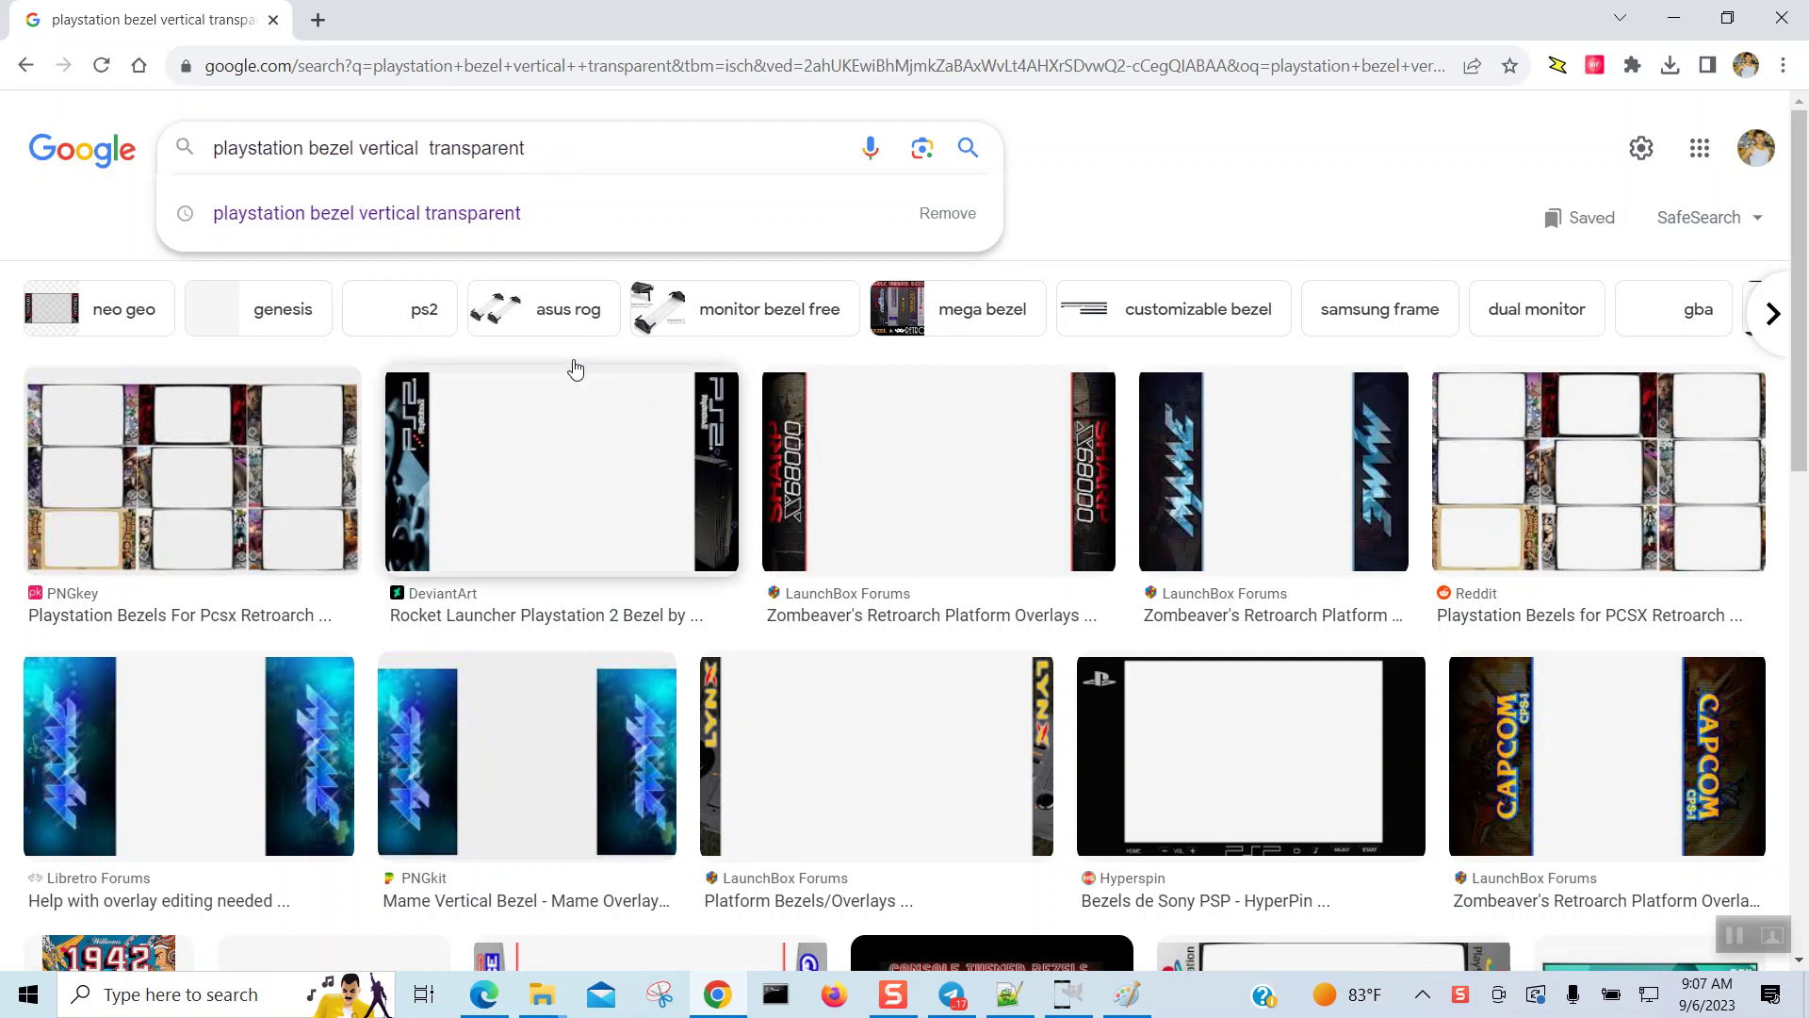
# Step: Search images for "playstation bezel vertical transparent" and browse the images related to the DeviantArt PlayStation 2 bezel
pyautogui.press('Return')
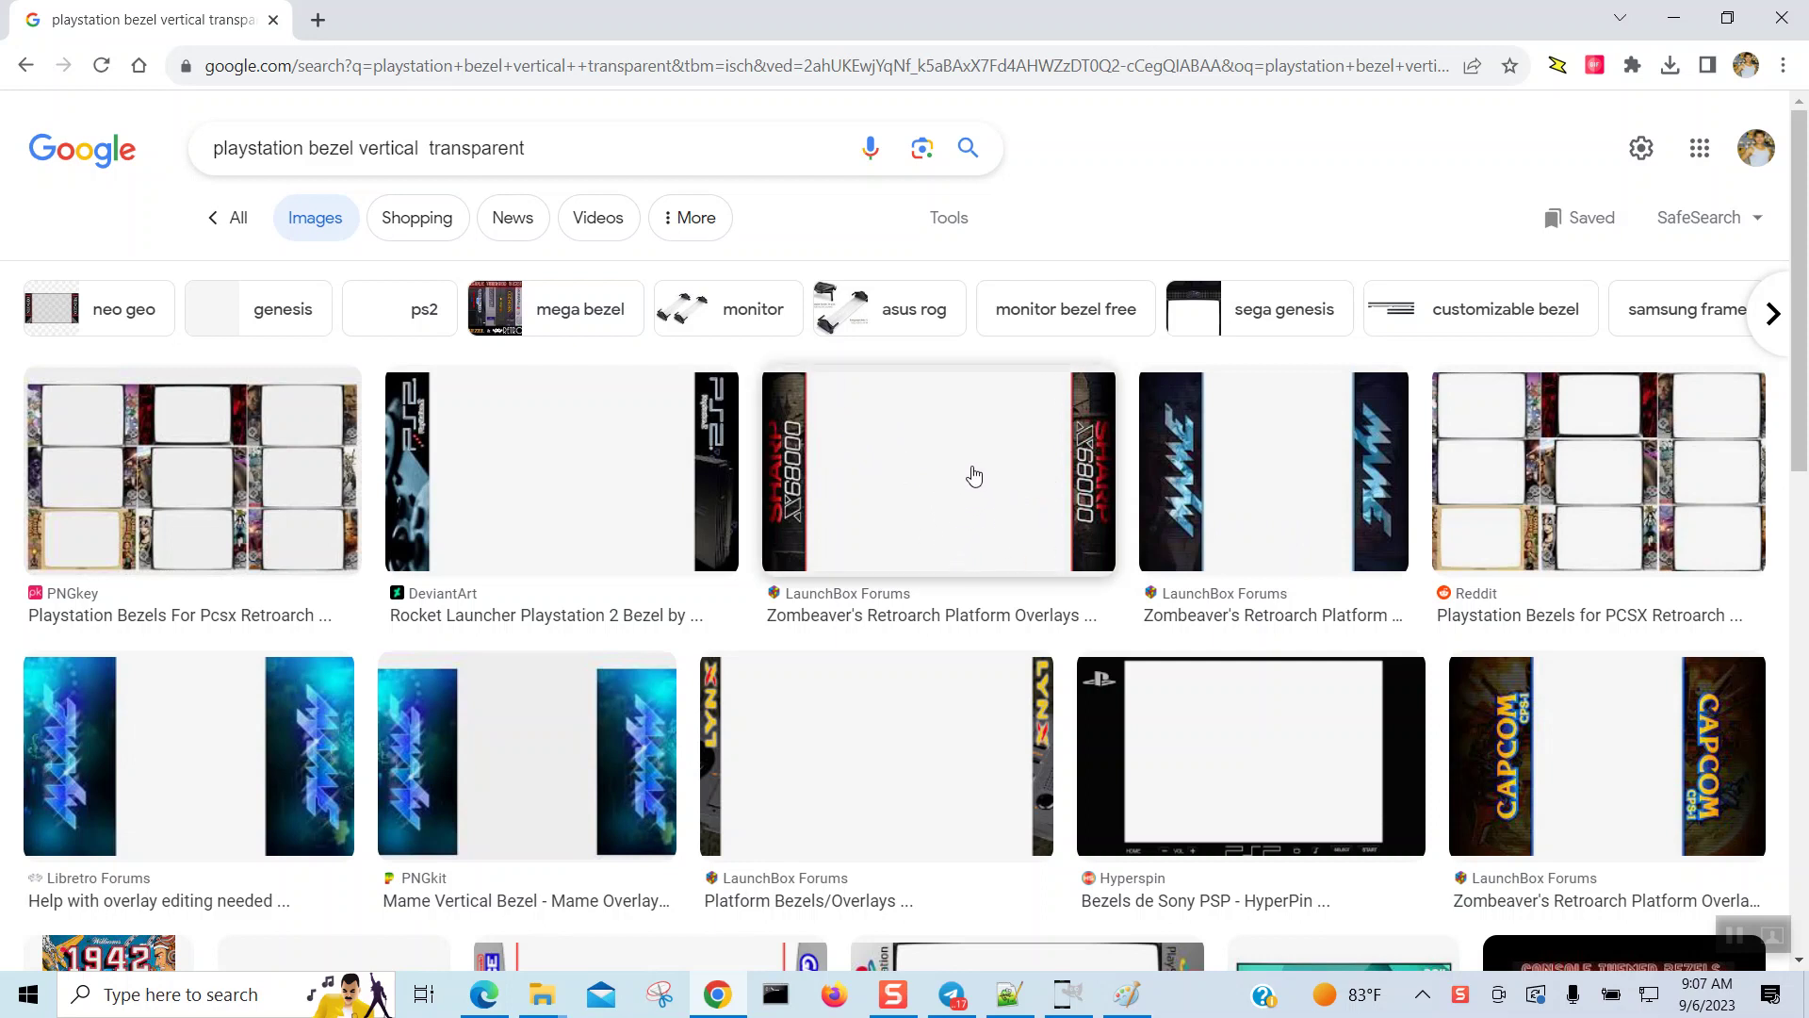
pyautogui.click(606, 455)
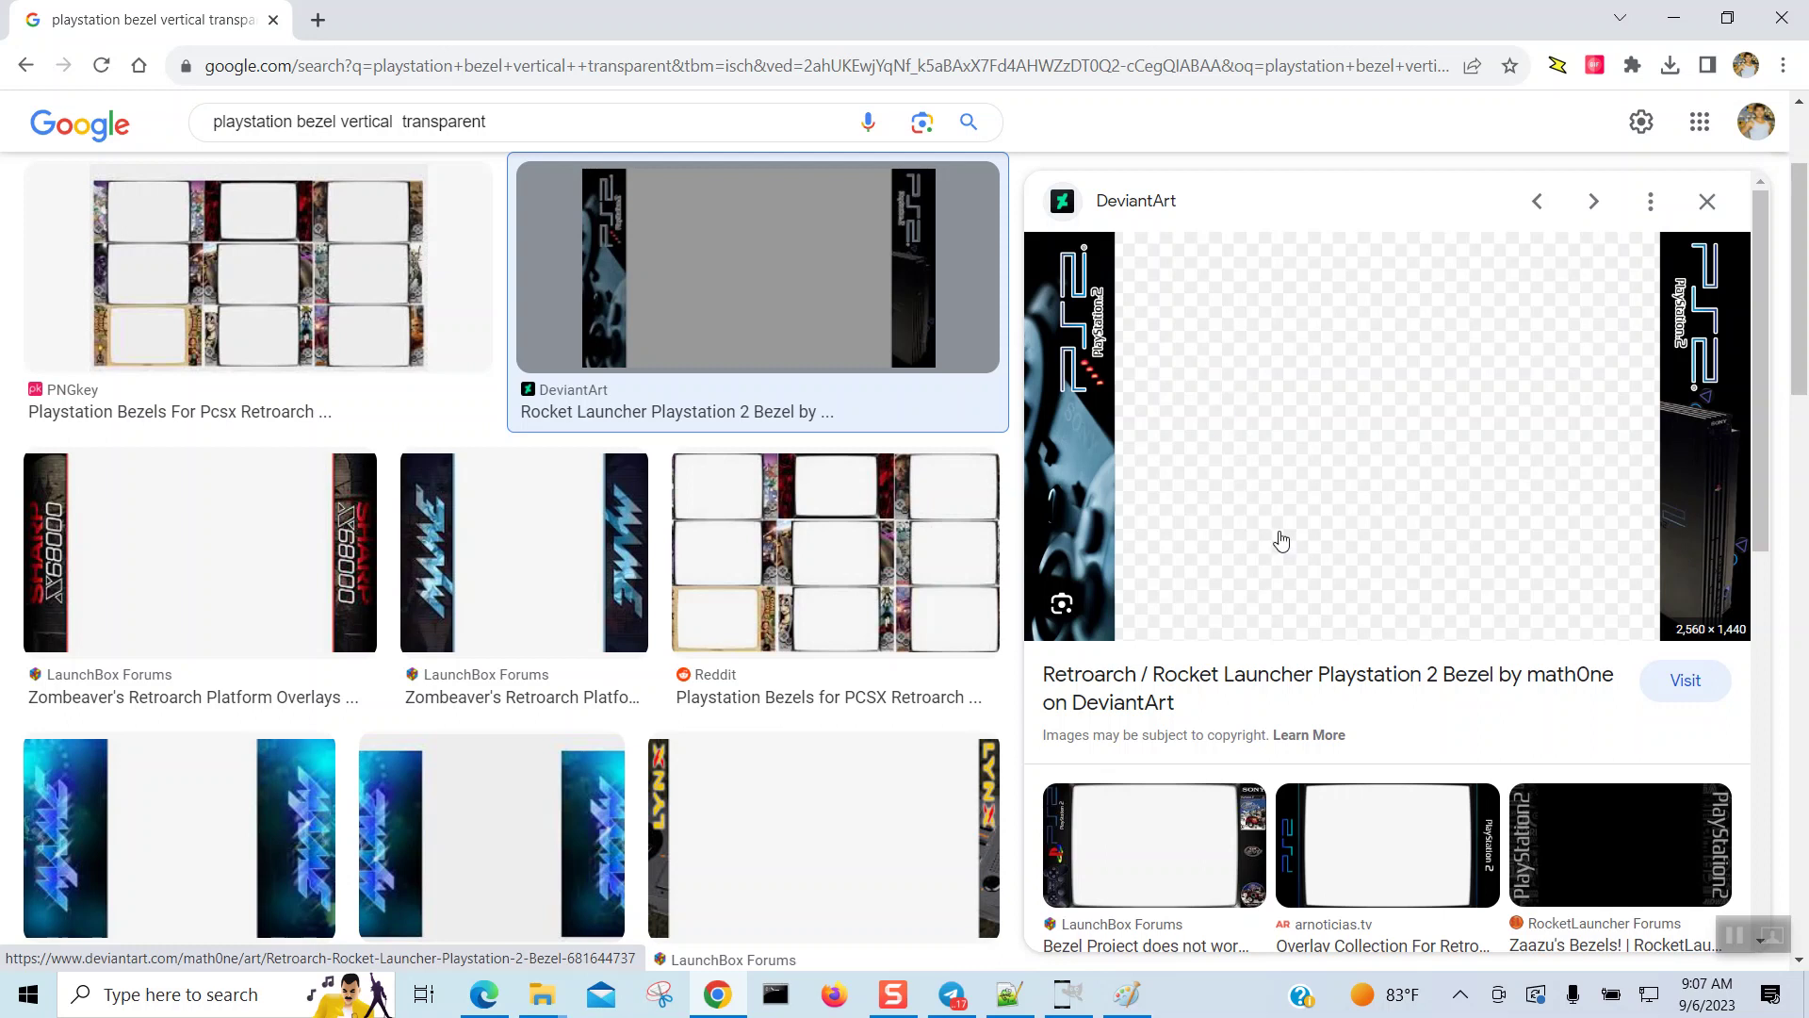
pyautogui.scroll(-3, 1410, 693)
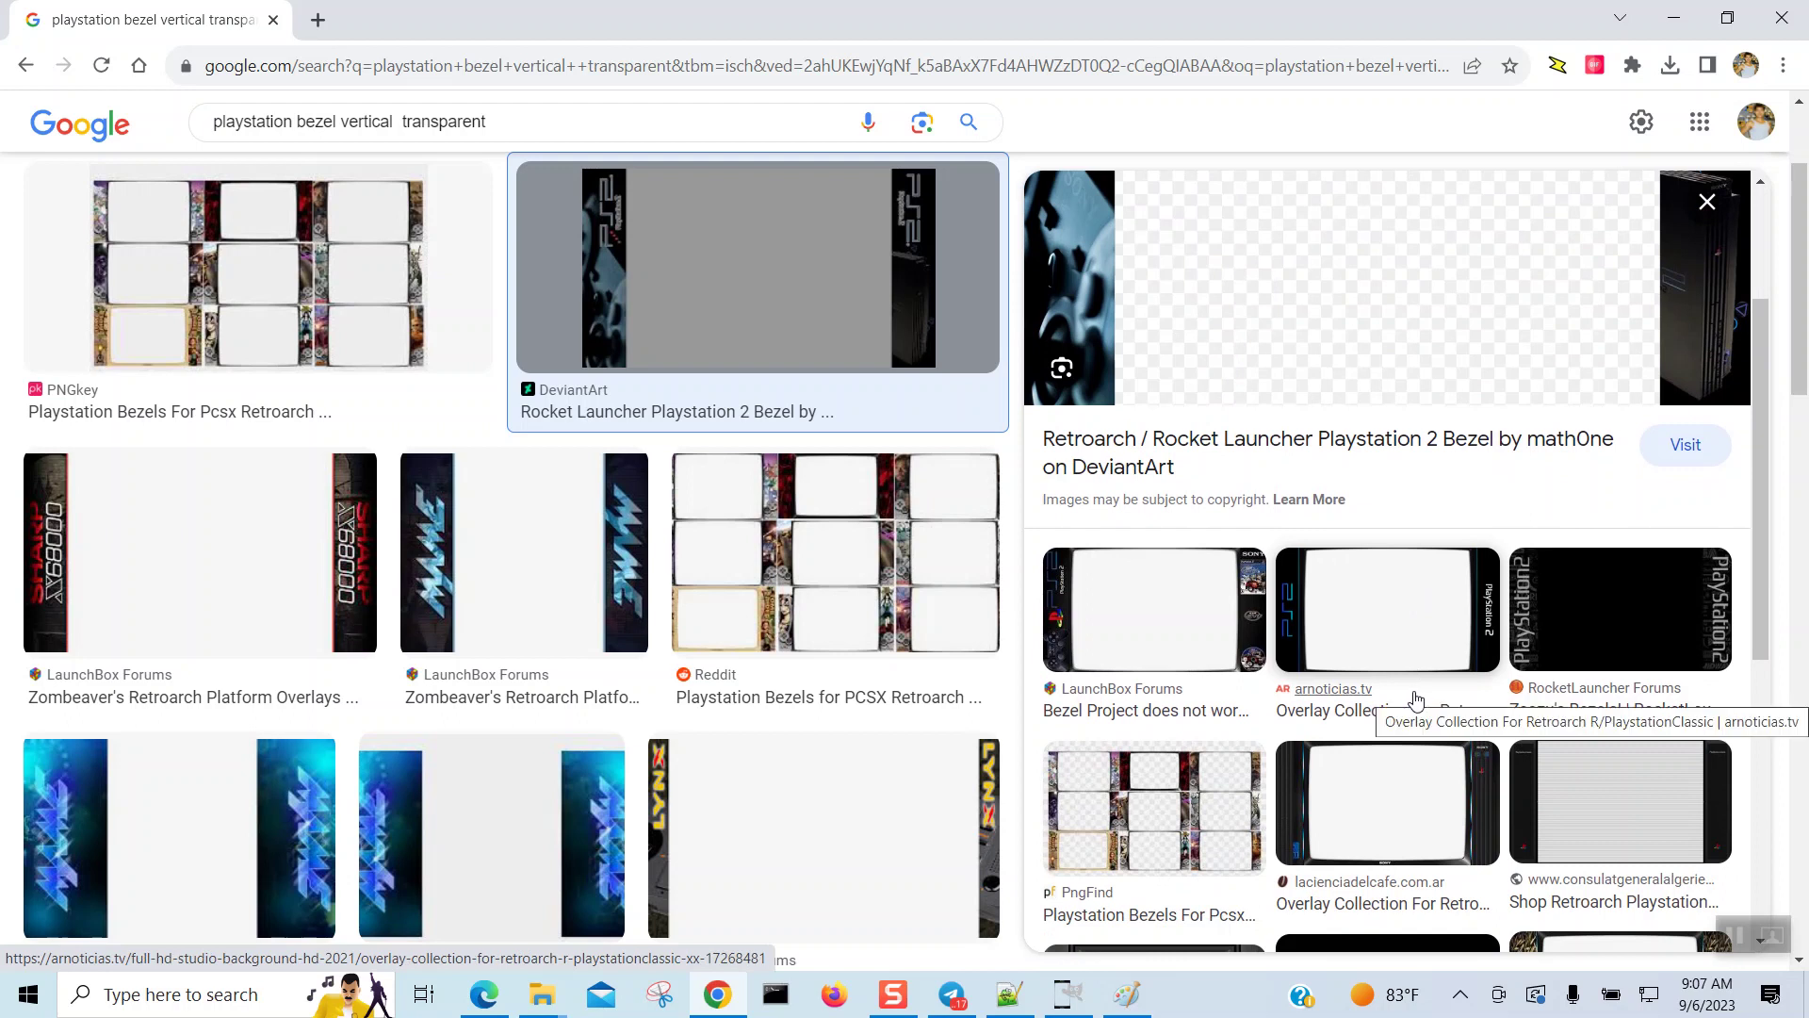
pyautogui.scroll(-3, 1415, 699)
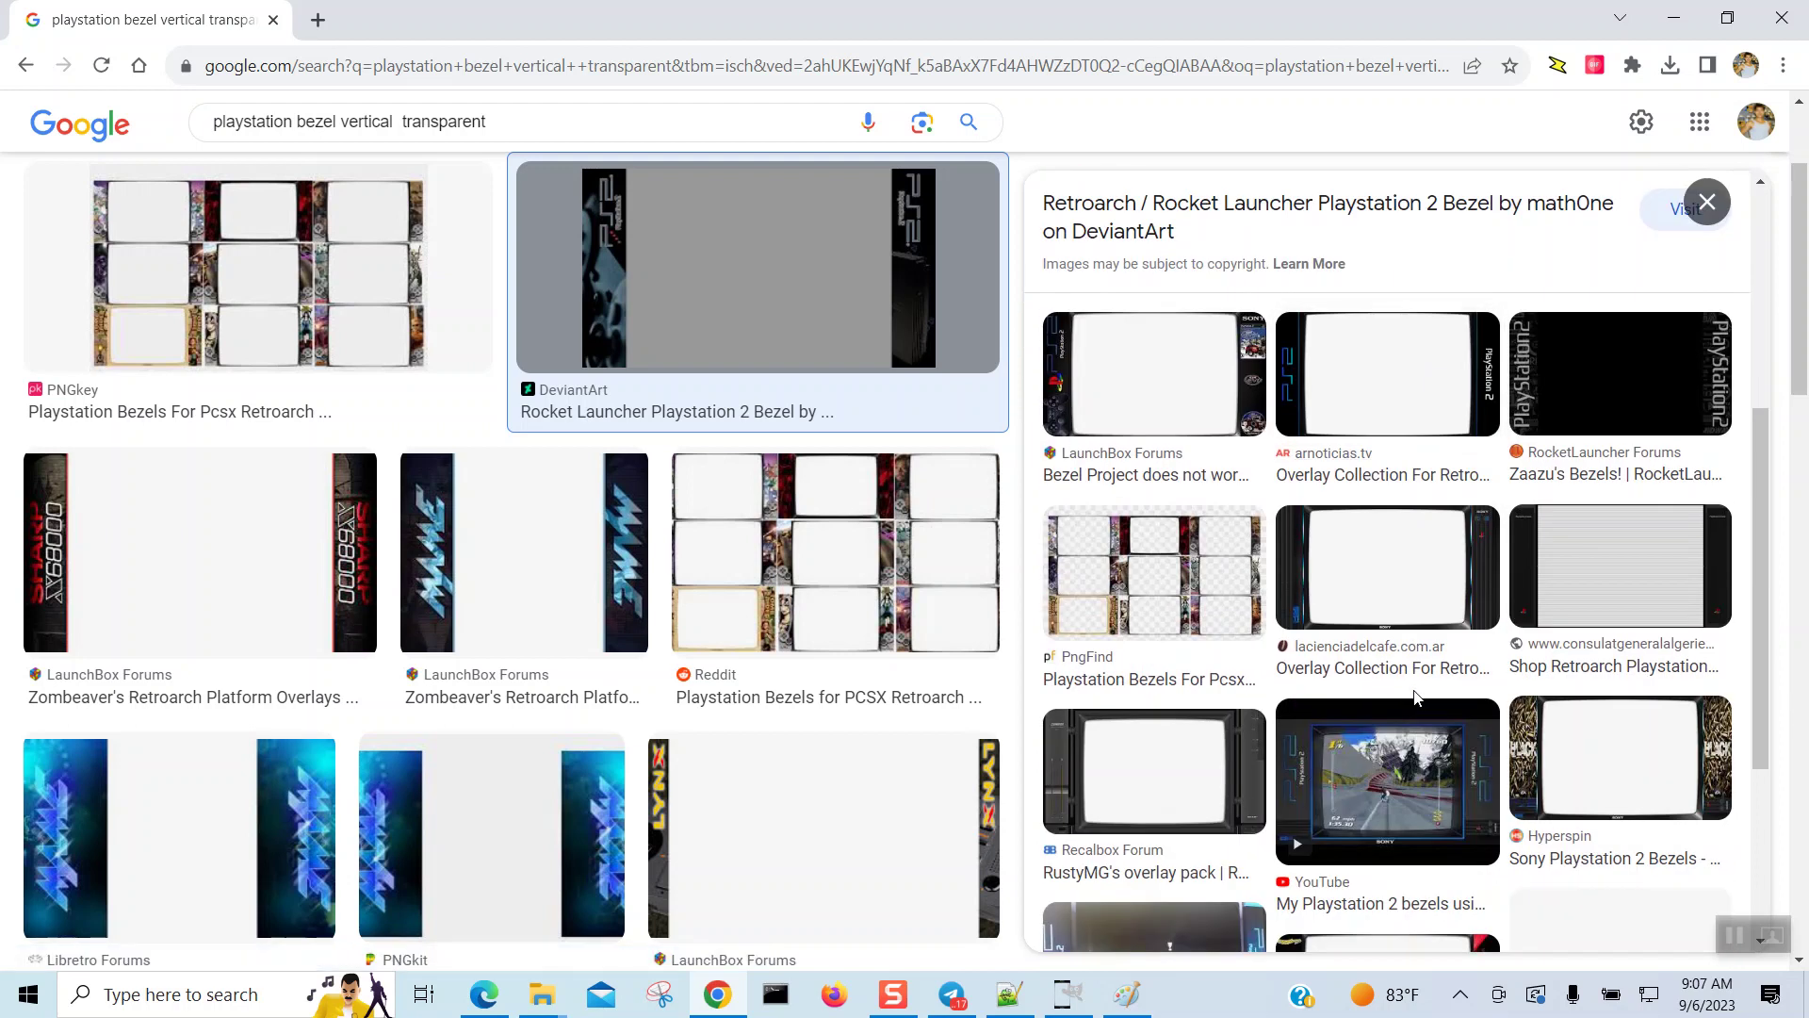
pyautogui.scroll(-3, 1415, 698)
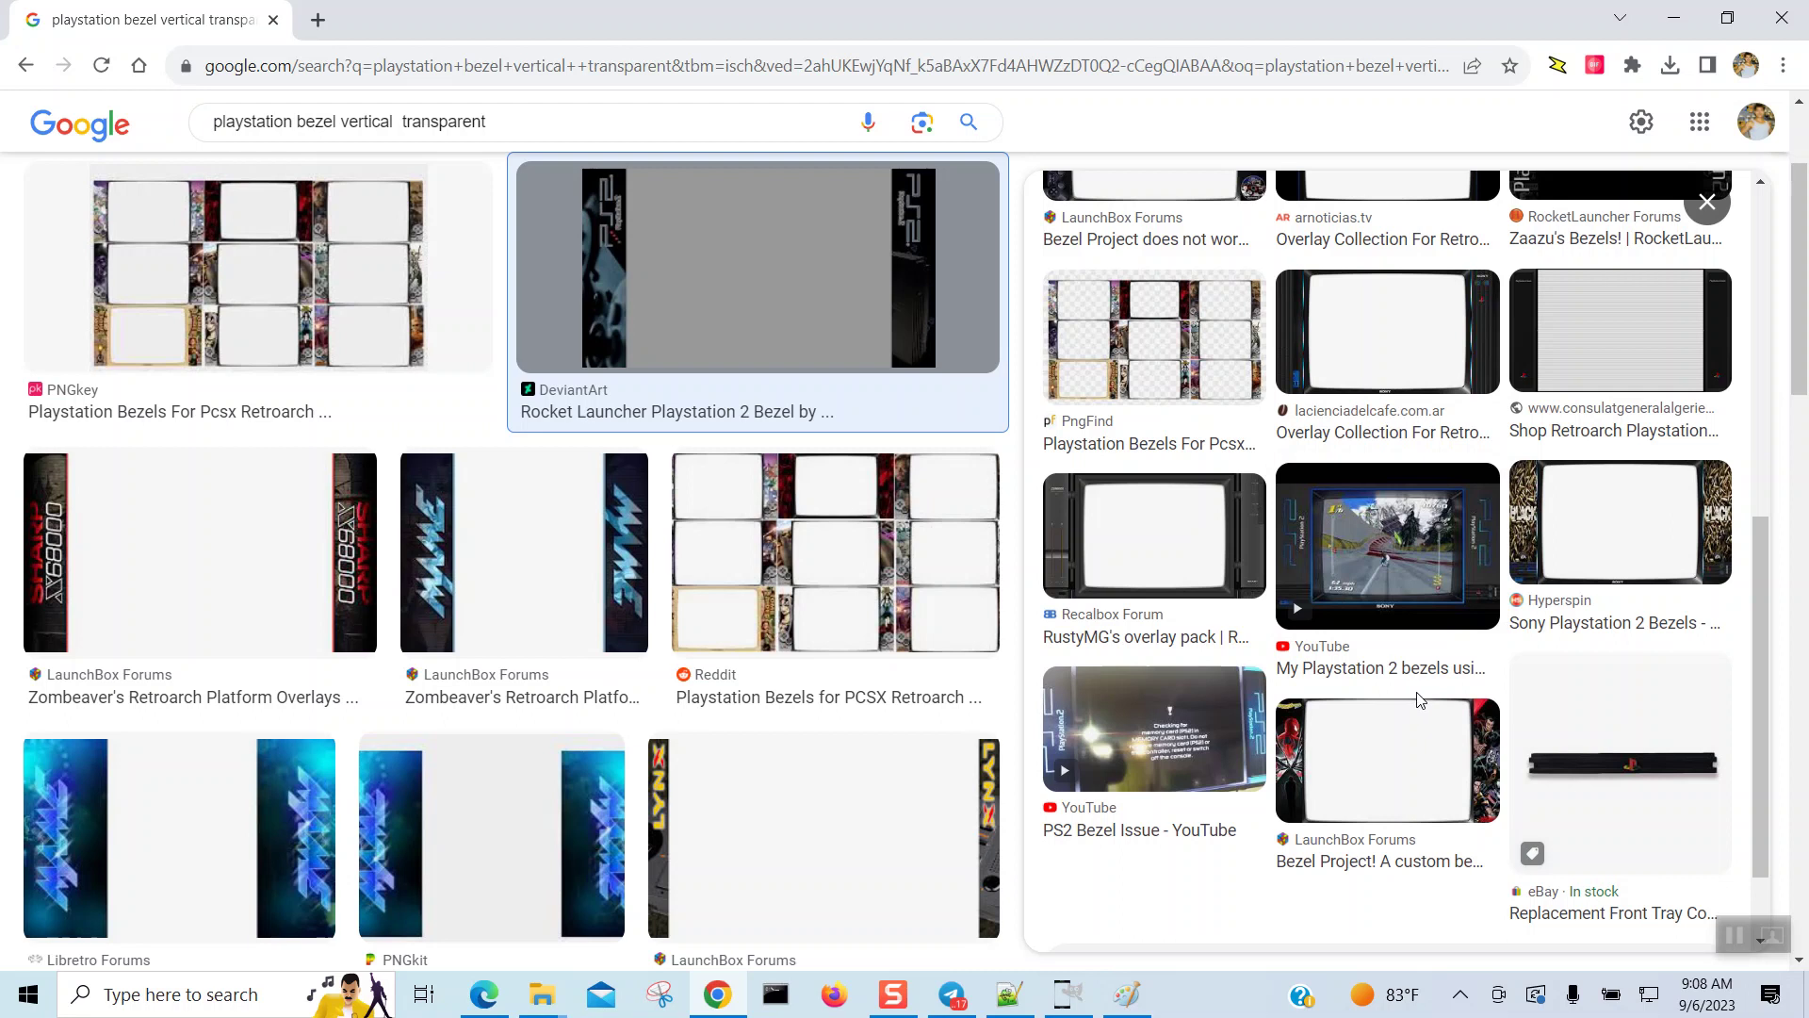
# Step: Preview the Sony TV overlay, and from its related images open the black PlayStation bezel with sideways logos on both sides
pyautogui.click(1389, 371)
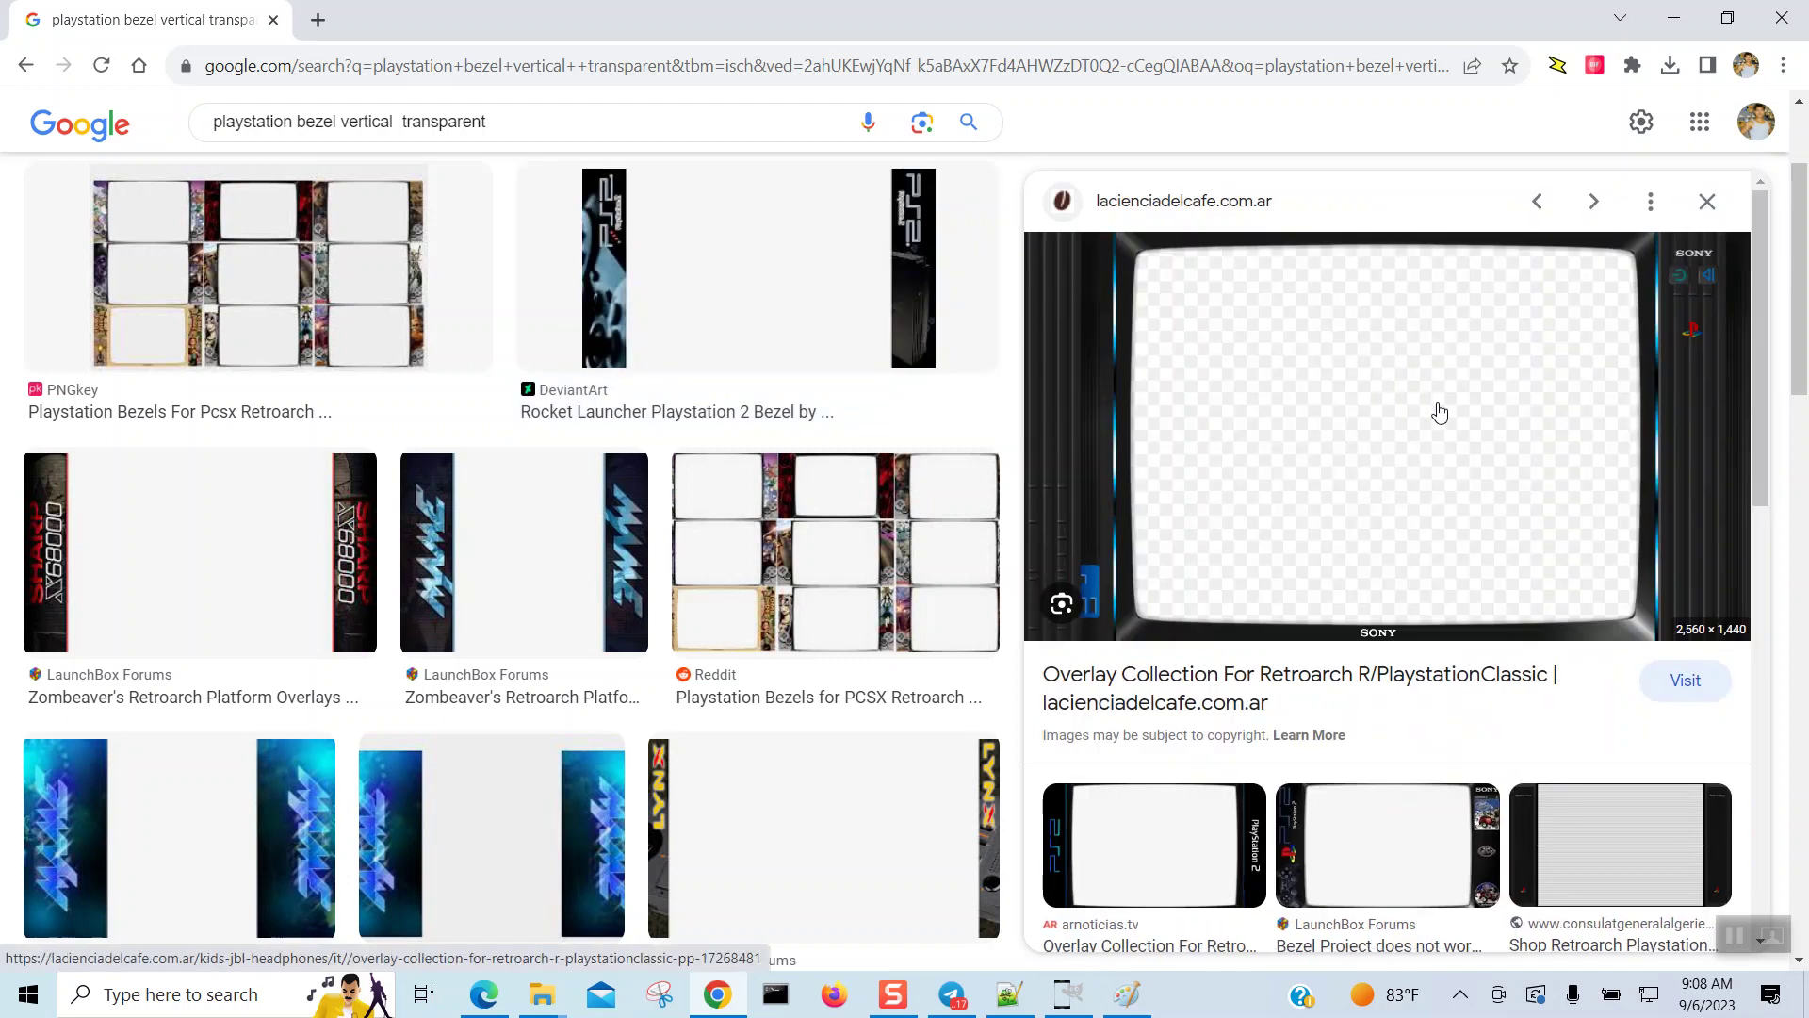
pyautogui.scroll(-3, 1479, 453)
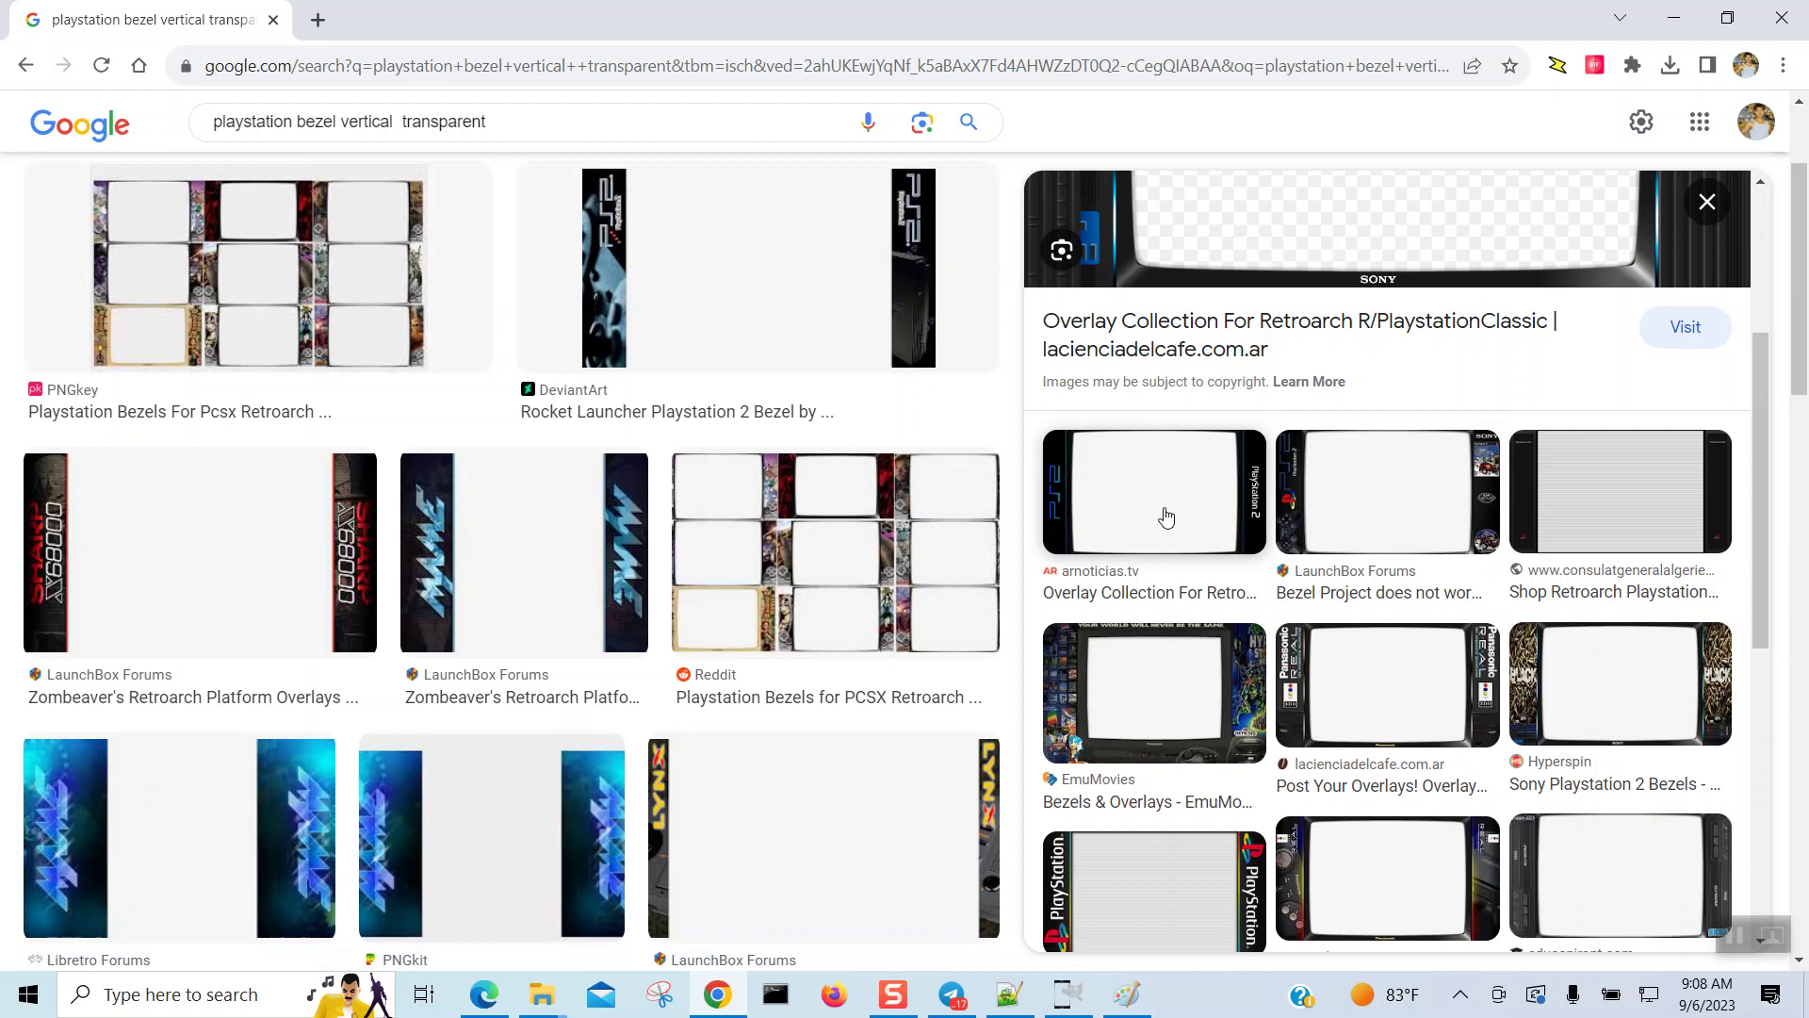
pyautogui.scroll(-3, 1165, 517)
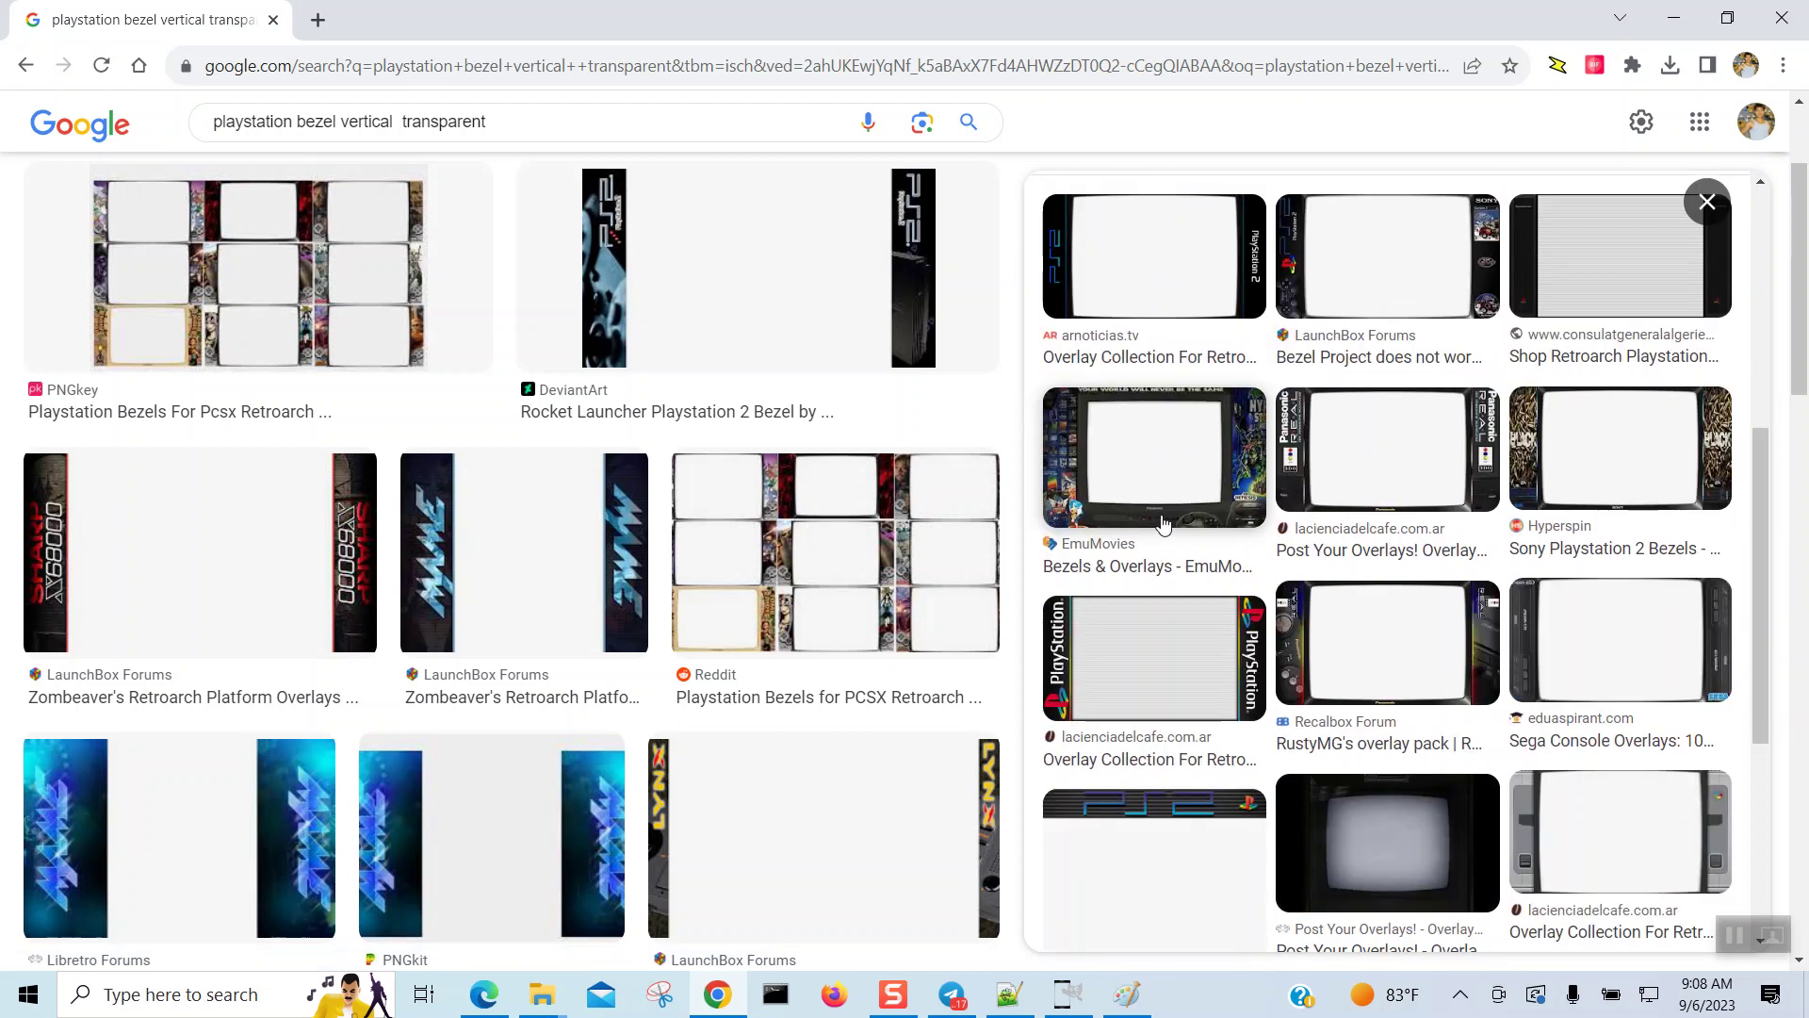
pyautogui.click(1136, 653)
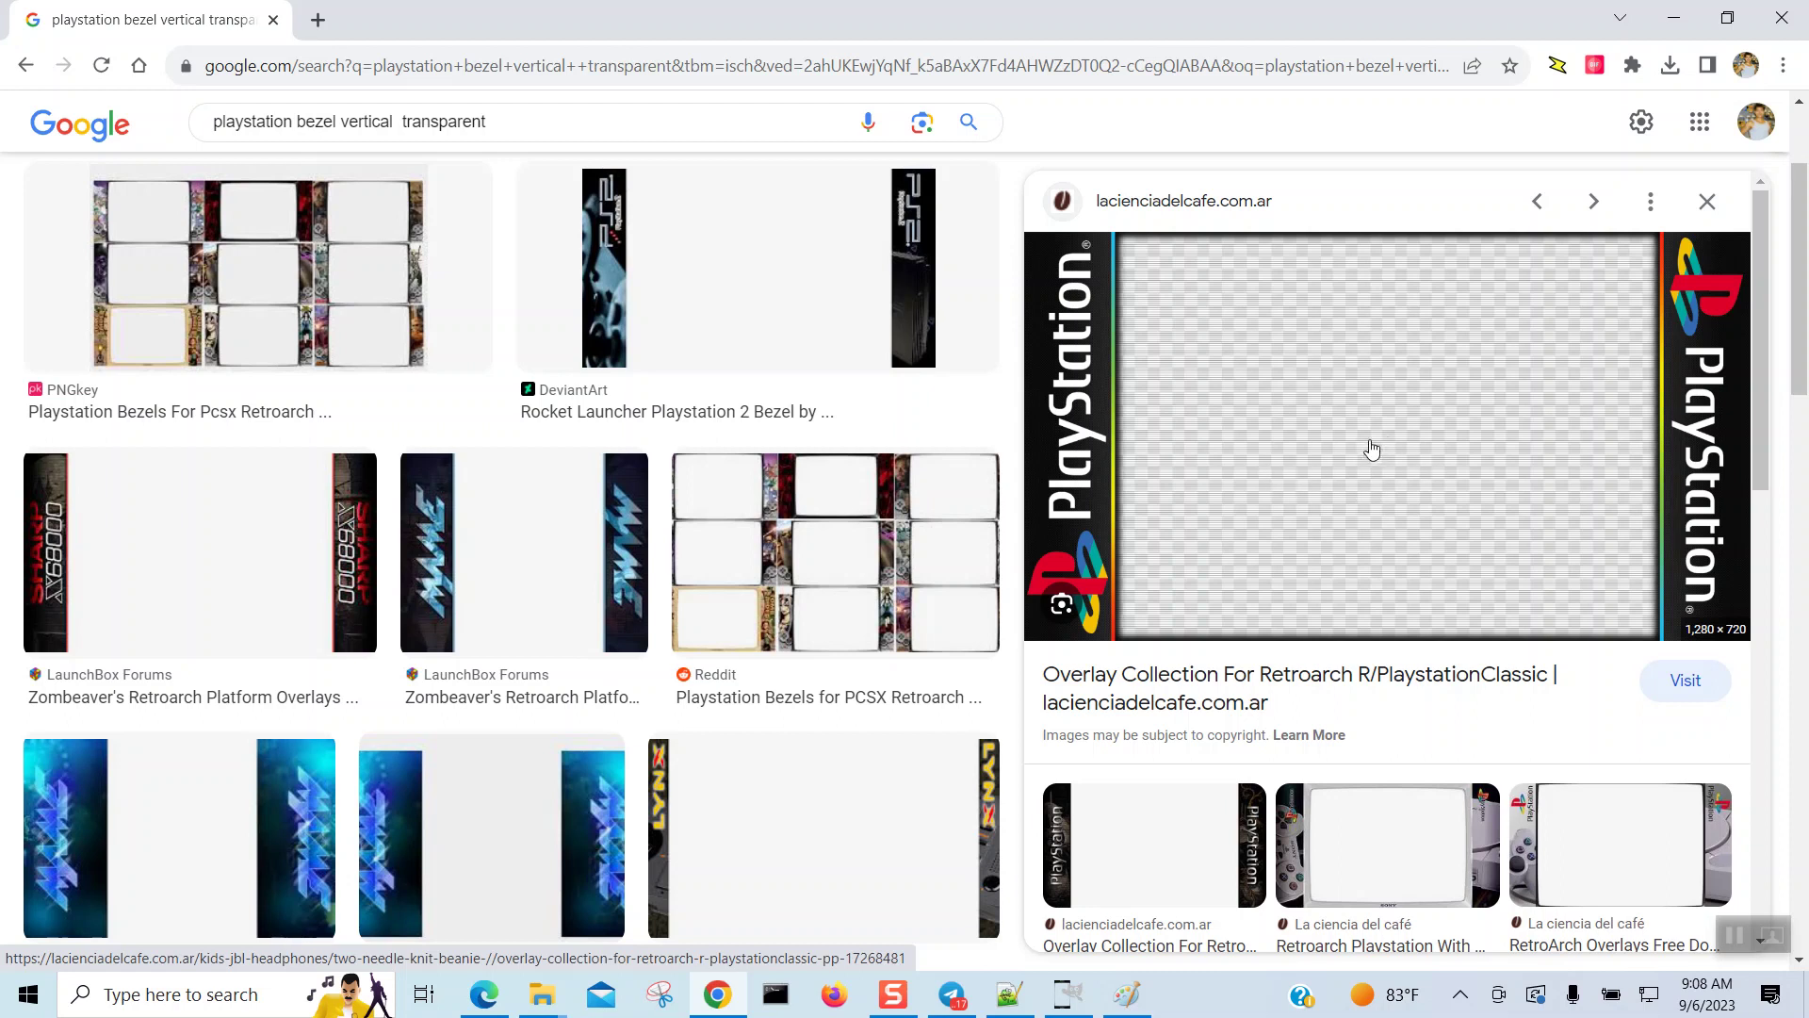
# Step: Save the previewed black PlayStation bezel image in the console bezels folder as playstation.png
pyautogui.rightClick(1298, 363)
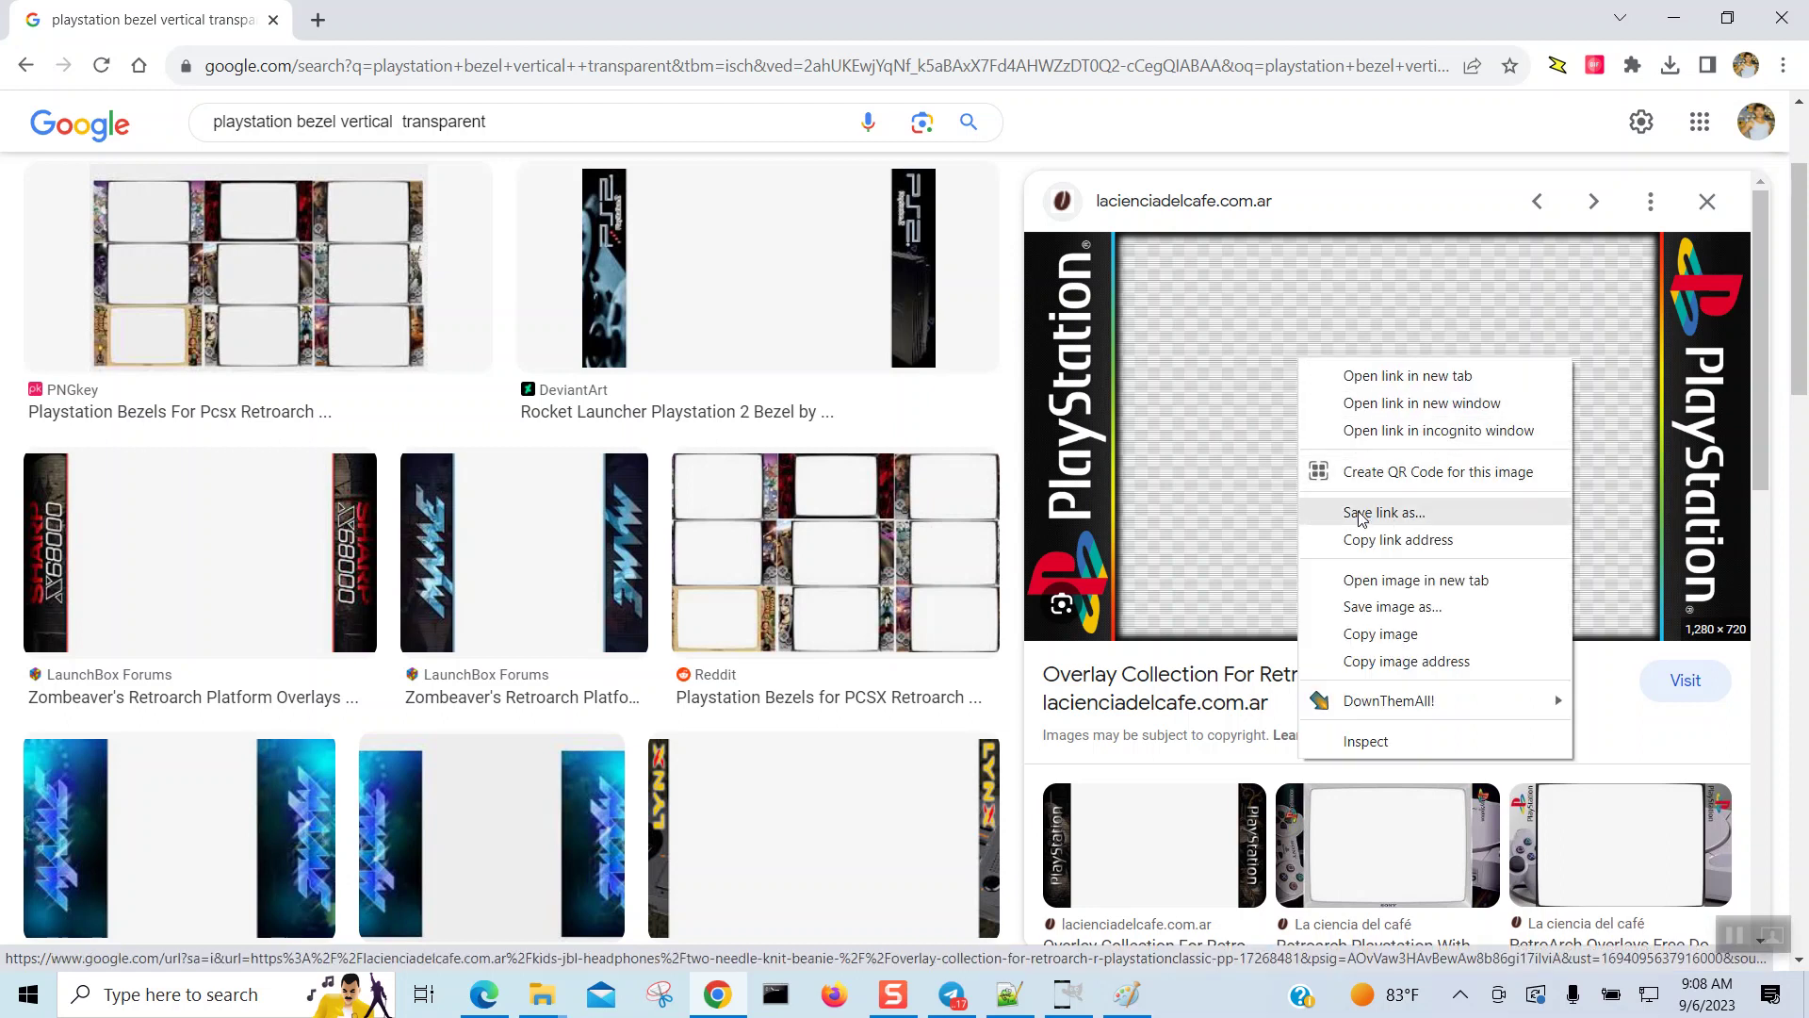
pyautogui.click(1398, 608)
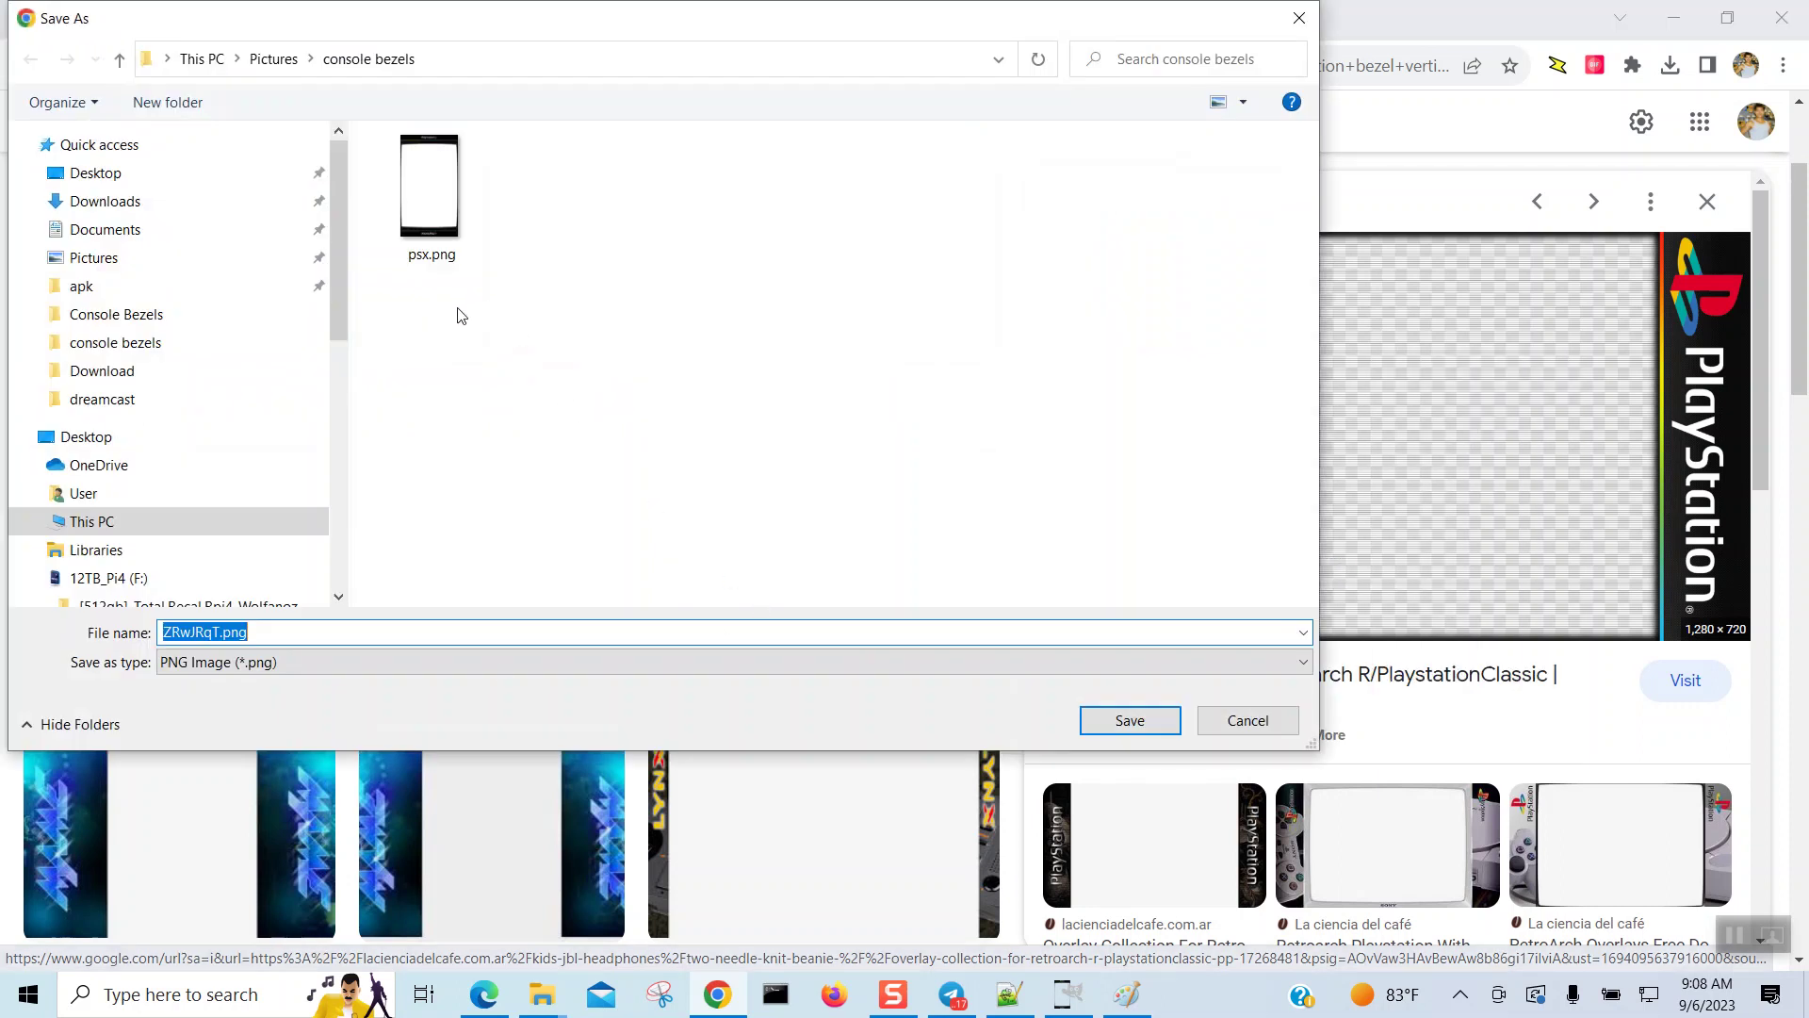
pyautogui.click(219, 633)
pyautogui.press('BackSpace')
pyautogui.press('BackSpace')
pyautogui.press('BackSpace')
pyautogui.press('BackSpace')
pyautogui.press('BackSpace')
pyautogui.press('BackSpace')
pyautogui.press('BackSpace')
pyautogui.write('psx')
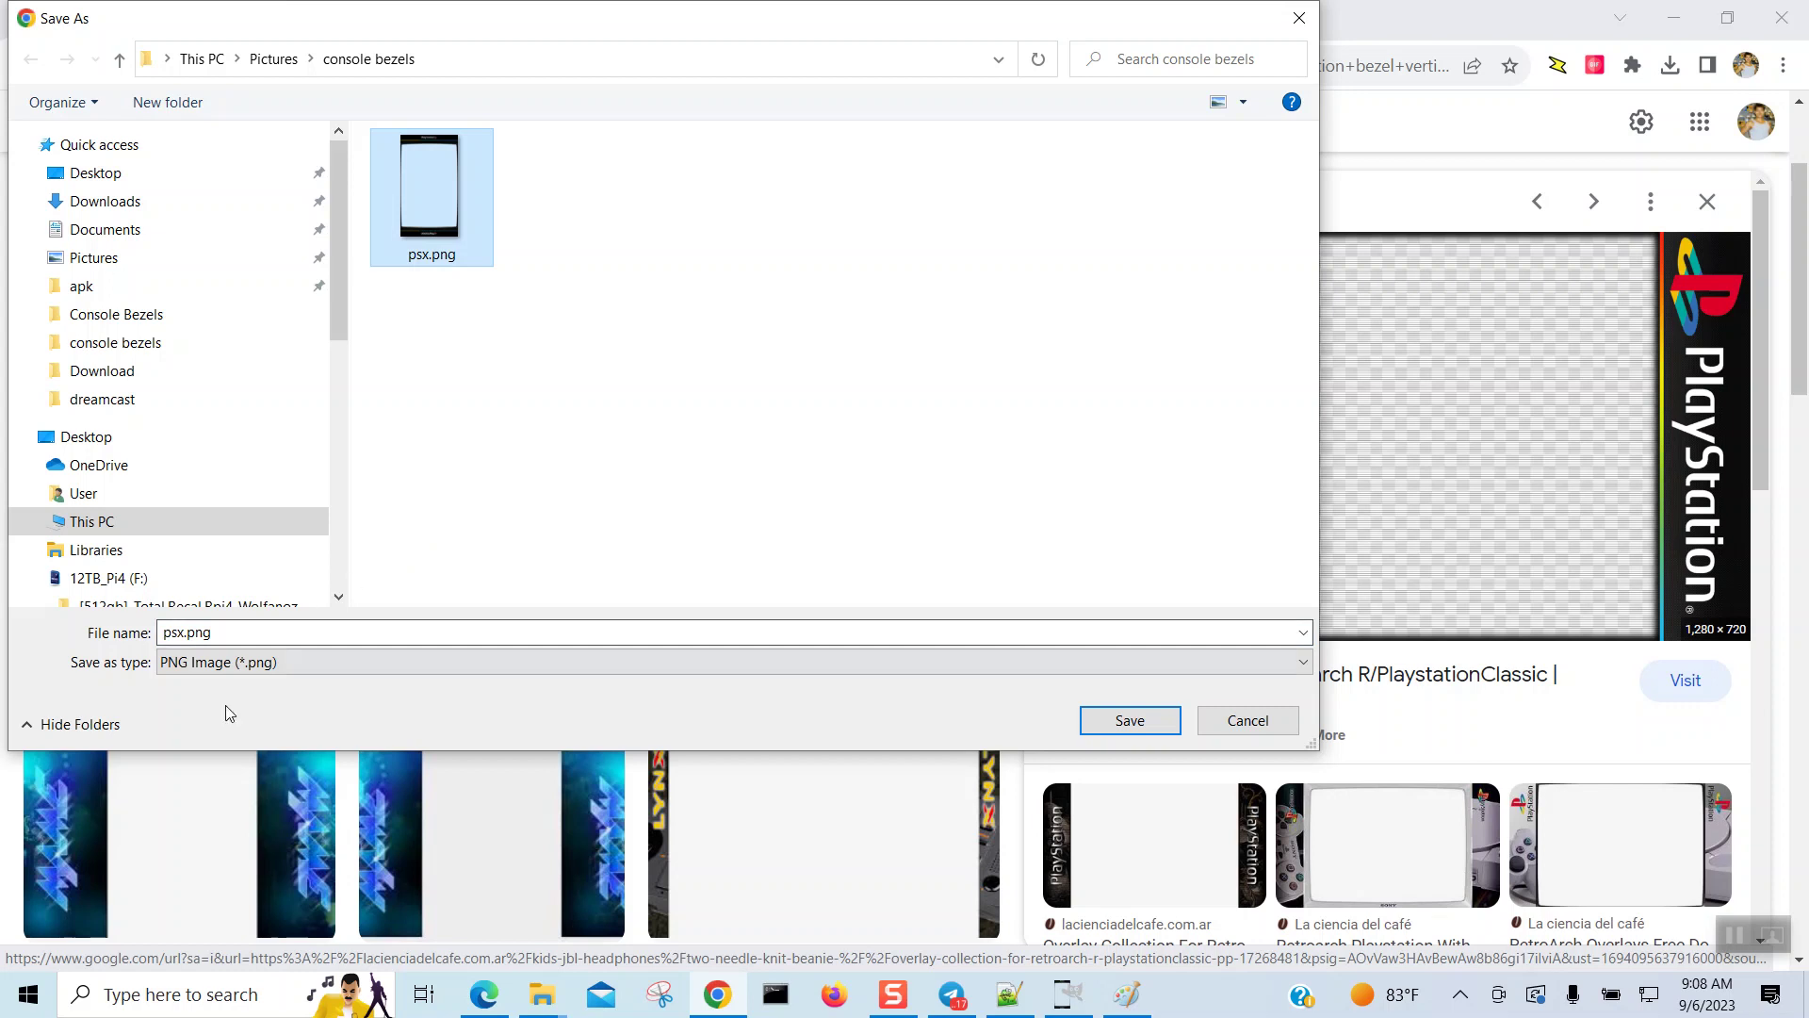
pyautogui.click(183, 638)
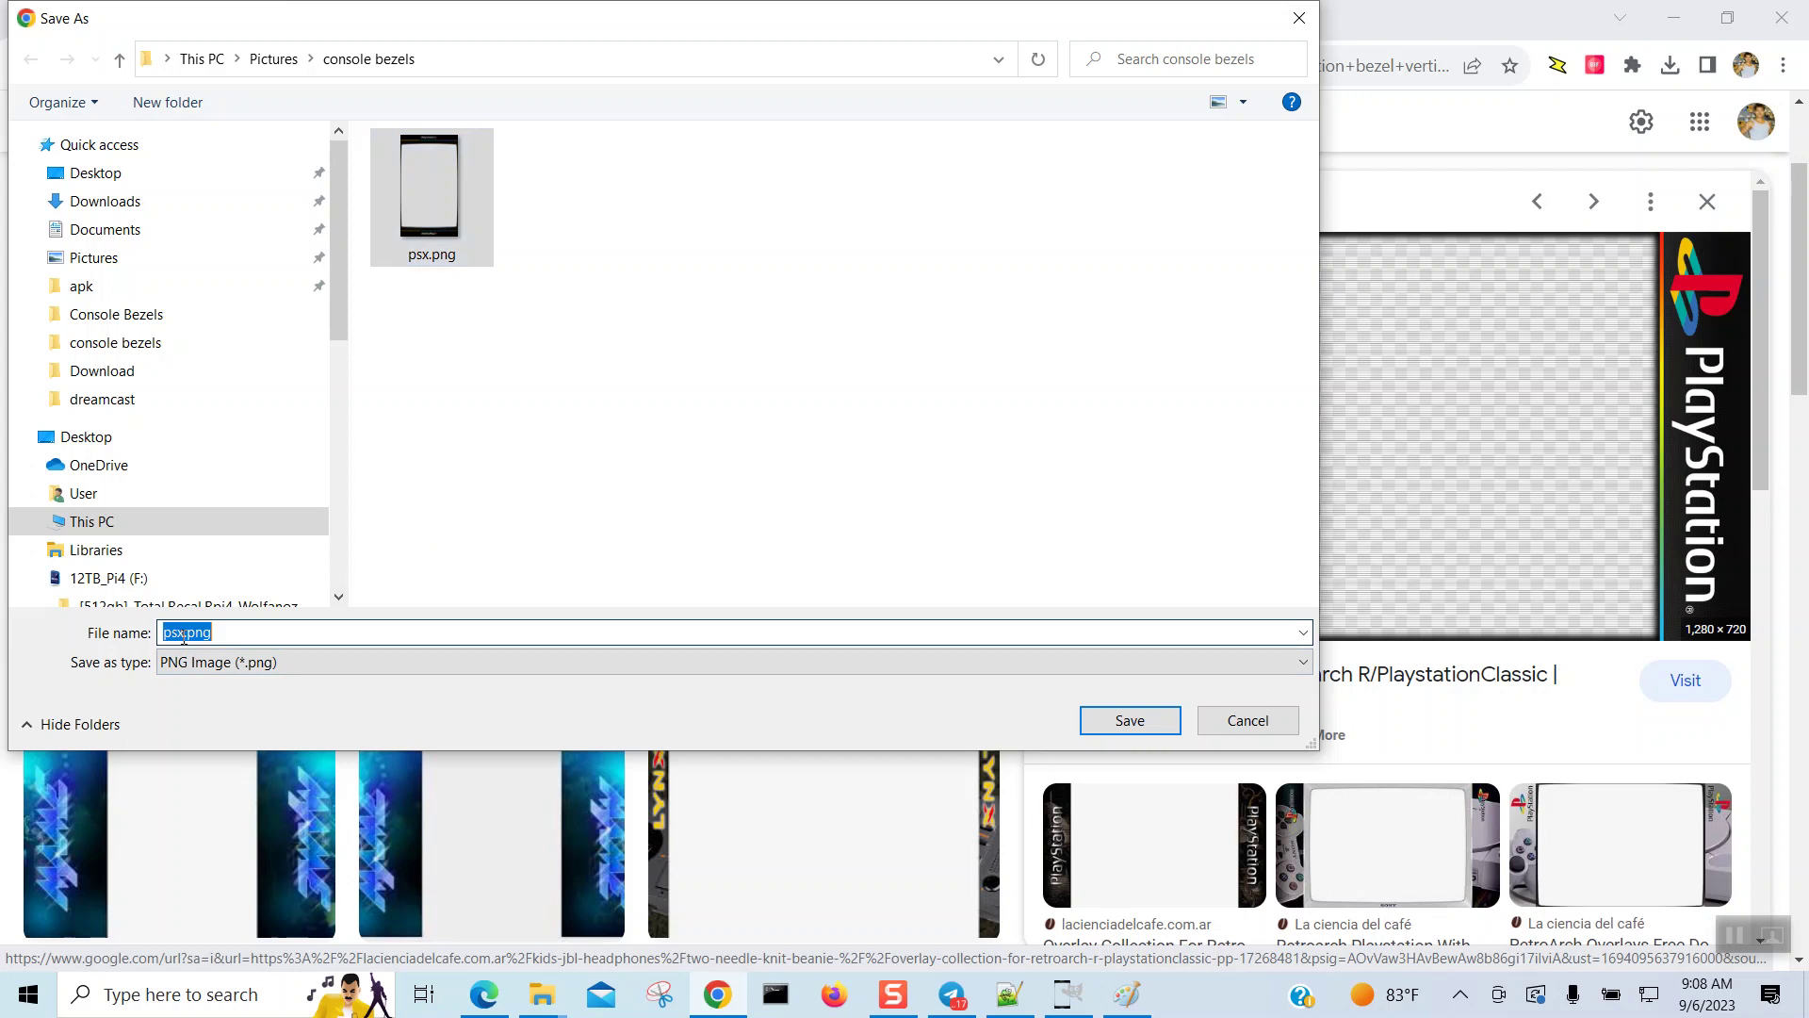
pyautogui.click(184, 633)
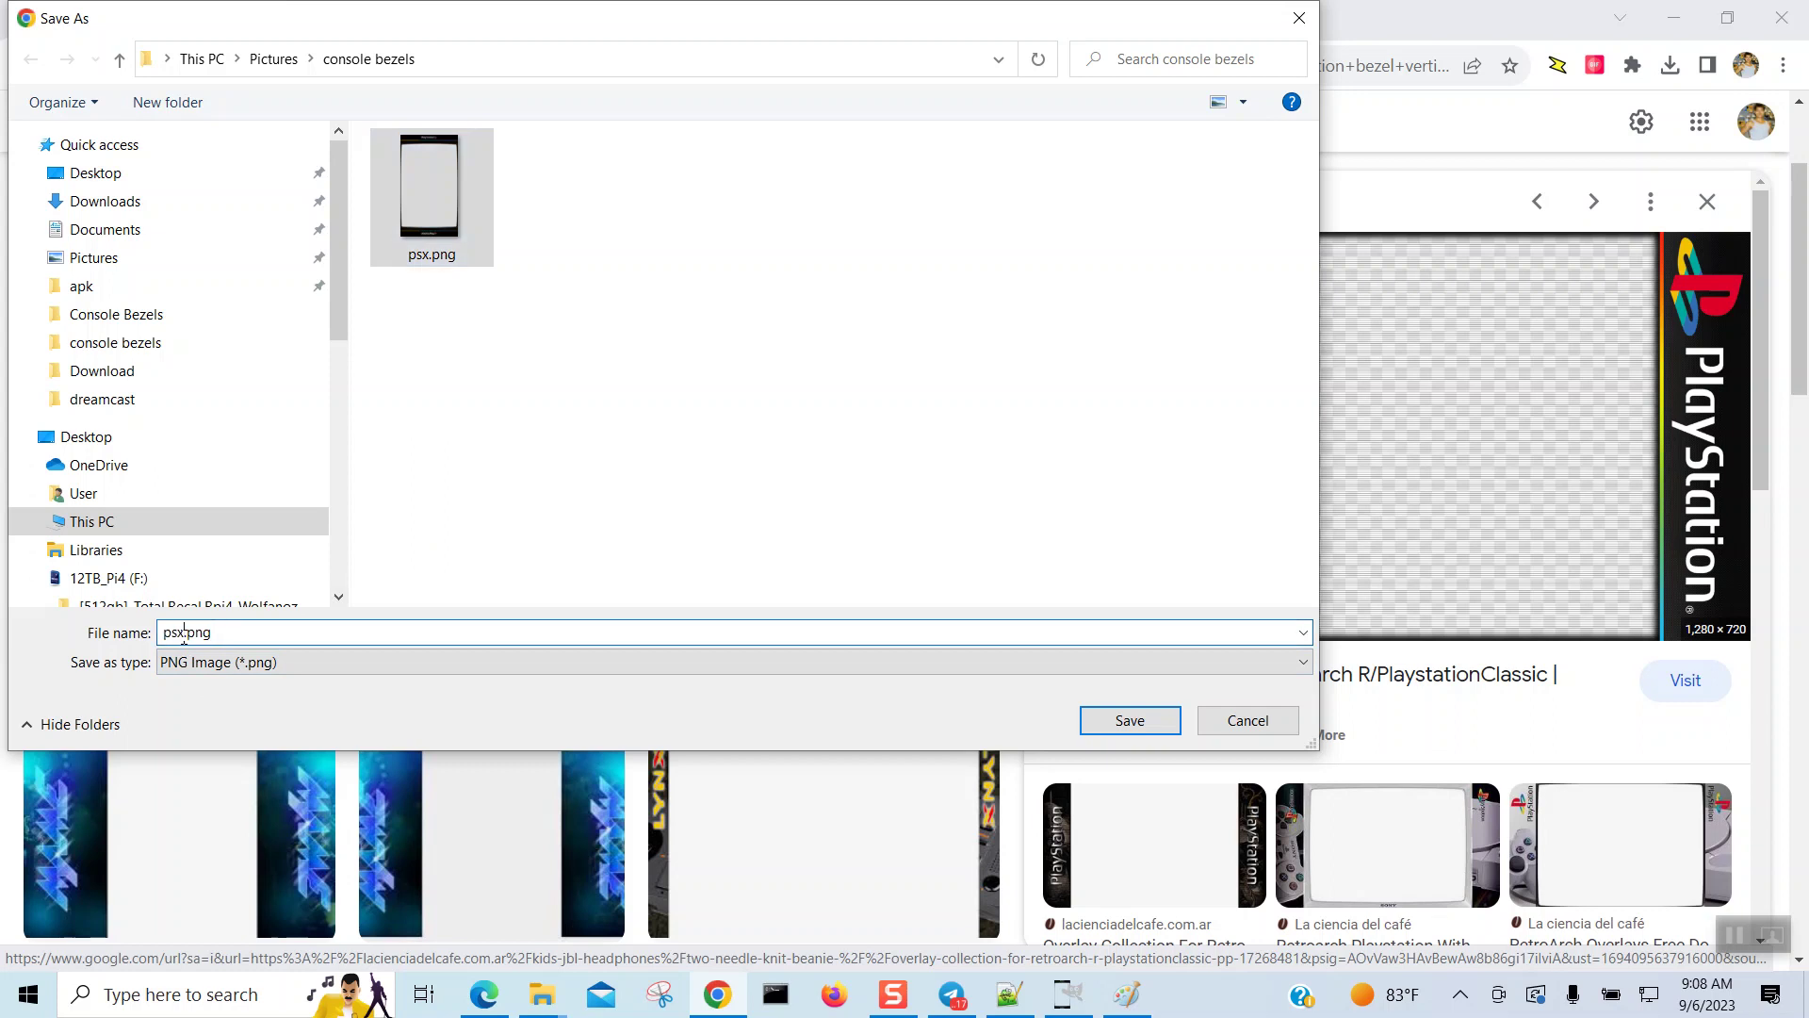
pyautogui.press('BackSpace')
pyautogui.press('BackSpace')
pyautogui.write('laystation')
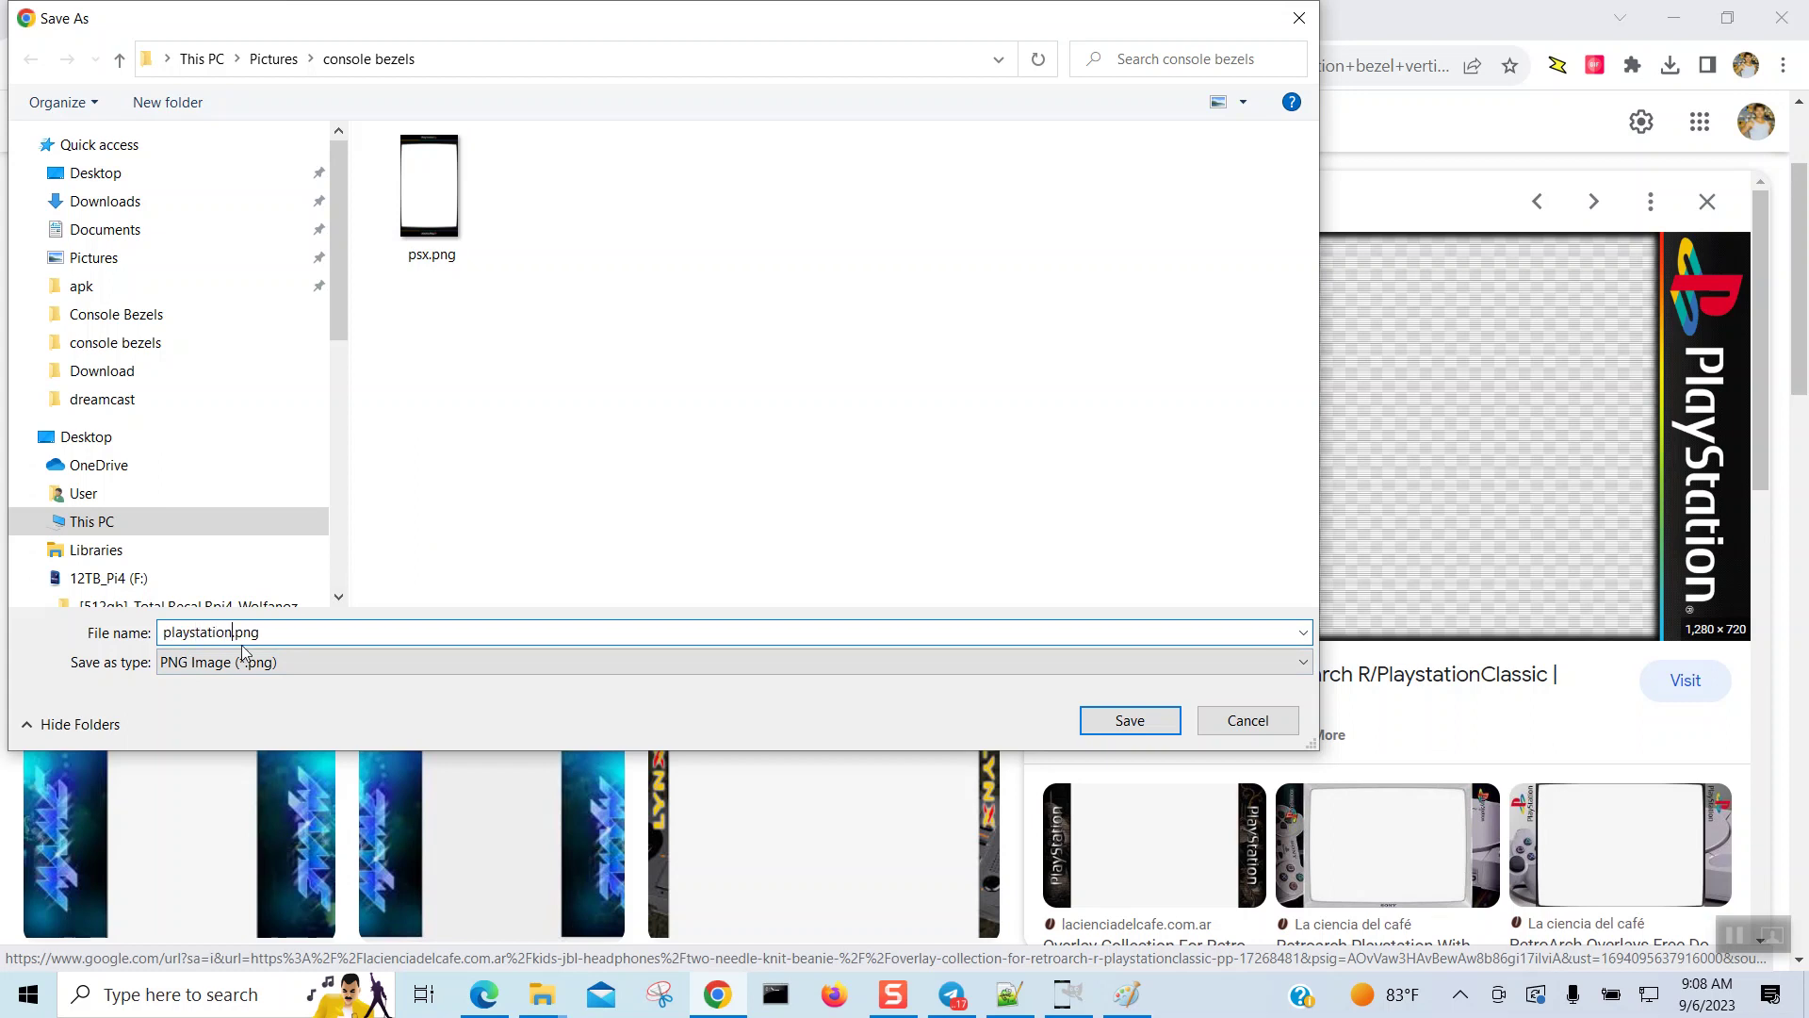
pyautogui.click(1130, 720)
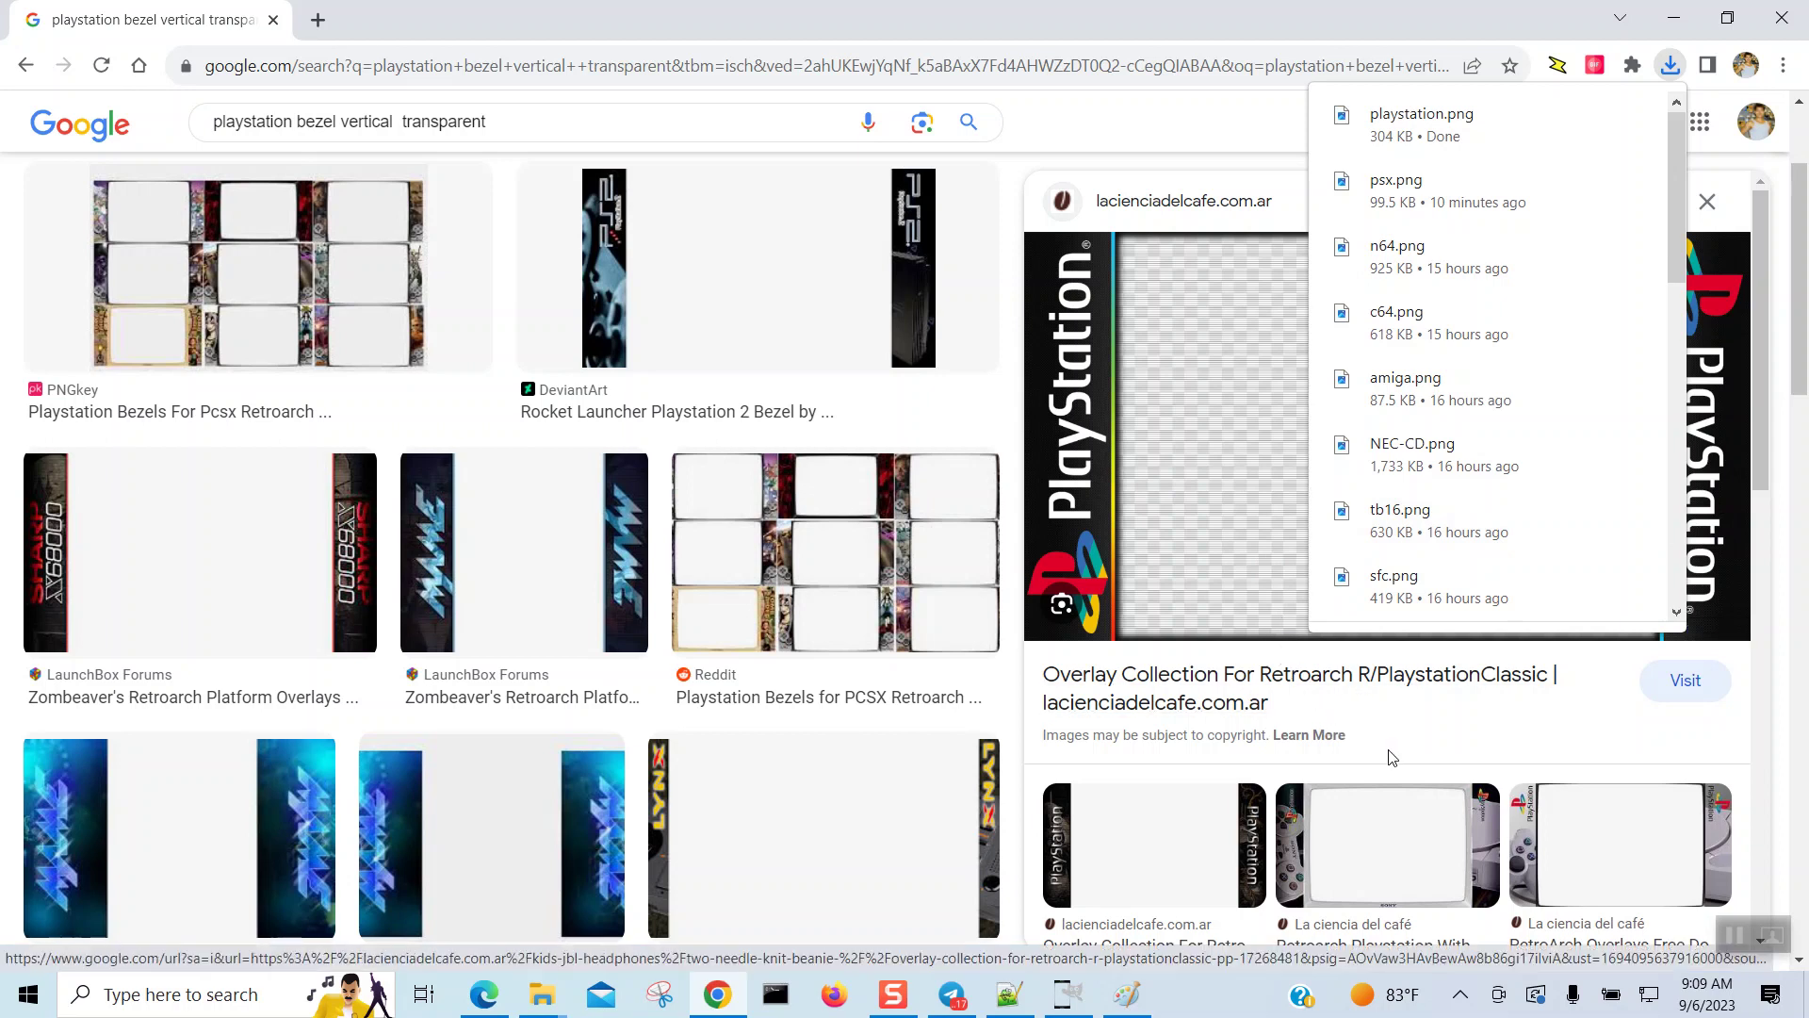
# Step: Browse the related images and preview the 1,920 × 1,080 PlayStation bezel with the grey controller artwork
pyautogui.scroll(-2, 1394, 748)
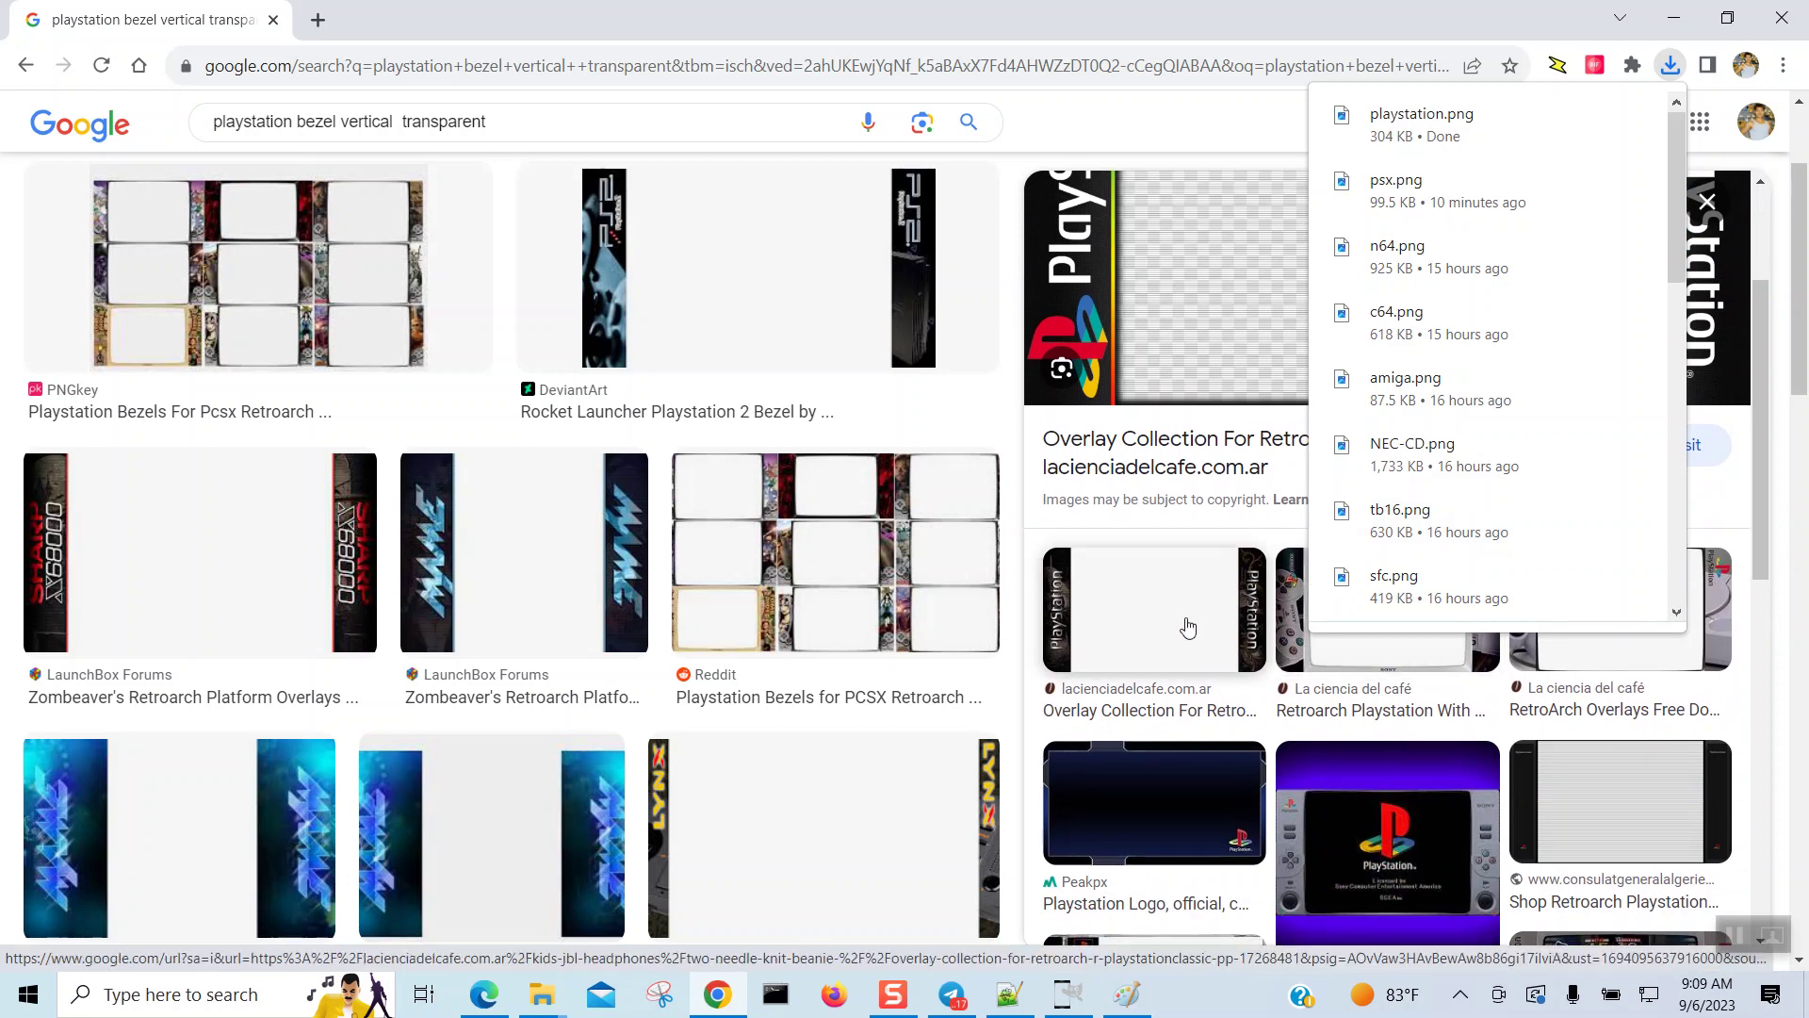
pyautogui.click(1187, 628)
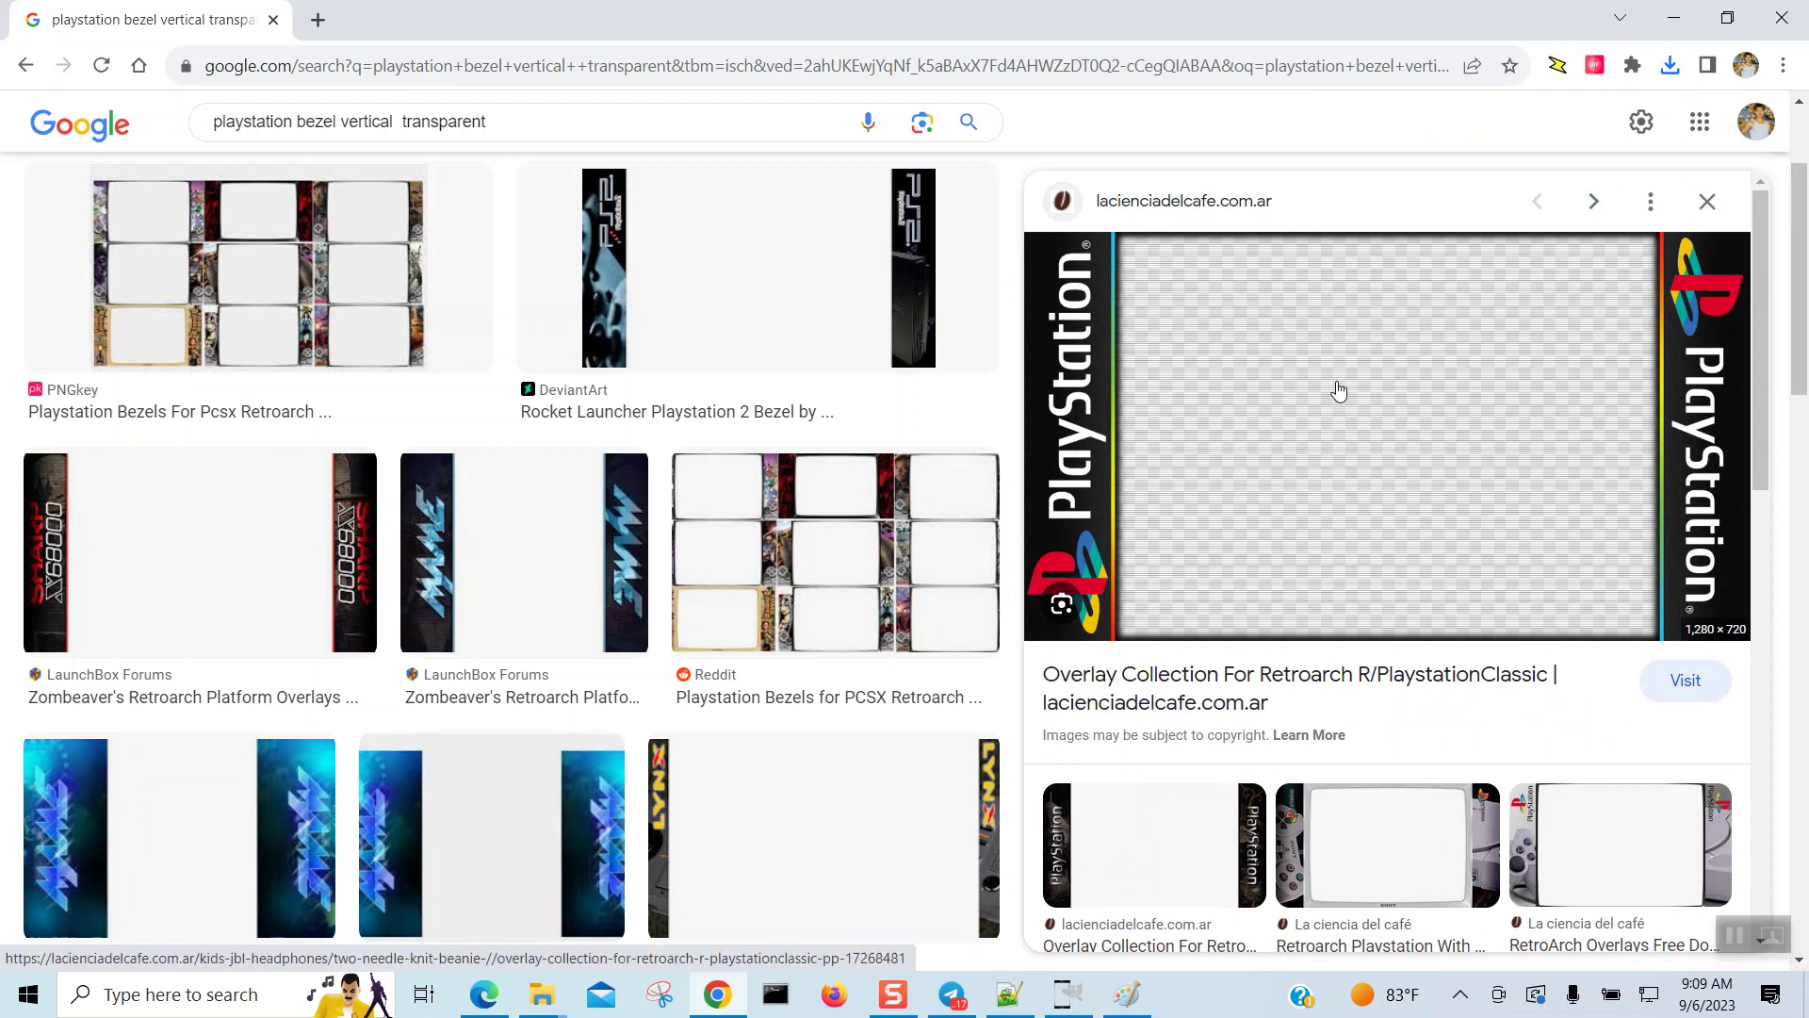
pyautogui.scroll(-3, 1359, 549)
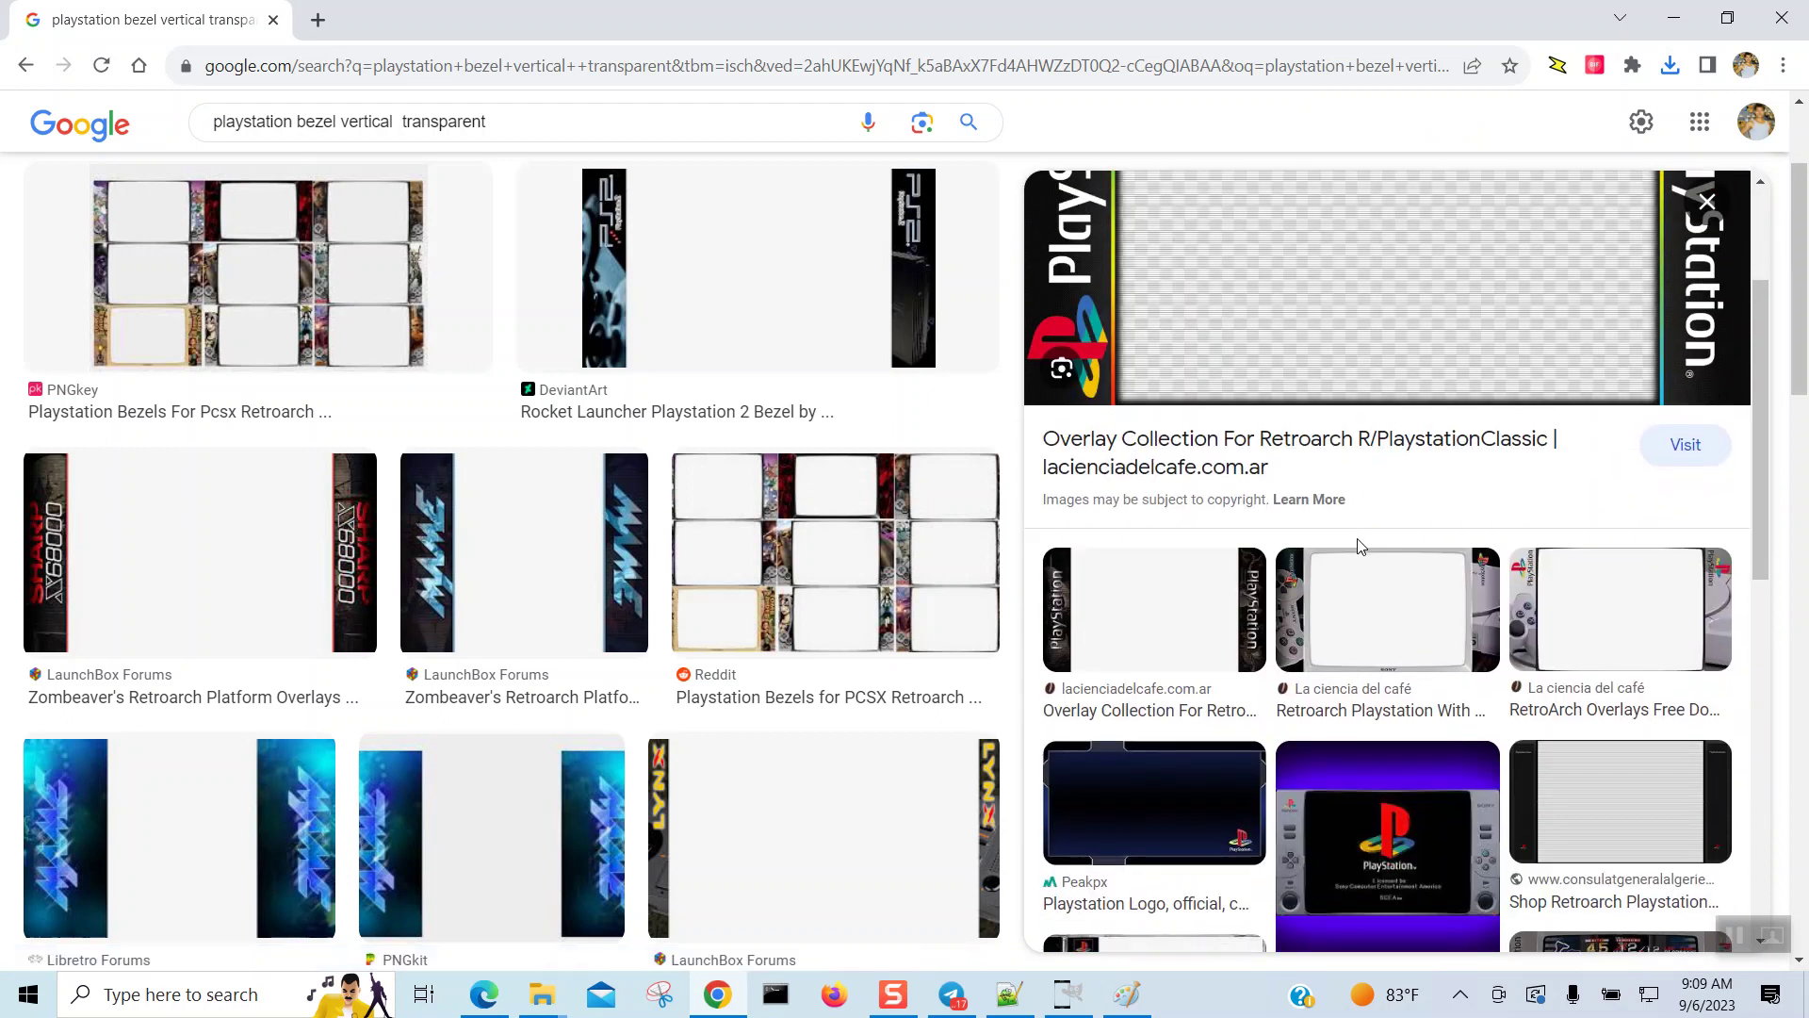
pyautogui.click(1589, 627)
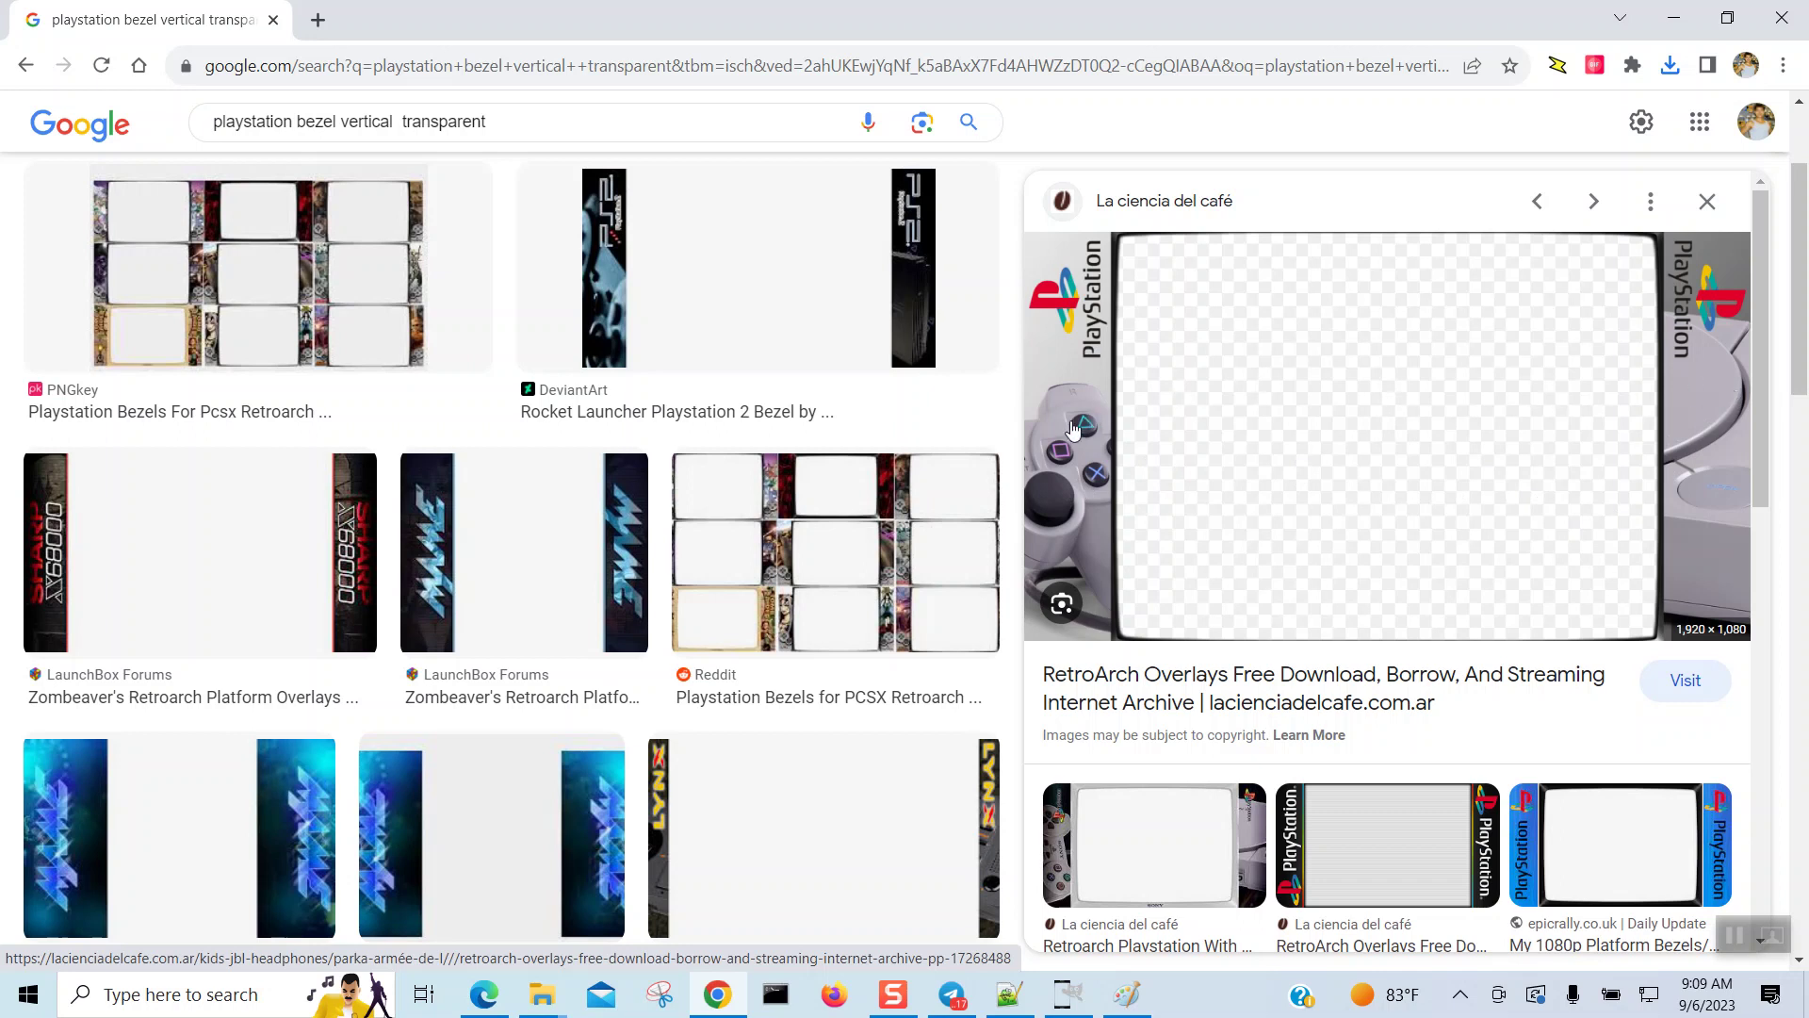
# Step: Save the grey controller PlayStation bezel image in the console bezels folder as playstationa.png
pyautogui.rightClick(1313, 381)
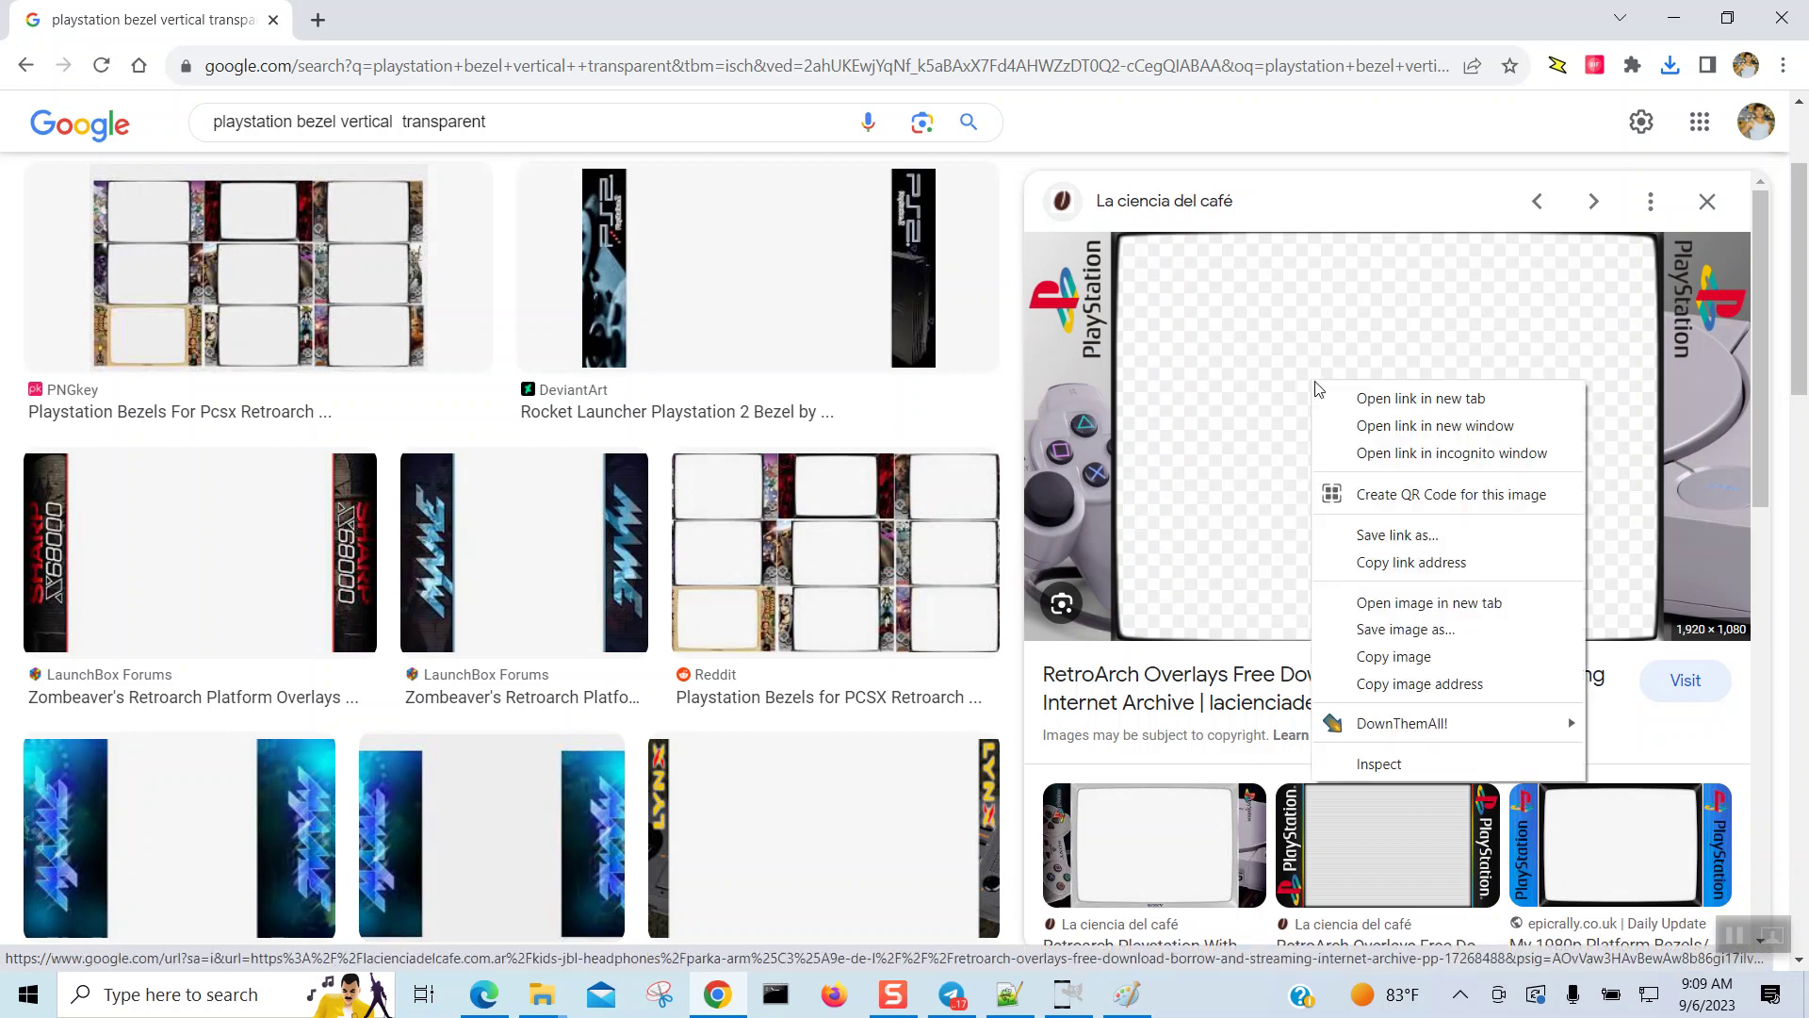
pyautogui.click(1360, 630)
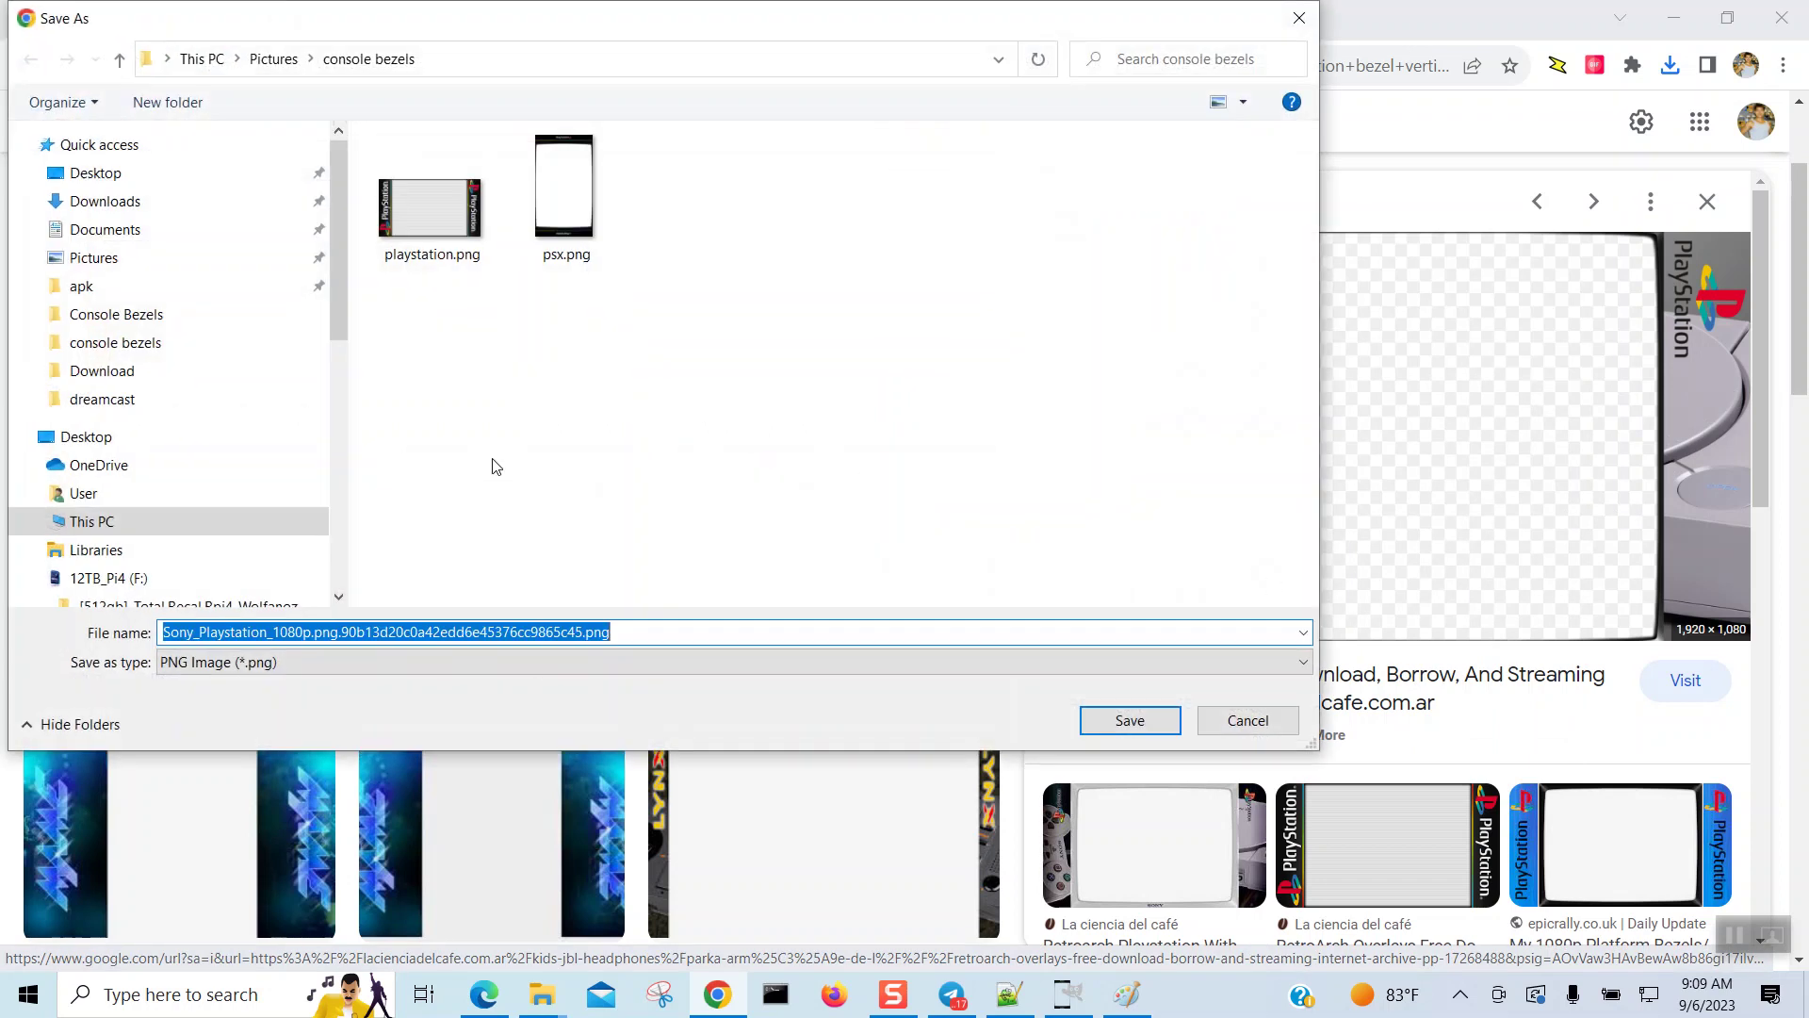
pyautogui.click(442, 260)
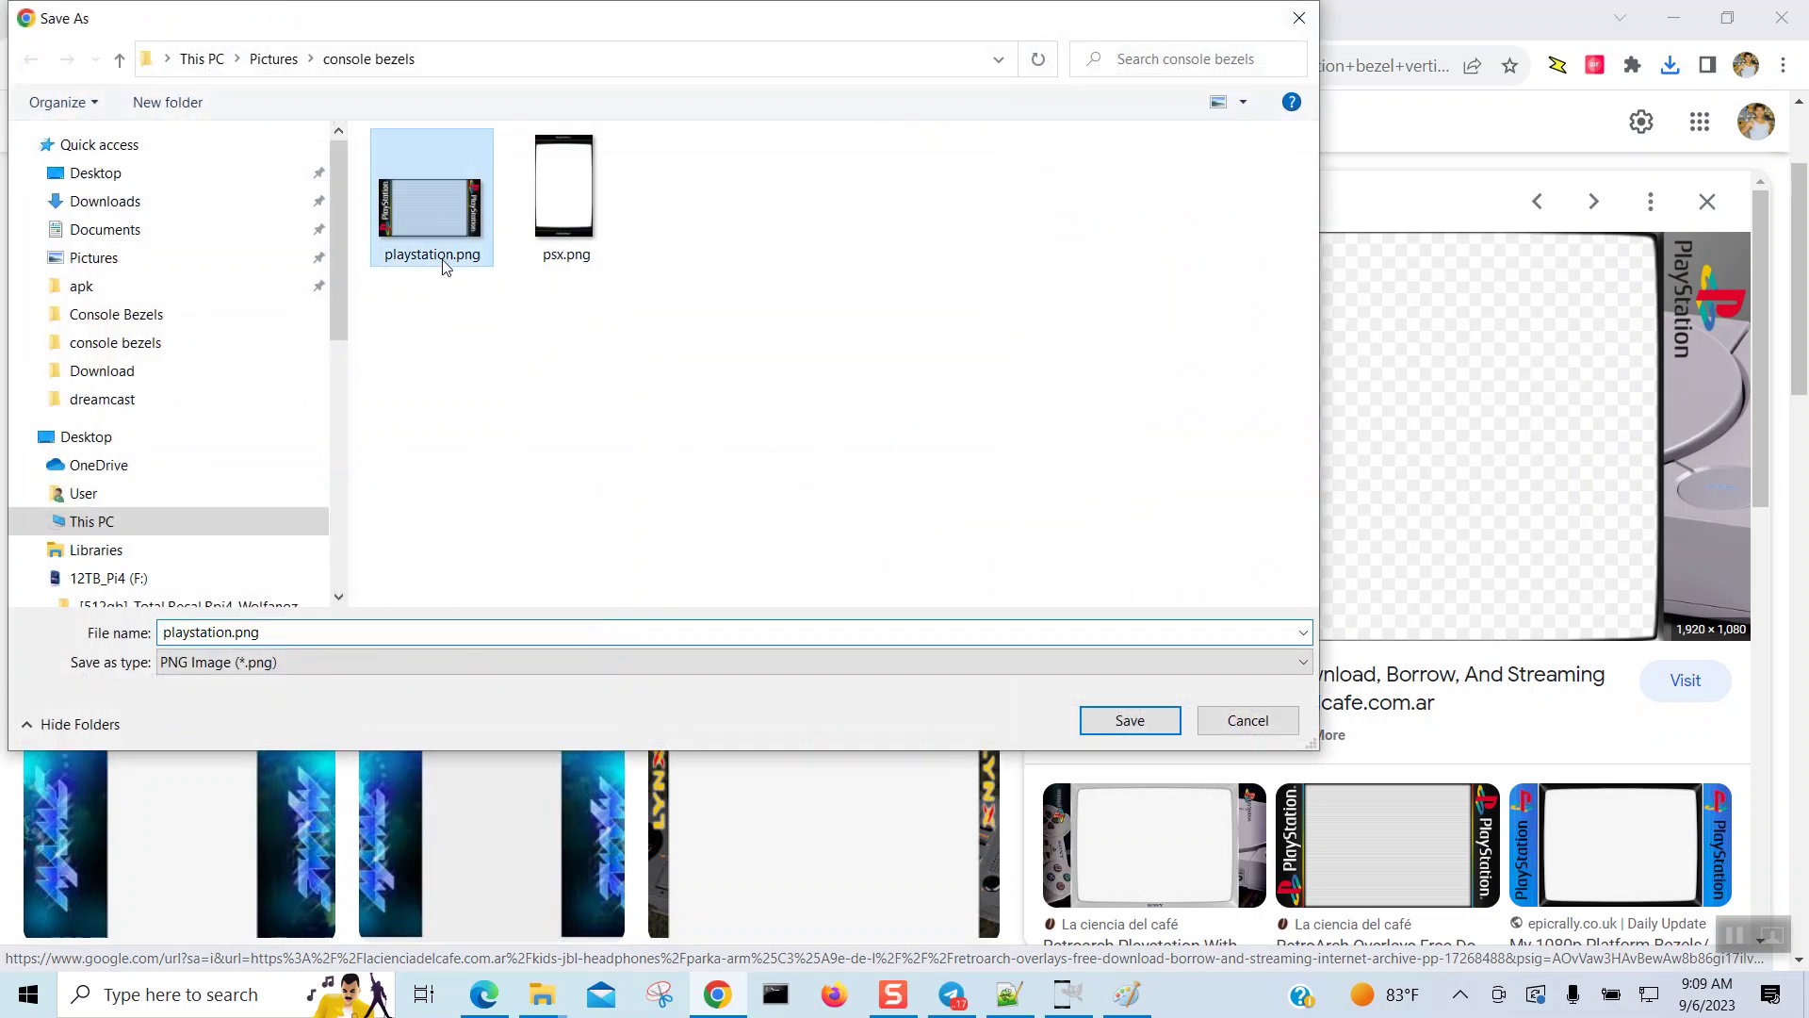
pyautogui.click(230, 633)
pyautogui.click(231, 633)
pyautogui.click(235, 633)
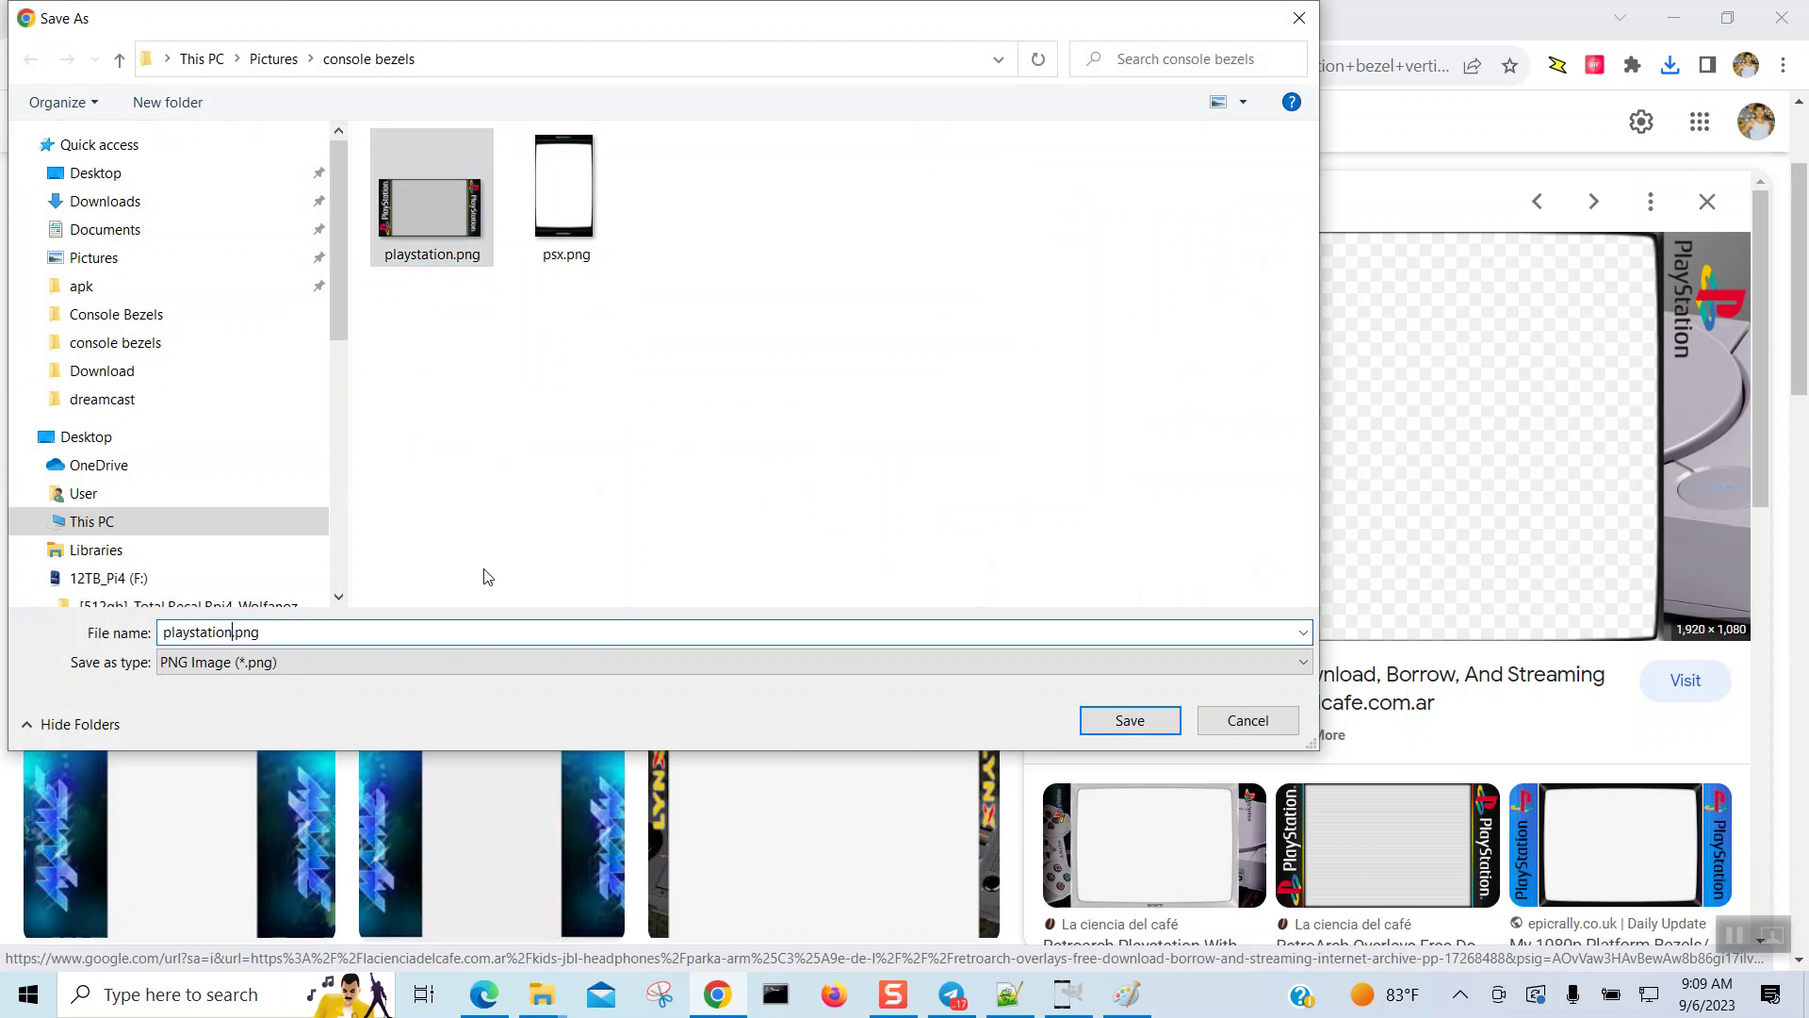
pyautogui.write('a')
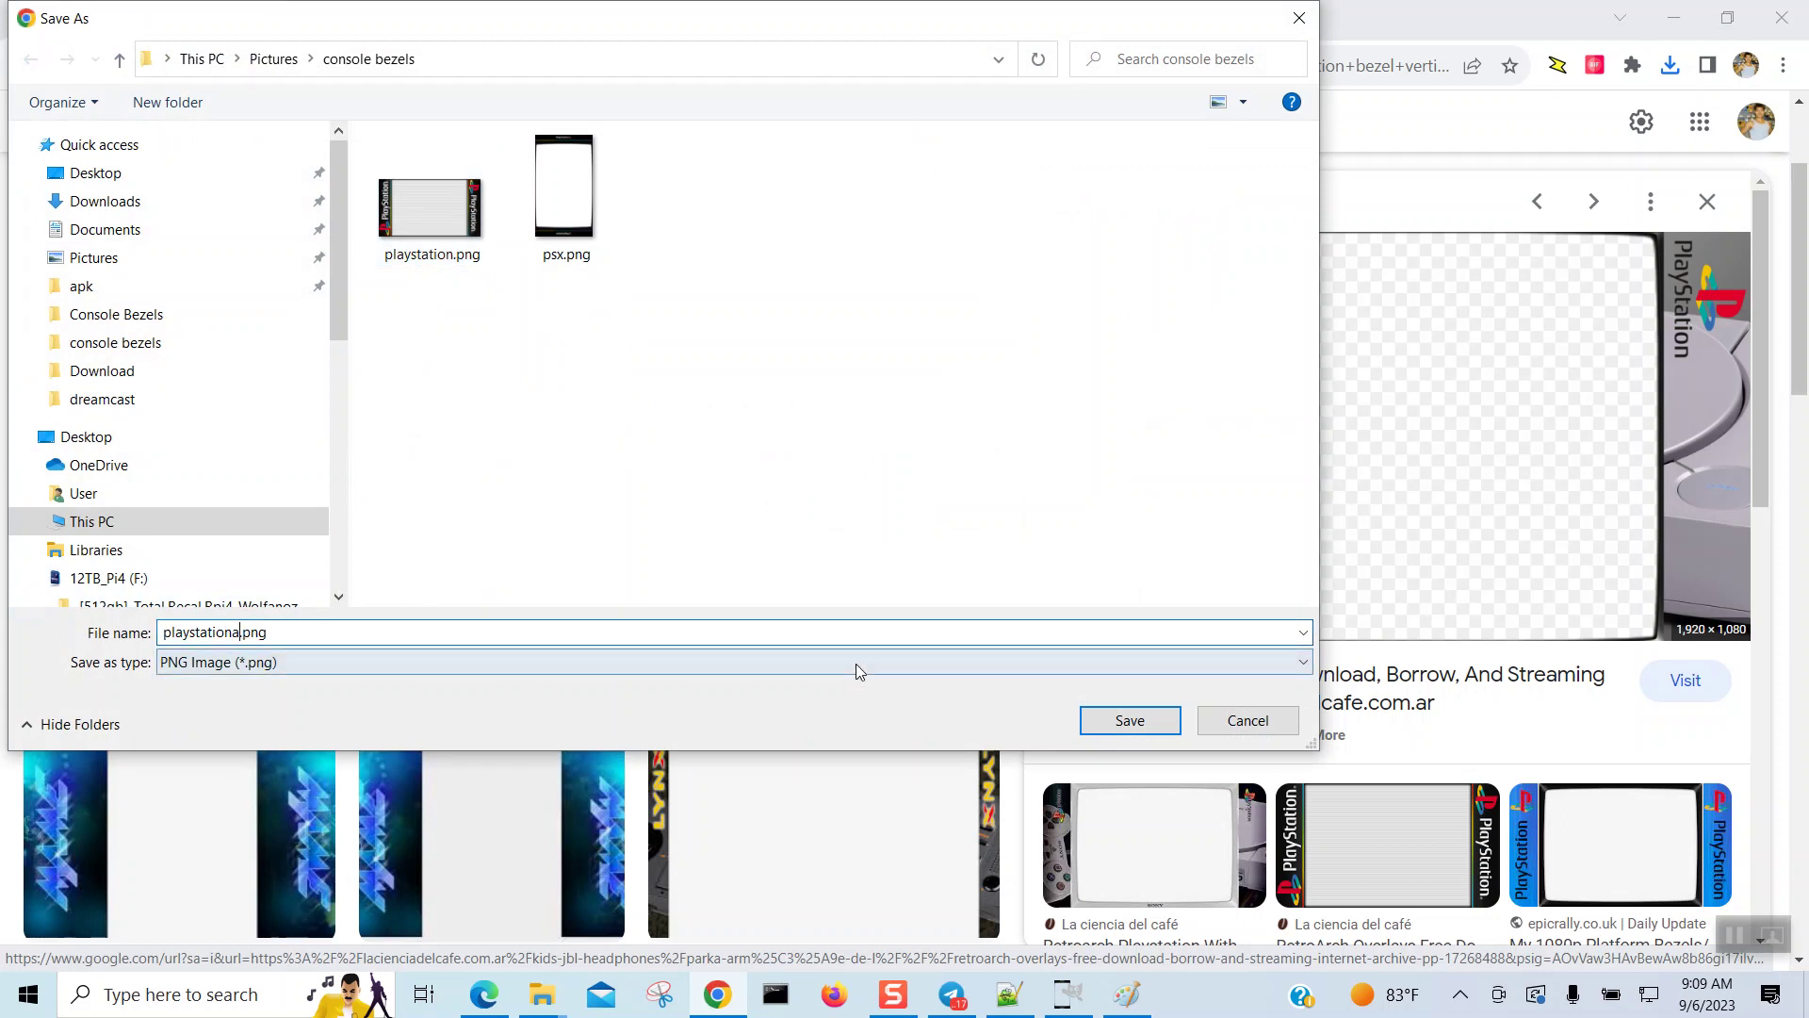
pyautogui.click(1100, 731)
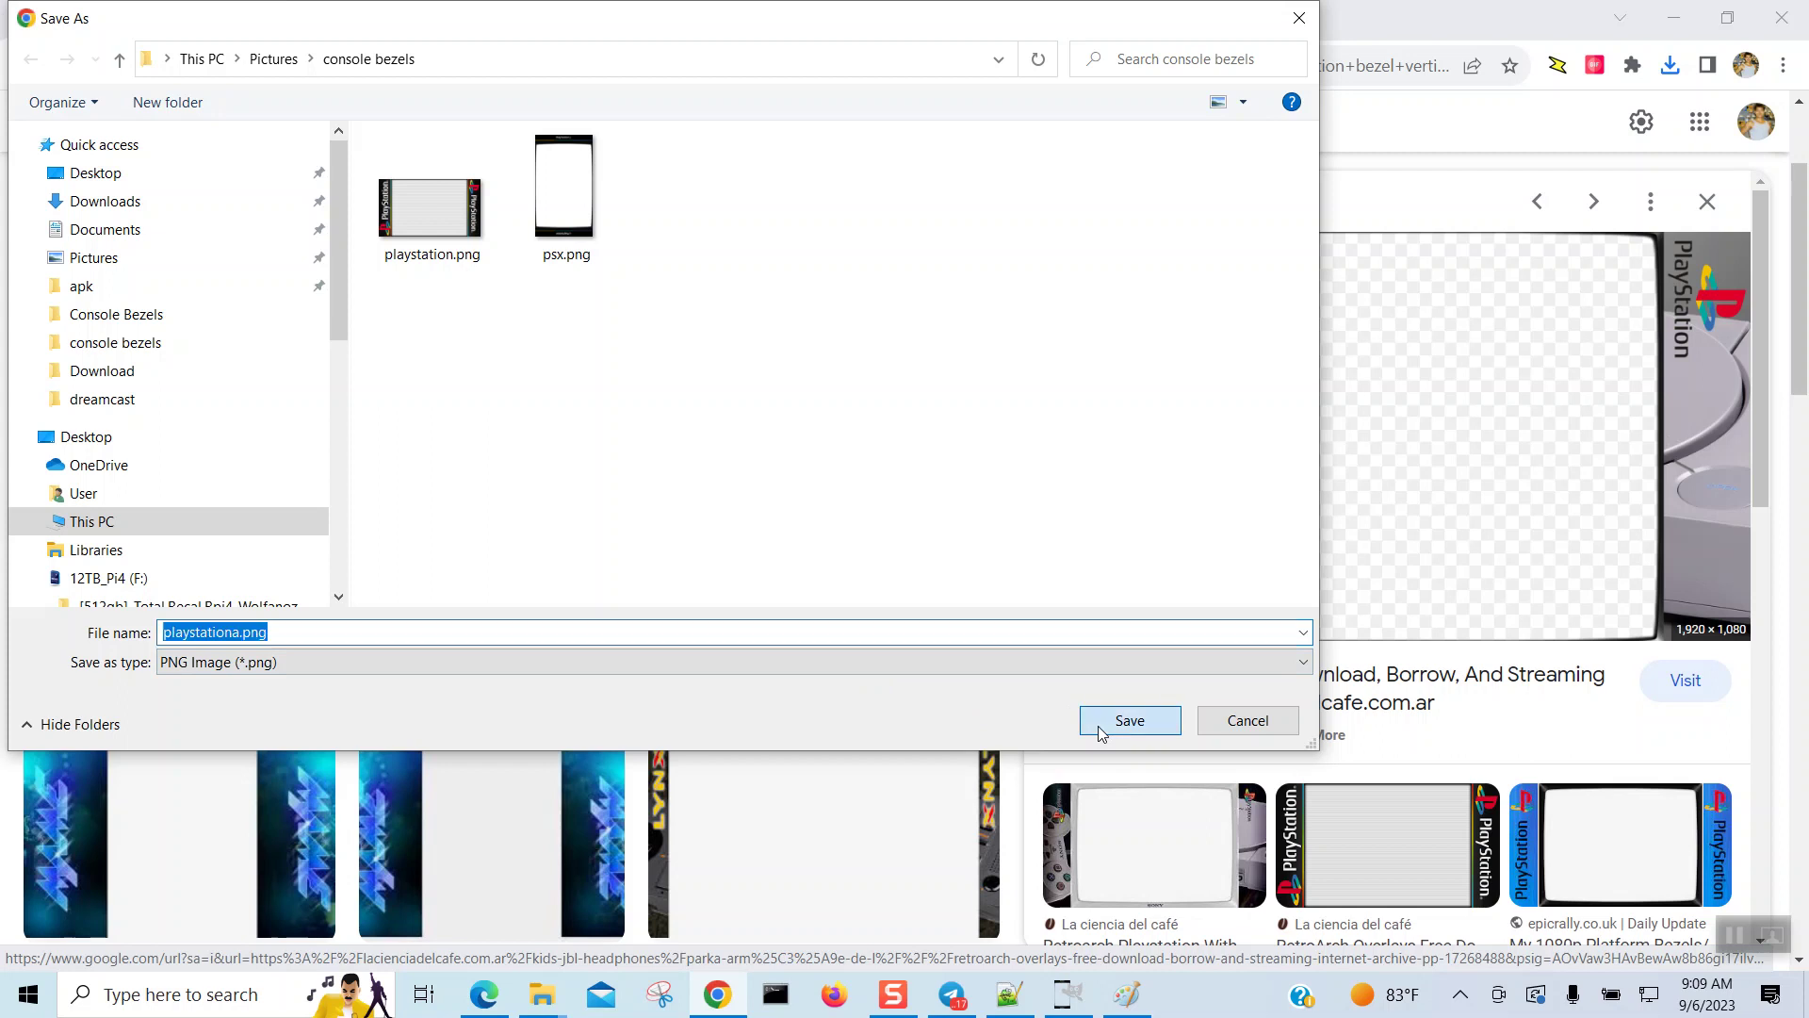
# Step: Preview the related blue PlayStation TV bezel and save its image in the console bezels folder as psx-1.png
pyautogui.click(1591, 828)
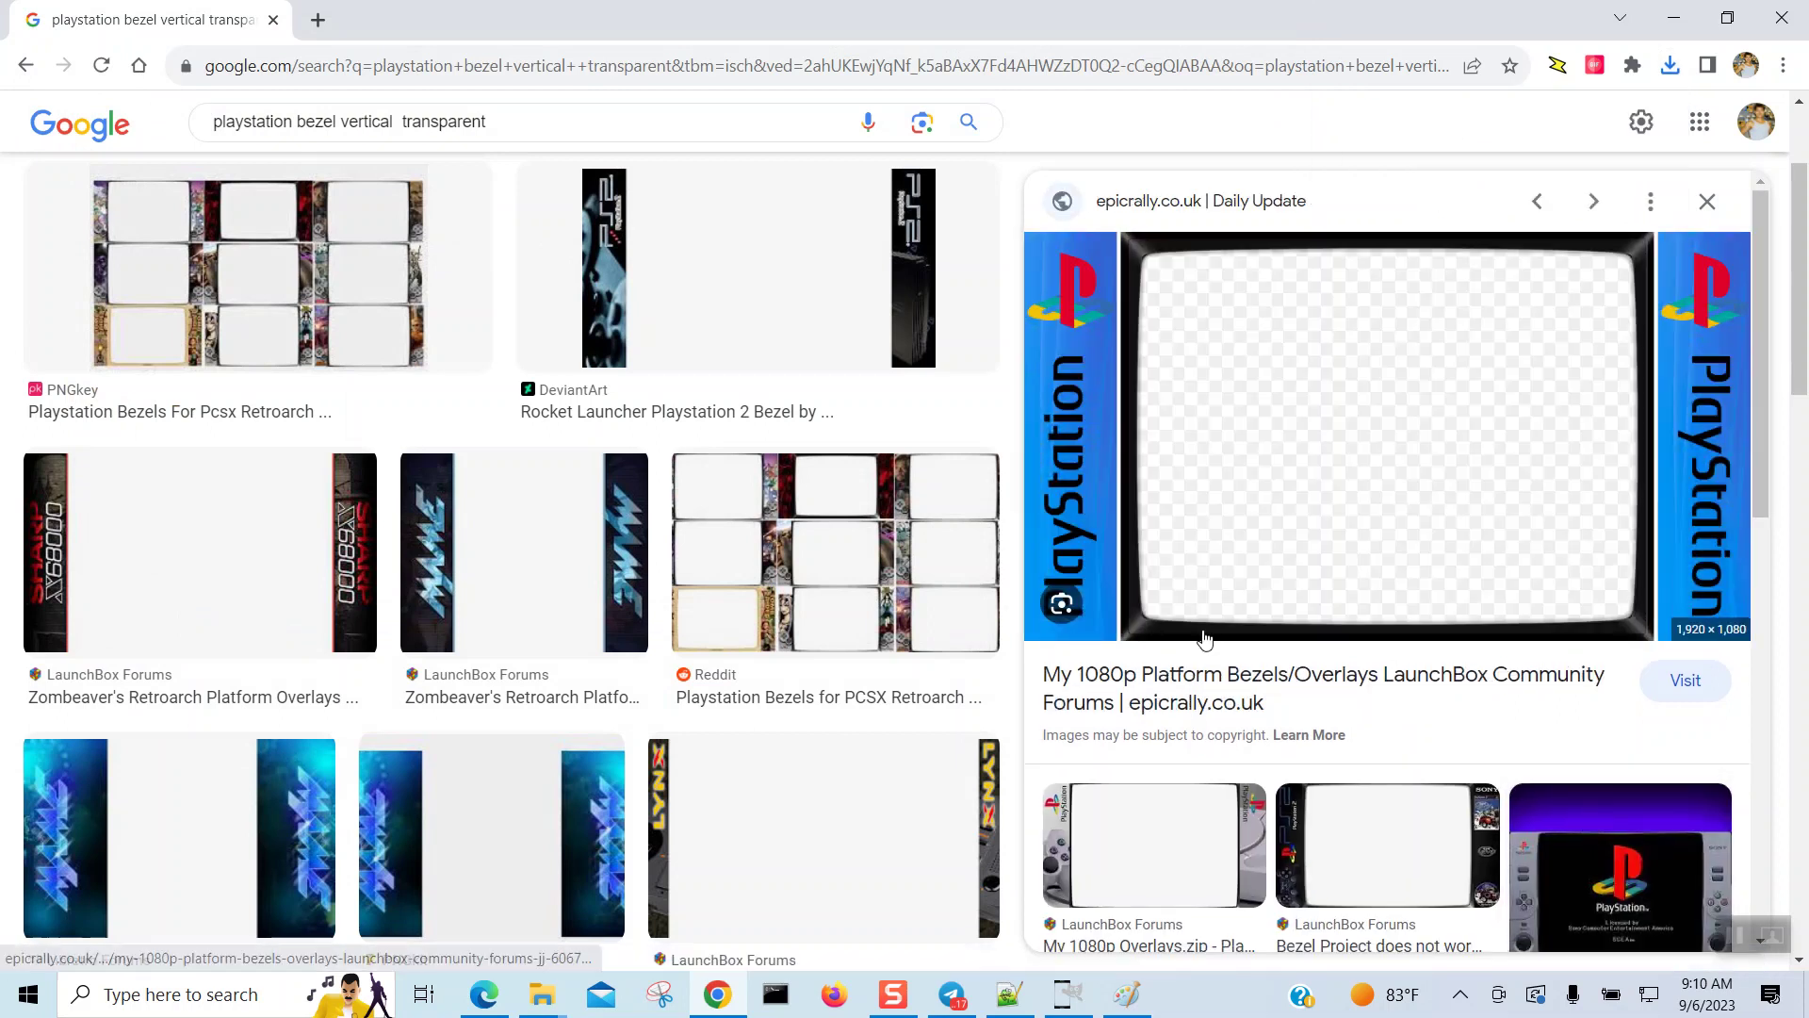
pyautogui.rightClick(1282, 374)
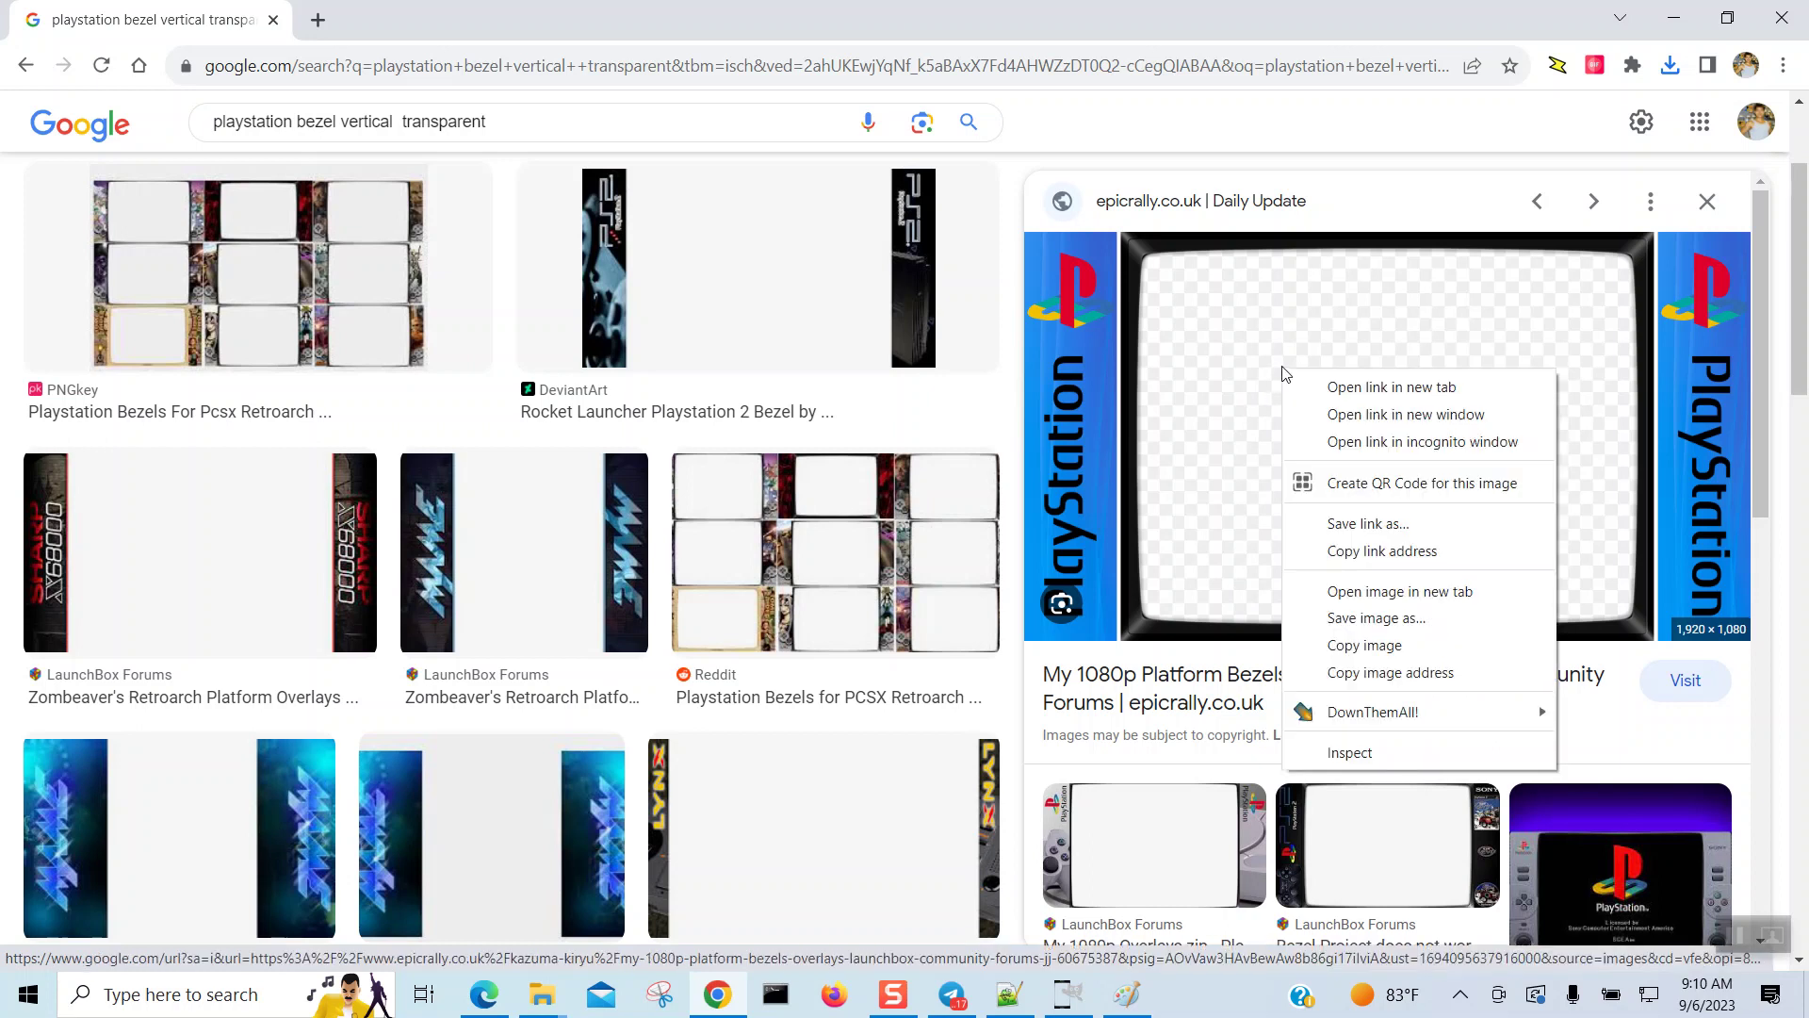
pyautogui.click(1317, 618)
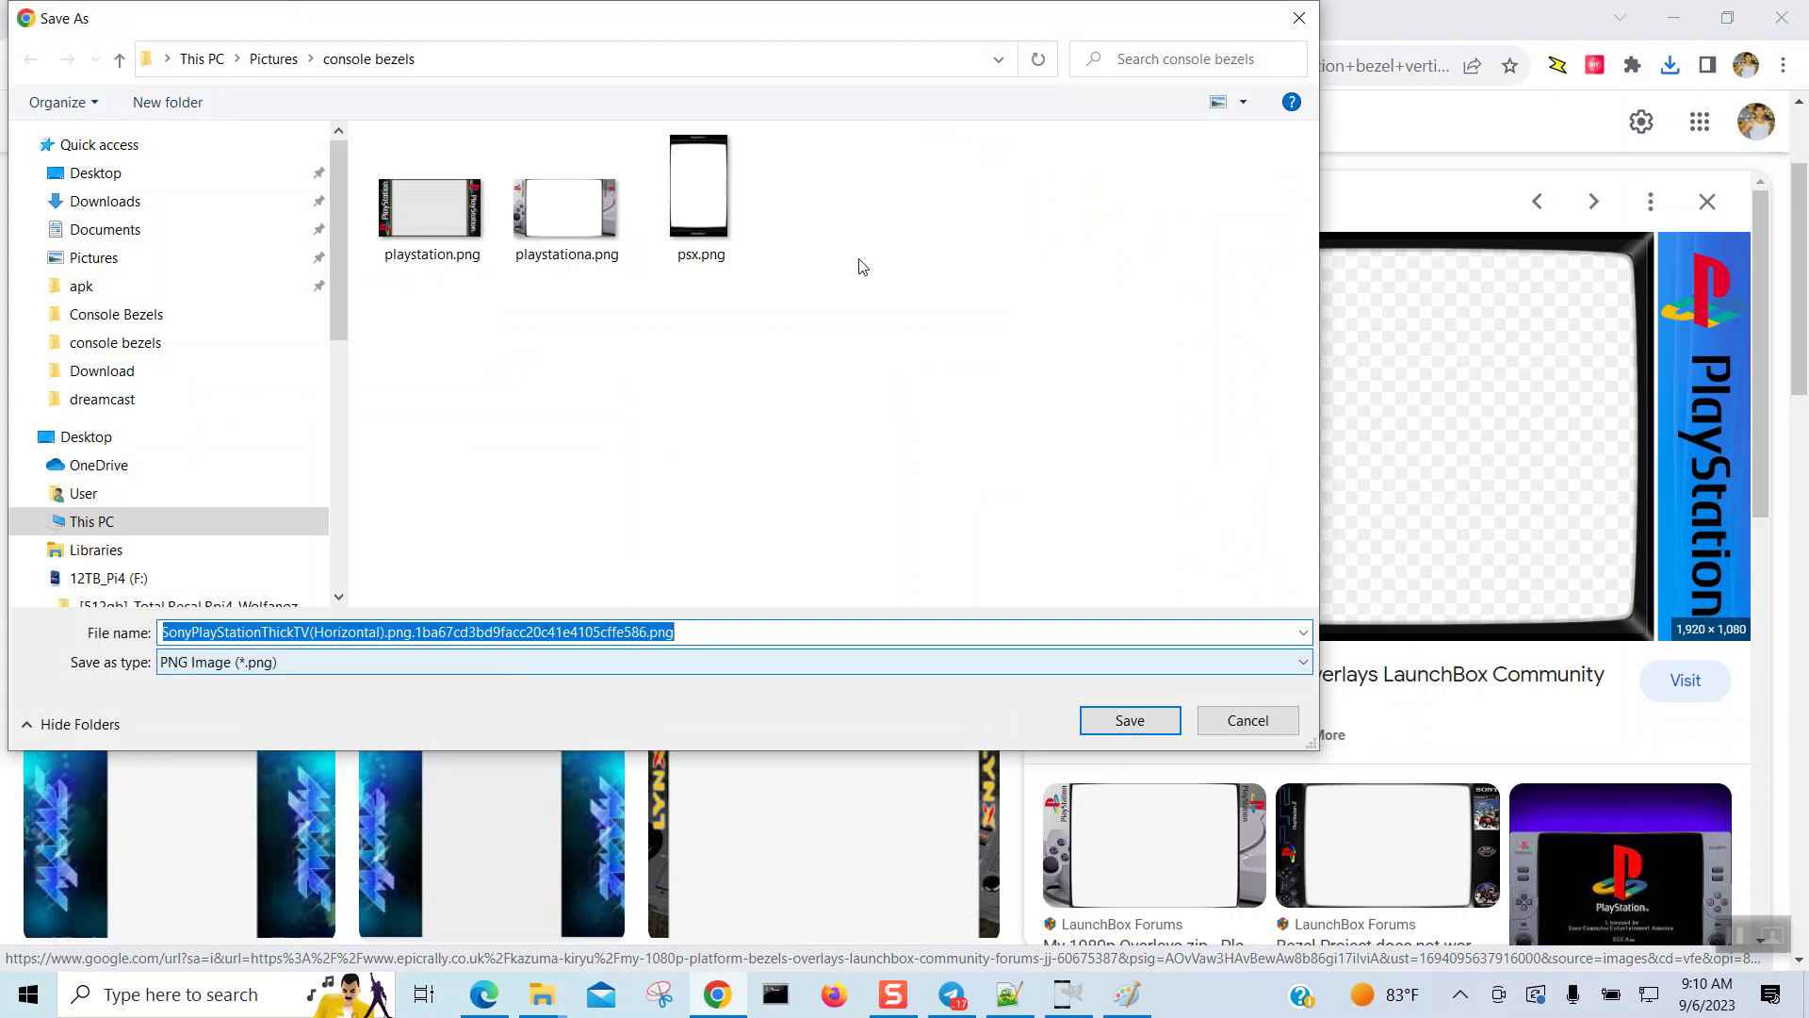
pyautogui.click(698, 253)
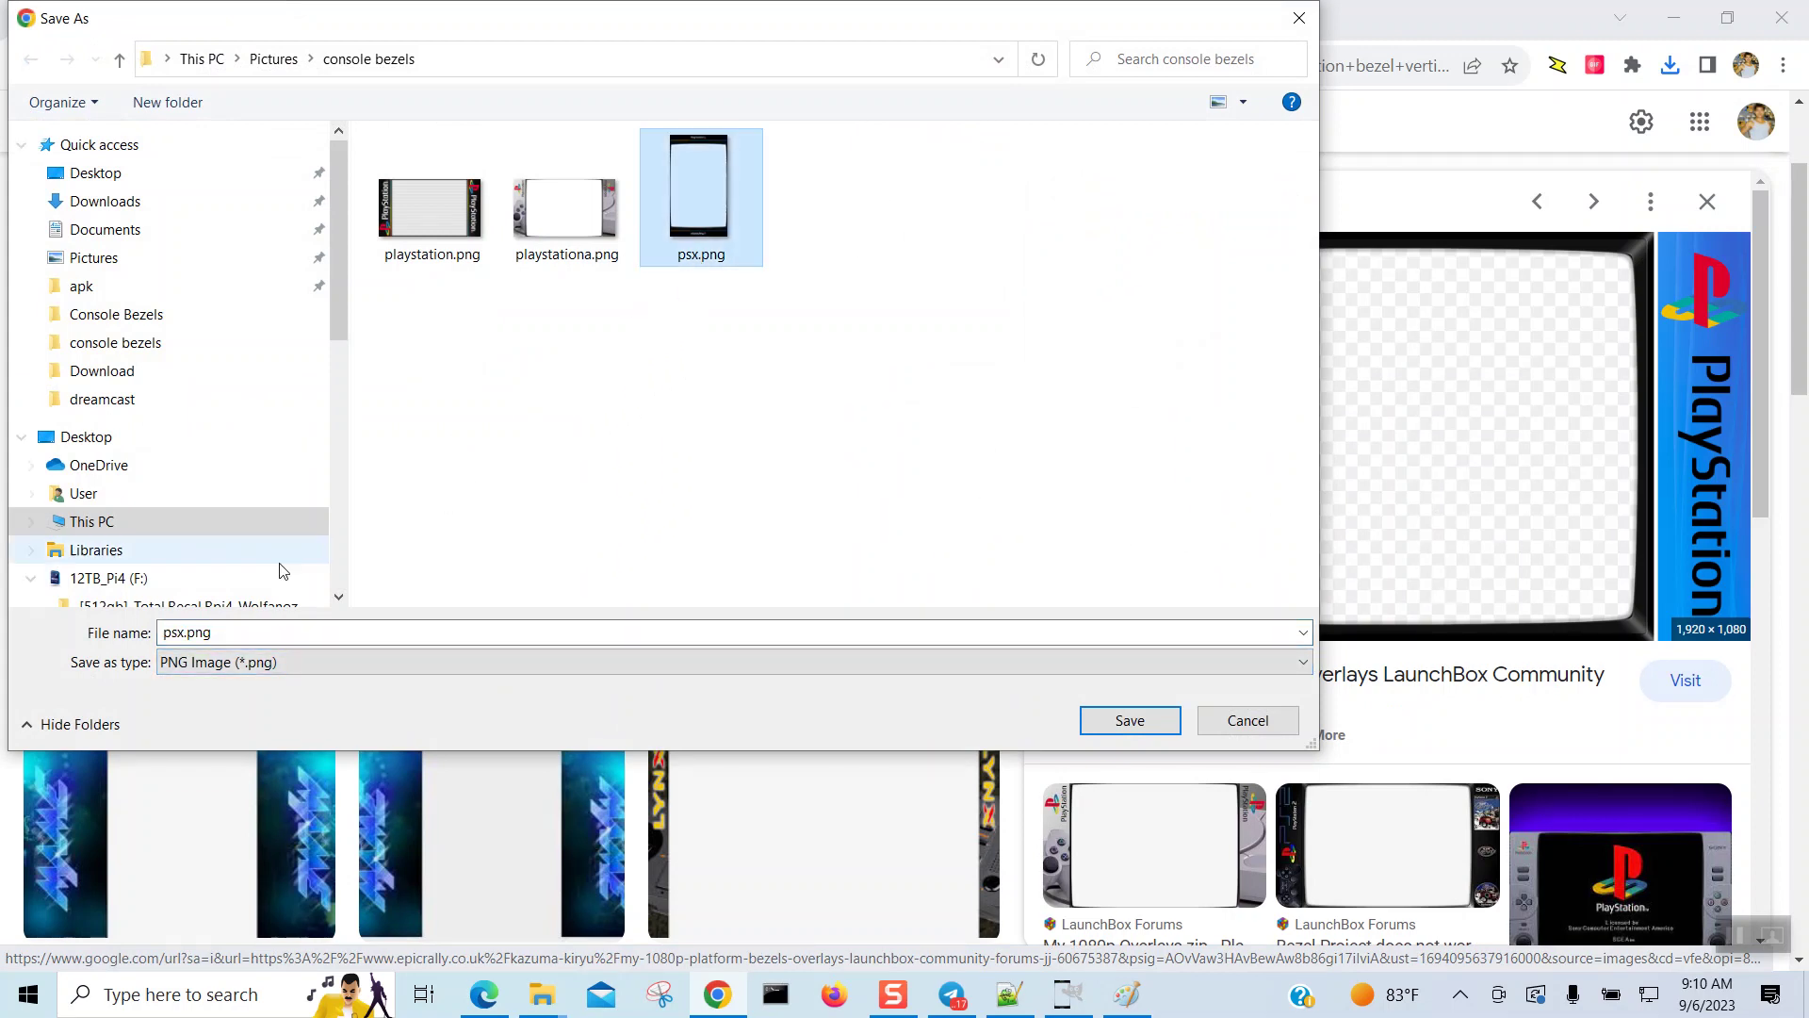
pyautogui.click(185, 631)
pyautogui.click(185, 631)
pyautogui.write('-1')
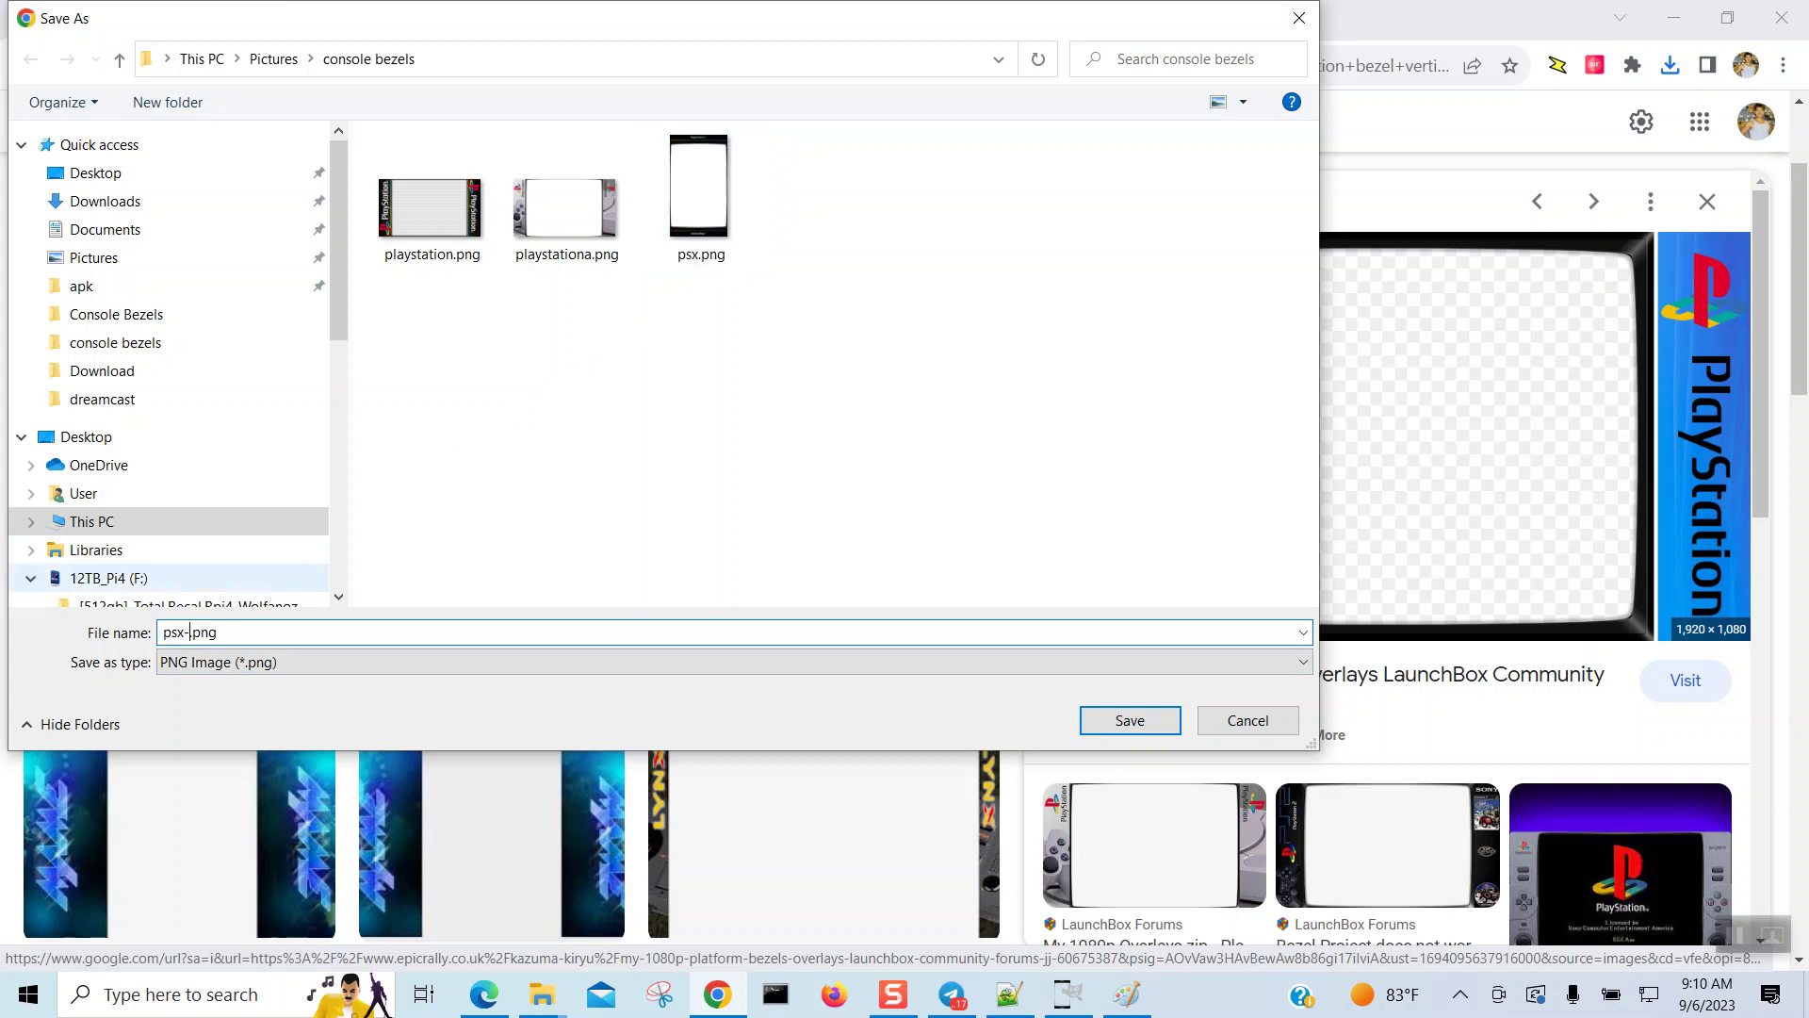
pyautogui.click(1096, 724)
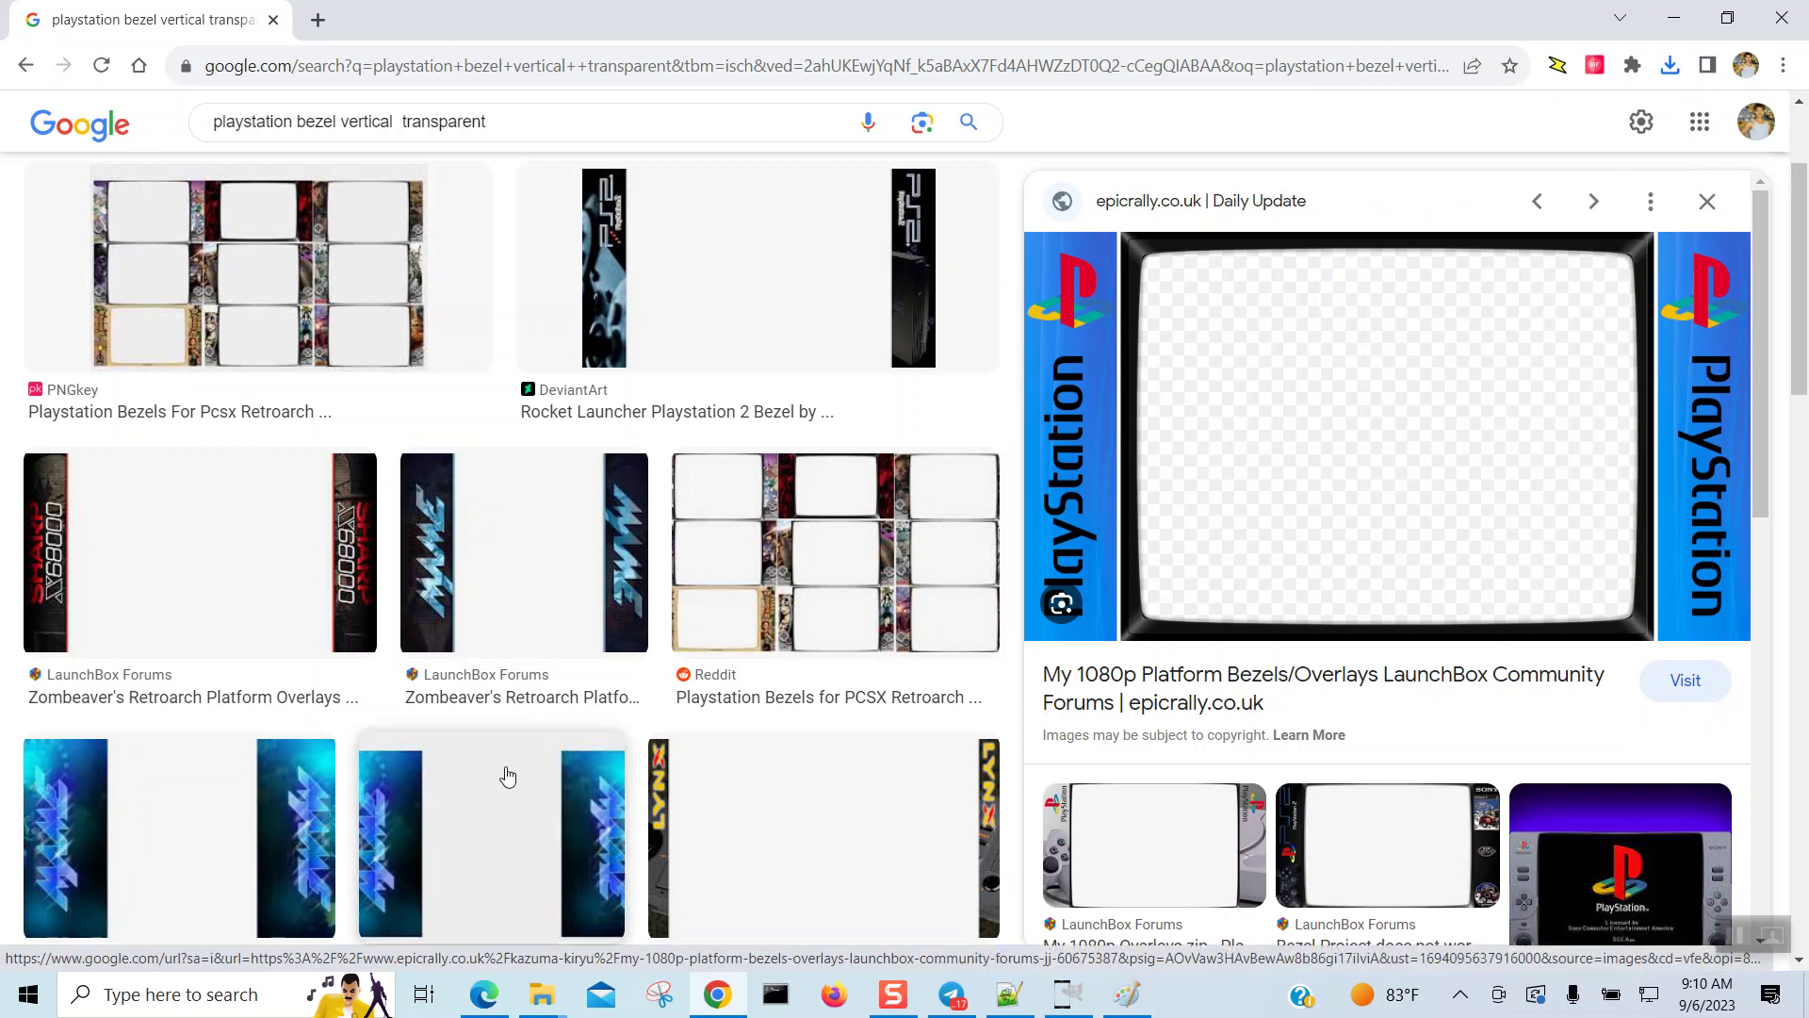
# Step: Remove "vertical" from the image search query and search for "playstation bezel transparent"
pyautogui.scroll(-3, 515, 773)
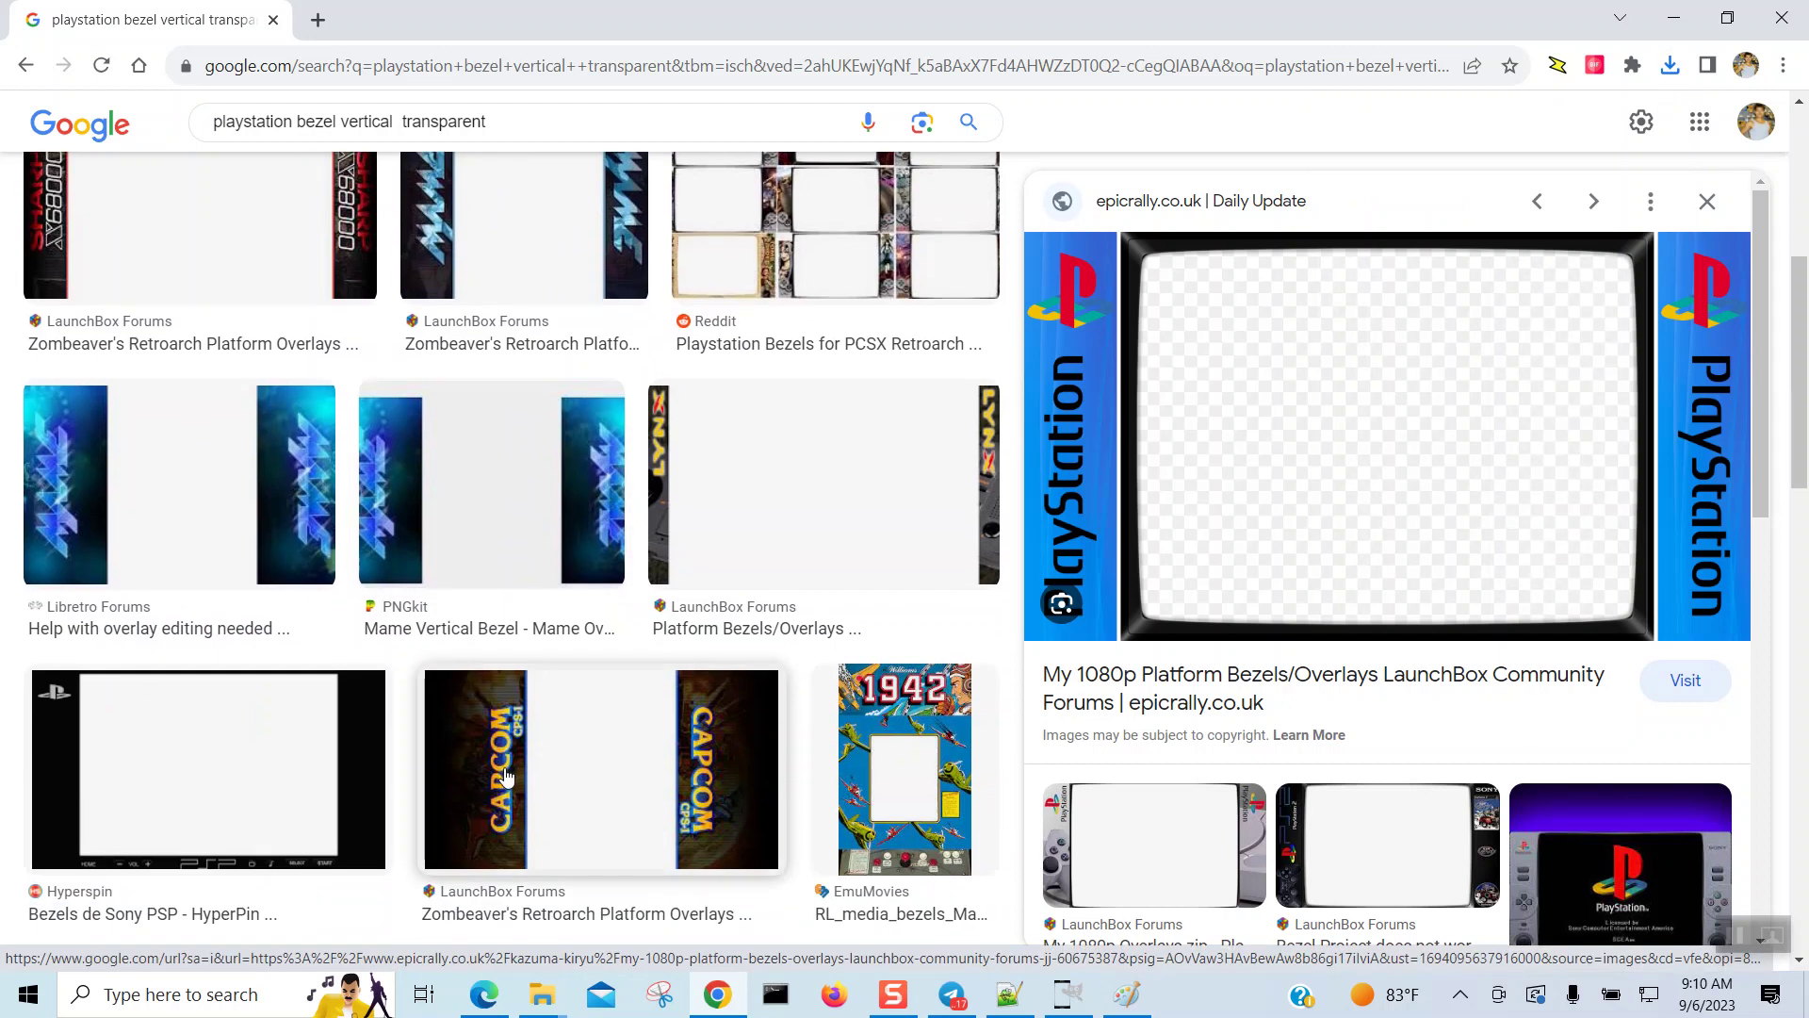
pyautogui.scroll(5, 506, 775)
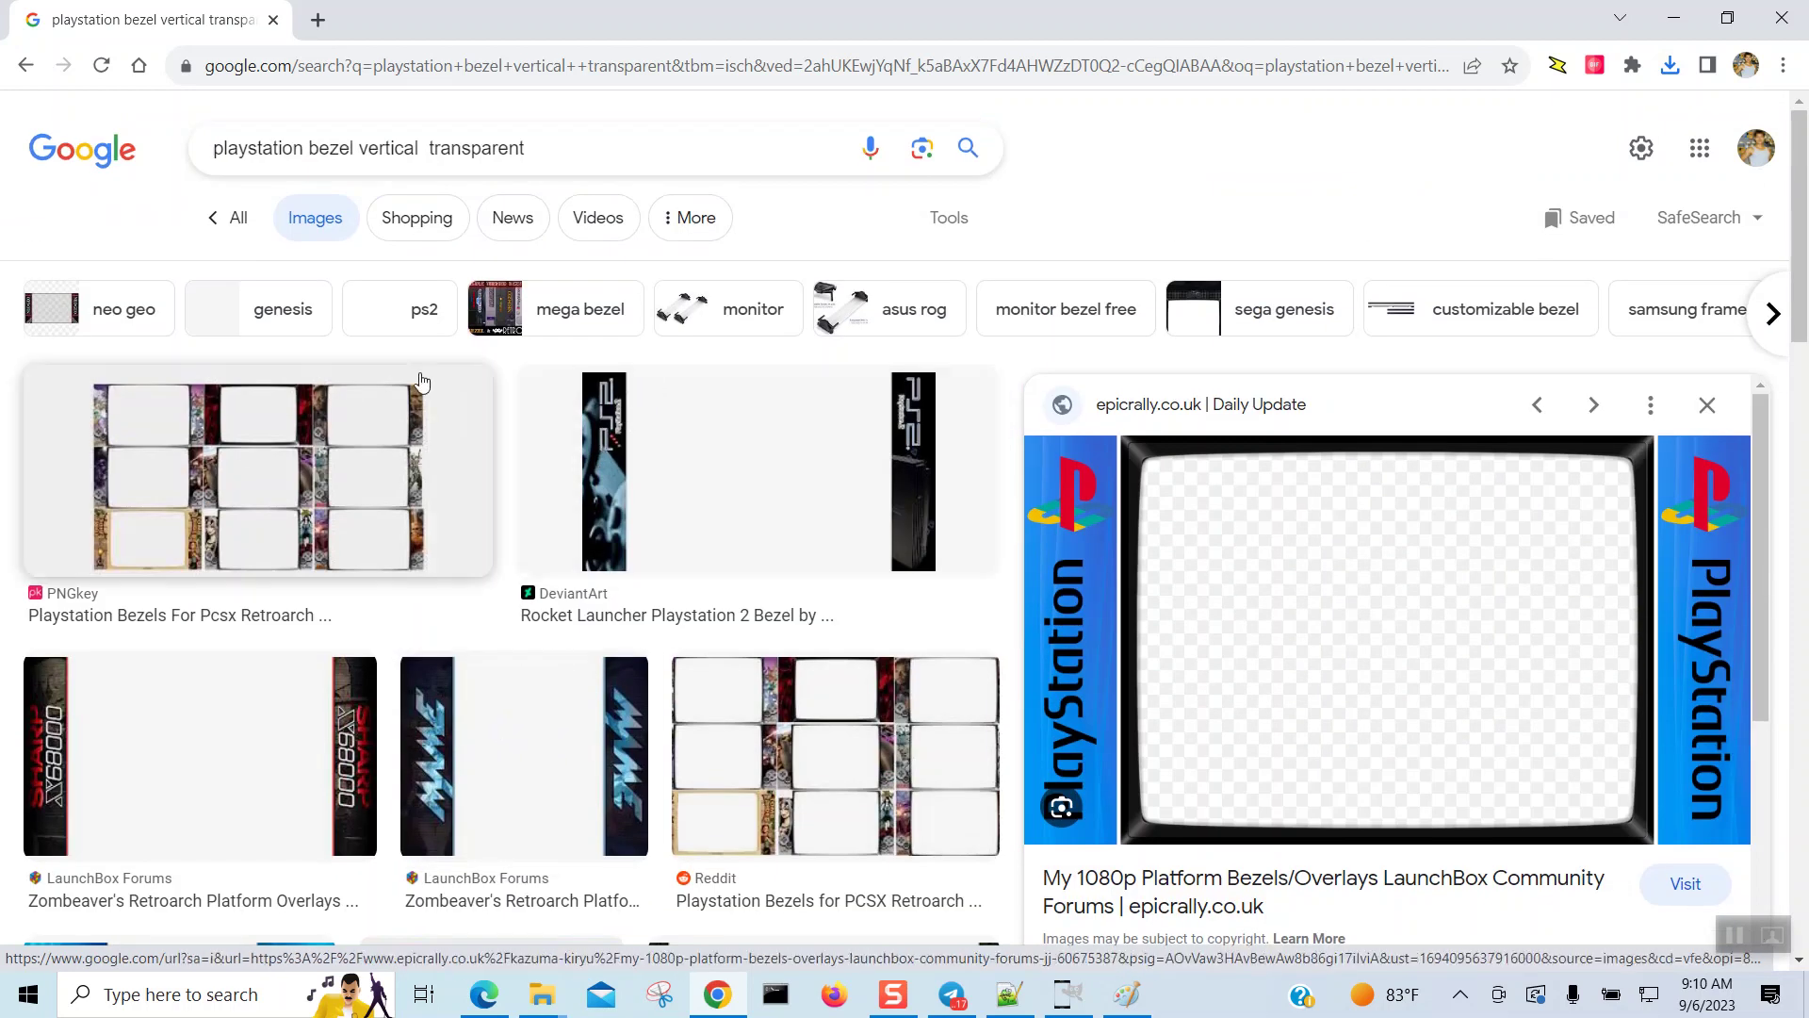
pyautogui.click(421, 148)
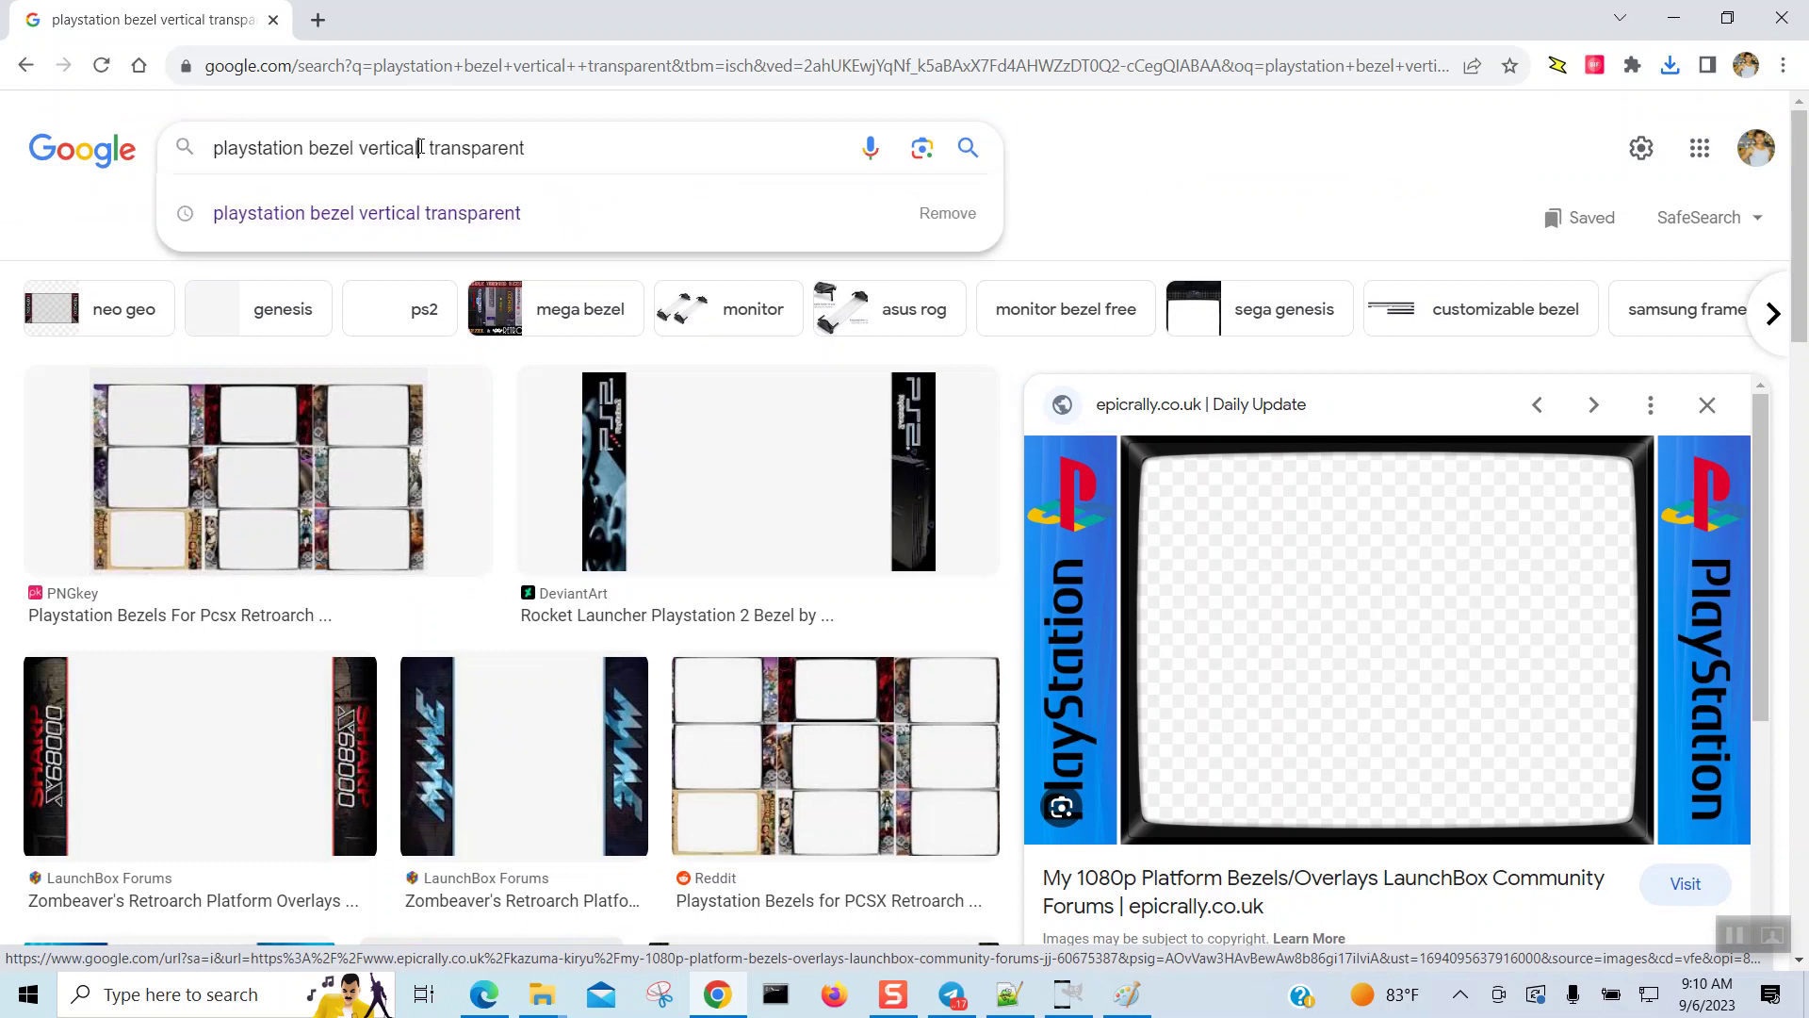
pyautogui.press('BackSpace')
pyautogui.press('BackSpace')
pyautogui.press('BackSpace')
pyautogui.press('BackSpace')
pyautogui.press('BackSpace')
pyautogui.press('BackSpace')
pyautogui.press('BackSpace')
pyautogui.press('BackSpace')
pyautogui.press('Return')
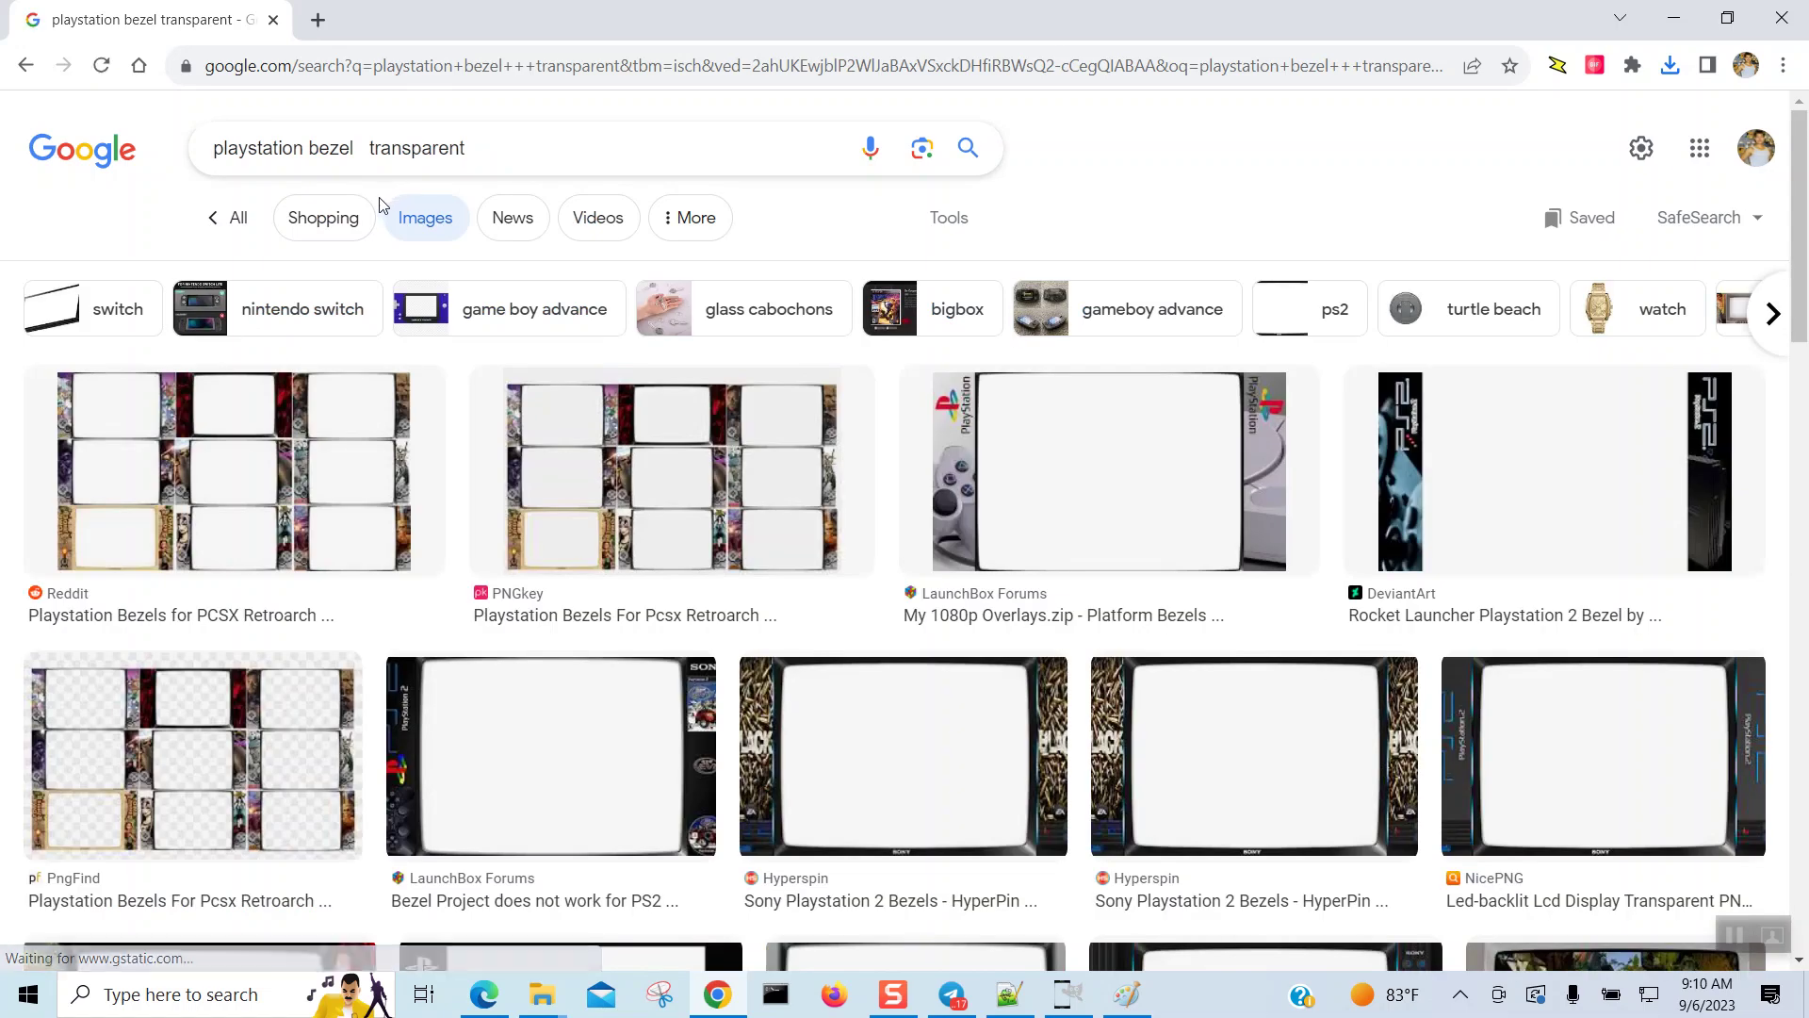
# Step: Replace "playstation" with "mame" in the query and search images for "mame bezel transparent"
pyautogui.doubleClick(300, 149)
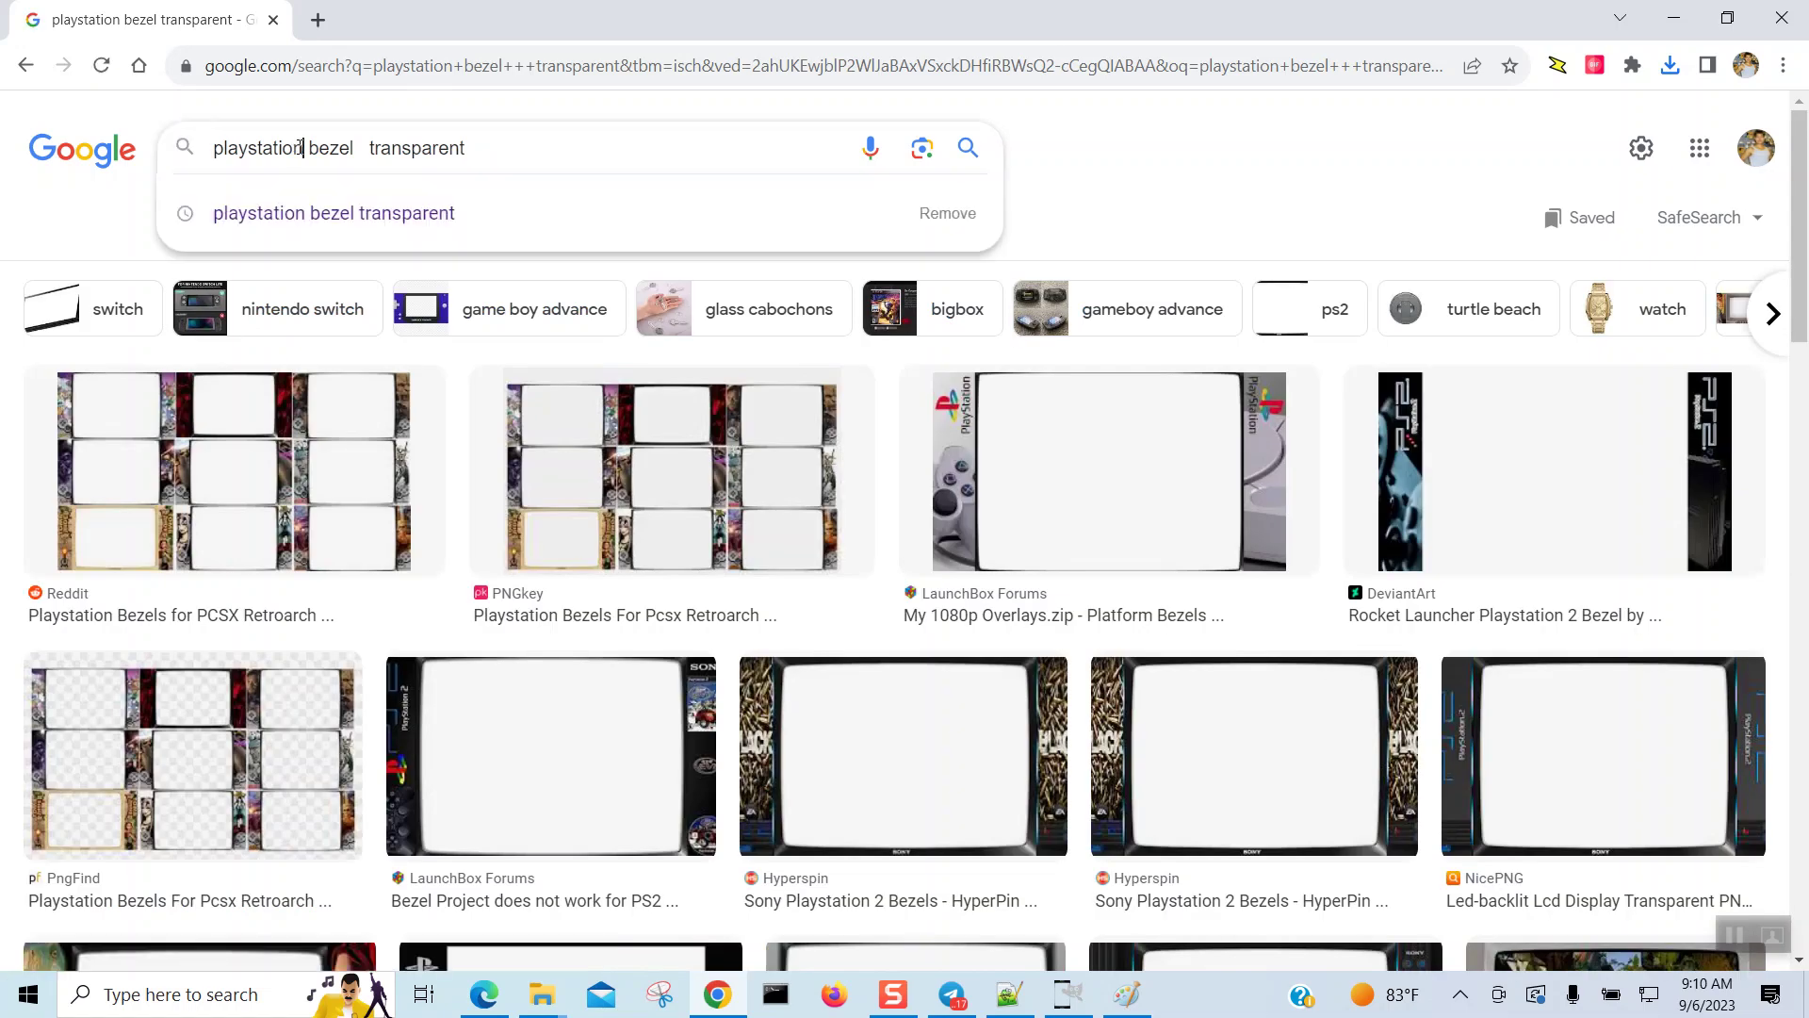
pyautogui.write('mama')
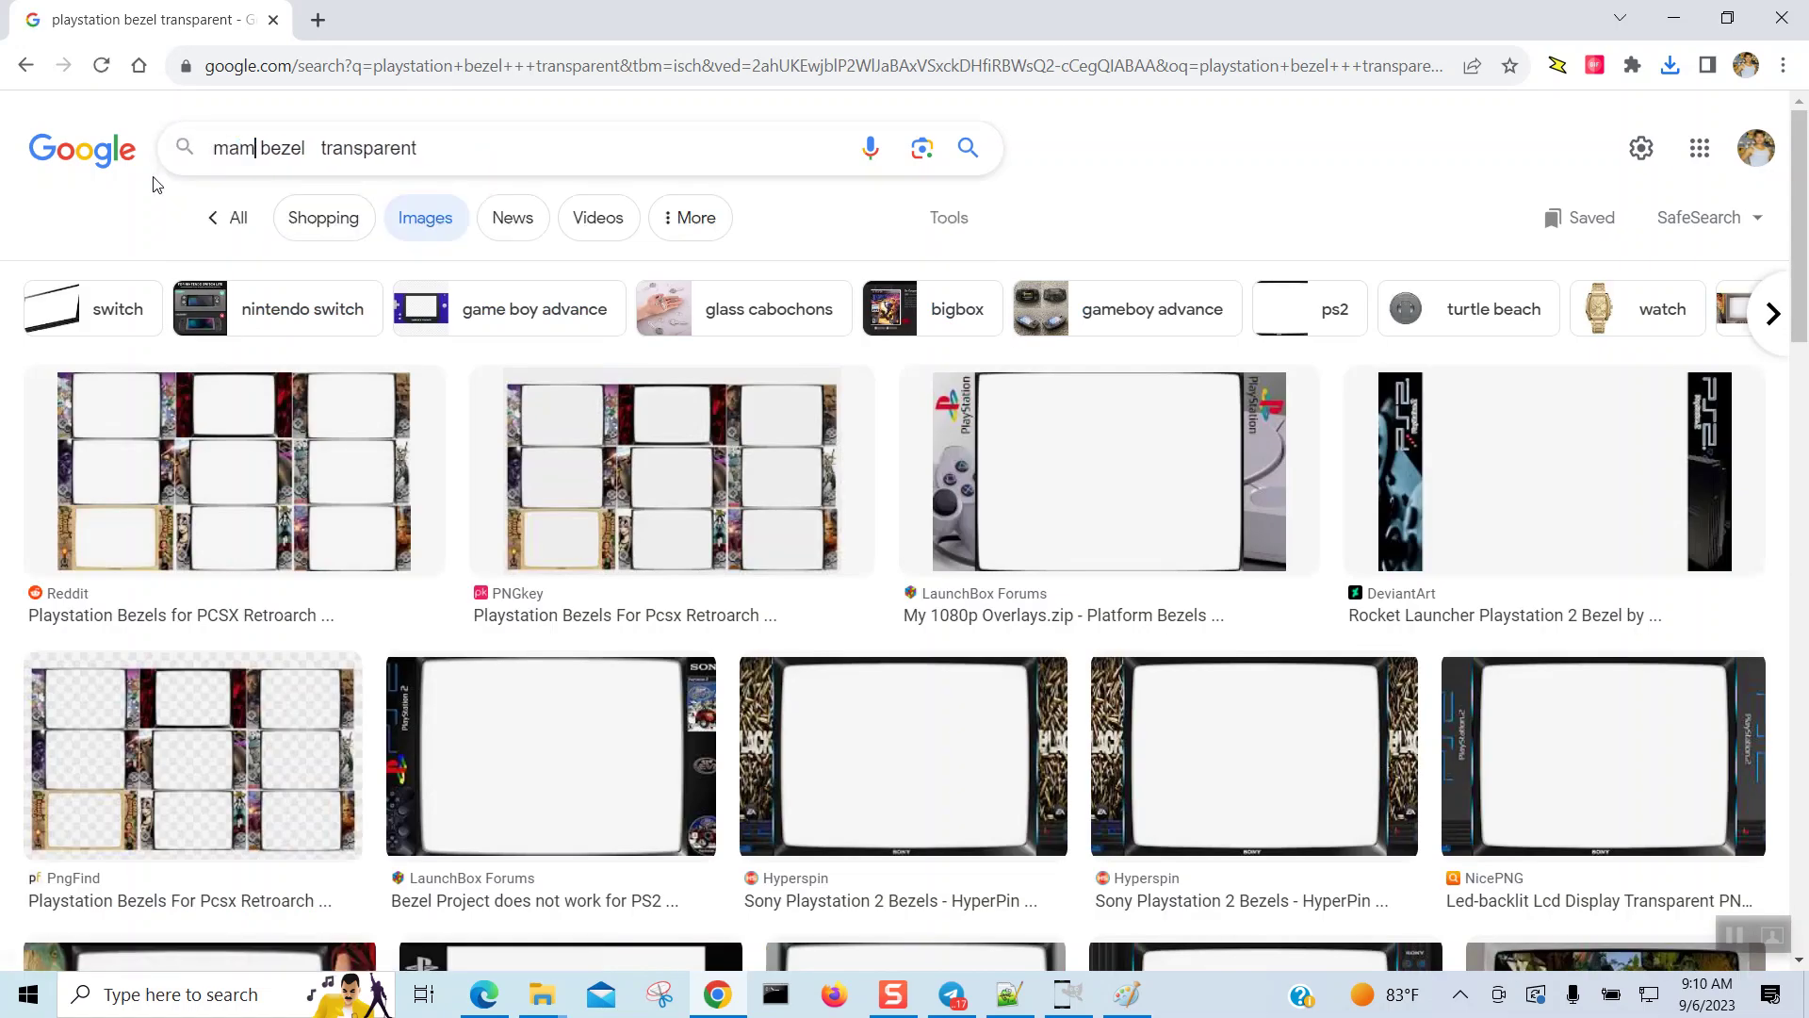
pyautogui.press('BackSpace')
pyautogui.write('e')
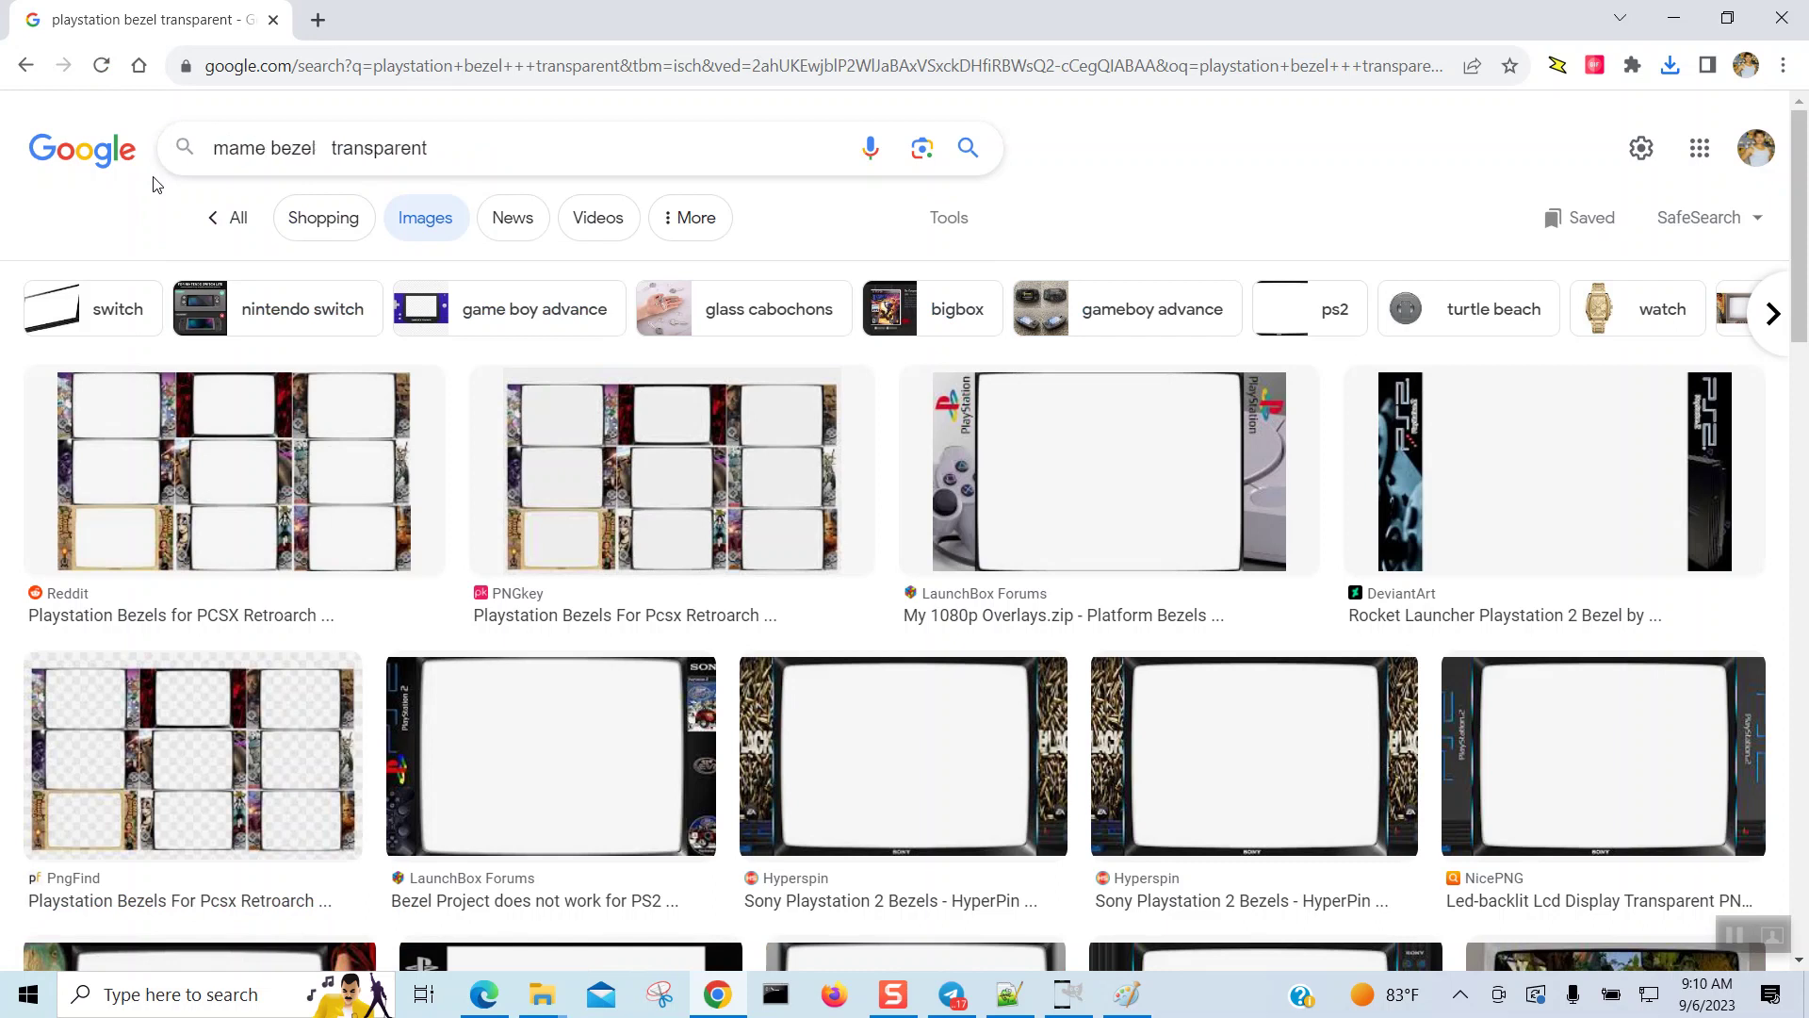
pyautogui.press('Return')
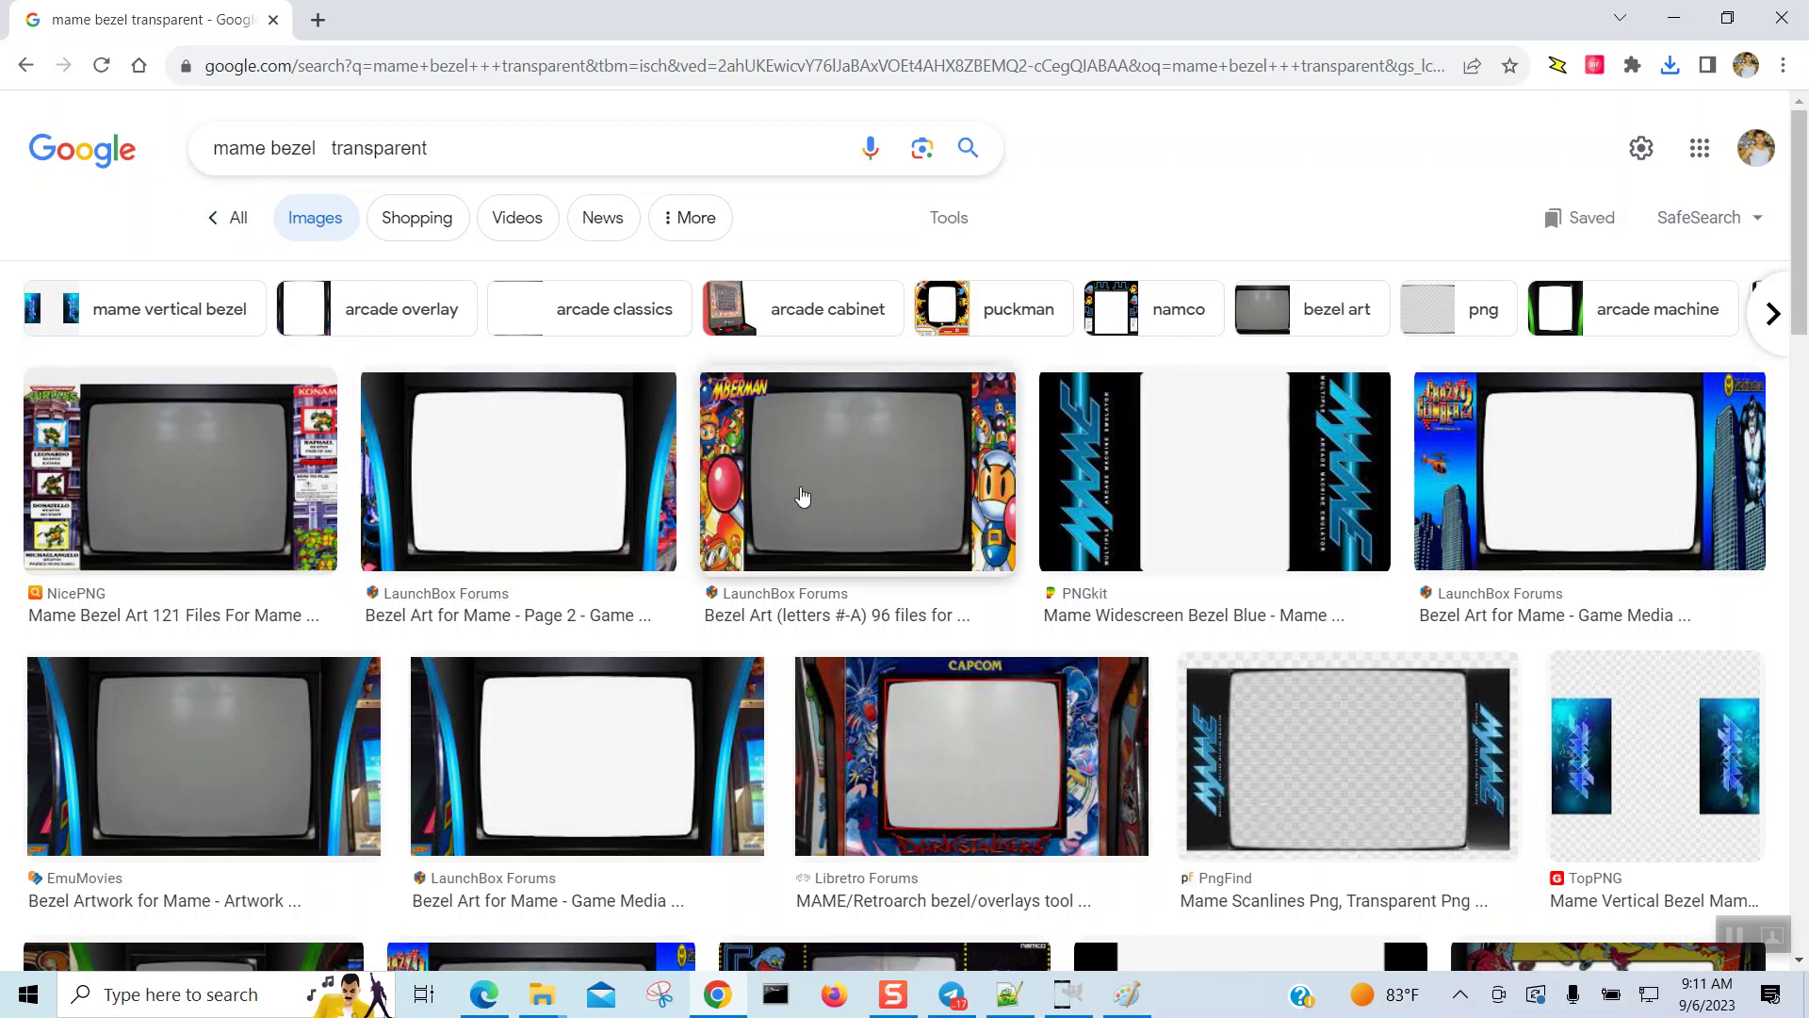
# Step: Browse the MAME image results and preview the MAMEWorld Forums bezel with black side panels
pyautogui.scroll(-3, 794, 516)
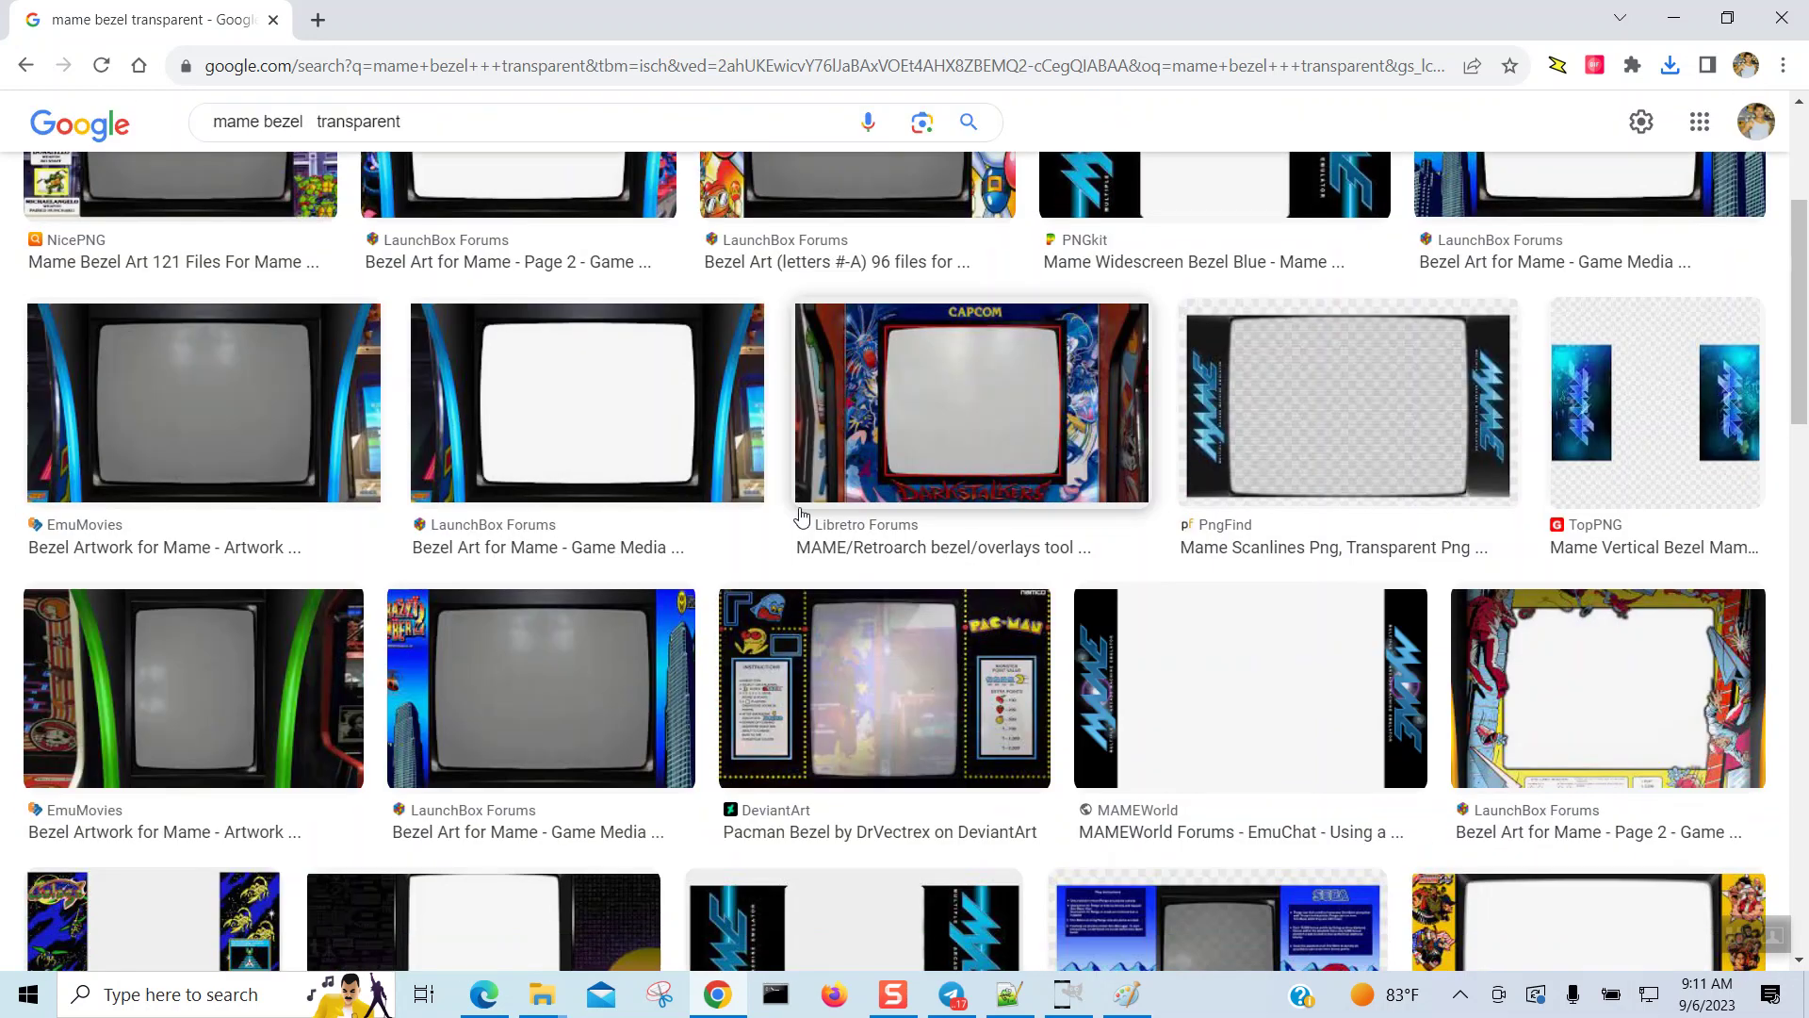
pyautogui.scroll(-2, 801, 516)
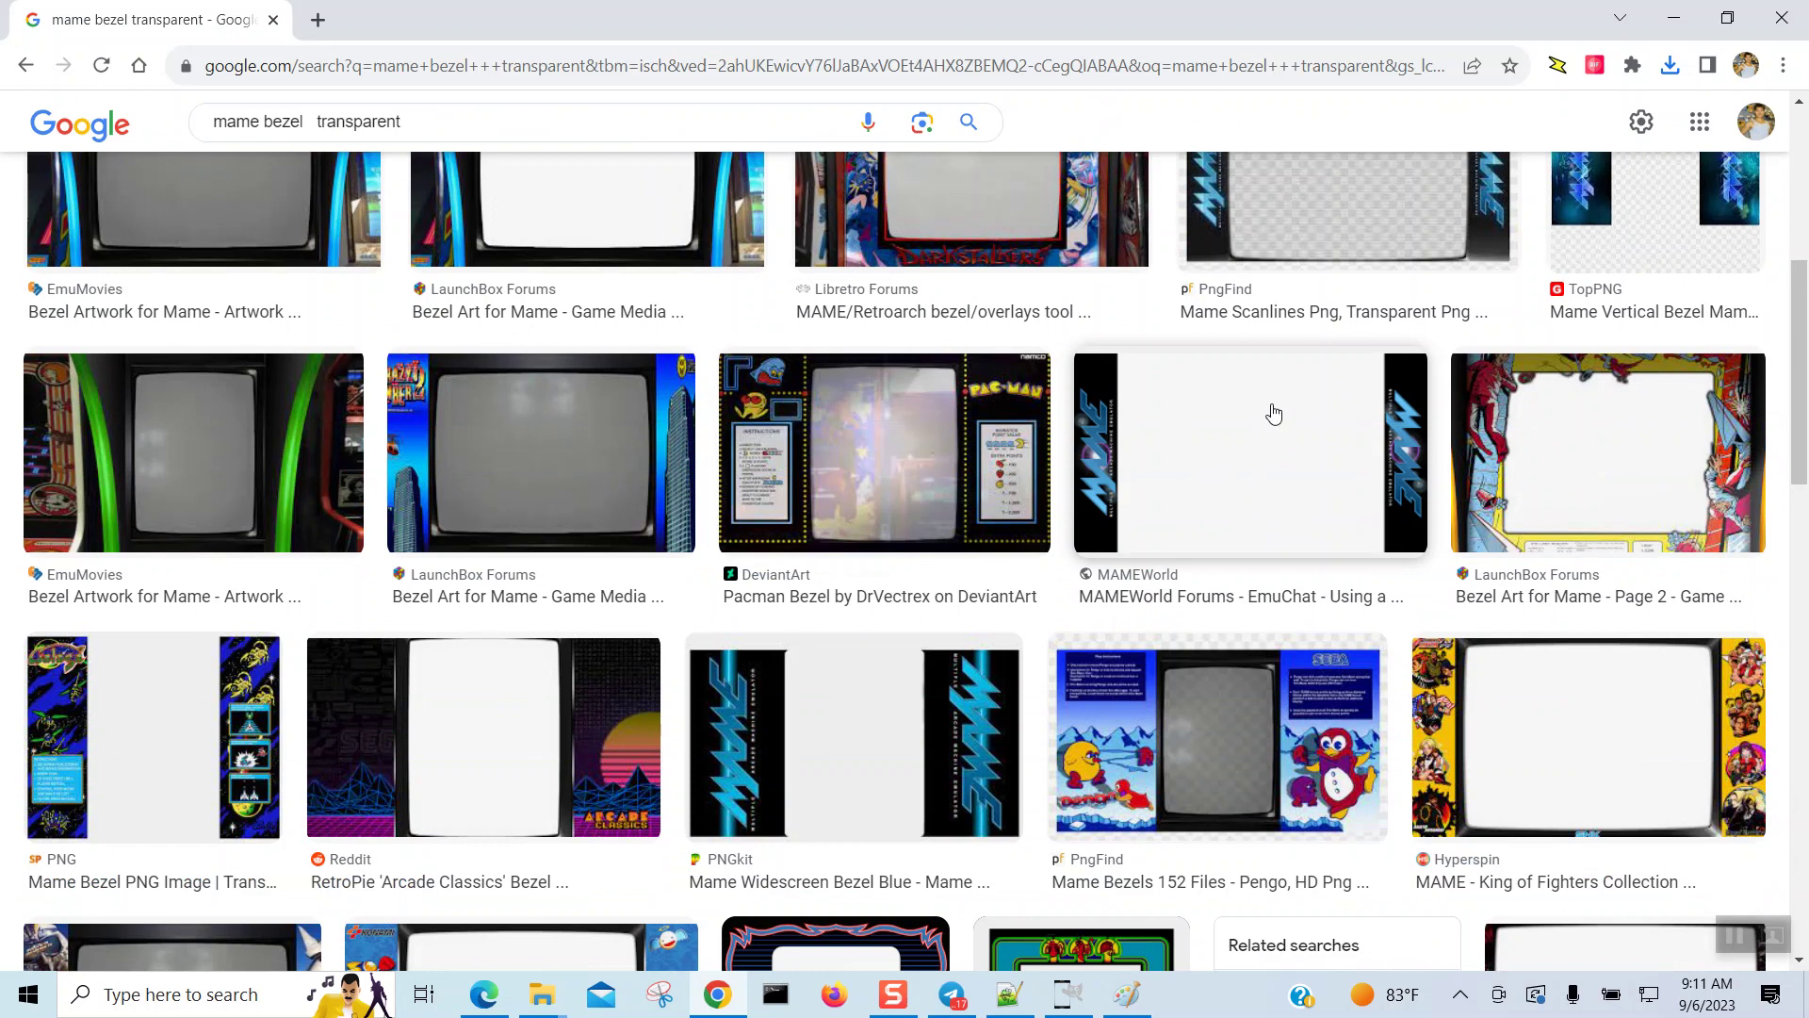
pyautogui.click(1265, 452)
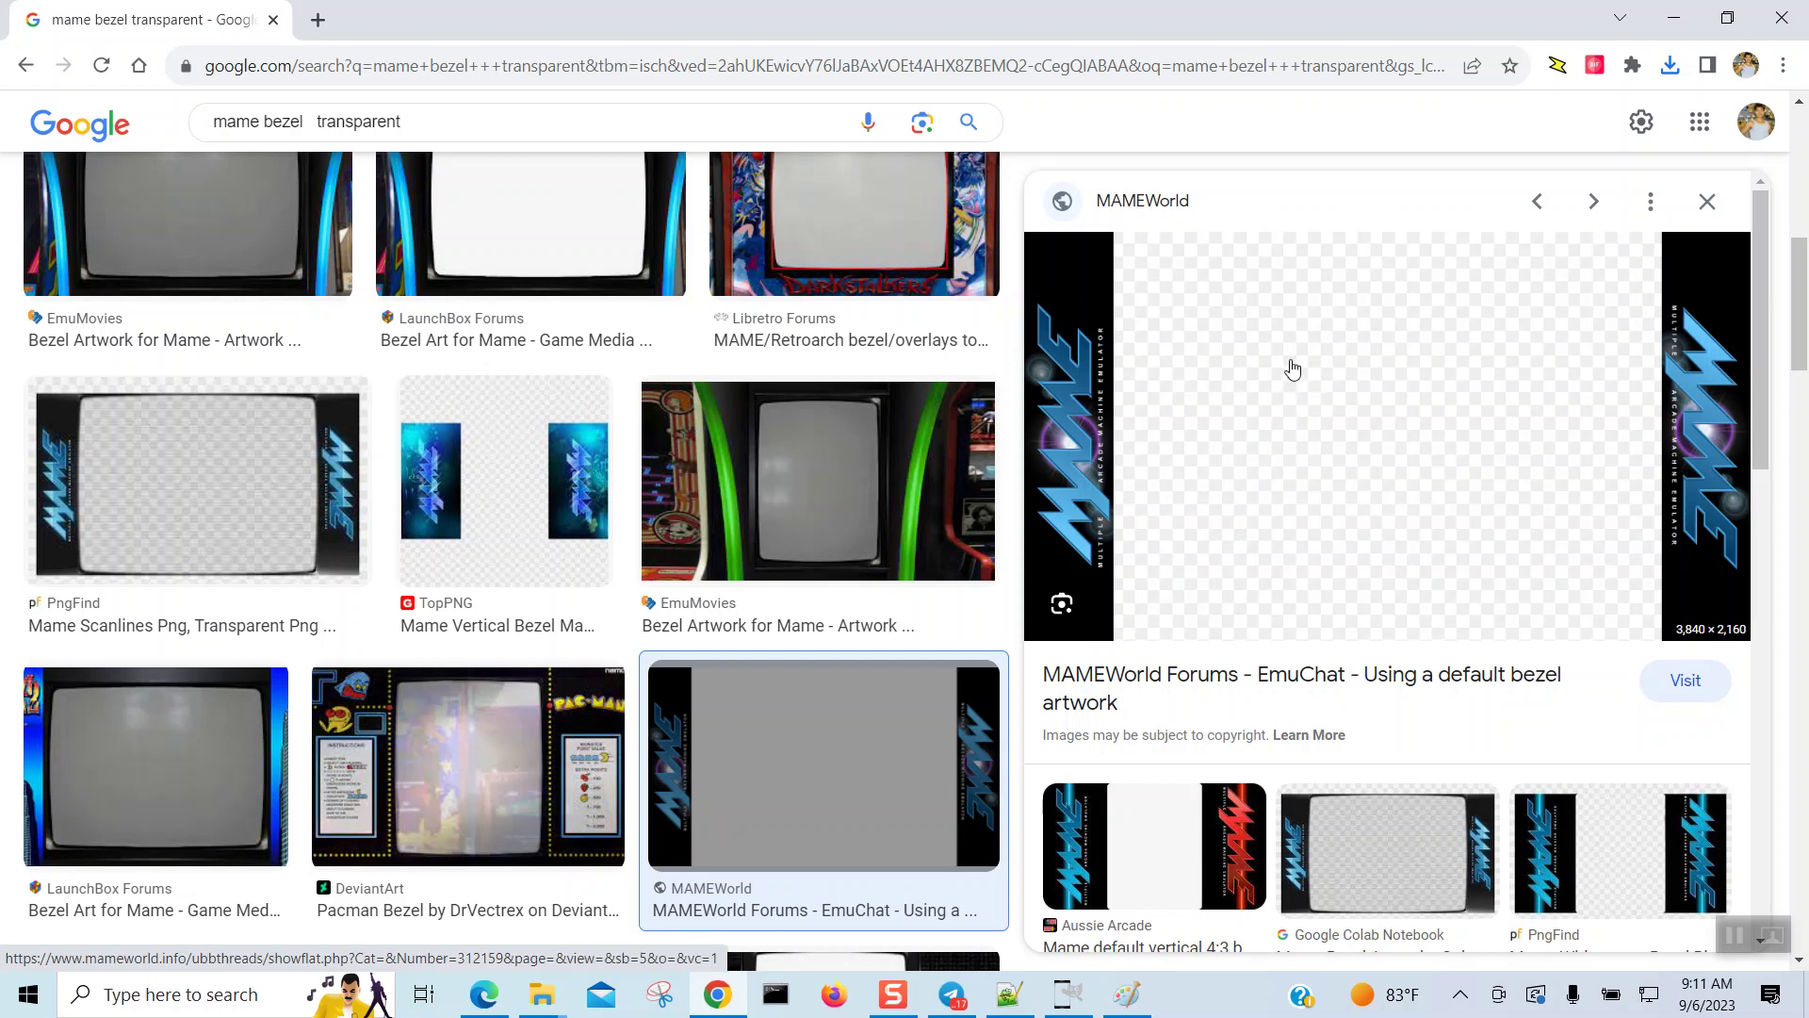
# Step: Save the previewed MAMEWorld bezel image in the console bezels folder as mame2000.png
pyautogui.rightClick(1281, 357)
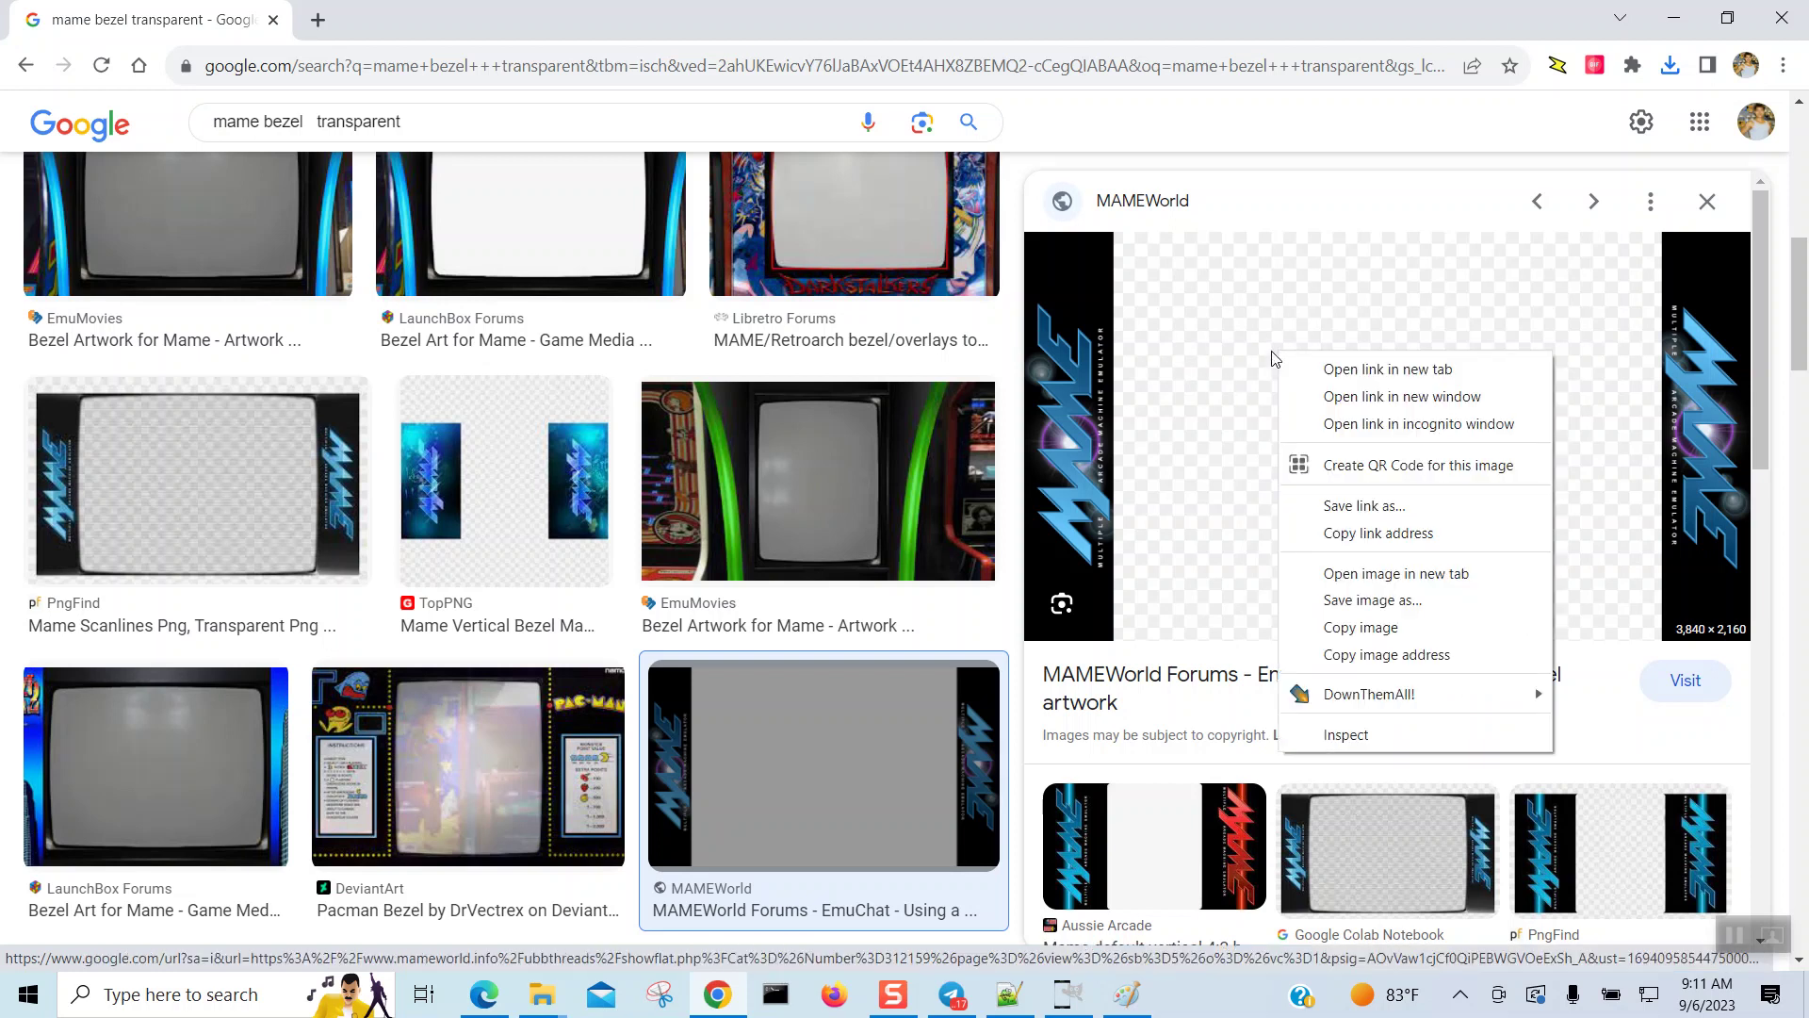
pyautogui.click(1312, 602)
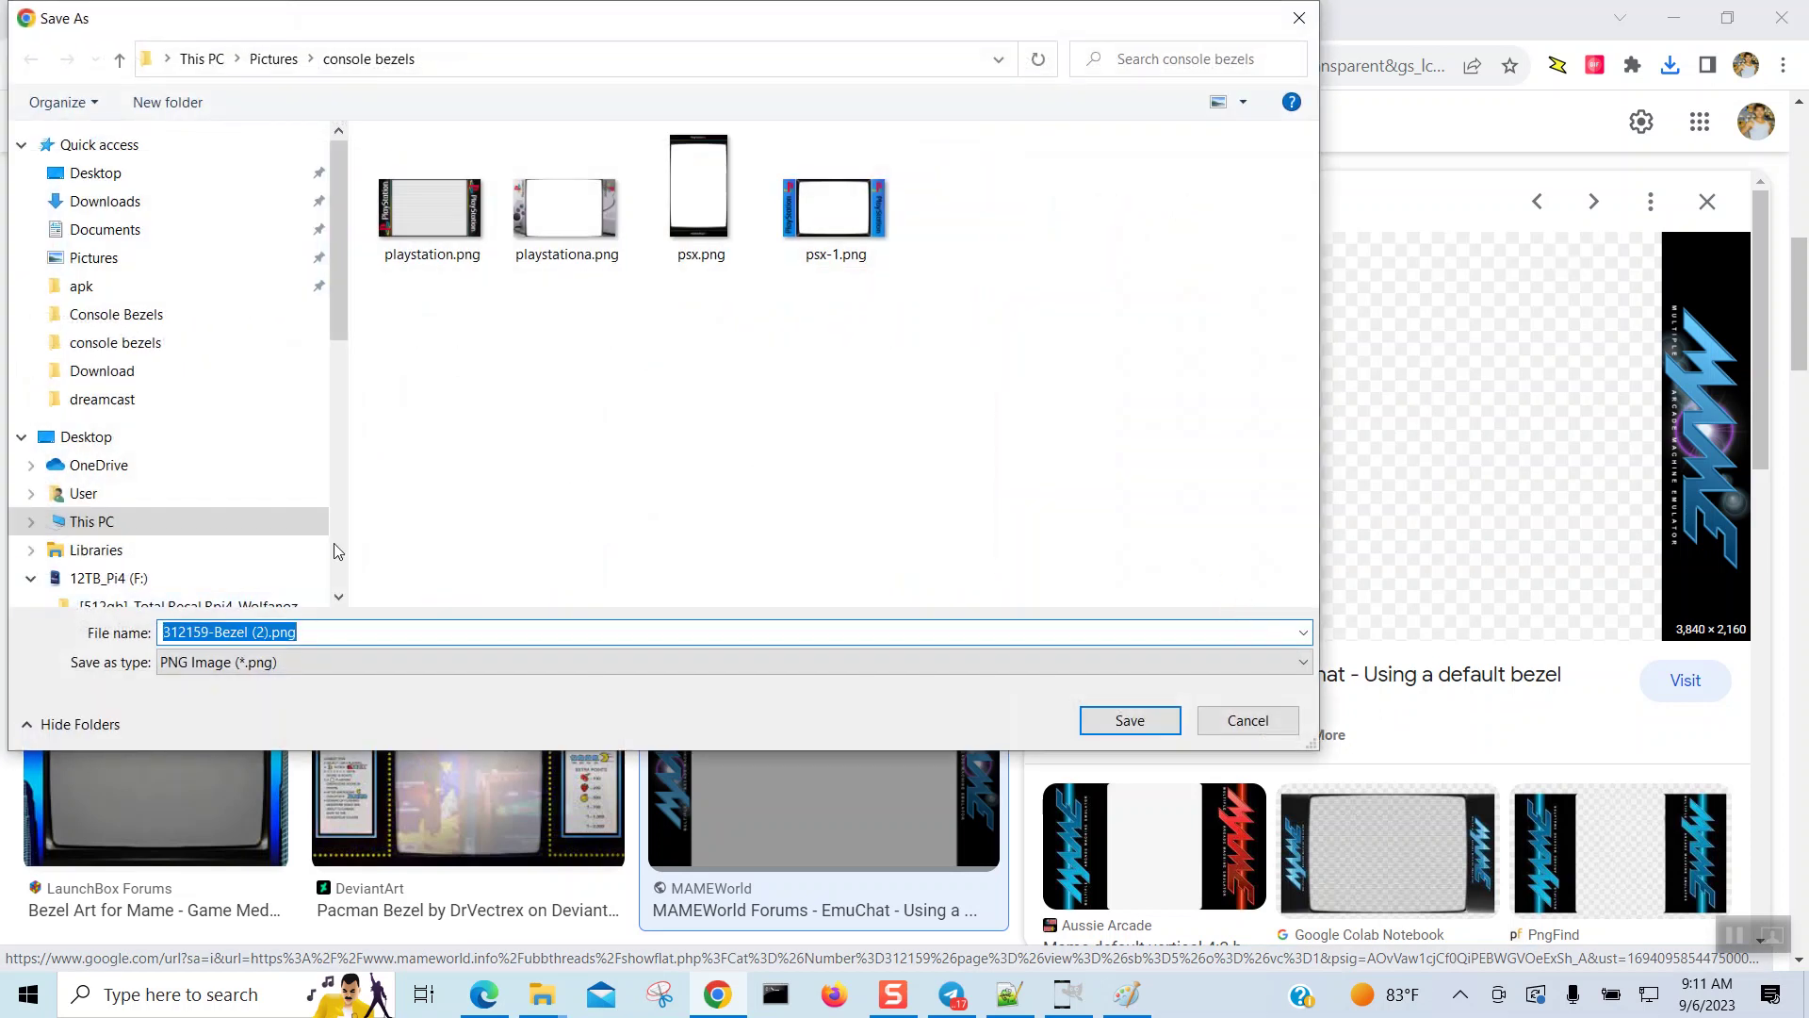
pyautogui.moveTo(269, 634); pyautogui.dragTo(158, 629)
pyautogui.write('mame')
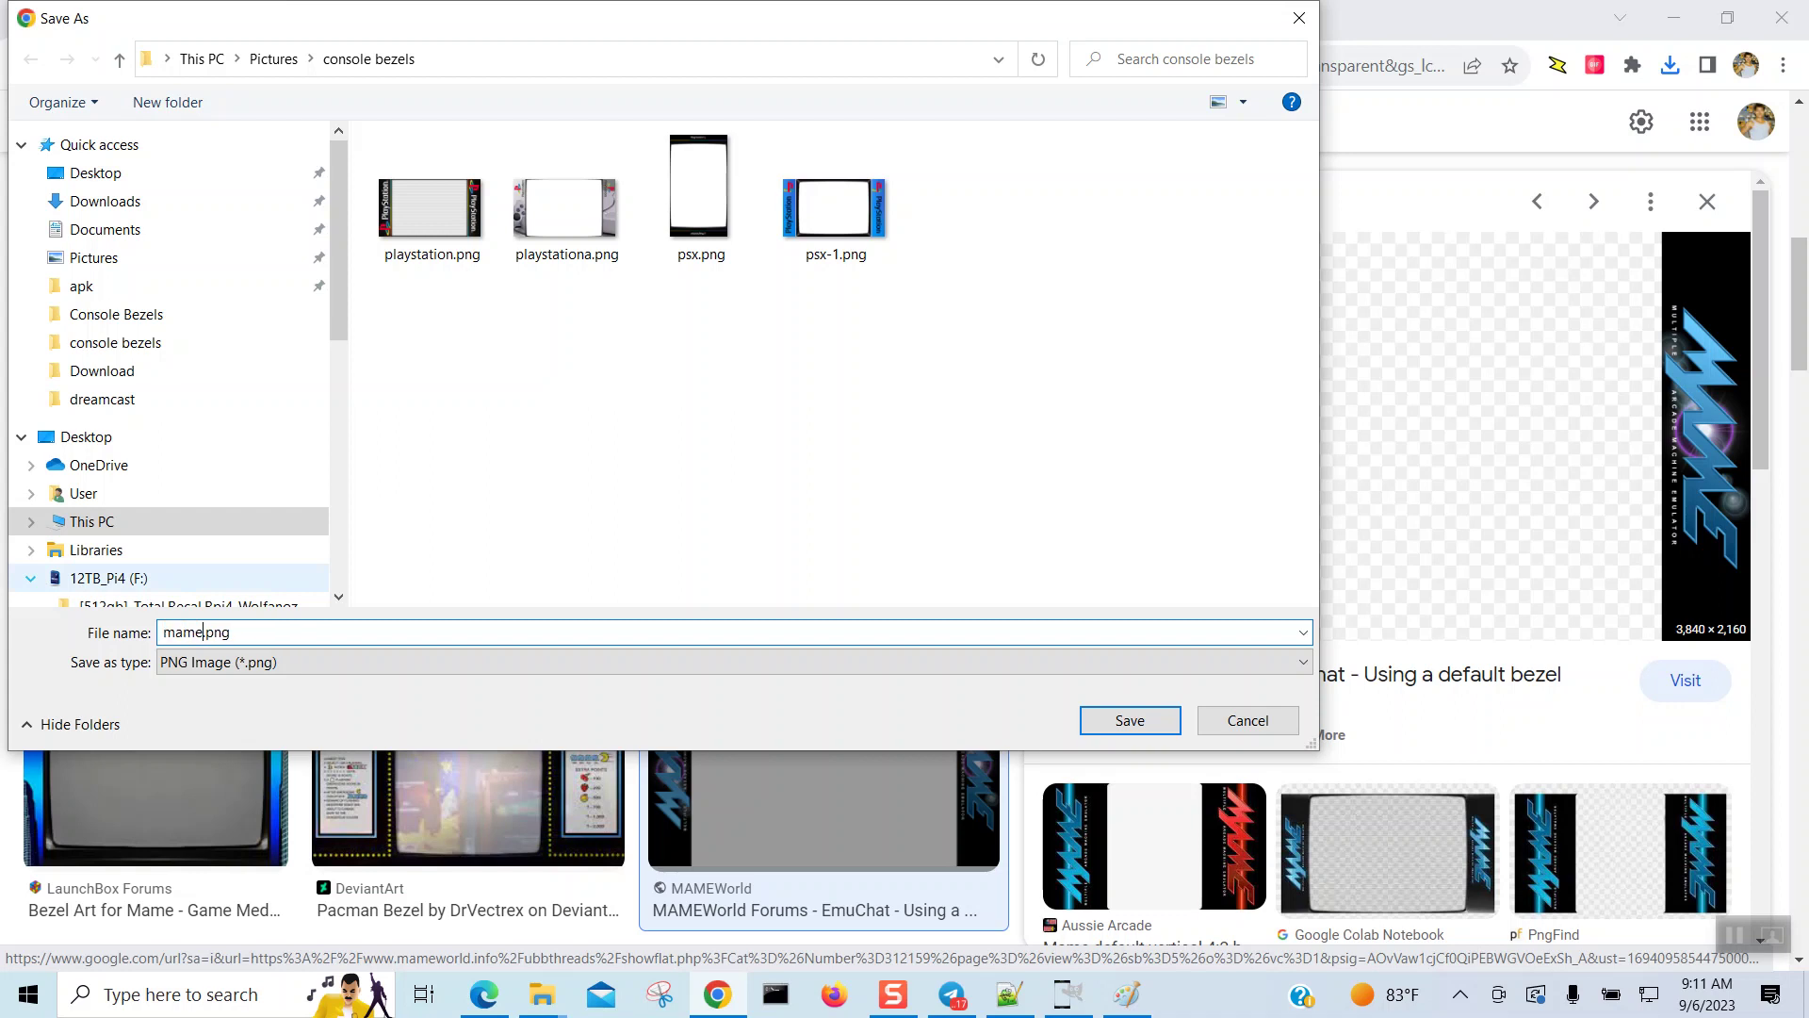
pyautogui.write('2000')
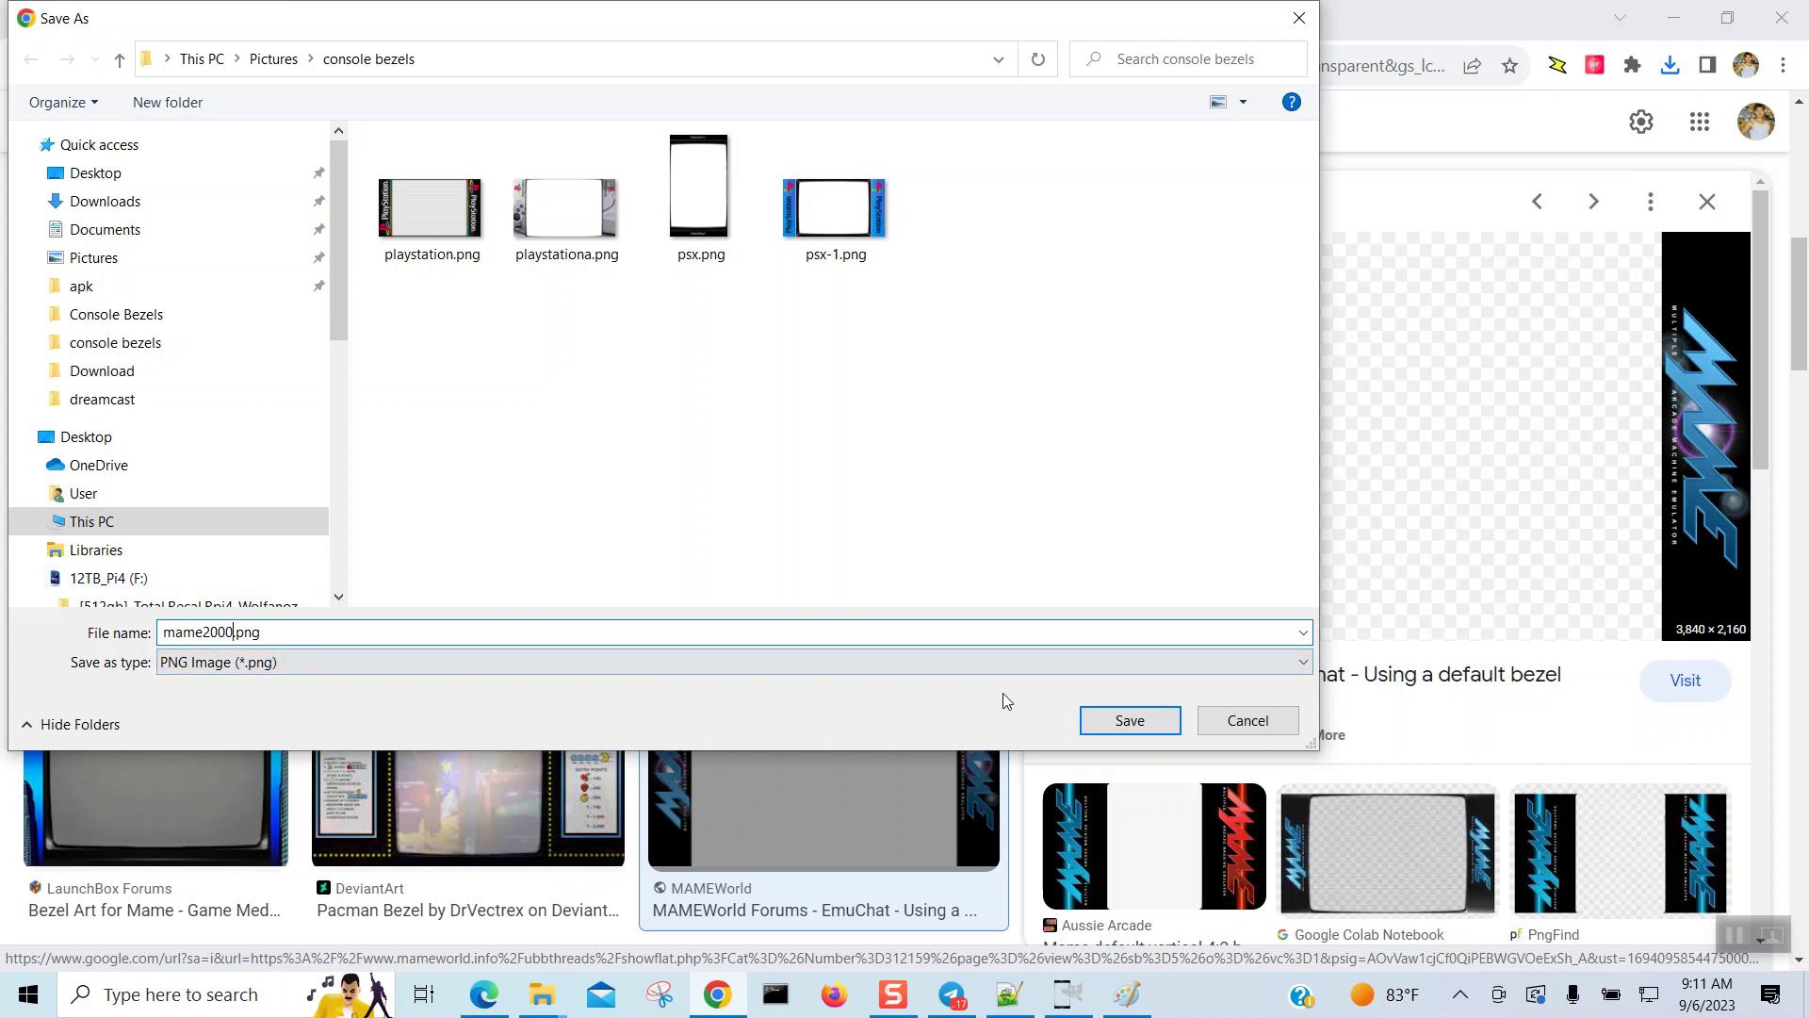
pyautogui.click(1133, 720)
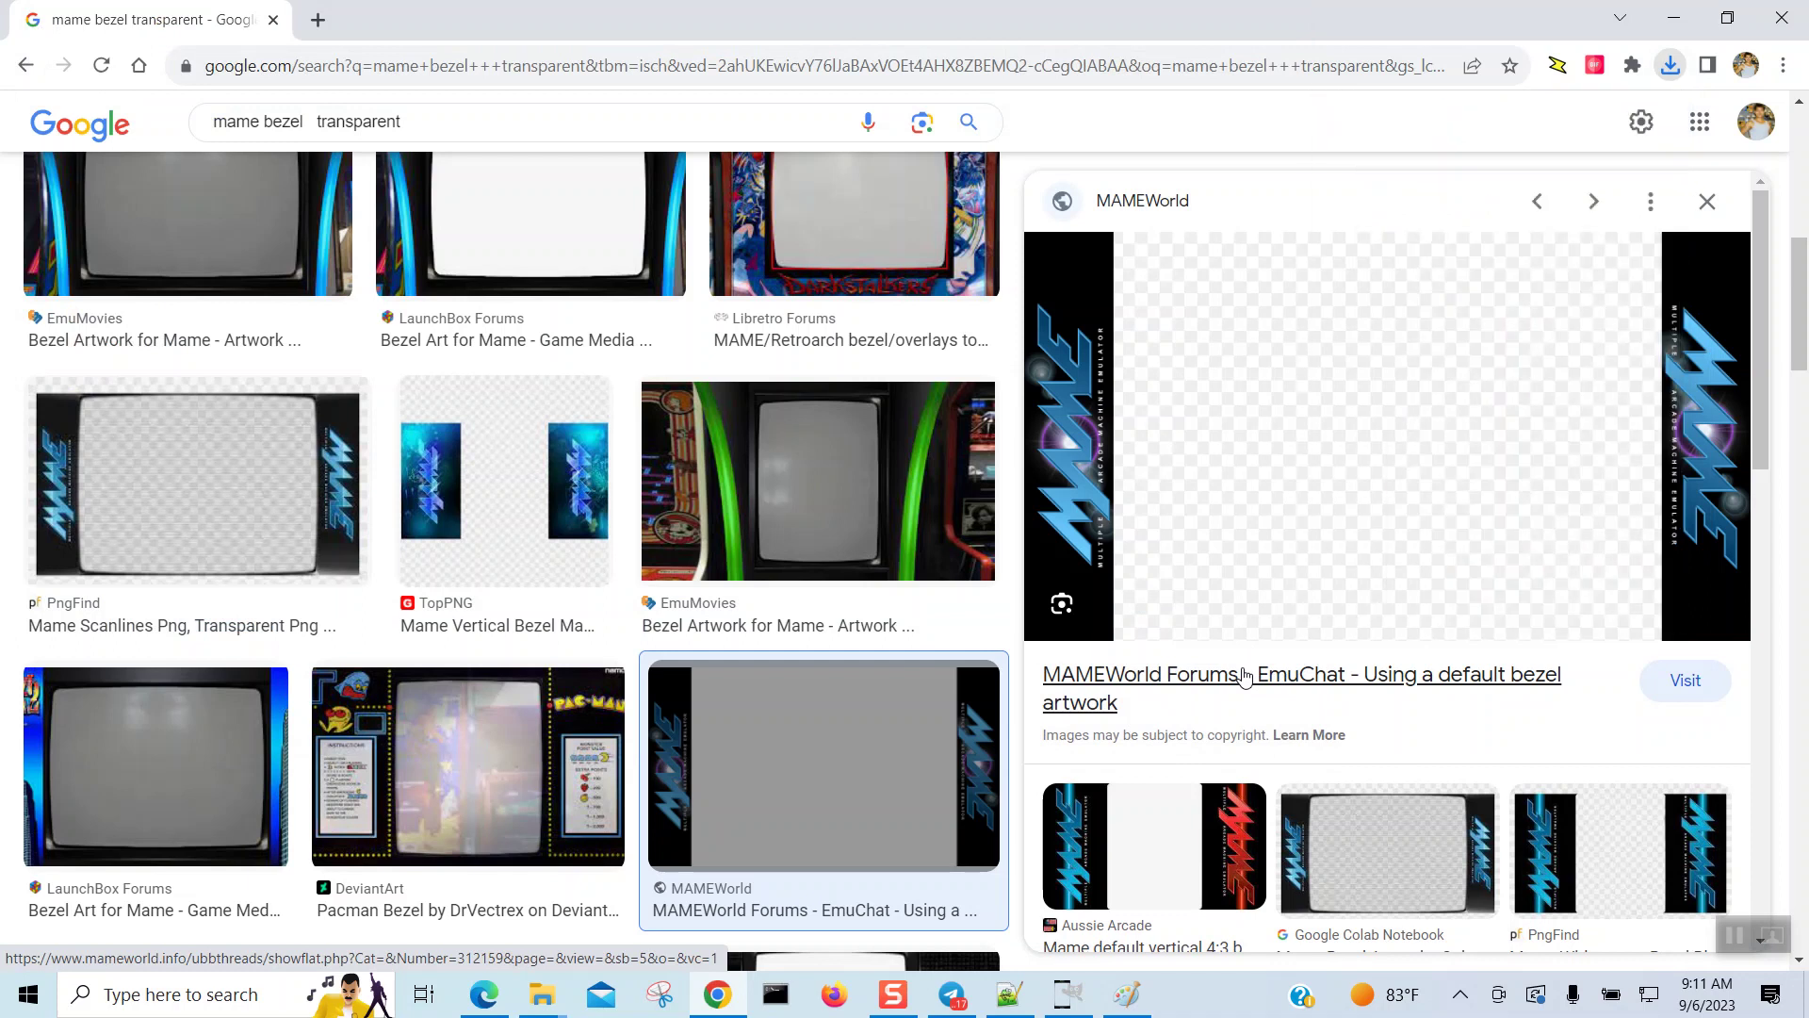
# Step: Preview the related blue MAME TV bezel from Pinball Virtual and save its image in the console bezels folder as mame2010.png
pyautogui.scroll(-2, 1244, 676)
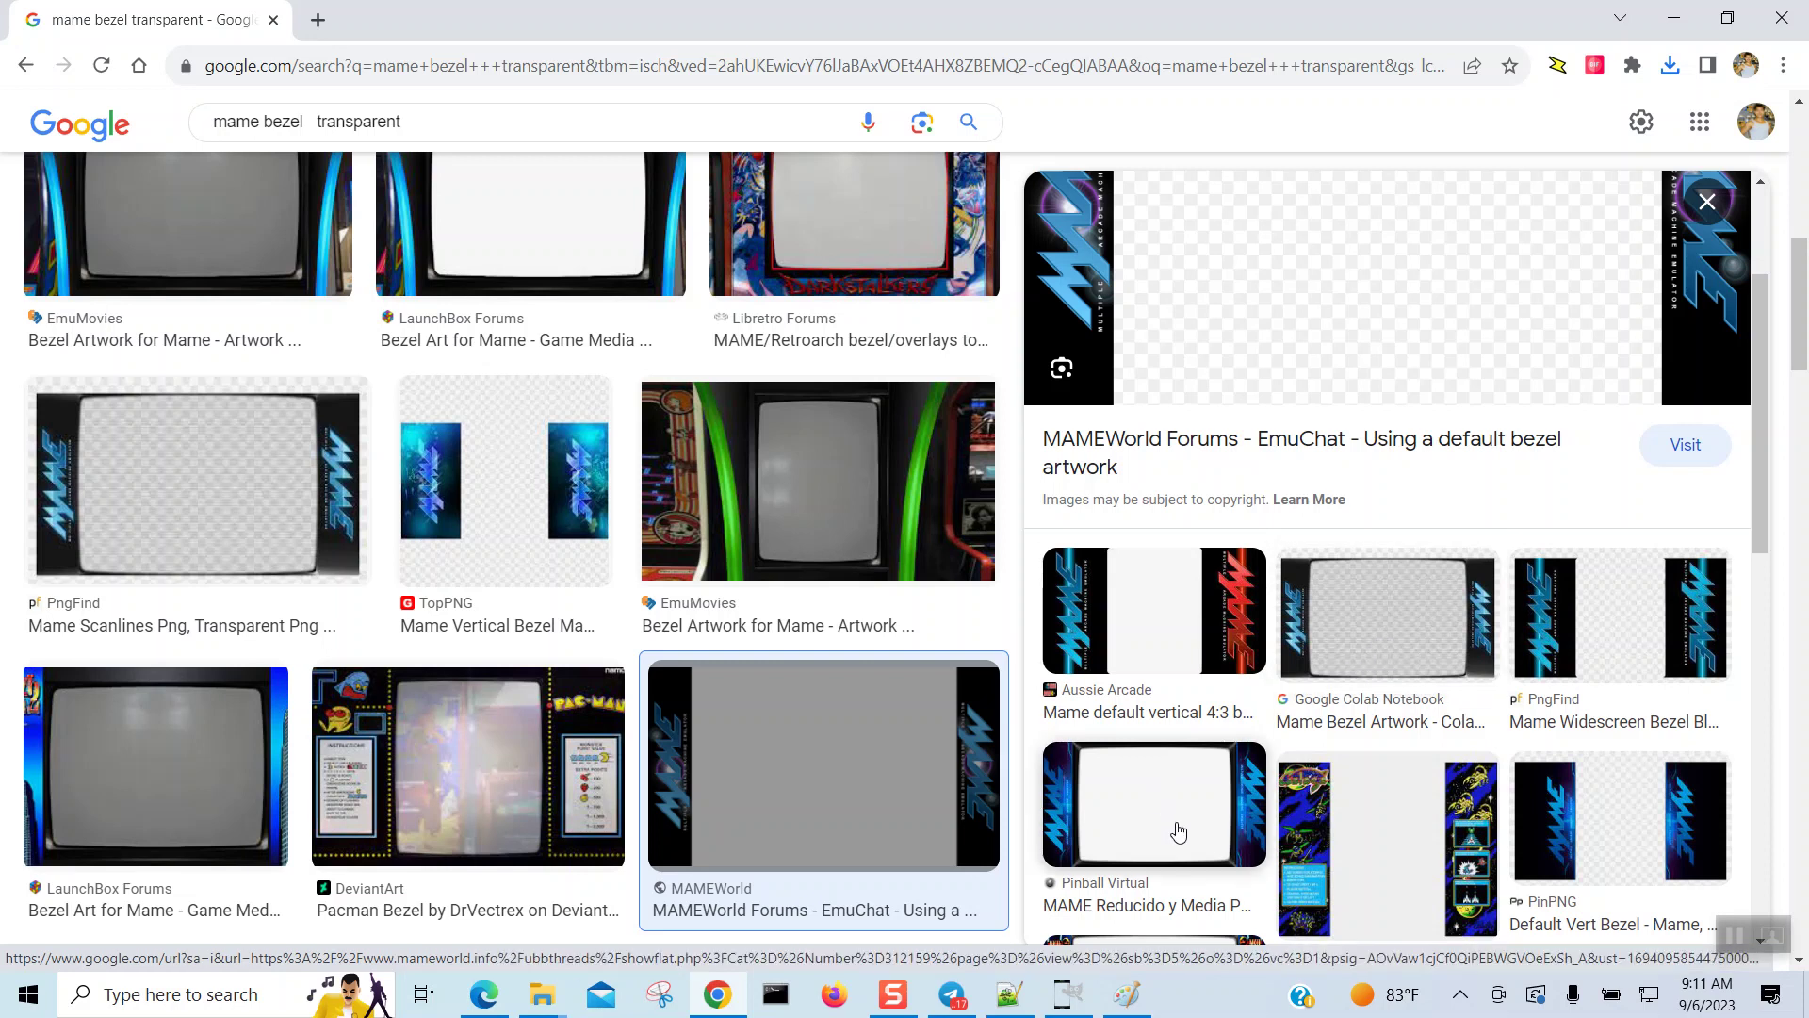
pyautogui.click(1177, 828)
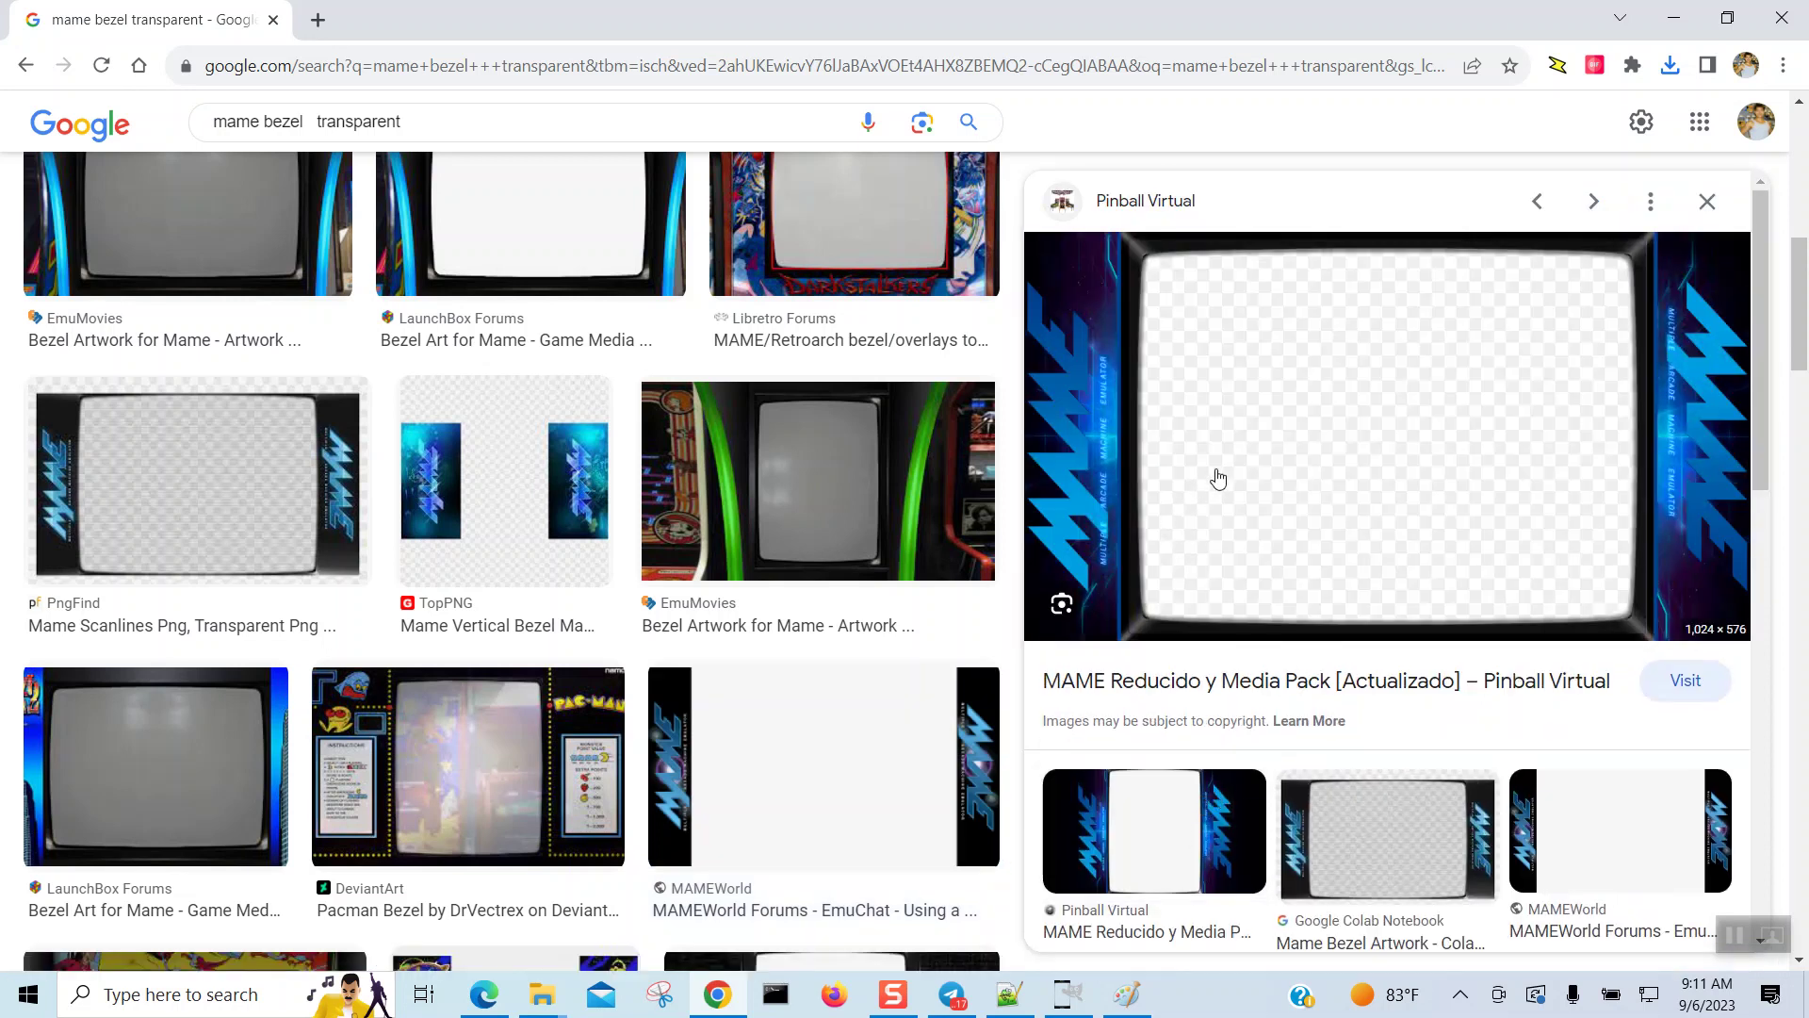
pyautogui.rightClick(1253, 397)
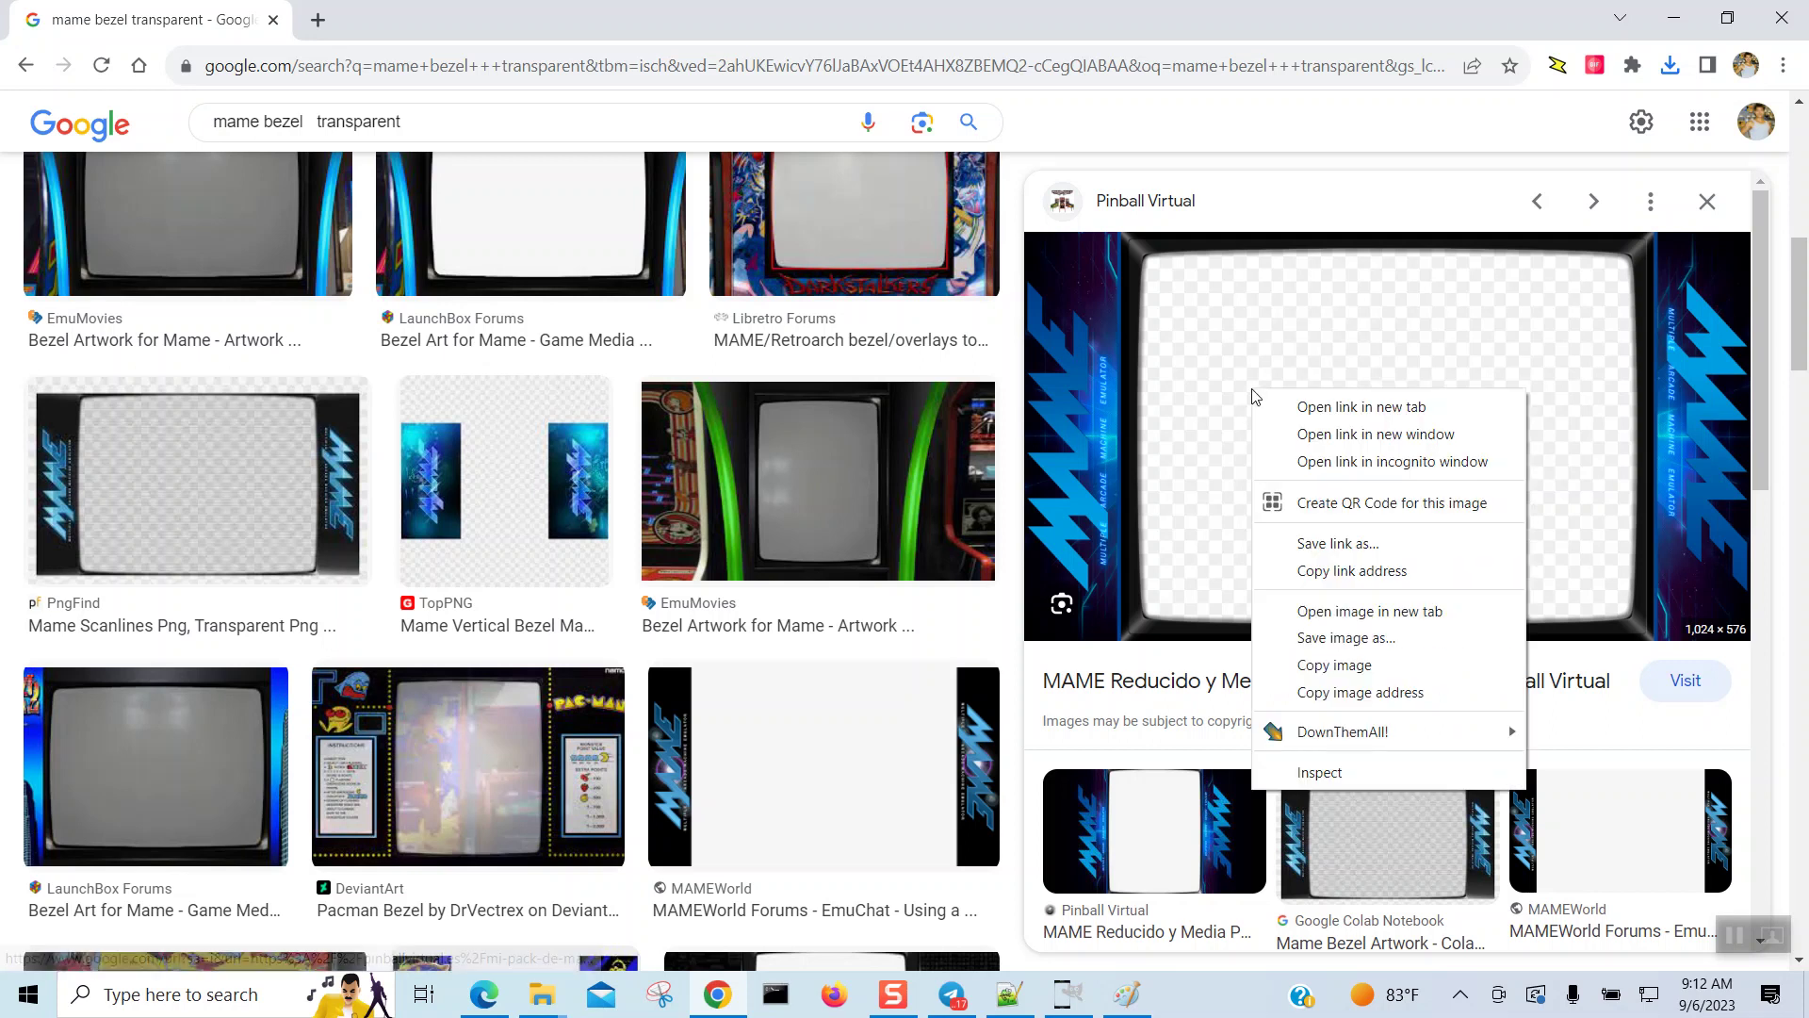
pyautogui.click(1317, 640)
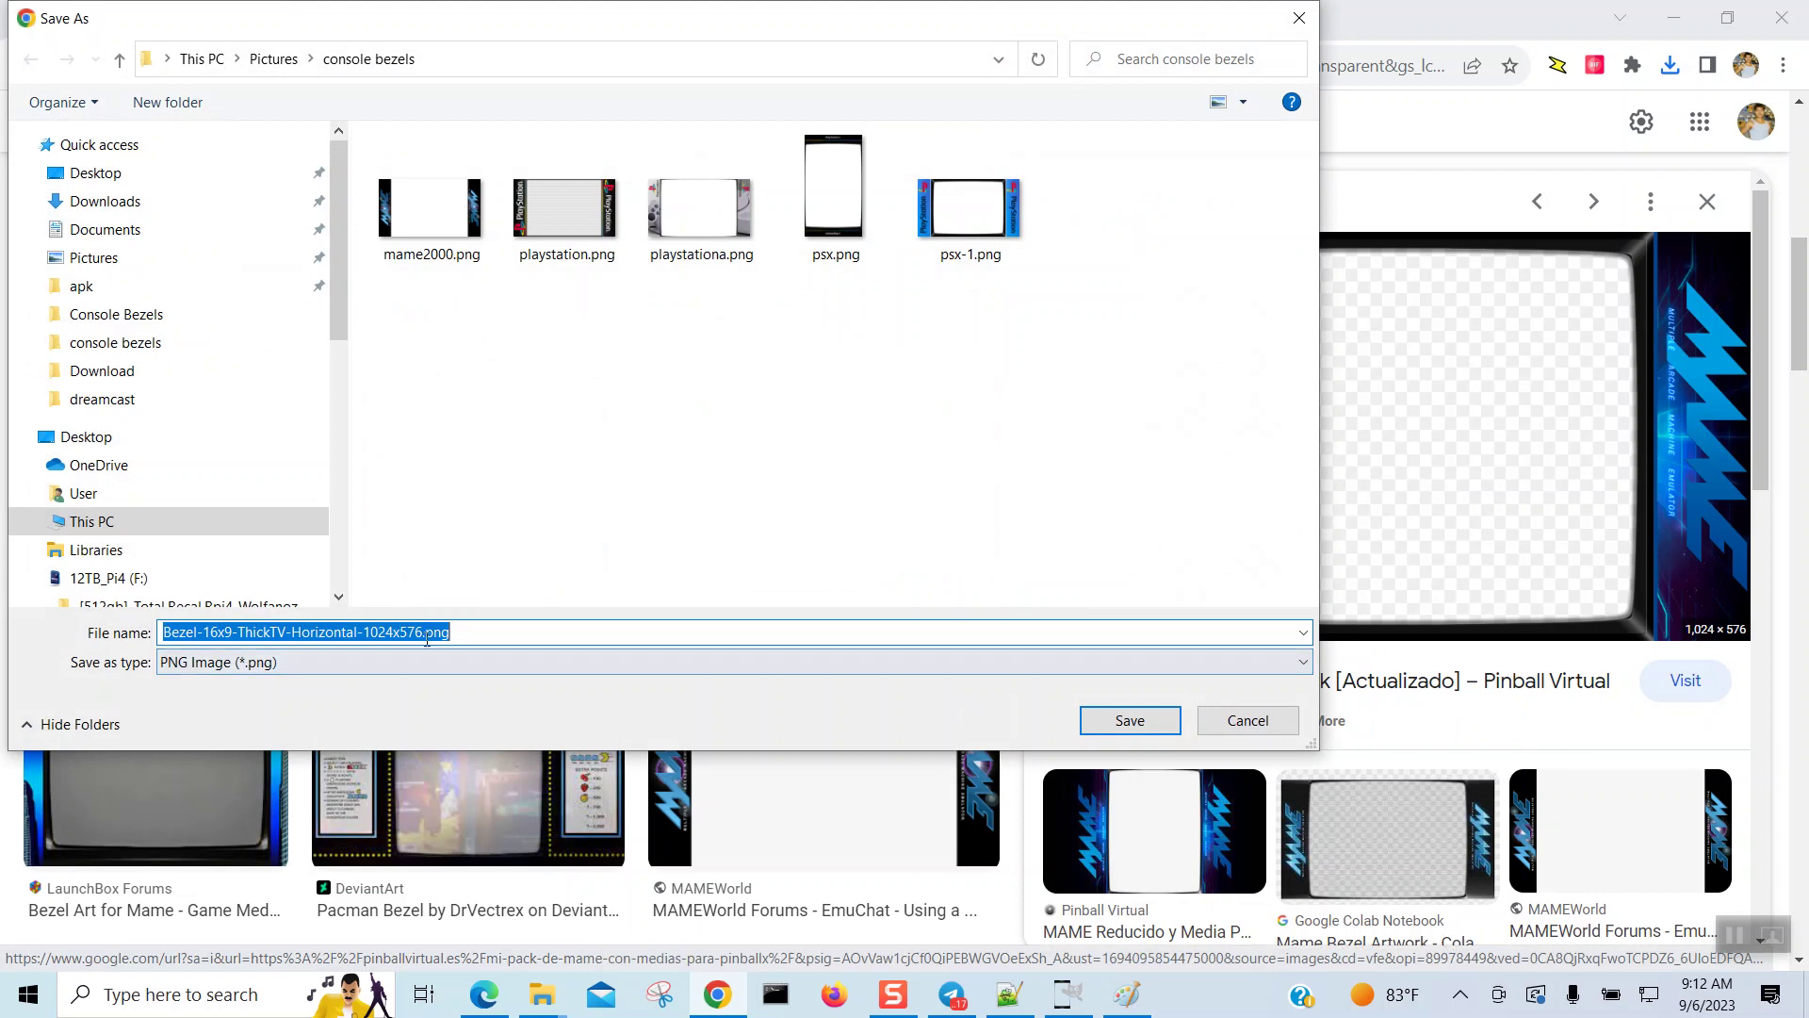
pyautogui.moveTo(425, 631); pyautogui.dragTo(149, 640)
pyautogui.write('ma')
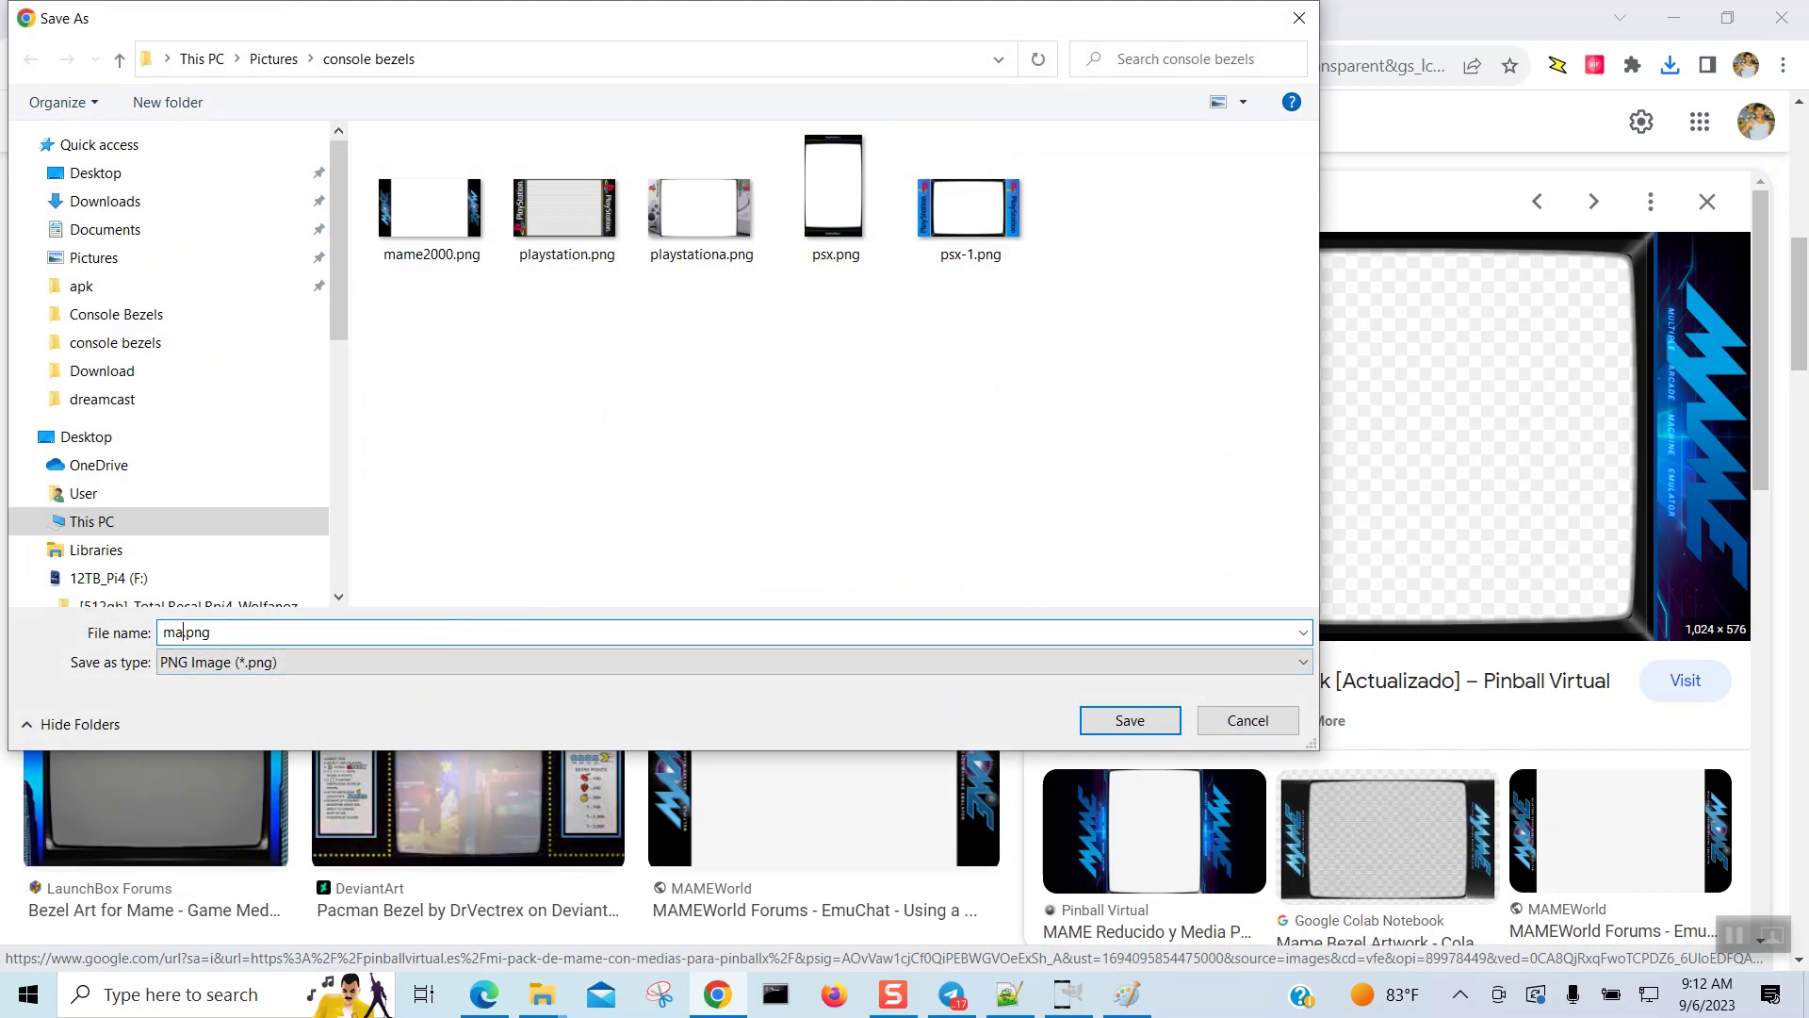
pyautogui.write('me2010')
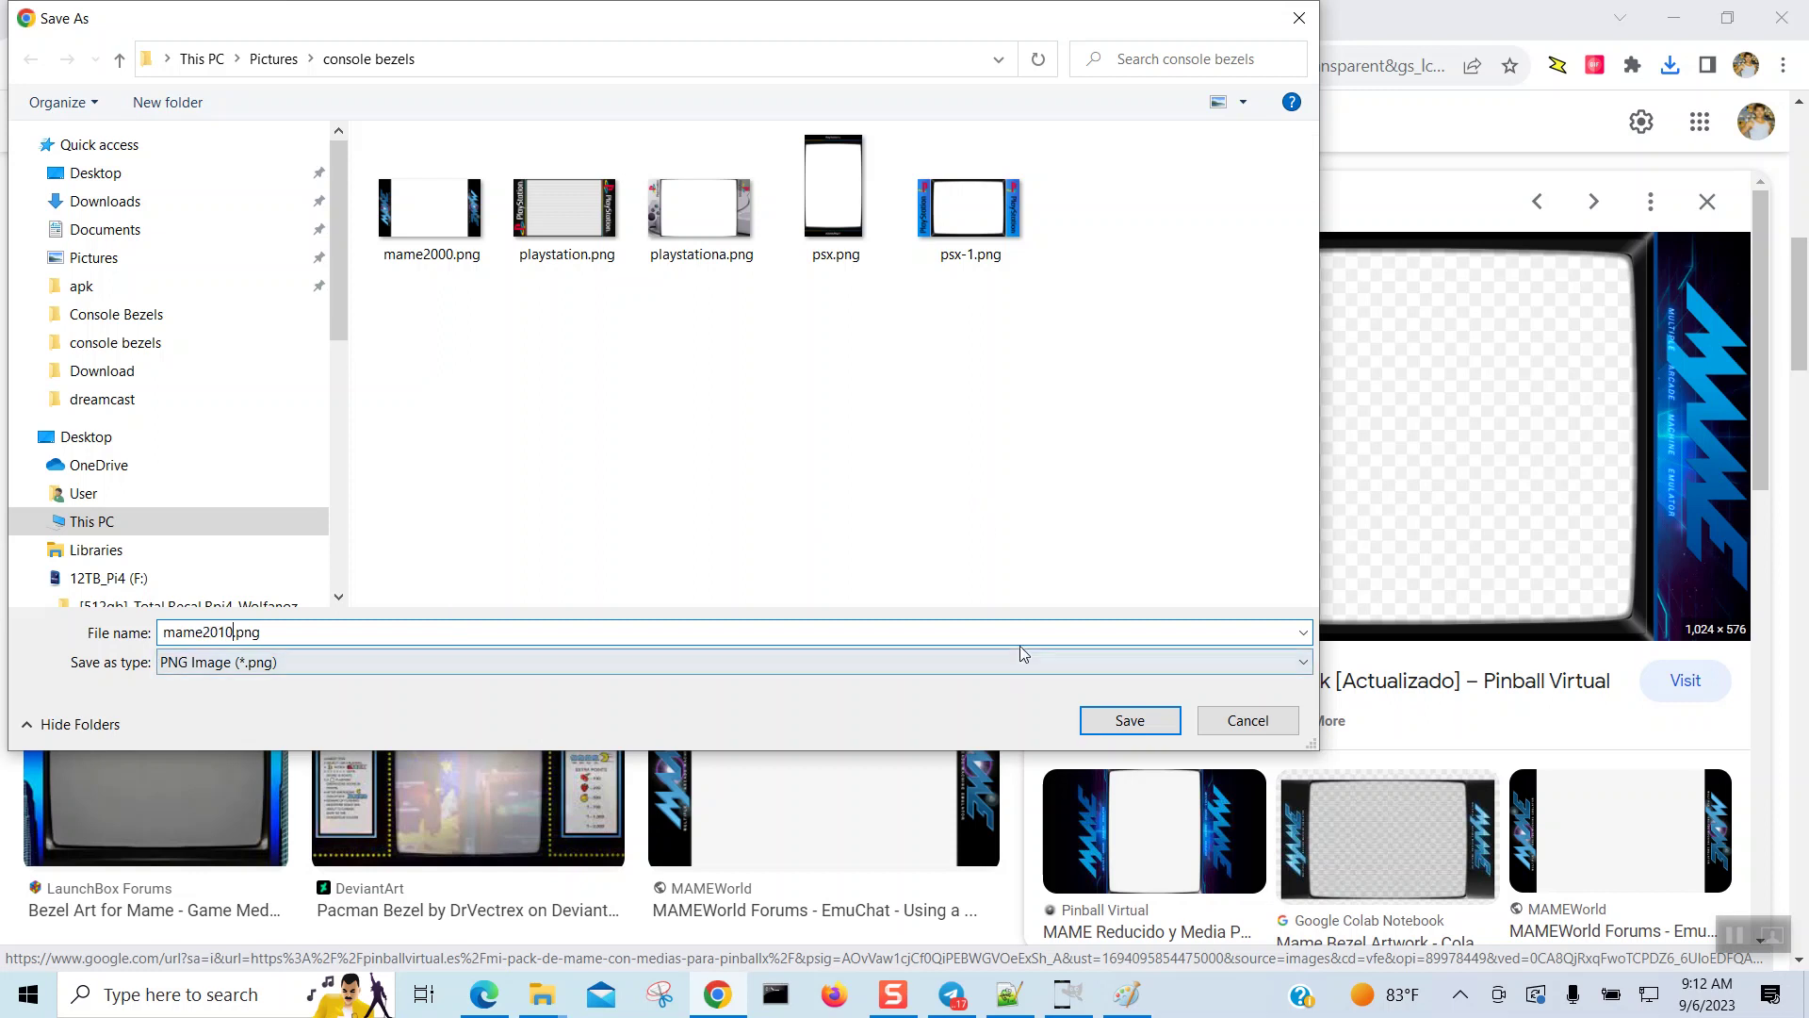
pyautogui.click(1130, 720)
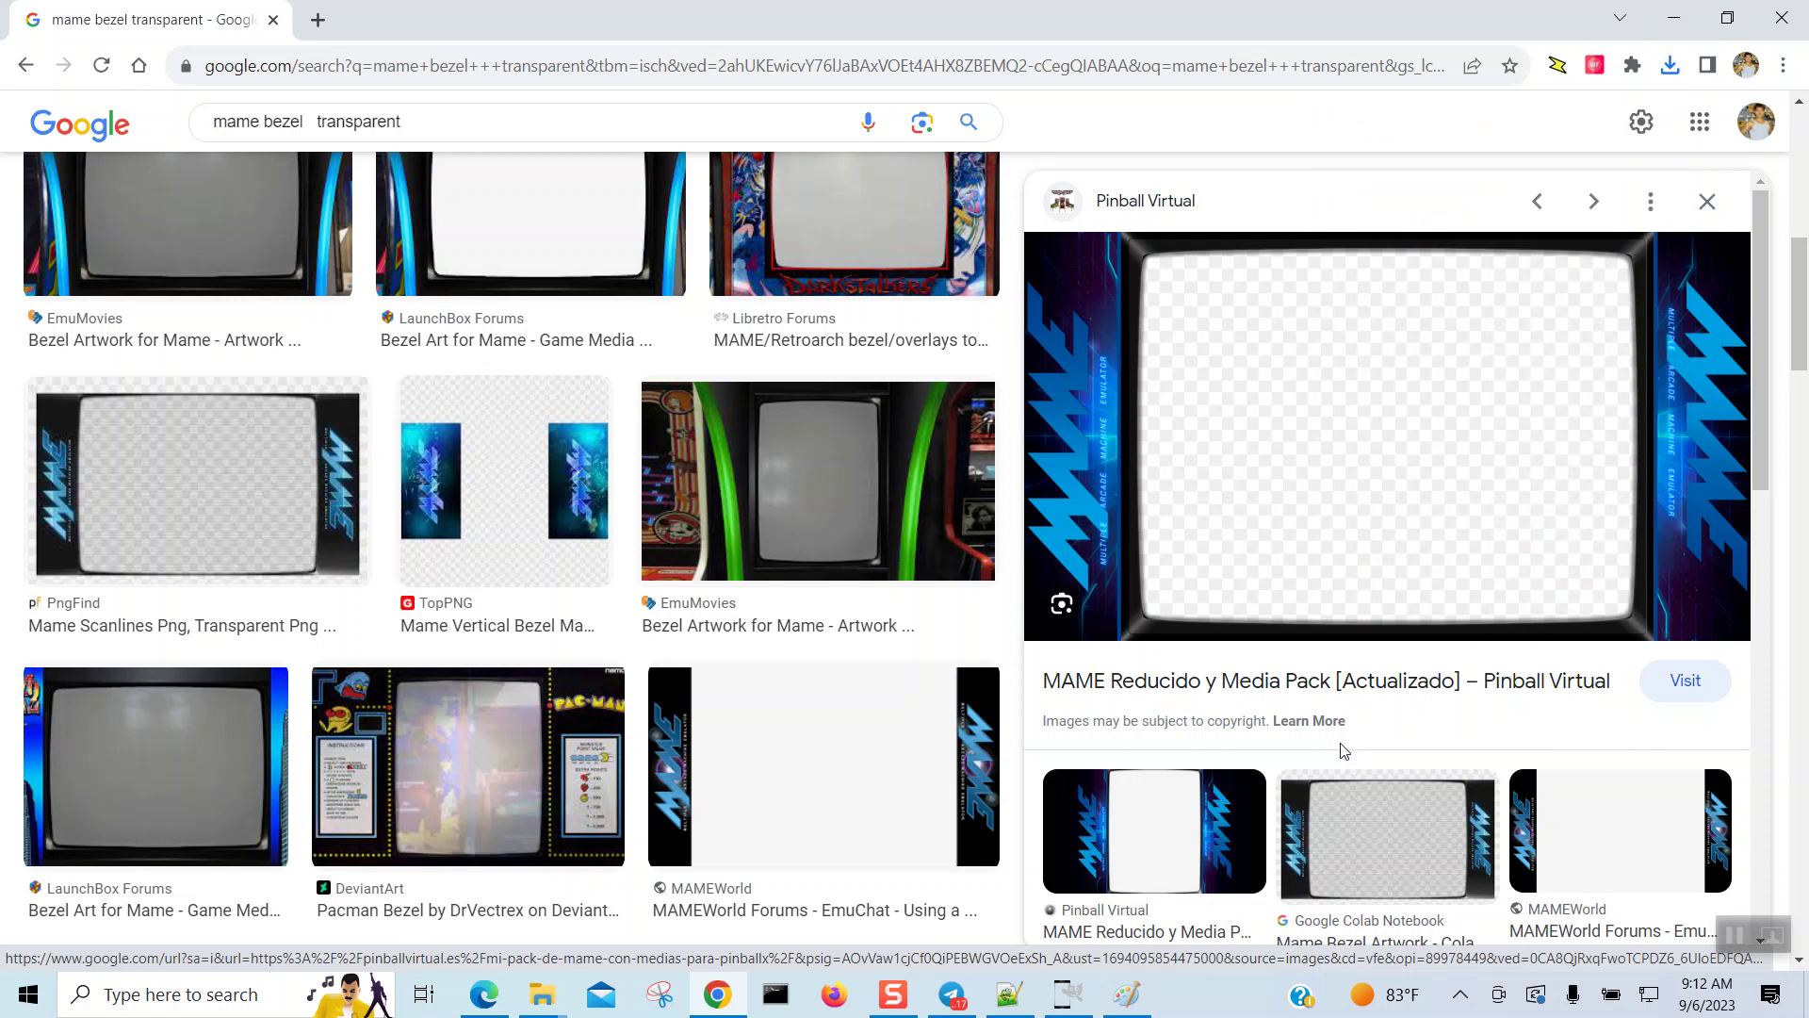
# Step: Examine the related MAME bezels and the further image results for another transparent bezel
pyautogui.scroll(-2, 1343, 751)
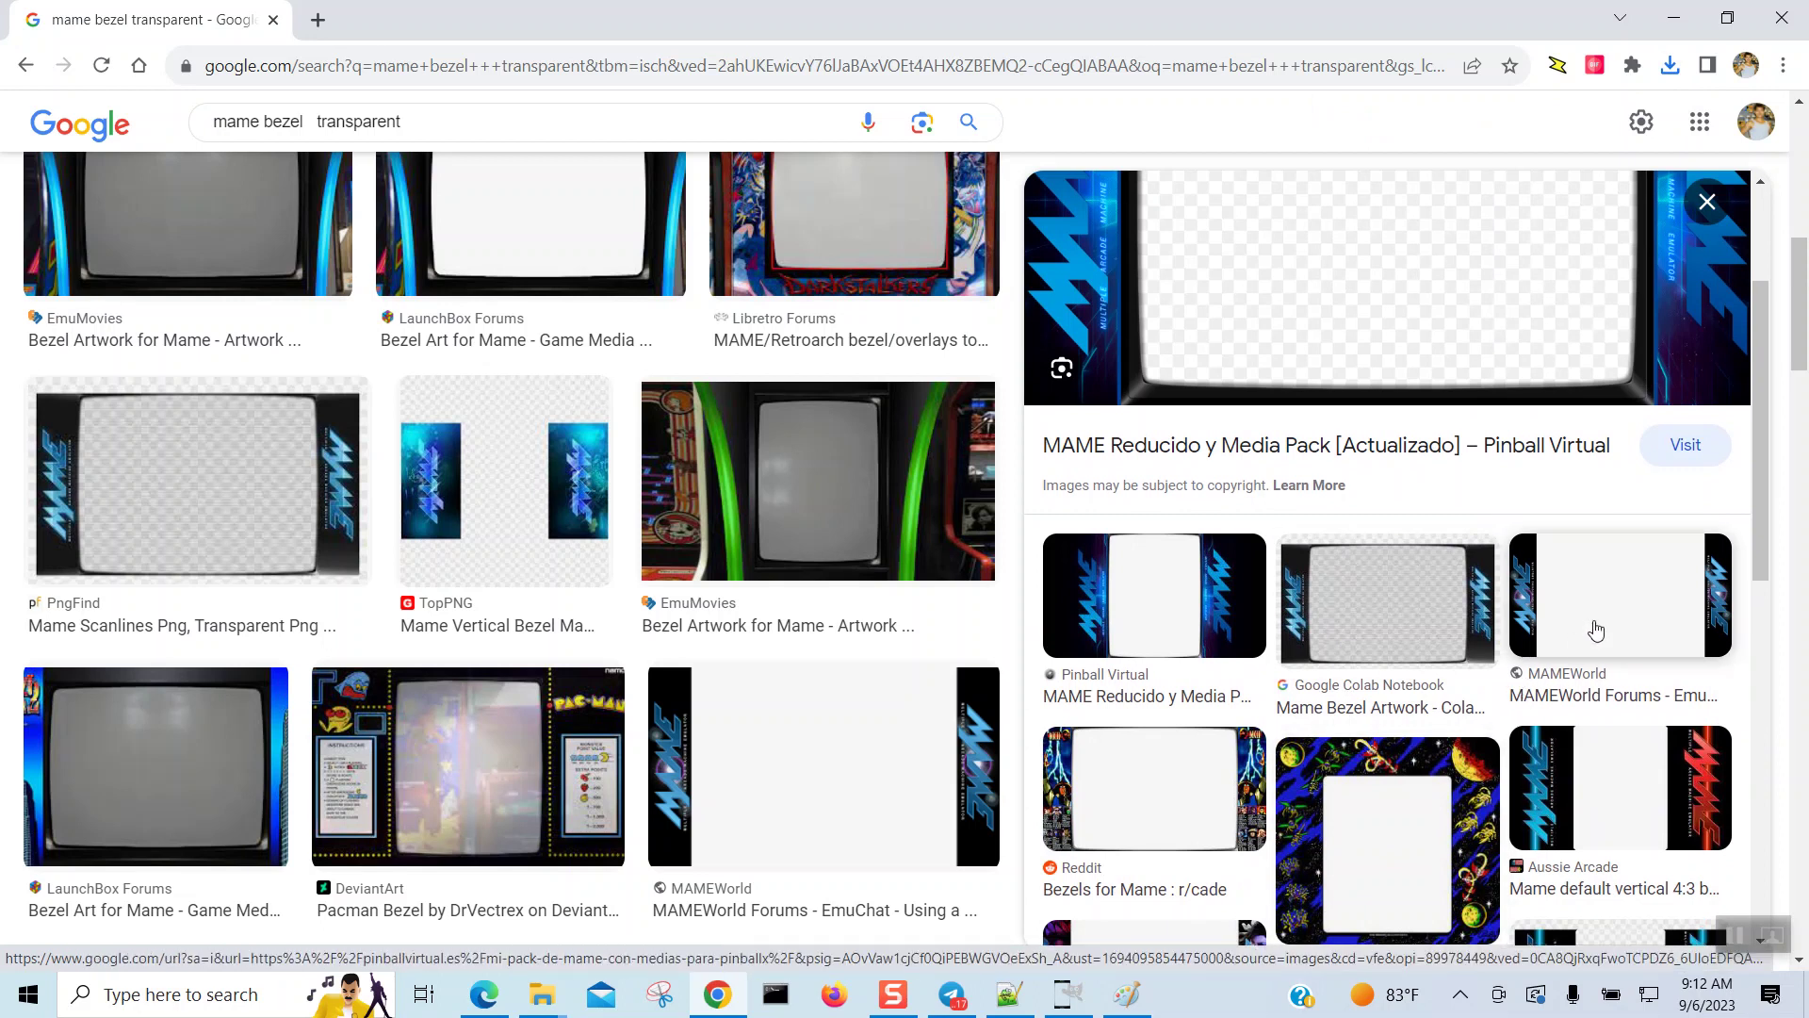
pyautogui.click(1595, 635)
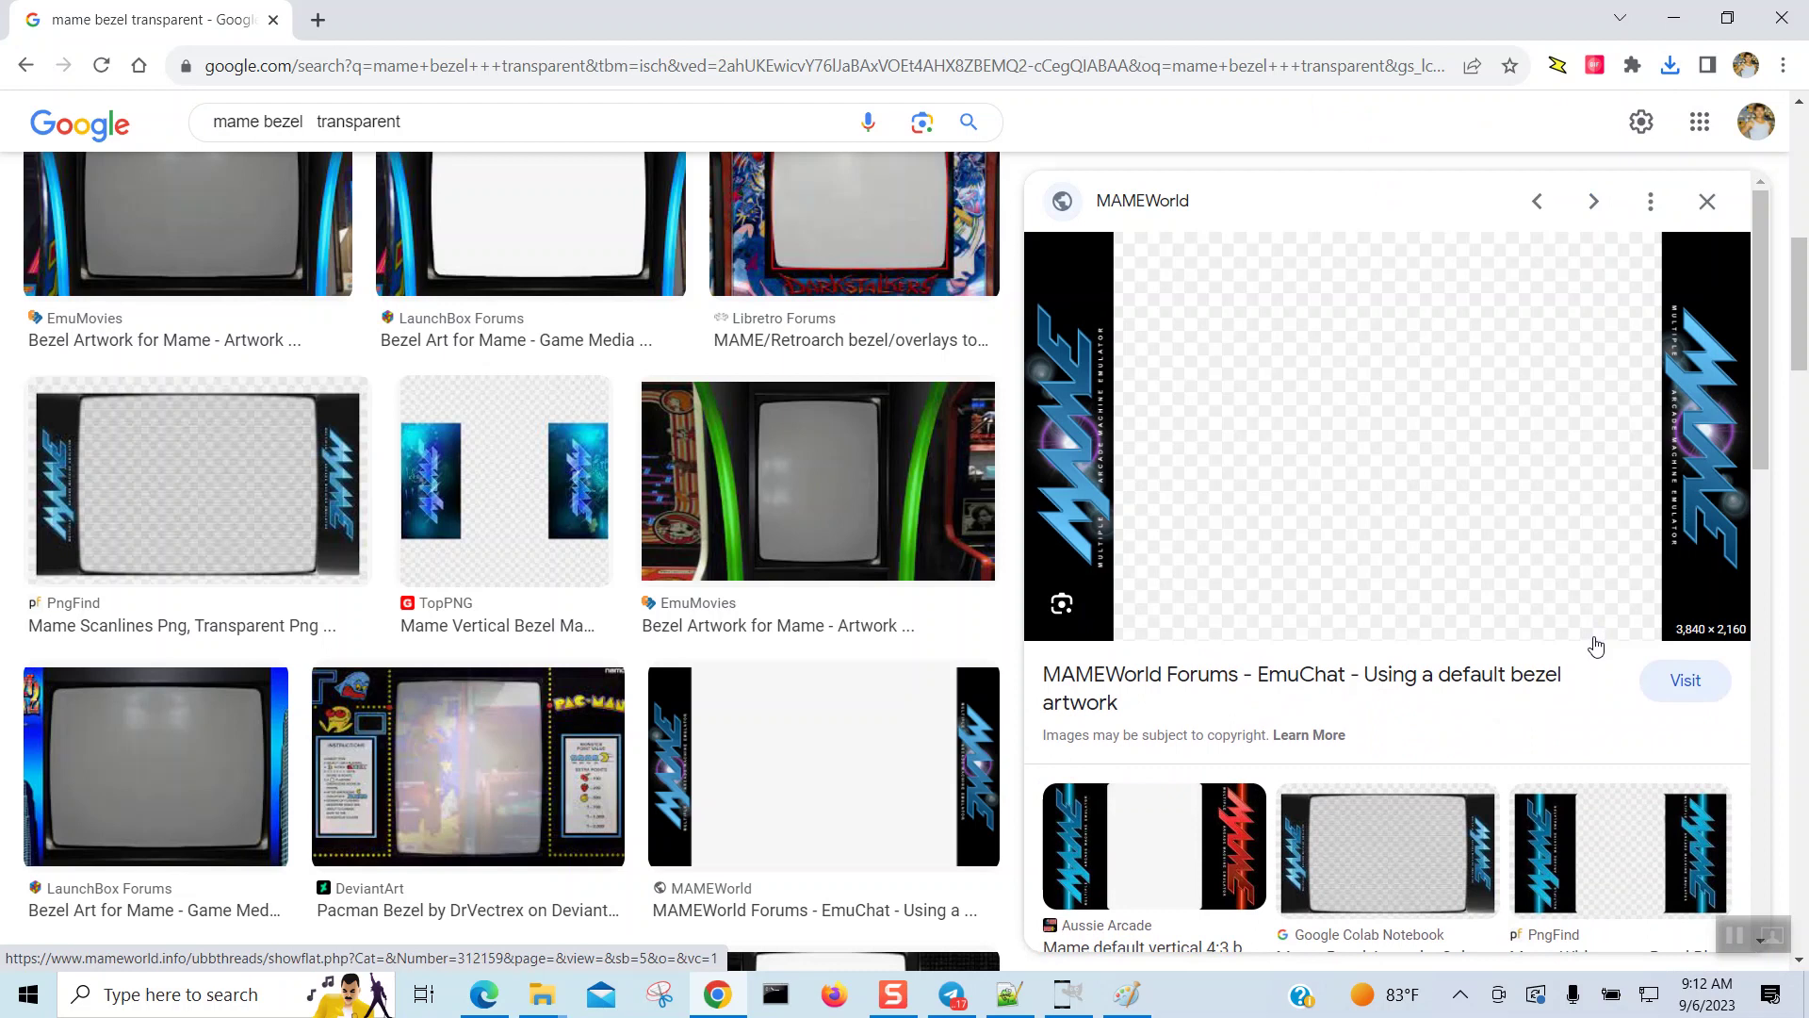
pyautogui.scroll(-2, 1595, 646)
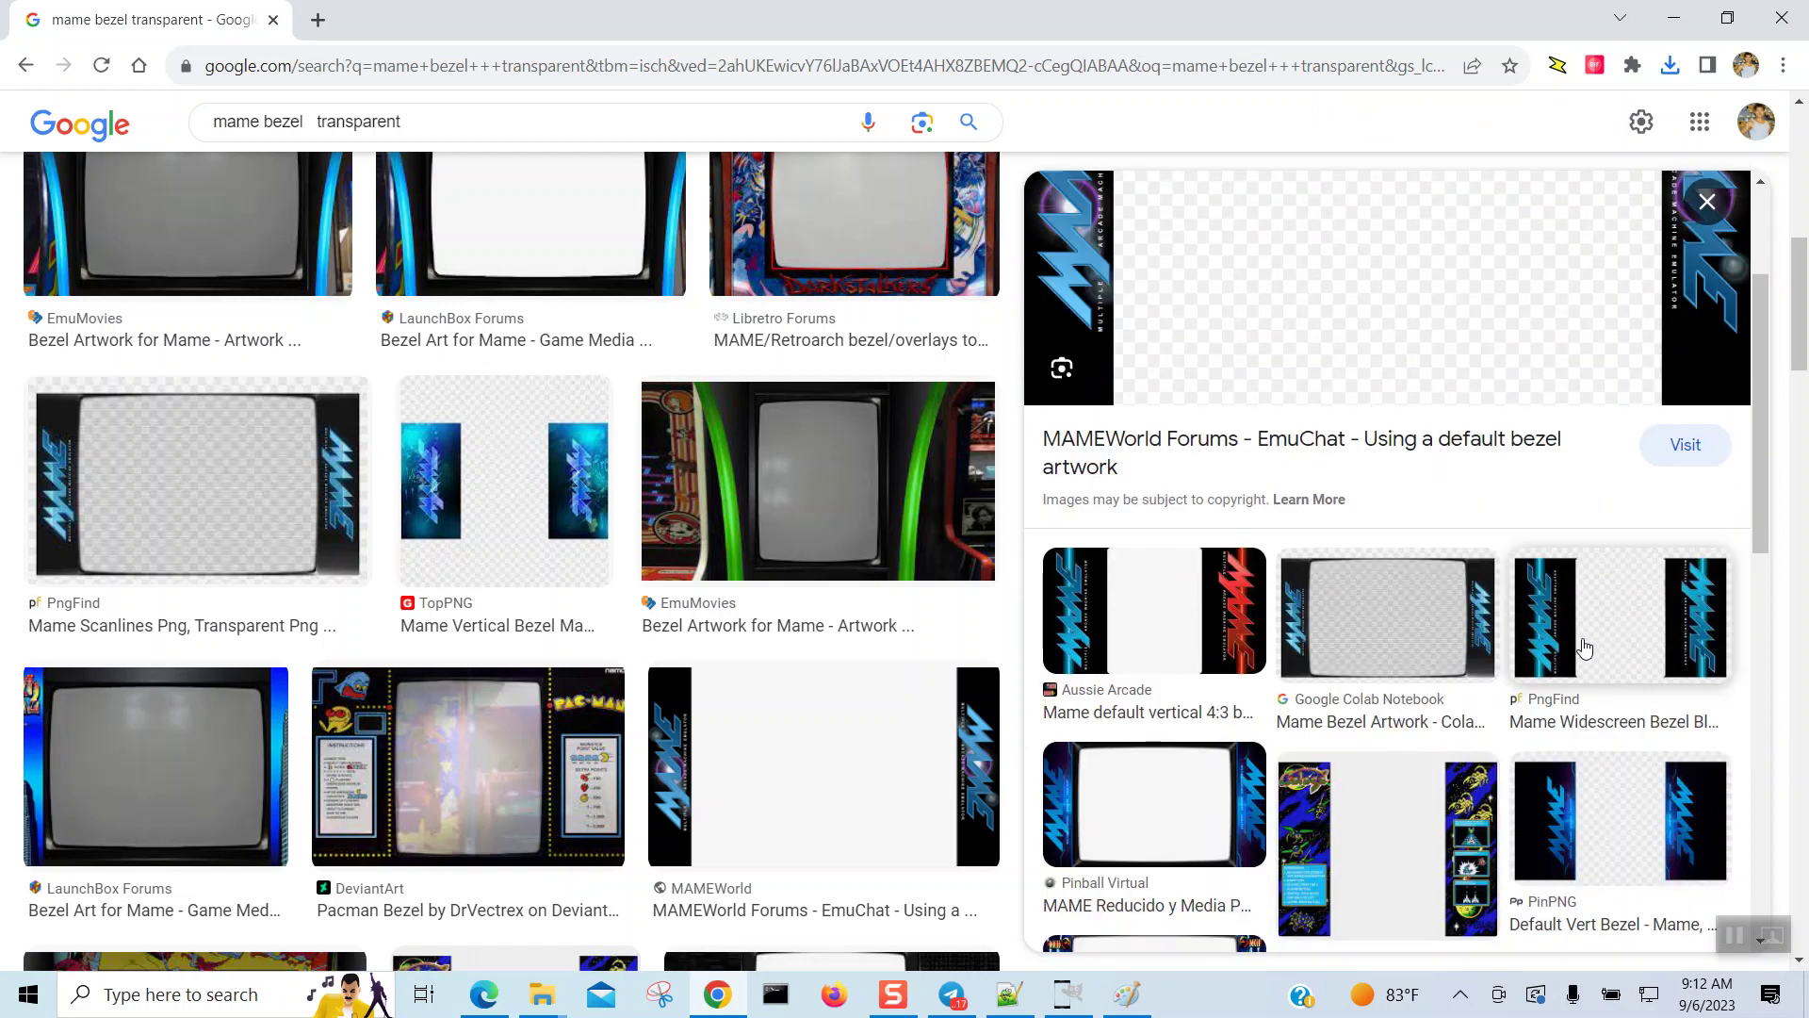
pyautogui.scroll(-1, 1431, 650)
pyautogui.scroll(-2, 1433, 644)
pyautogui.scroll(-3, 1433, 643)
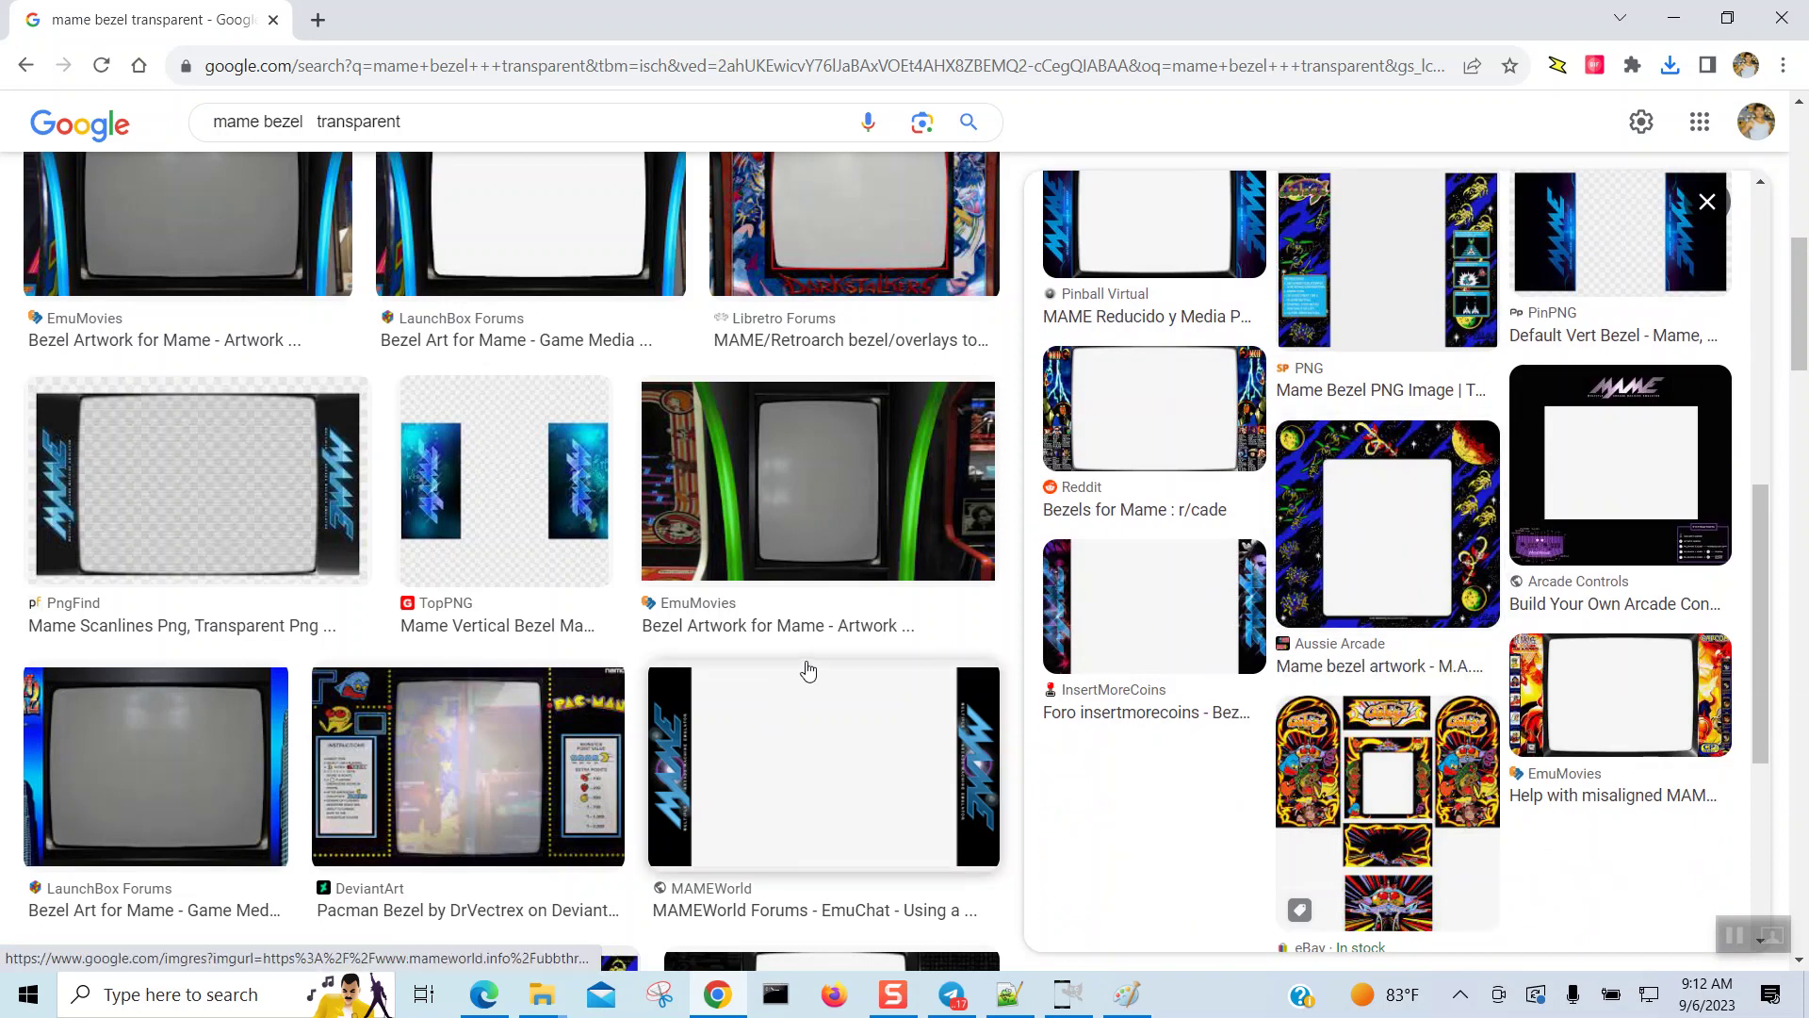
pyautogui.scroll(-3, 808, 669)
pyautogui.scroll(-3, 808, 672)
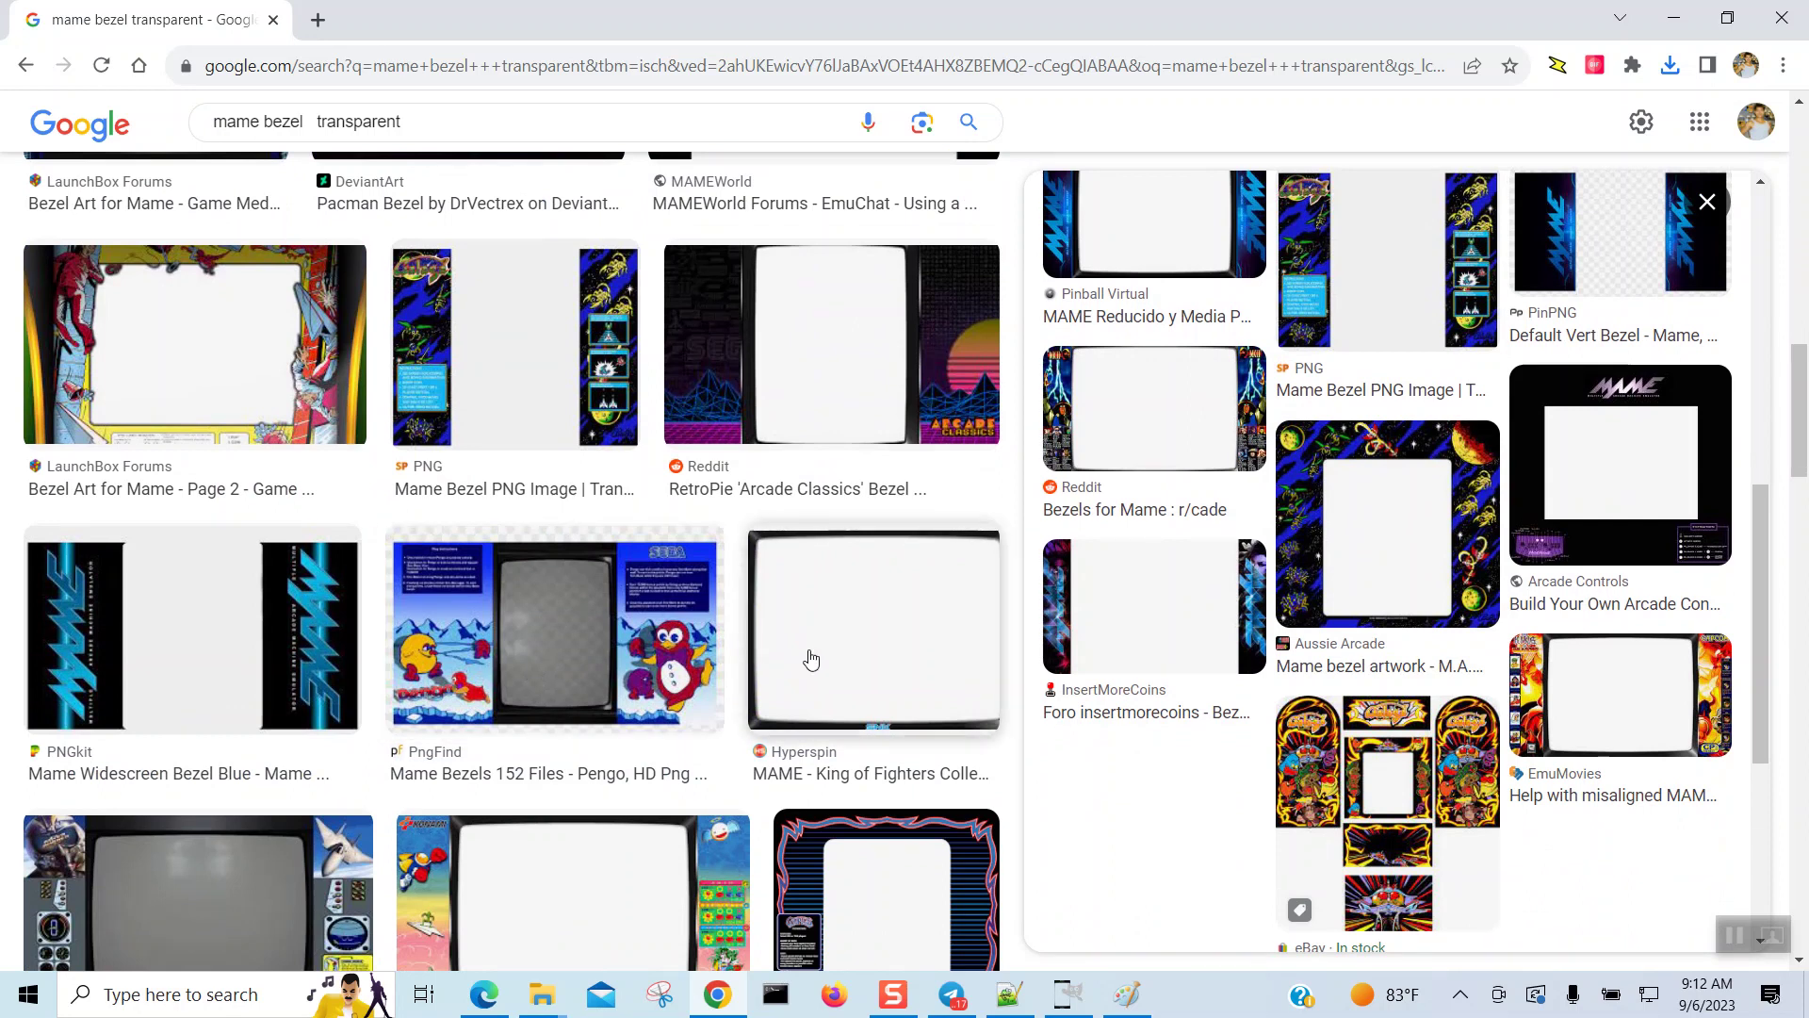
pyautogui.scroll(-2, 806, 659)
pyautogui.scroll(-2, 606, 675)
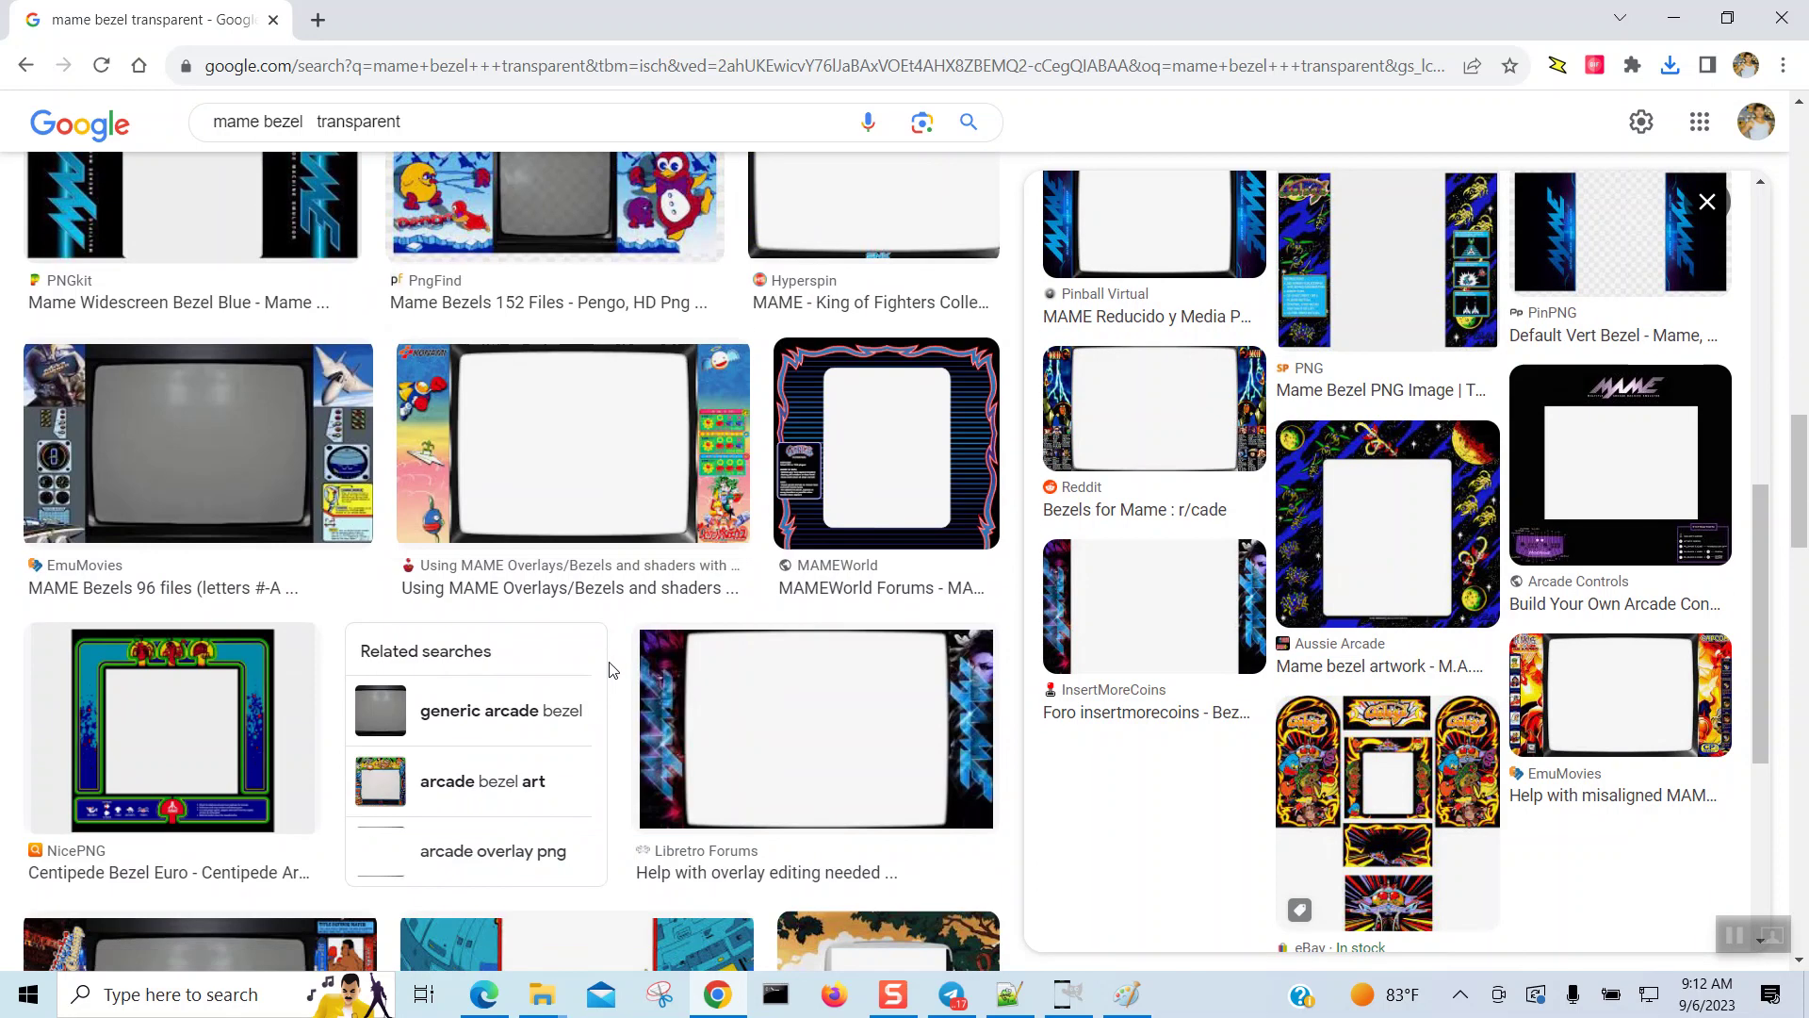
# Step: Preview the Libretro Forums "Help with overlay editing needed" TV bezel and save its image in the console bezels folder as mame2016.png
pyautogui.click(807, 697)
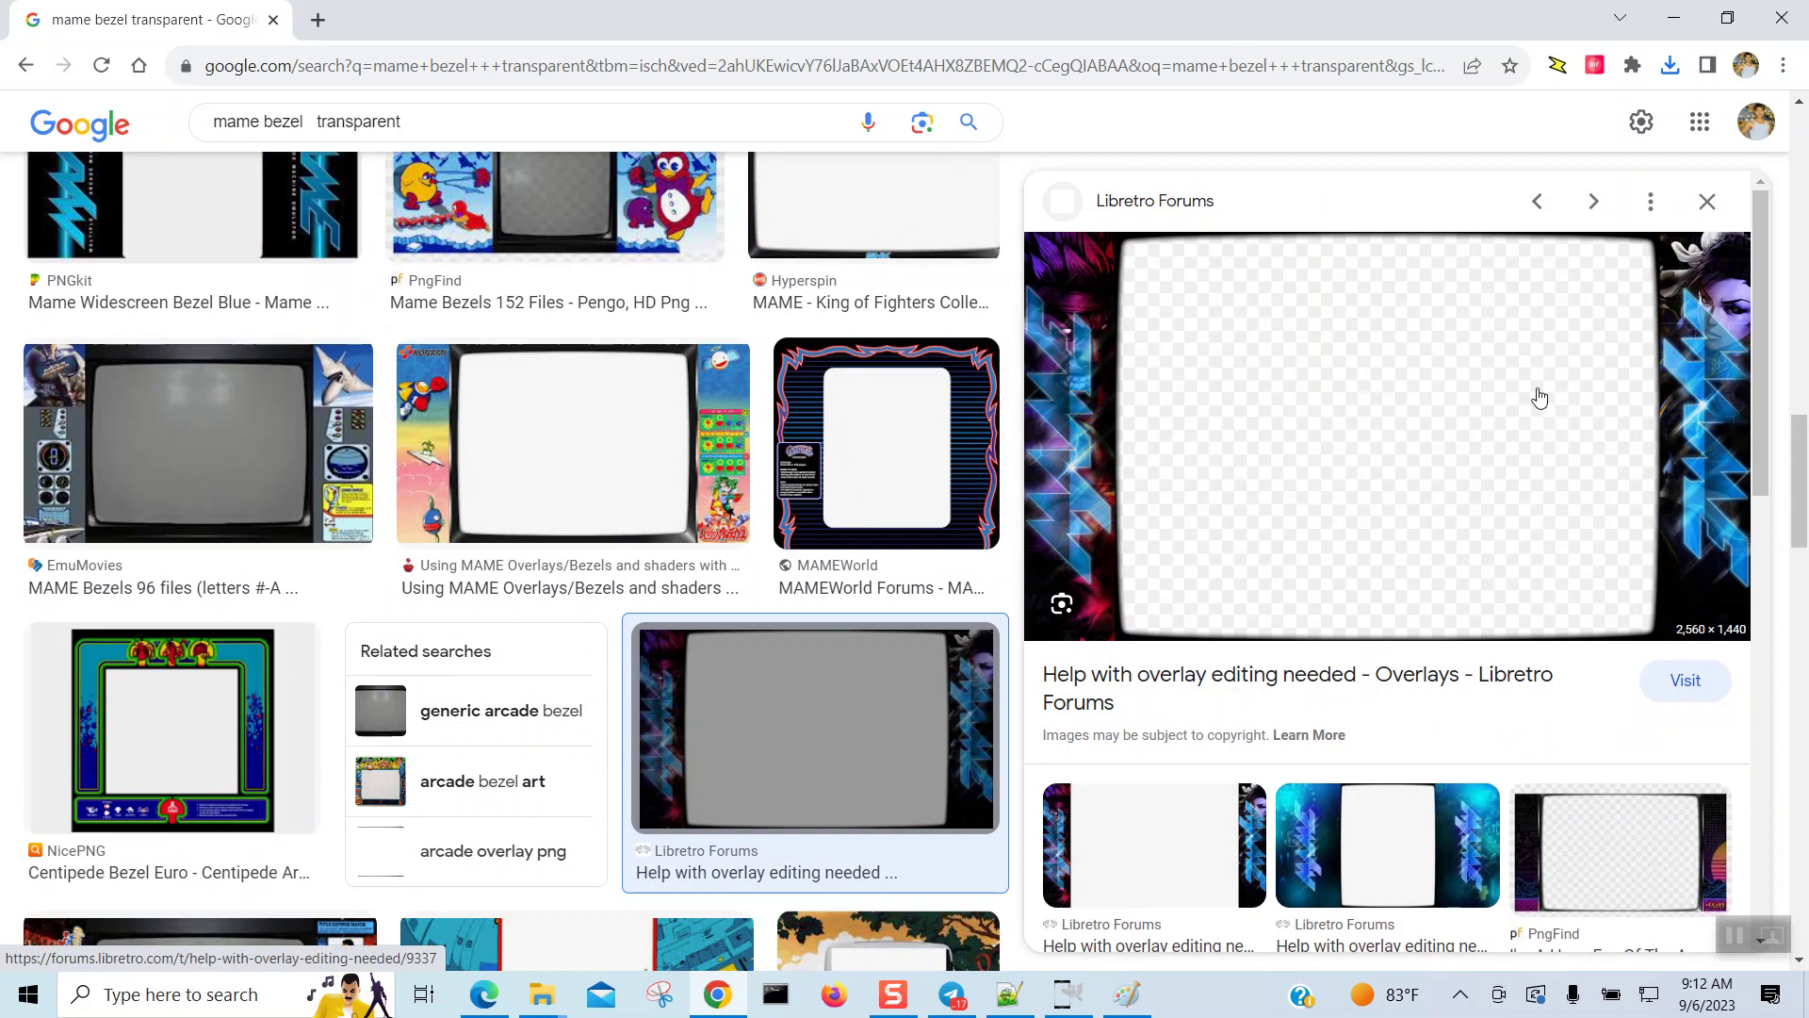
pyautogui.rightClick(1378, 361)
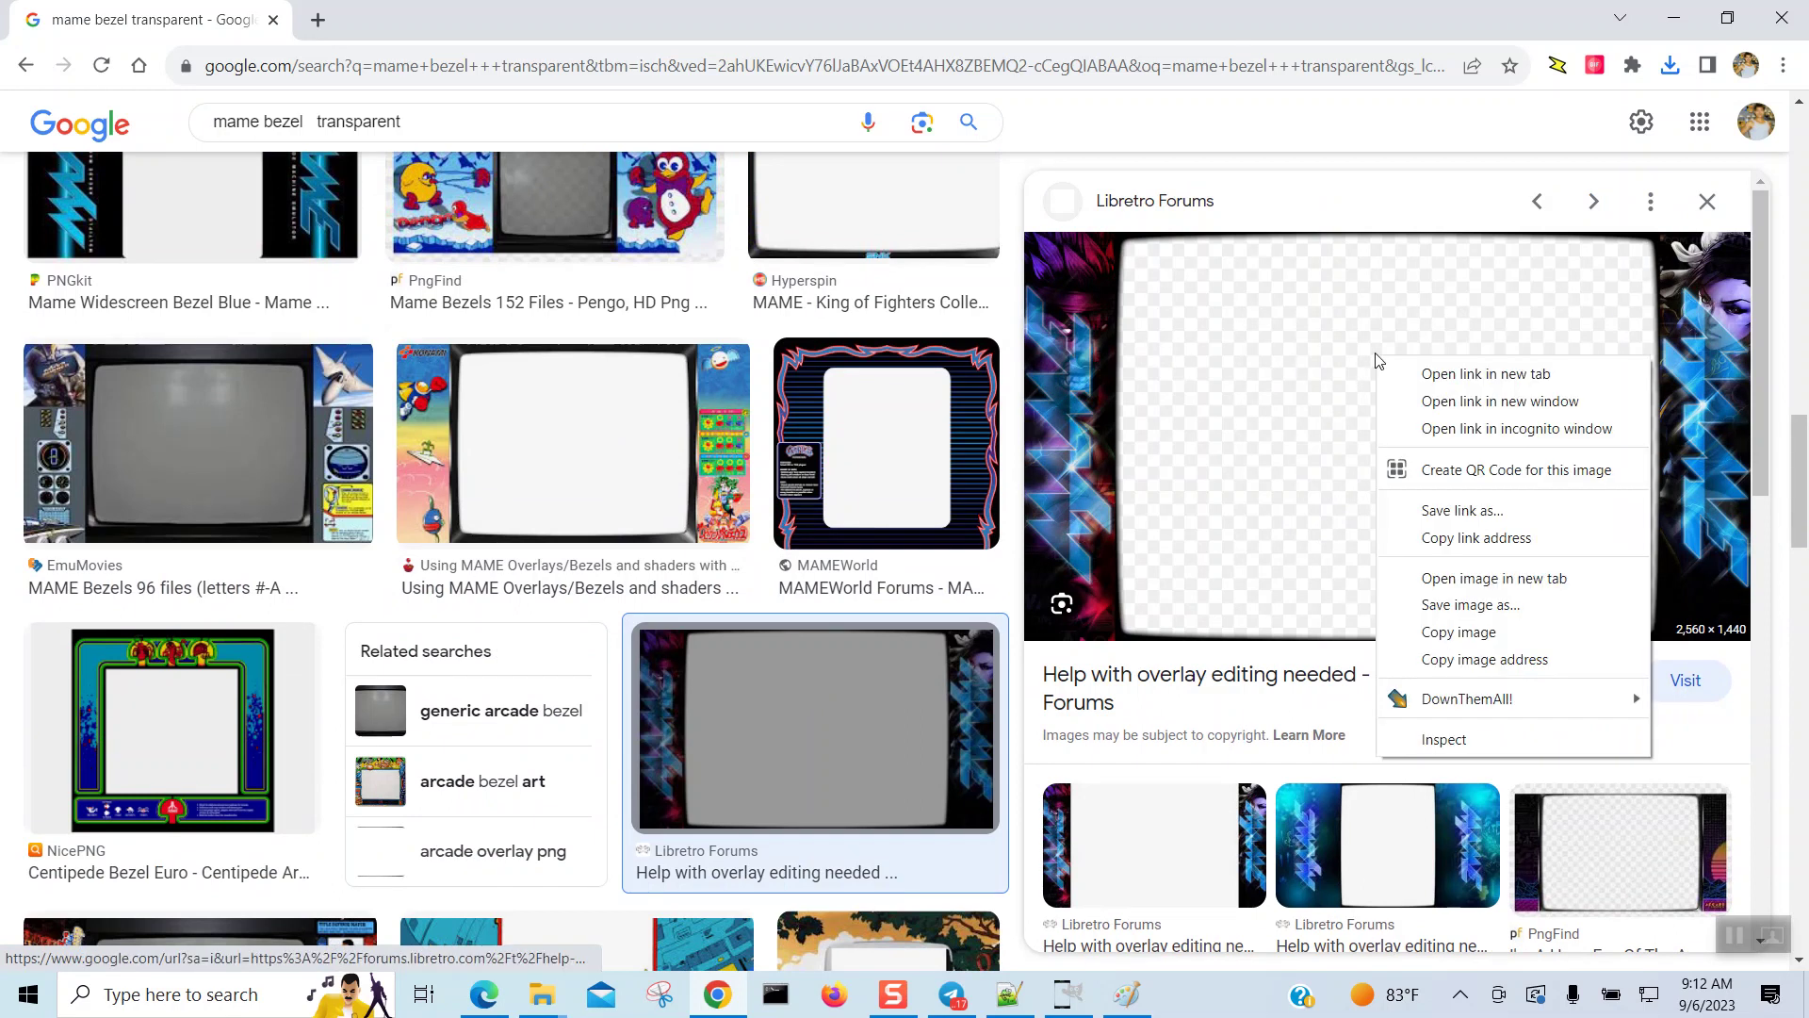
pyautogui.click(1407, 606)
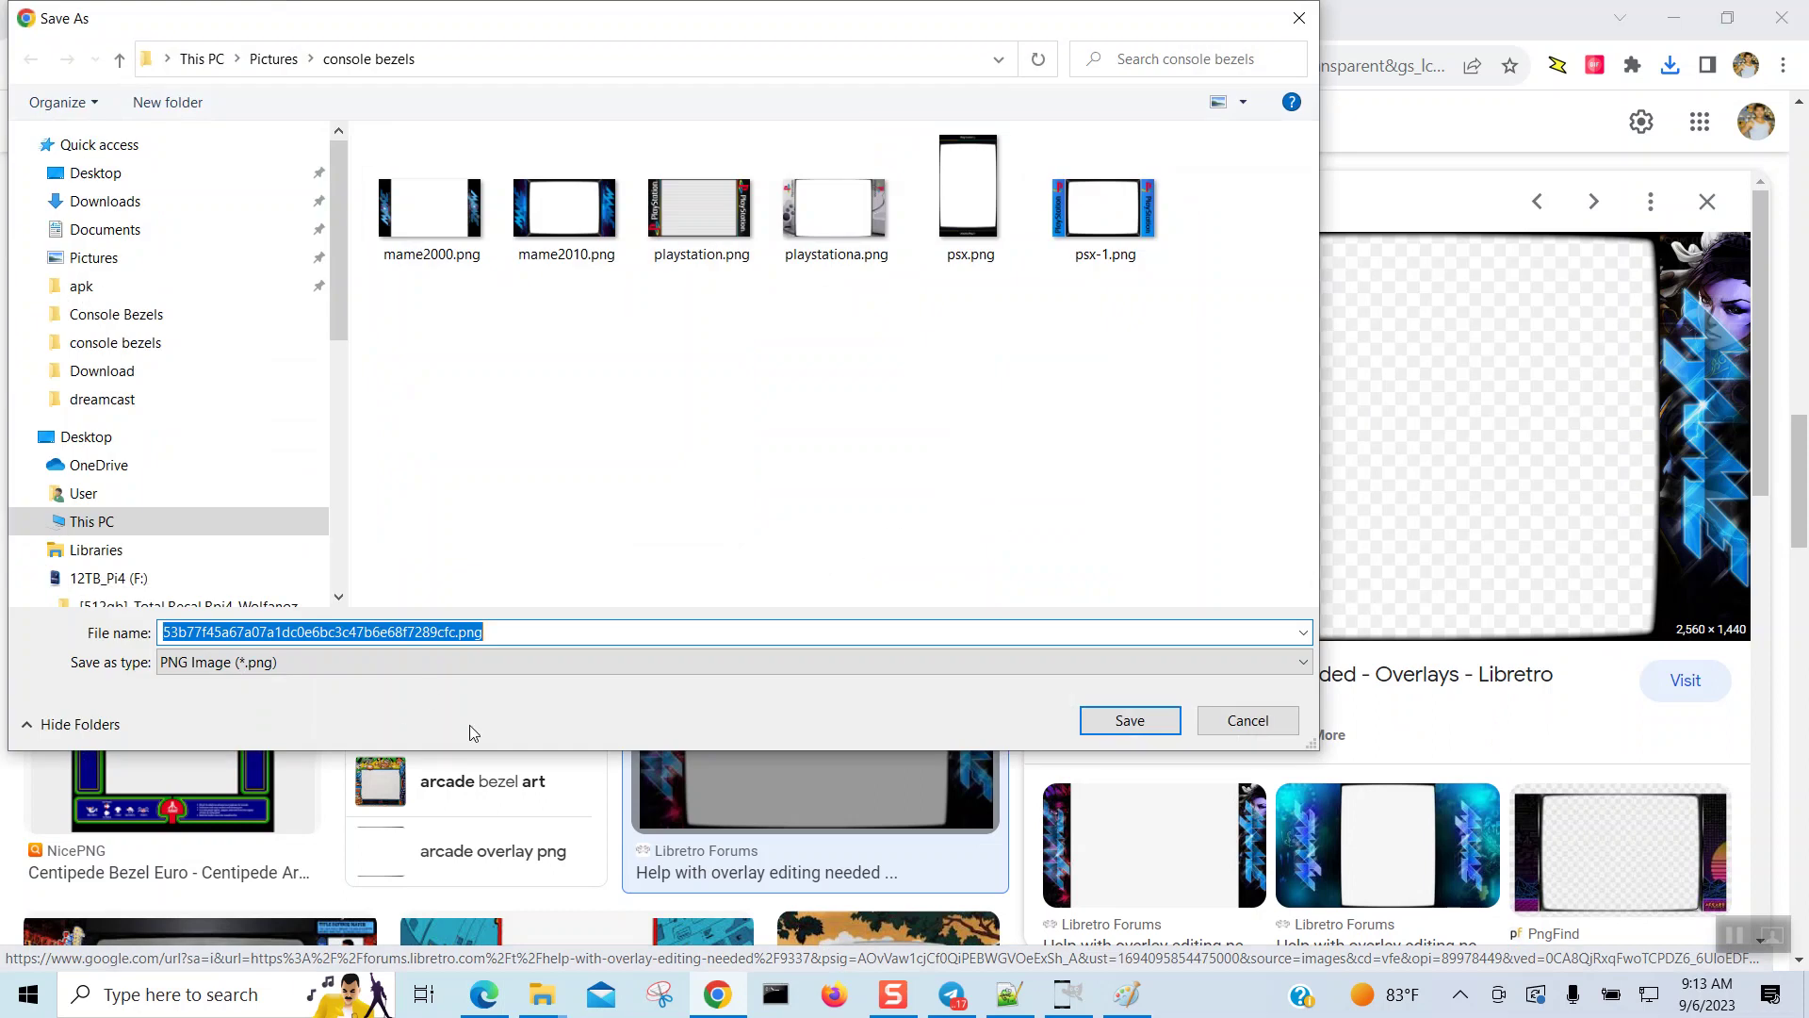
pyautogui.moveTo(457, 632); pyautogui.dragTo(104, 636)
pyautogui.write('mame')
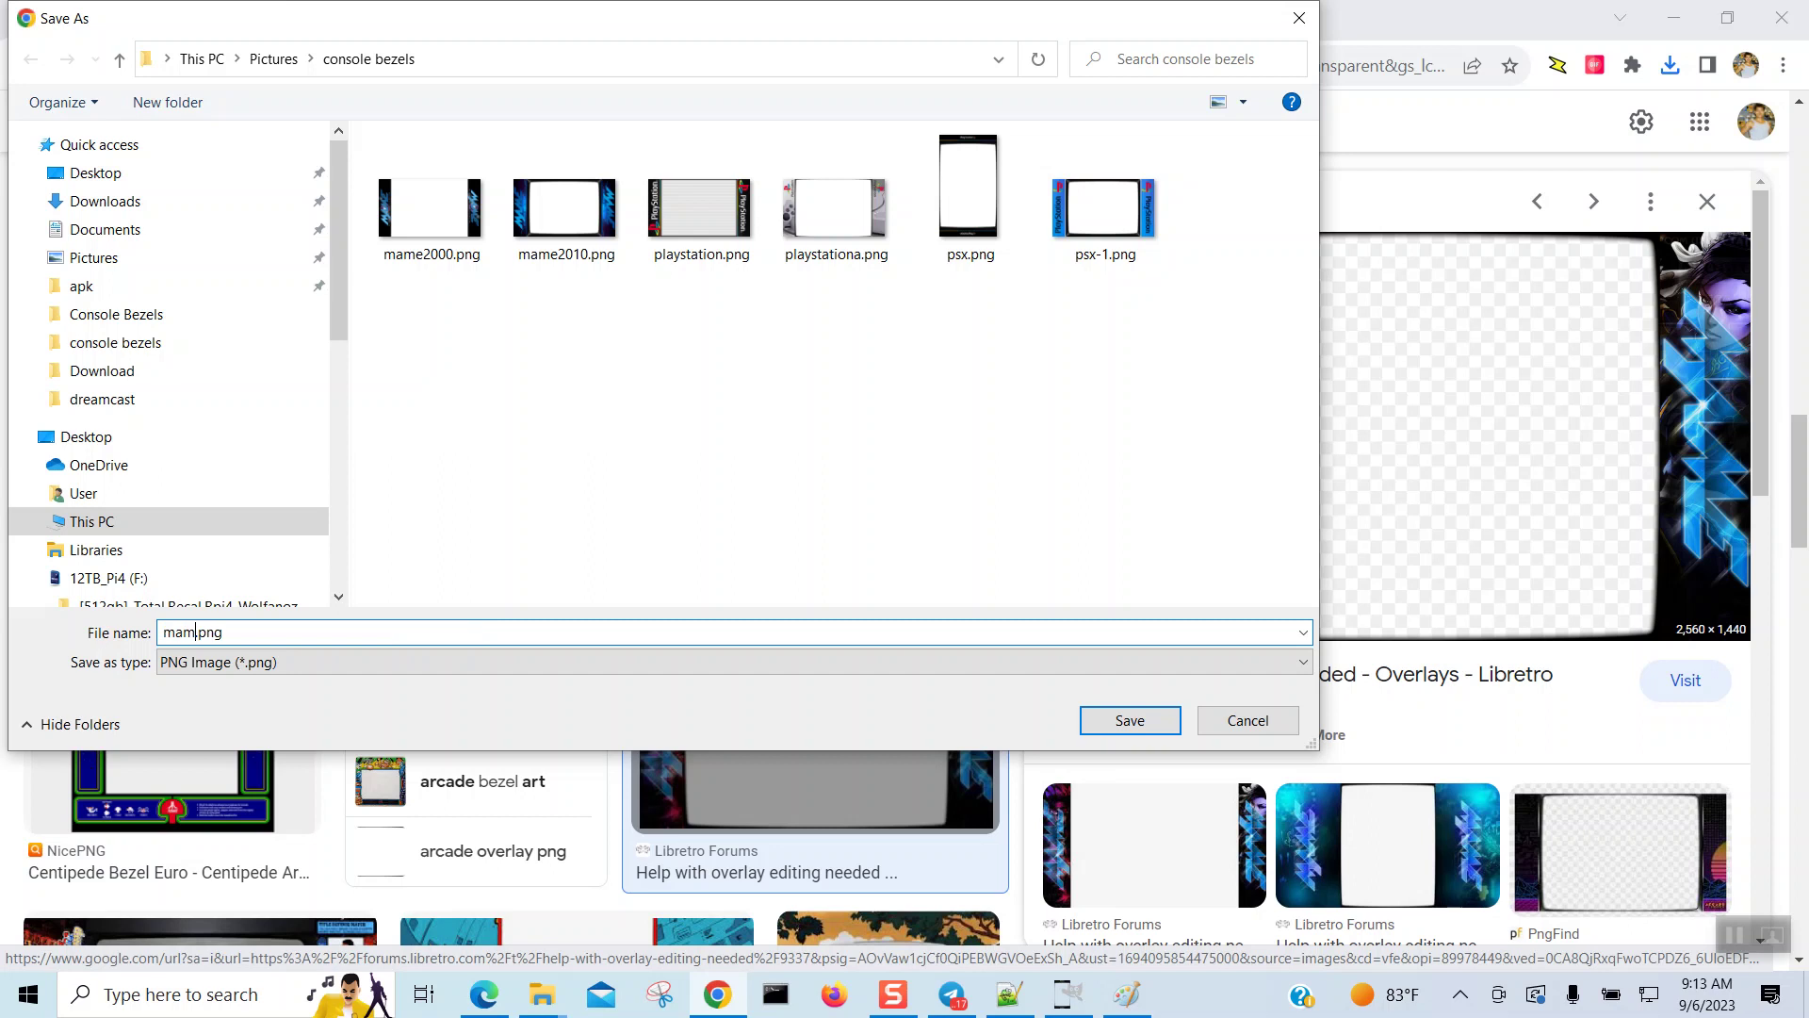
pyautogui.write('2016')
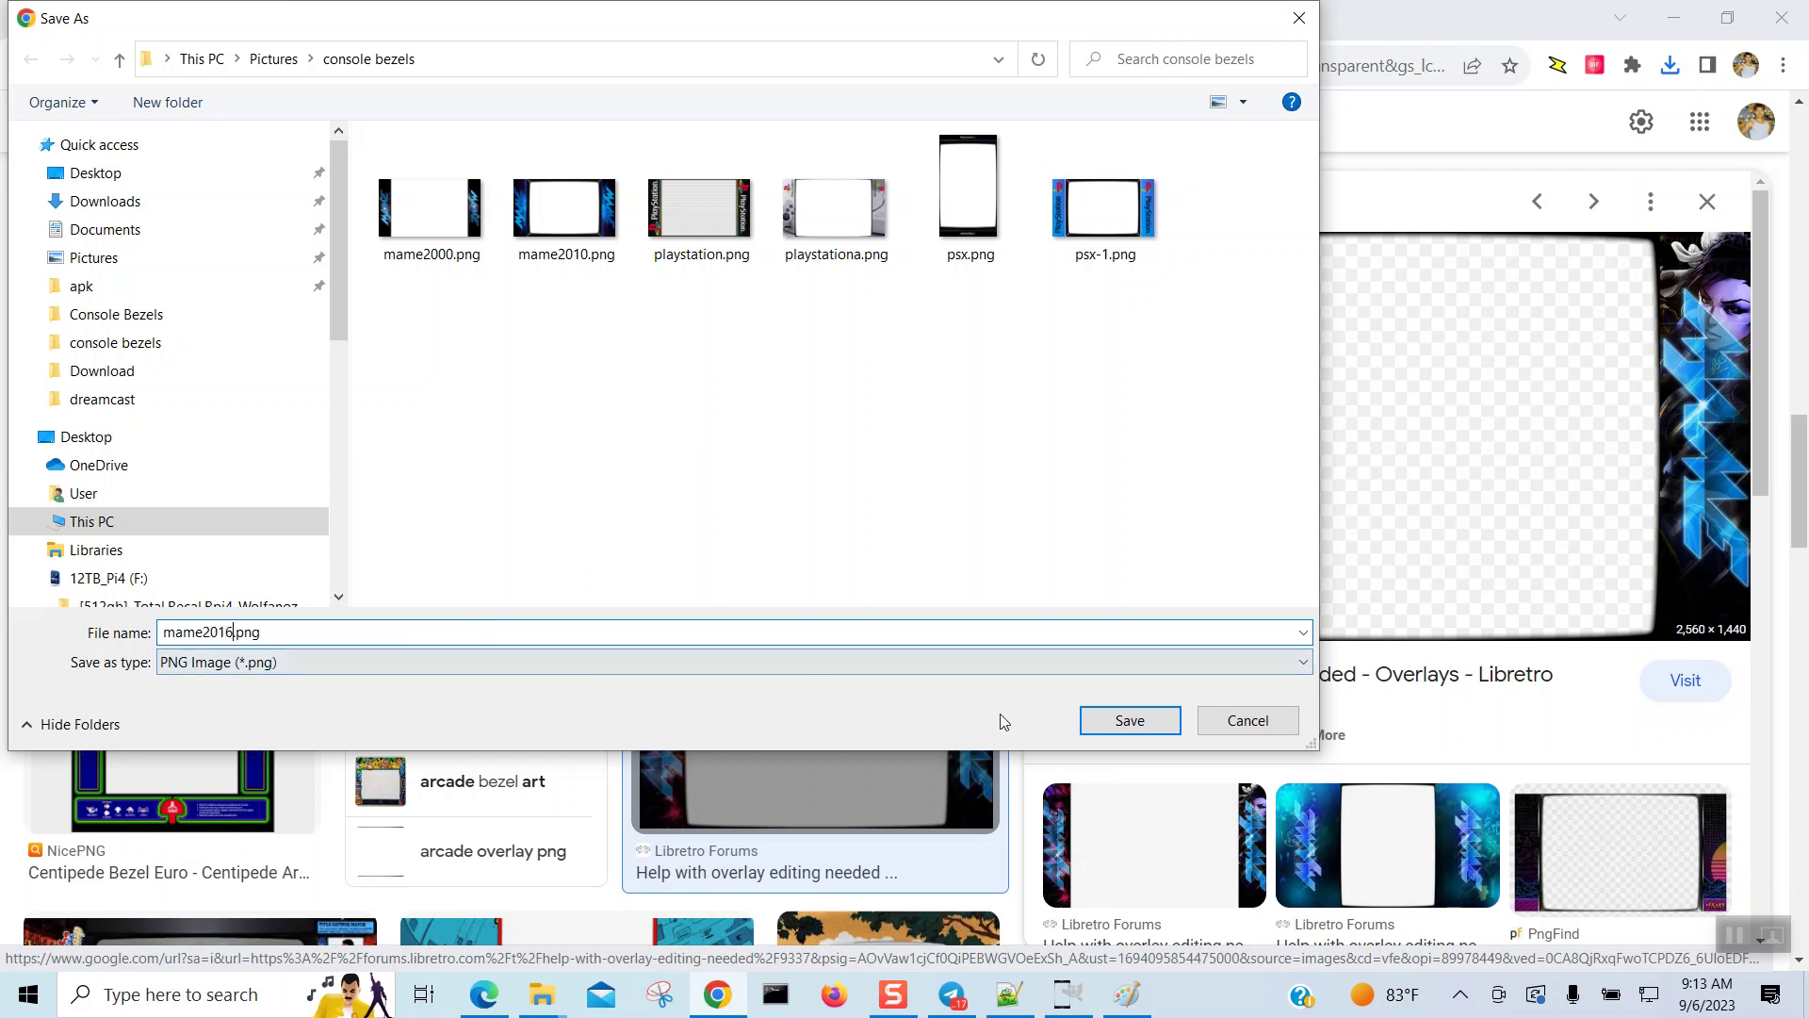
pyautogui.click(1142, 720)
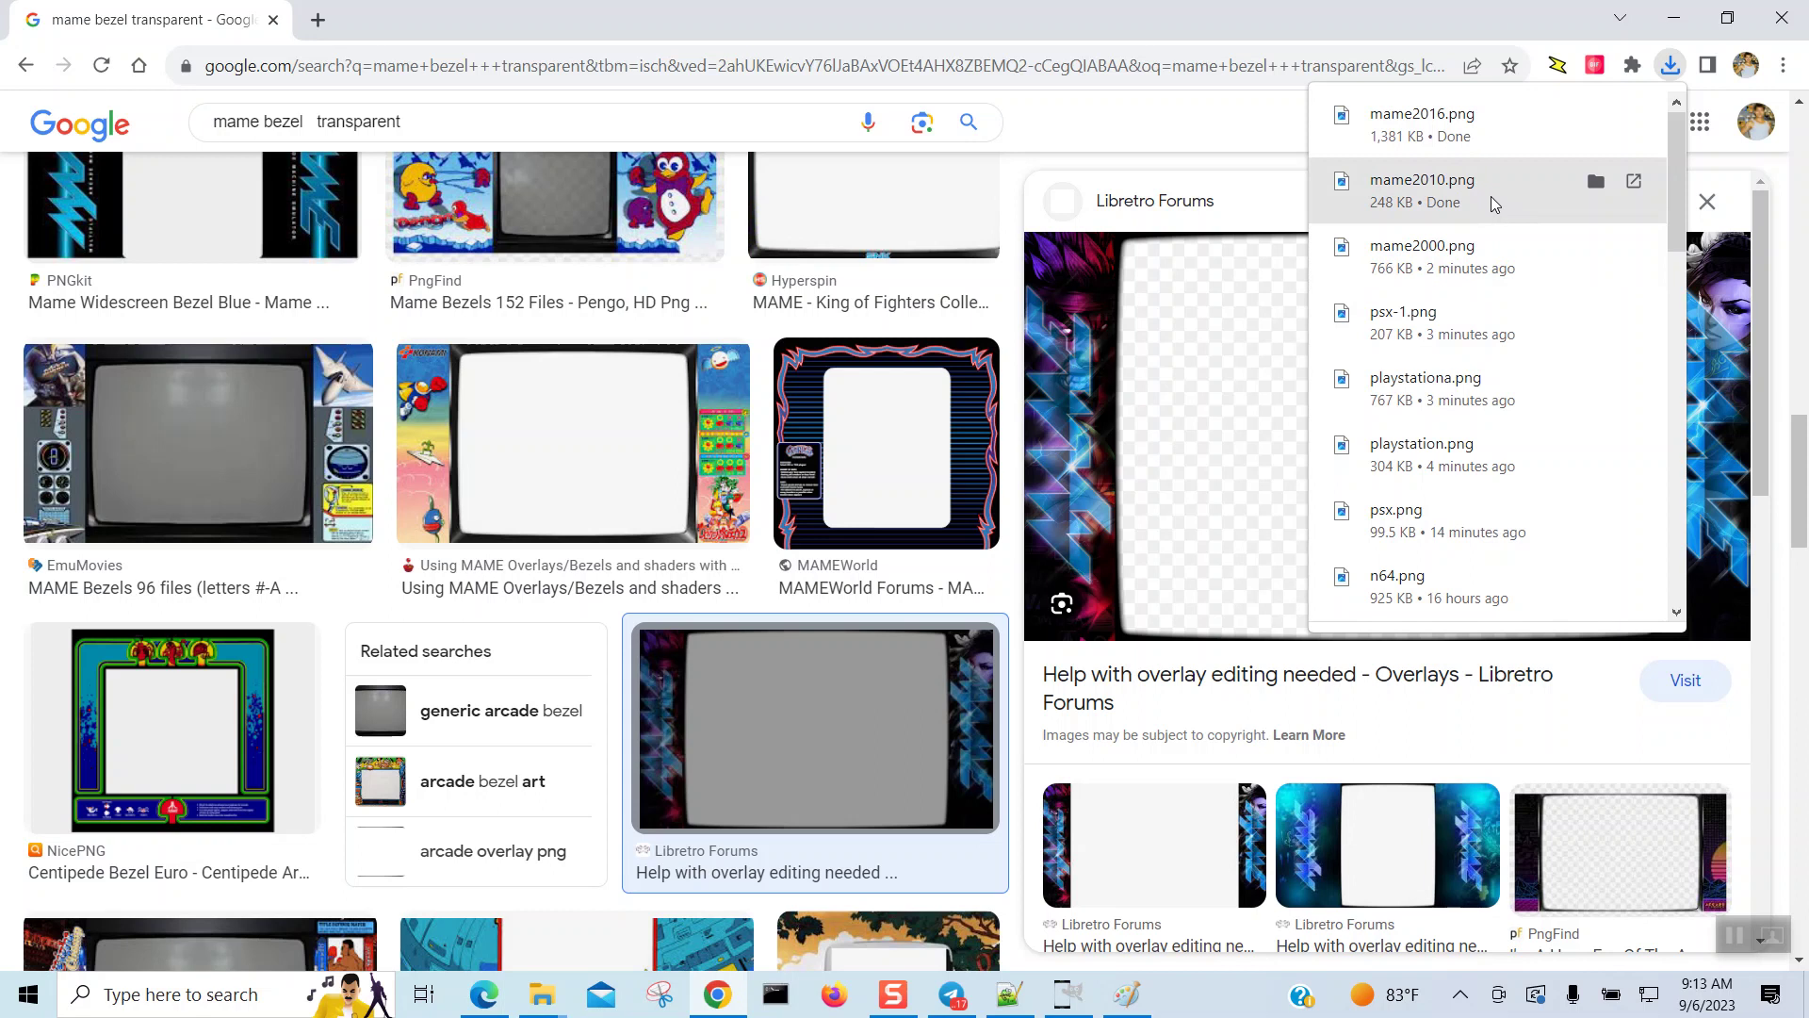
# Step: Show the console bezels folder from the browser downloads and arrange it beside the retroarch layouts window, opened at the GameBezels folder
pyautogui.click(1596, 183)
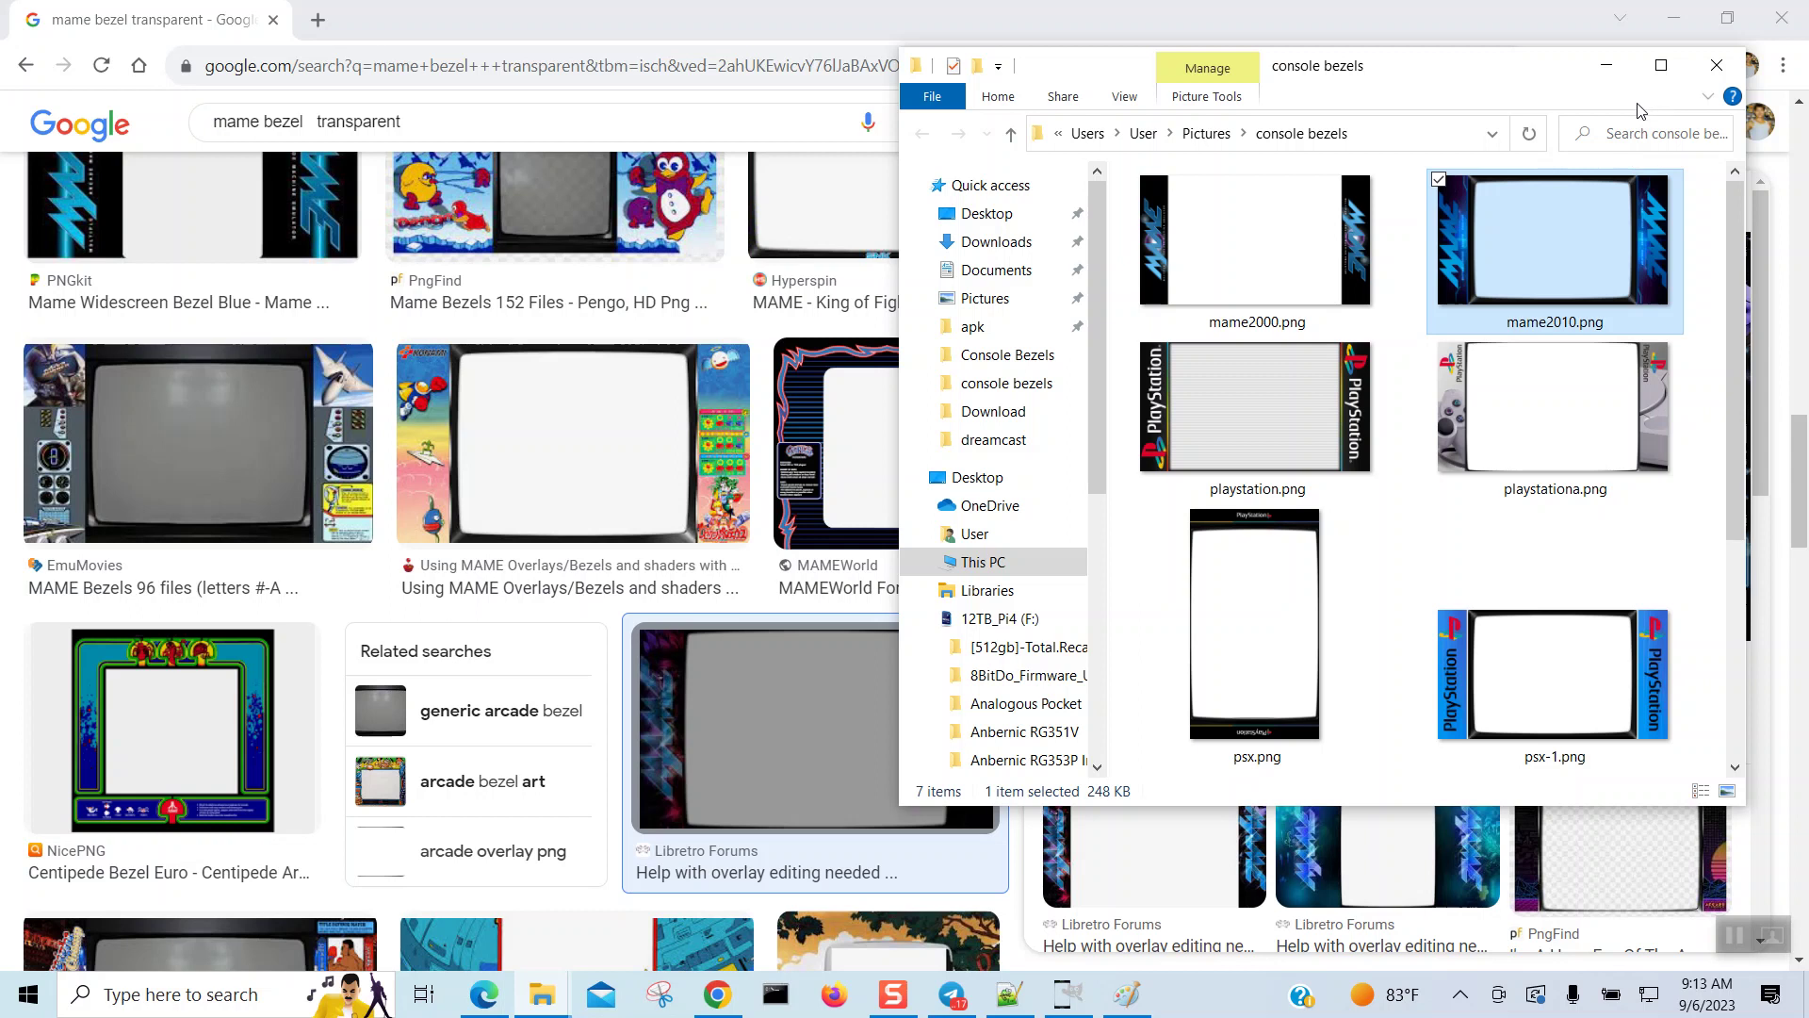
pyautogui.click(1673, 18)
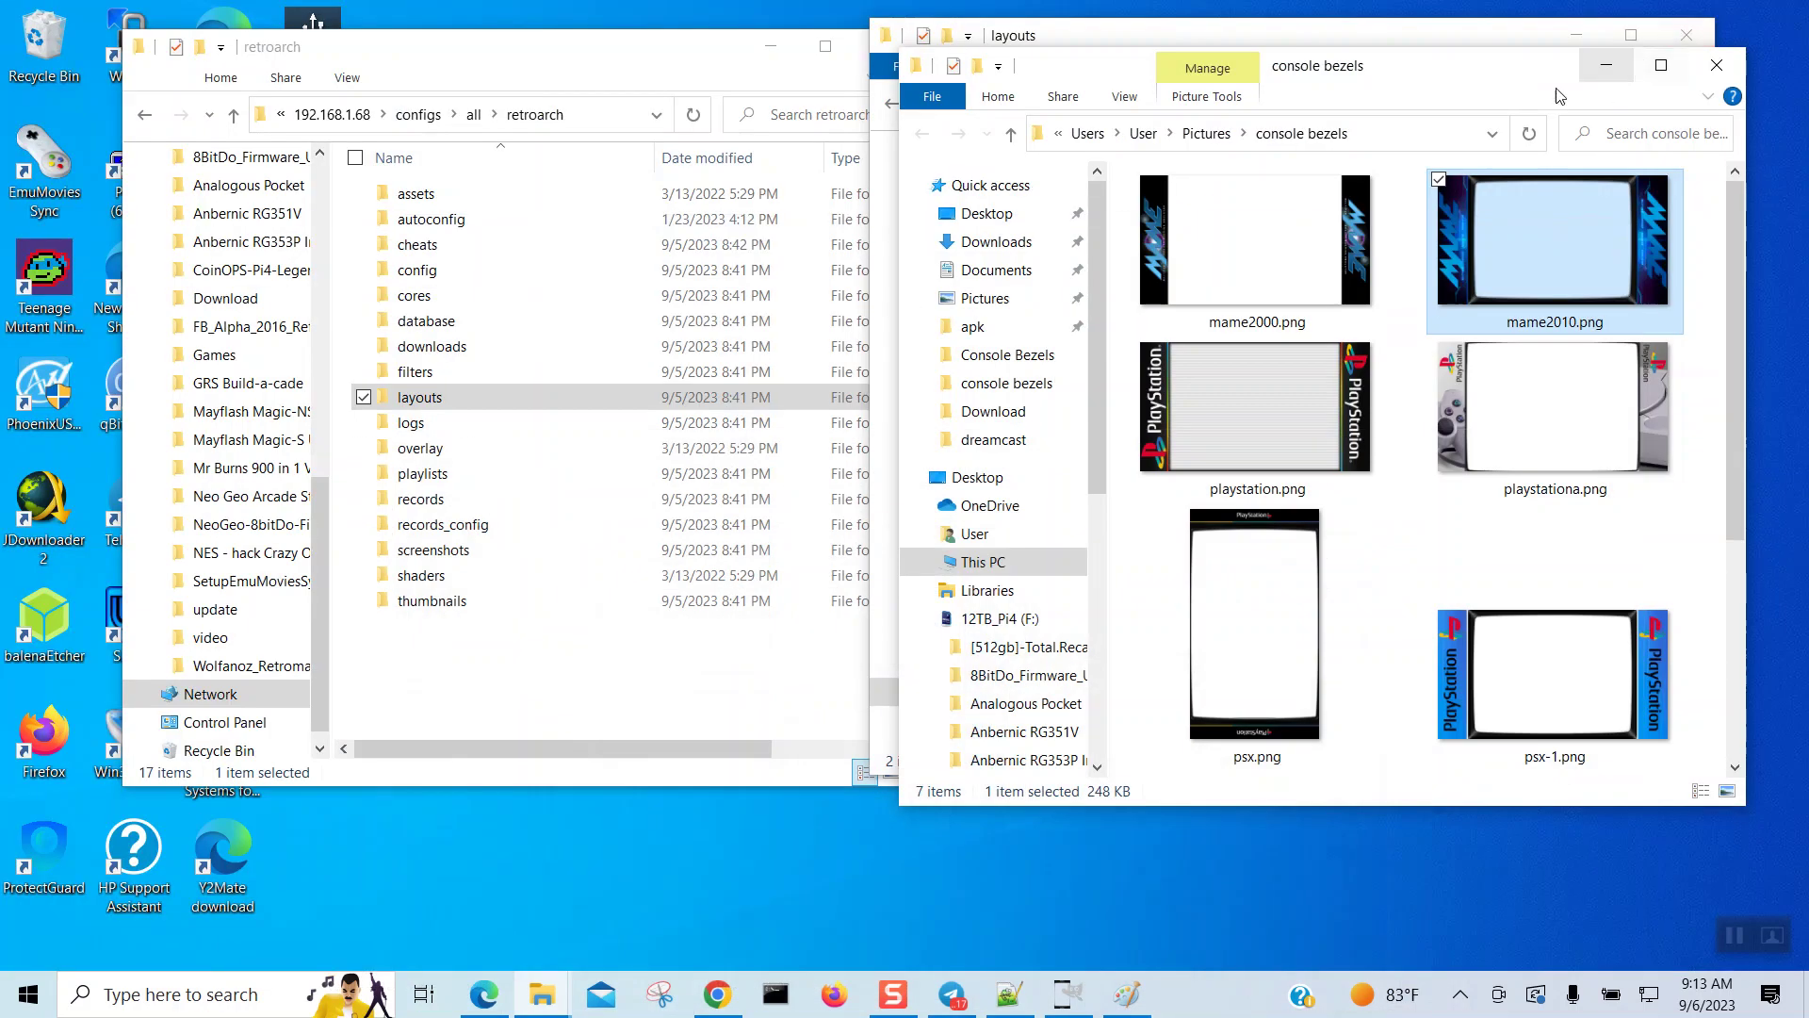
pyautogui.click(688, 85)
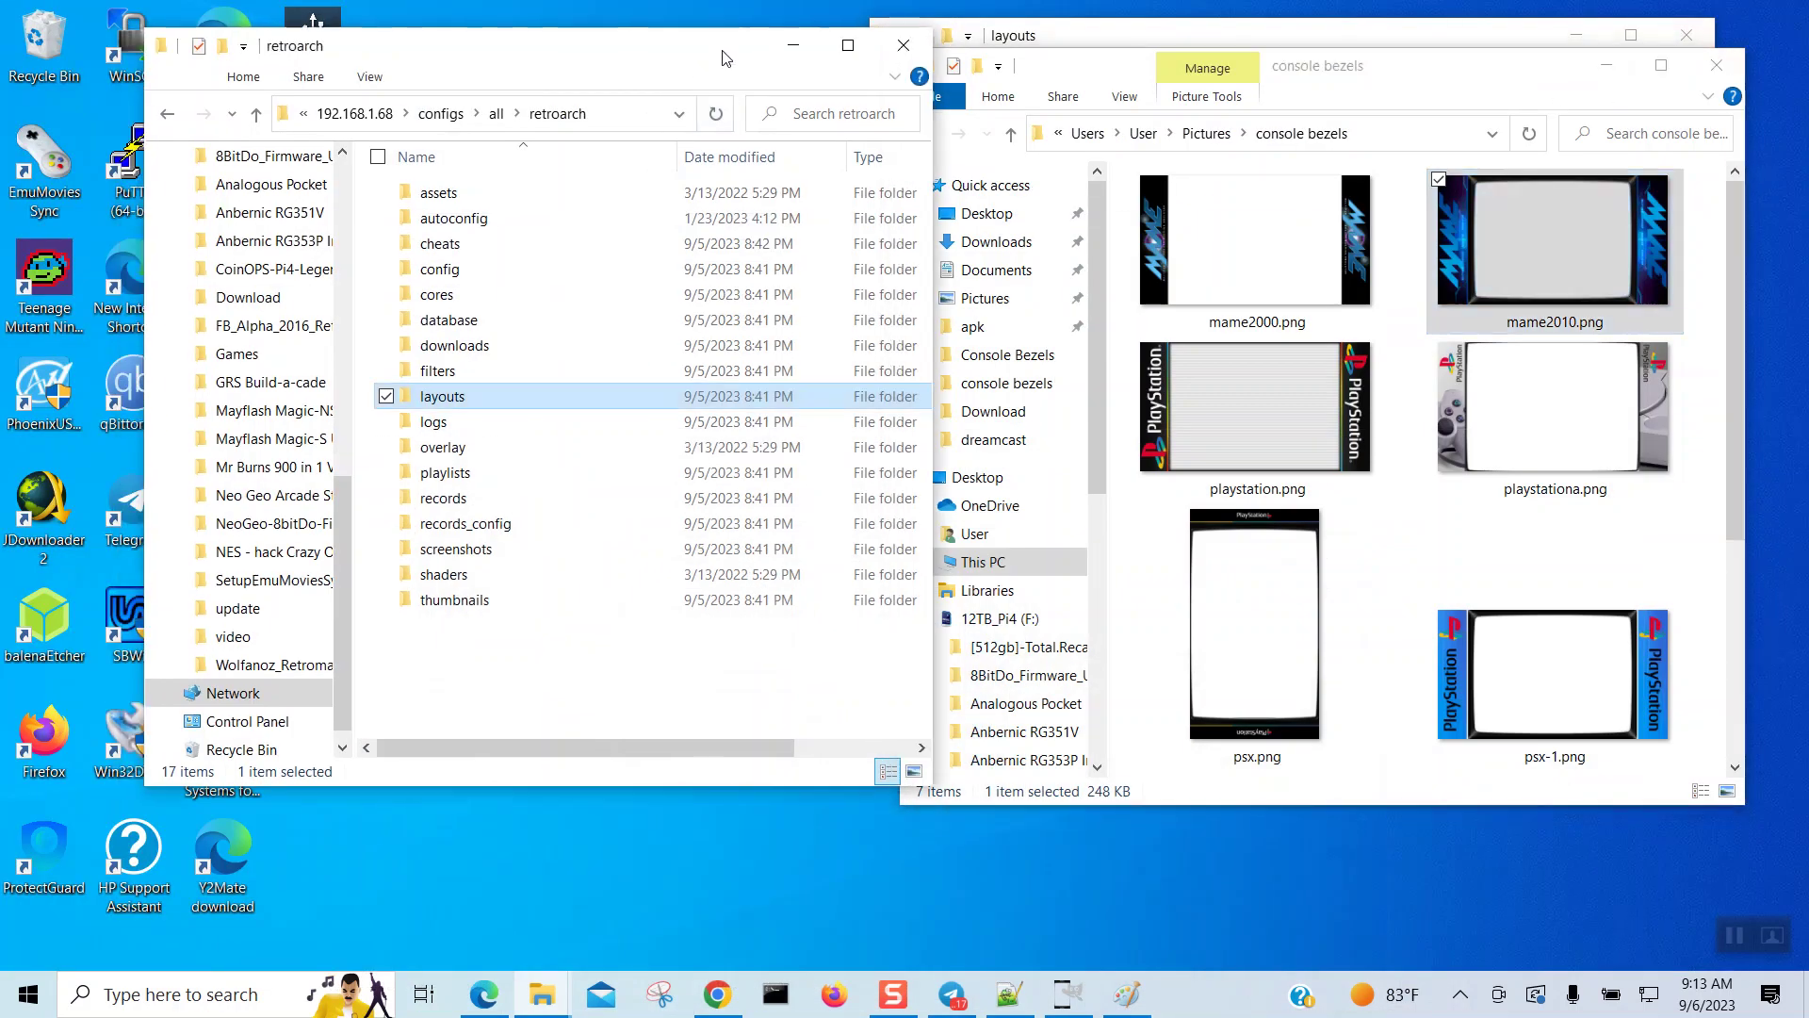
pyautogui.click(796, 47)
pyautogui.moveTo(1456, 75); pyautogui.dragTo(626, 59)
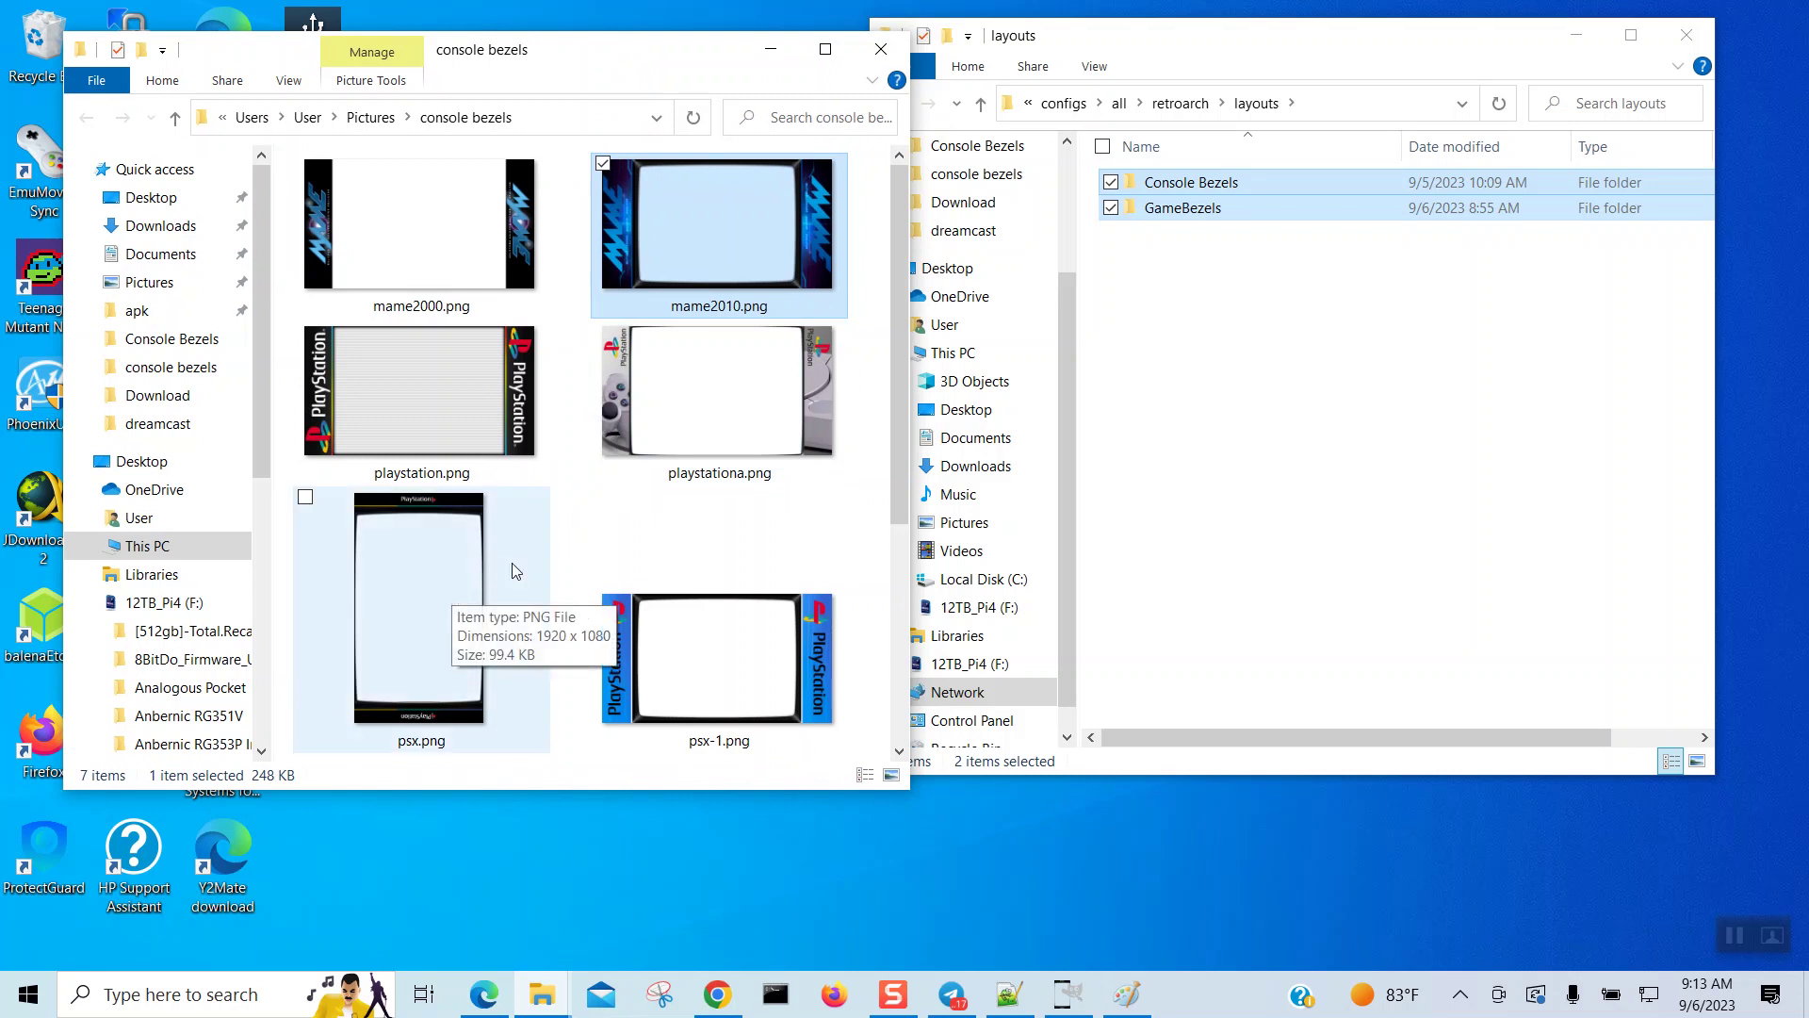
pyautogui.doubleClick(1216, 209)
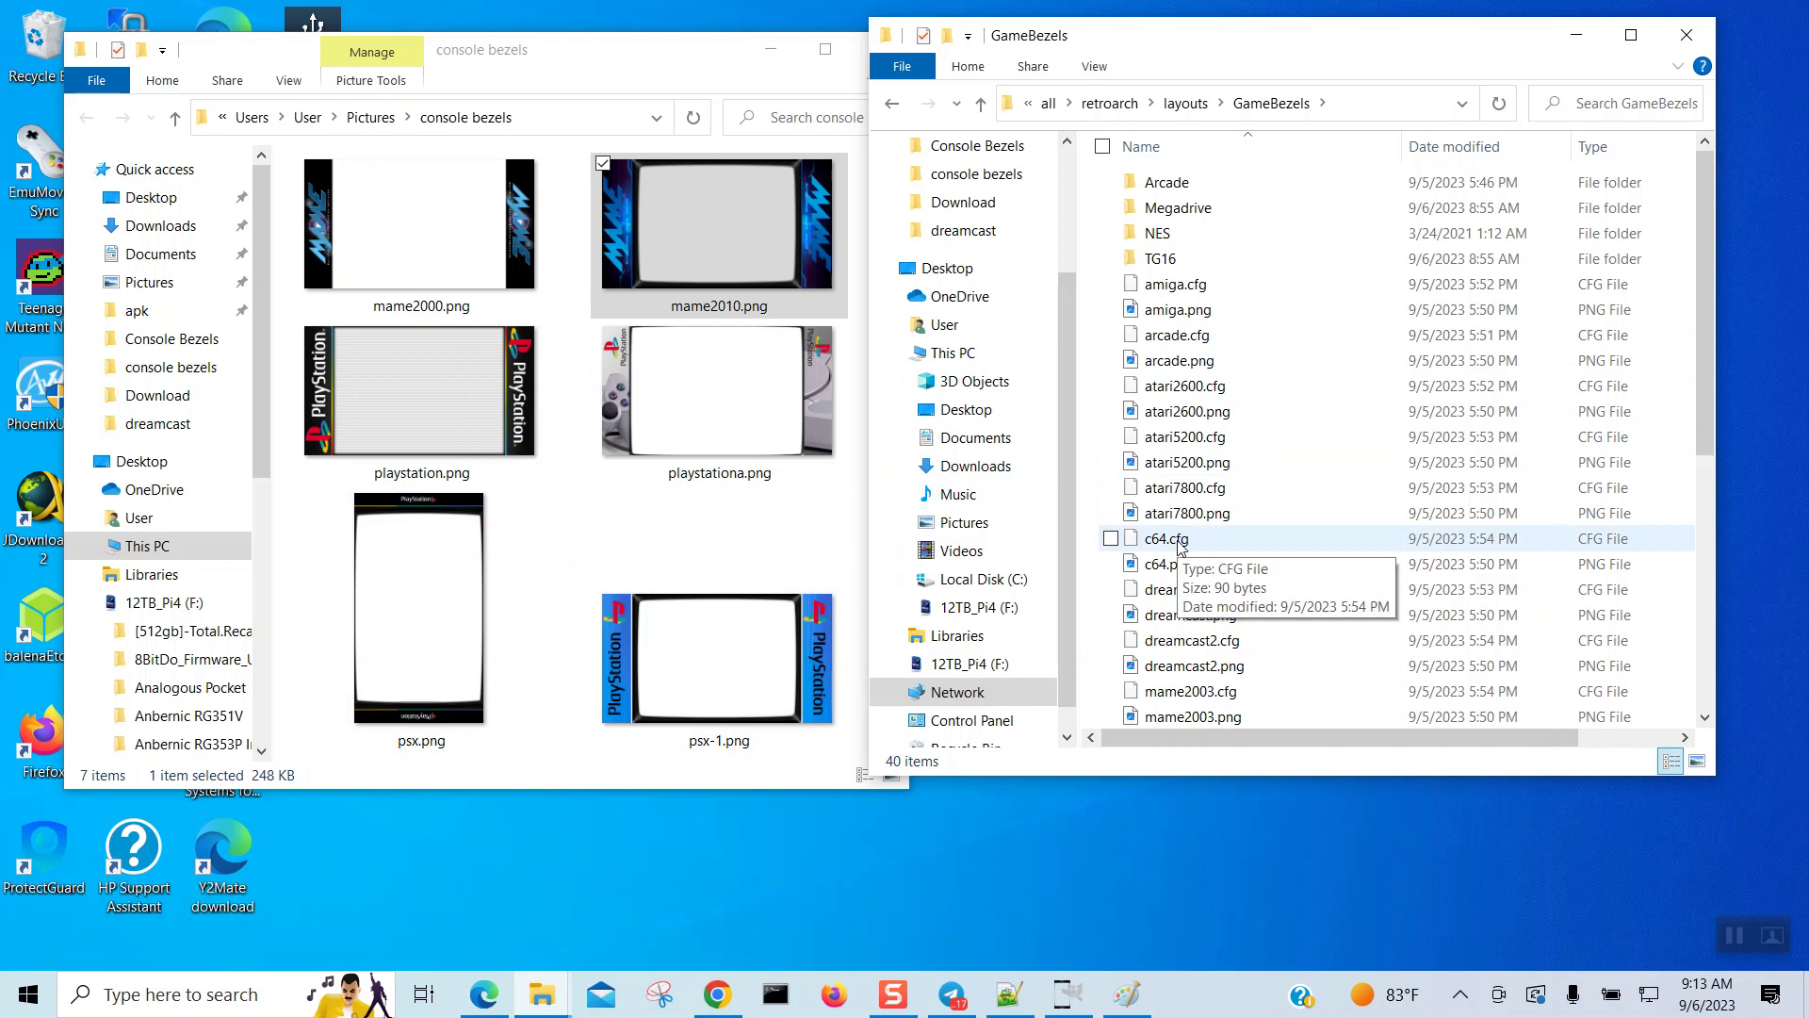
# Step: Switch to Notepad++, keep the missing arcade.cfg in the editor, and place its reduced window beside the console bezels folder
pyautogui.click(1014, 994)
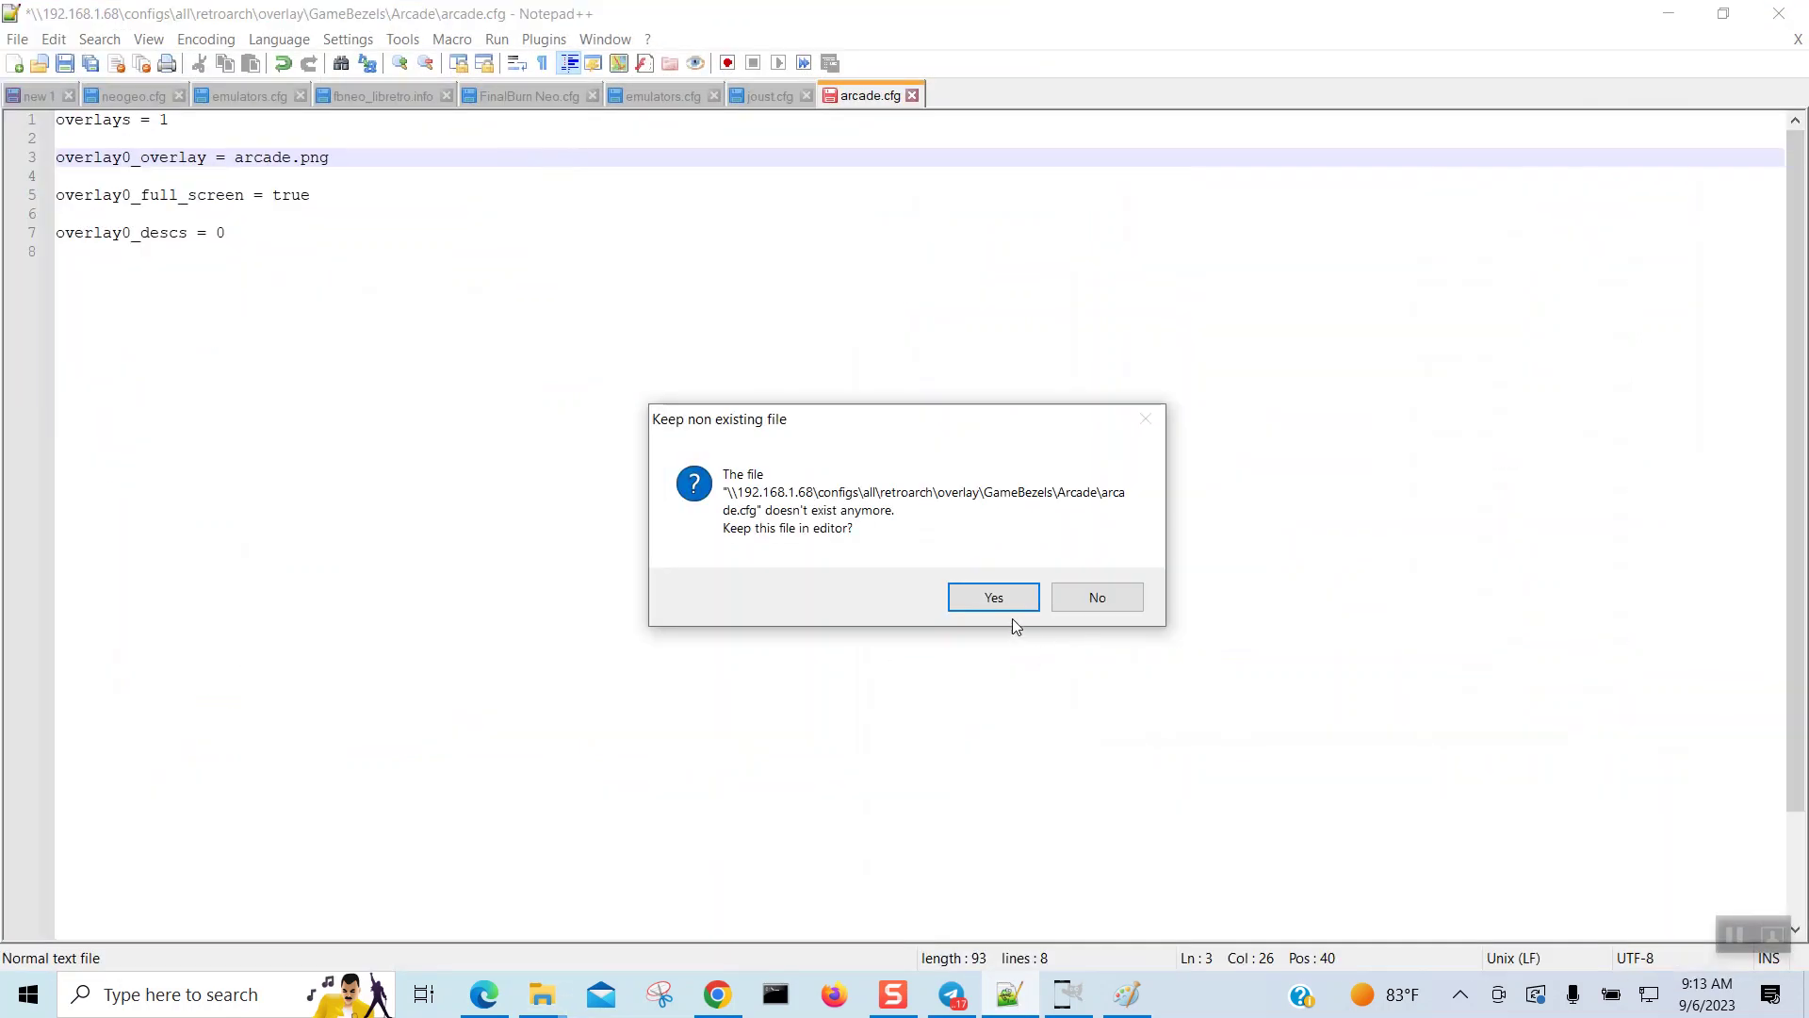
pyautogui.click(993, 599)
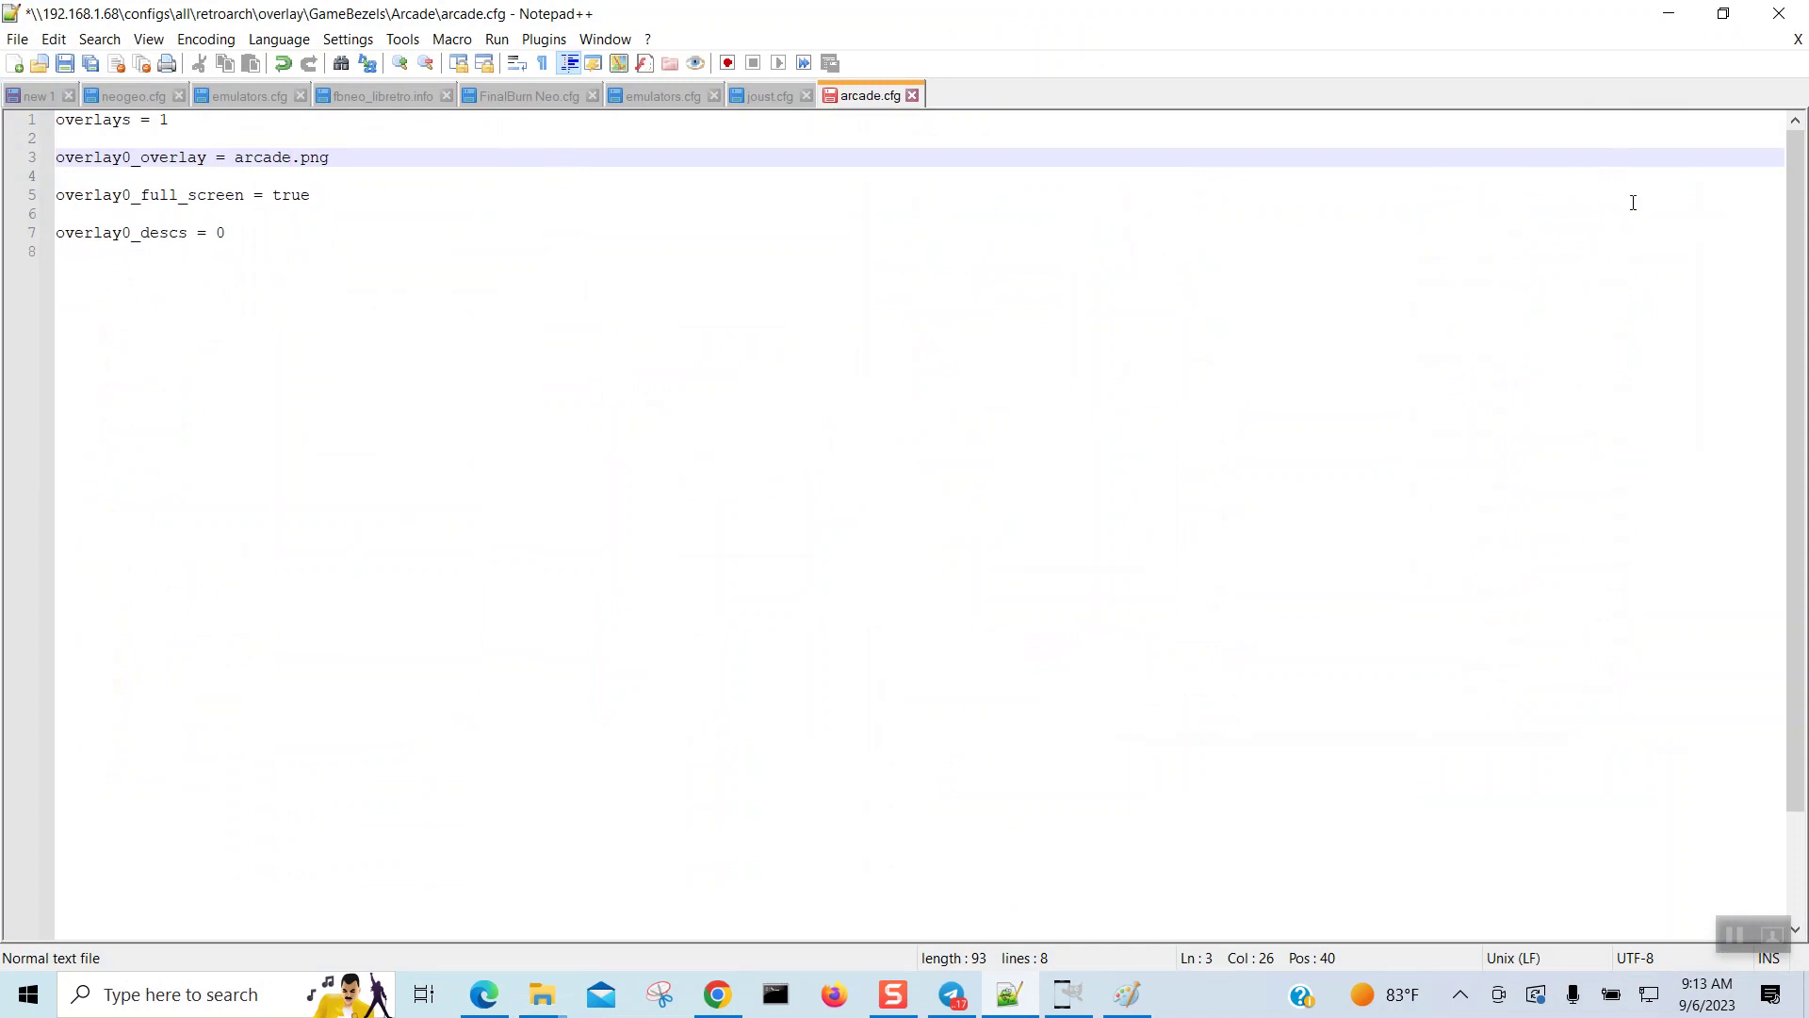
pyautogui.click(1723, 13)
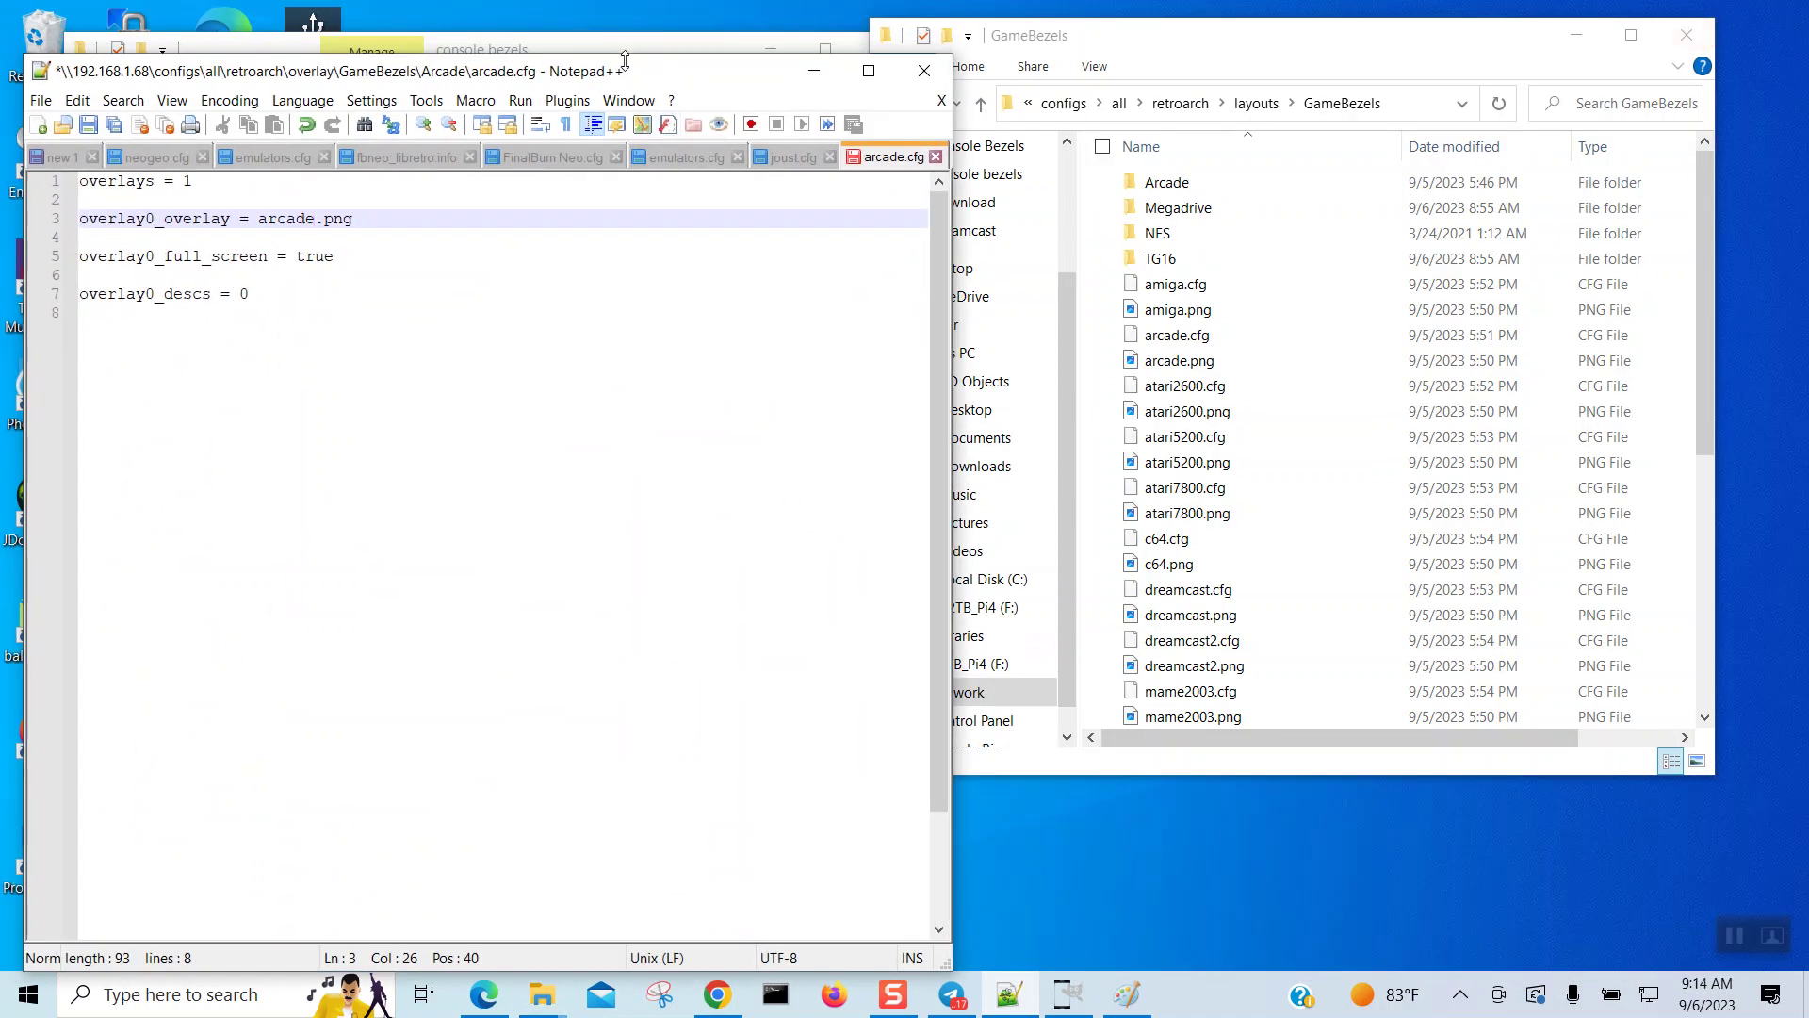
pyautogui.moveTo(631, 58); pyautogui.dragTo(652, 386)
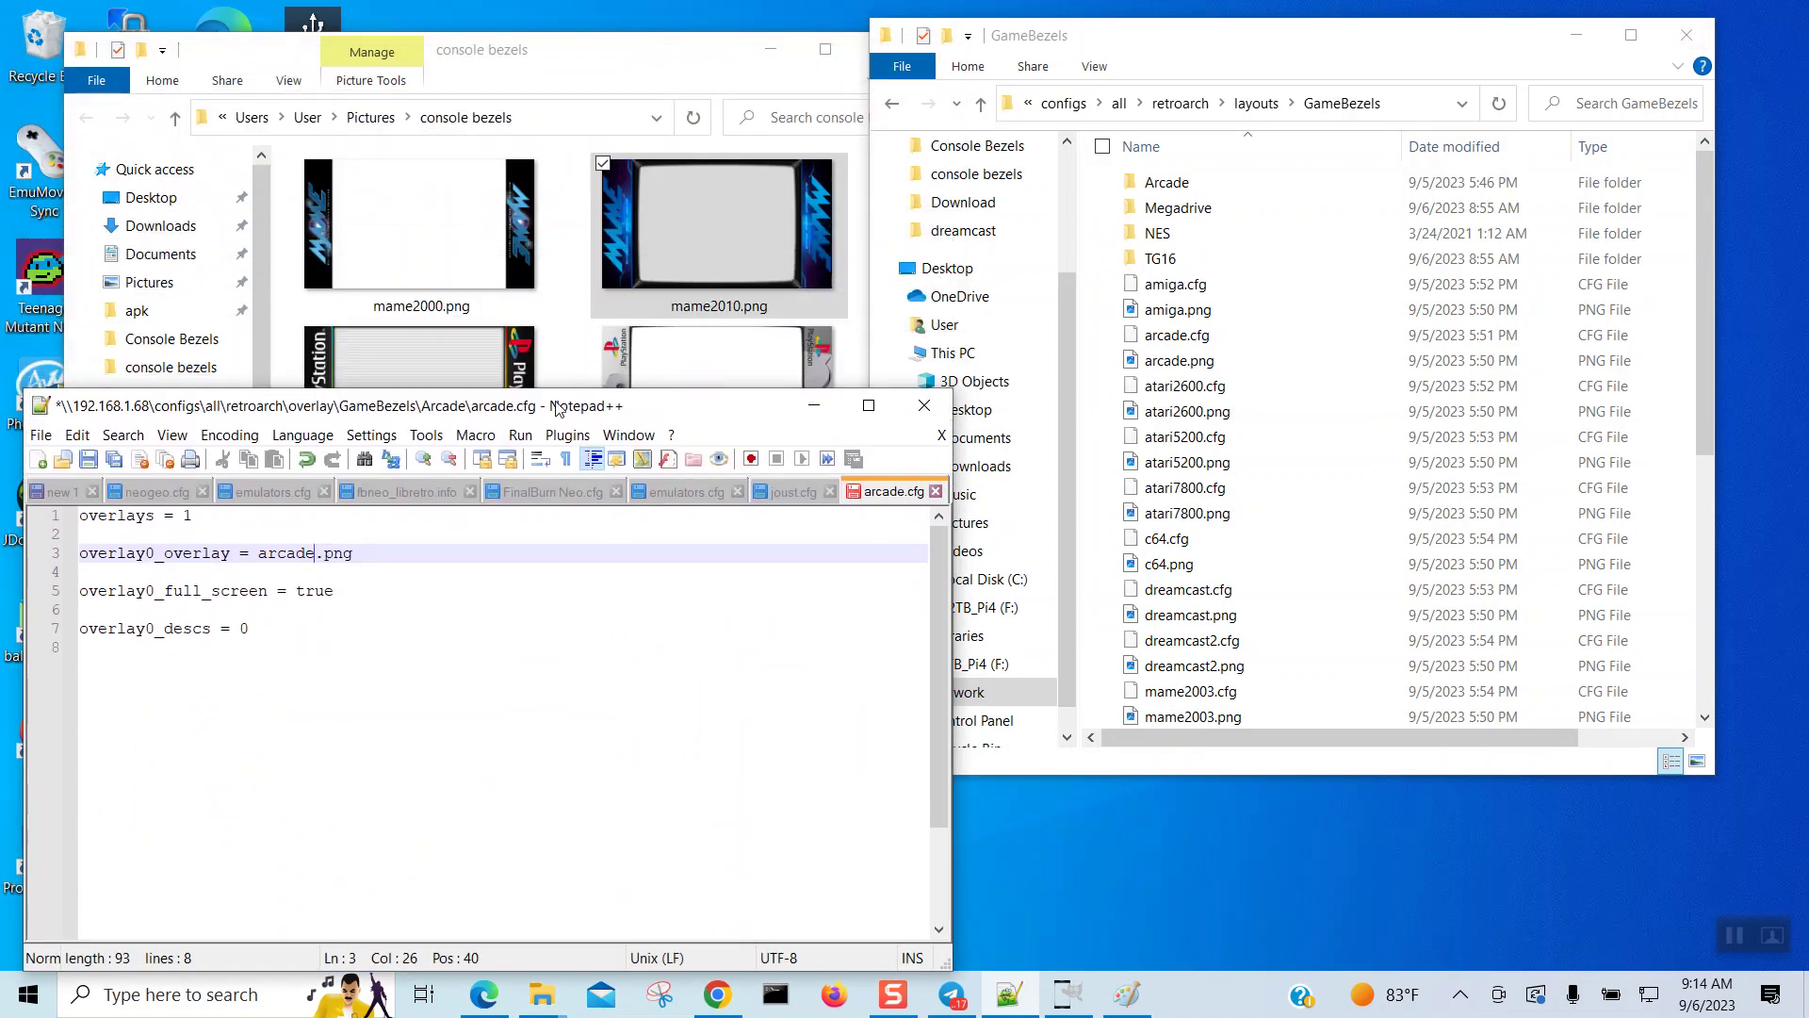
pyautogui.moveTo(527, 413); pyautogui.dragTo(1362, 166)
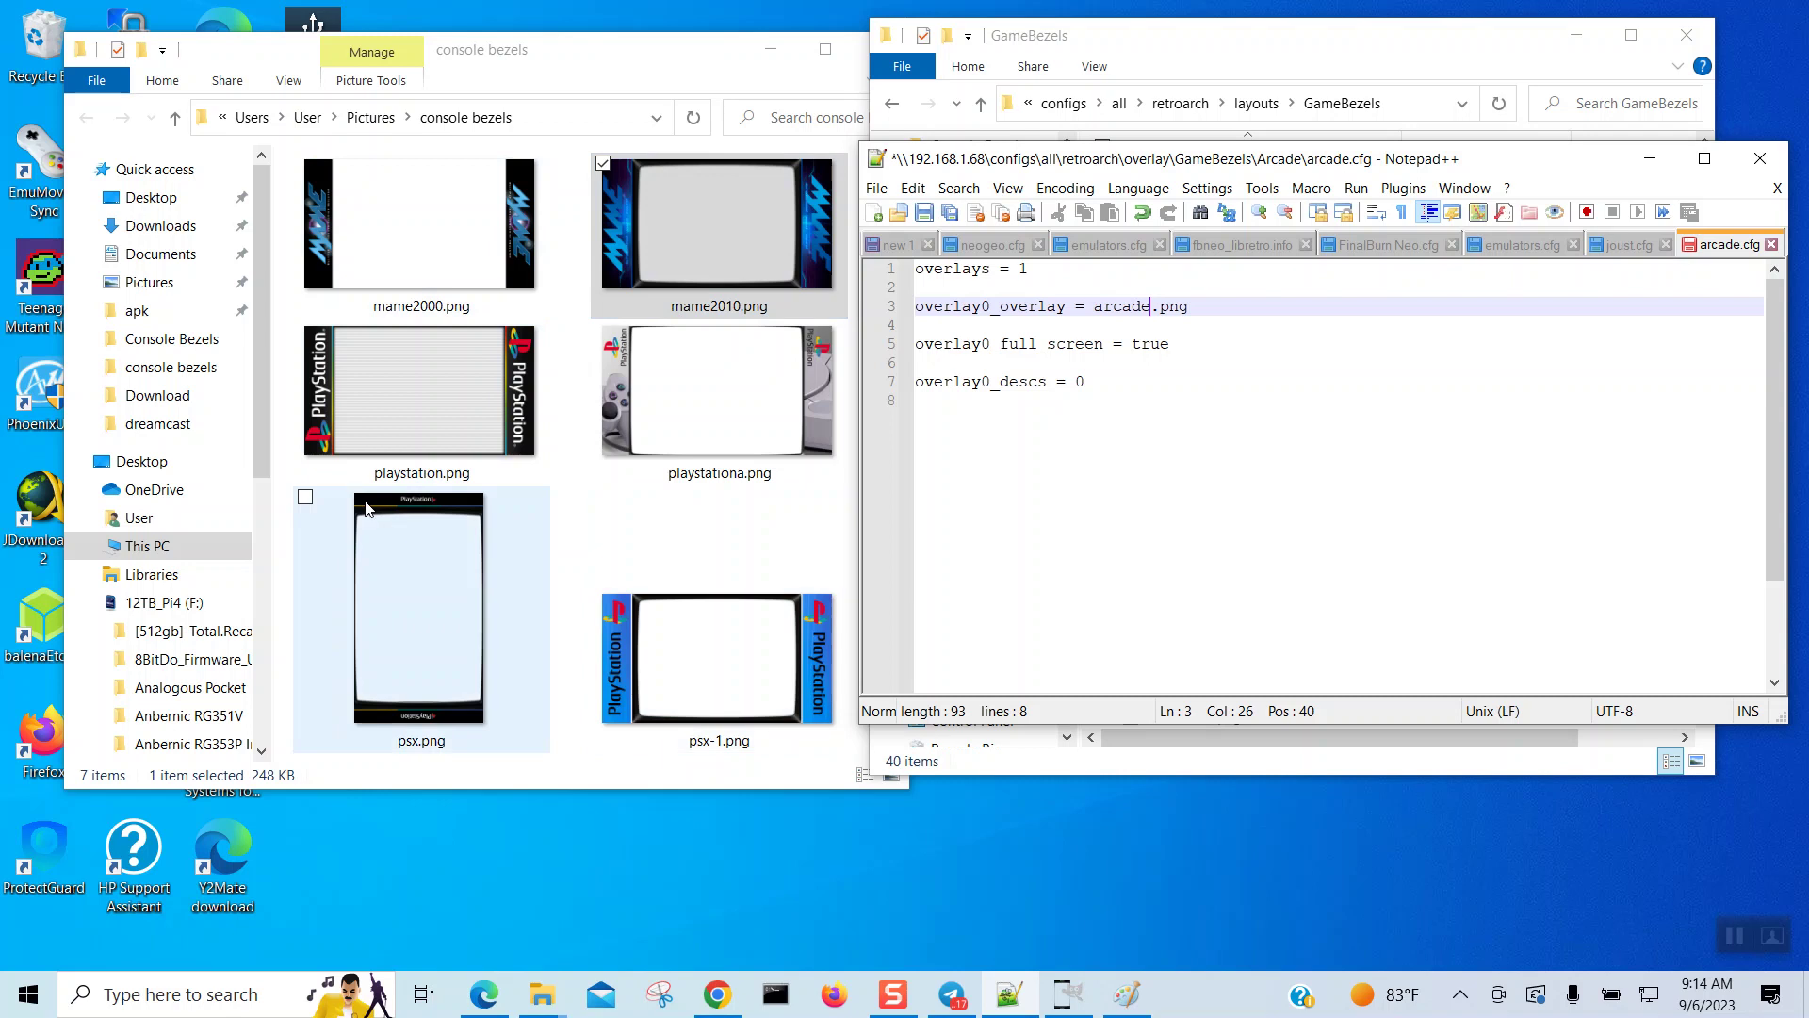
# Step: Rotate every bezel image in the console bezels folder except psx.png to the left
pyautogui.click(604, 498)
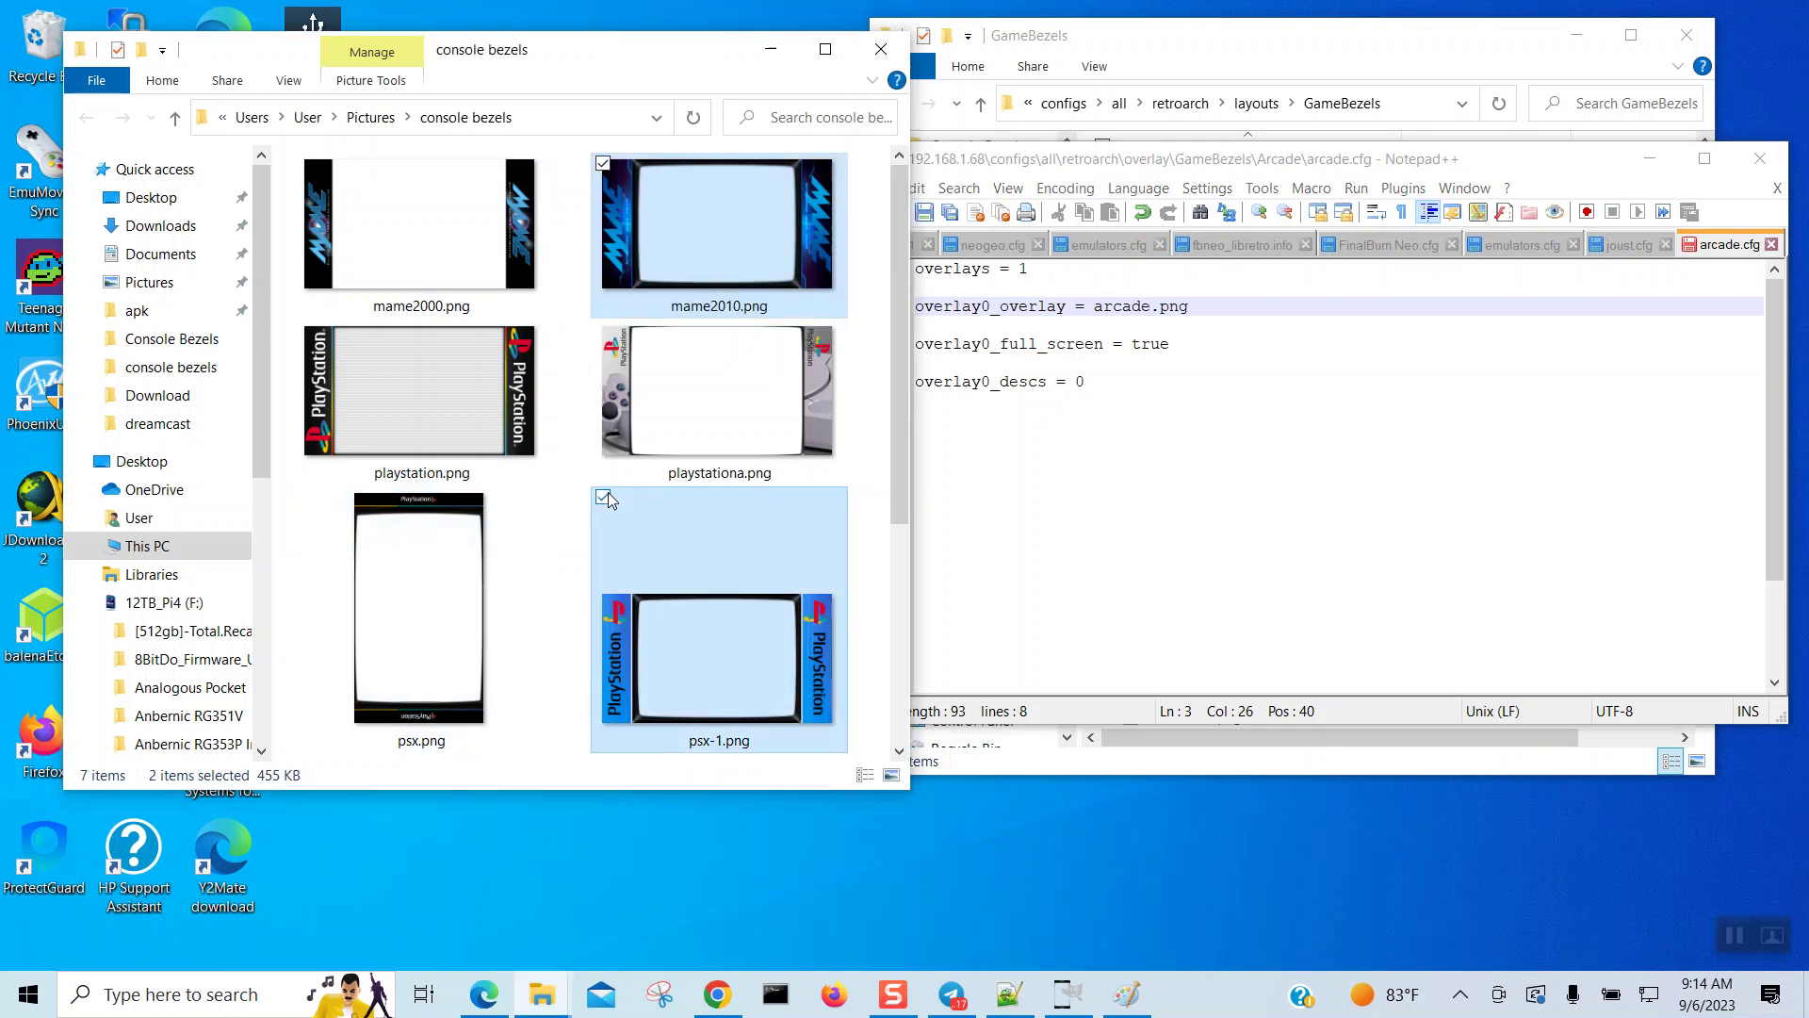
pyautogui.click(603, 330)
pyautogui.click(305, 330)
pyautogui.click(305, 164)
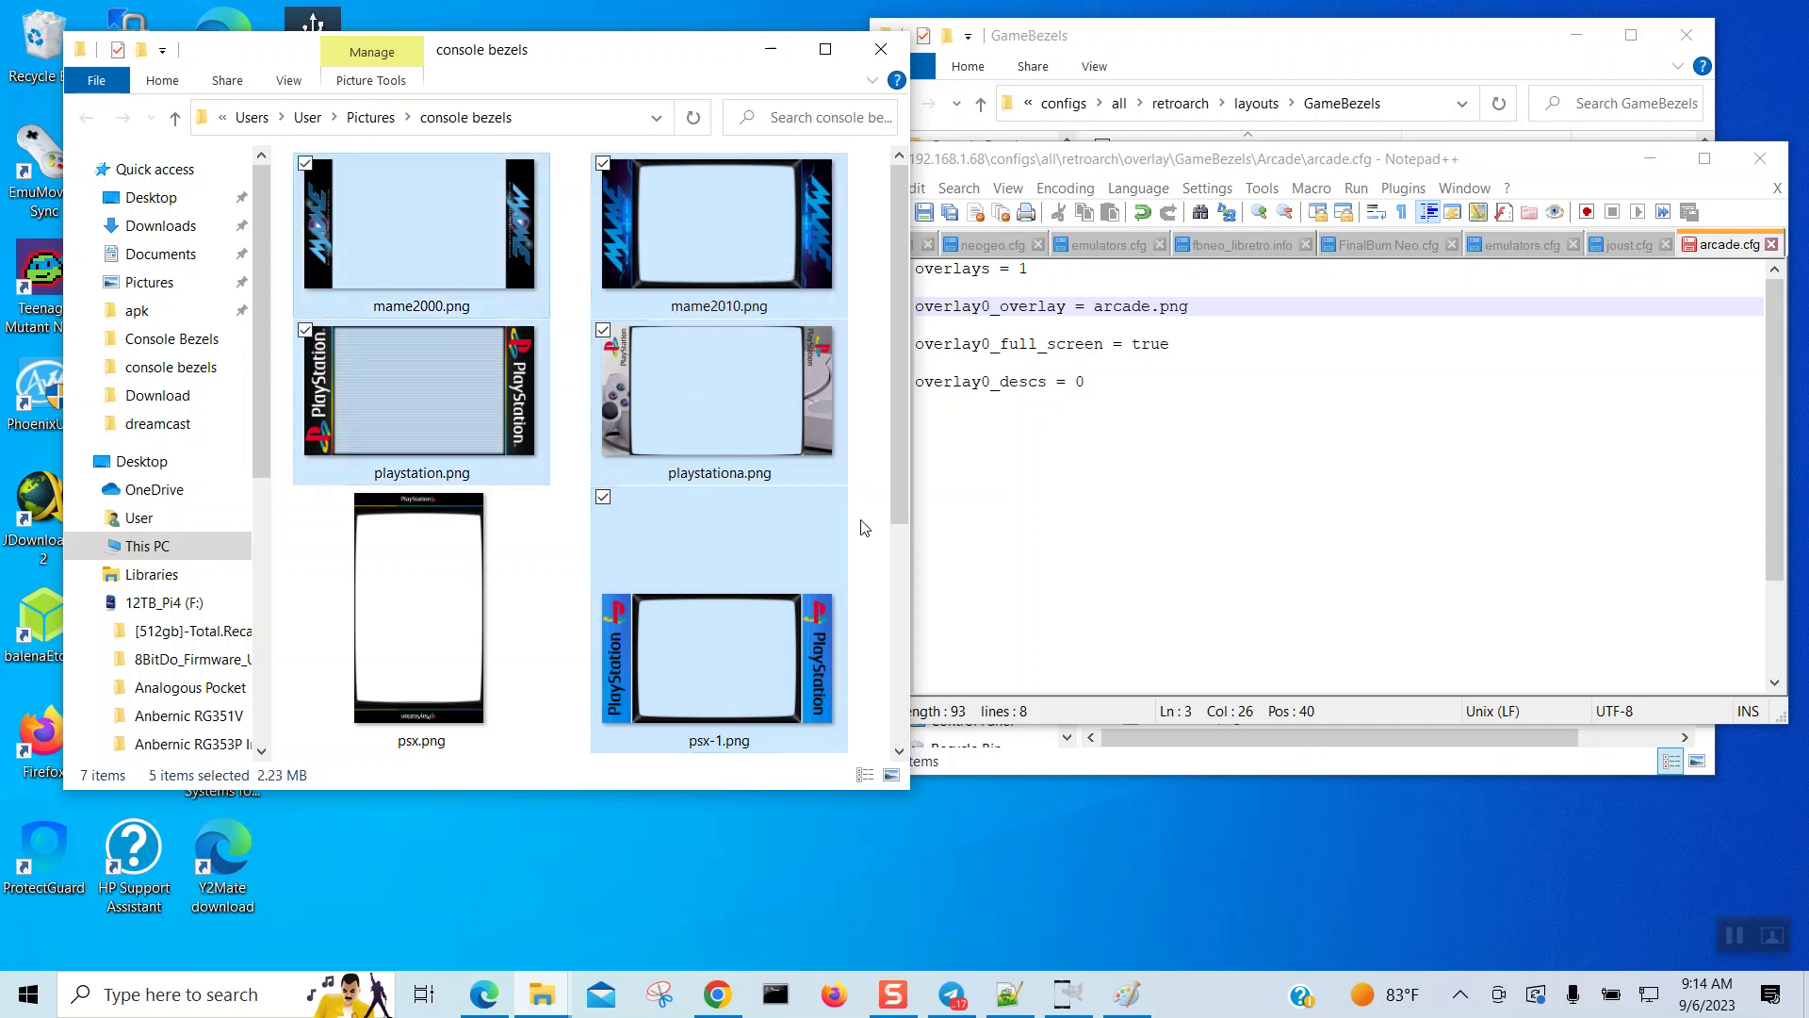
pyautogui.moveTo(896, 489); pyautogui.dragTo(900, 707)
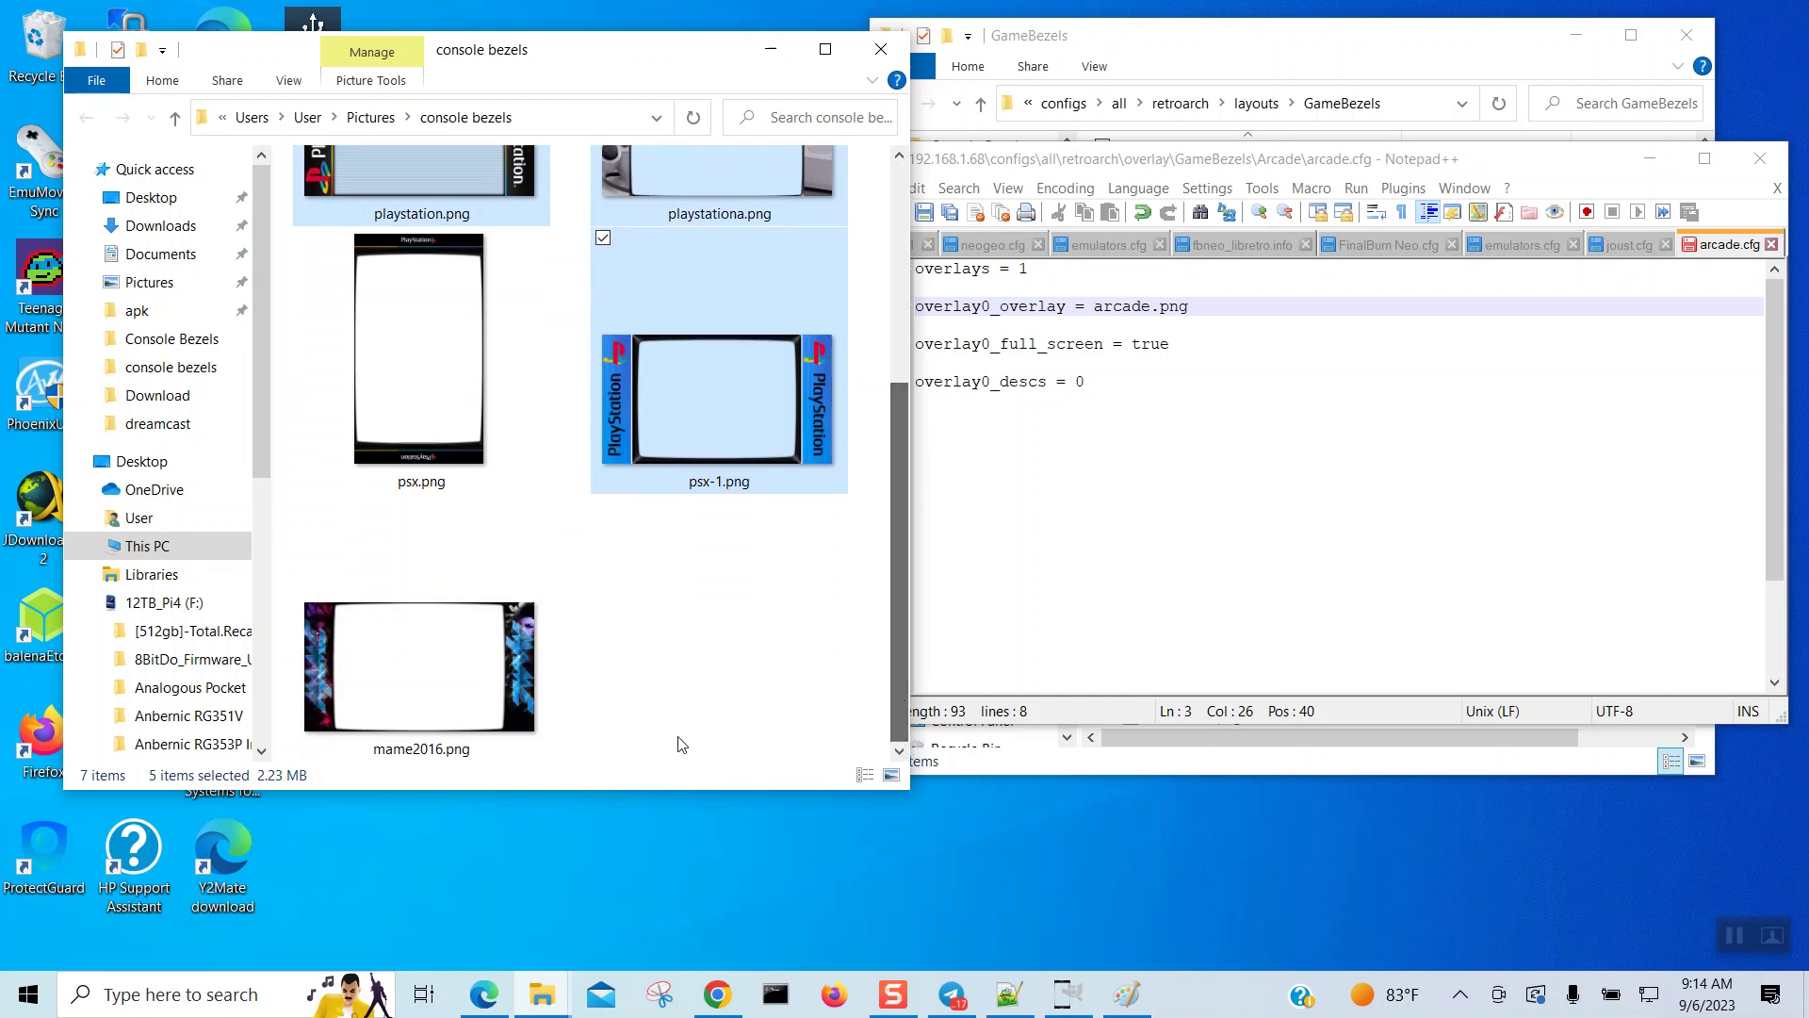
pyautogui.click(306, 506)
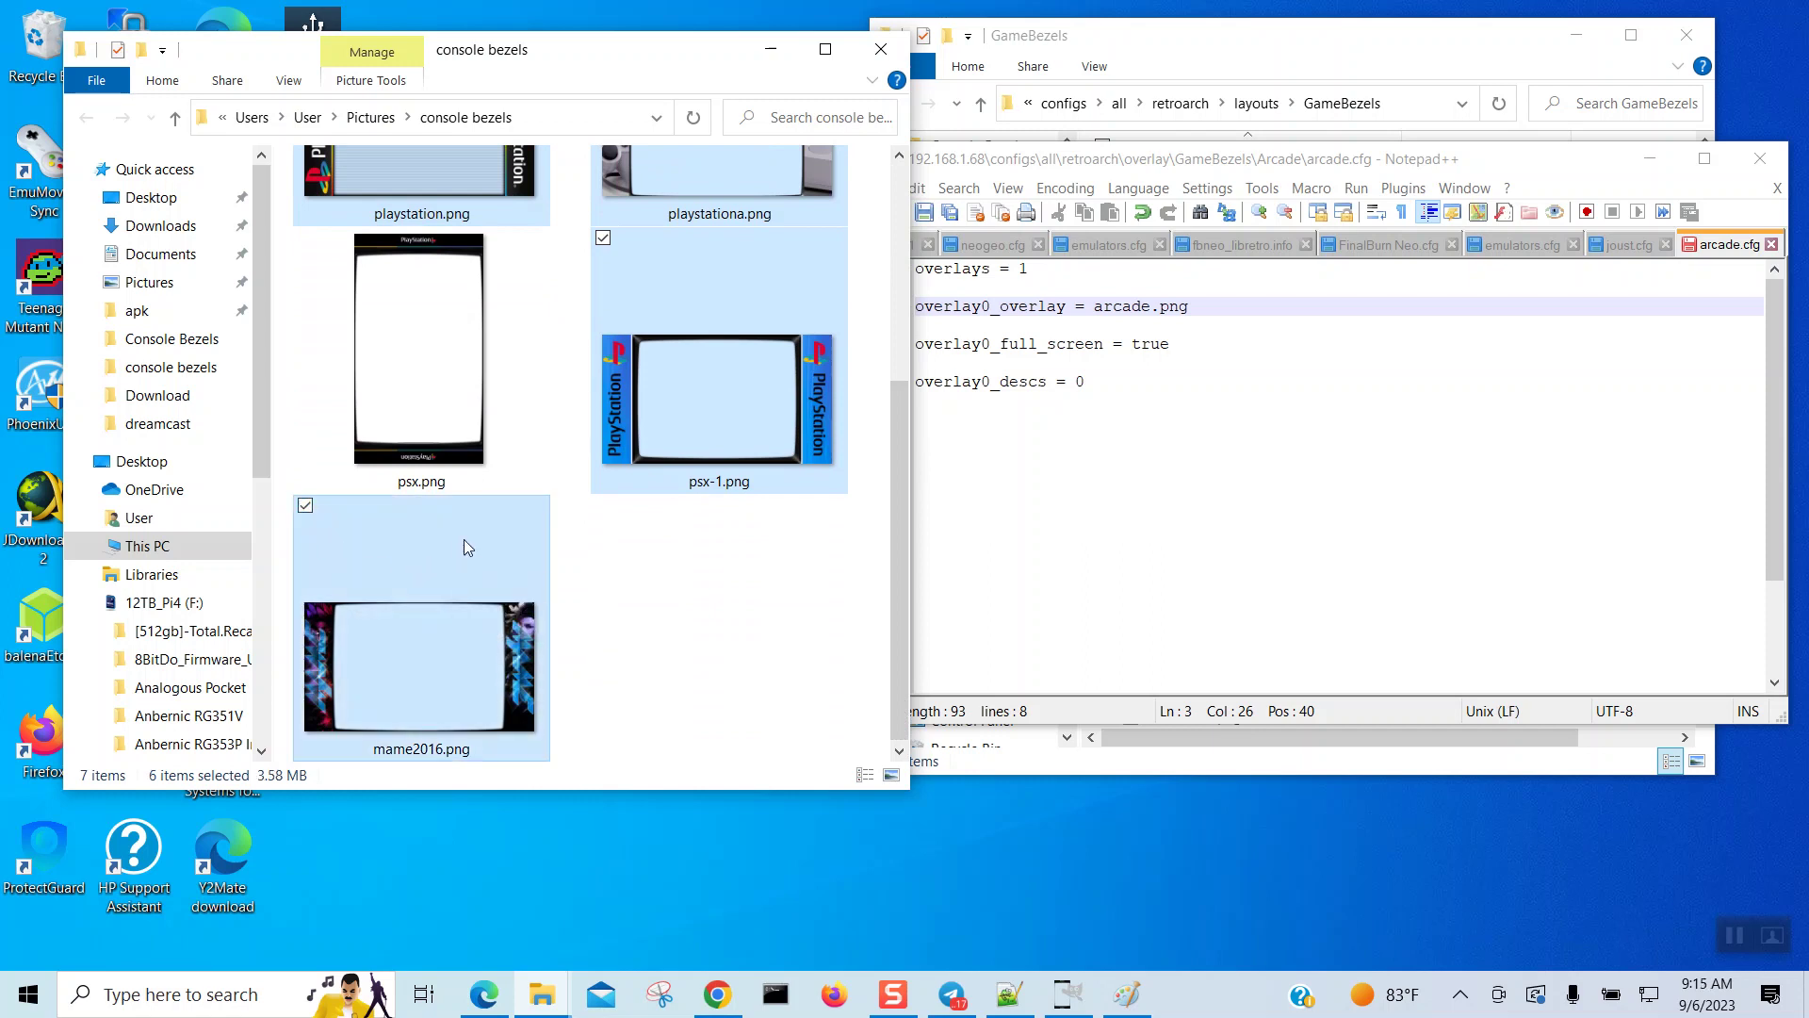
pyautogui.rightClick(463, 541)
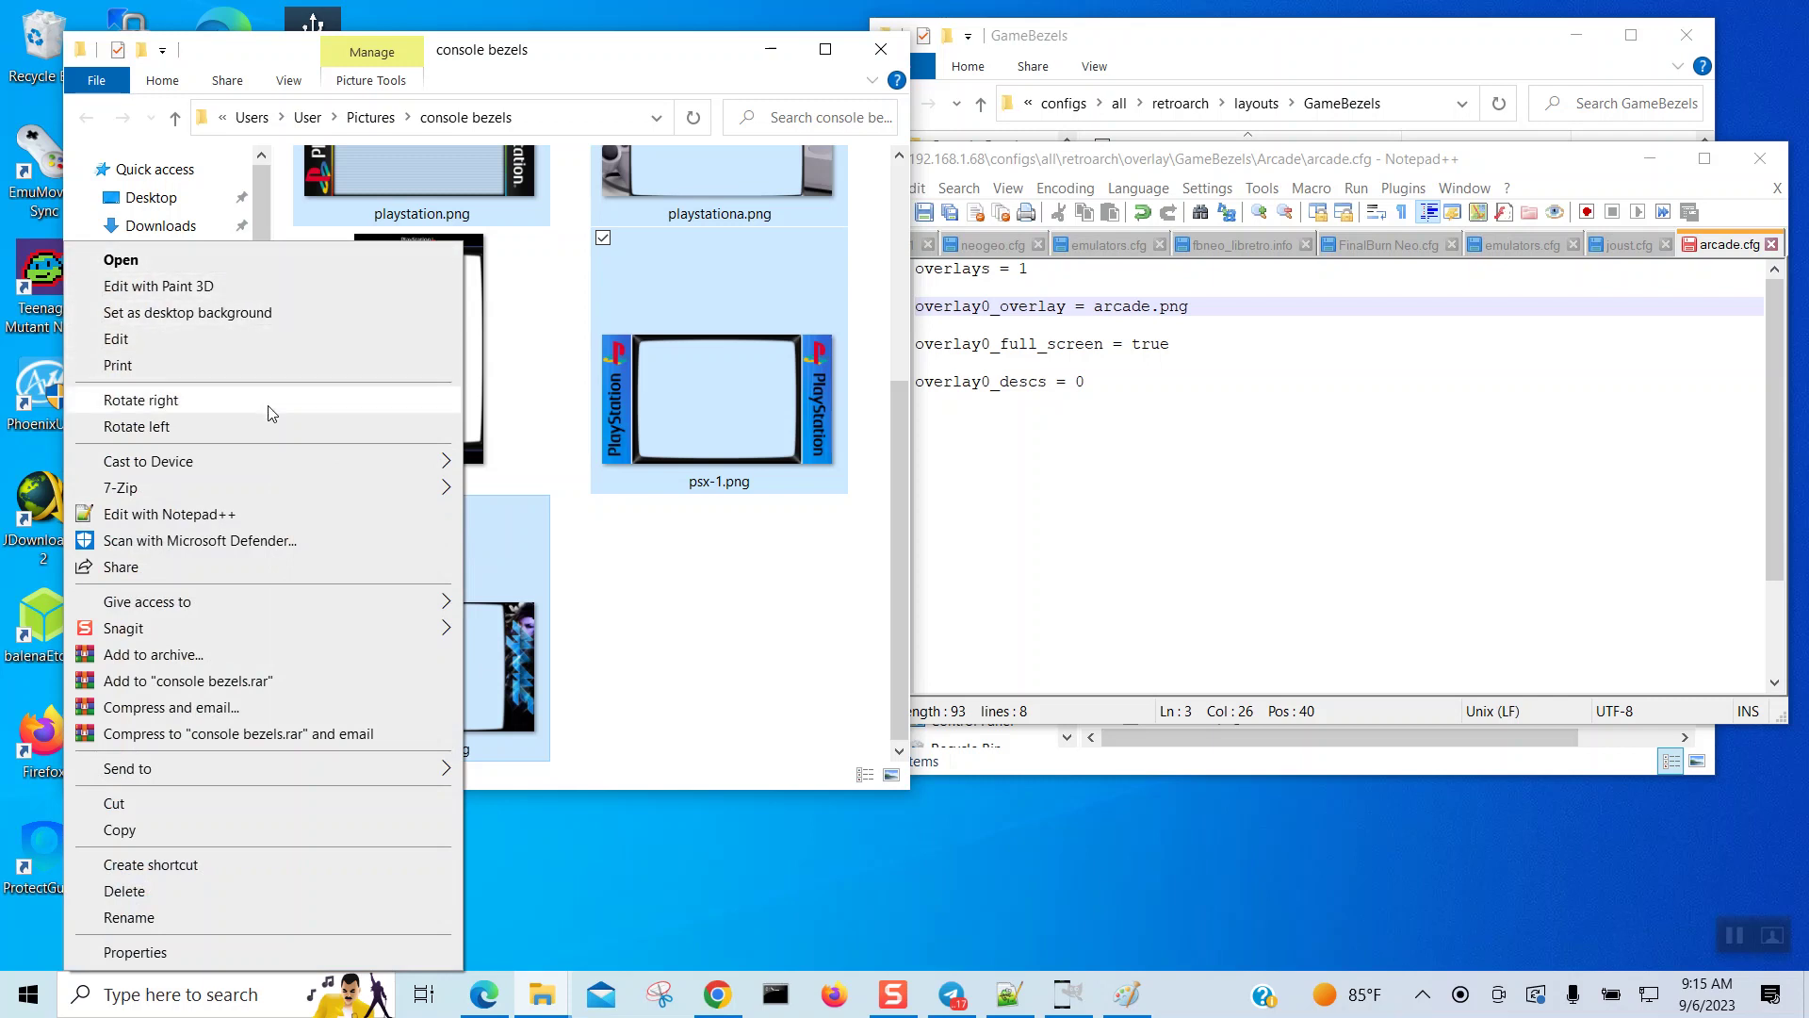
pyautogui.click(907, 673)
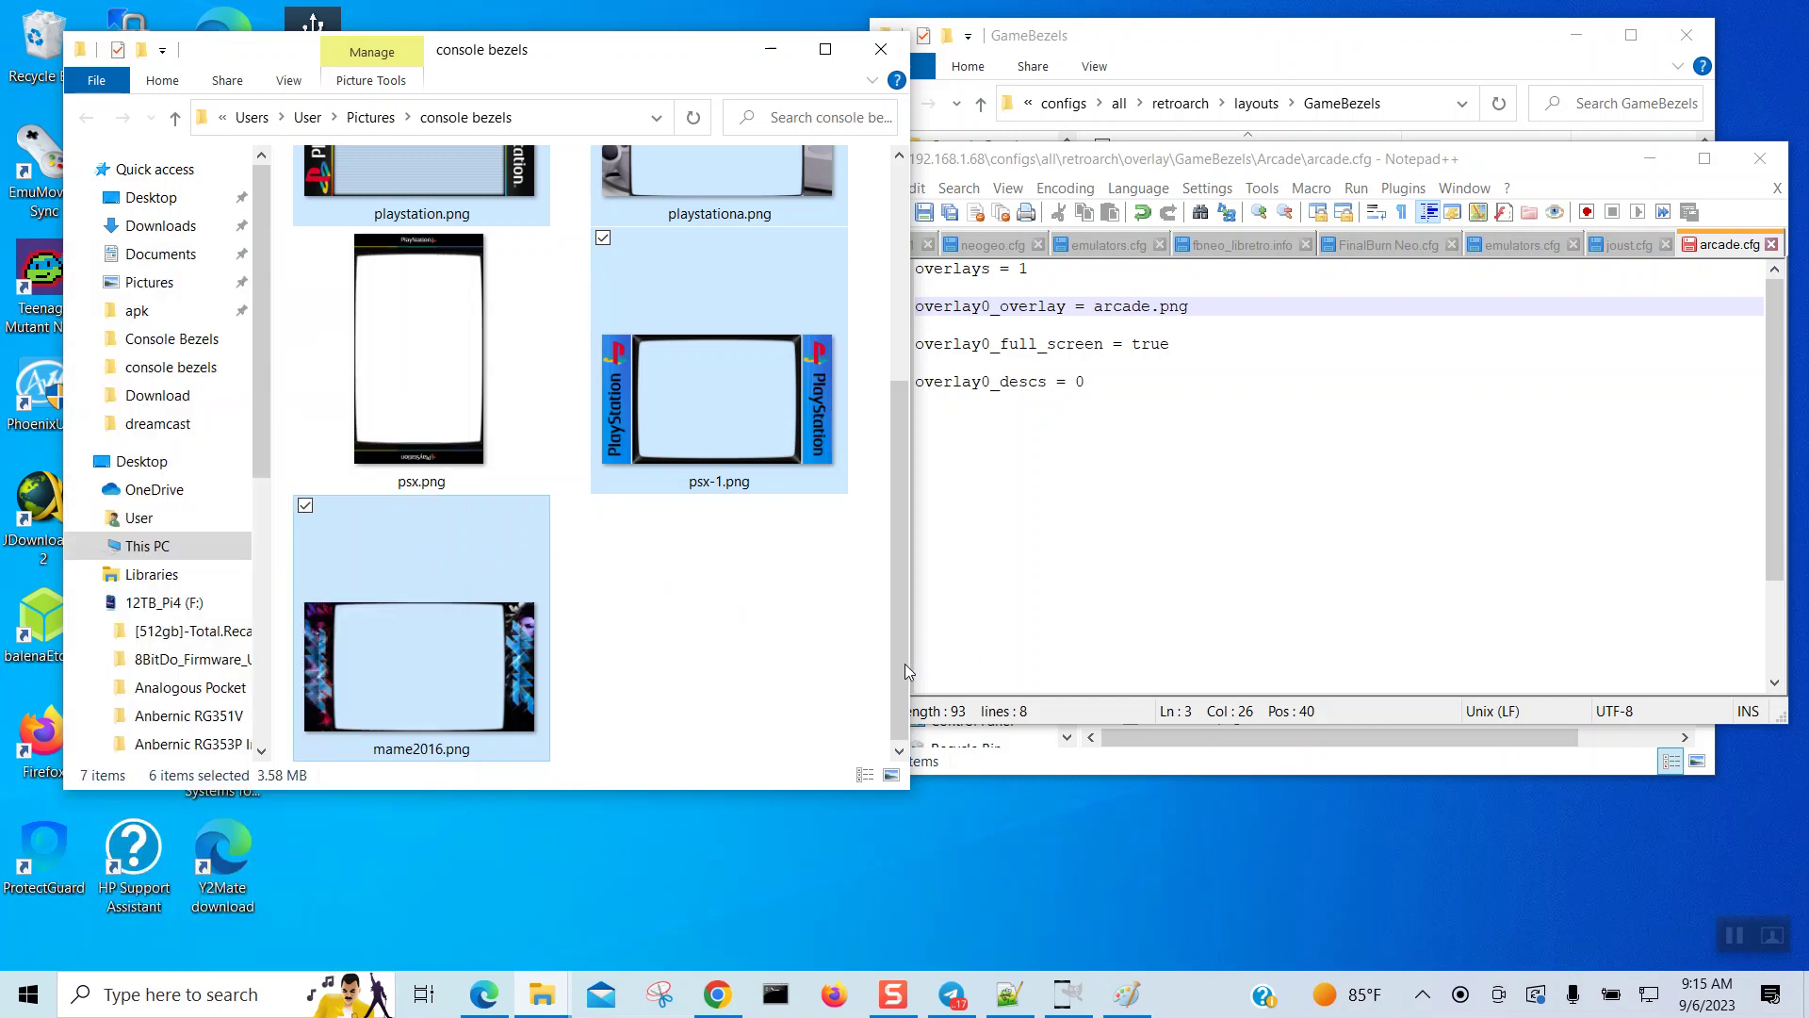
pyautogui.moveTo(905, 664)
pyautogui.mouseDown()
pyautogui.moveTo(909, 467)
pyautogui.moveTo(931, 411)
pyautogui.moveTo(892, 660)
pyautogui.mouseUp()
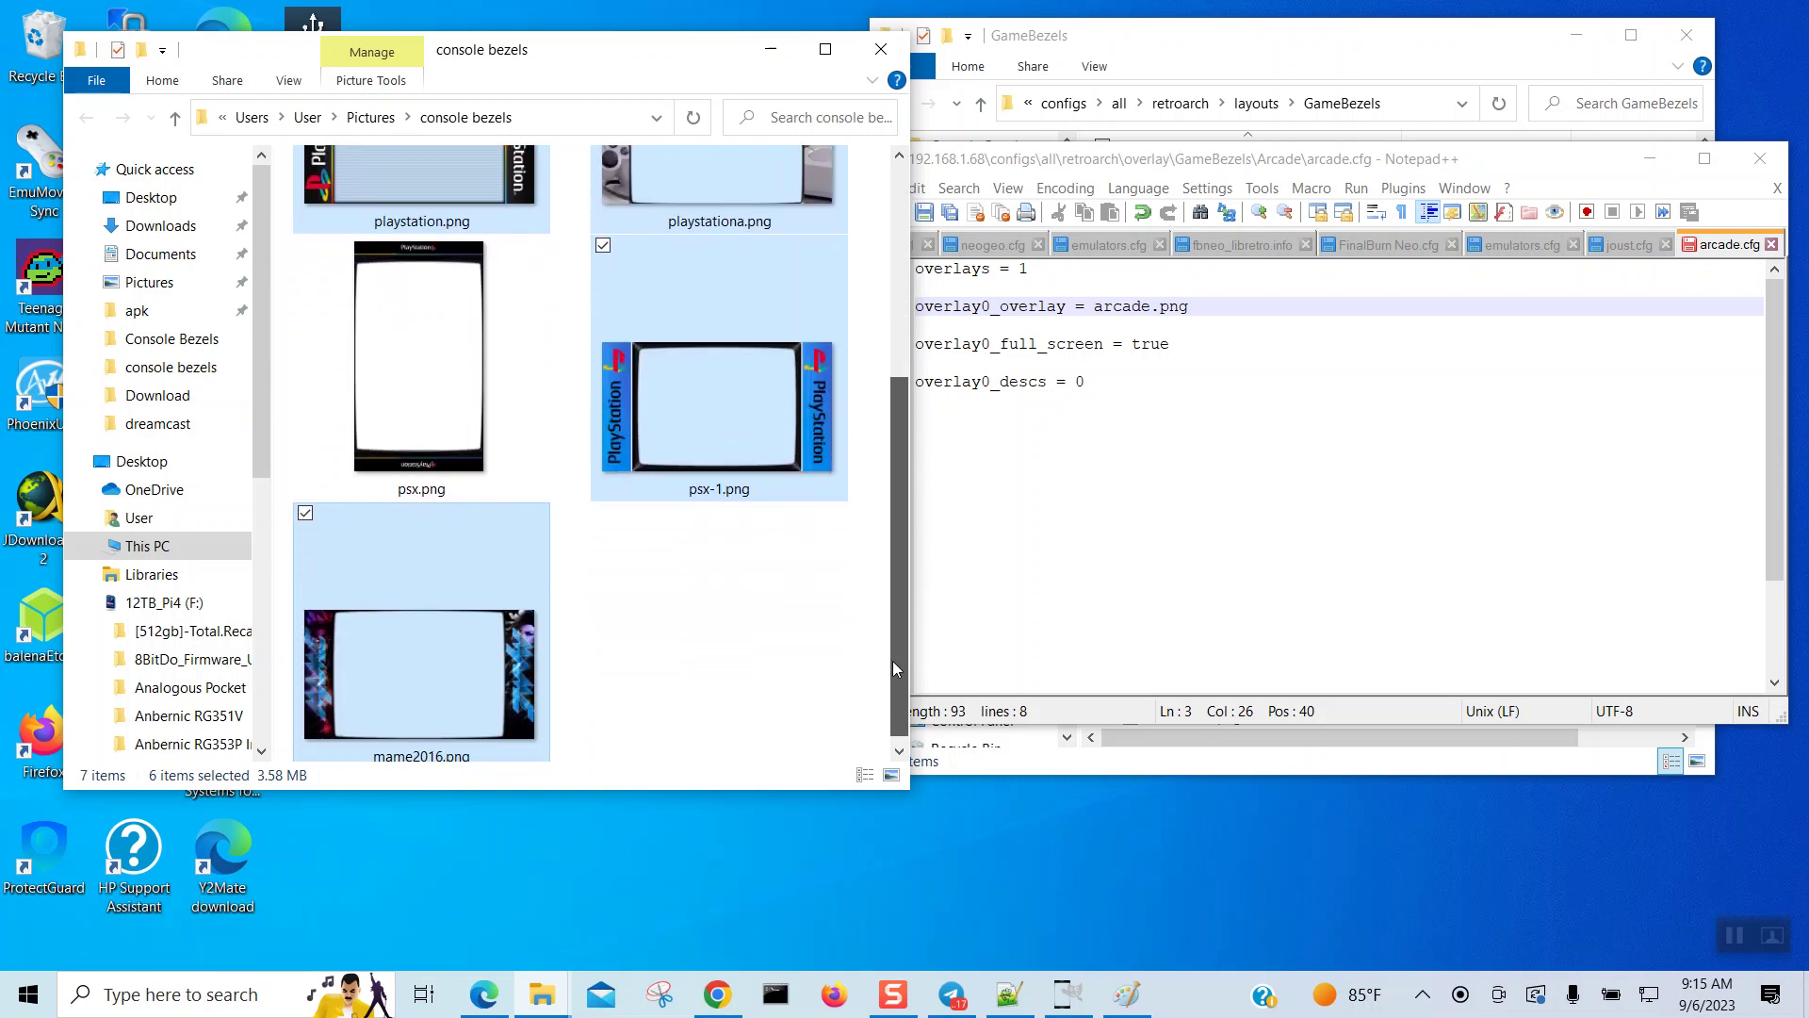
pyautogui.rightClick(488, 548)
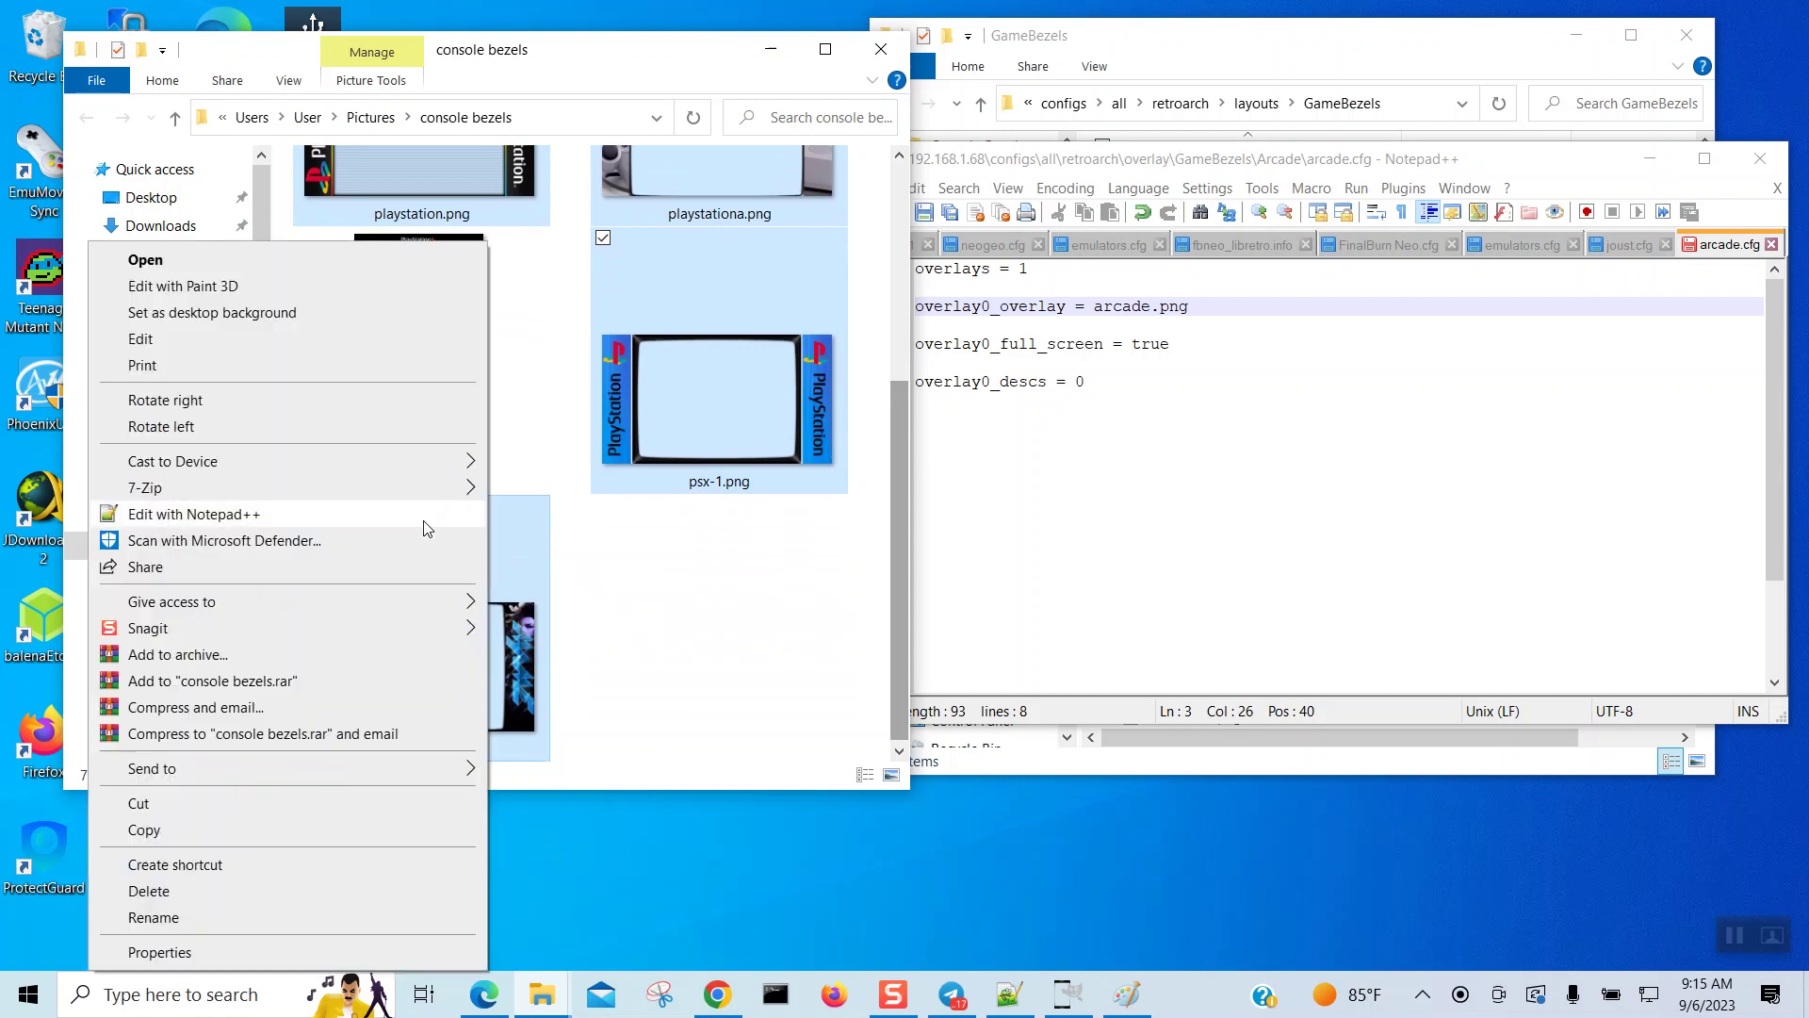
pyautogui.click(253, 426)
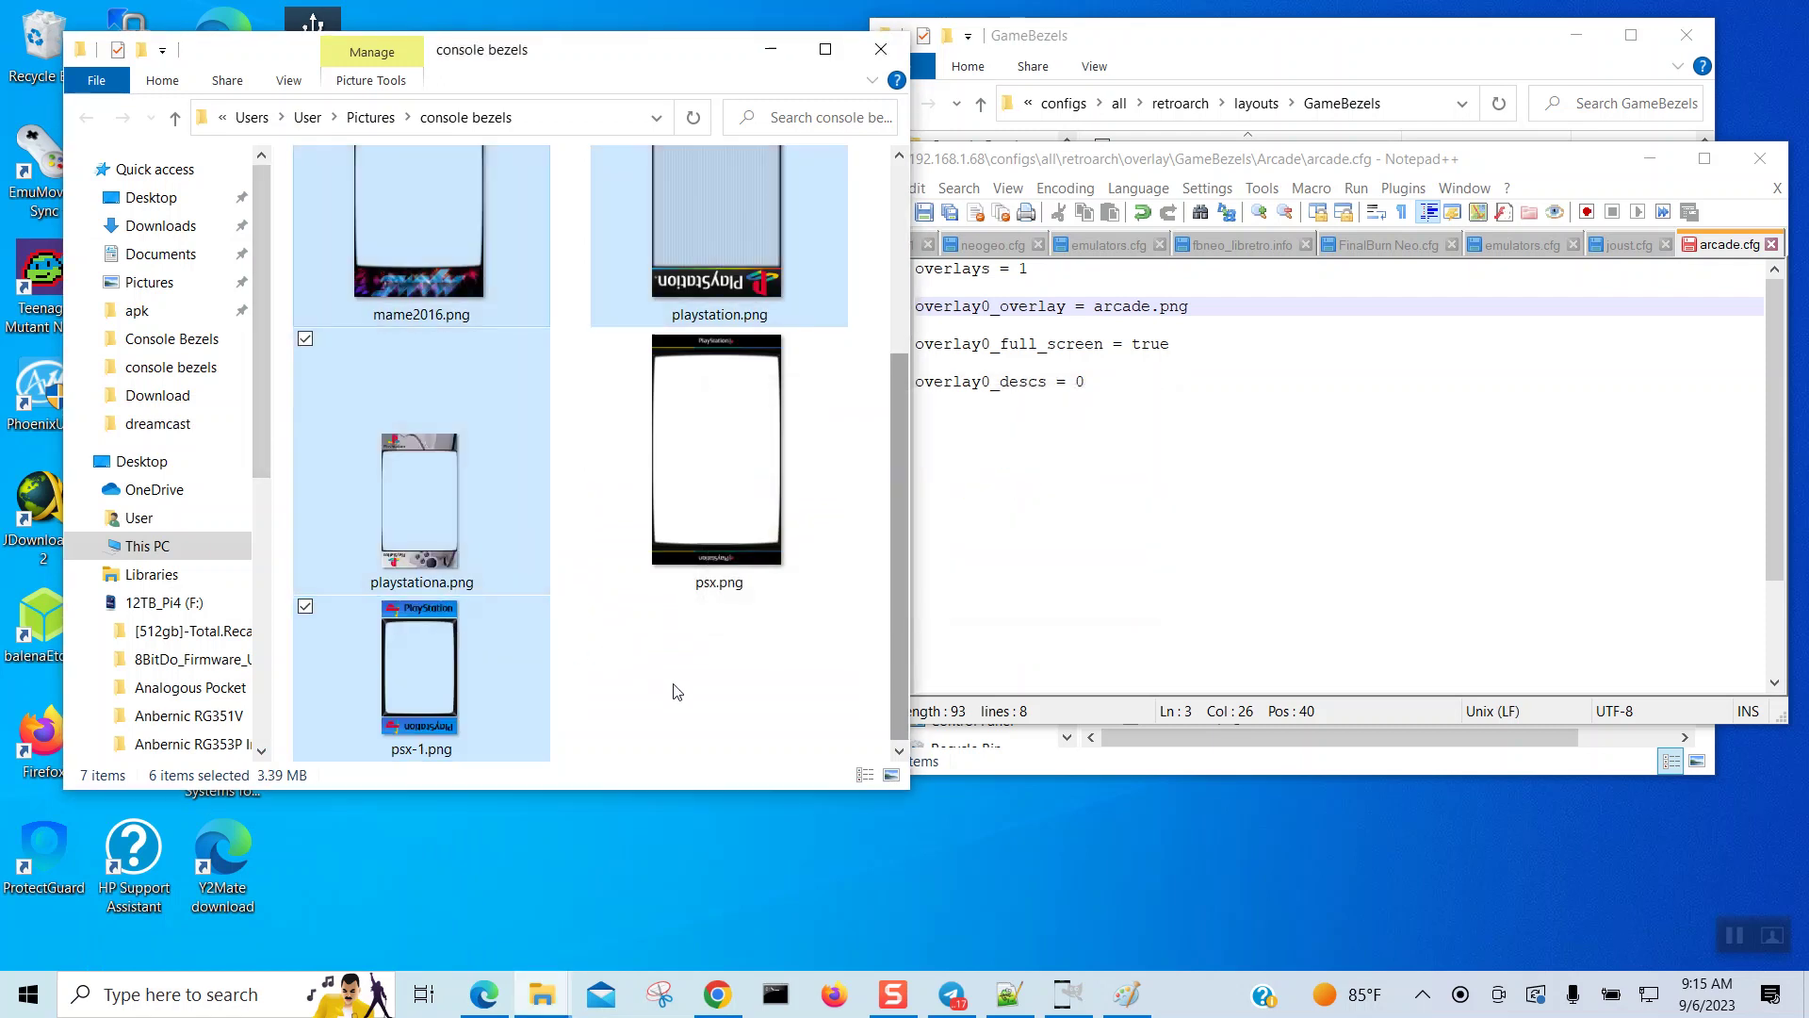
pyautogui.rightClick(677, 689)
pyautogui.moveTo(500, 366)
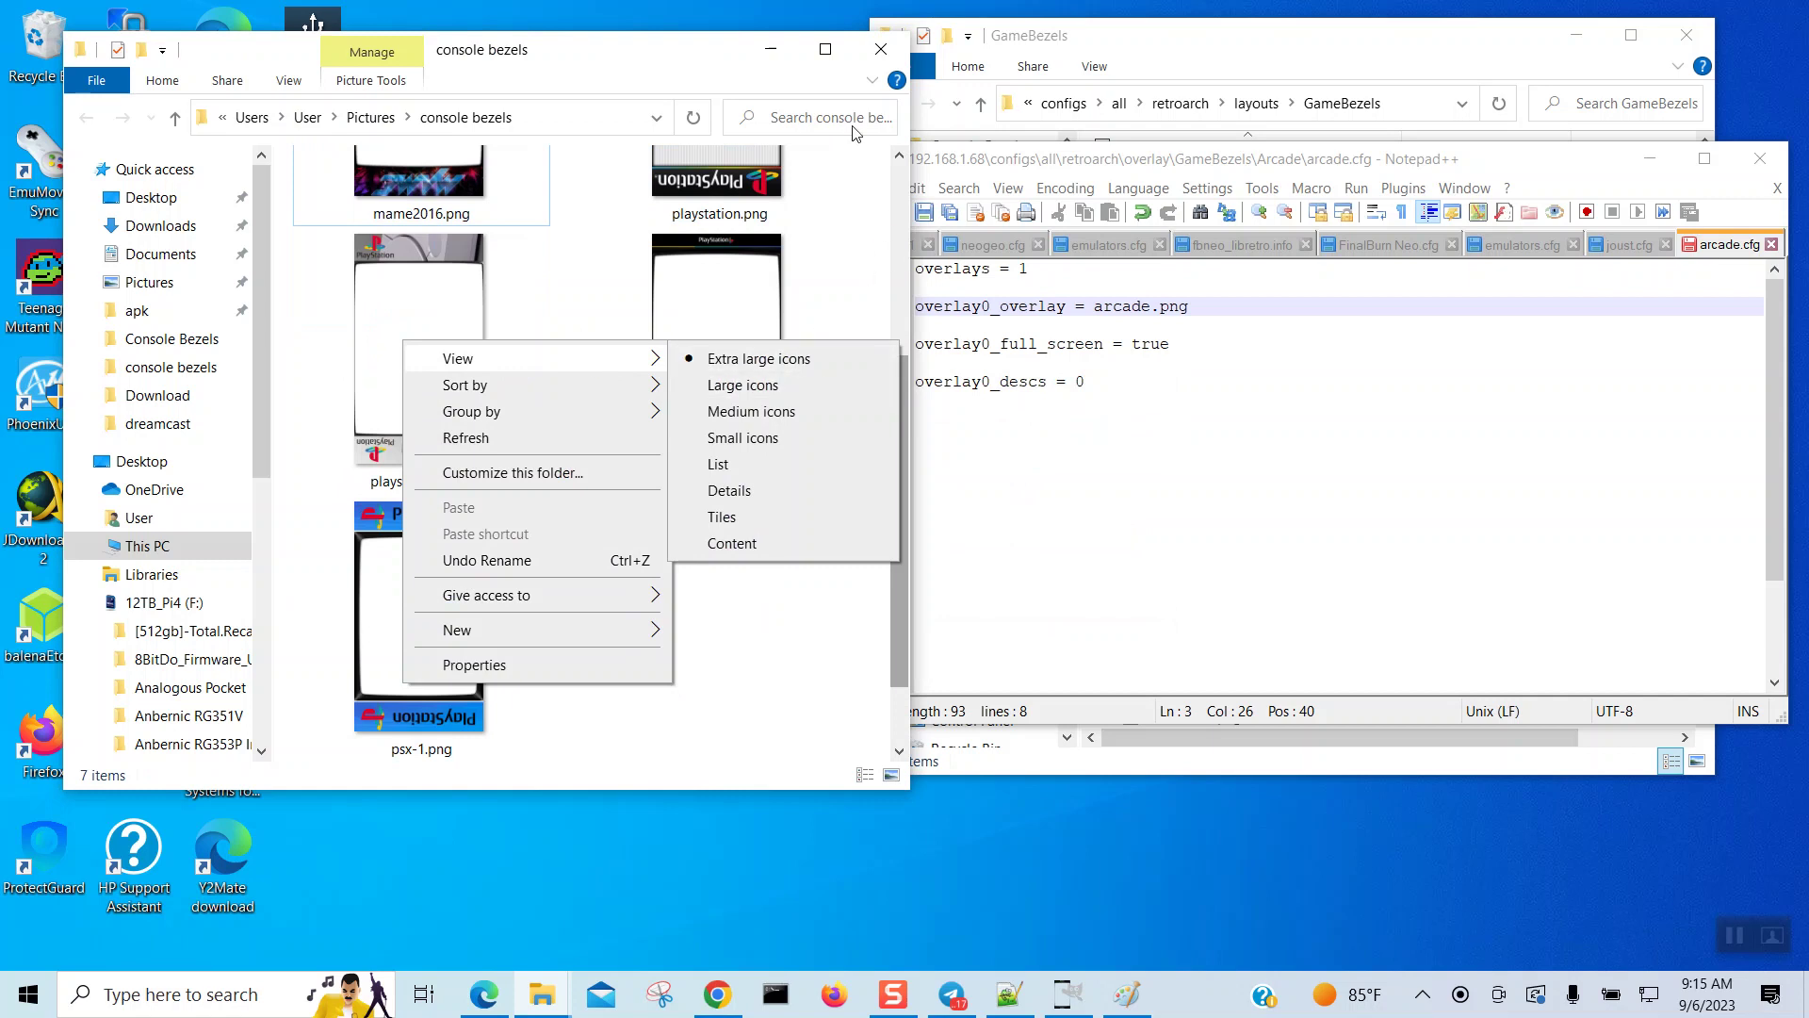
pyautogui.click(903, 607)
pyautogui.click(919, 603)
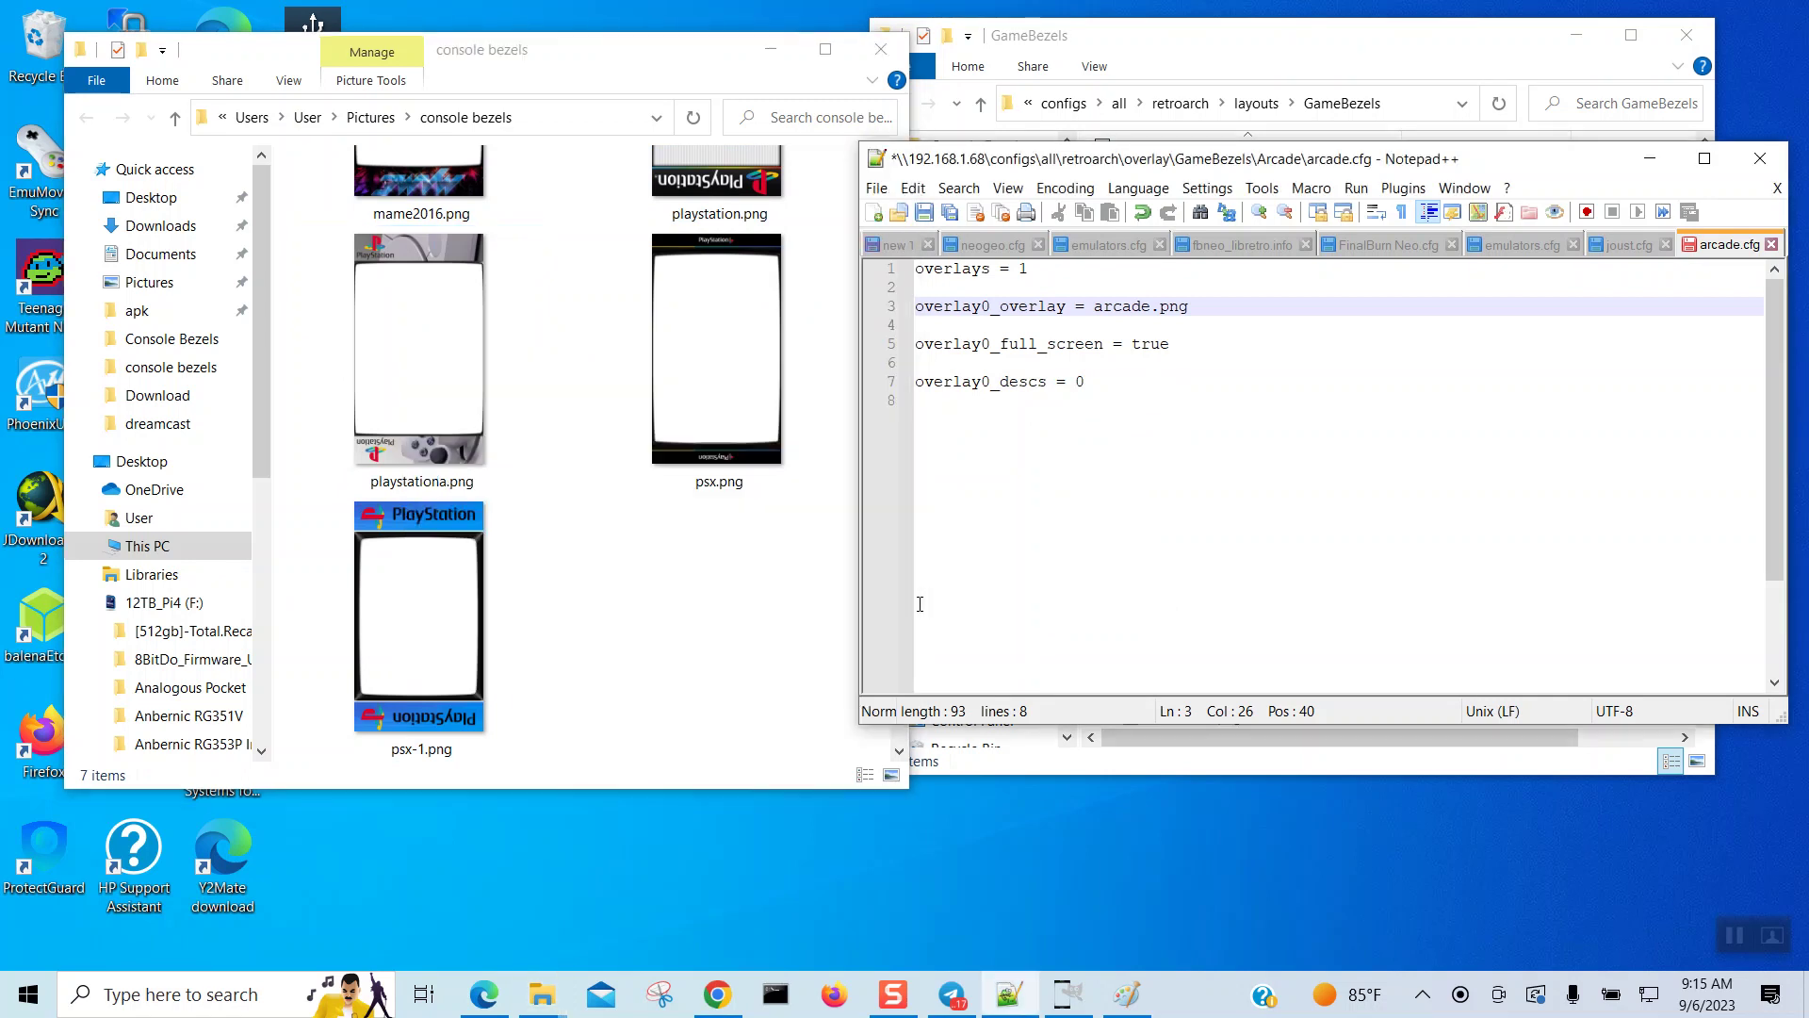
# Step: Widen the console bezels folder window and bring it in front of the arcade.cfg editor
pyautogui.click(655, 551)
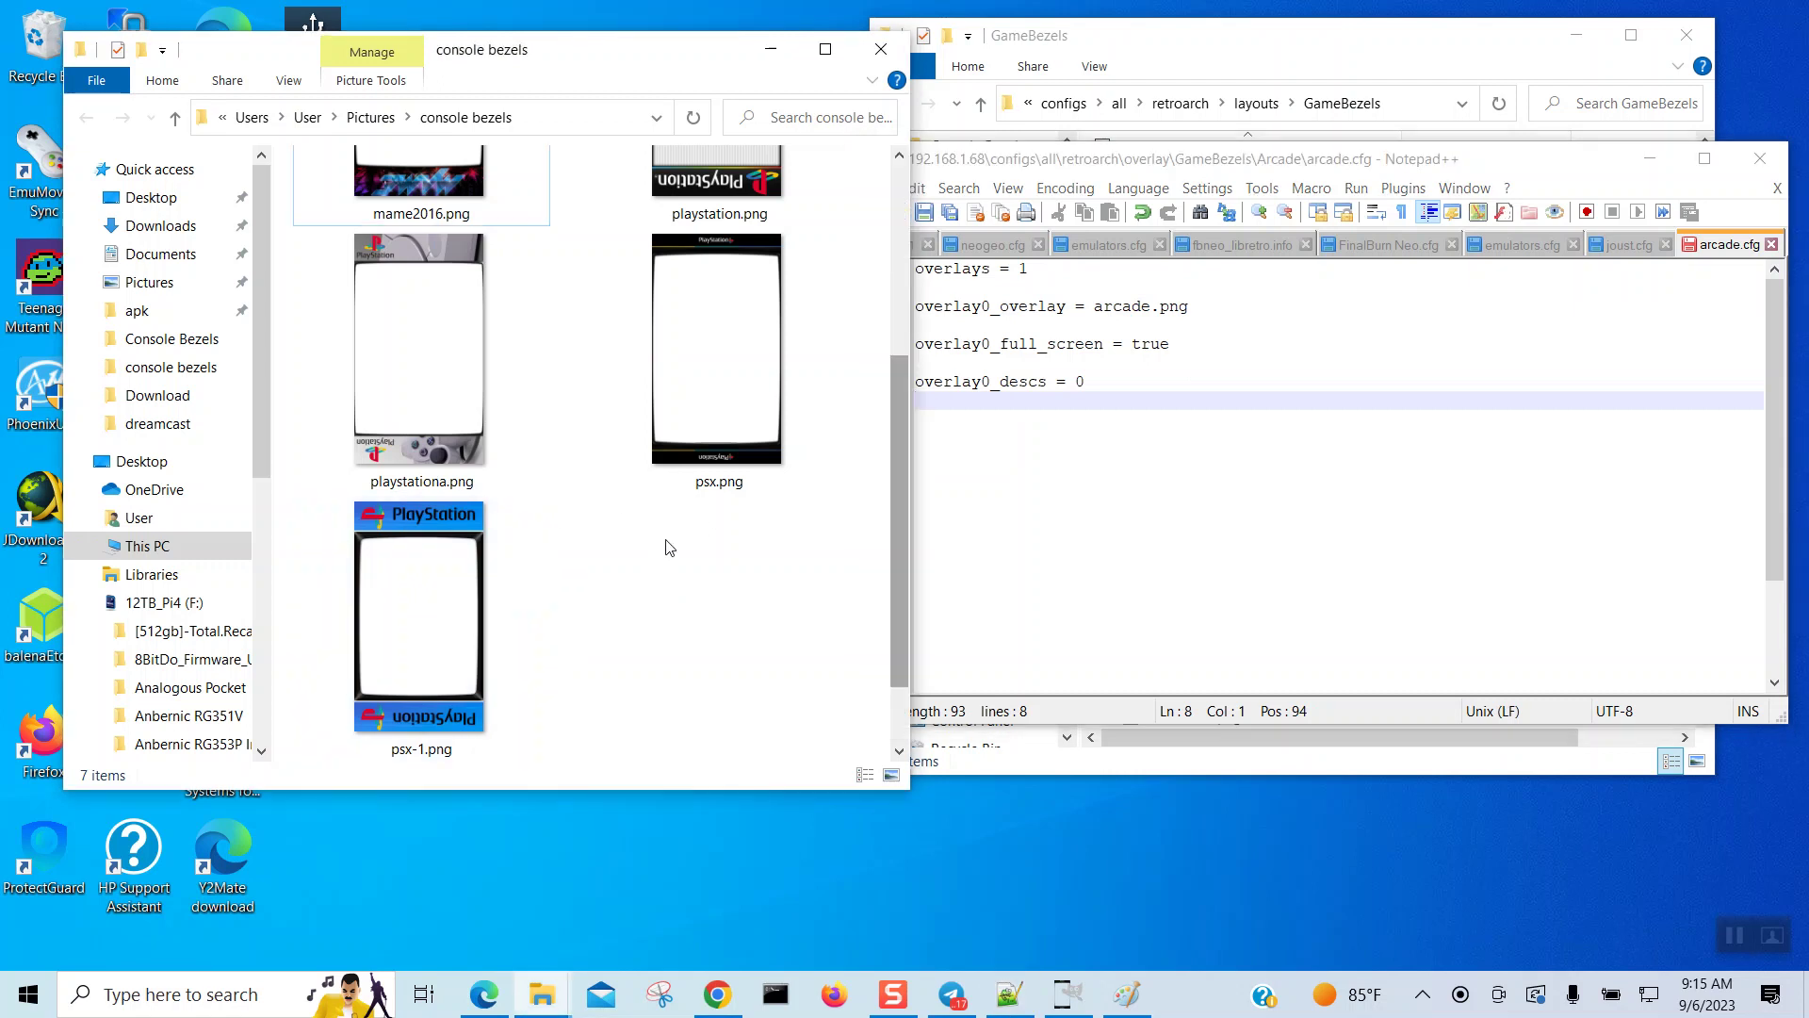
pyautogui.moveTo(913, 459); pyautogui.dragTo(1055, 456)
pyautogui.click(1568, 425)
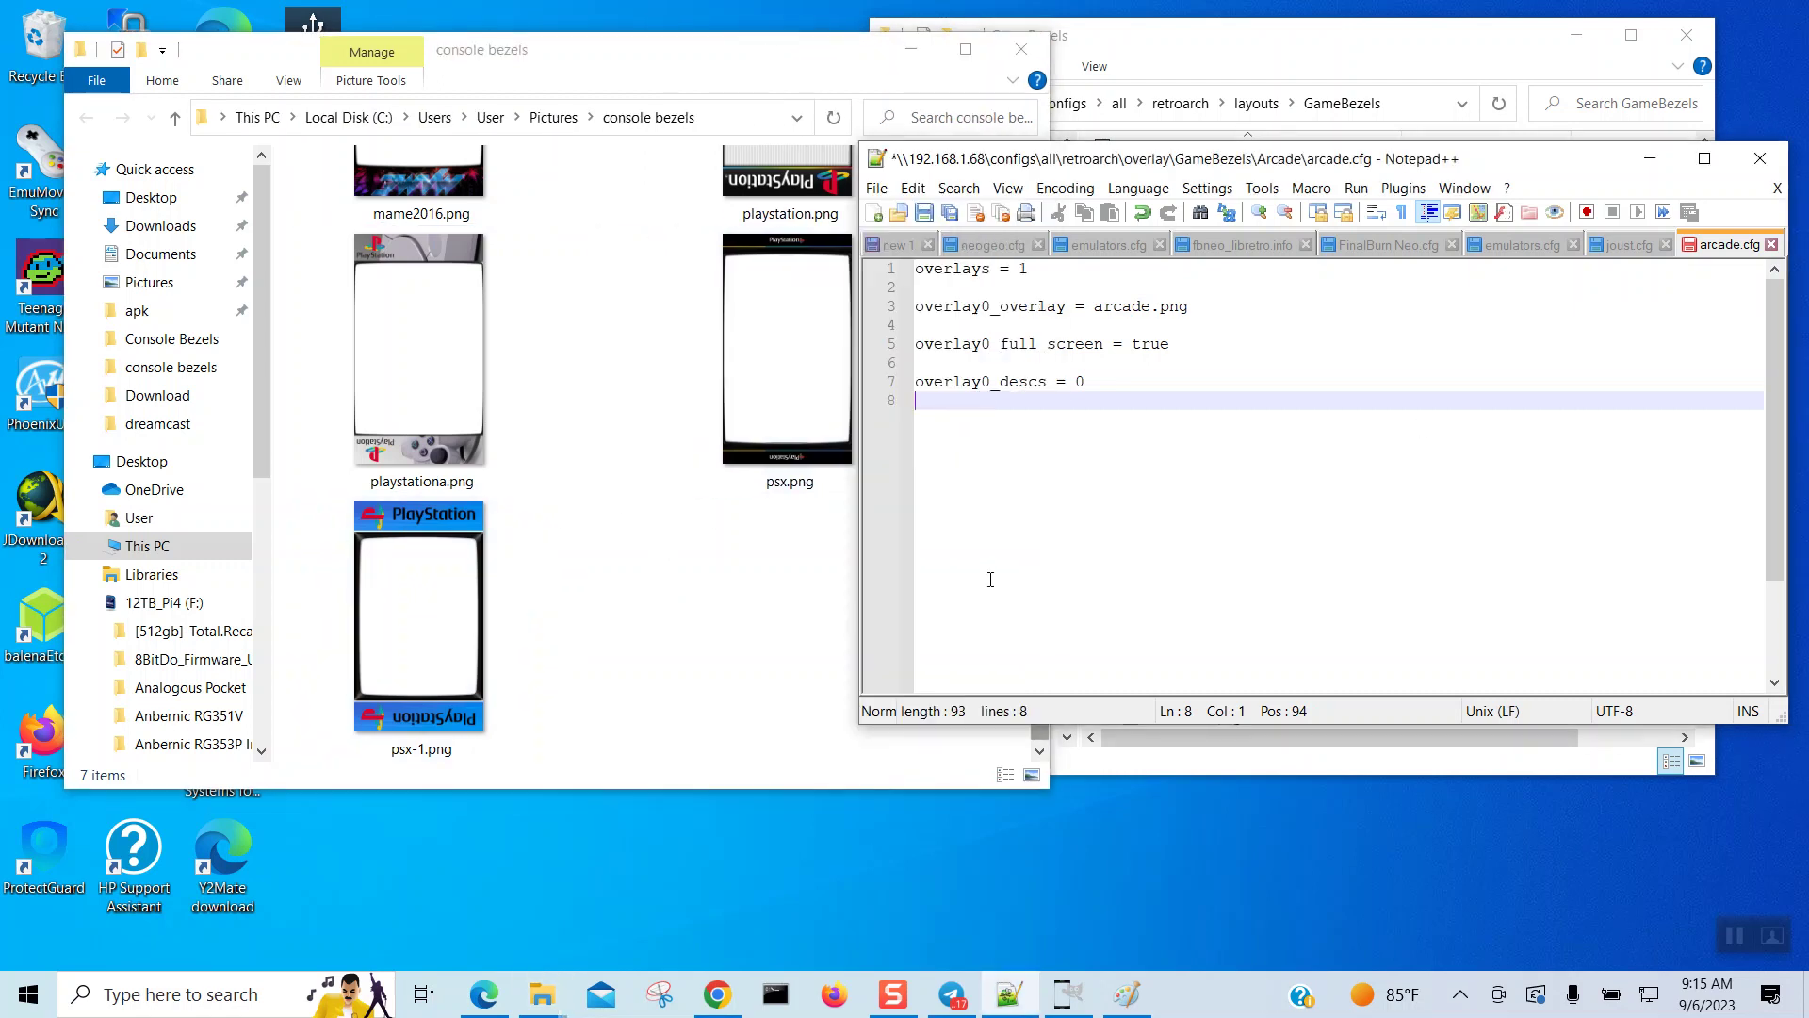
pyautogui.click(627, 534)
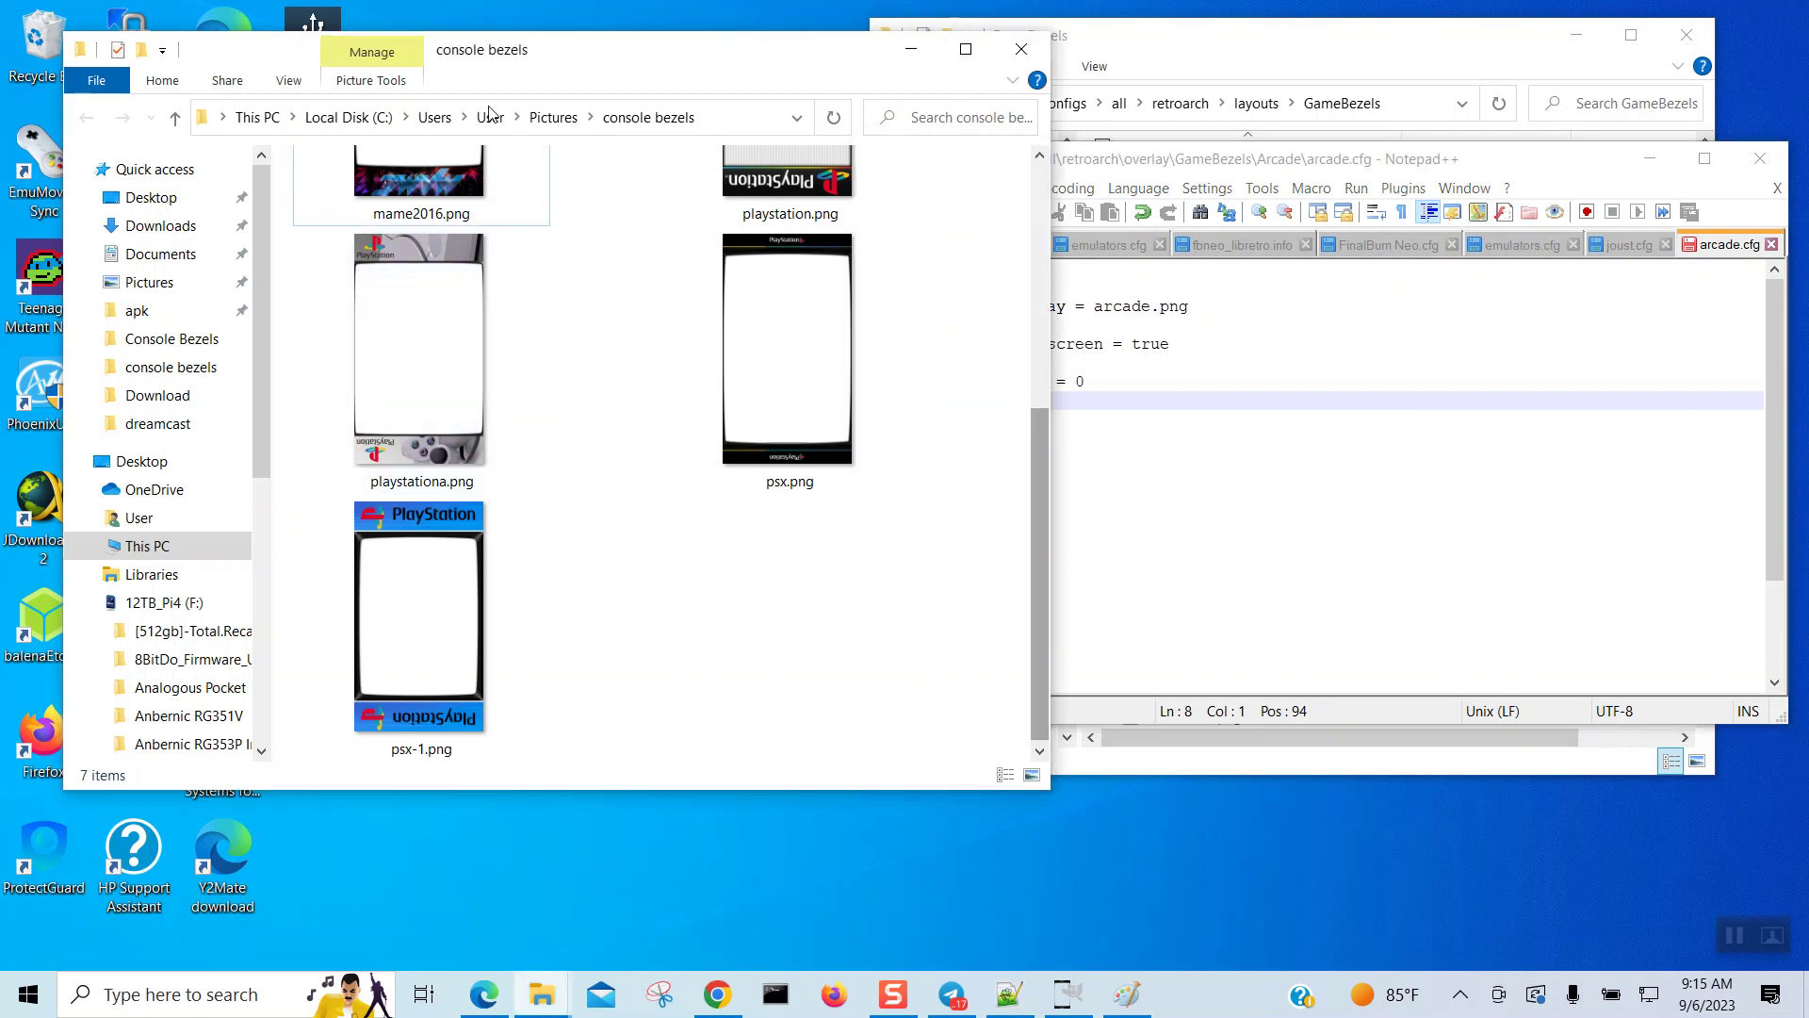
# Step: Examine the rotated MAME and PlayStation bezels in the console bezels folder, checking their orientation, dimensions and file names
pyautogui.moveTo(430, 262)
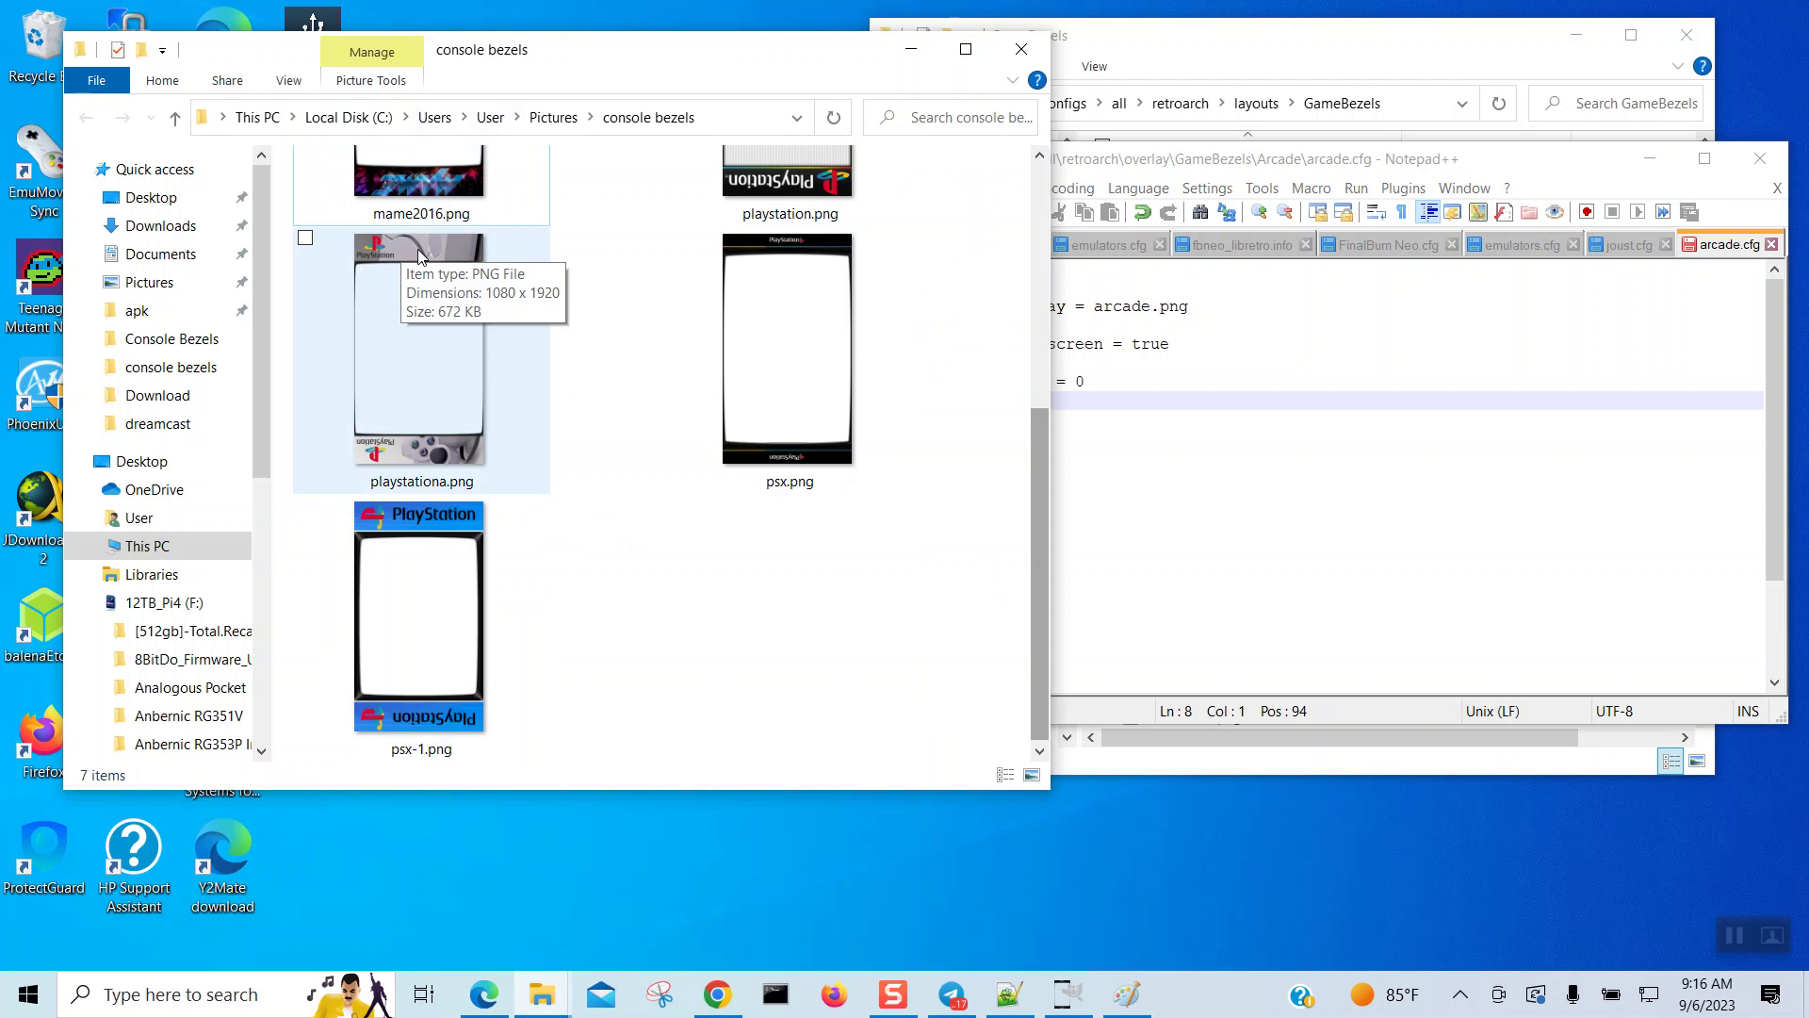
pyautogui.scroll(5, 598, 405)
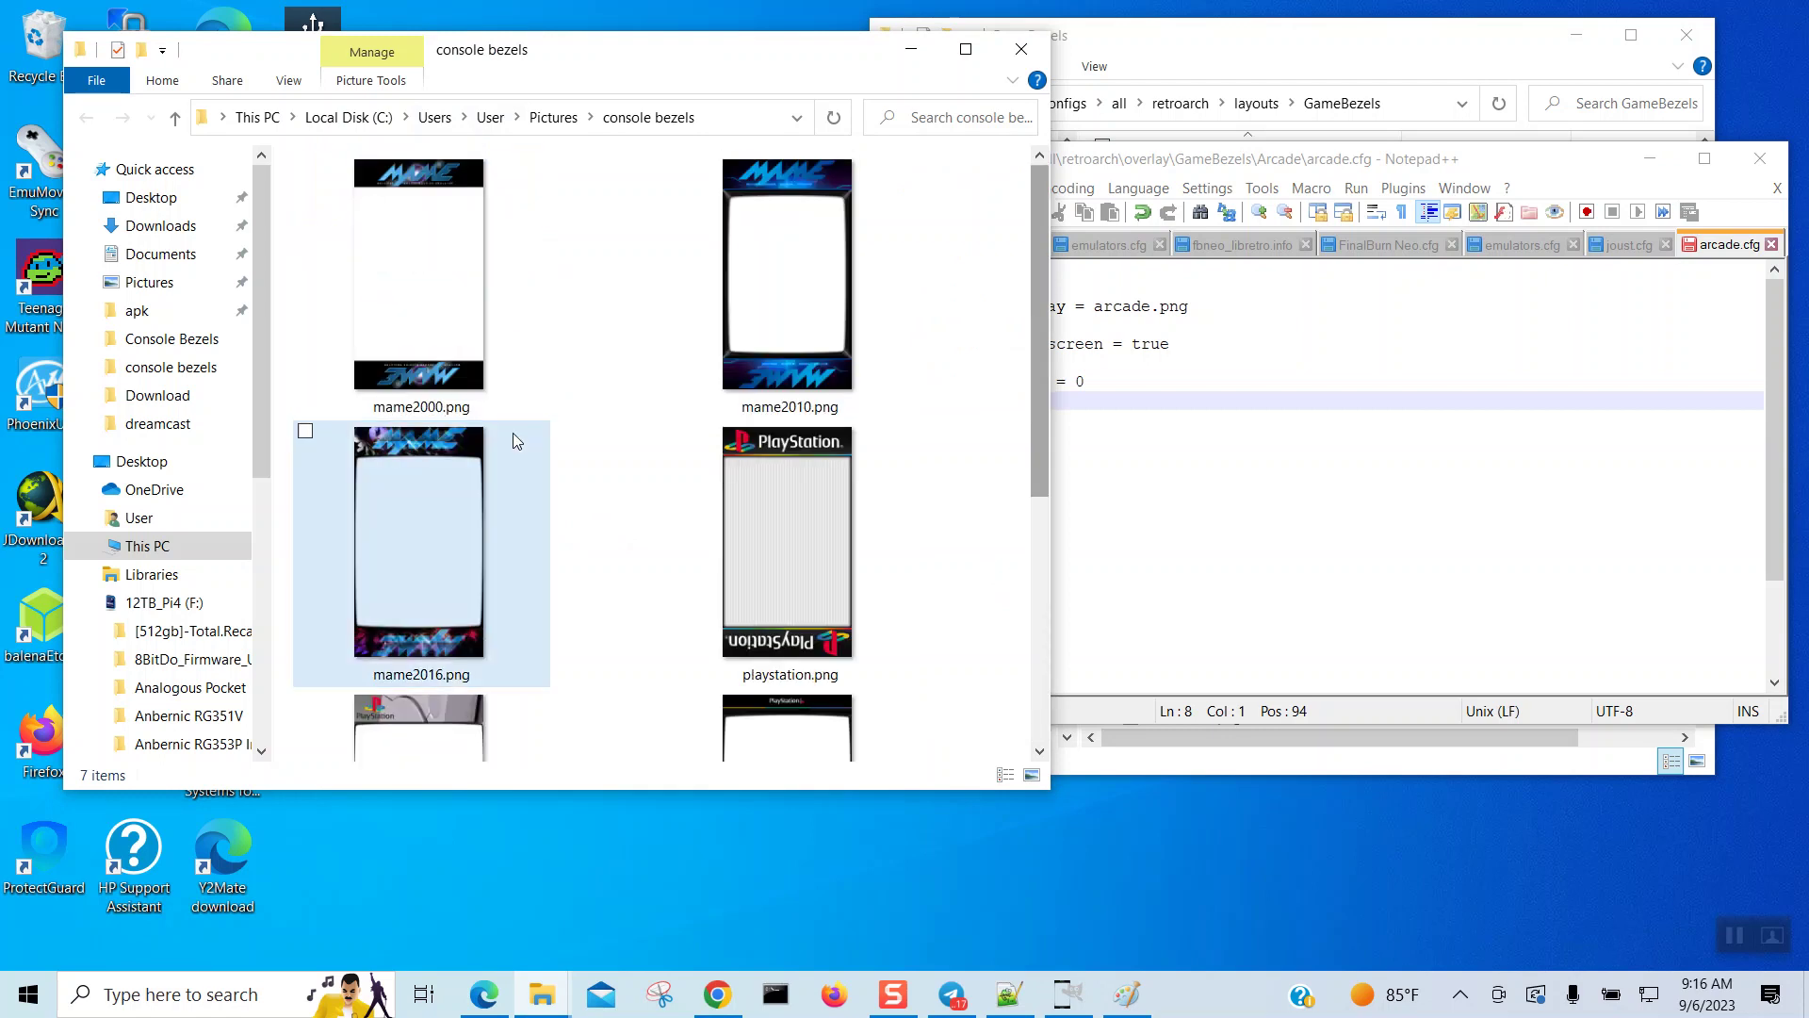
pyautogui.moveTo(377, 443)
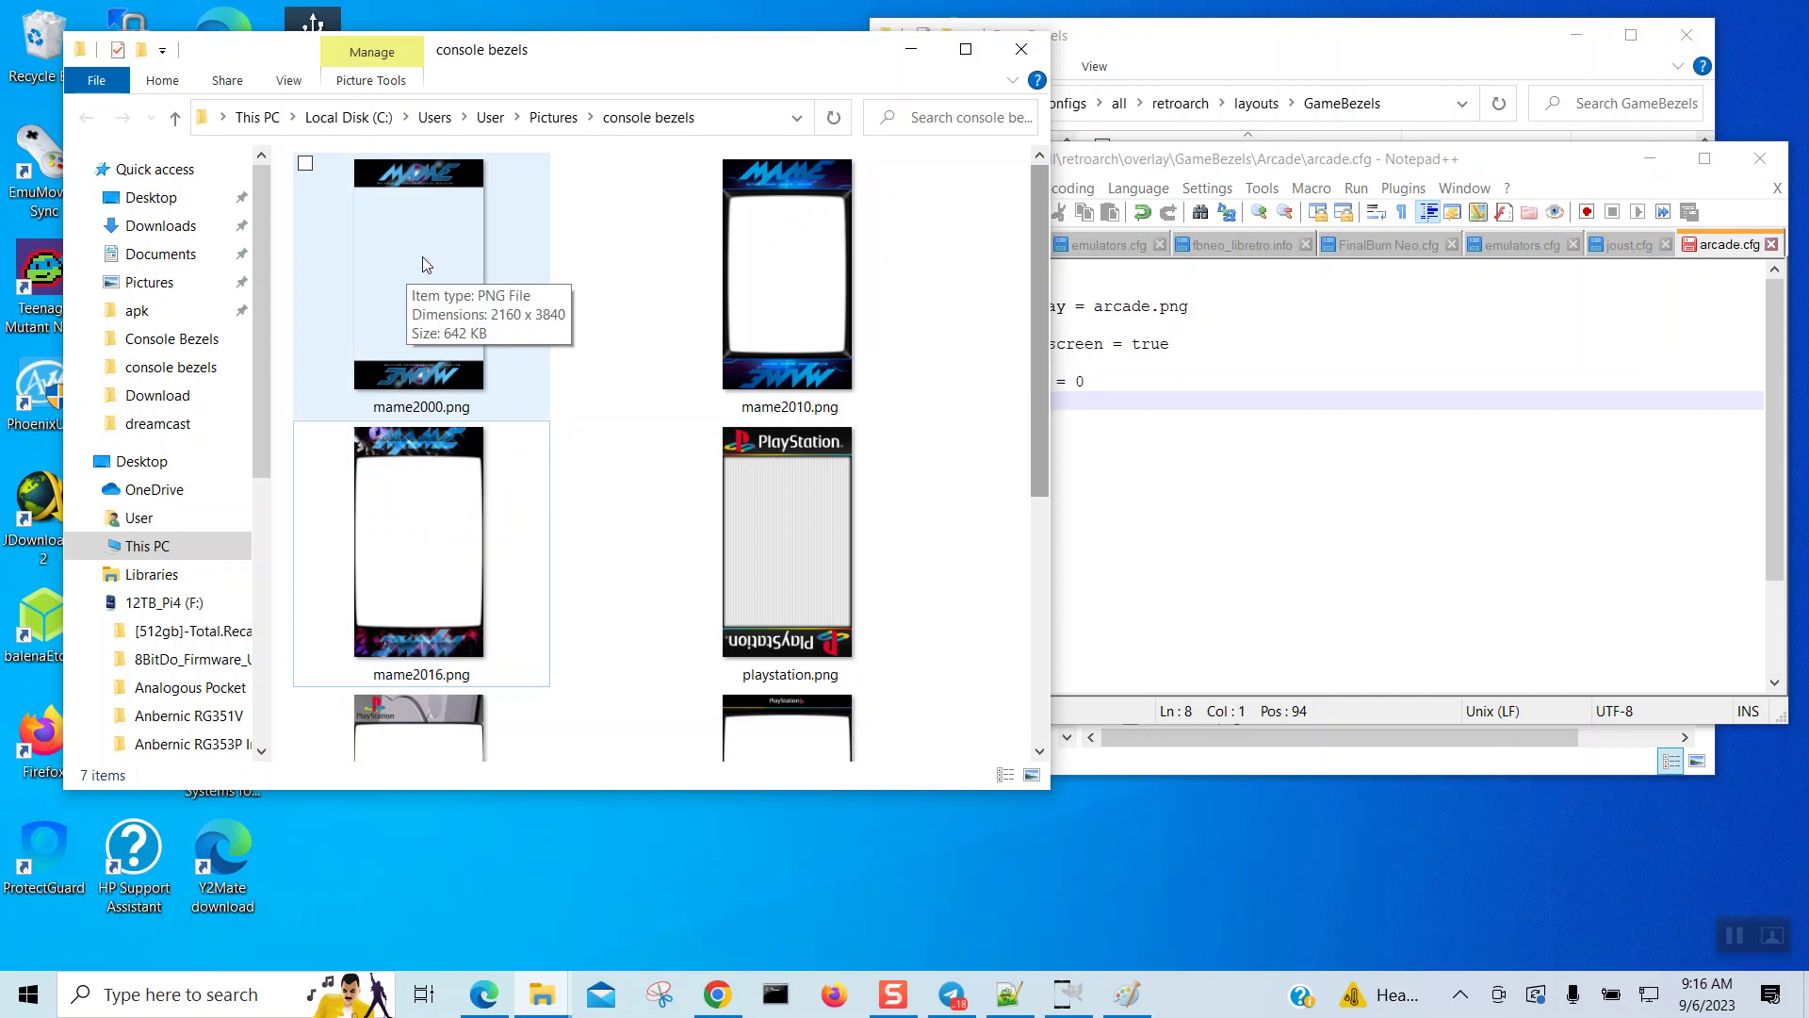
pyautogui.moveTo(771, 292)
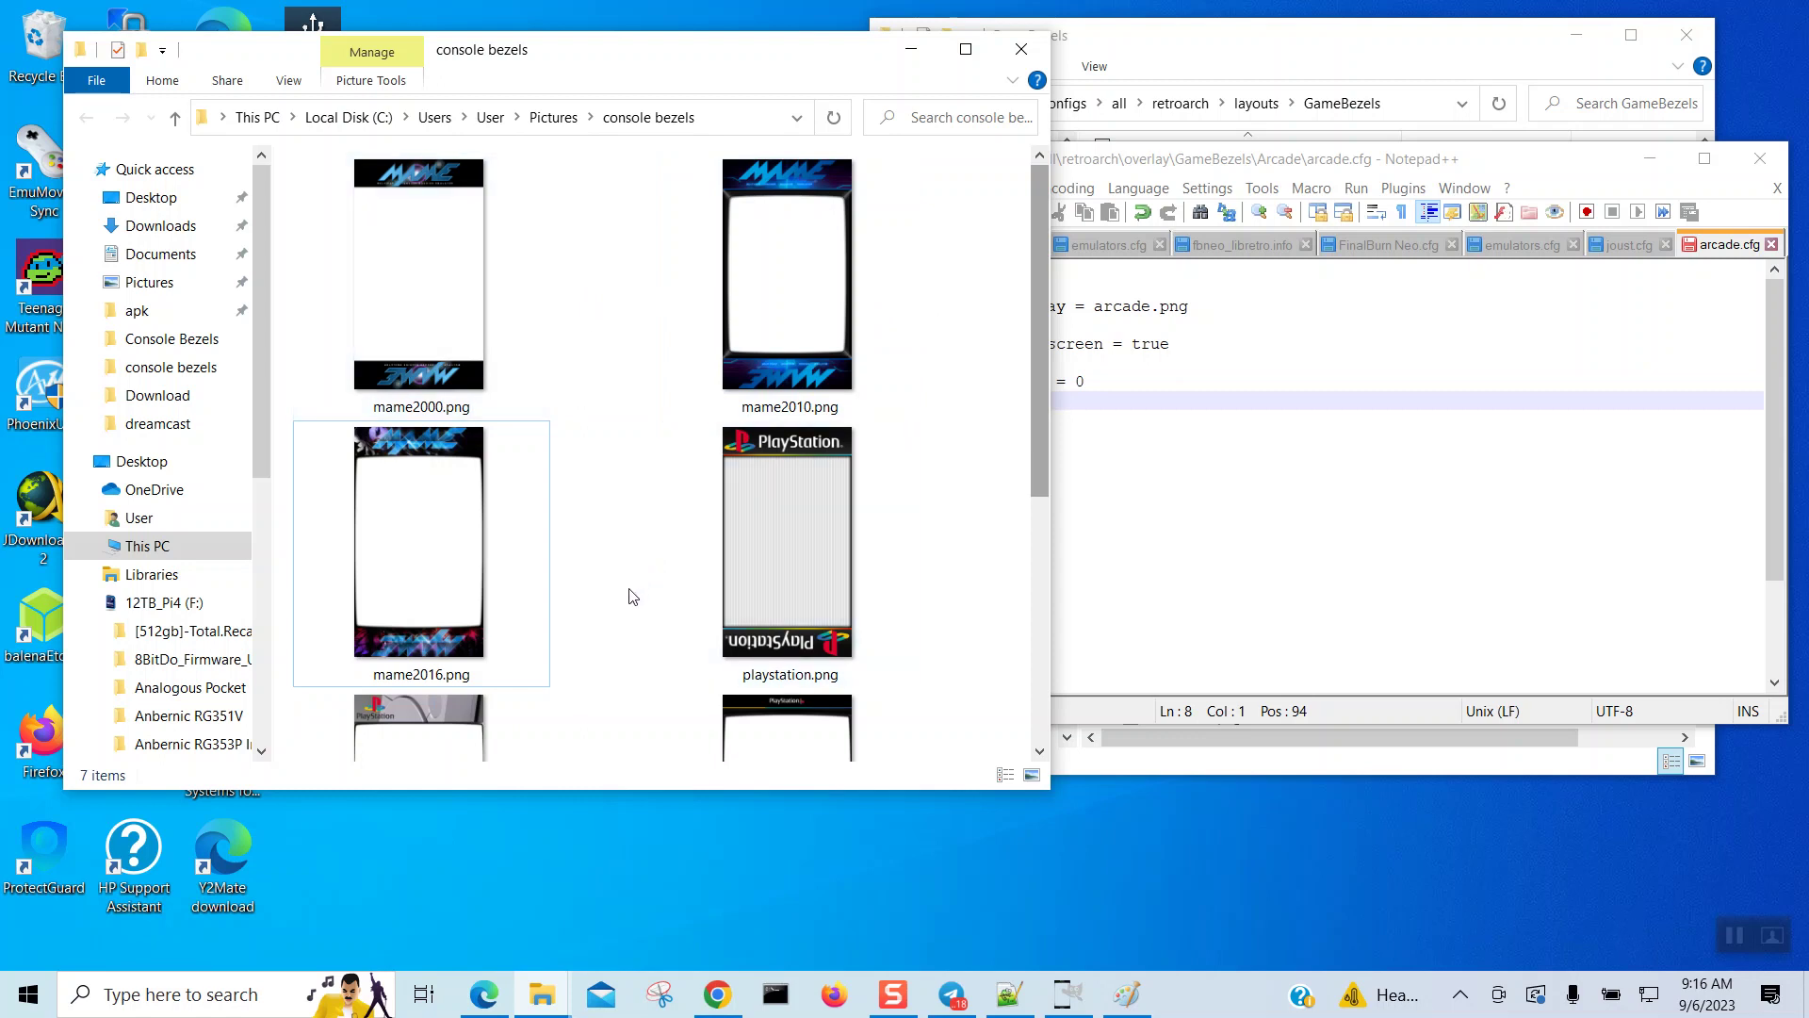
pyautogui.scroll(-5, 632, 596)
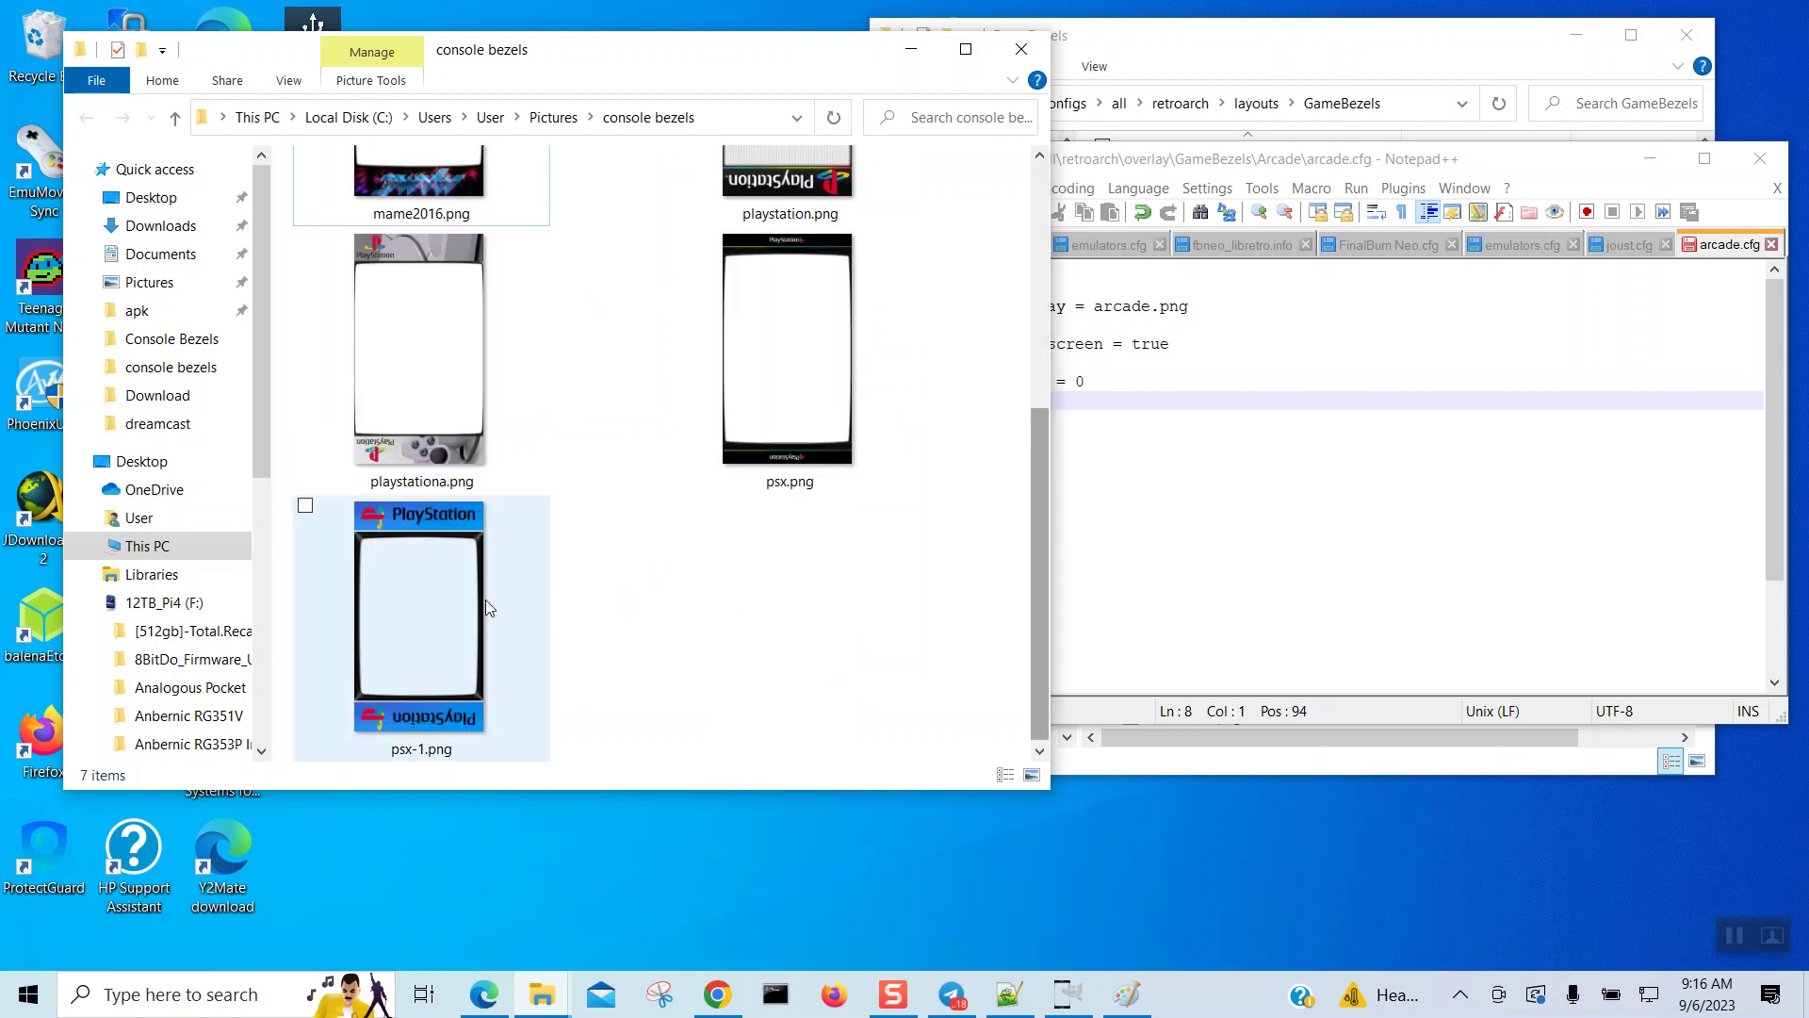
pyautogui.moveTo(486, 603)
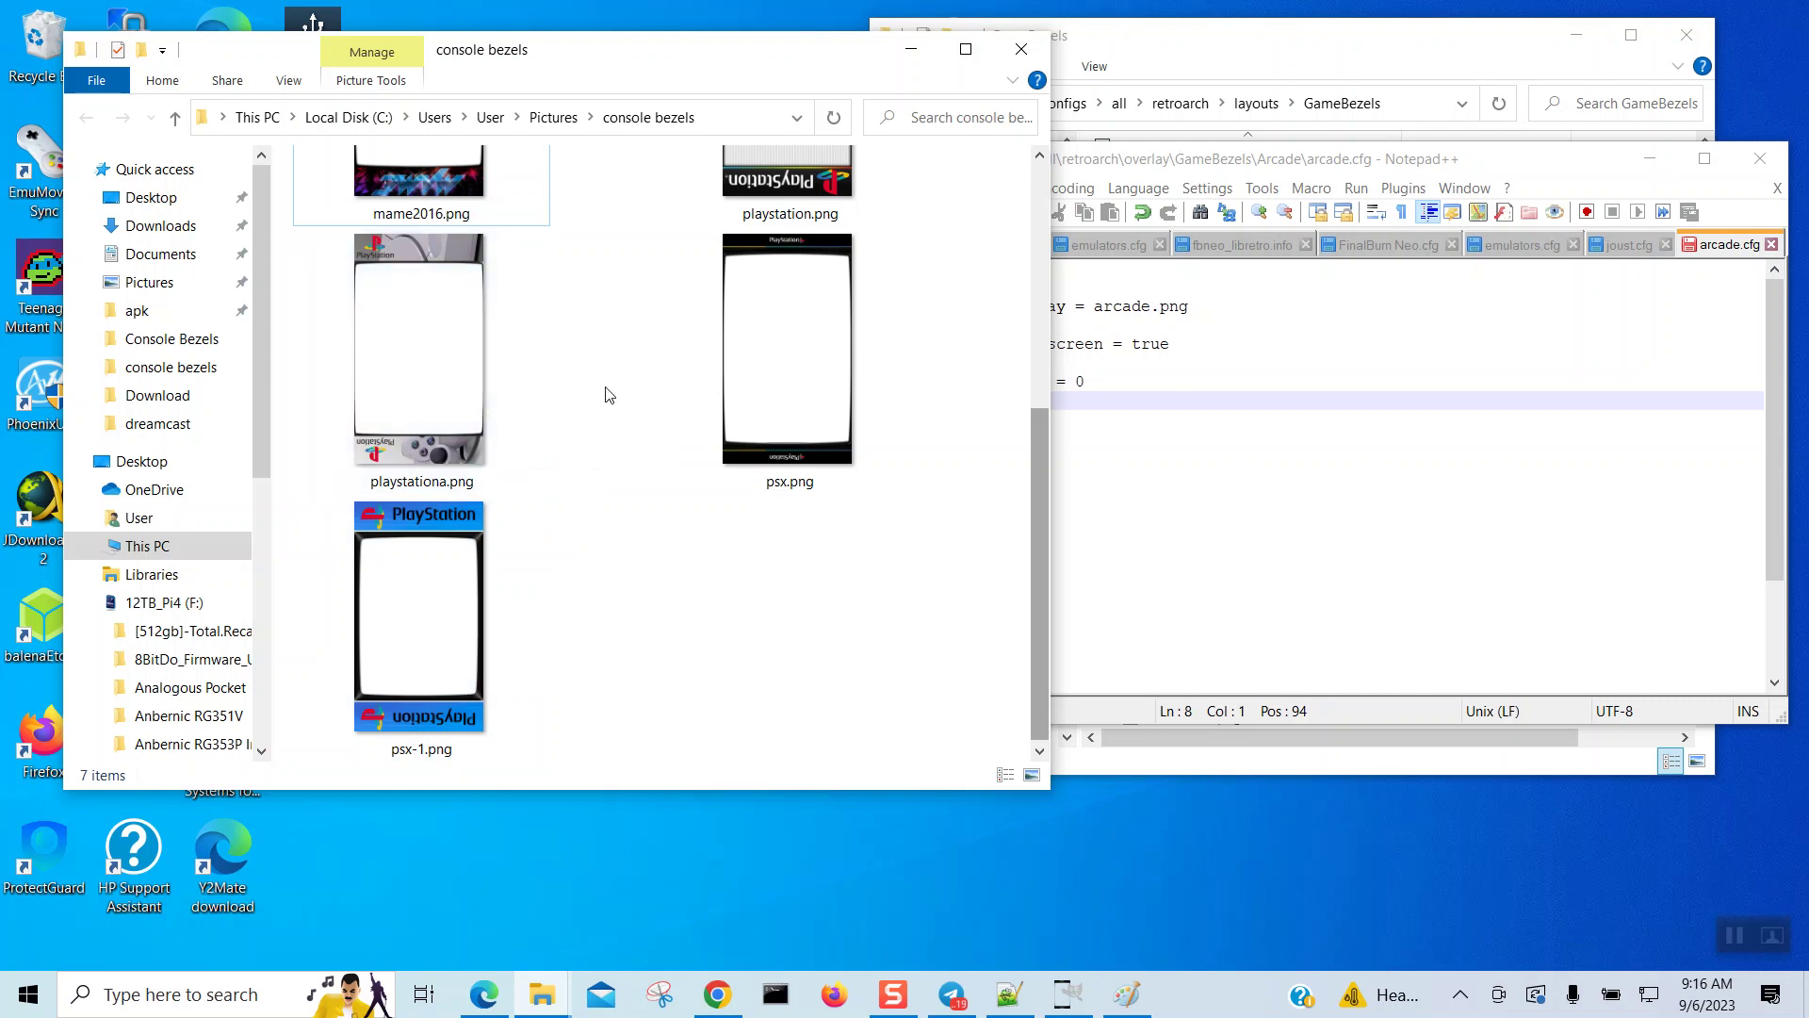
pyautogui.scroll(2, 623, 542)
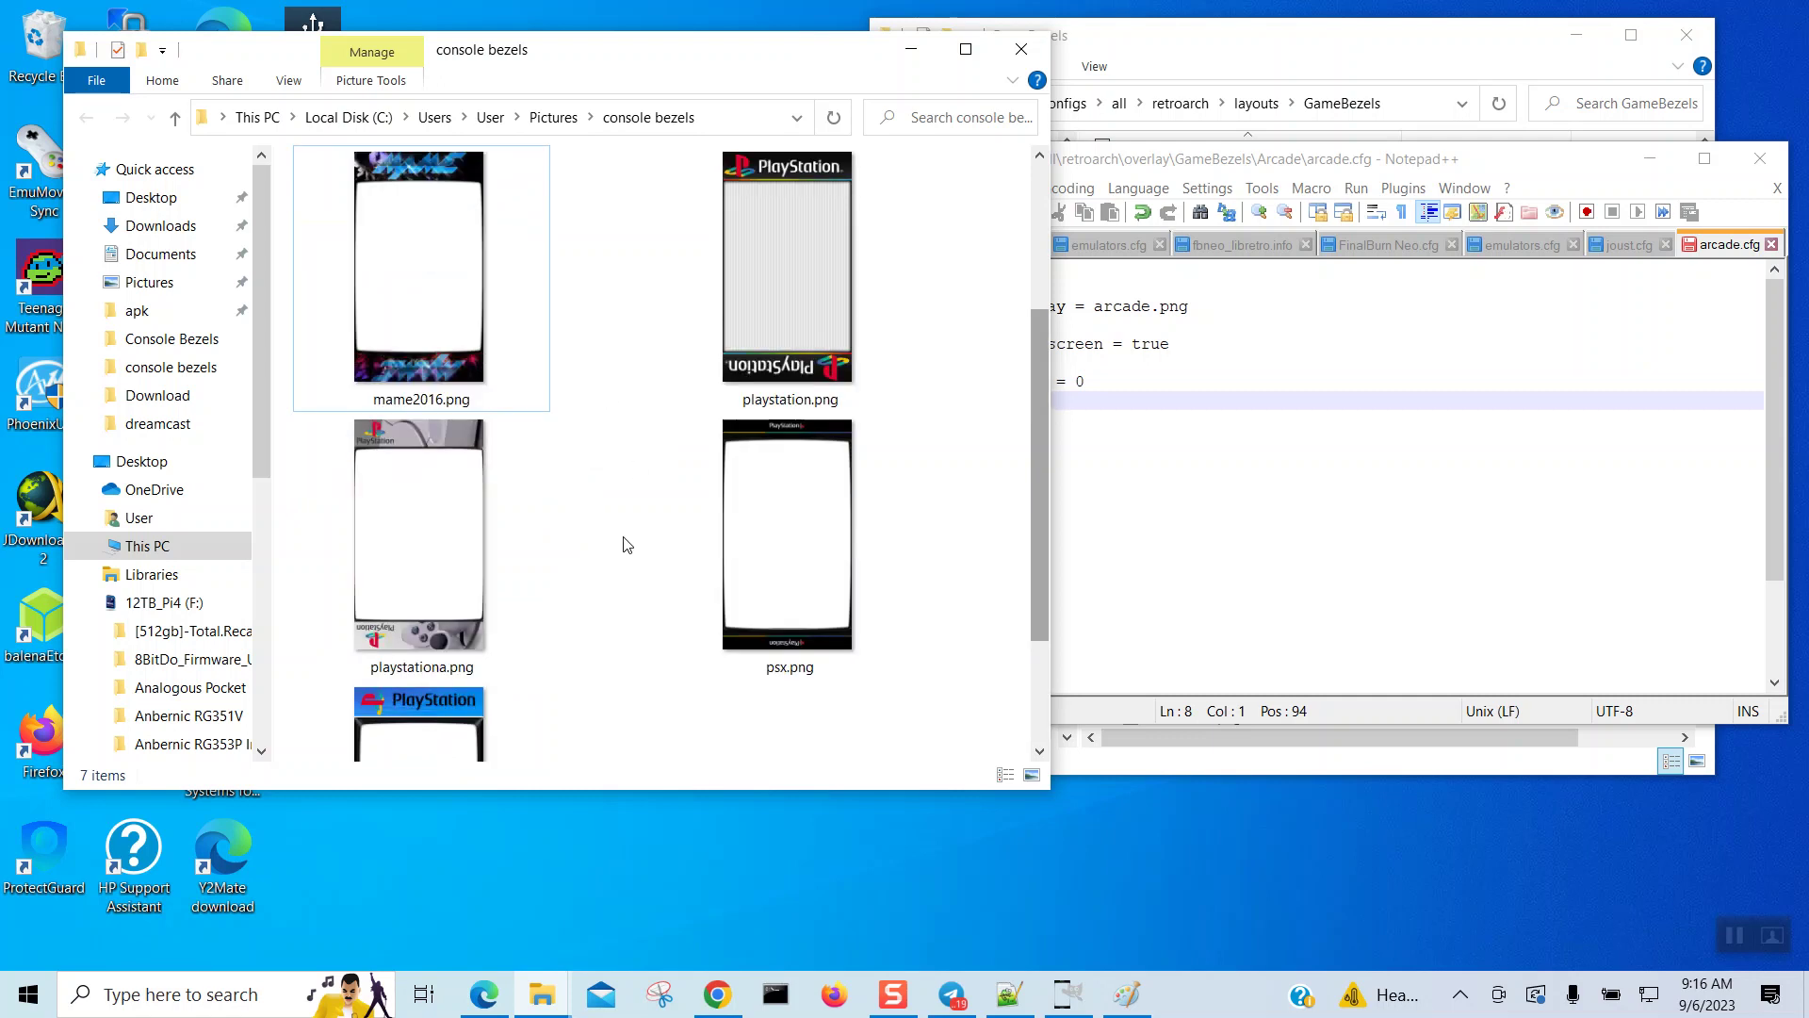
pyautogui.scroll(3, 624, 540)
pyautogui.scroll(-3, 630, 535)
pyautogui.scroll(3, 636, 532)
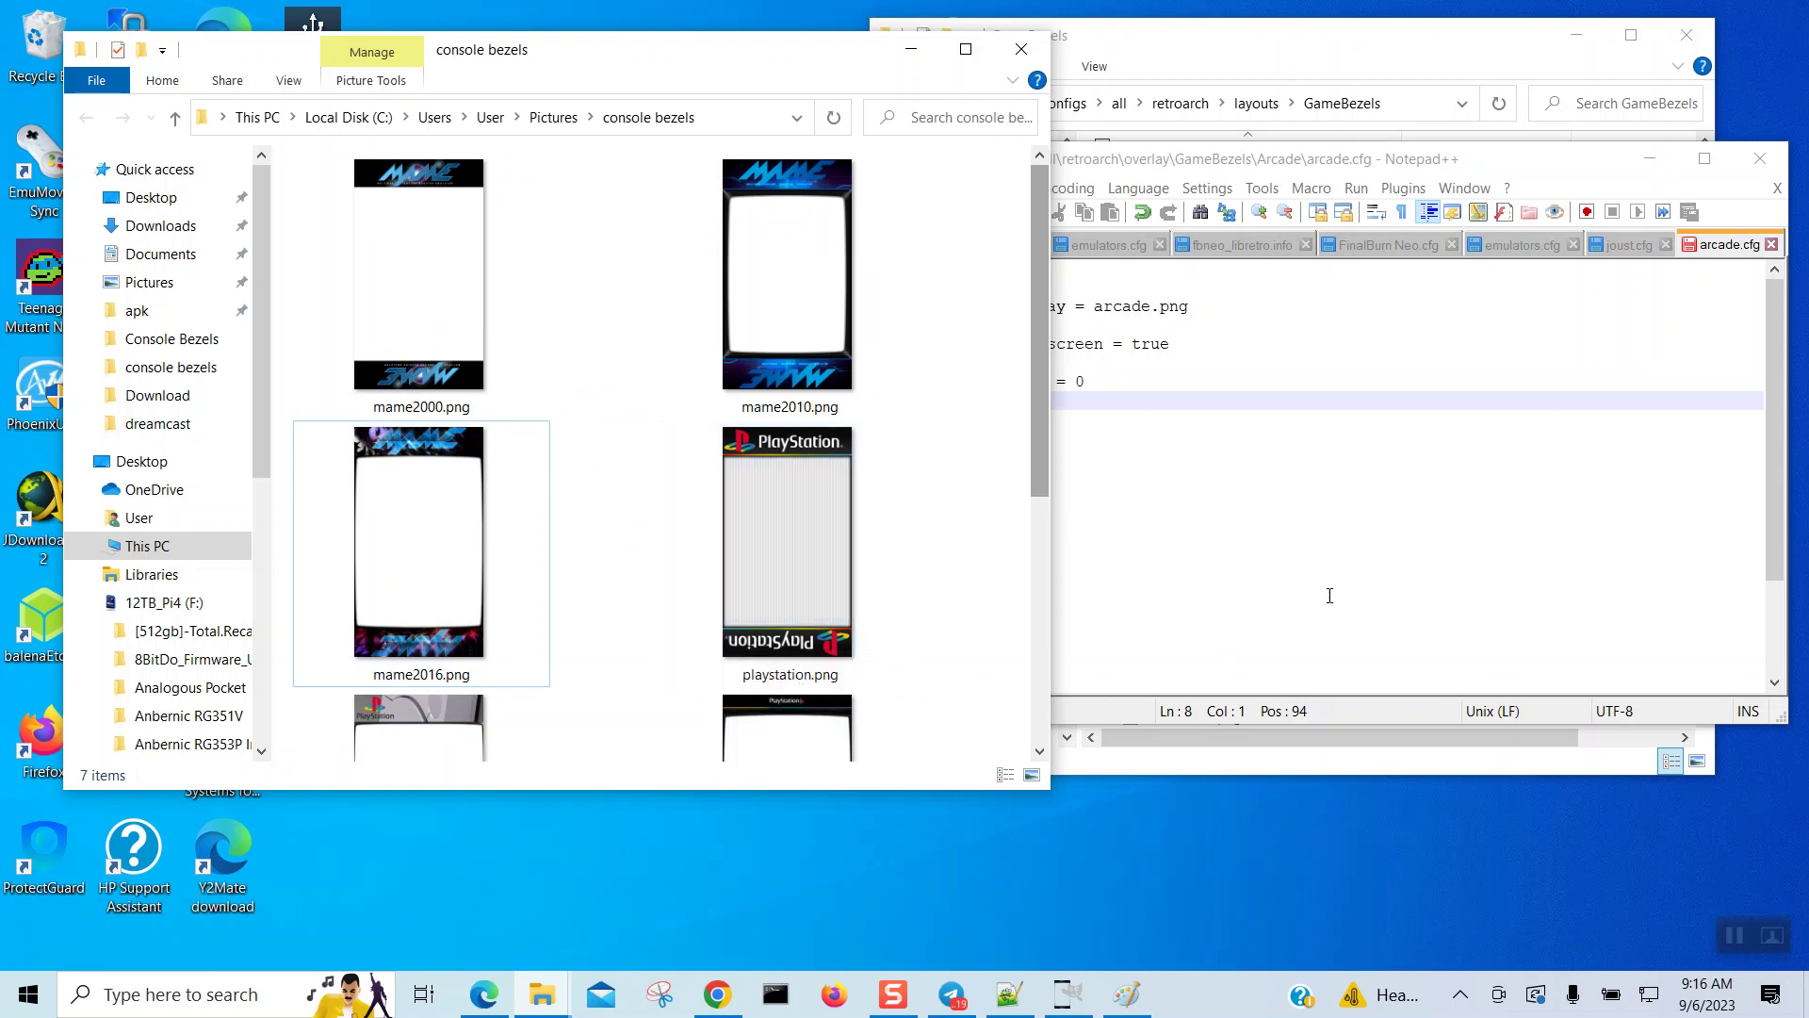
# Step: In arcade.cfg, set overlay0_overlay to mame2000.png
pyautogui.click(1288, 530)
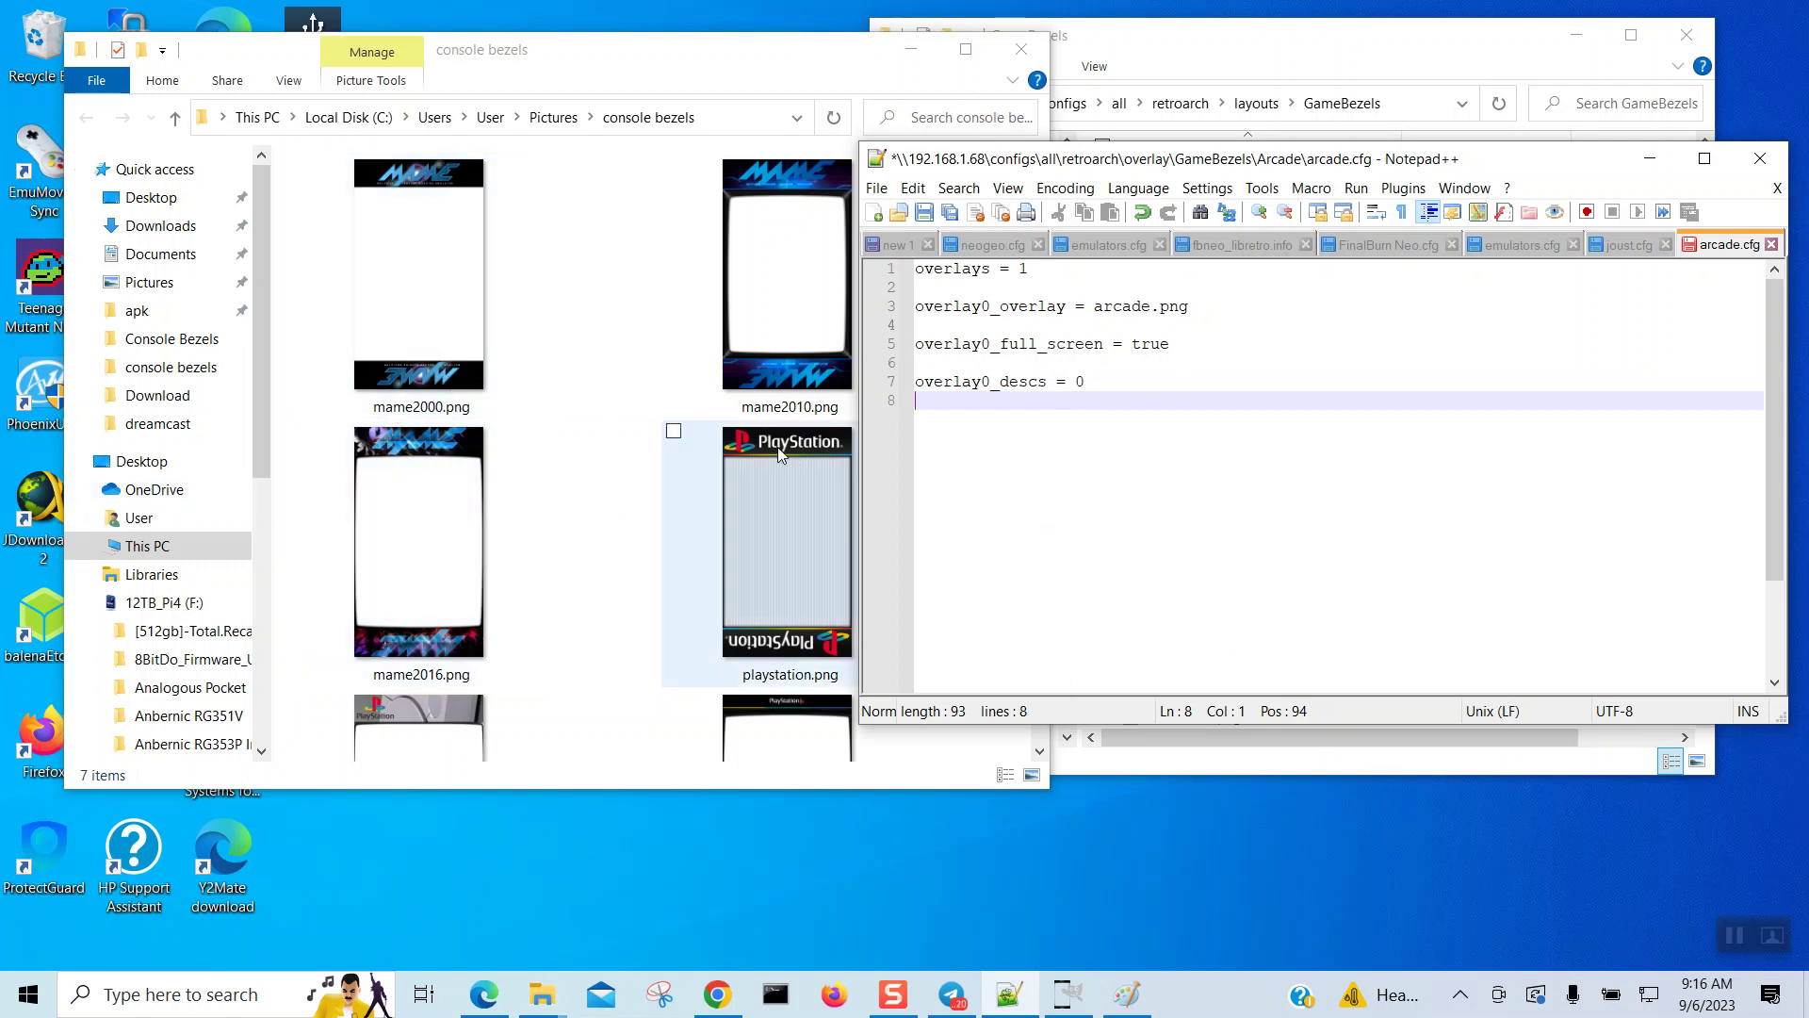
pyautogui.moveTo(1152, 307); pyautogui.dragTo(1096, 306)
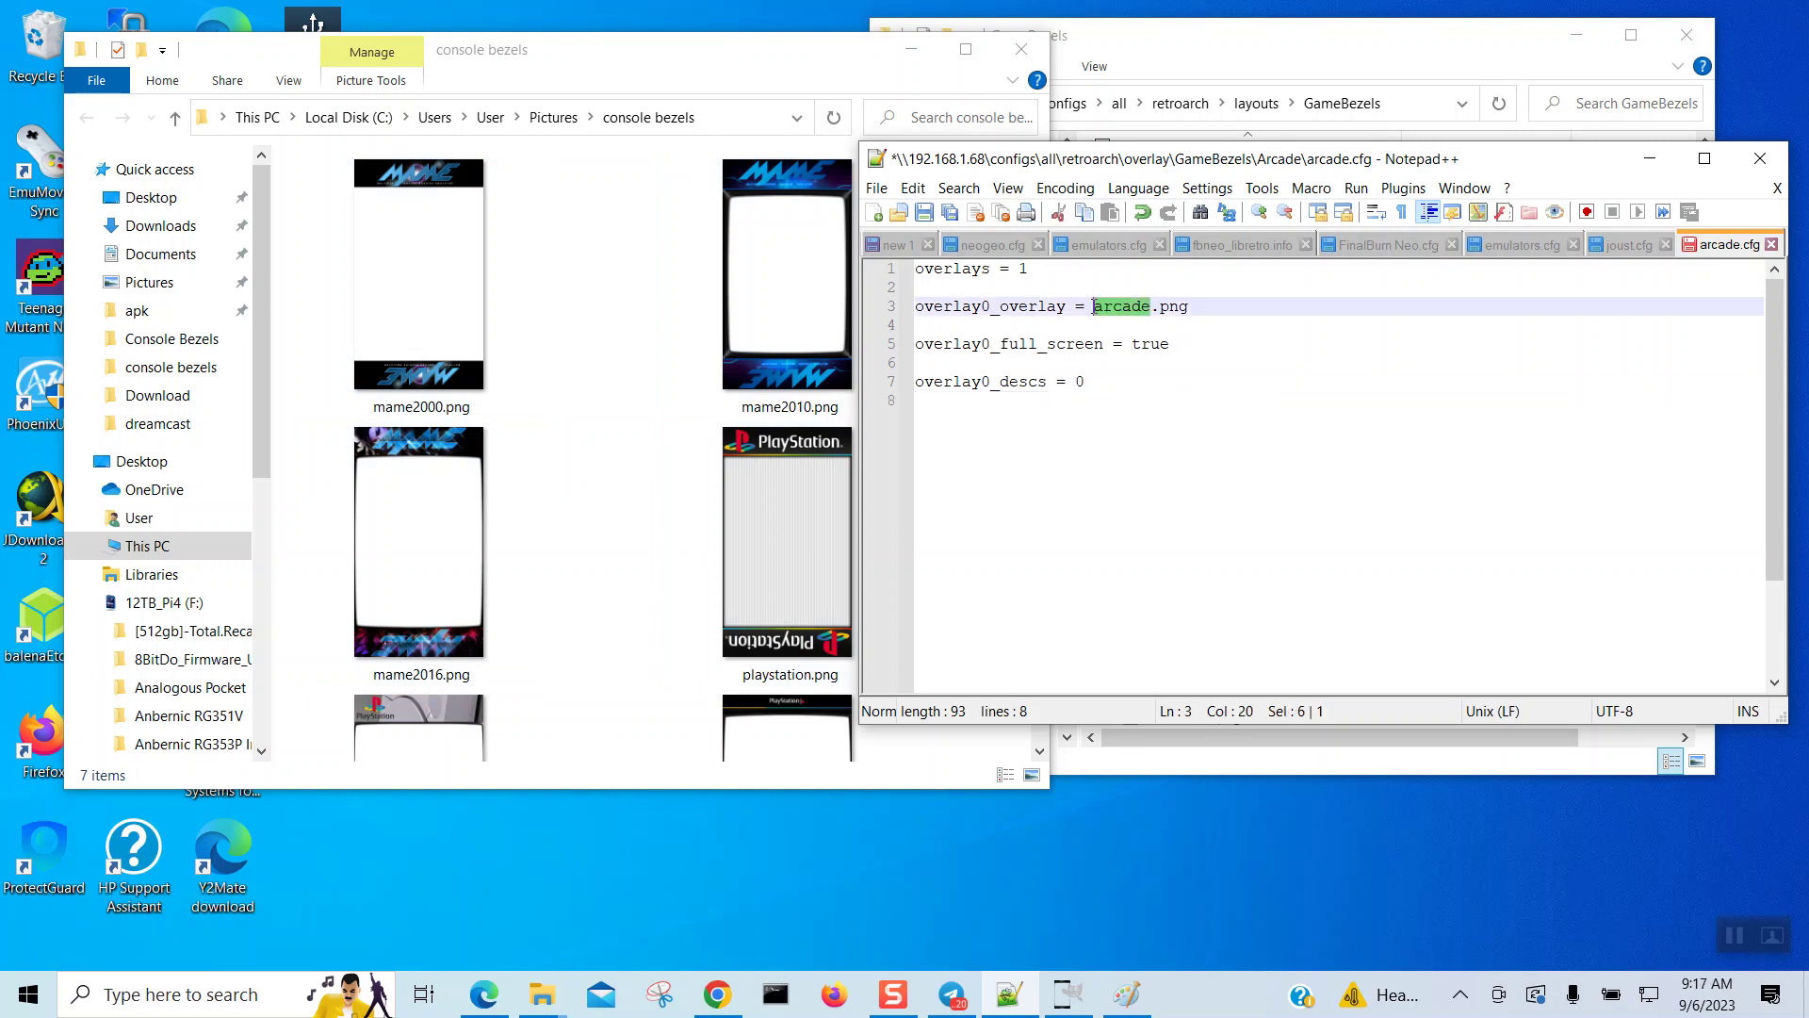
pyautogui.write('mame2000')
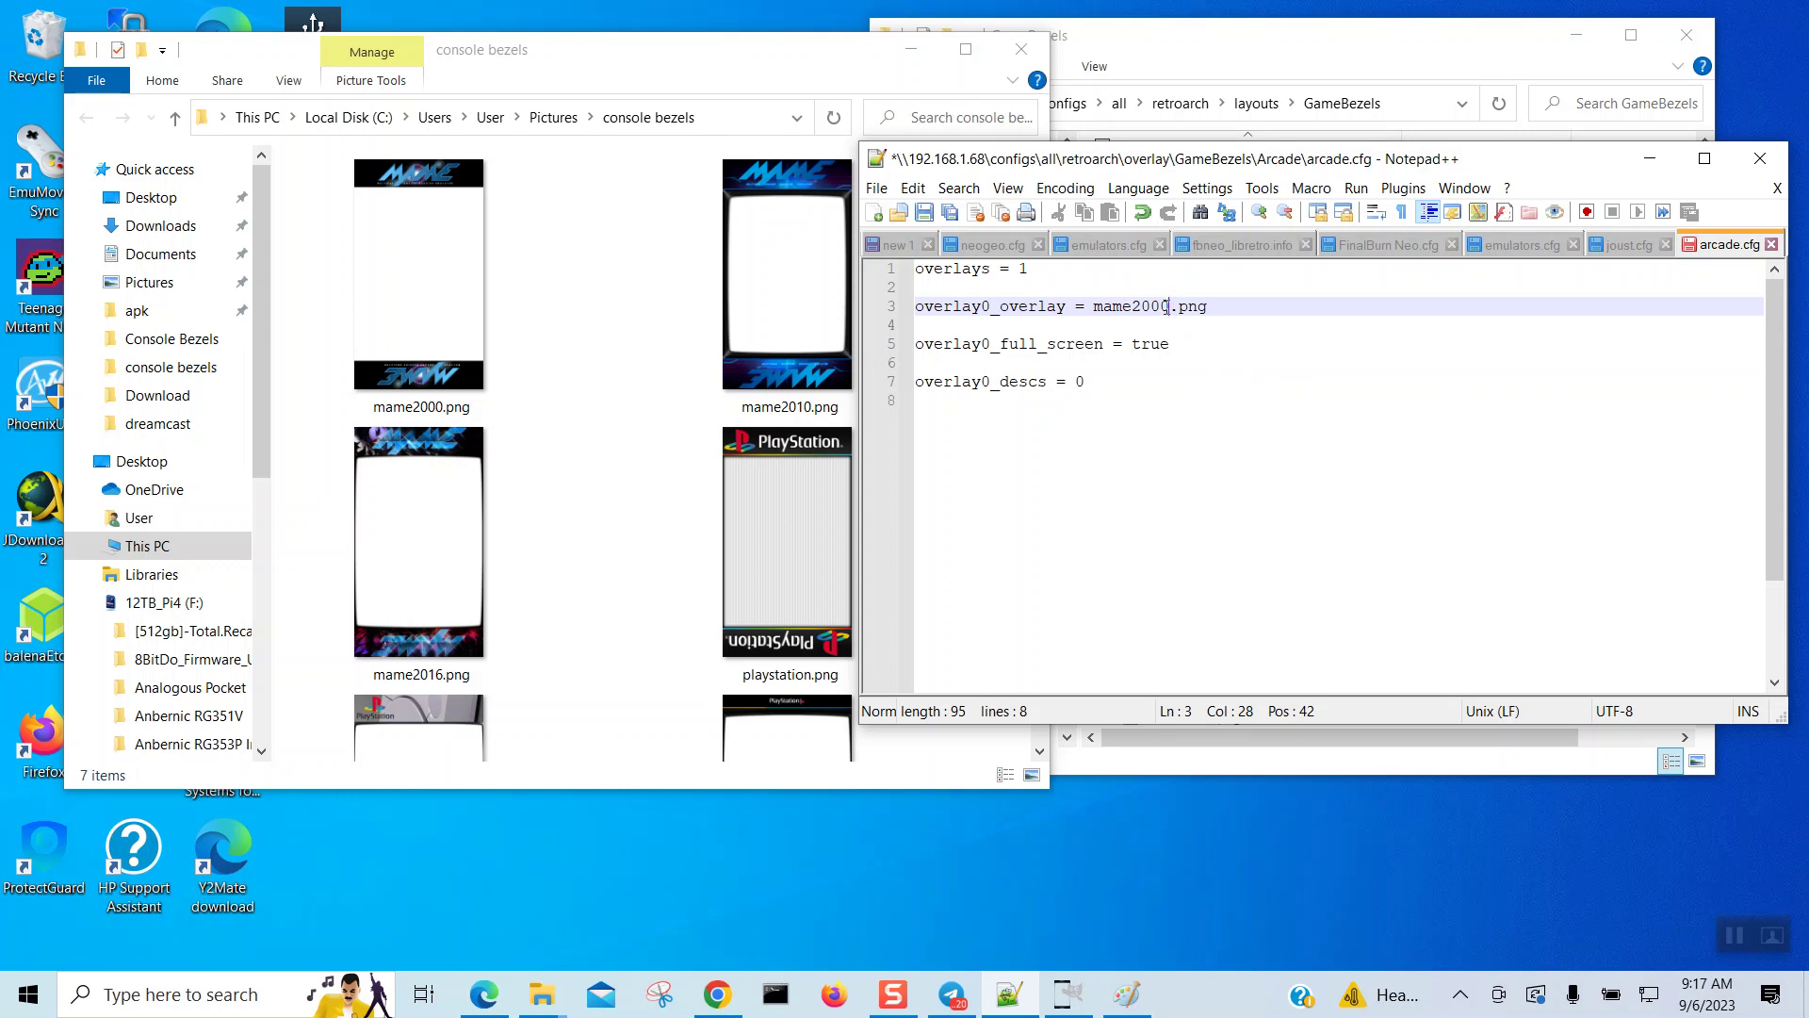
# Step: Save the edited overlay config as mame2000.cfg in the console bezels folder under Pictures
pyautogui.moveTo(1169, 308); pyautogui.dragTo(1120, 299)
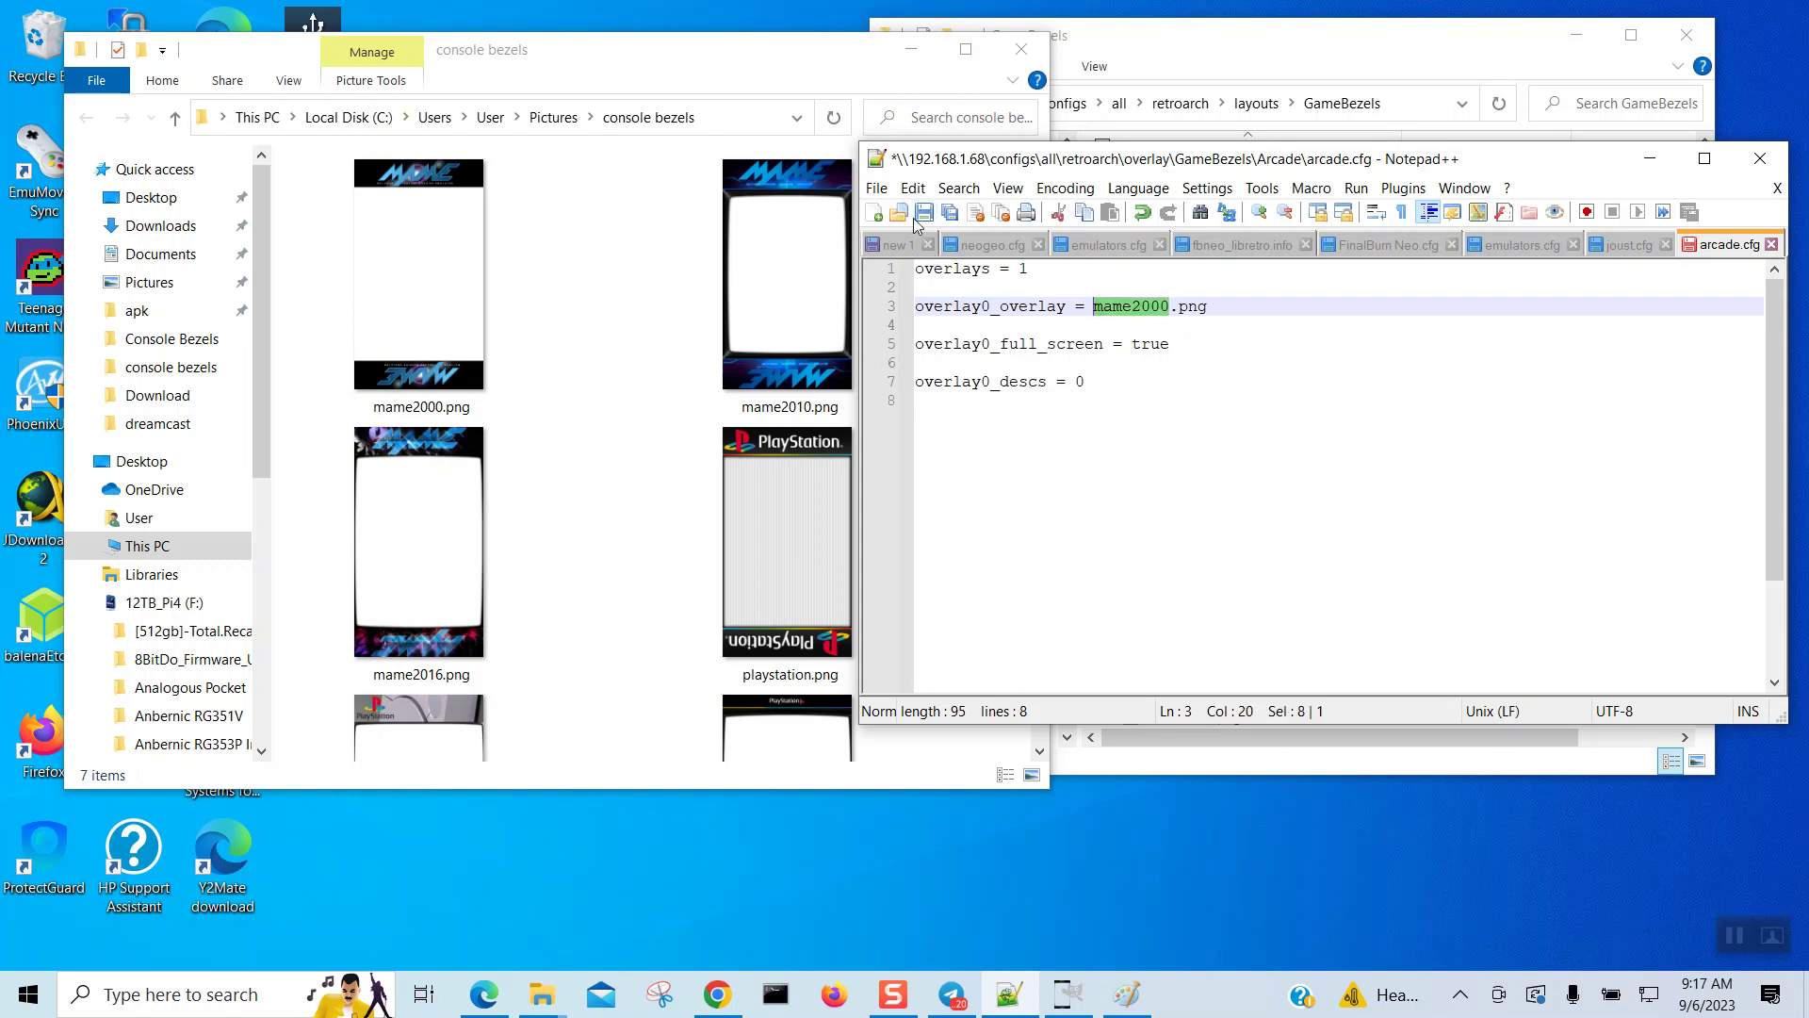
pyautogui.click(877, 188)
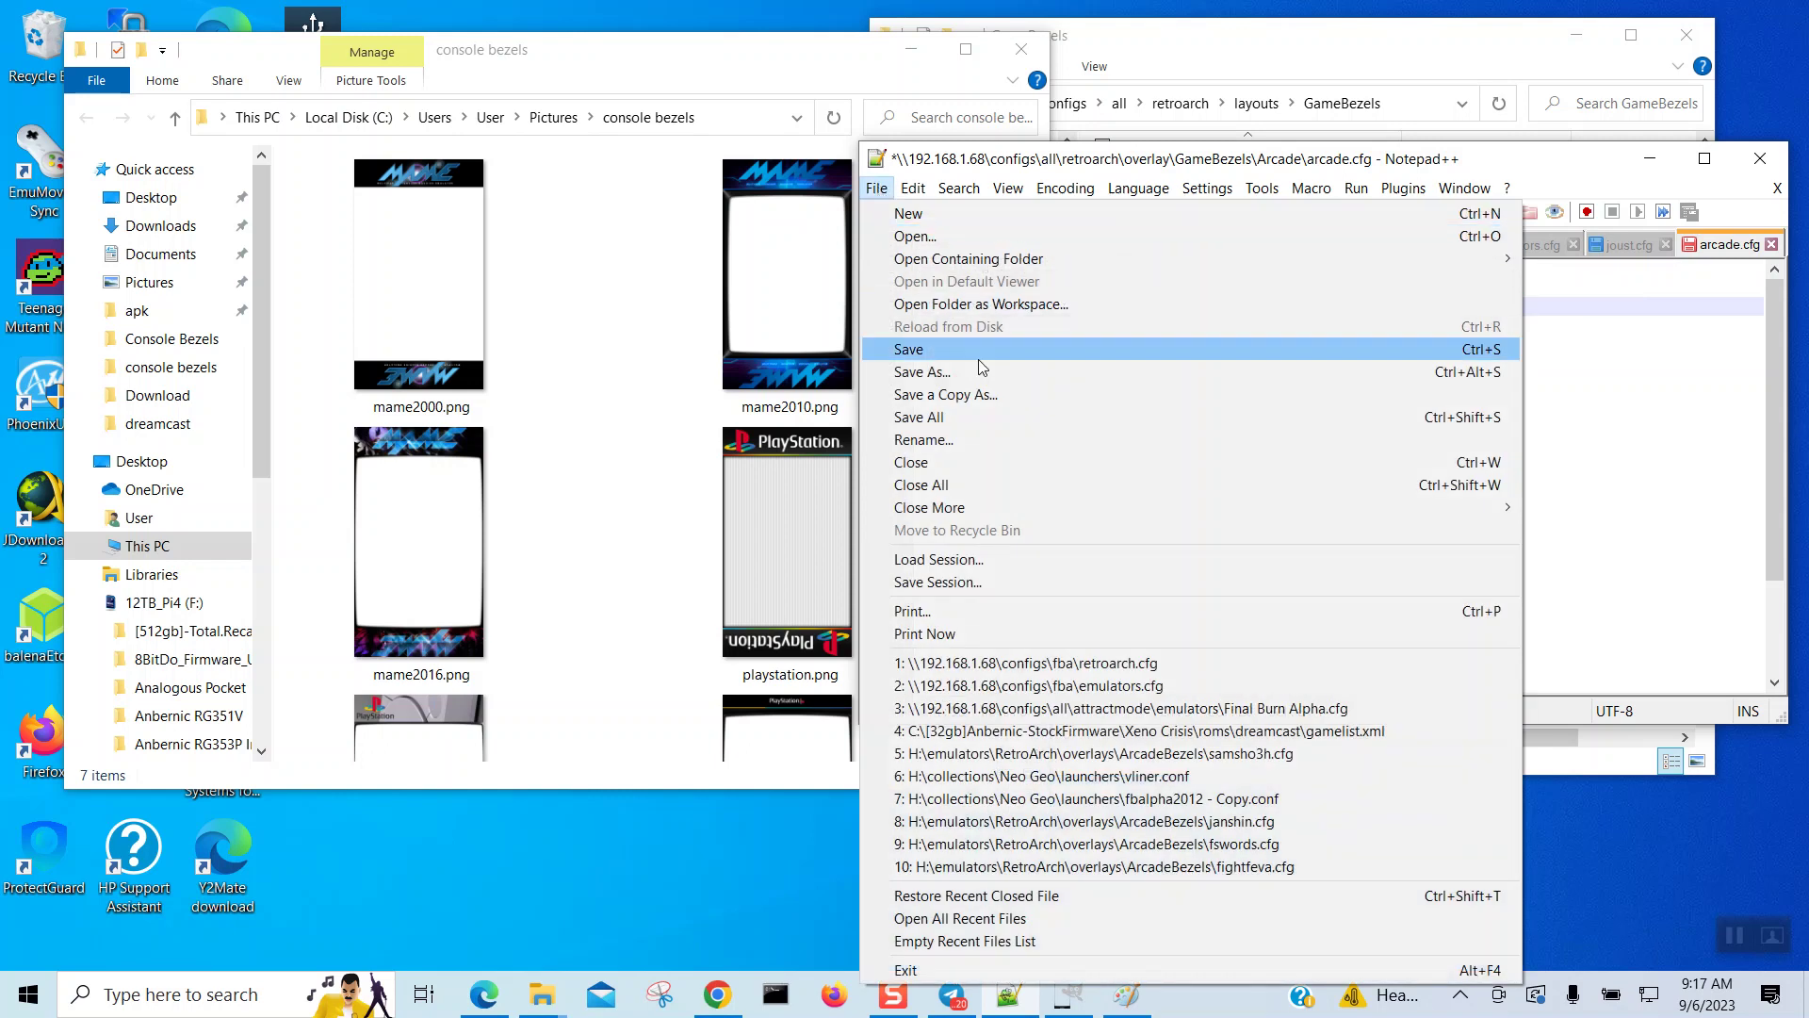
pyautogui.click(975, 375)
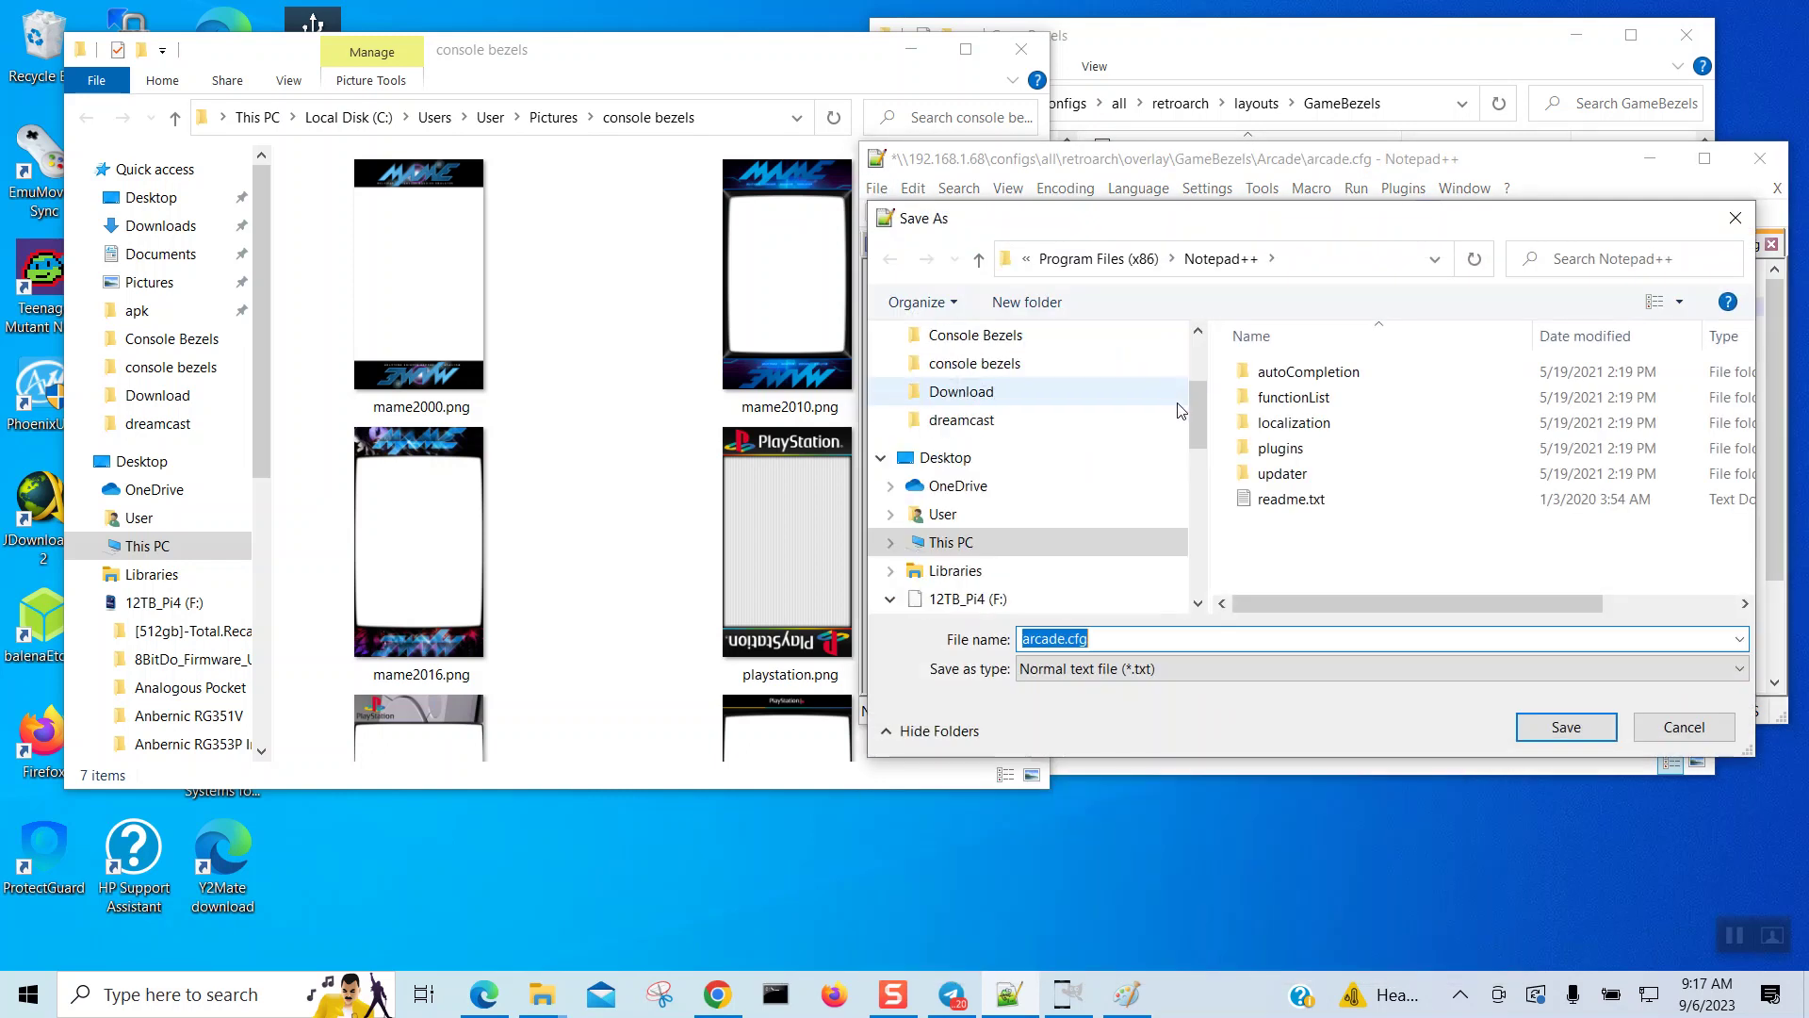
pyautogui.click(998, 542)
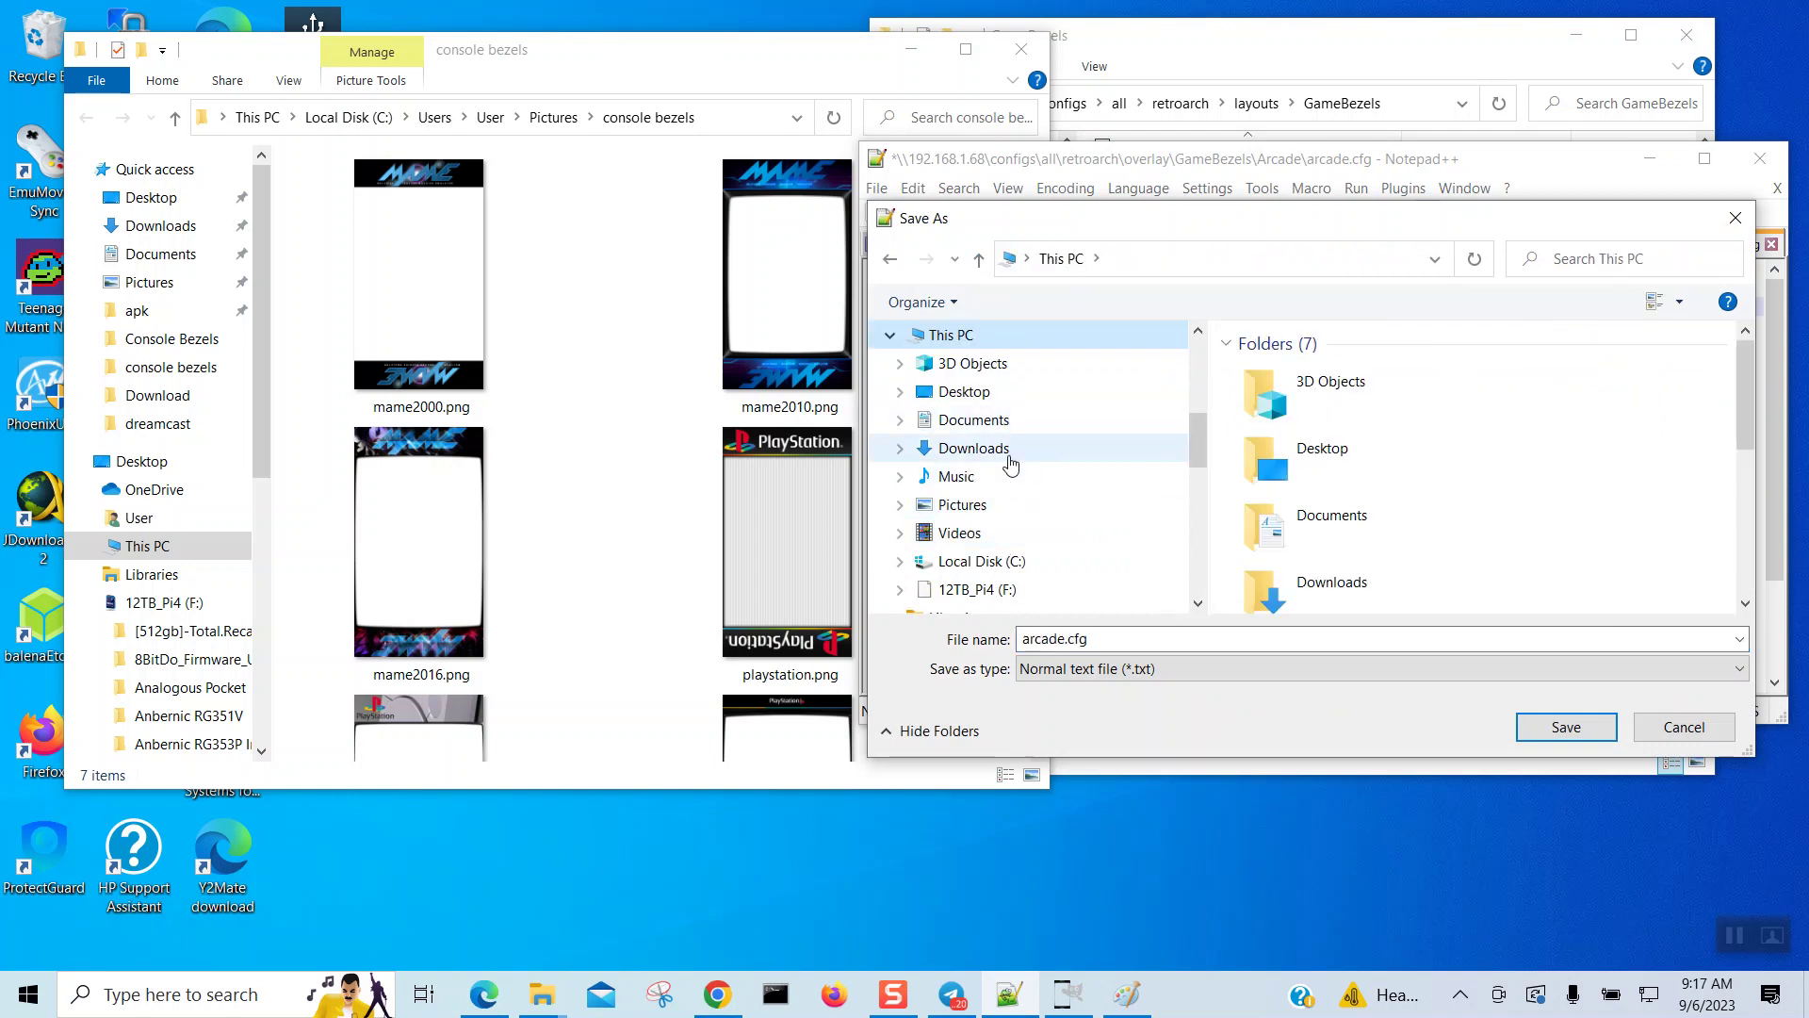
pyautogui.click(997, 511)
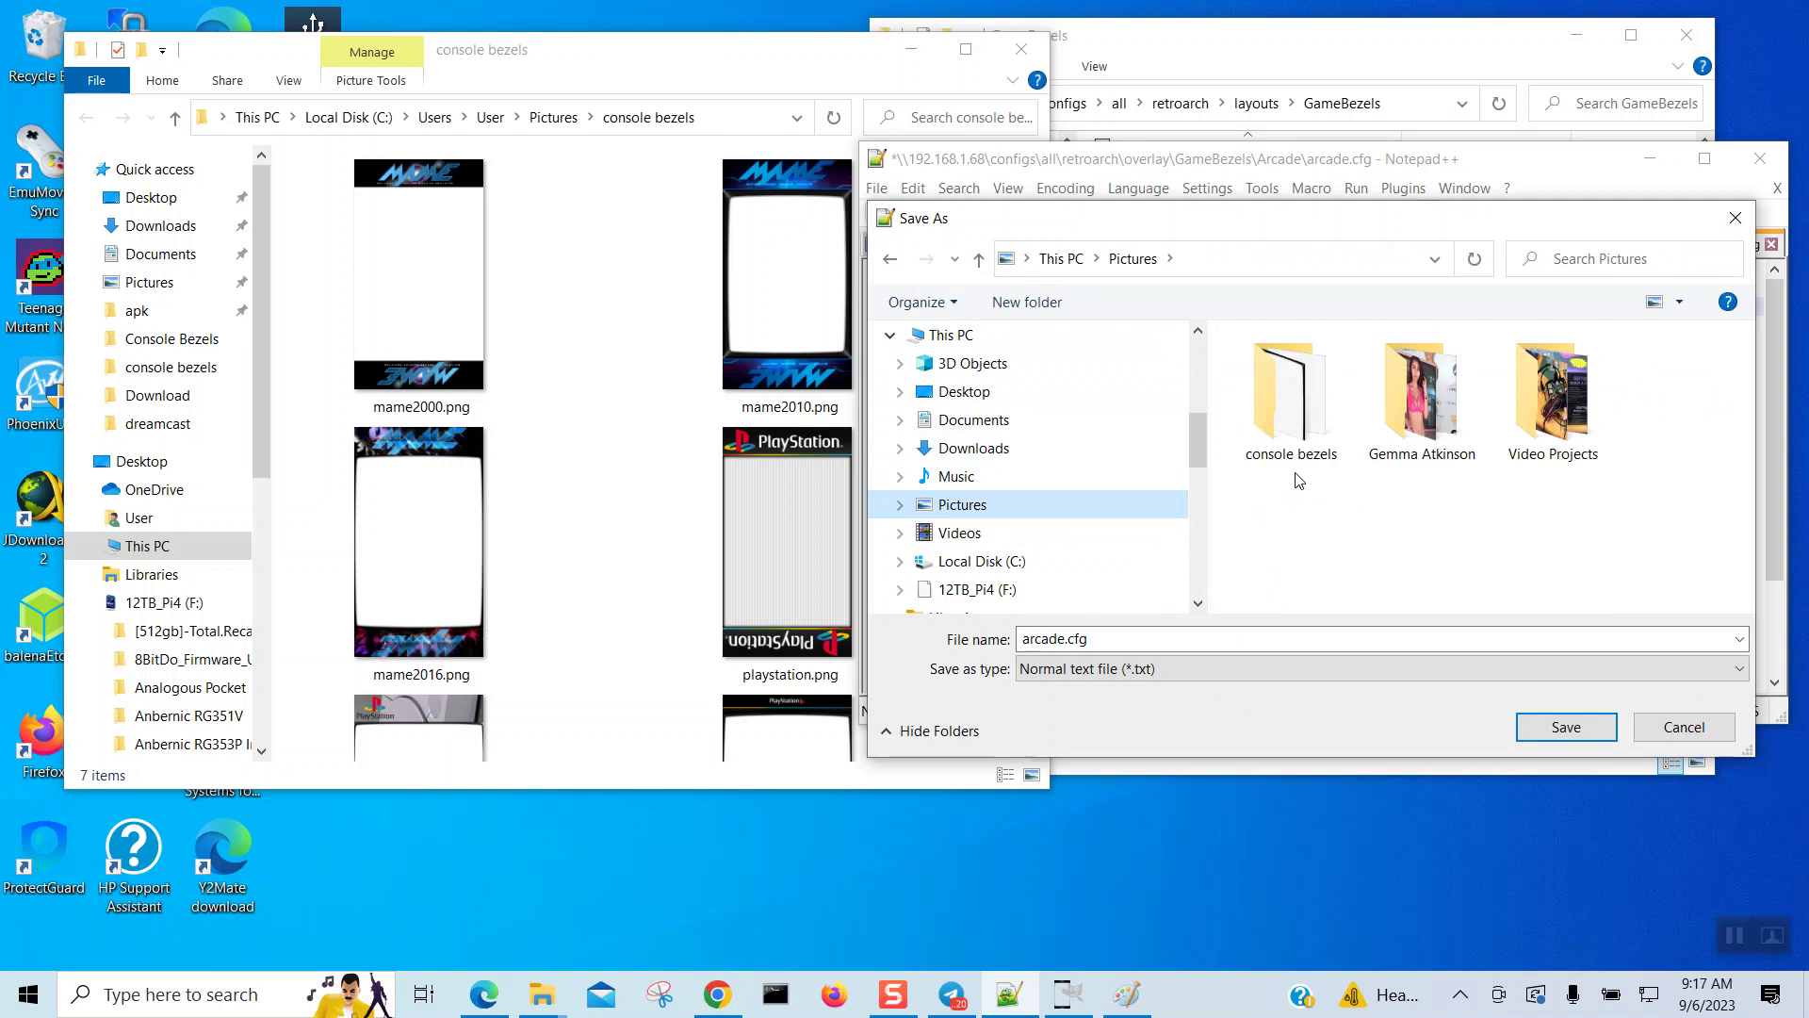
pyautogui.doubleClick(1272, 458)
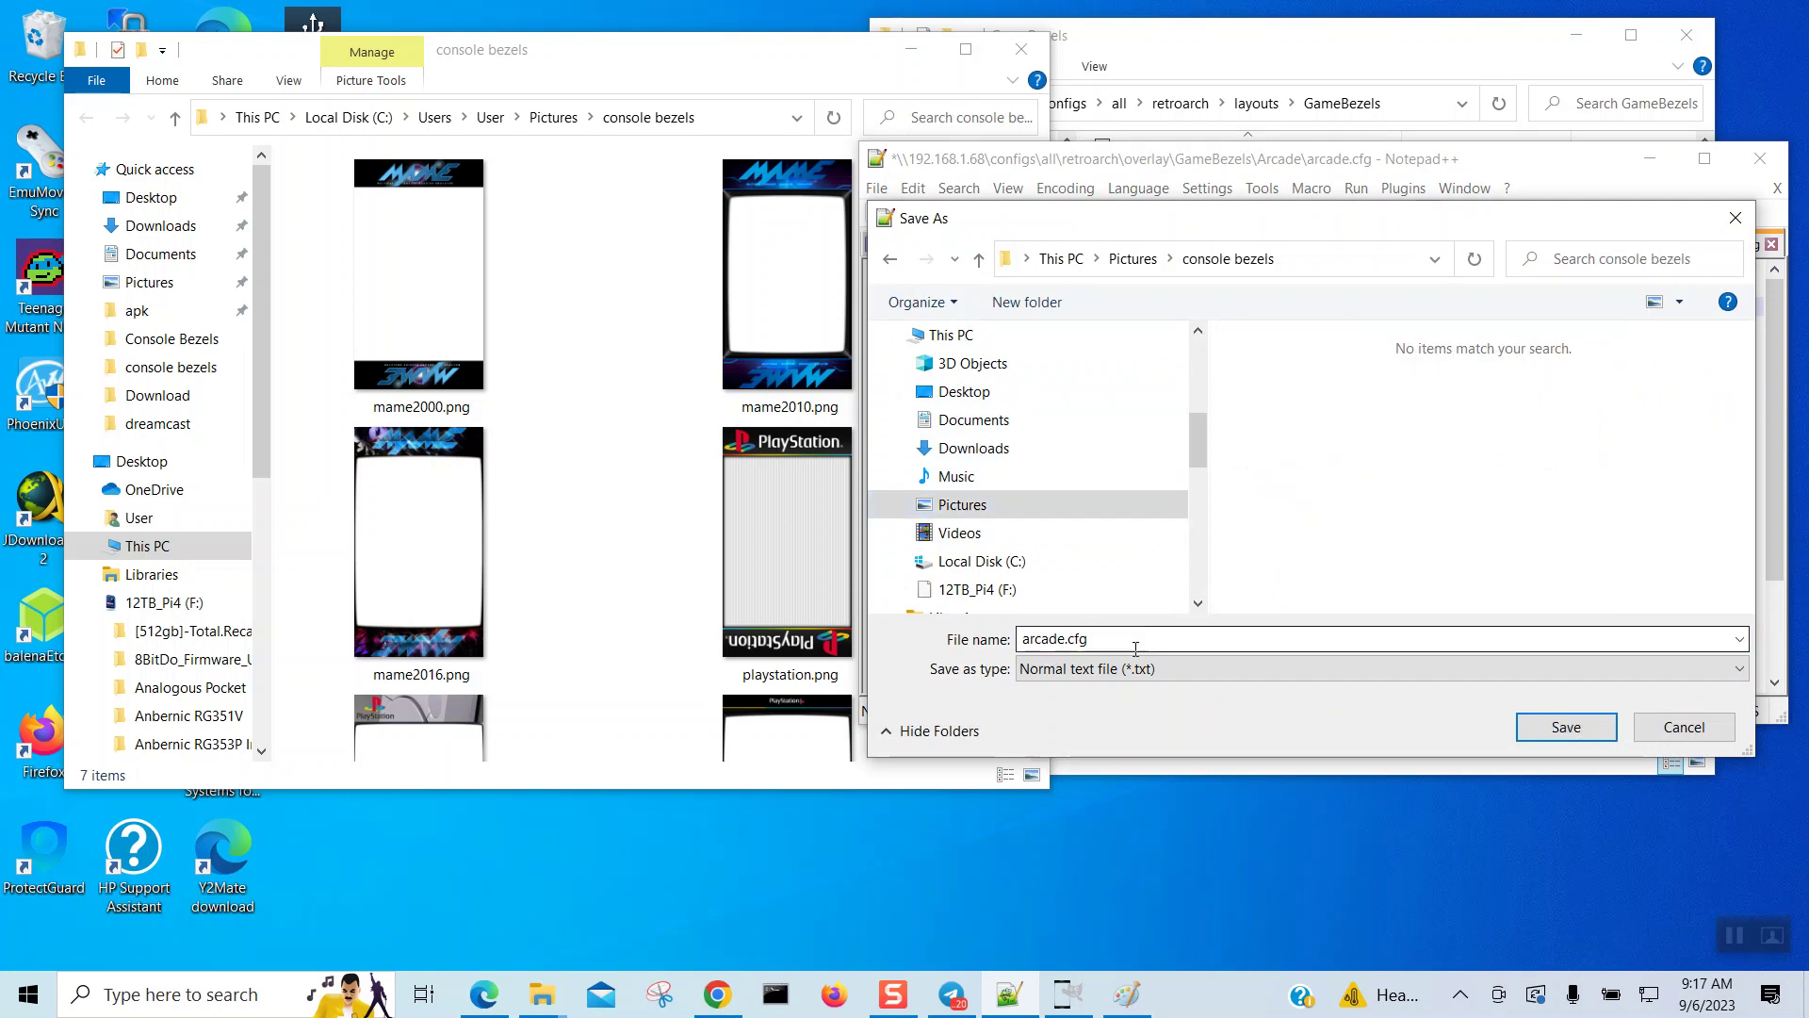
pyautogui.doubleClick(1068, 640)
pyautogui.doubleClick(1055, 640)
pyautogui.write('mame2000')
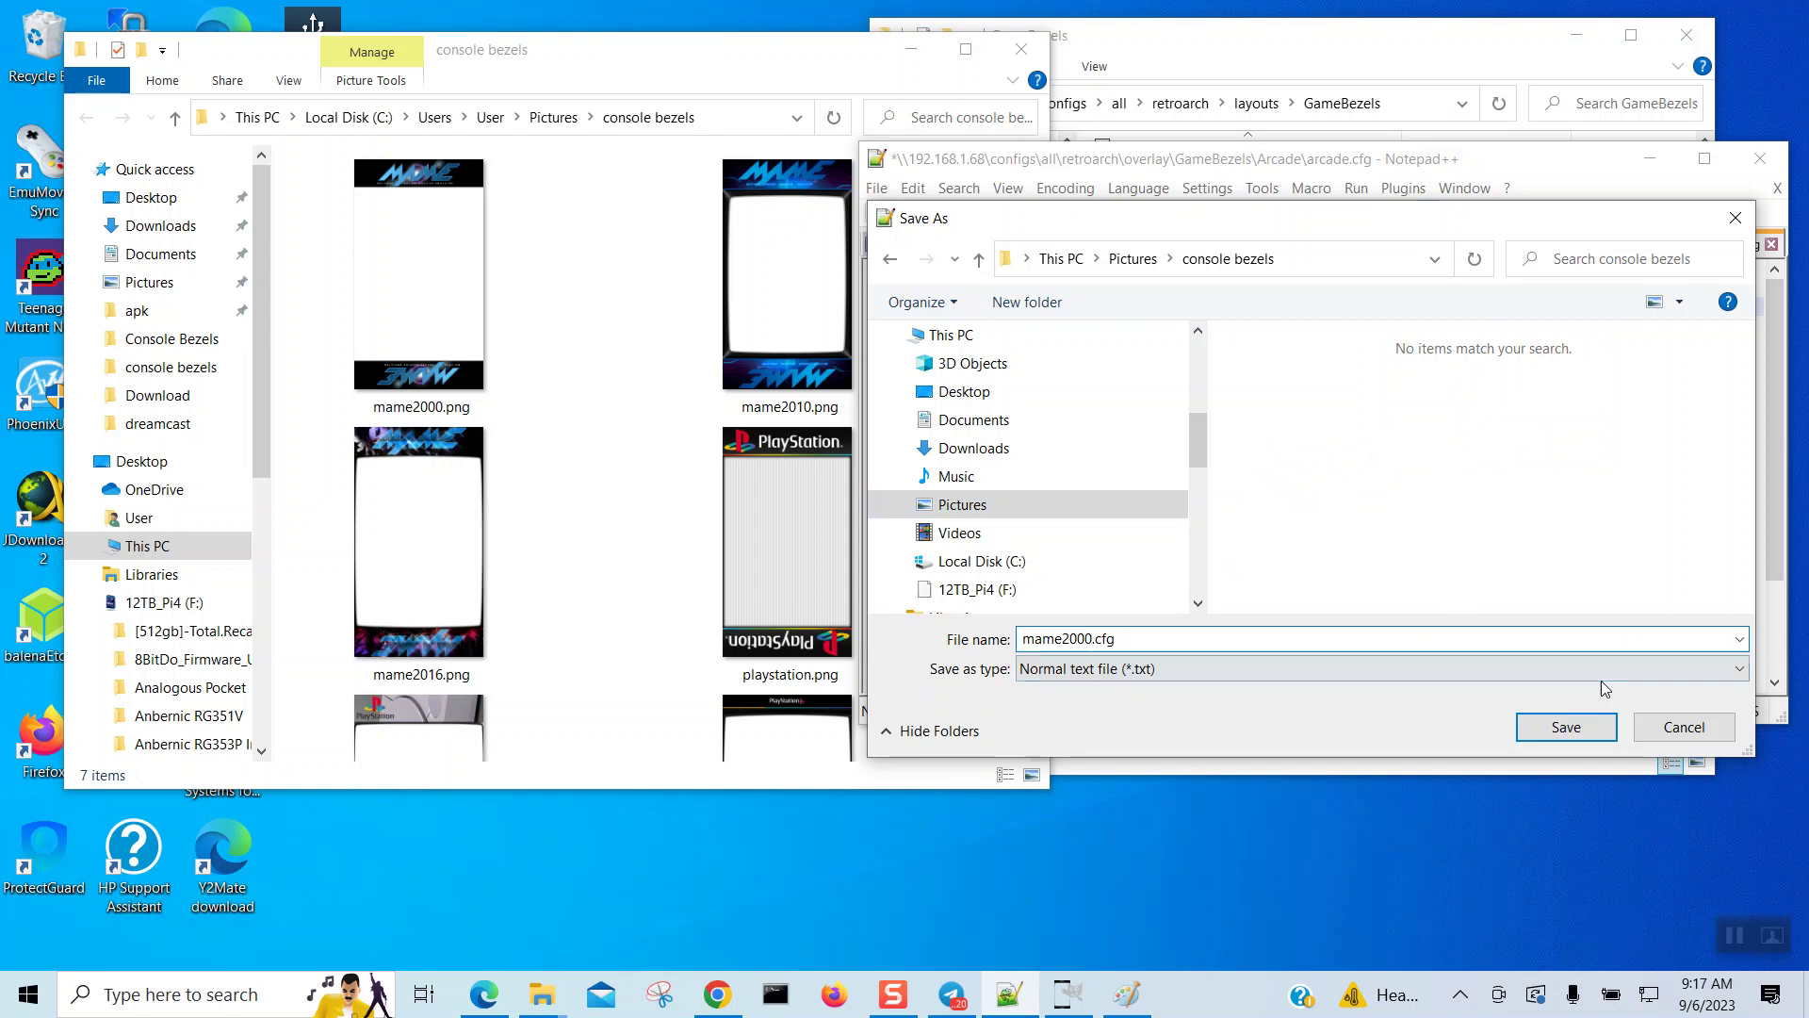
pyautogui.click(1566, 729)
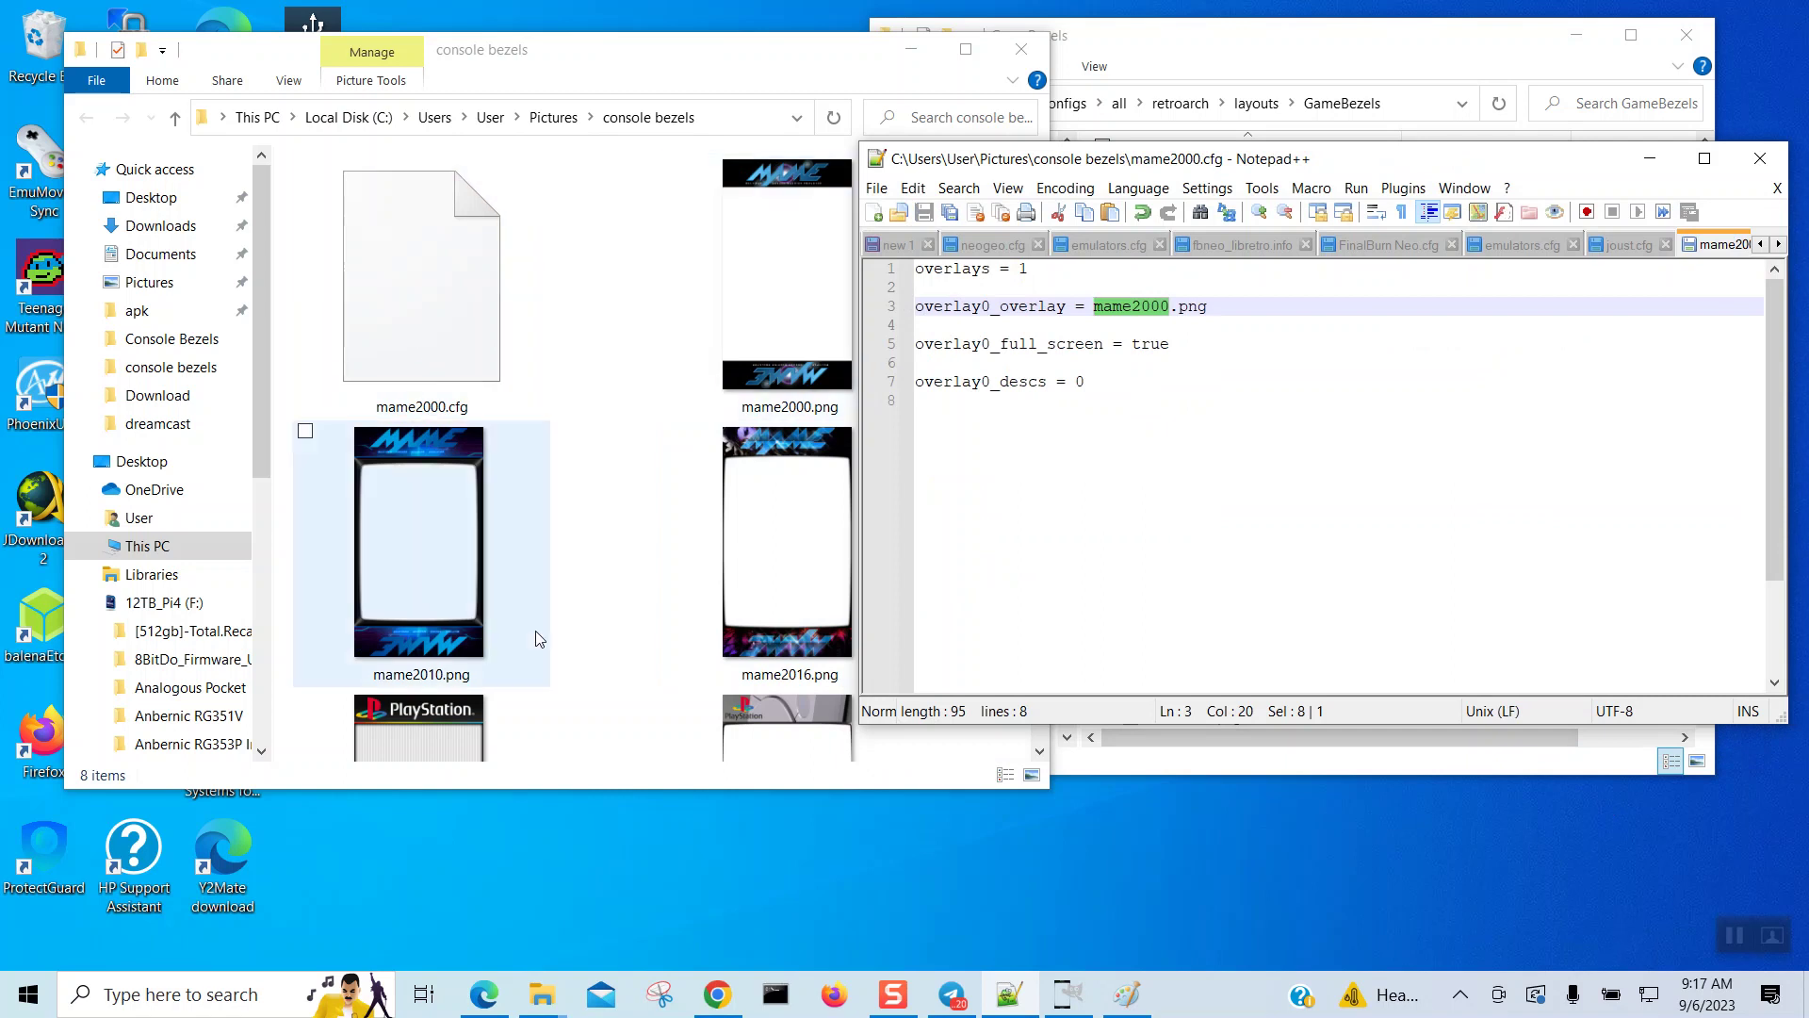
# Step: Change the overlay0_overlay image on line 3 to mame2010.png
pyautogui.click(1171, 307)
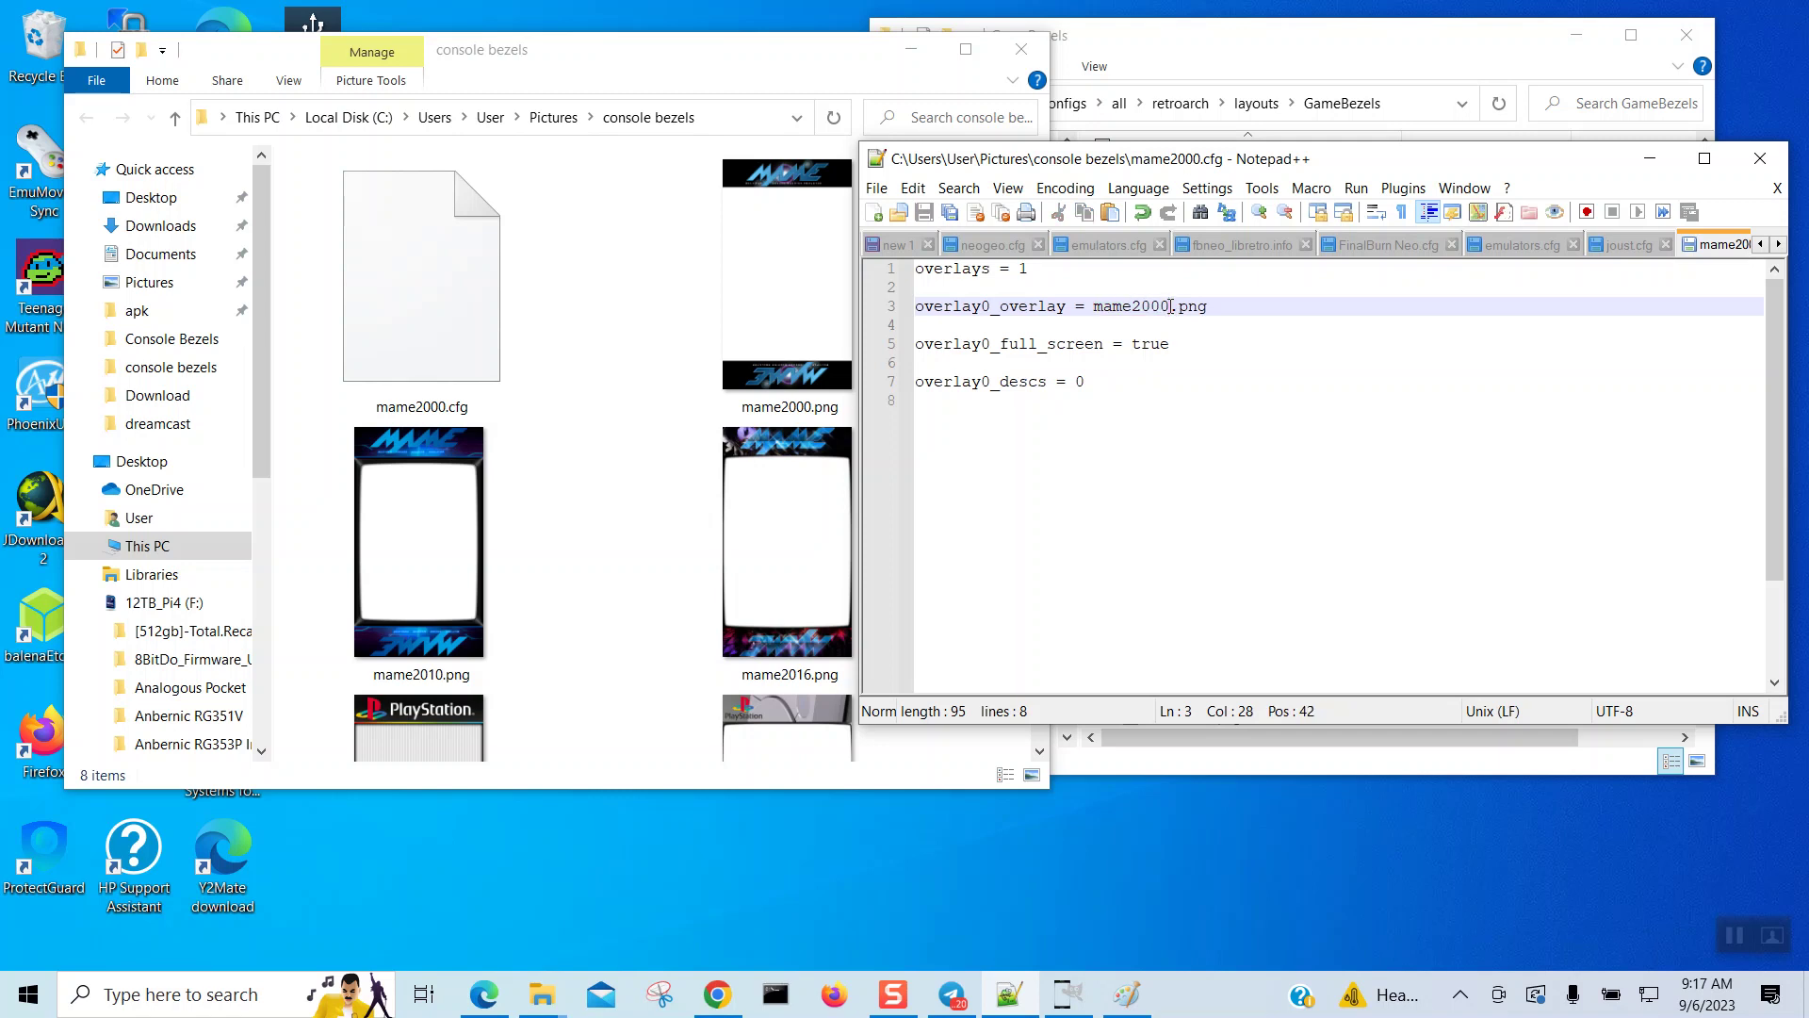
pyautogui.press('BackSpace')
pyautogui.press('BackSpace')
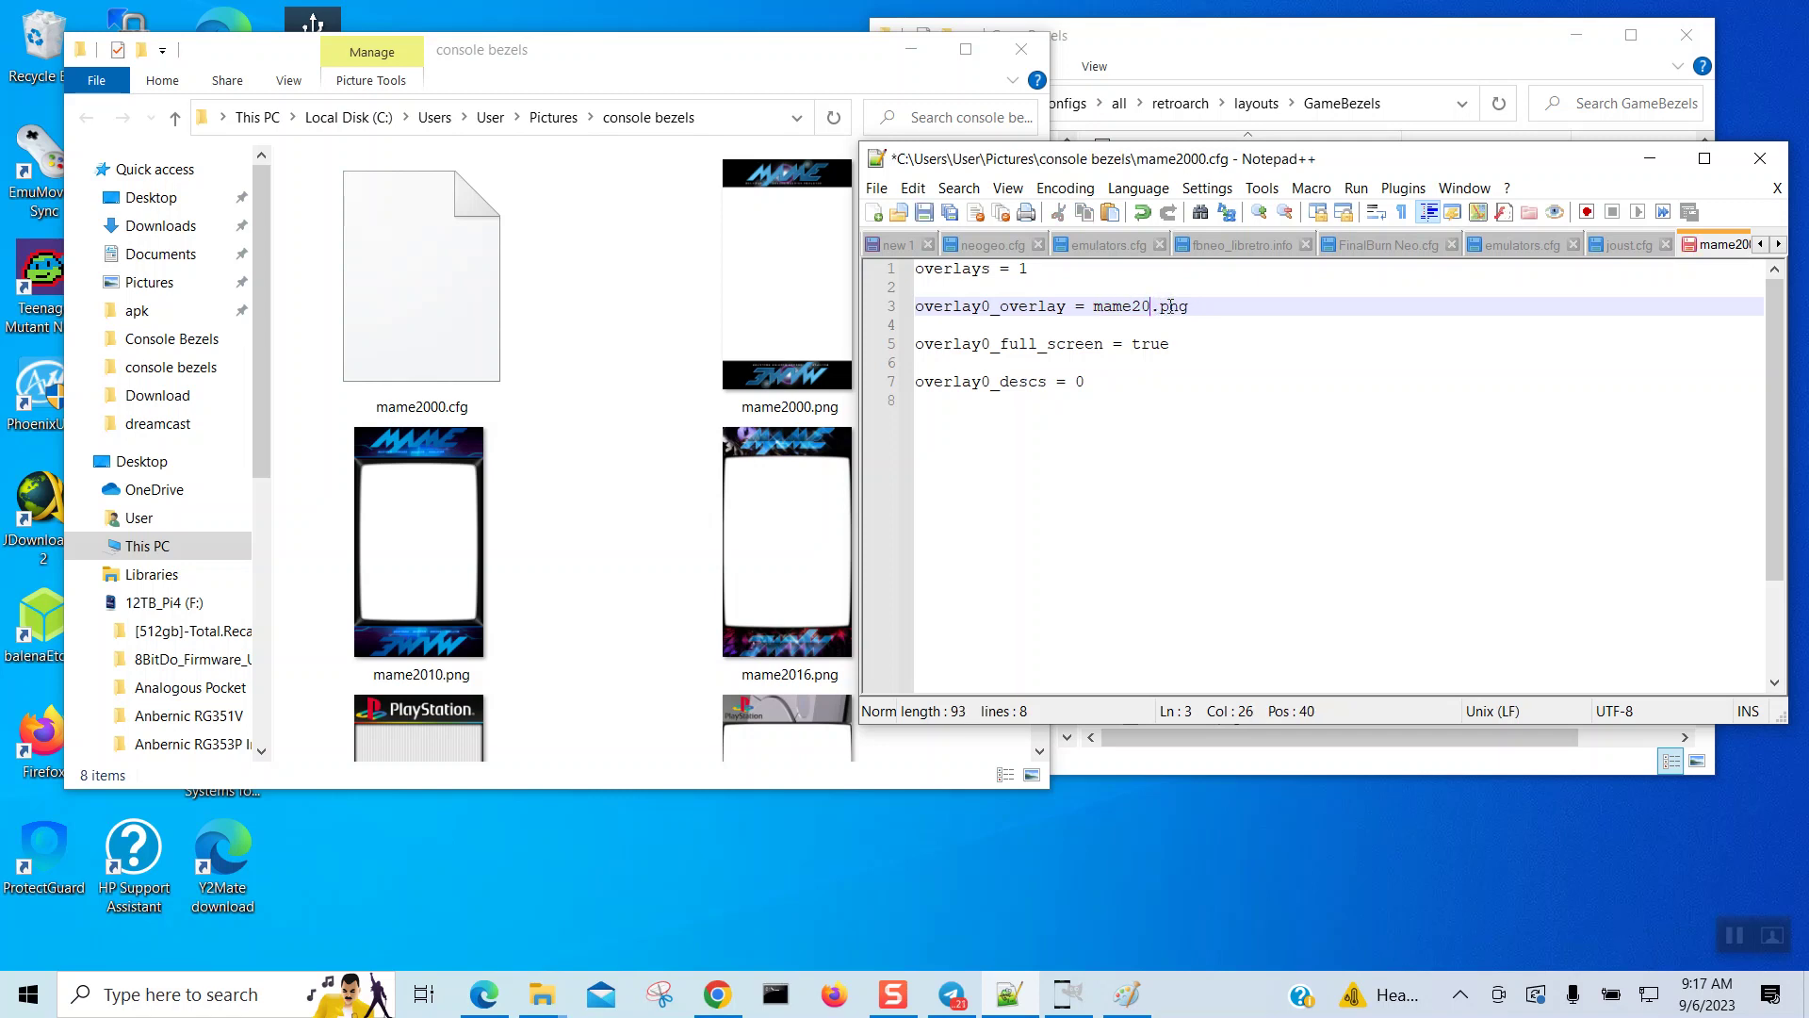
pyautogui.write('10')
pyautogui.moveTo(1171, 306); pyautogui.dragTo(1148, 306)
pyautogui.click(869, 366)
pyautogui.hotkey('ctrl', 'shift', 'Home')
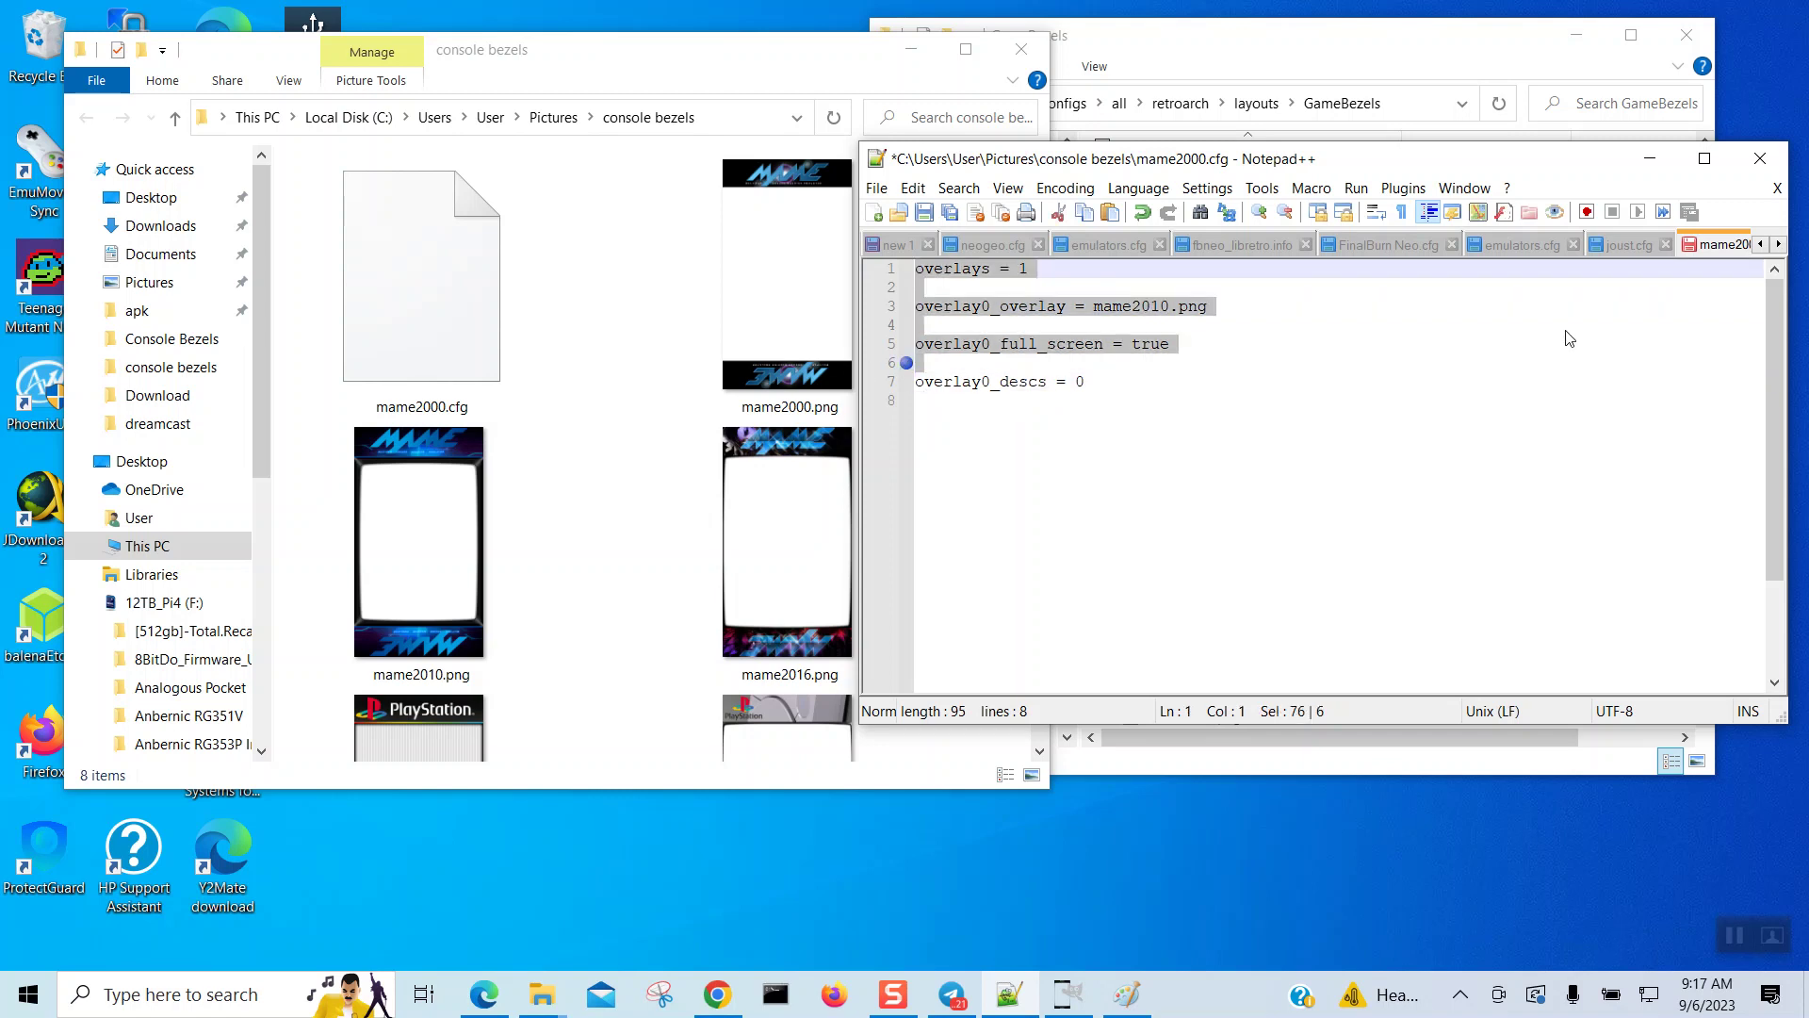
pyautogui.click(1226, 422)
# Step: Save the config under the new name mame2010.cfg in the console bezels folder
pyautogui.moveTo(1169, 305); pyautogui.dragTo(1097, 309)
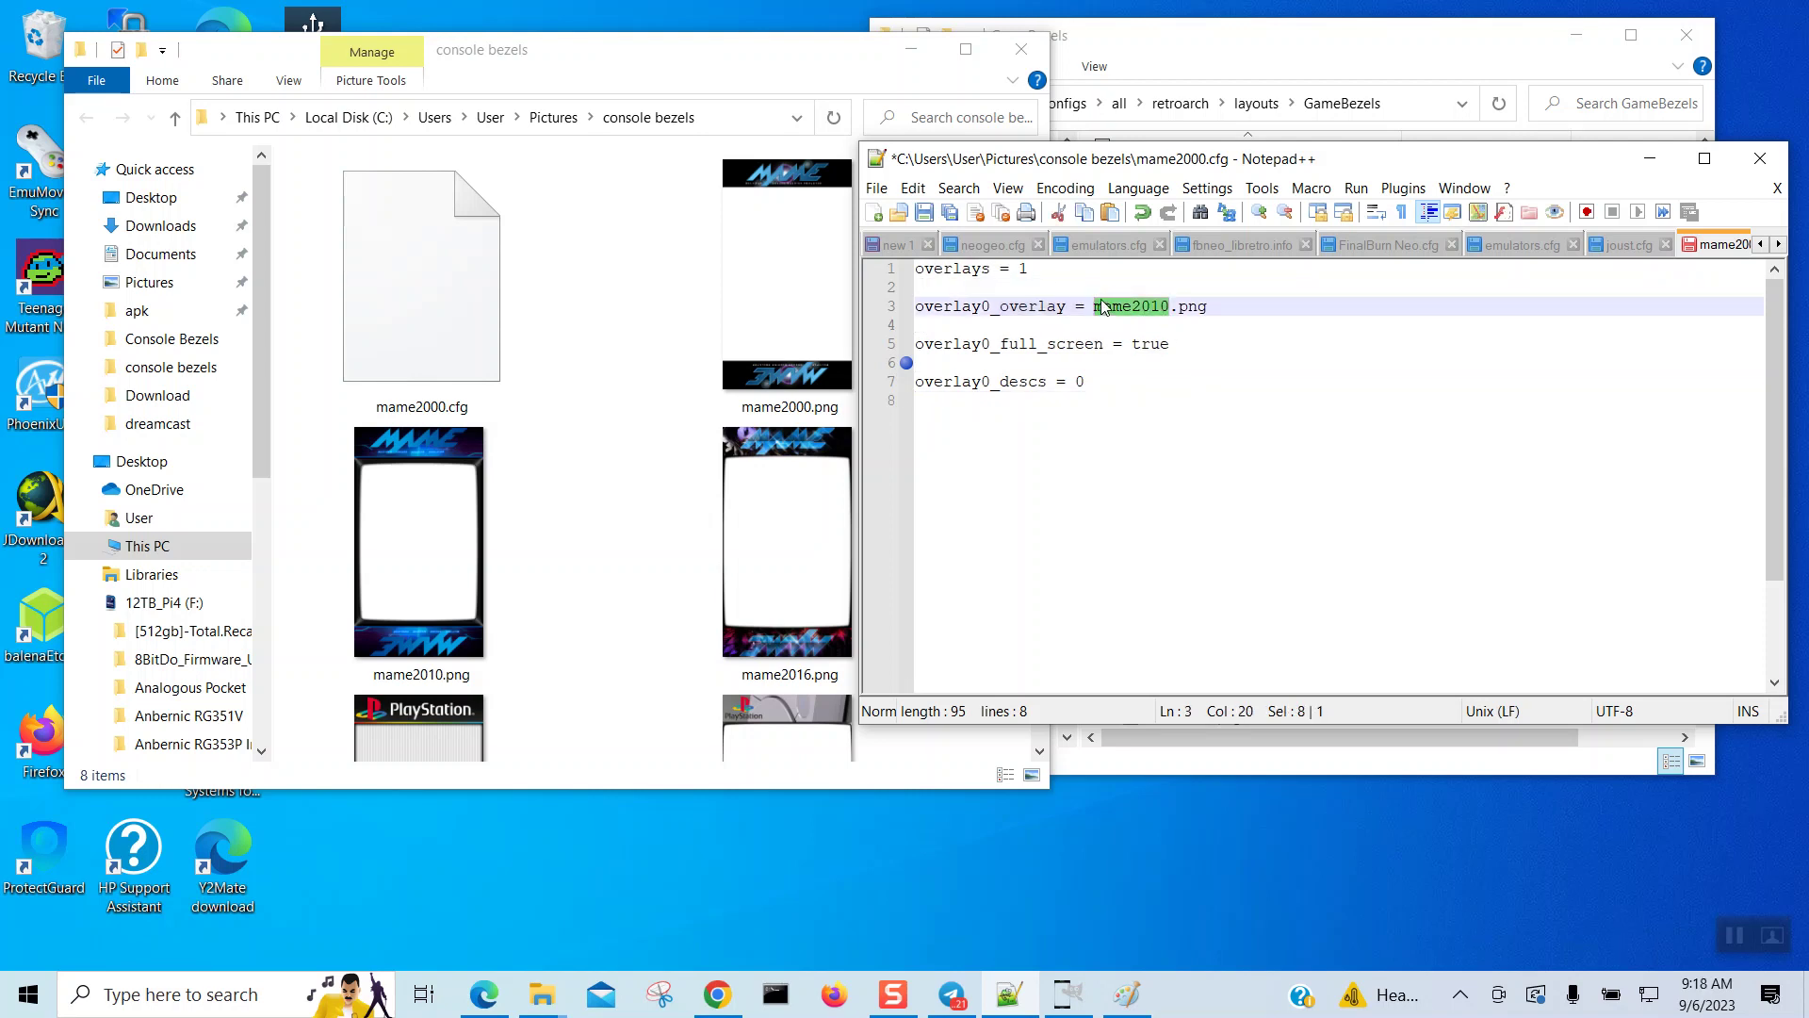
pyautogui.click(876, 187)
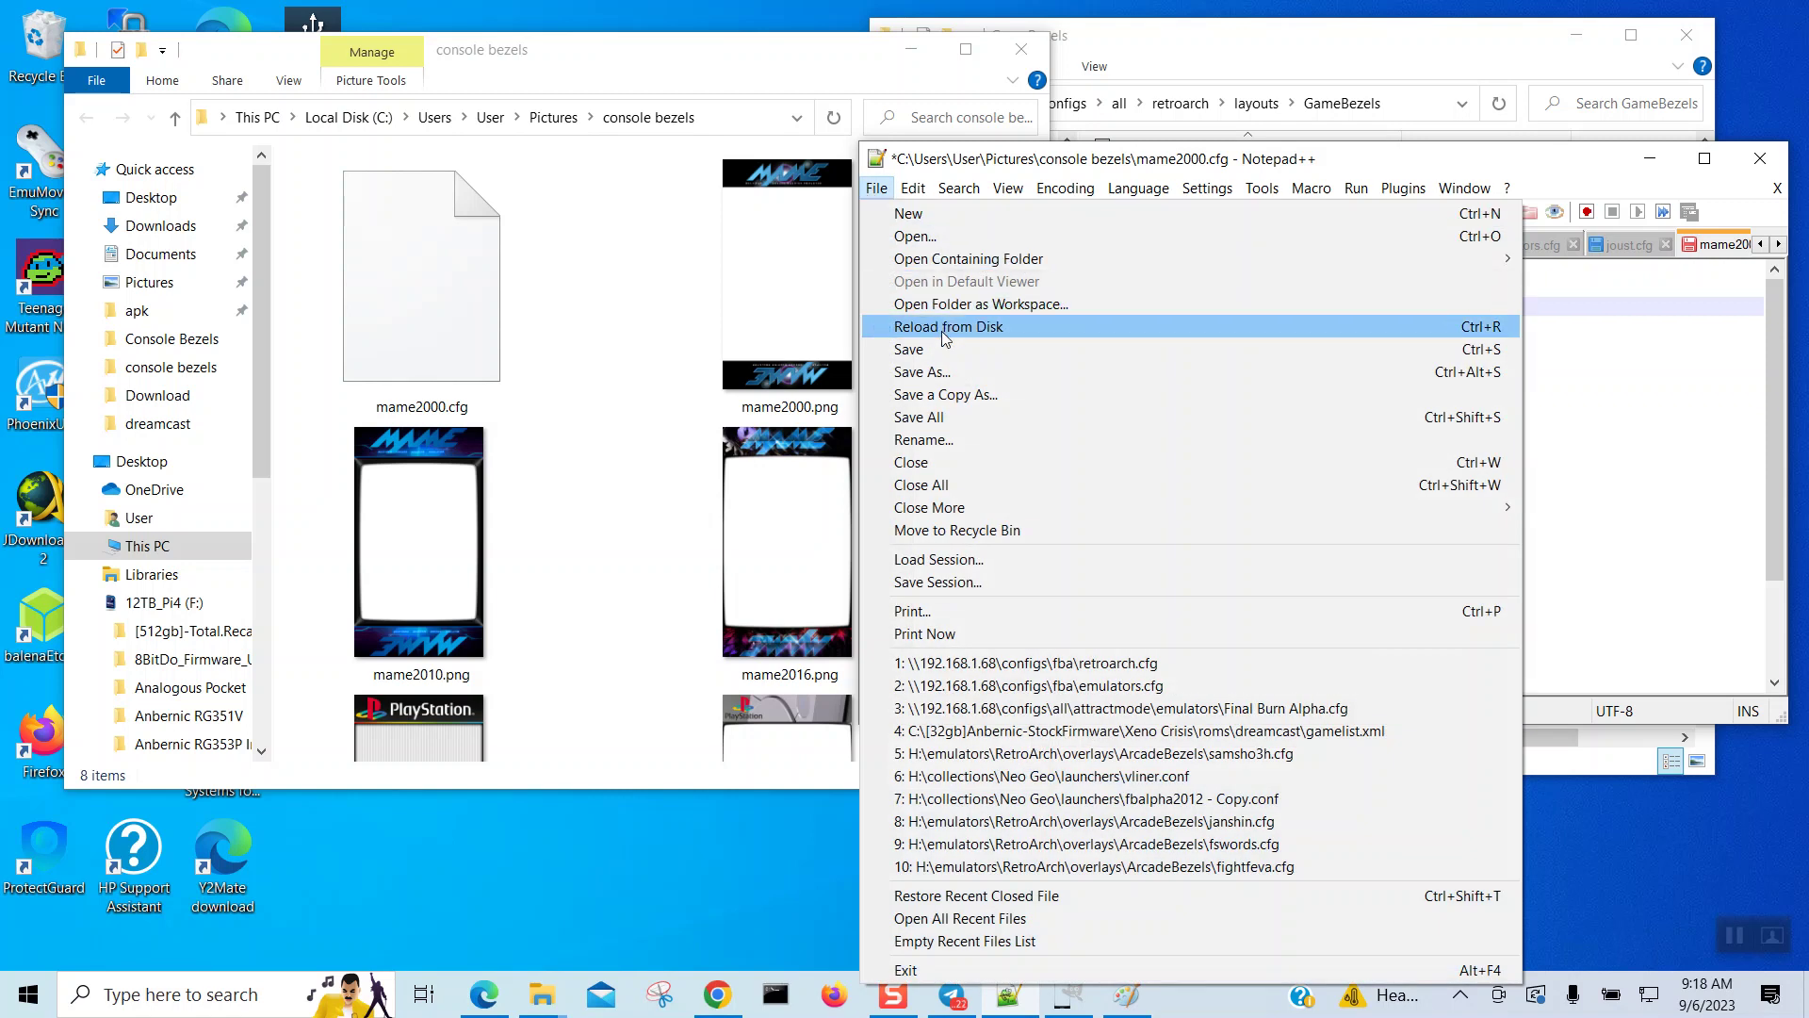
pyautogui.click(947, 372)
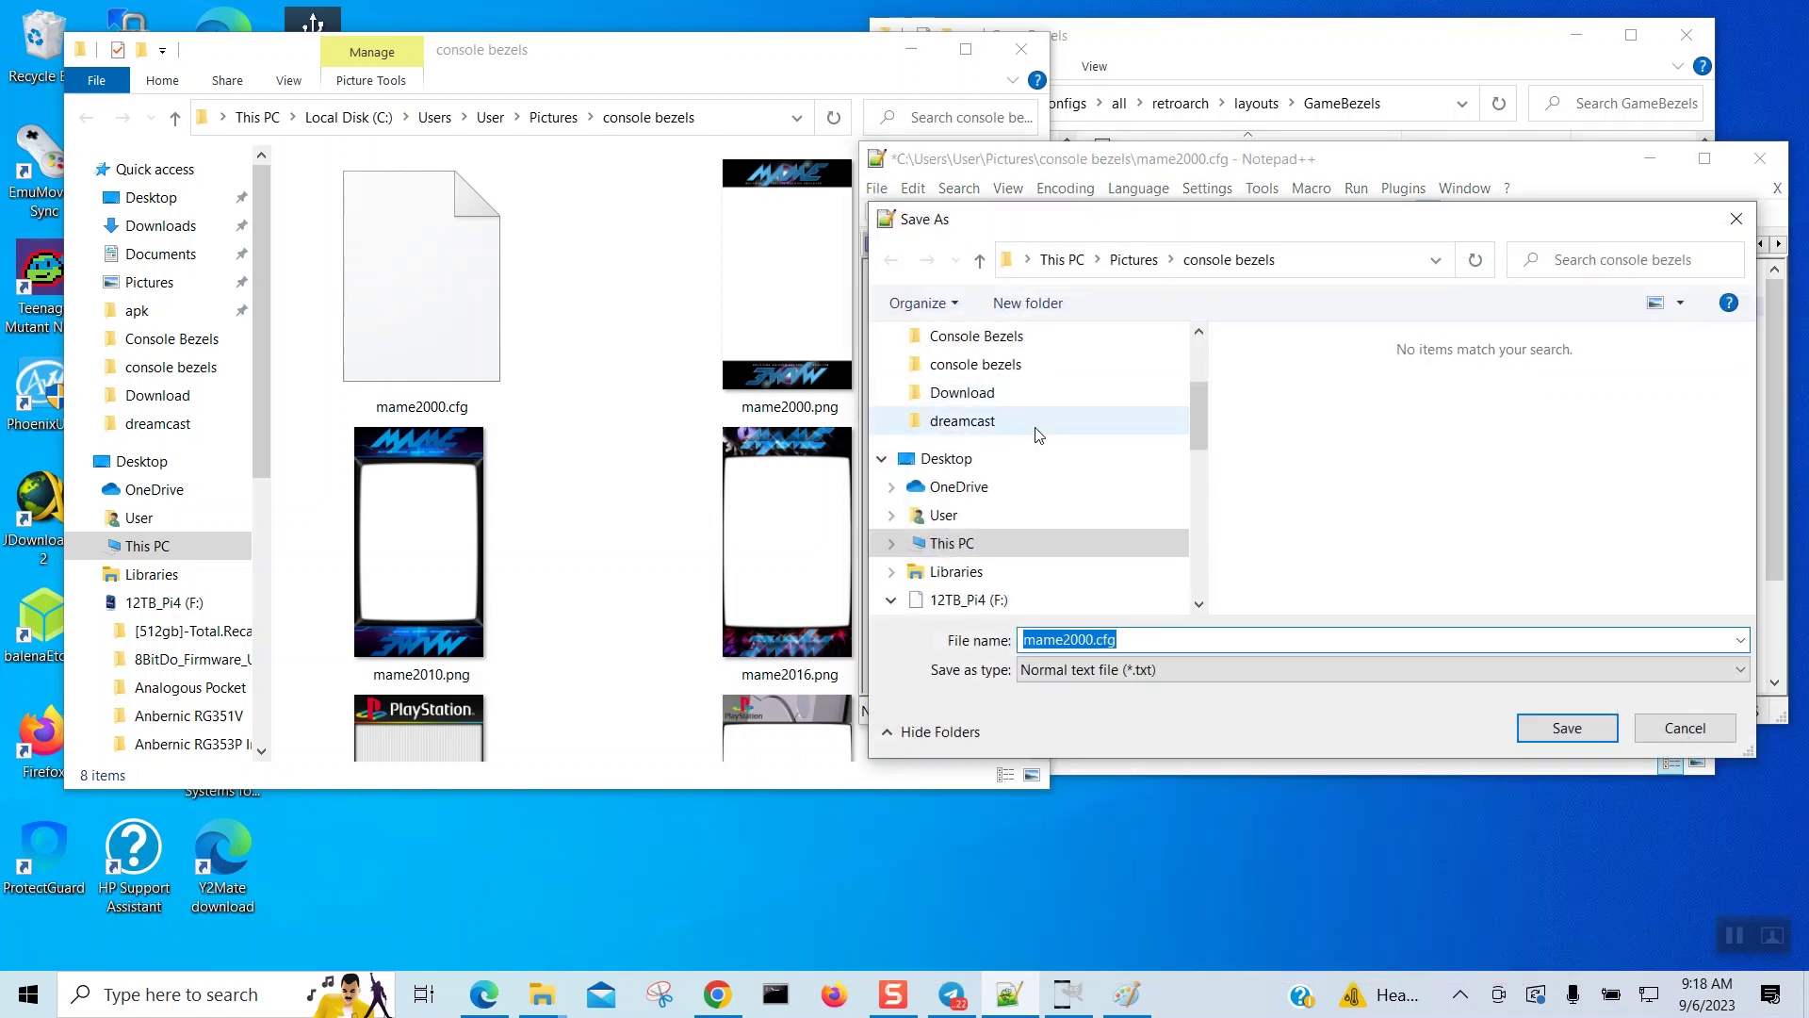
pyautogui.click(1097, 643)
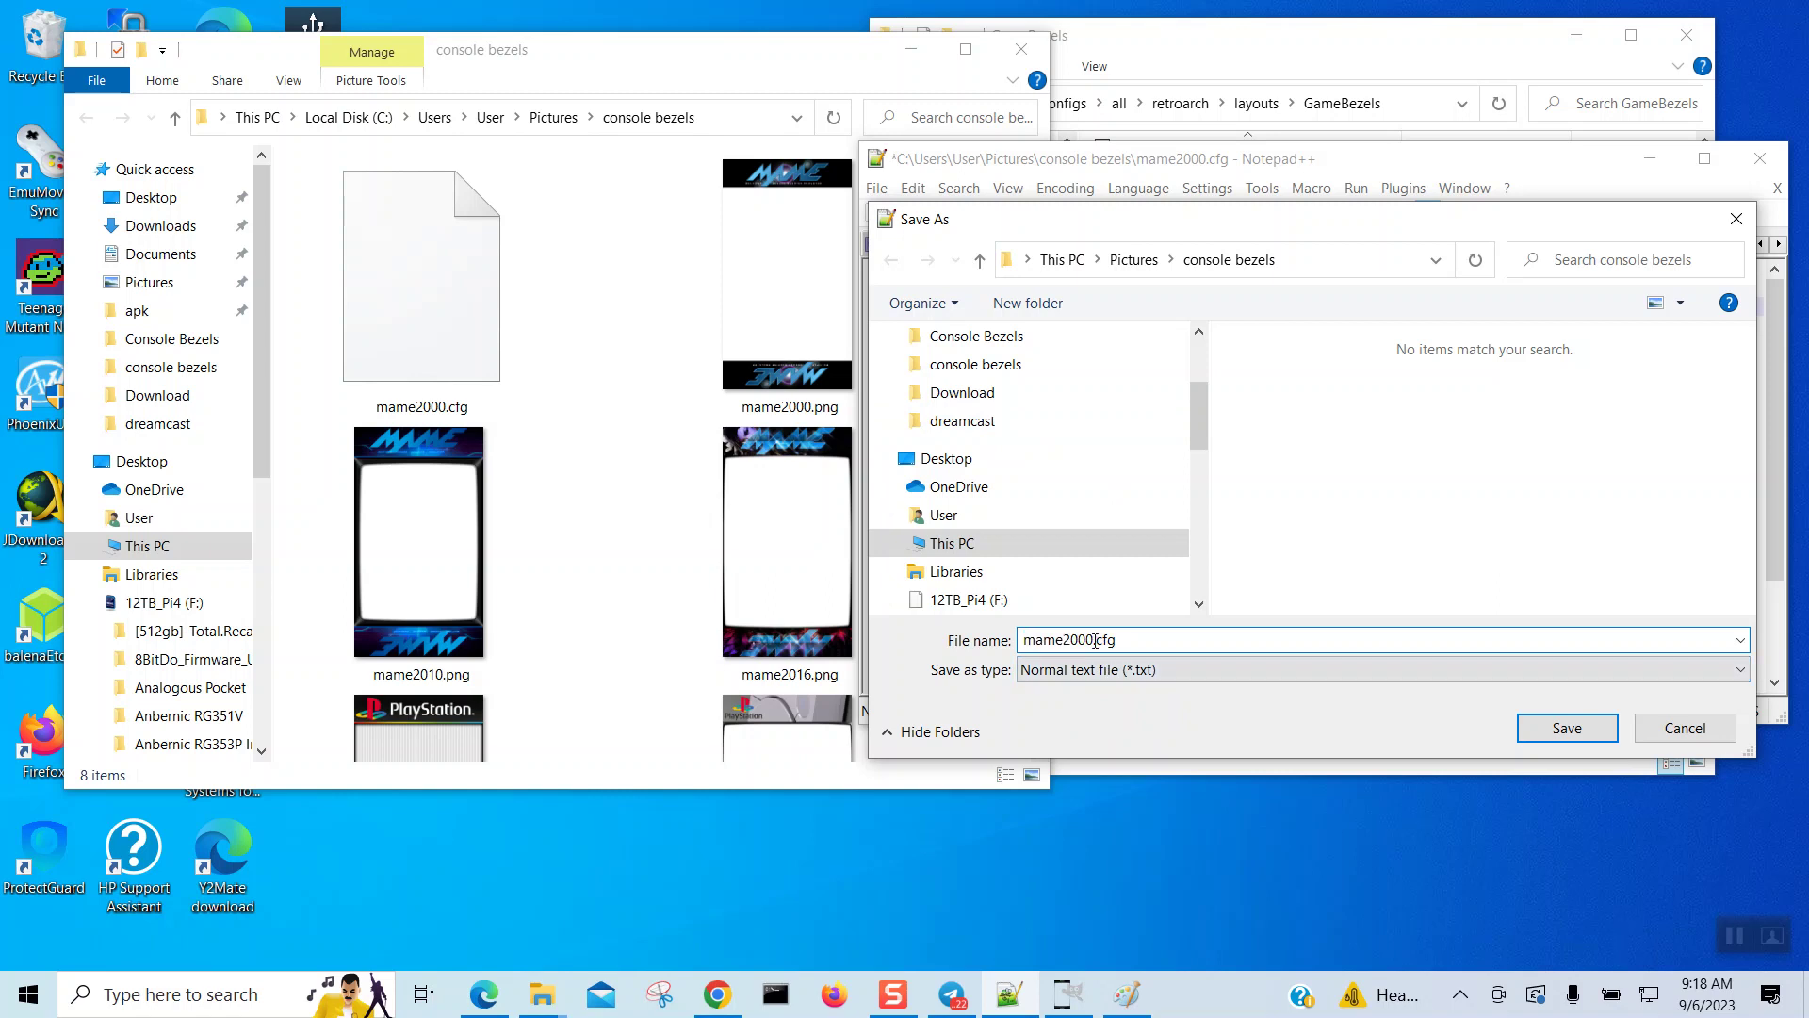
pyautogui.moveTo(1094, 642); pyautogui.dragTo(1021, 642)
pyautogui.write('mame2010')
pyautogui.click(1564, 728)
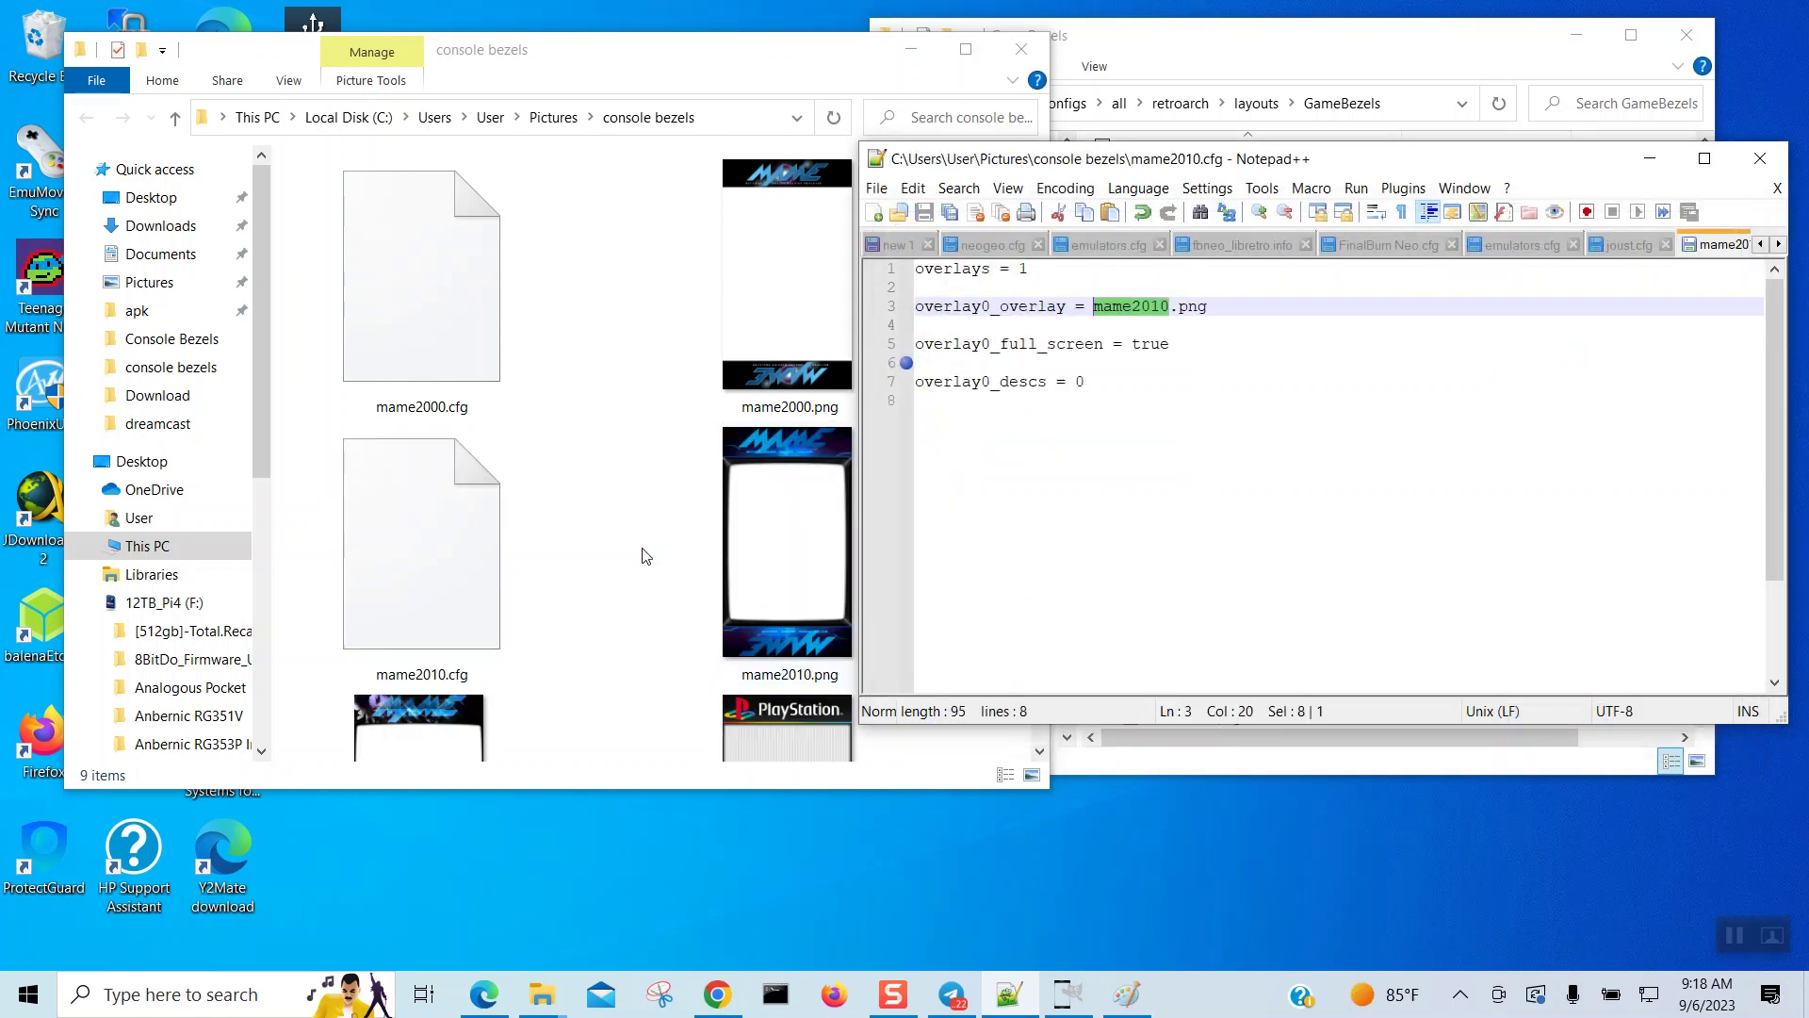
# Step: Change the overlay0_overlay image on line 3 to mame2016.png
pyautogui.scroll(-2, 637, 549)
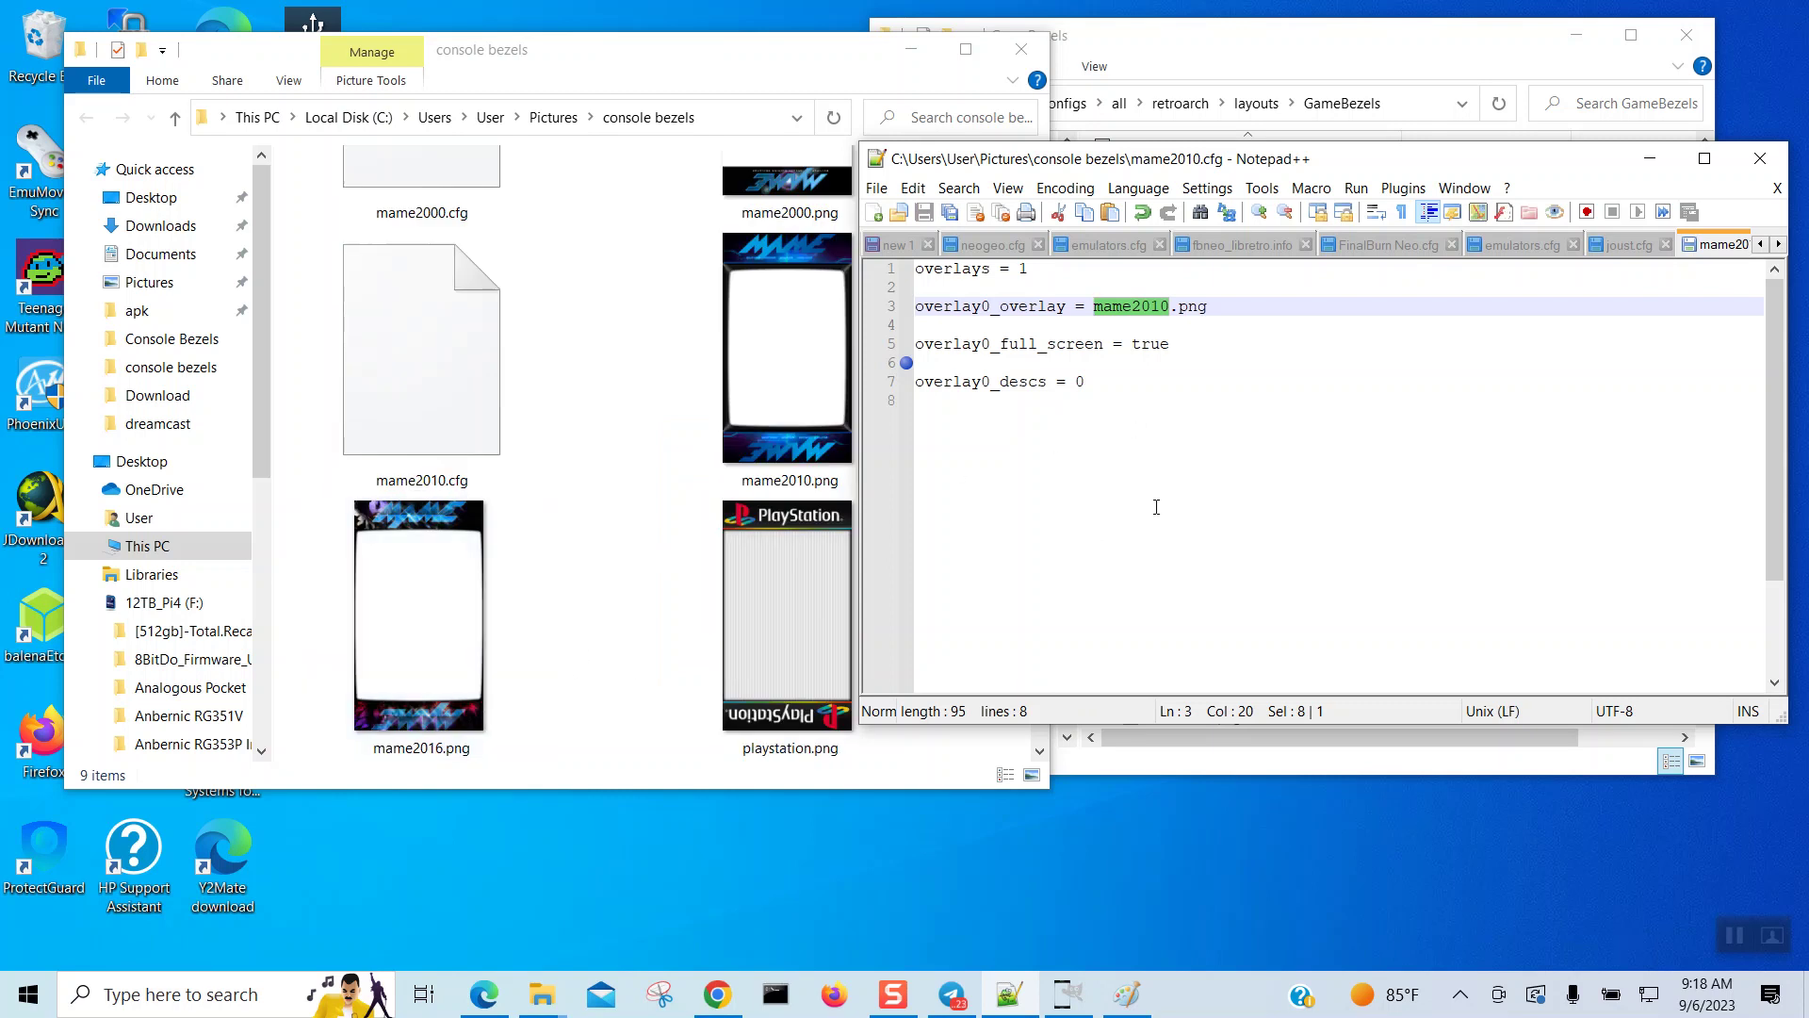
pyautogui.click(1170, 308)
pyautogui.press('BackSpace')
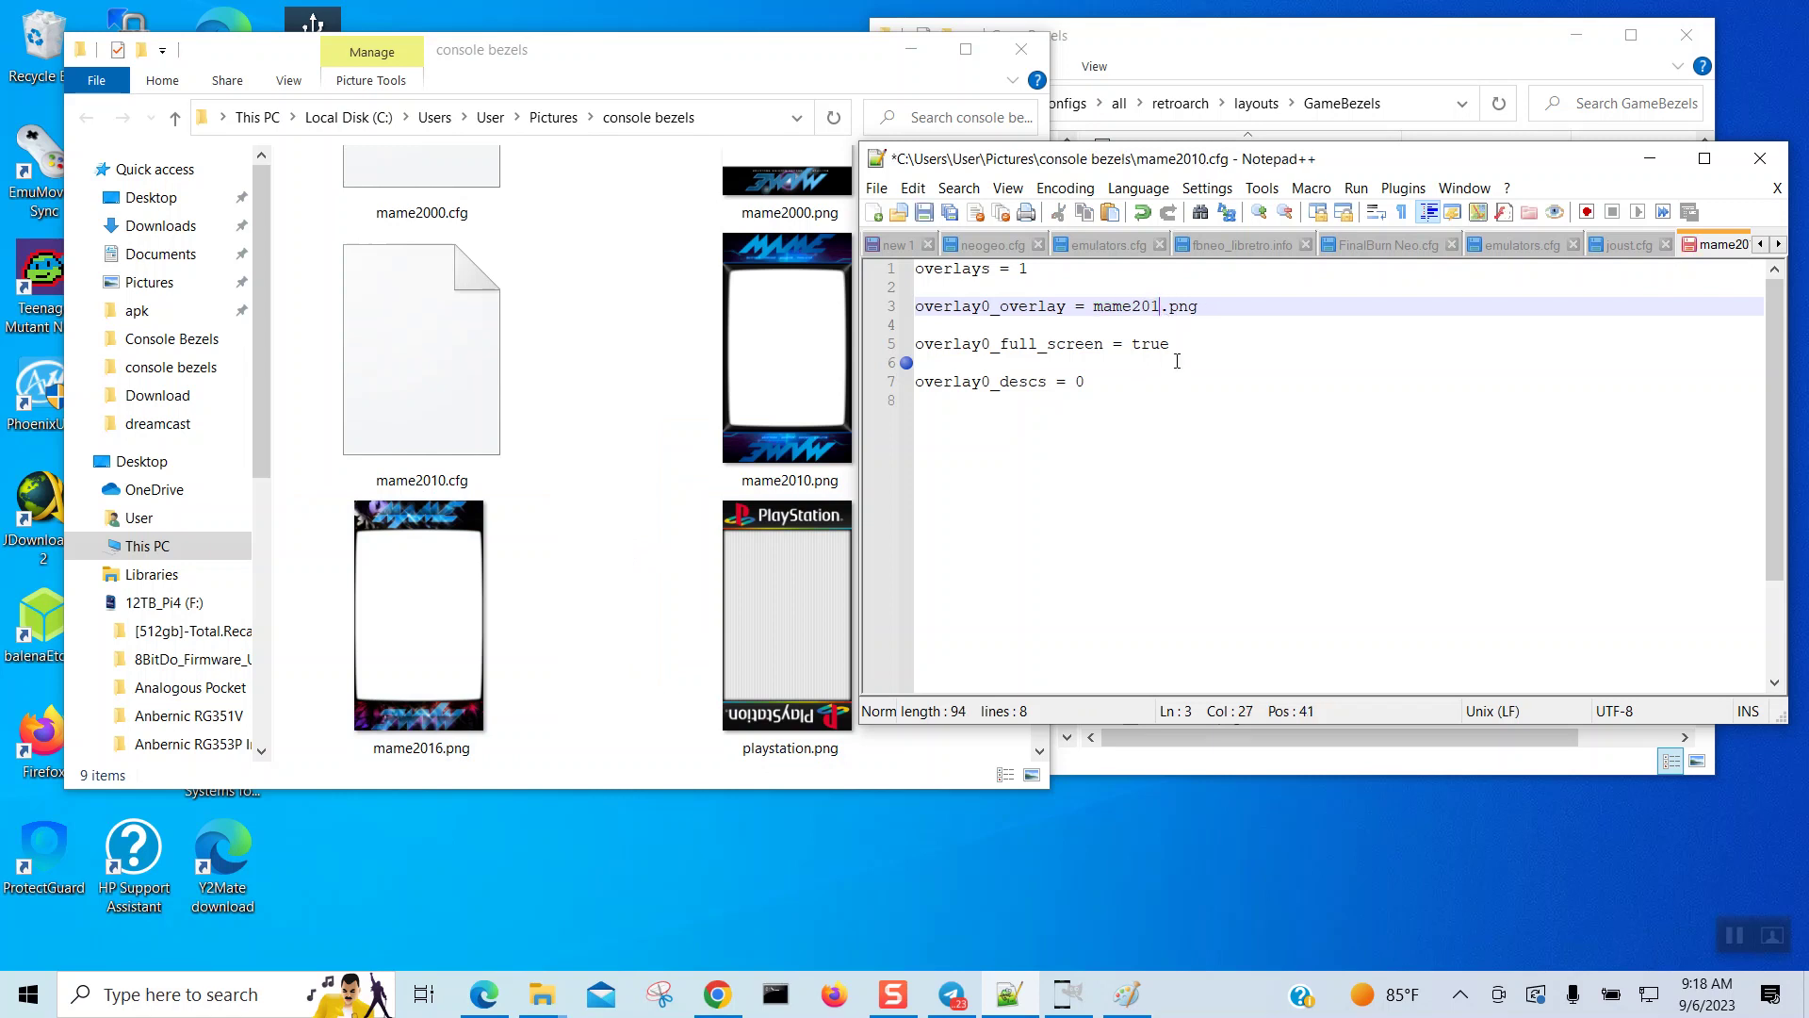
pyautogui.write('6')
# Step: Save the config under the new name mame2016.cfg in the console bezels folder
pyautogui.click(876, 193)
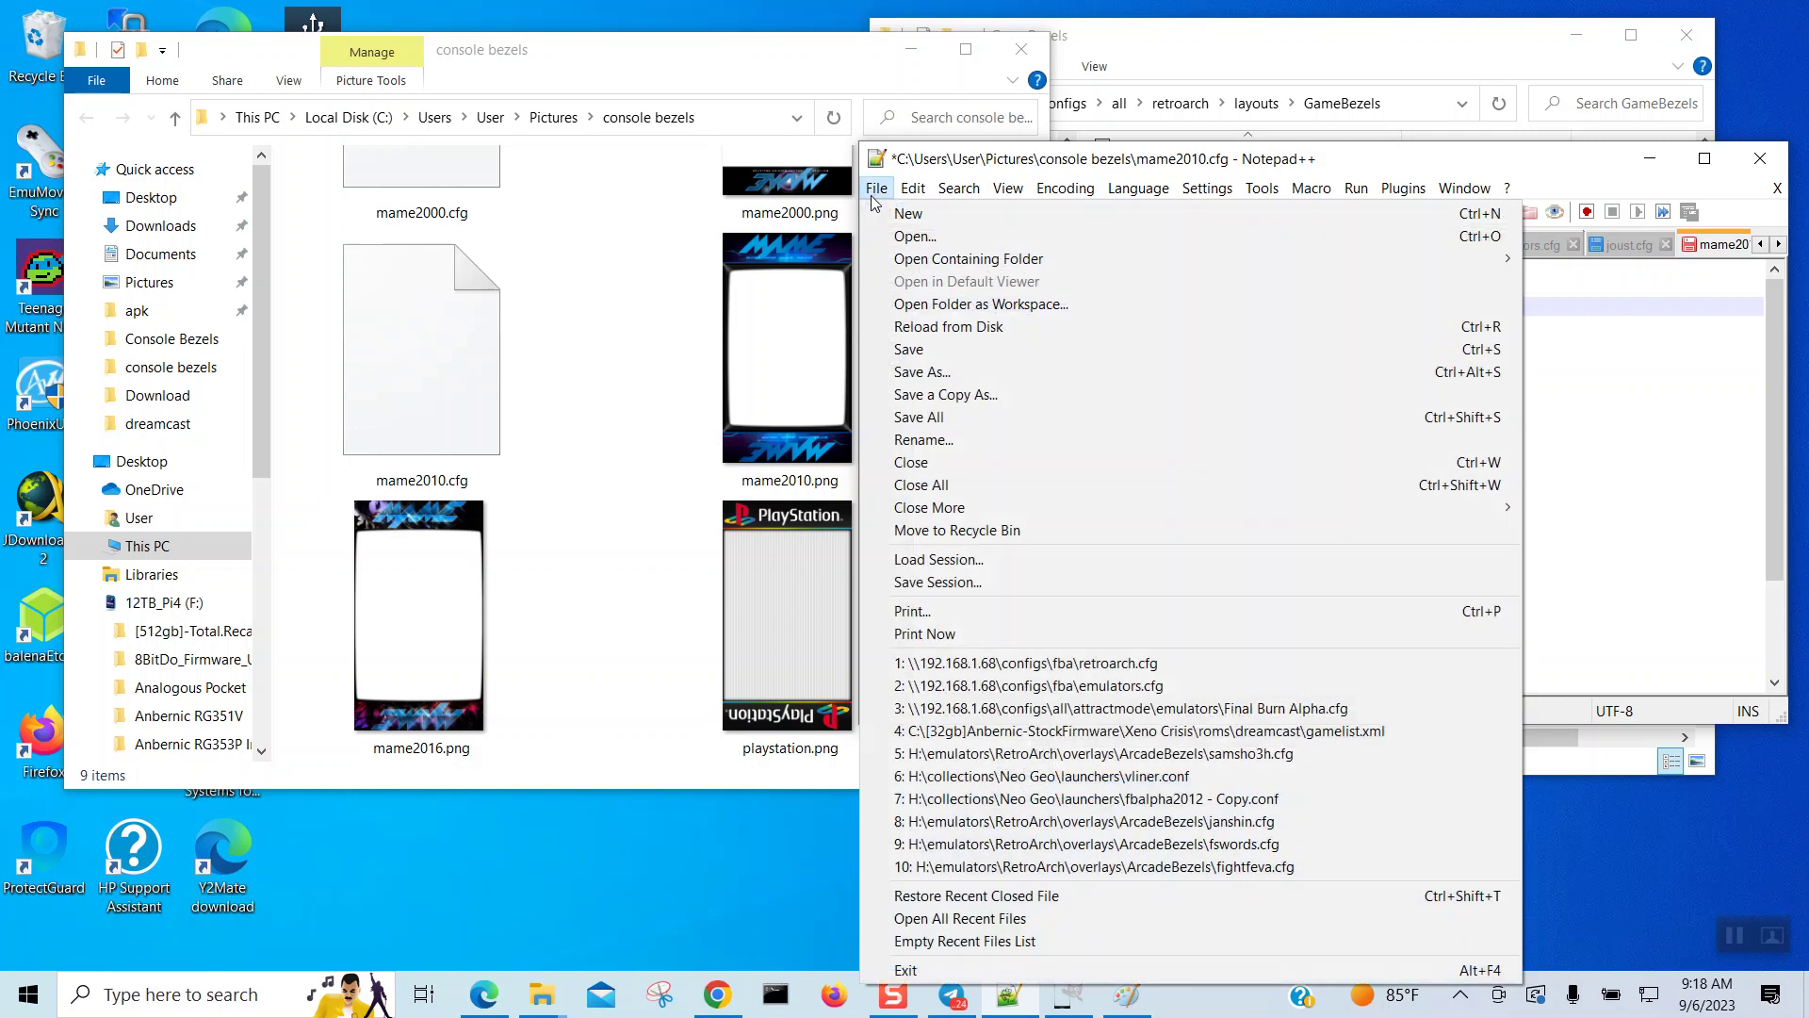
pyautogui.click(936, 374)
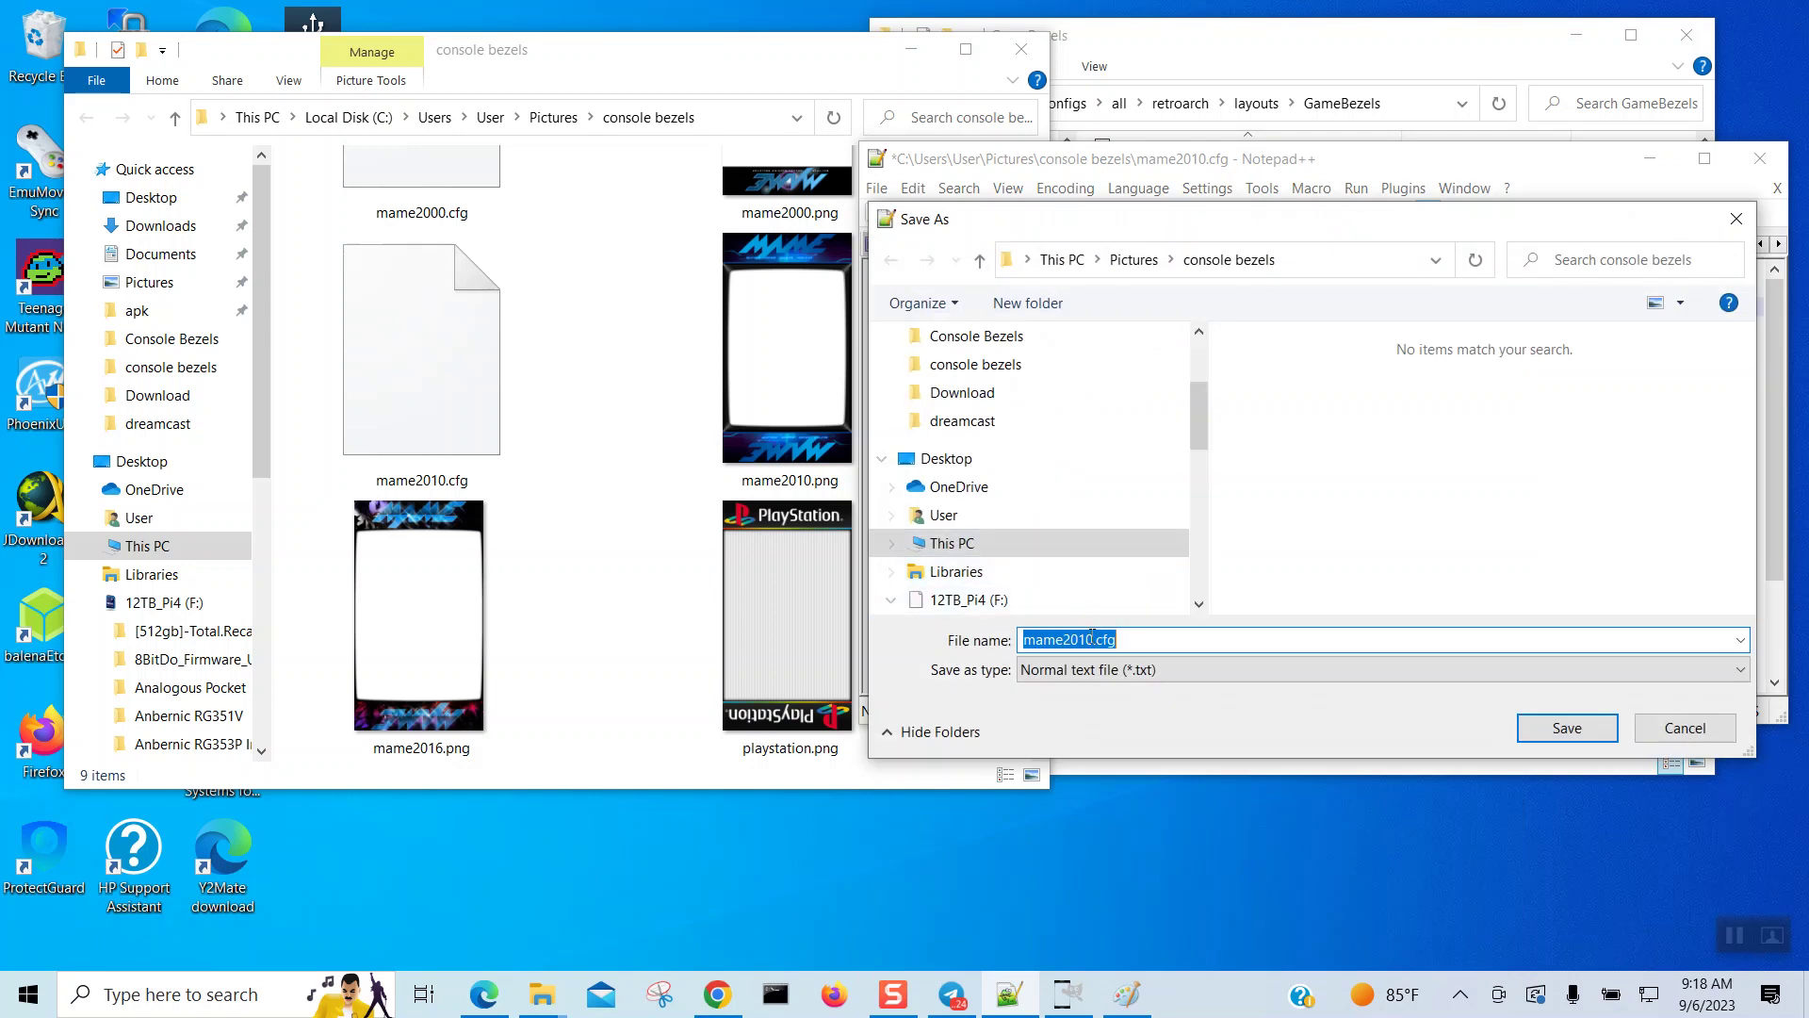
pyautogui.click(1093, 639)
pyautogui.press('BackSpace')
pyautogui.write('6')
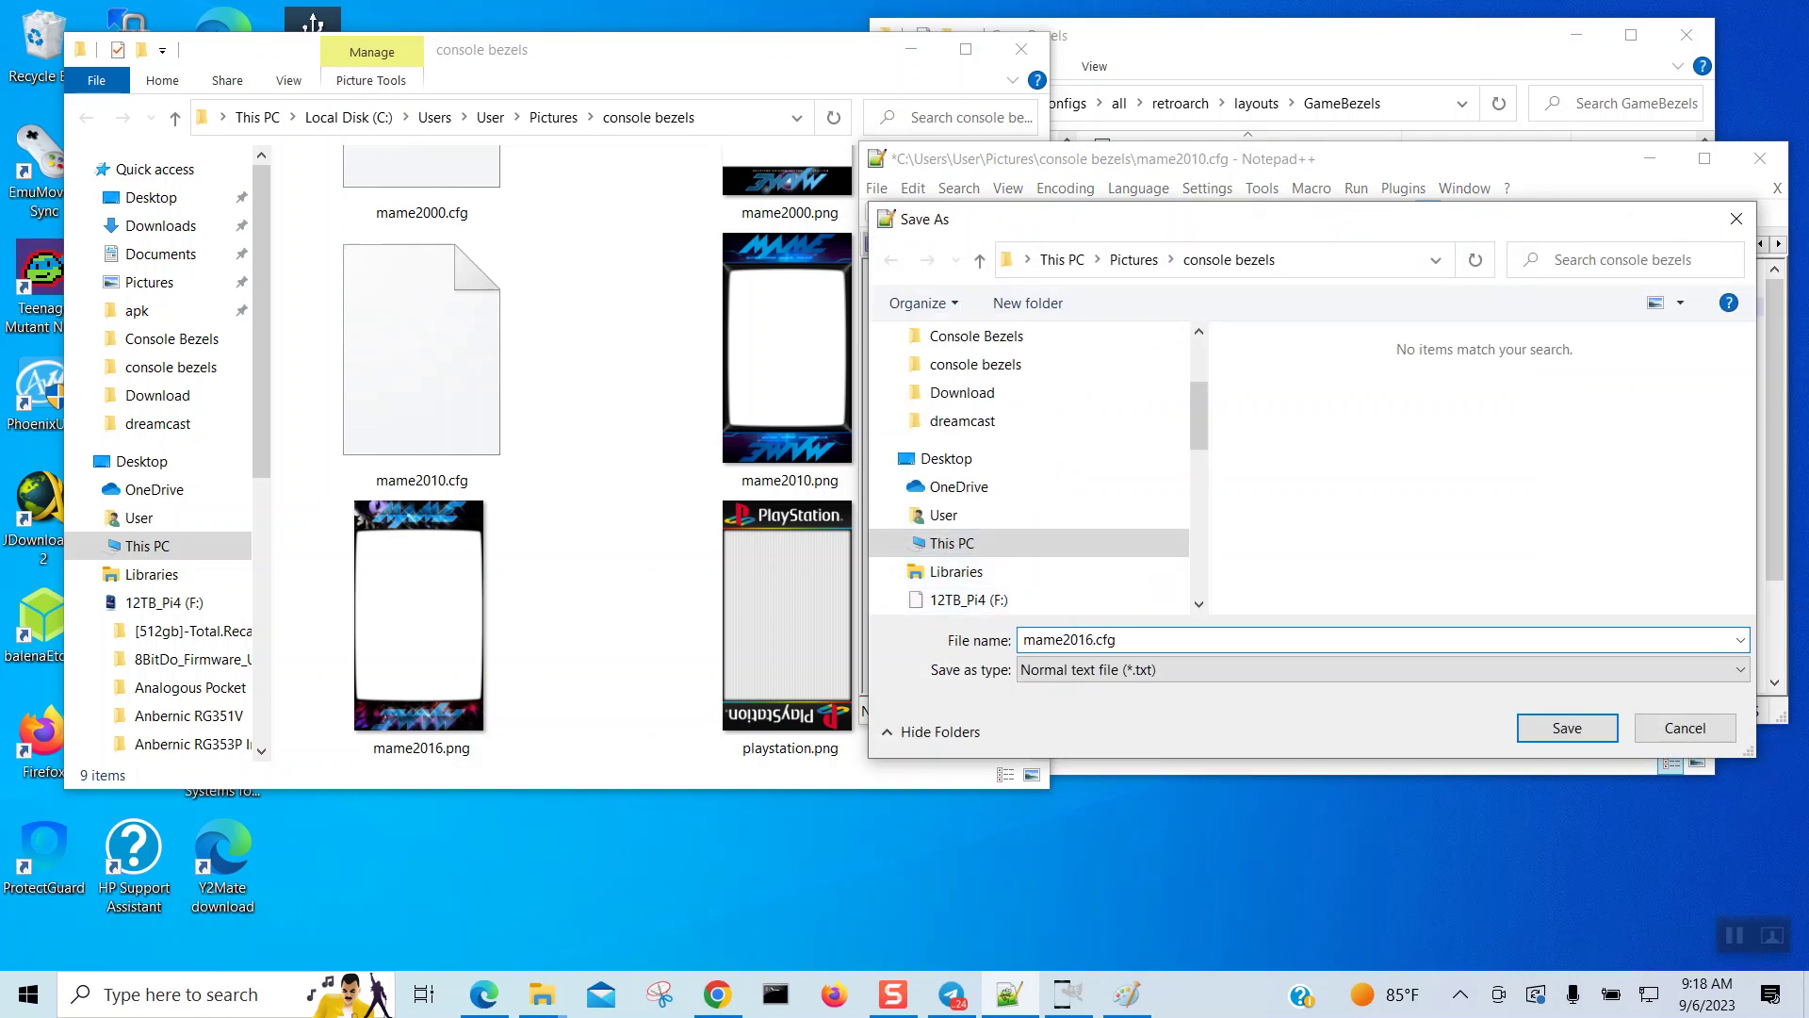
pyautogui.click(1536, 729)
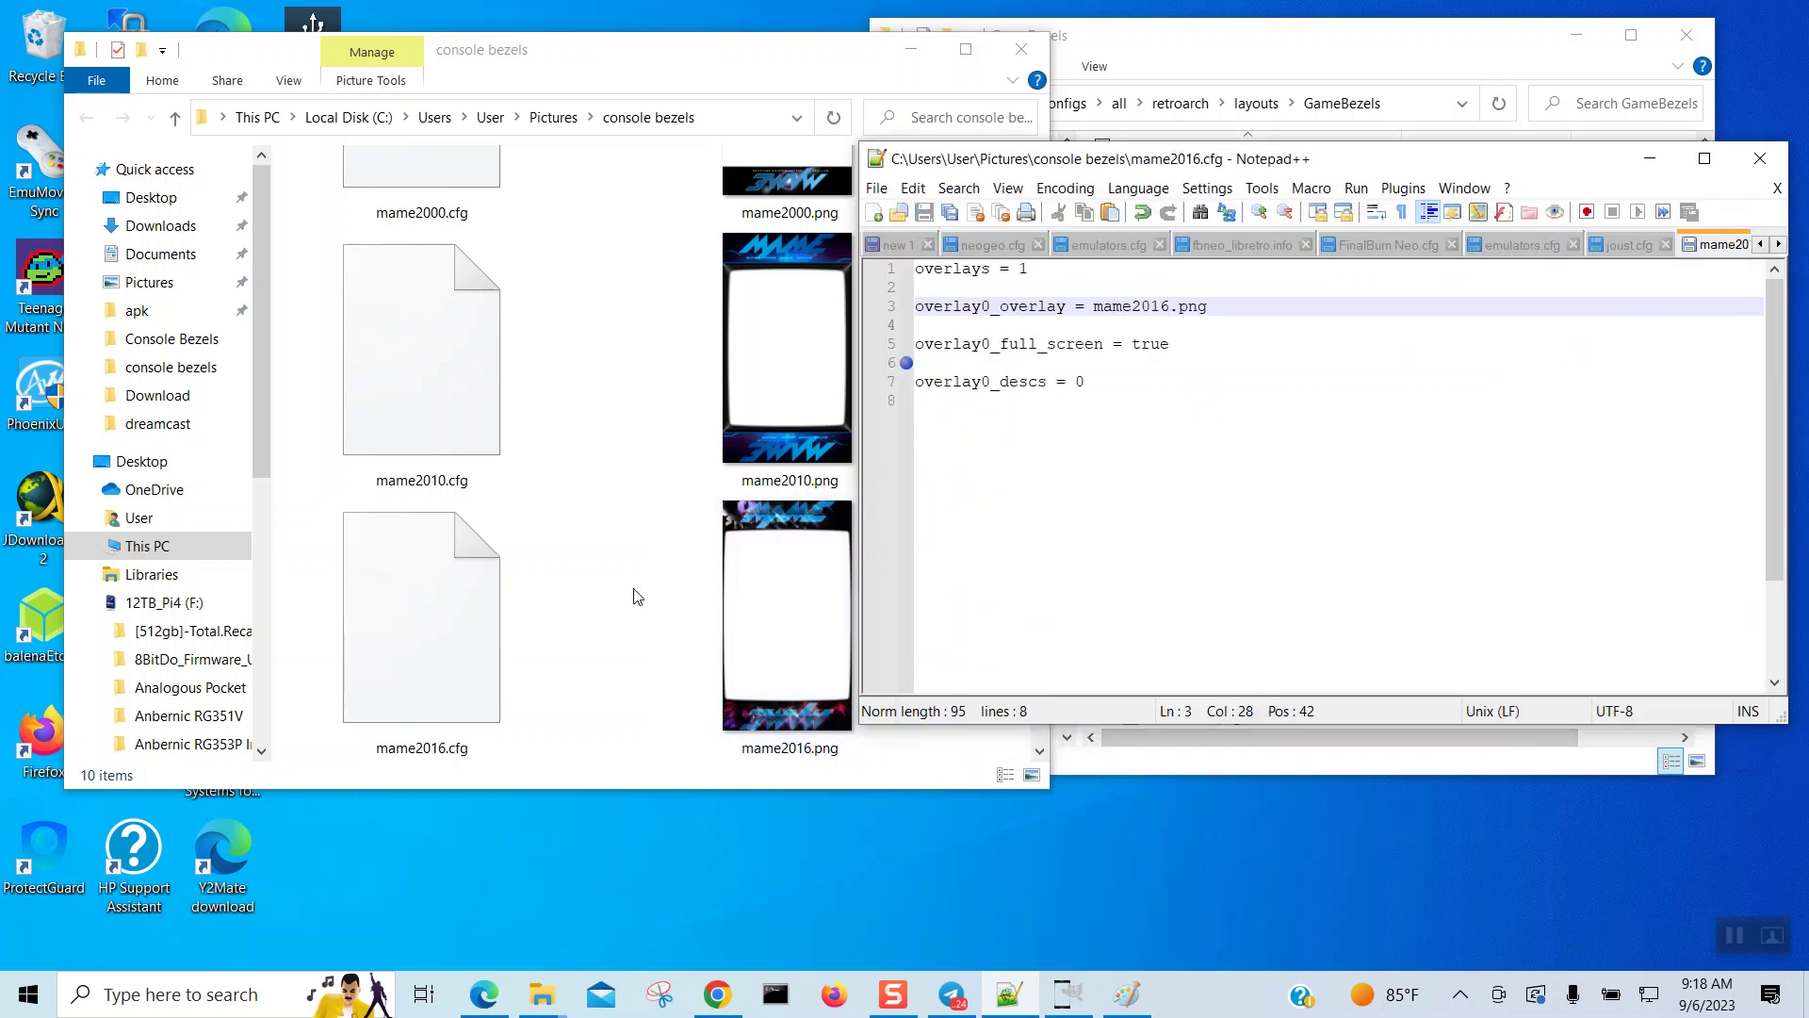
# Step: Replace the overlay0_overlay image name on line 3 so that it reads playstation.png
pyautogui.scroll(-1, 641, 601)
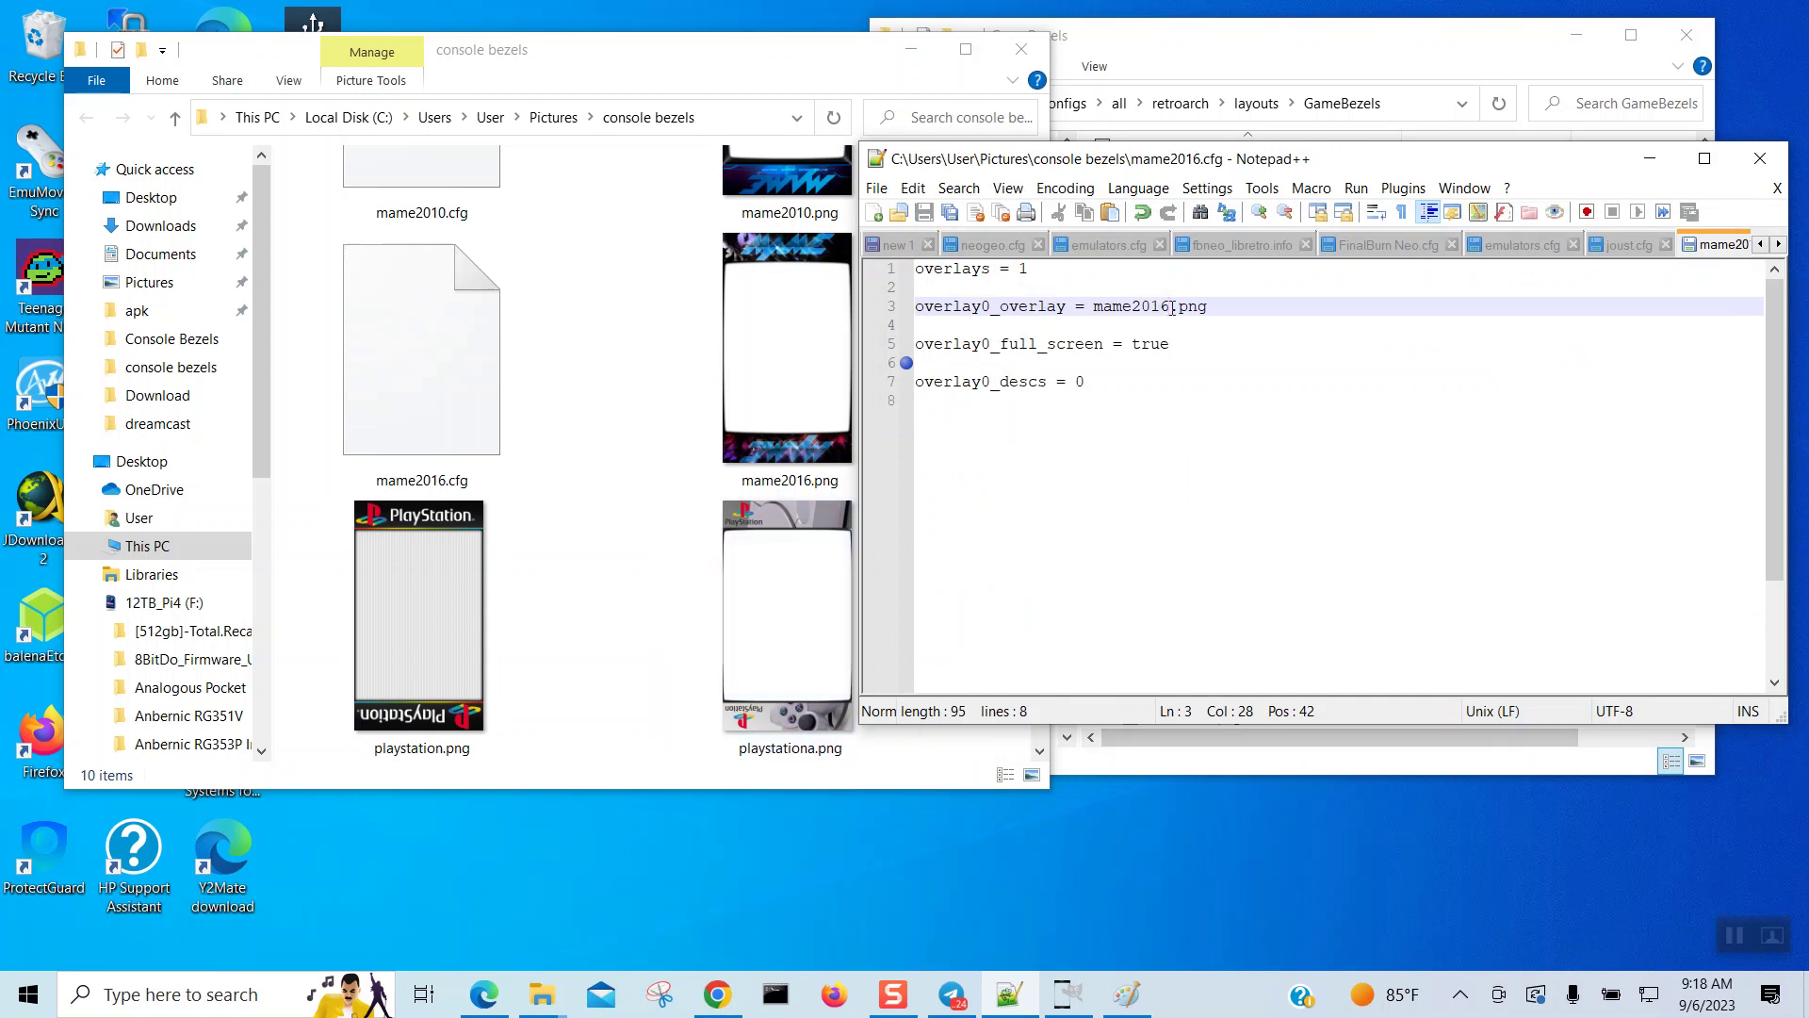
pyautogui.moveTo(1169, 311); pyautogui.dragTo(1225, 533)
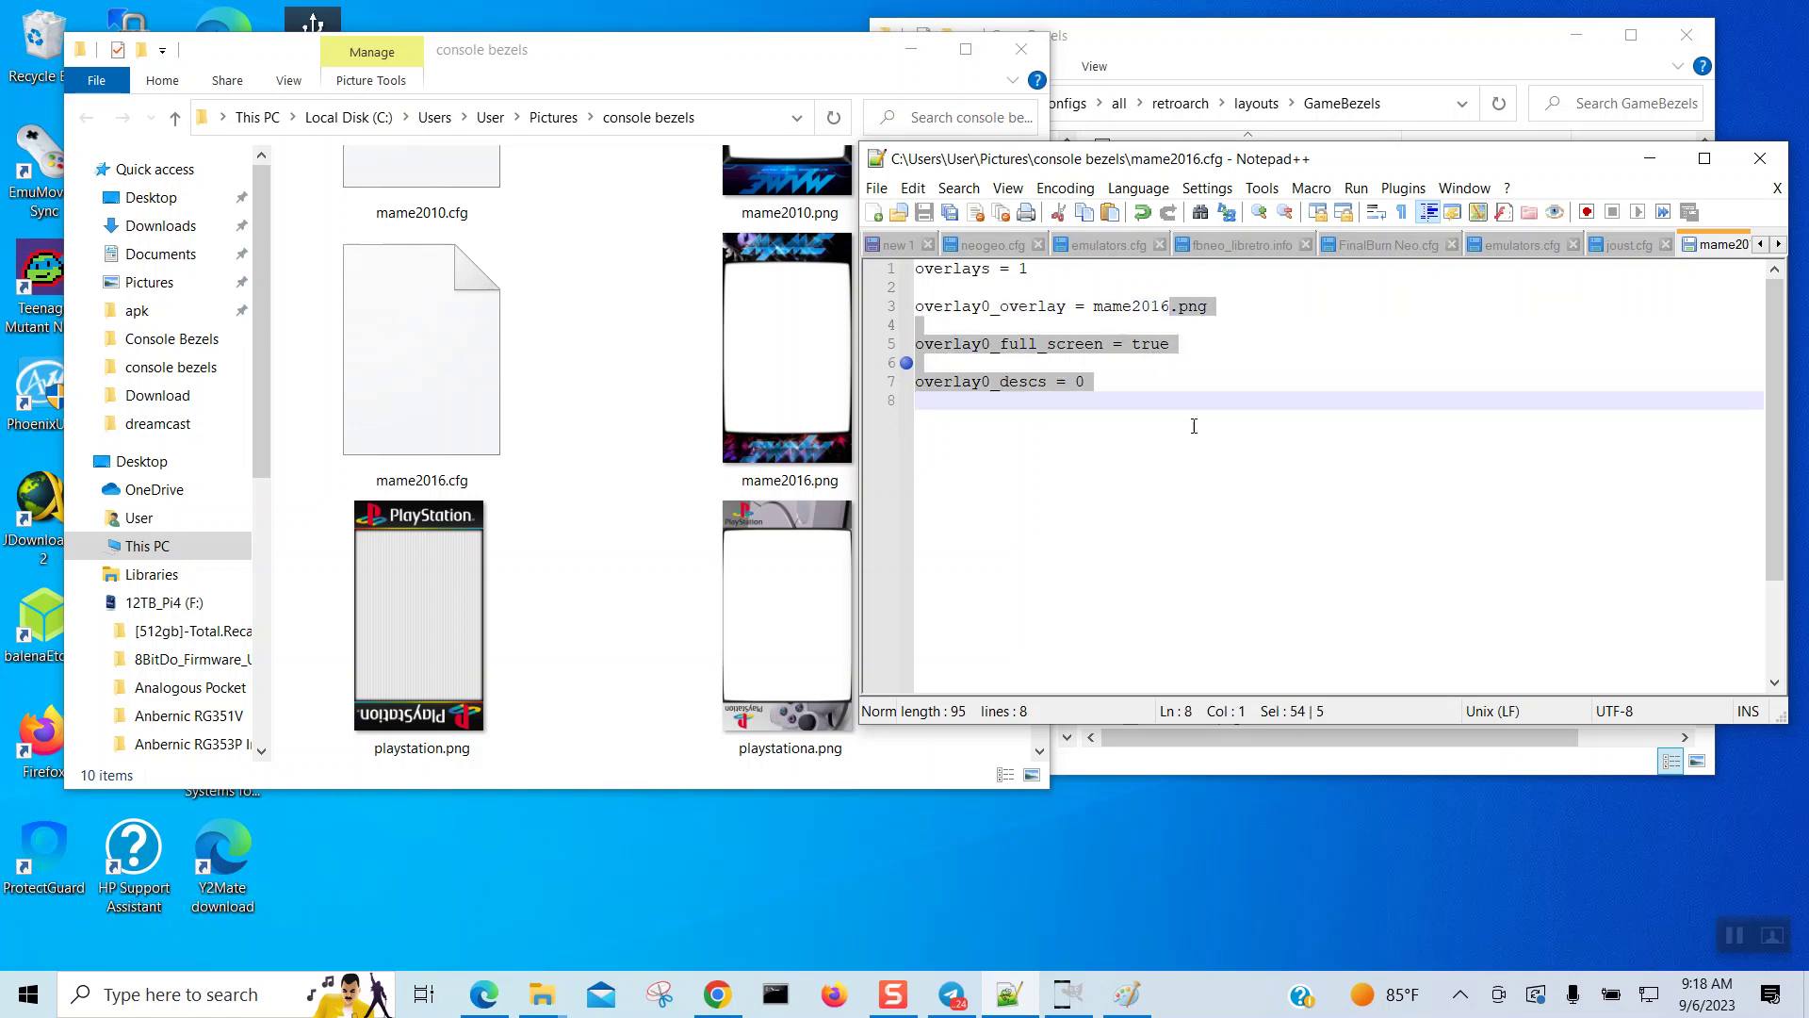
pyautogui.click(1169, 307)
pyautogui.press('BackSpace')
pyautogui.press('BackSpace')
pyautogui.press('BackSpace')
pyautogui.press('BackSpace')
pyautogui.press('BackSpace')
pyautogui.press('BackSpace')
pyautogui.press('BackSpace')
pyautogui.press('BackSpace')
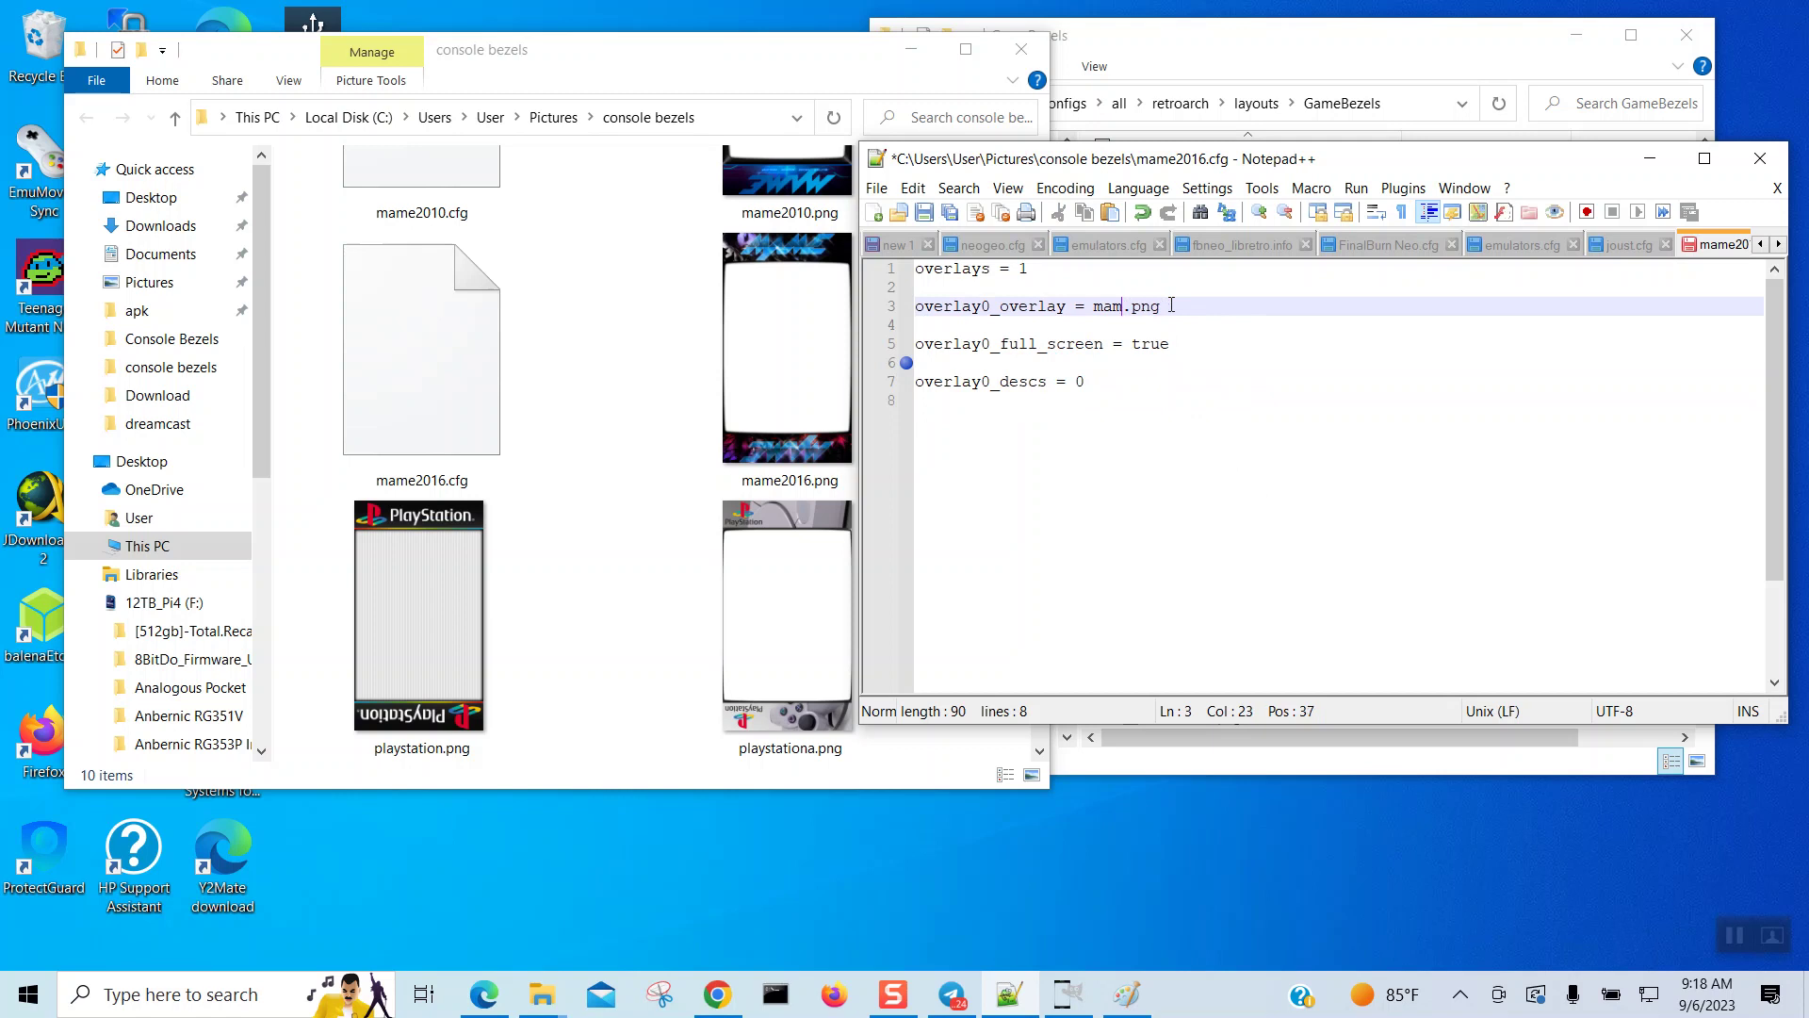
pyautogui.write('playstation')
# Step: Copy the image name playstation from line 3 and save the config as playstation.cfg in the console bezels folder
pyautogui.moveTo(1200, 303); pyautogui.dragTo(1091, 311)
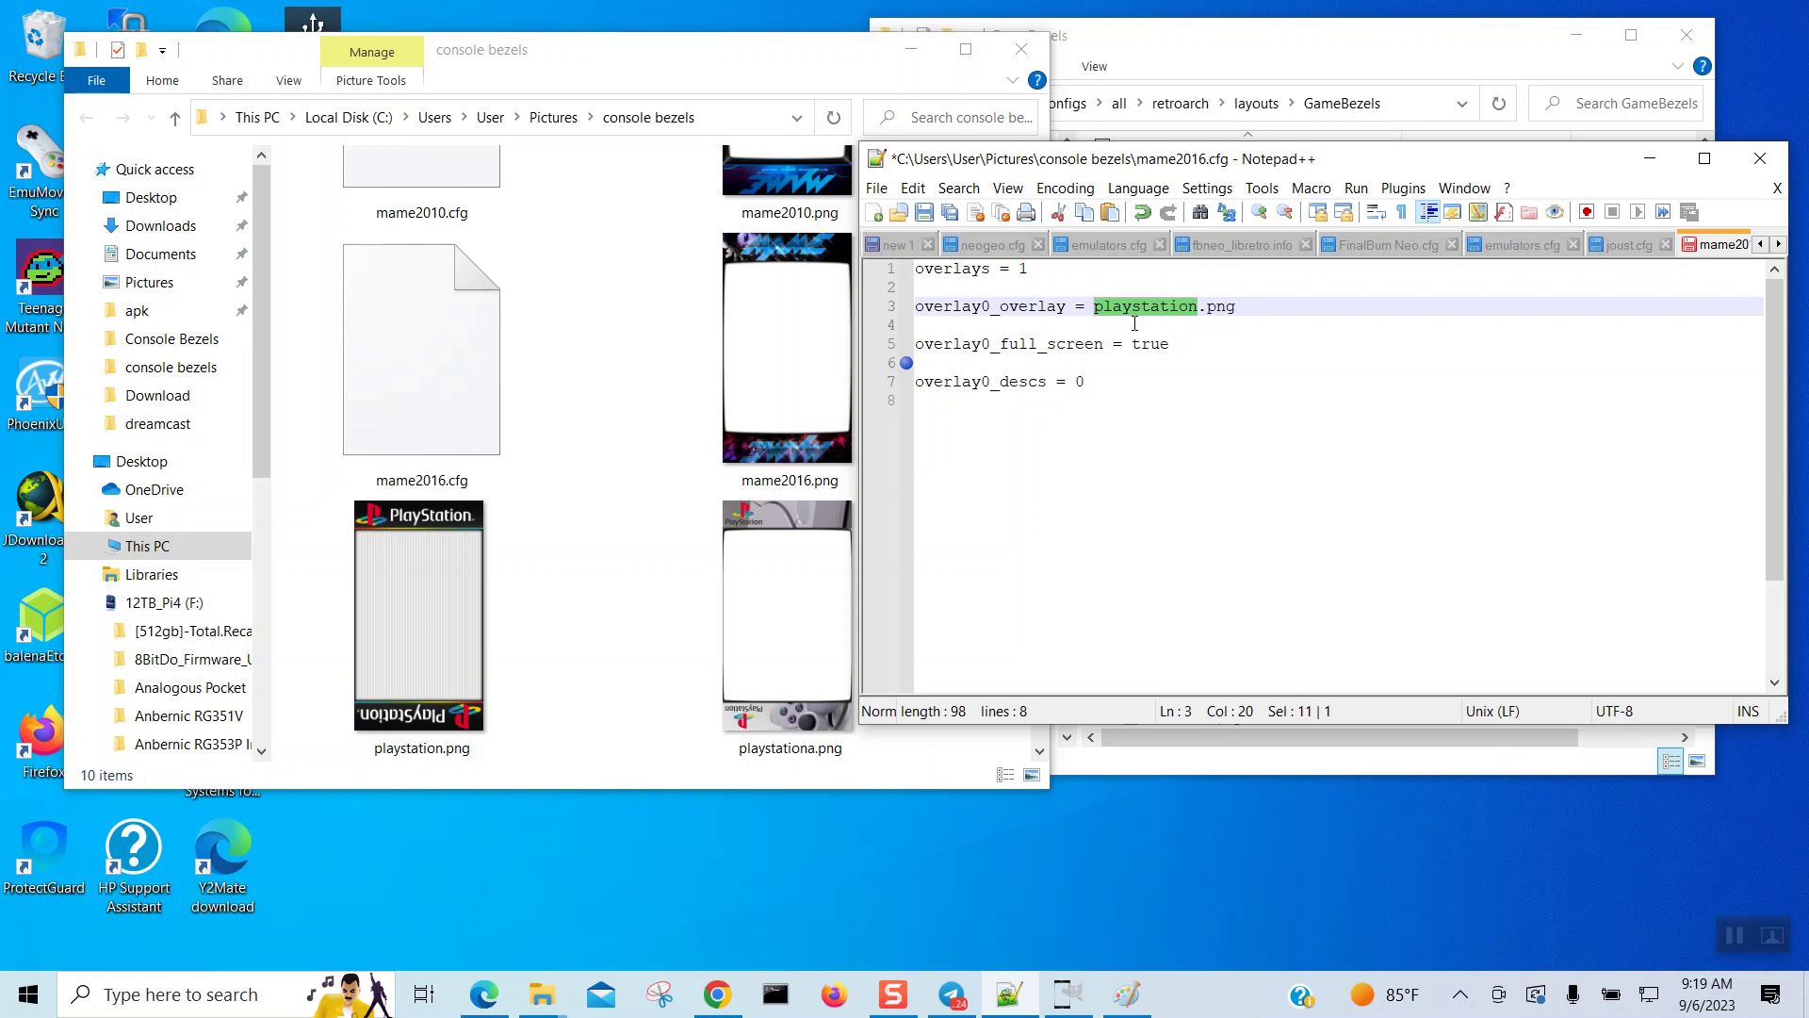
pyautogui.rightClick(1130, 310)
pyautogui.click(1157, 346)
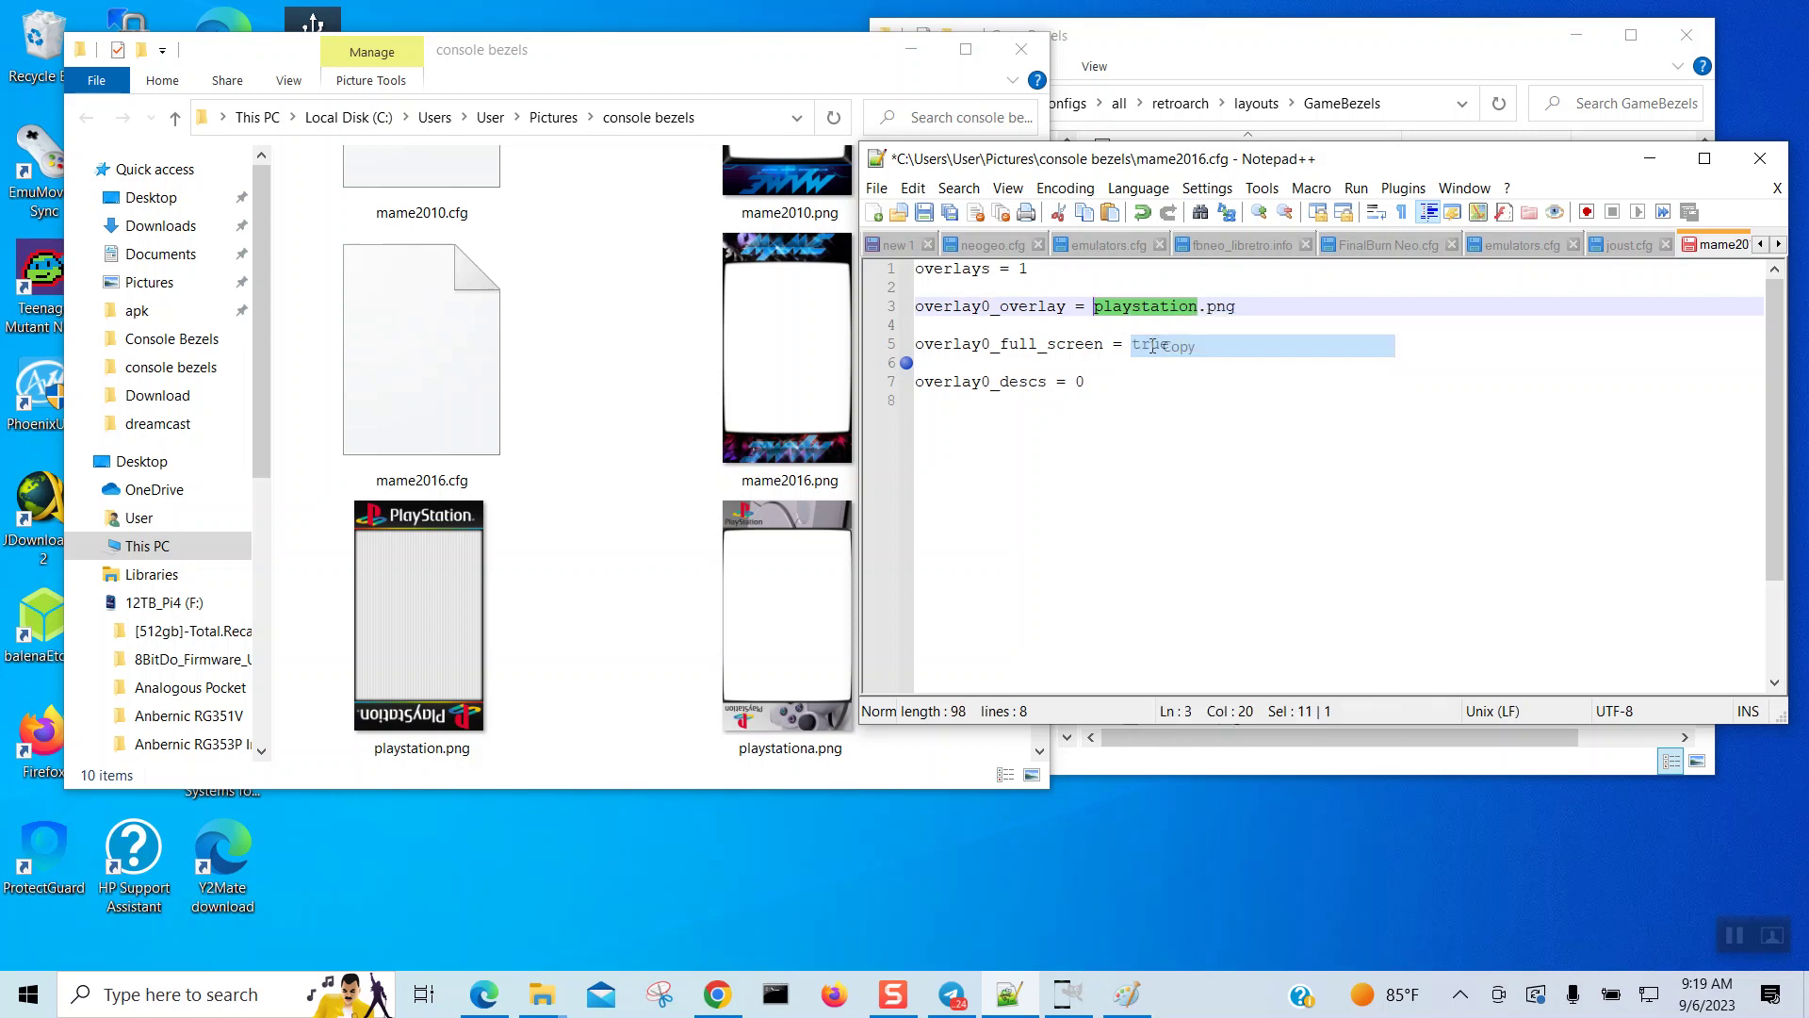
pyautogui.click(876, 188)
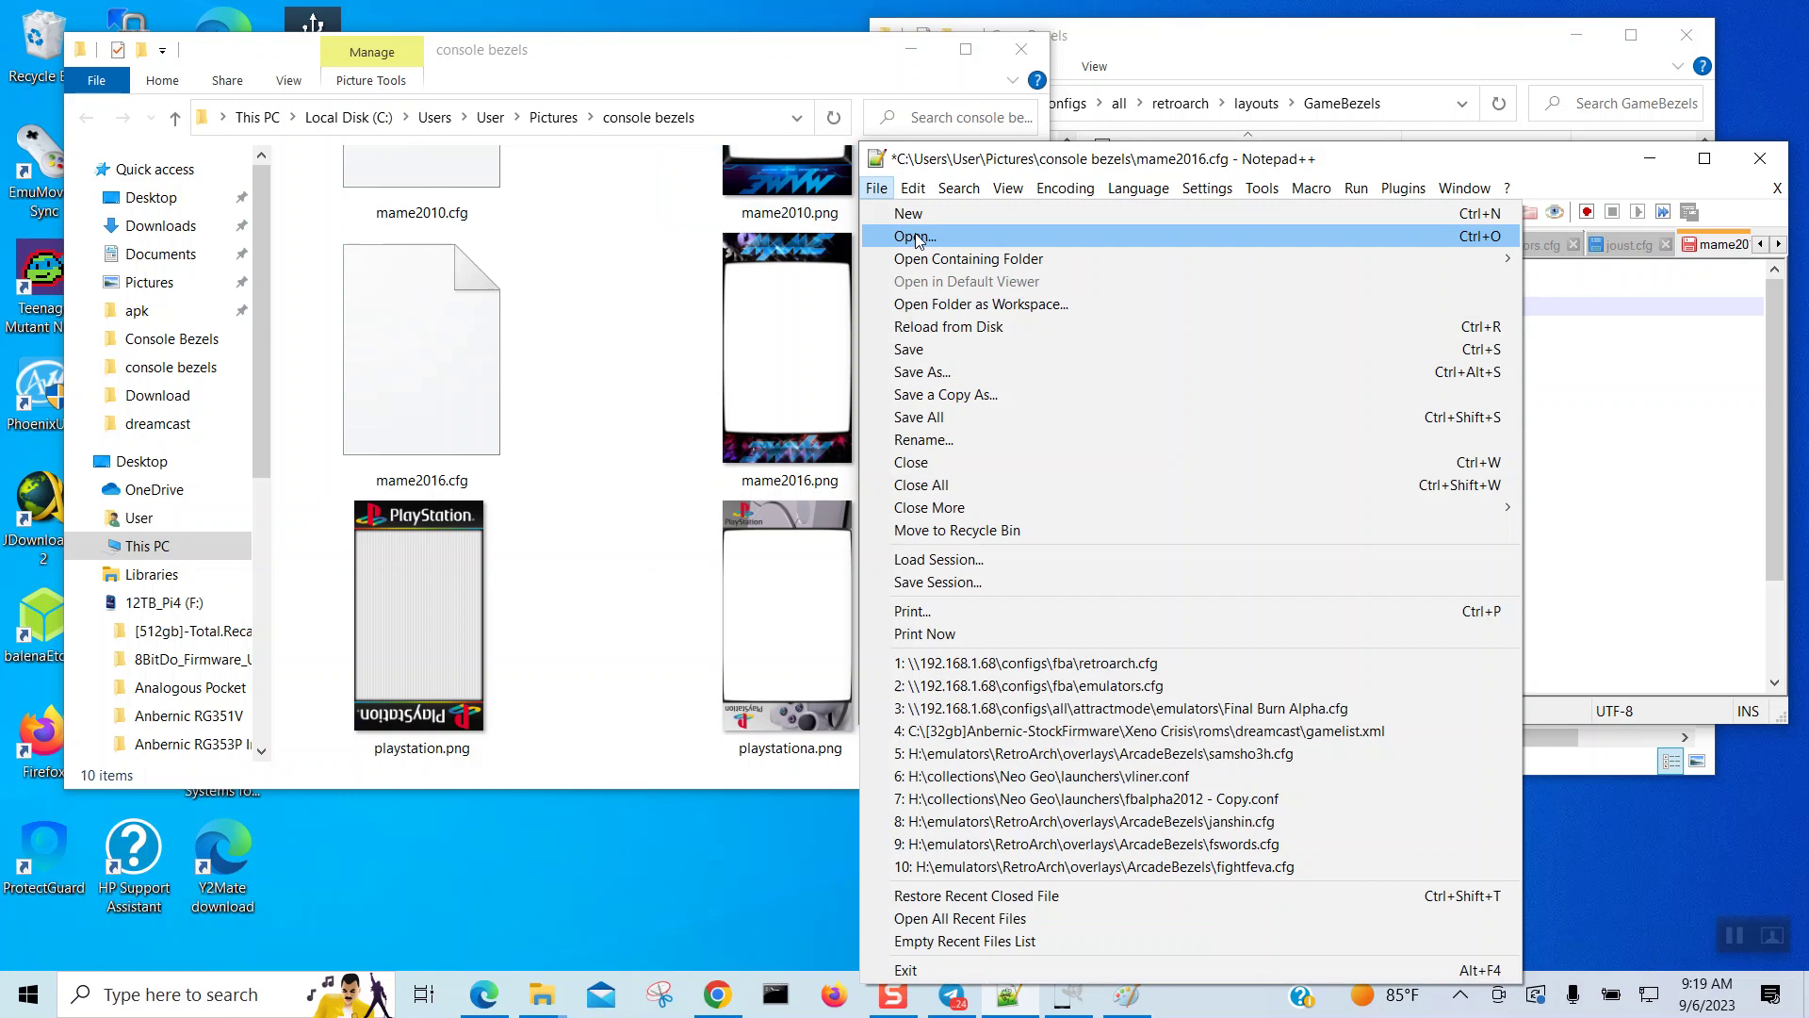
pyautogui.click(945, 372)
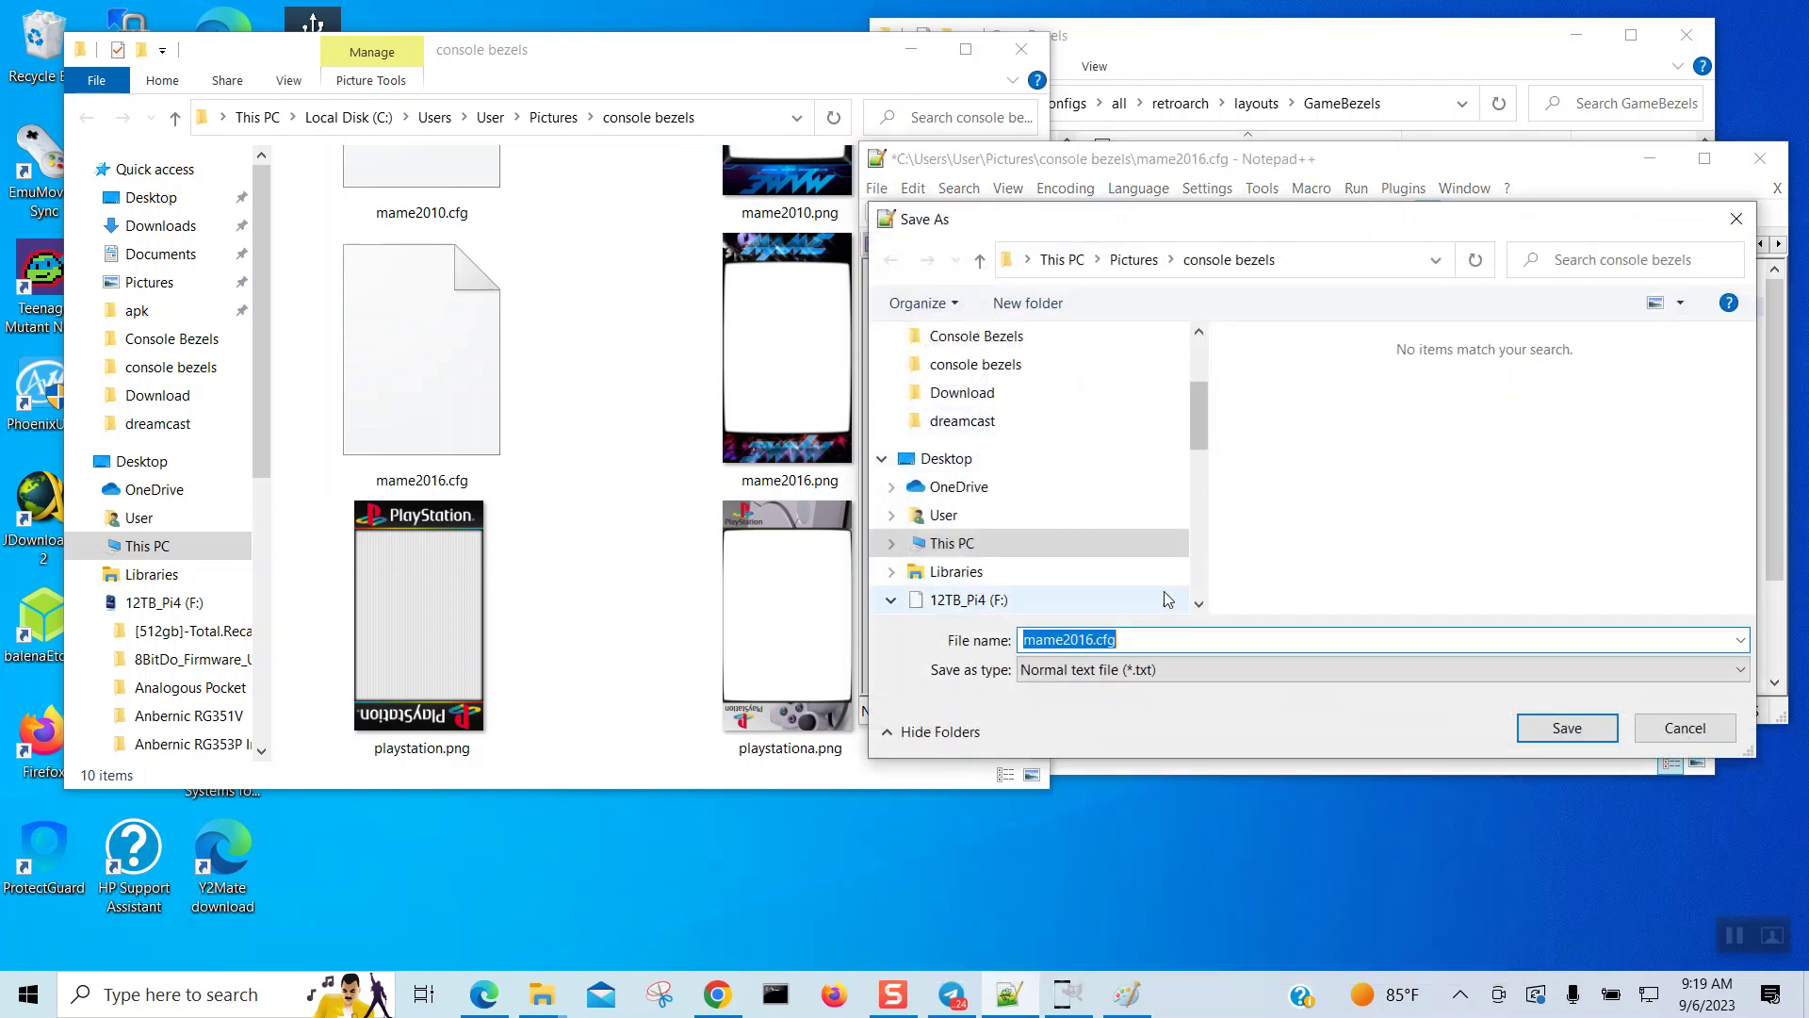
pyautogui.moveTo(1094, 640); pyautogui.dragTo(958, 618)
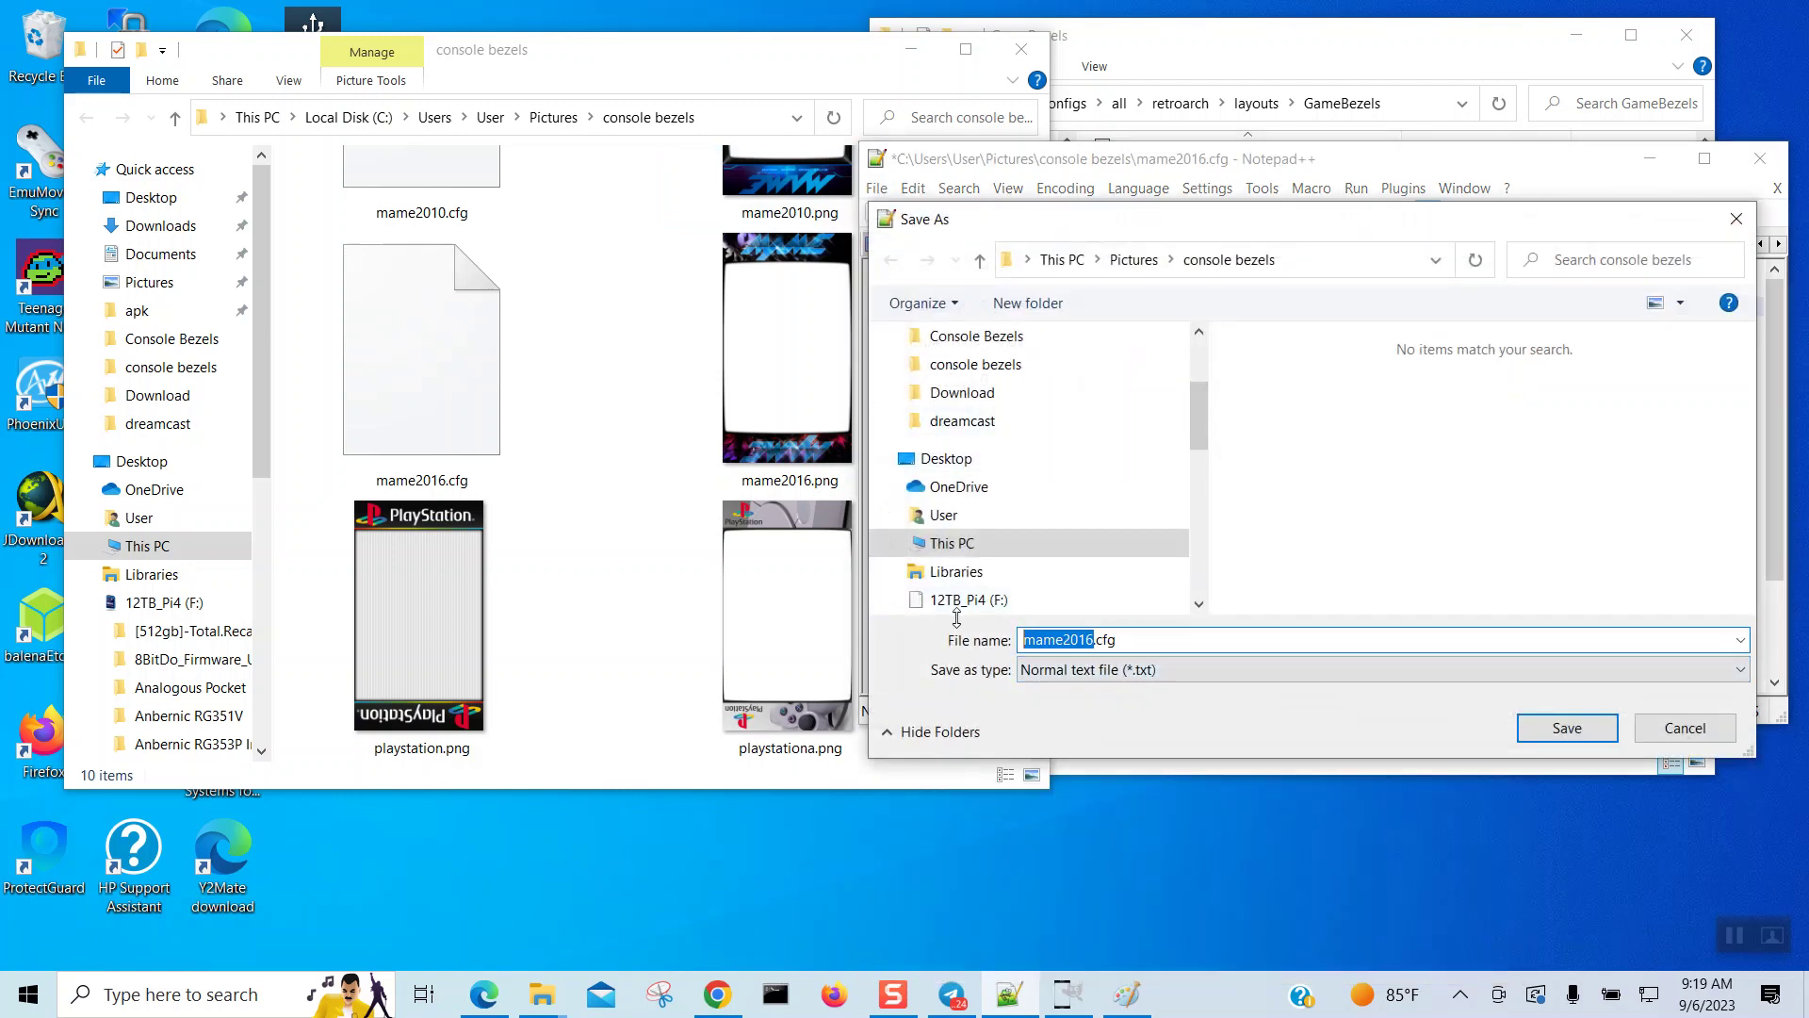
pyautogui.write('playstation')
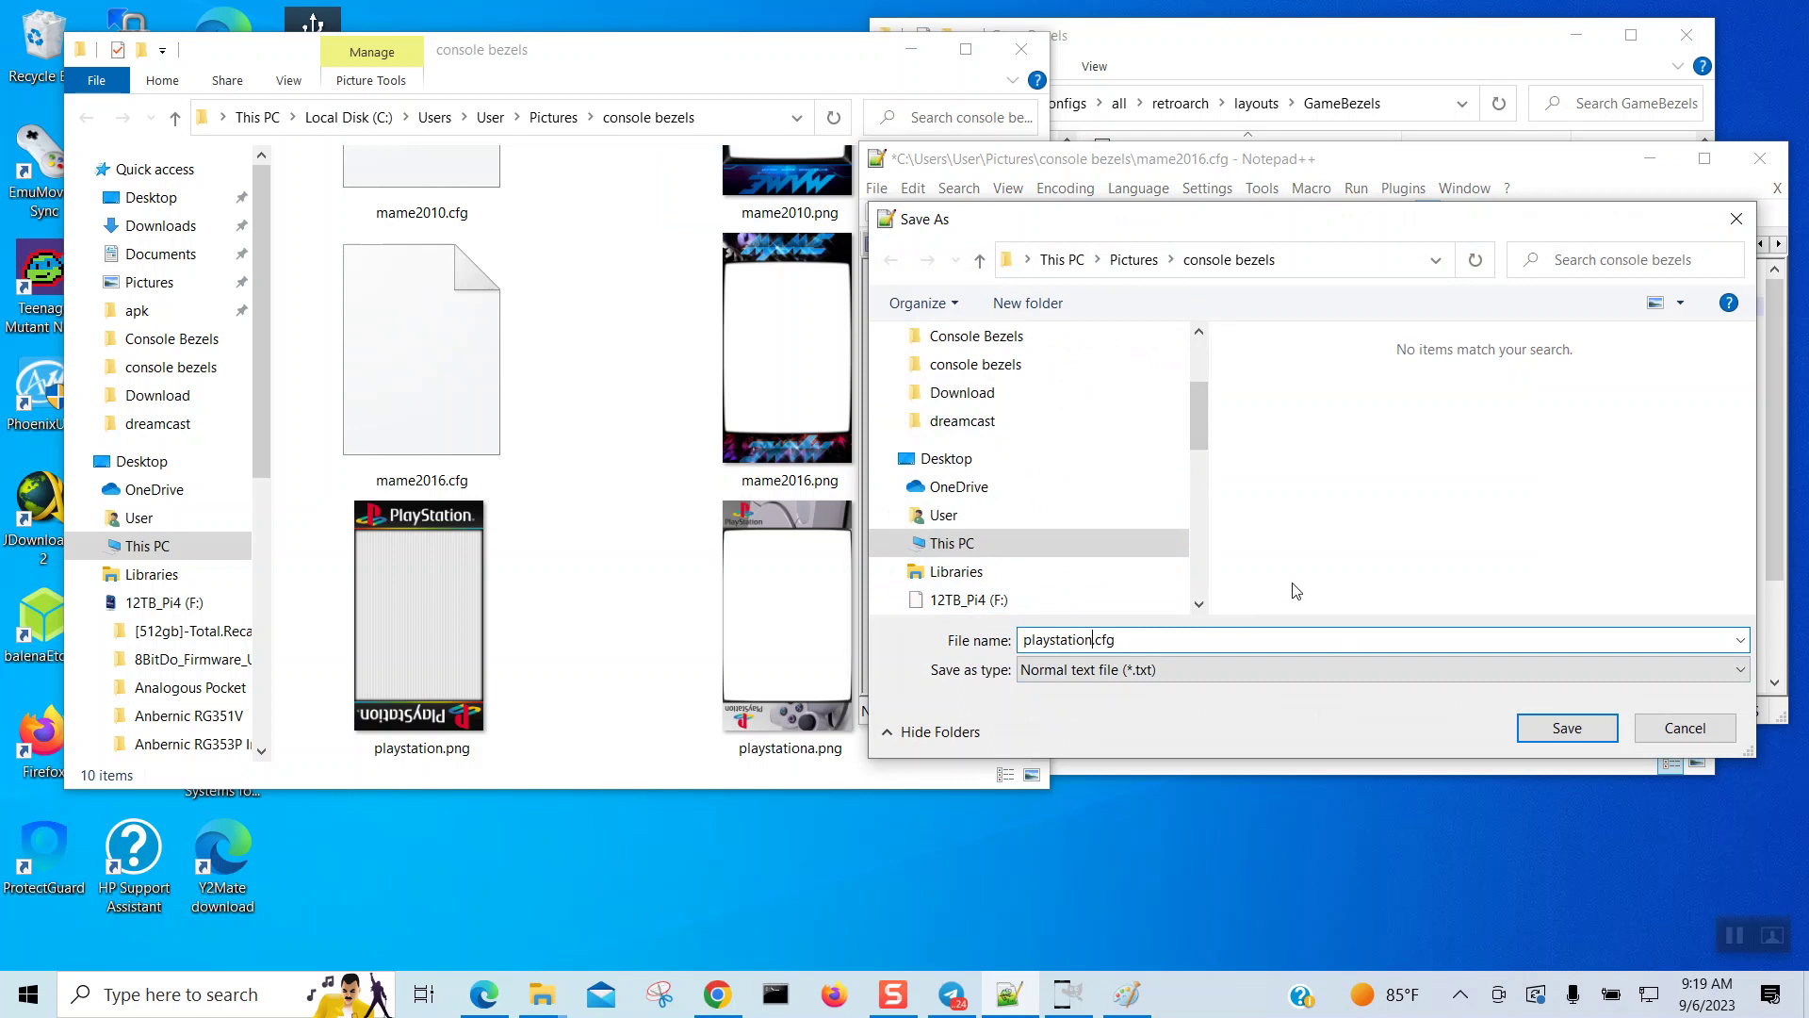
pyautogui.click(1564, 728)
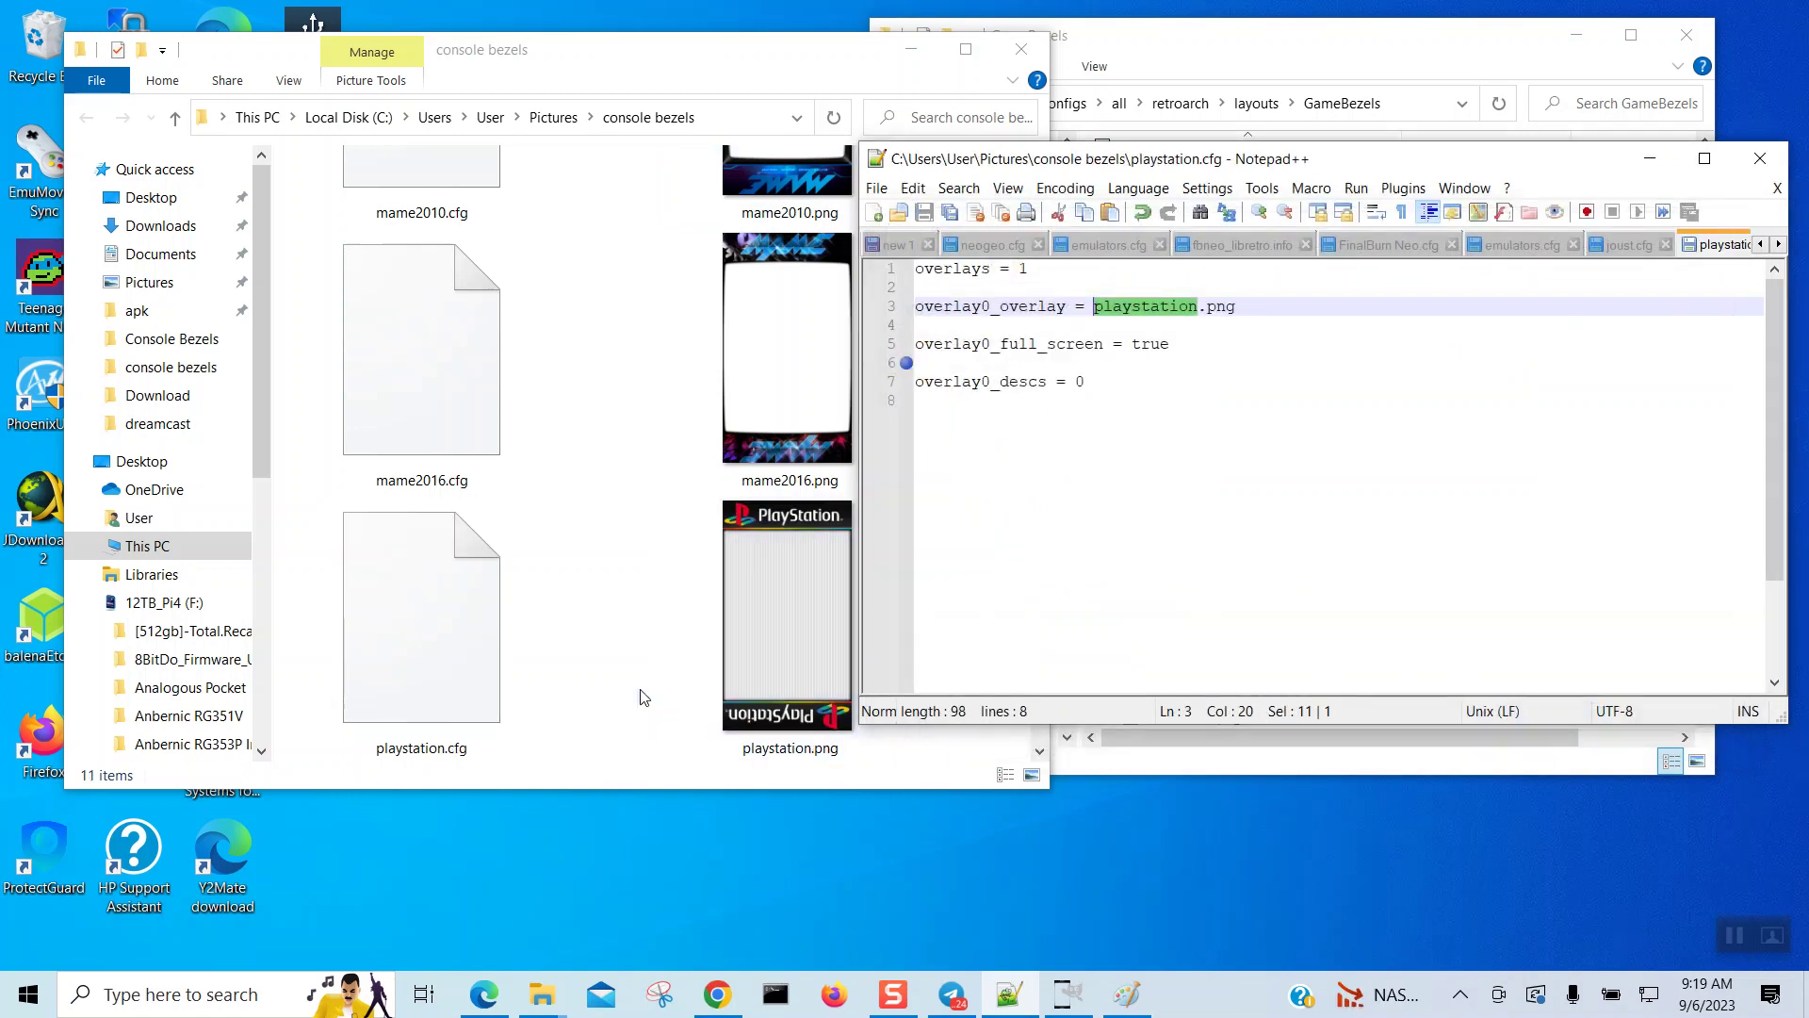
# Step: Change the overlay0_overlay image on line 3 to playstationa.png
pyautogui.scroll(-2, 639, 691)
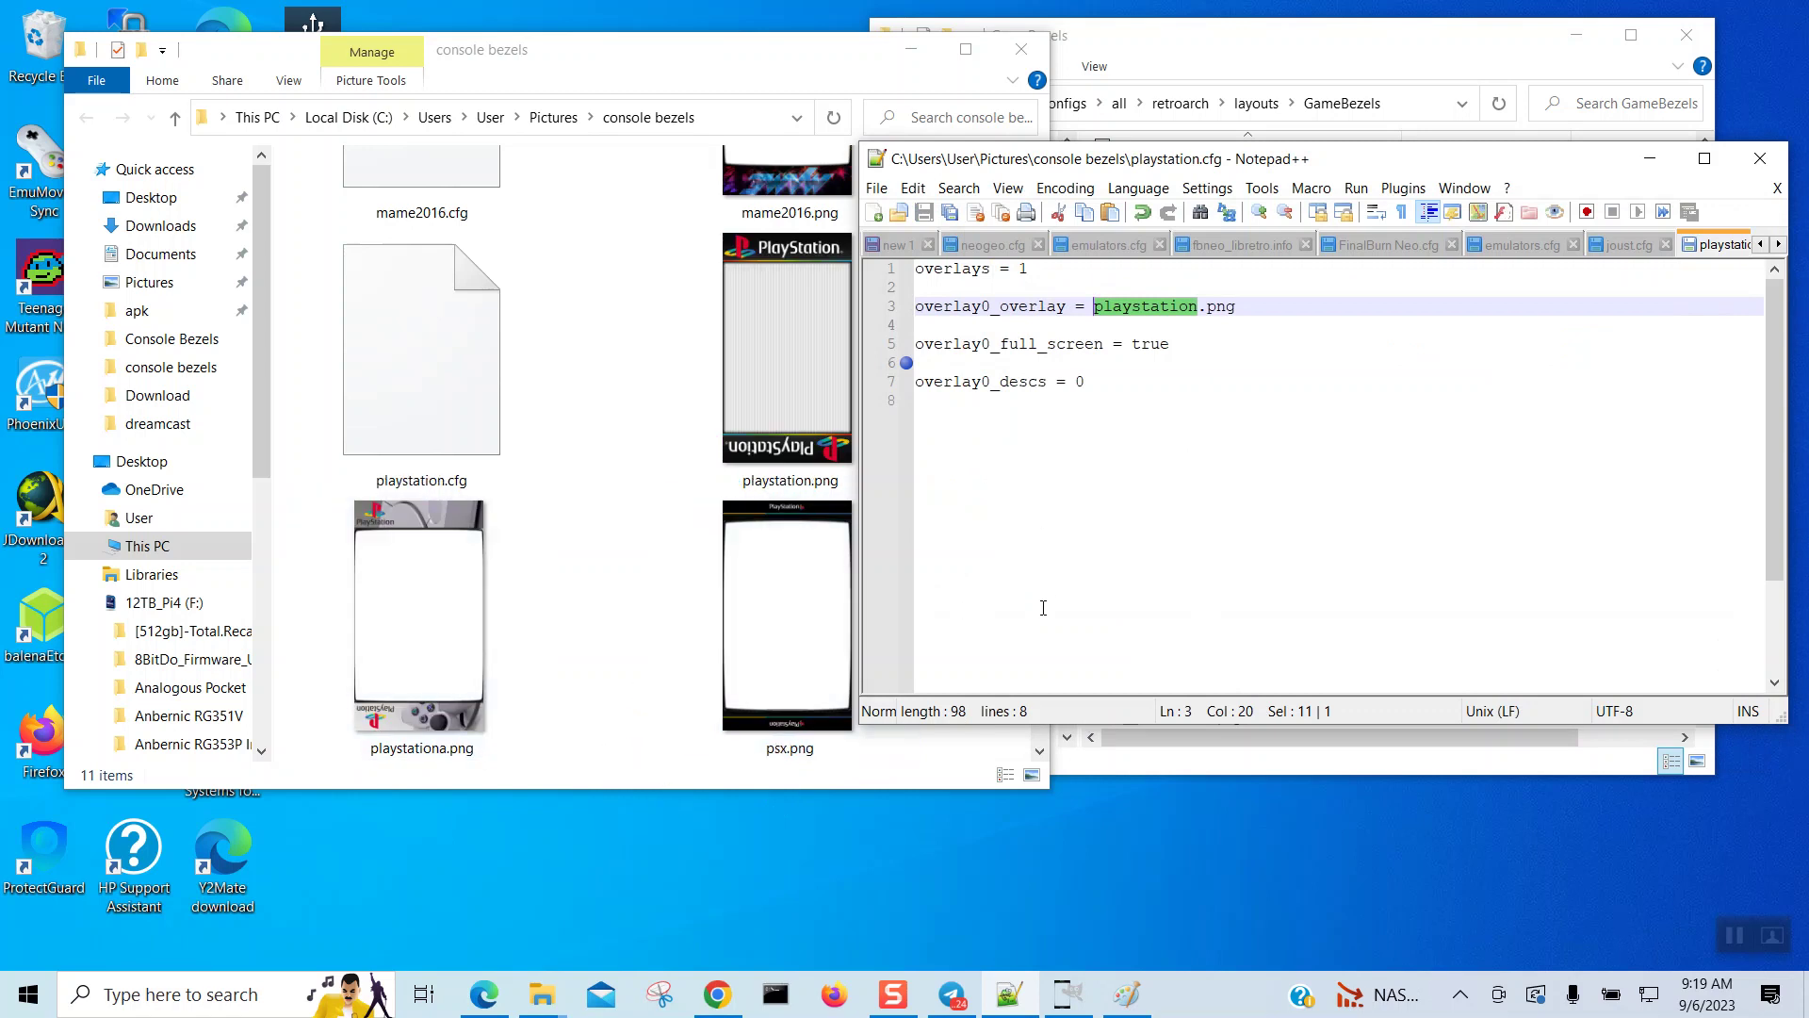
pyautogui.click(1200, 309)
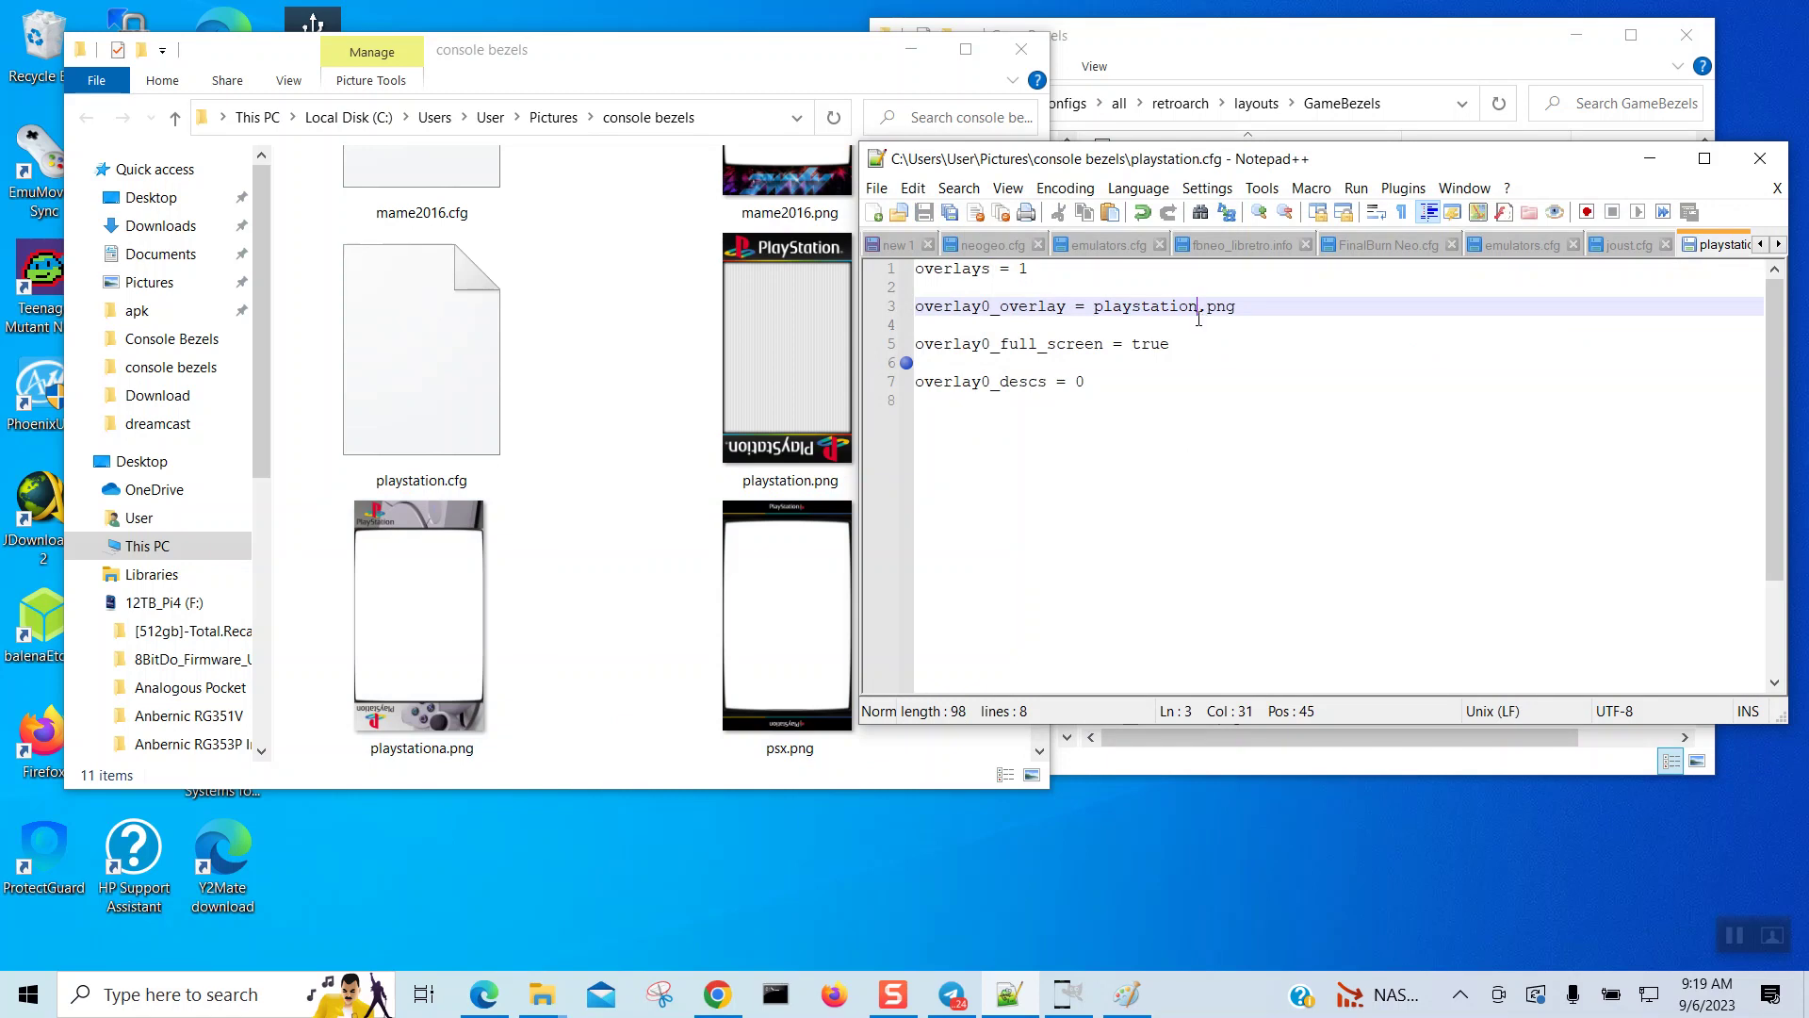
pyautogui.write('a')
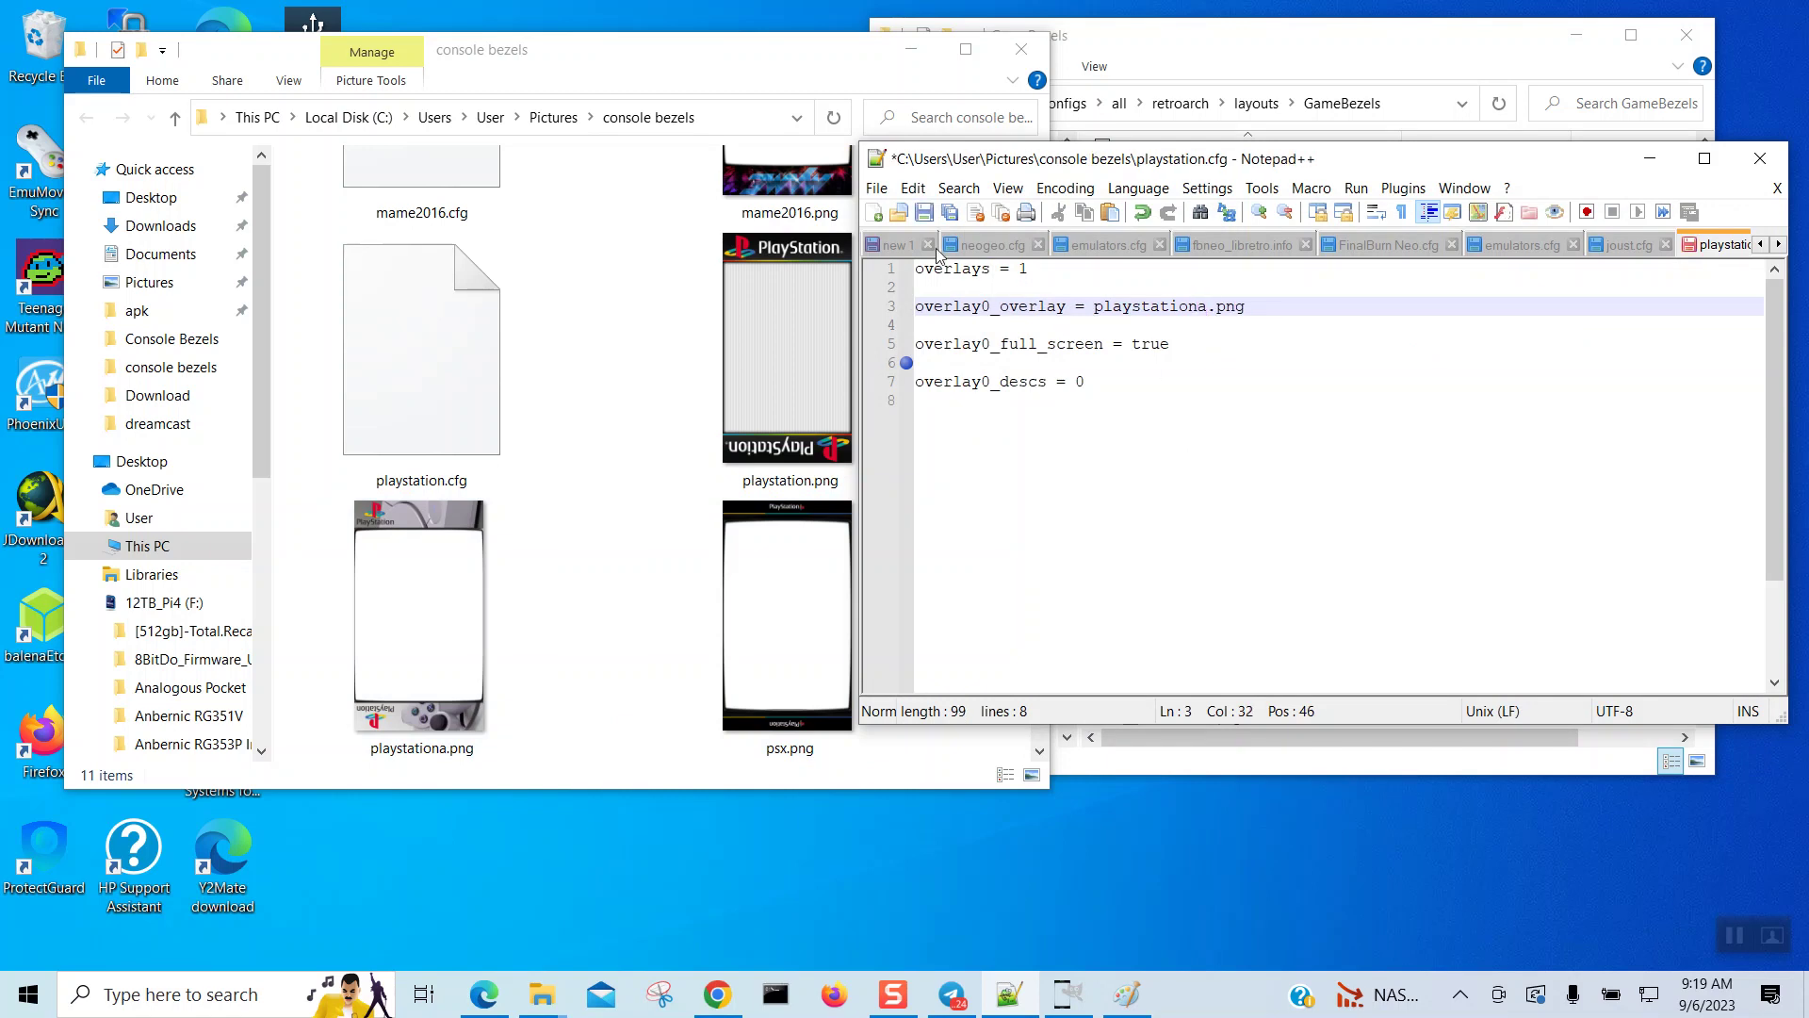
# Step: Save the config under the new name playstationa.cfg in the console bezels folder
pyautogui.click(877, 188)
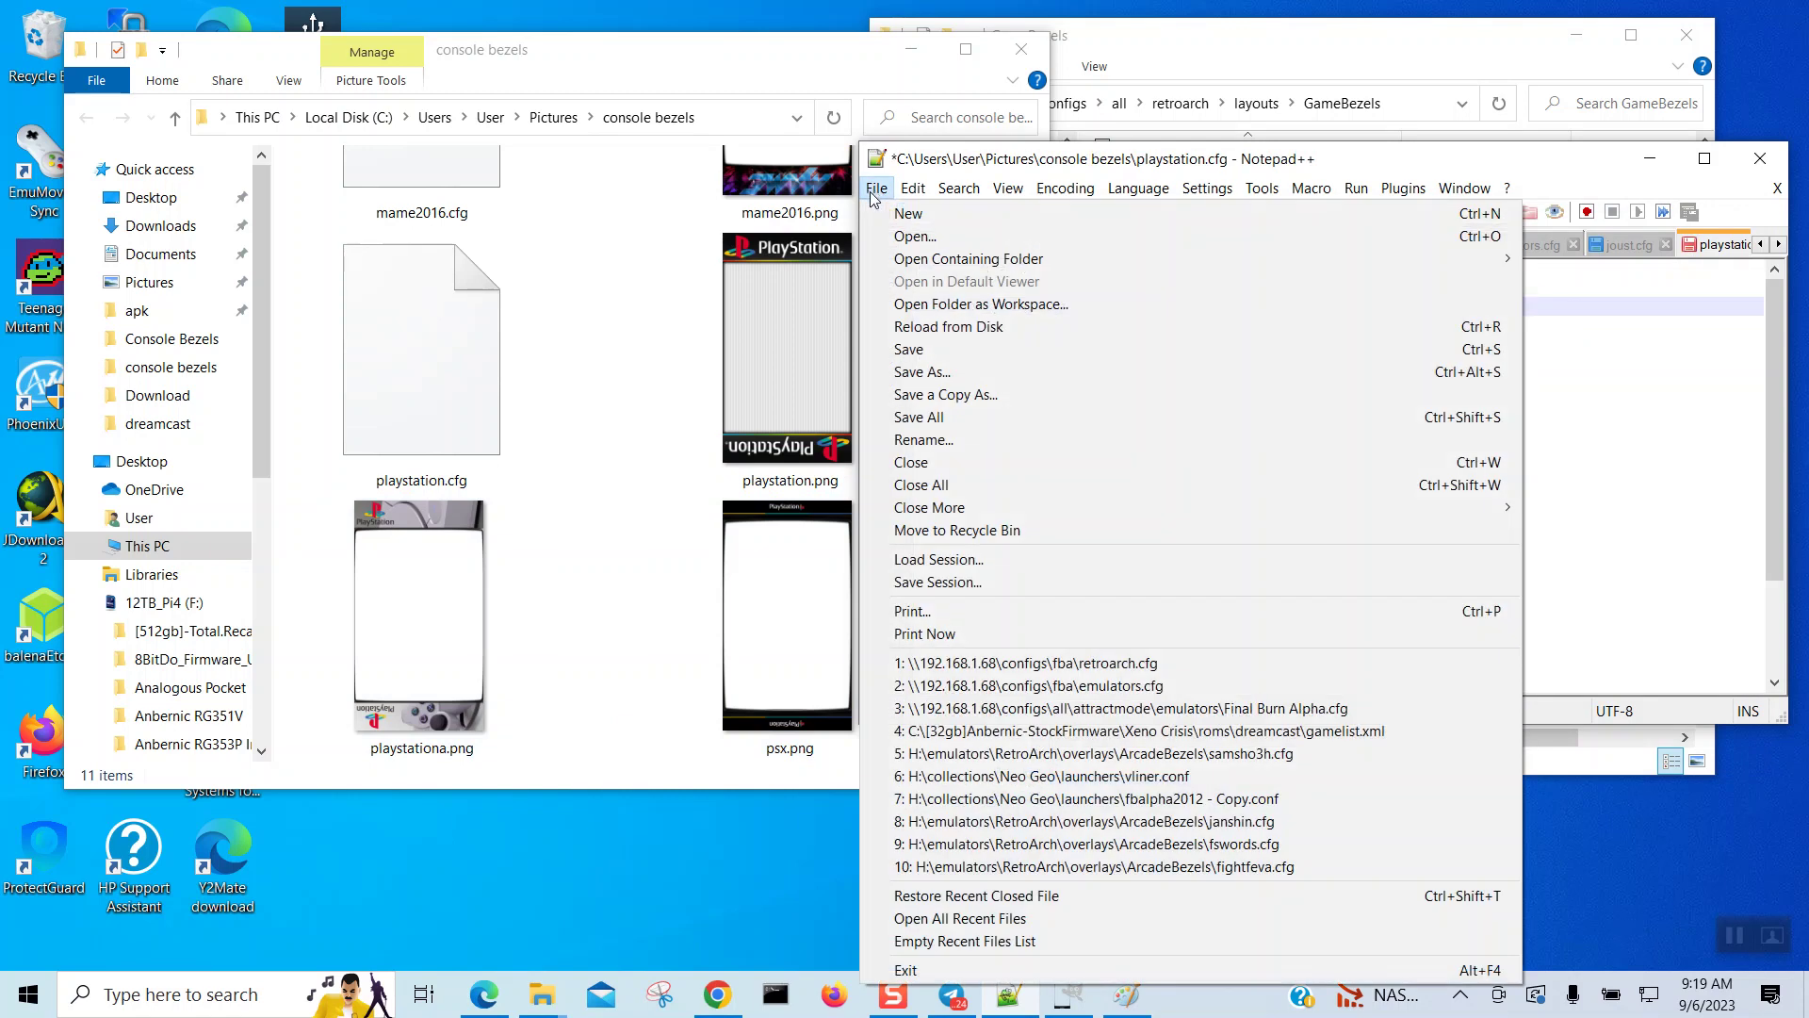
pyautogui.click(923, 374)
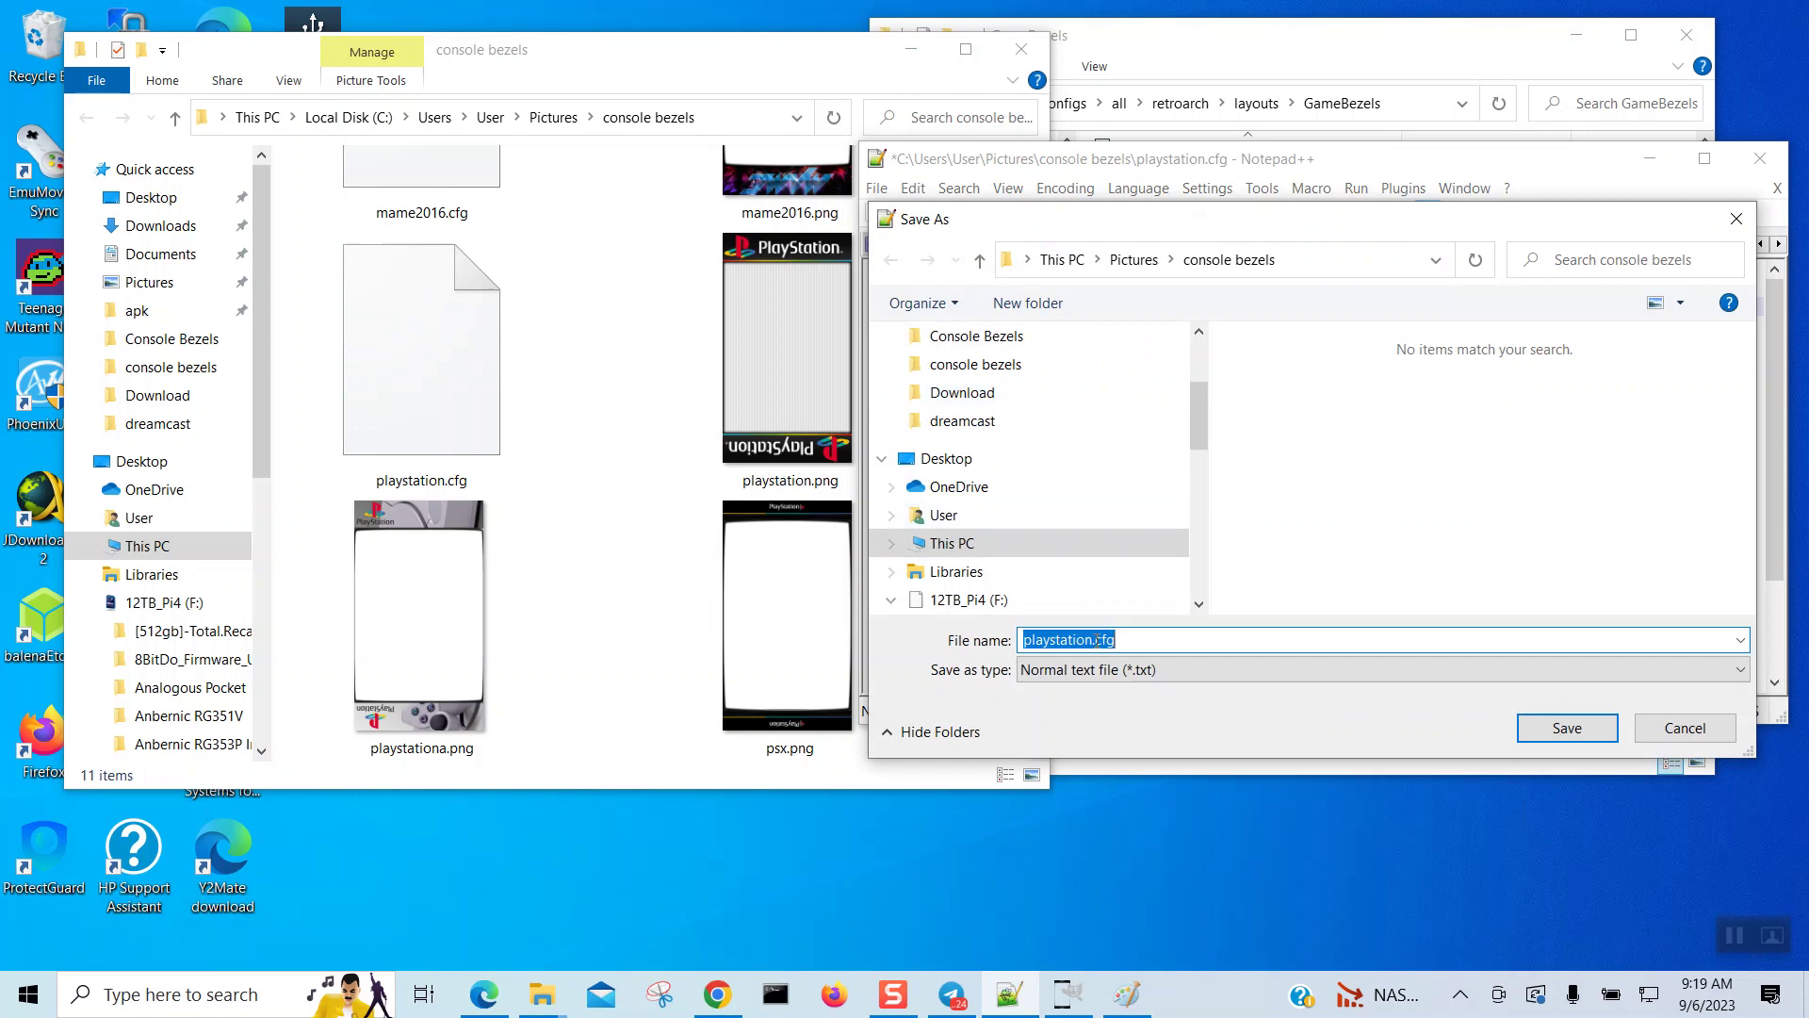
pyautogui.click(1096, 641)
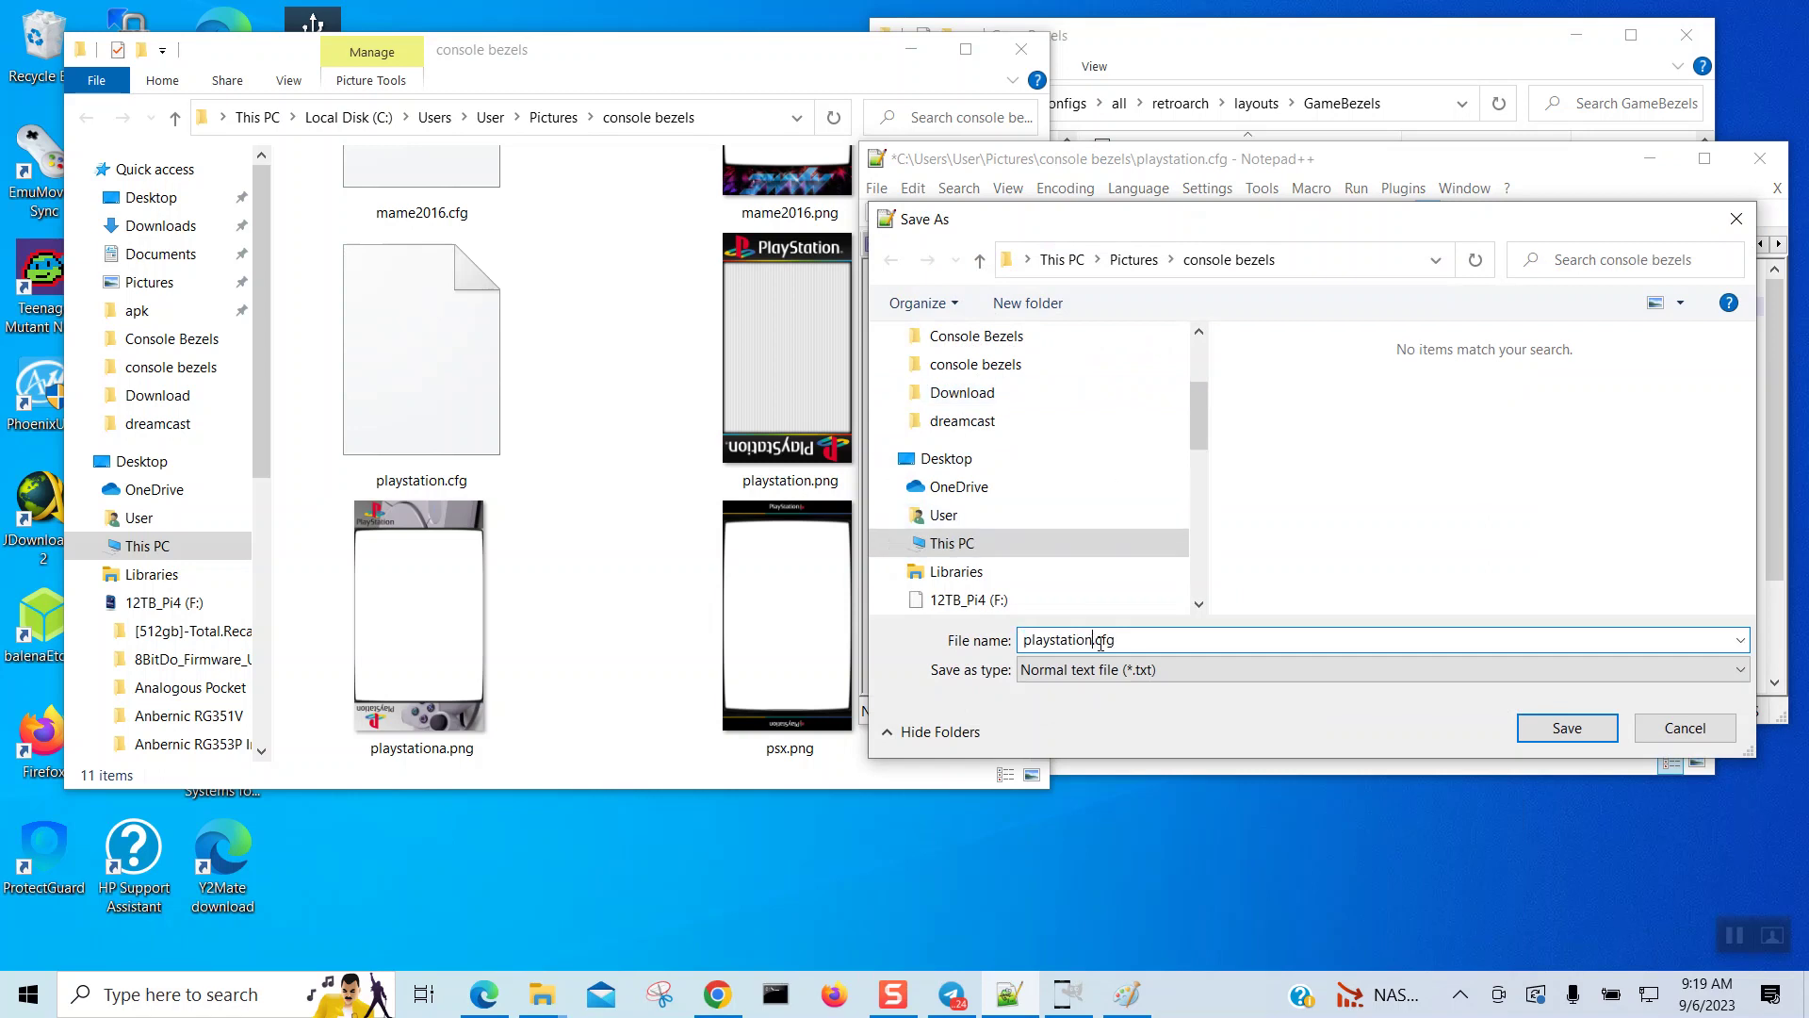
pyautogui.click(1553, 727)
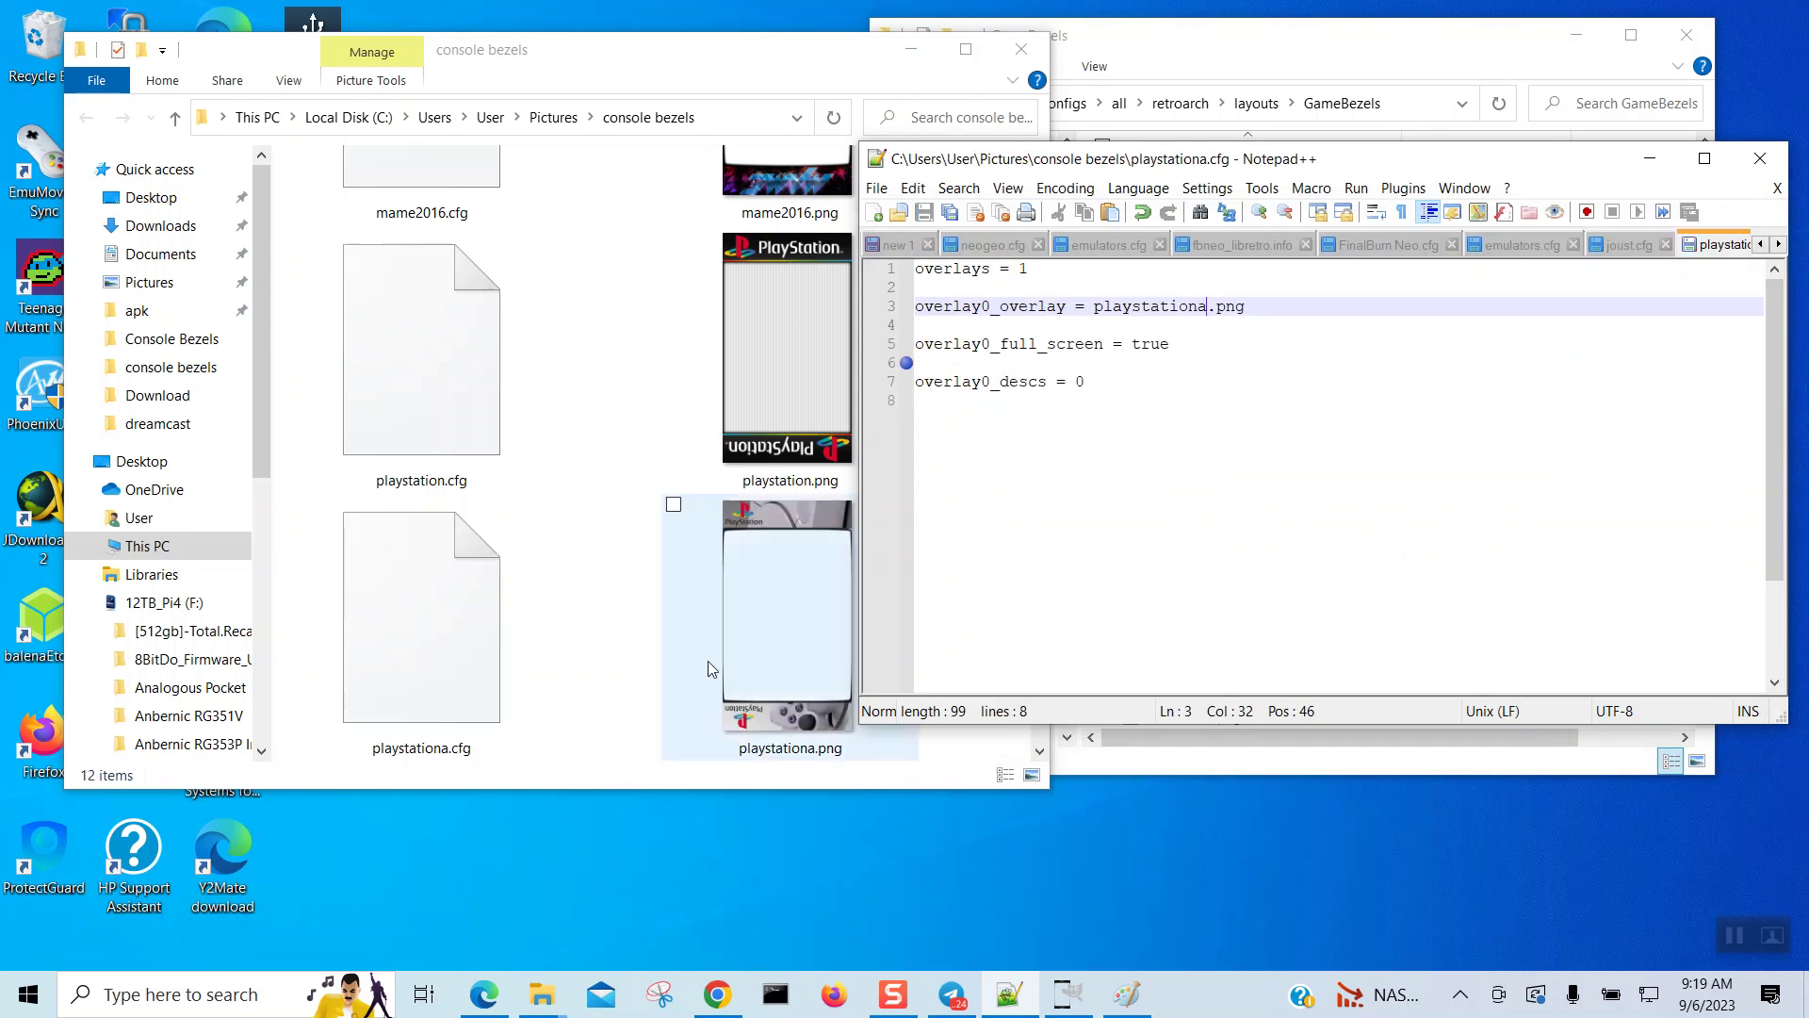
# Step: Replace the overlay0_overlay image name on line 3 so that it reads psx.png
pyautogui.scroll(-2, 656, 642)
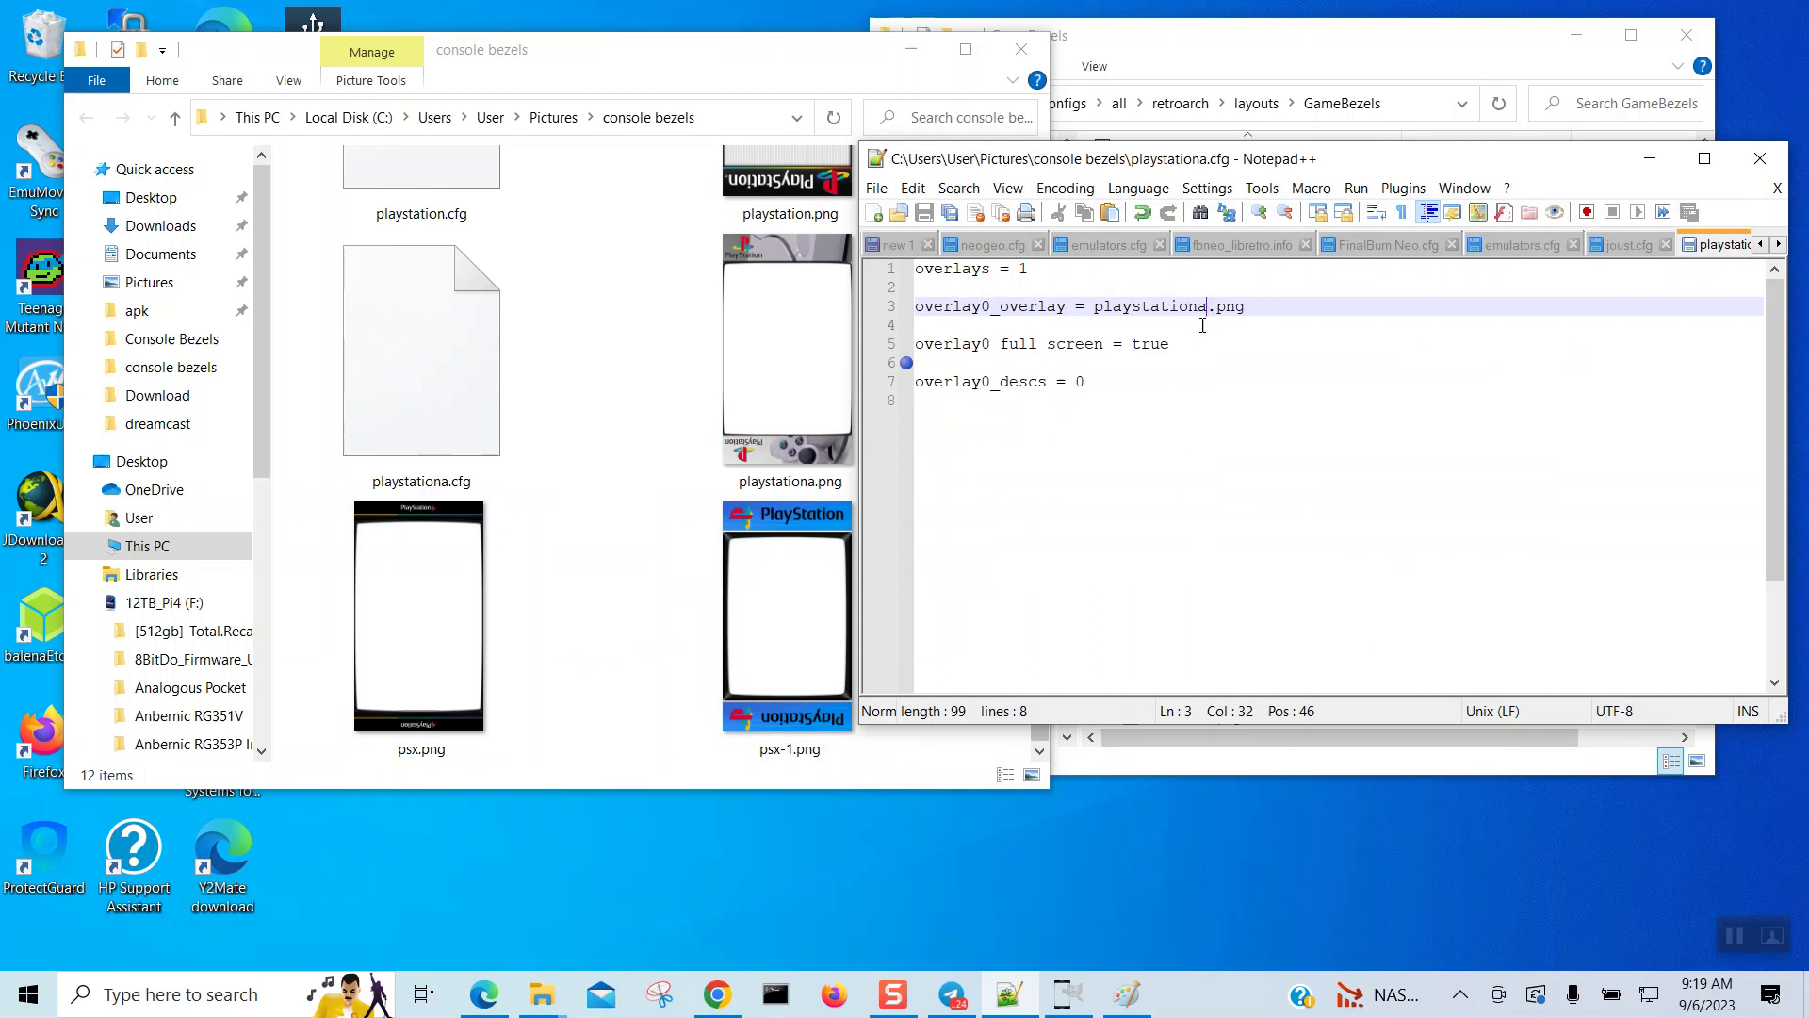
pyautogui.press('BackSpace')
pyautogui.press('BackSpace')
pyautogui.press('BackSpace')
pyautogui.press('BackSpace')
pyautogui.press('BackSpace')
pyautogui.press('BackSpace')
pyautogui.press('BackSpace')
pyautogui.press('BackSpace')
pyautogui.press('BackSpace')
pyautogui.press('BackSpace')
pyautogui.press('BackSpace')
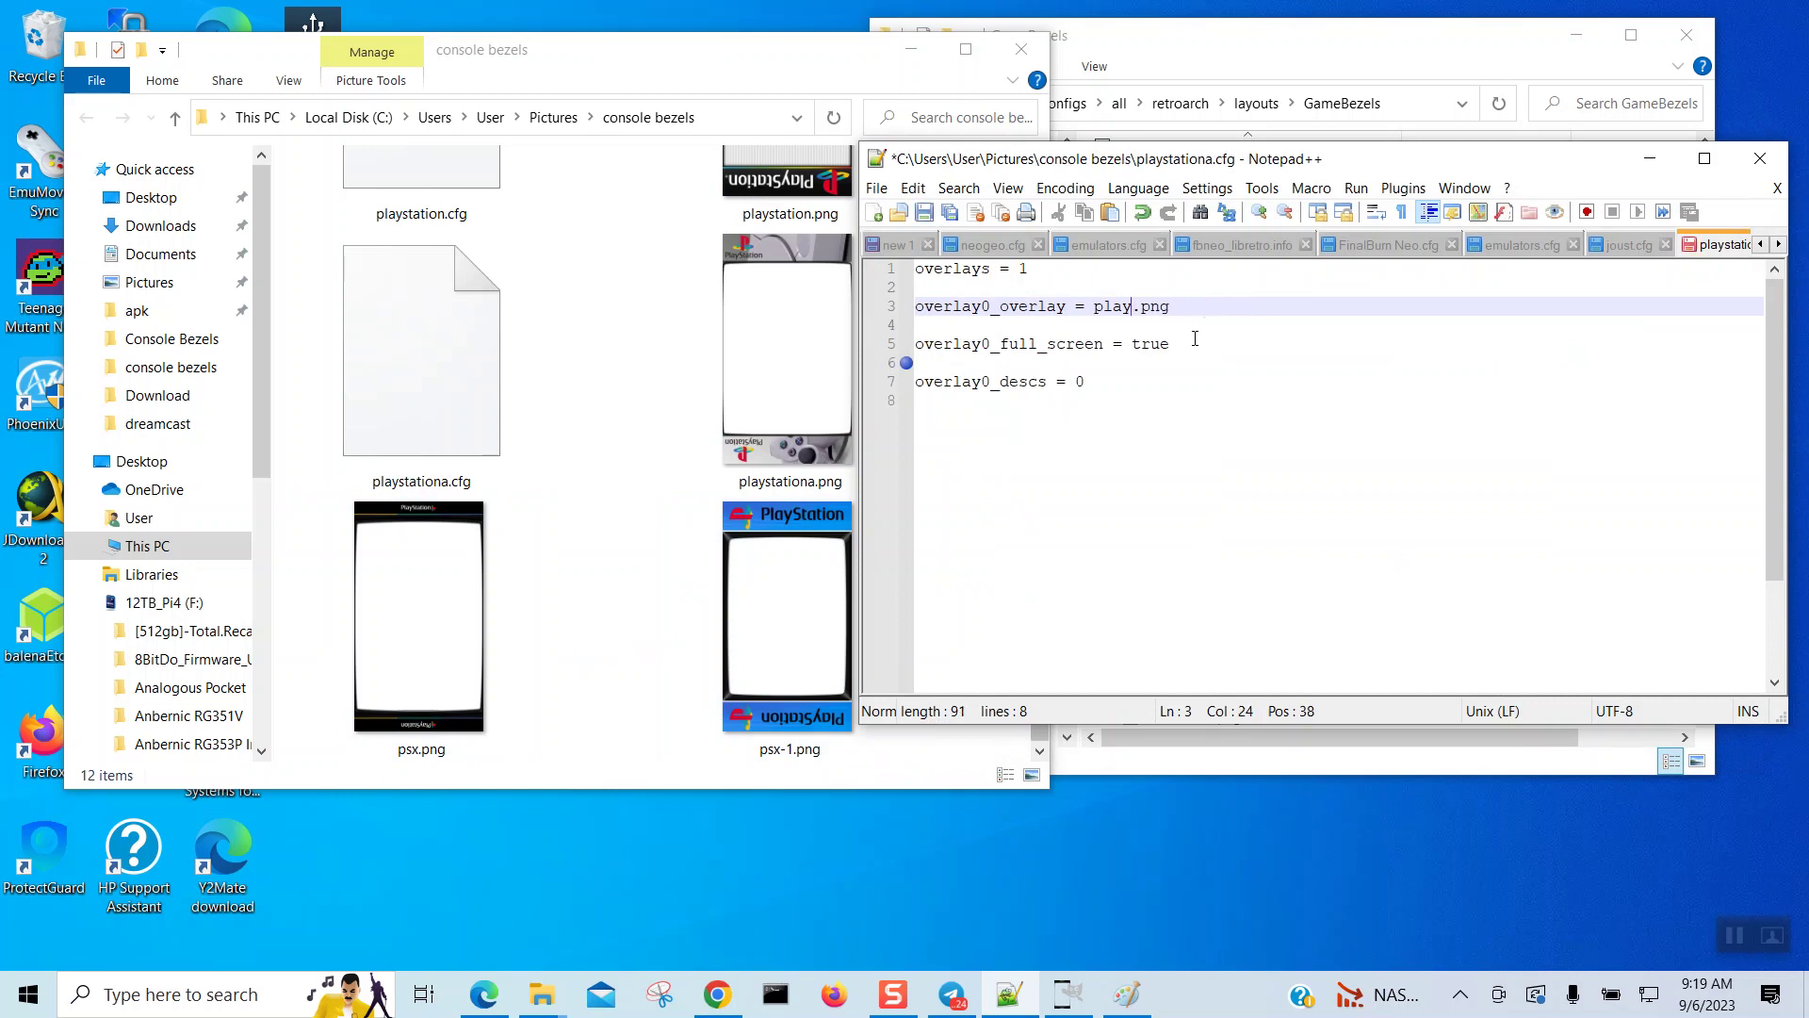
pyautogui.write('sx')
# Step: Save the config under the new name psx.cfg in the console bezels folder
pyautogui.click(876, 187)
pyautogui.click(909, 372)
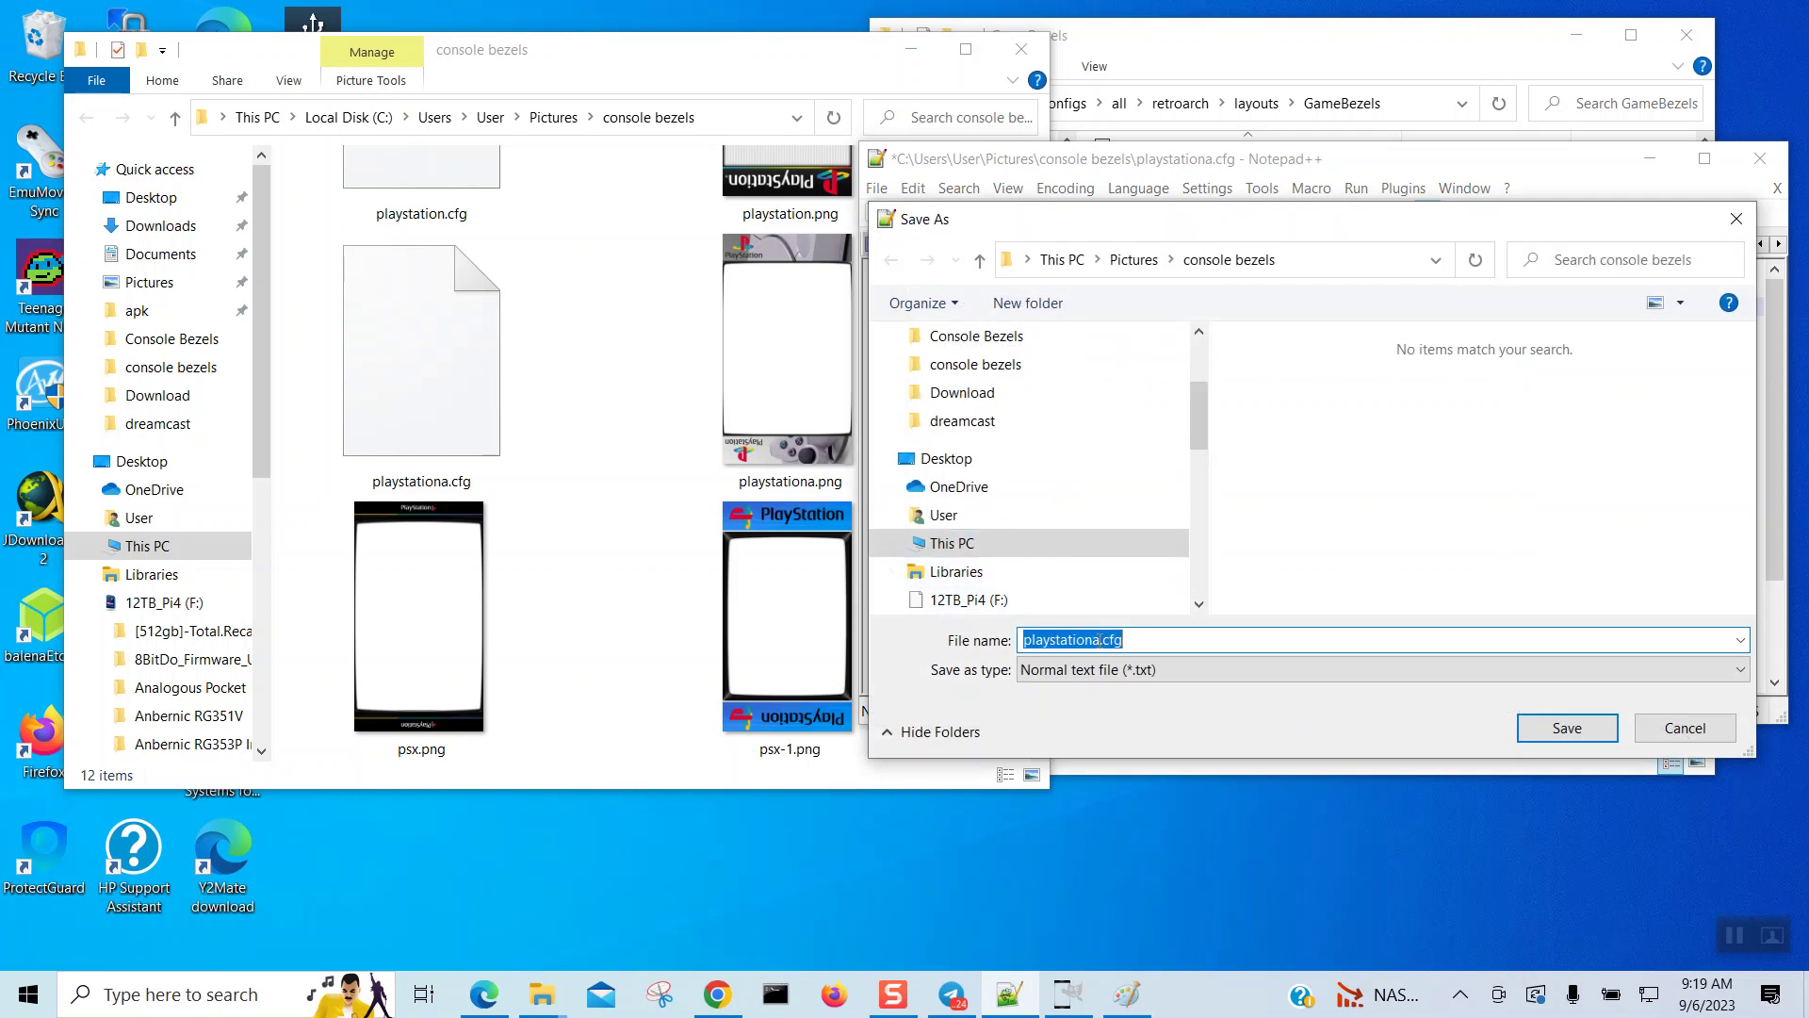
pyautogui.click(1101, 640)
pyautogui.press('BackSpace')
pyautogui.press('BackSpace')
pyautogui.press('BackSpace')
pyautogui.press('BackSpace')
pyautogui.press('BackSpace')
pyautogui.press('BackSpace')
pyautogui.press('BackSpace')
pyautogui.press('BackSpace')
pyautogui.press('BackSpace')
pyautogui.press('BackSpace')
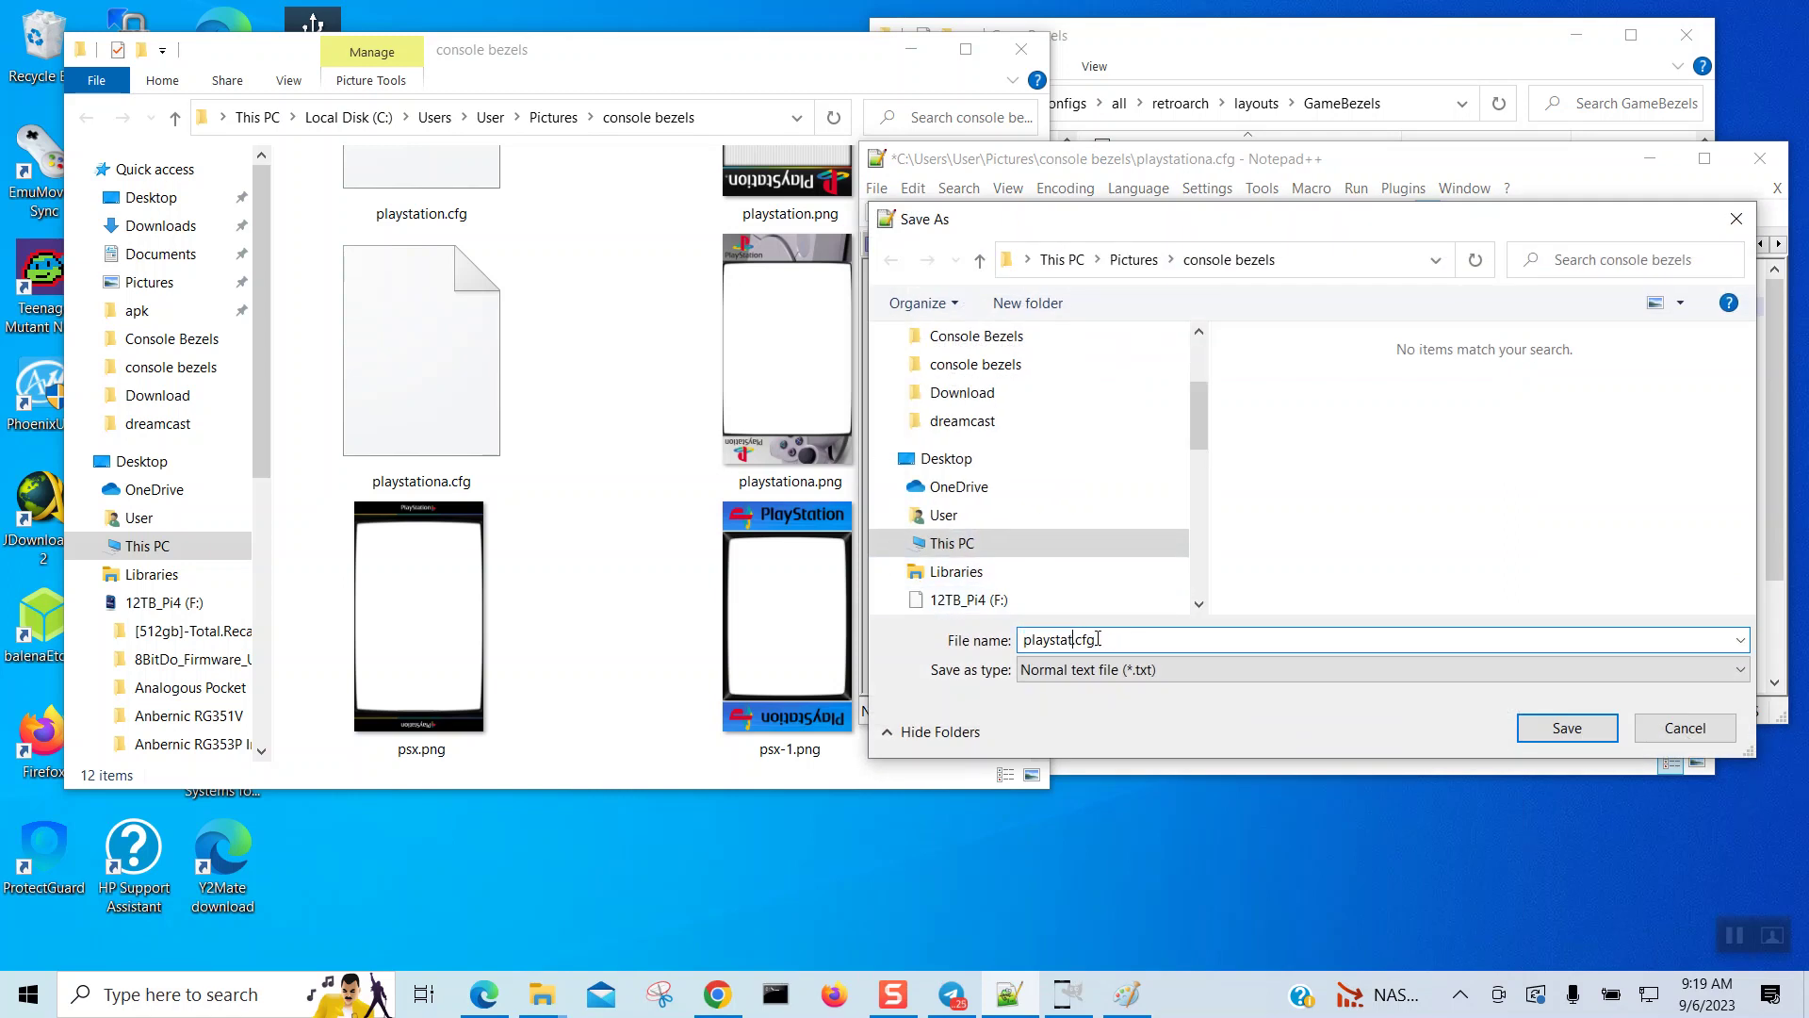
pyautogui.press('BackSpace')
pyautogui.write('sx')
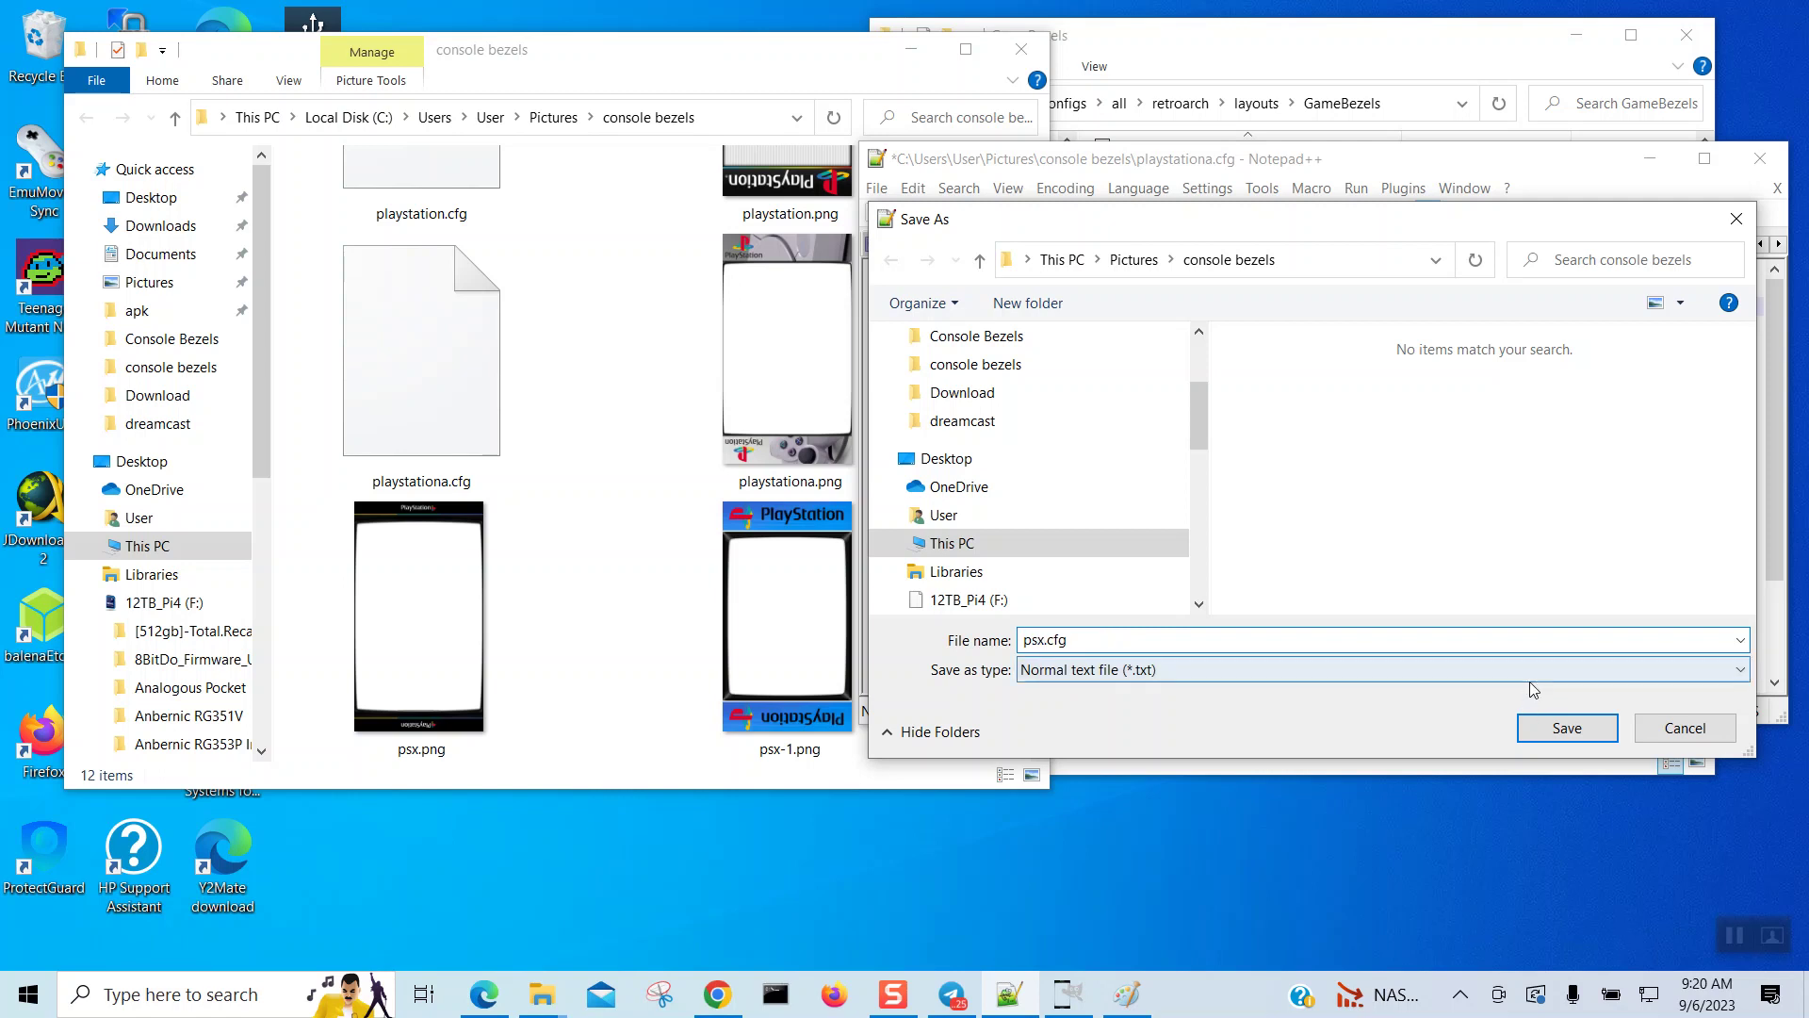
pyautogui.click(1541, 732)
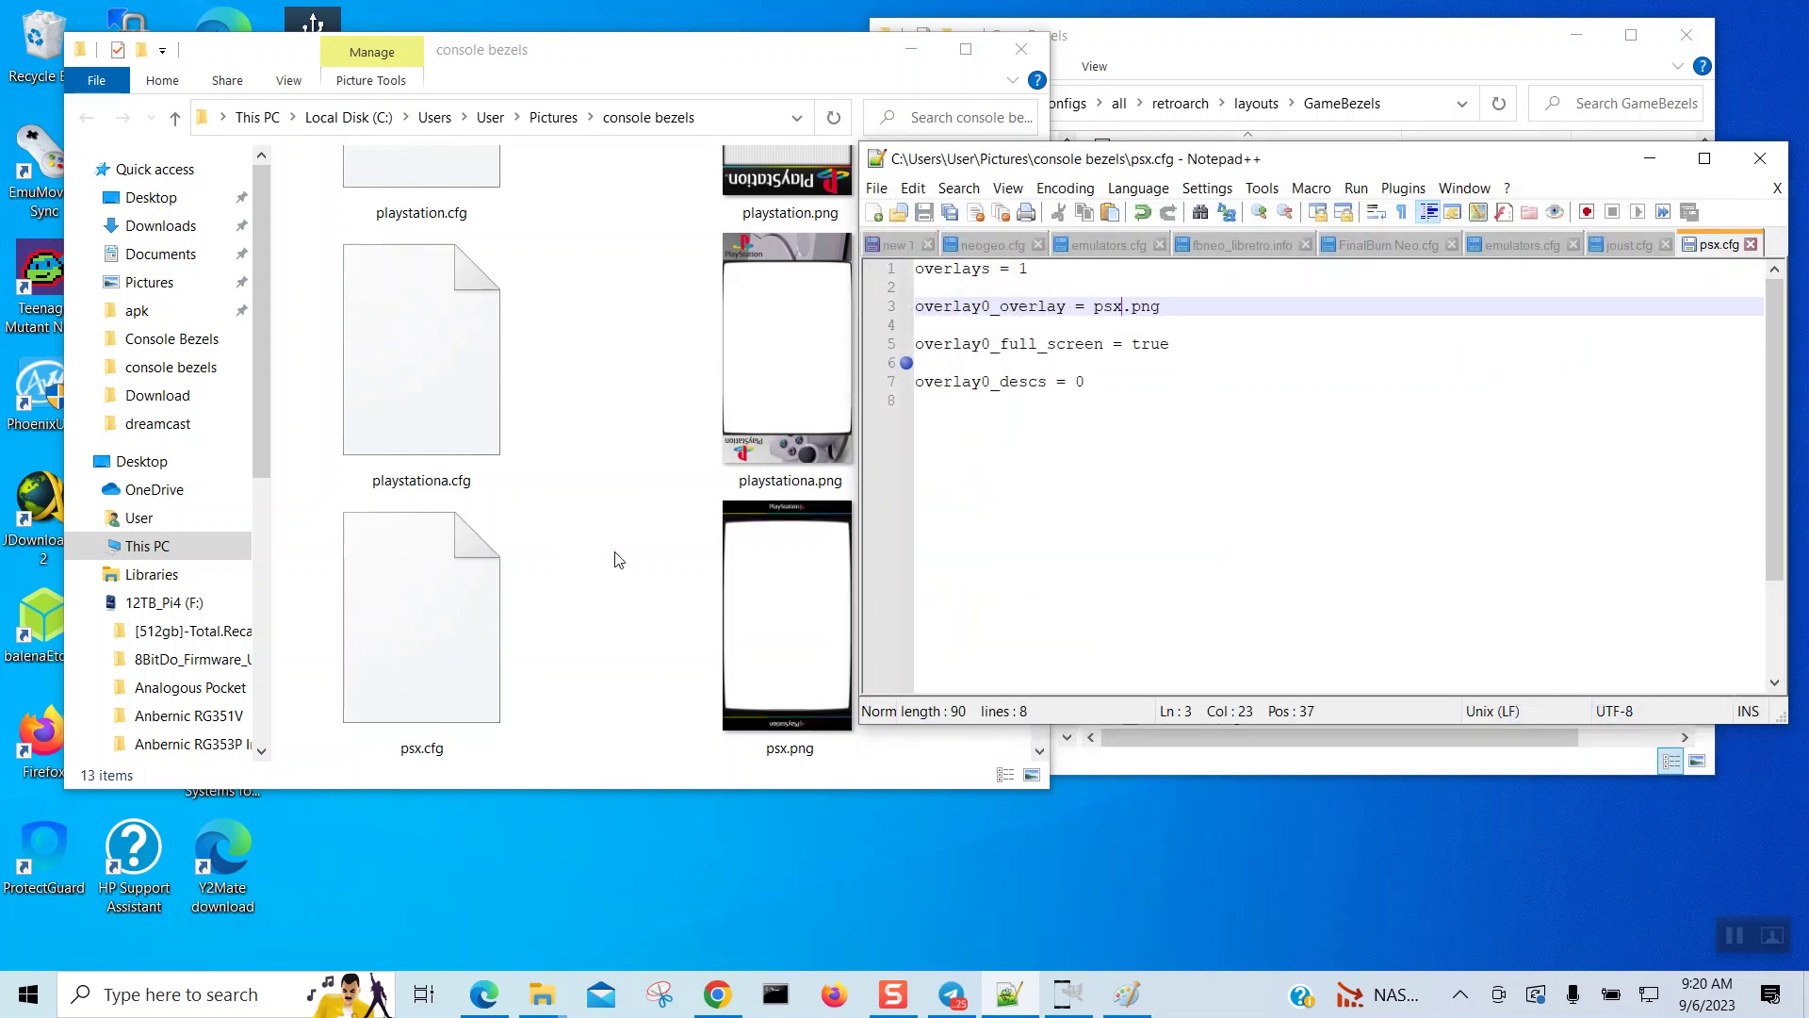
# Step: Change the overlay0_overlay image on line 3 to psx-1.png and save the config as psx-1.cfg in the console bezels folder
pyautogui.scroll(-2, 615, 558)
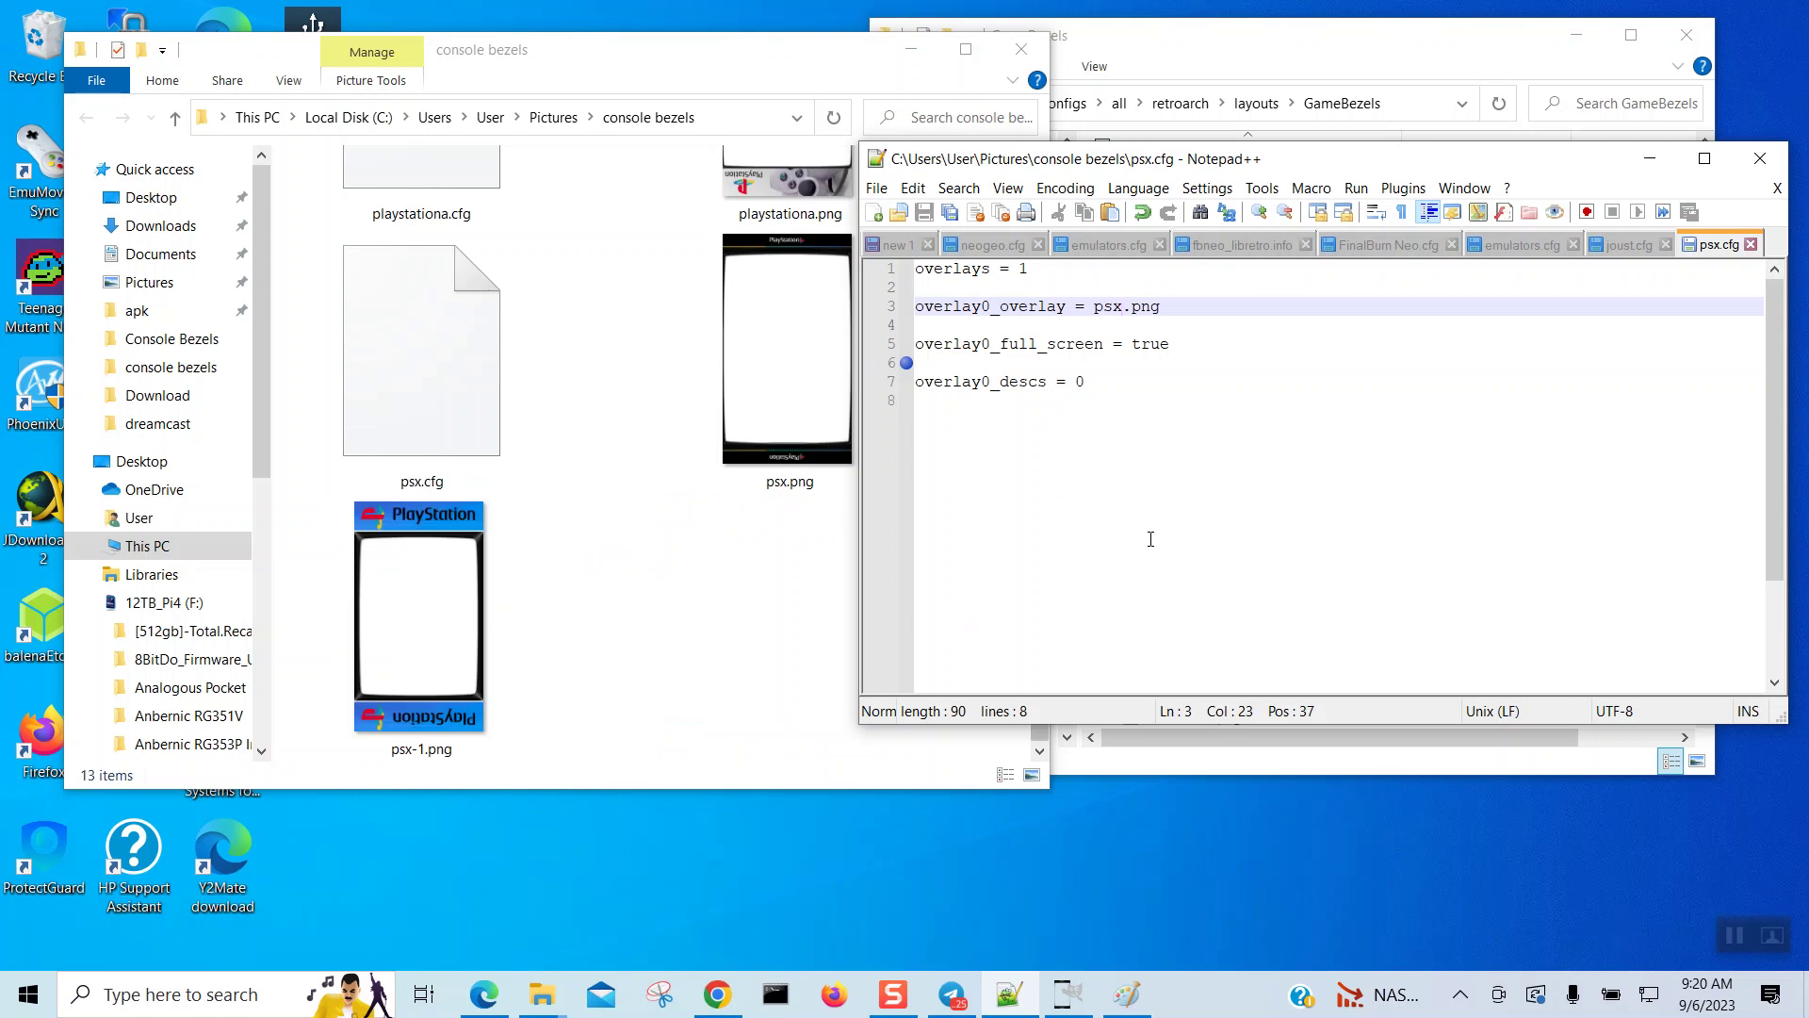
pyautogui.write('-1')
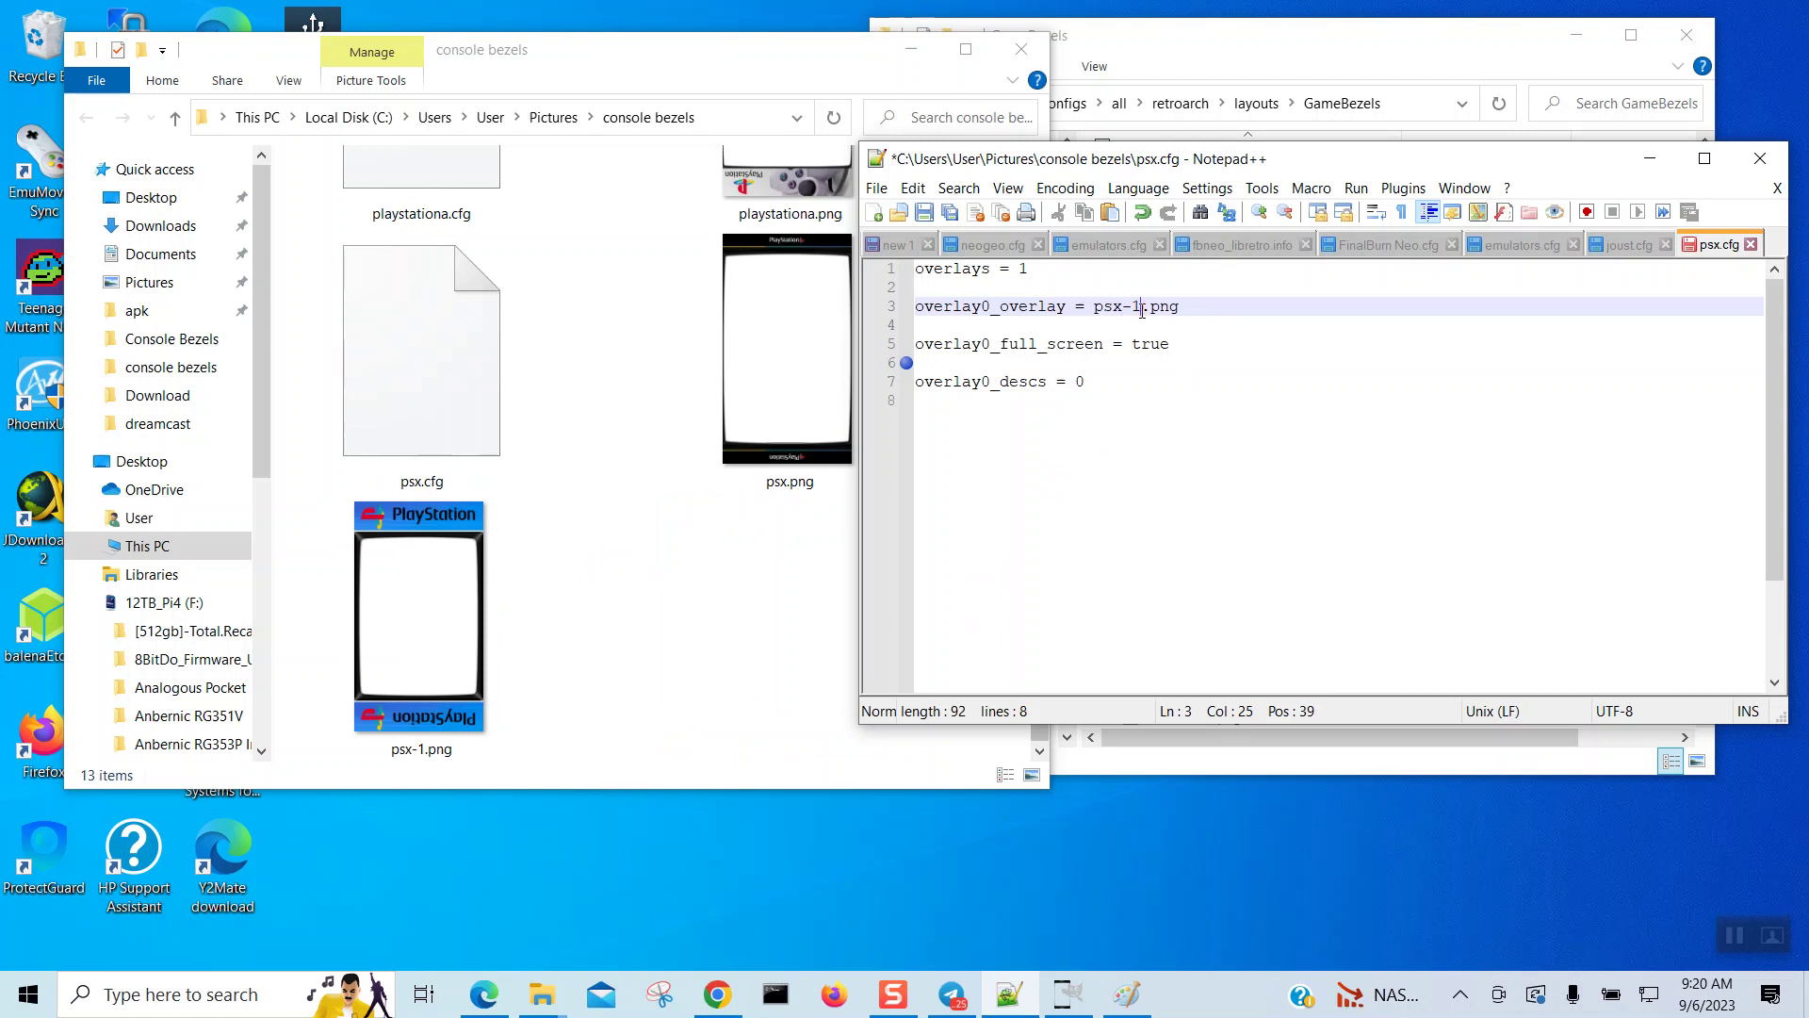
pyautogui.moveTo(1140, 310); pyautogui.dragTo(1095, 307)
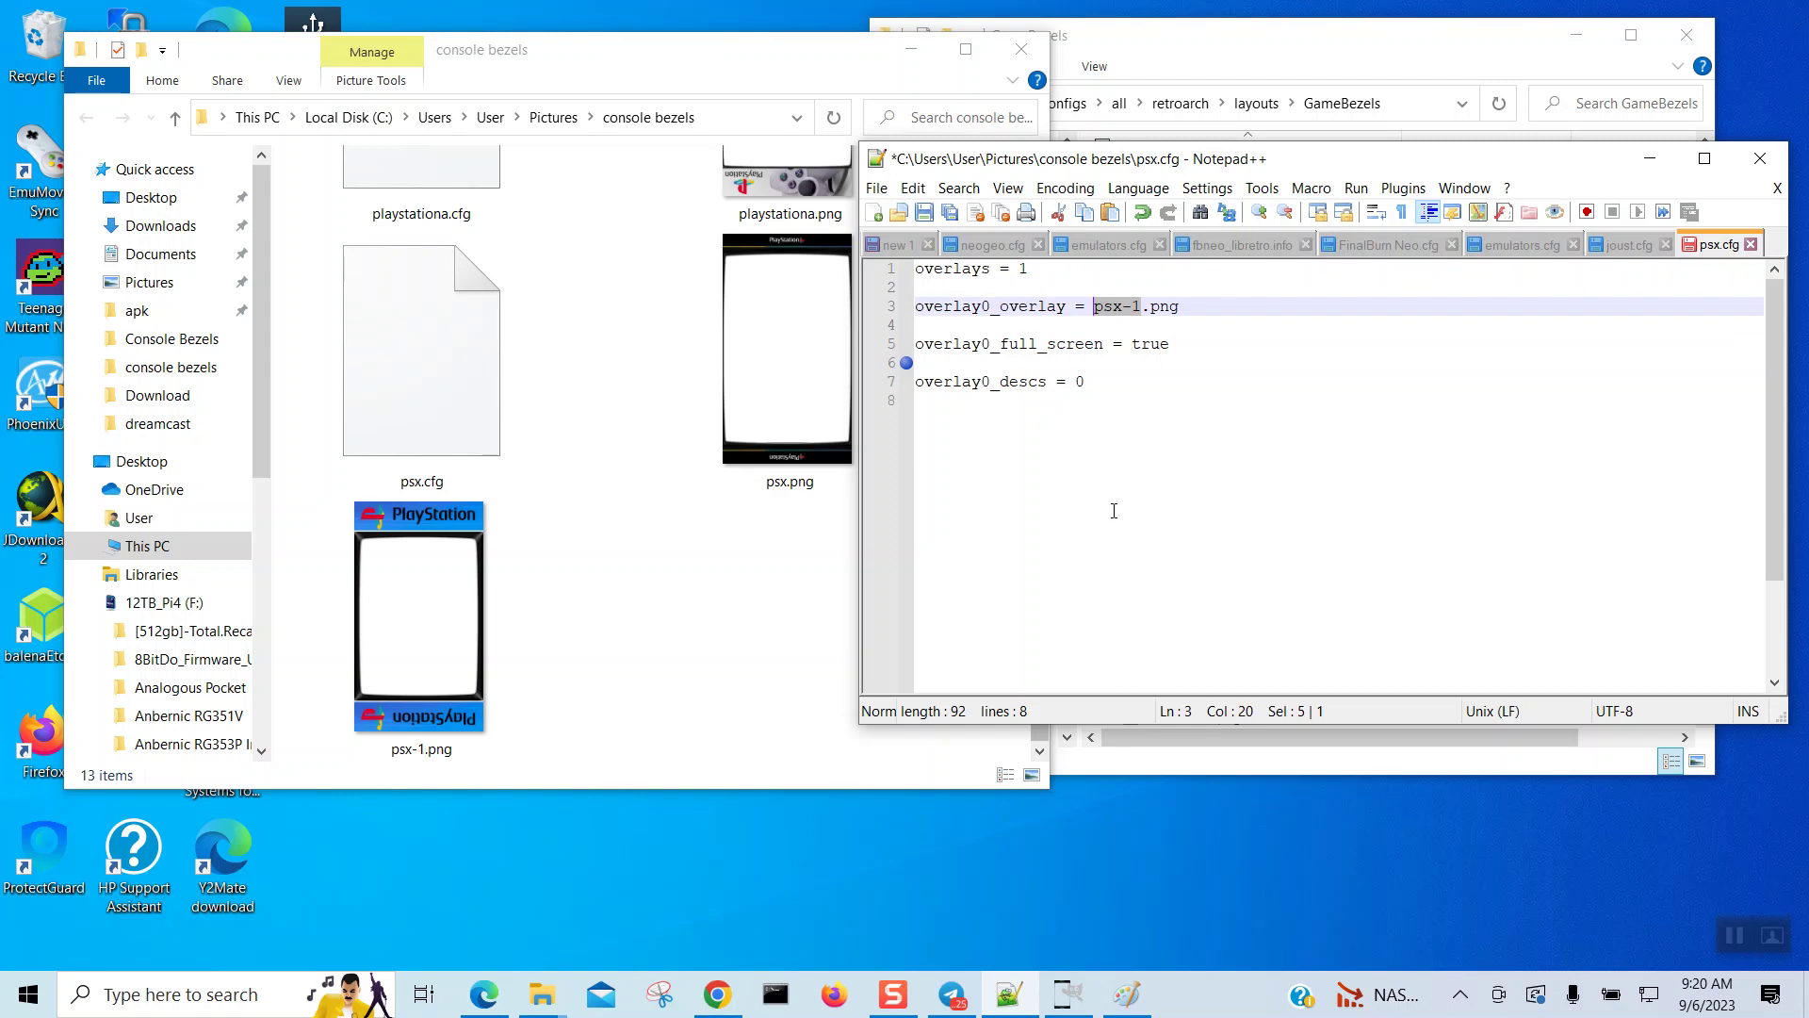
pyautogui.click(876, 188)
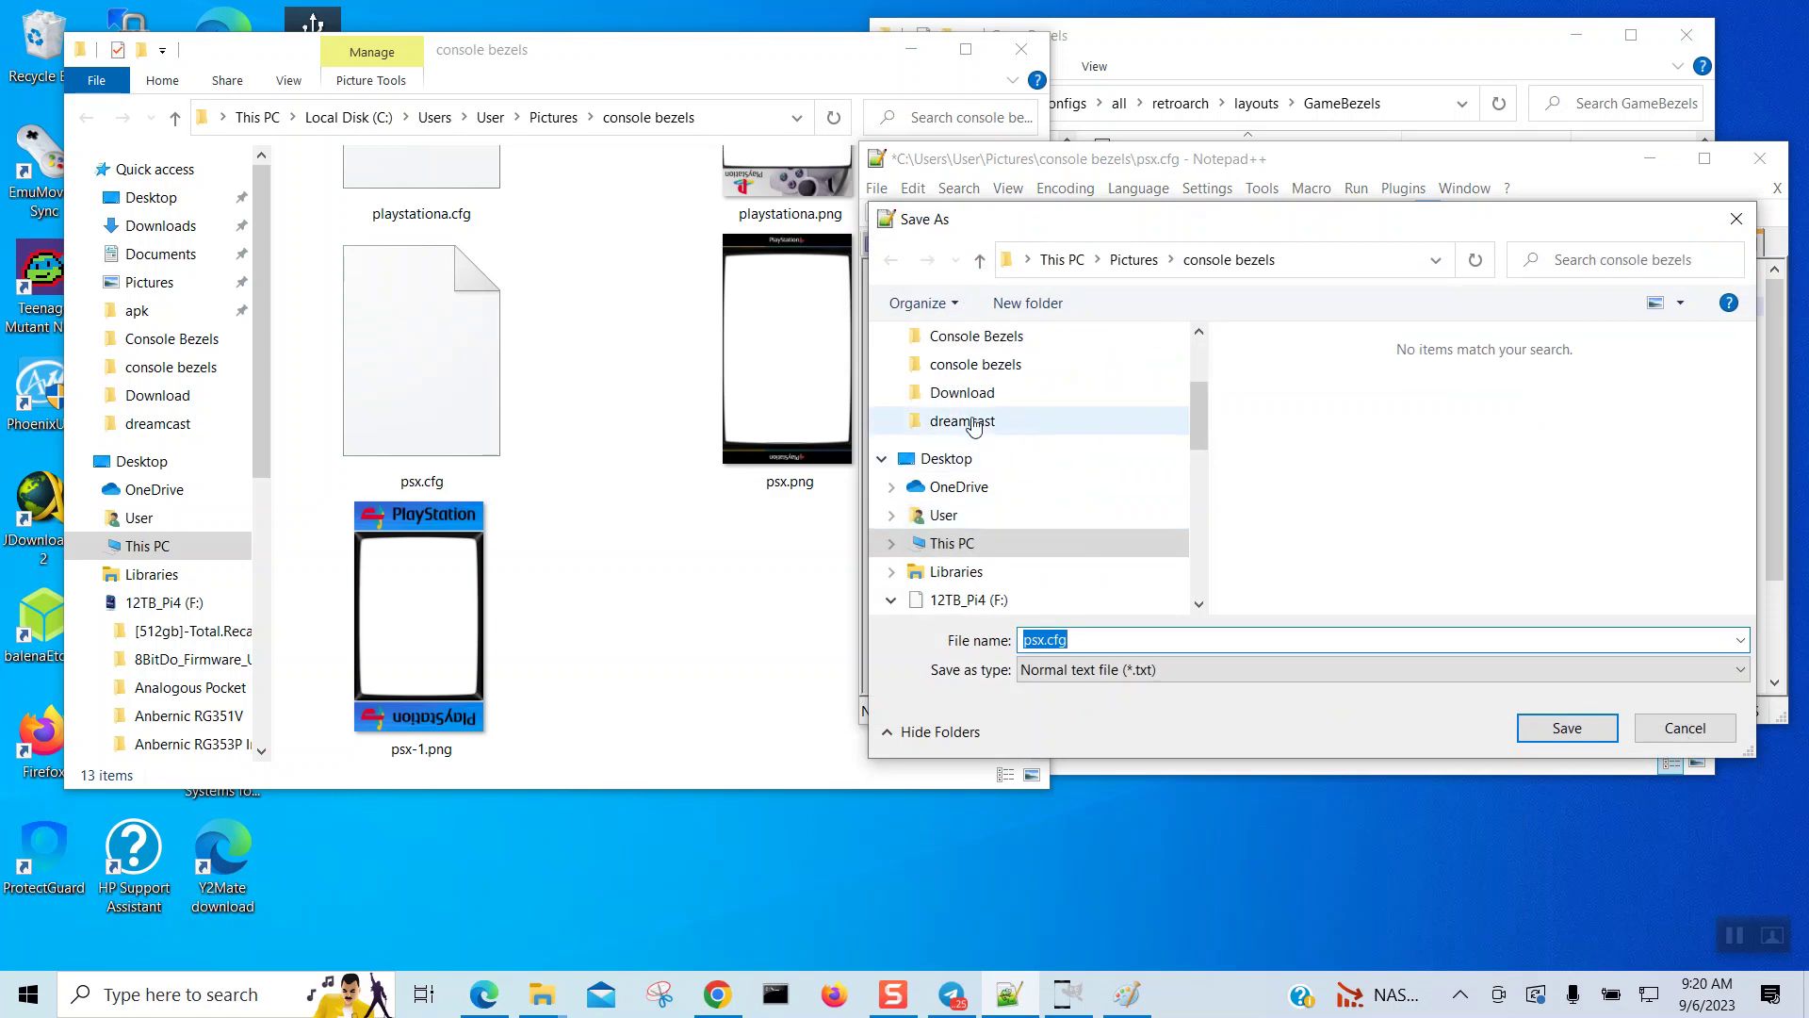
pyautogui.click(1043, 641)
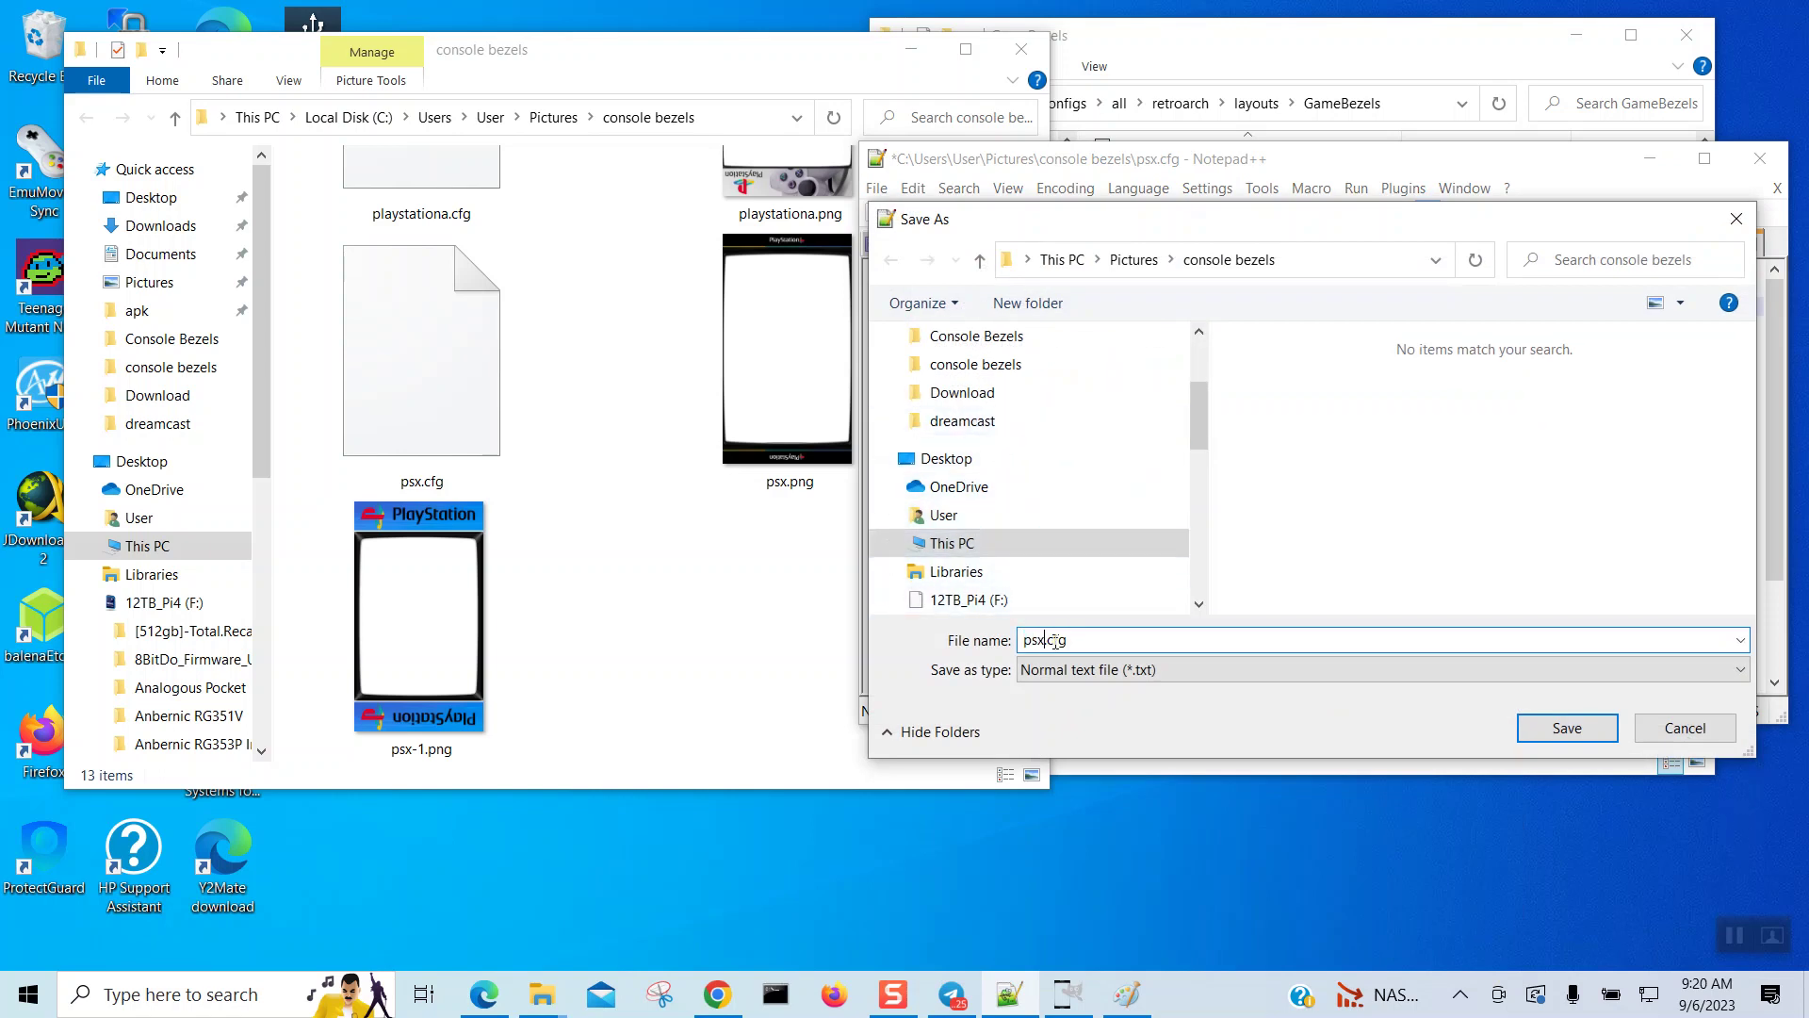
pyautogui.press('BackSpace')
pyautogui.press('BackSpace')
pyautogui.press('BackSpace')
pyautogui.write('psx-1')
pyautogui.click(1550, 741)
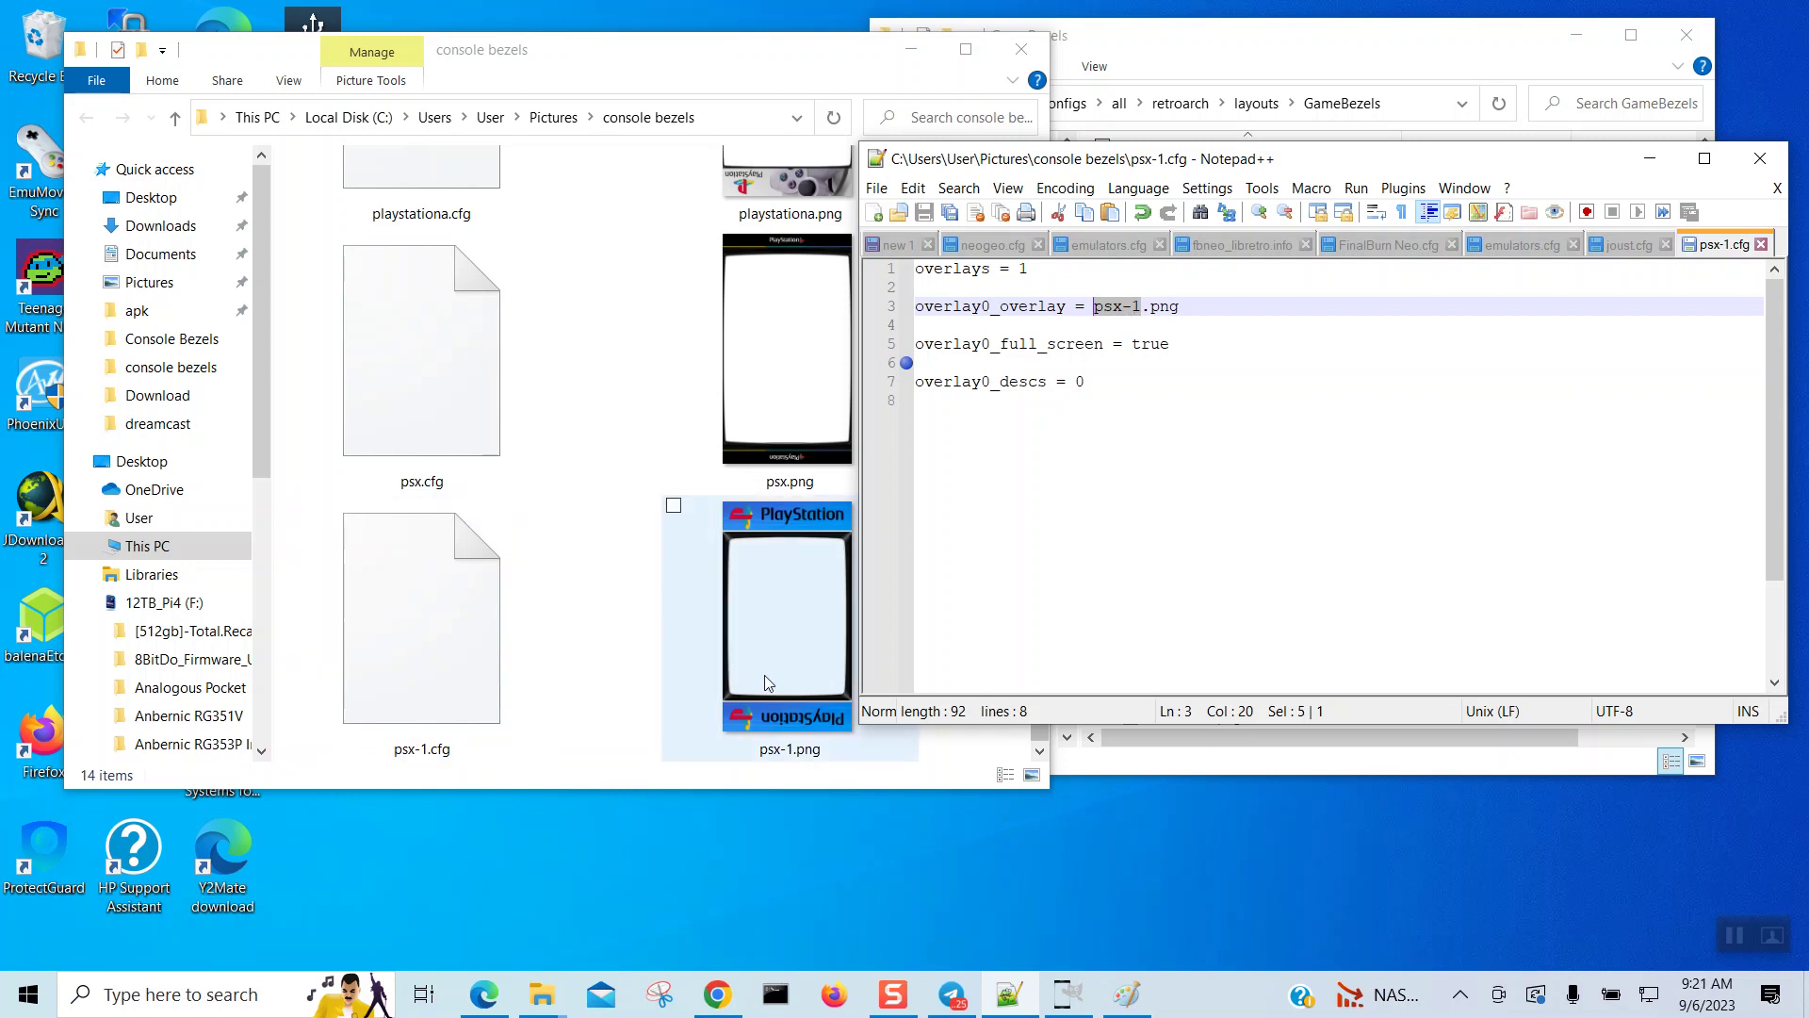
# Step: Open playstation.png from the console bezels folder for editing in Paint
pyautogui.scroll(2, 801, 657)
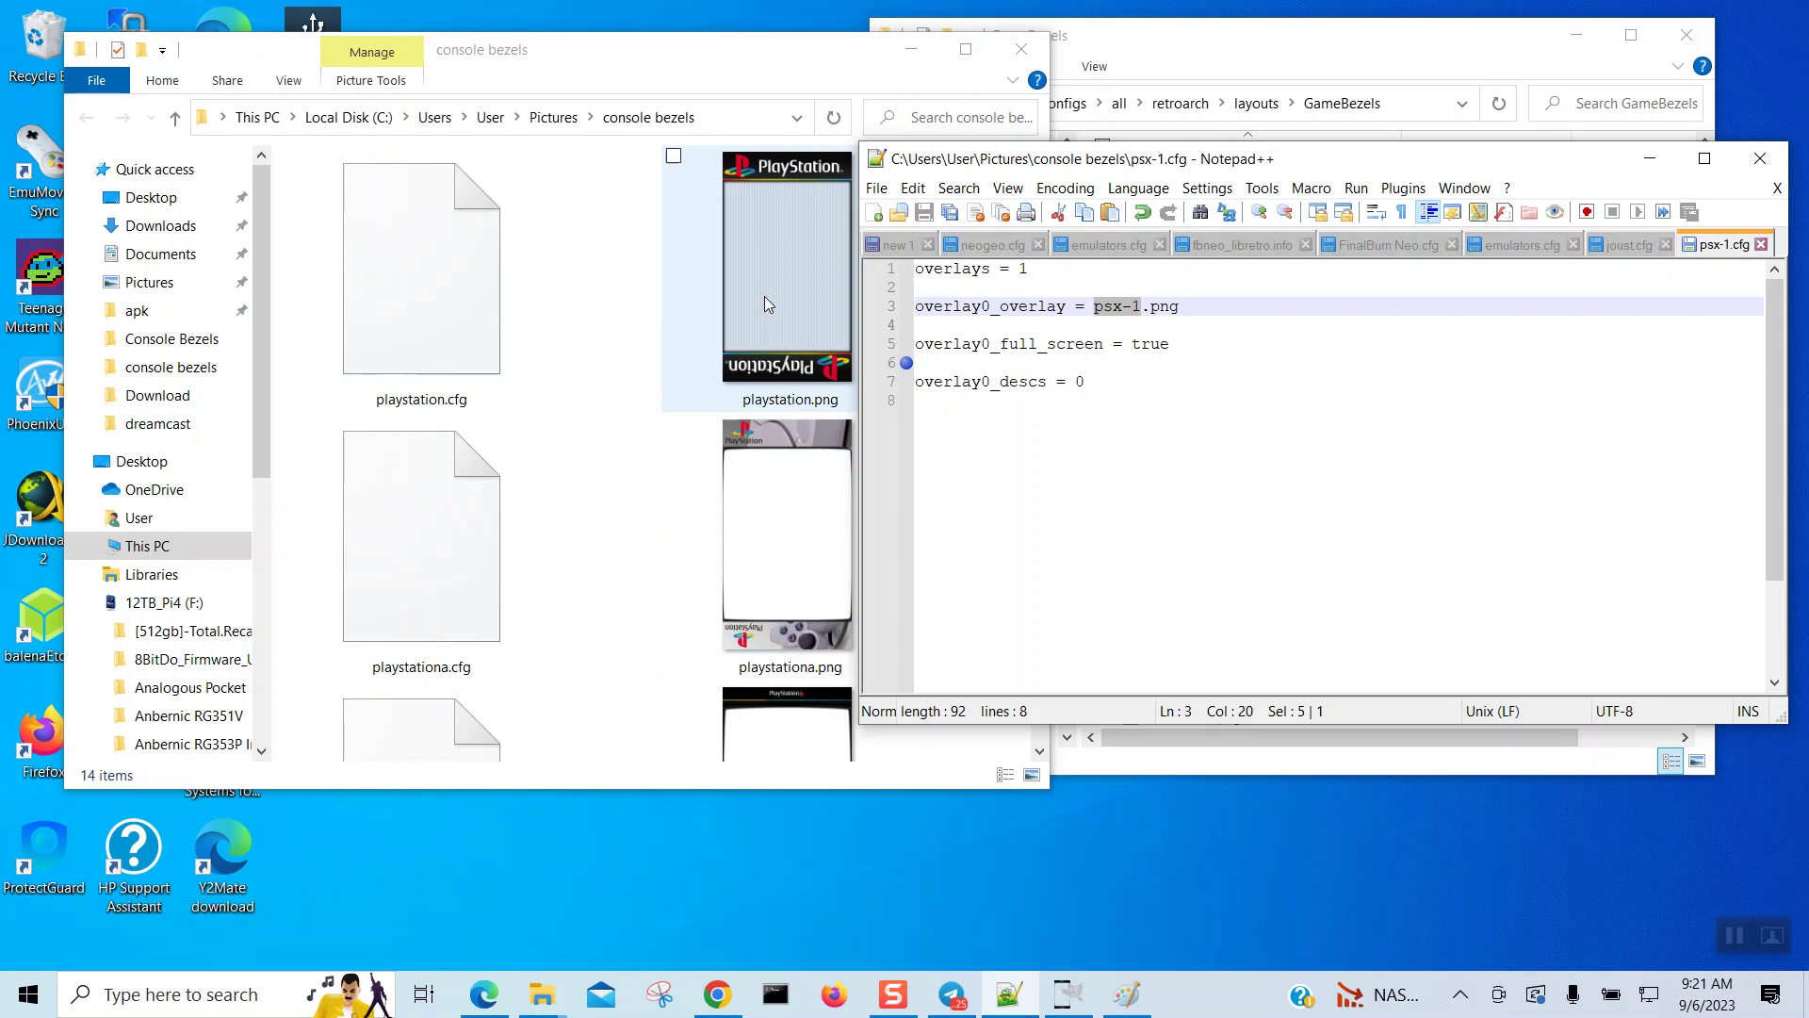
pyautogui.rightClick(767, 261)
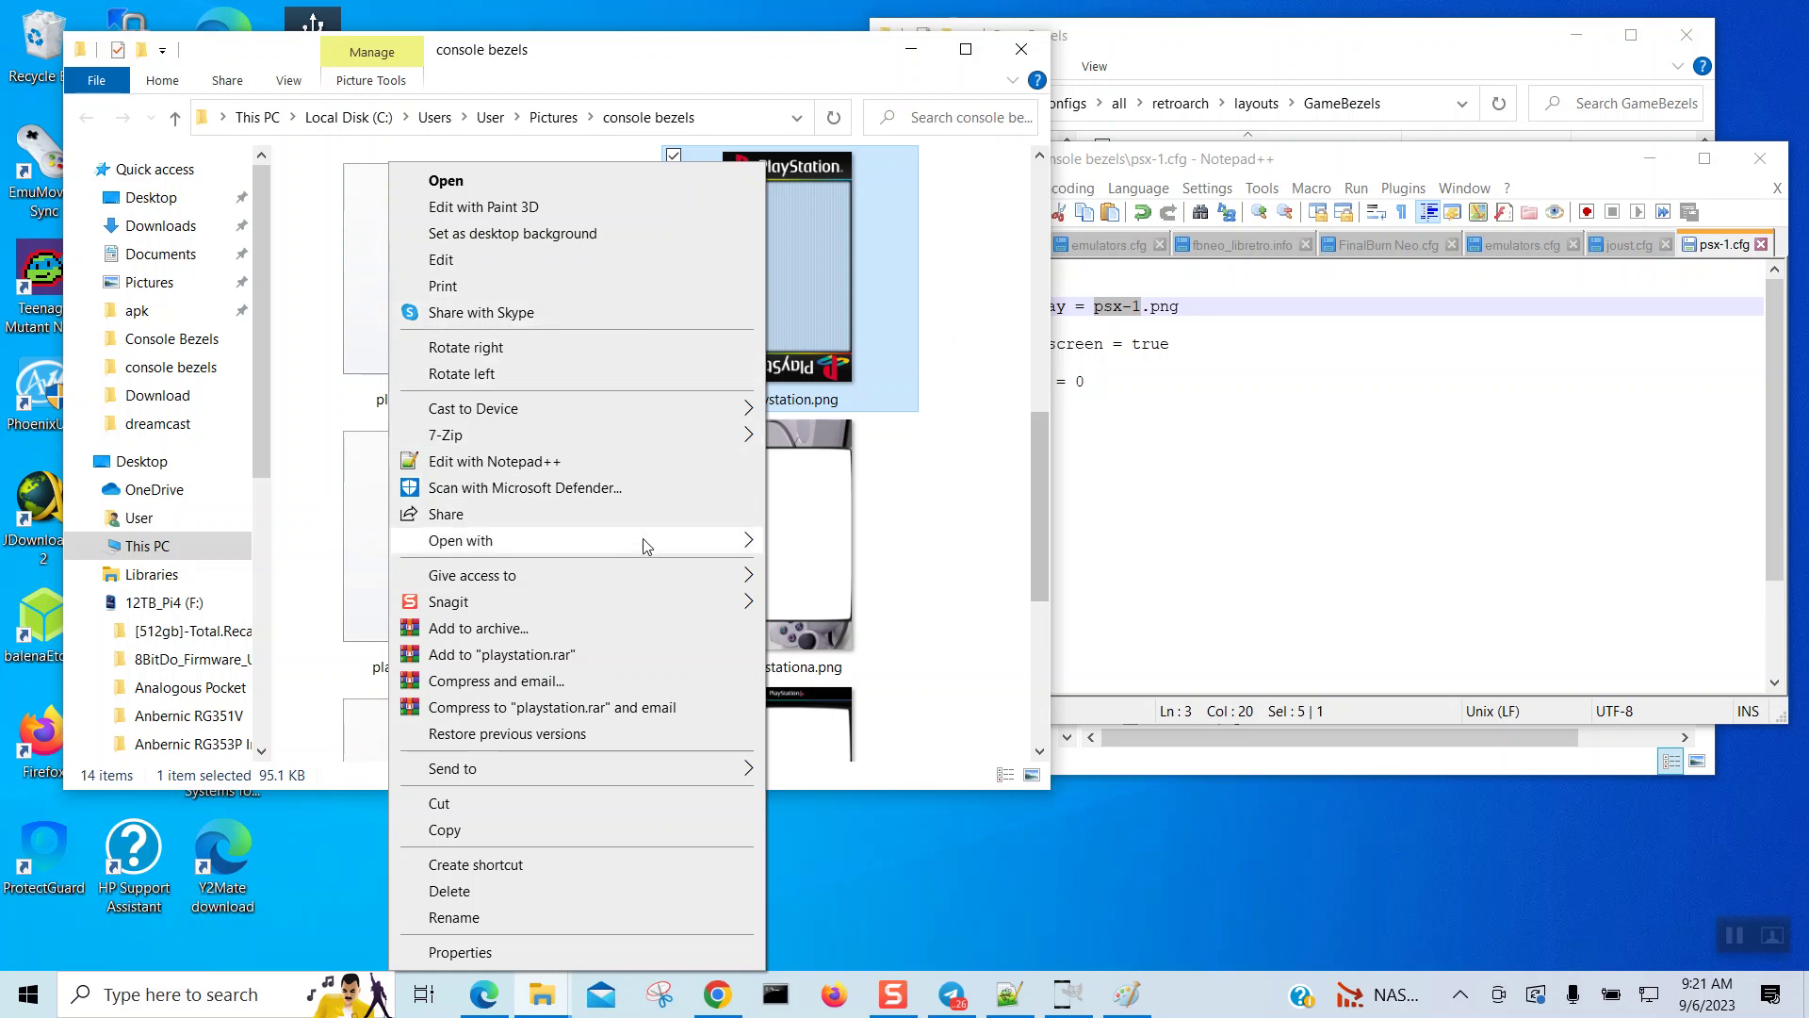
pyautogui.moveTo(646, 544)
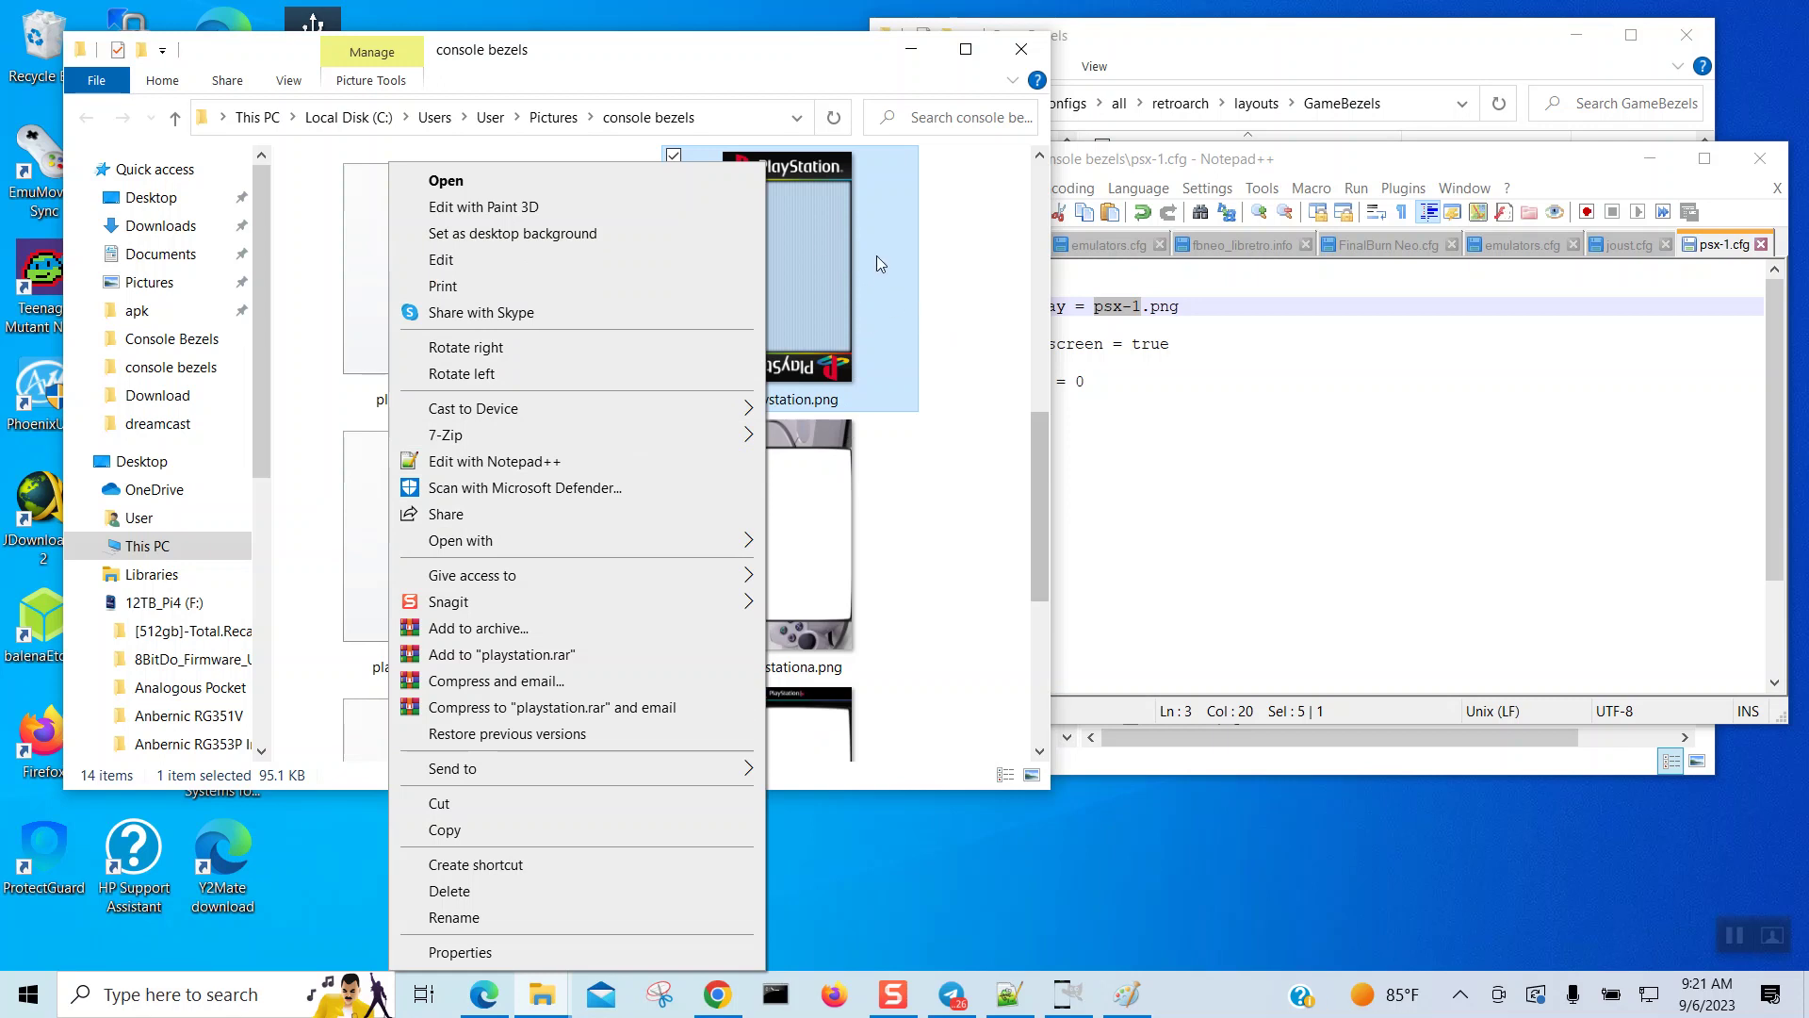
pyautogui.click(823, 279)
pyautogui.rightClick(824, 279)
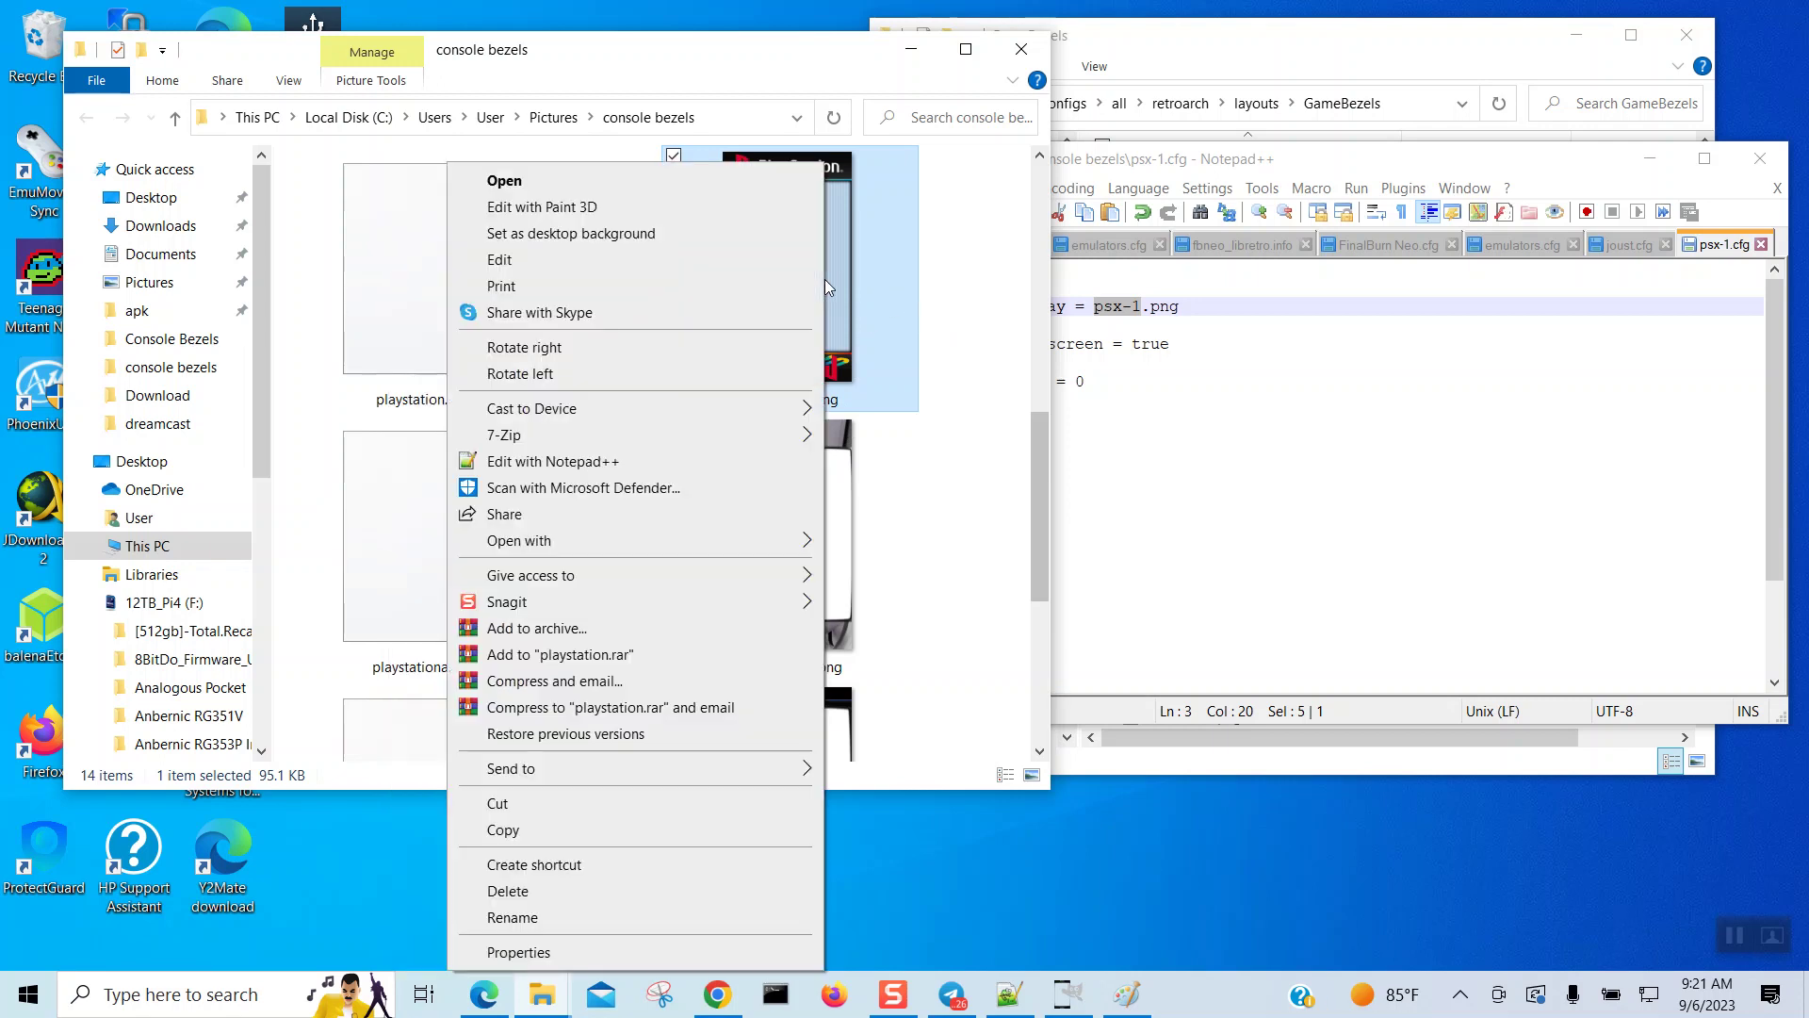
pyautogui.click(646, 267)
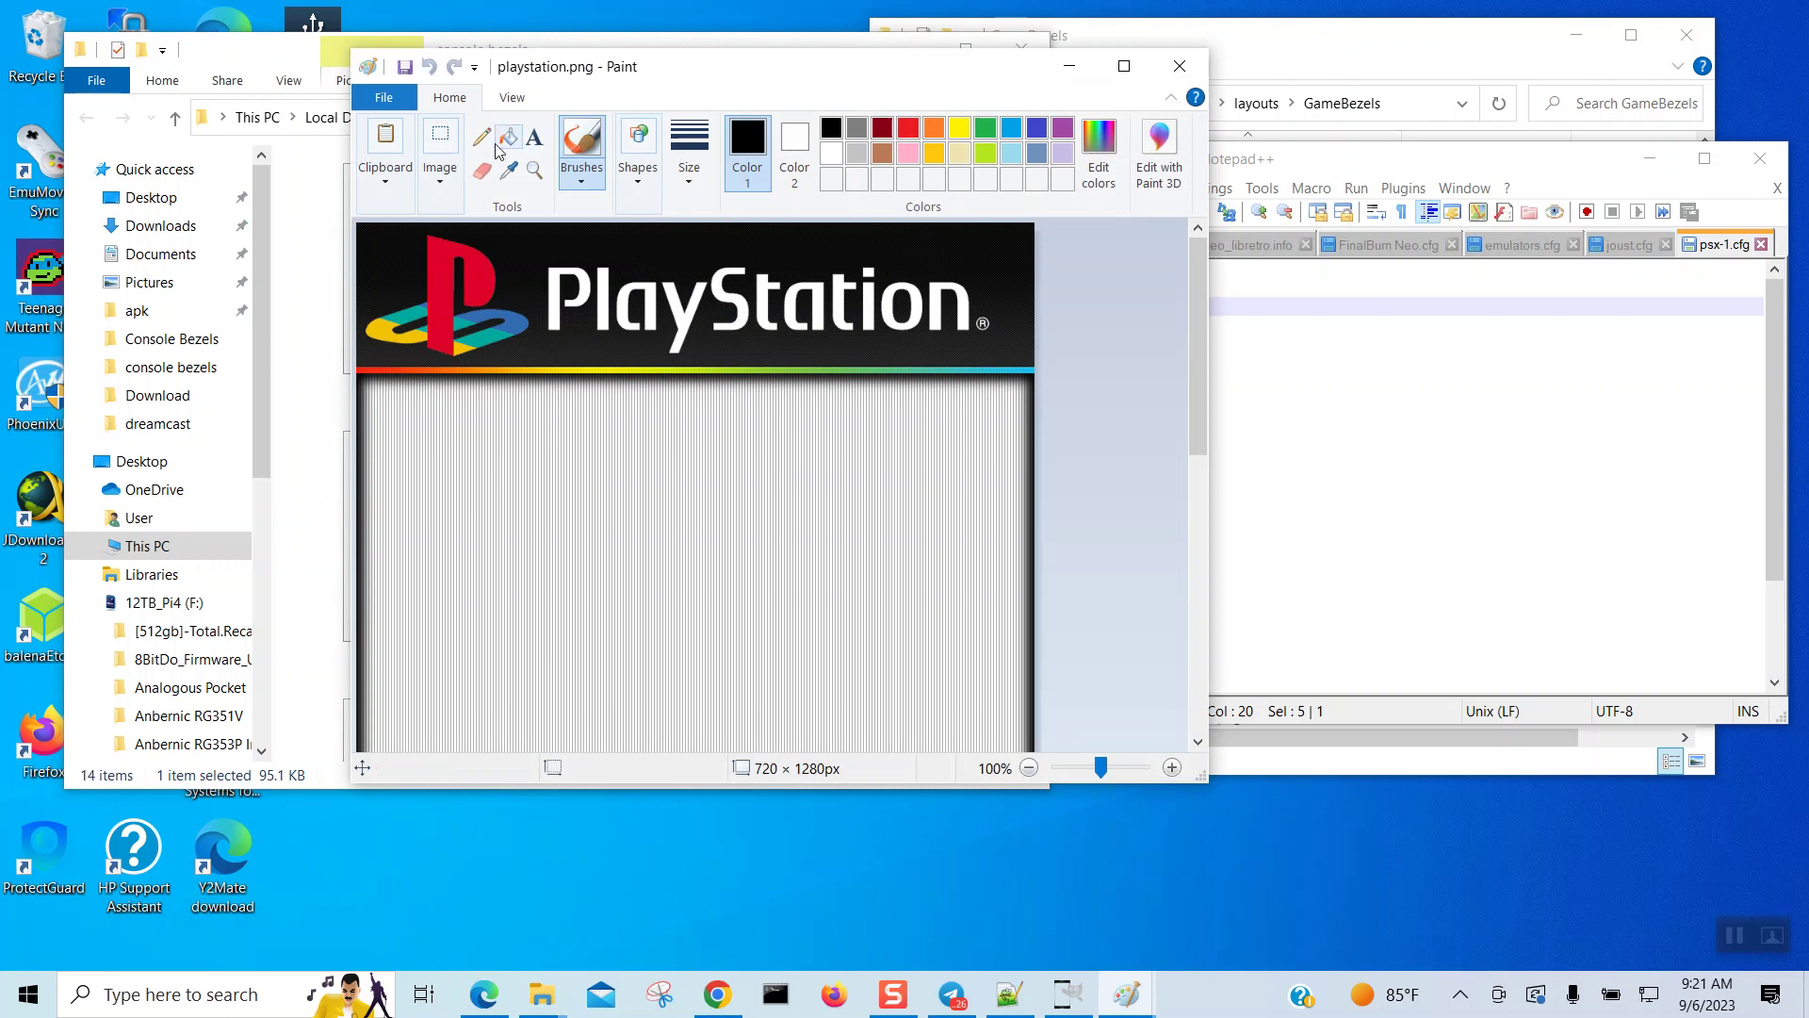
# Step: Set Color 1 to white, make Color 2 the active colour and maximize the Paint window
pyautogui.click(510, 98)
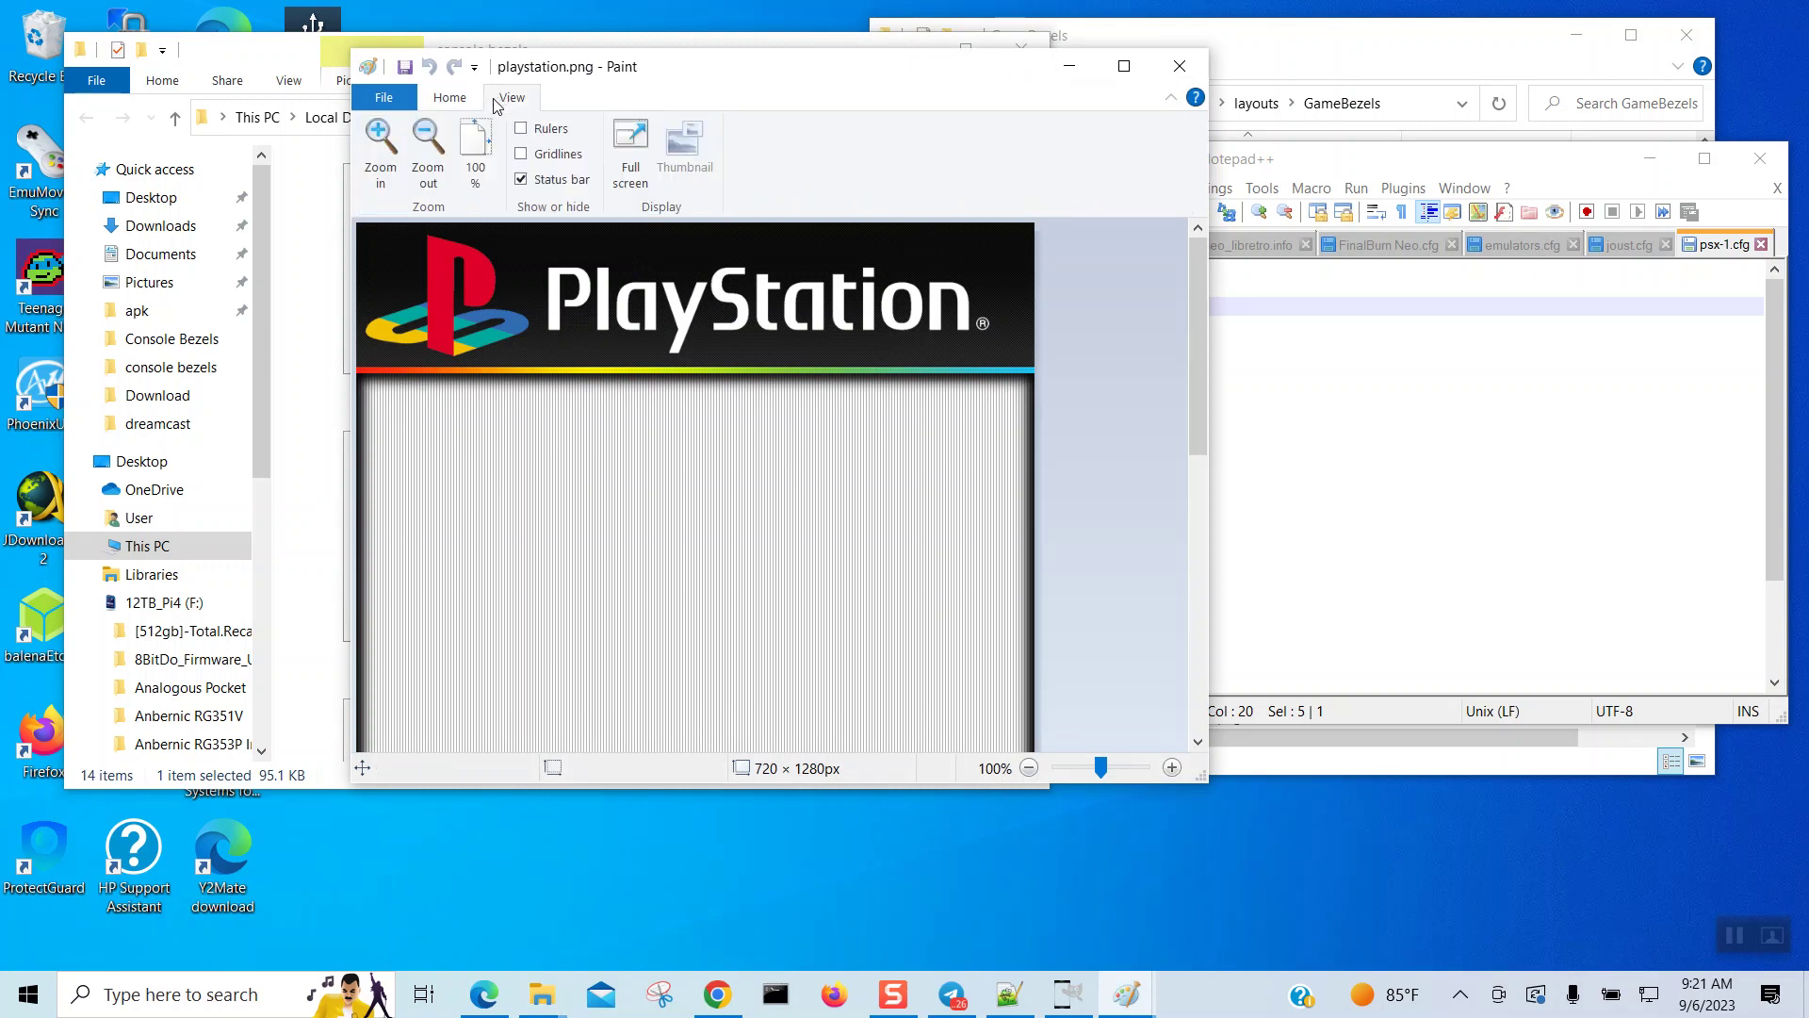
pyautogui.click(433, 168)
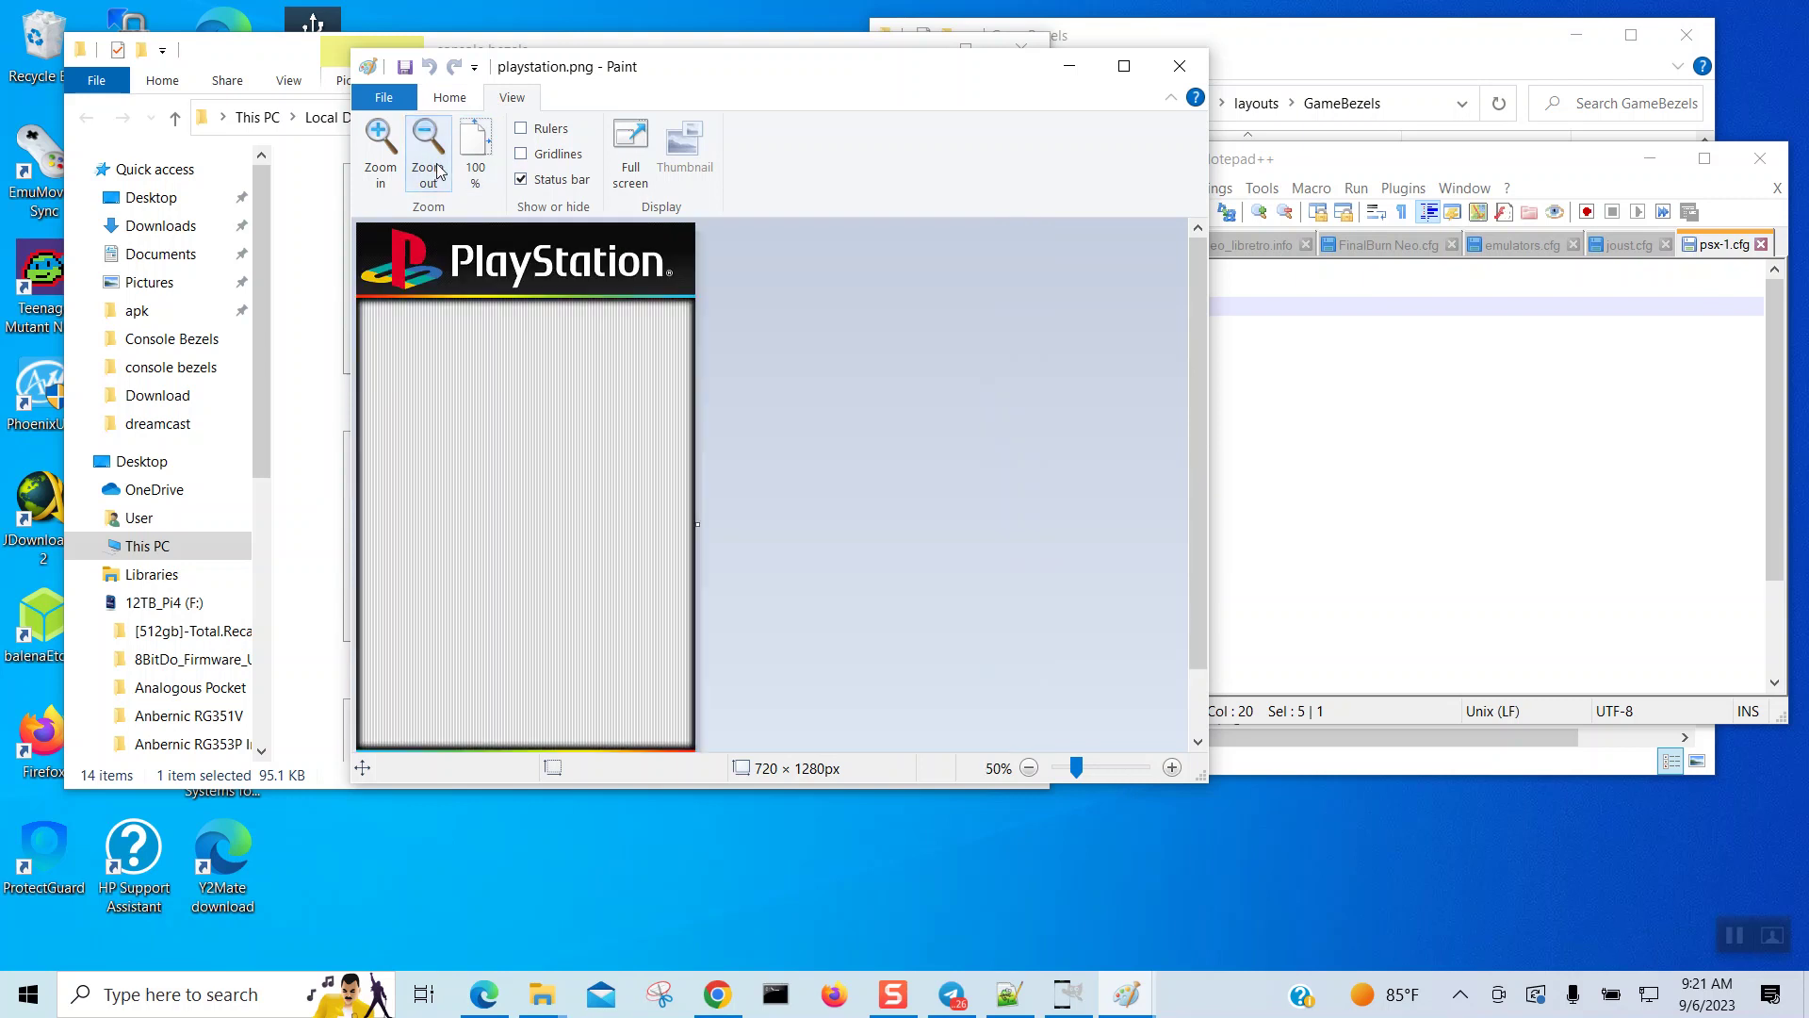
pyautogui.click(448, 104)
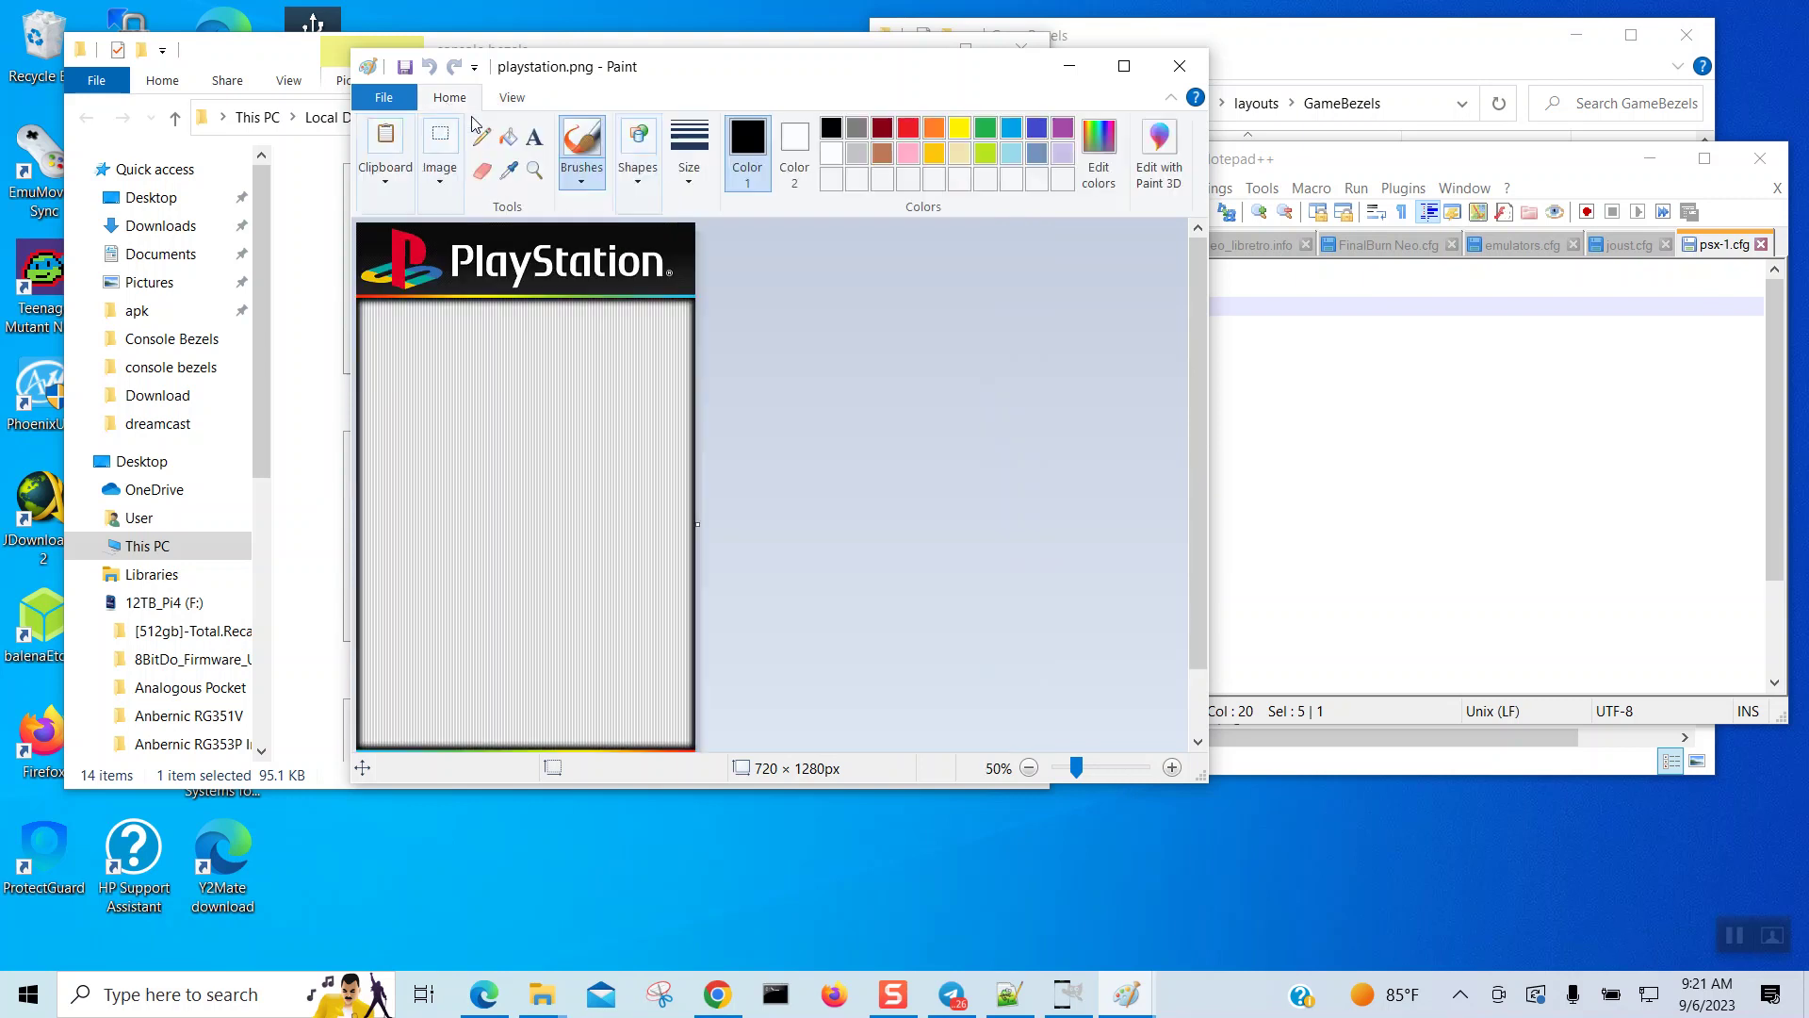
pyautogui.click(832, 158)
pyautogui.click(794, 151)
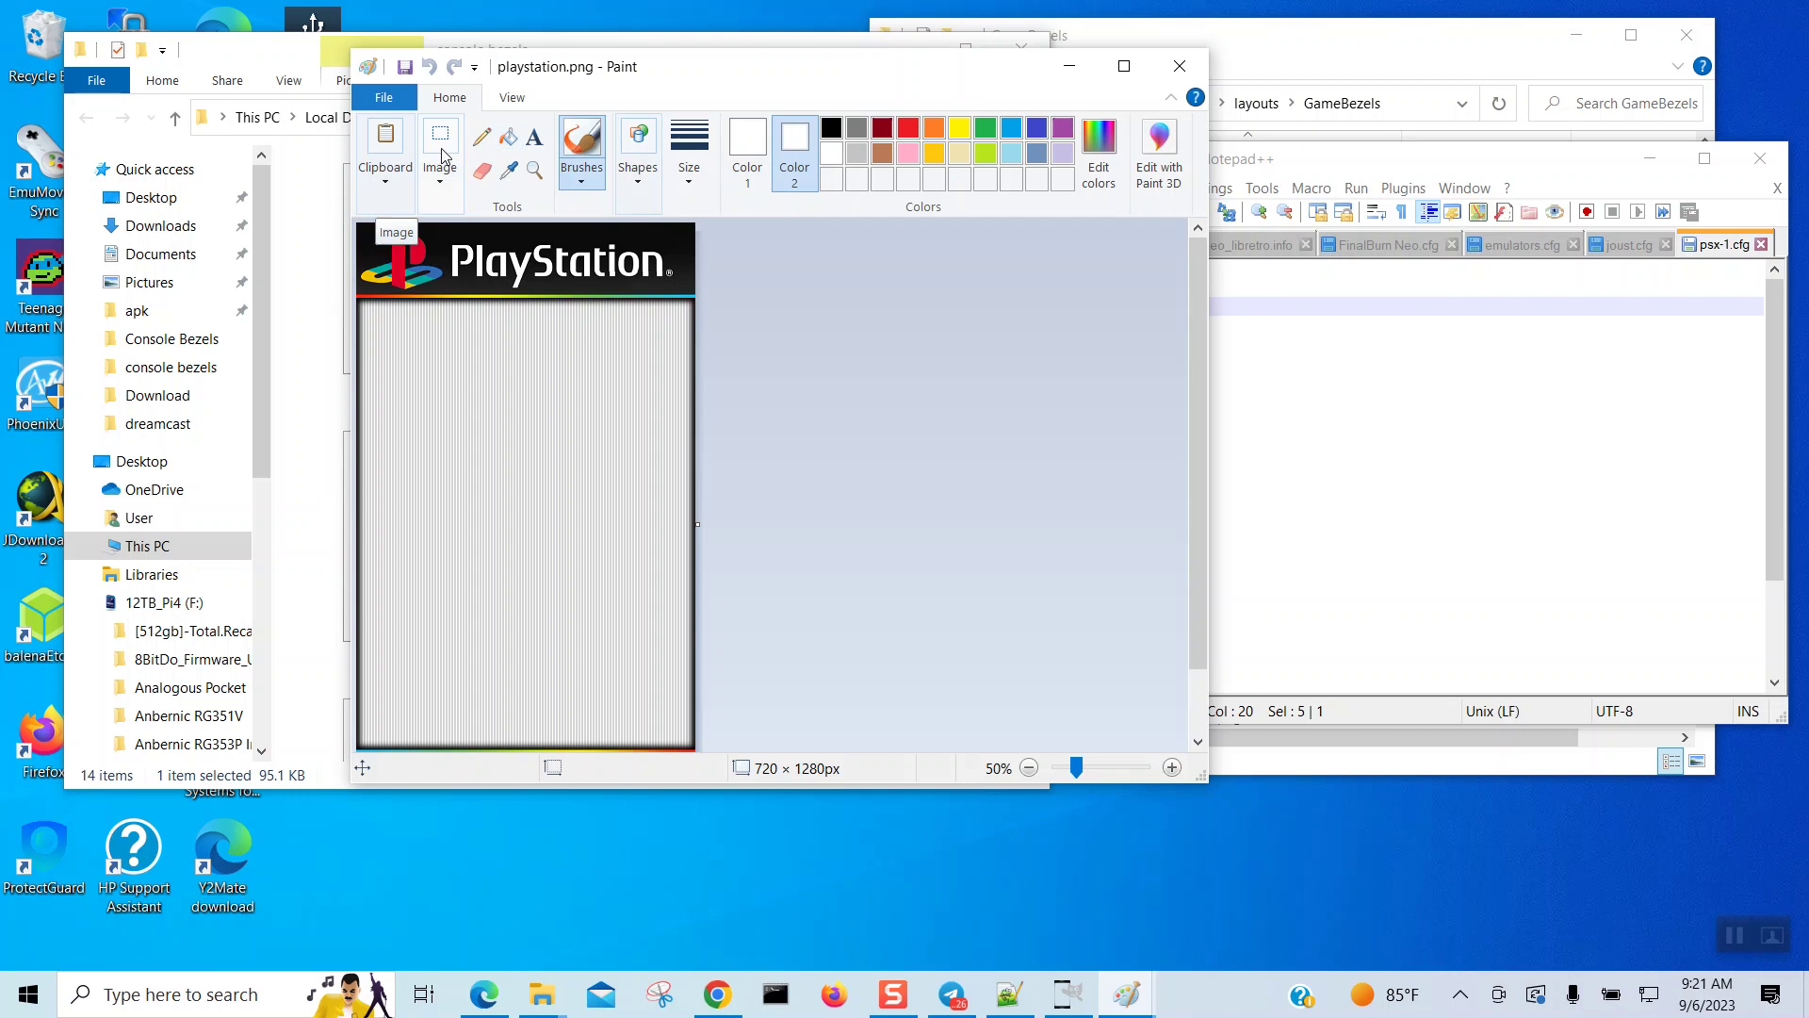
pyautogui.click(1125, 66)
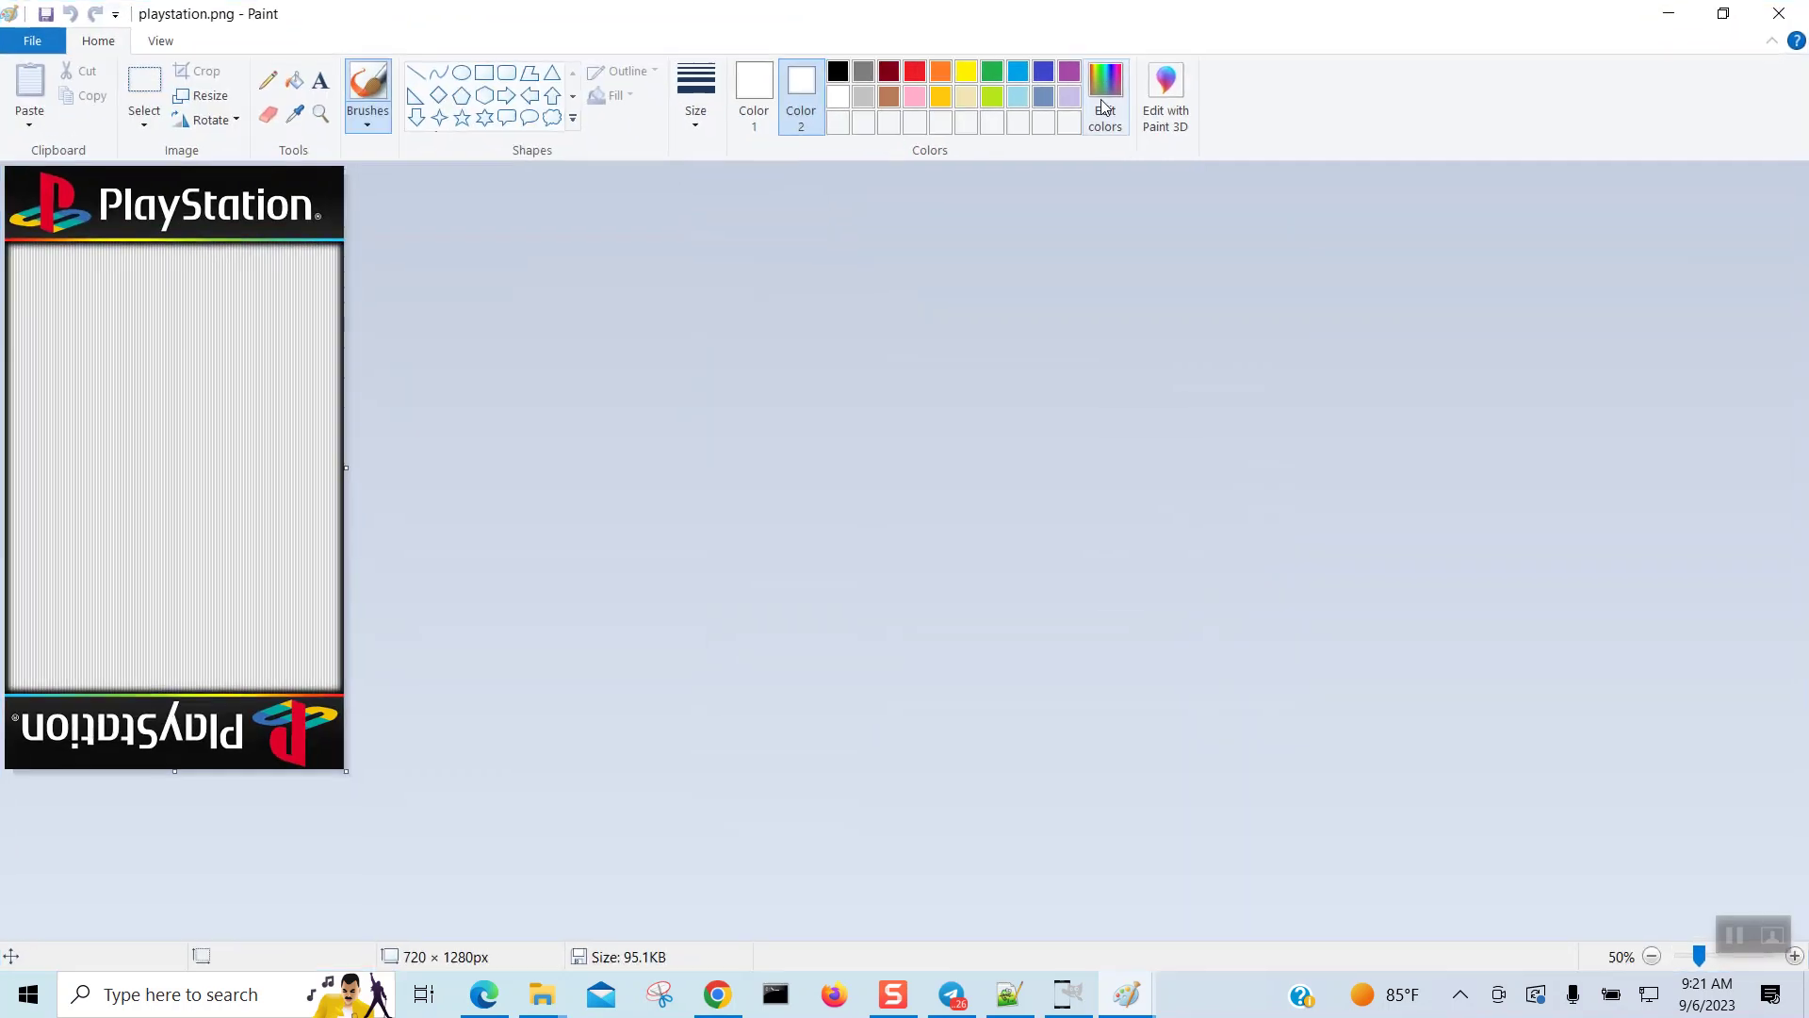
# Step: Select the grey screen area inside the bezel, about 703 × 941 px, cut it out to white and save playstation.png
pyautogui.click(137, 83)
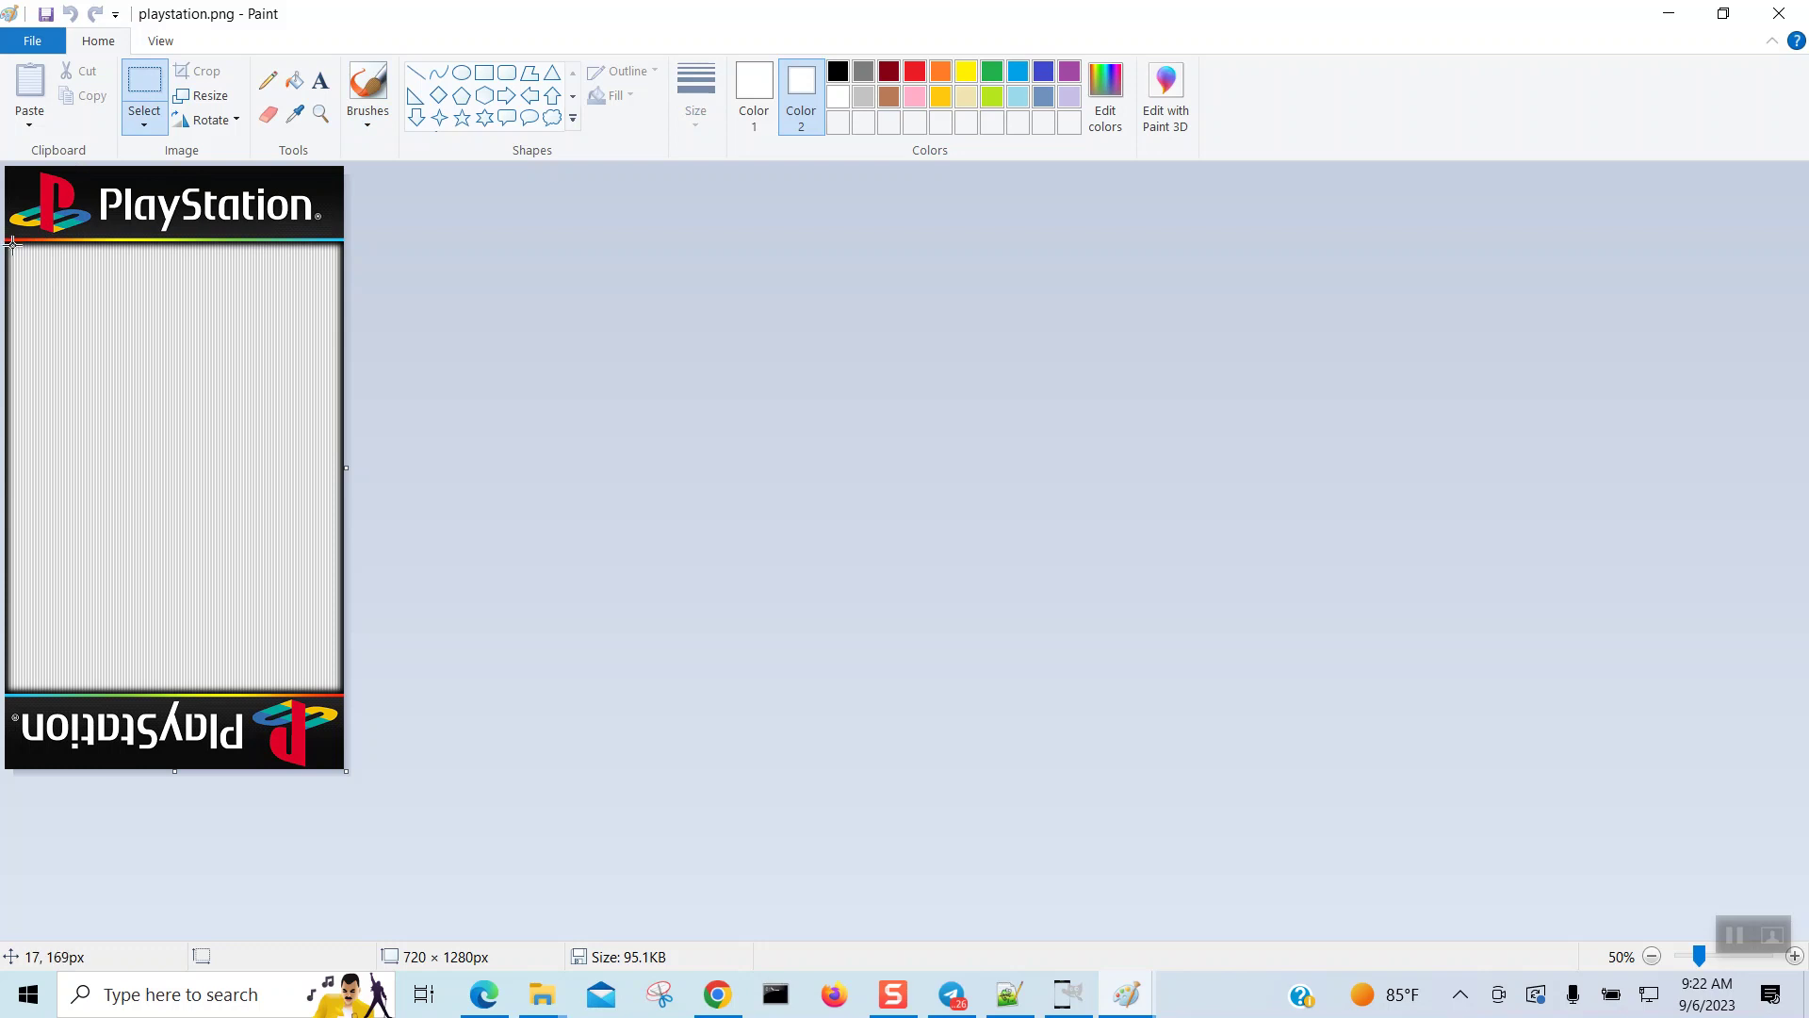
pyautogui.moveTo(11, 244)
pyautogui.mouseDown()
pyautogui.moveTo(160, 448)
pyautogui.moveTo(14, 300)
pyautogui.moveTo(9, 246)
pyautogui.mouseUp()
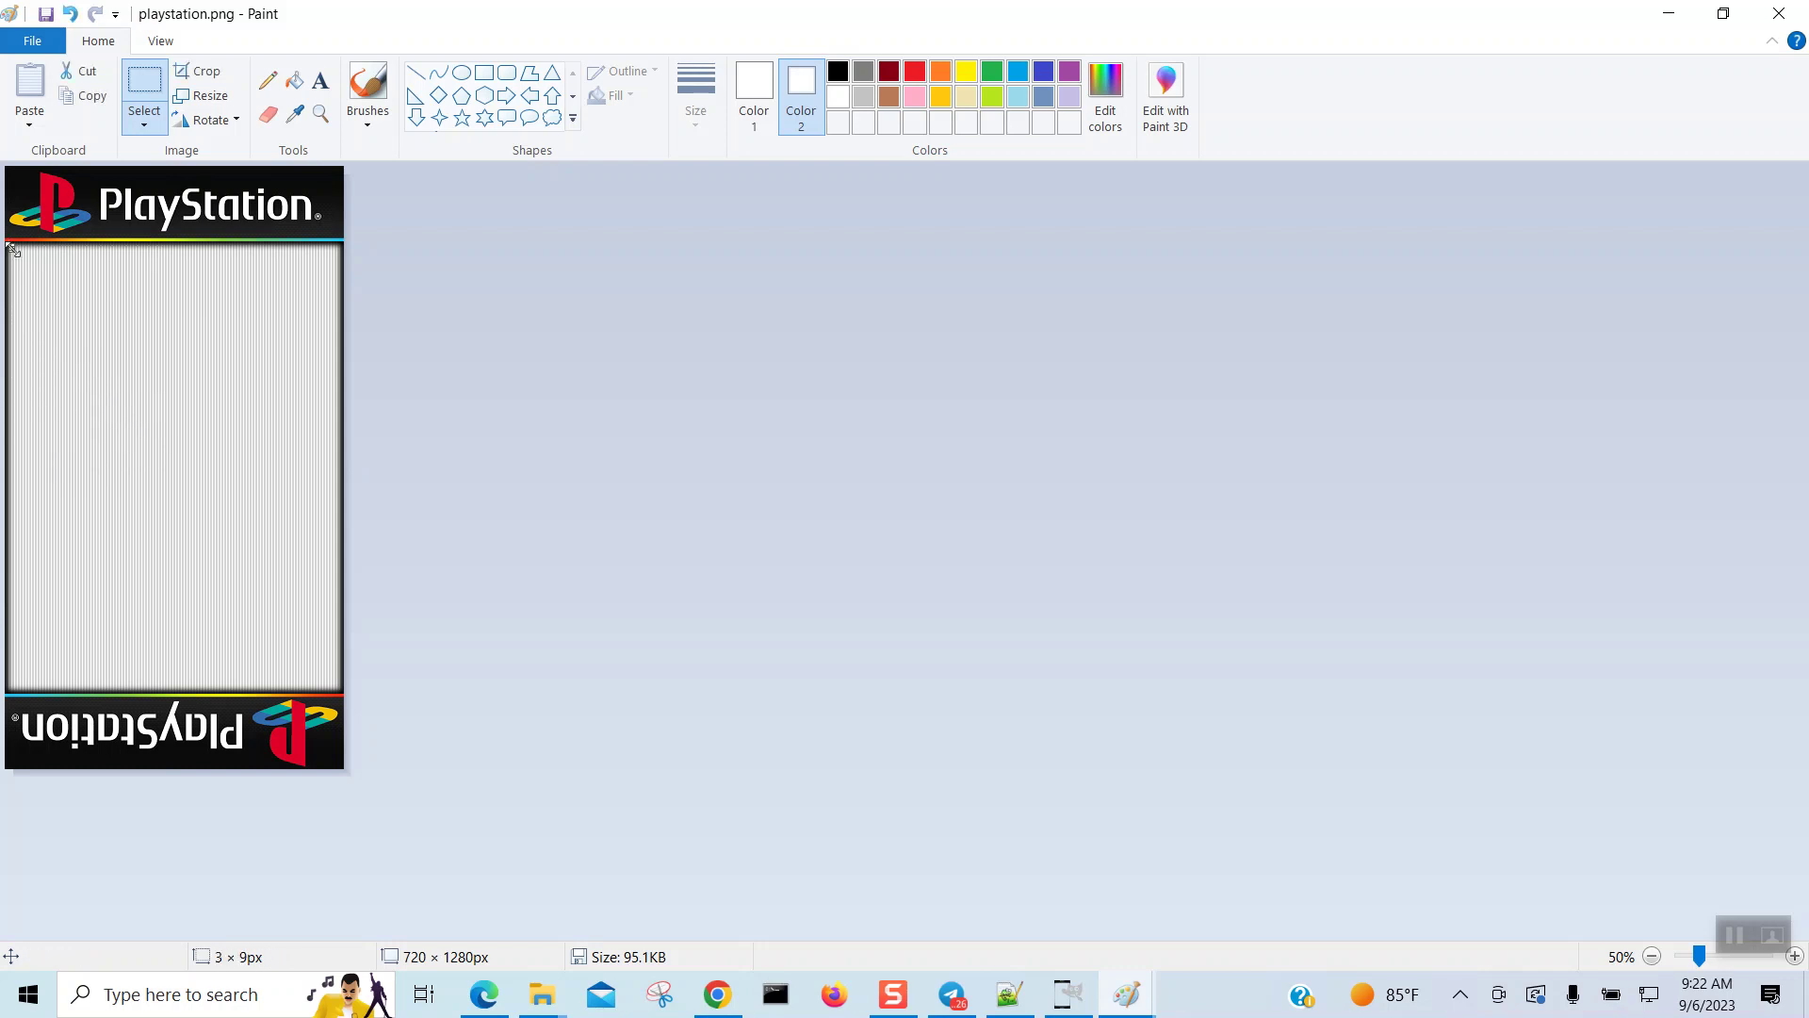
pyautogui.click(420, 343)
pyautogui.moveTo(9, 245); pyautogui.dragTo(342, 690)
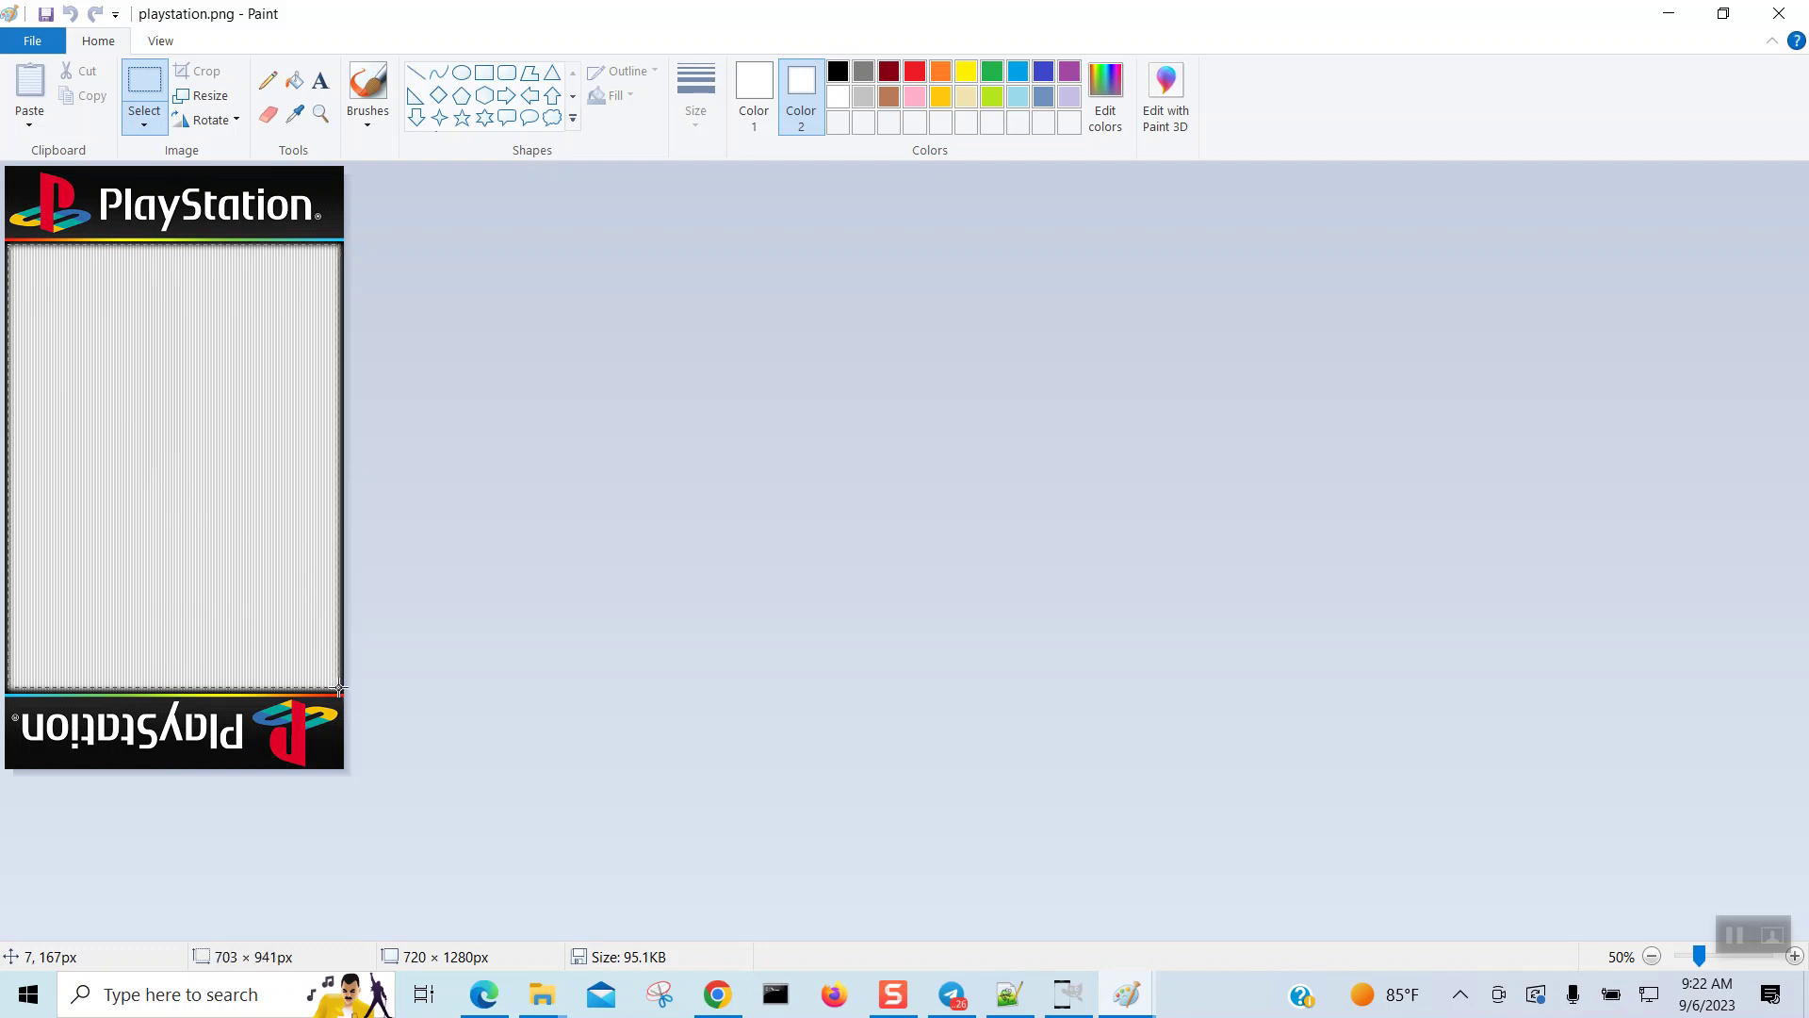
pyautogui.moveTo(340, 689); pyautogui.dragTo(336, 685)
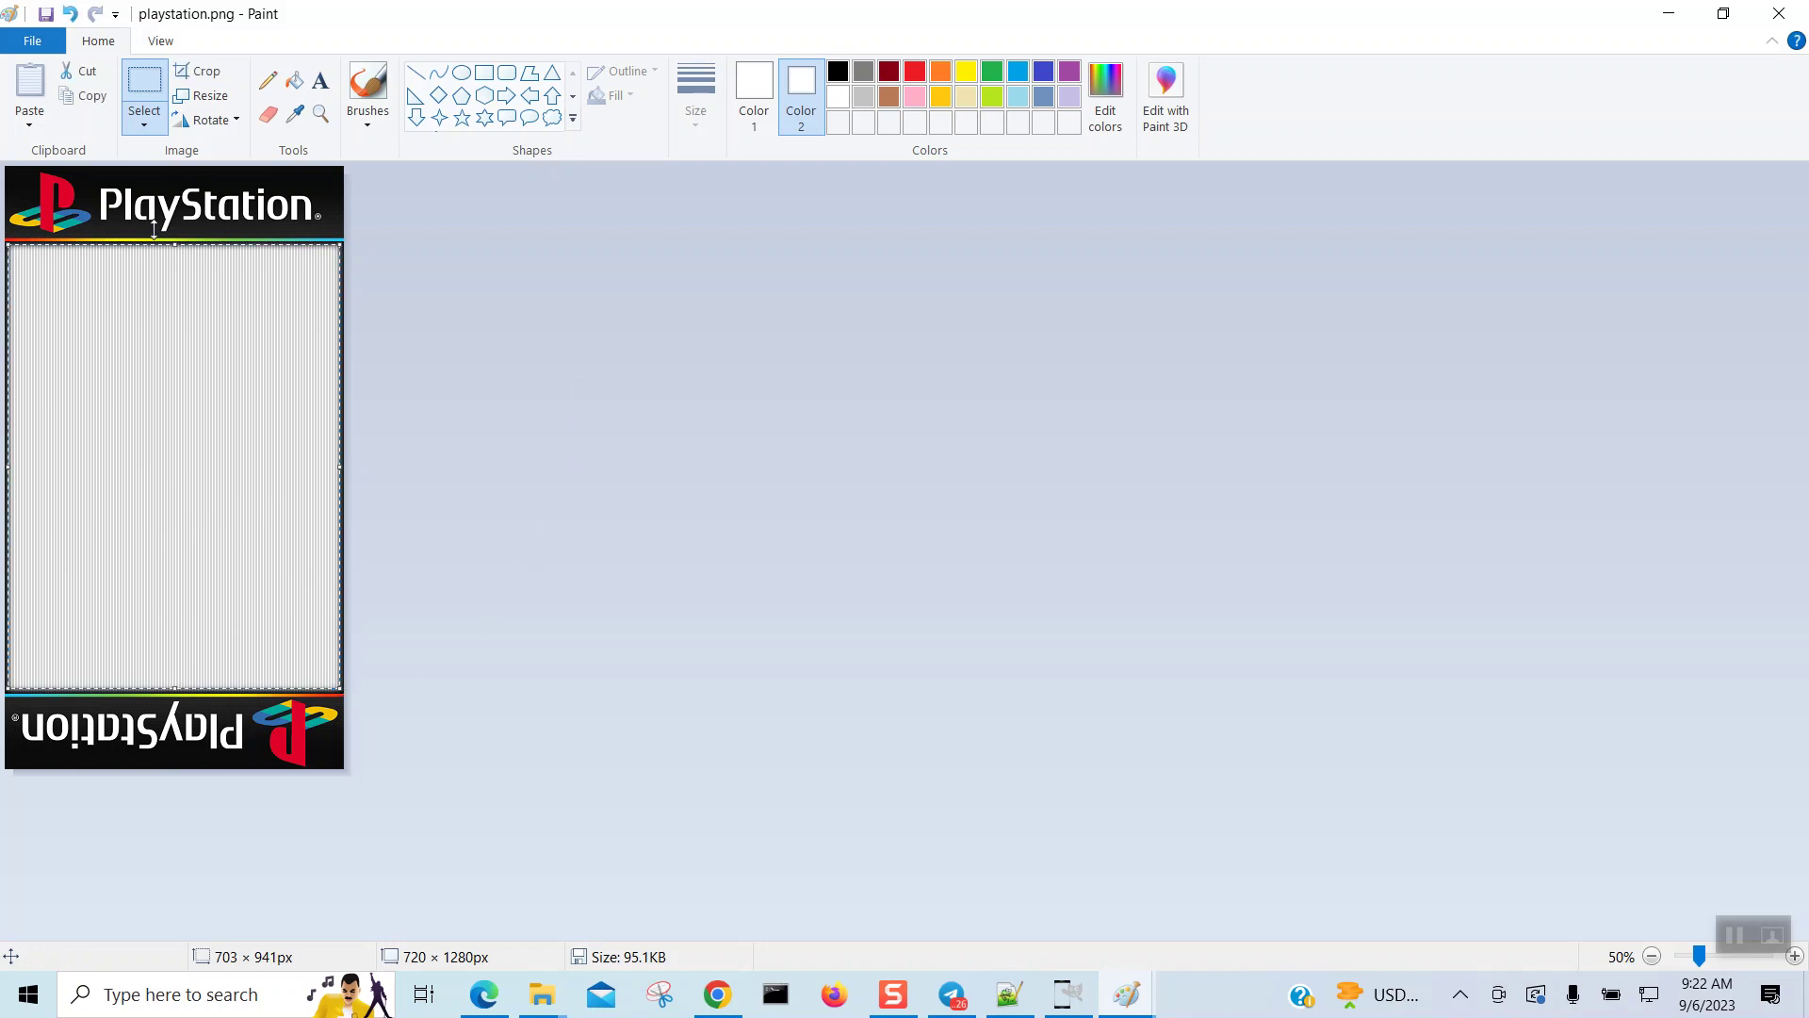
pyautogui.click(83, 72)
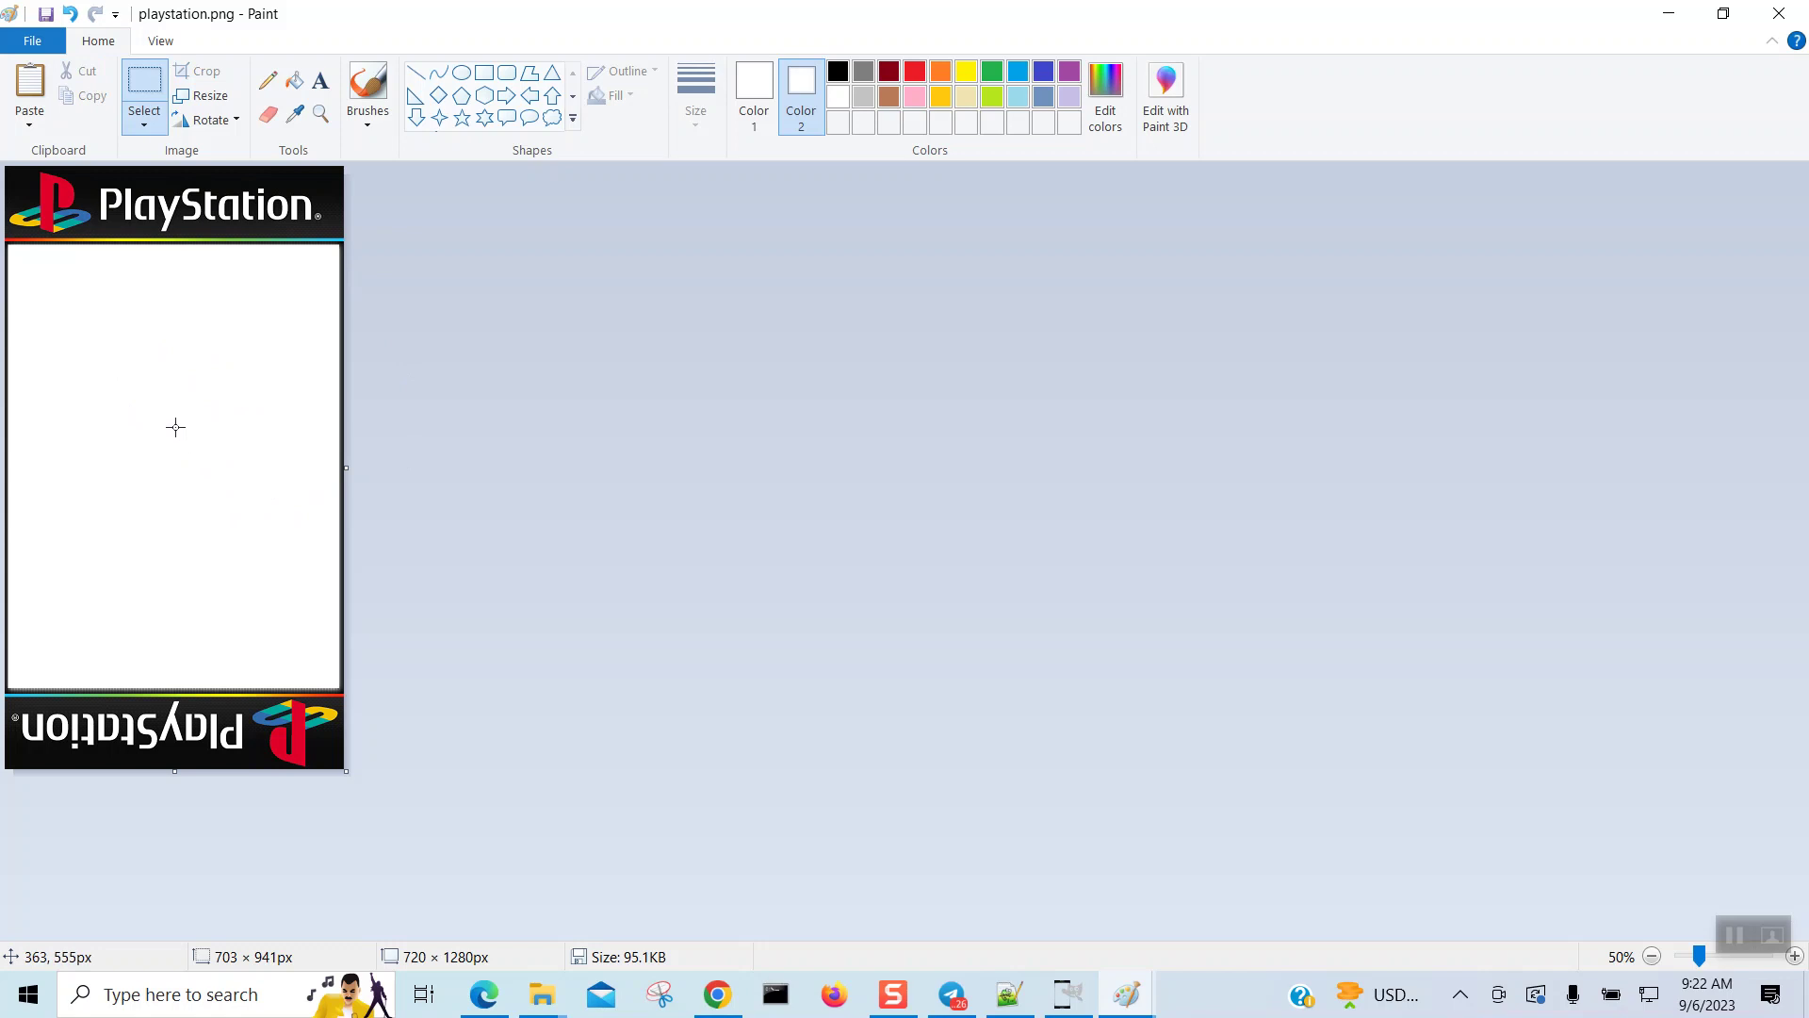
pyautogui.click(47, 14)
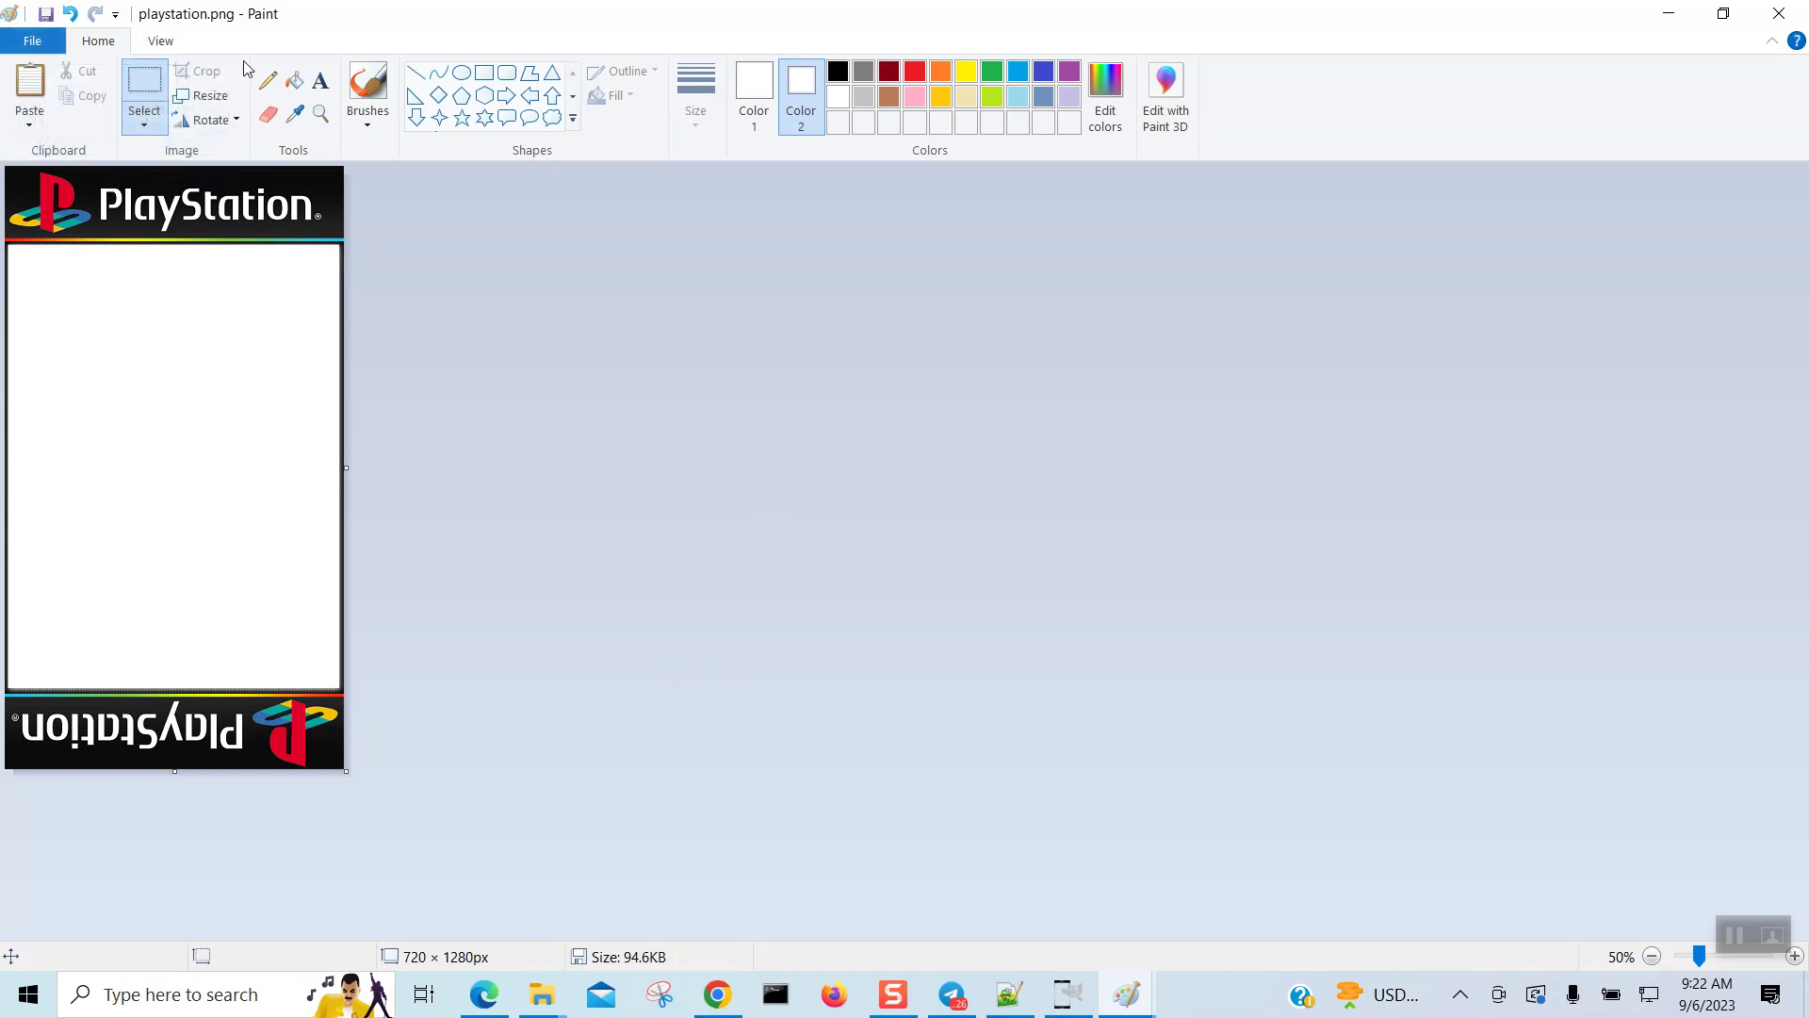
# Step: Resize playstation.png by pixels to 1080 × 1920 with the aspect ratio maintained
pyautogui.click(161, 41)
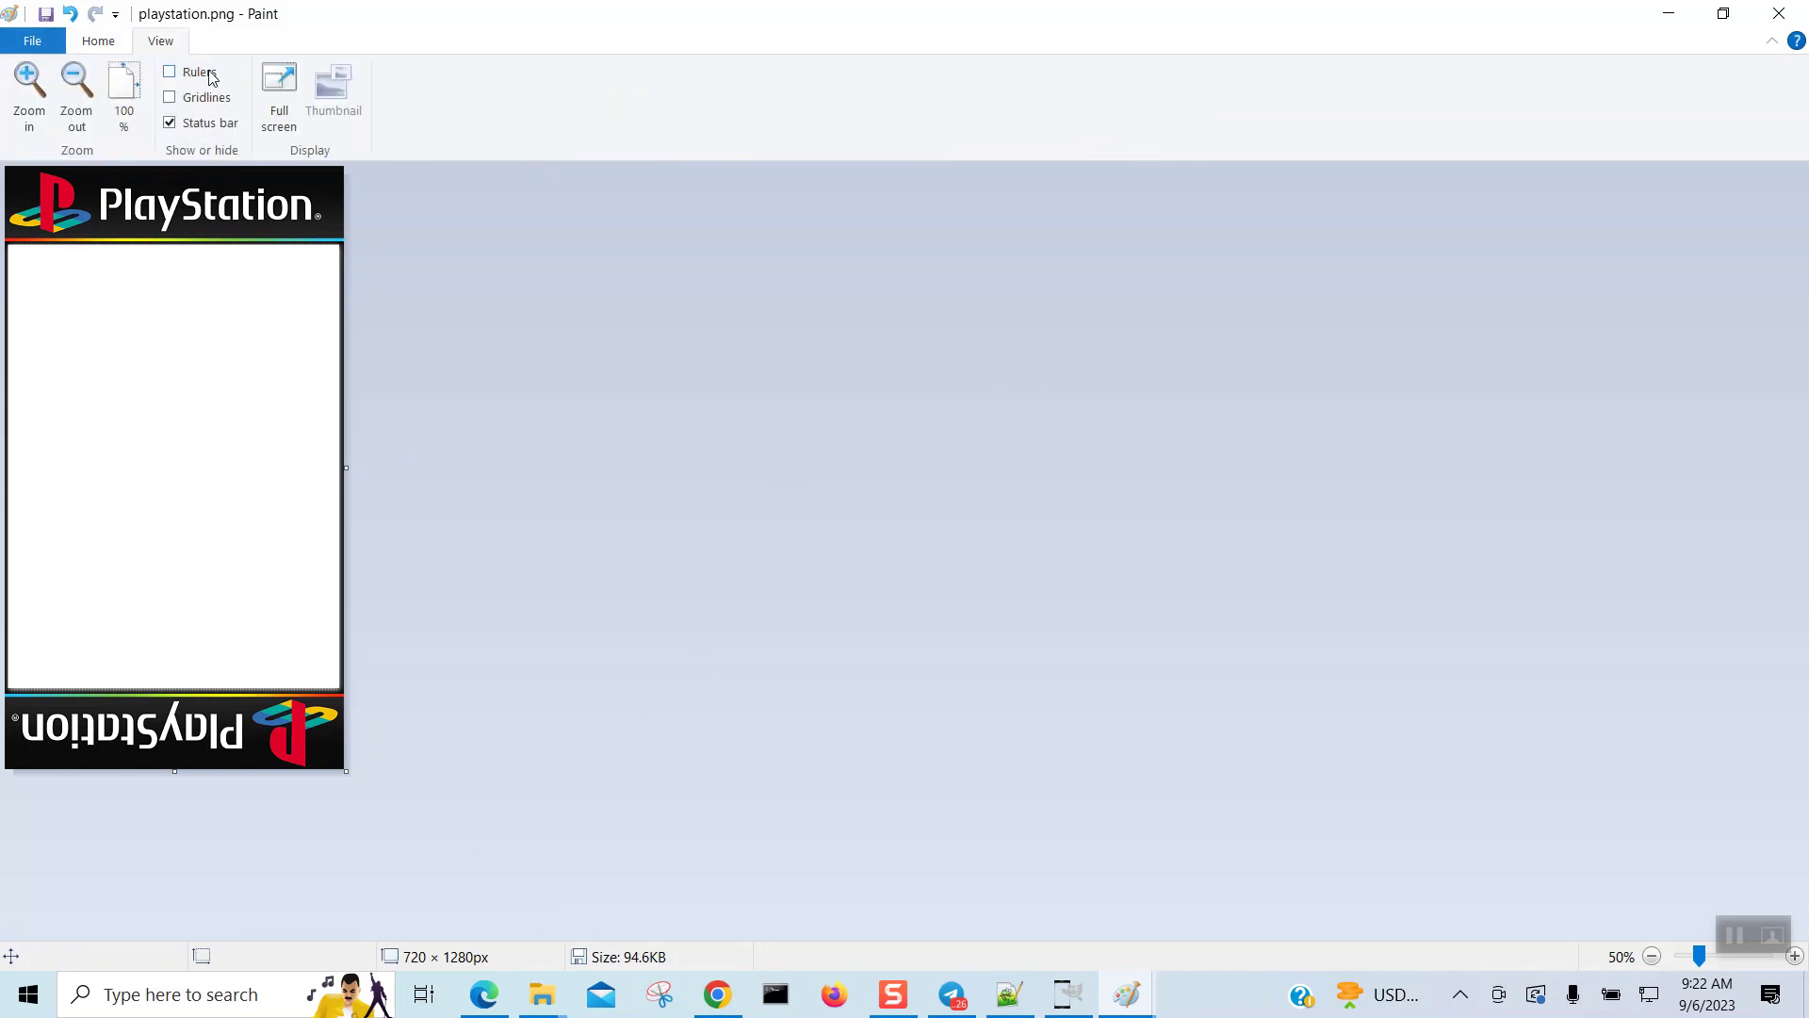
pyautogui.click(122, 44)
pyautogui.click(222, 96)
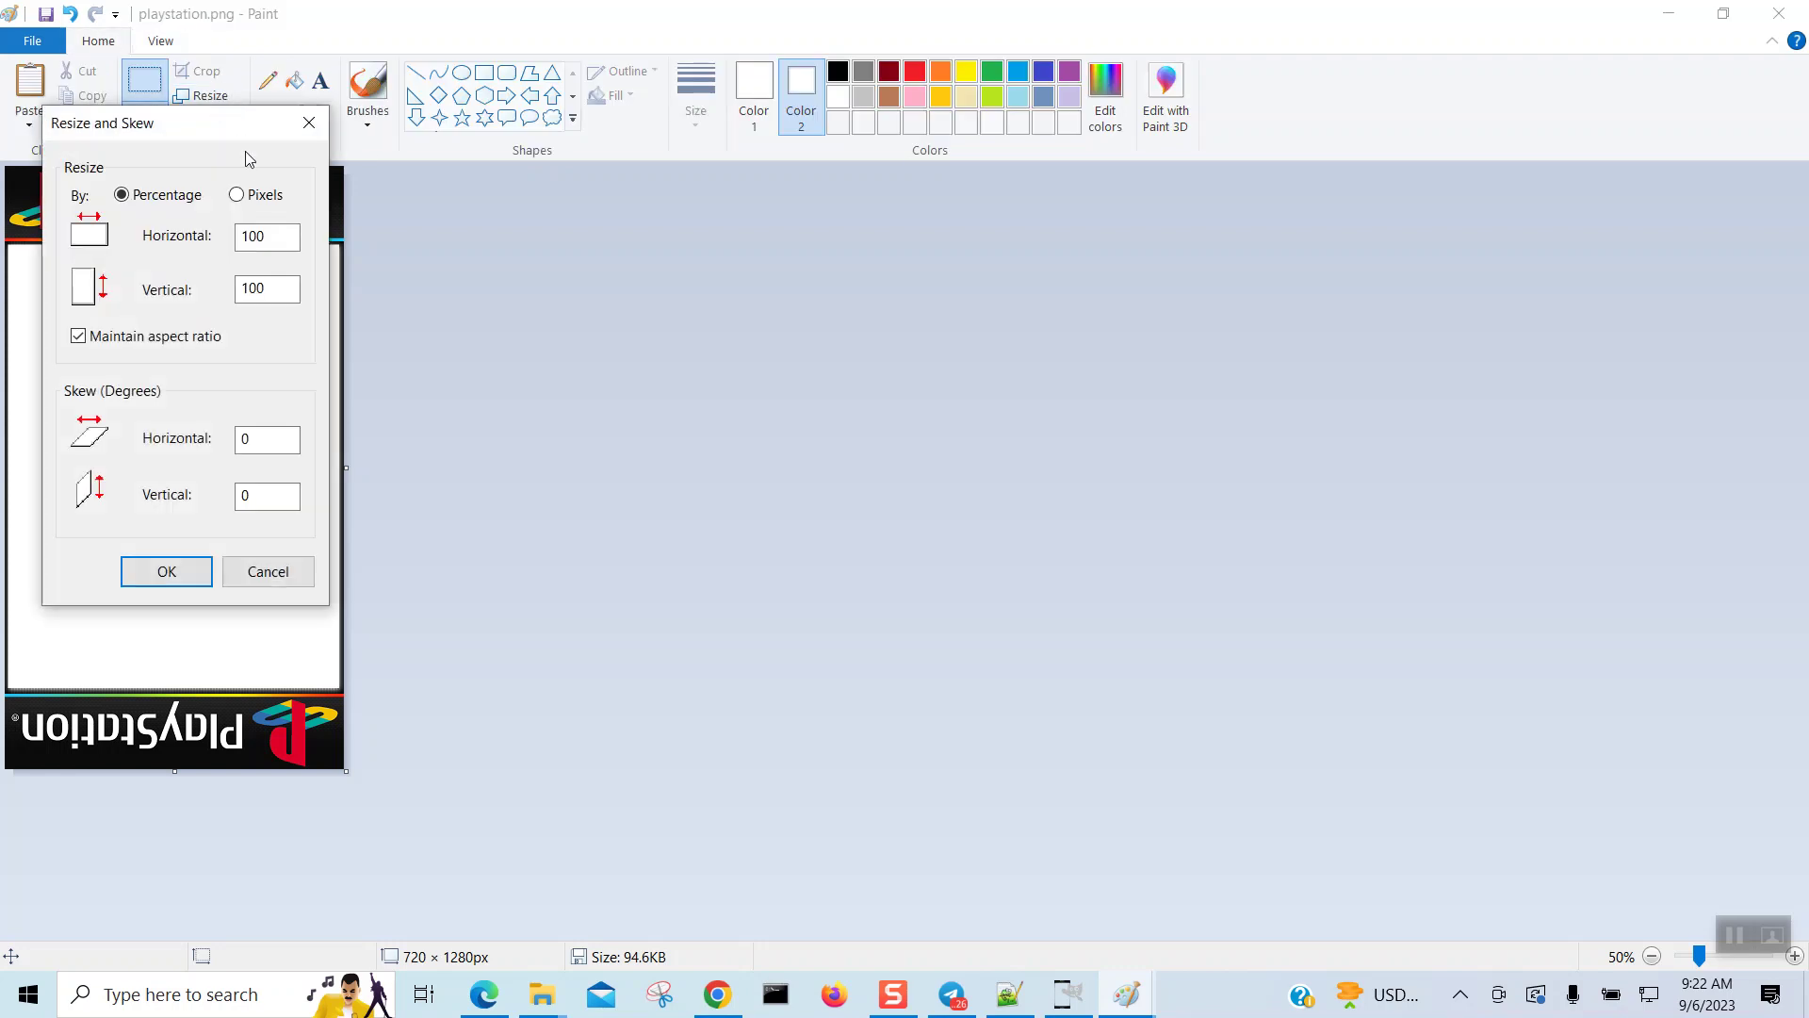
pyautogui.click(260, 196)
pyautogui.moveTo(283, 238); pyautogui.dragTo(236, 236)
pyautogui.write('108')
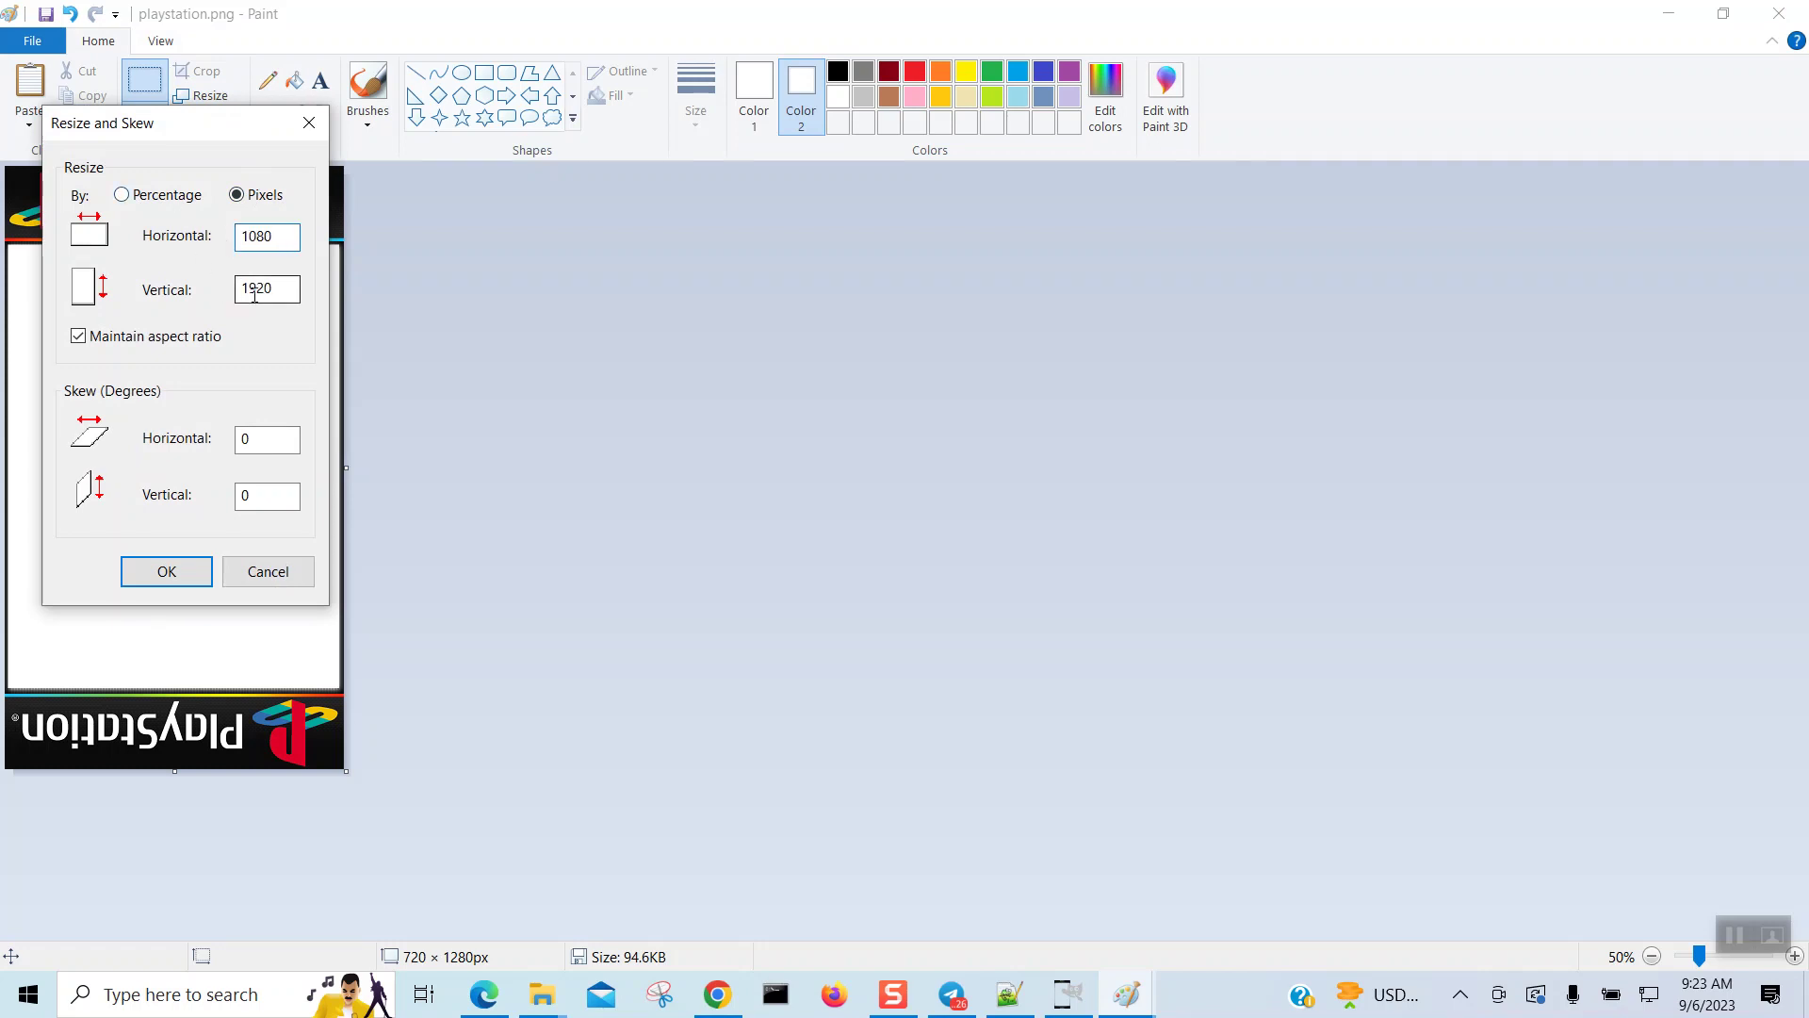
pyautogui.click(189, 576)
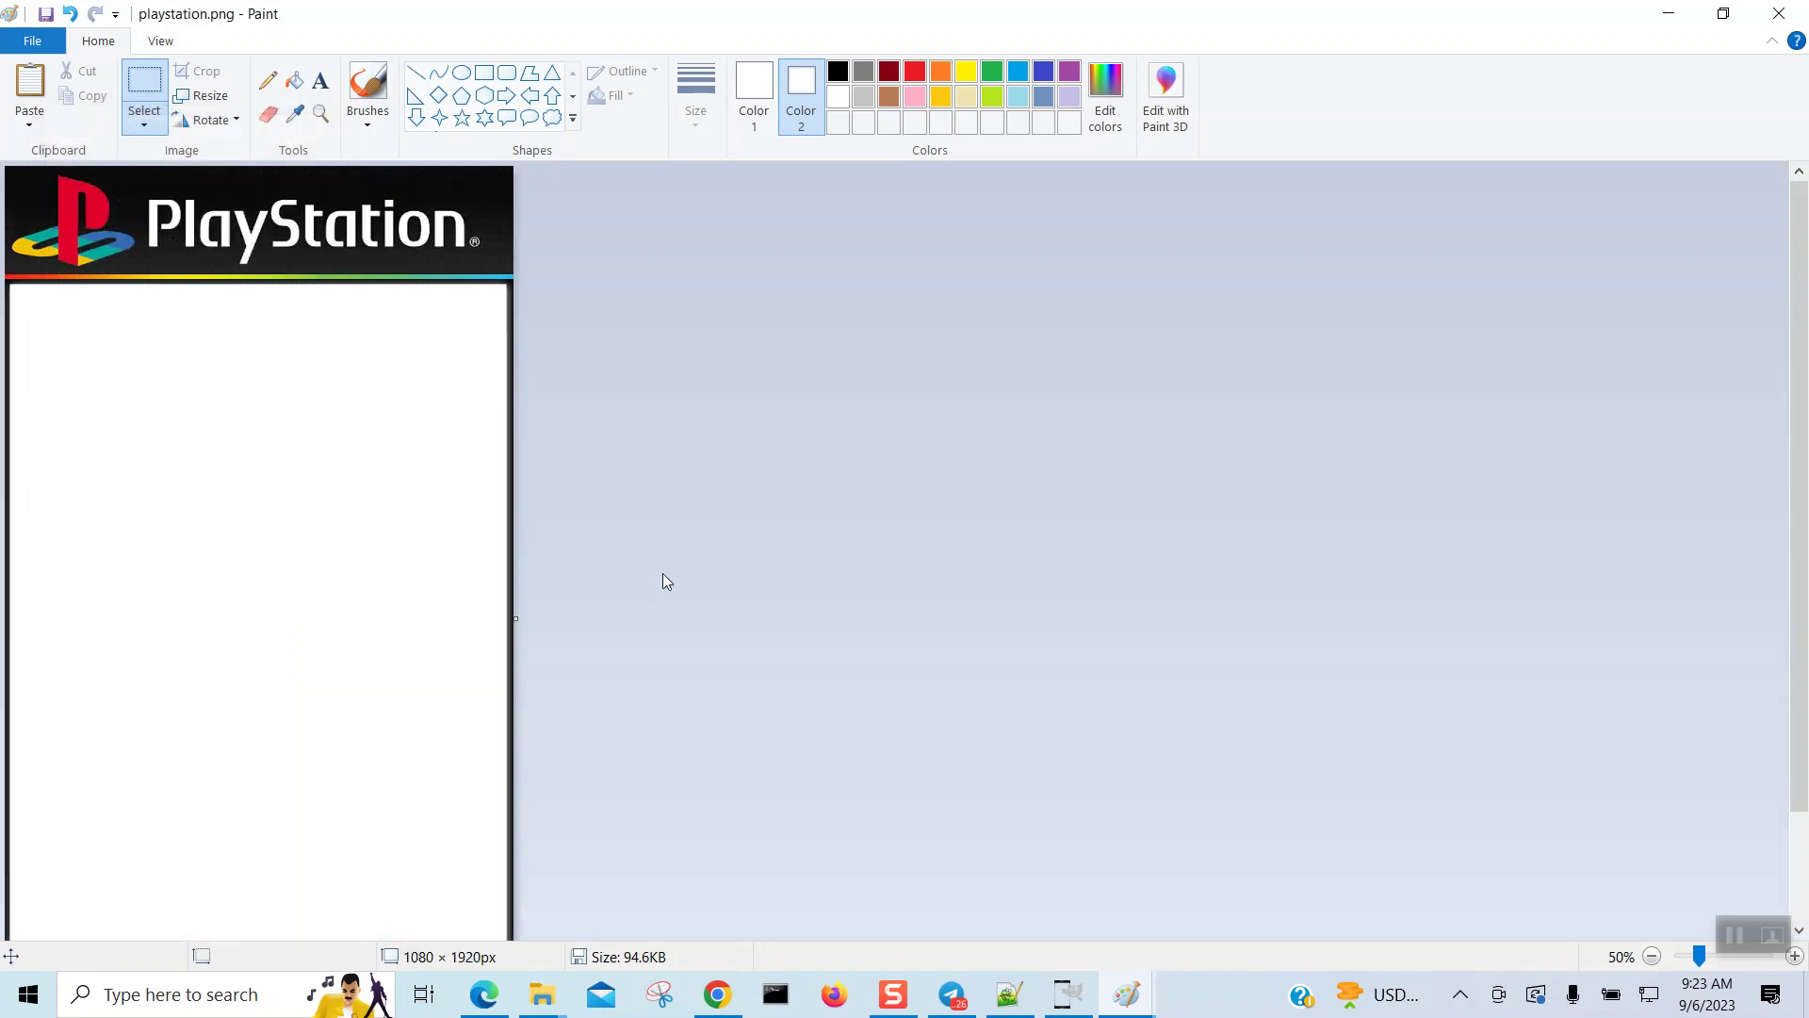
# Step: Save the resized playstation.png and close Paint
pyautogui.scroll(-2, 664, 575)
pyautogui.scroll(2, 664, 580)
pyautogui.click(46, 13)
pyautogui.click(1783, 14)
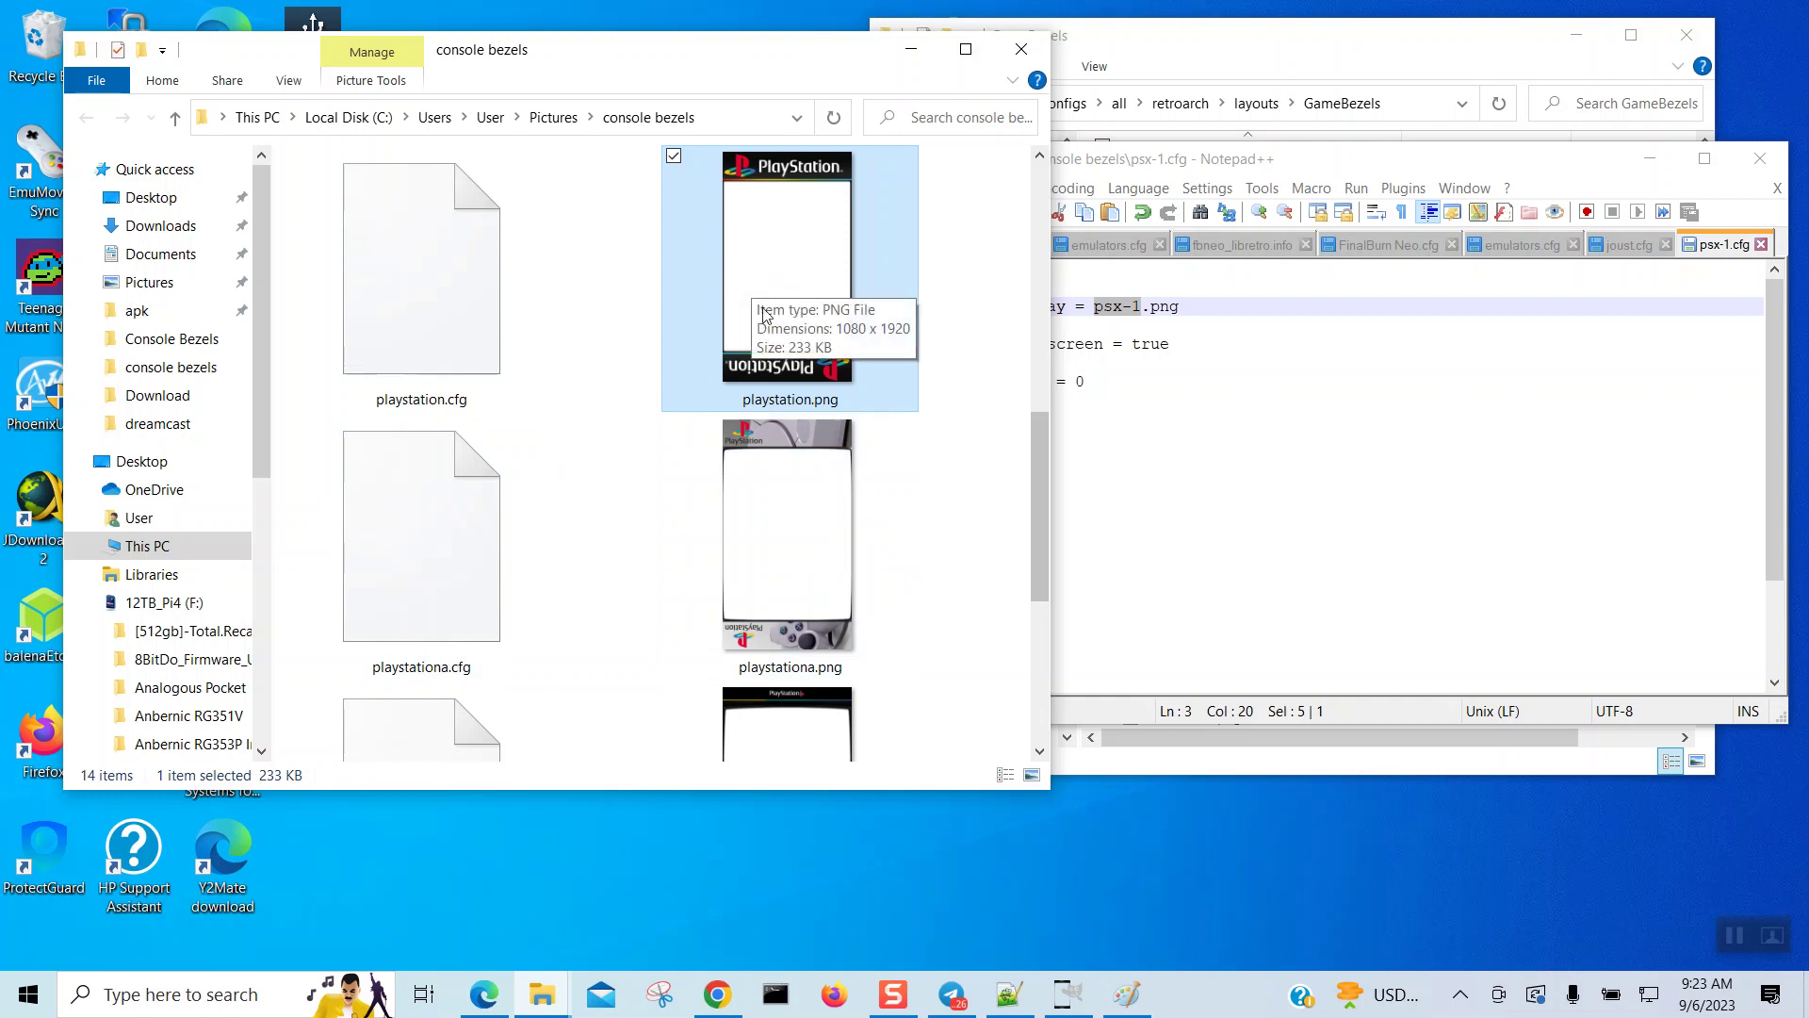
# Step: Open playstation.png from the console bezels folder in GIMP
pyautogui.rightClick(800, 250)
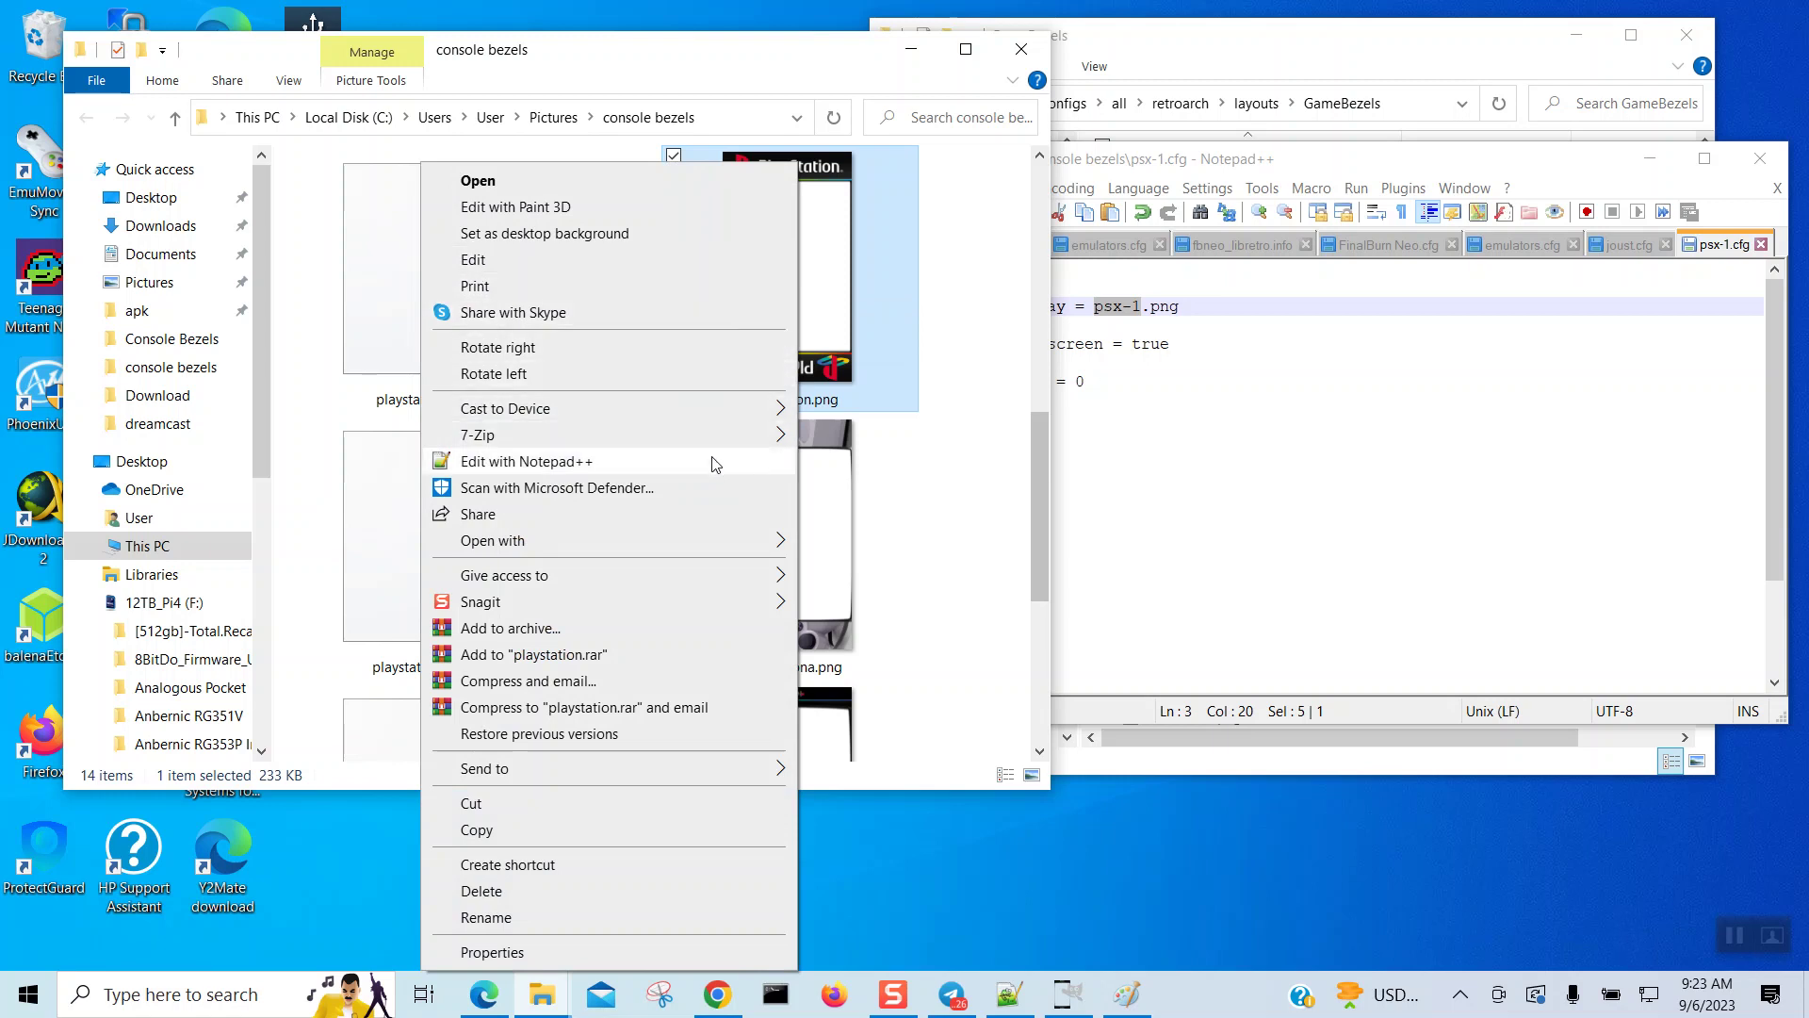
pyautogui.moveTo(728, 539)
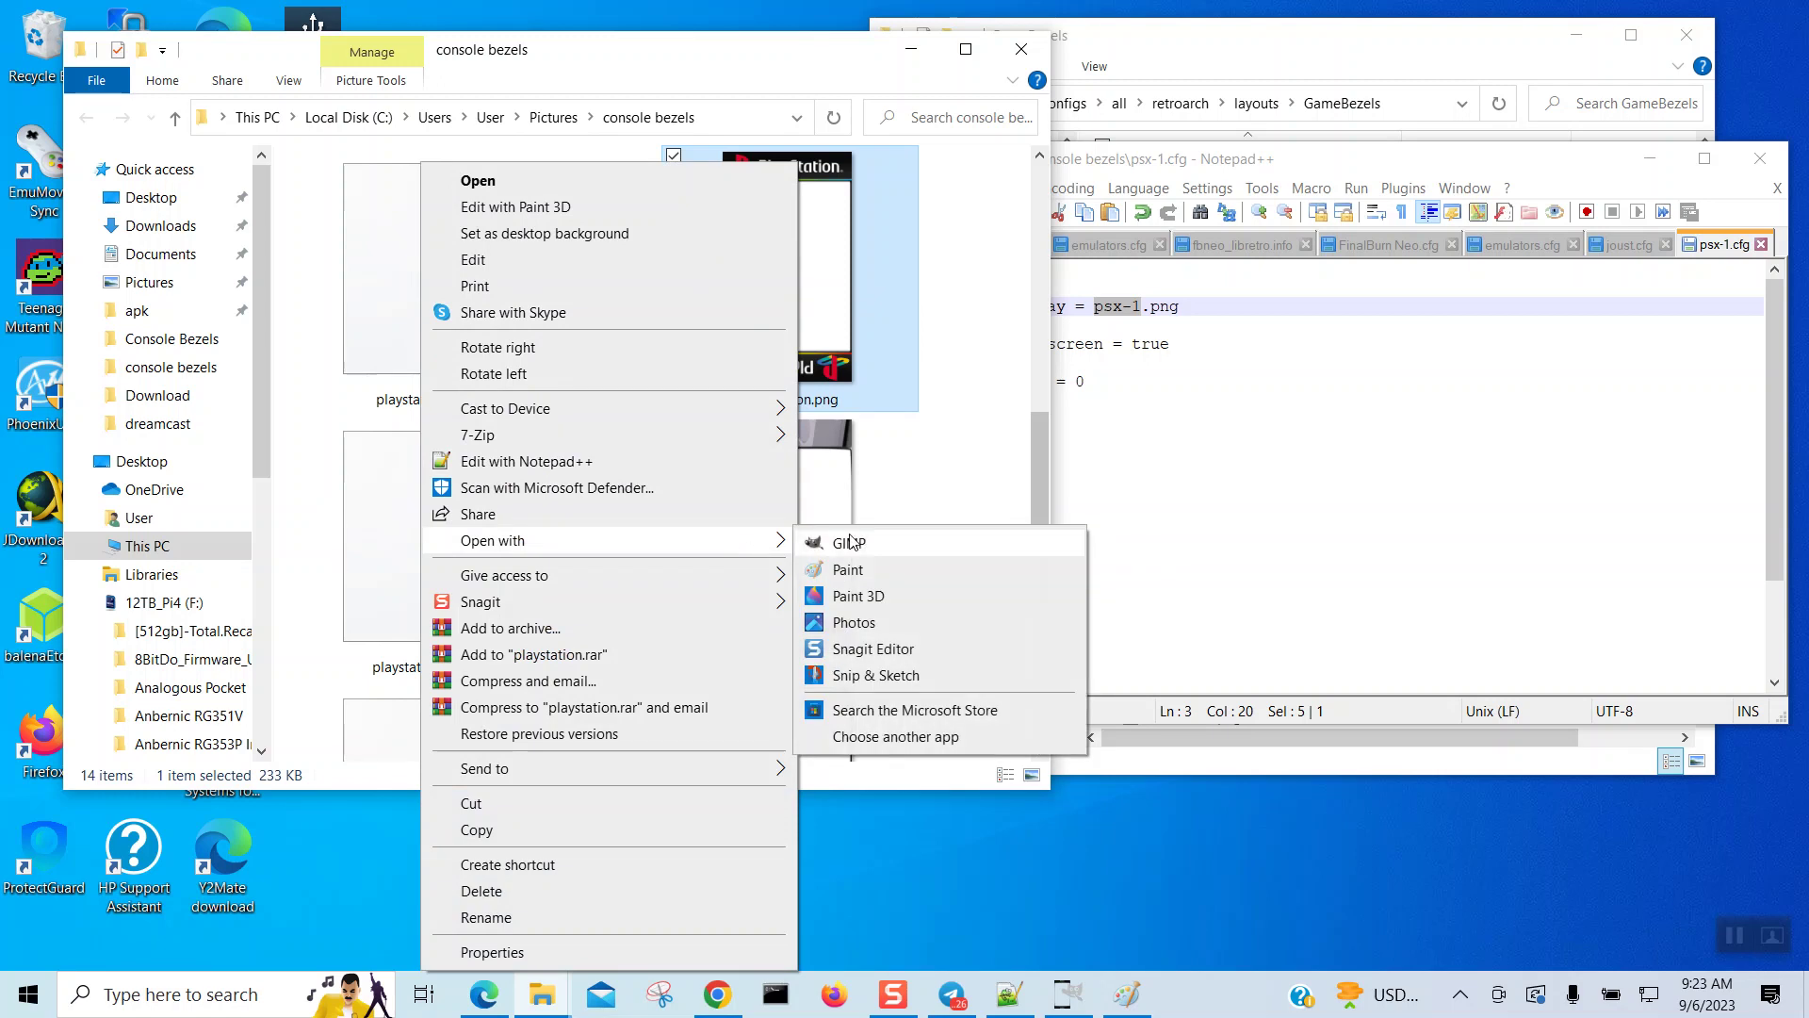
pyautogui.click(895, 553)
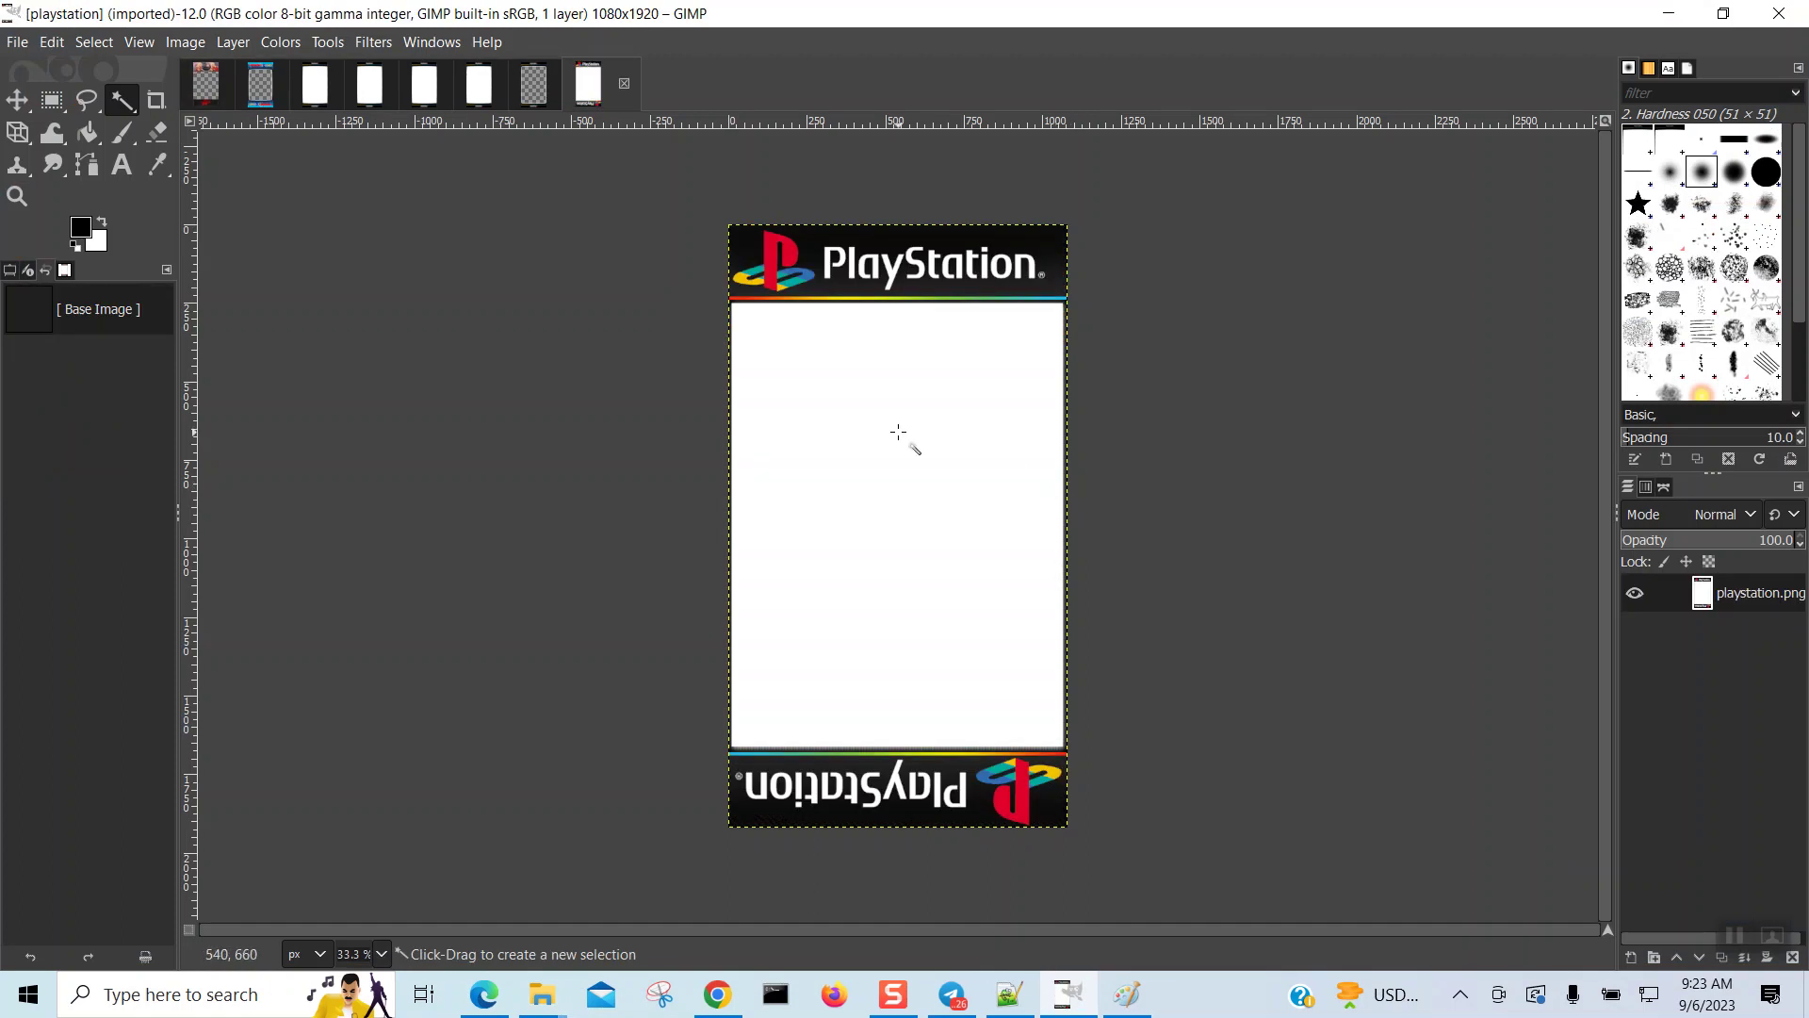
pyautogui.click(819, 379)
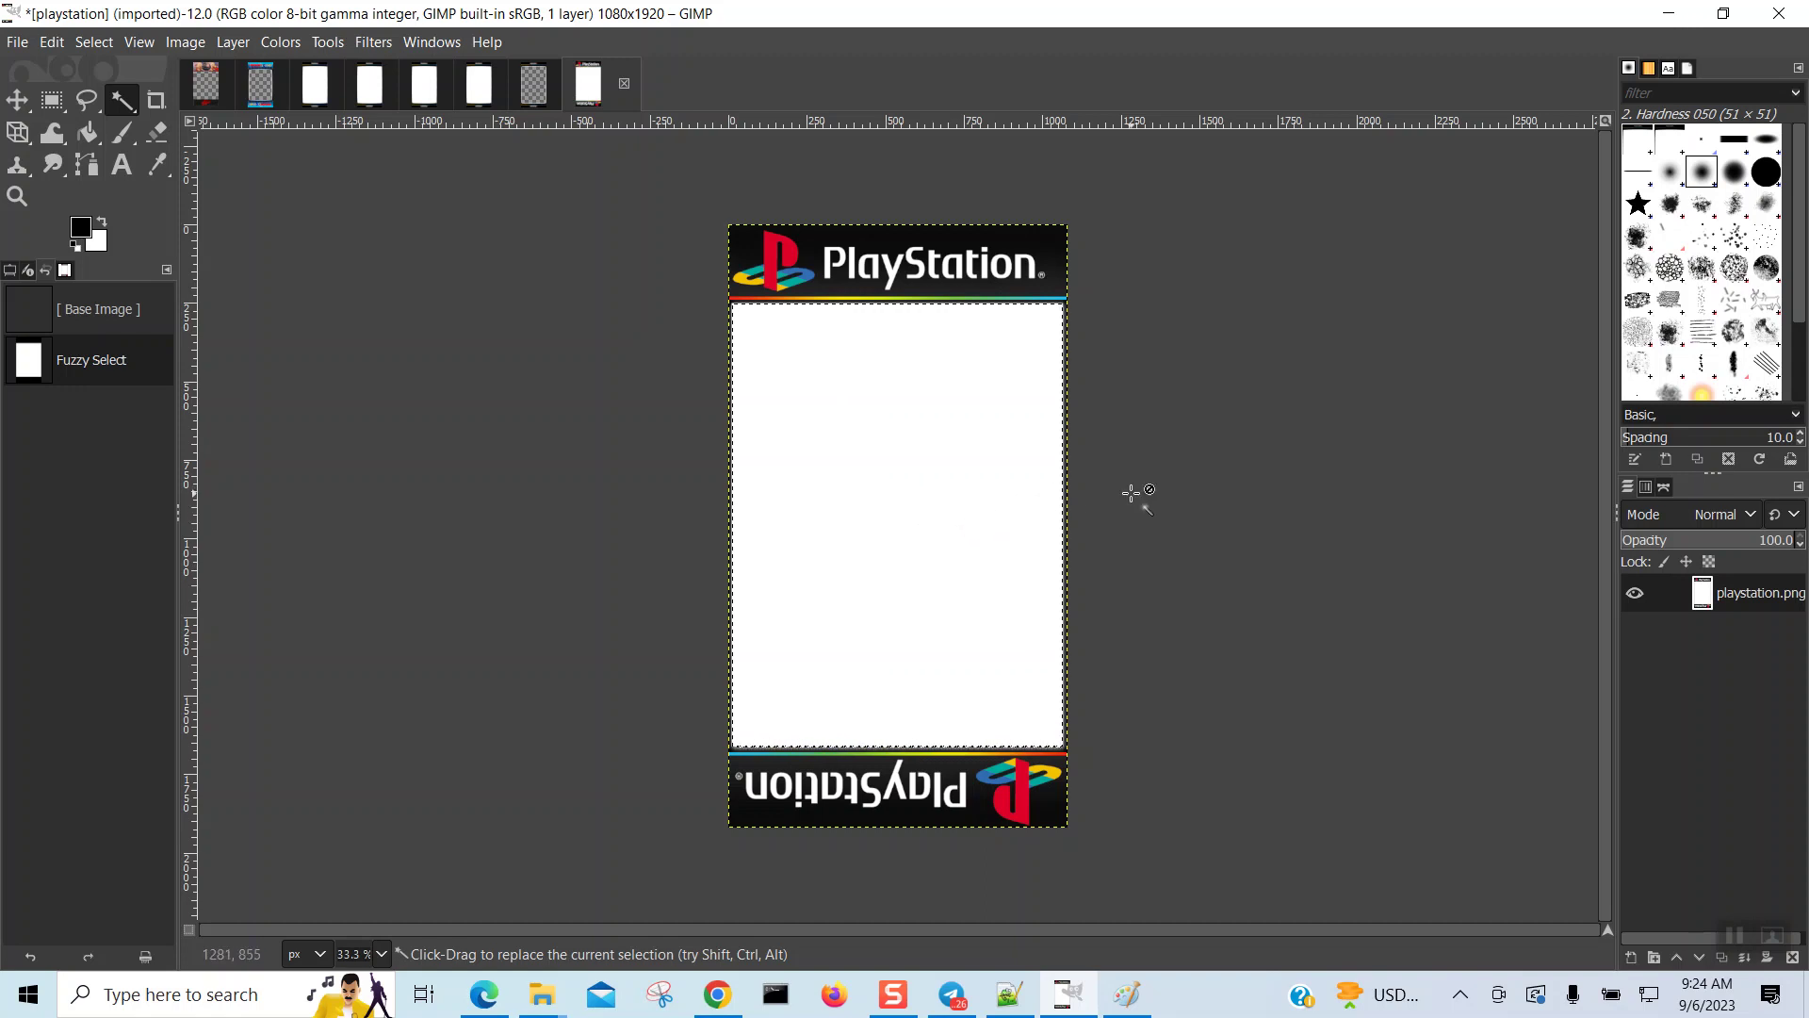
pyautogui.rightClick(911, 456)
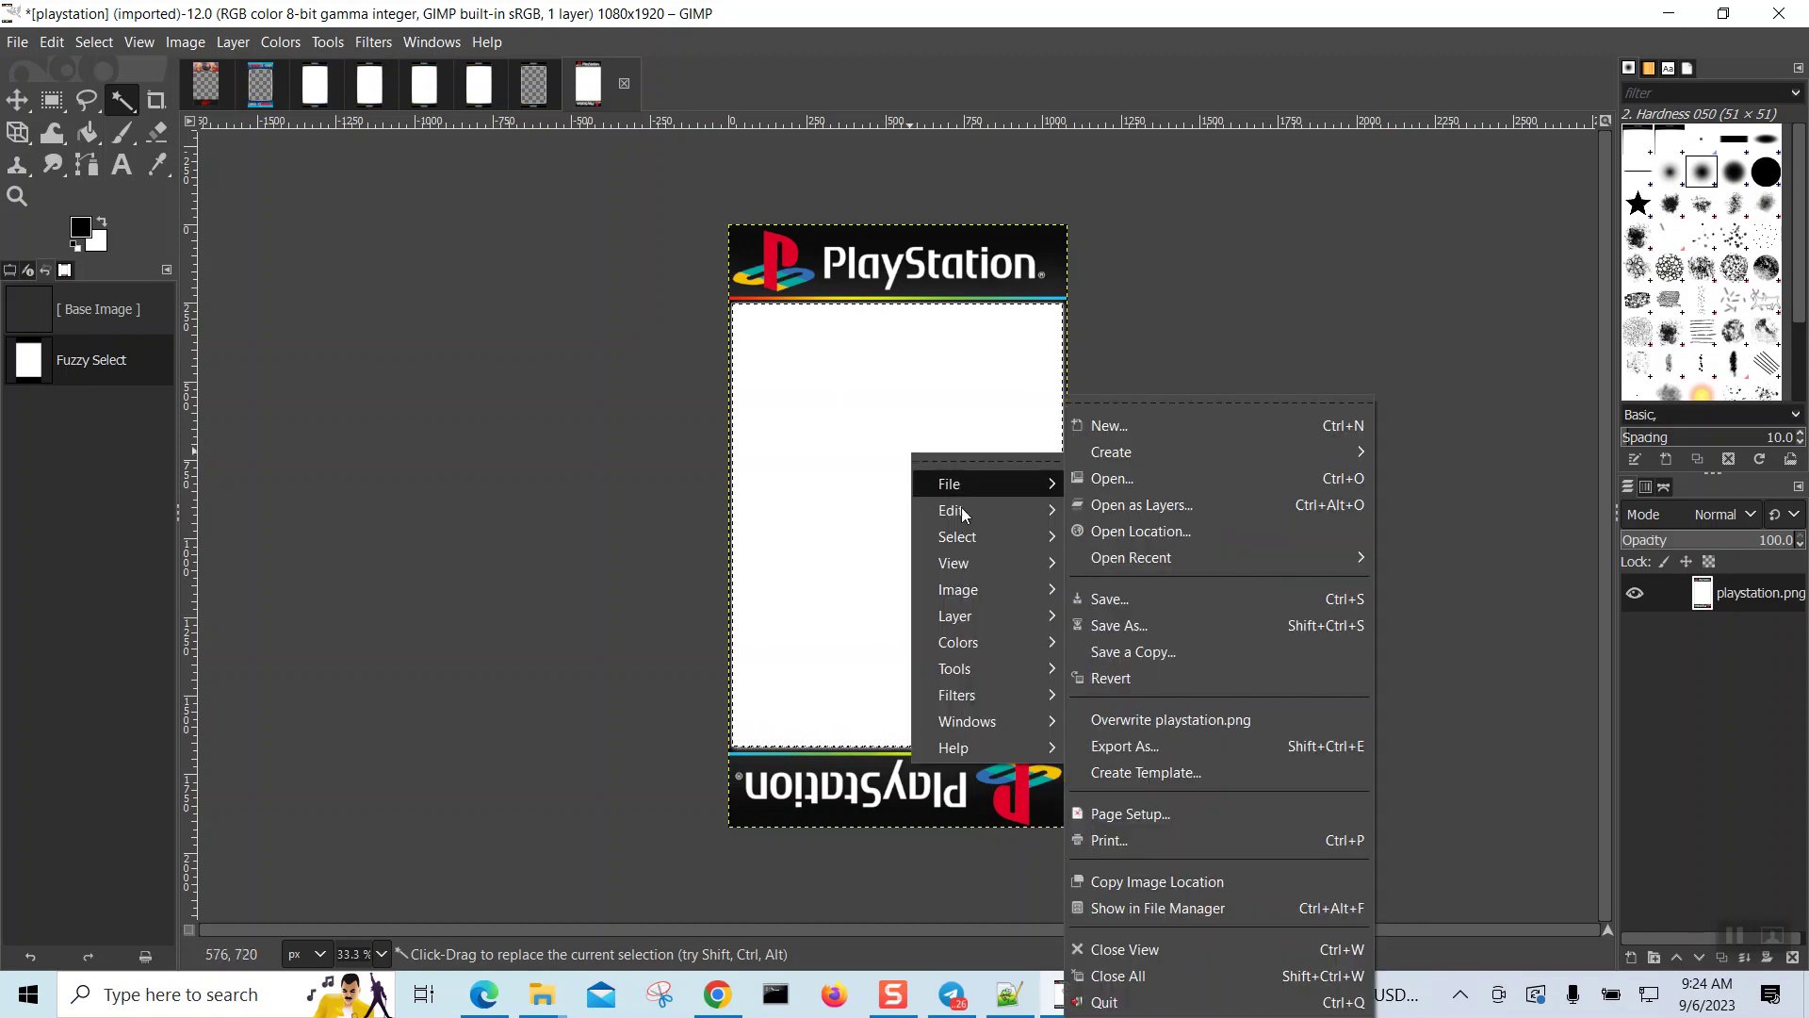
pyautogui.moveTo(963, 512)
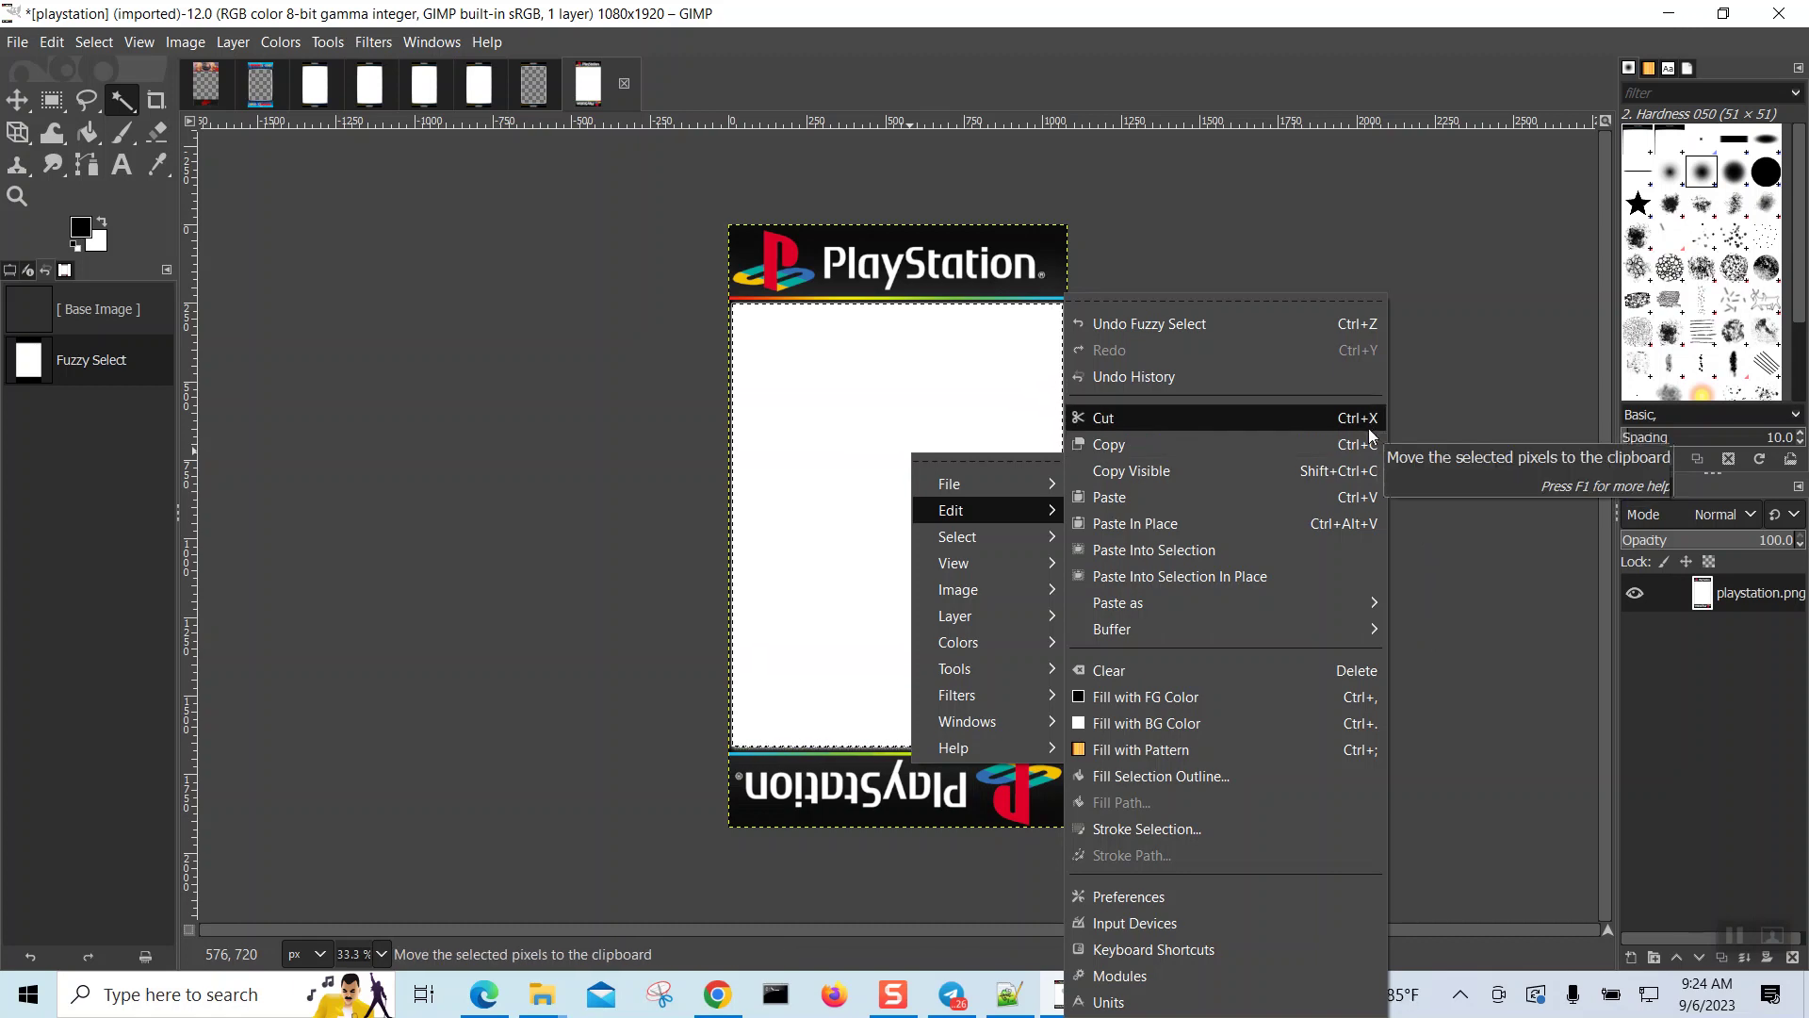
pyautogui.click(1251, 472)
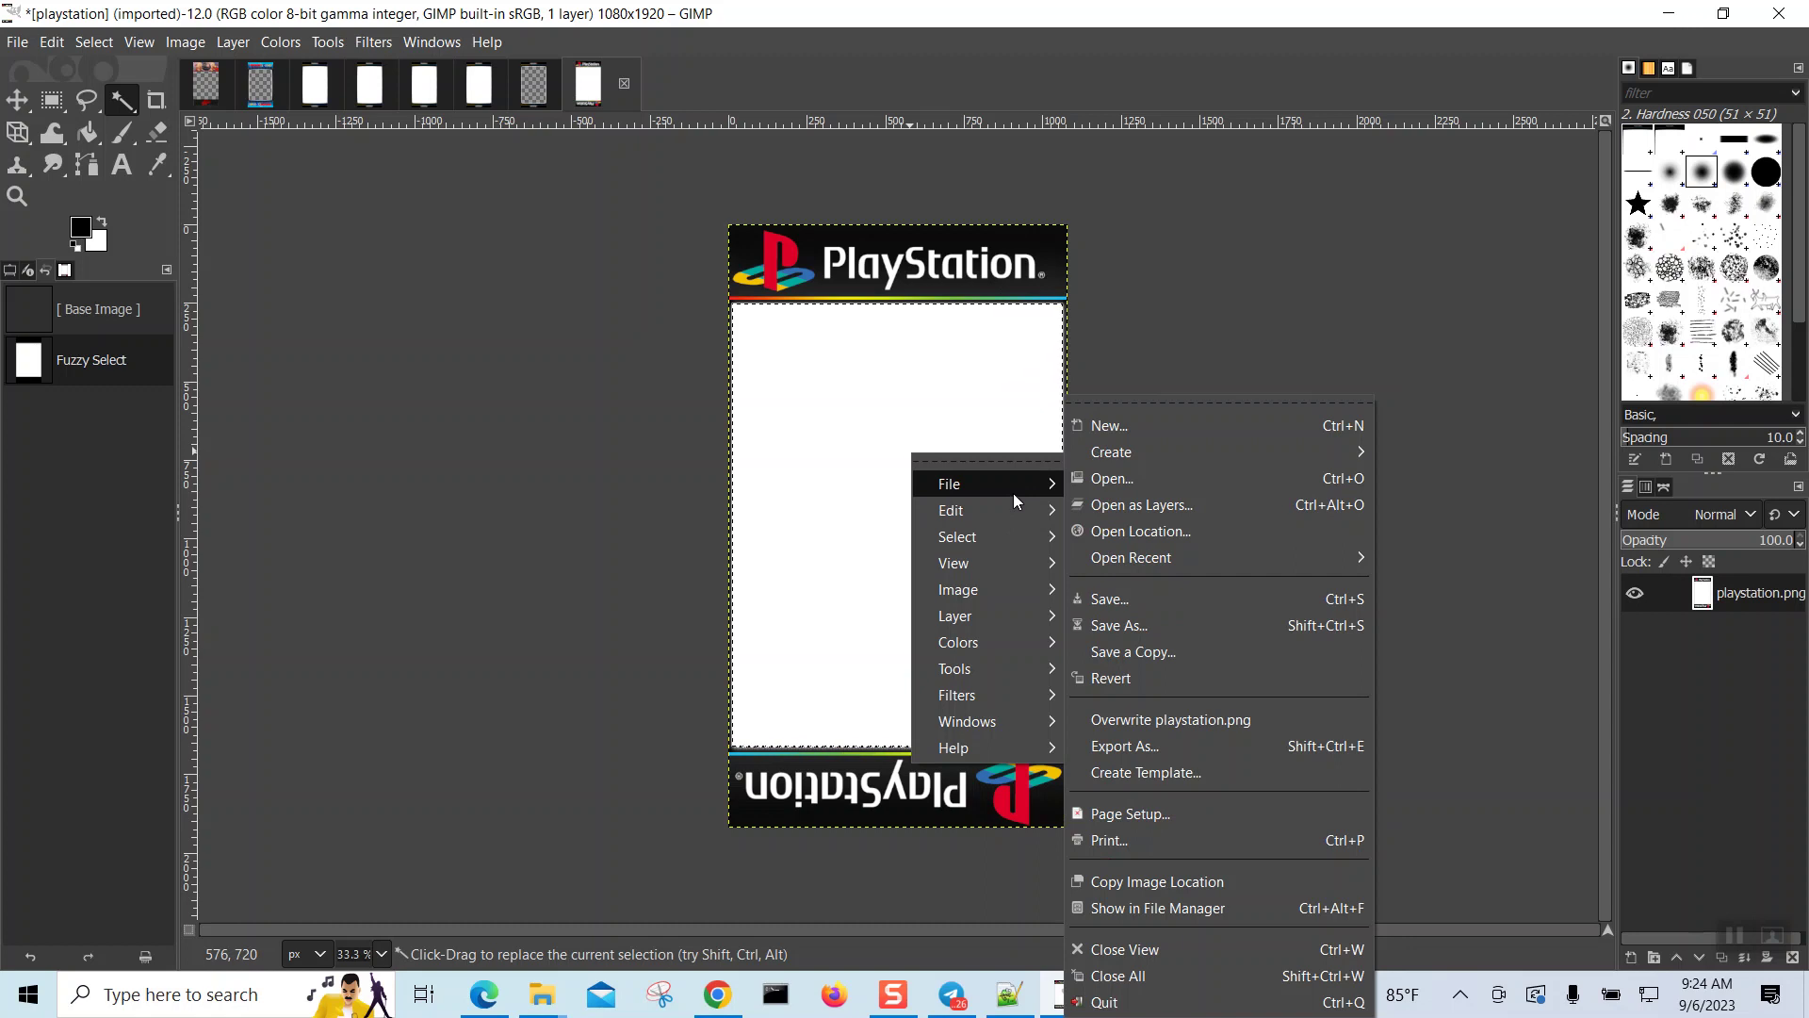
pyautogui.click(1192, 444)
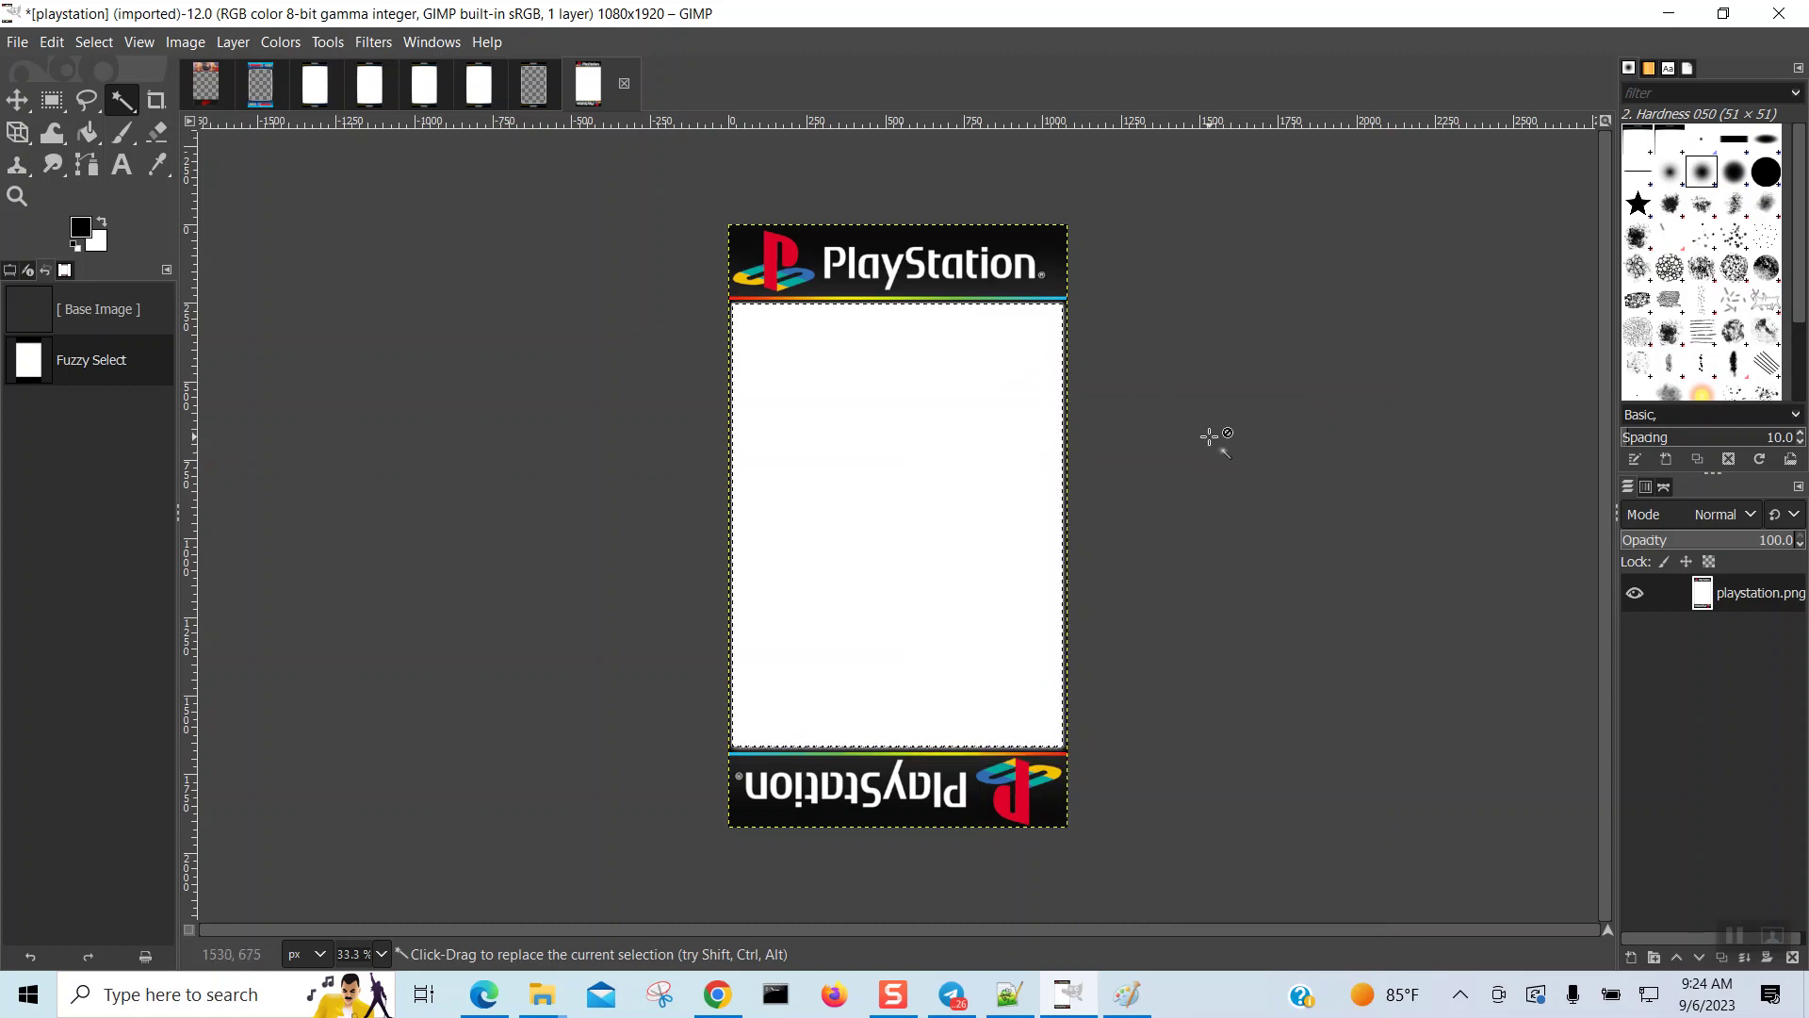
# Step: Cut the entire image, paste it back and anchor the floating selection onto the playstation.png layer
pyautogui.hotkey('ctrl', 'a')
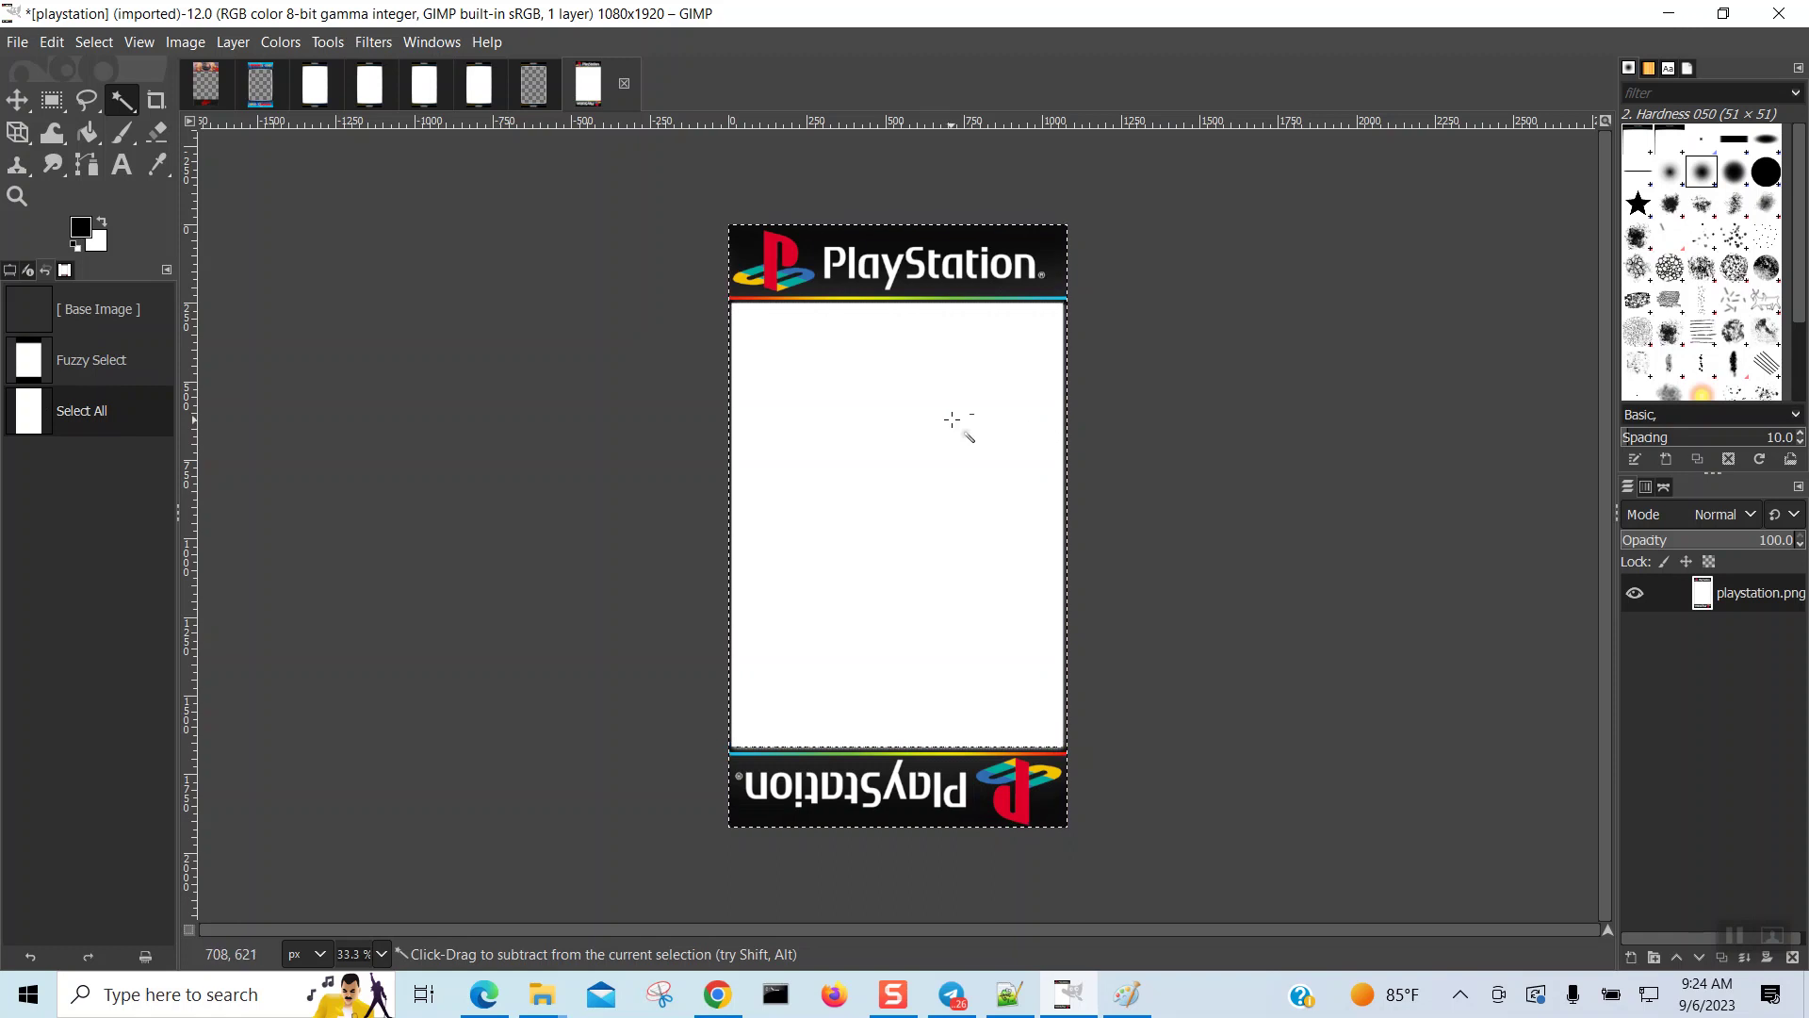
pyautogui.hotkey('ctrl', 'x')
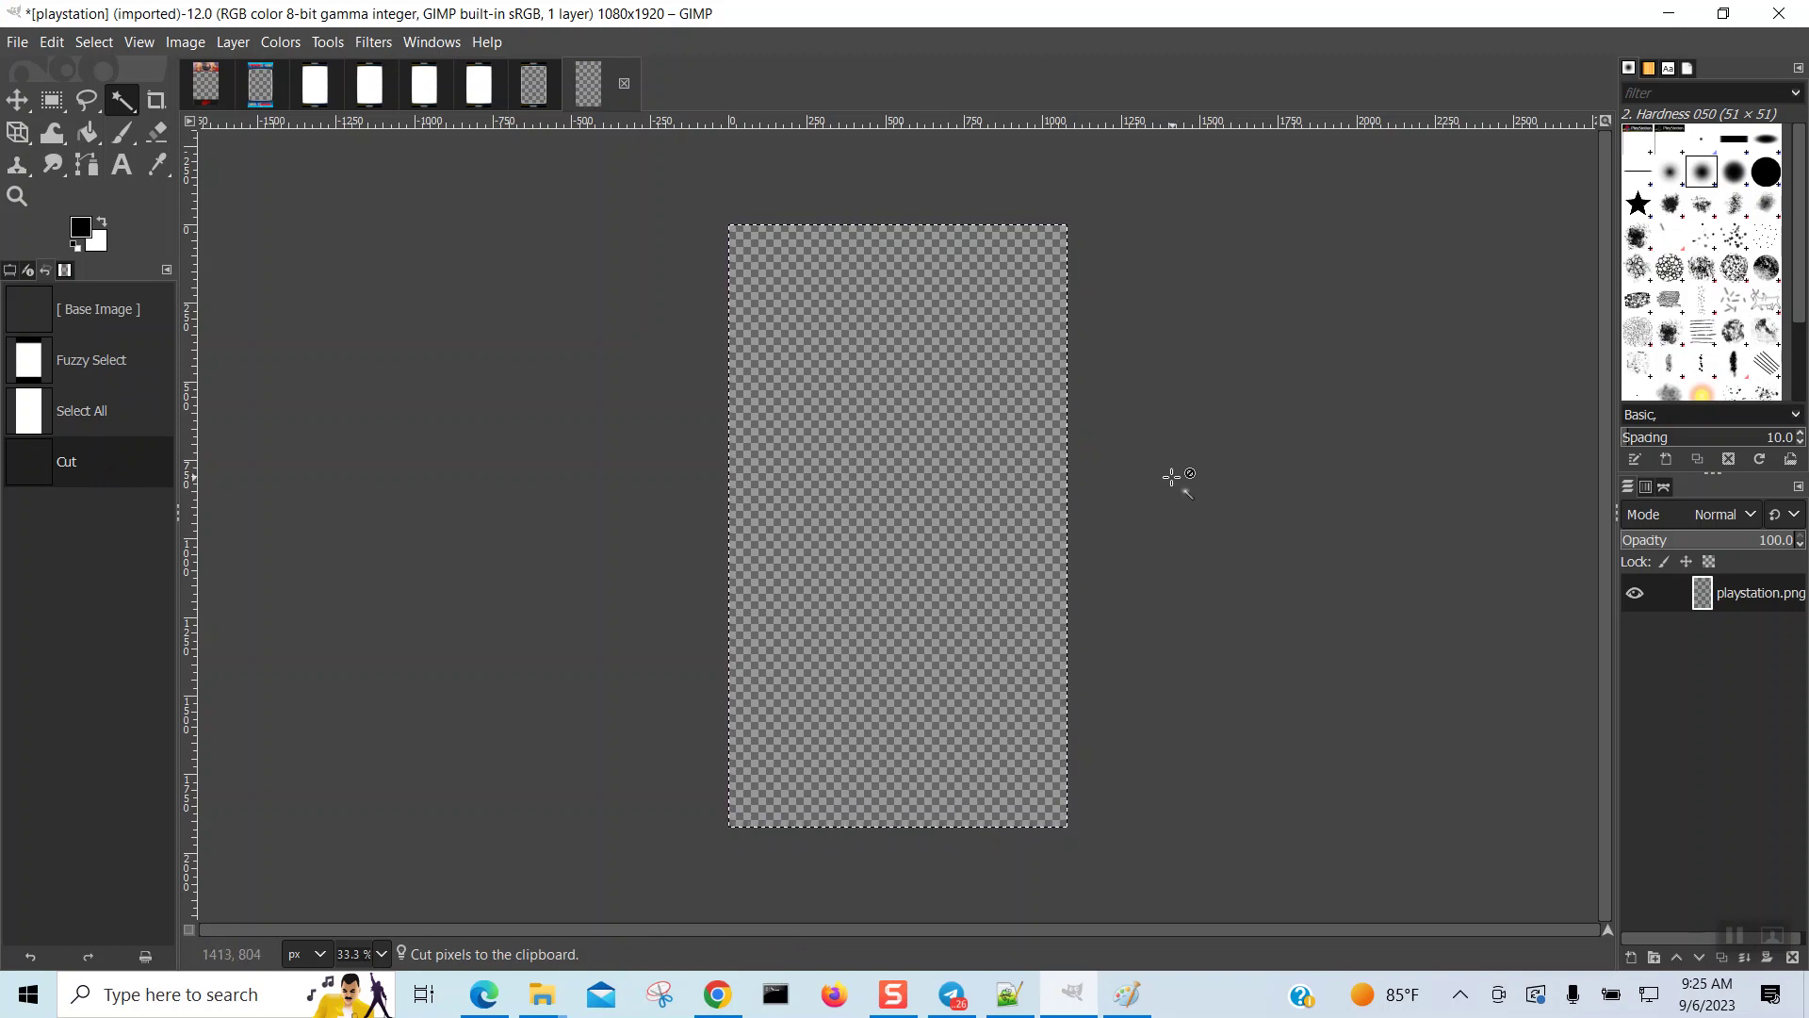
pyautogui.hotkey('ctrl', 'v')
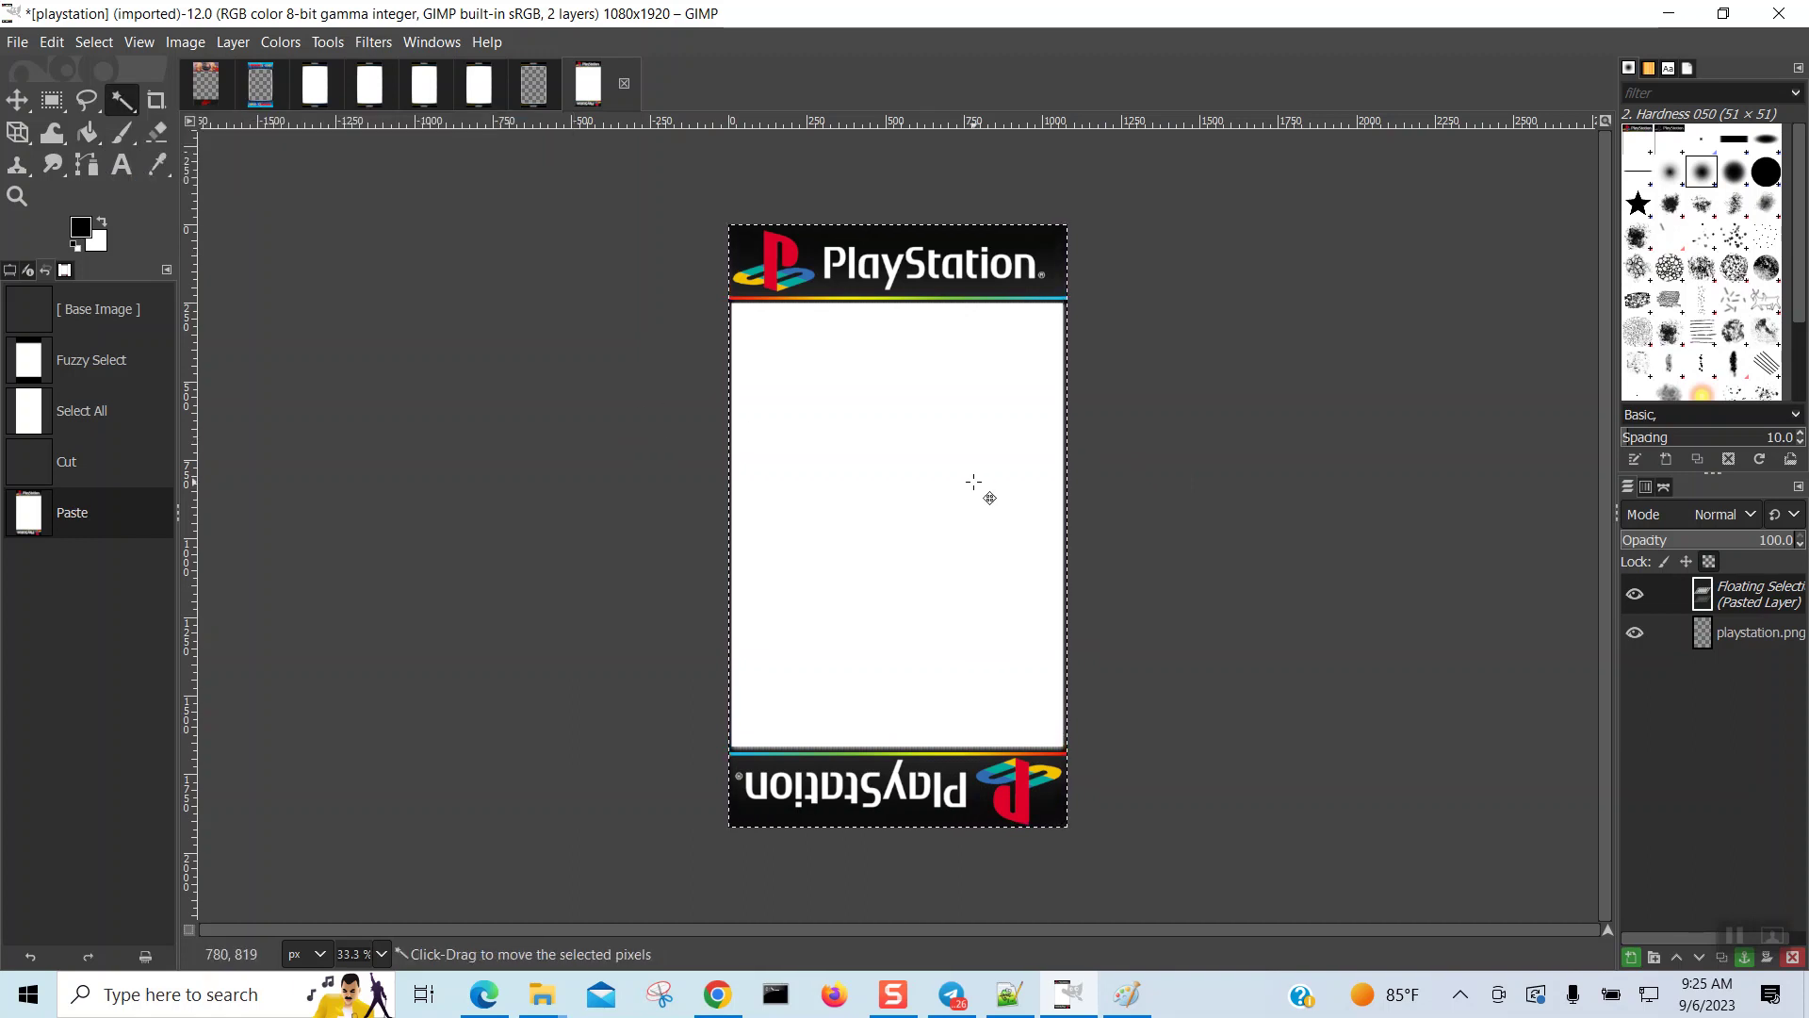
pyautogui.click(897, 430)
pyautogui.moveTo(848, 404)
pyautogui.mouseDown()
pyautogui.moveTo(804, 355)
pyautogui.moveTo(836, 380)
pyautogui.mouseUp()
pyautogui.click(1226, 448)
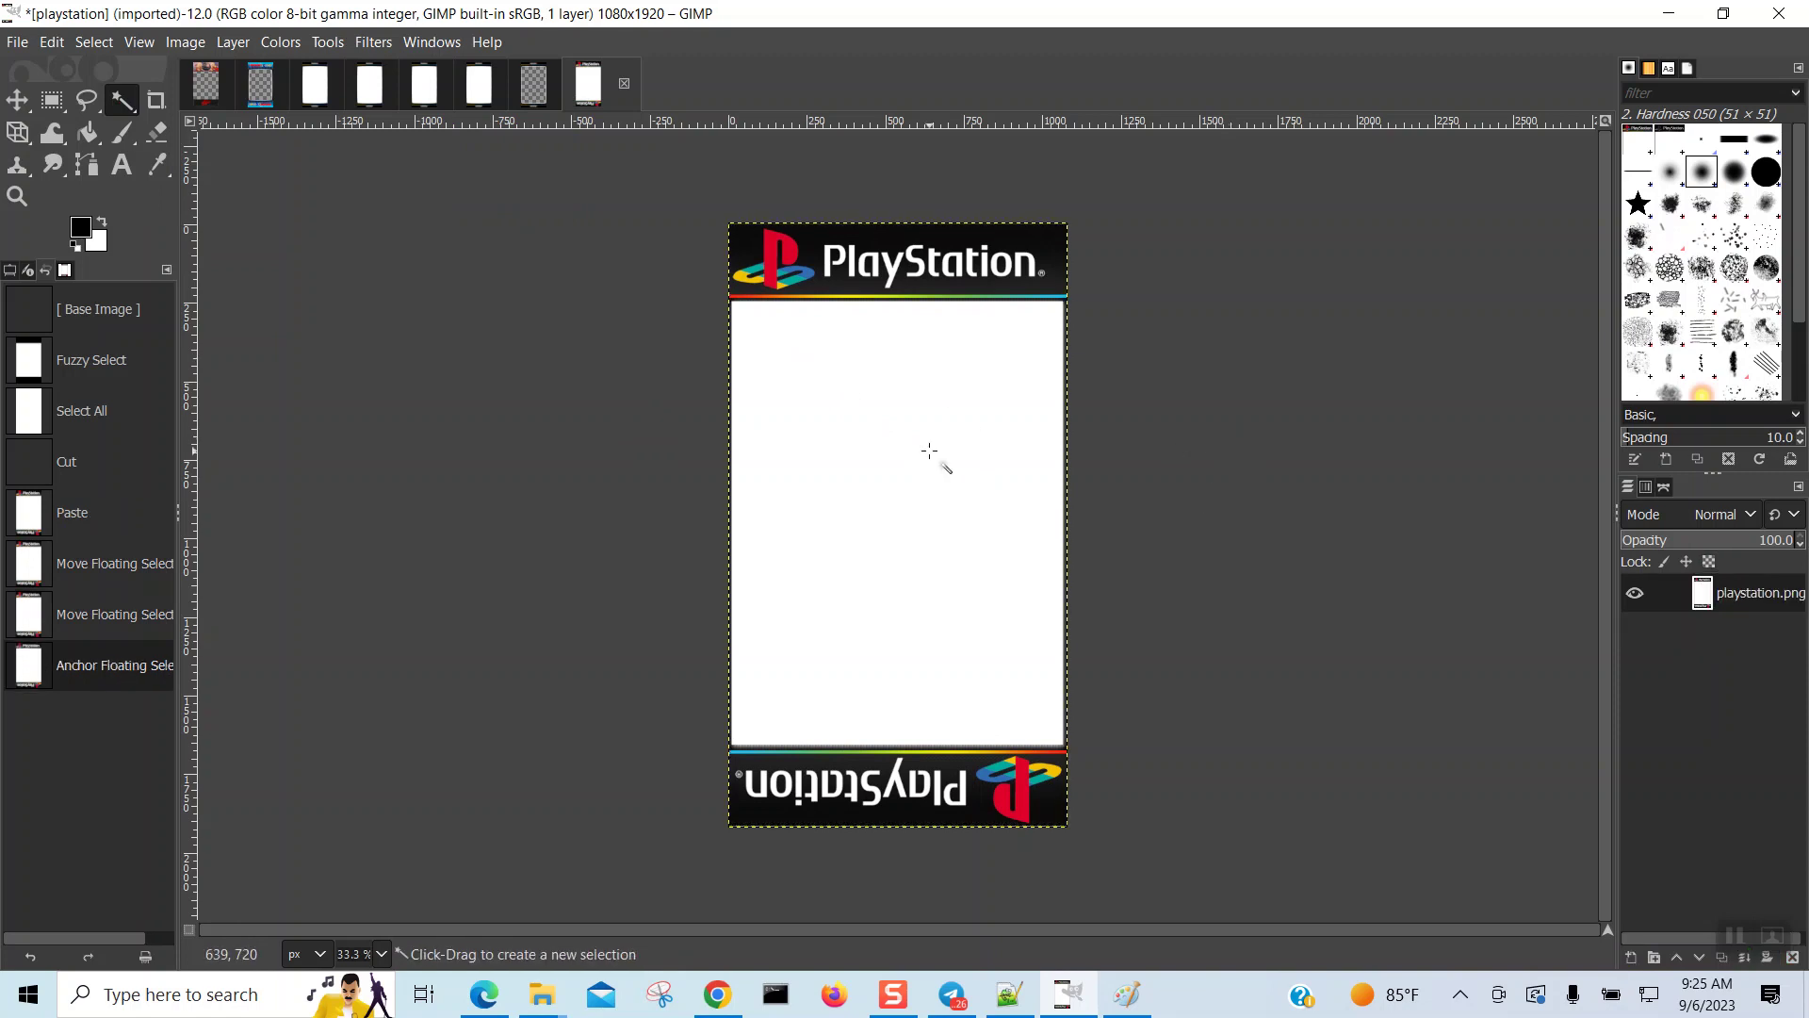
# Step: Fuzzy-select the white screen area inside the PlayStation bezel and cut it out
pyautogui.click(805, 386)
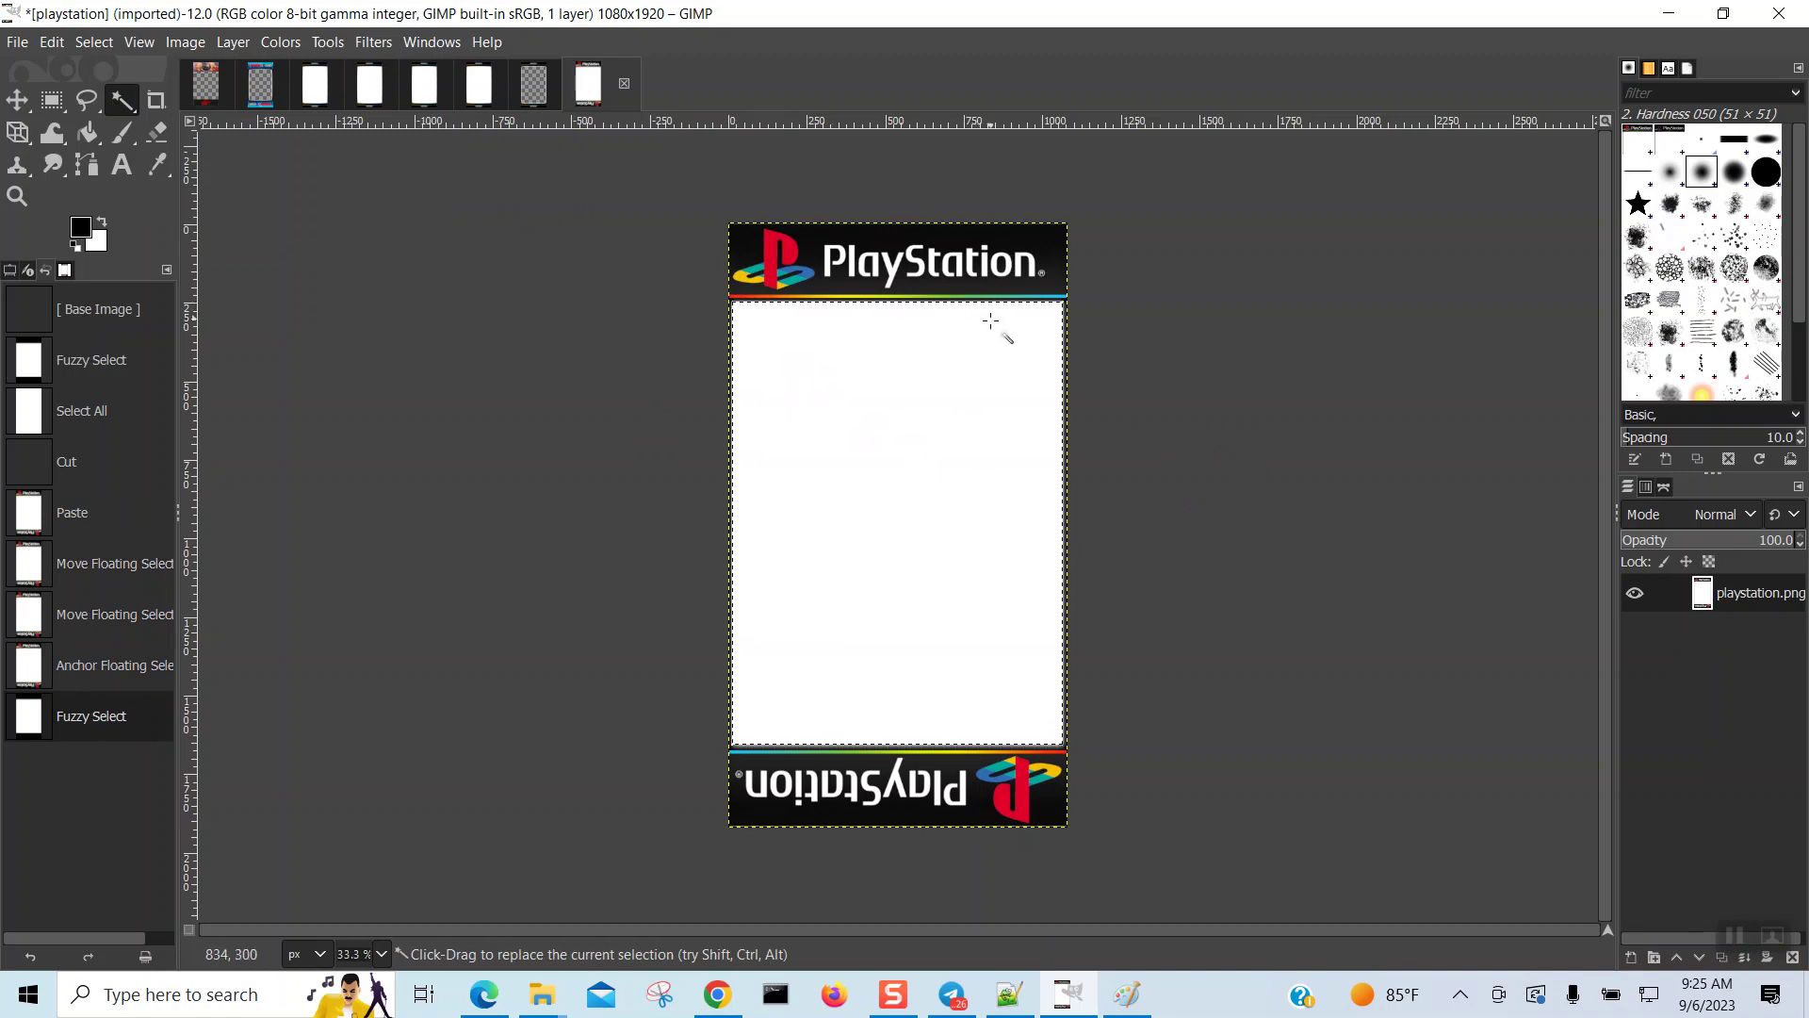
pyautogui.rightClick(904, 487)
pyautogui.moveTo(952, 537)
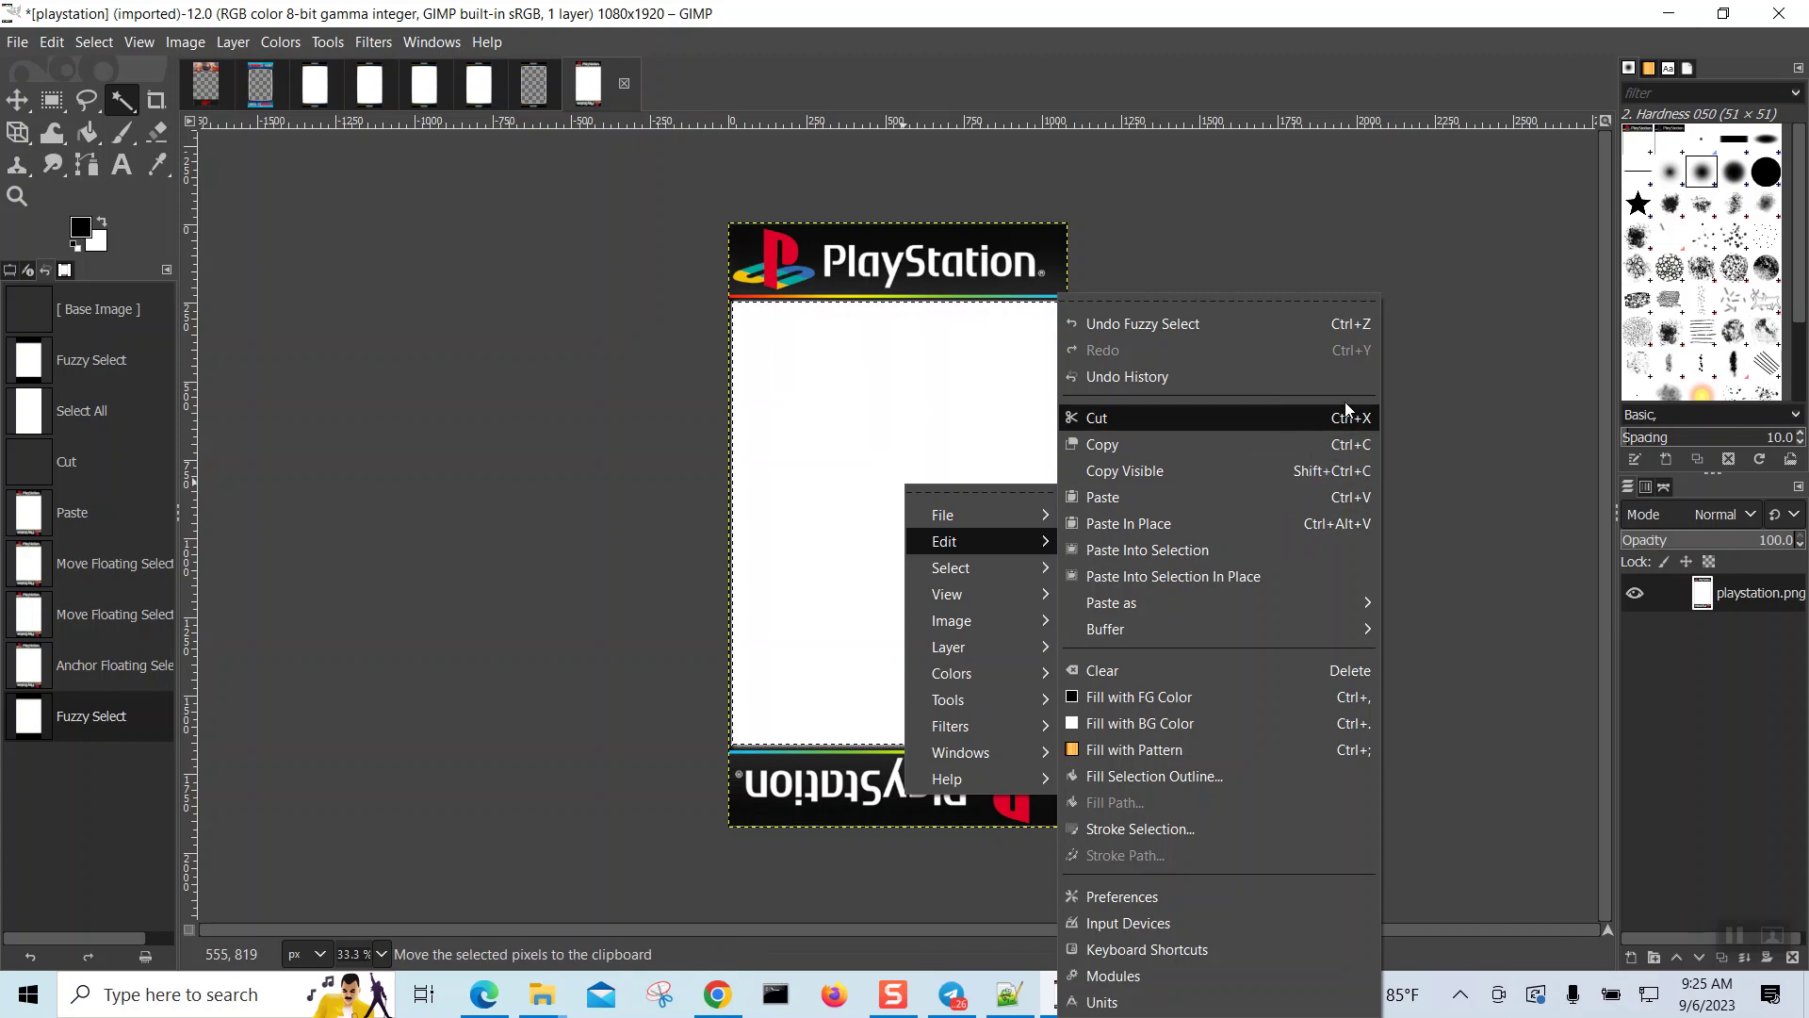
pyautogui.click(1421, 372)
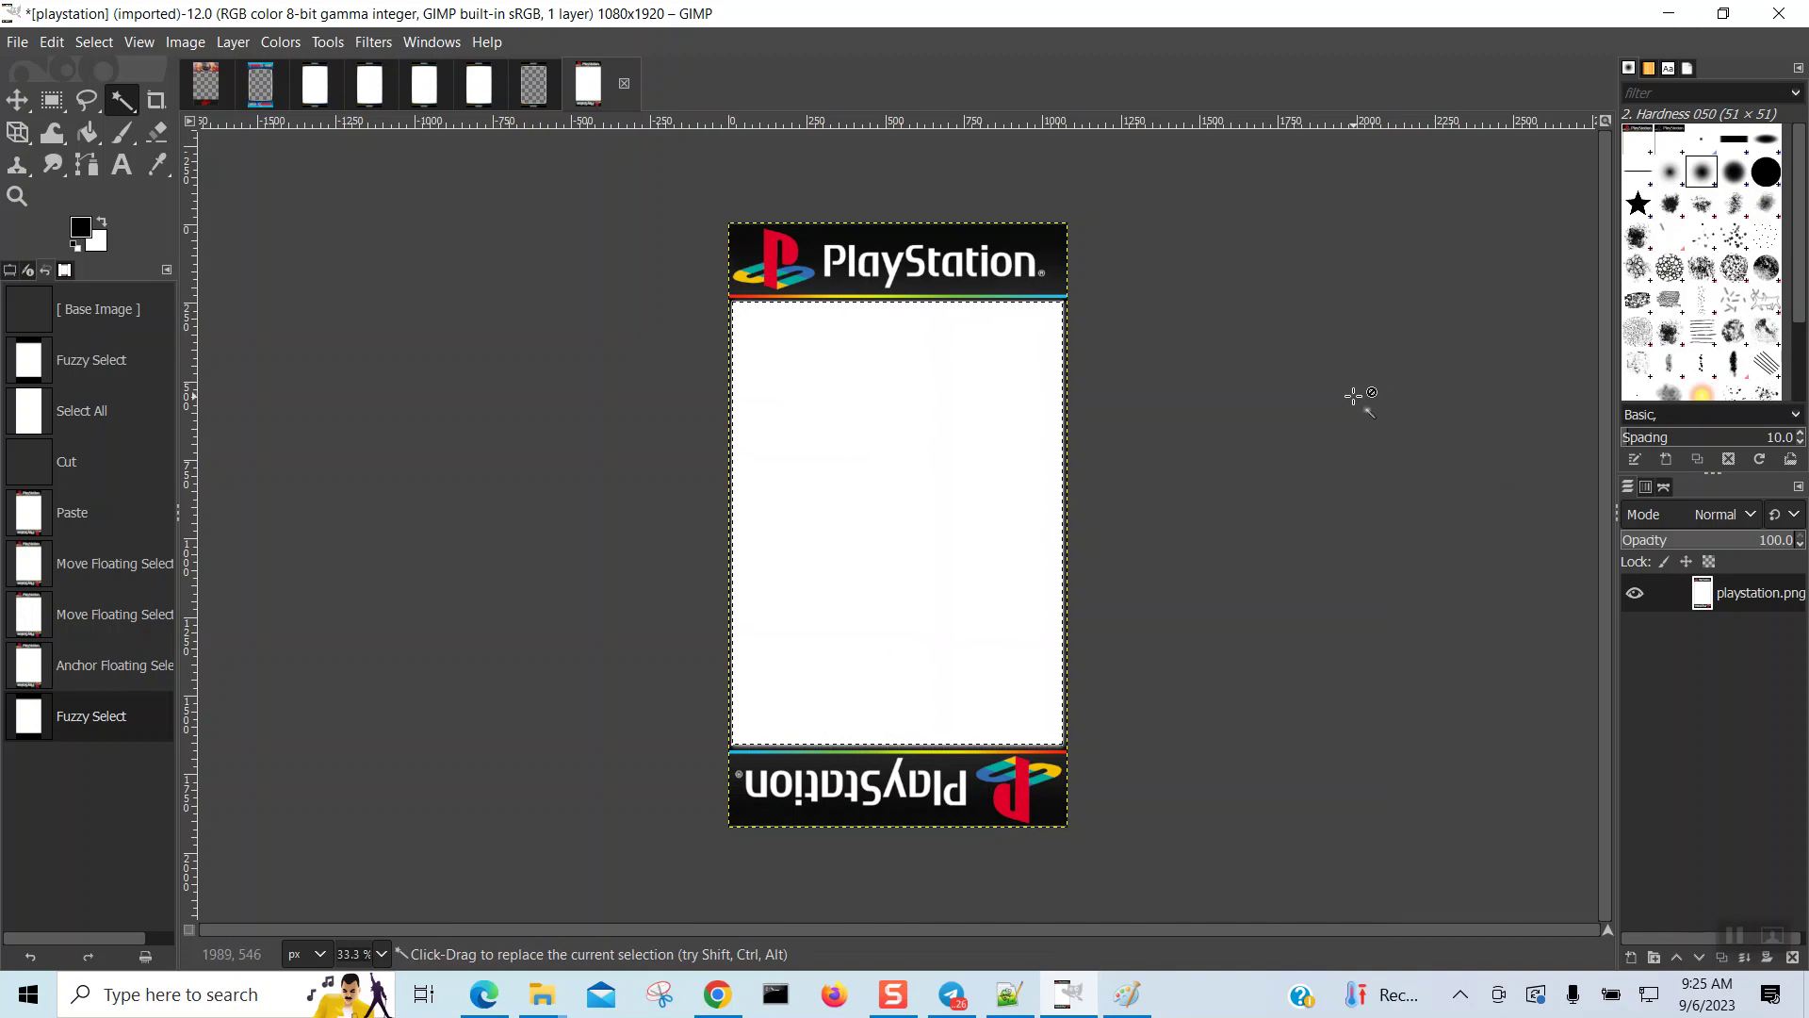
pyautogui.hotkey('ctrl', 'x')
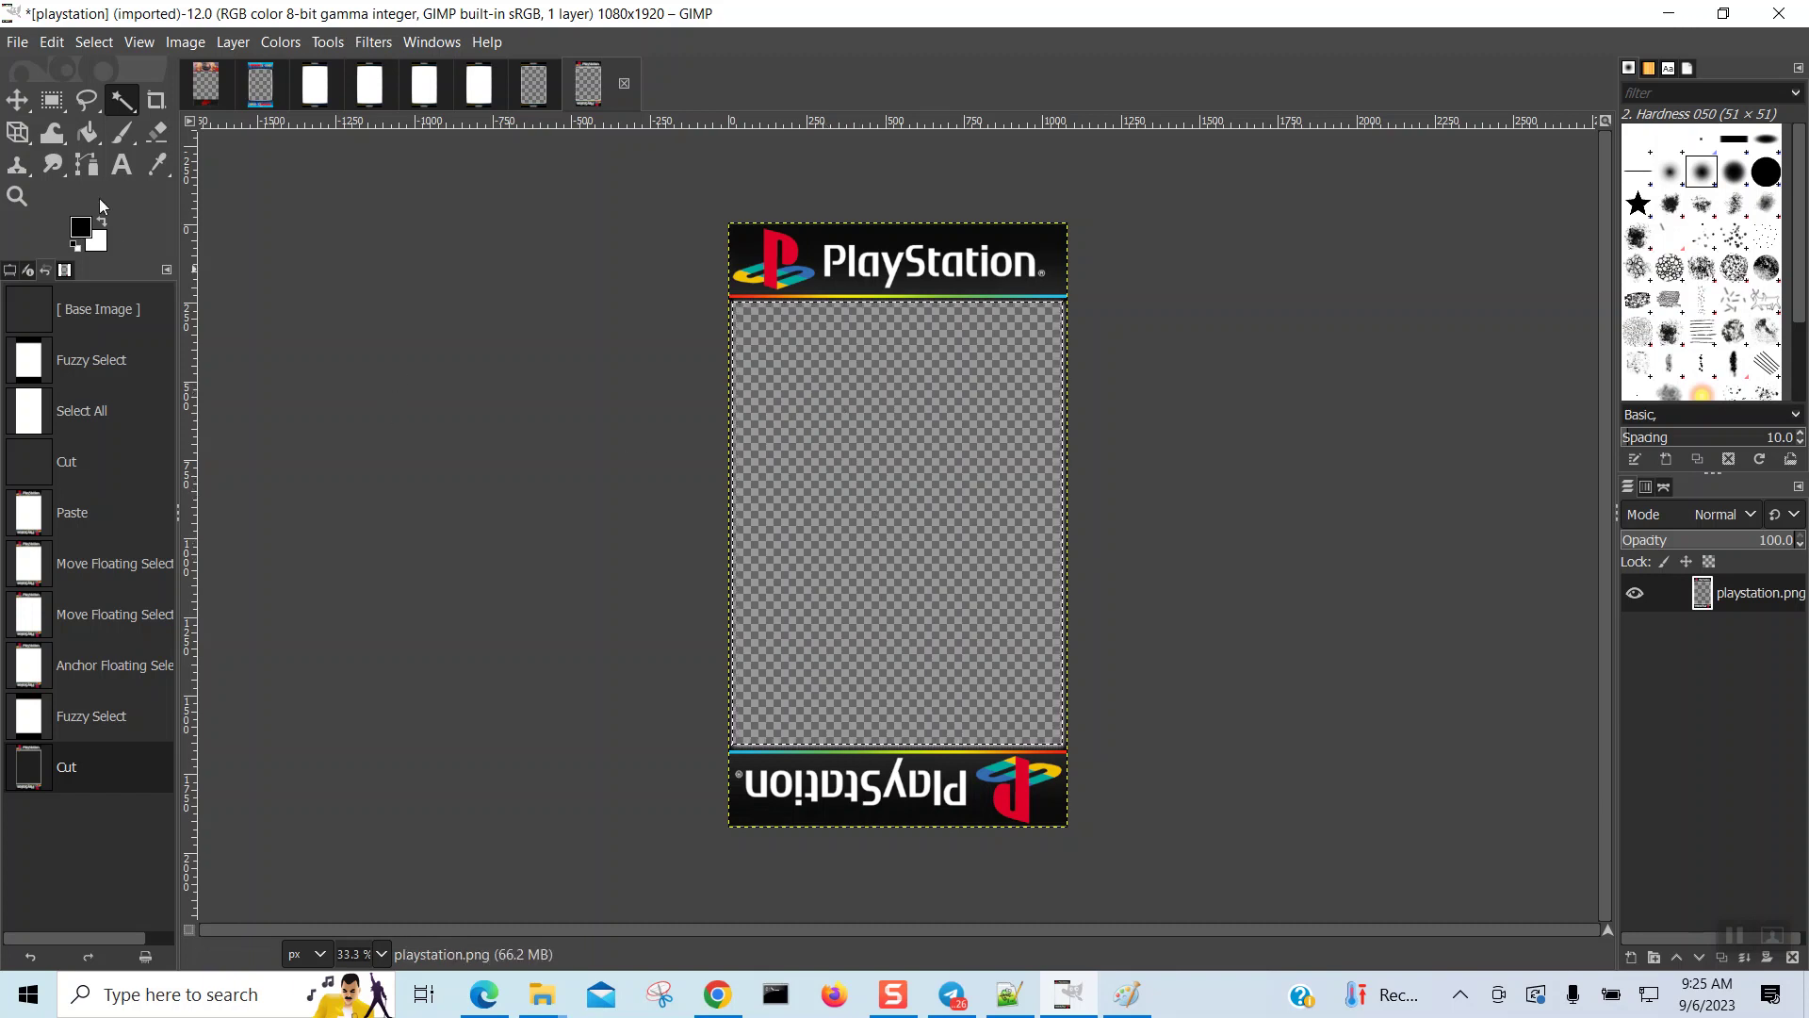
# Step: Return to the history state before the last cut and clear the fuzzy selection
pyautogui.click(17, 43)
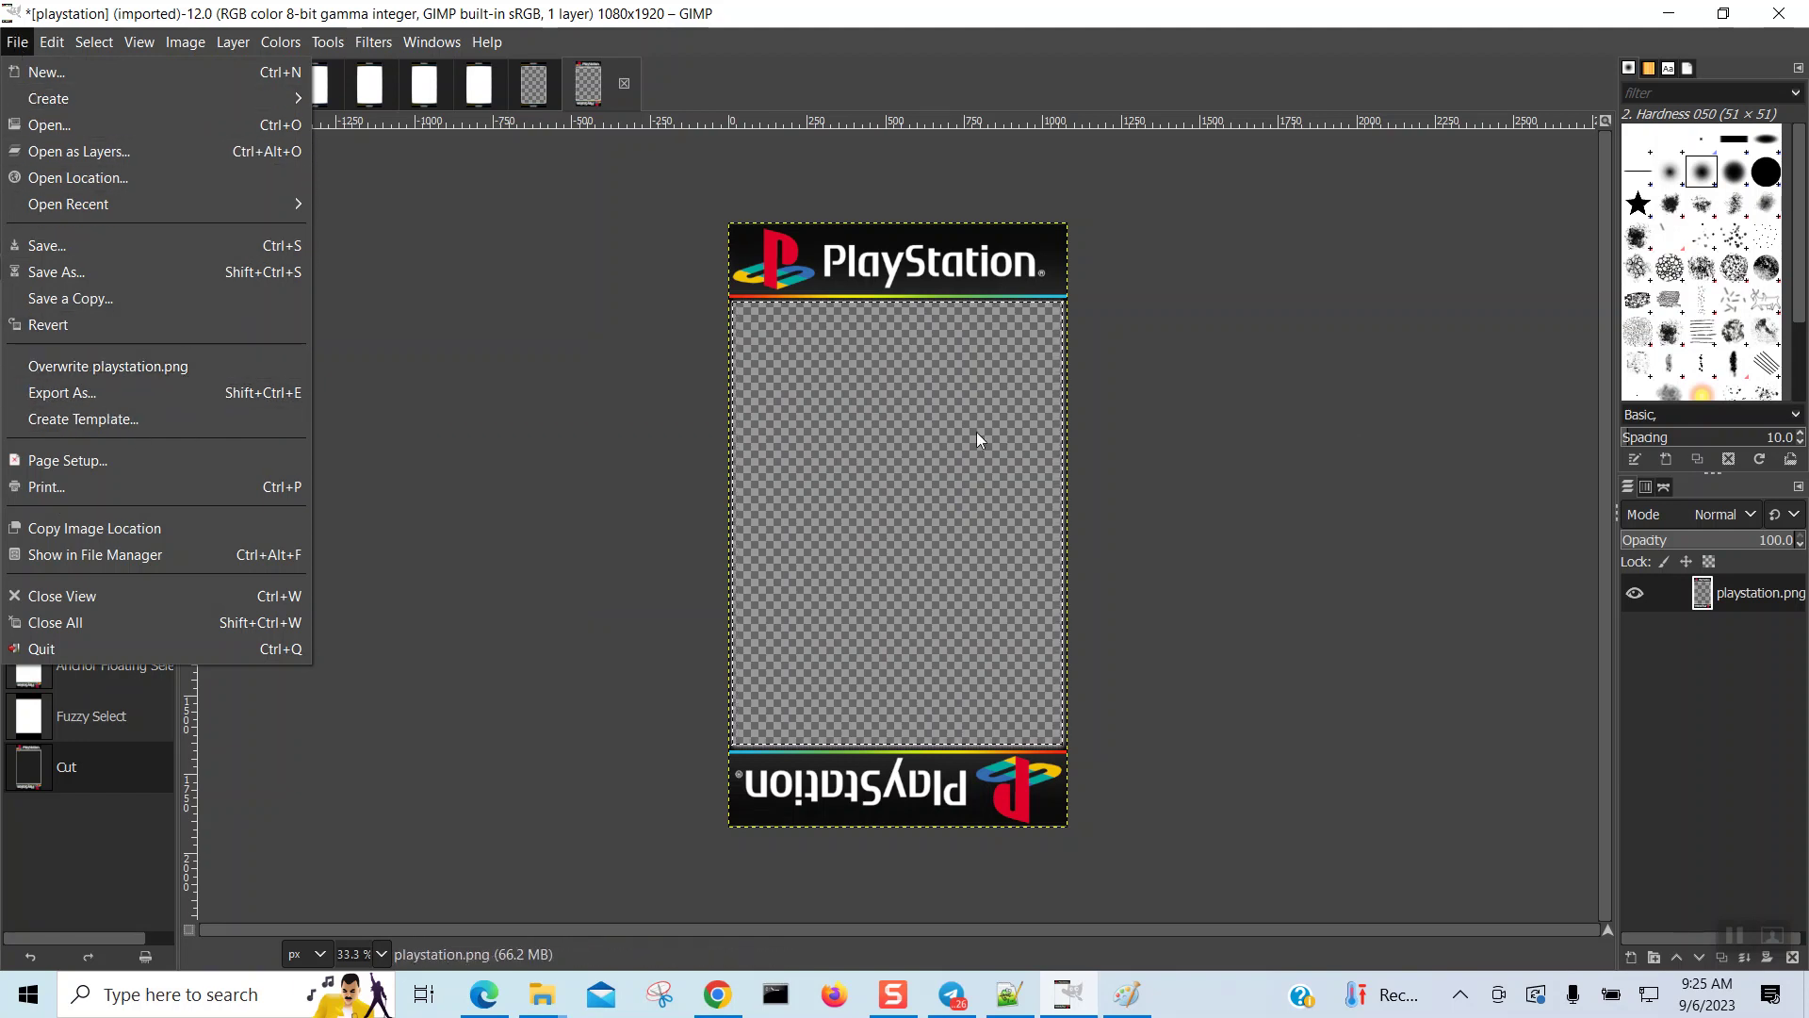
pyautogui.click(874, 424)
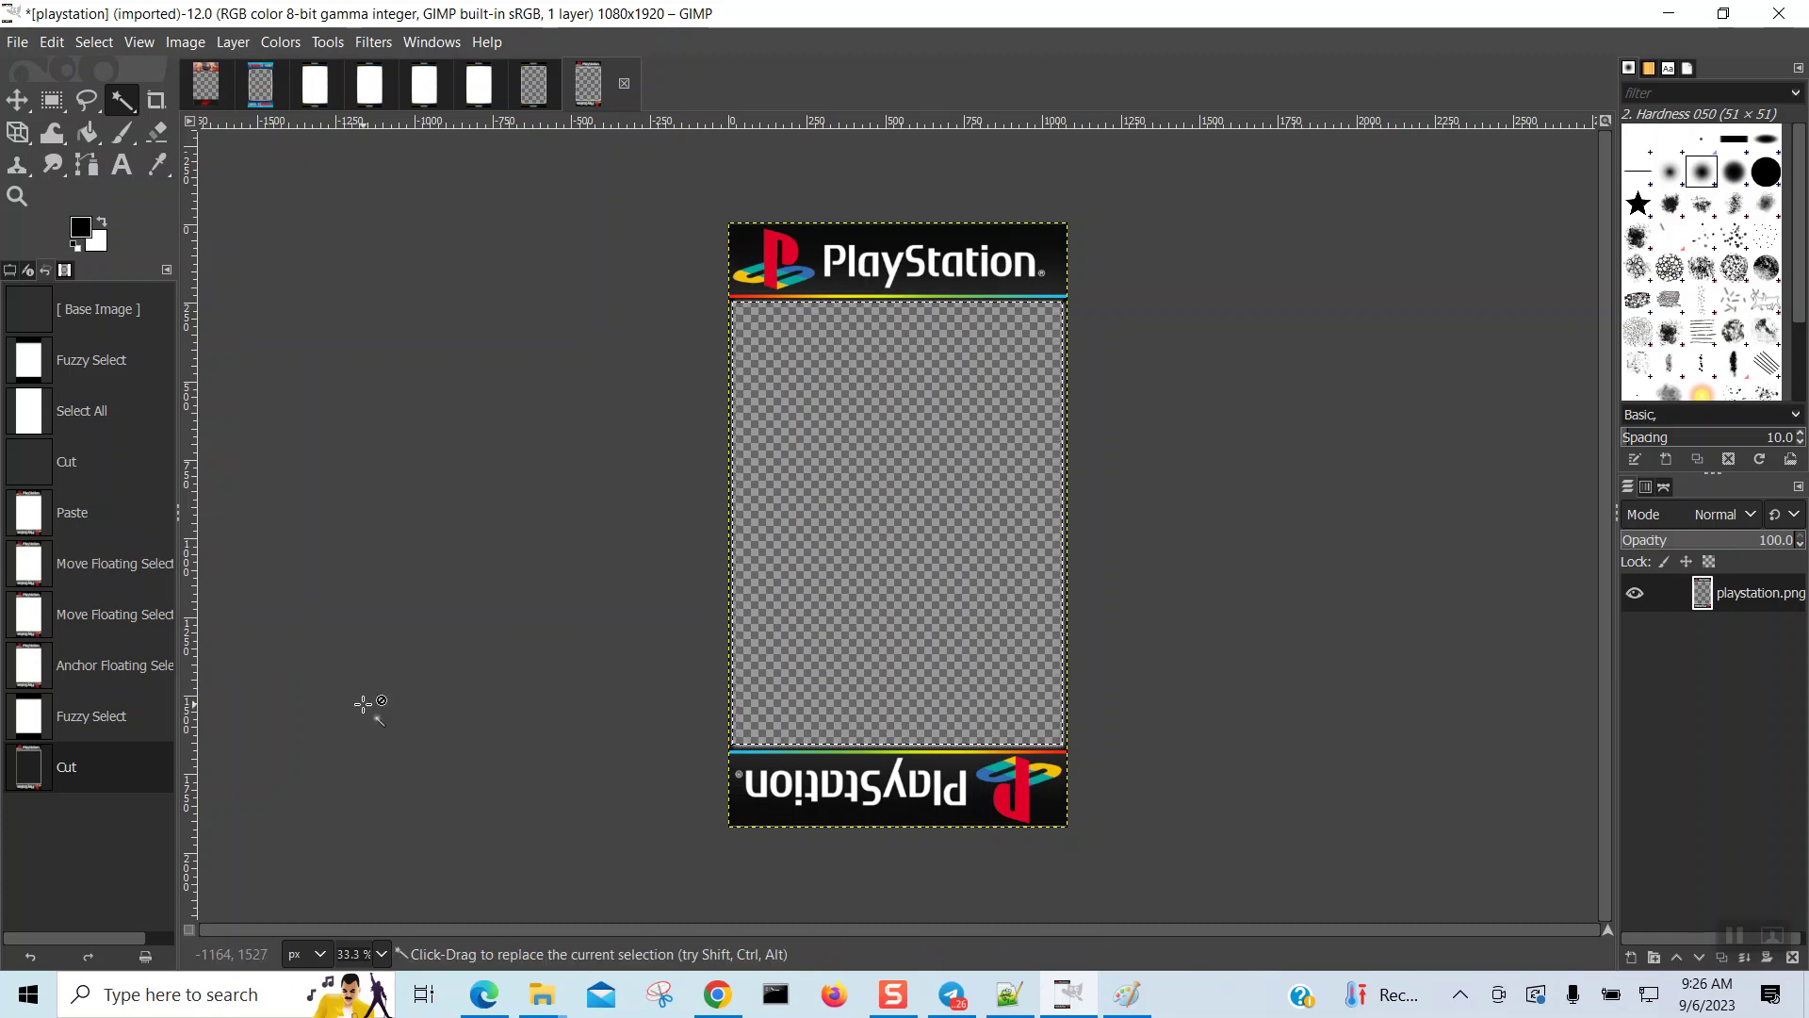
pyautogui.click(111, 716)
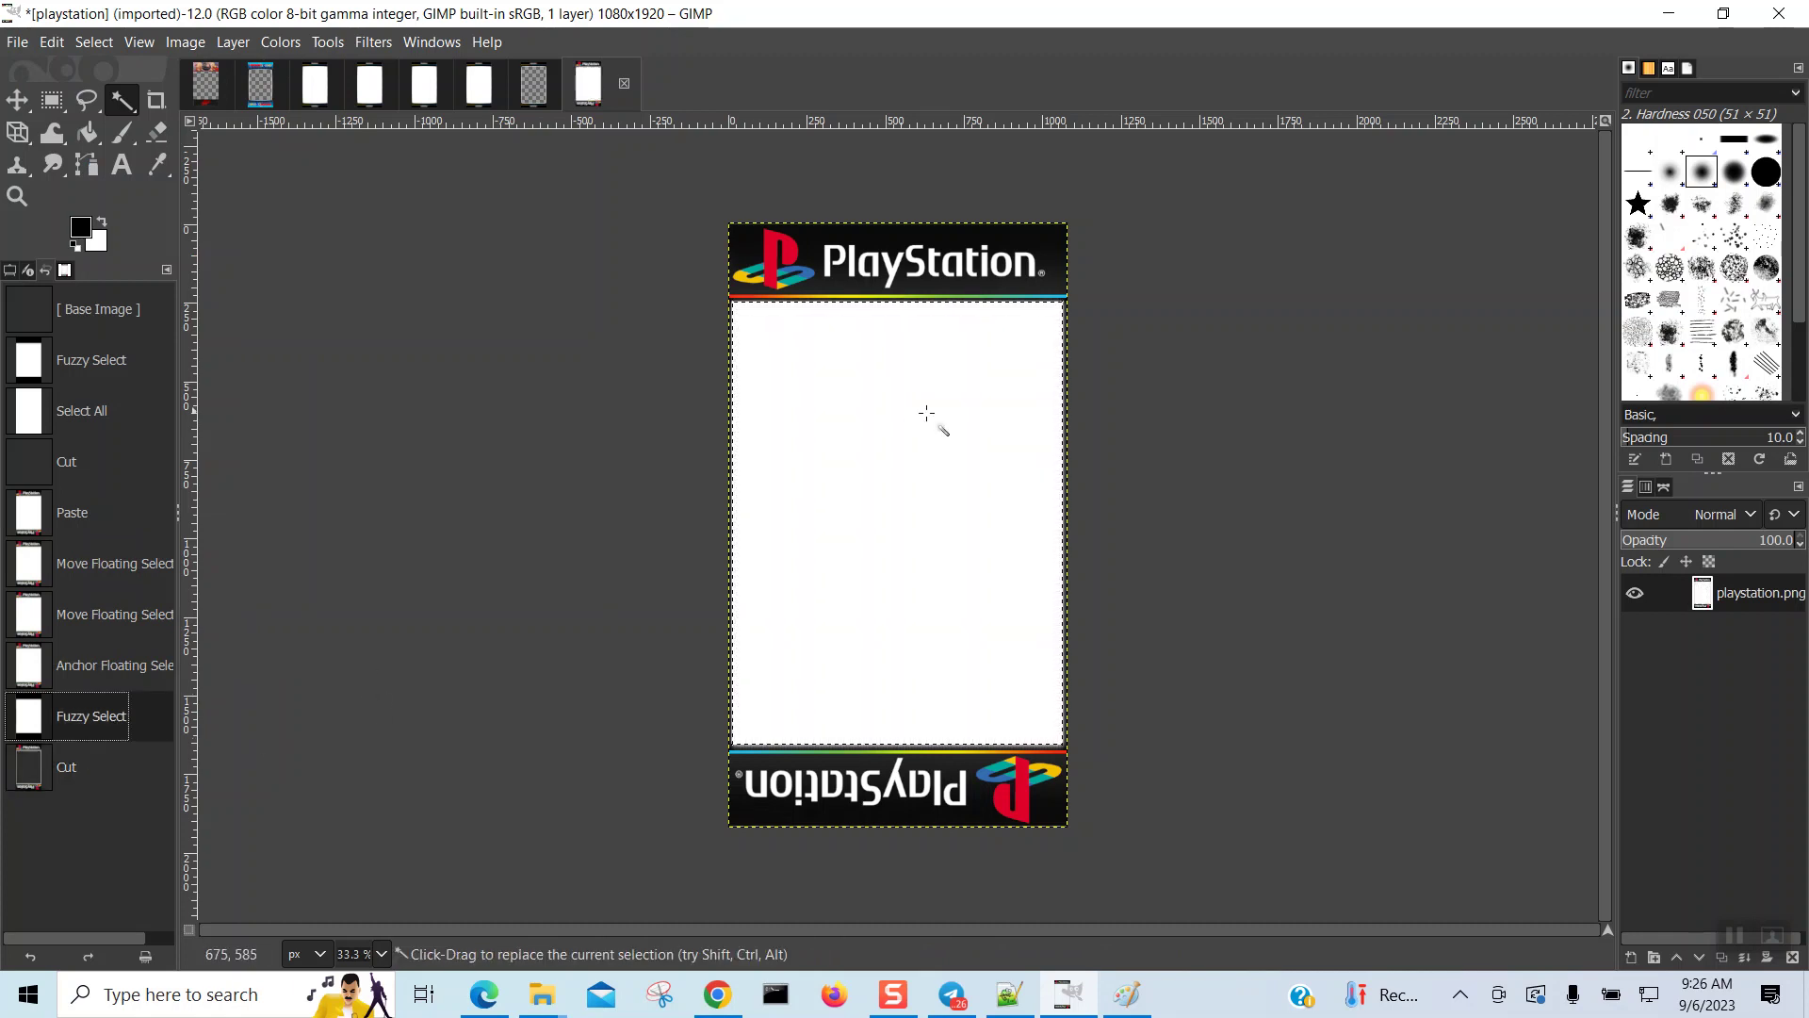
pyautogui.click(1236, 403)
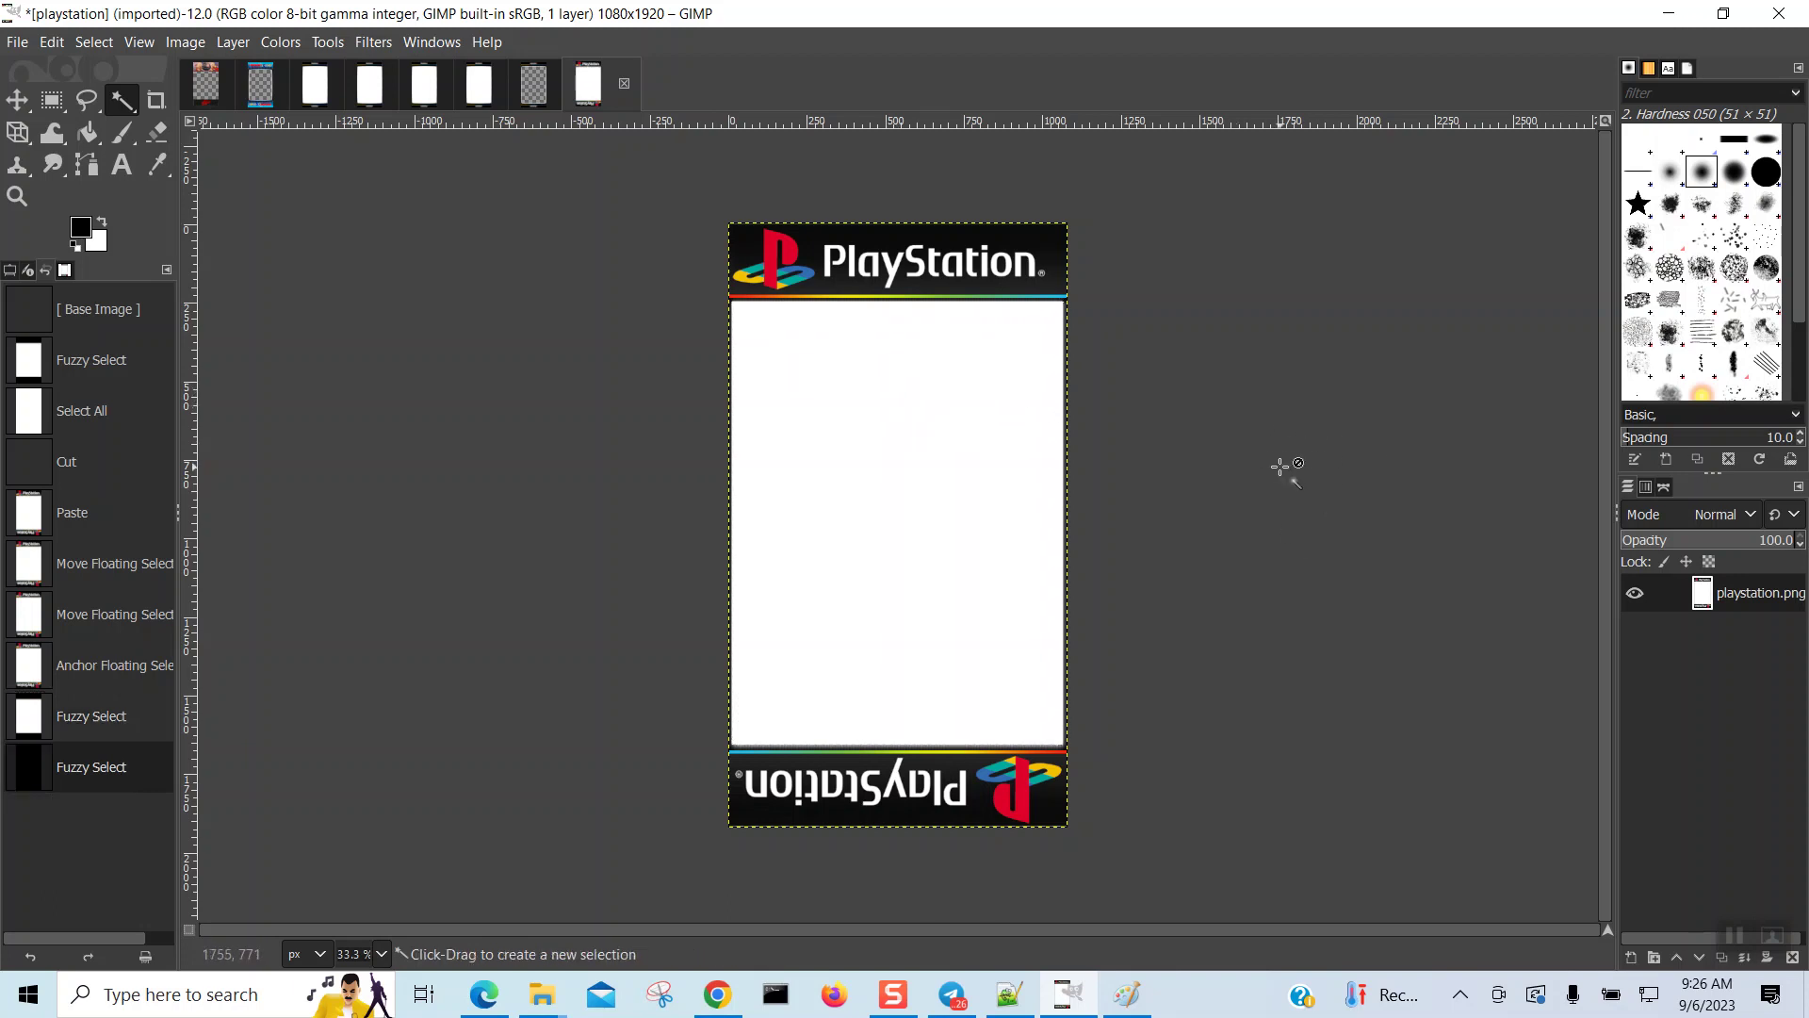
# Step: Fuzzy-select the white screen area again, cut it out to transparency and overwrite playstation.png
pyautogui.click(953, 487)
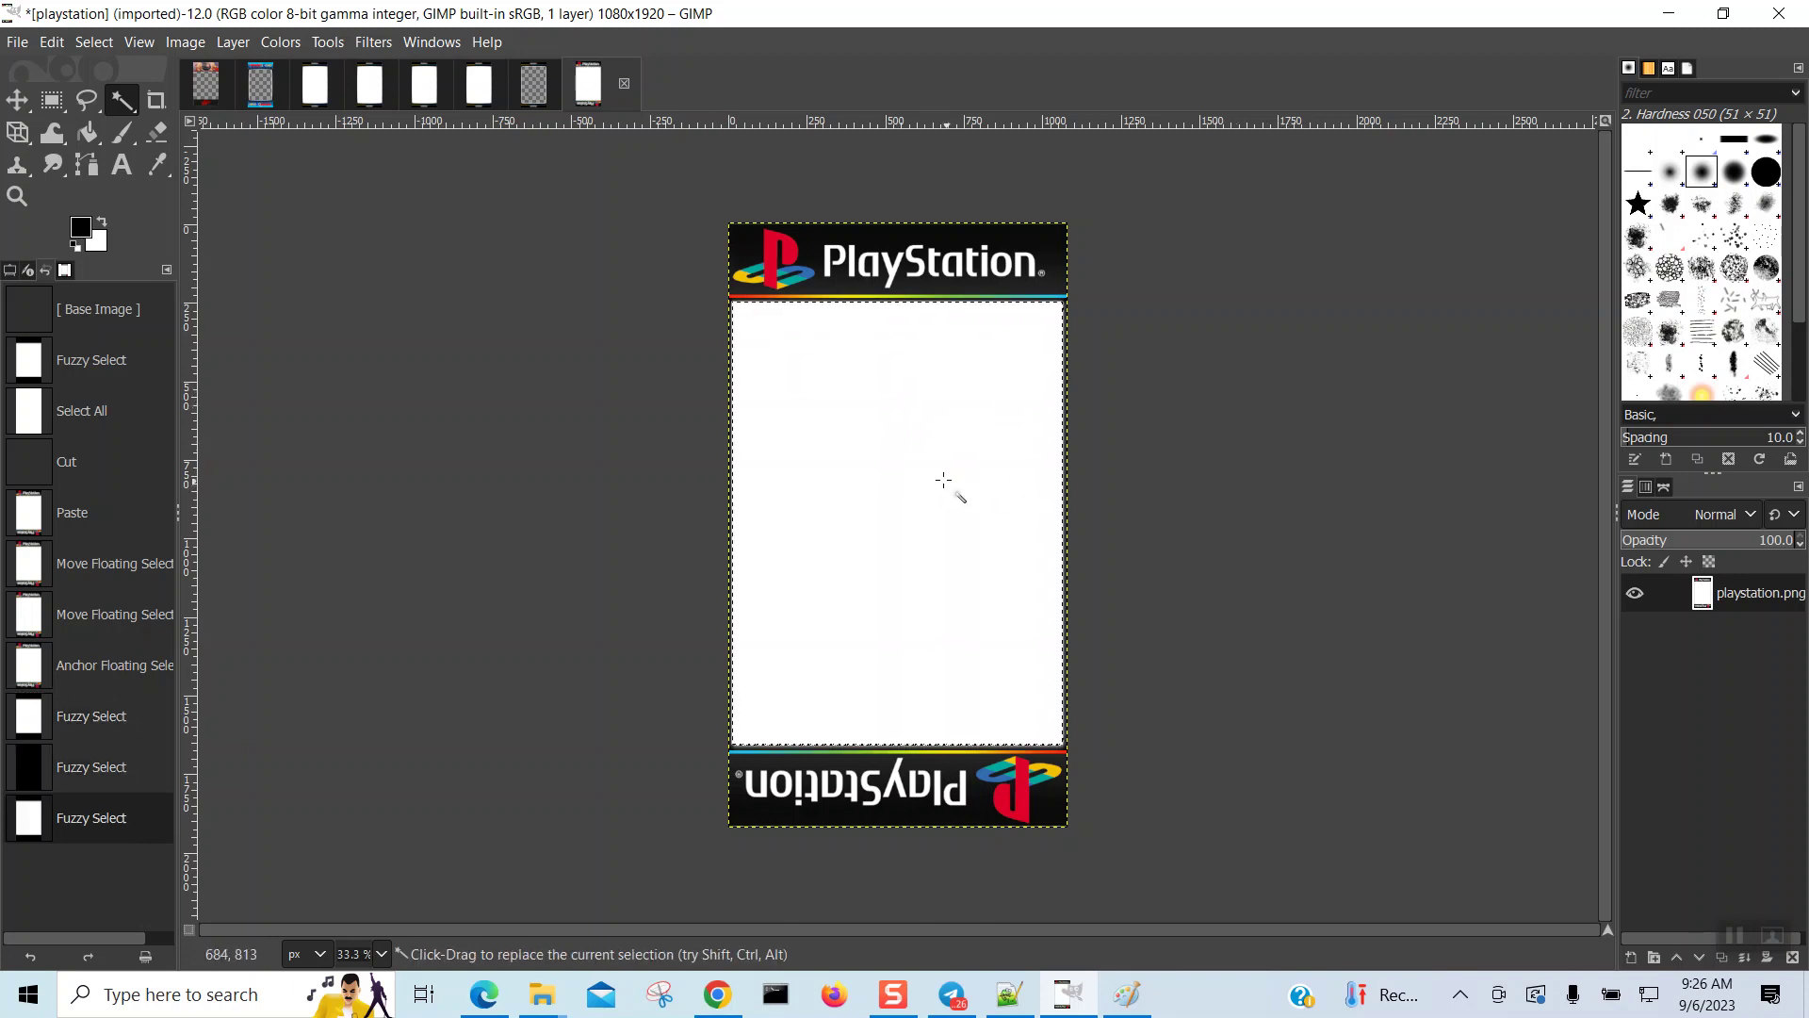
pyautogui.rightClick(862, 435)
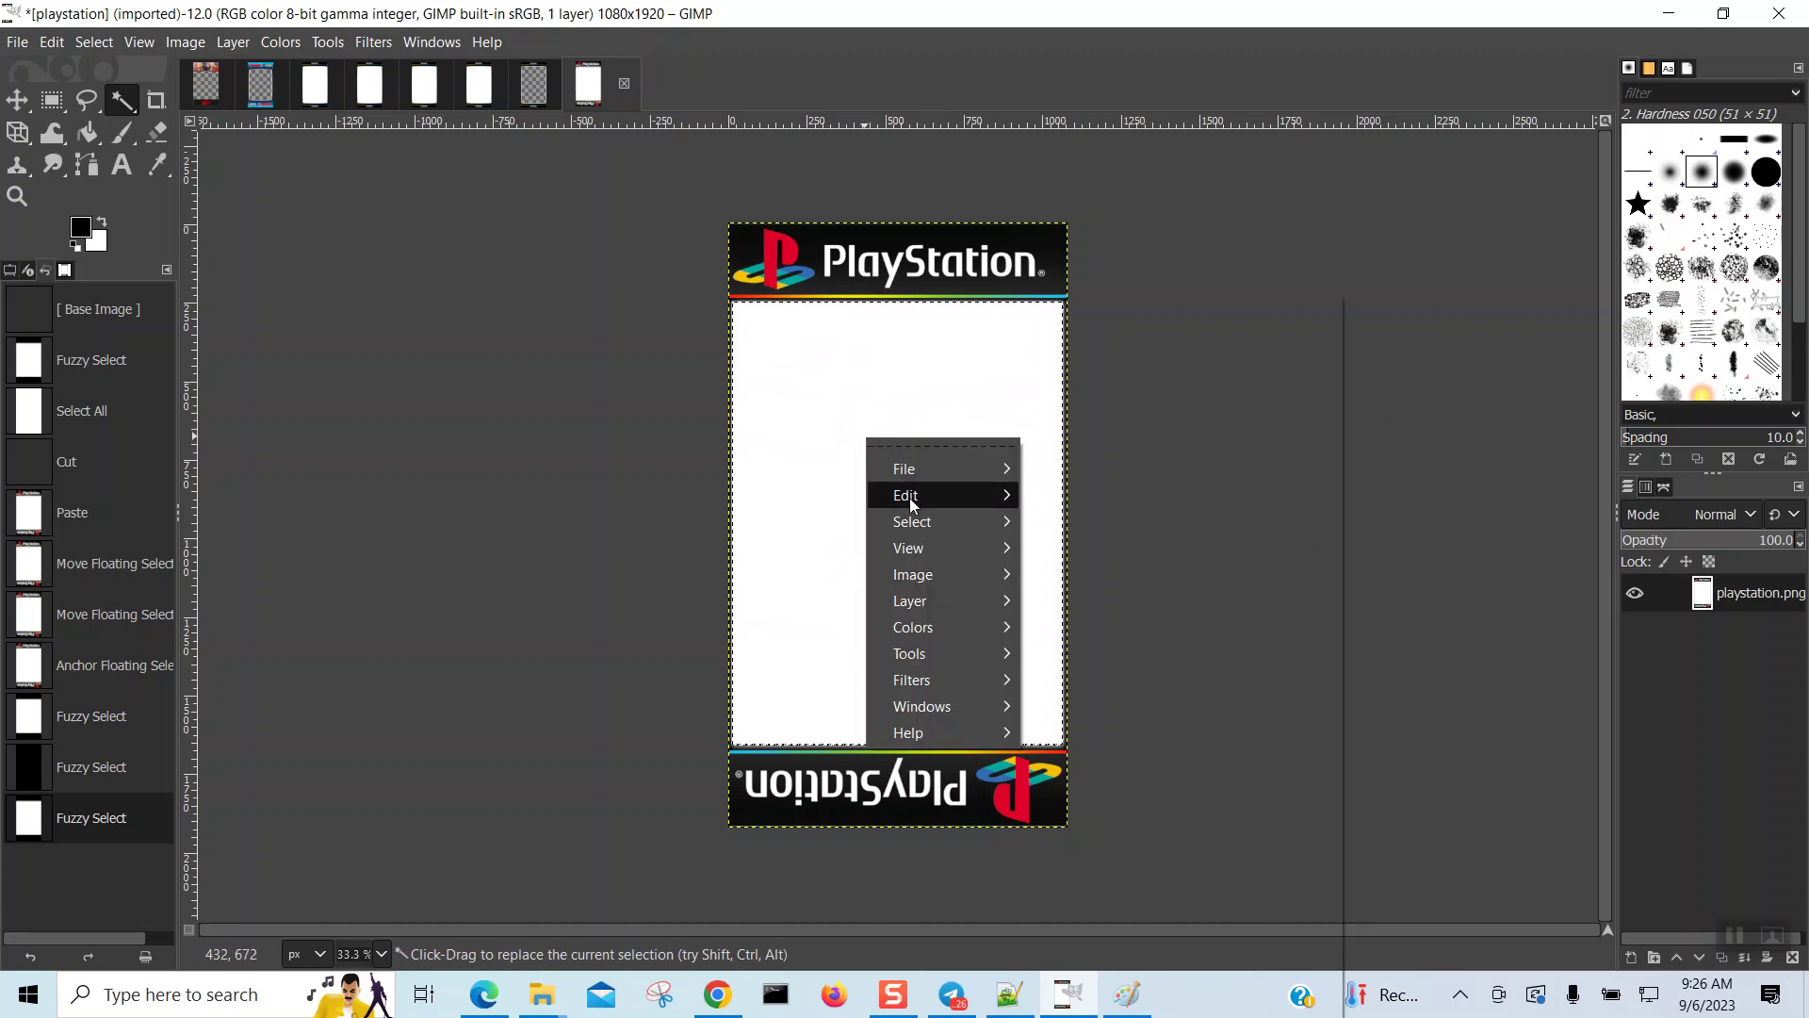
pyautogui.moveTo(909, 498)
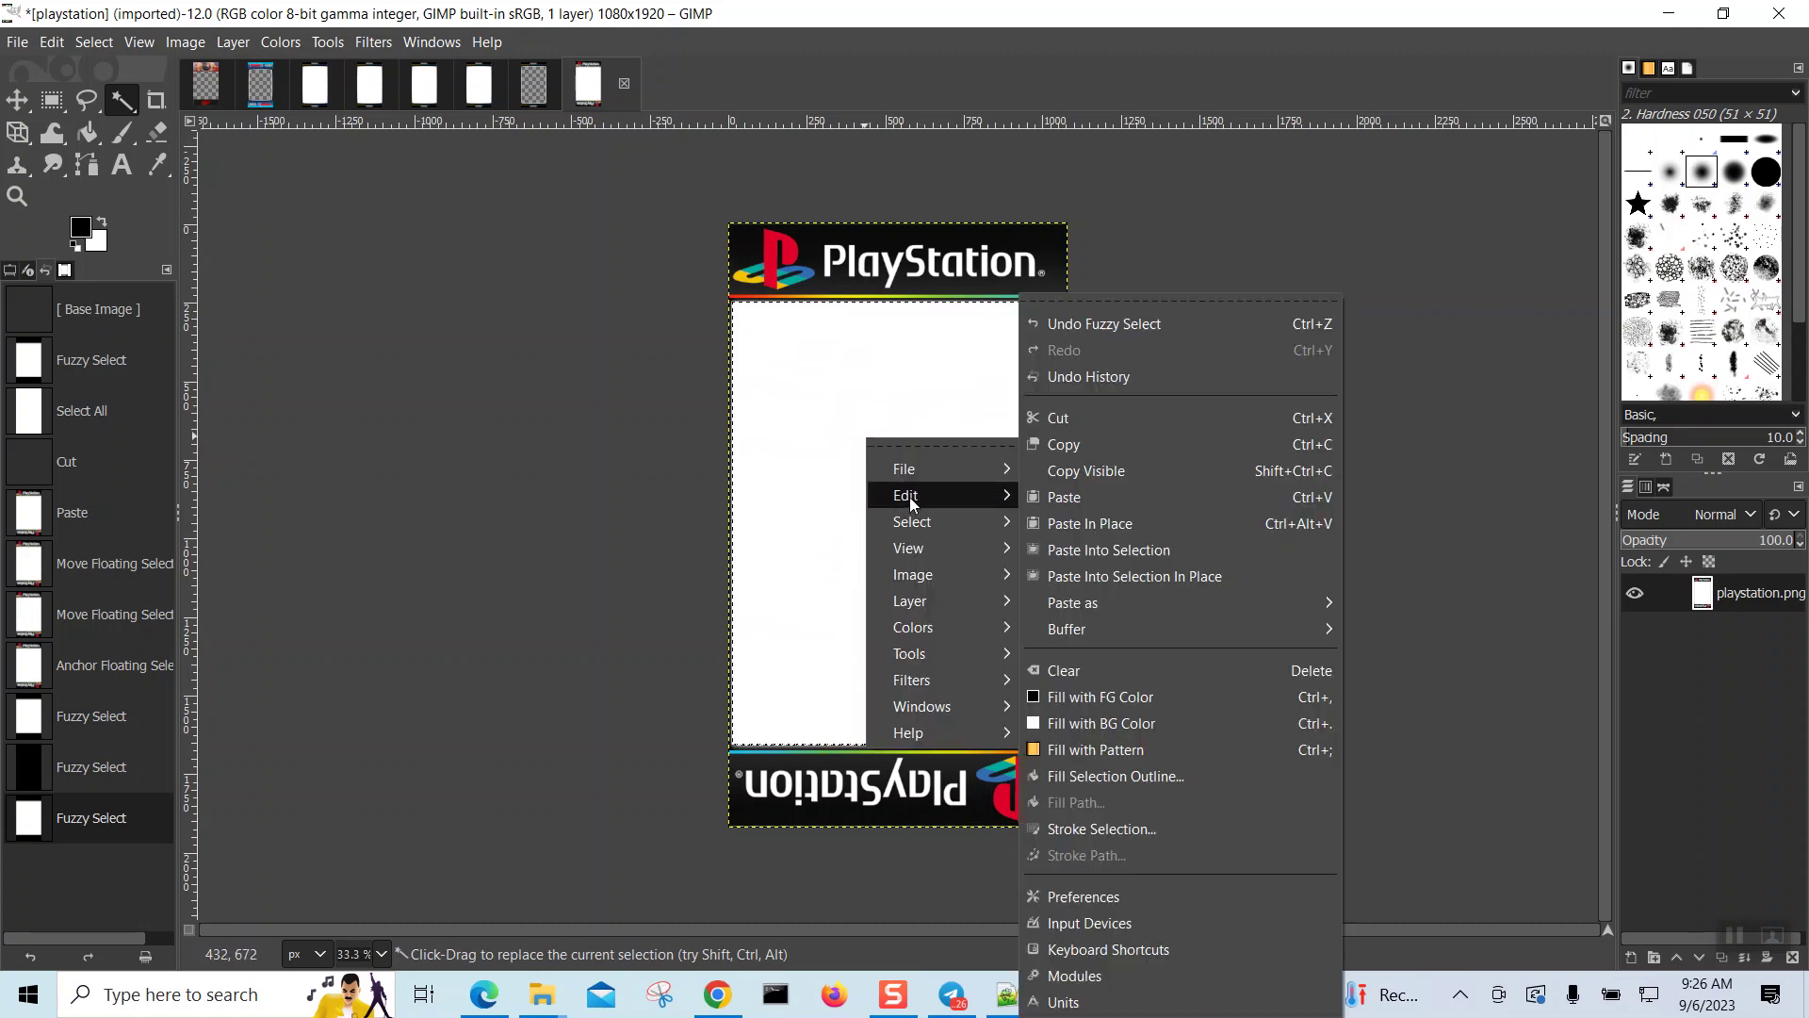
pyautogui.click(1322, 420)
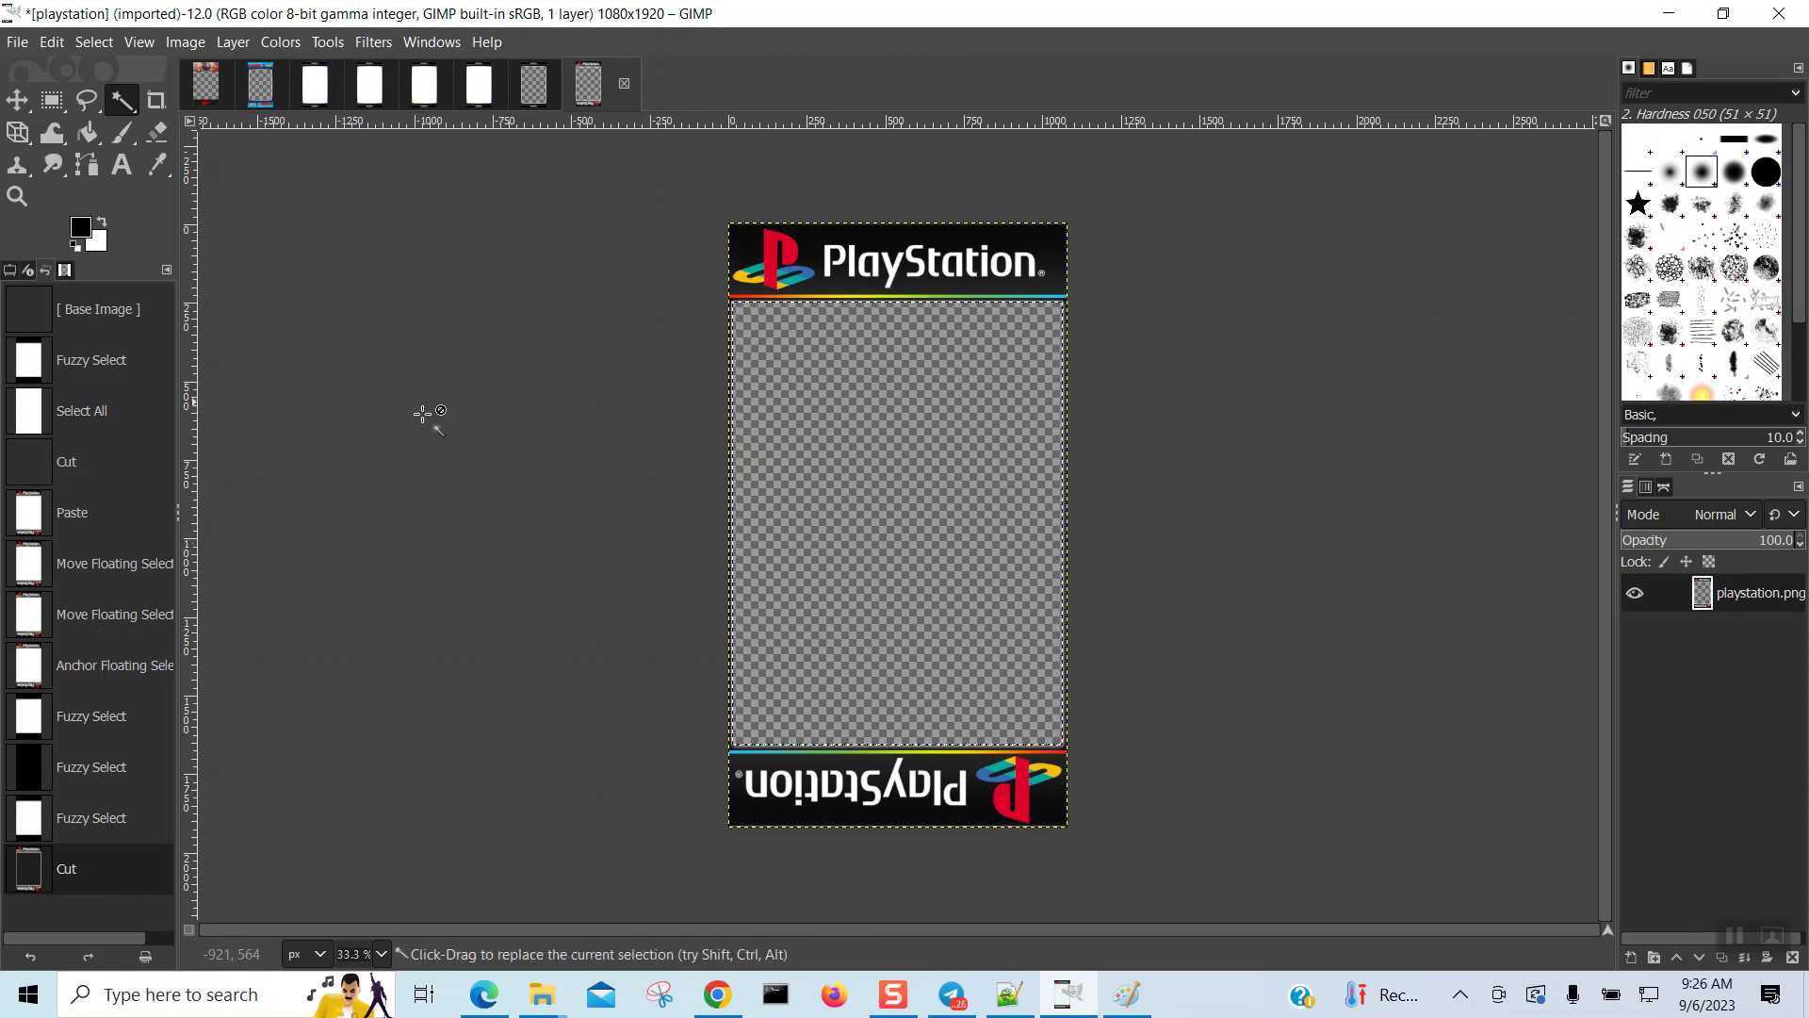
pyautogui.click(17, 43)
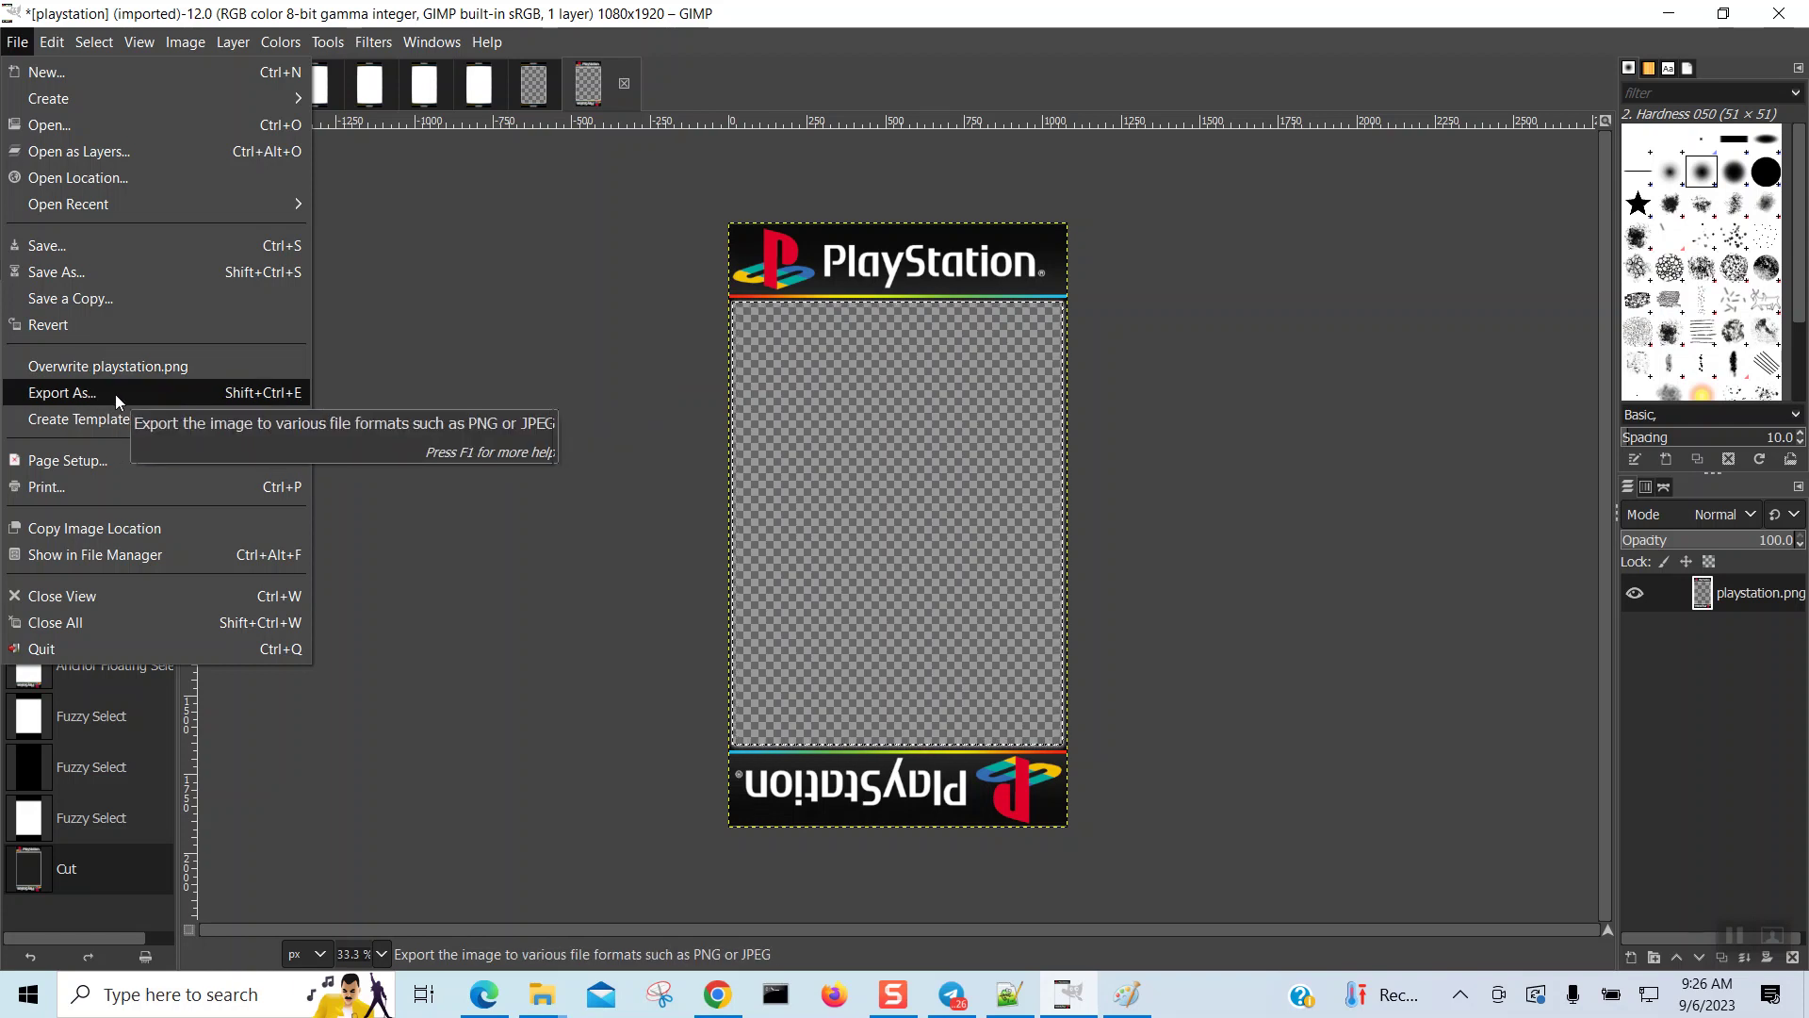
pyautogui.click(164, 369)
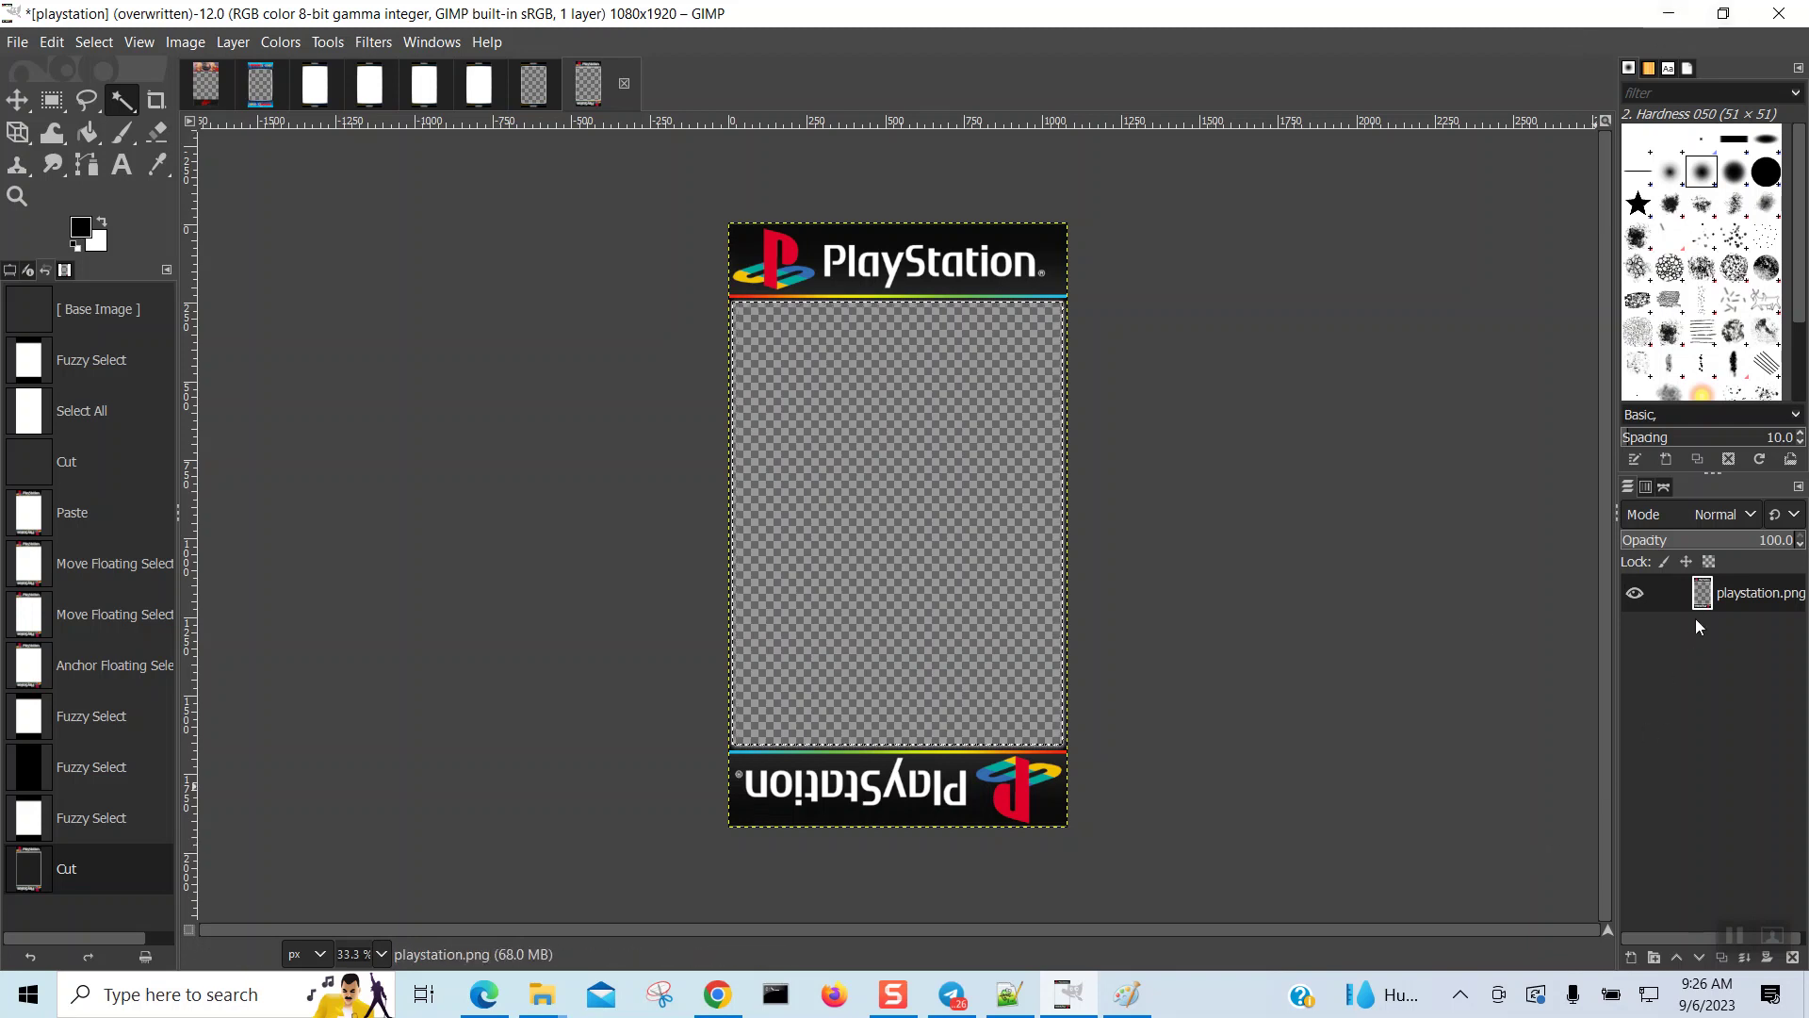
# Step: Review the earlier edit-history states back to the anchoring, restore the final cut and return to the console bezels folder
pyautogui.click(71, 825)
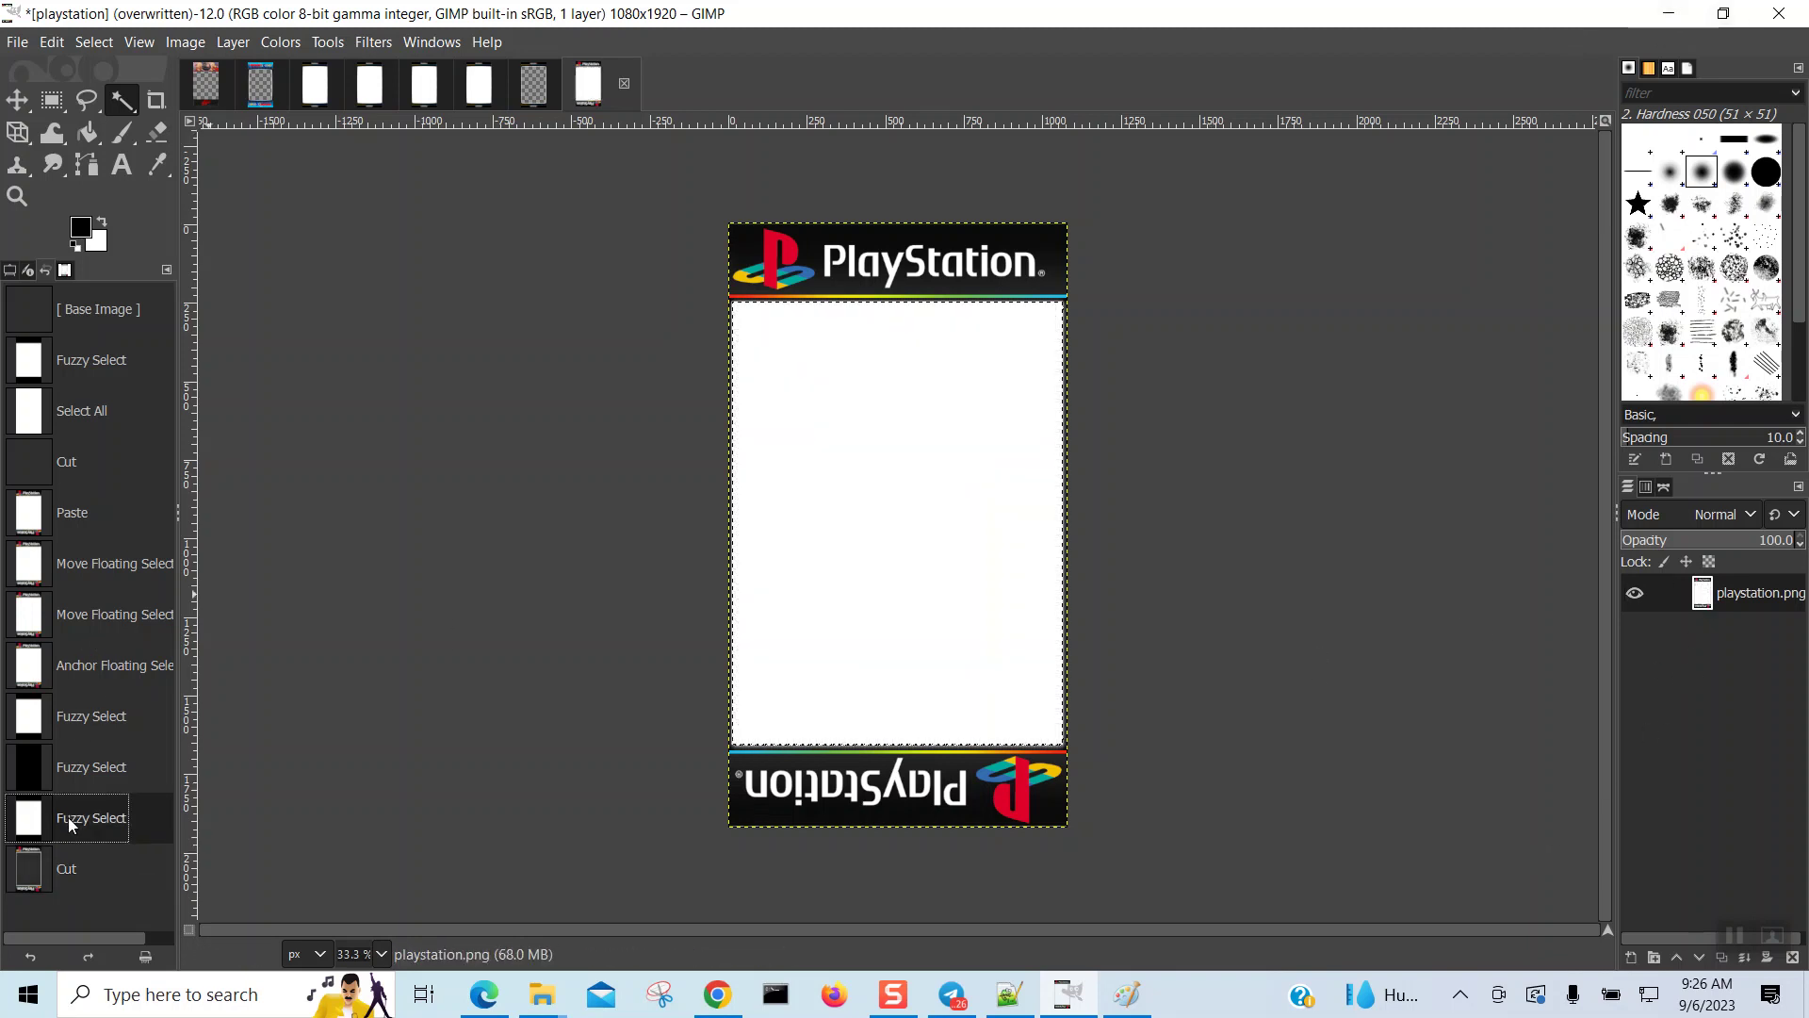
pyautogui.click(91, 727)
pyautogui.click(81, 669)
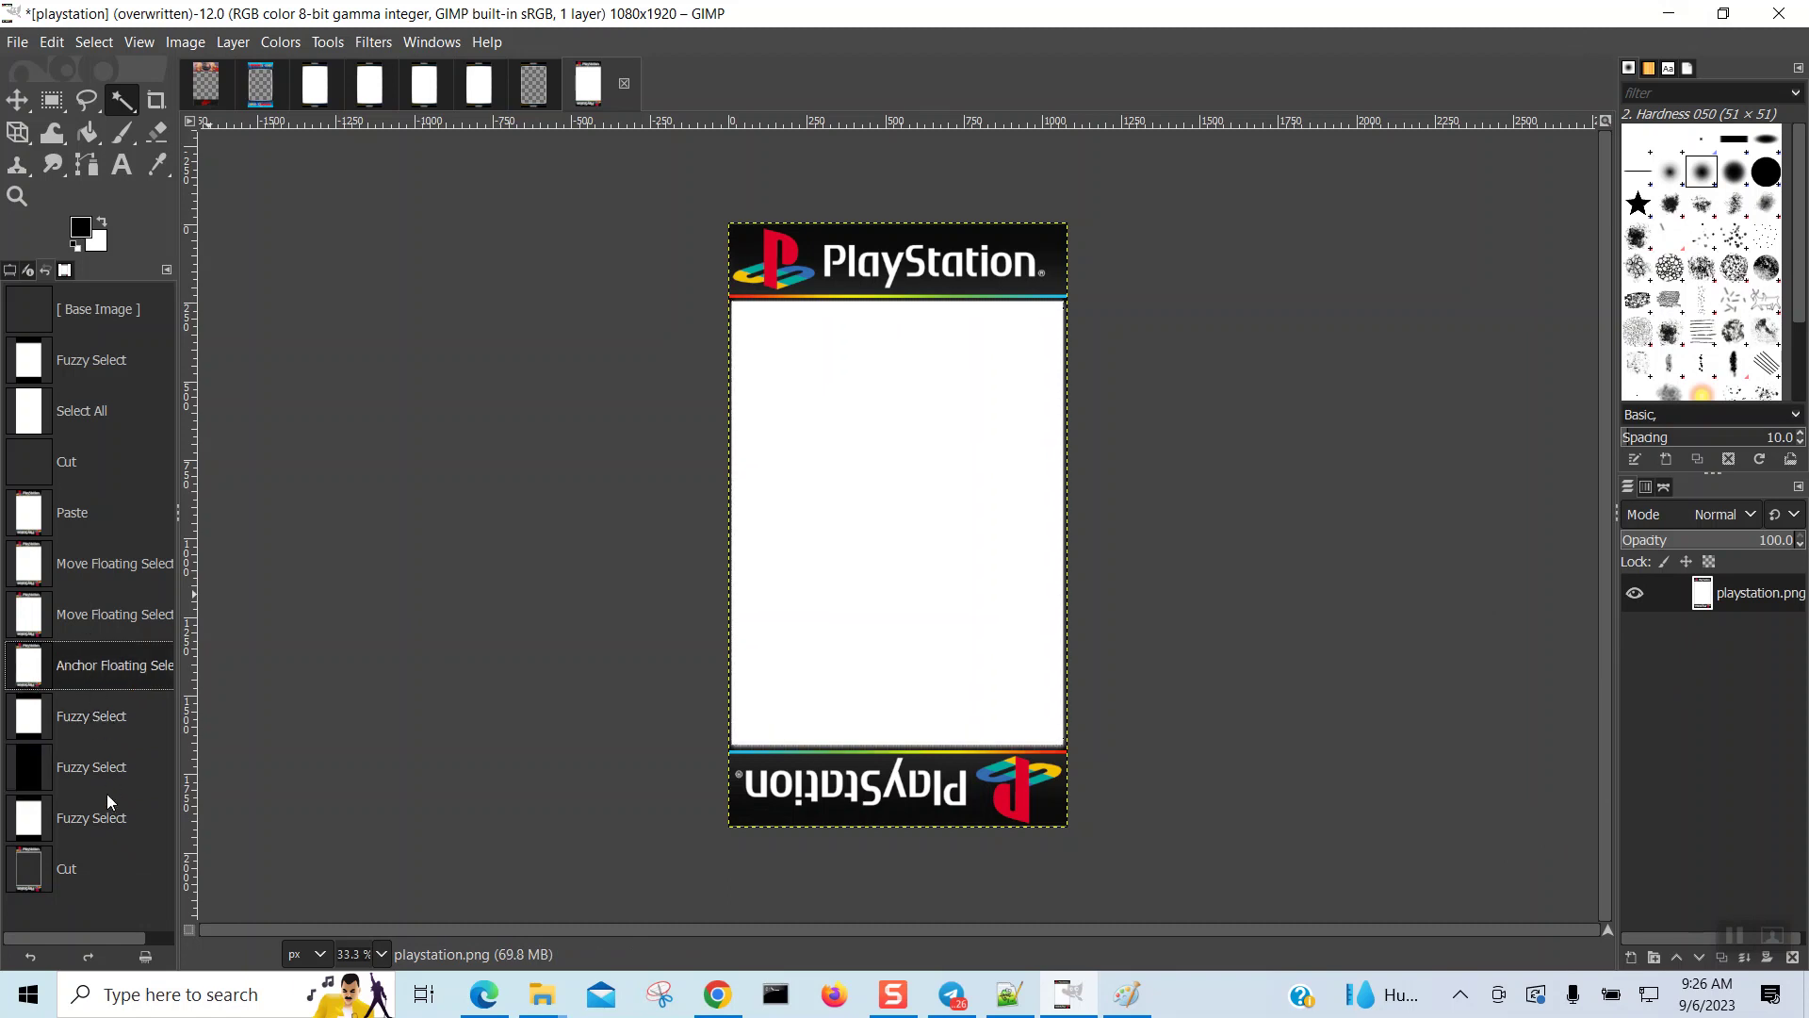
pyautogui.click(85, 865)
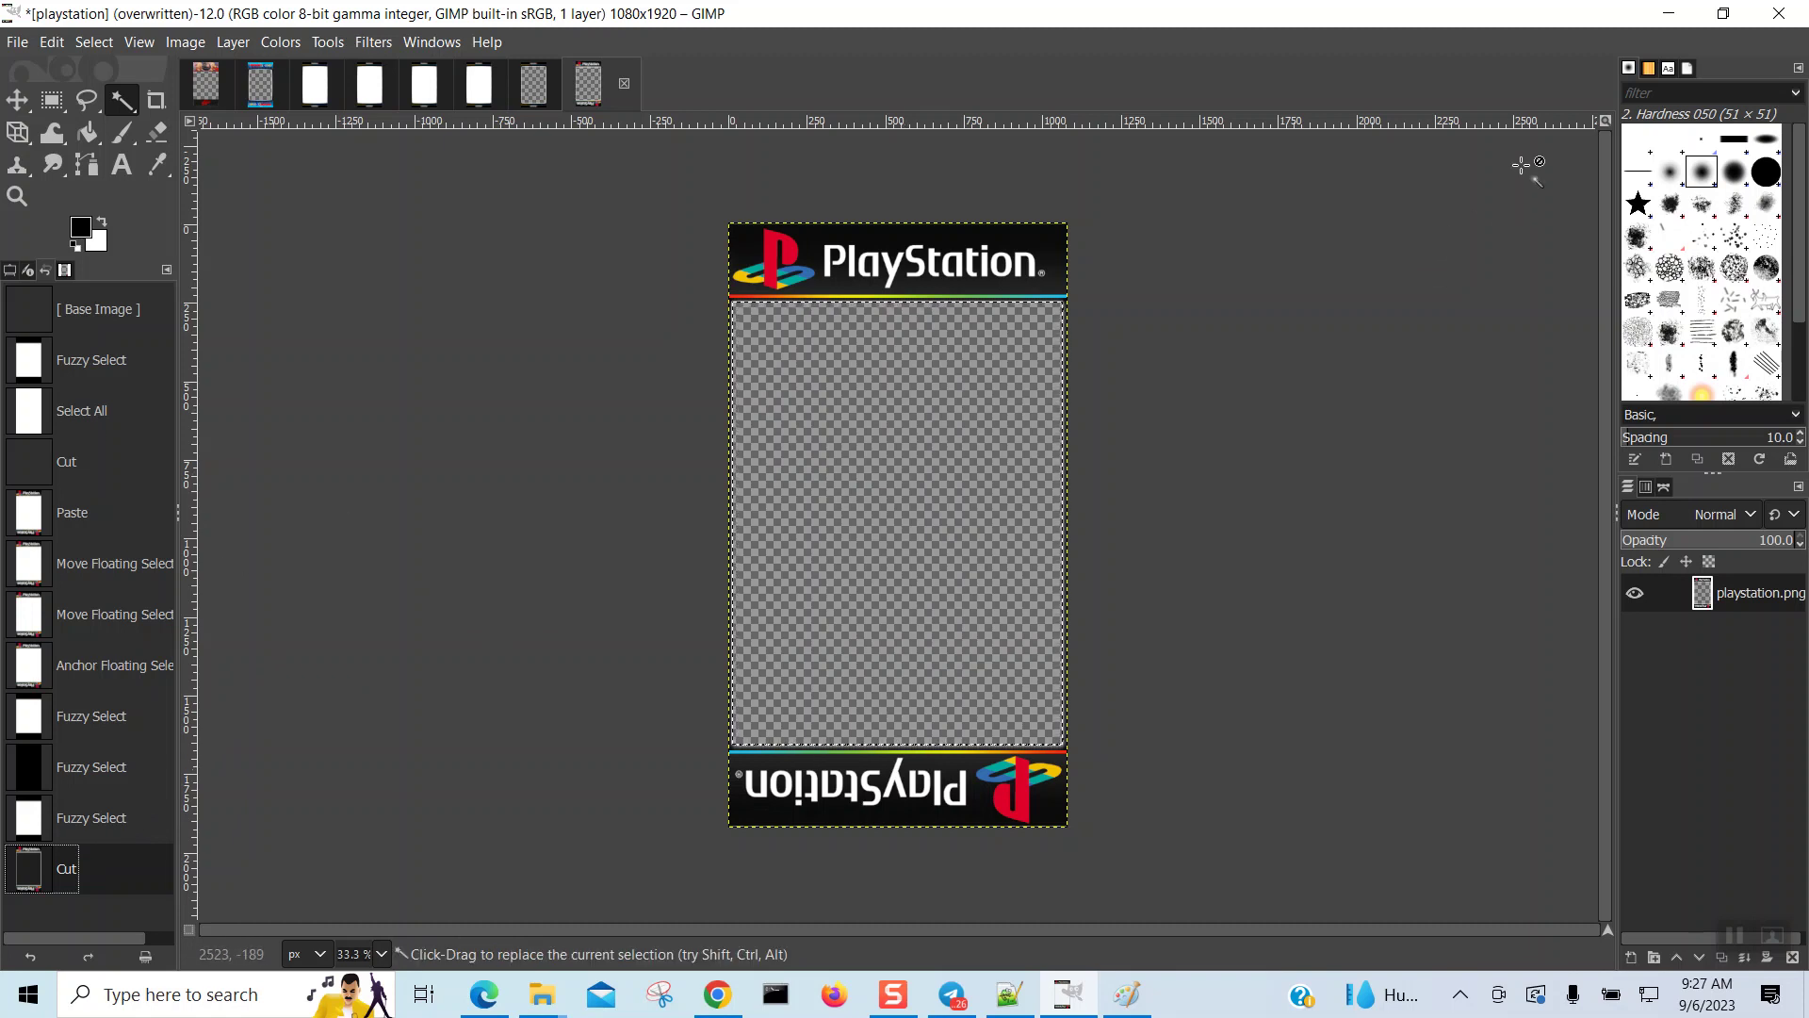
pyautogui.click(1669, 13)
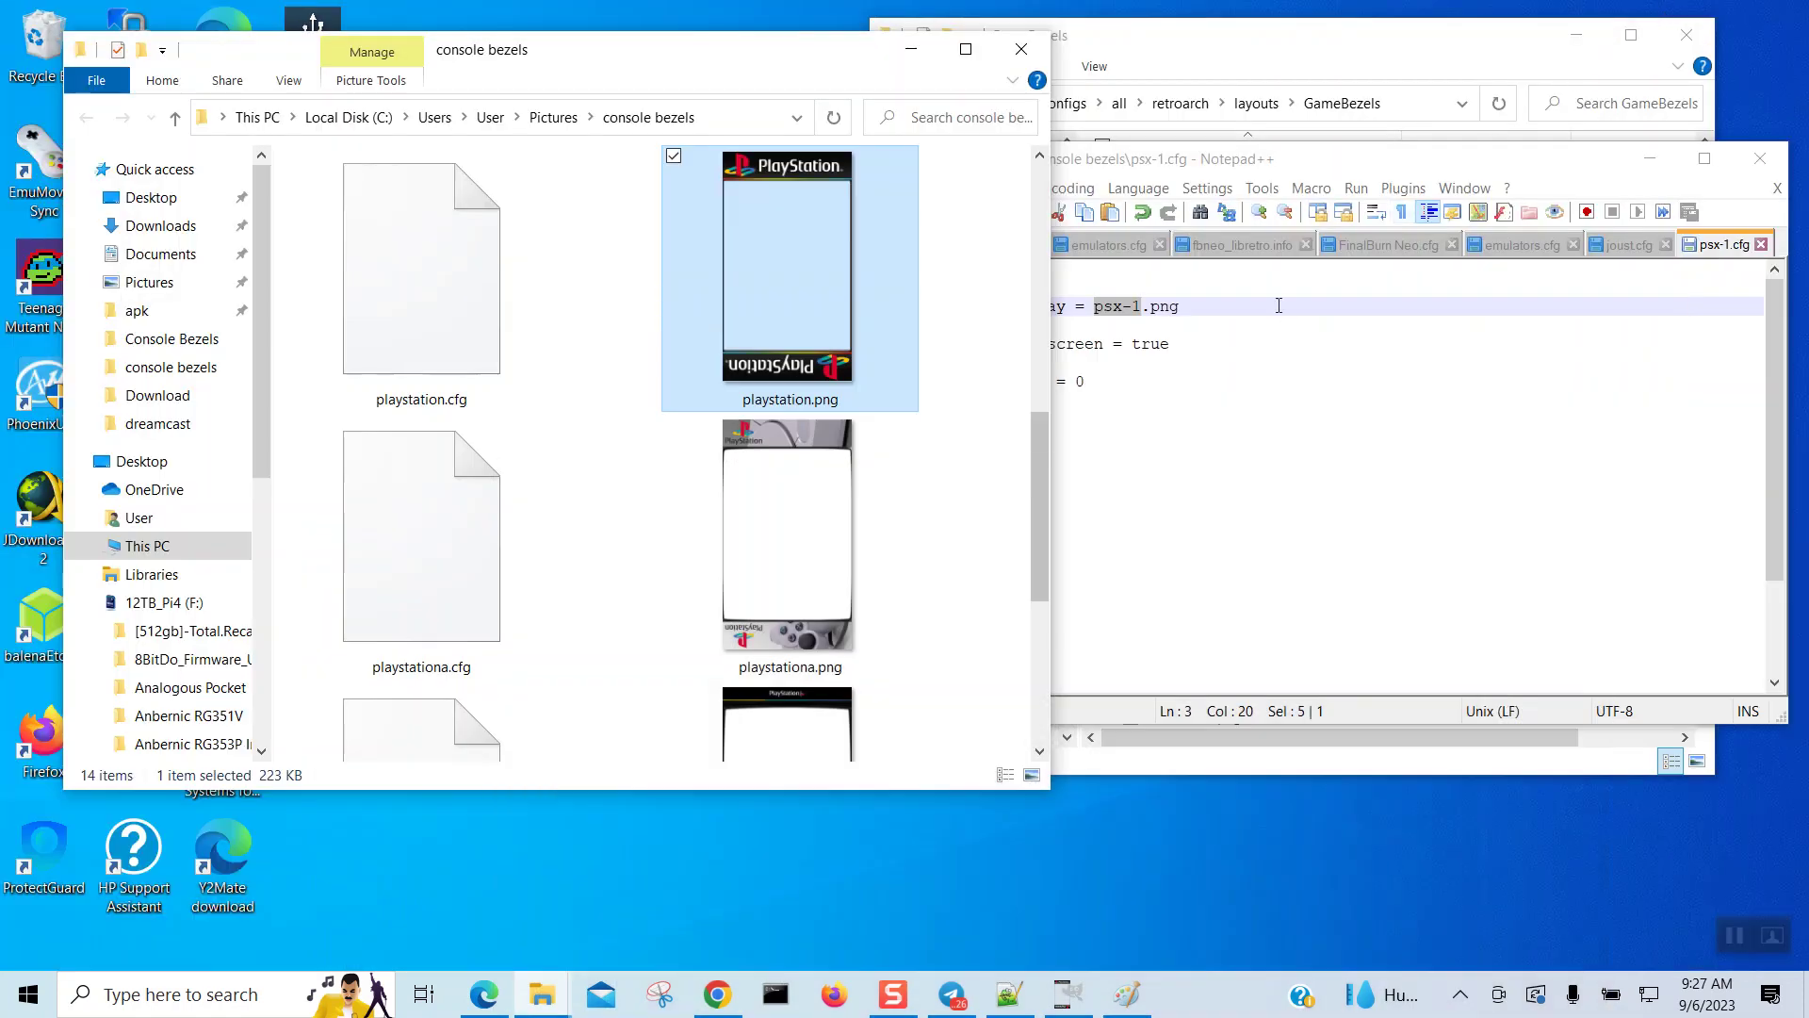
# Step: Check the image dimensions of the remaining PlayStation, psx and MAME bezel PNGs in the console bezels folder
pyautogui.click(818, 534)
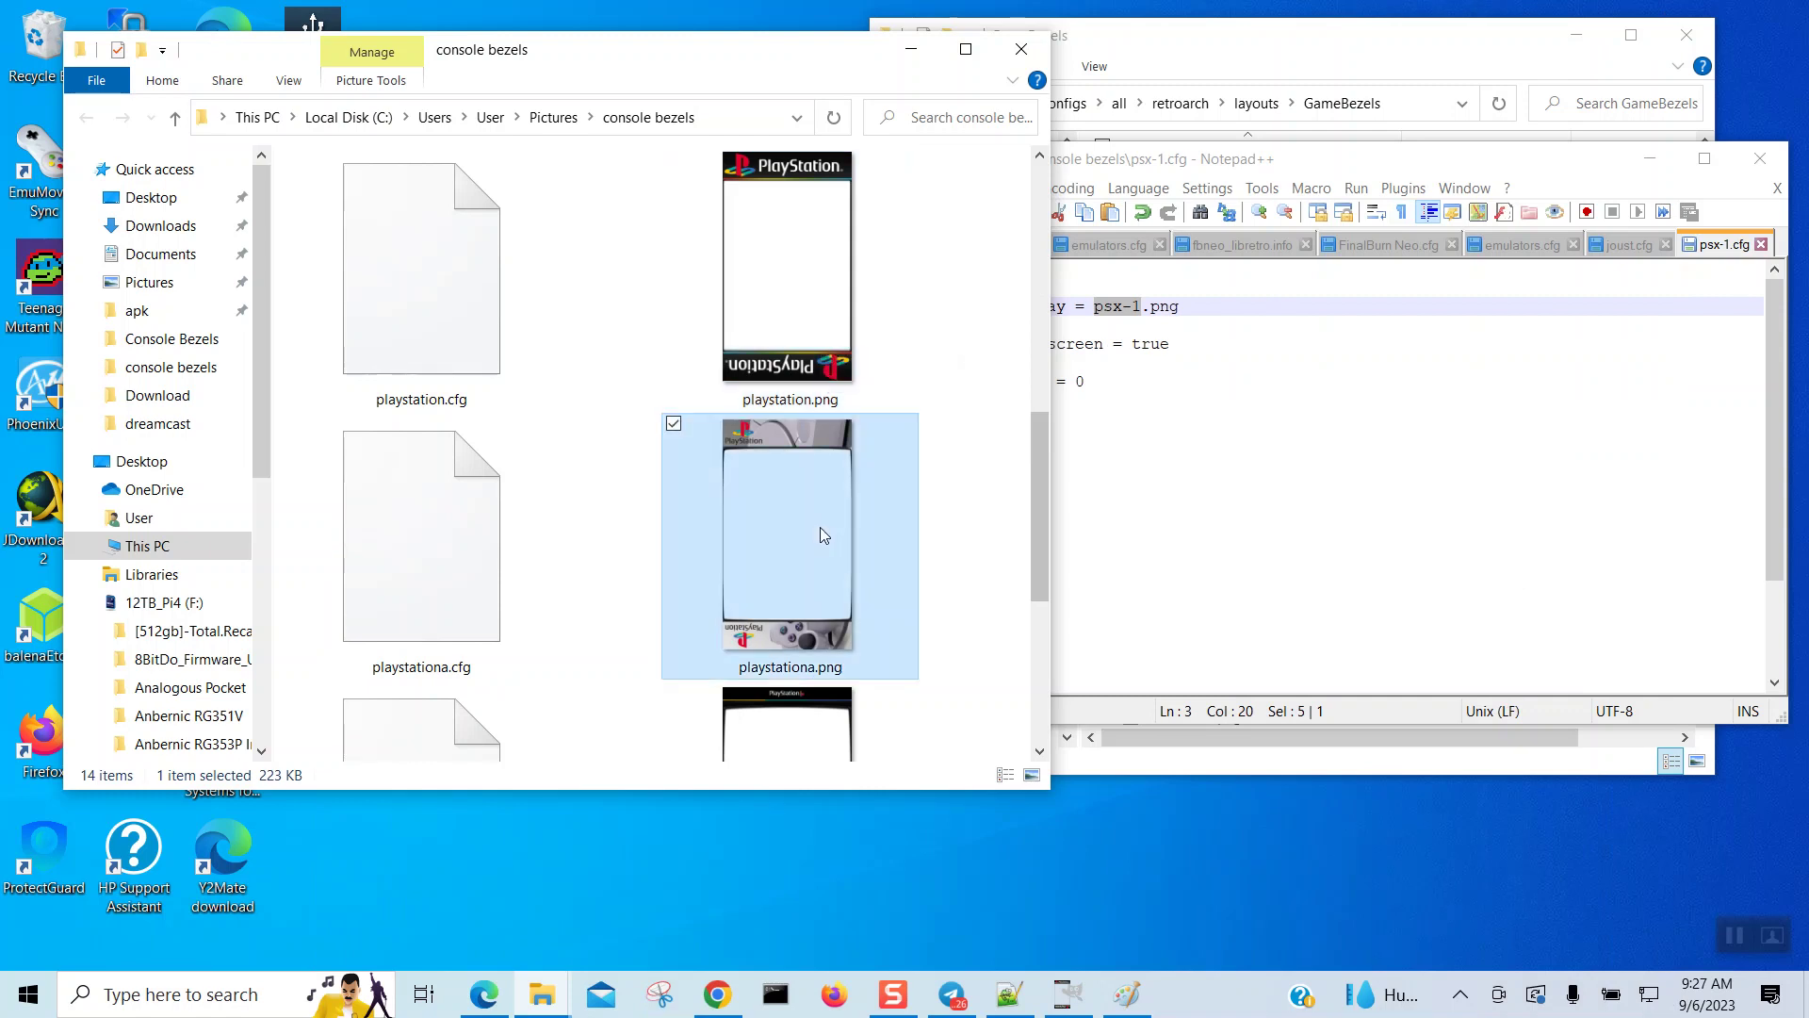
pyautogui.moveTo(1041, 565); pyautogui.dragTo(1040, 644)
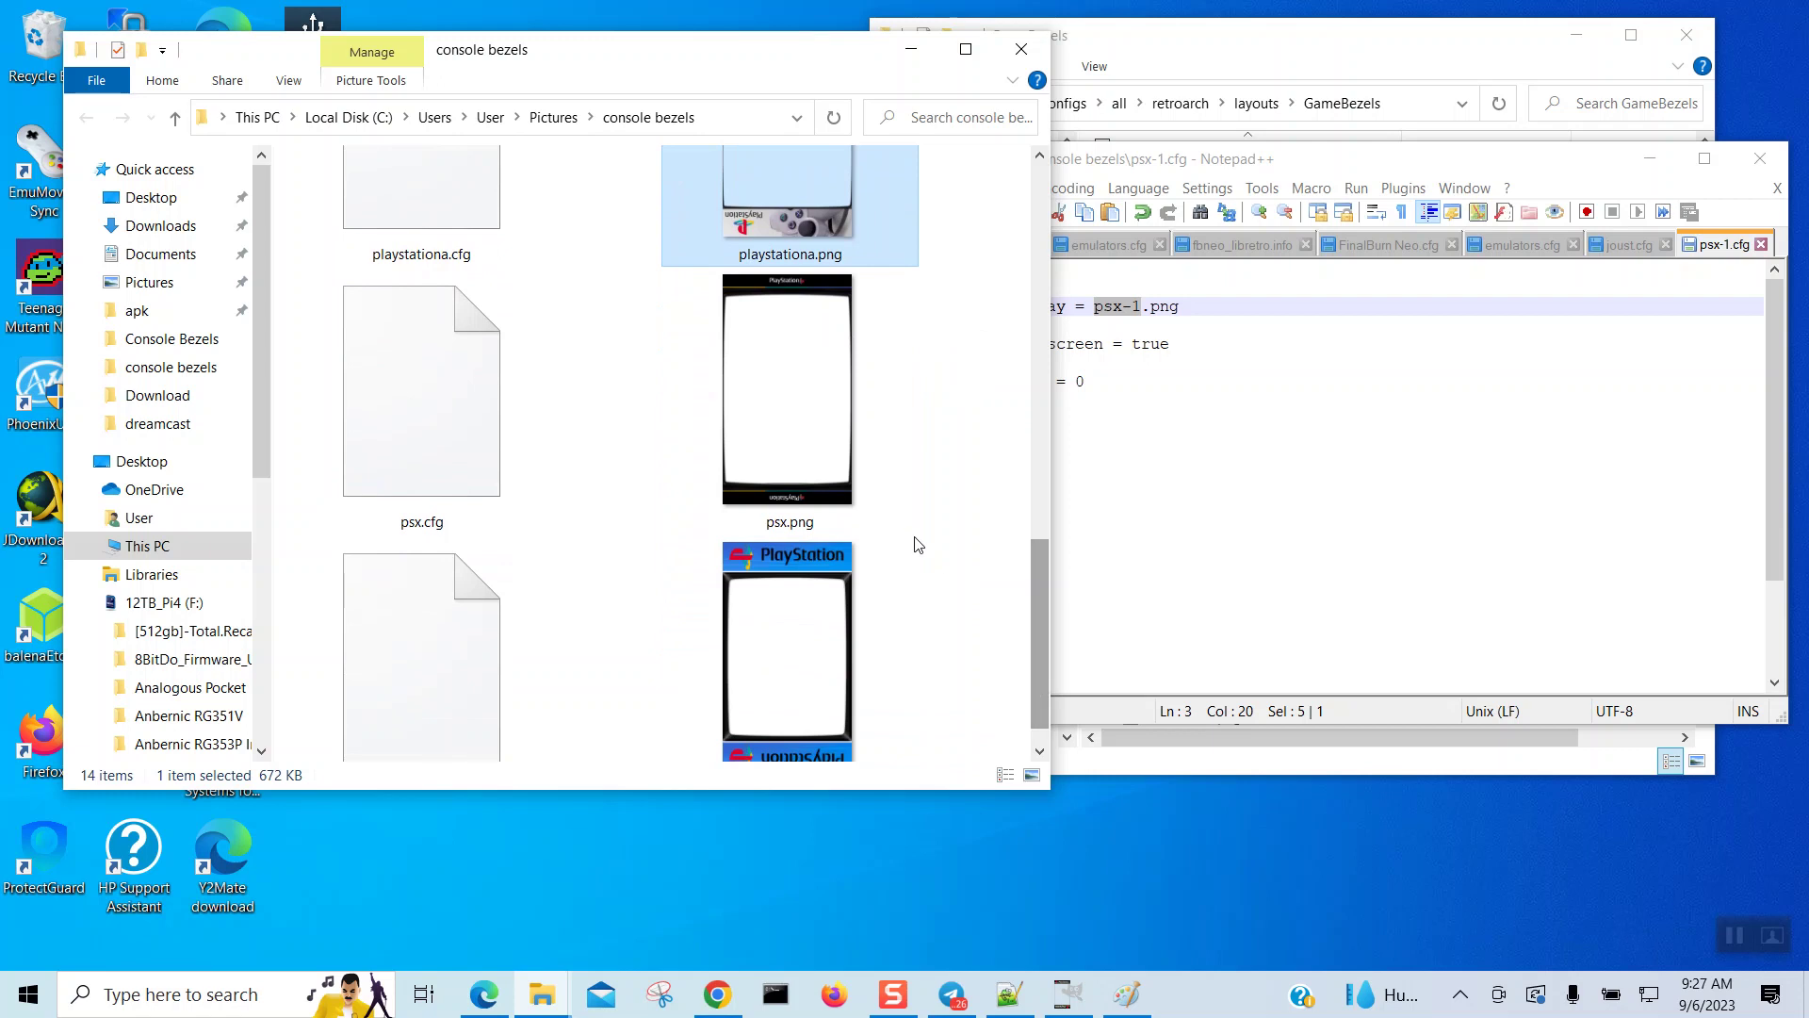
pyautogui.click(830, 450)
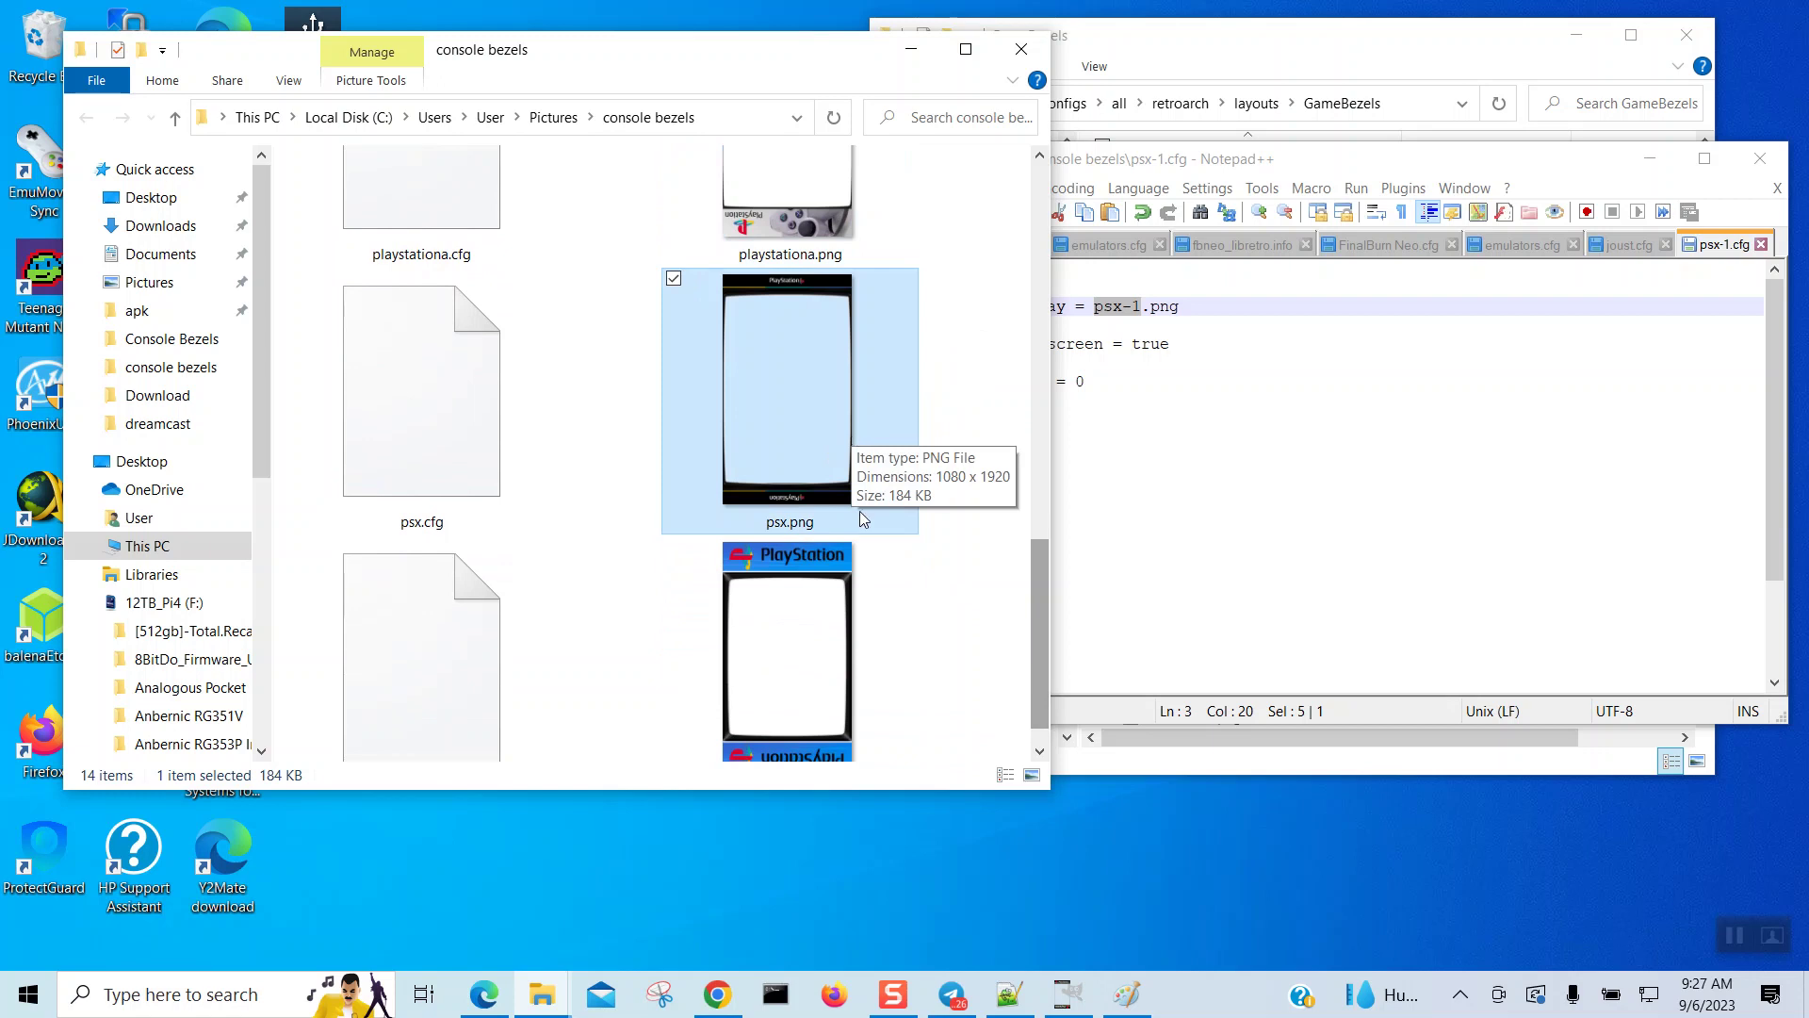
pyautogui.moveTo(817, 666)
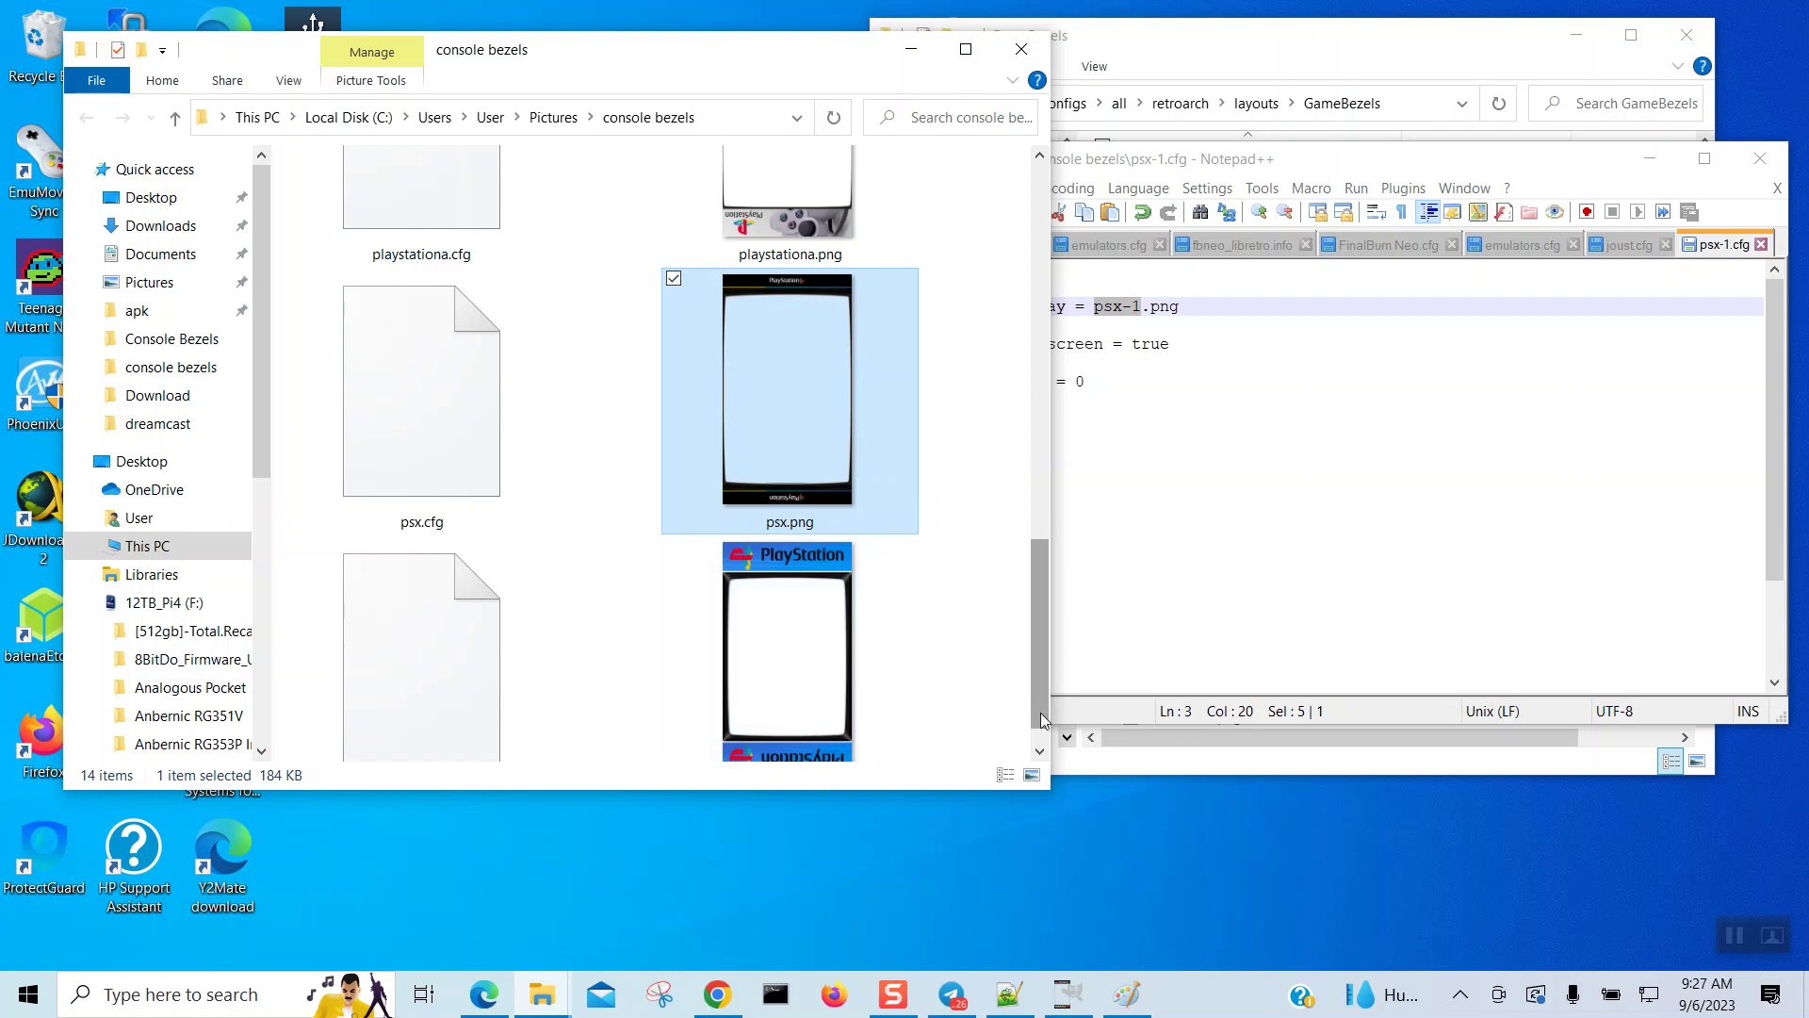
pyautogui.click(1040, 751)
pyautogui.moveTo(1039, 735); pyautogui.dragTo(1039, 454)
pyautogui.moveTo(823, 392)
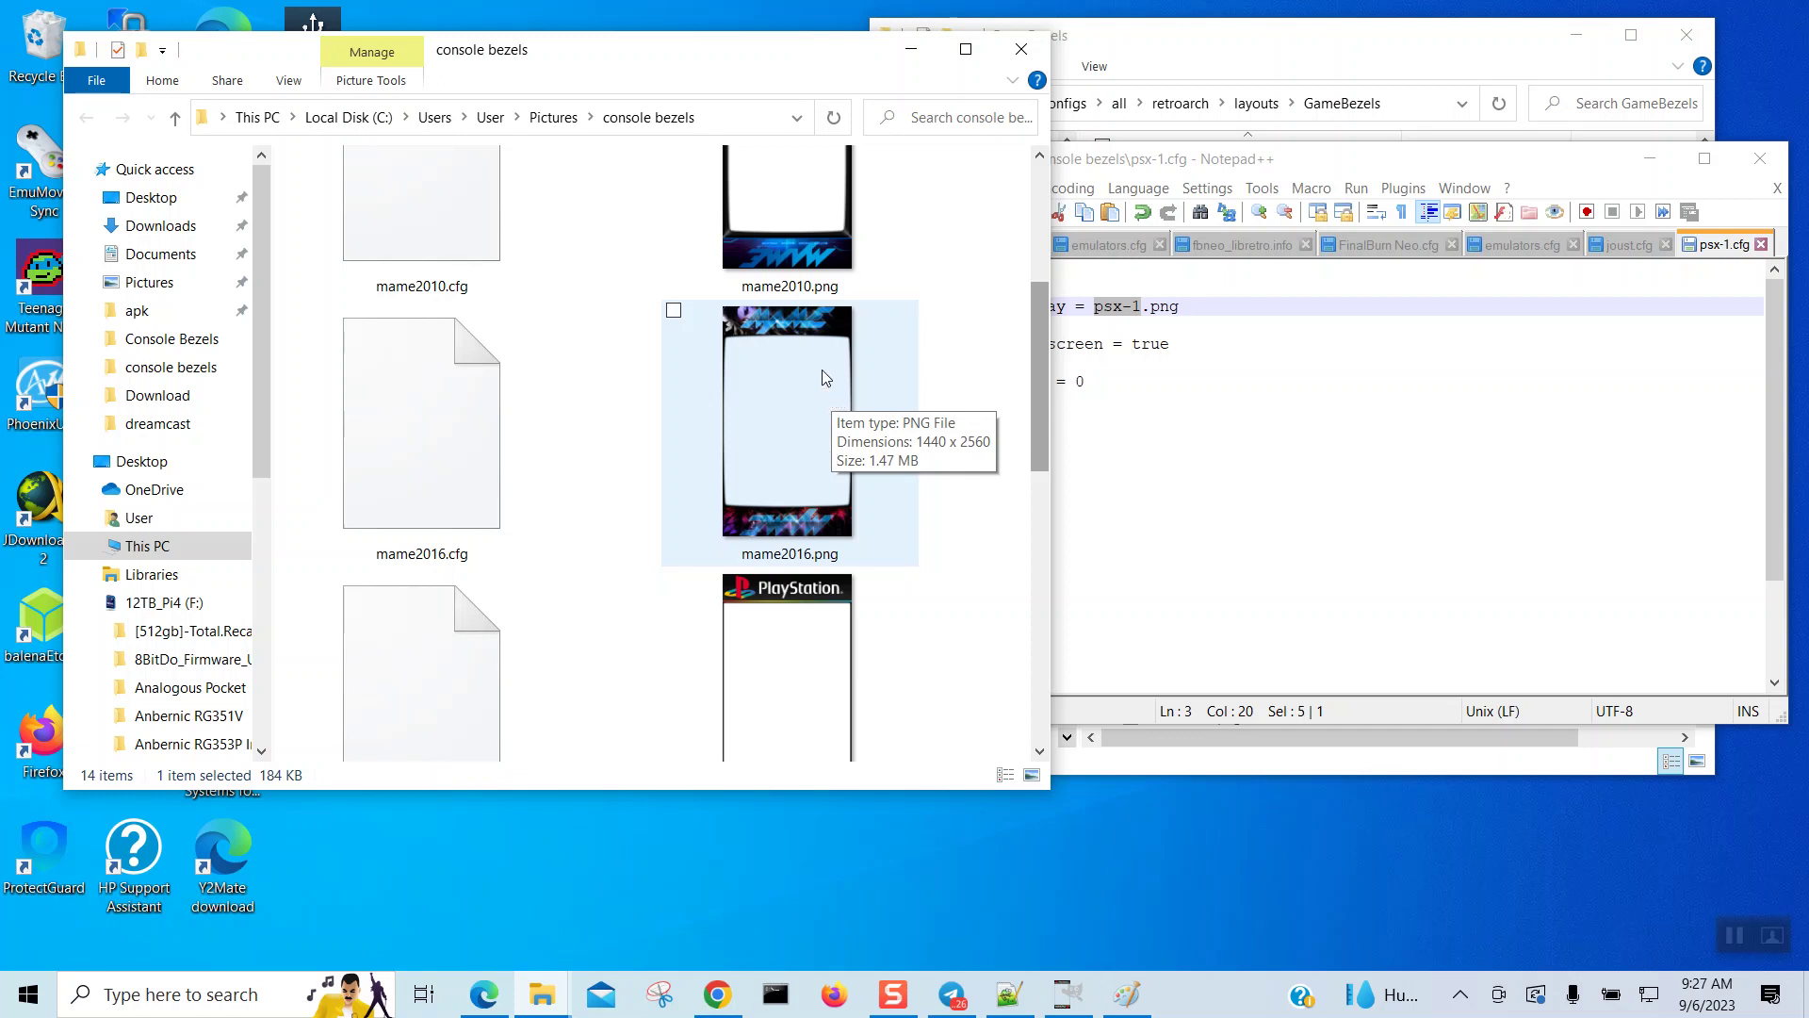
# Step: Open mame2016.png in Paint for editing and zoom out to 25% to show the whole bezel
pyautogui.rightClick(822, 377)
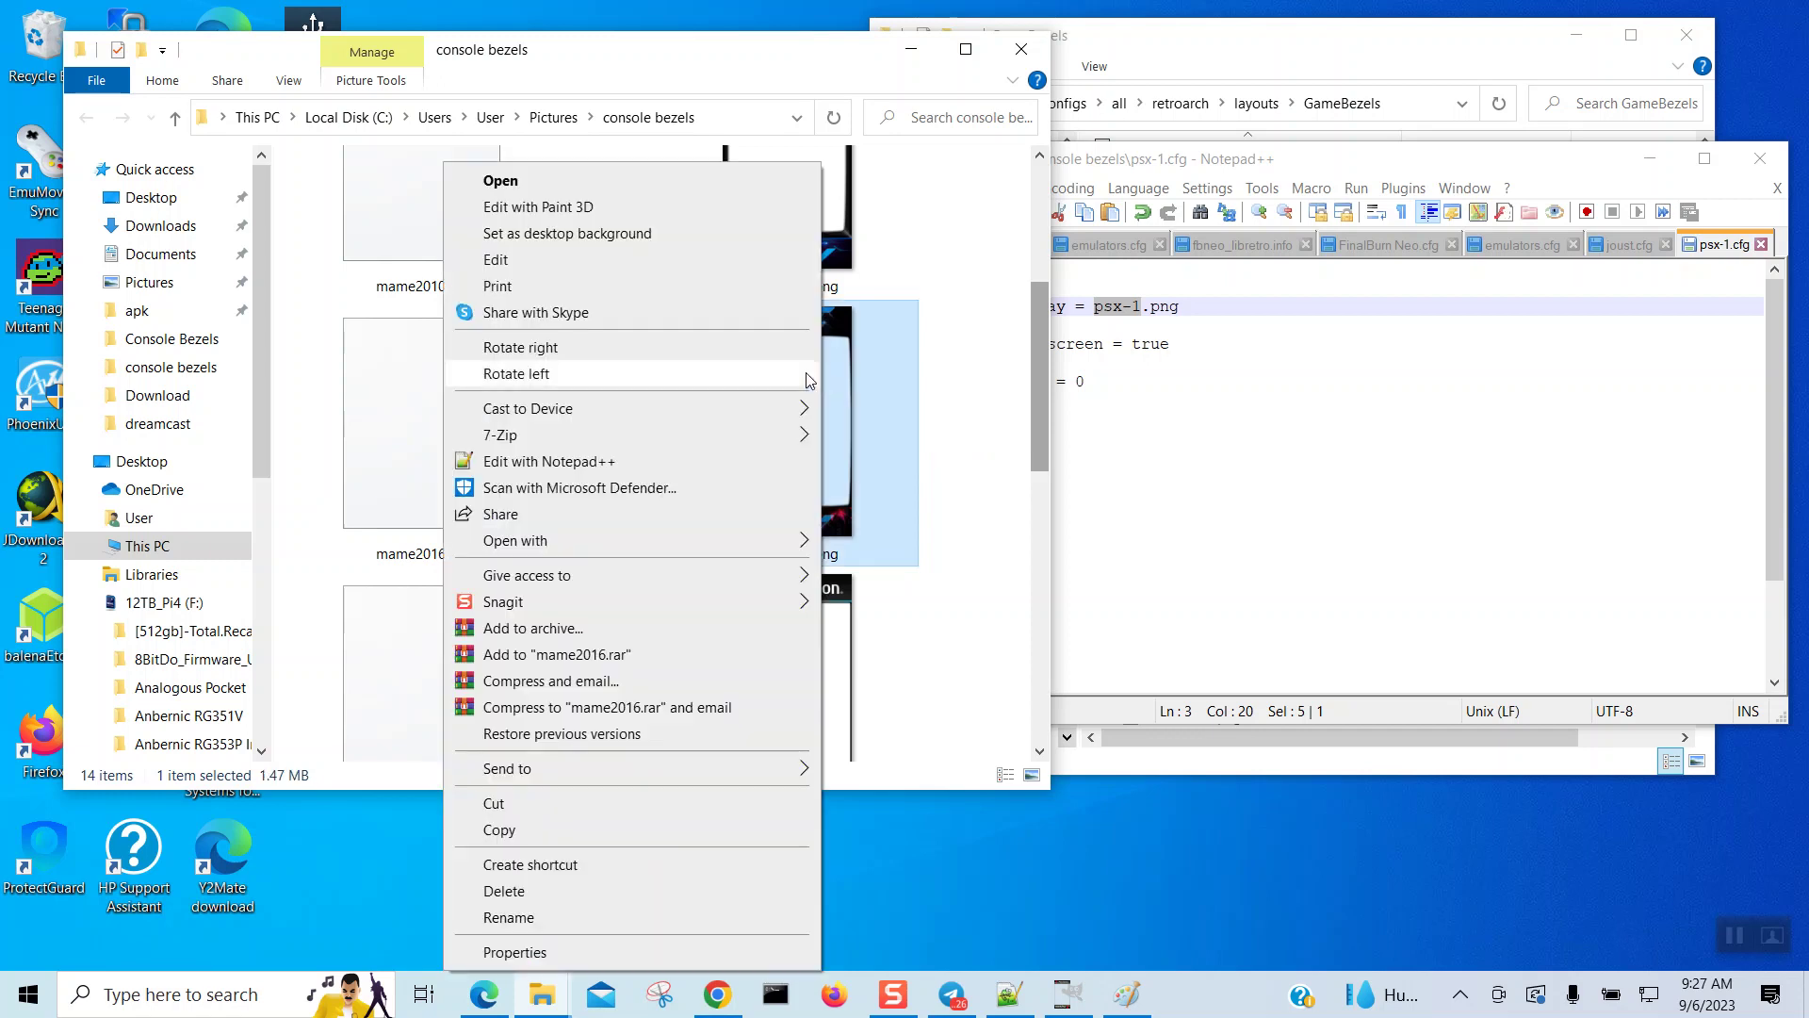
pyautogui.click(499, 259)
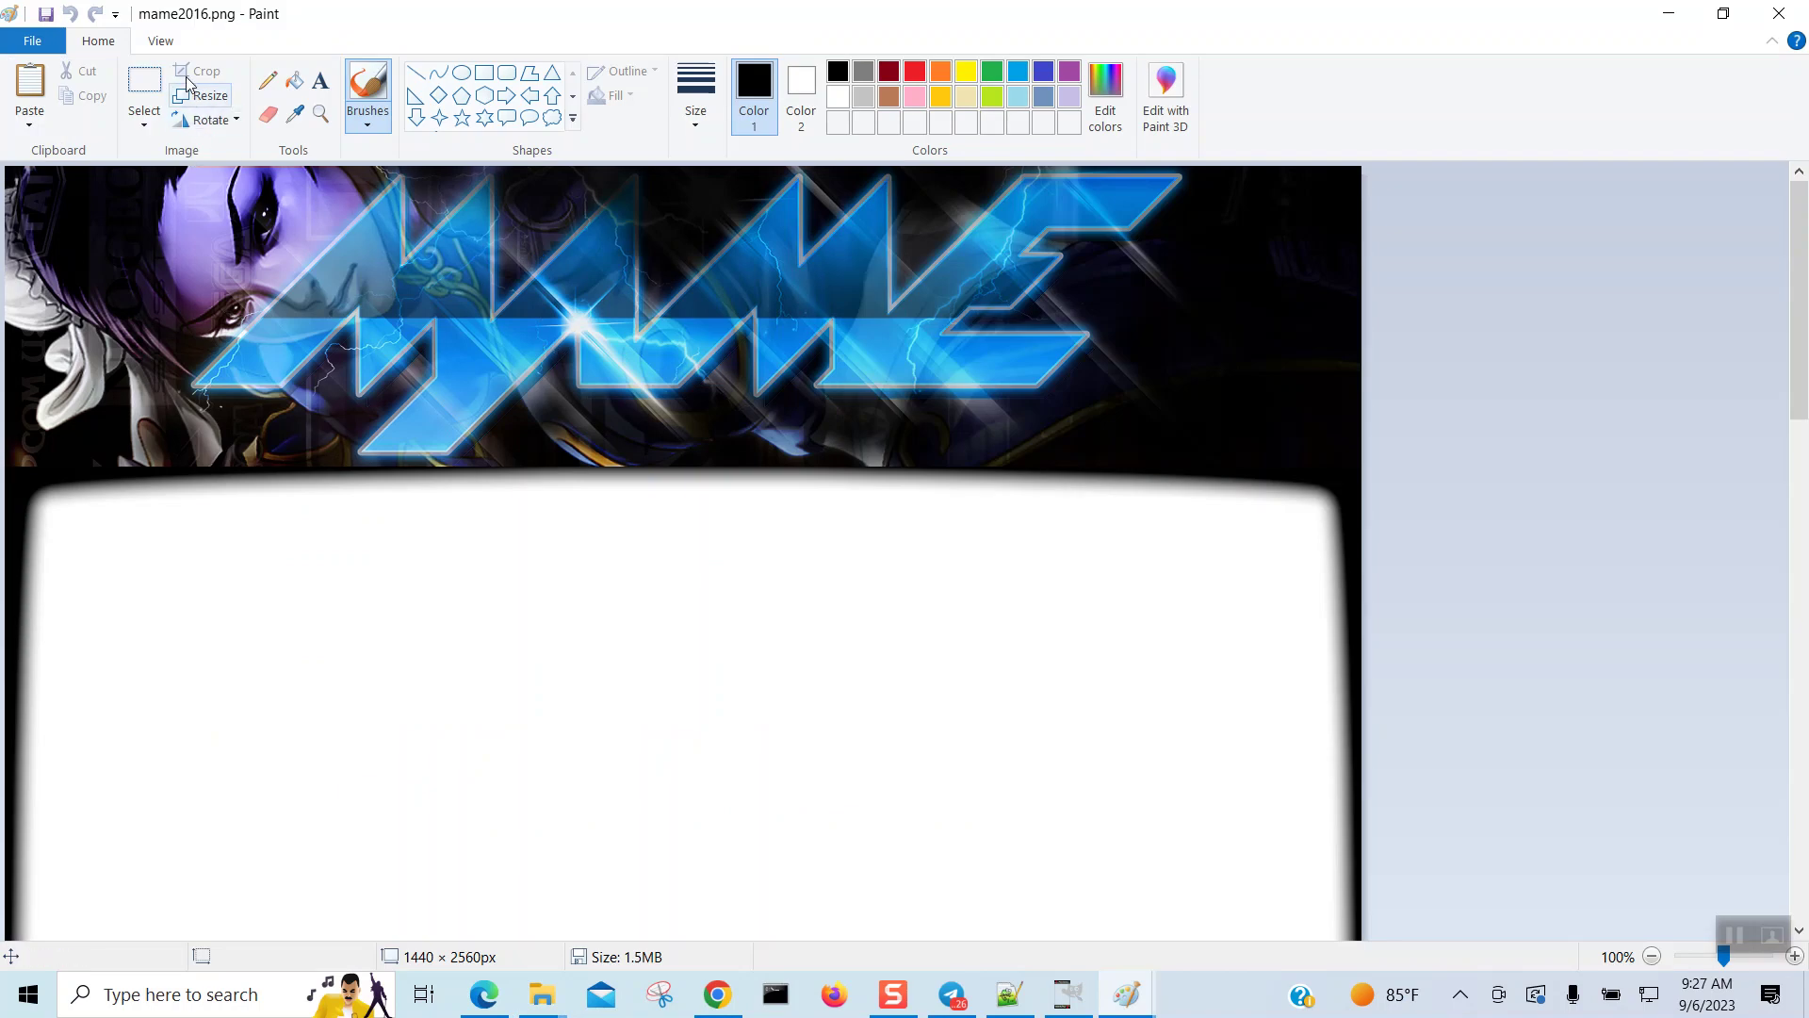
pyautogui.click(162, 40)
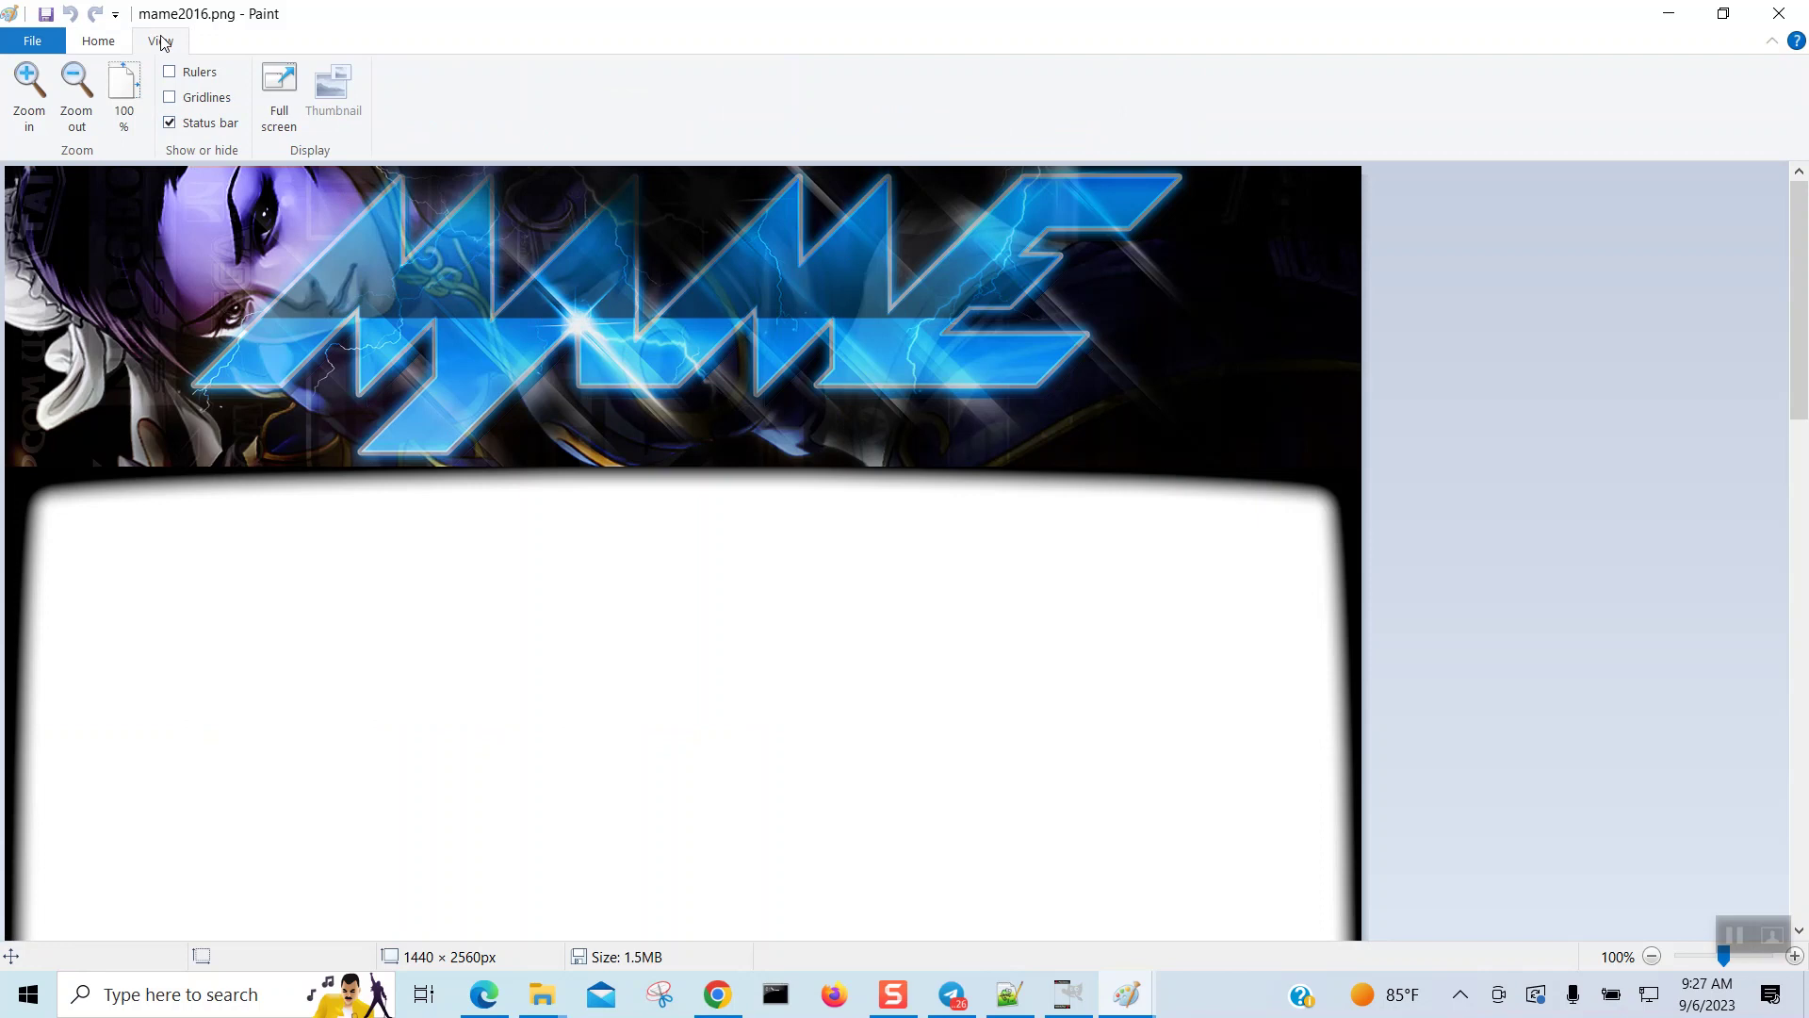
pyautogui.click(81, 103)
pyautogui.click(81, 104)
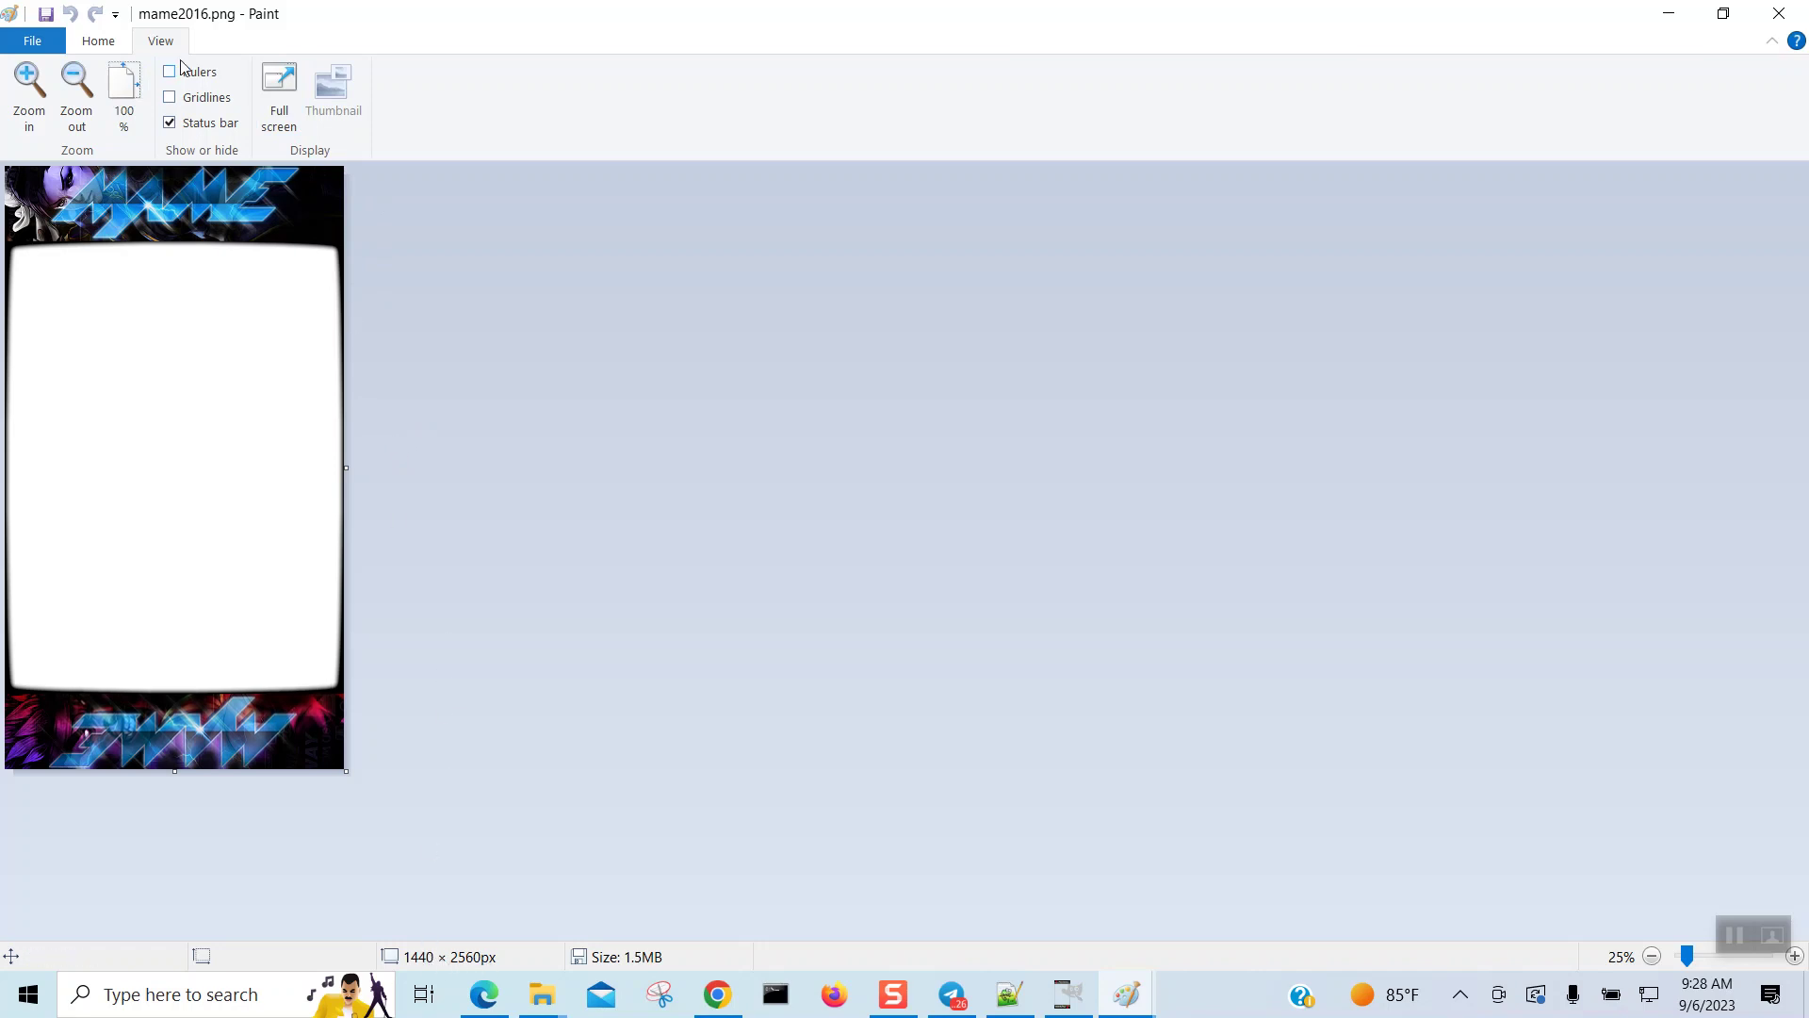
# Step: Resize mame2016.png to 1080 pixels wide with the aspect ratio maintained, then close it saving the changes
pyautogui.click(96, 38)
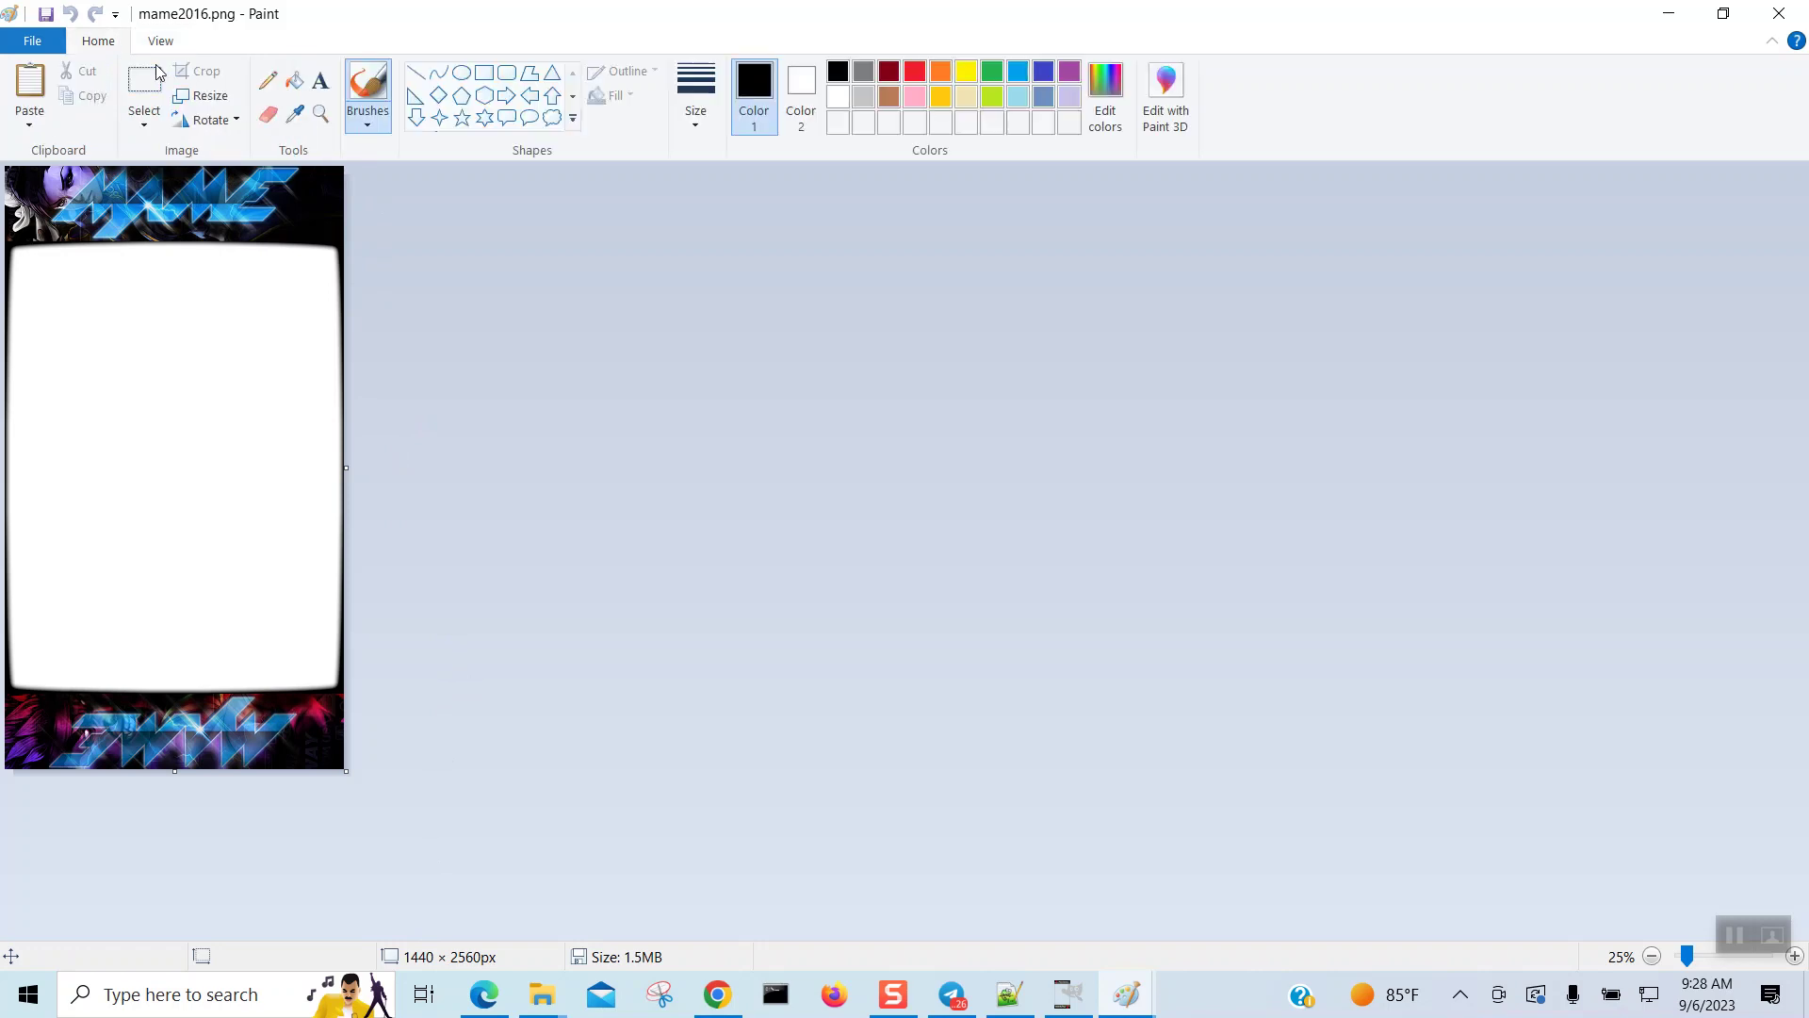
pyautogui.click(225, 104)
pyautogui.click(237, 196)
pyautogui.moveTo(224, 132); pyautogui.dragTo(569, 174)
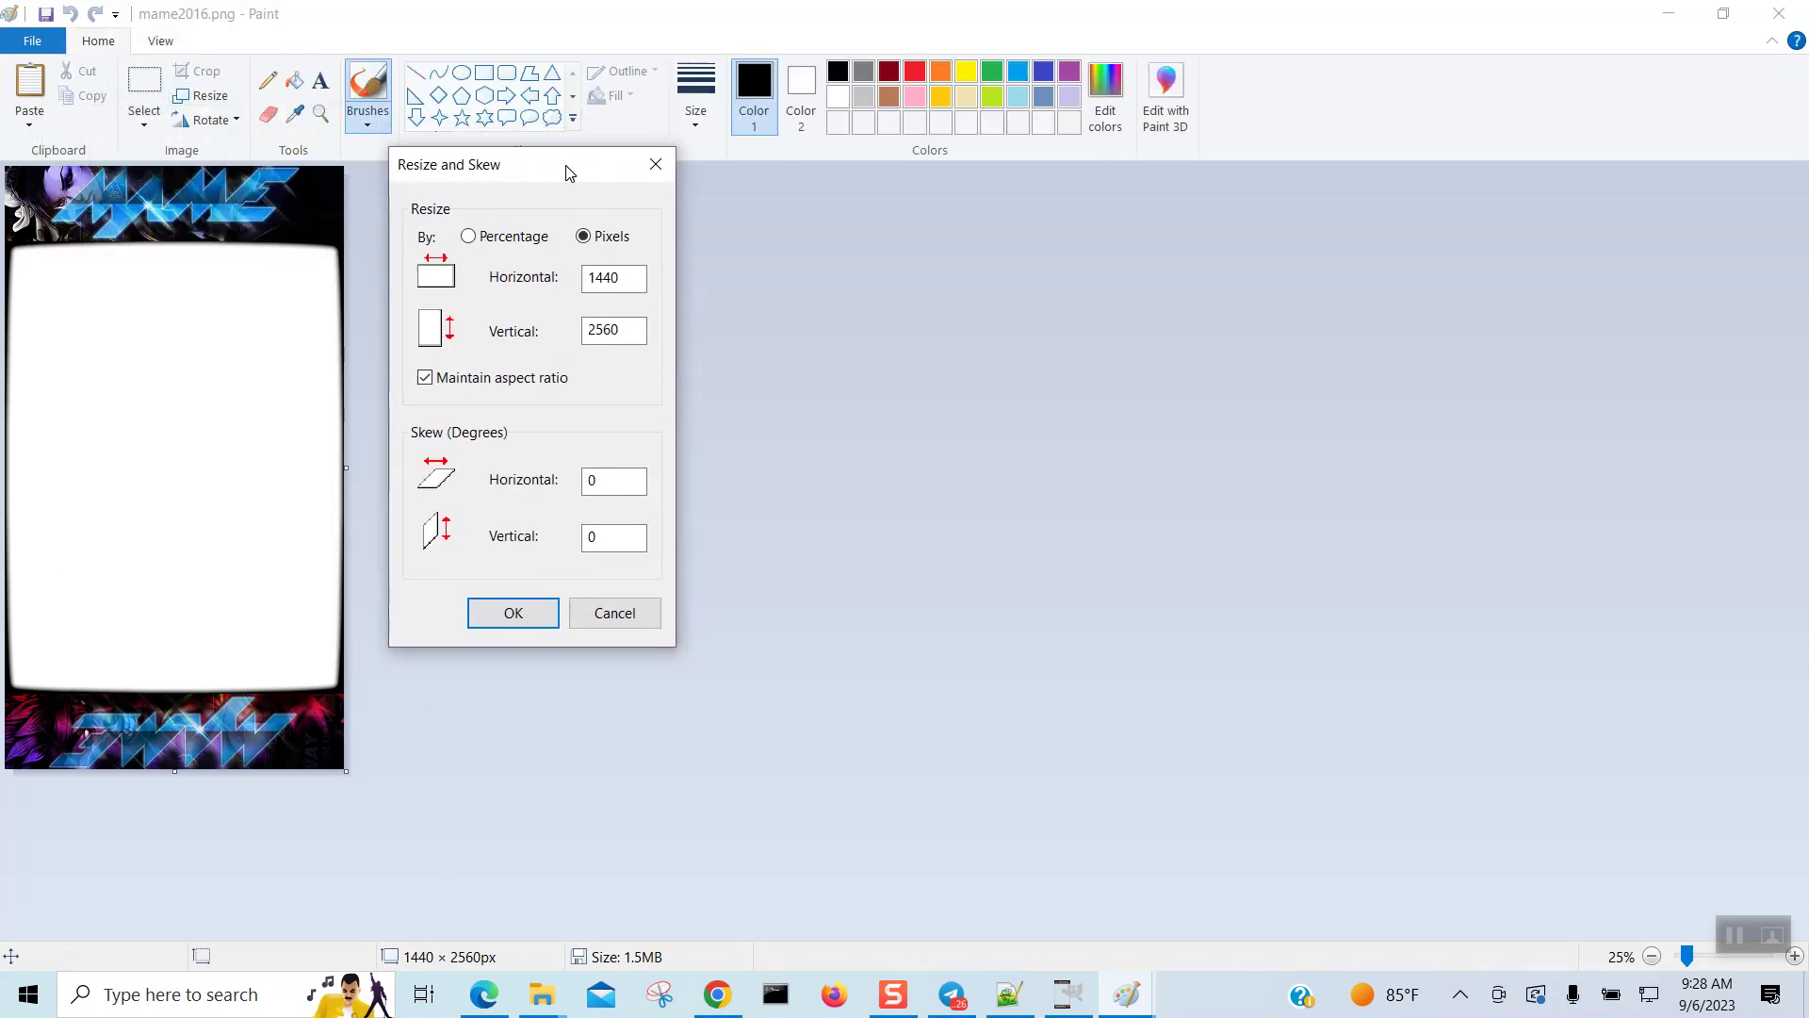
pyautogui.doubleClick(585, 276)
pyautogui.write('1080')
pyautogui.click(538, 611)
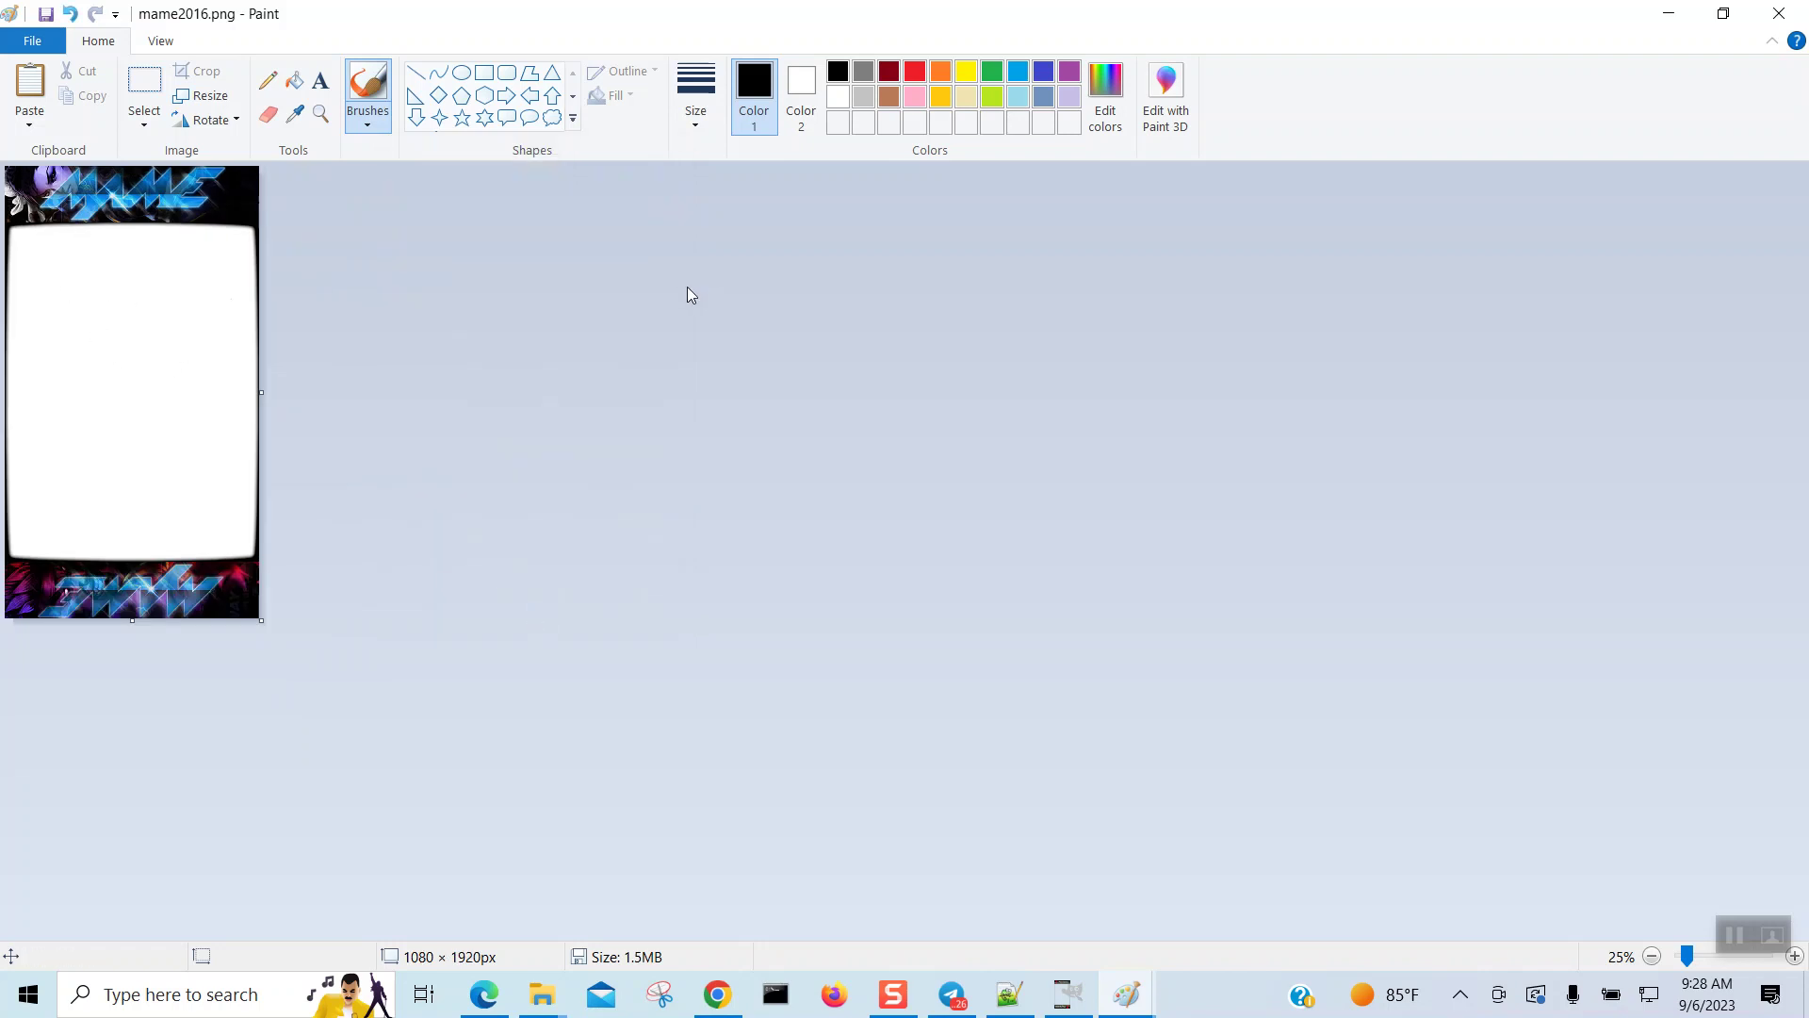
pyautogui.click(1777, 16)
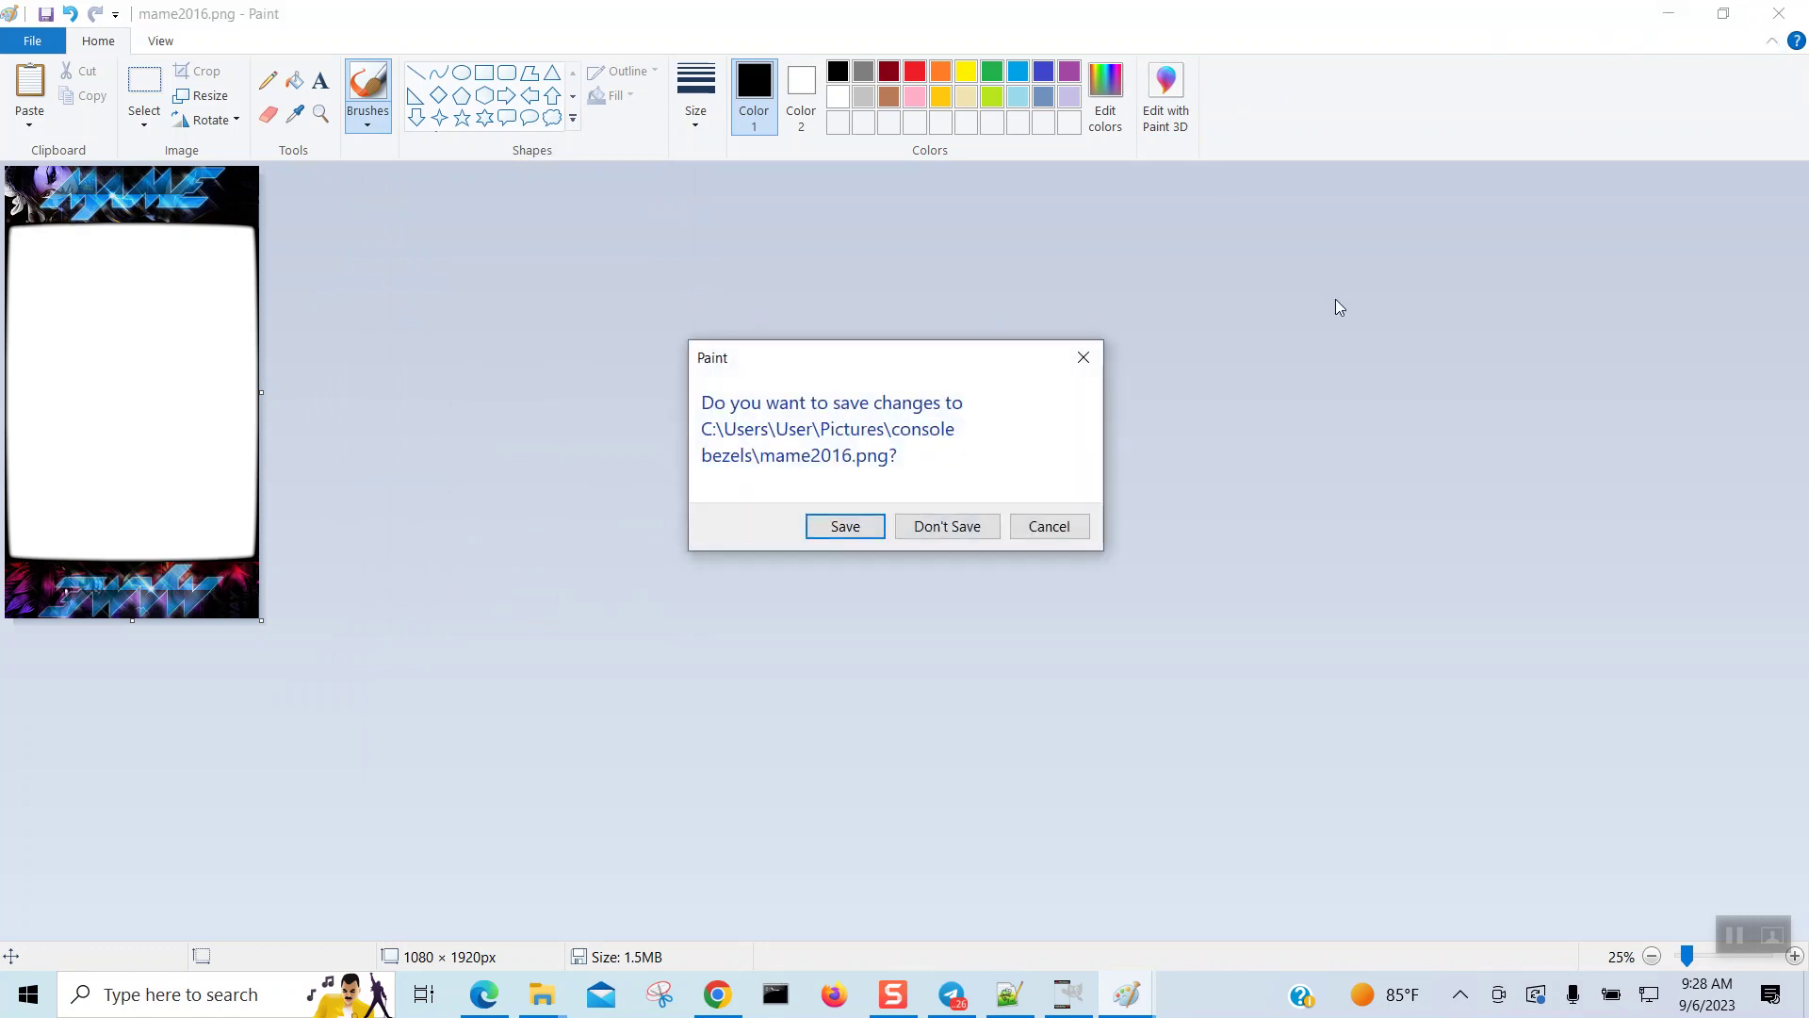
pyautogui.click(838, 528)
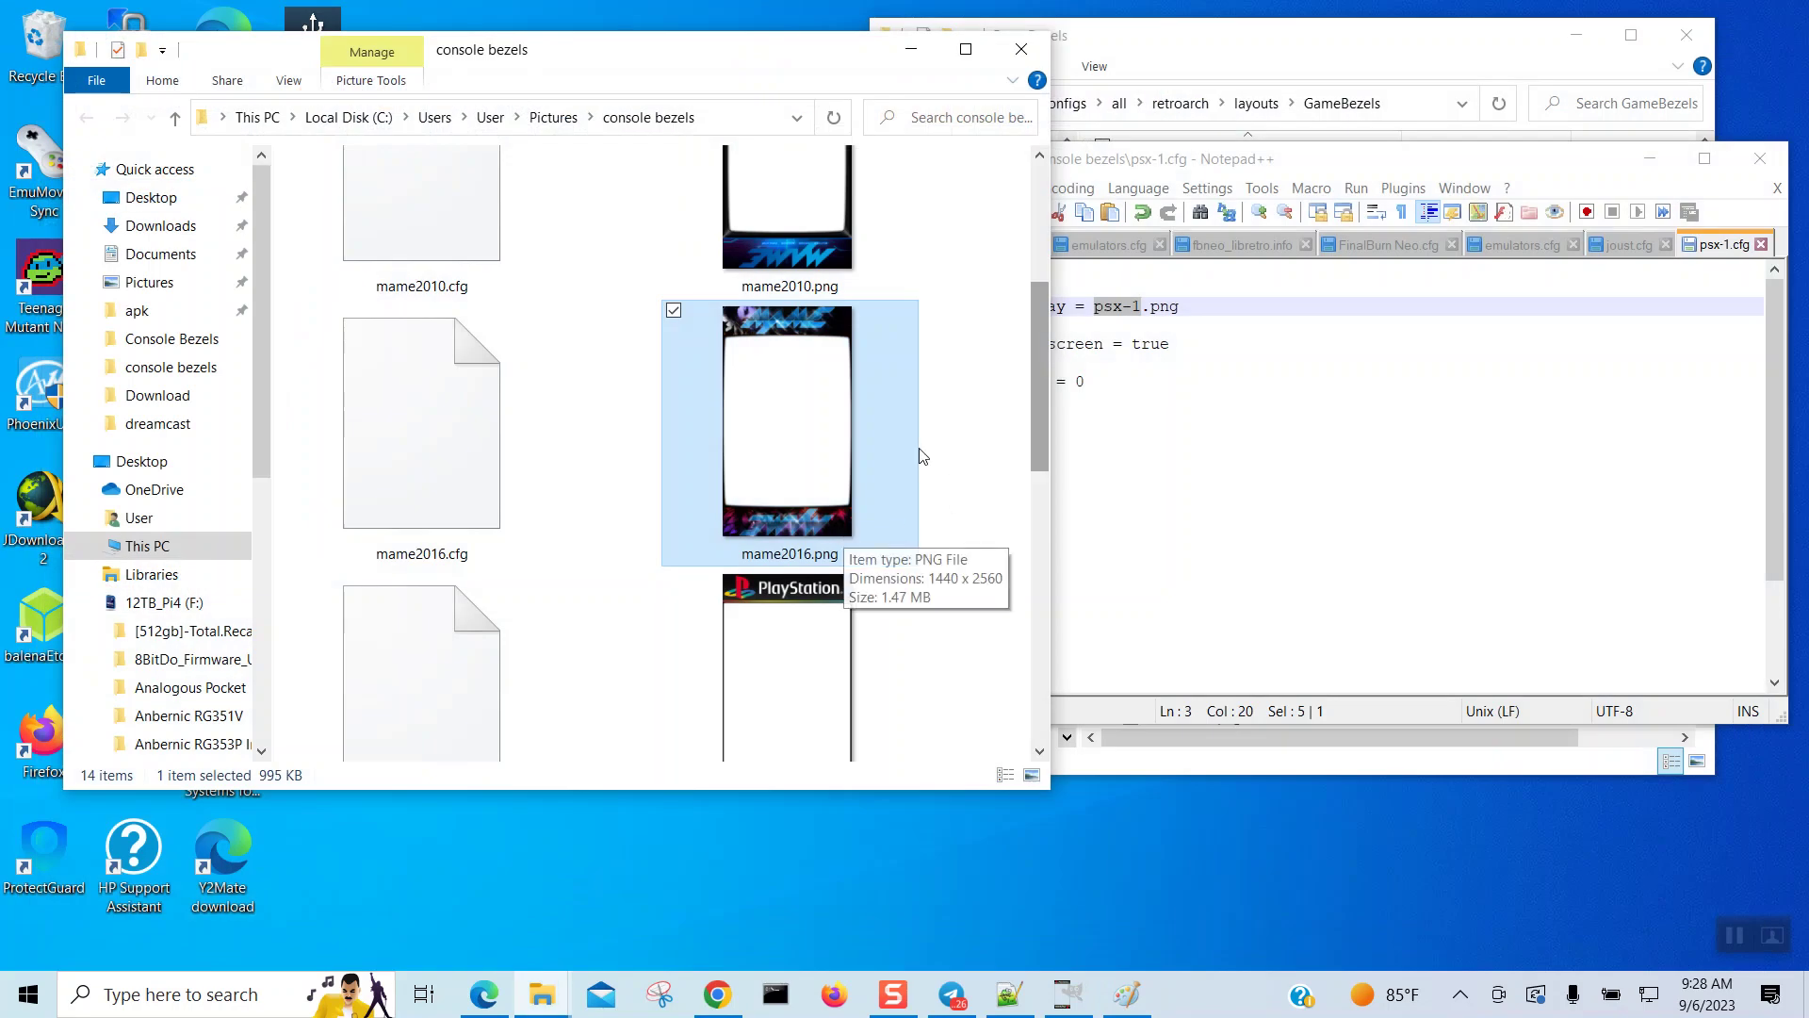
# Step: Open mame2016.png in GIMP and fuzzy-select the white screen area inside the bezel
pyautogui.rightClick(791, 420)
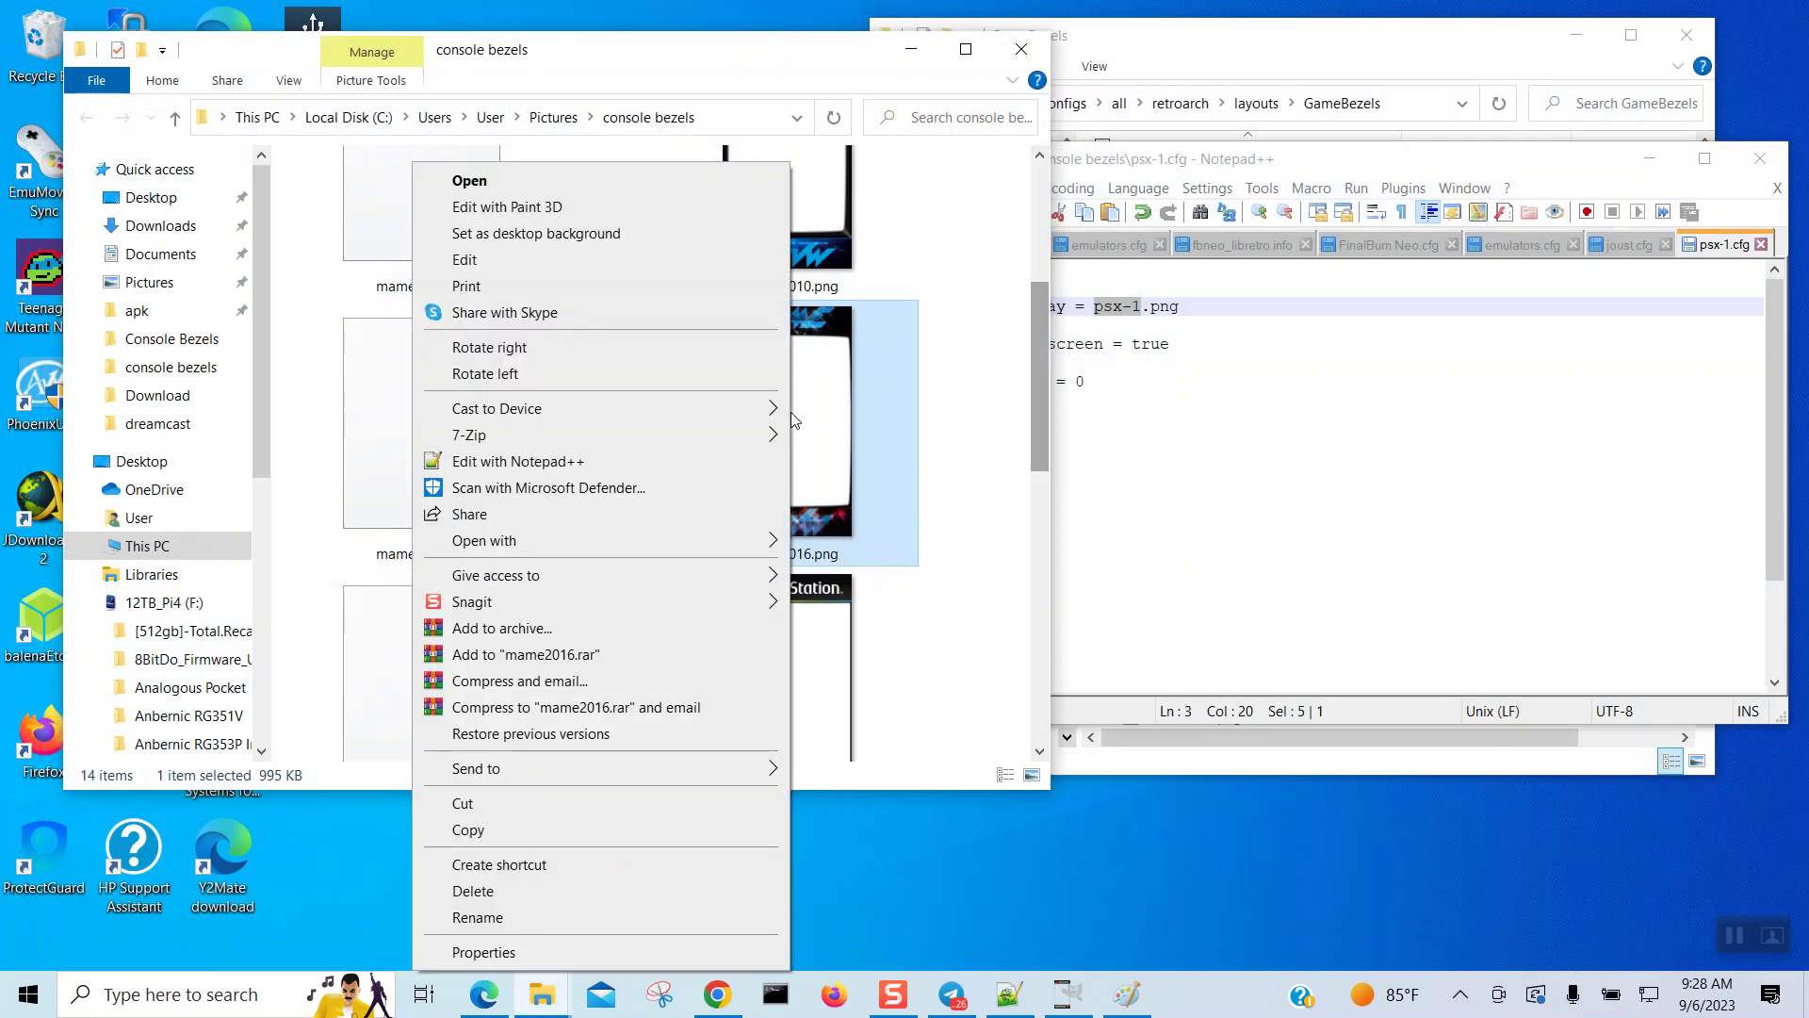
pyautogui.moveTo(692, 552)
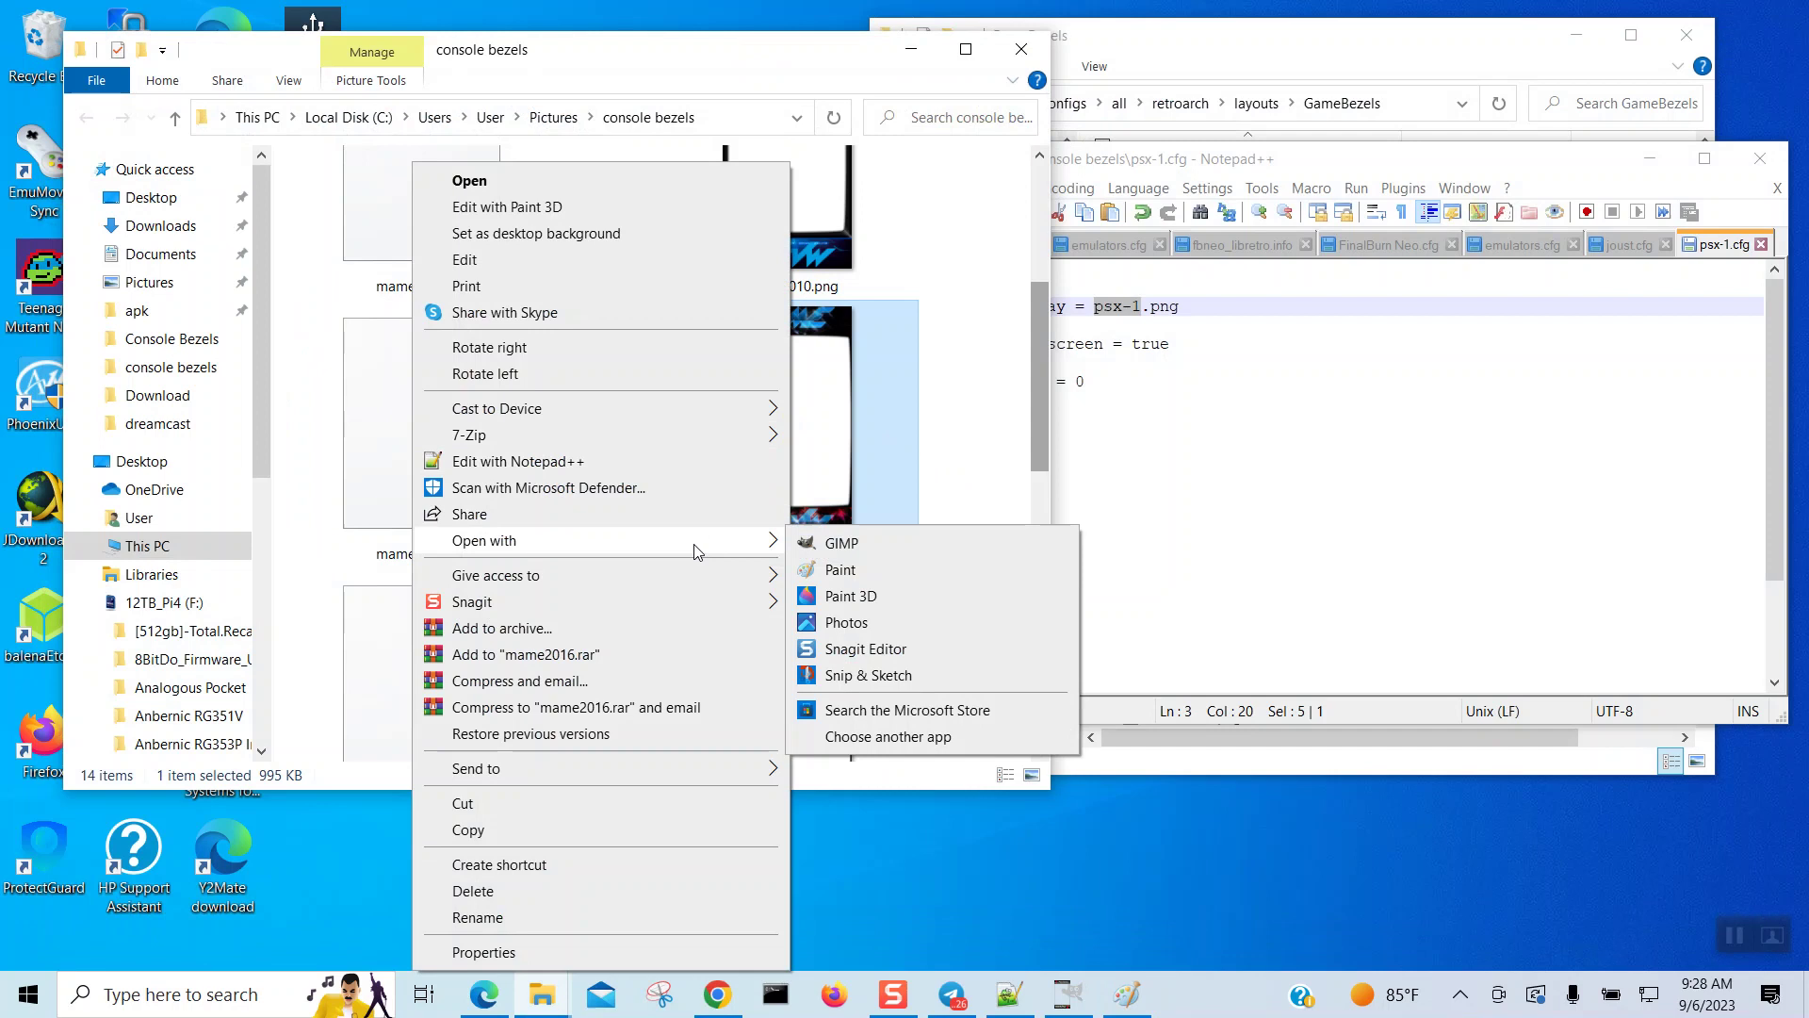
pyautogui.click(890, 550)
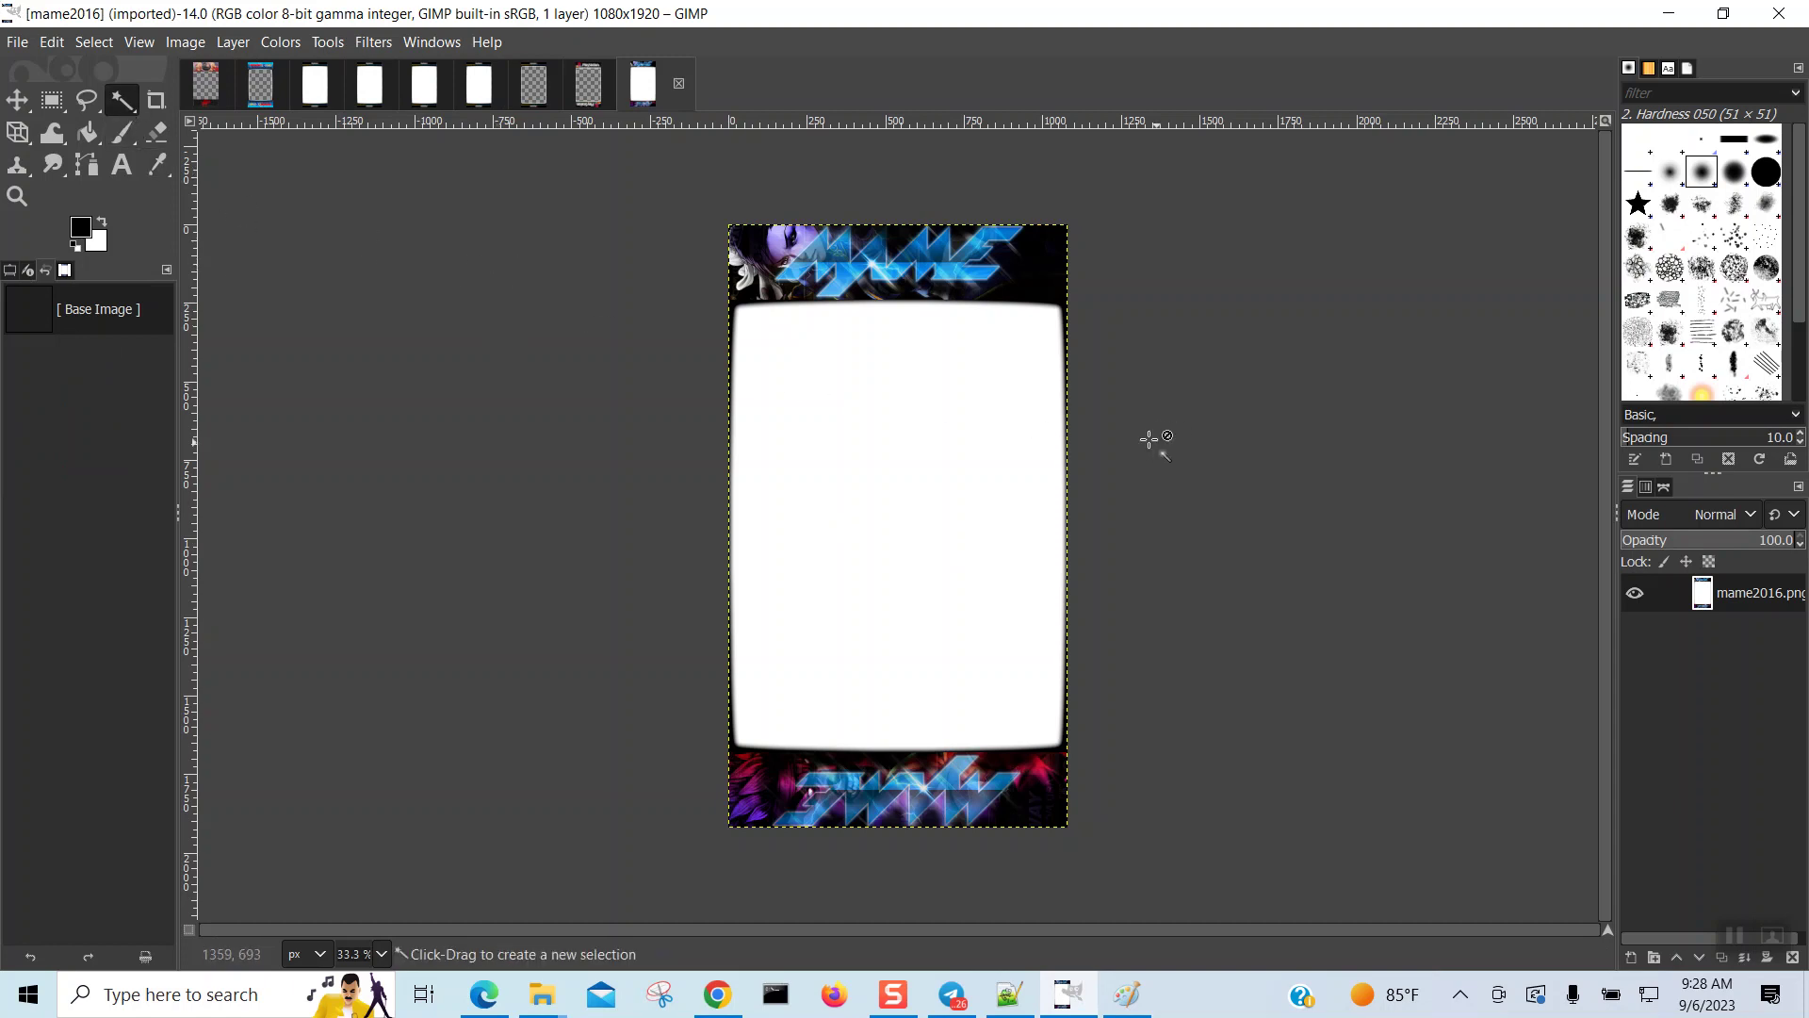
pyautogui.click(966, 447)
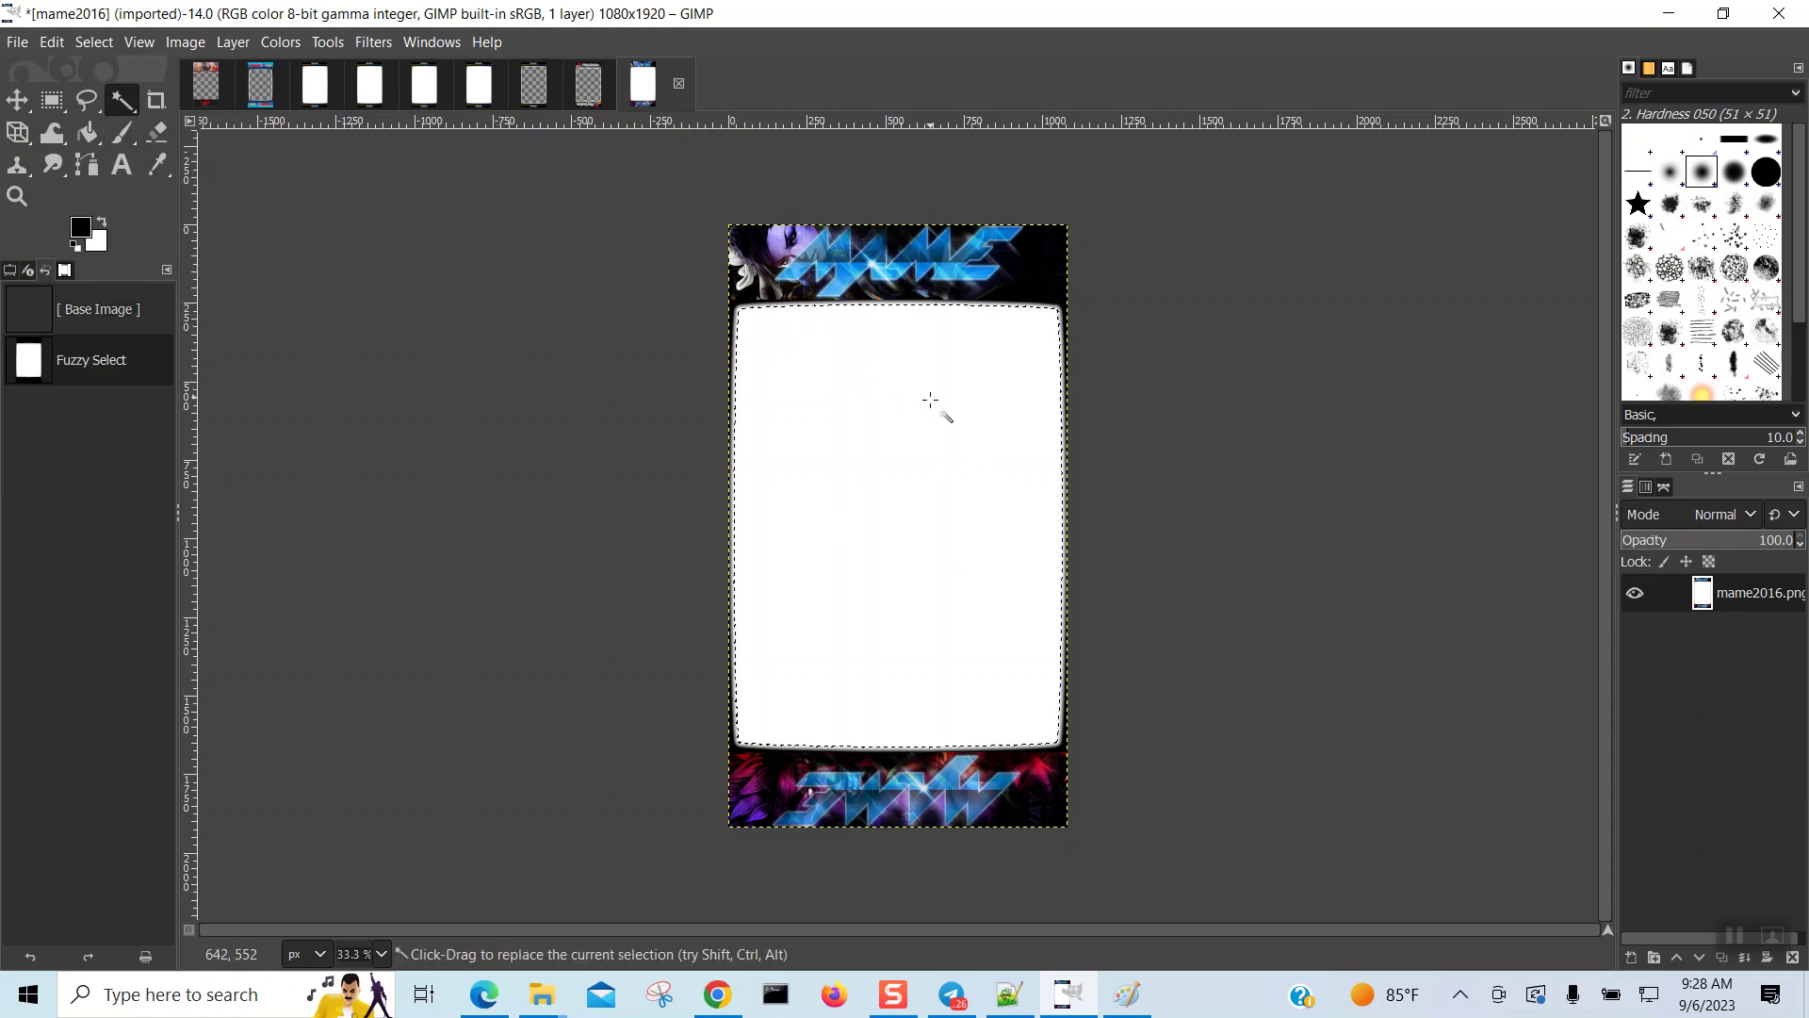
# Step: Cut the selected screen area out to transparency, overwrite mame2016.png and return to the console bezels folder
pyautogui.rightClick(858, 425)
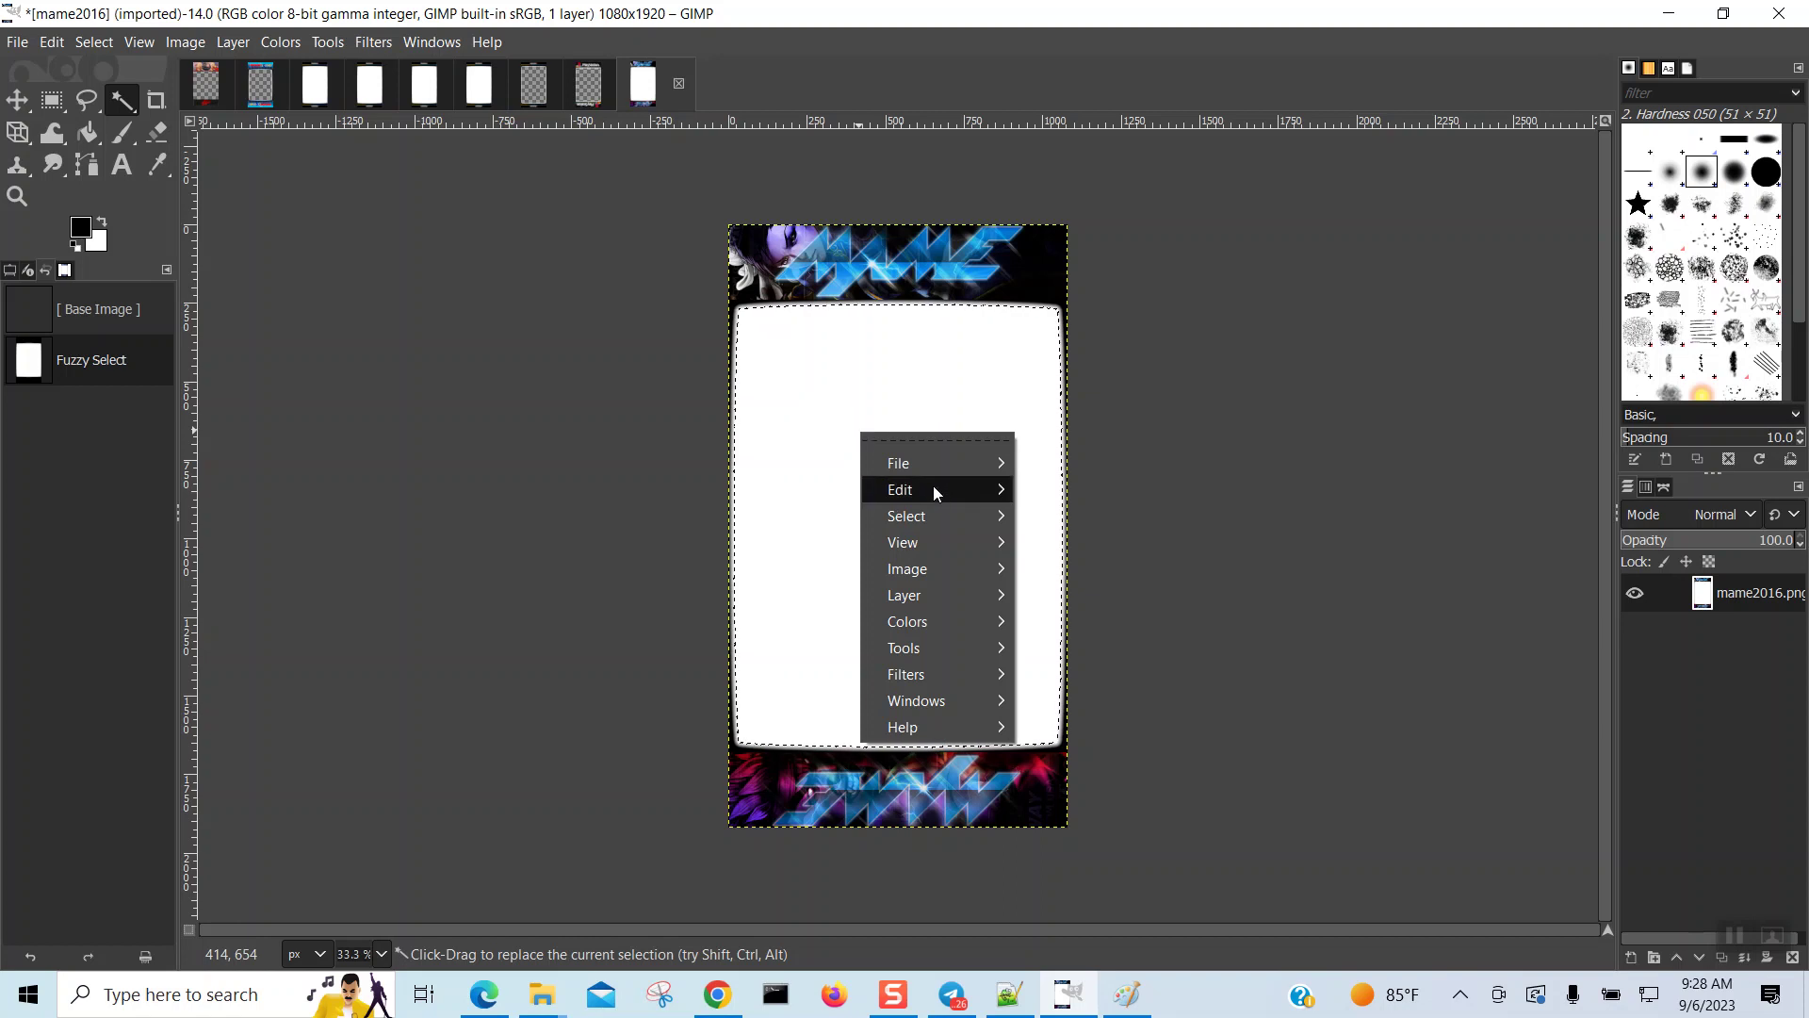
pyautogui.moveTo(935, 488)
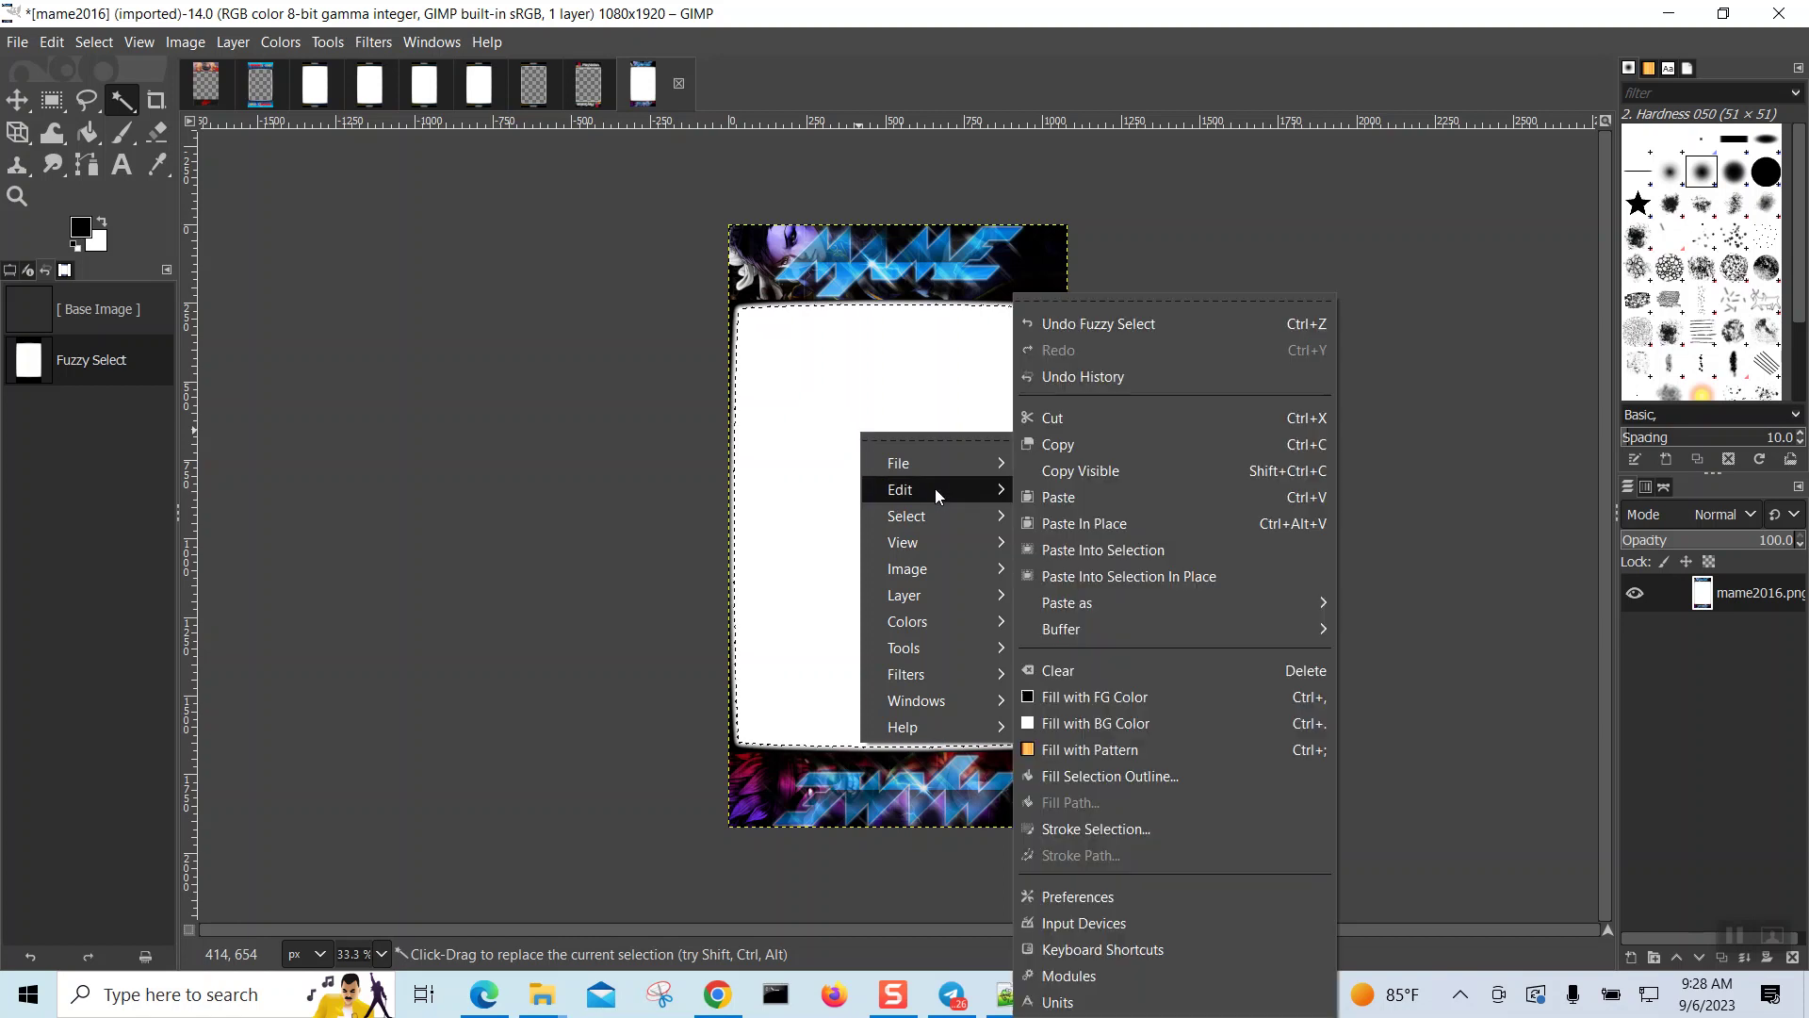
pyautogui.click(1097, 418)
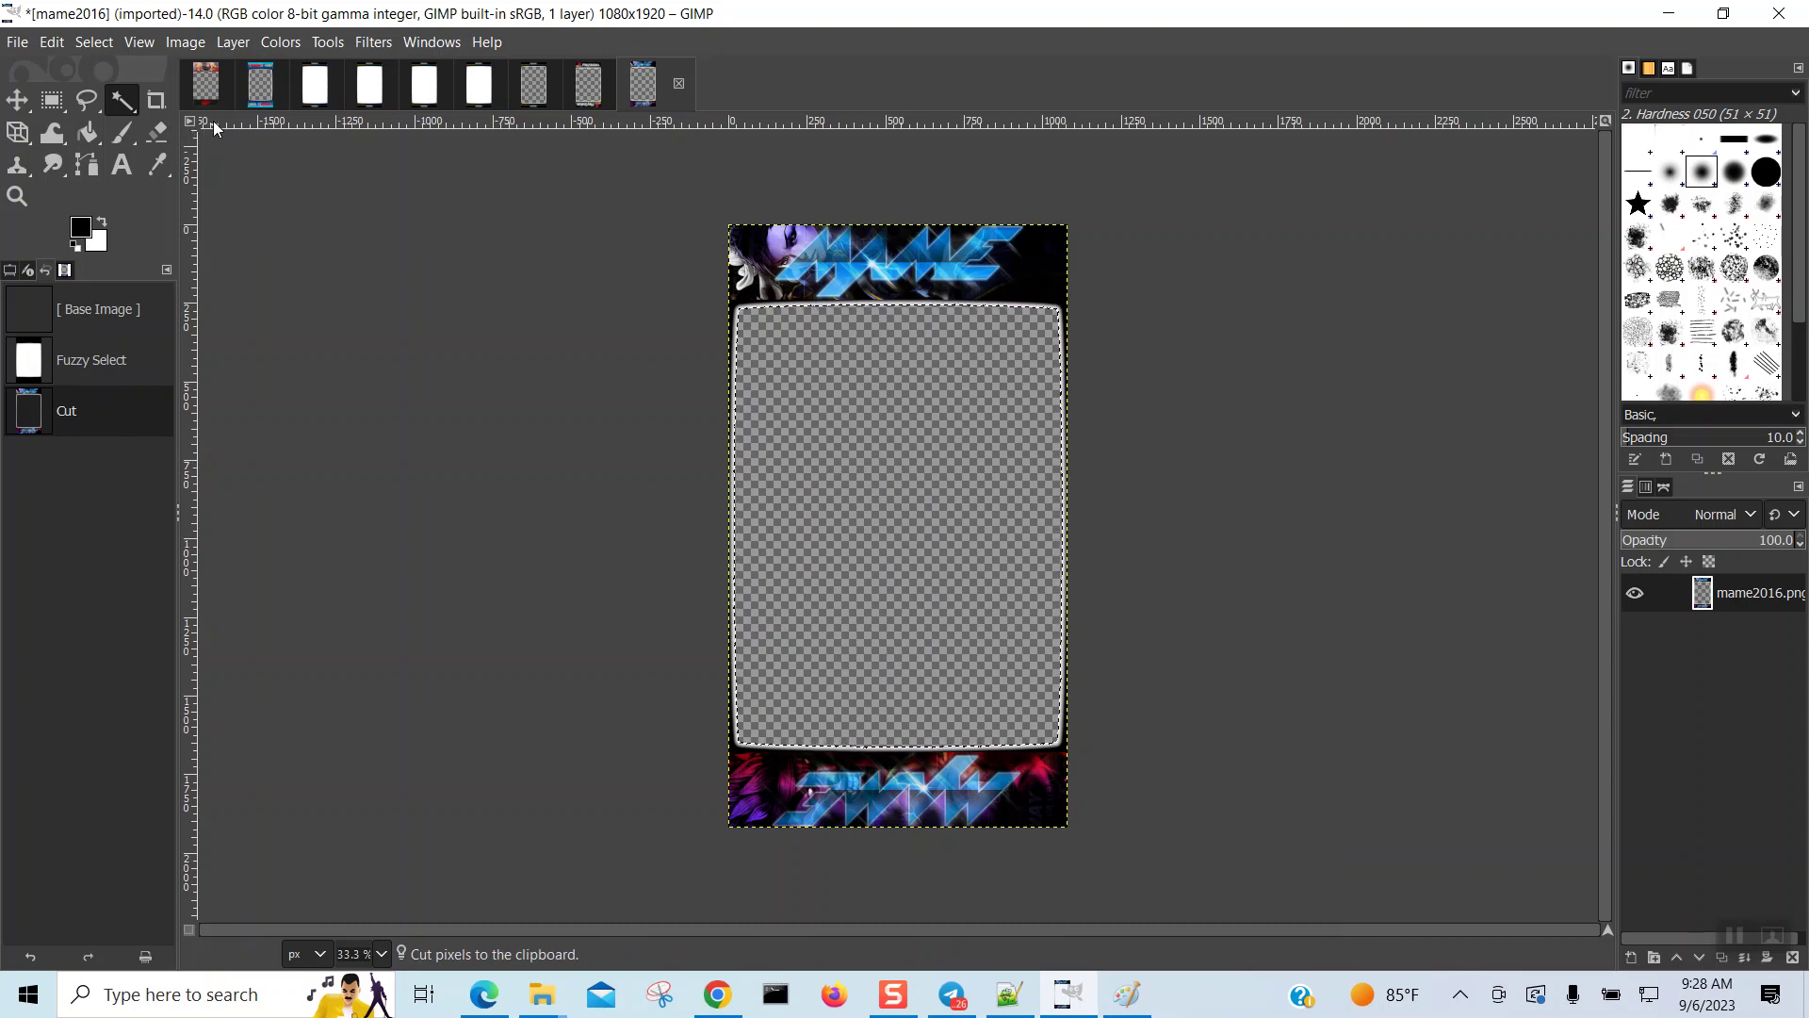
pyautogui.click(18, 42)
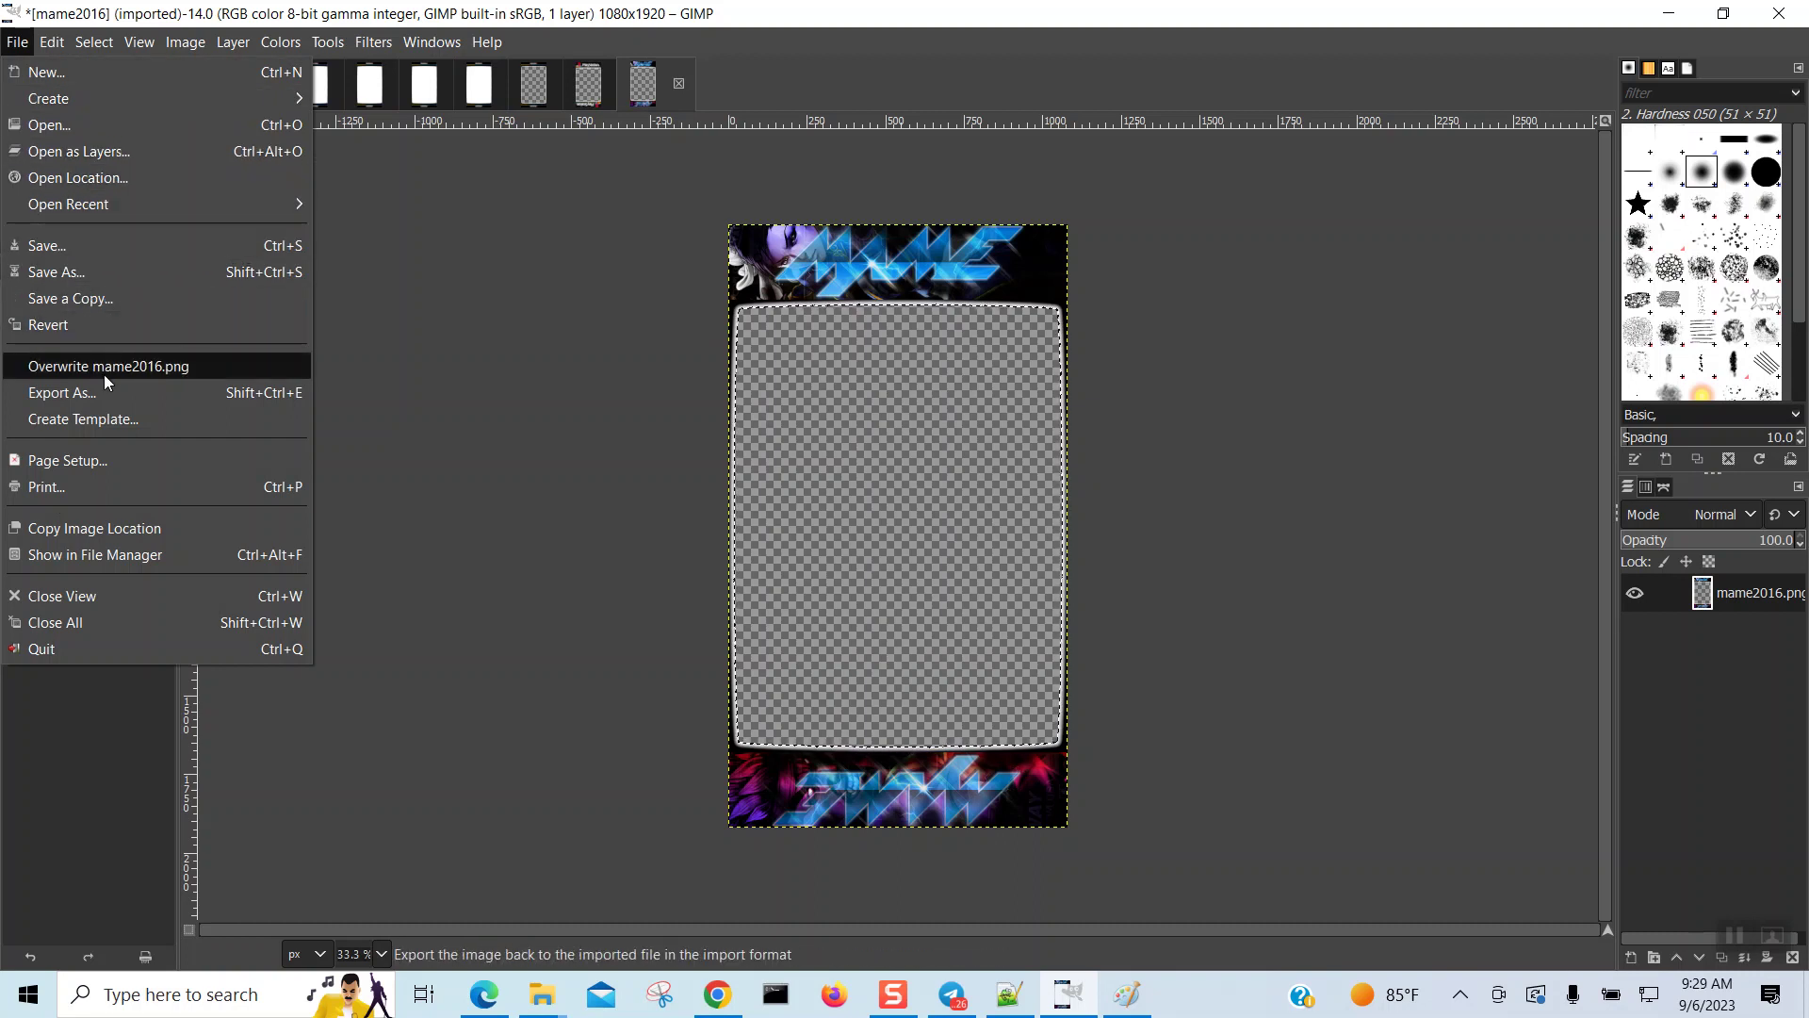
pyautogui.click(139, 364)
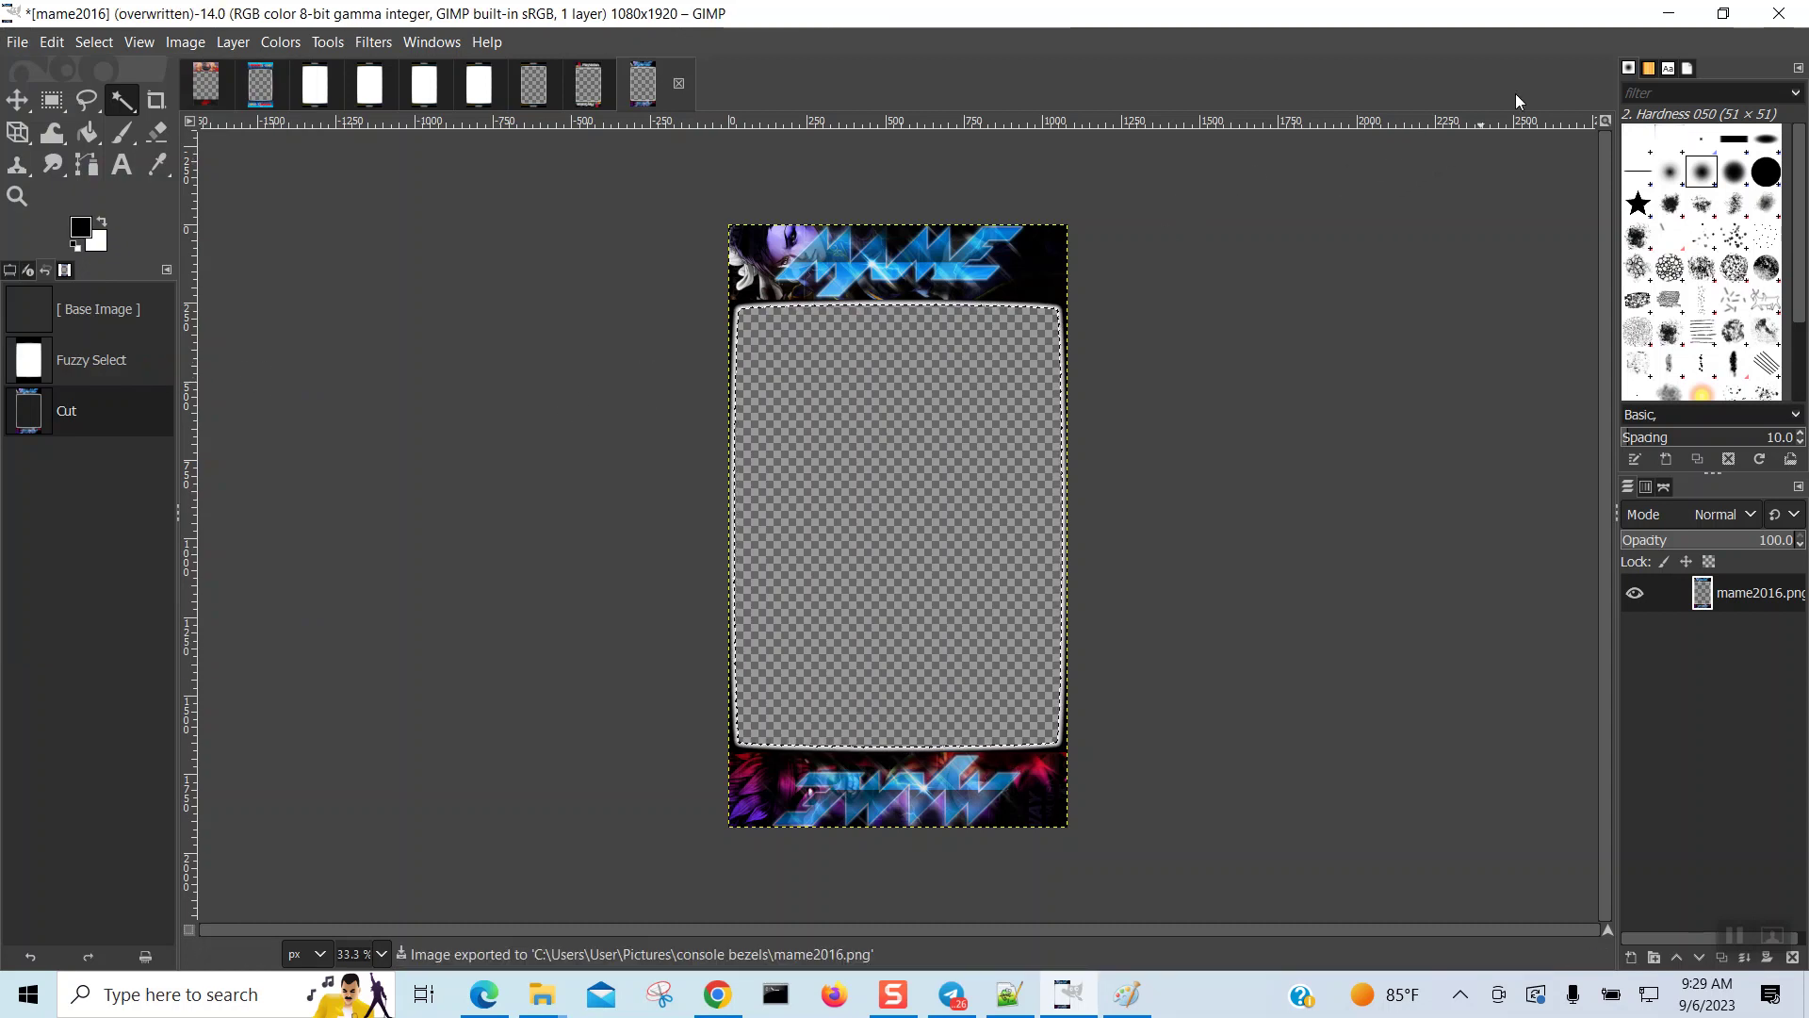
pyautogui.click(1669, 15)
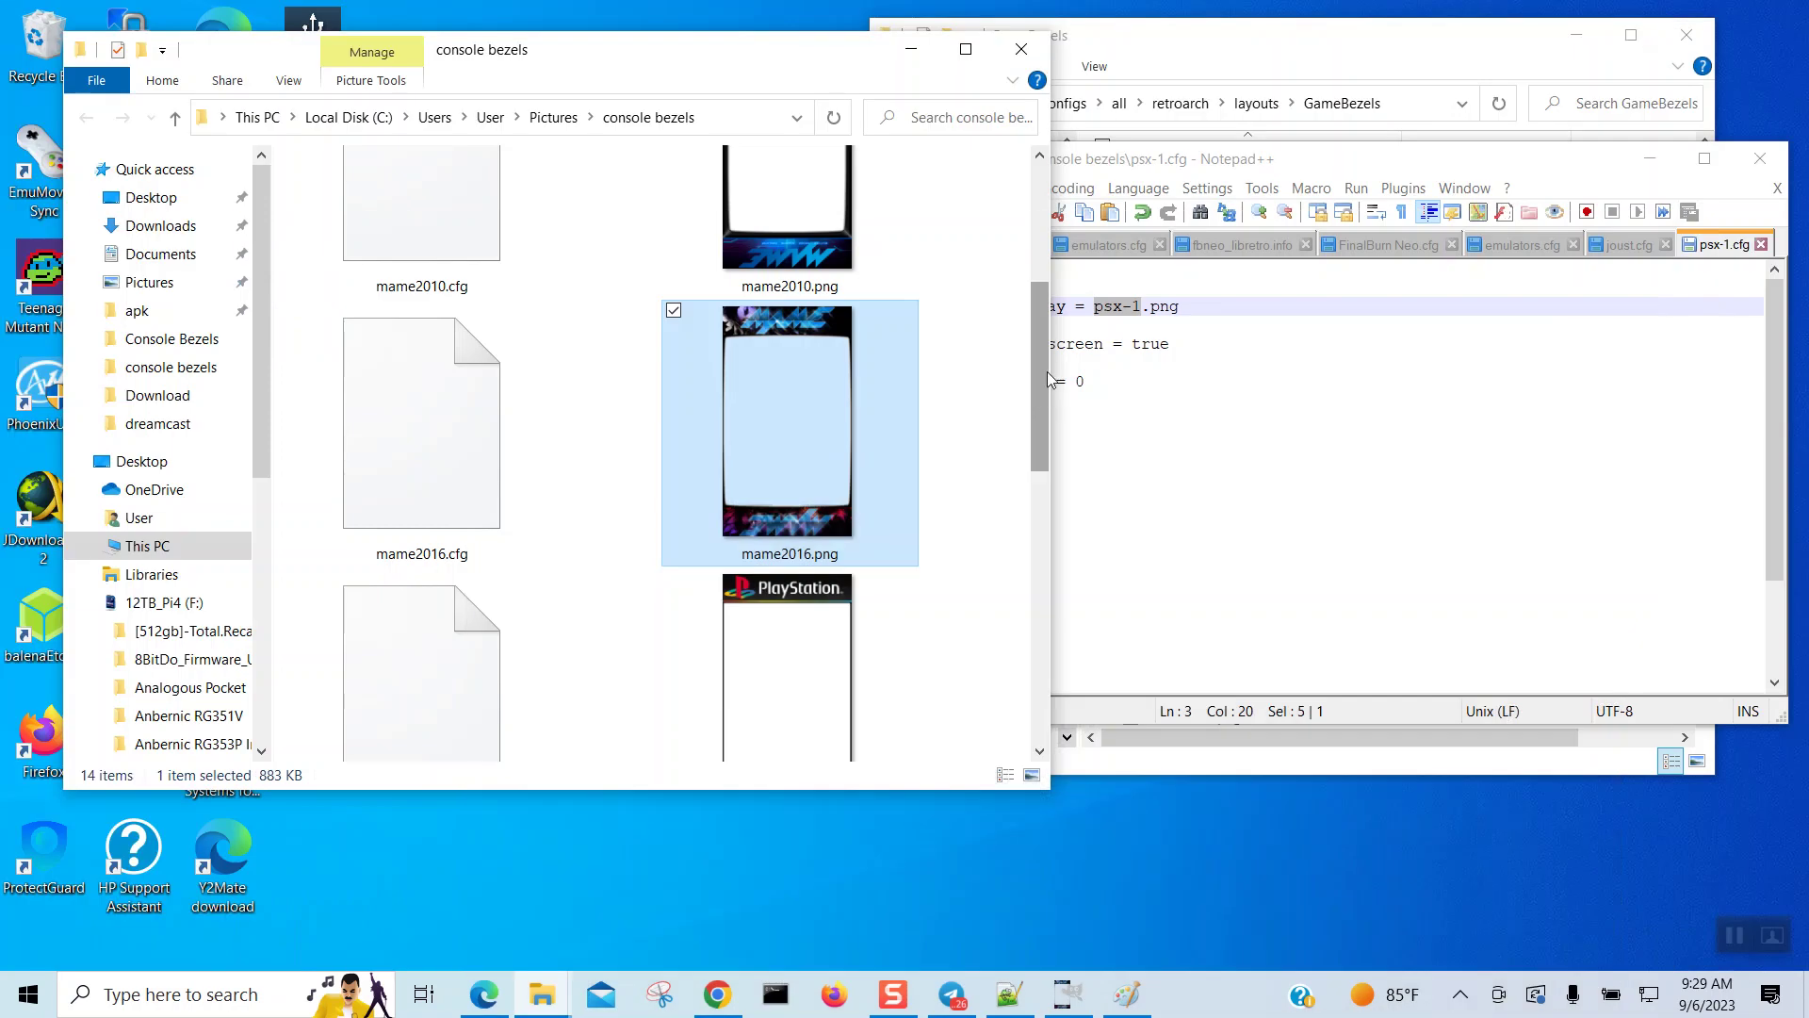
# Step: Check the dimensions of mame2010.png and bring up its file actions
pyautogui.scroll(3, 808, 405)
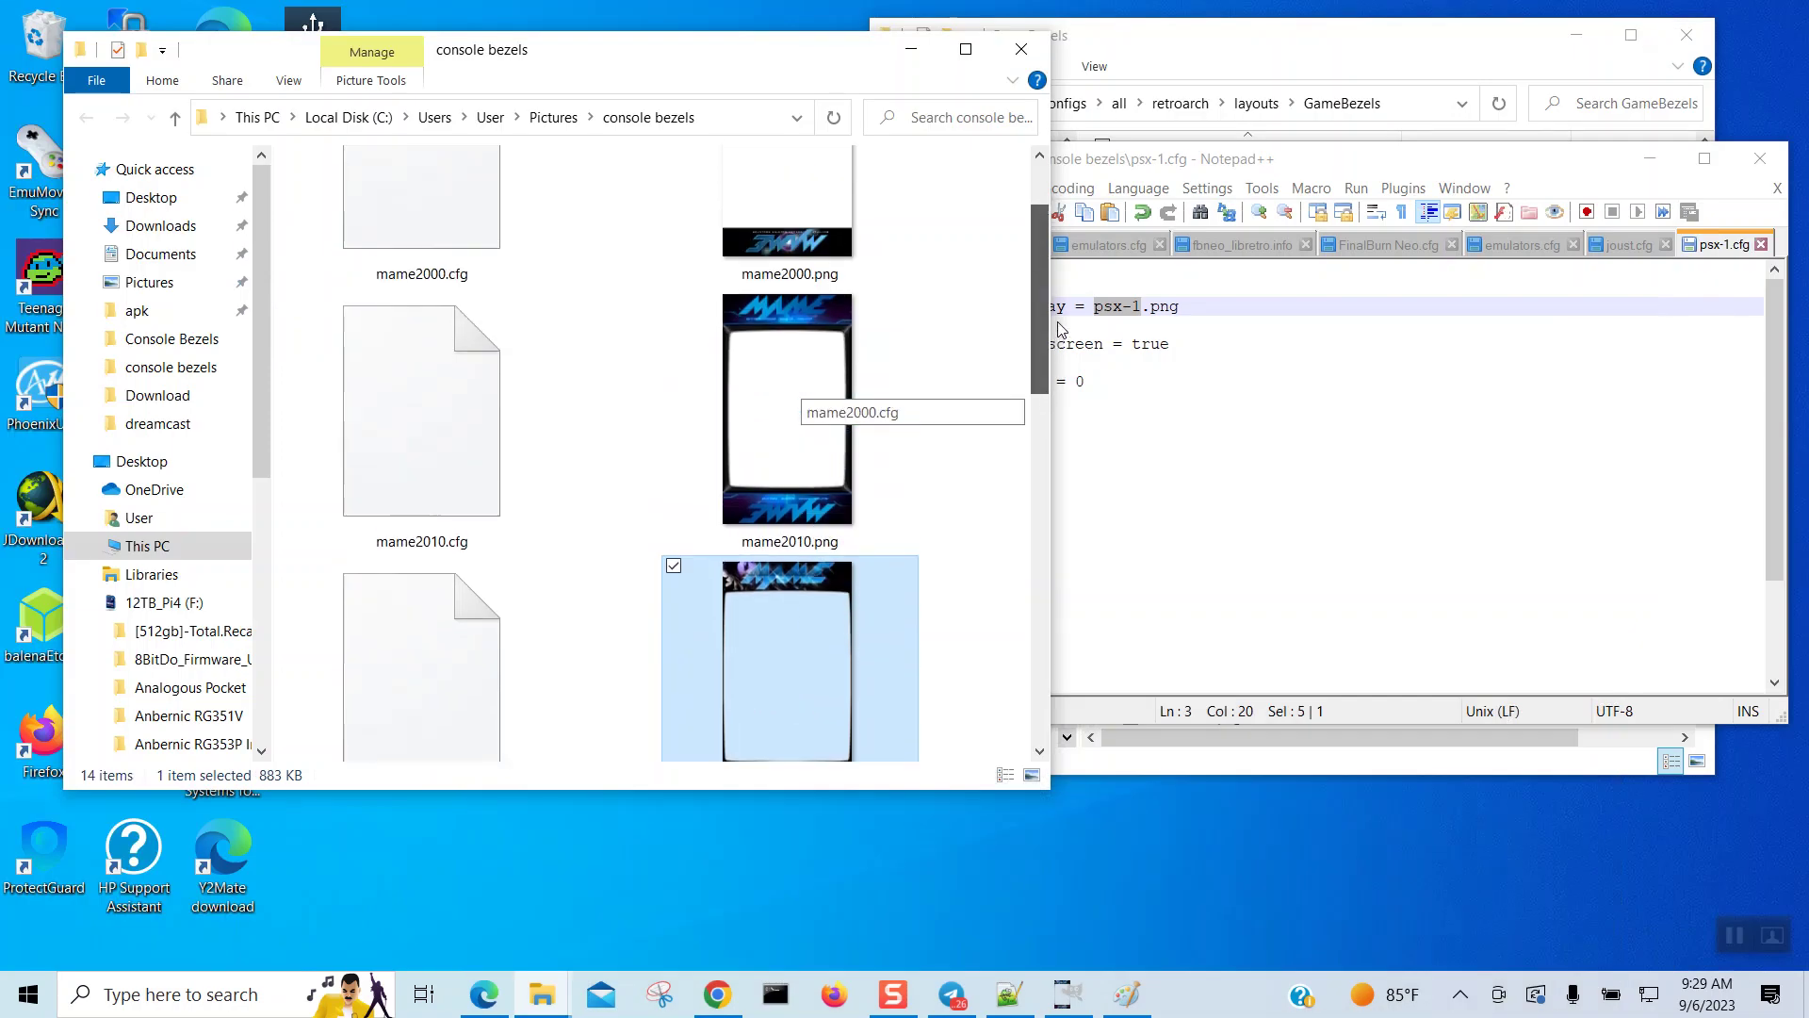
pyautogui.click(814, 435)
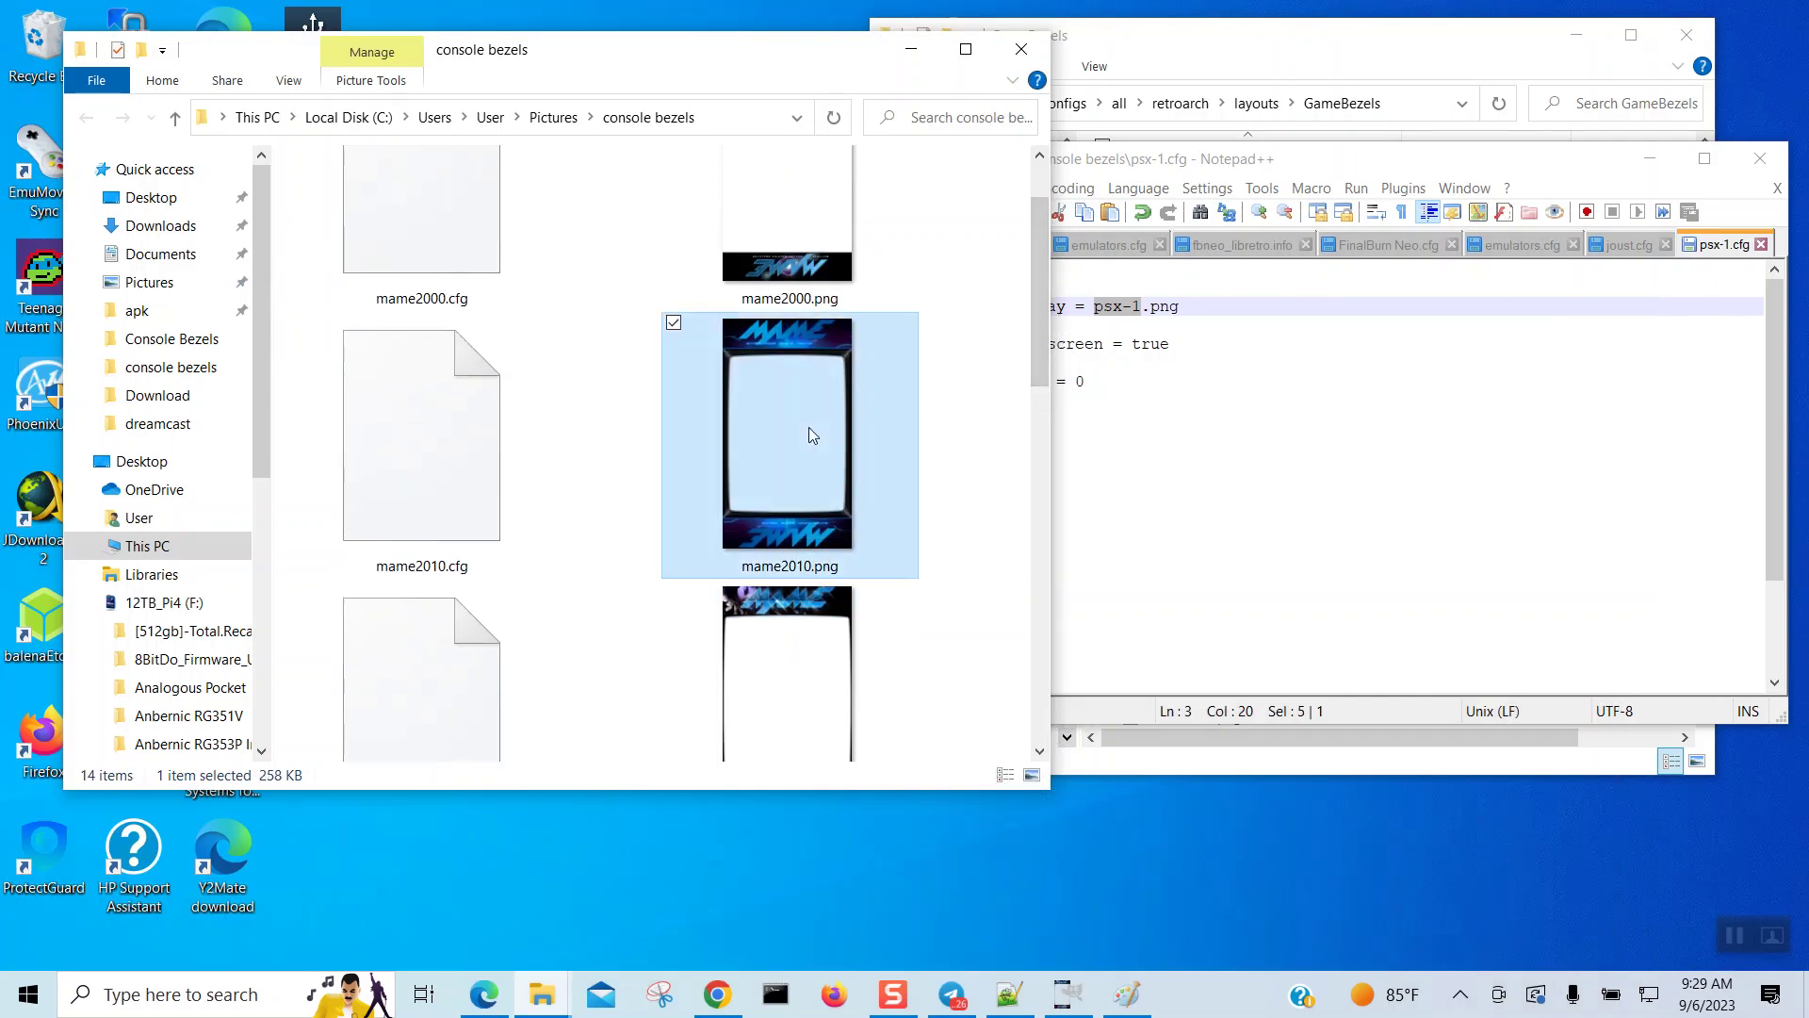
pyautogui.moveTo(885, 432)
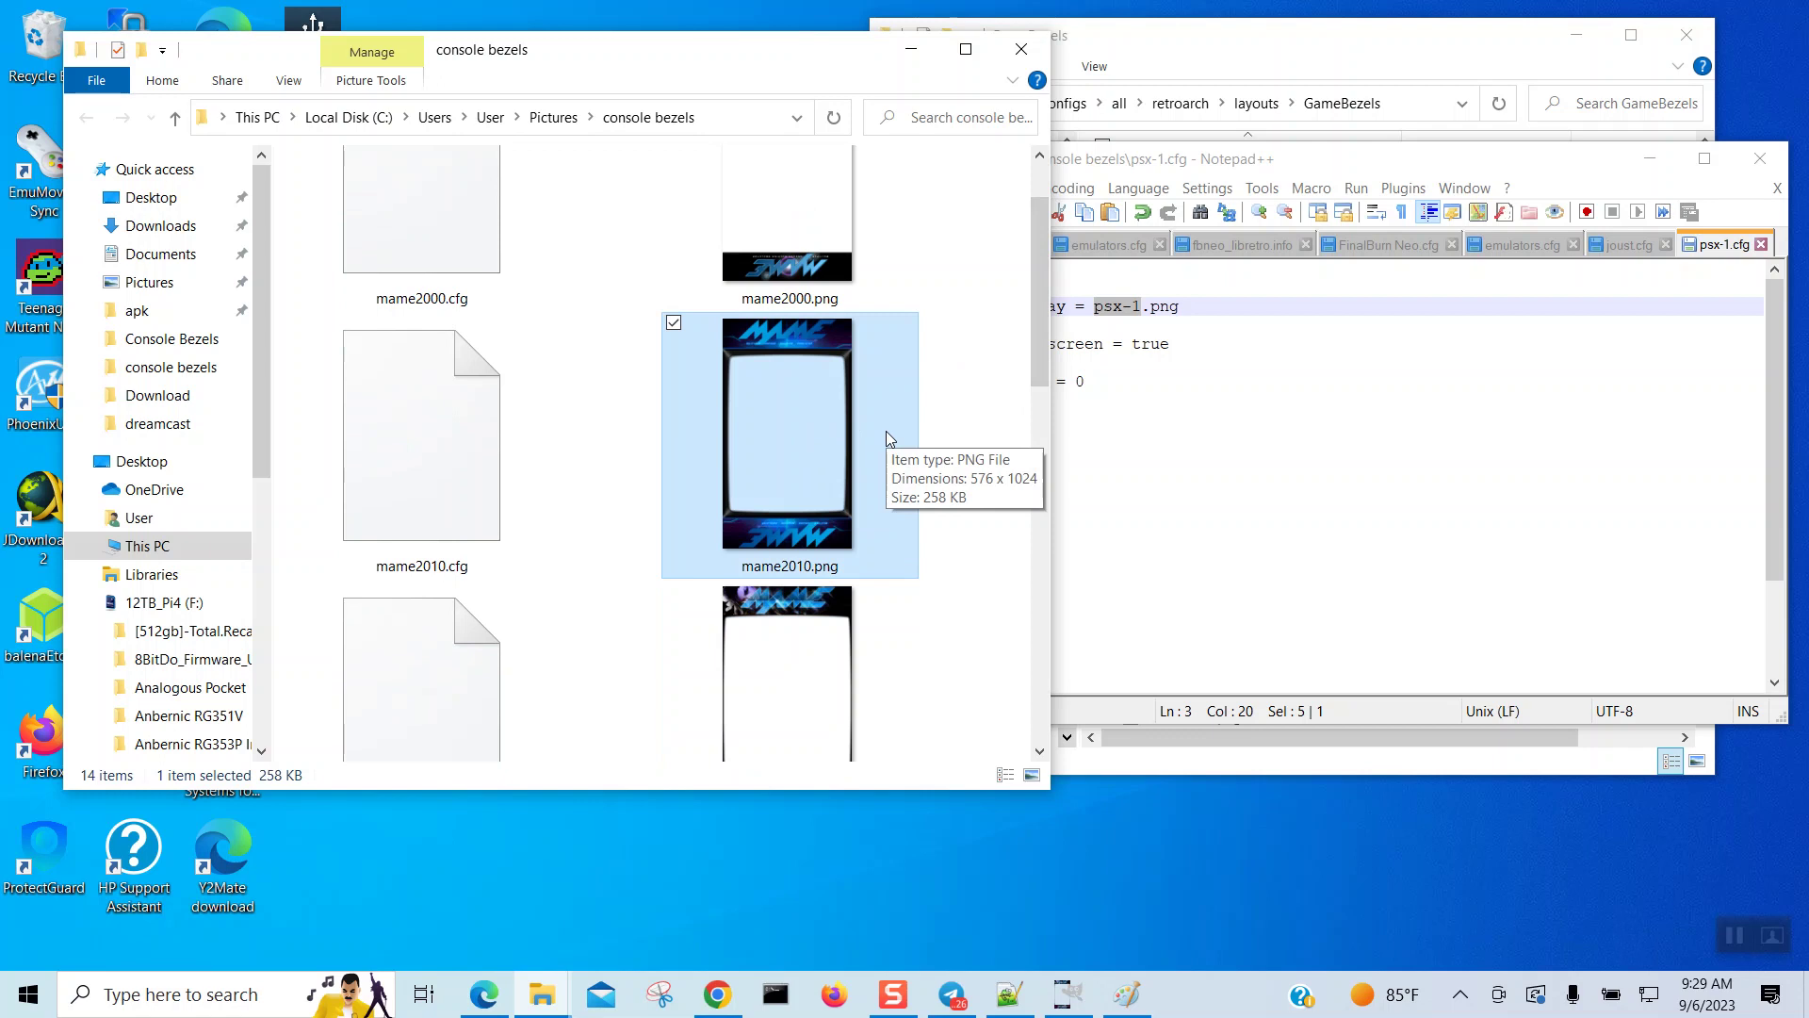
pyautogui.rightClick(857, 391)
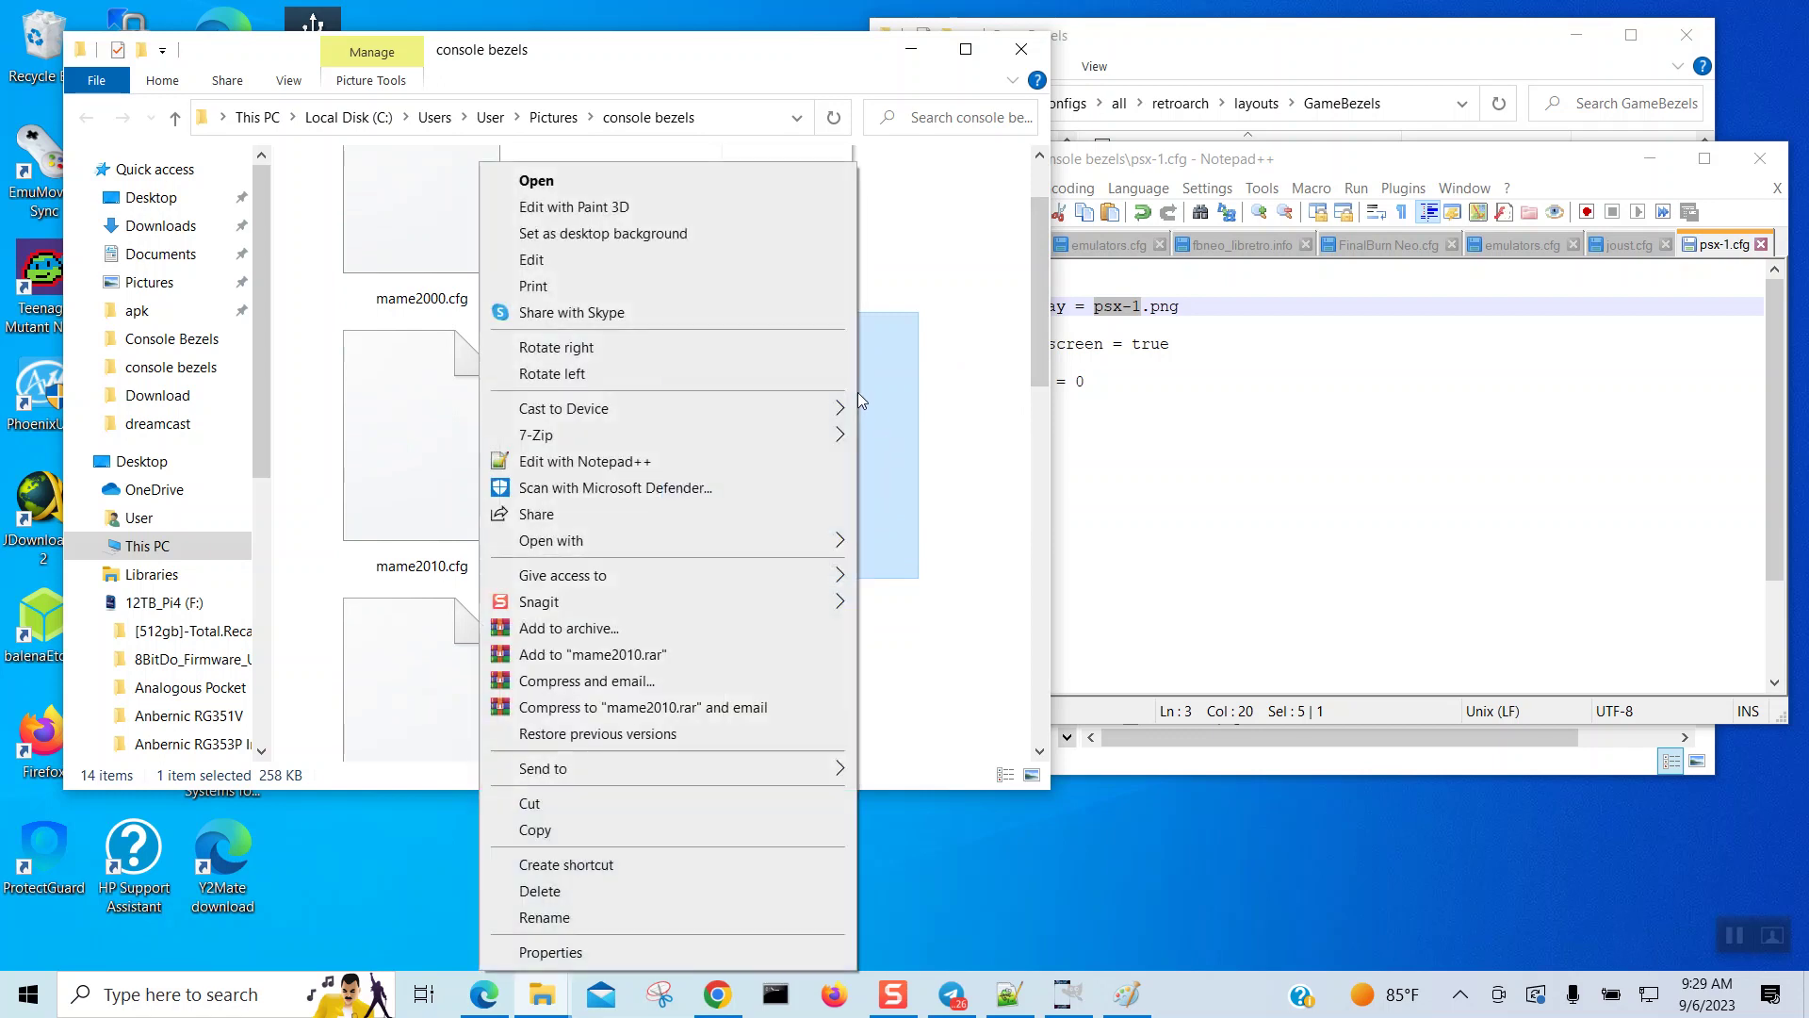
# Step: Resize mame2010.png in Paint to 1080 pixels wide with the aspect ratio maintained, save the image and close Paint
pyautogui.click(652, 264)
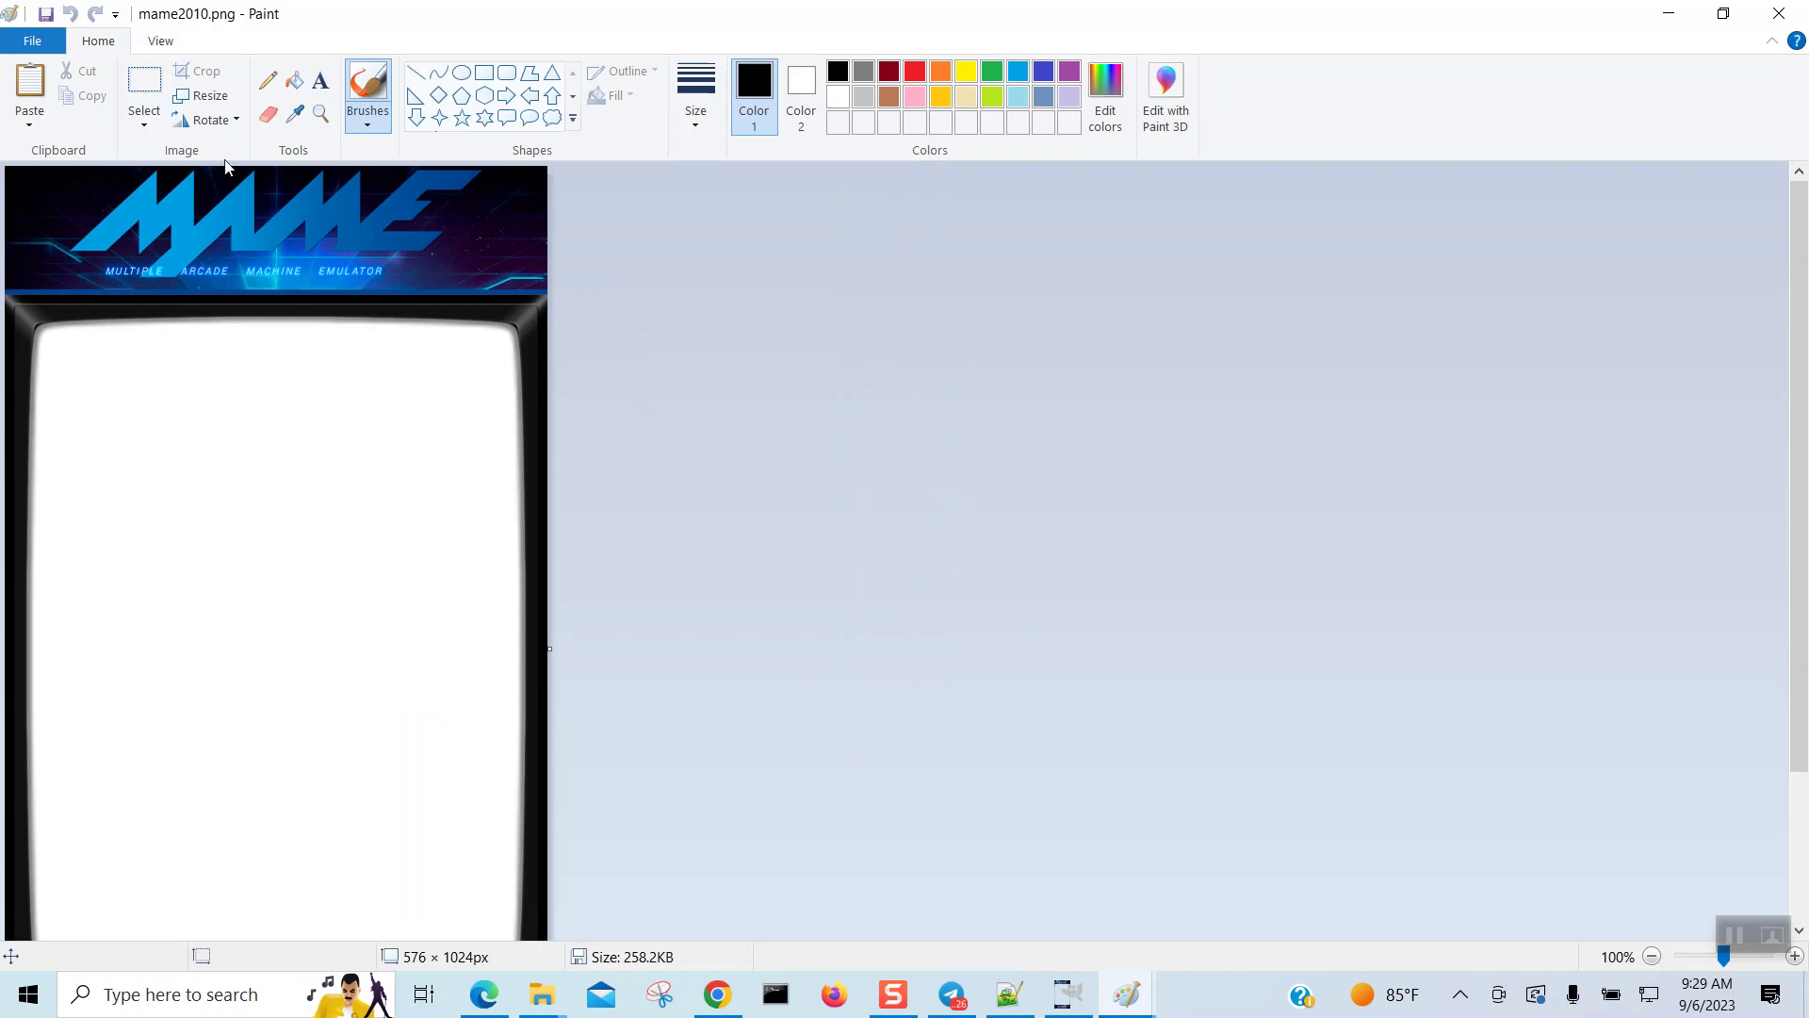
pyautogui.click(213, 97)
pyautogui.click(271, 196)
pyautogui.click(279, 237)
pyautogui.doubleClick(279, 237)
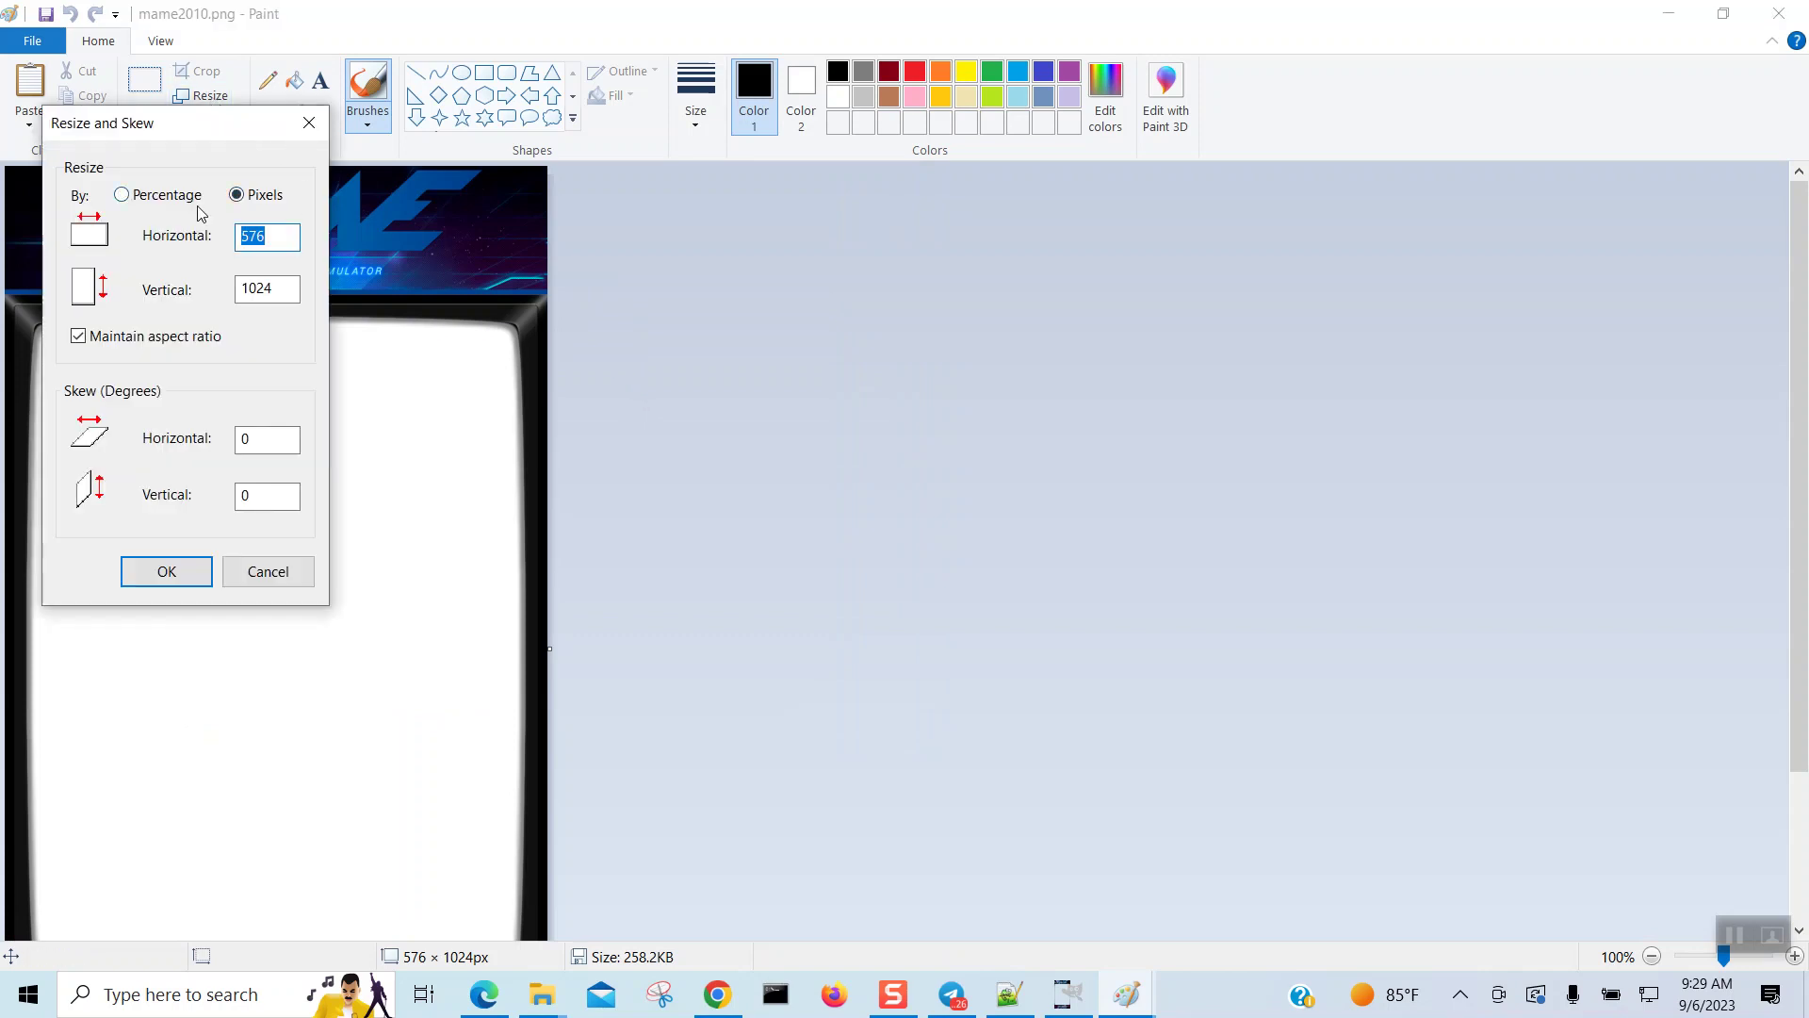
pyautogui.write('1080')
pyautogui.click(170, 570)
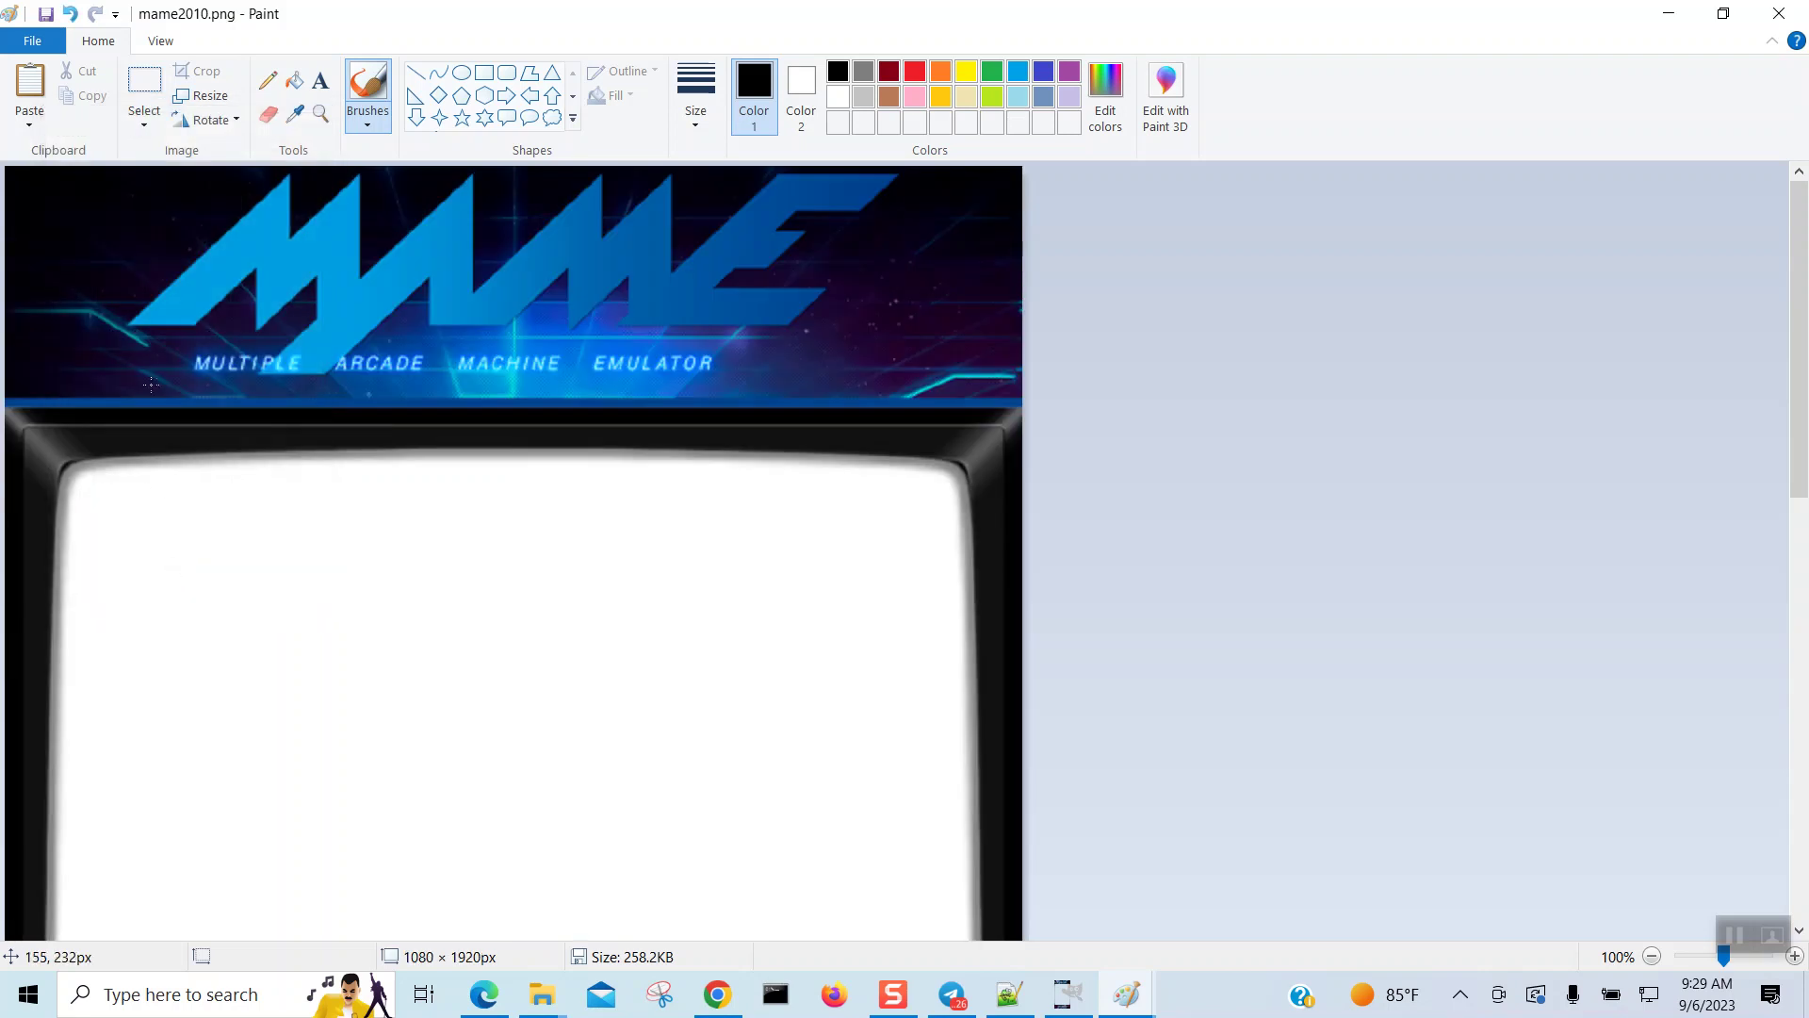
pyautogui.click(45, 14)
pyautogui.click(1780, 13)
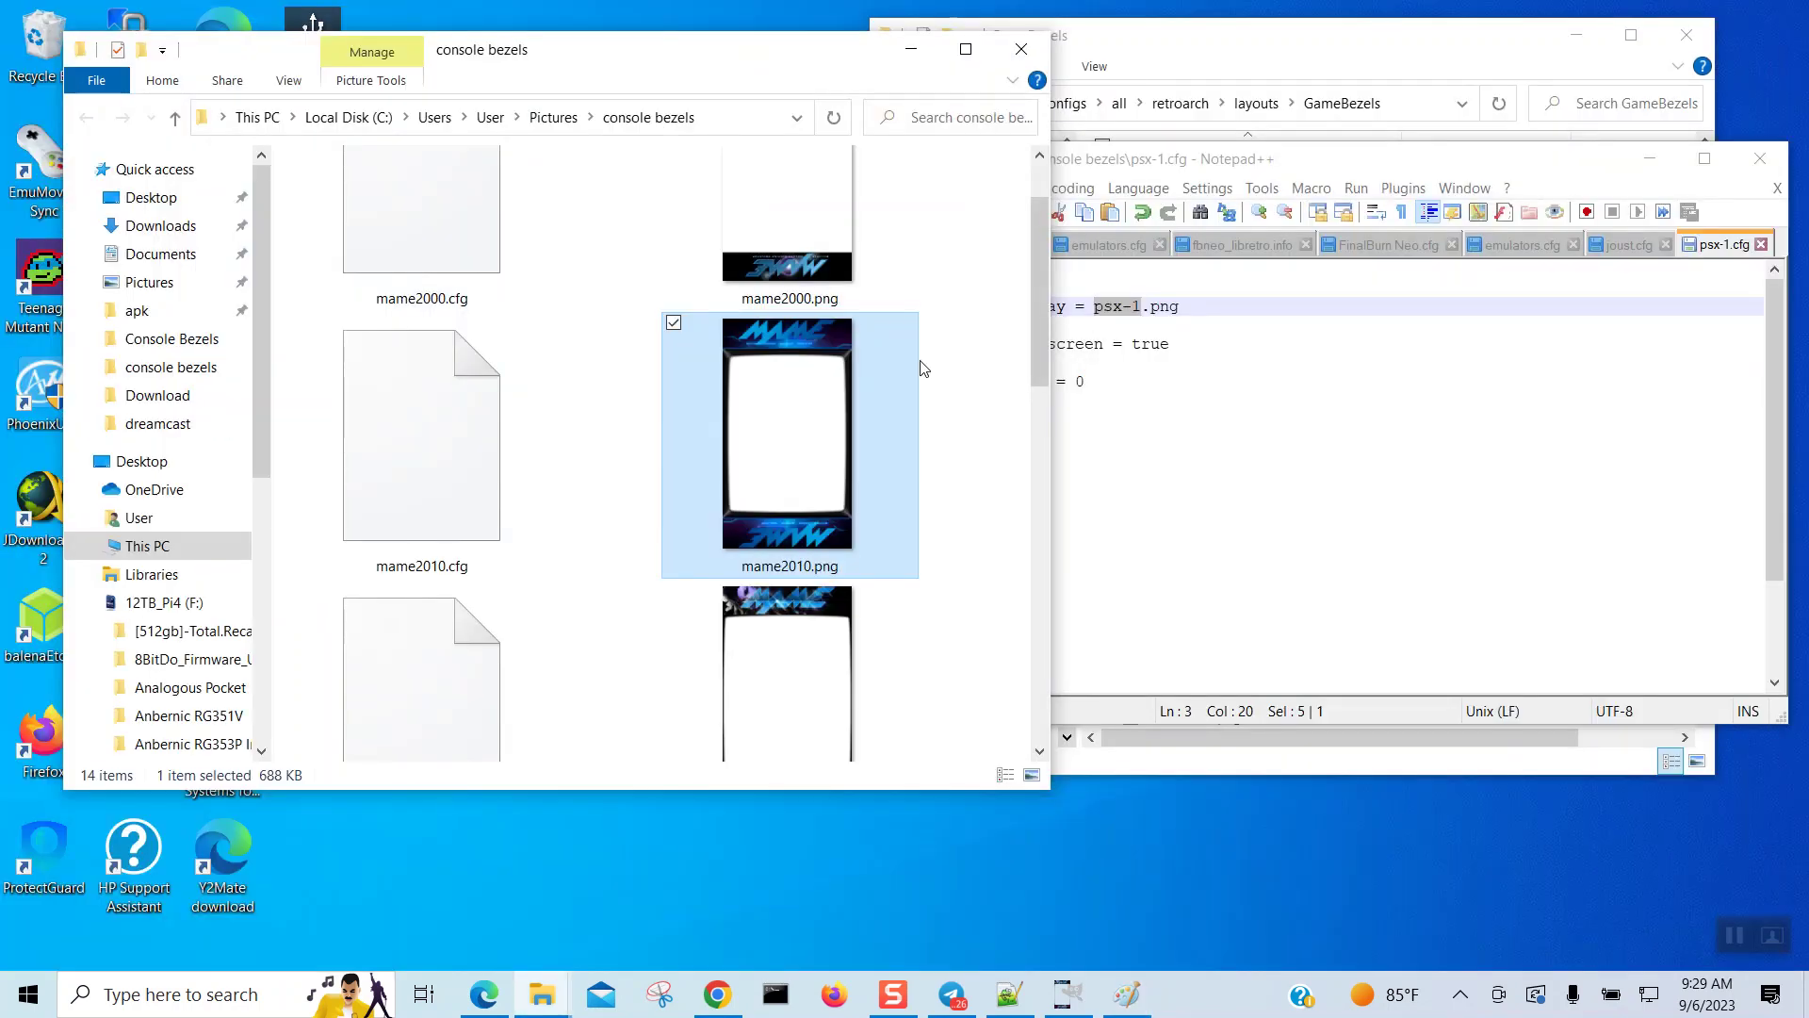
# Step: Open the resized mame2010.png from the console bezels folder in GIMP
pyautogui.rightClick(844, 405)
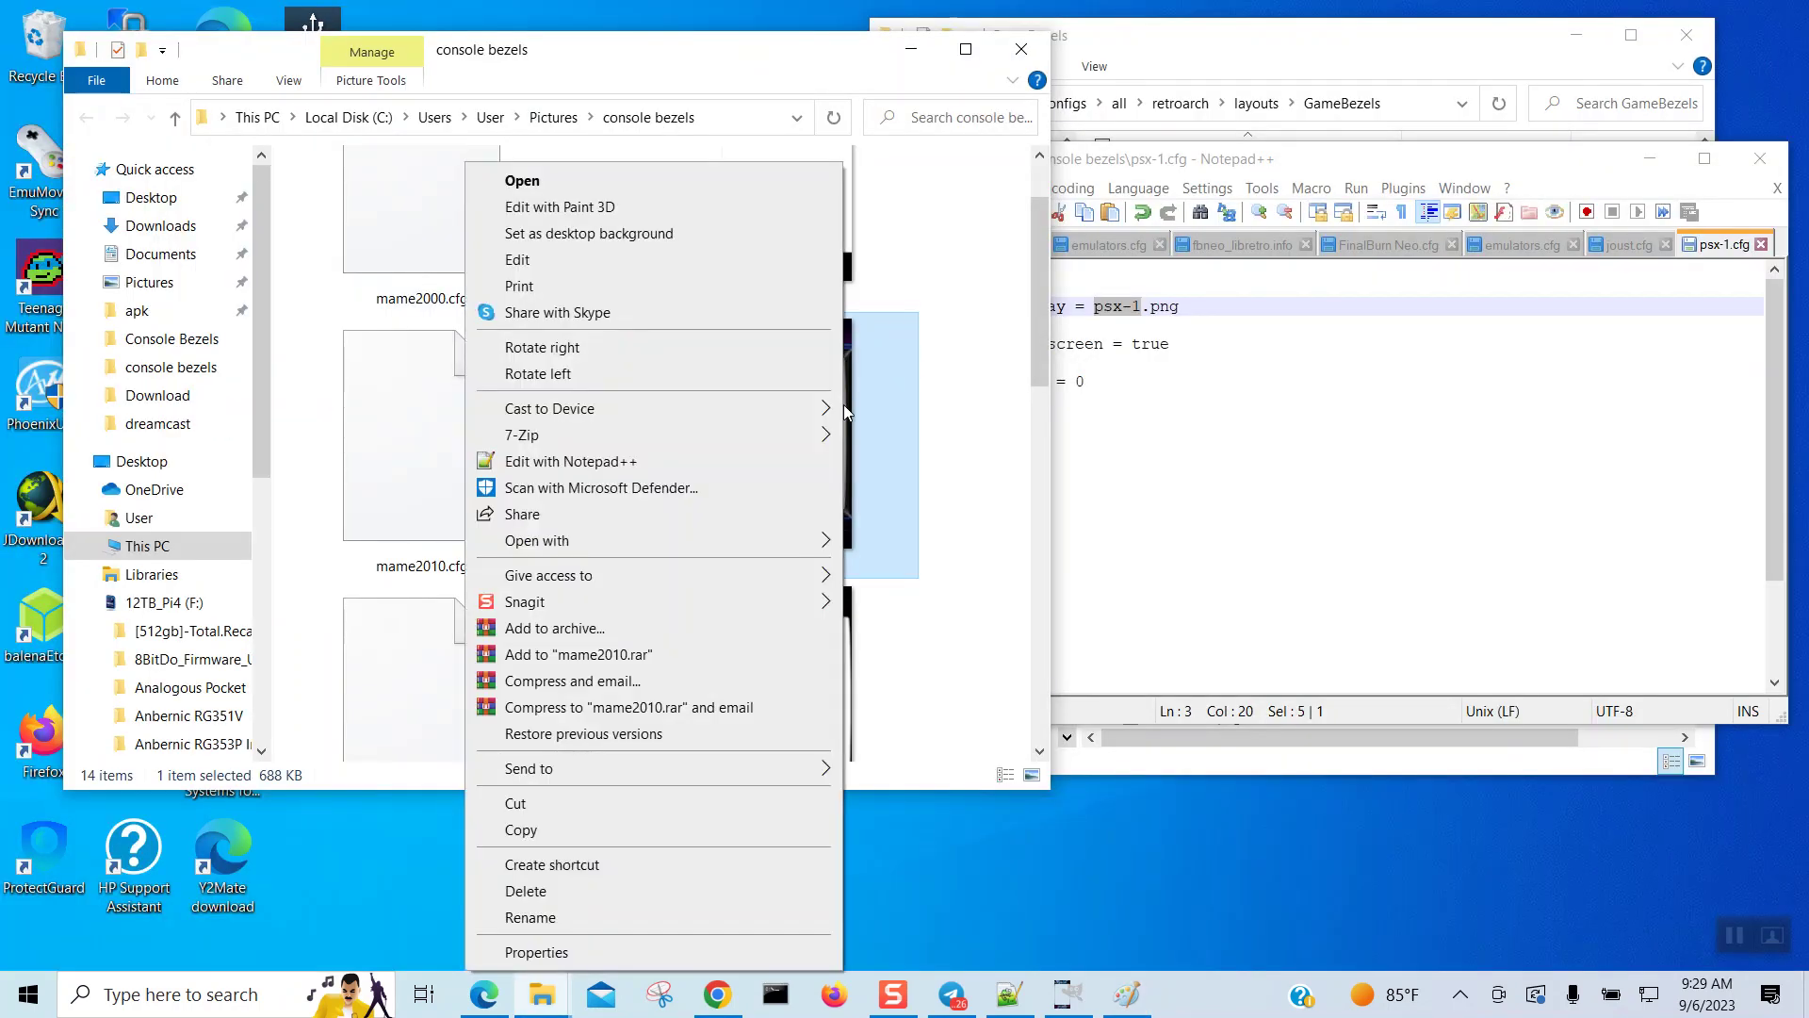
pyautogui.moveTo(780, 538)
pyautogui.click(900, 543)
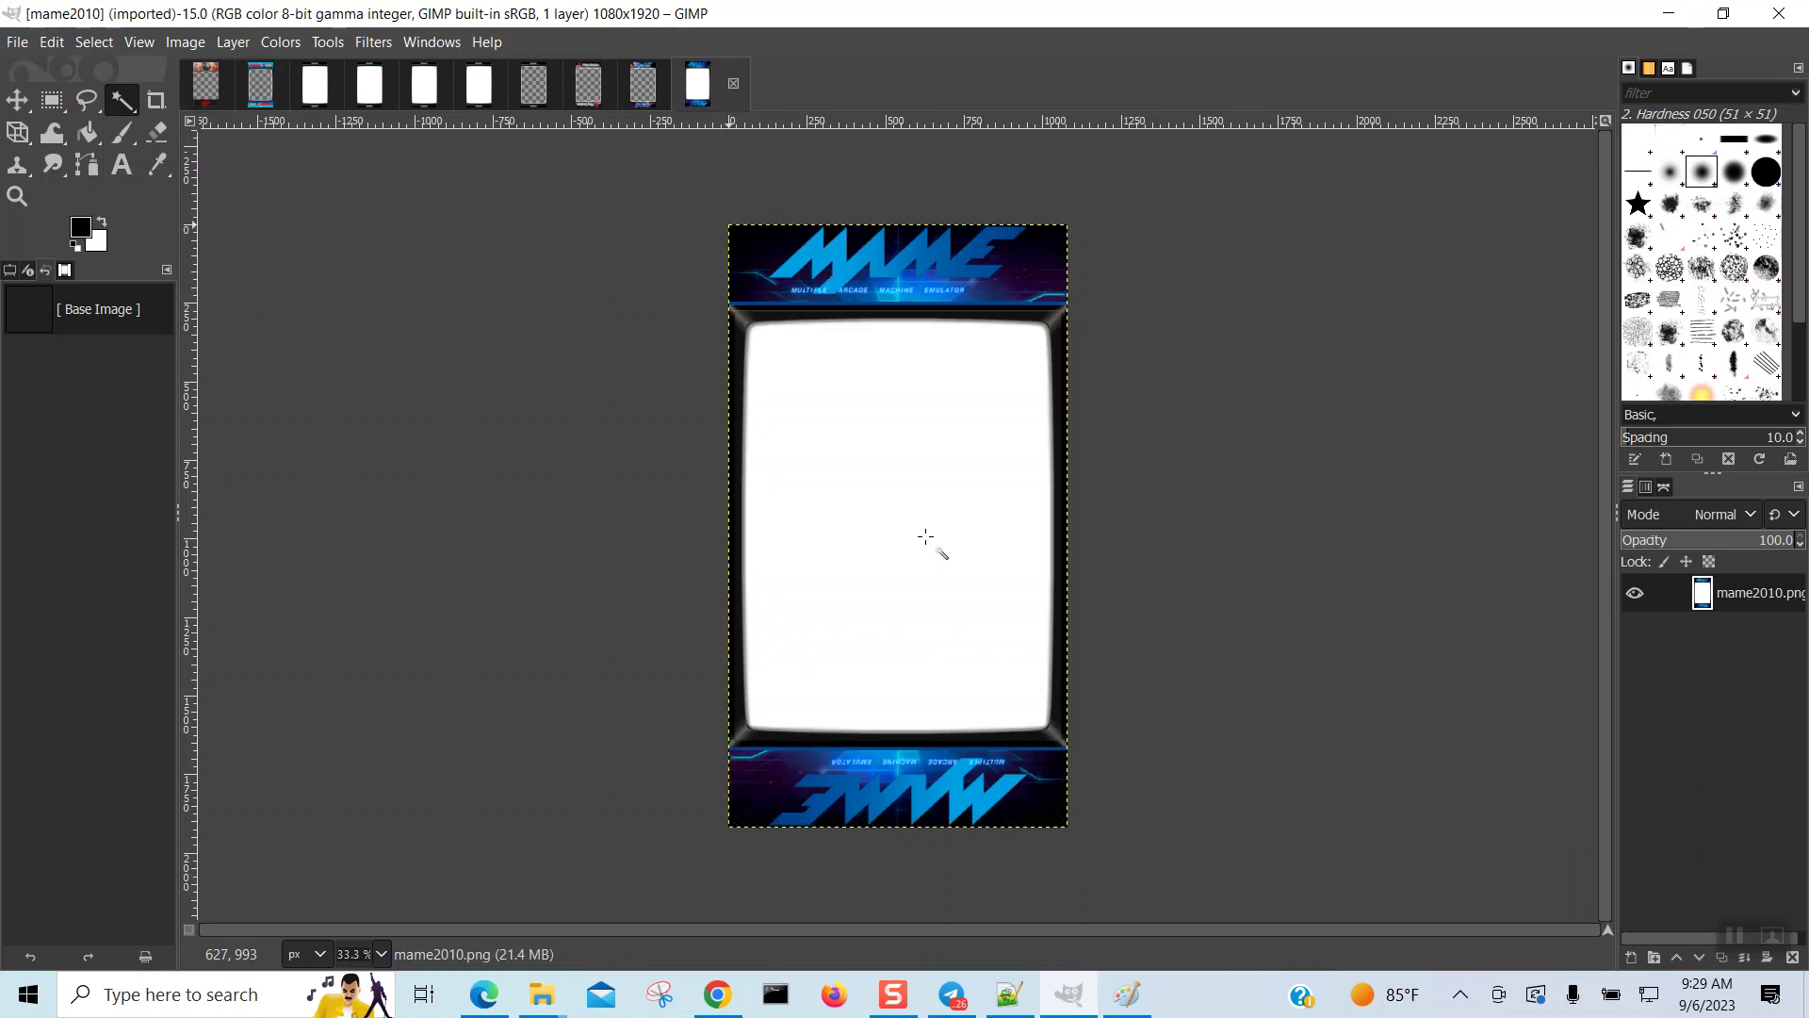
# Step: Select the white screen area inside the MAME bezel with Fuzzy Select and cut it out to leave transparency
pyautogui.click(125, 108)
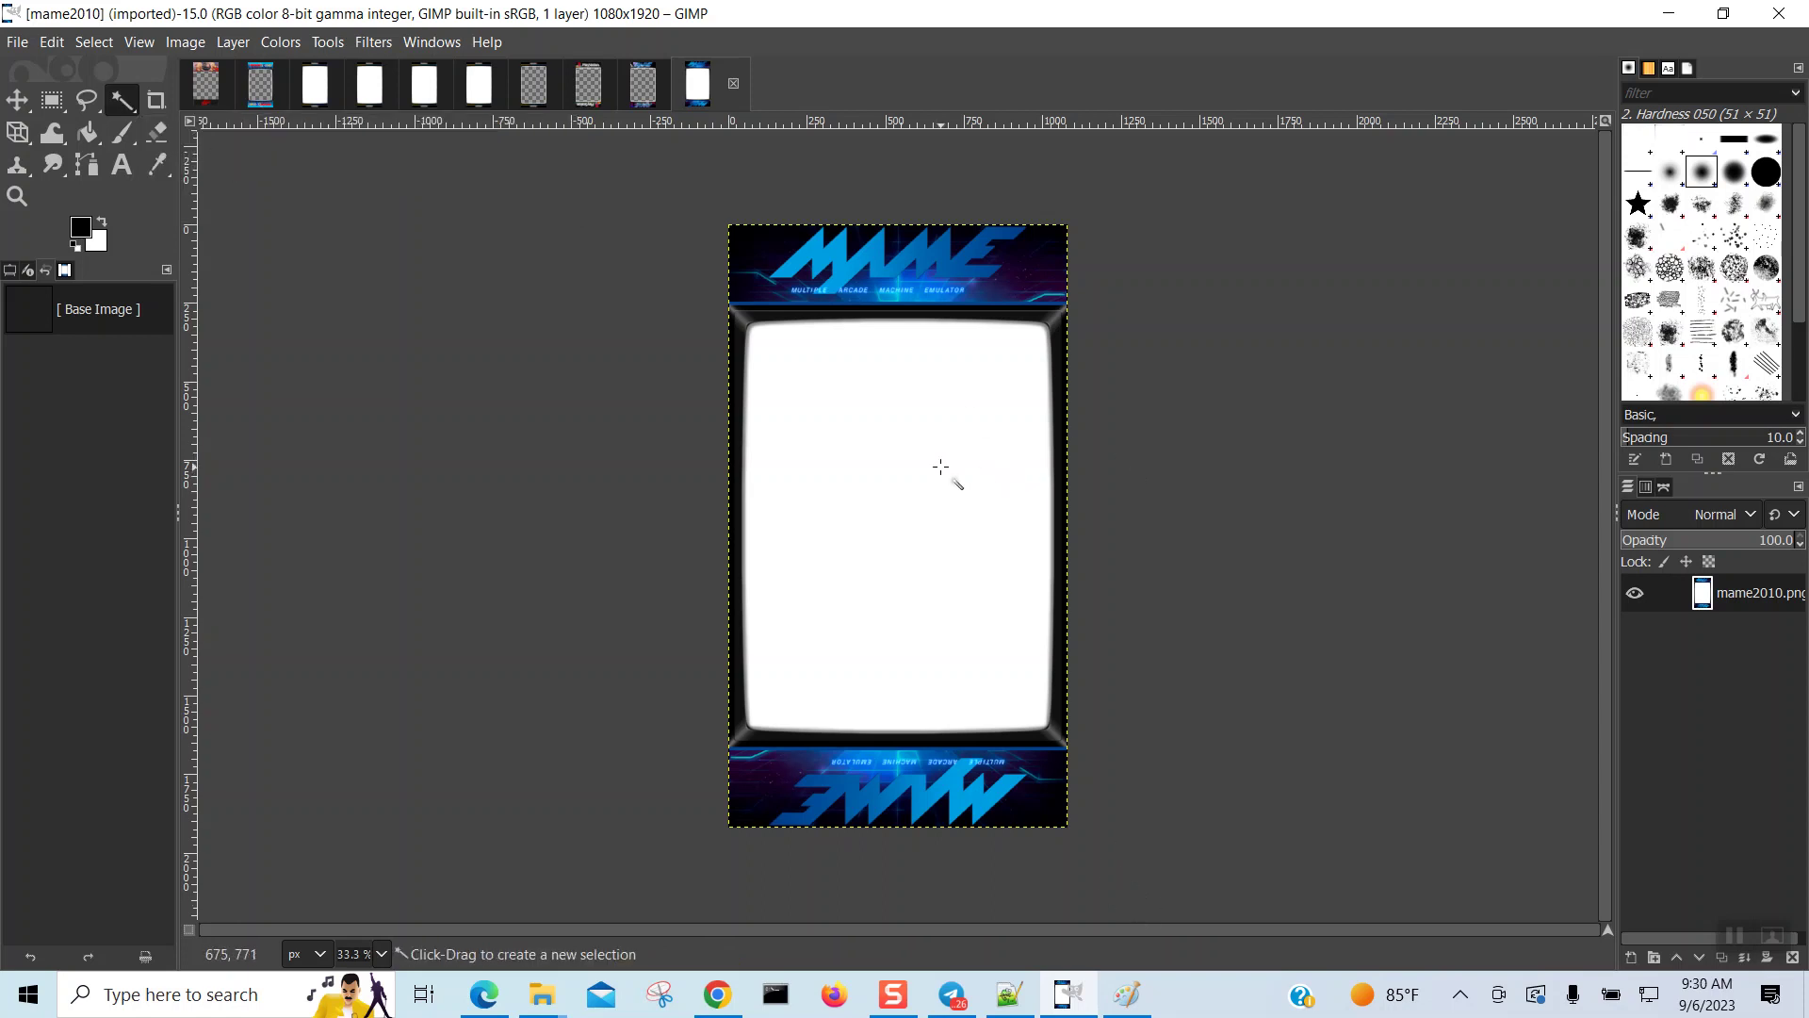
pyautogui.click(1126, 449)
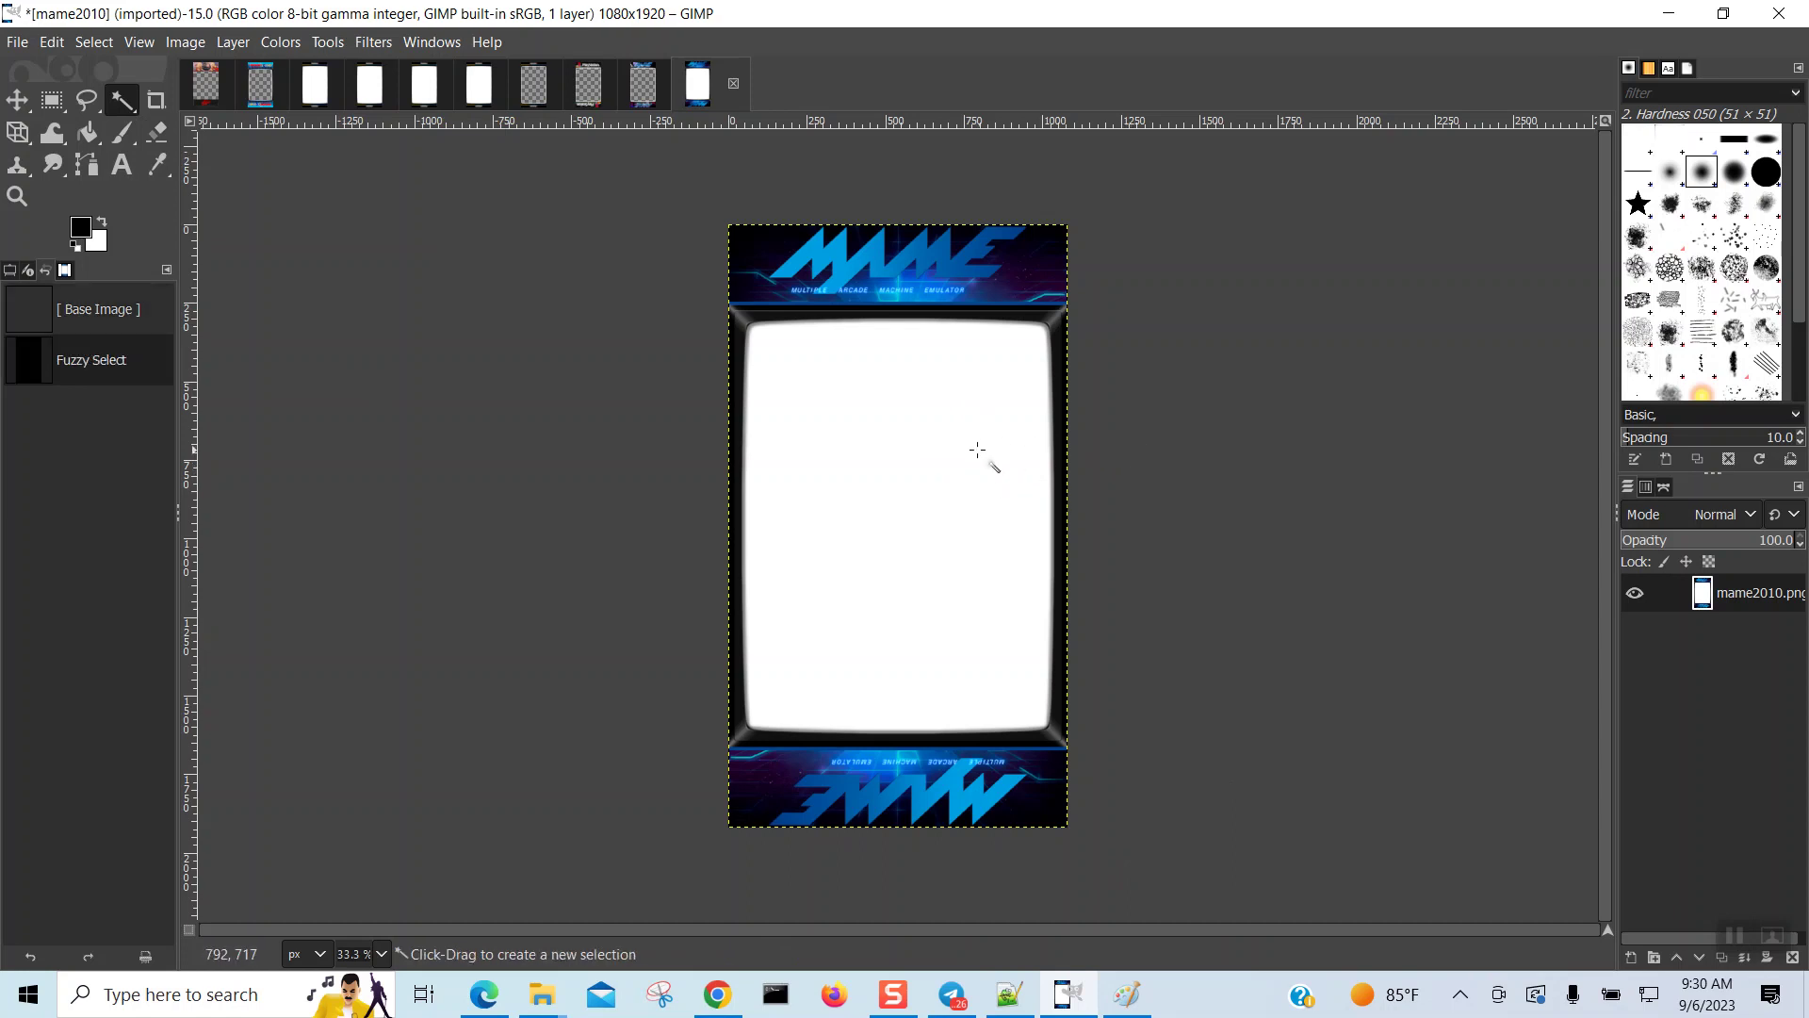
pyautogui.click(942, 451)
pyautogui.rightClick(938, 464)
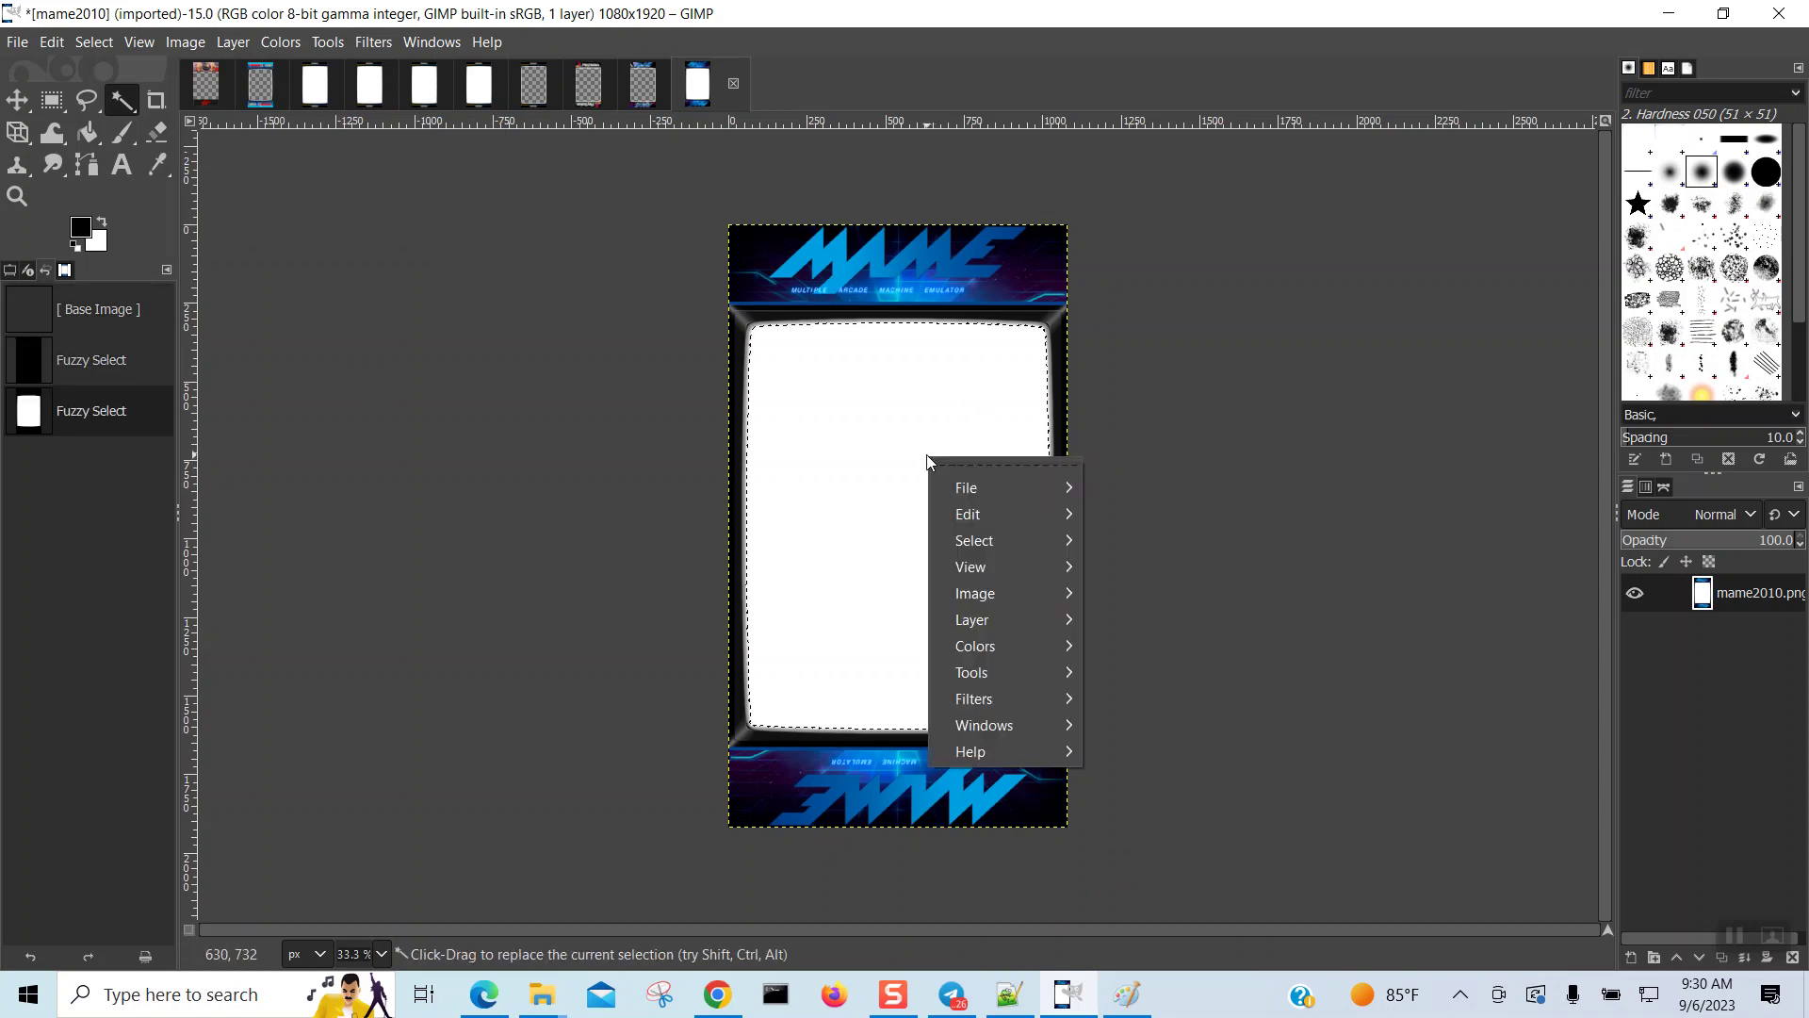
pyautogui.moveTo(986, 509)
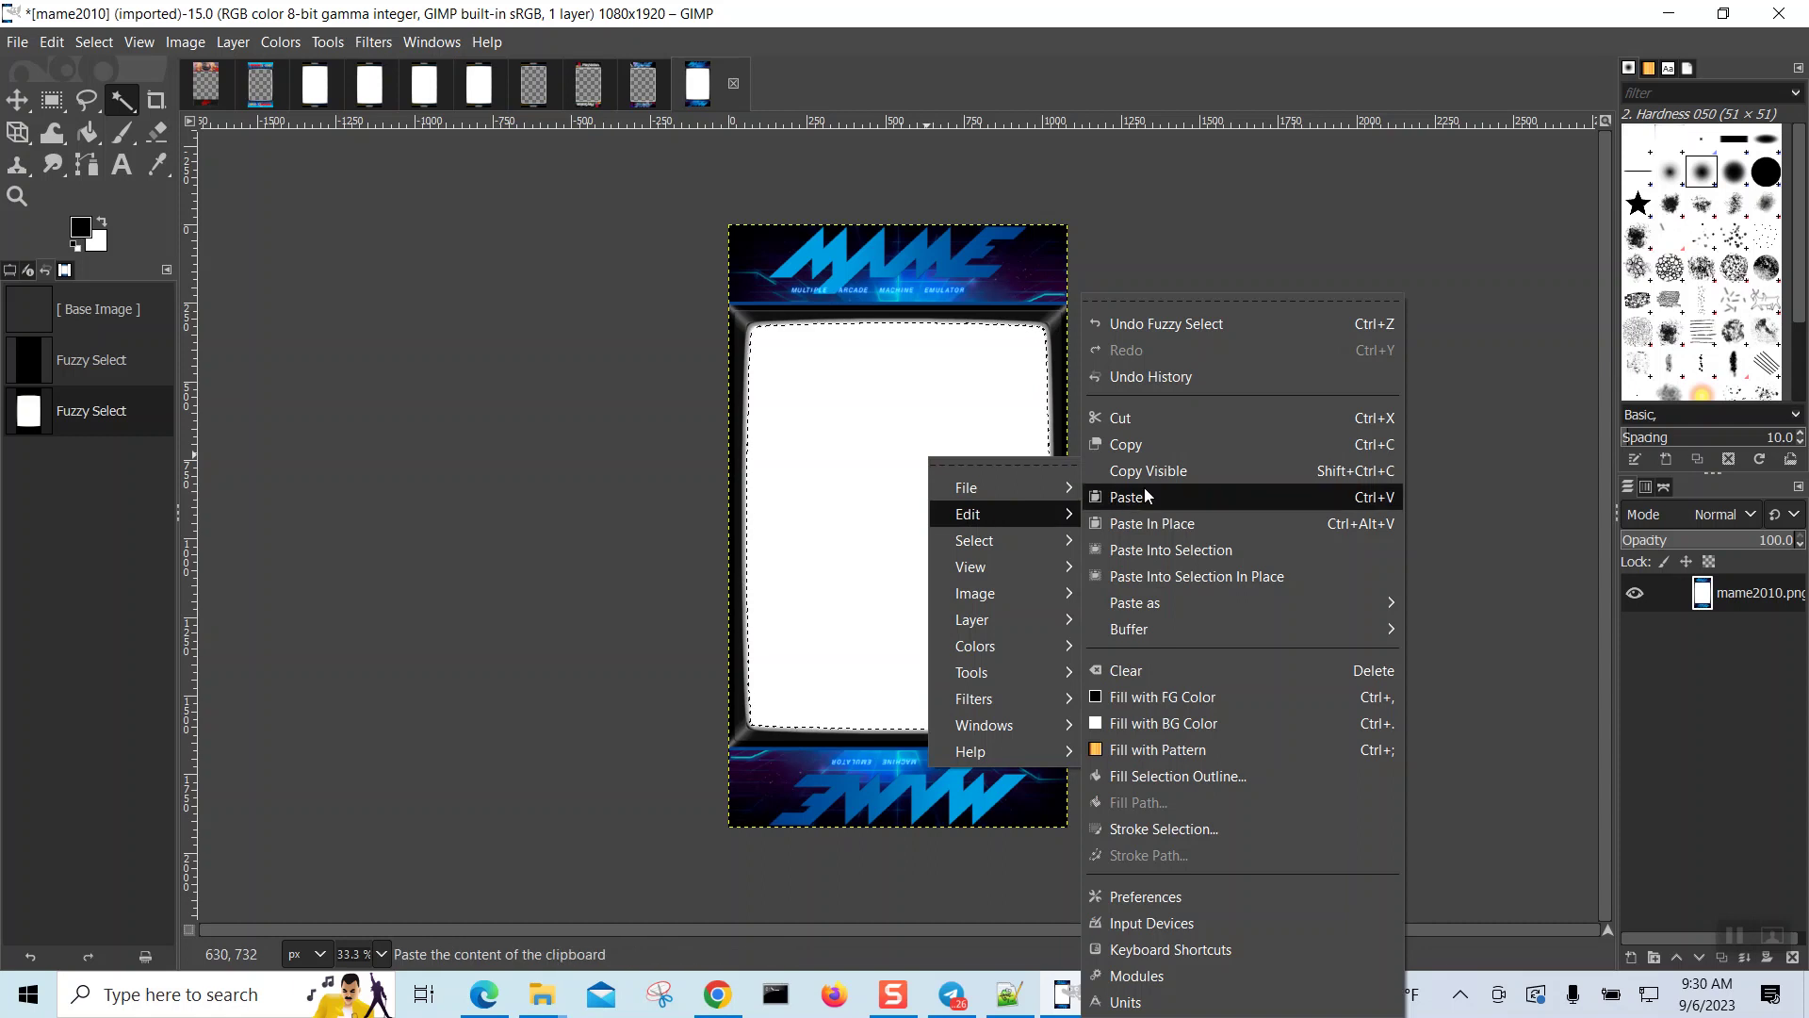
pyautogui.click(1167, 418)
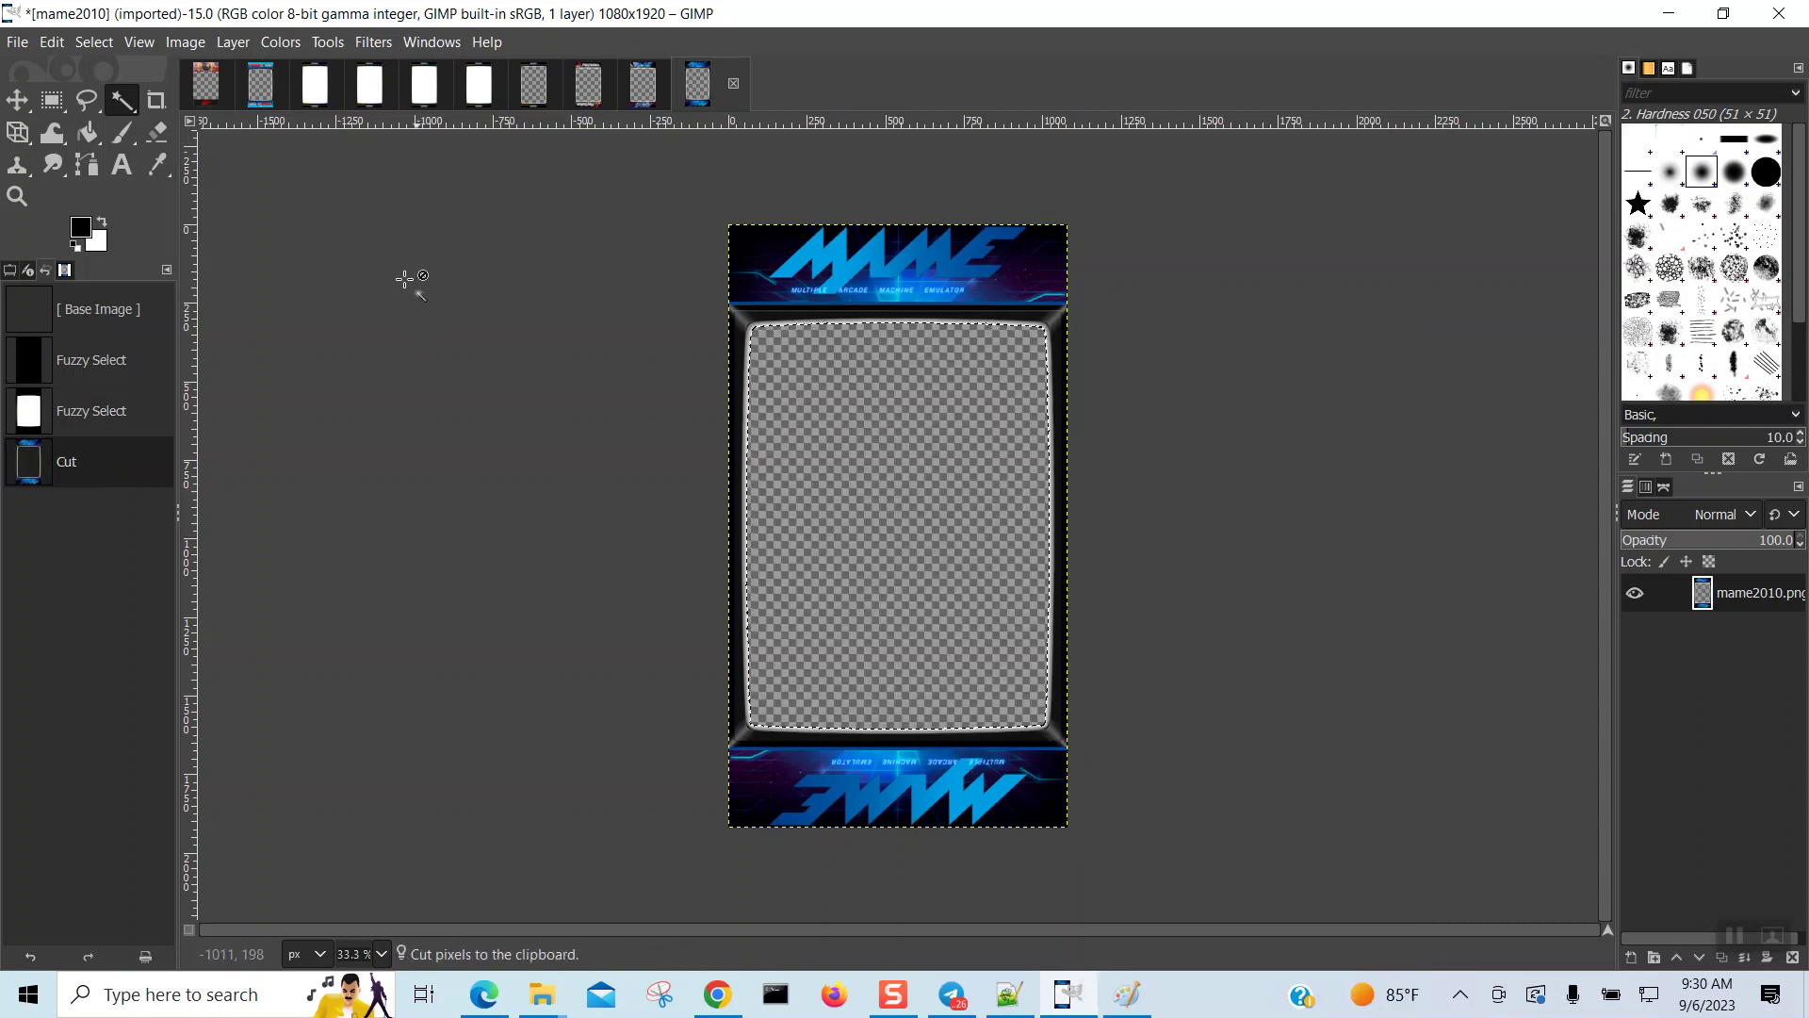
# Step: Export the image as mame2010.png into the console bezels folder, replacing the existing file and keeping the PNG options as they are
pyautogui.click(19, 44)
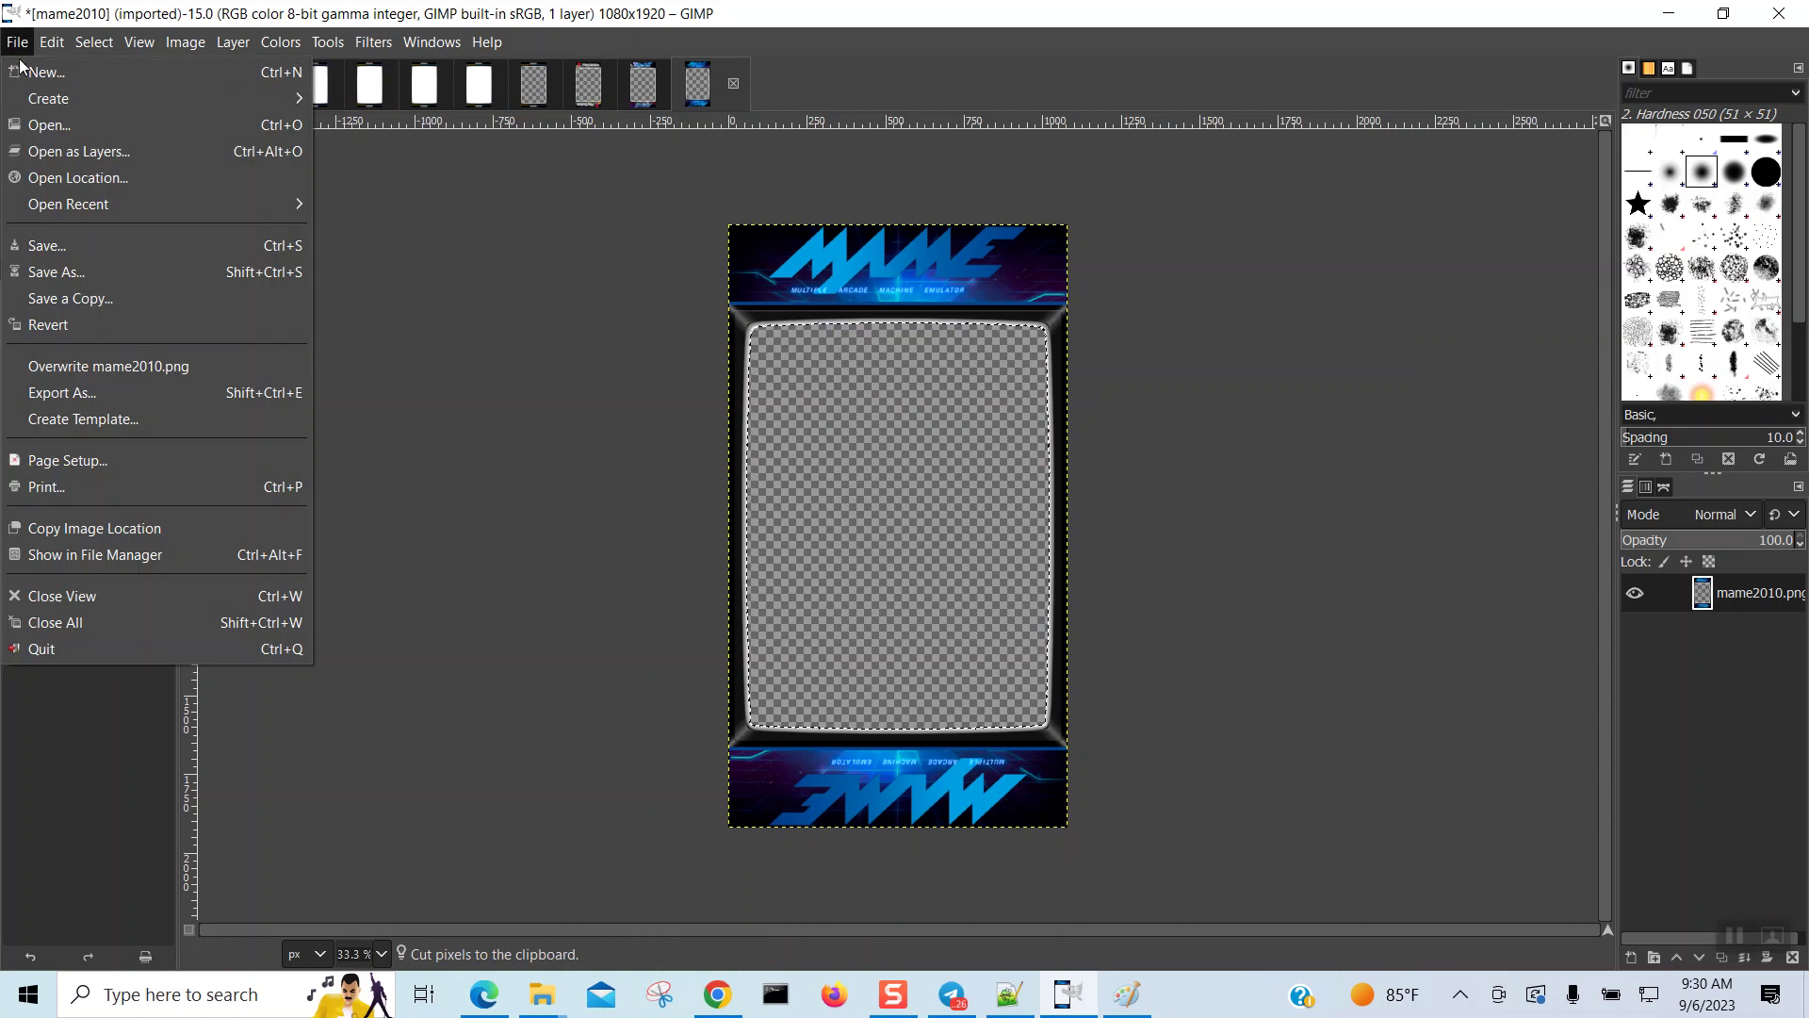
pyautogui.click(111, 399)
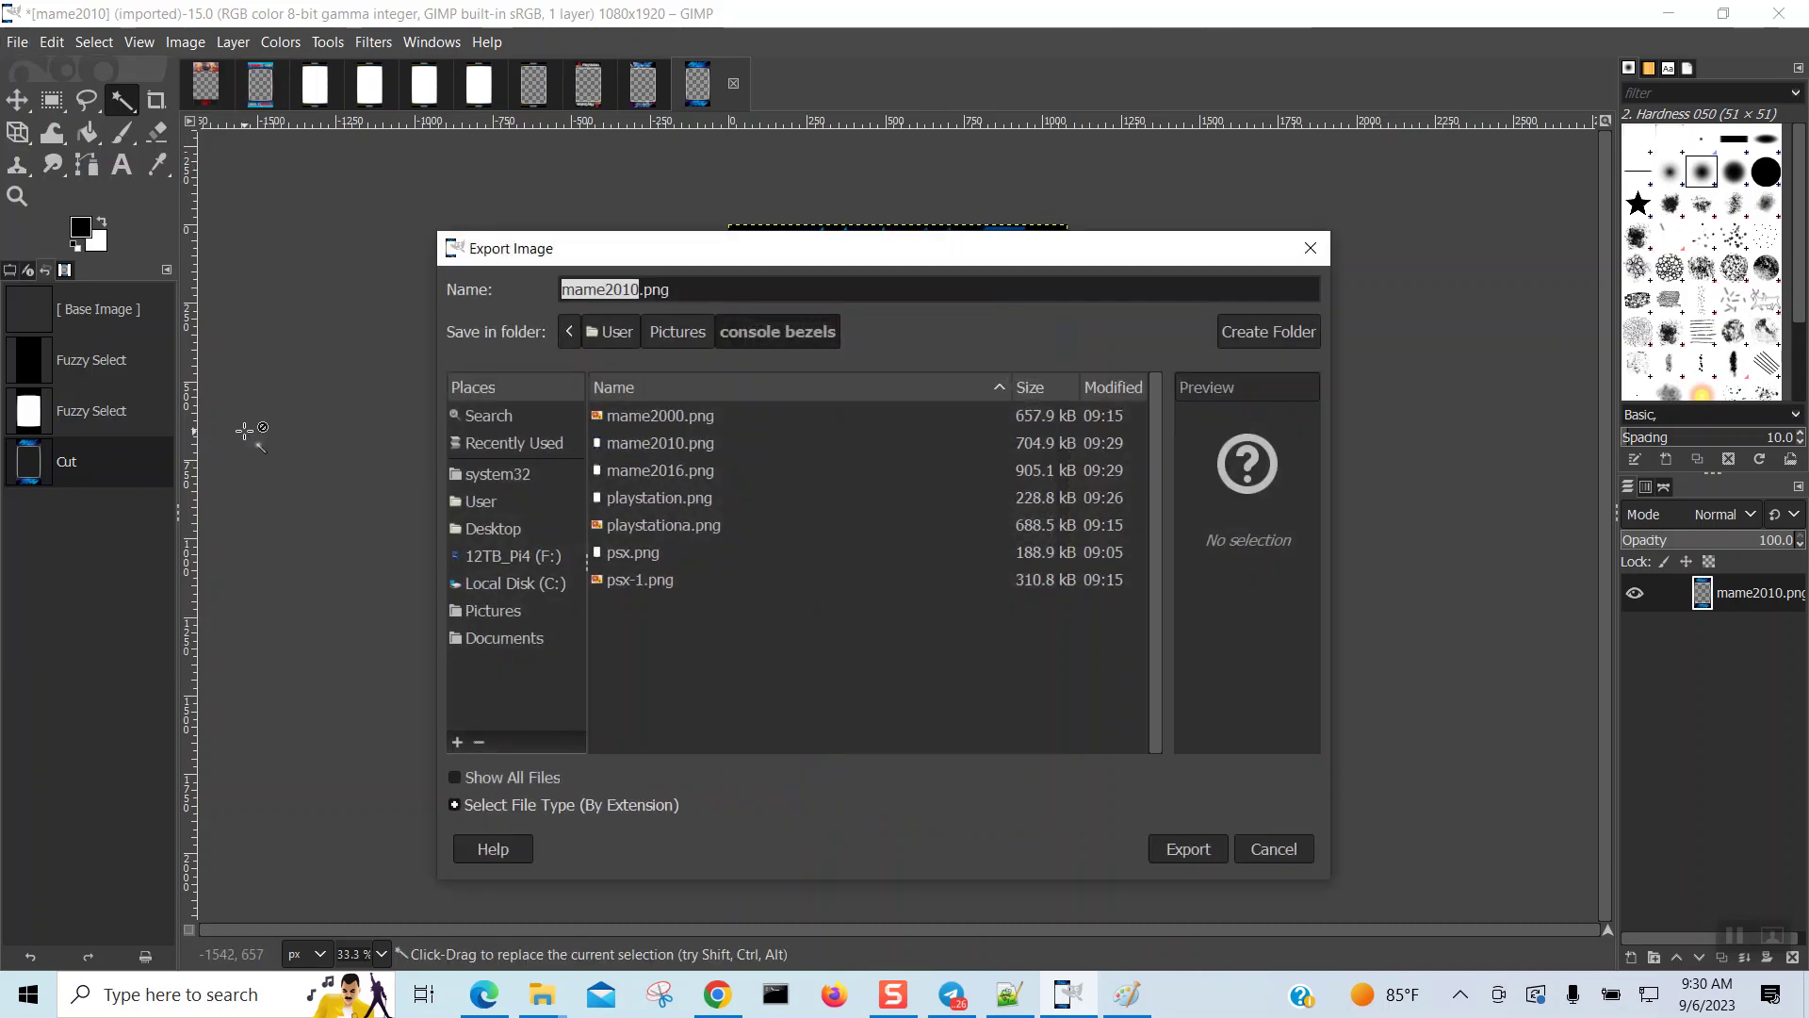
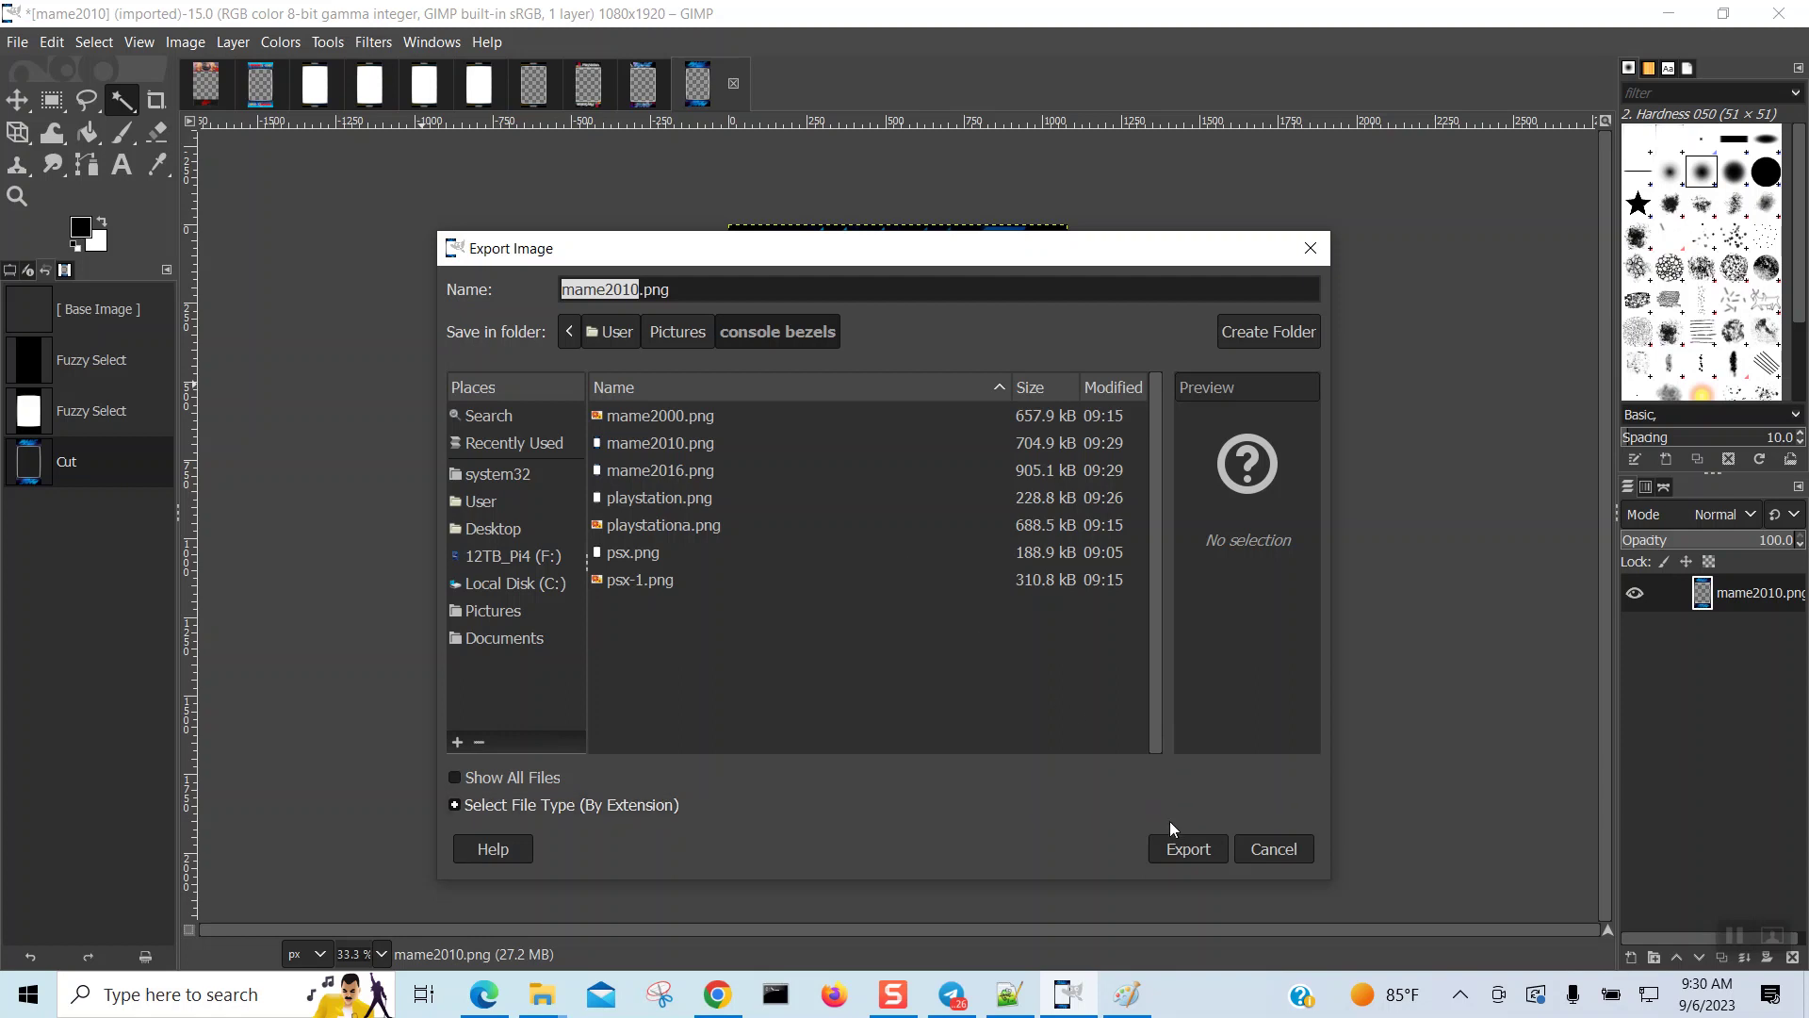
pyautogui.click(1175, 851)
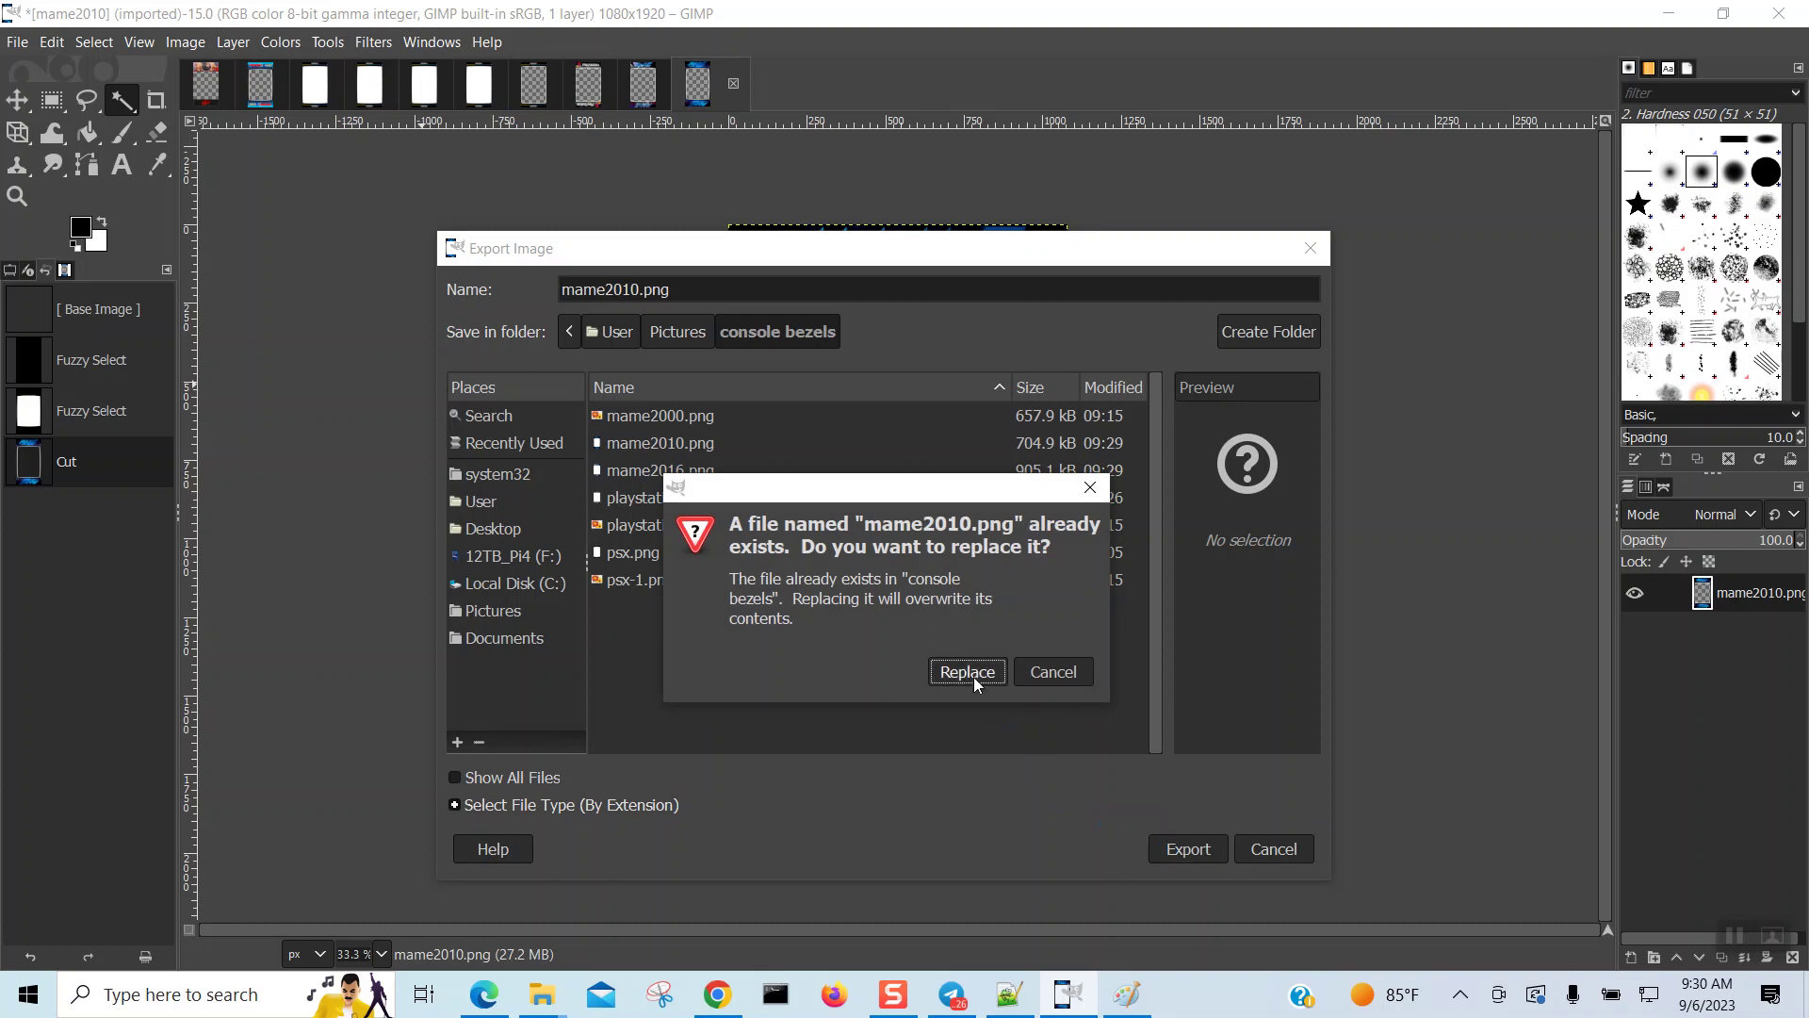
pyautogui.click(961, 671)
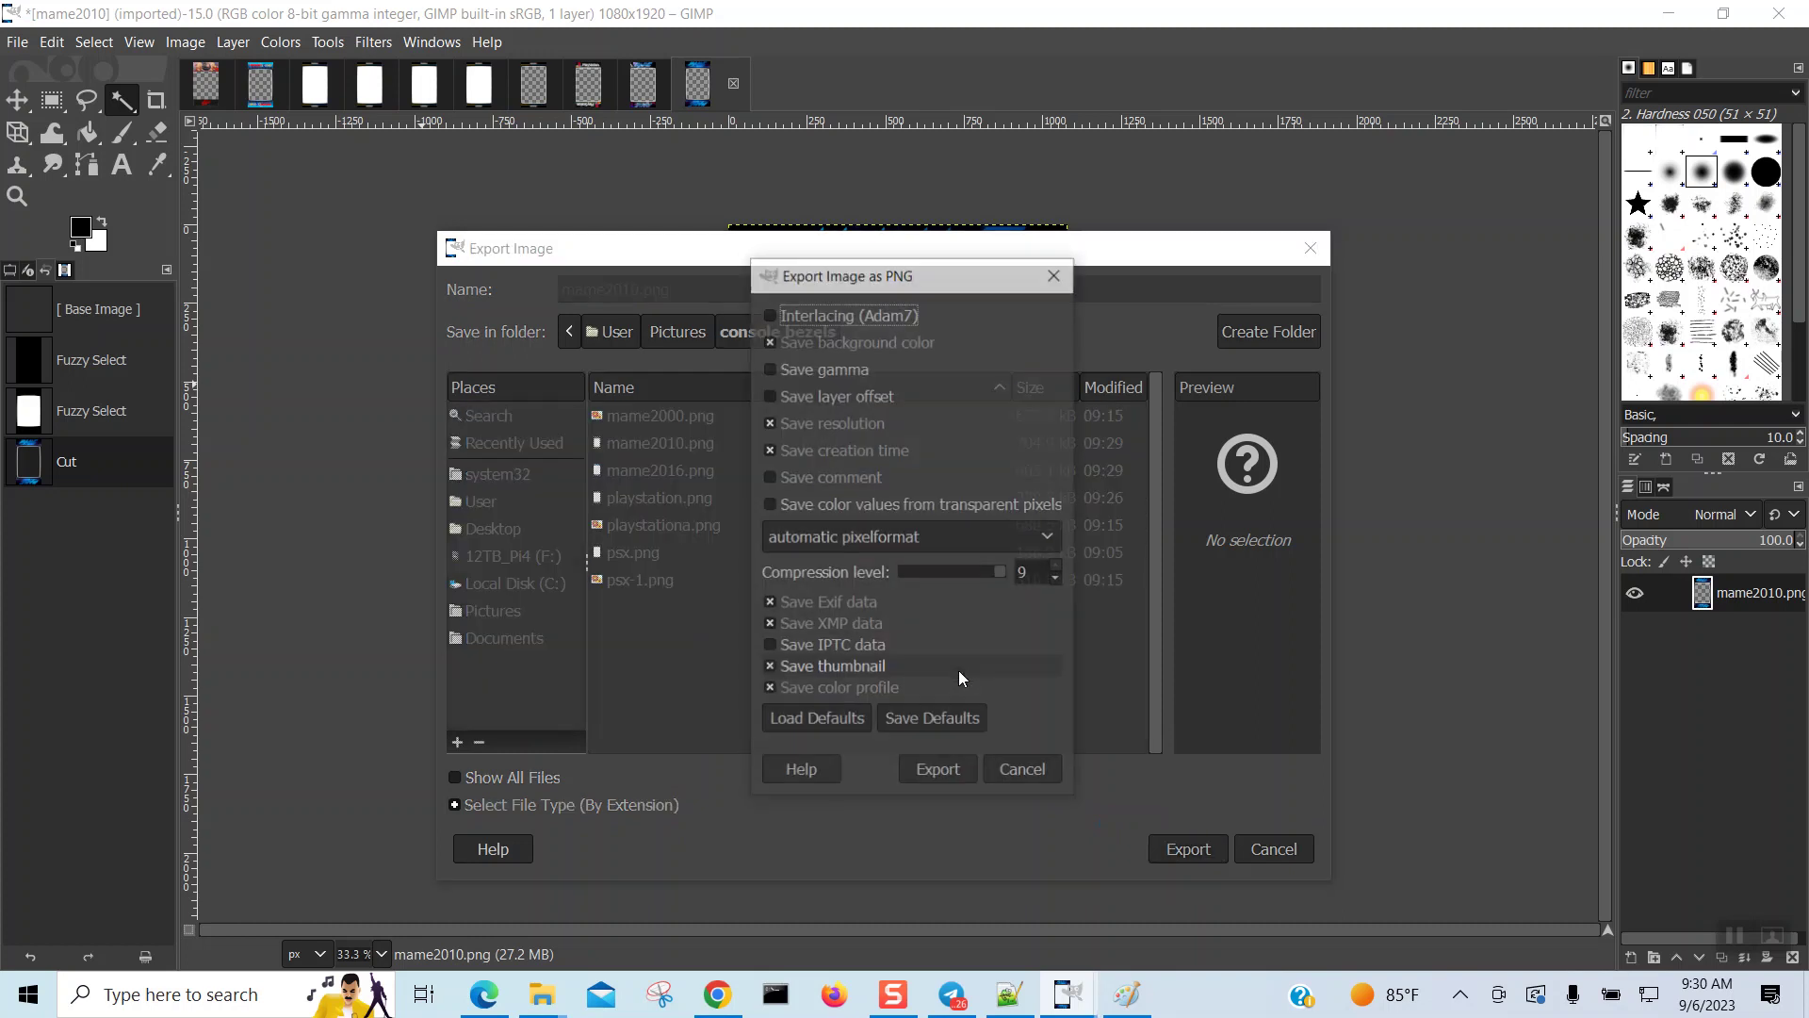
pyautogui.click(942, 773)
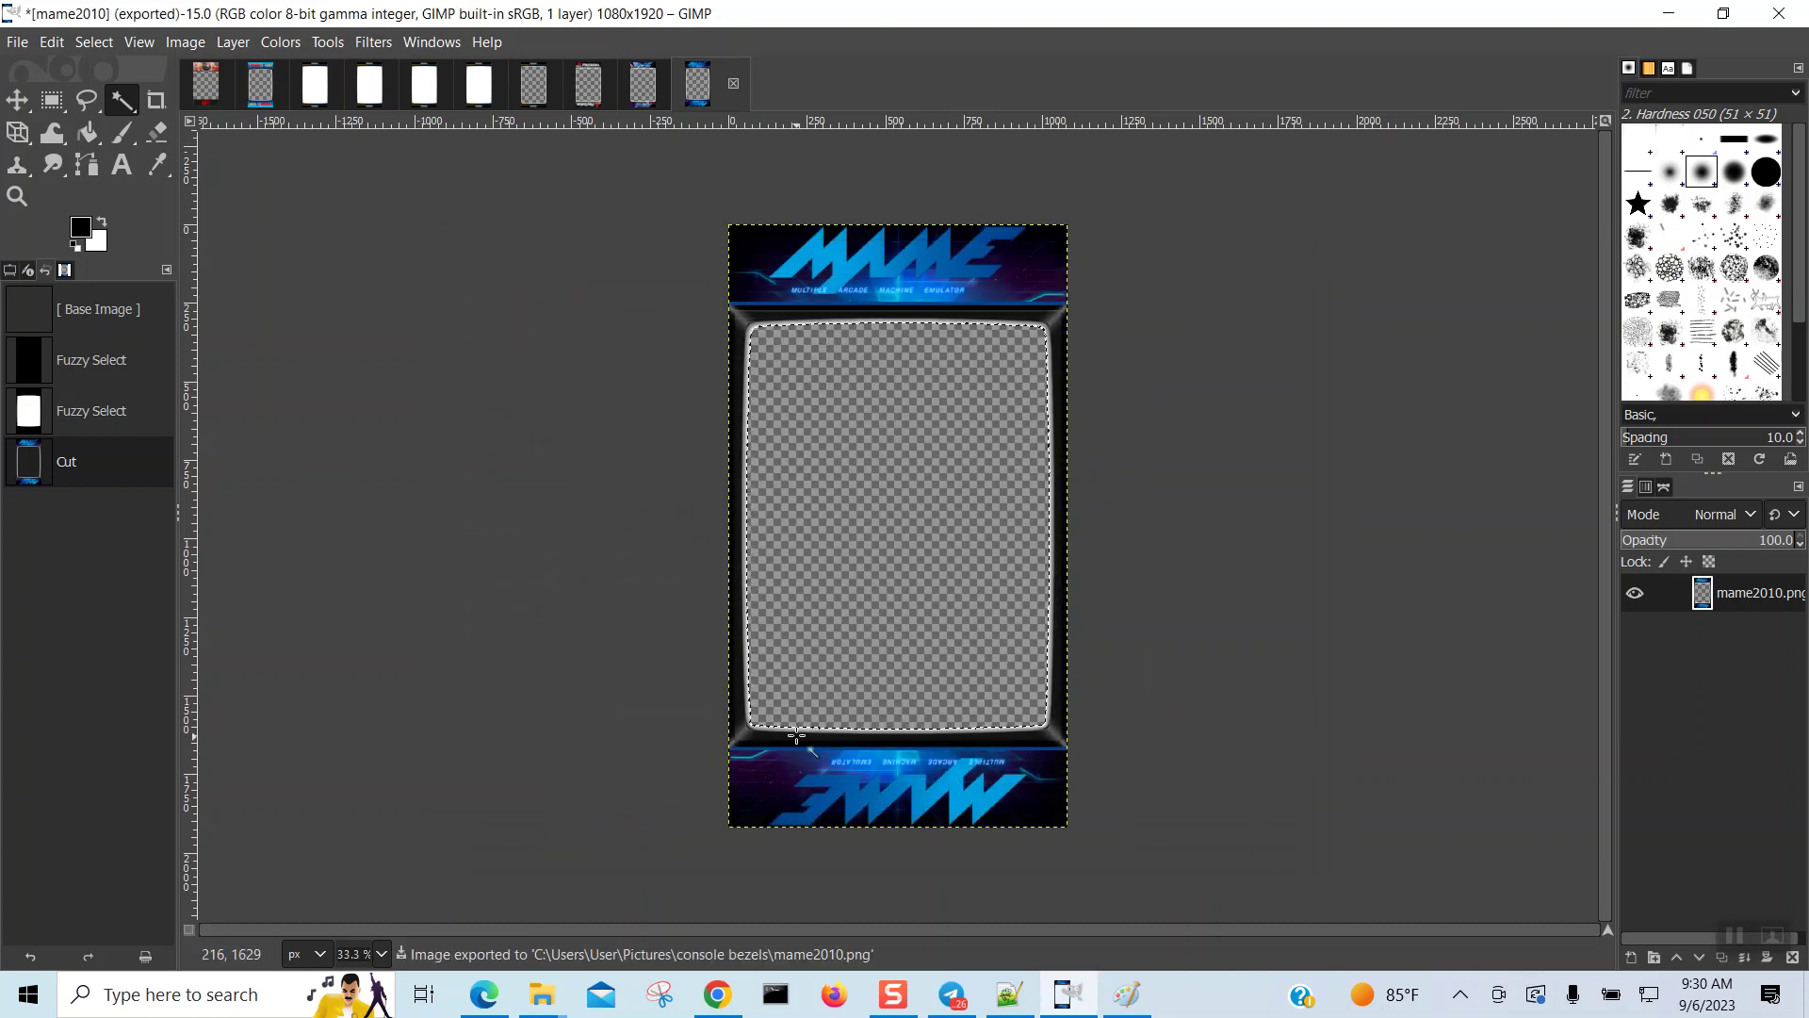
# Step: Export the image once more to mame2010.png and return to the console bezels folder in File Explorer
pyautogui.click(17, 42)
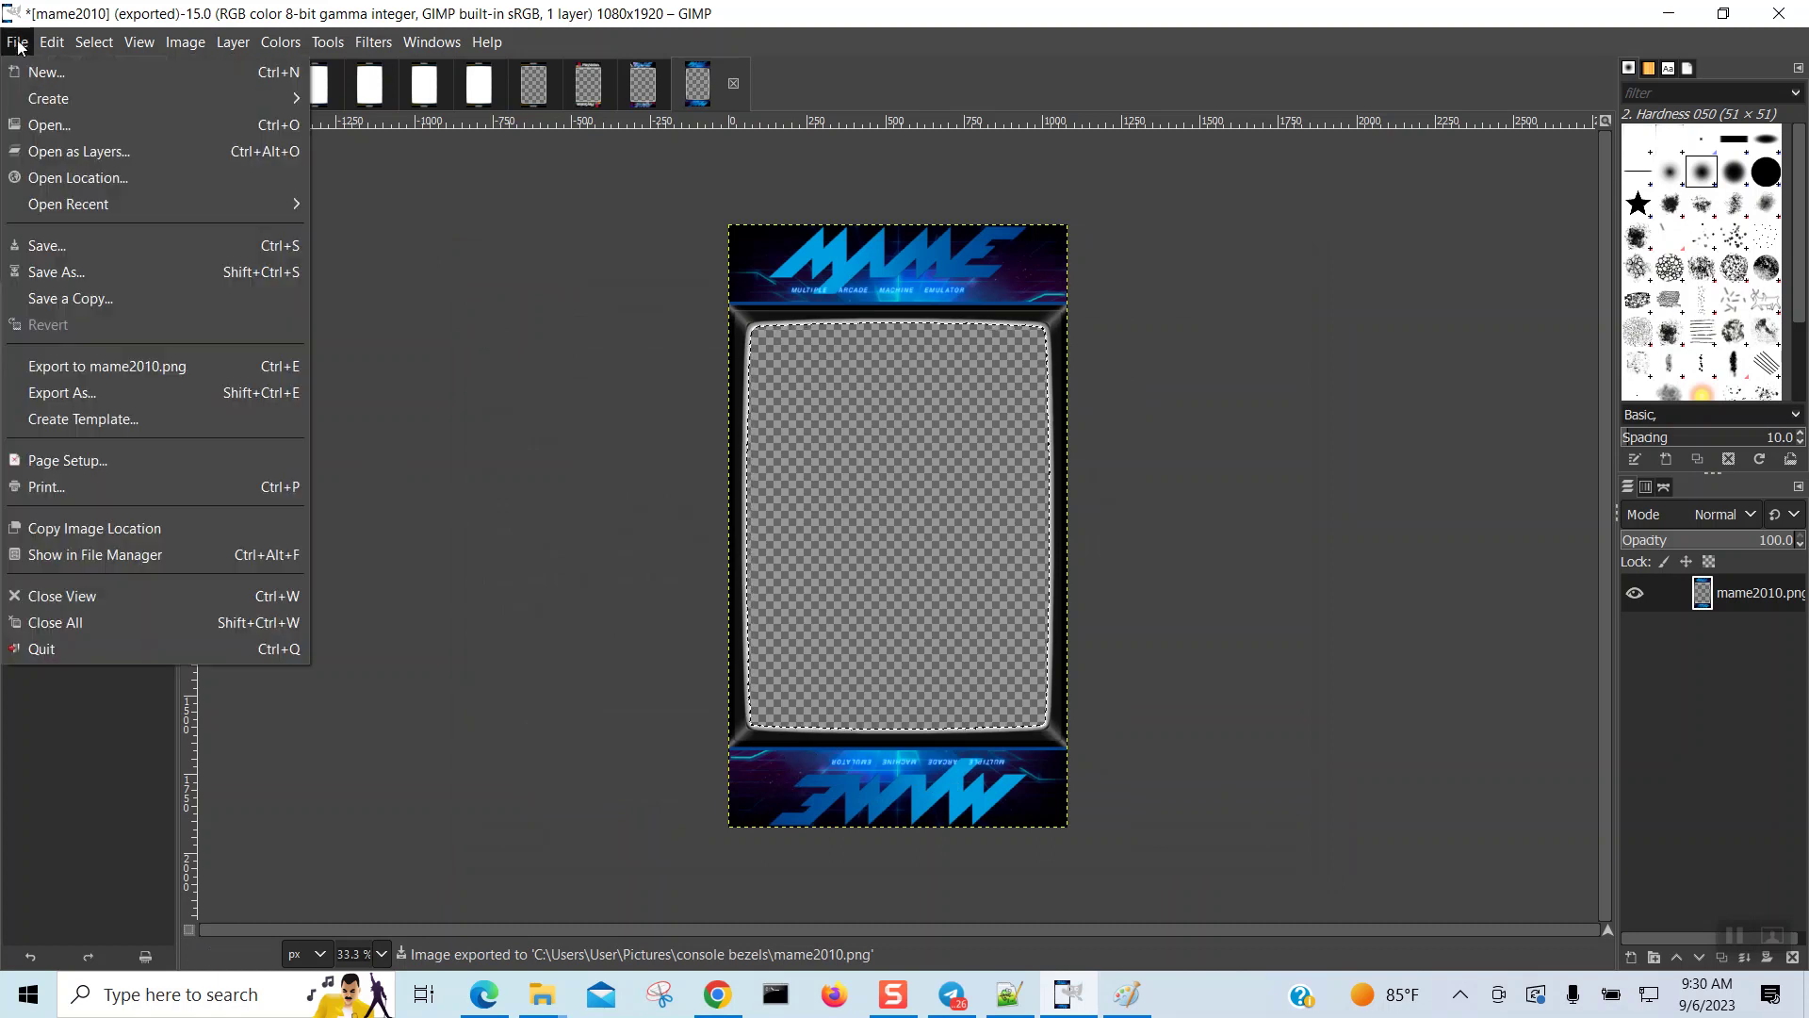
pyautogui.click(173, 366)
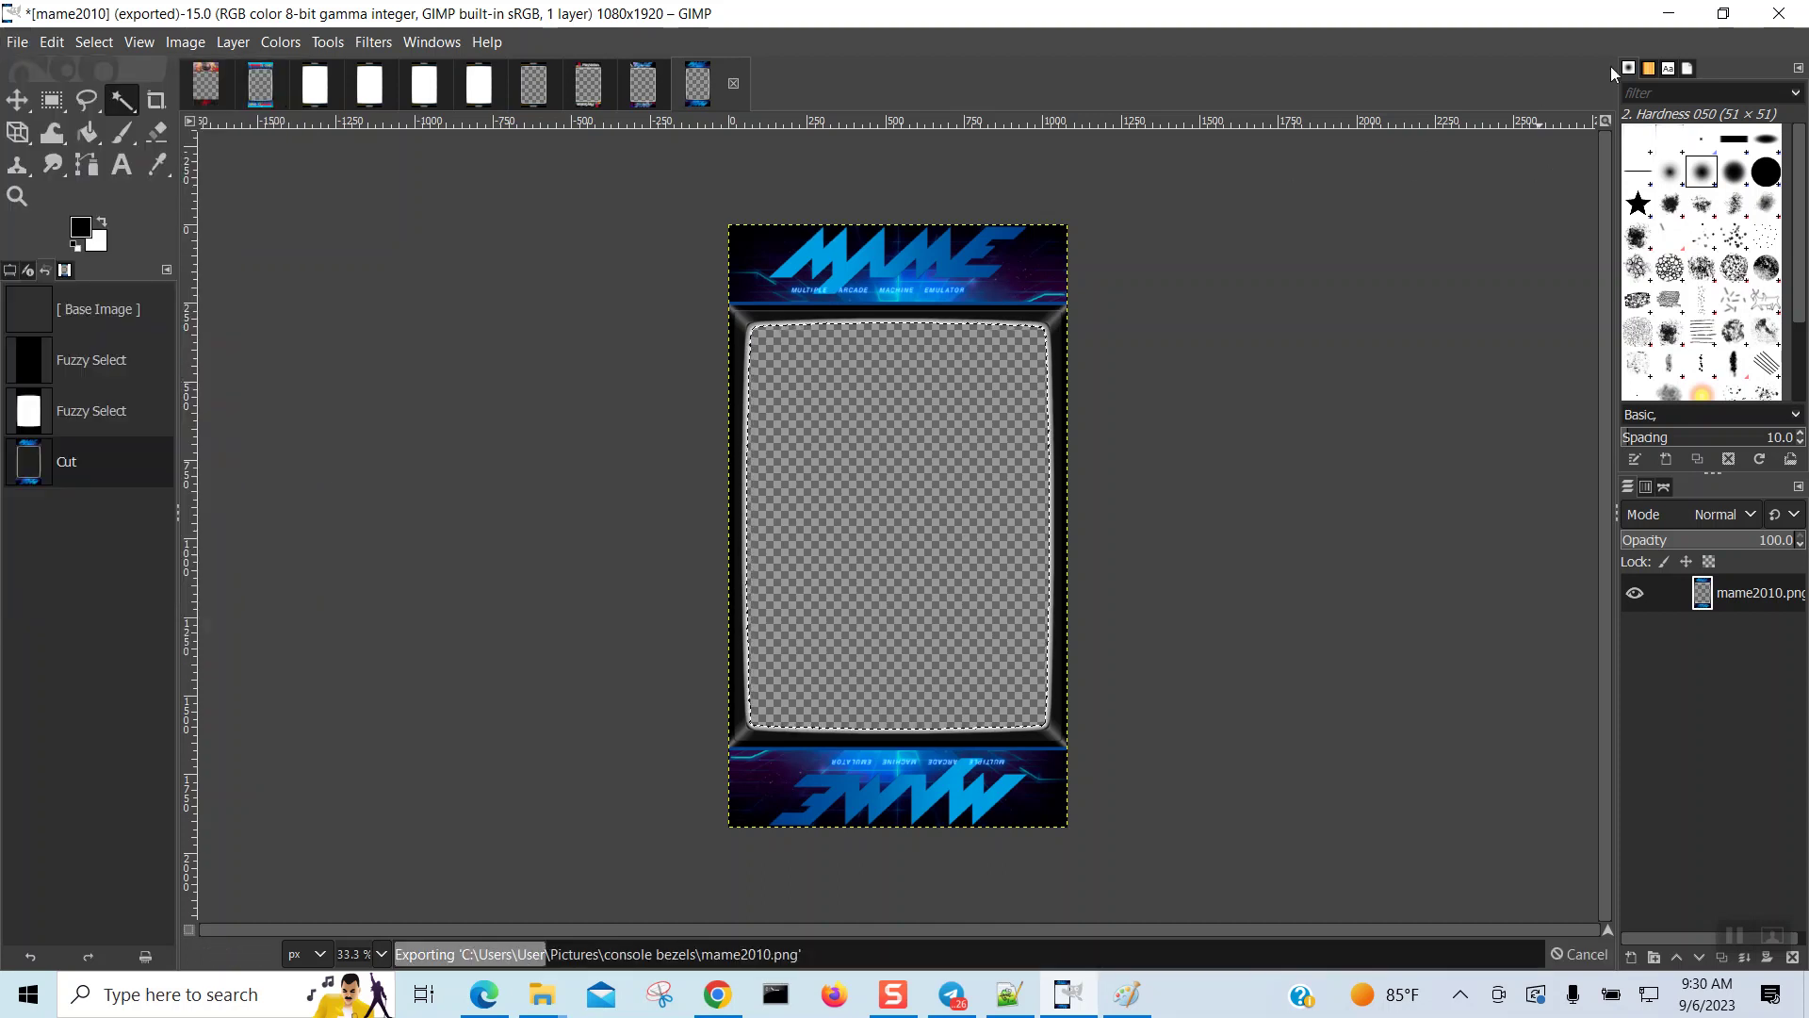
pyautogui.click(1670, 15)
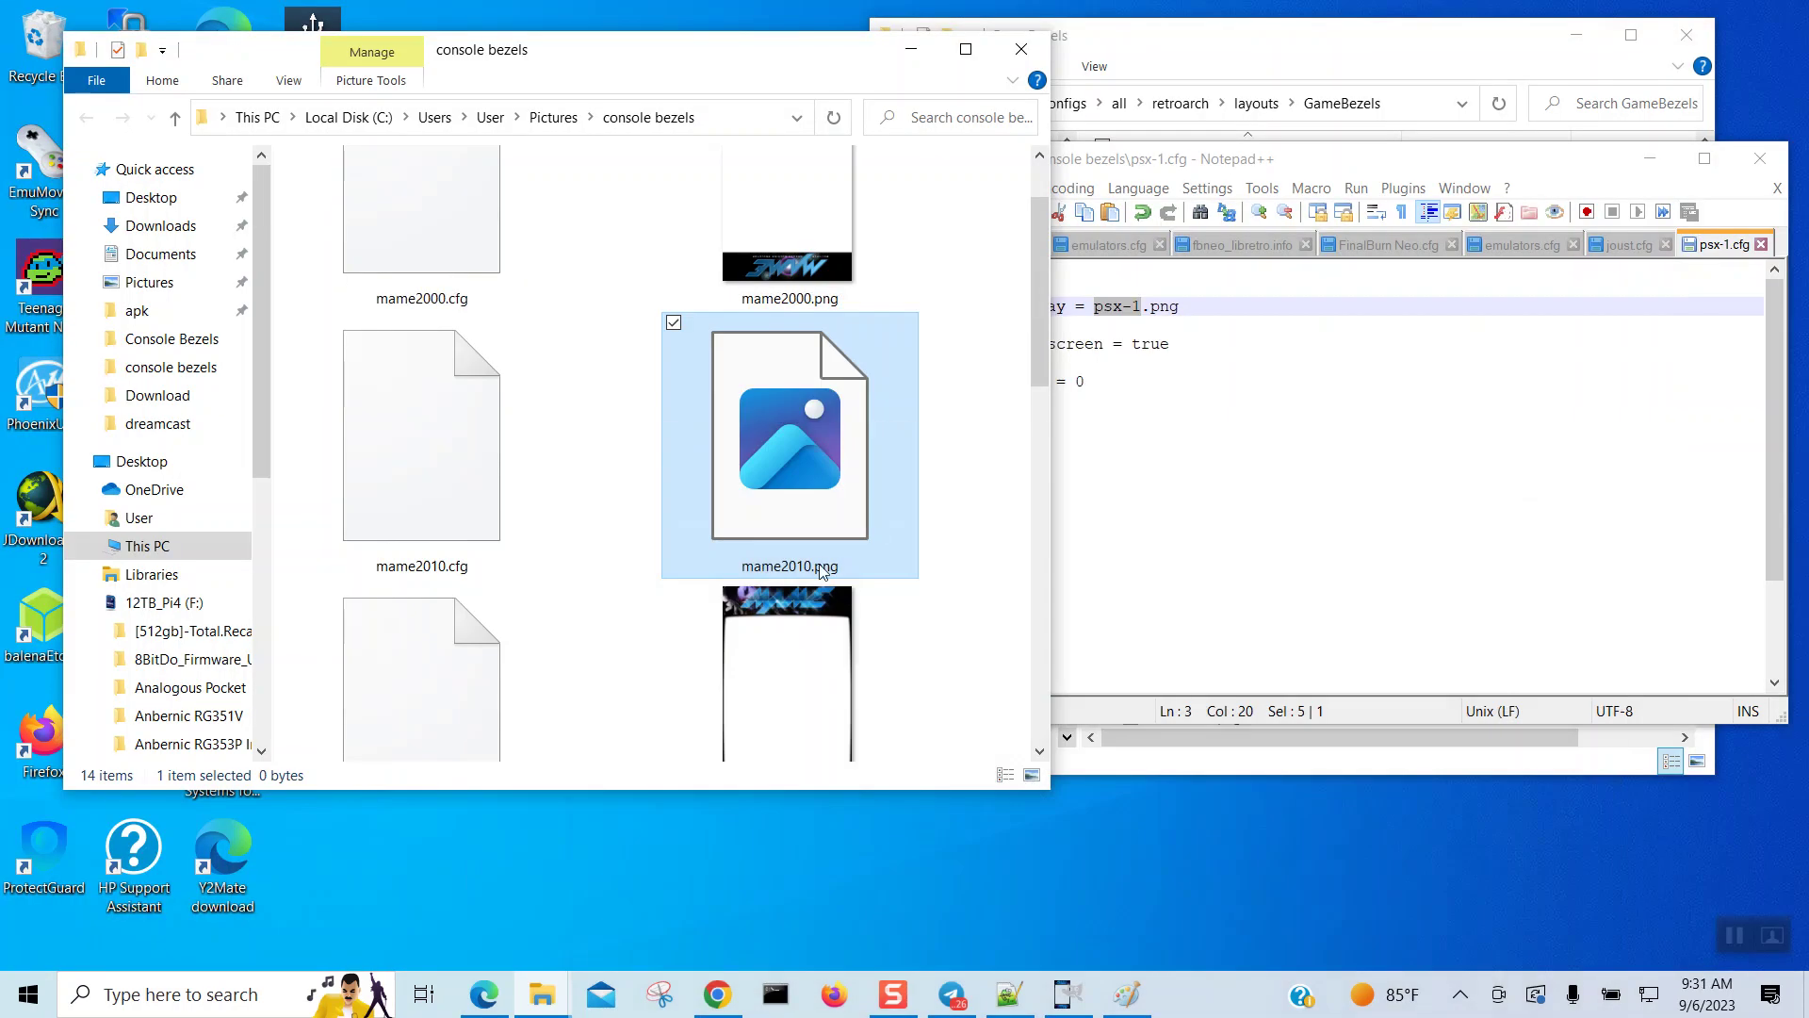
# Step: Open mame2000.png from the console bezels folder in Paint
pyautogui.scroll(1, 957, 459)
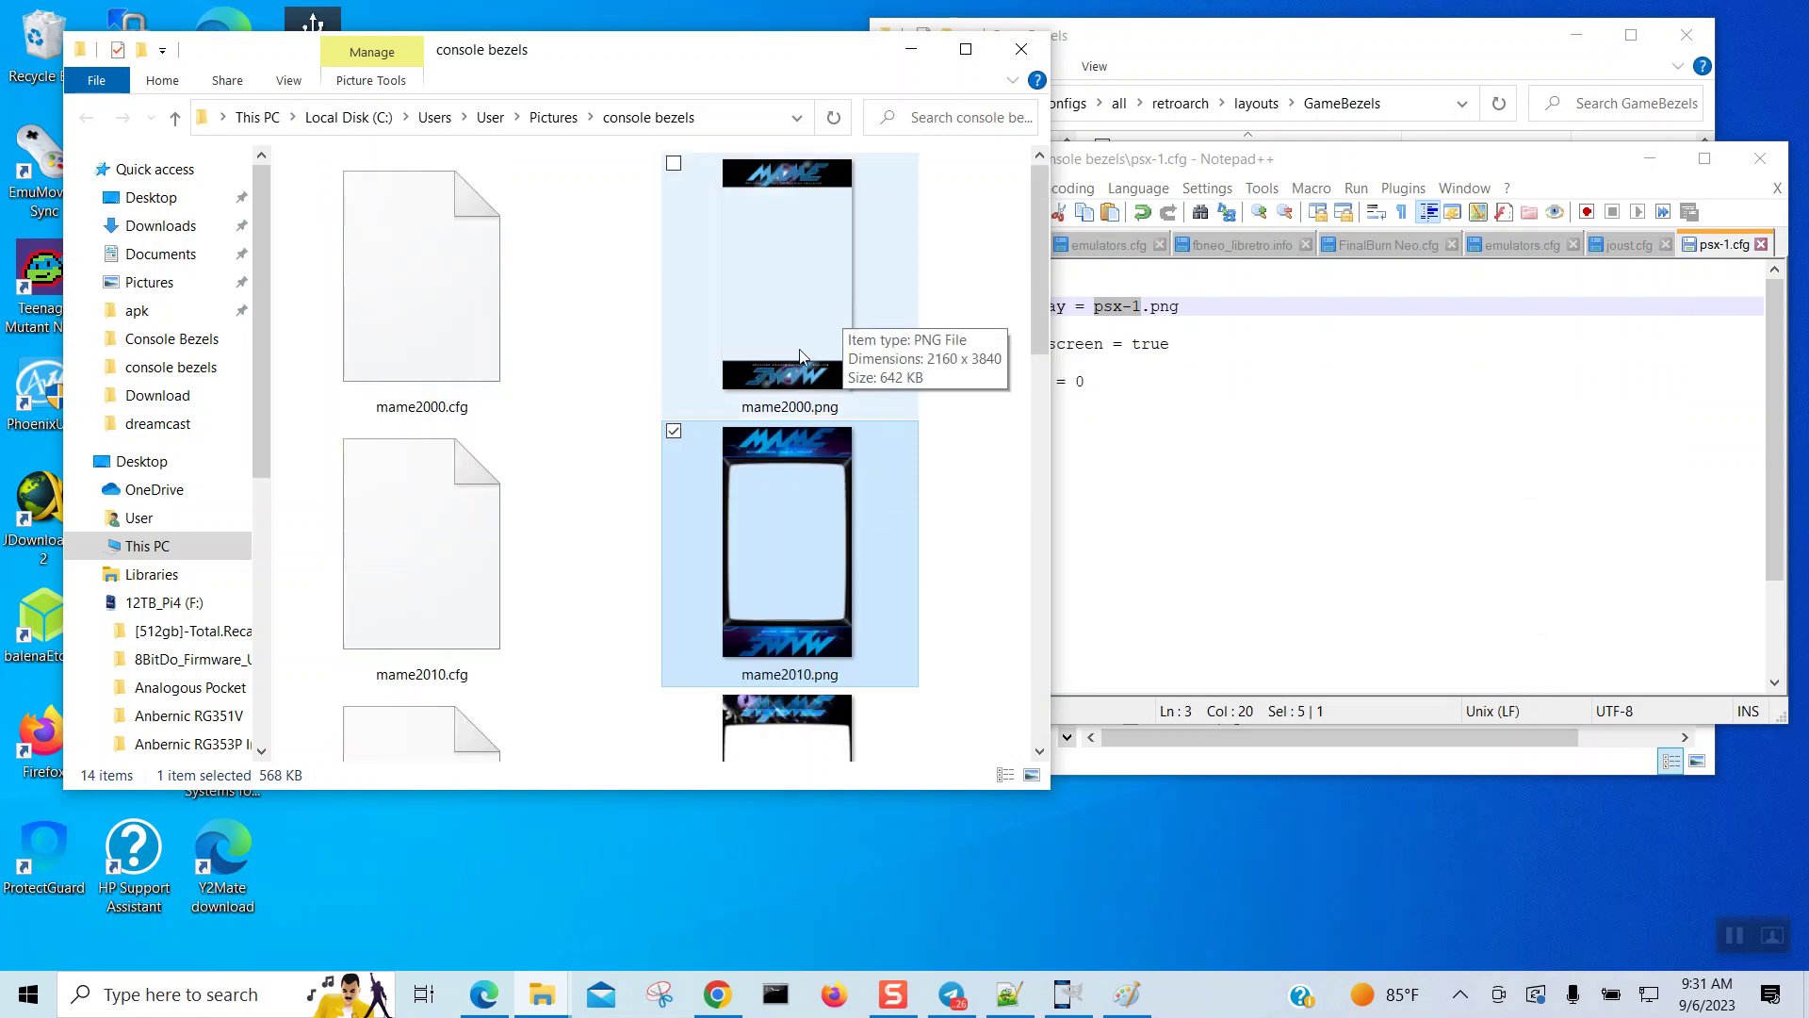
pyautogui.rightClick(787, 271)
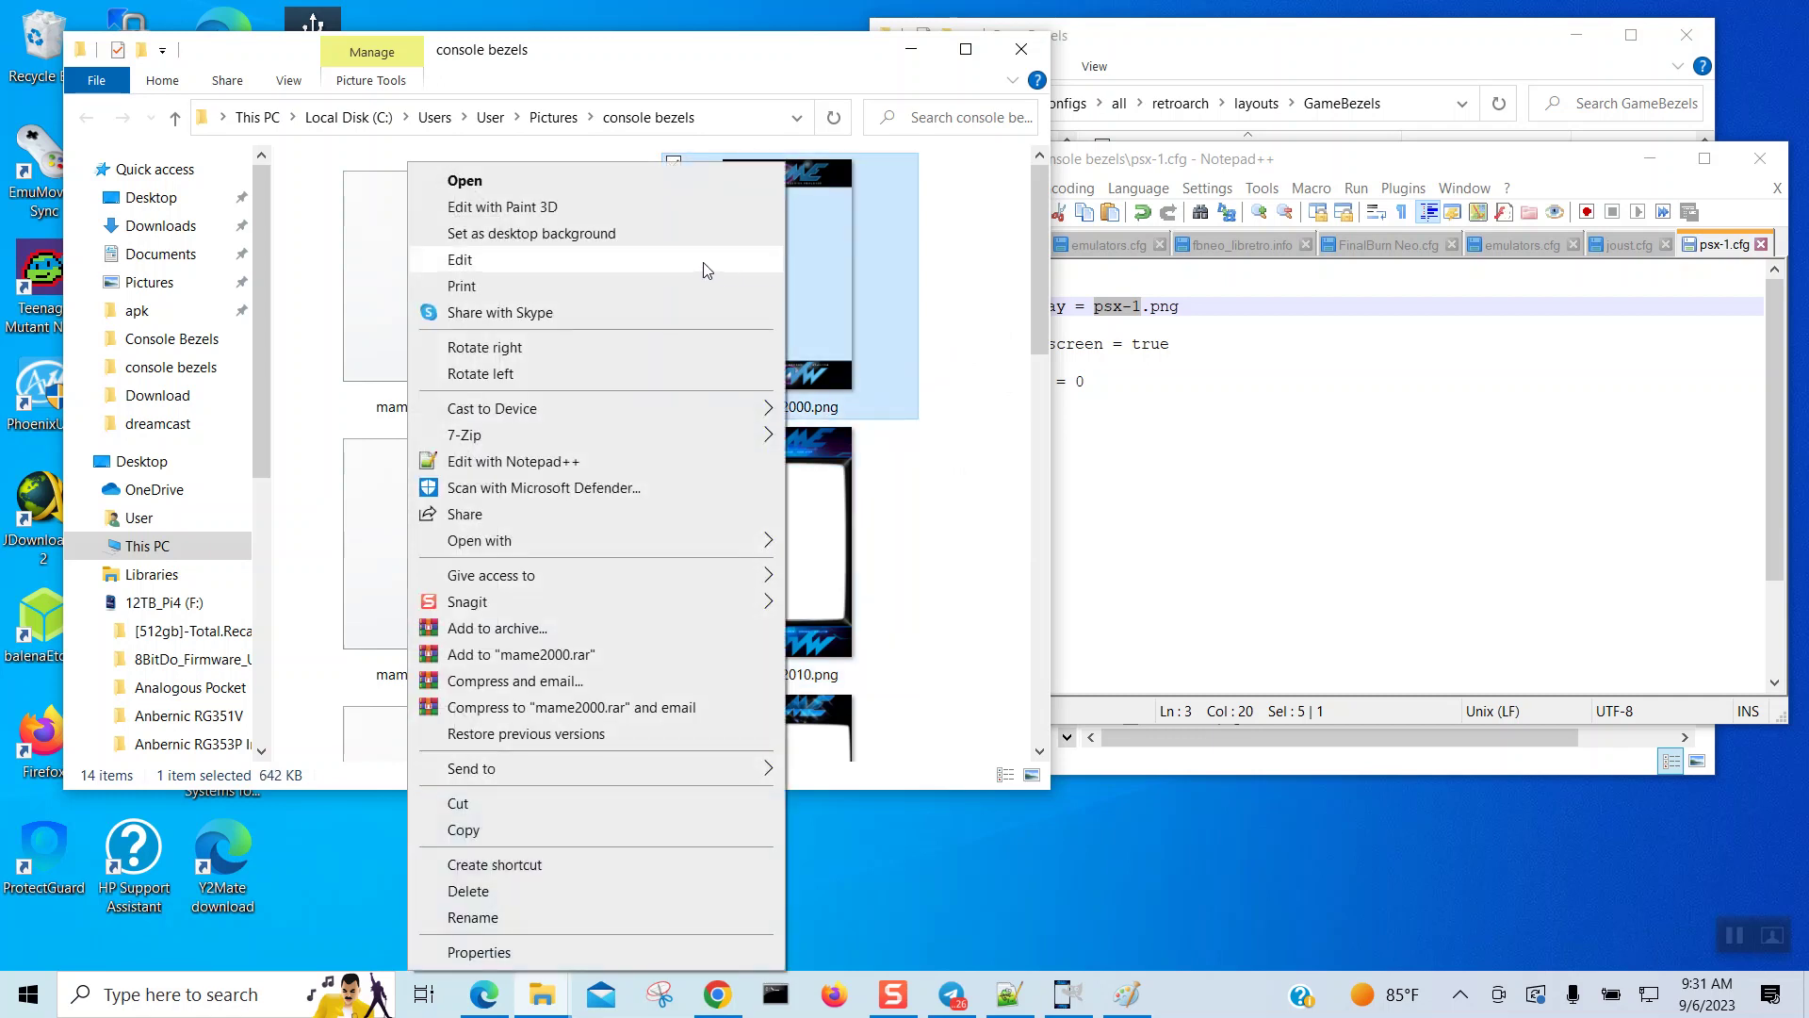
pyautogui.click(698, 261)
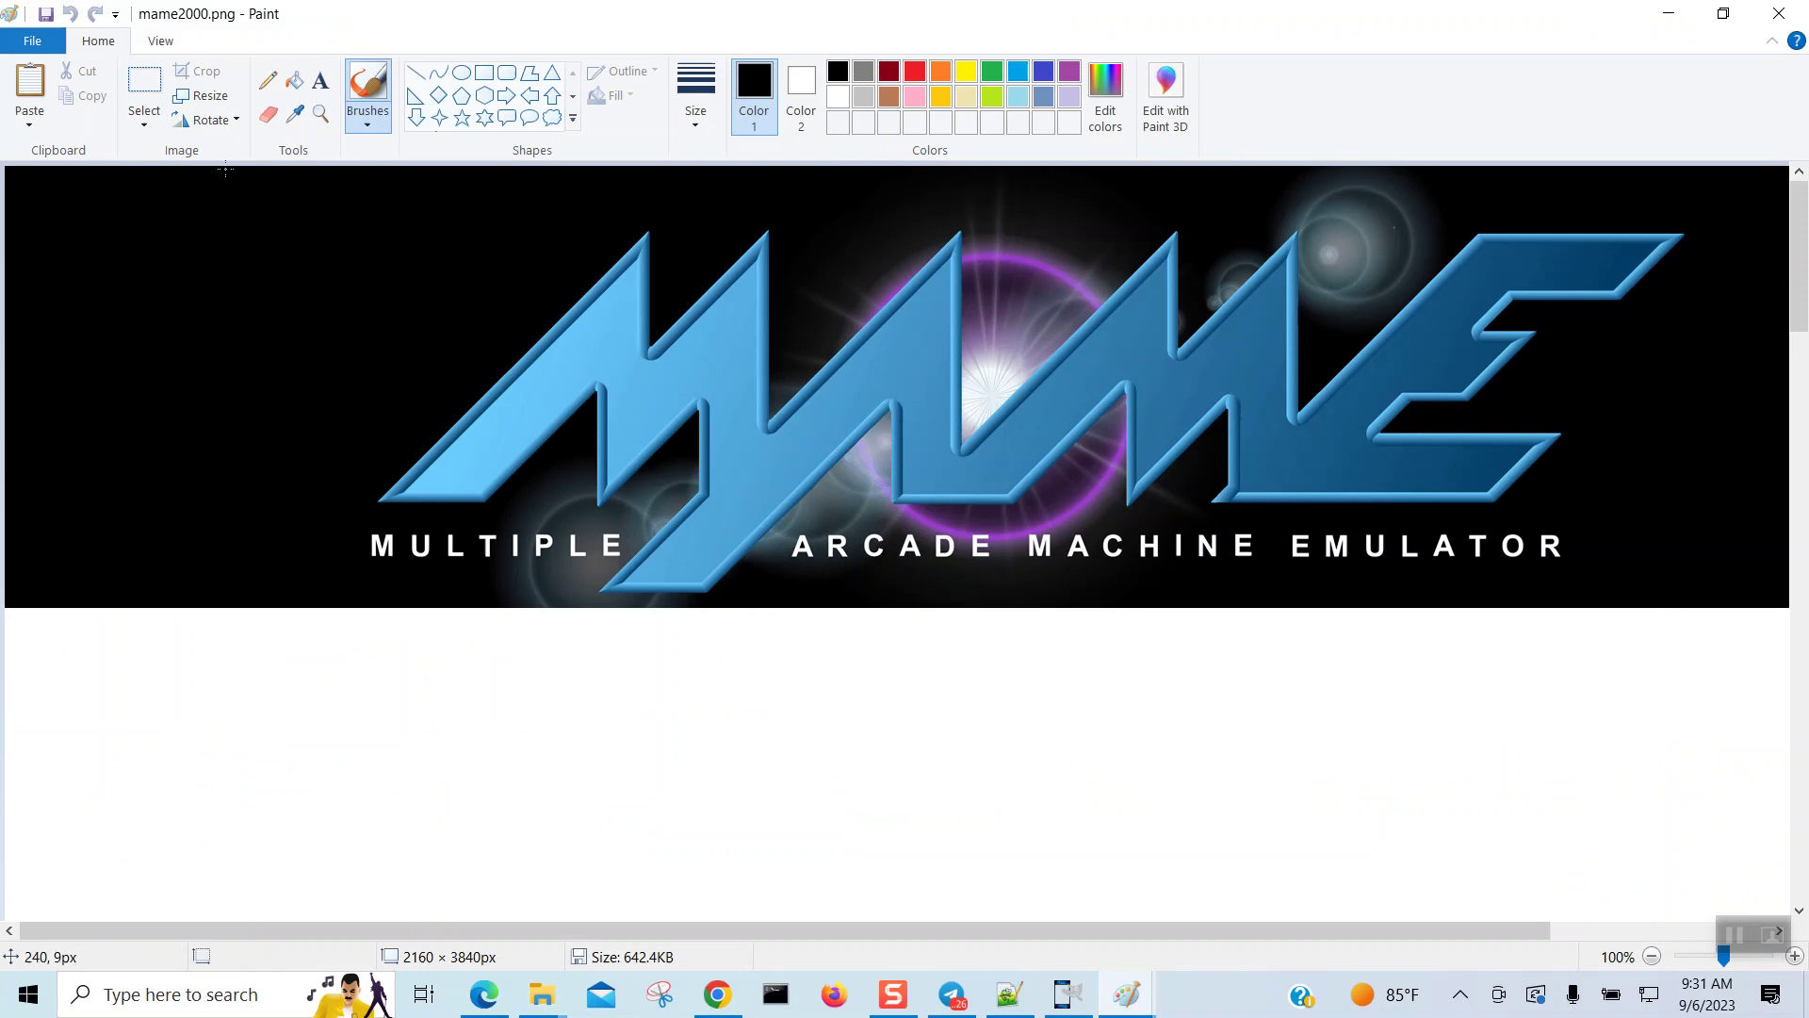
# Step: Resize mame2000.png to 1080 pixels wide with the aspect ratio maintained, then close Paint and save the change
pyautogui.click(162, 42)
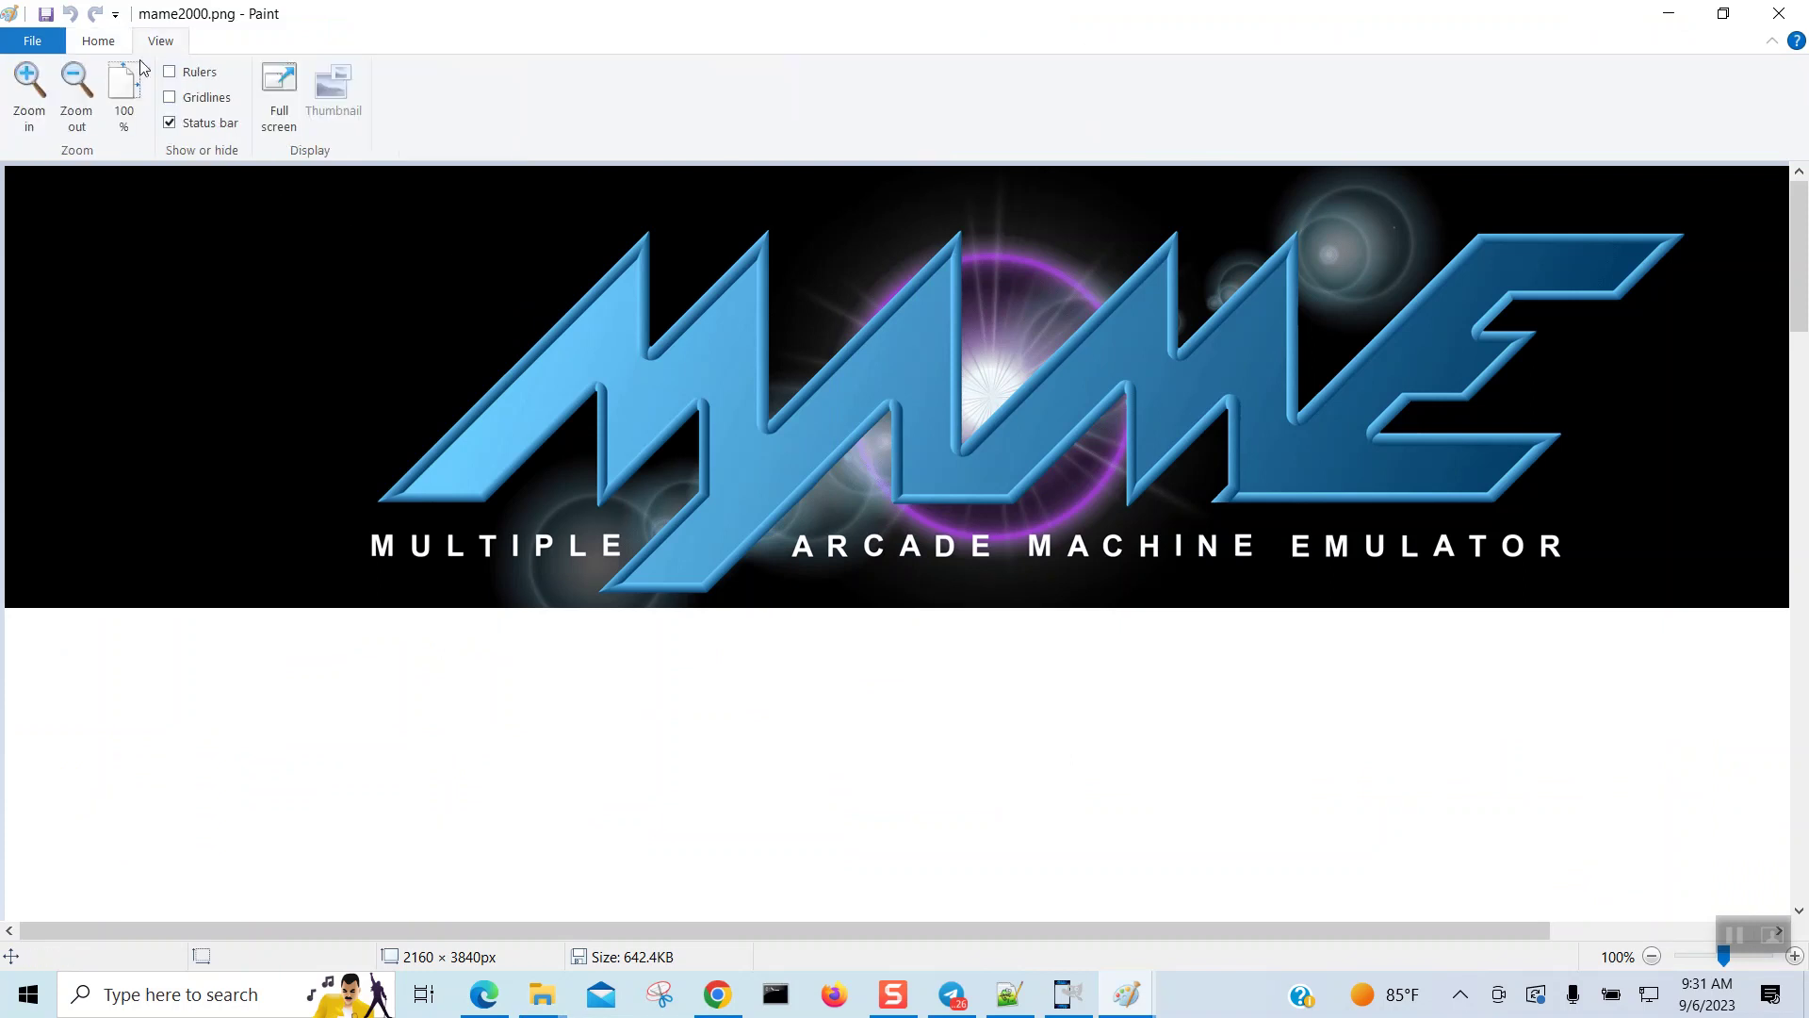
pyautogui.click(95, 99)
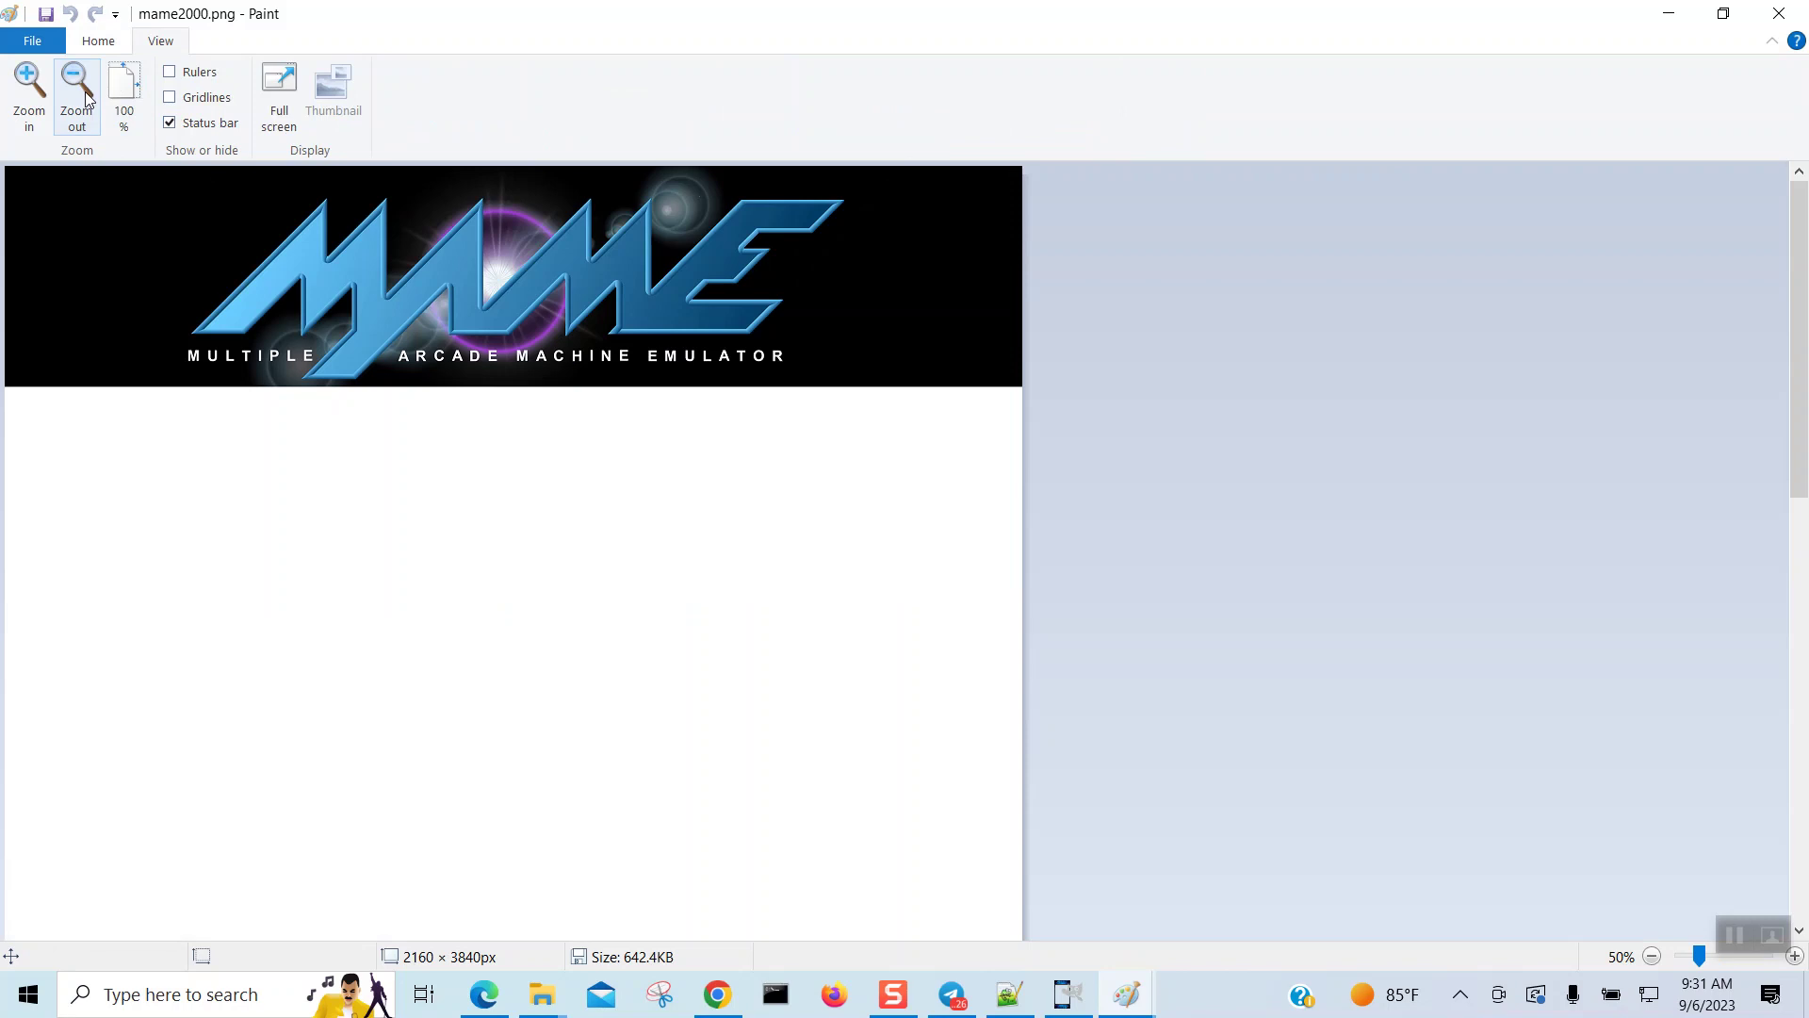
pyautogui.click(86, 98)
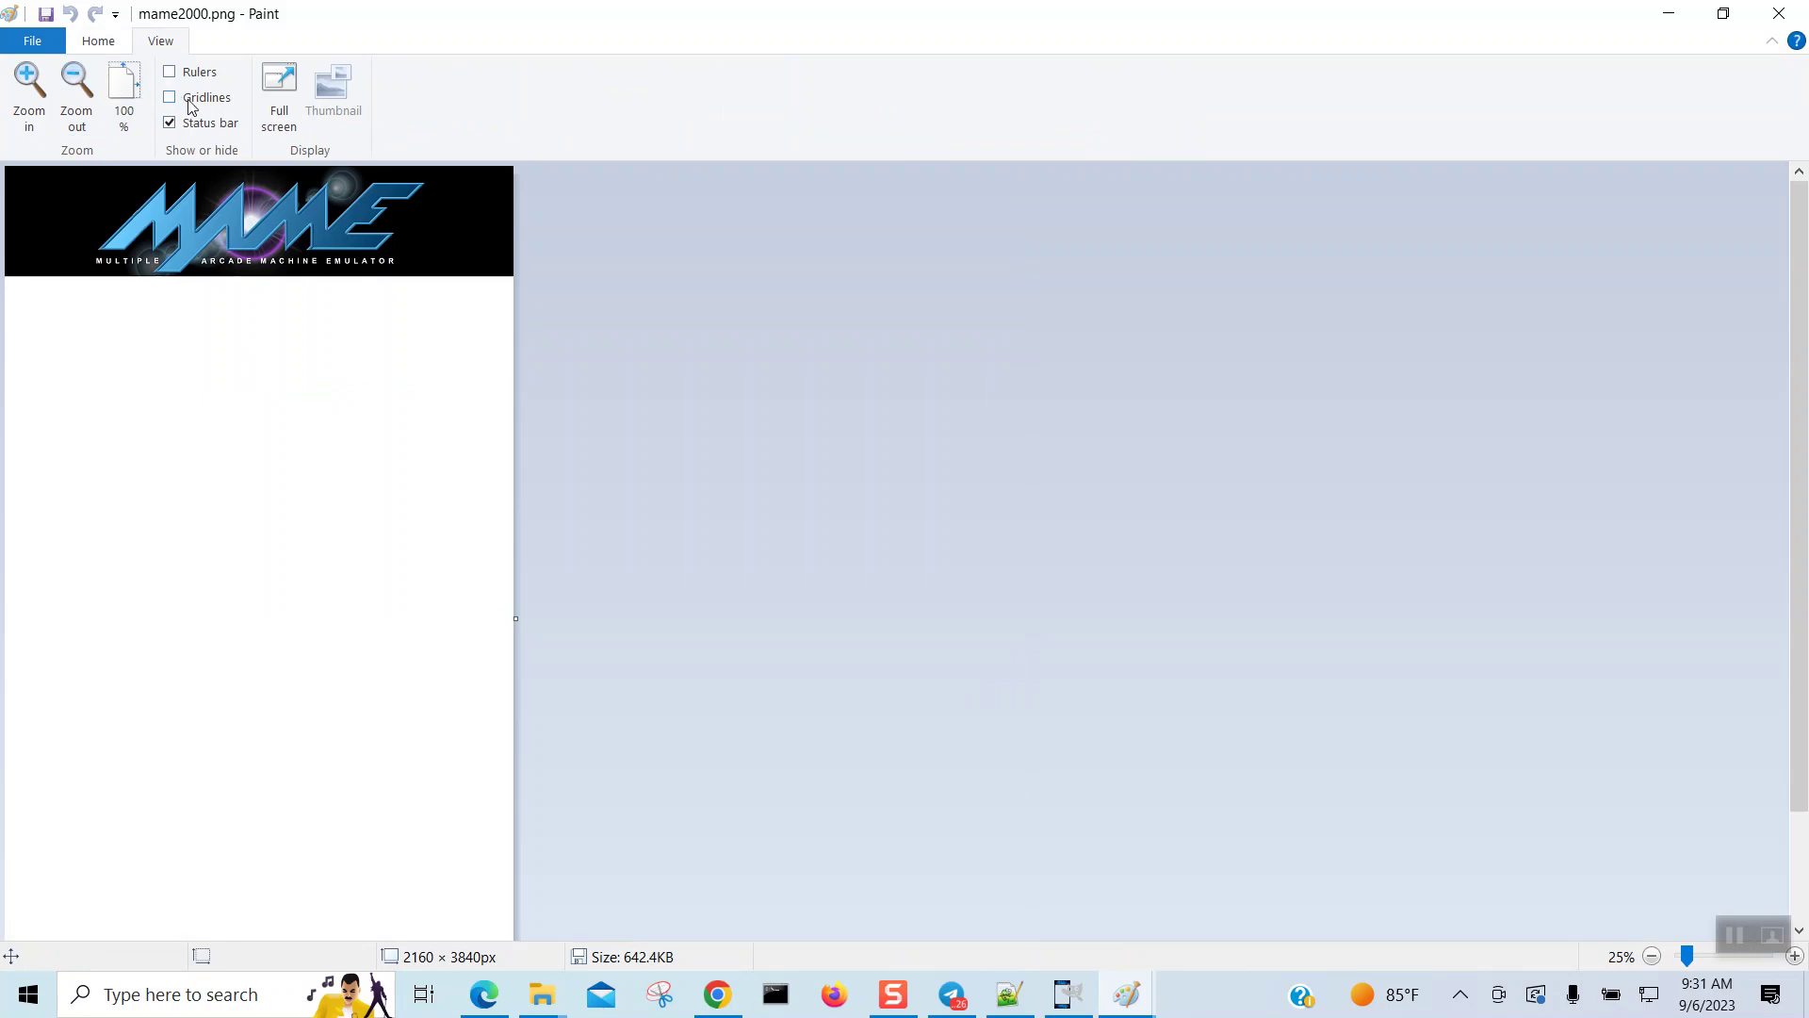
pyautogui.click(100, 40)
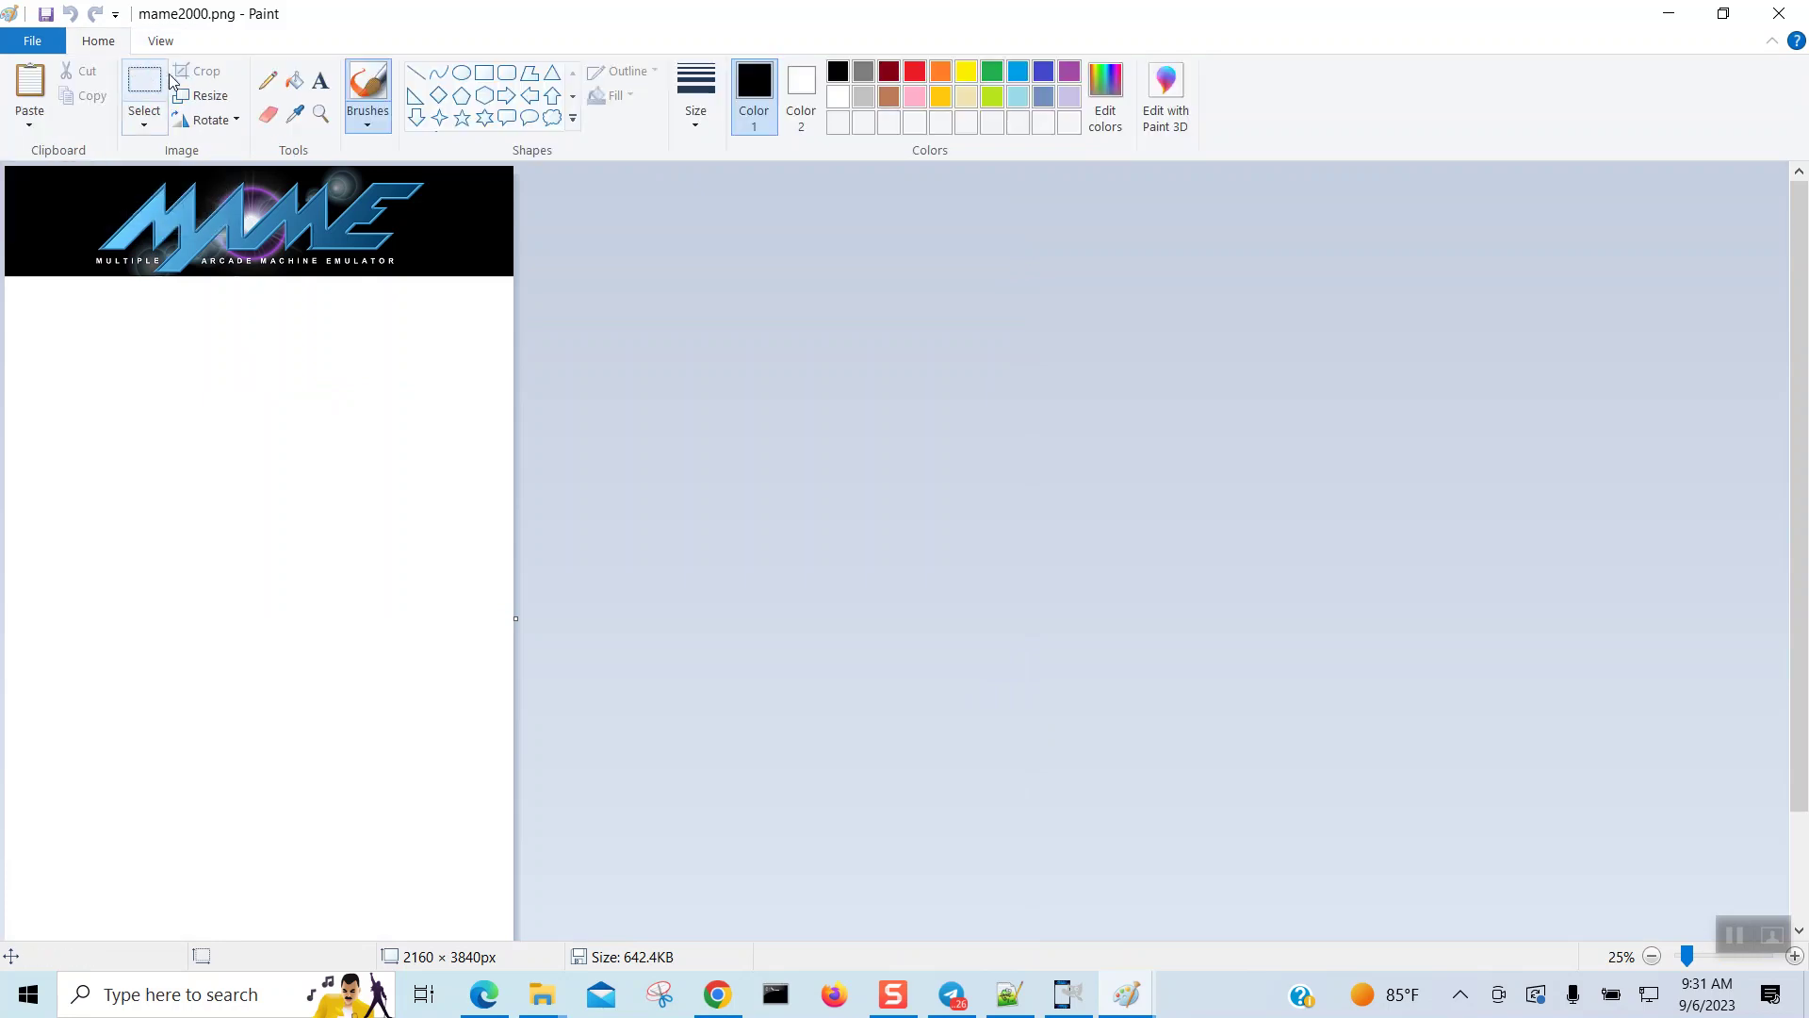
pyautogui.click(202, 95)
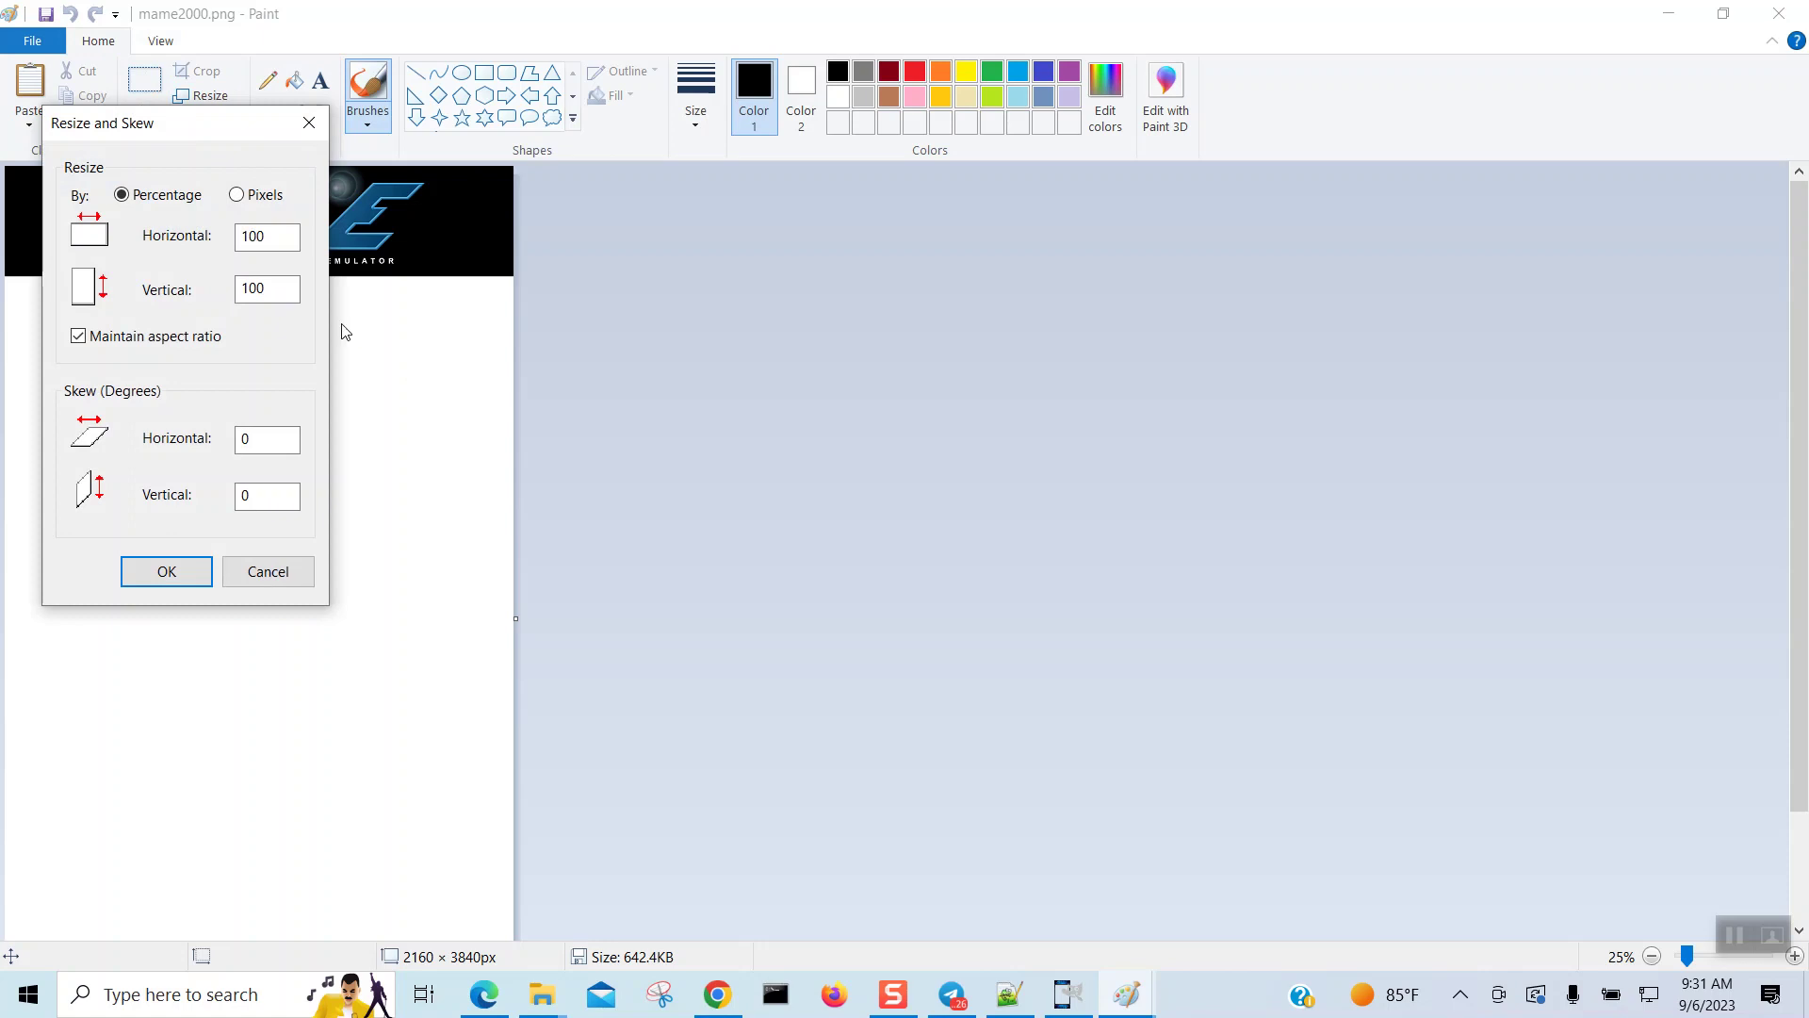
pyautogui.click(236, 194)
pyautogui.write('10')
pyautogui.click(164, 572)
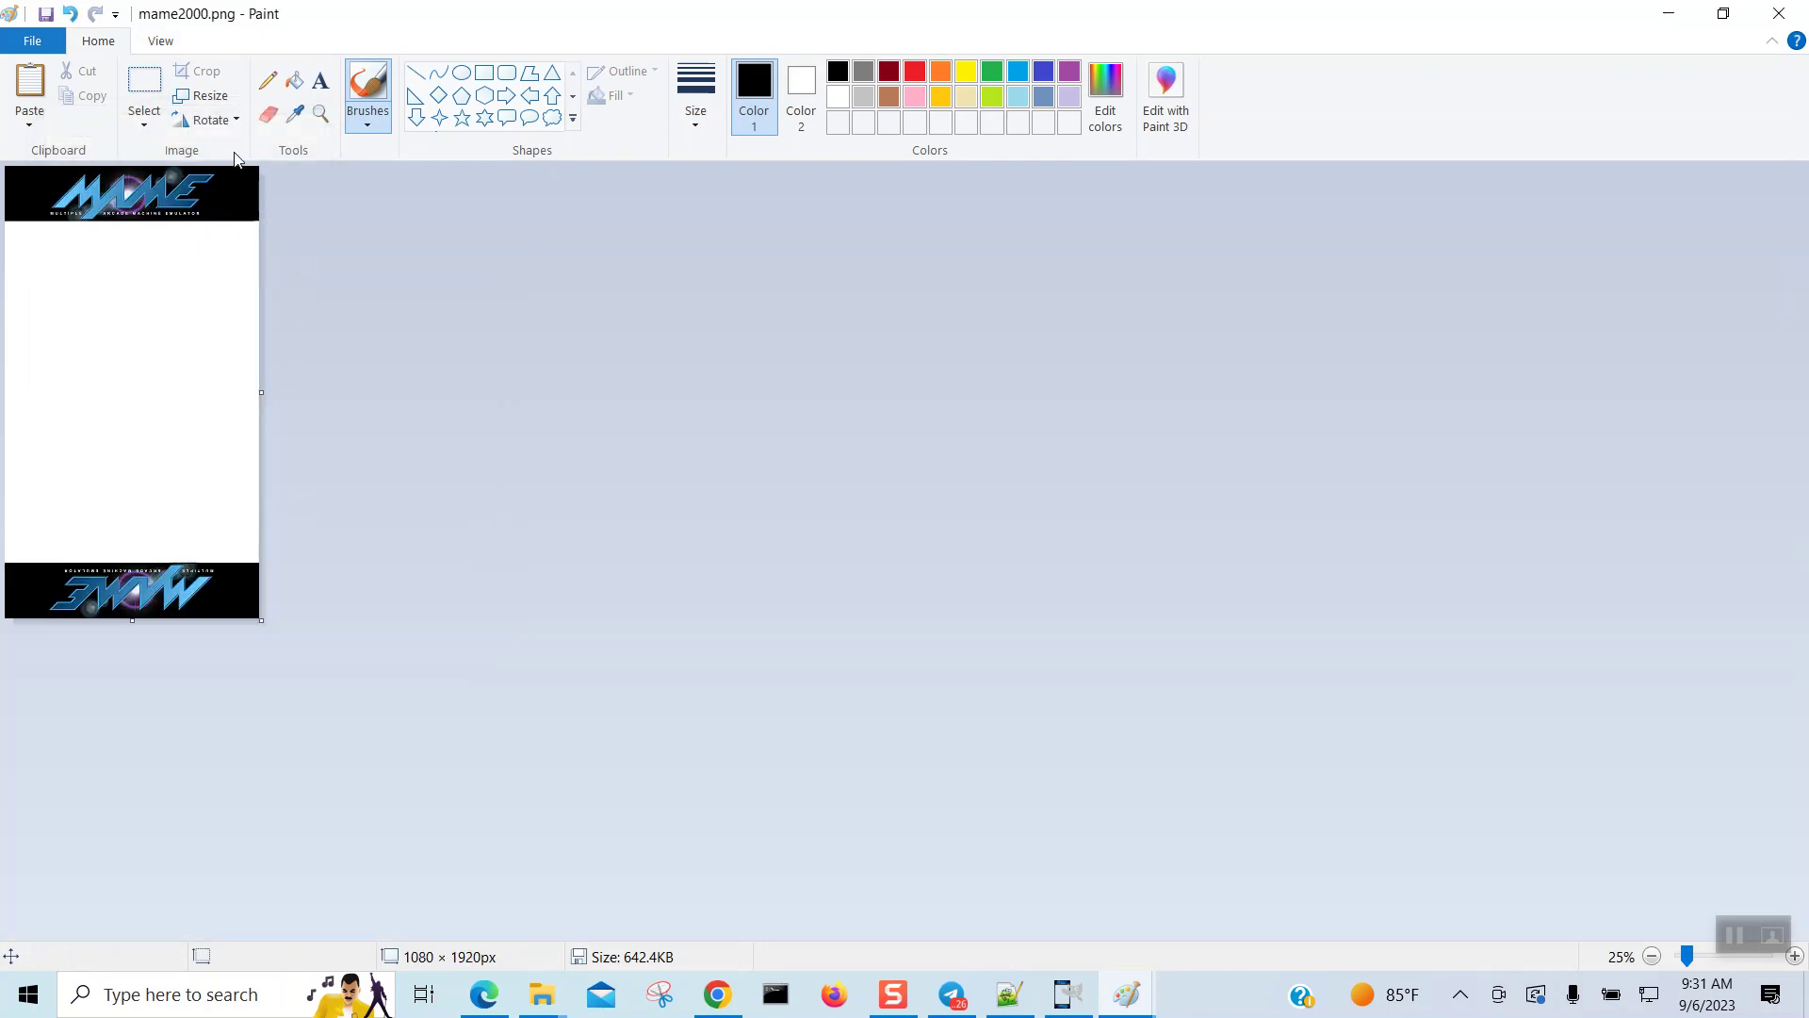
pyautogui.click(1779, 13)
pyautogui.click(831, 528)
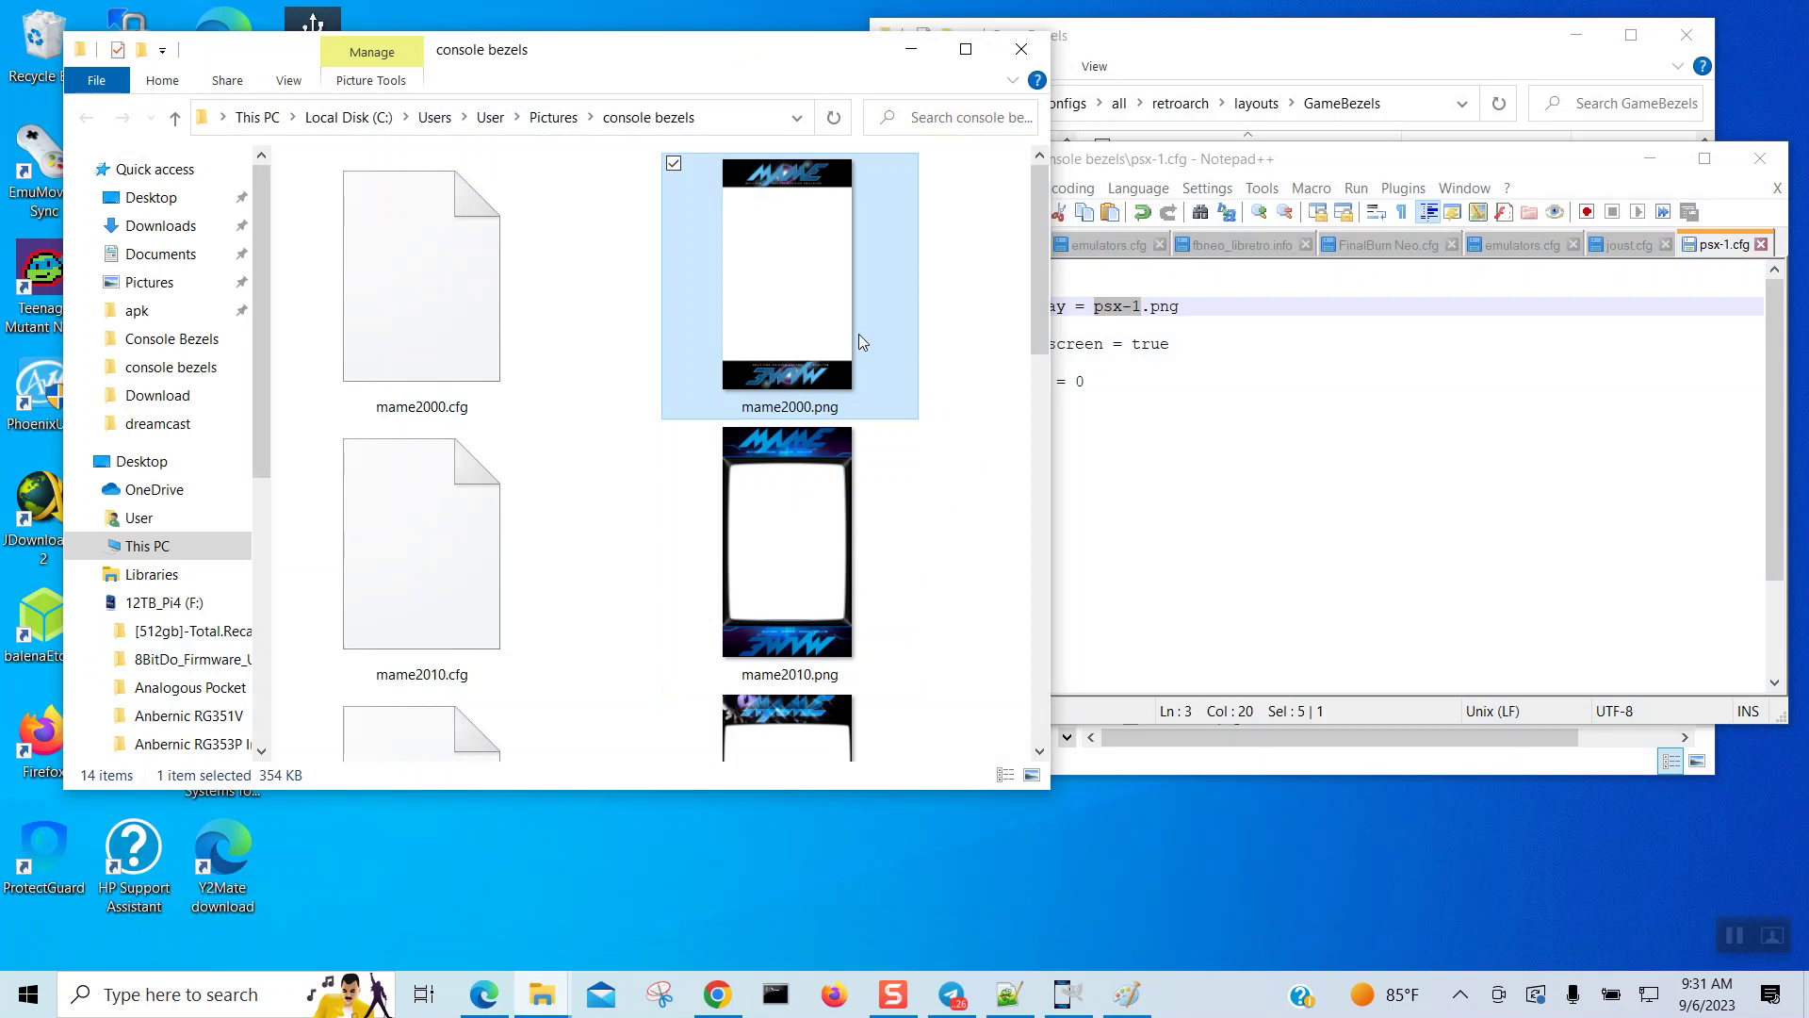
# Step: Check the dimensions of mame2010.png in the console bezels folder, then open mame2000.png in GIMP
pyautogui.click(850, 472)
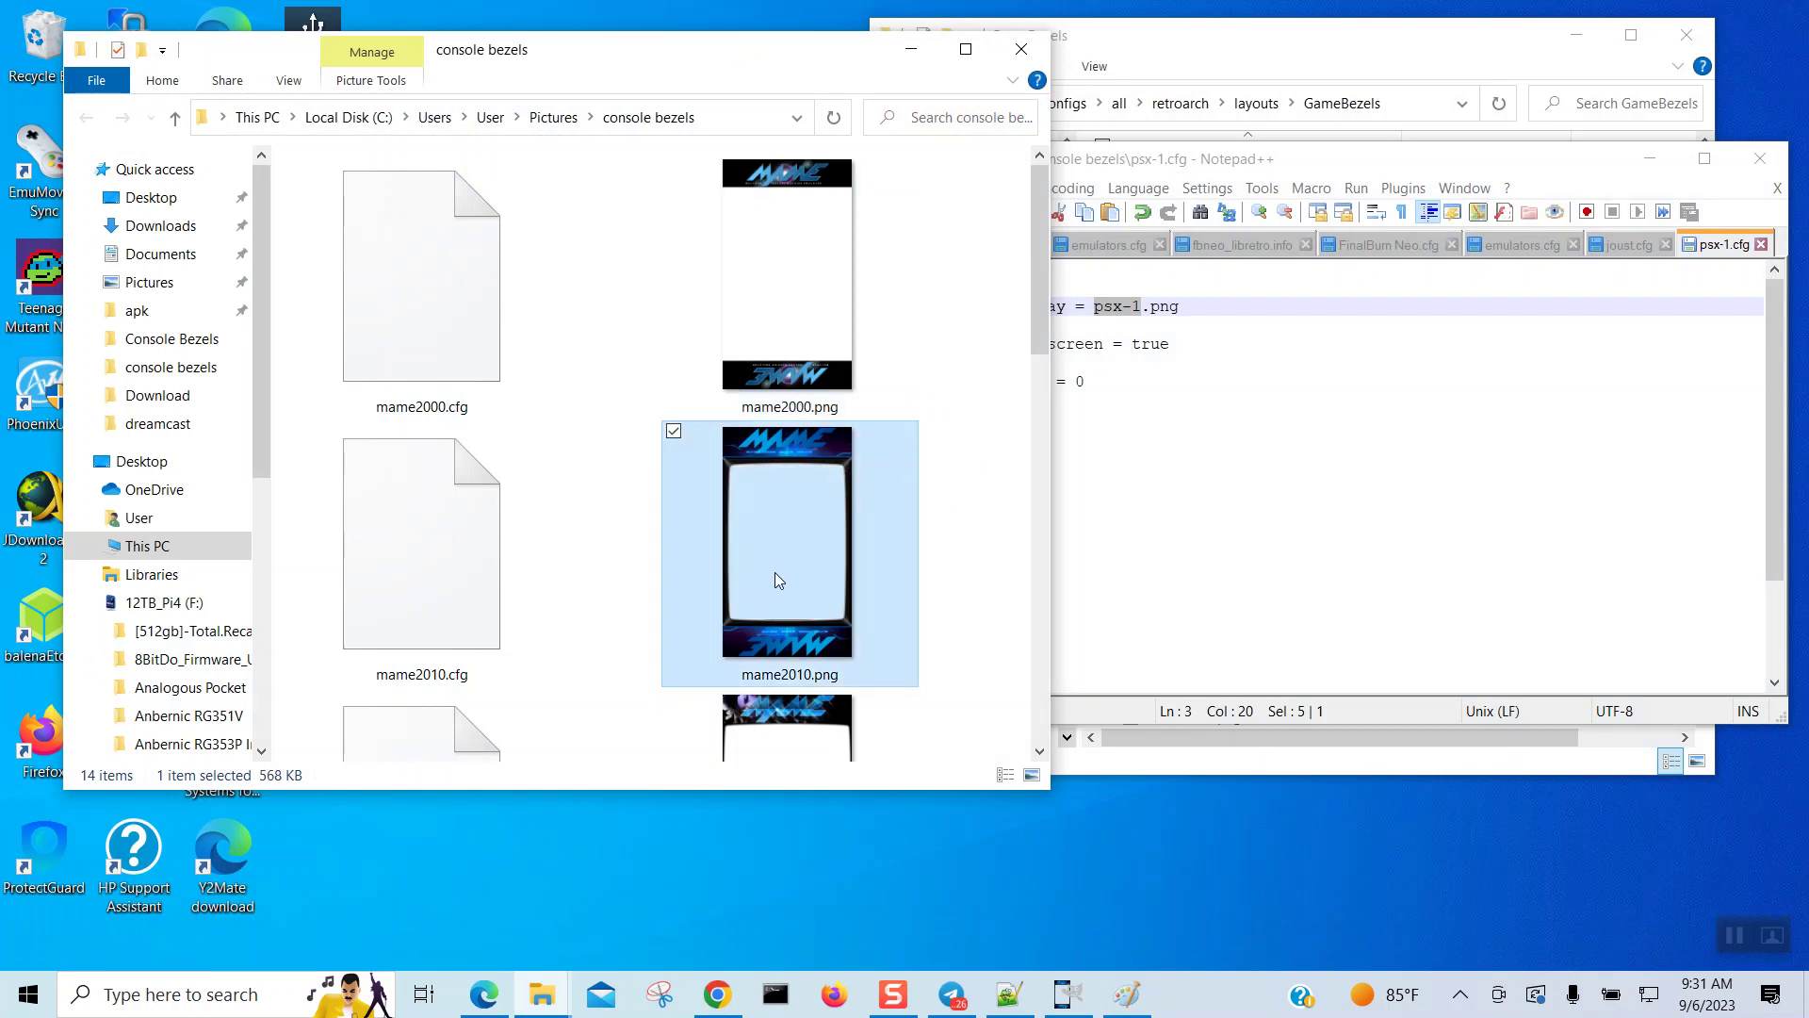
pyautogui.moveTo(778, 579)
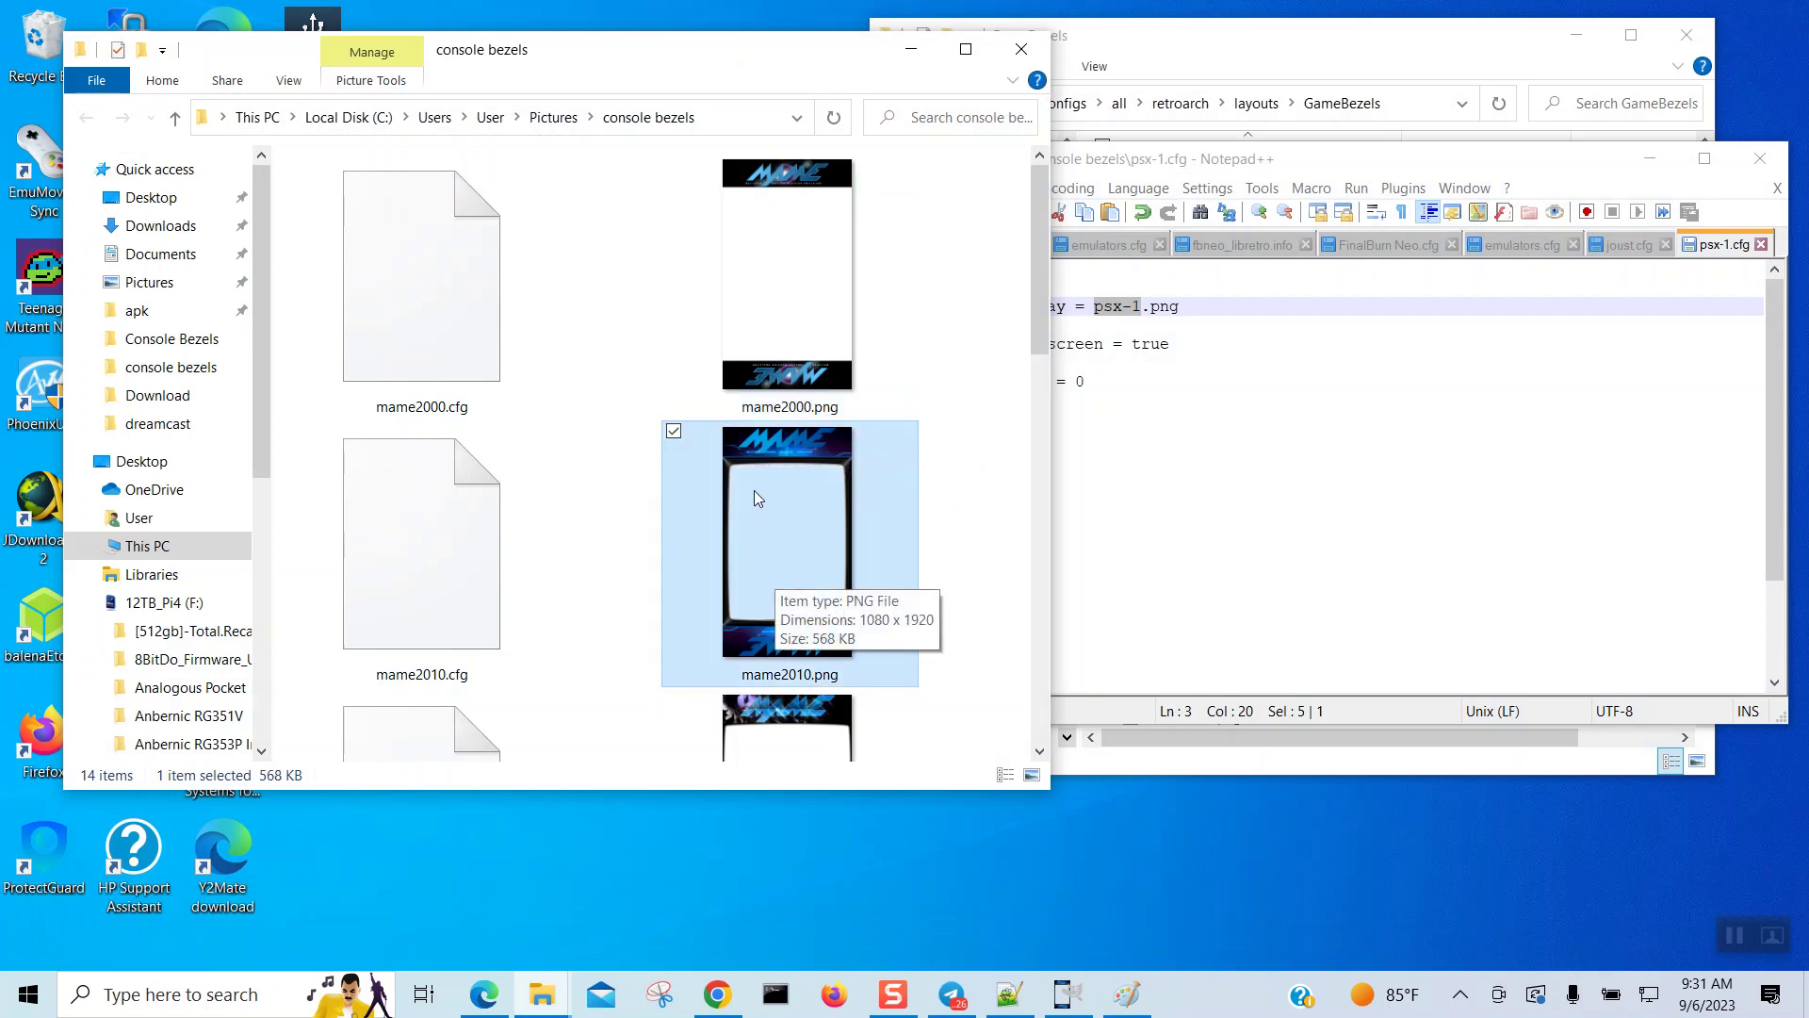
pyautogui.click(817, 341)
pyautogui.moveTo(772, 282)
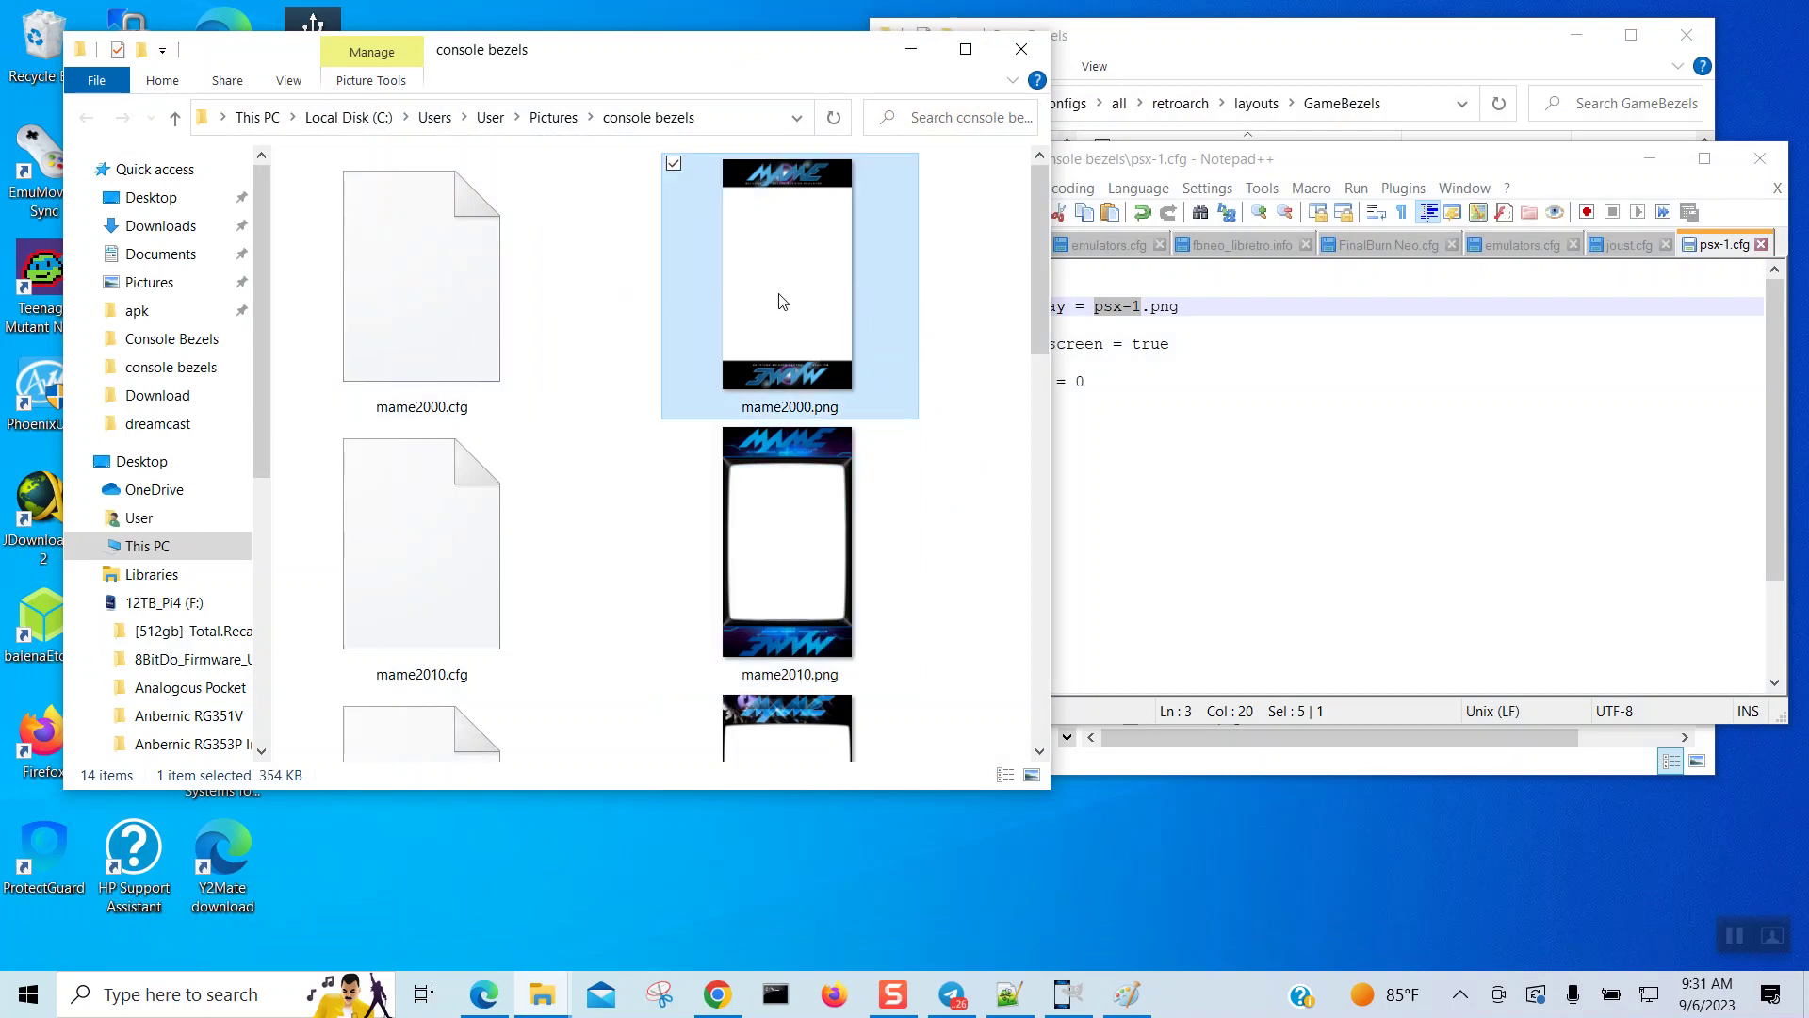
pyautogui.rightClick(782, 241)
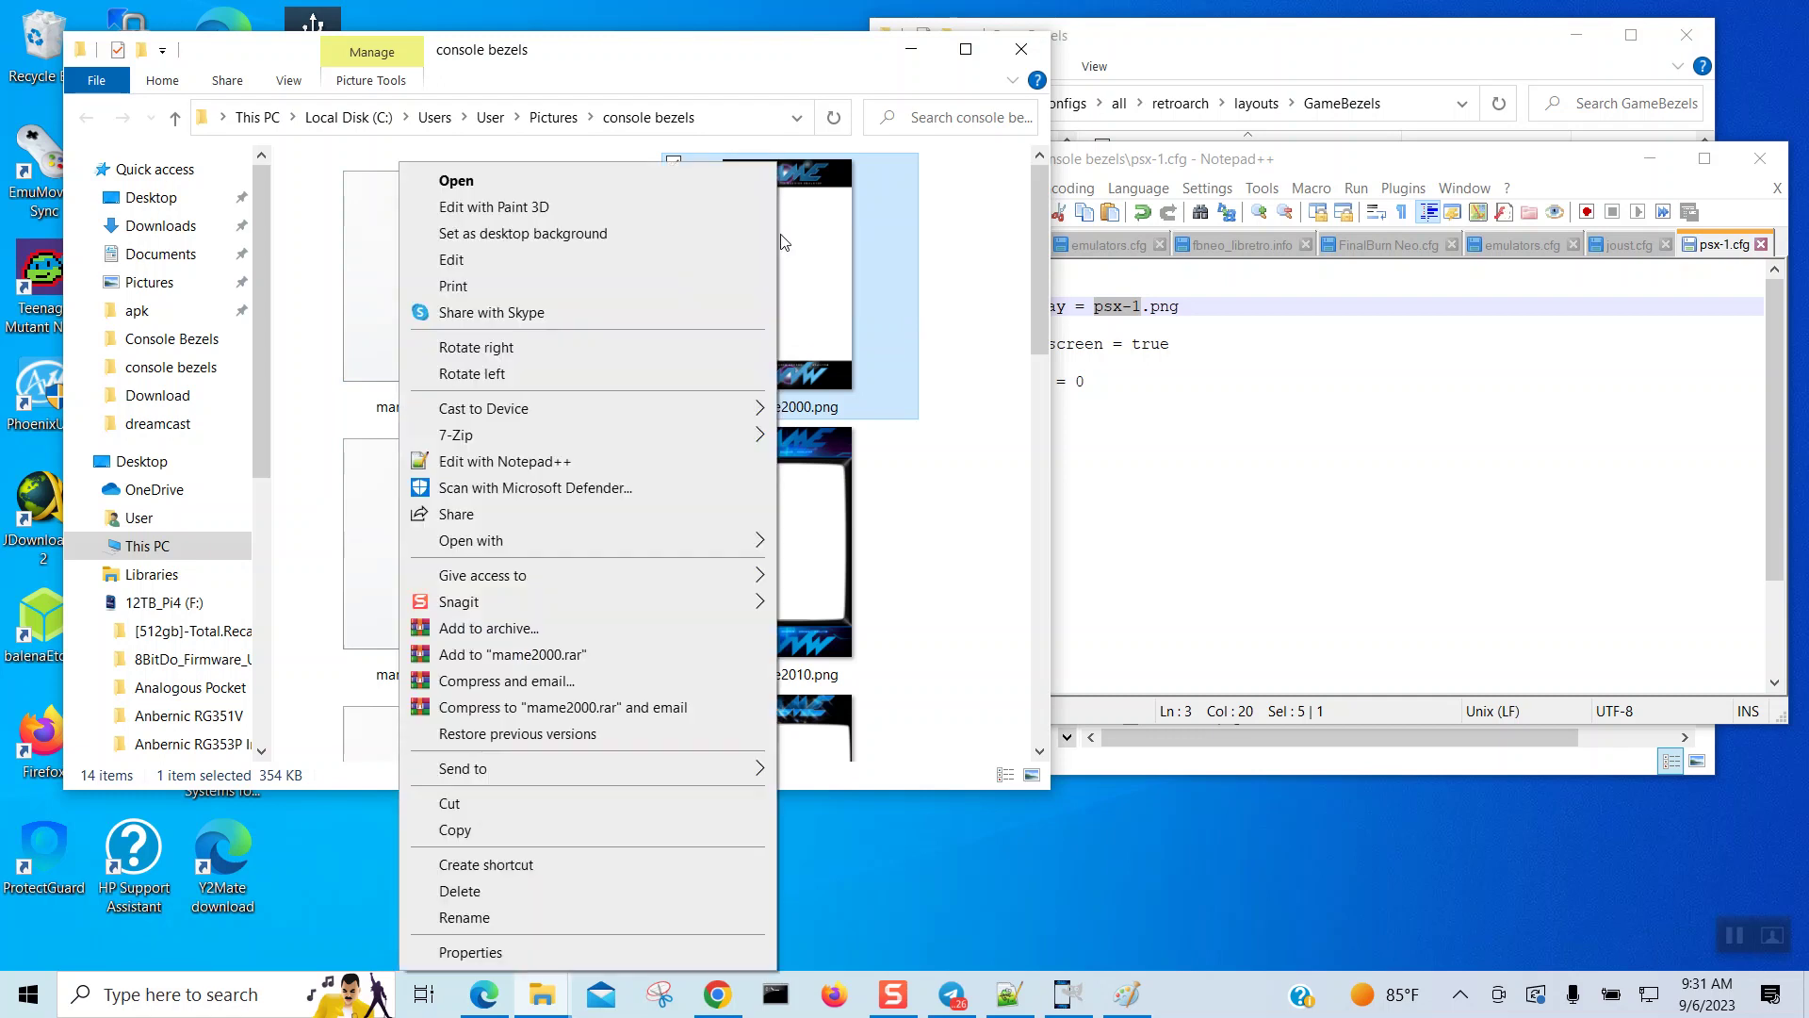
pyautogui.moveTo(716, 552)
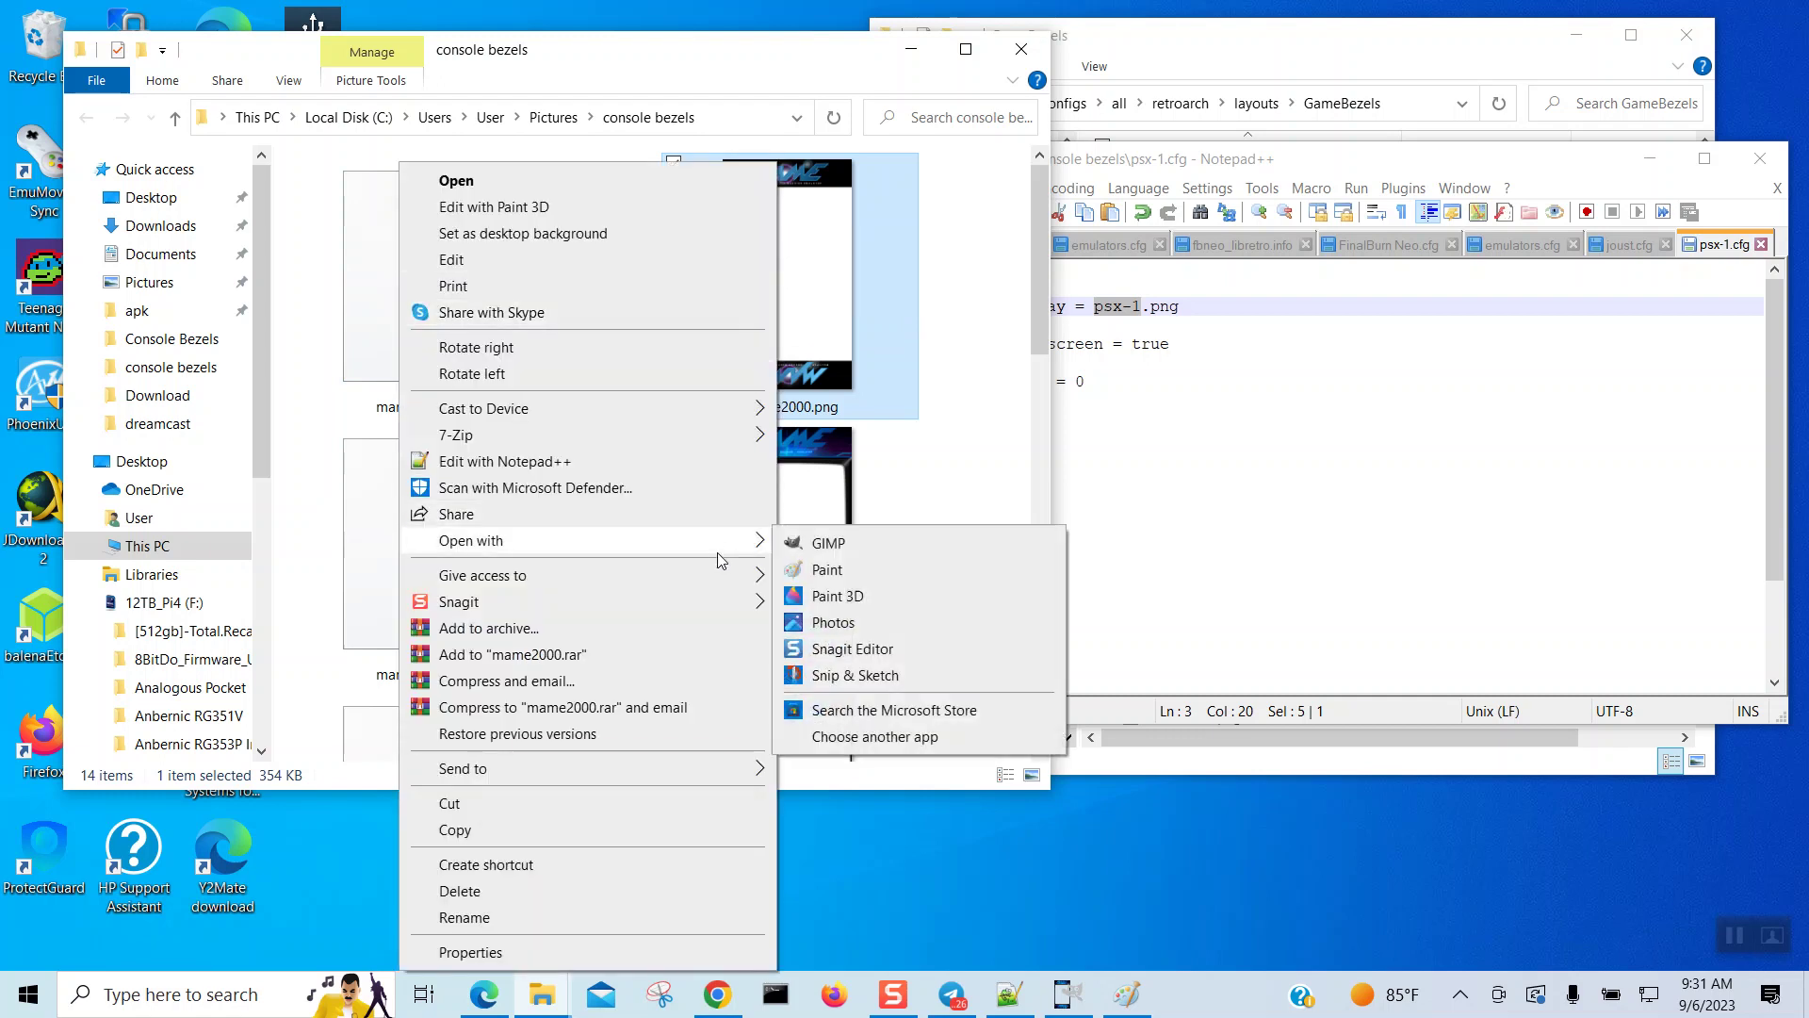
pyautogui.click(876, 543)
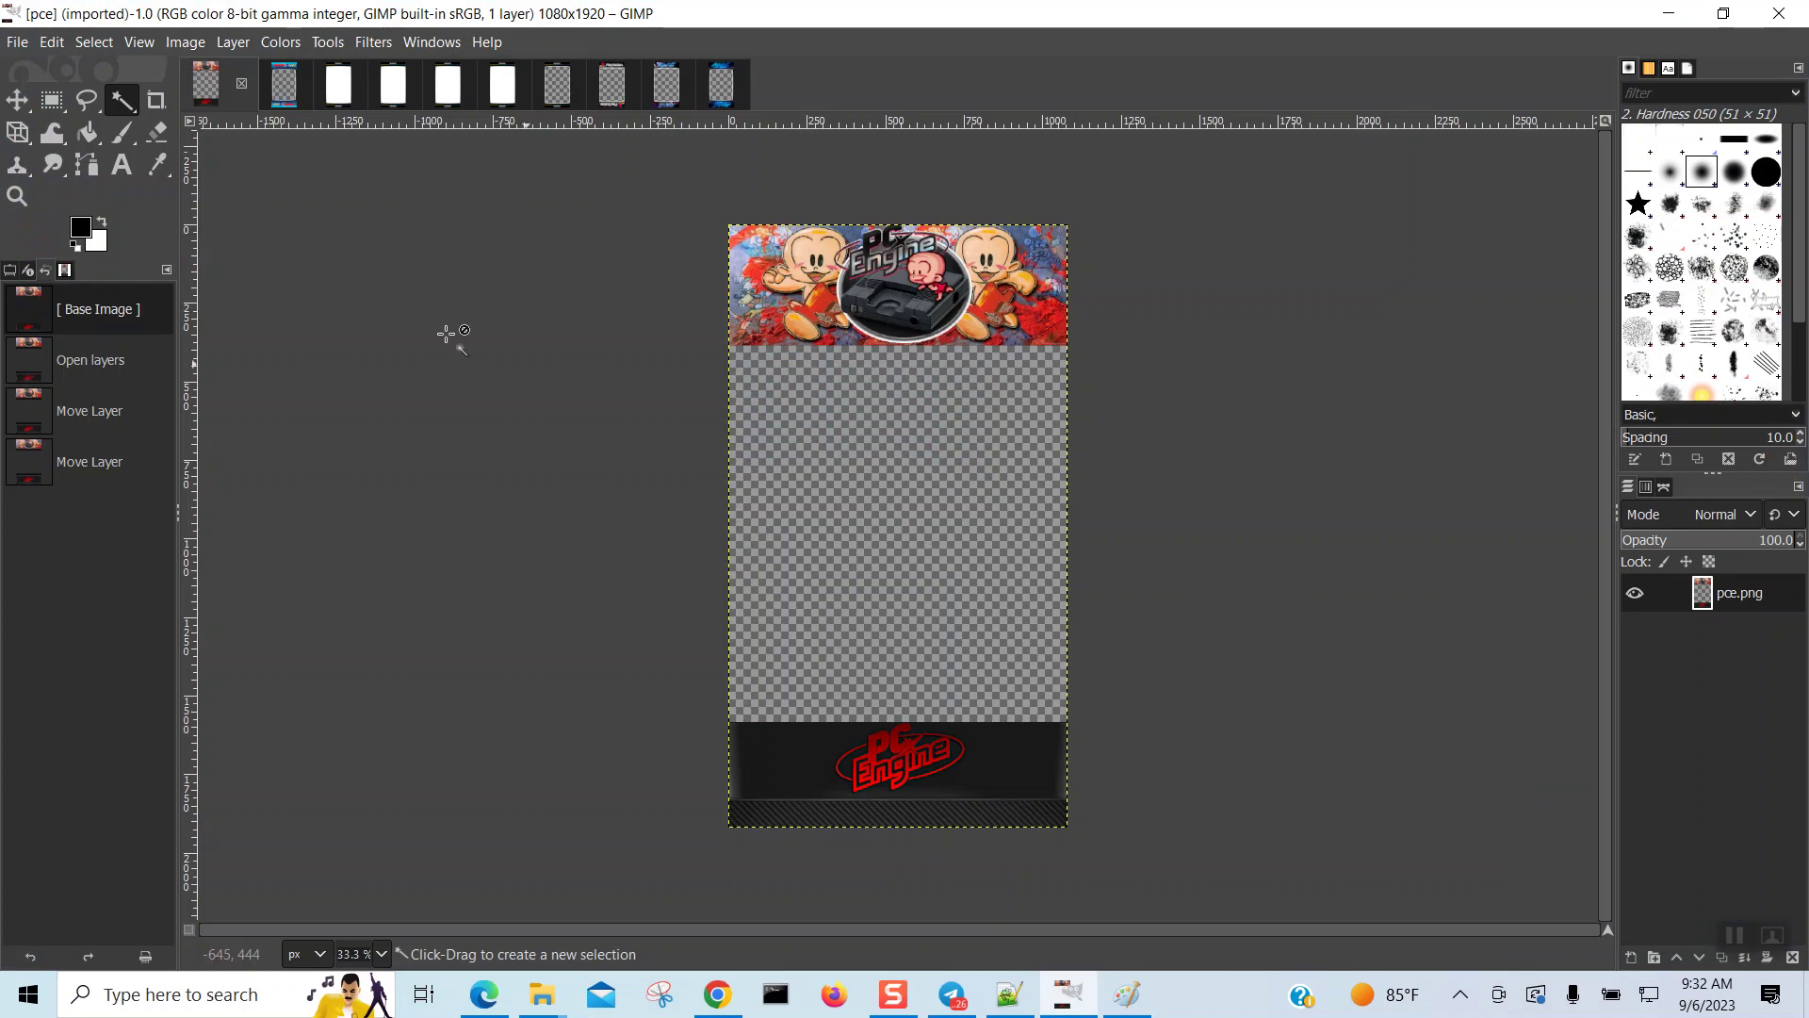
# Step: Select the white screen area of mame2000.png with Fuzzy Select and cut it out to leave transparency
pyautogui.click(123, 106)
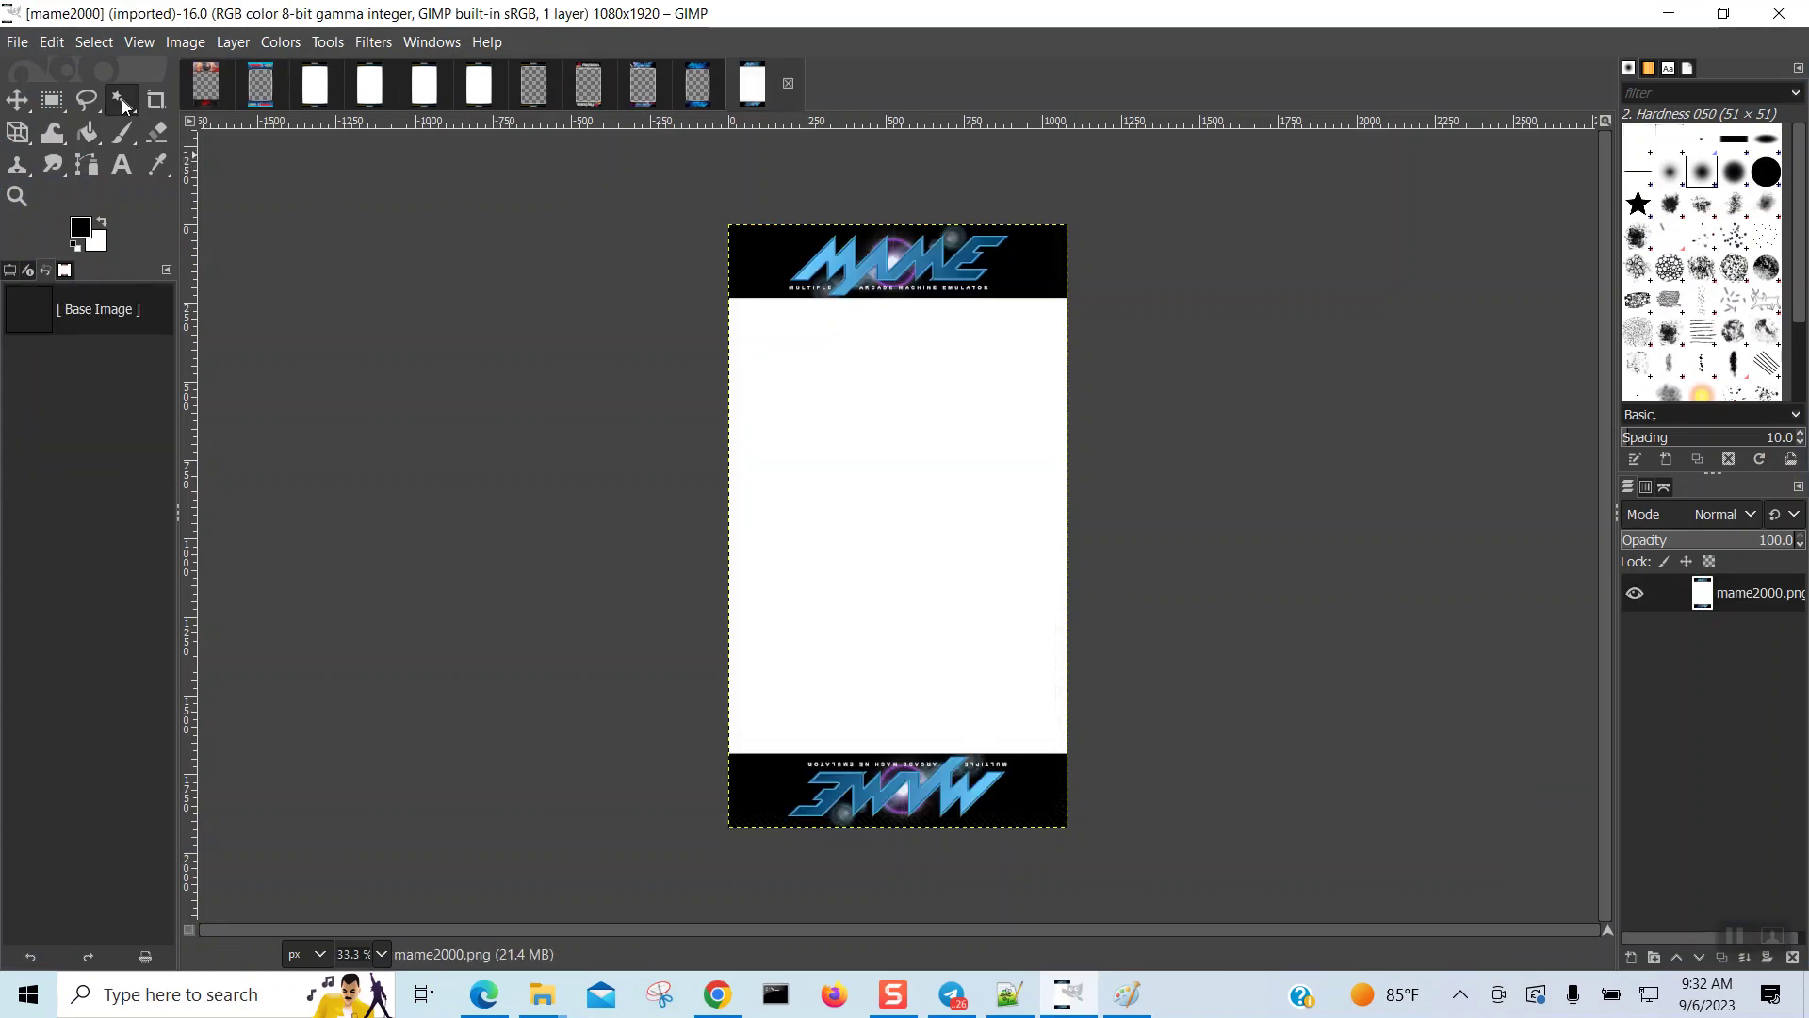
pyautogui.click(1181, 504)
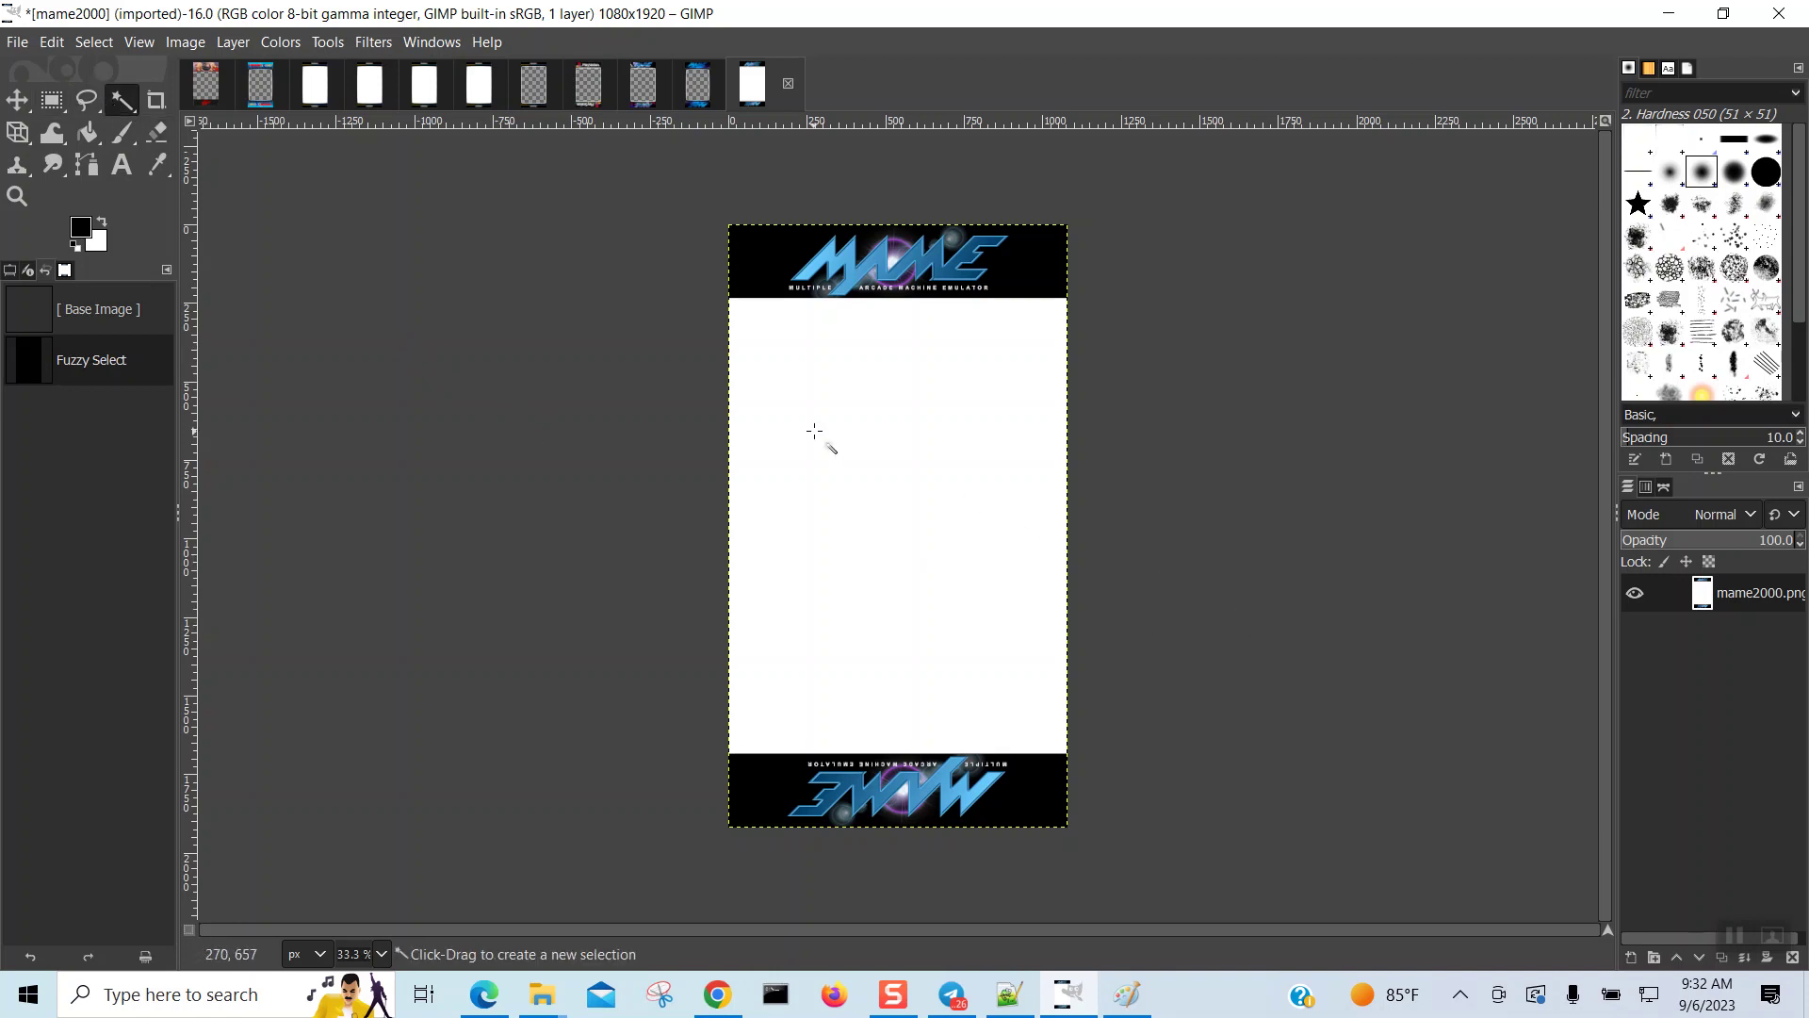
pyautogui.click(1144, 443)
pyautogui.click(967, 449)
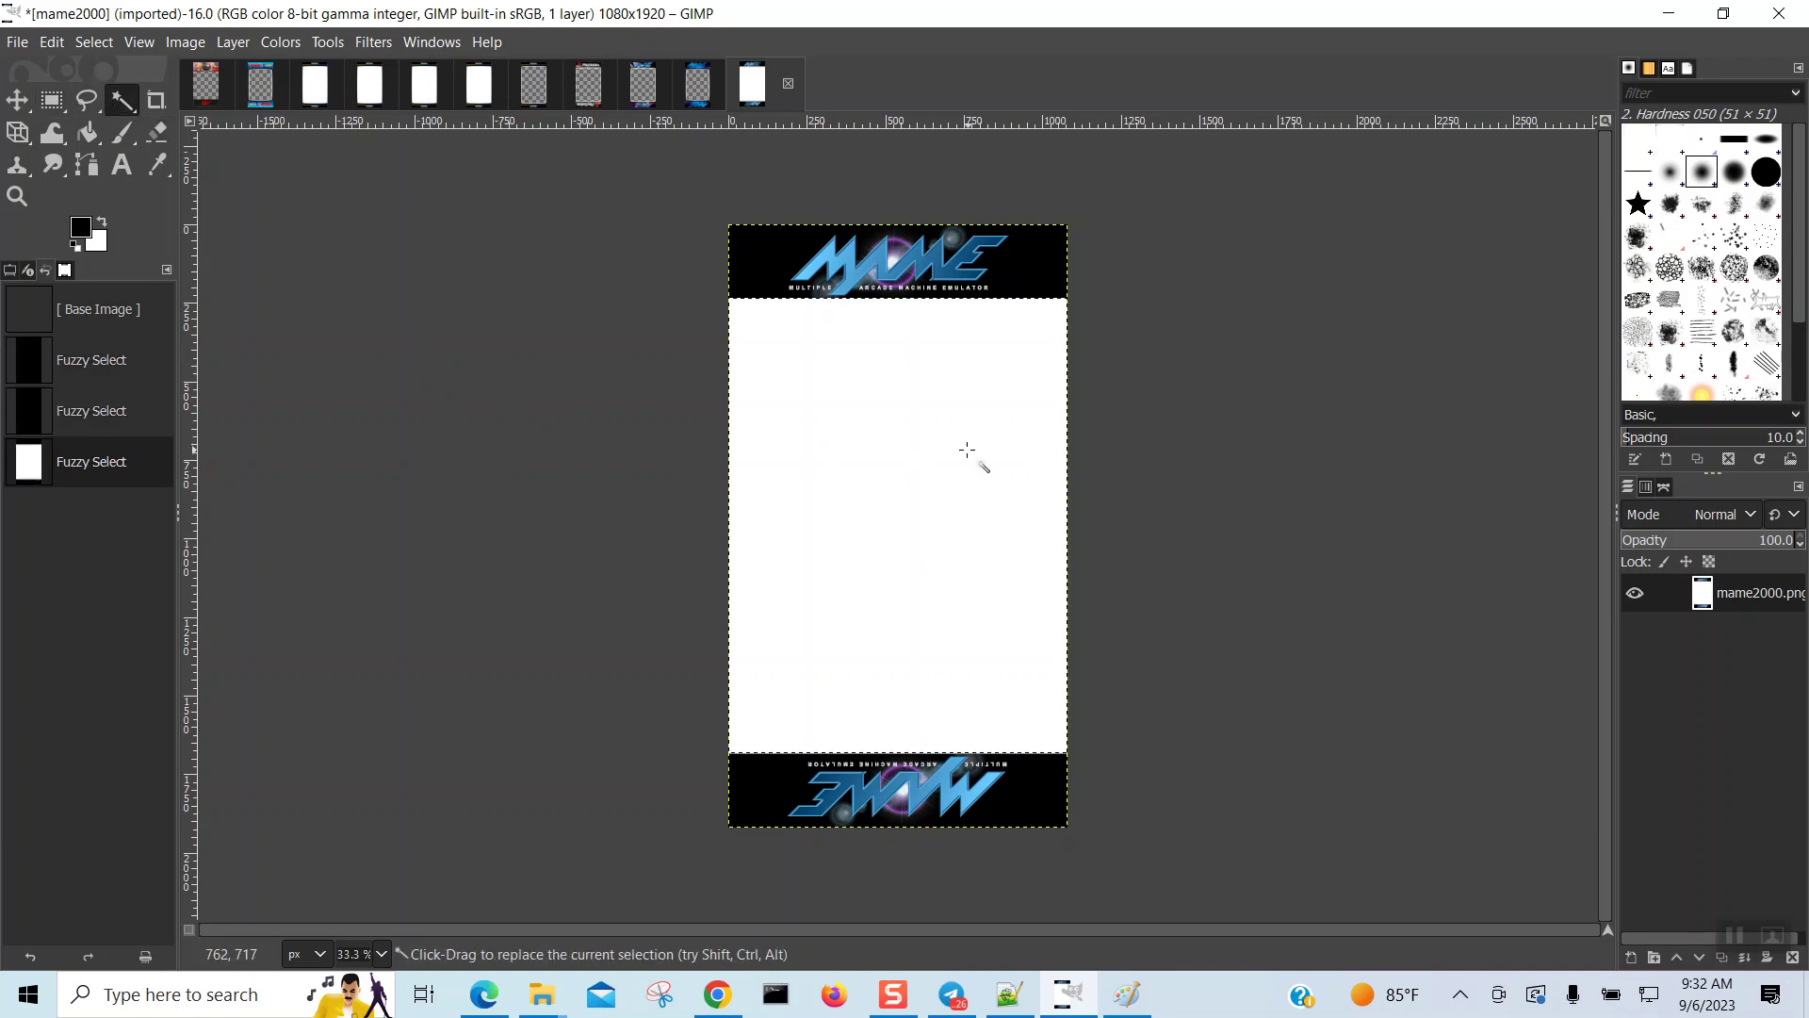
pyautogui.rightClick(903, 451)
pyautogui.moveTo(969, 507)
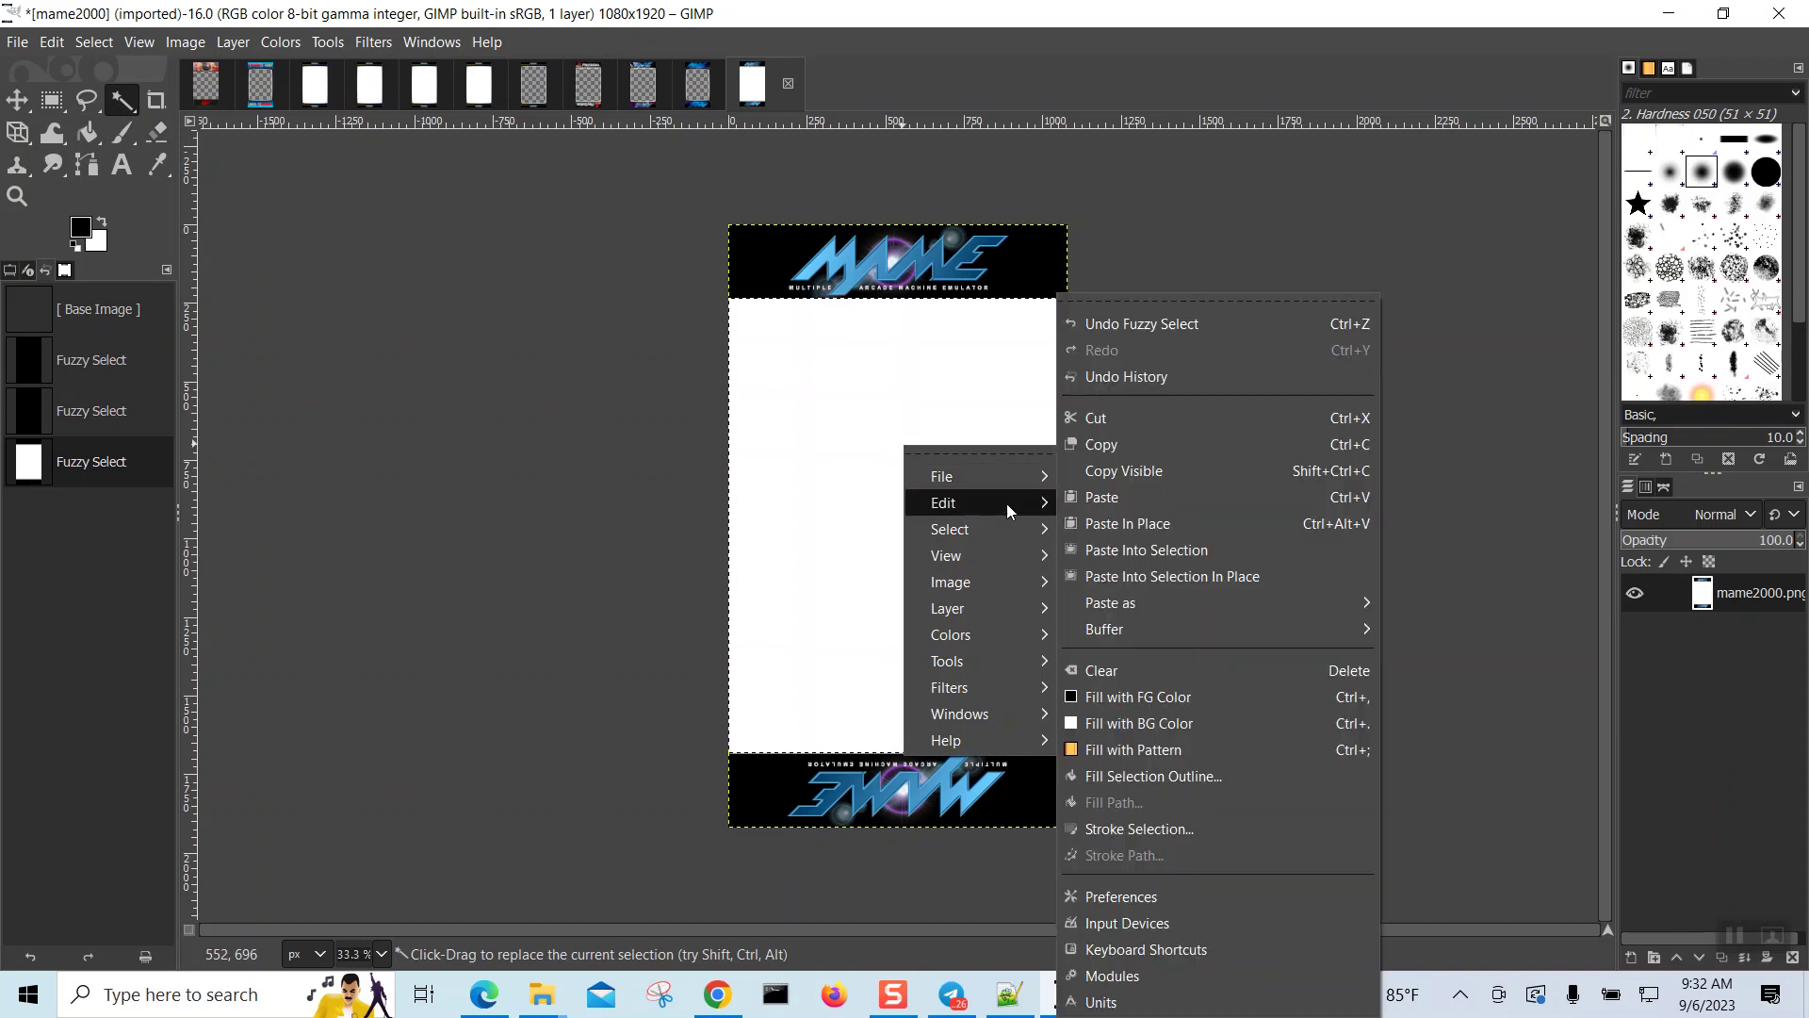
pyautogui.click(1109, 429)
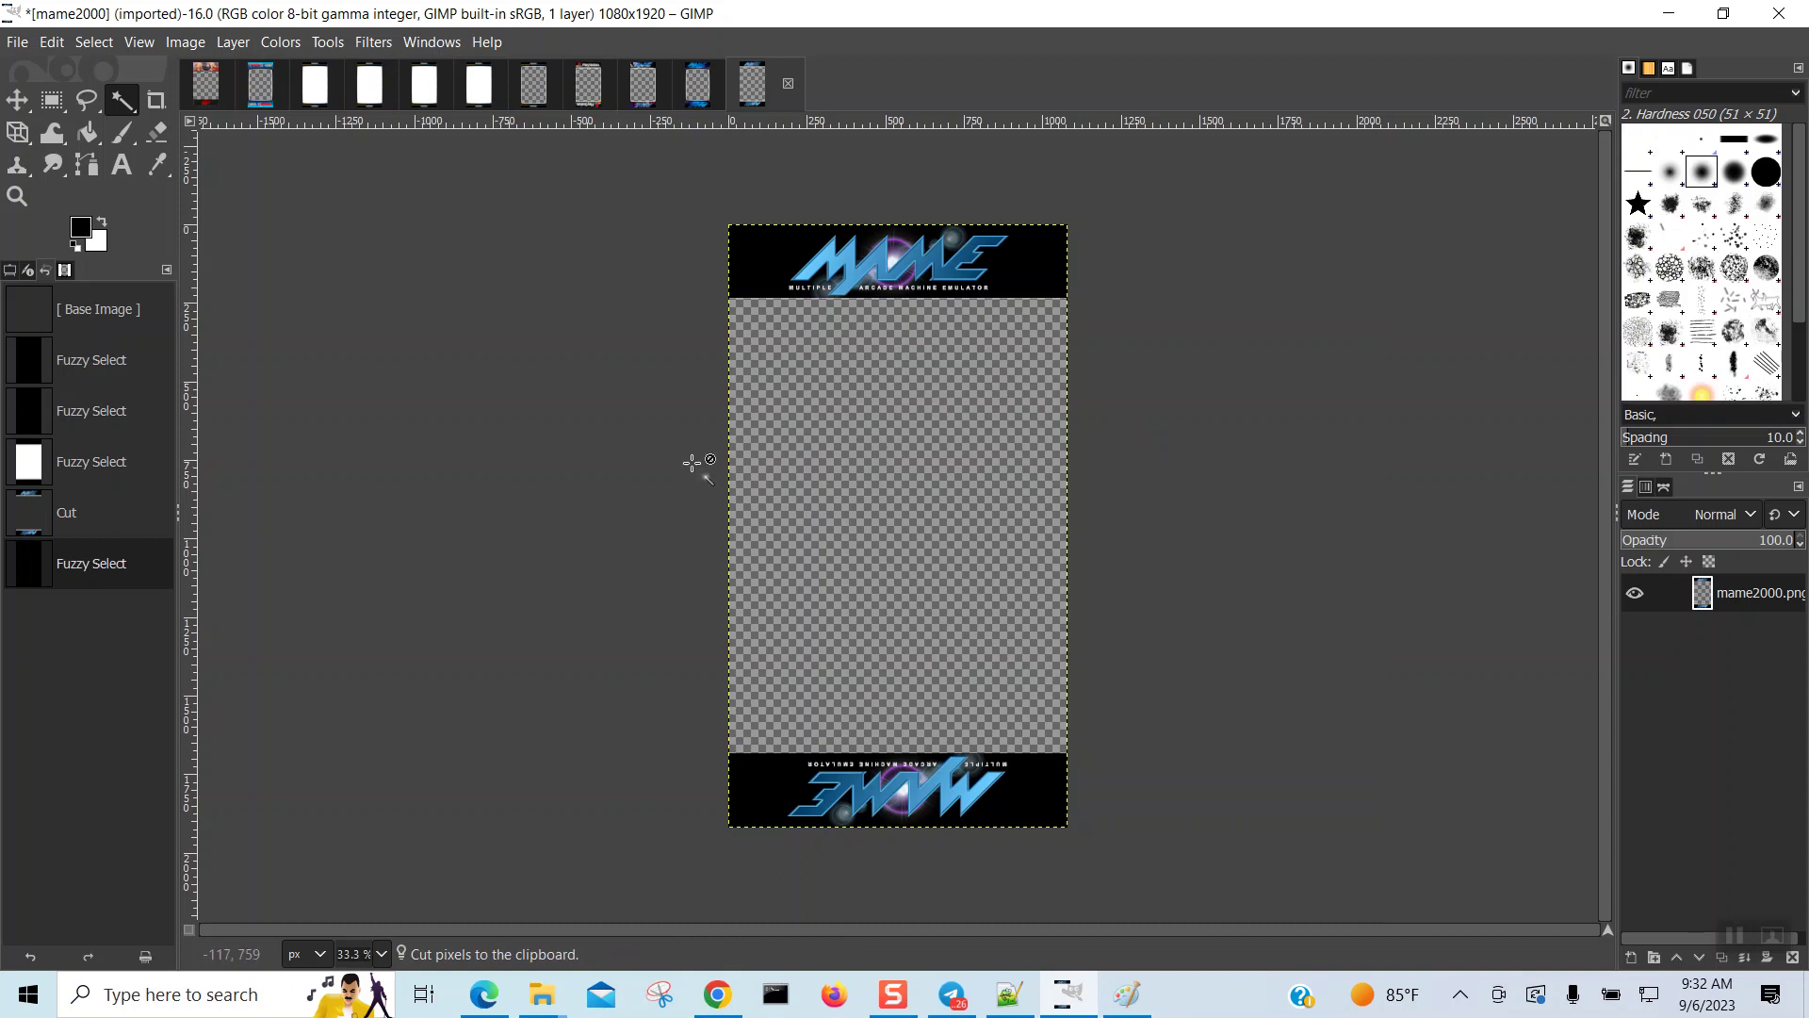
pyautogui.click(17, 43)
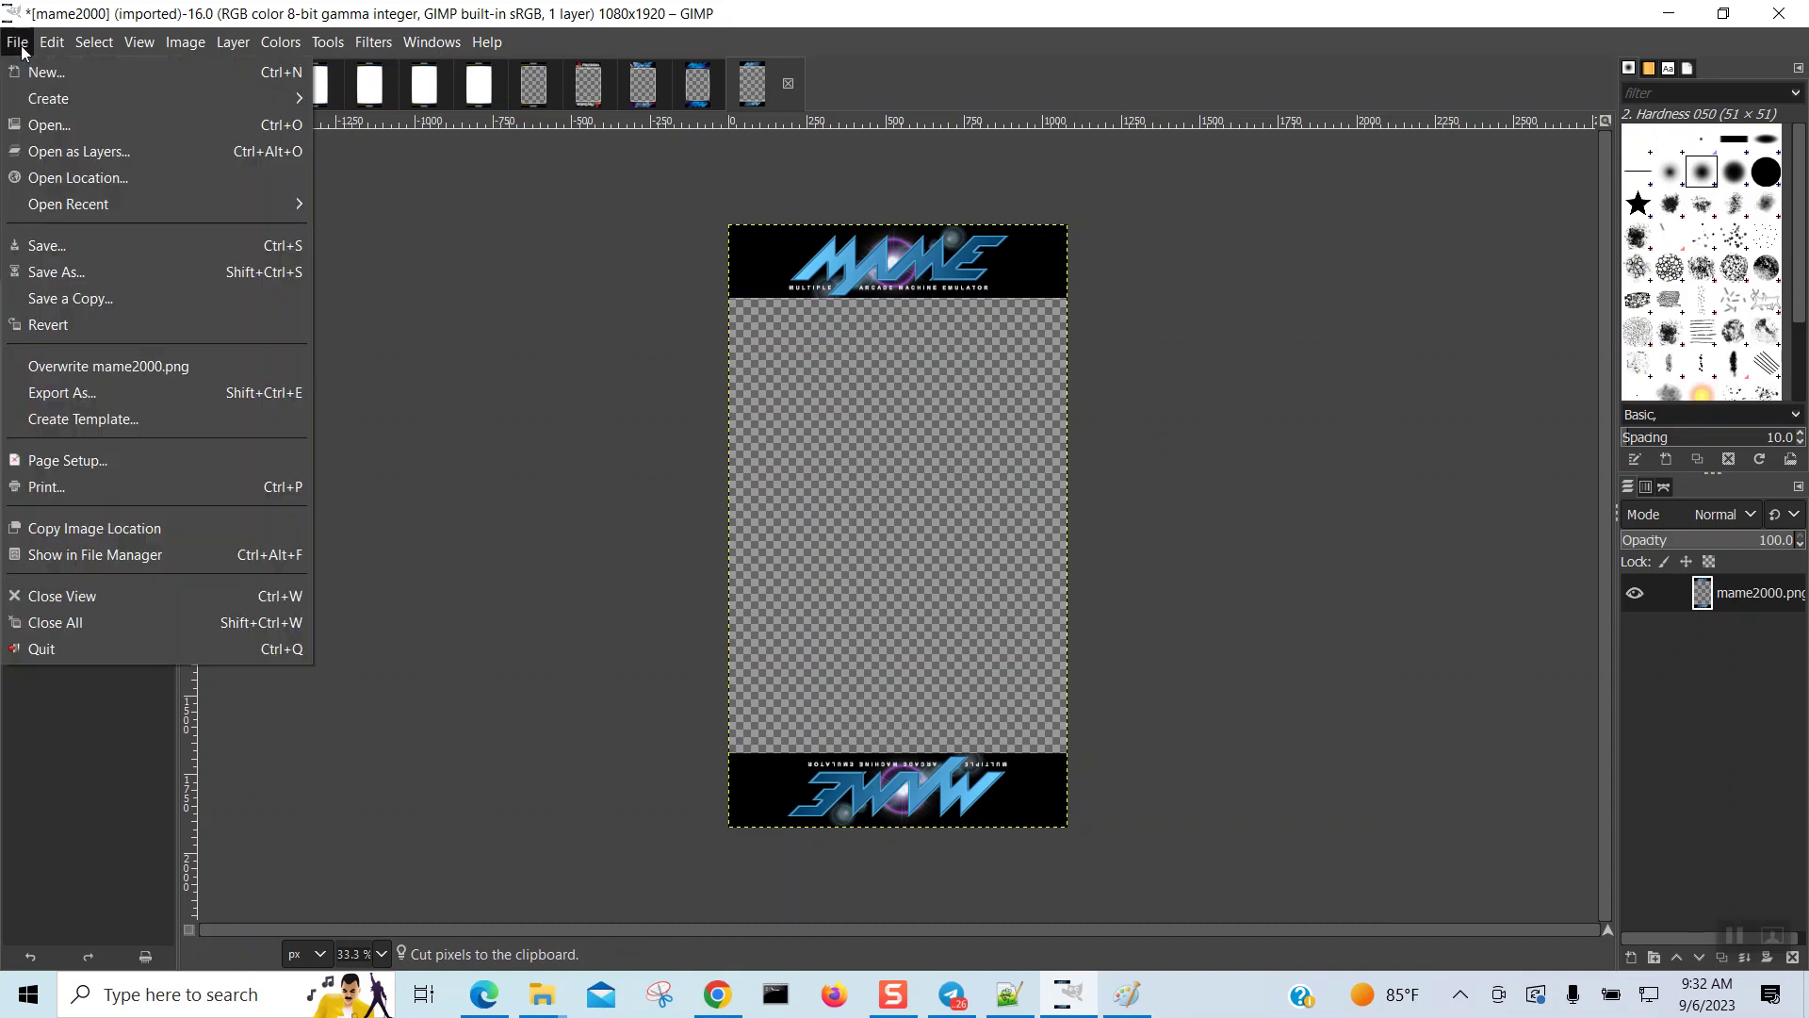
pyautogui.click(47, 245)
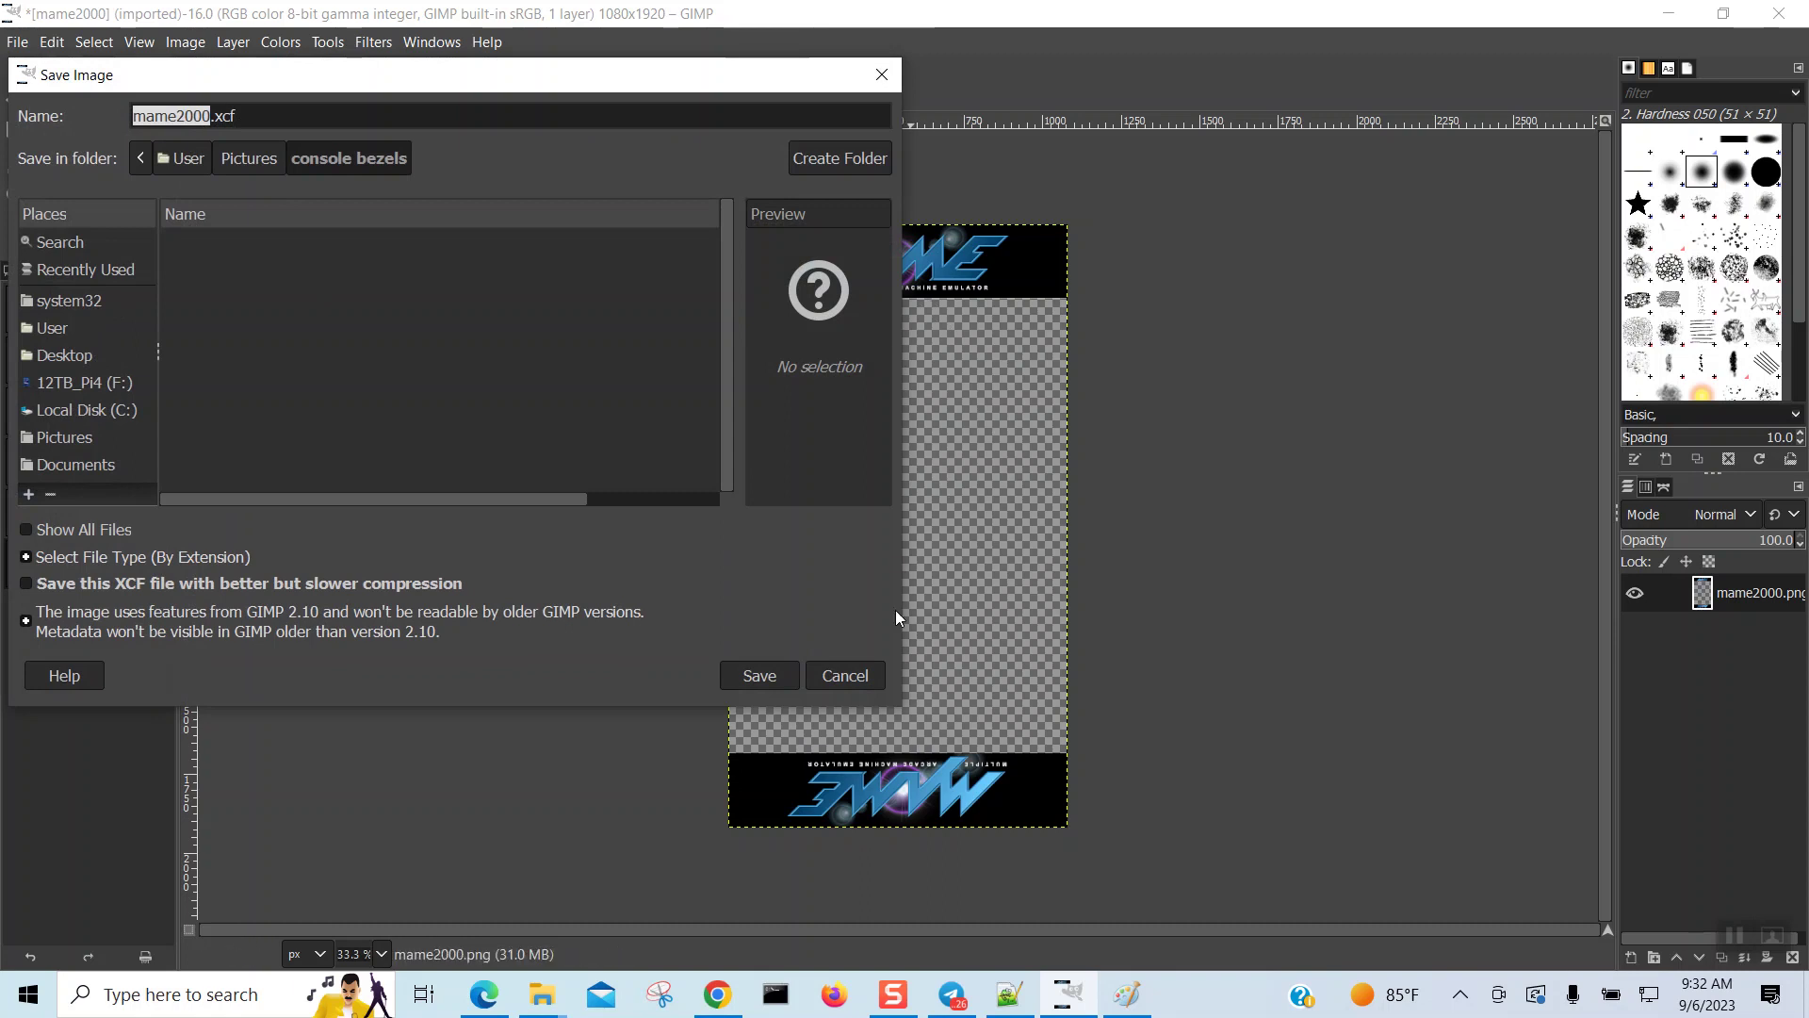
pyautogui.click(854, 676)
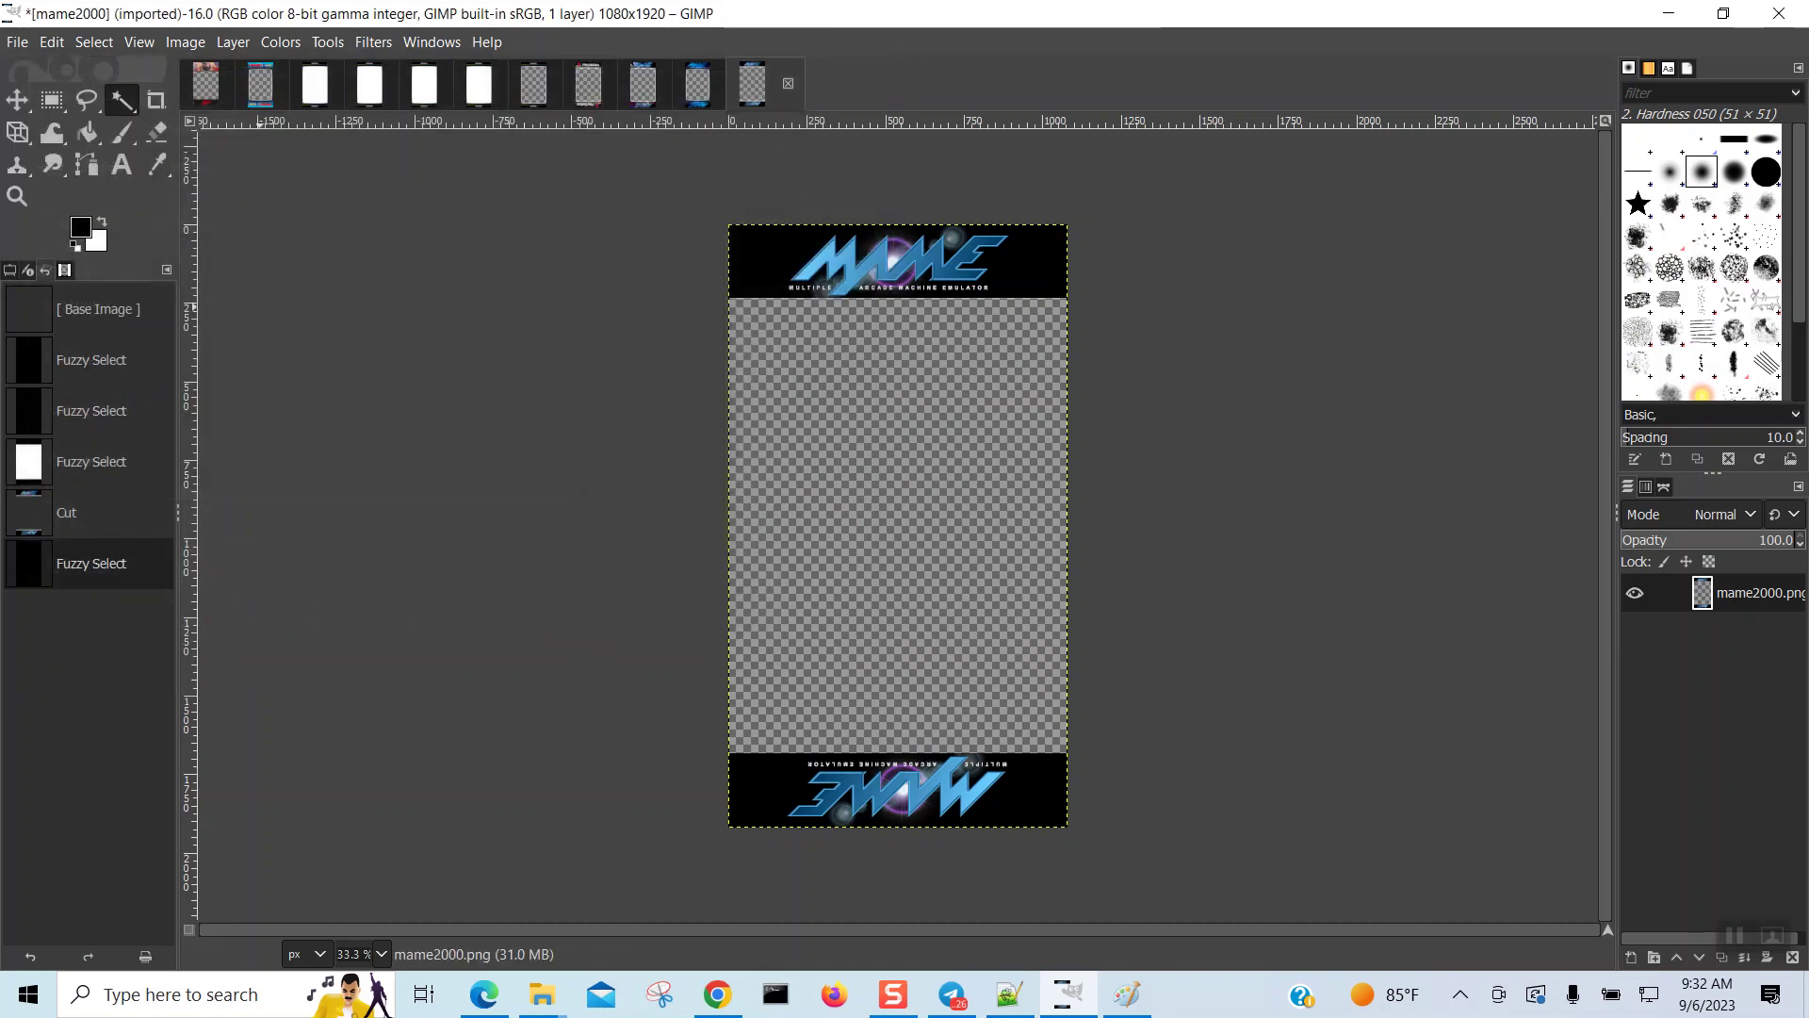
# Step: Overwrite mame2000.png with the edited image and return to the console bezels folder in File Explorer
pyautogui.click(17, 42)
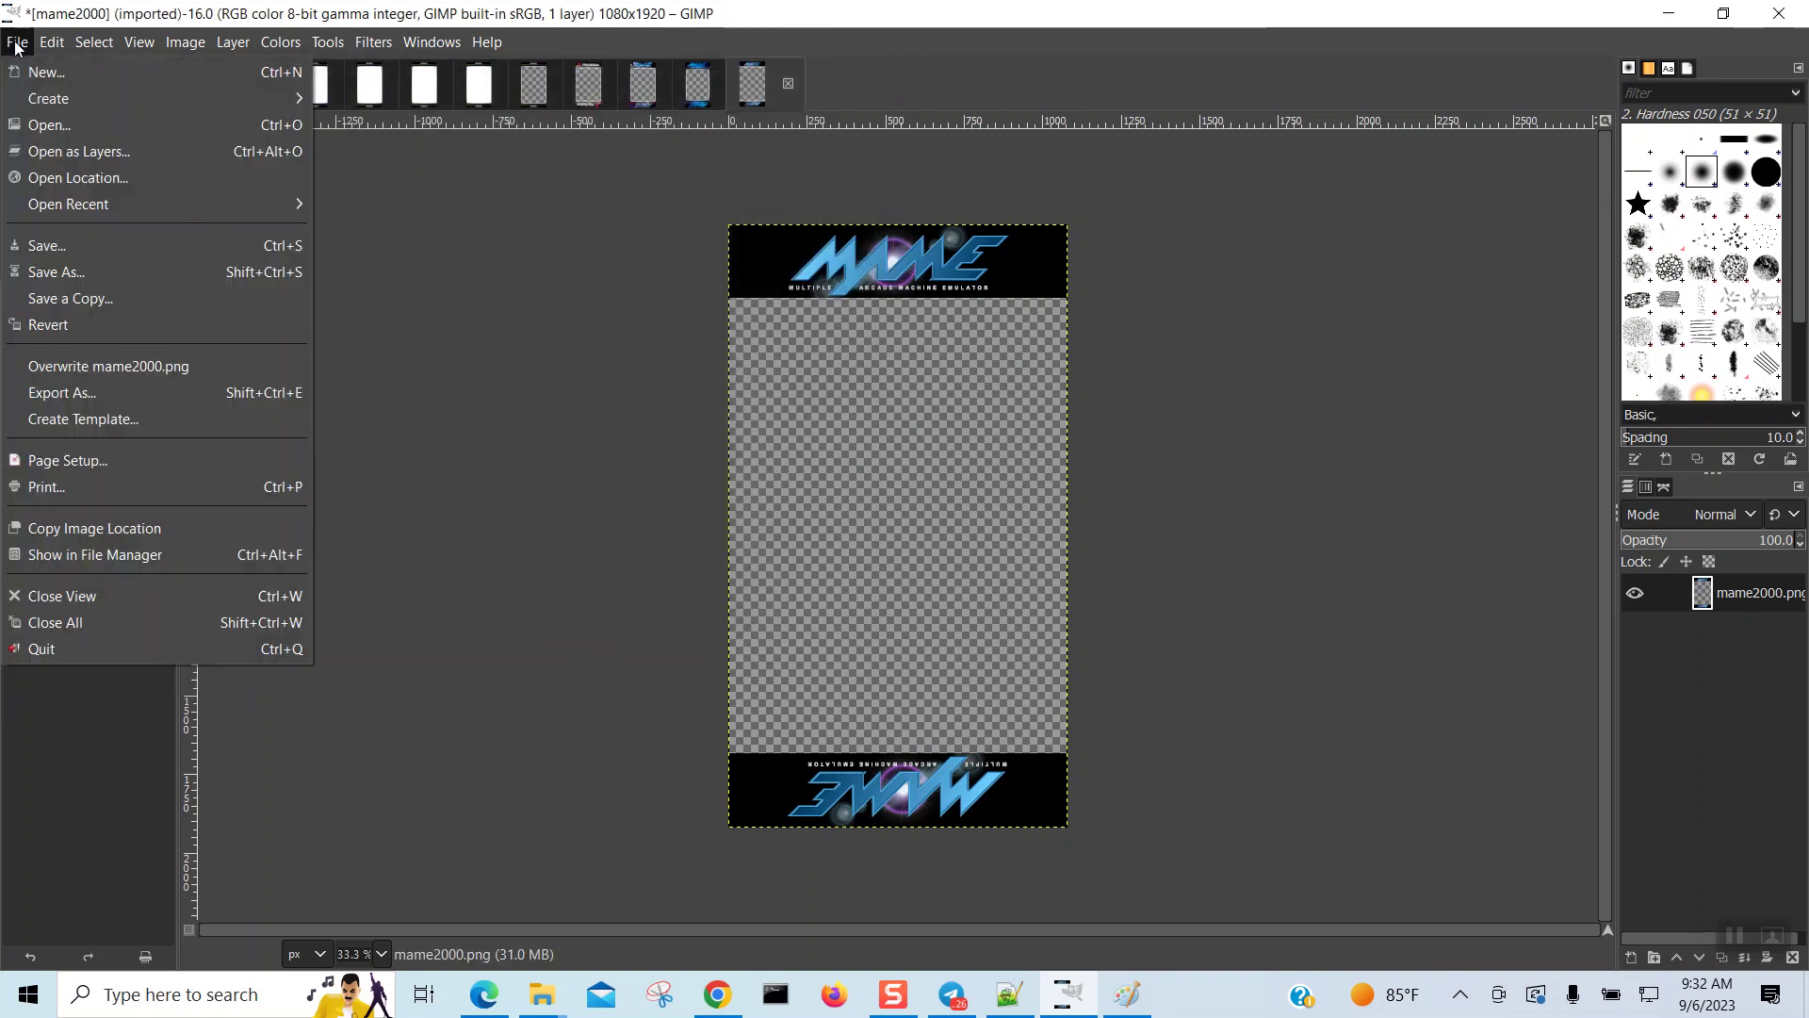
pyautogui.click(135, 376)
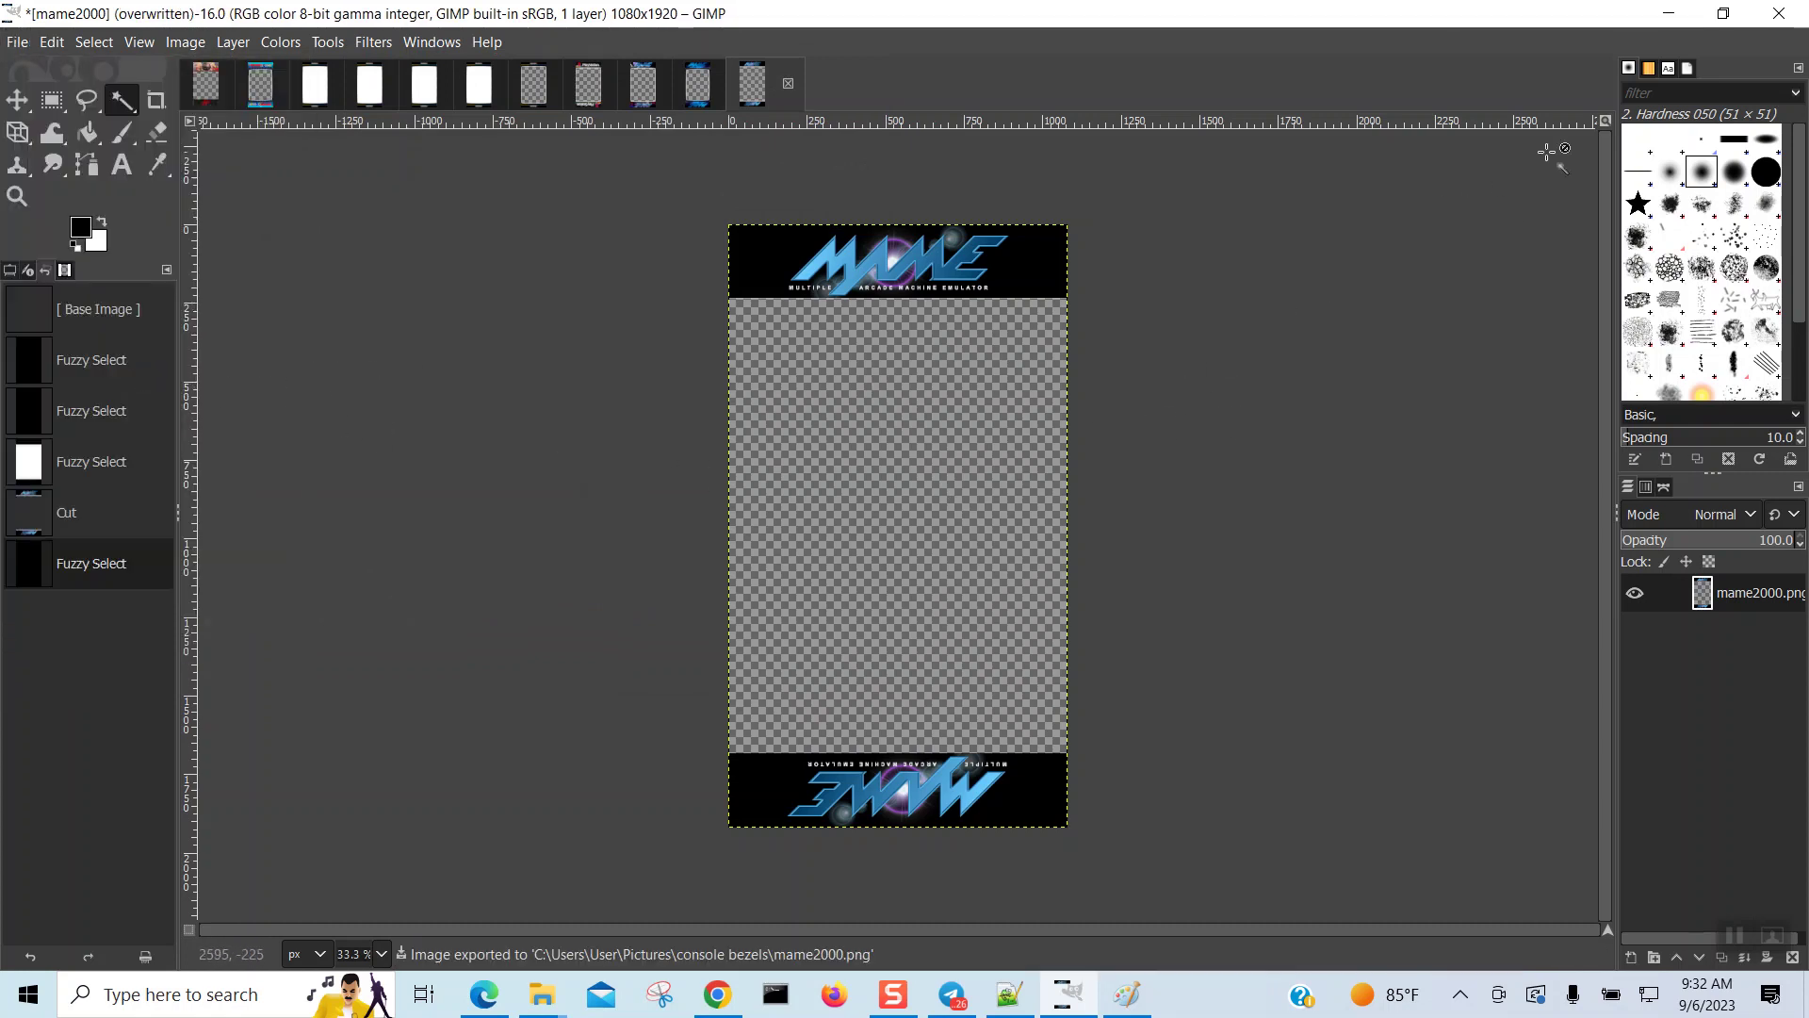
pyautogui.click(1678, 17)
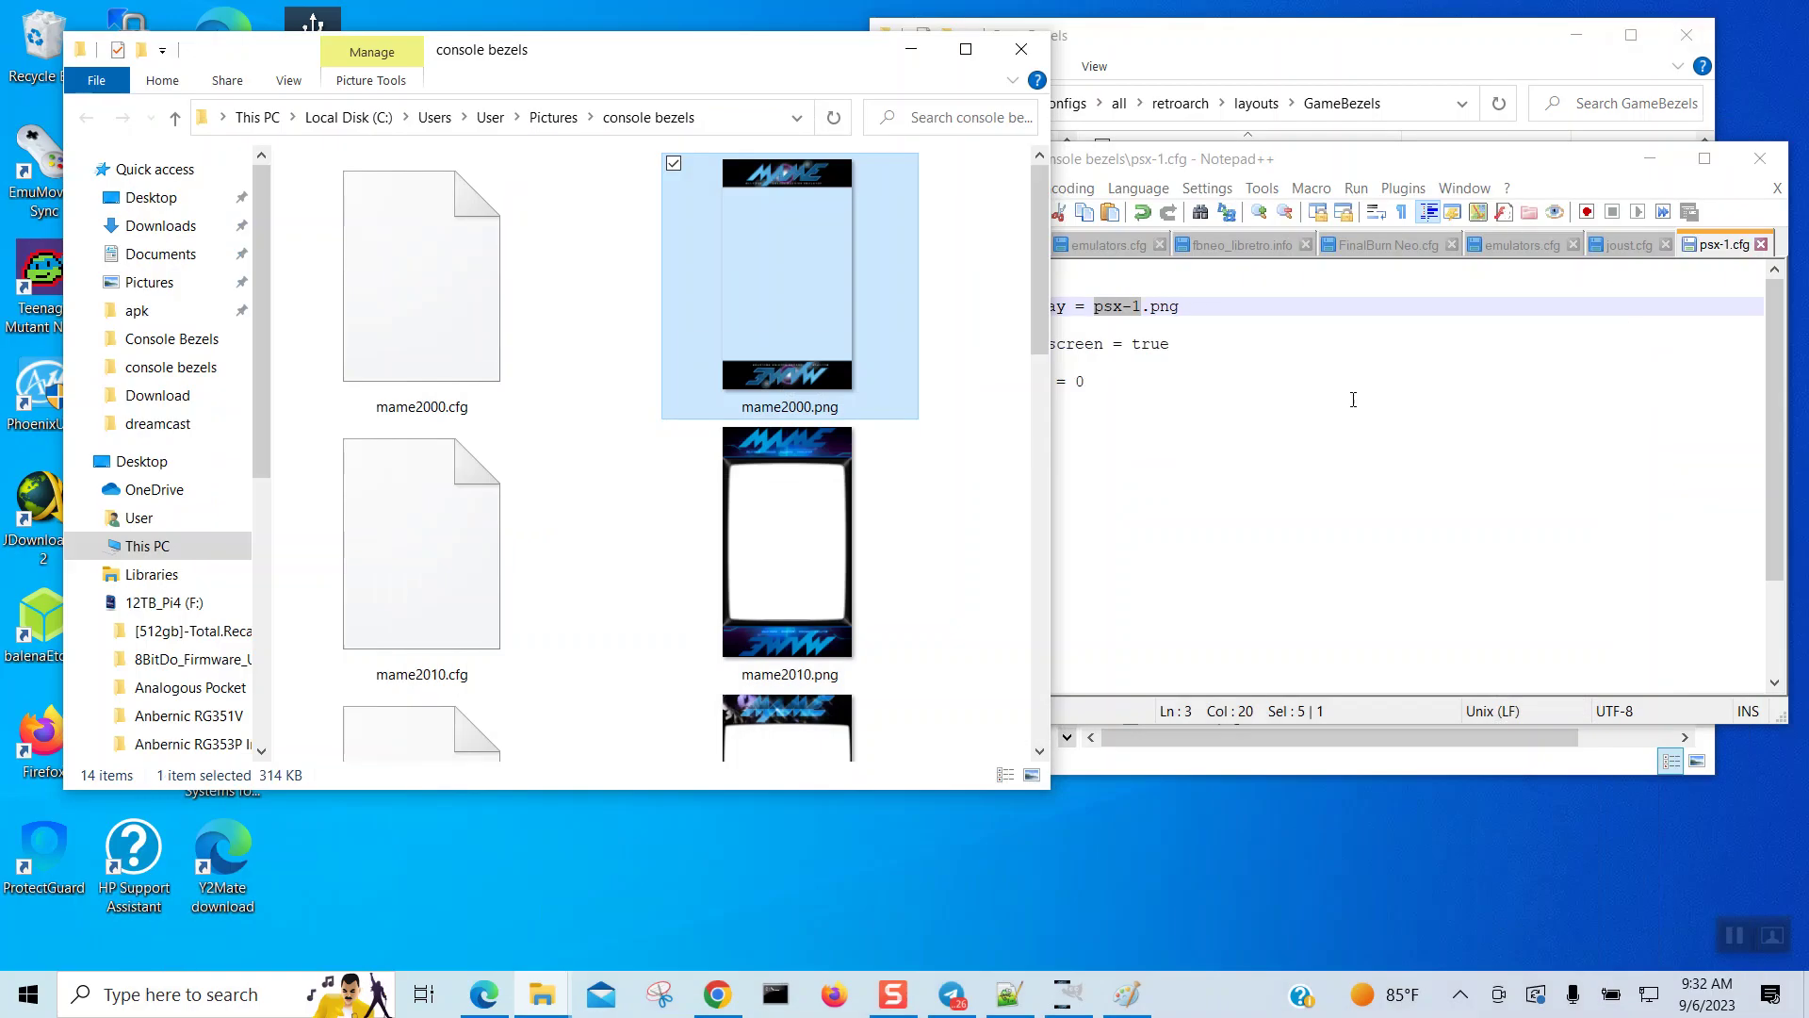
# Step: Minimize Notepad++ and shorten the GameBezels window's path to the network root \\192.168.1.151
pyautogui.click(1650, 158)
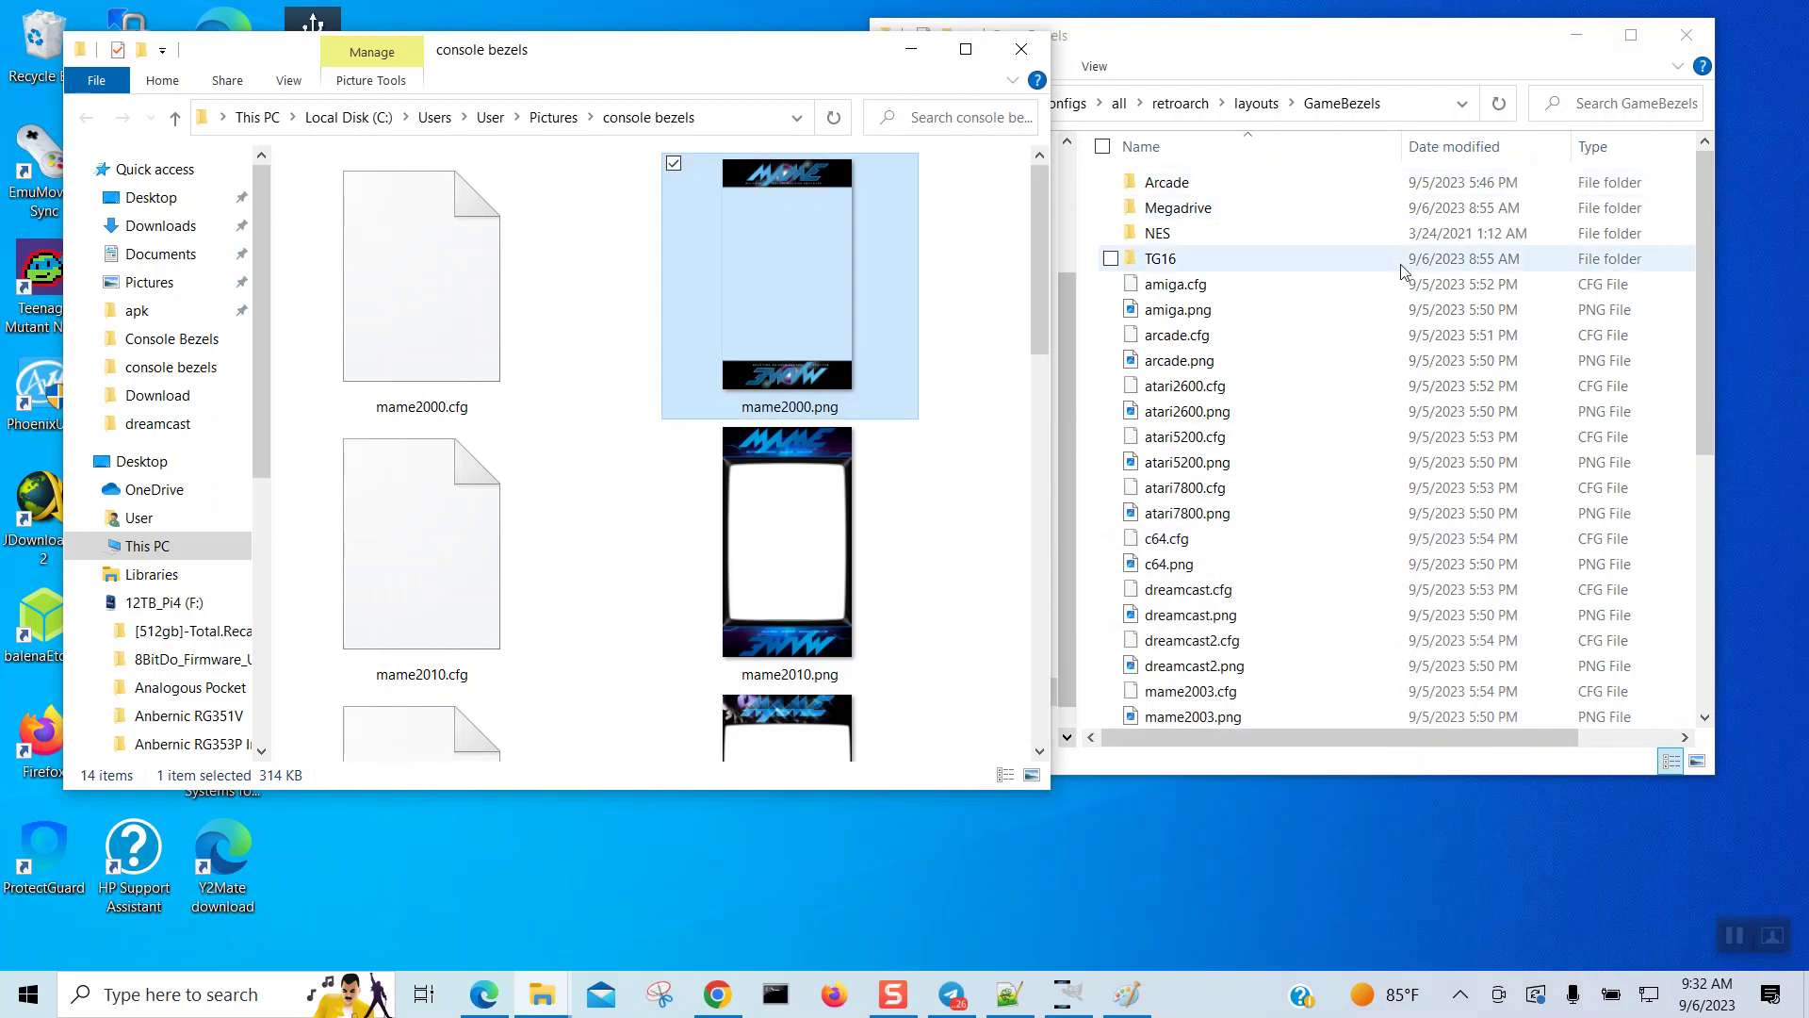
pyautogui.click(1377, 104)
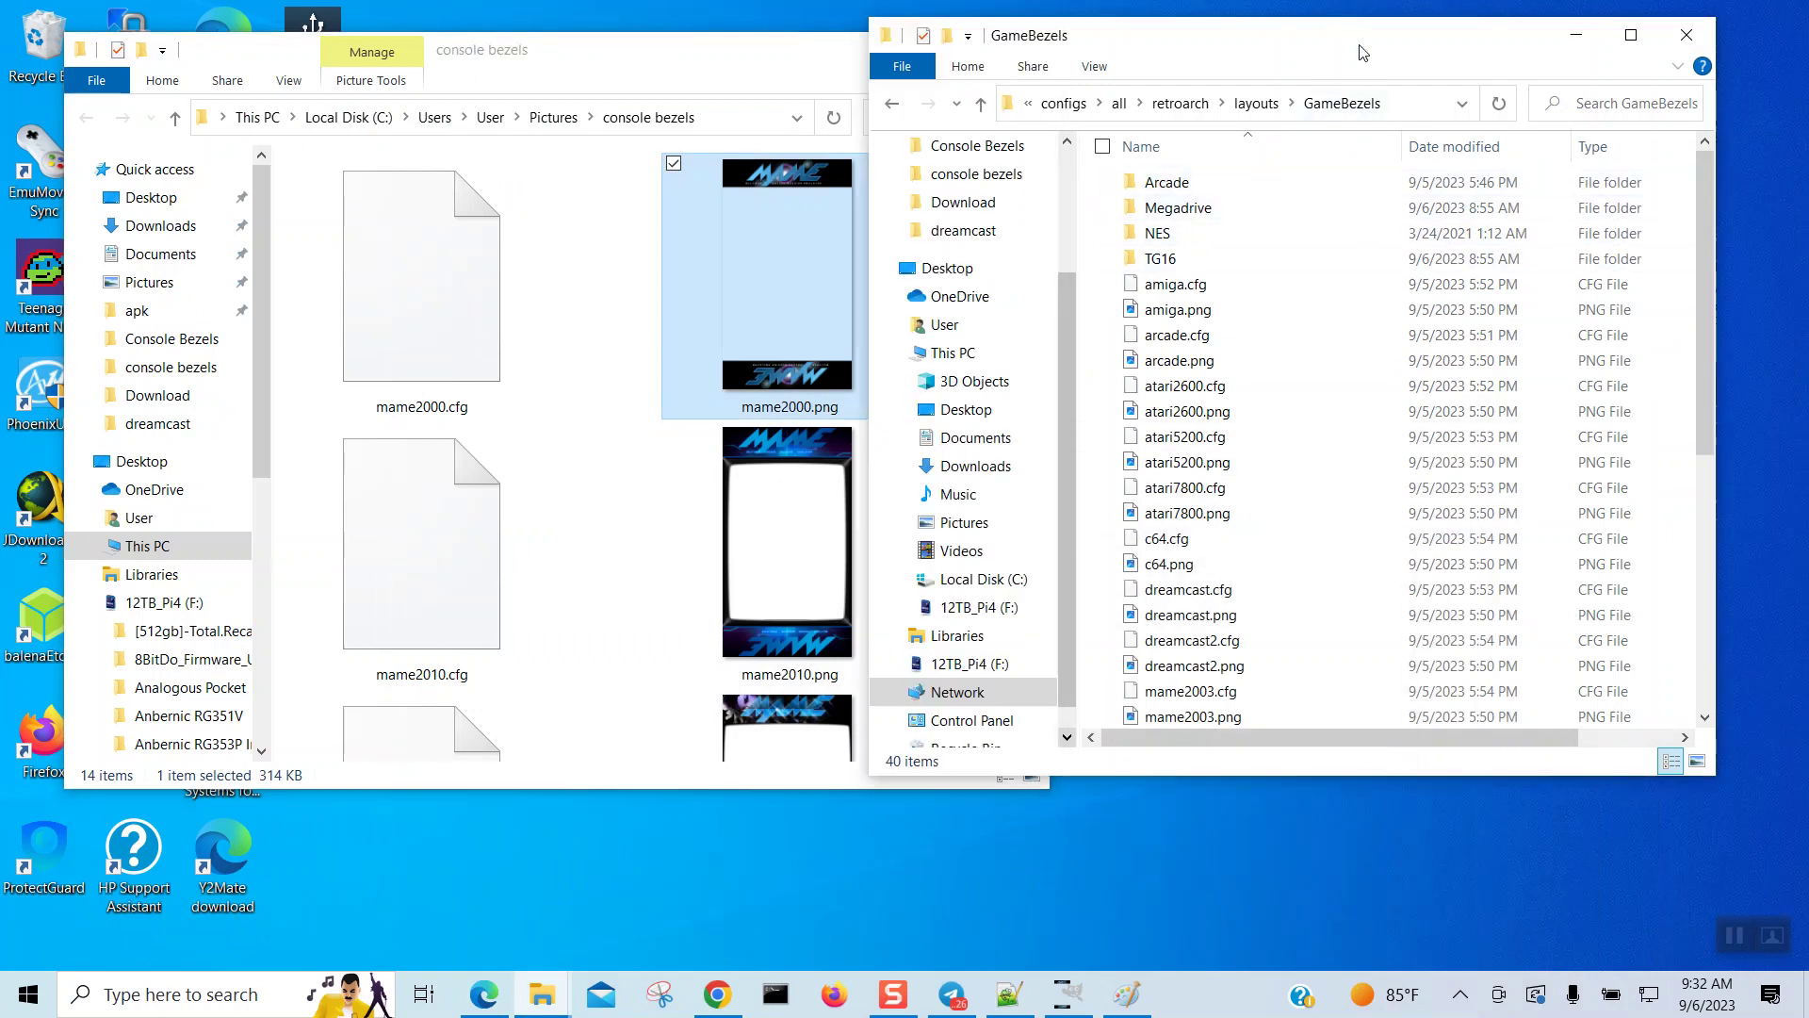
pyautogui.click(1398, 106)
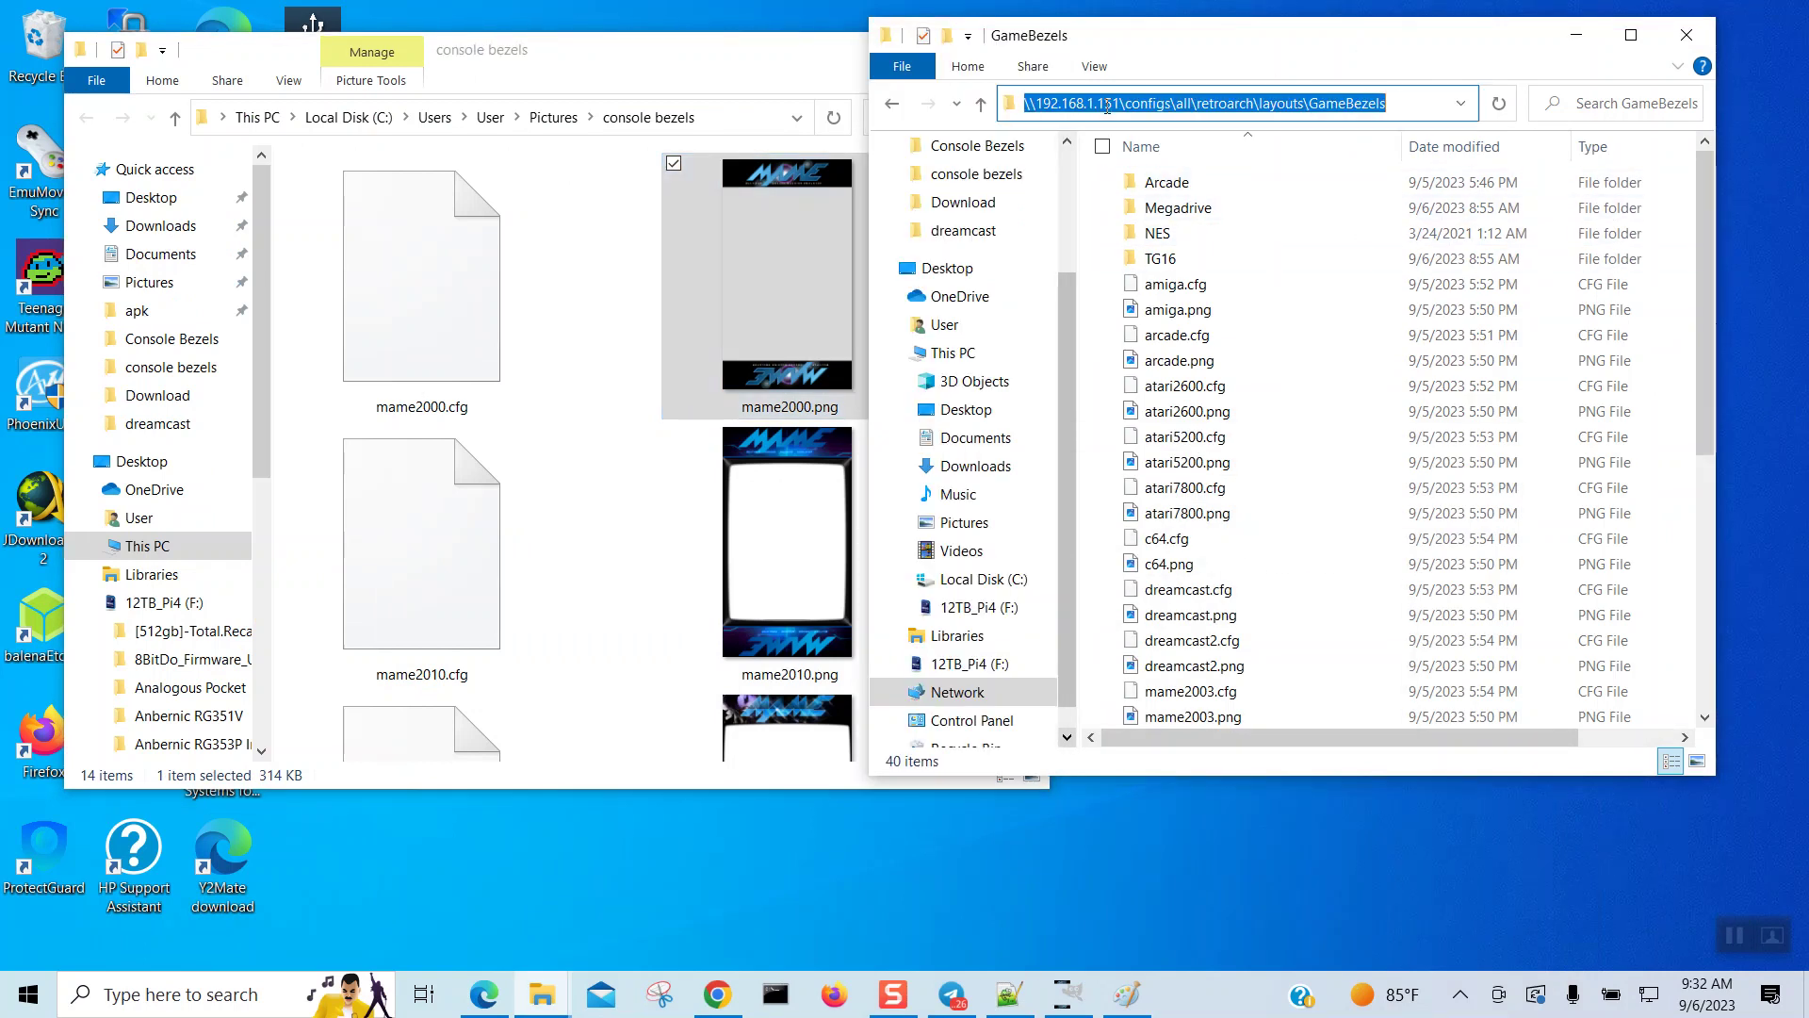
pyautogui.moveTo(1128, 103); pyautogui.dragTo(1402, 94)
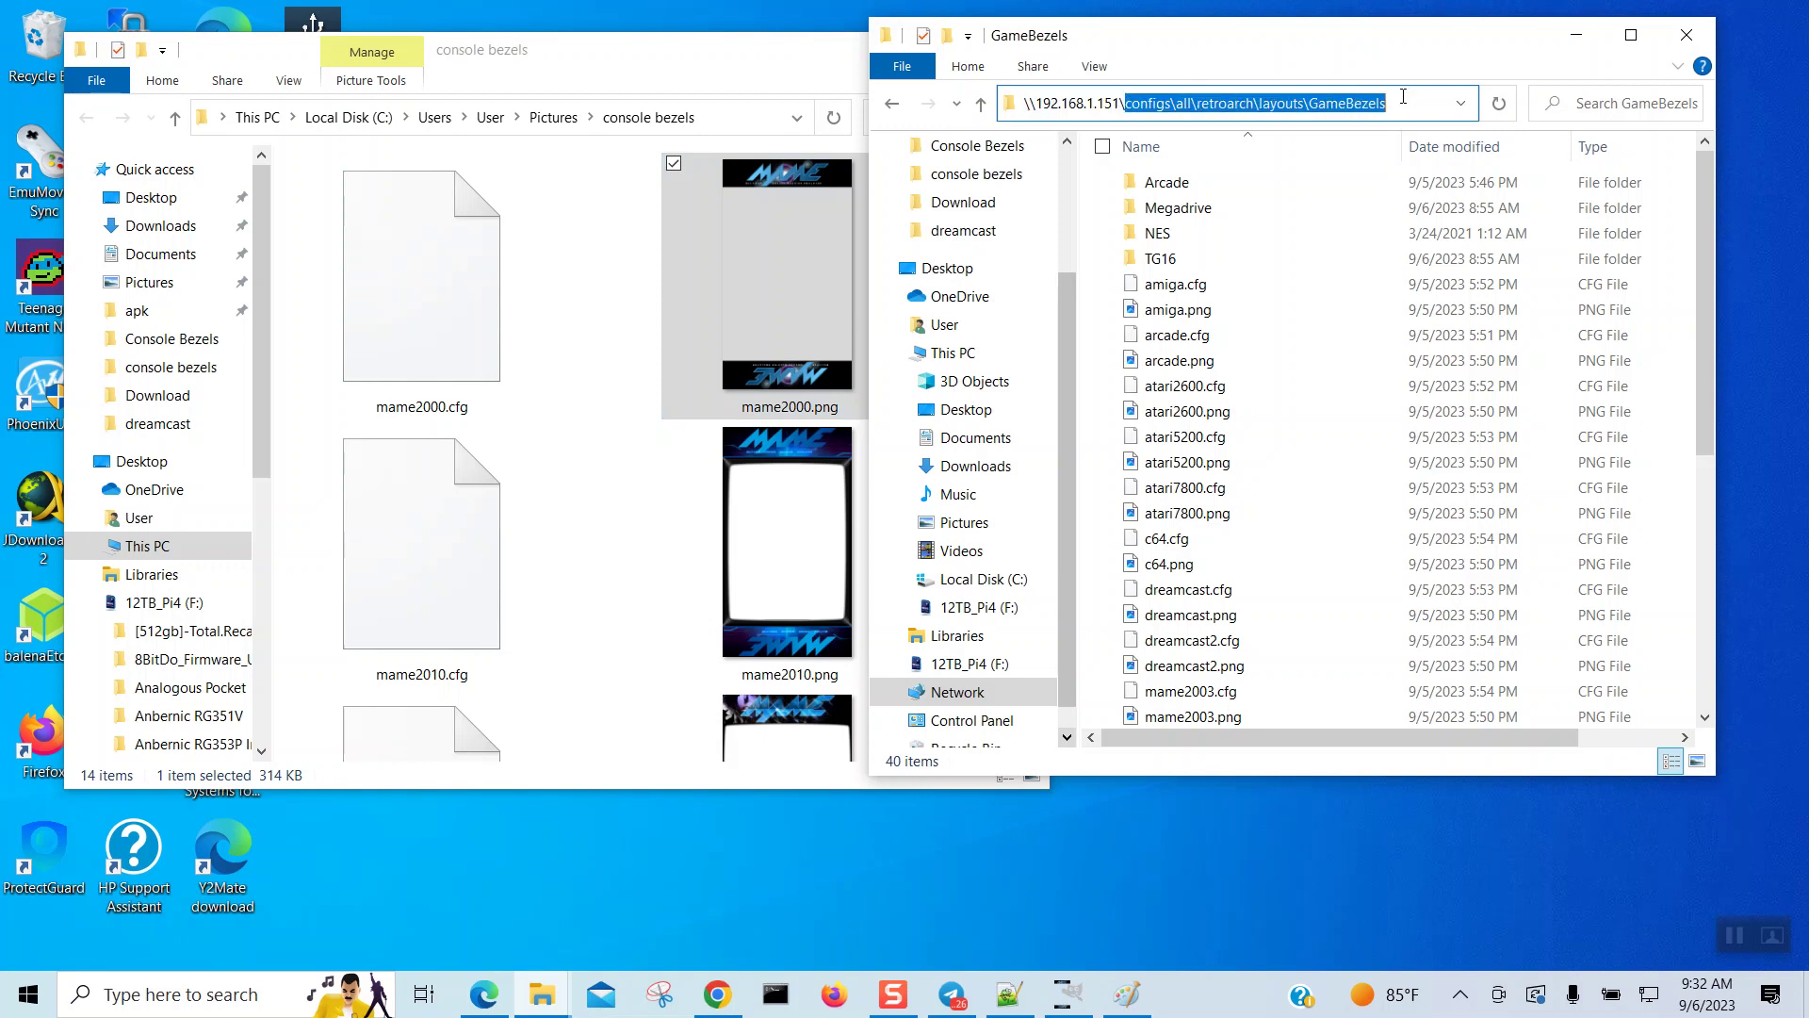
pyautogui.press('BackSpace')
pyautogui.press('Return')
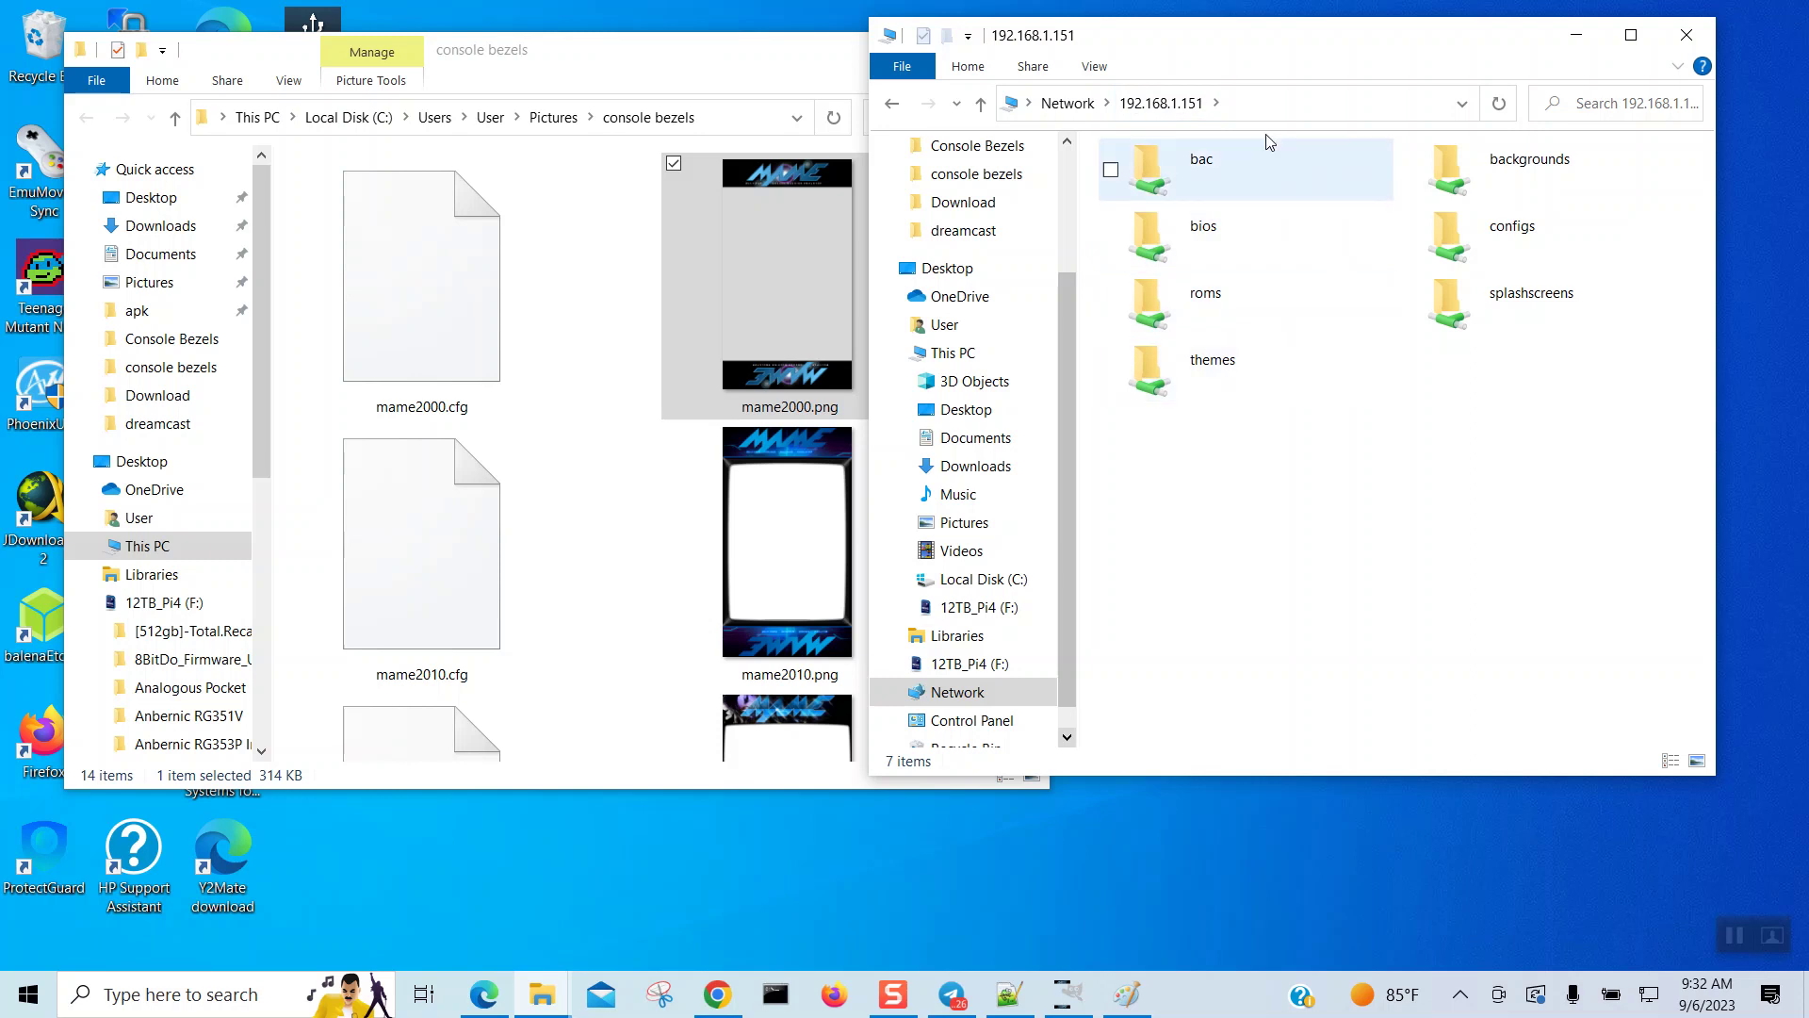
# Step: Open the GameBezels folder on the network share through configs, all, retroarch and layouts
pyautogui.click(1233, 108)
pyautogui.click(1232, 105)
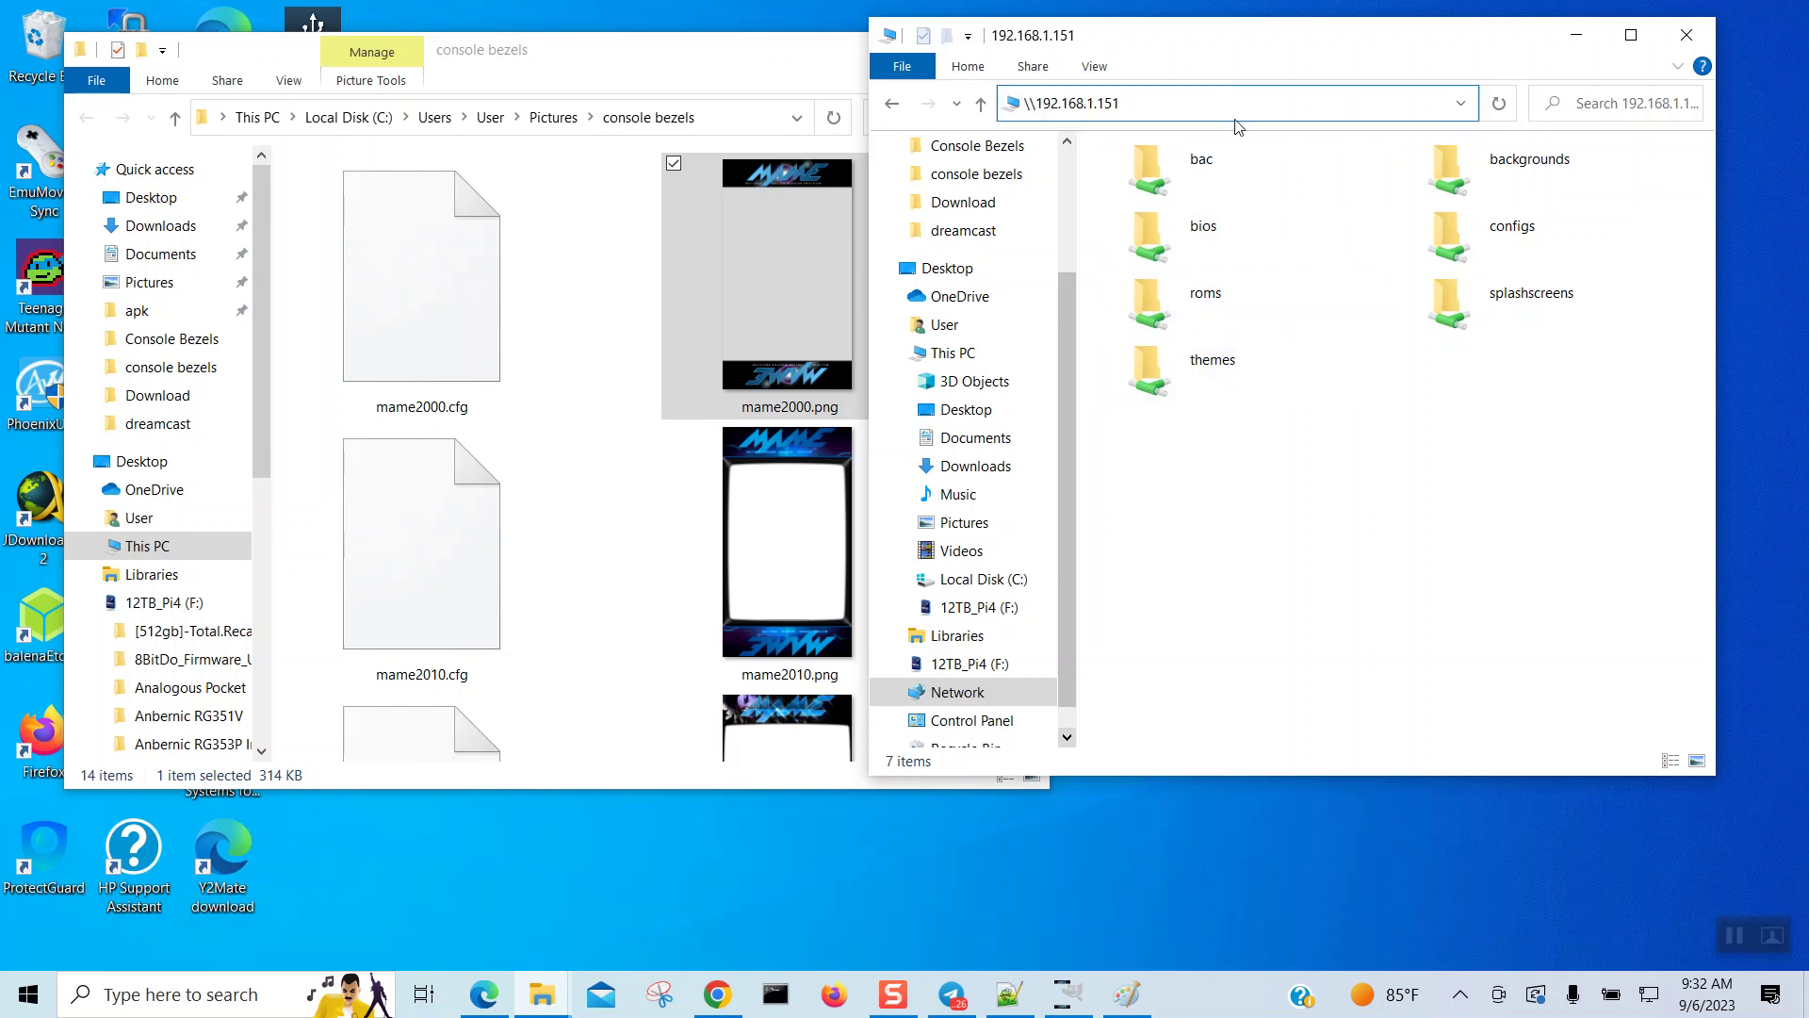
pyautogui.doubleClick(1514, 231)
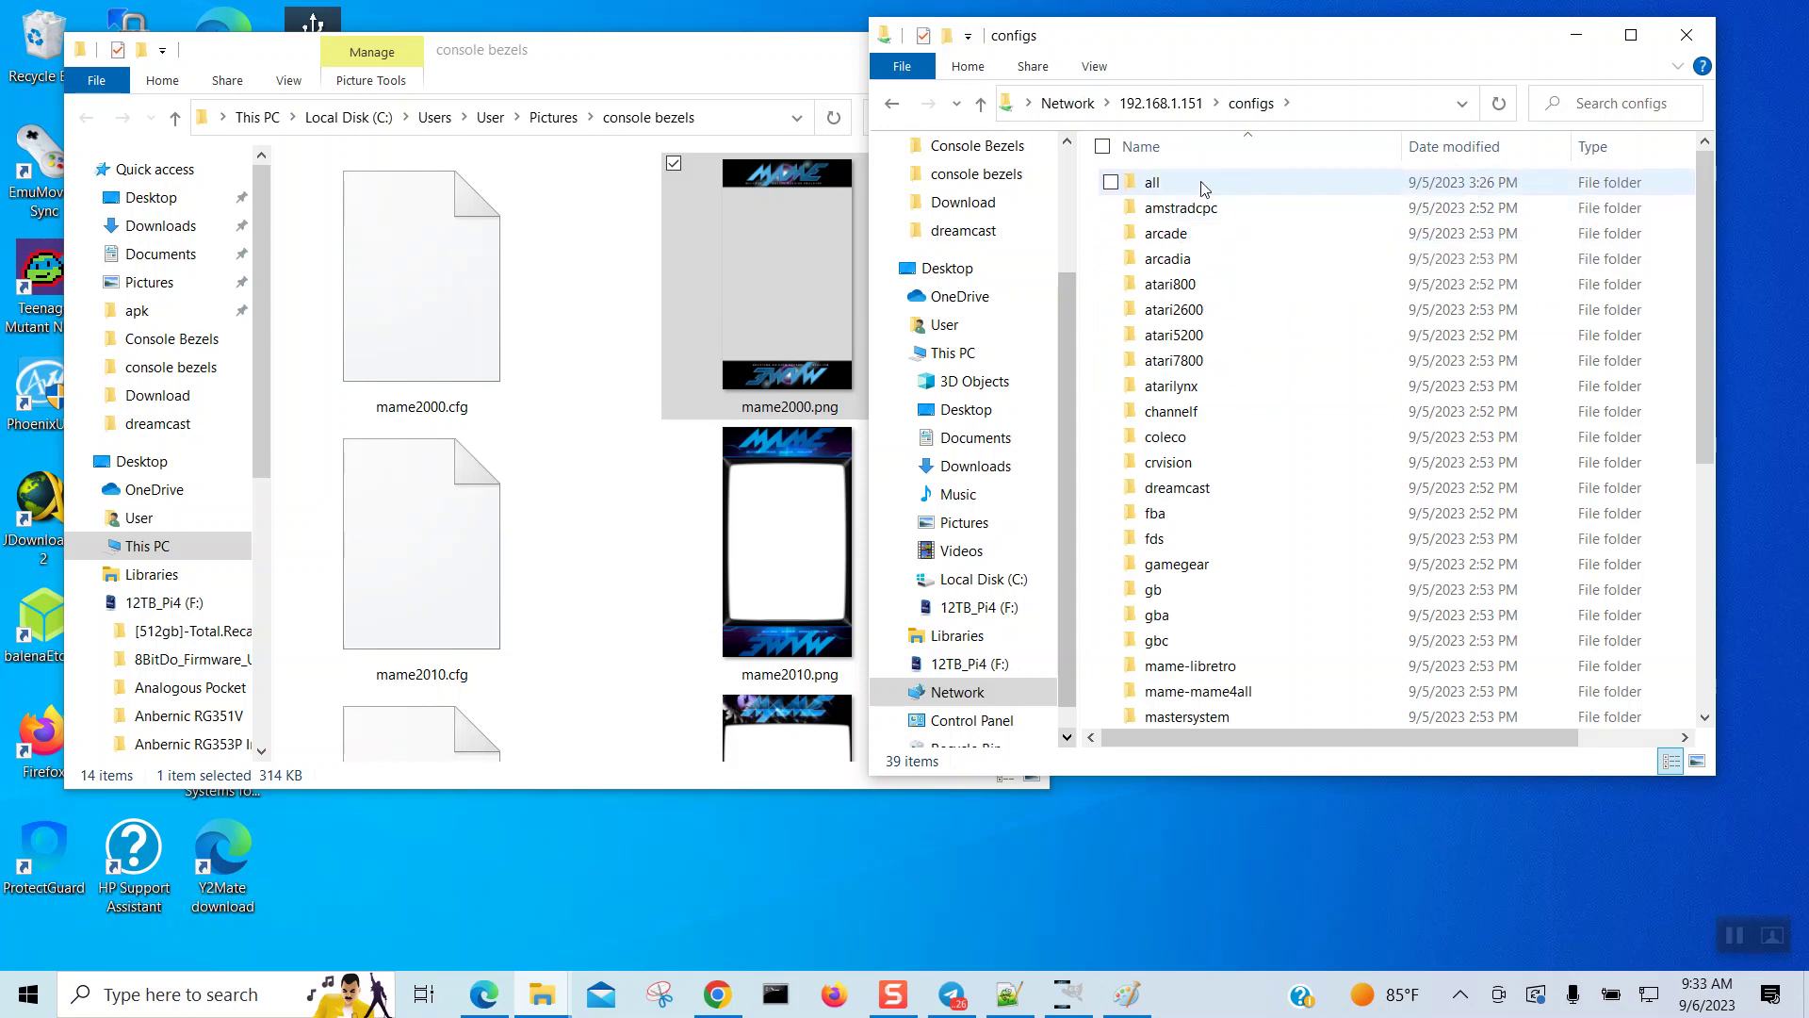
pyautogui.doubleClick(1205, 184)
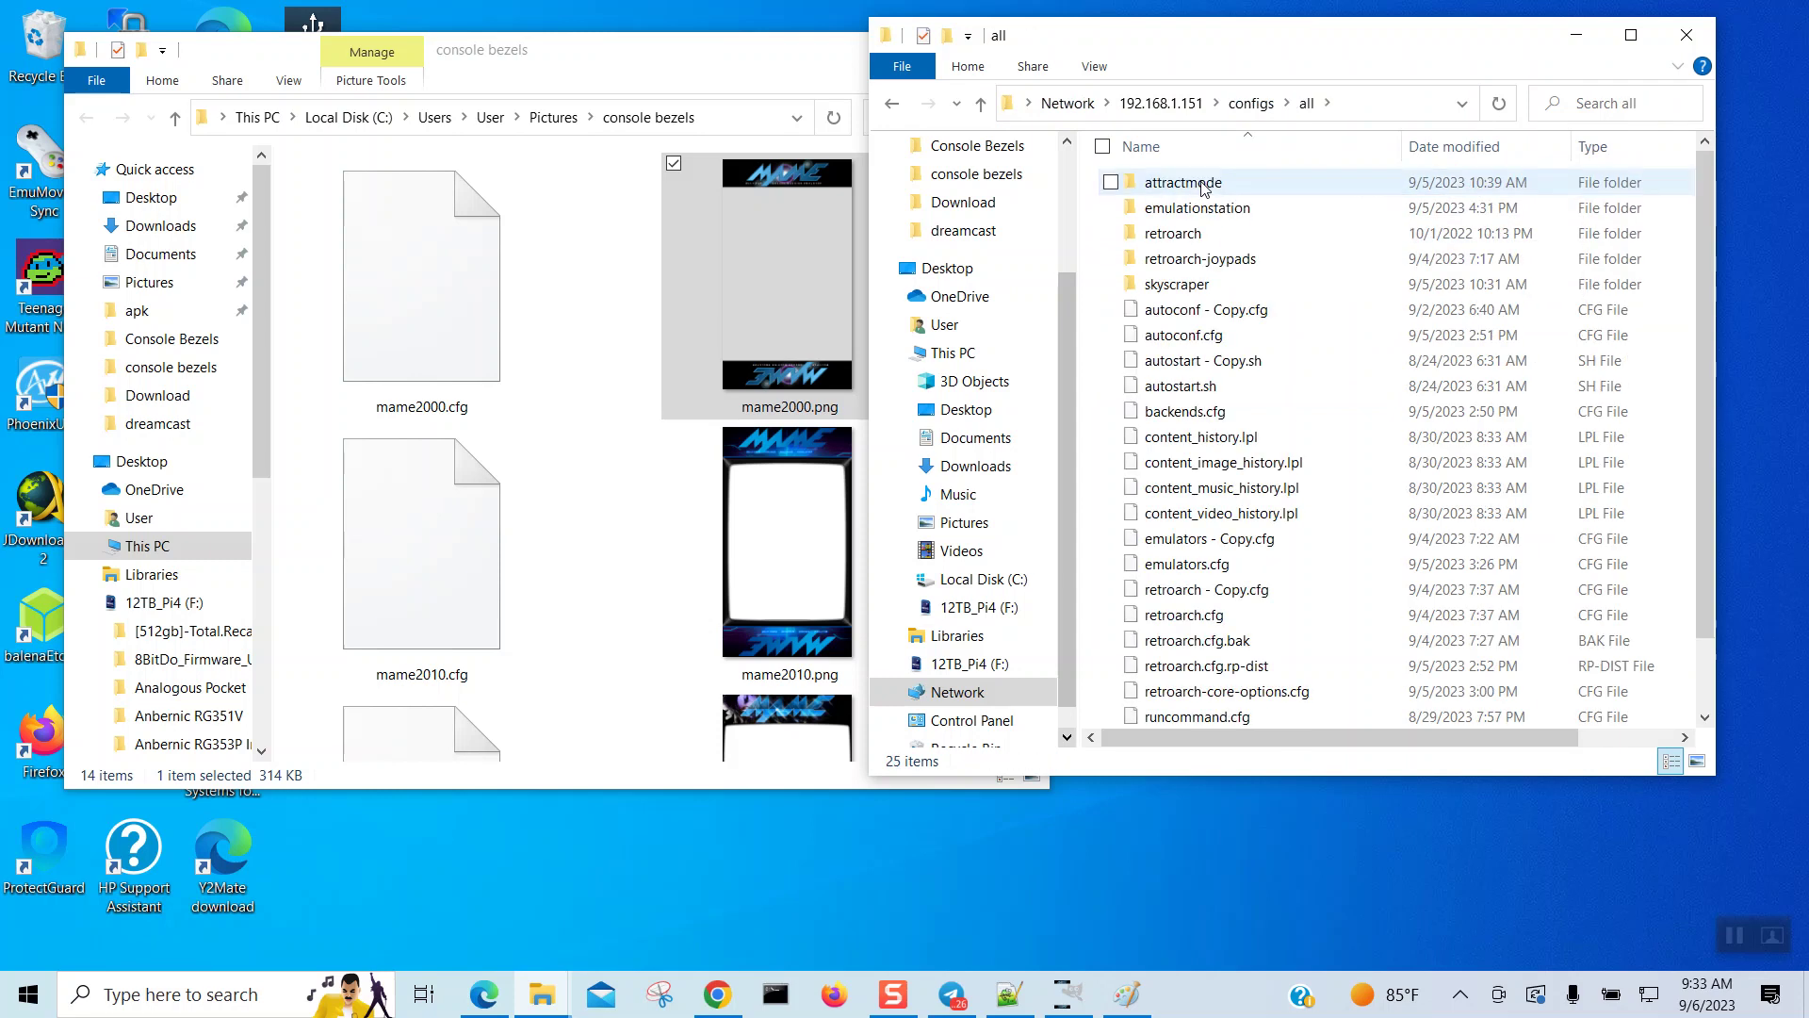
pyautogui.doubleClick(1185, 239)
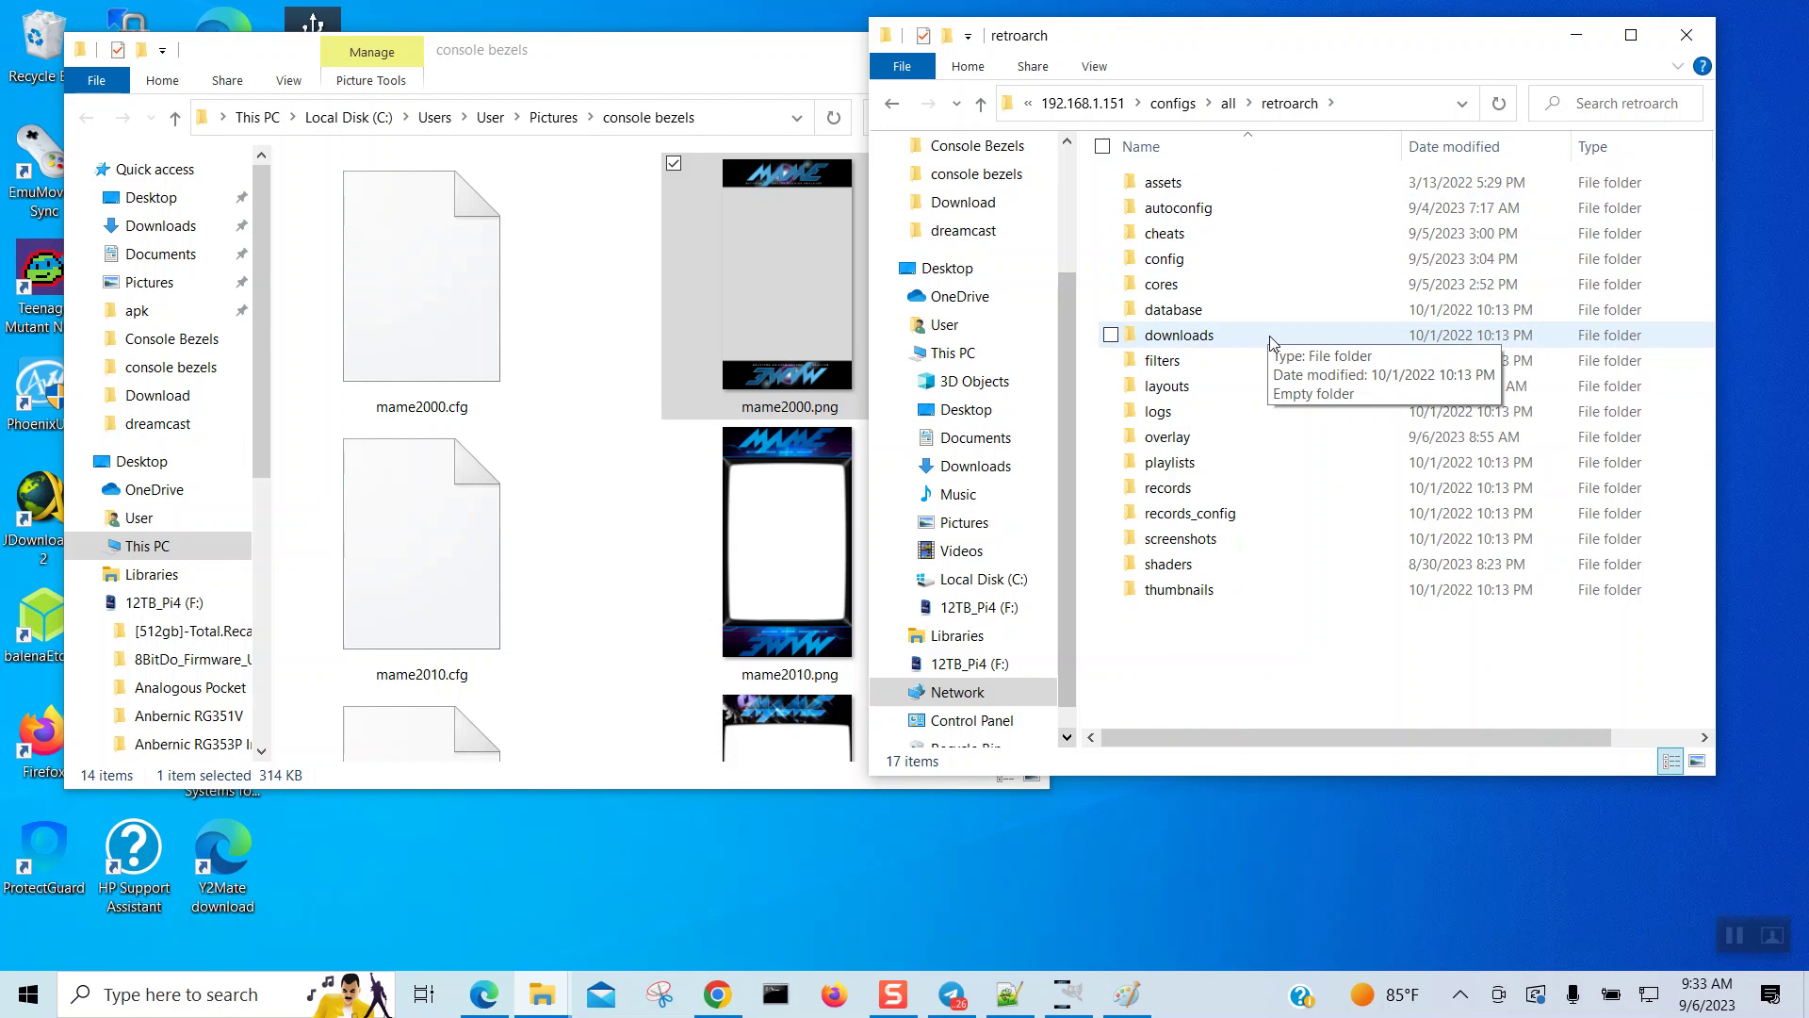
pyautogui.doubleClick(1216, 390)
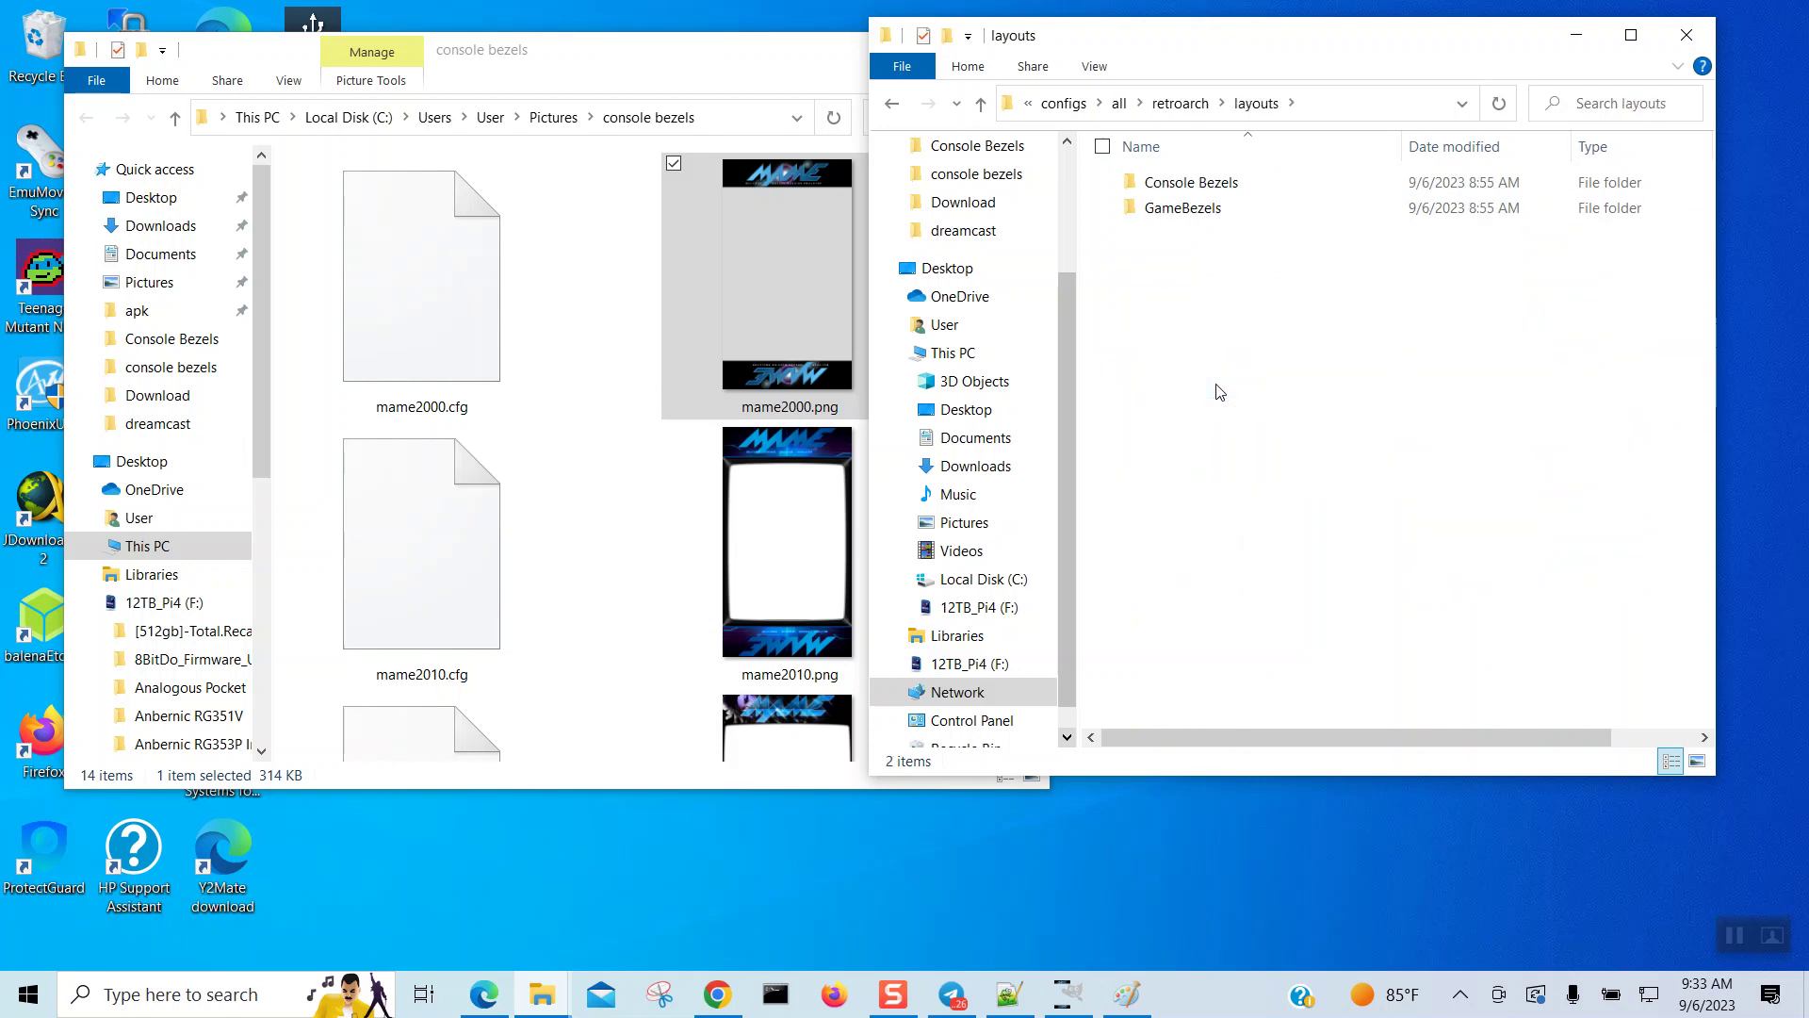
pyautogui.doubleClick(1178, 211)
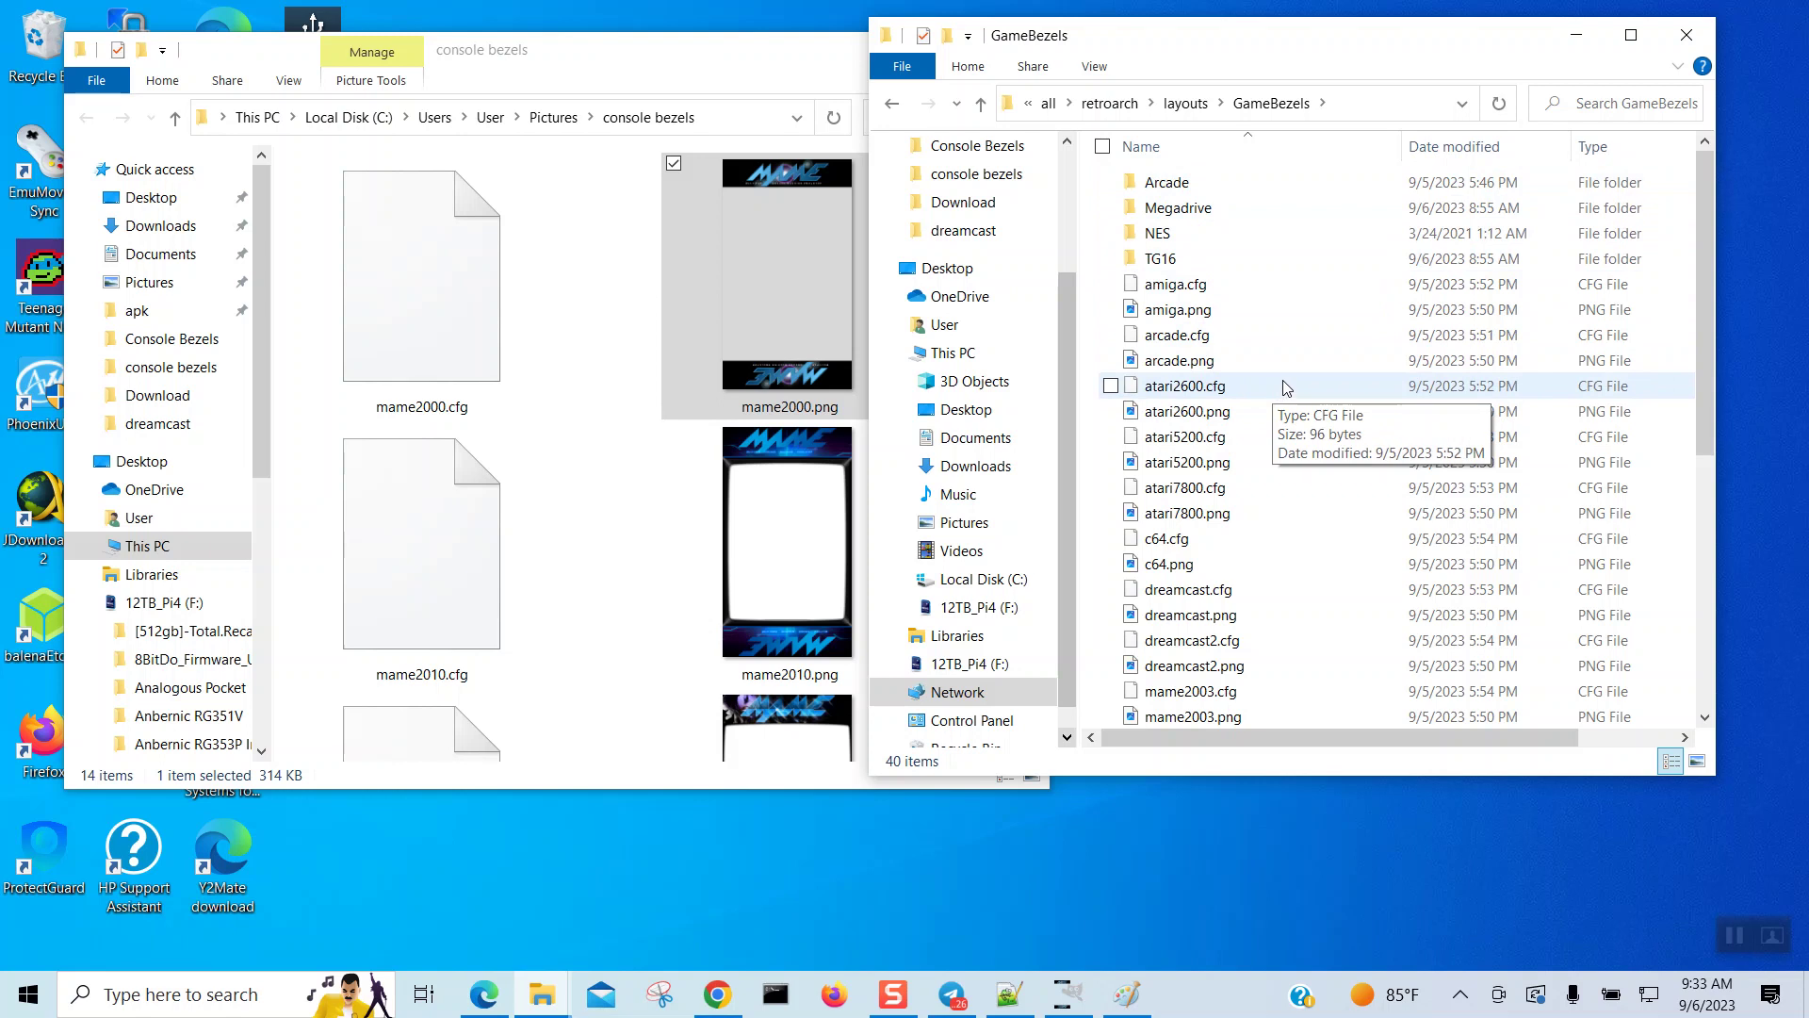
# Step: Examine the TG16 bezel files, then return to GameBezels and look through its console cfg and png files
pyautogui.doubleClick(1195, 260)
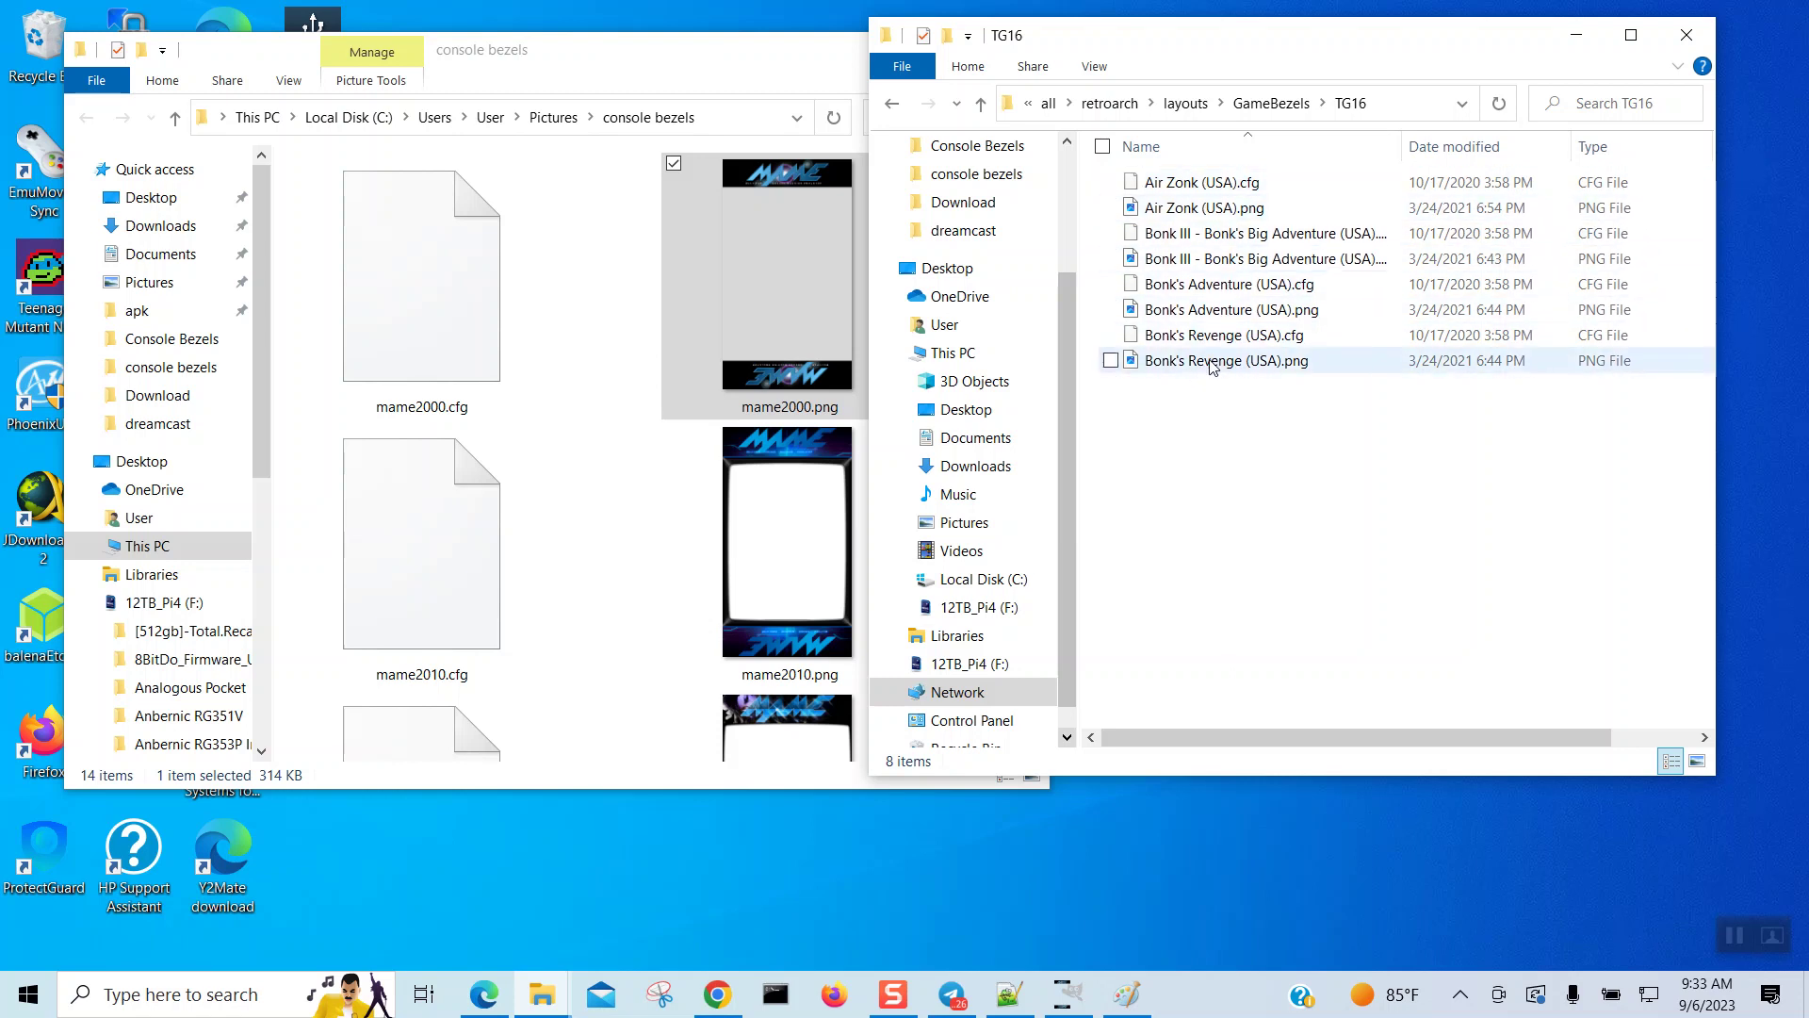
pyautogui.click(984, 111)
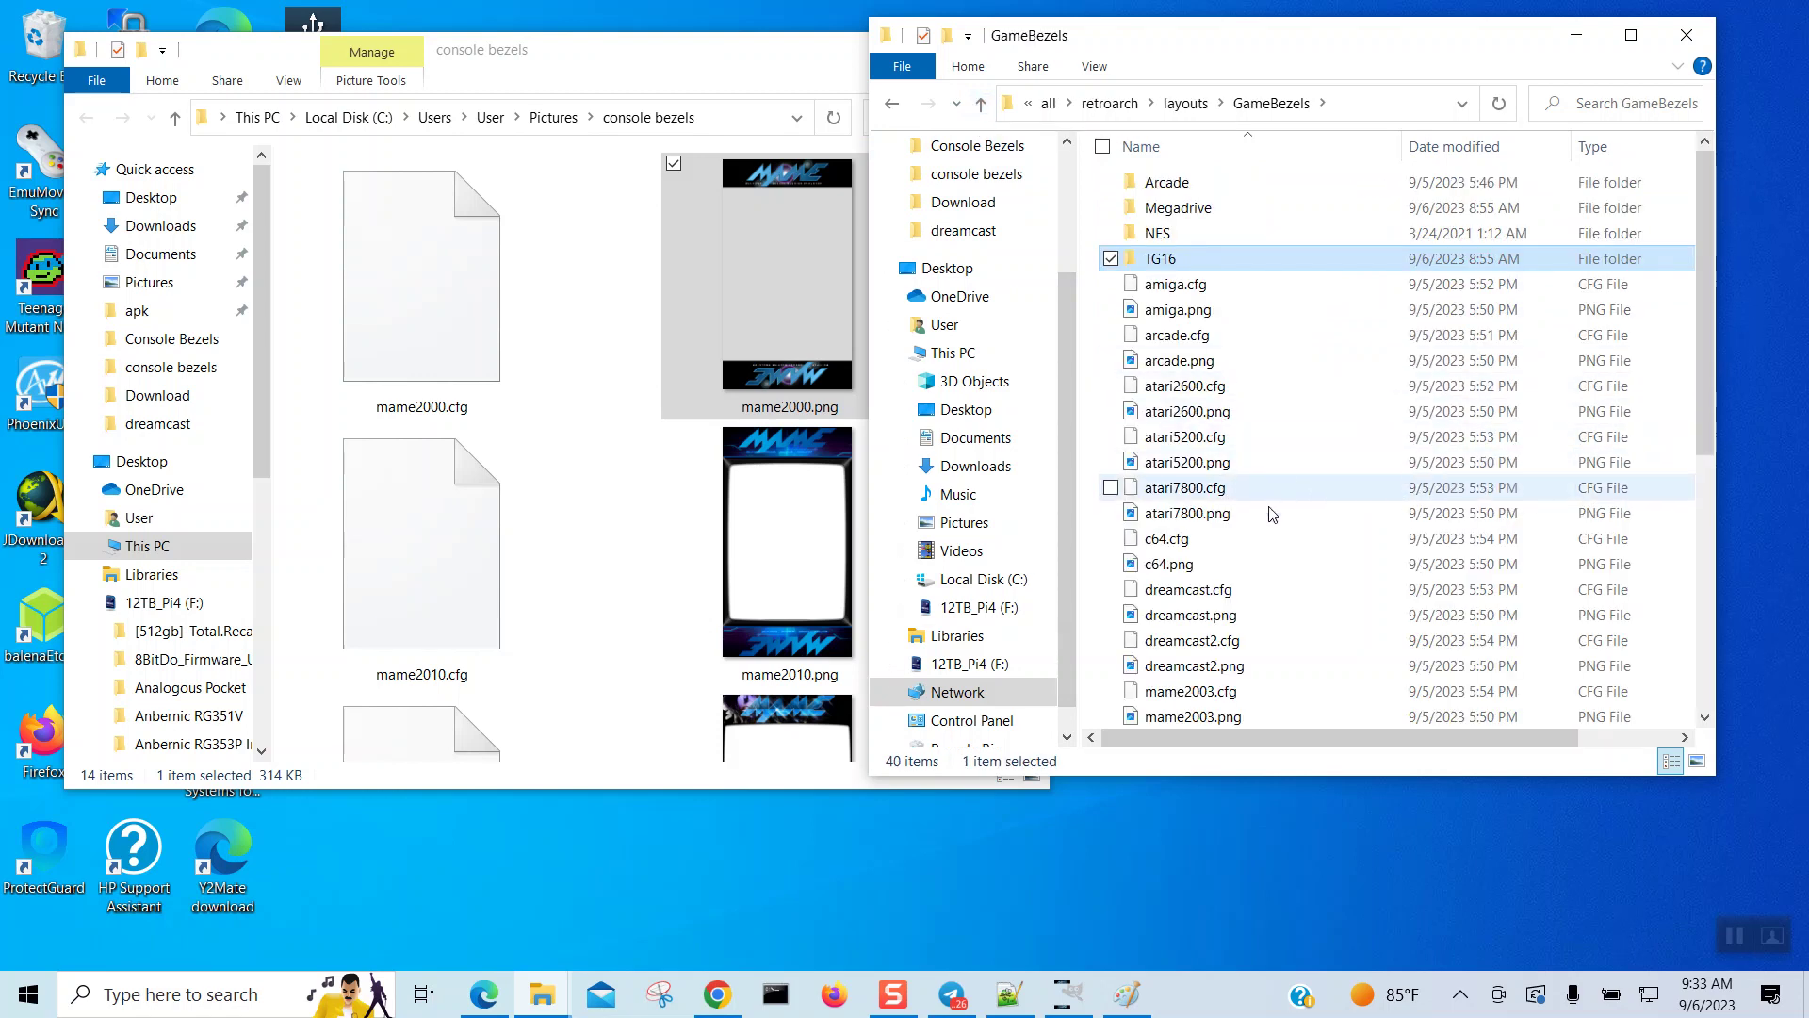
pyautogui.scroll(-1, 1274, 533)
pyautogui.scroll(-4, 1274, 533)
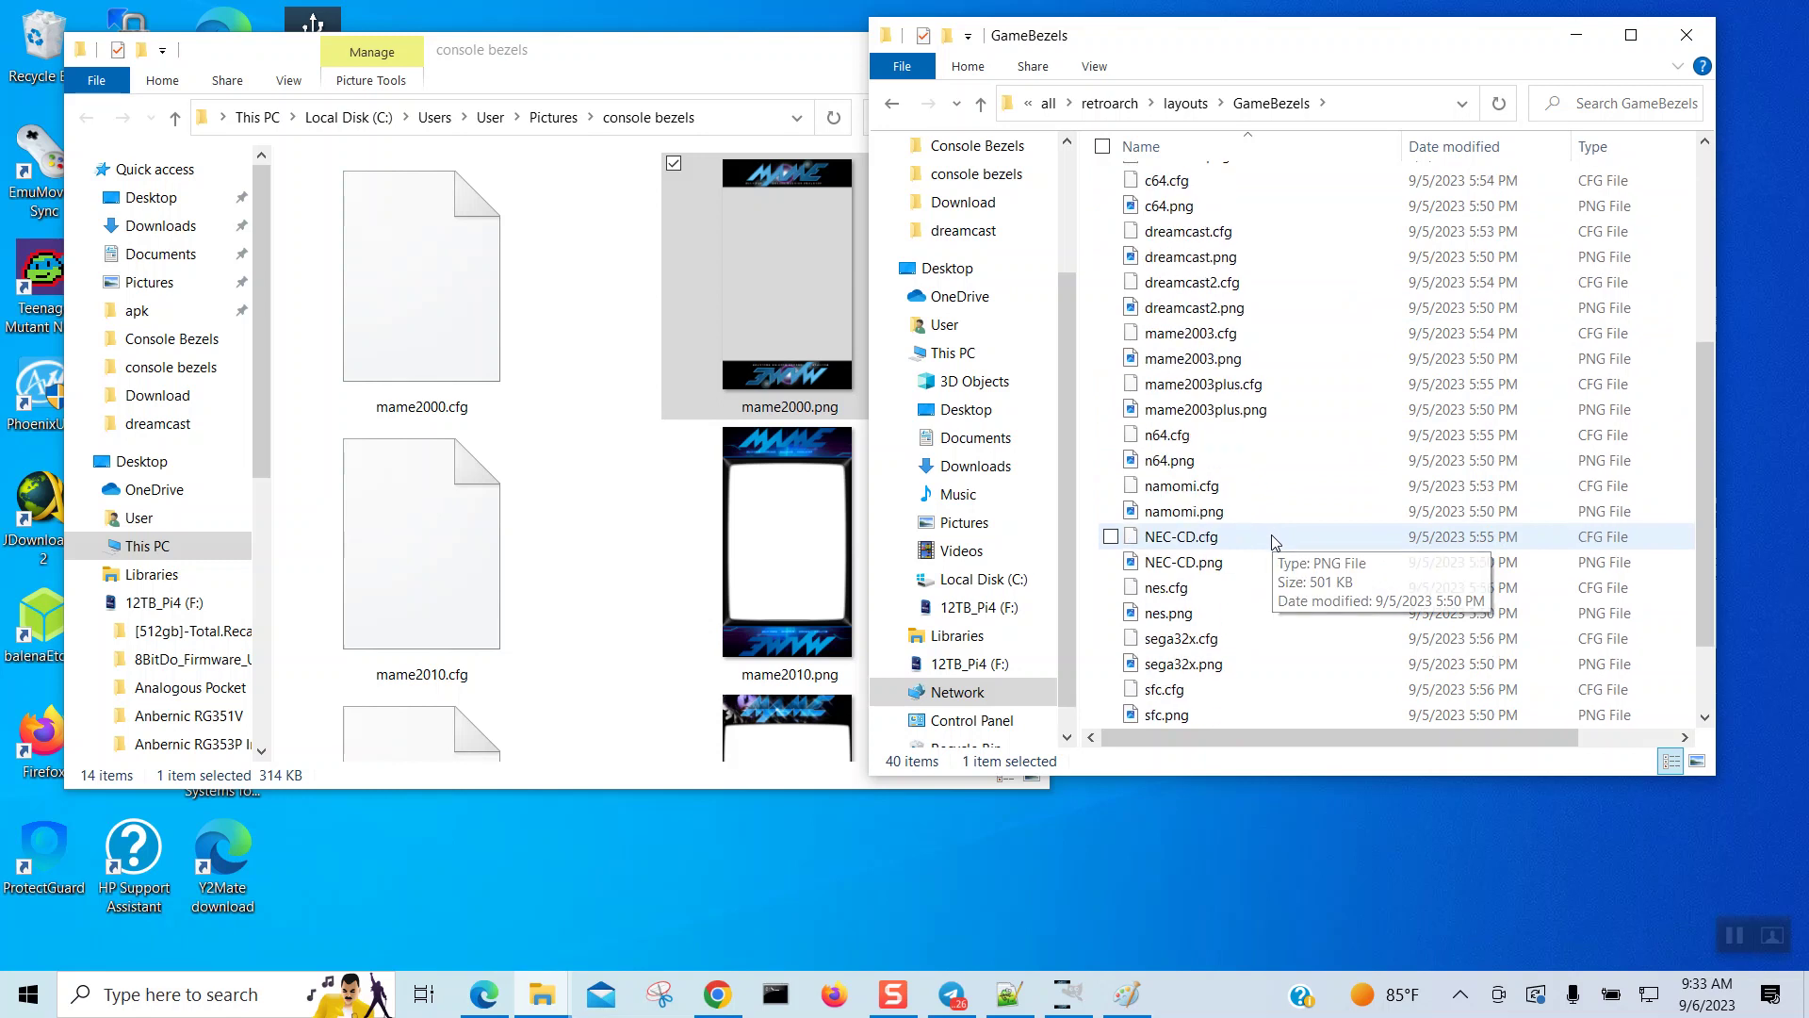
pyautogui.scroll(-1, 1272, 539)
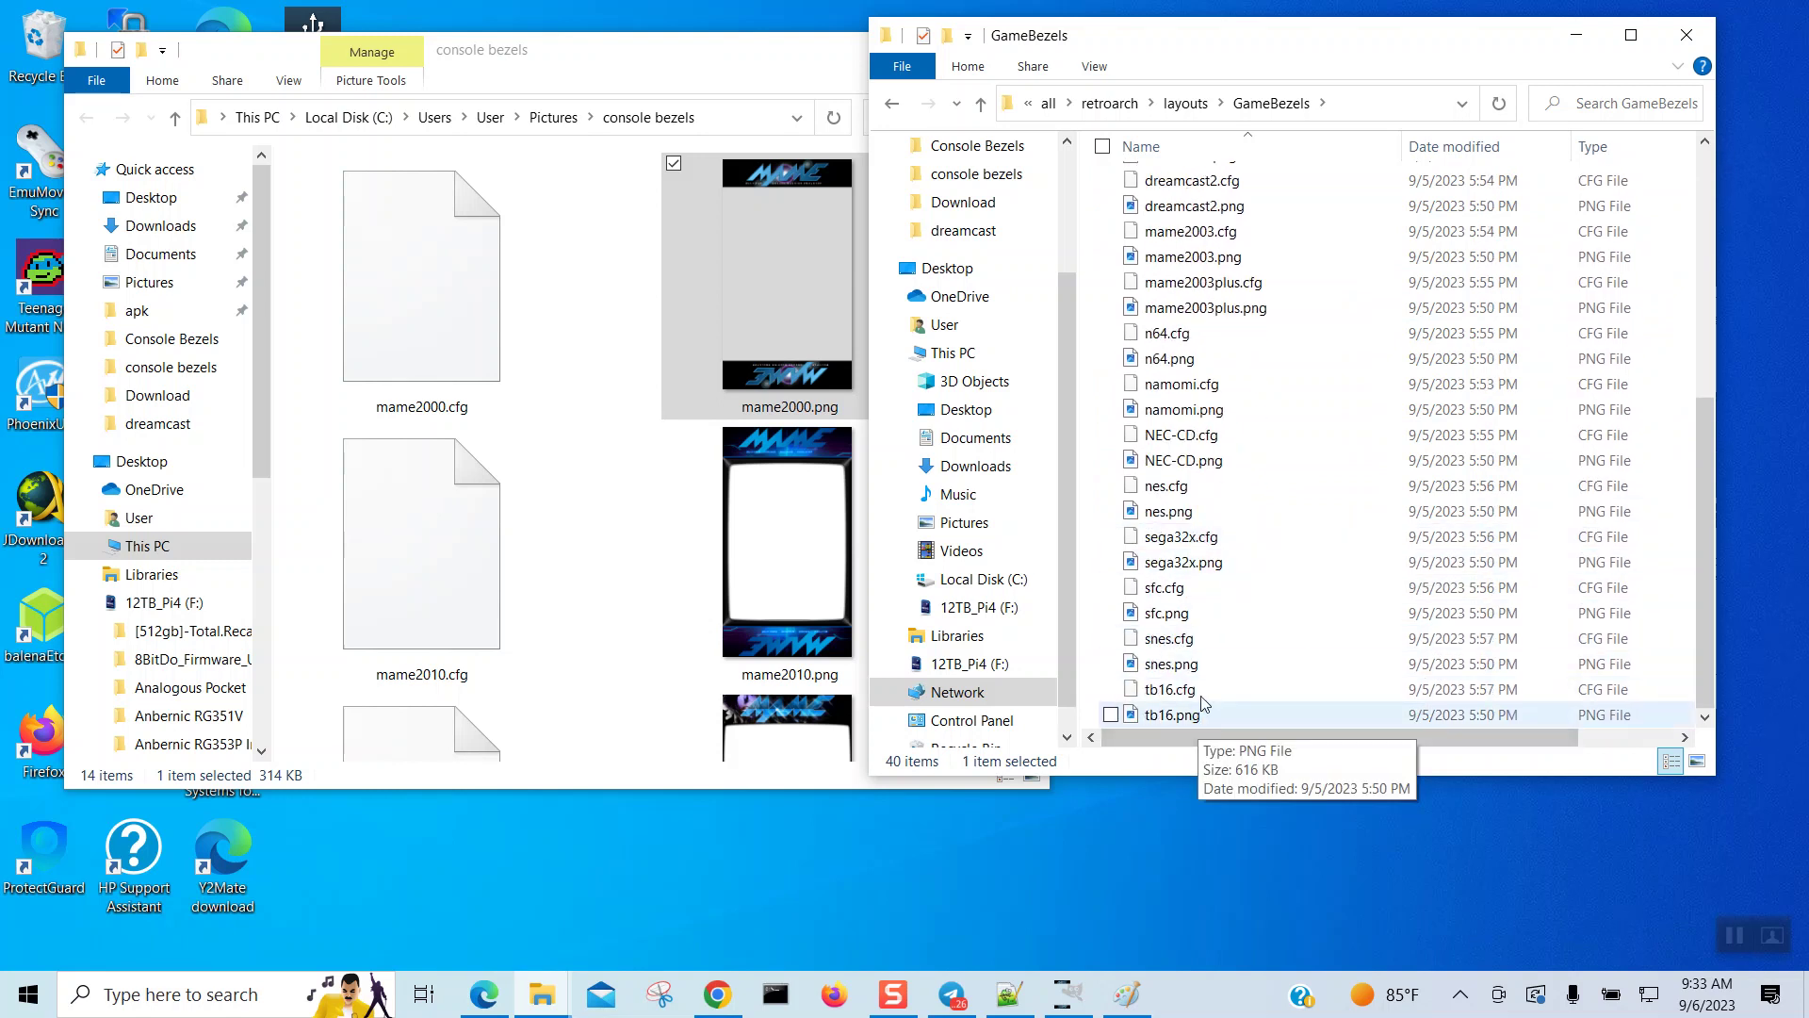
pyautogui.scroll(3, 1292, 557)
# Step: Copy all the files from the console bezels folder into the GameBezels folder on the network share
pyautogui.click(621, 355)
pyautogui.click(621, 355)
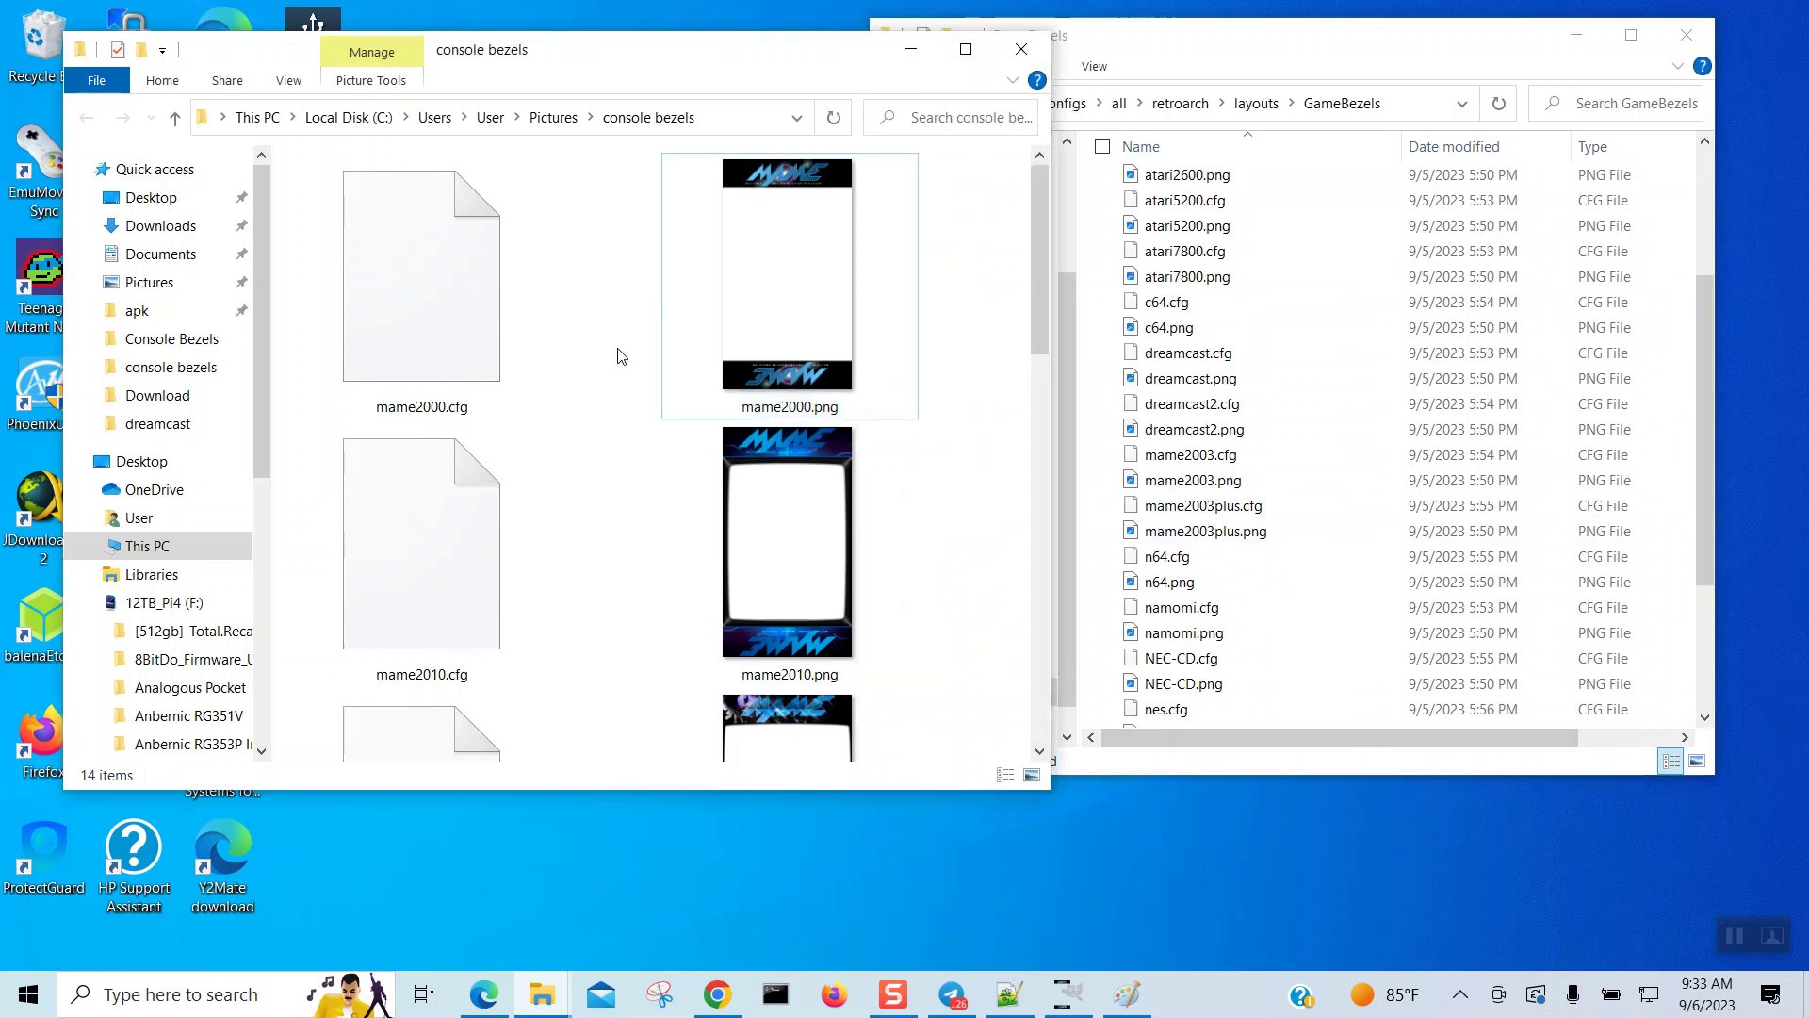
pyautogui.hotkey('ctrl', 'a')
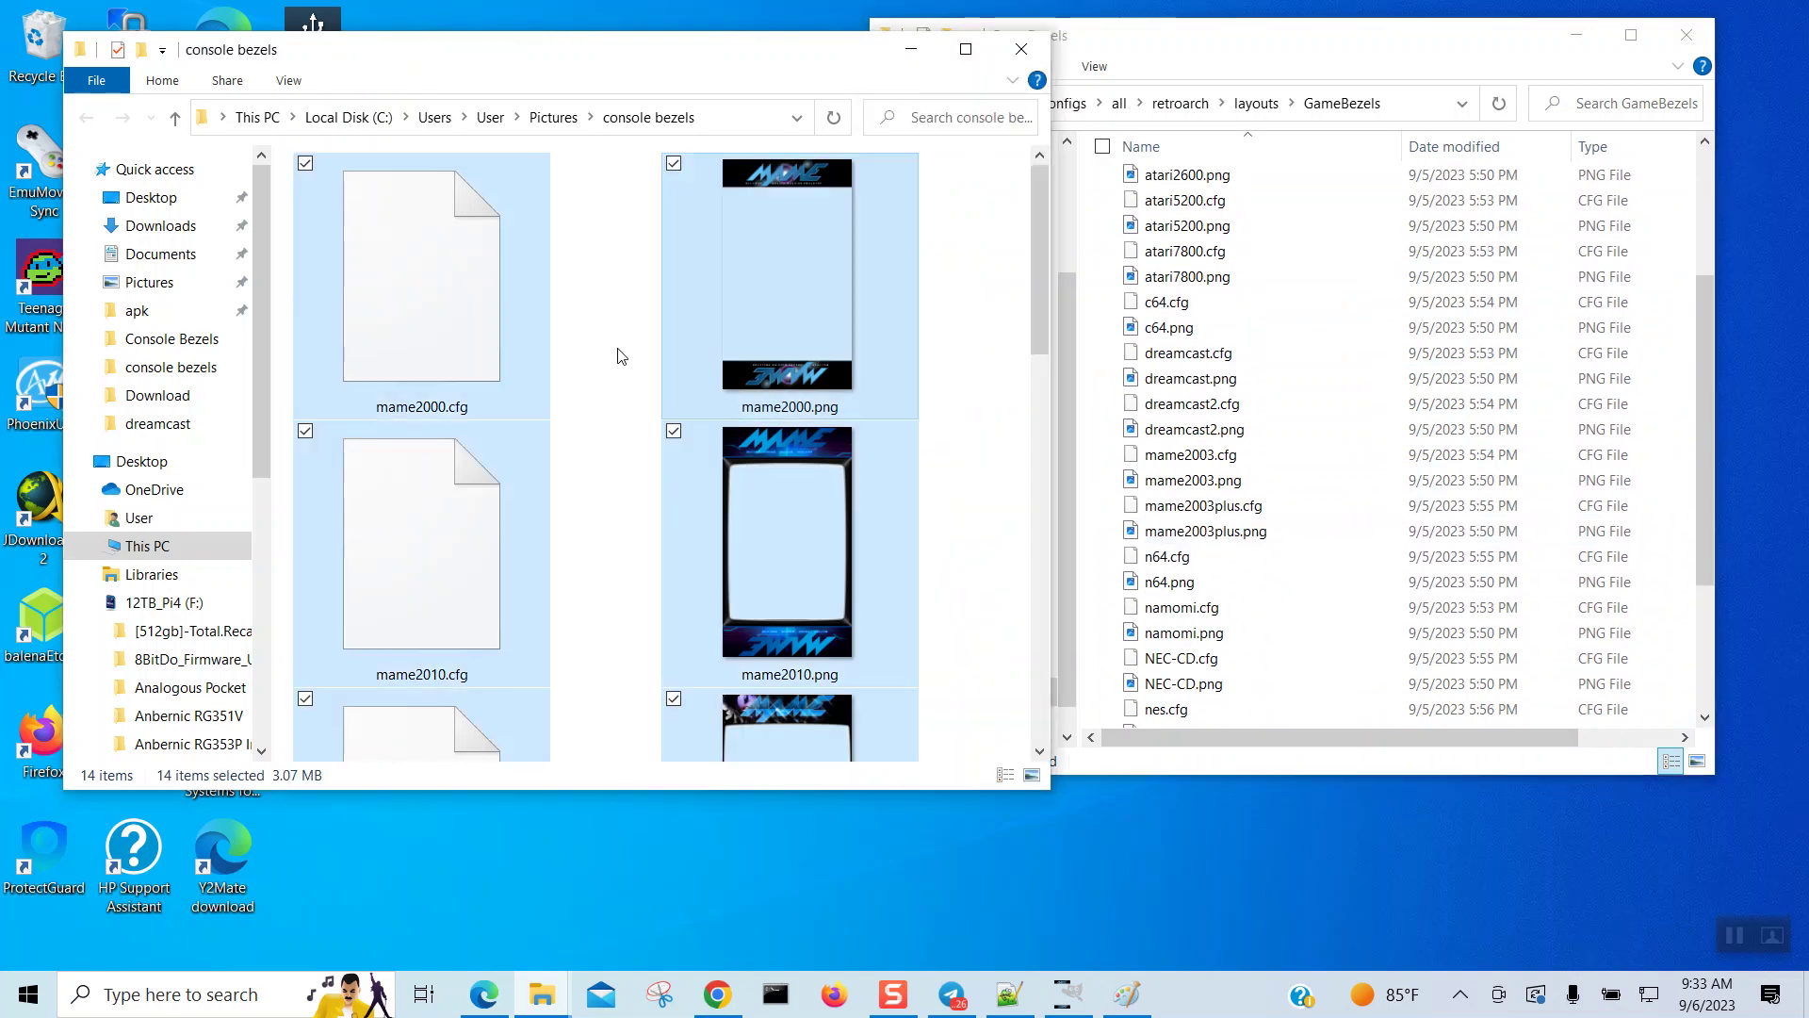
pyautogui.moveTo(792, 288); pyautogui.dragTo(1347, 318)
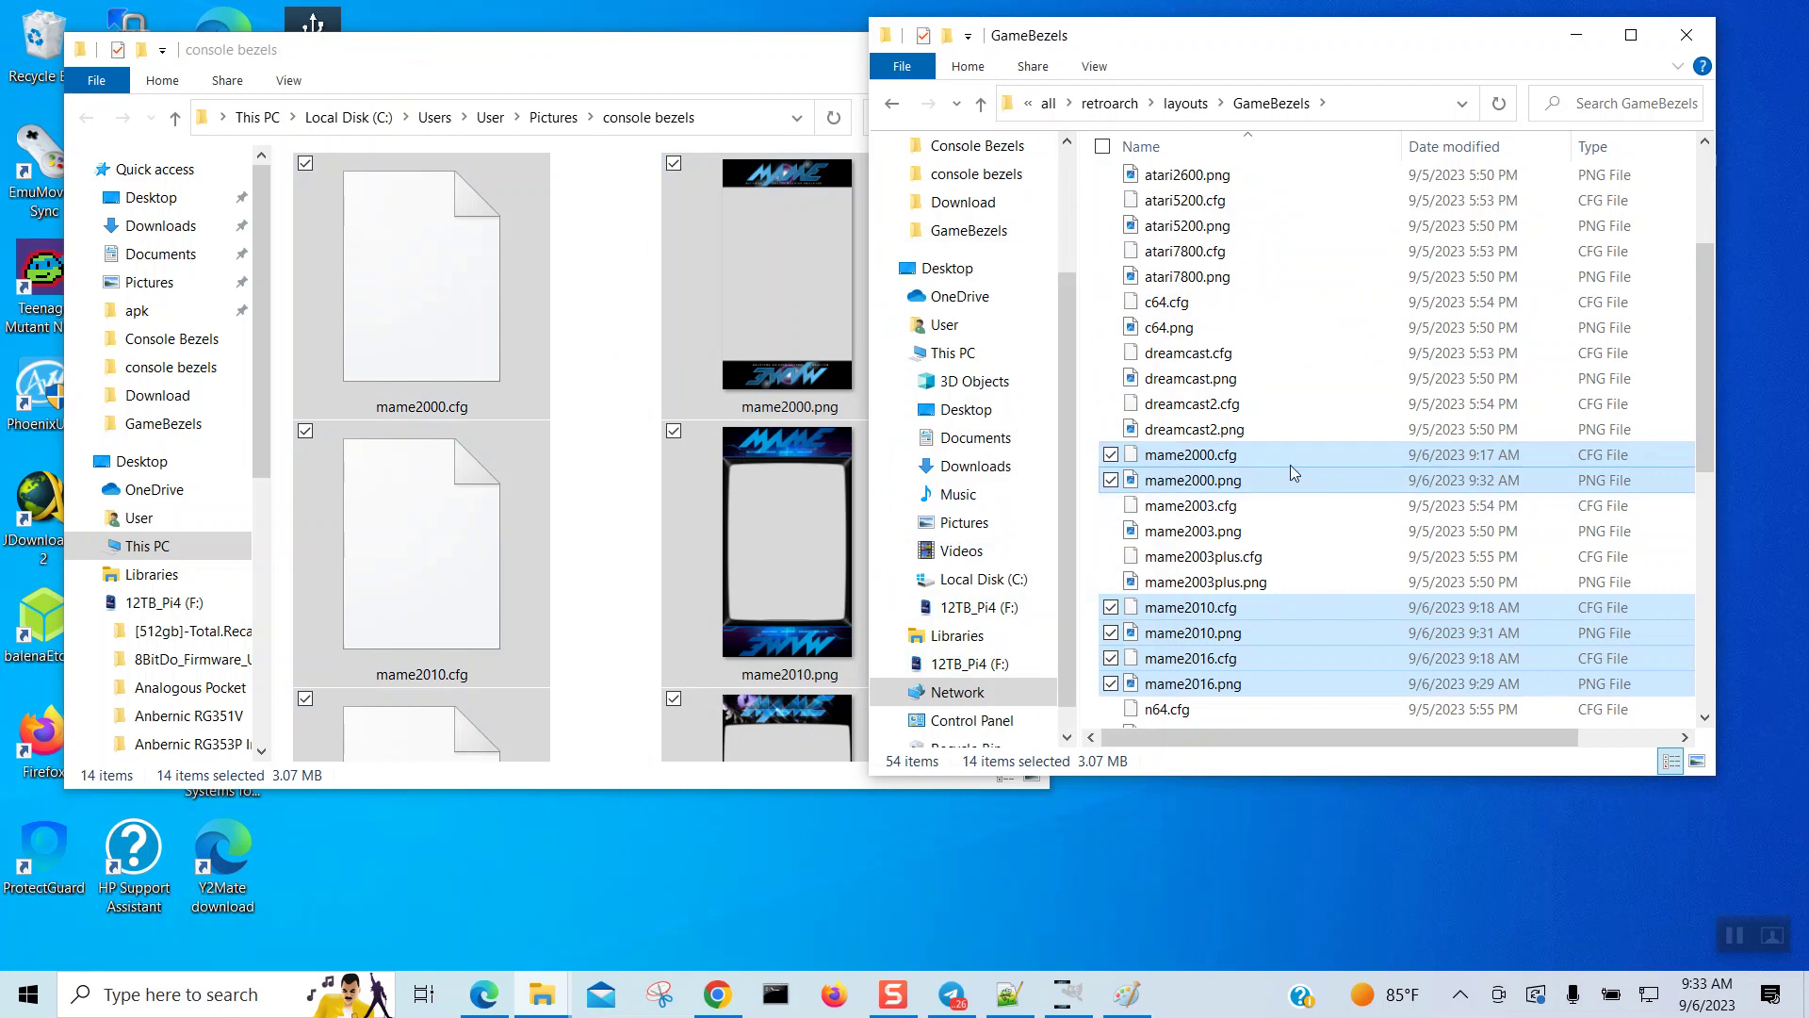
# Step: Maximize the GameBezels window, sort its files by type in descending order and display them as extra large icons
pyautogui.click(1640, 49)
pyautogui.rightClick(1235, 295)
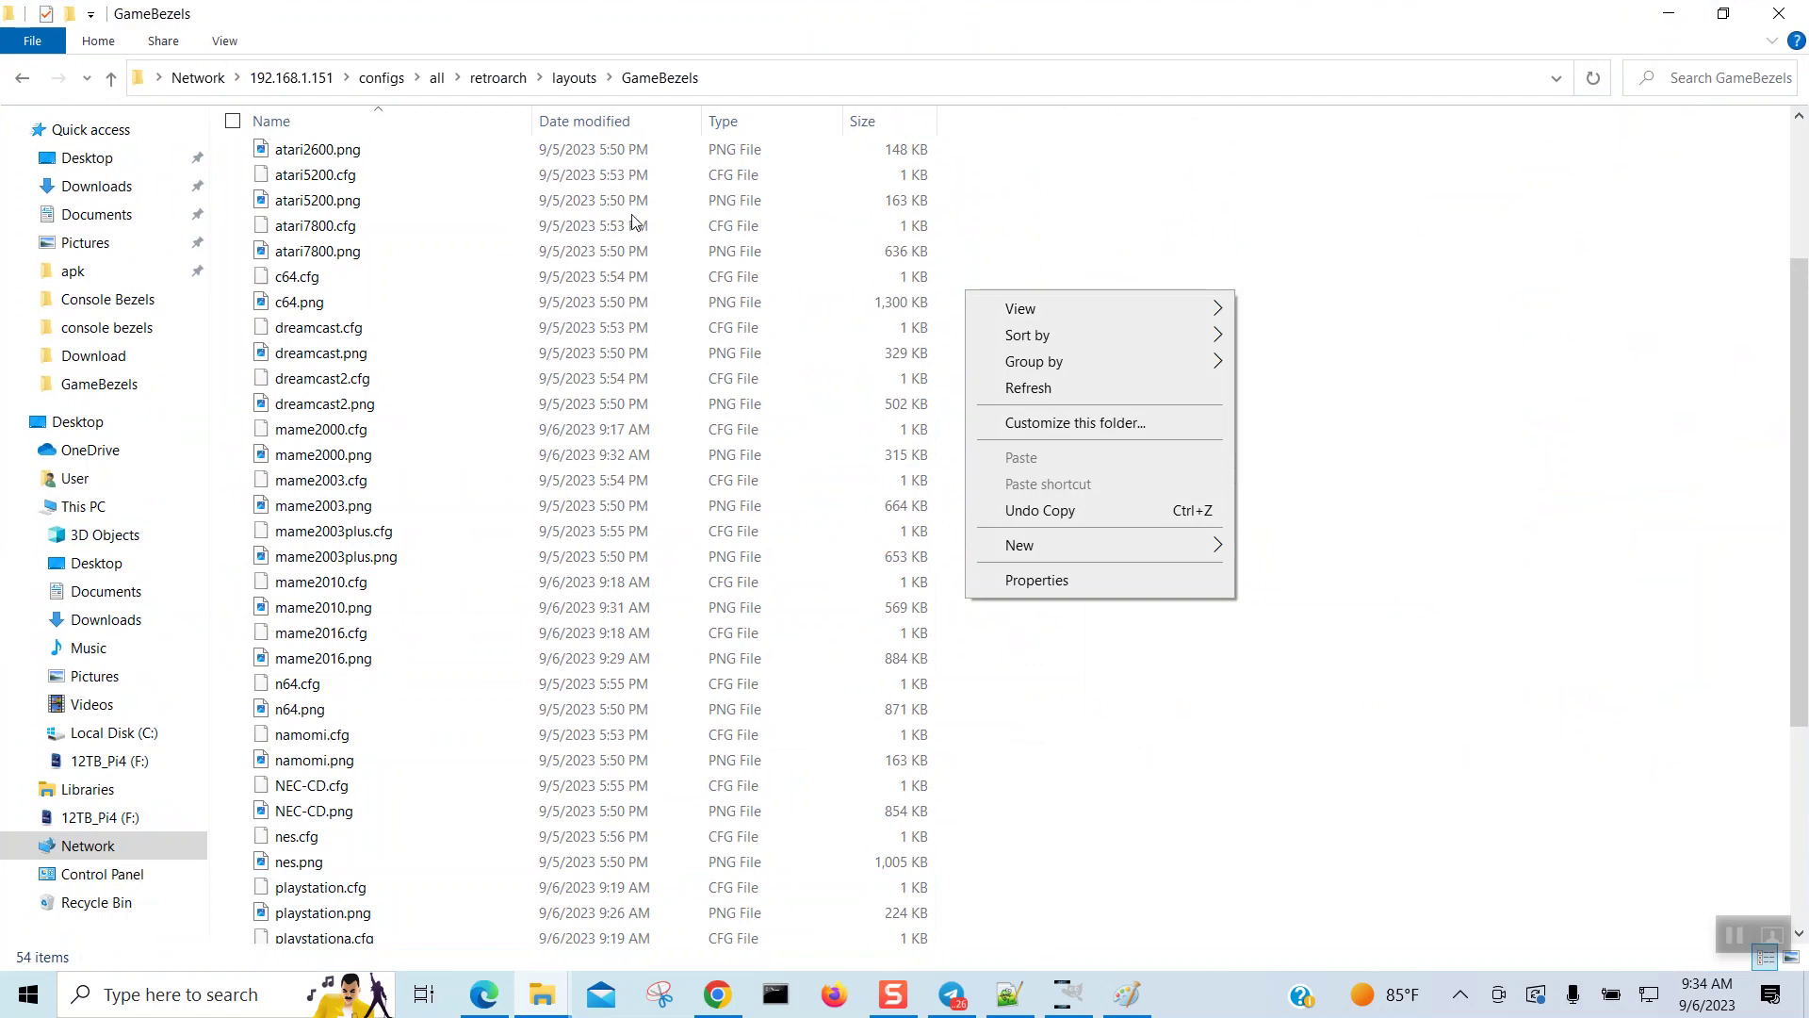
pyautogui.click(733, 121)
pyautogui.click(734, 120)
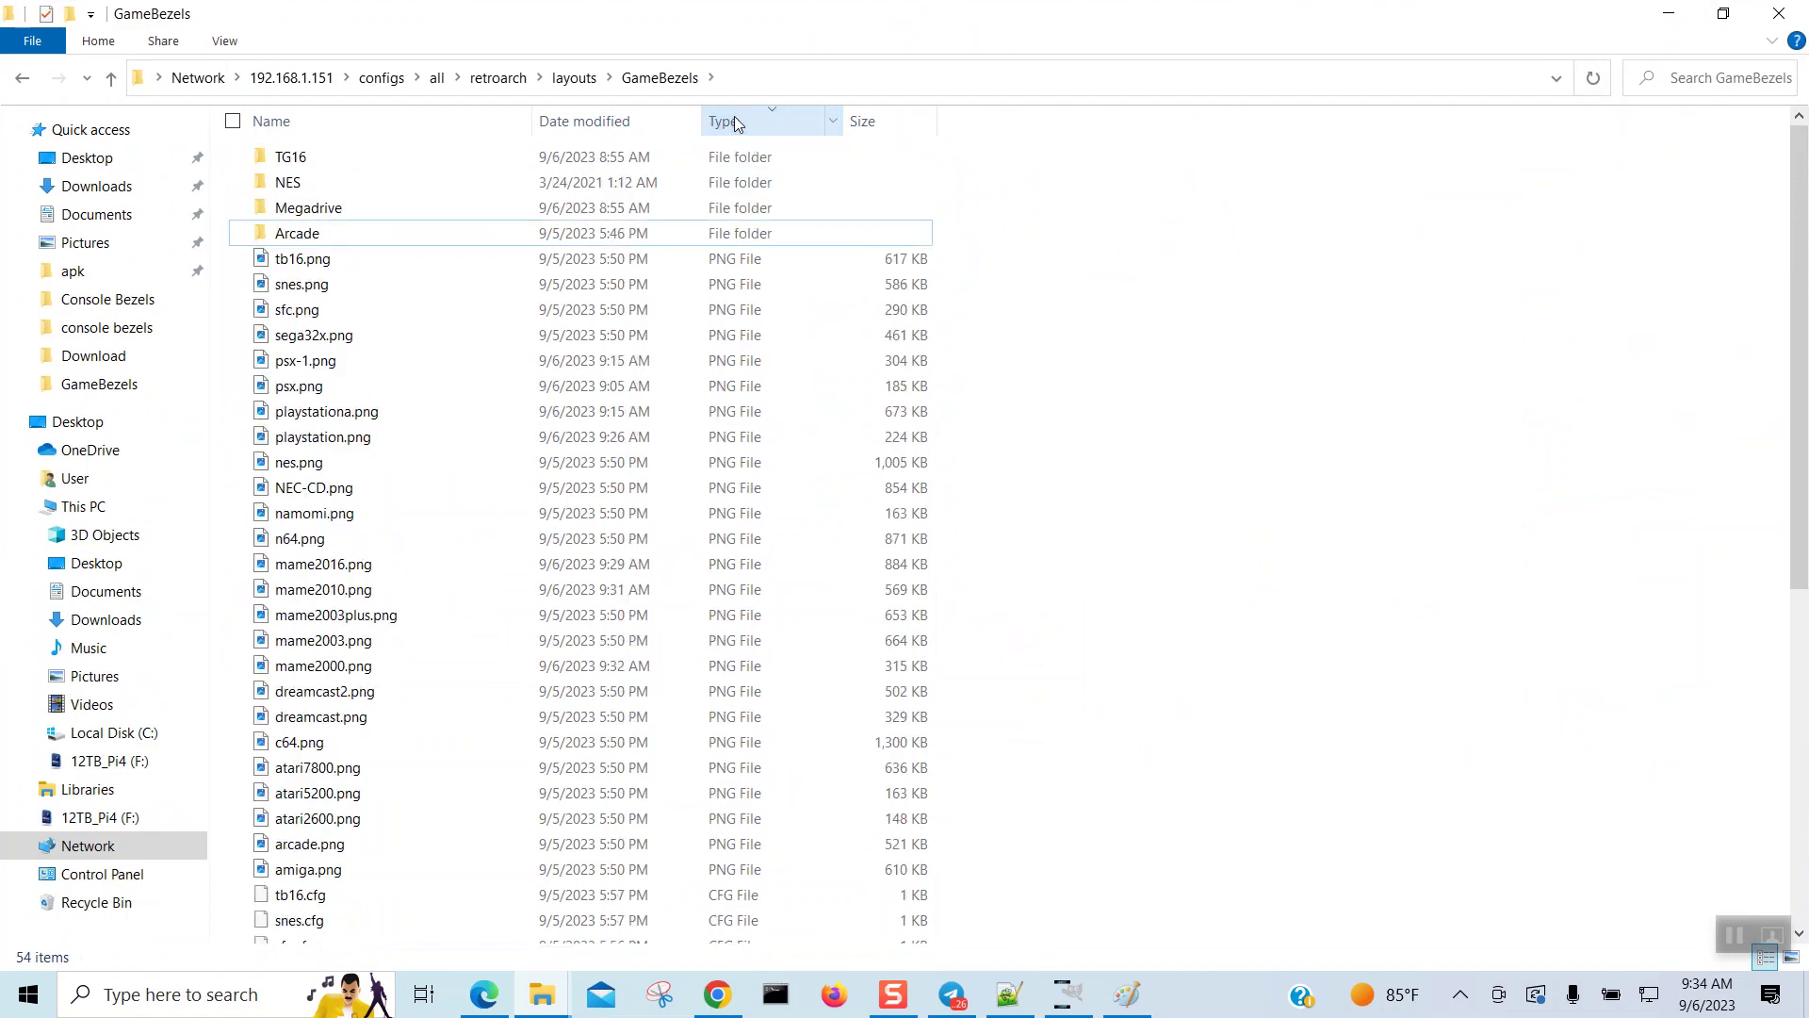
pyautogui.rightClick(1219, 357)
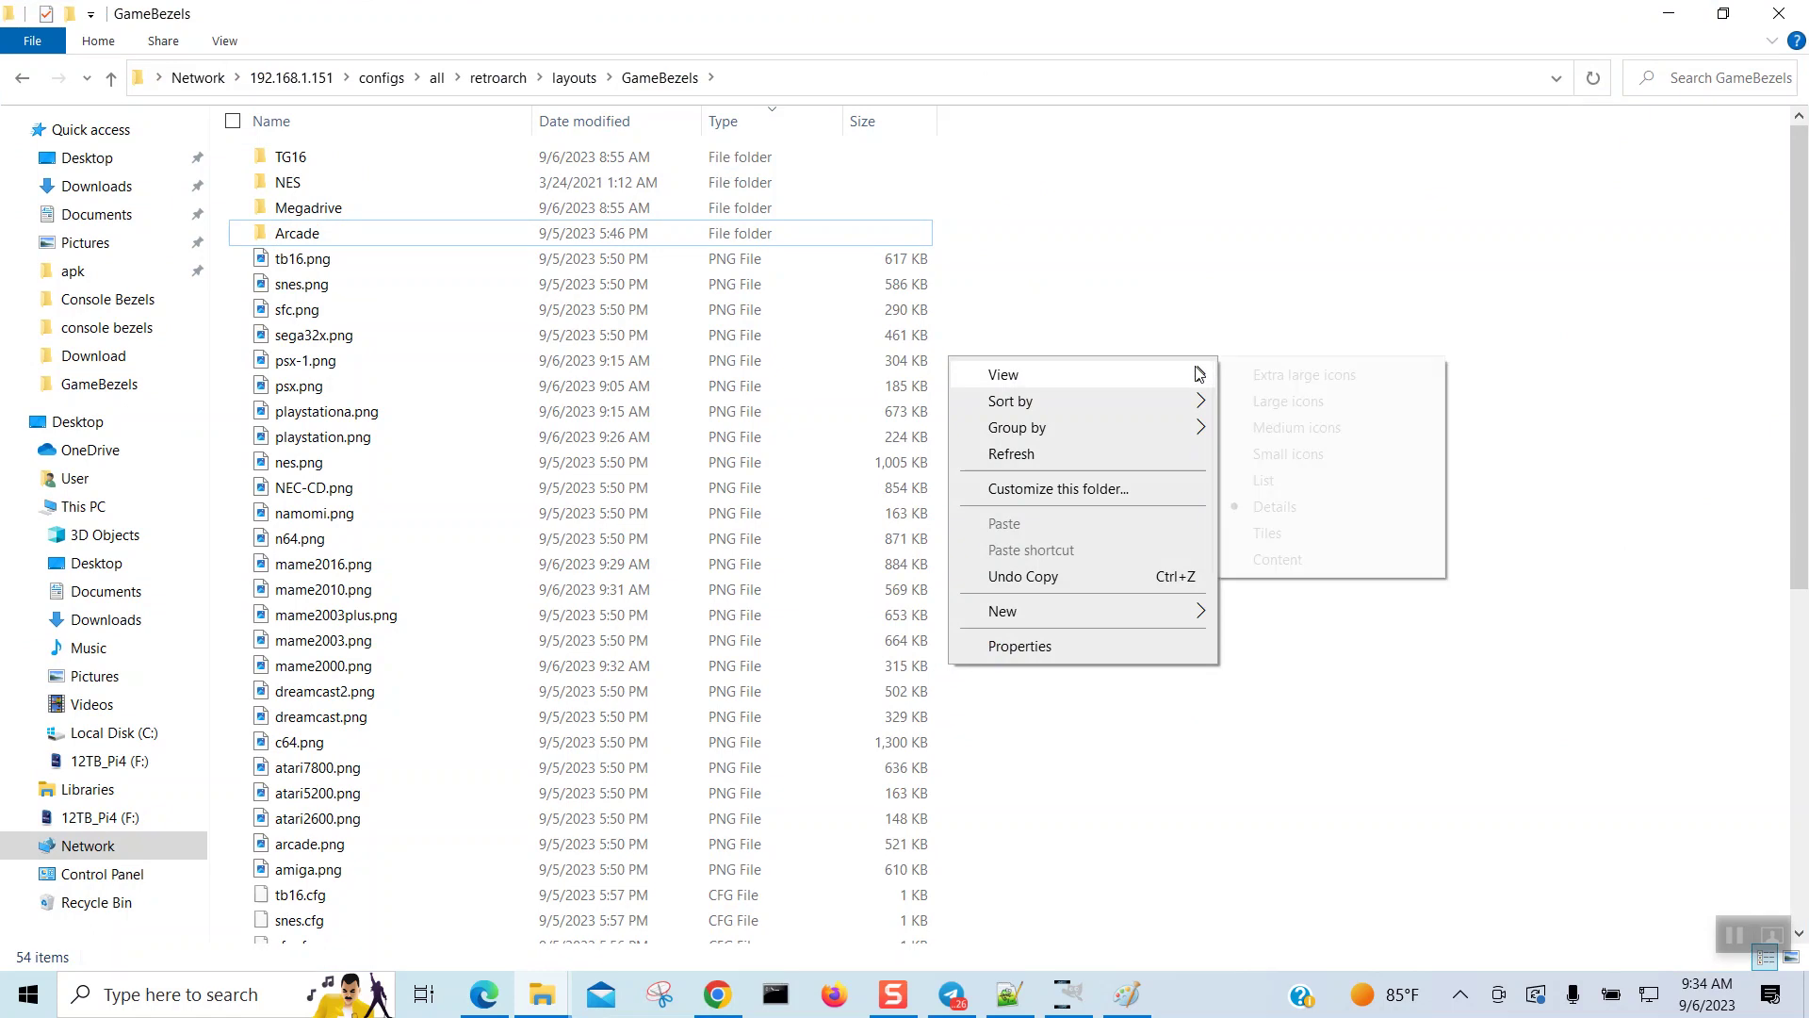
pyautogui.click(1236, 373)
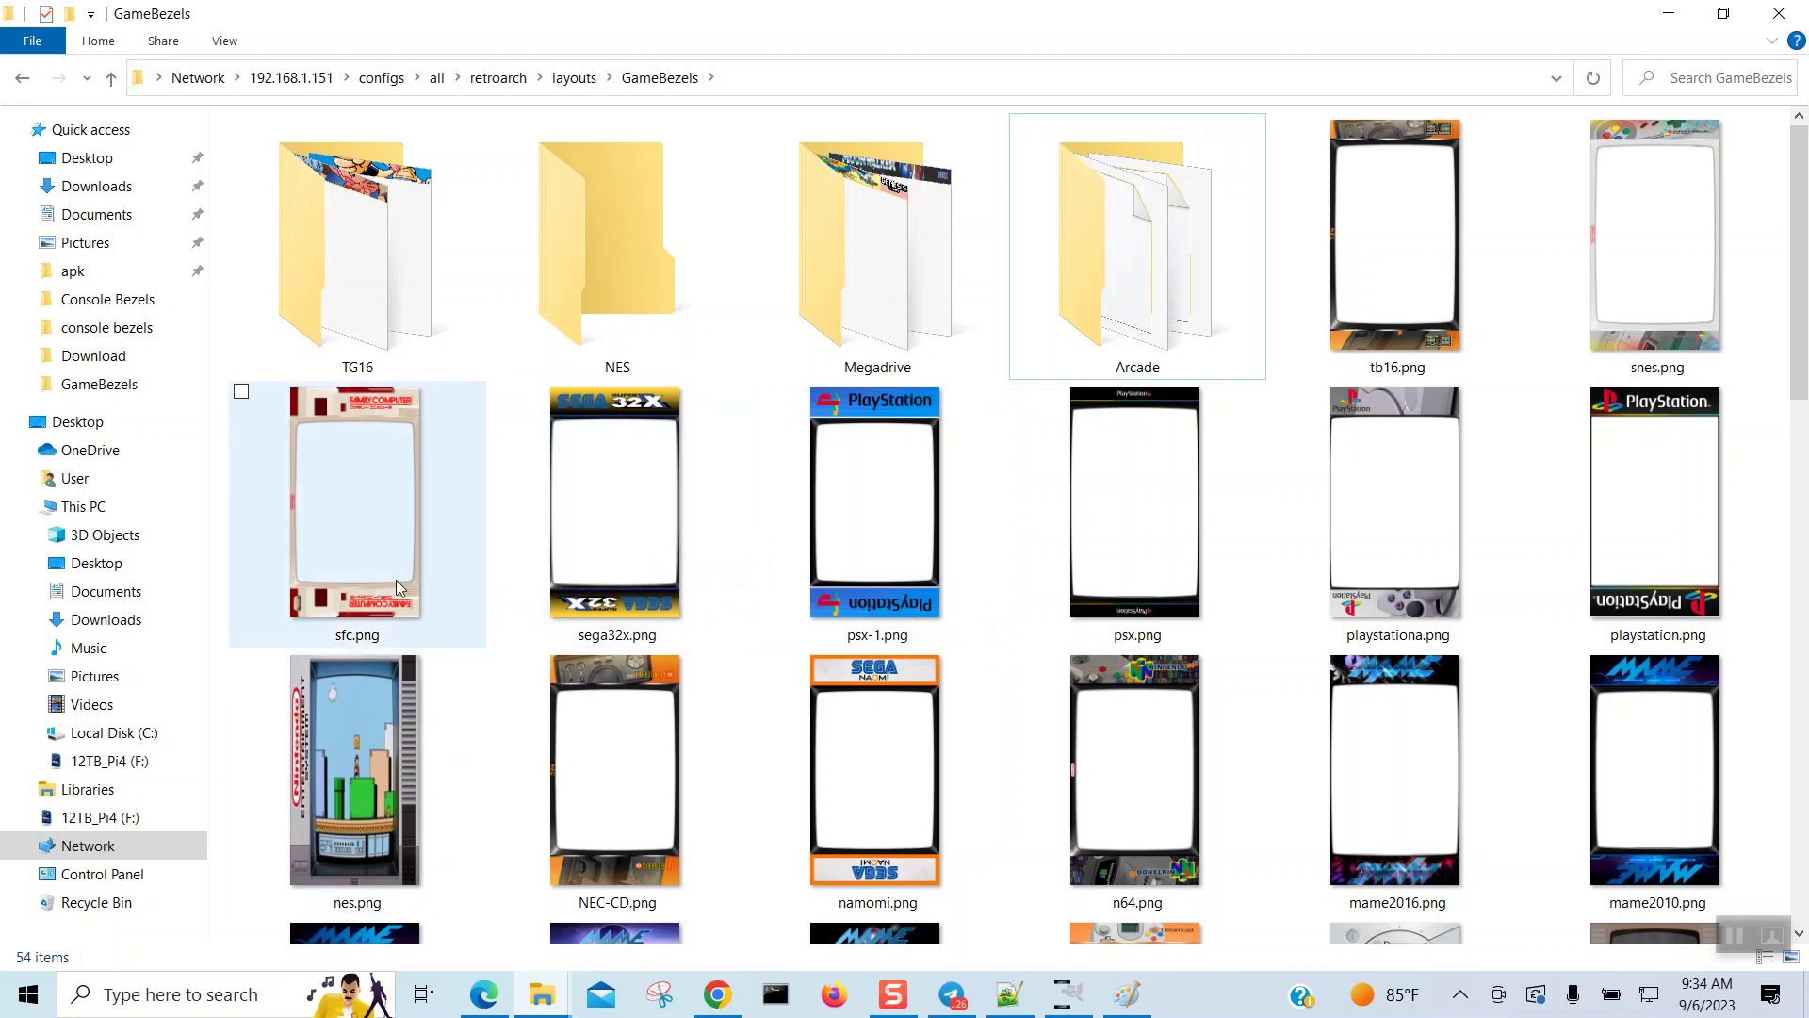
# Step: Permanently delete nes.png from the GameBezels folder and select c64.png among the remaining bezel images
pyautogui.rightClick(354, 759)
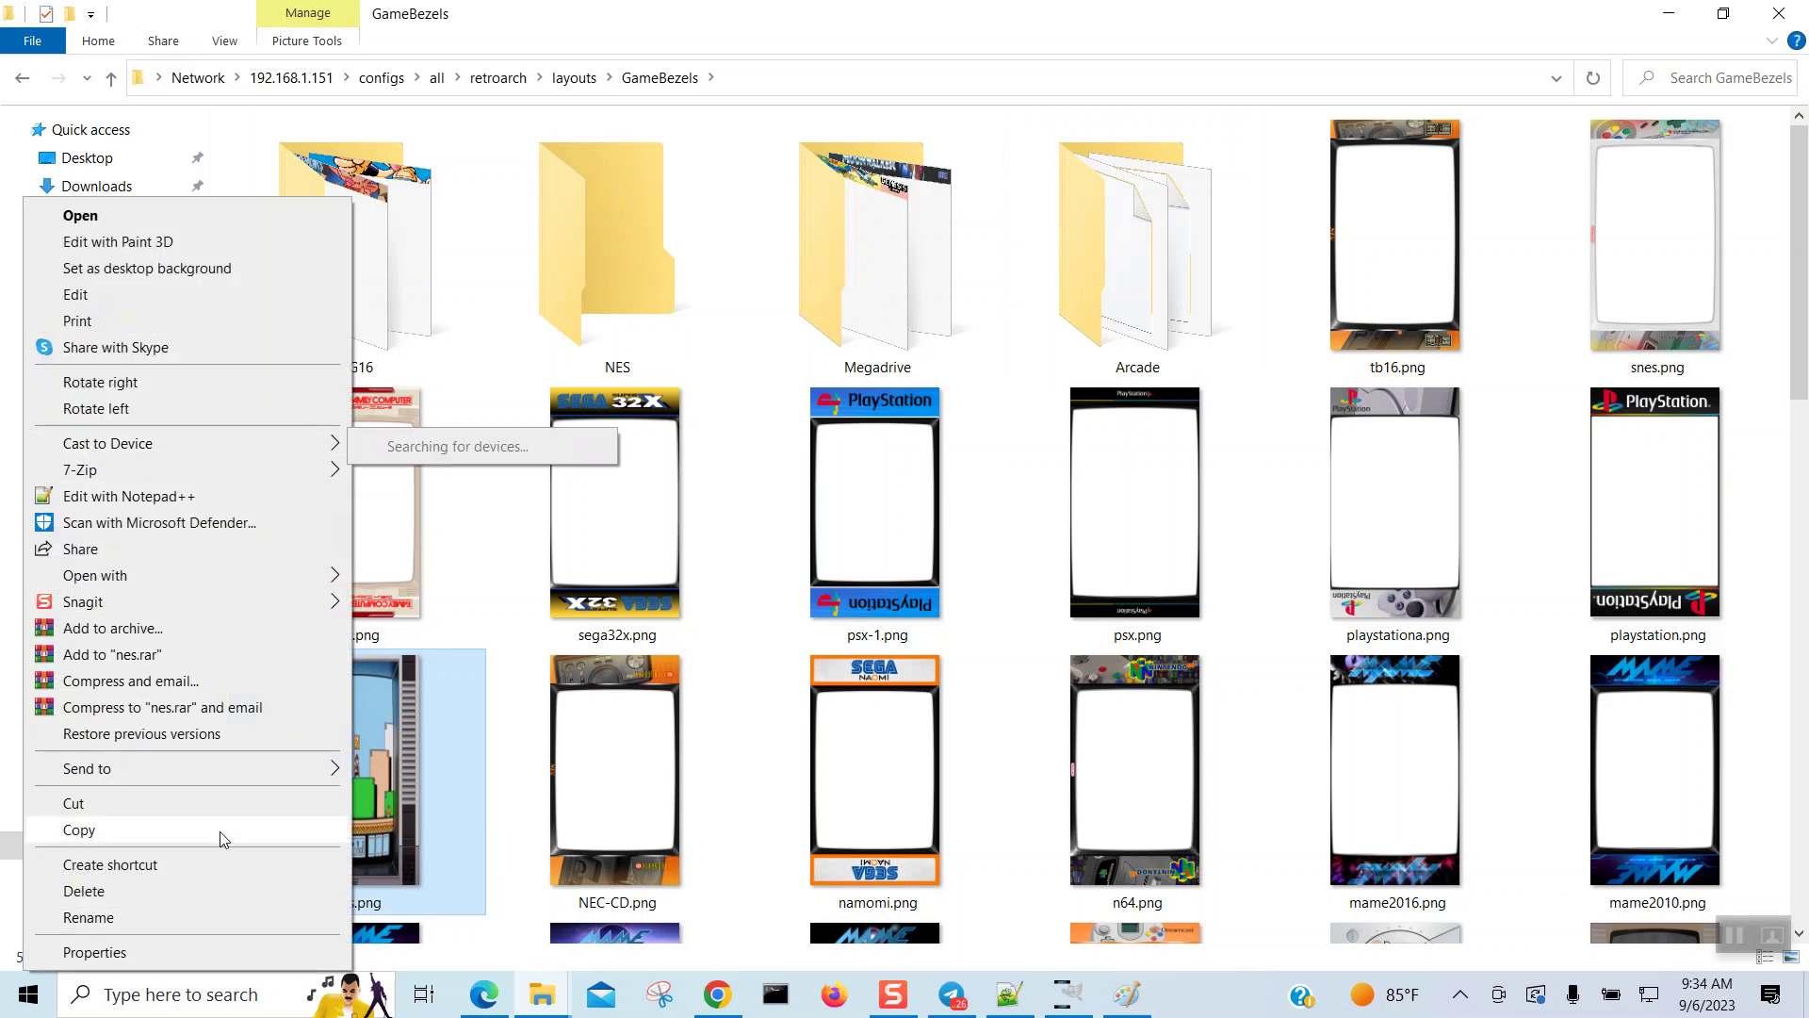
pyautogui.click(194, 892)
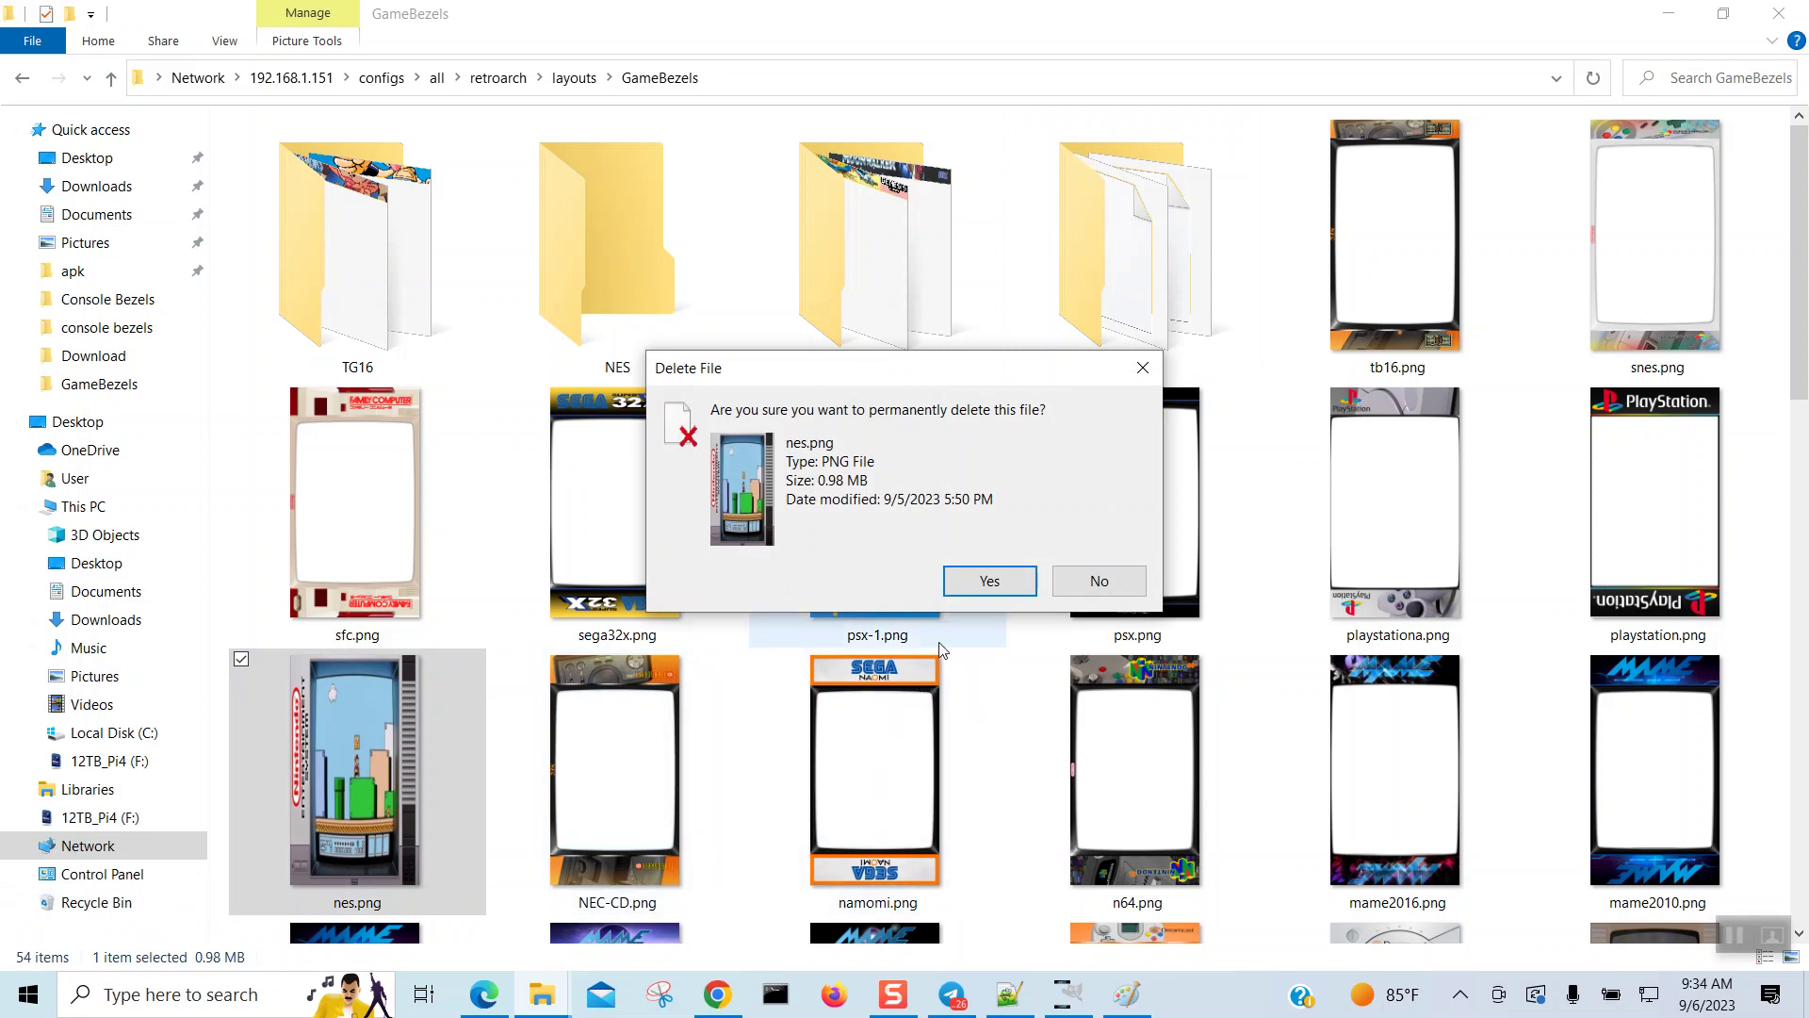
pyautogui.click(995, 582)
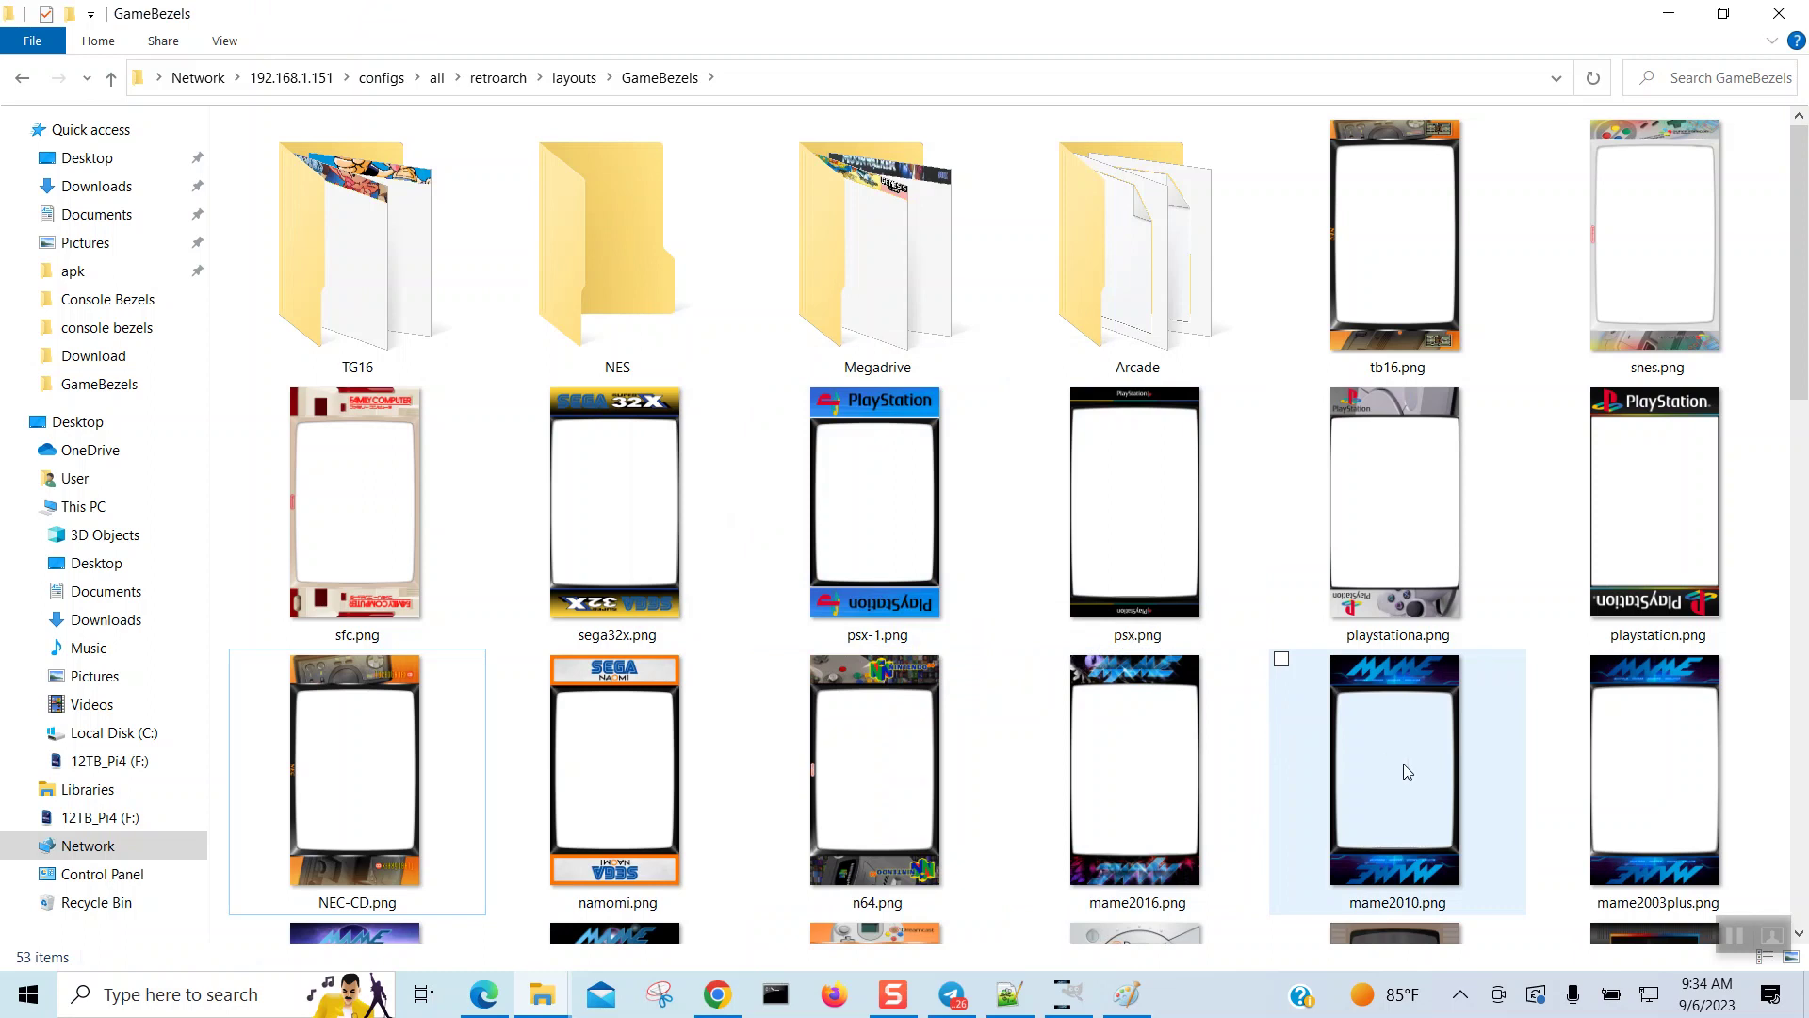
pyautogui.scroll(-3, 1517, 773)
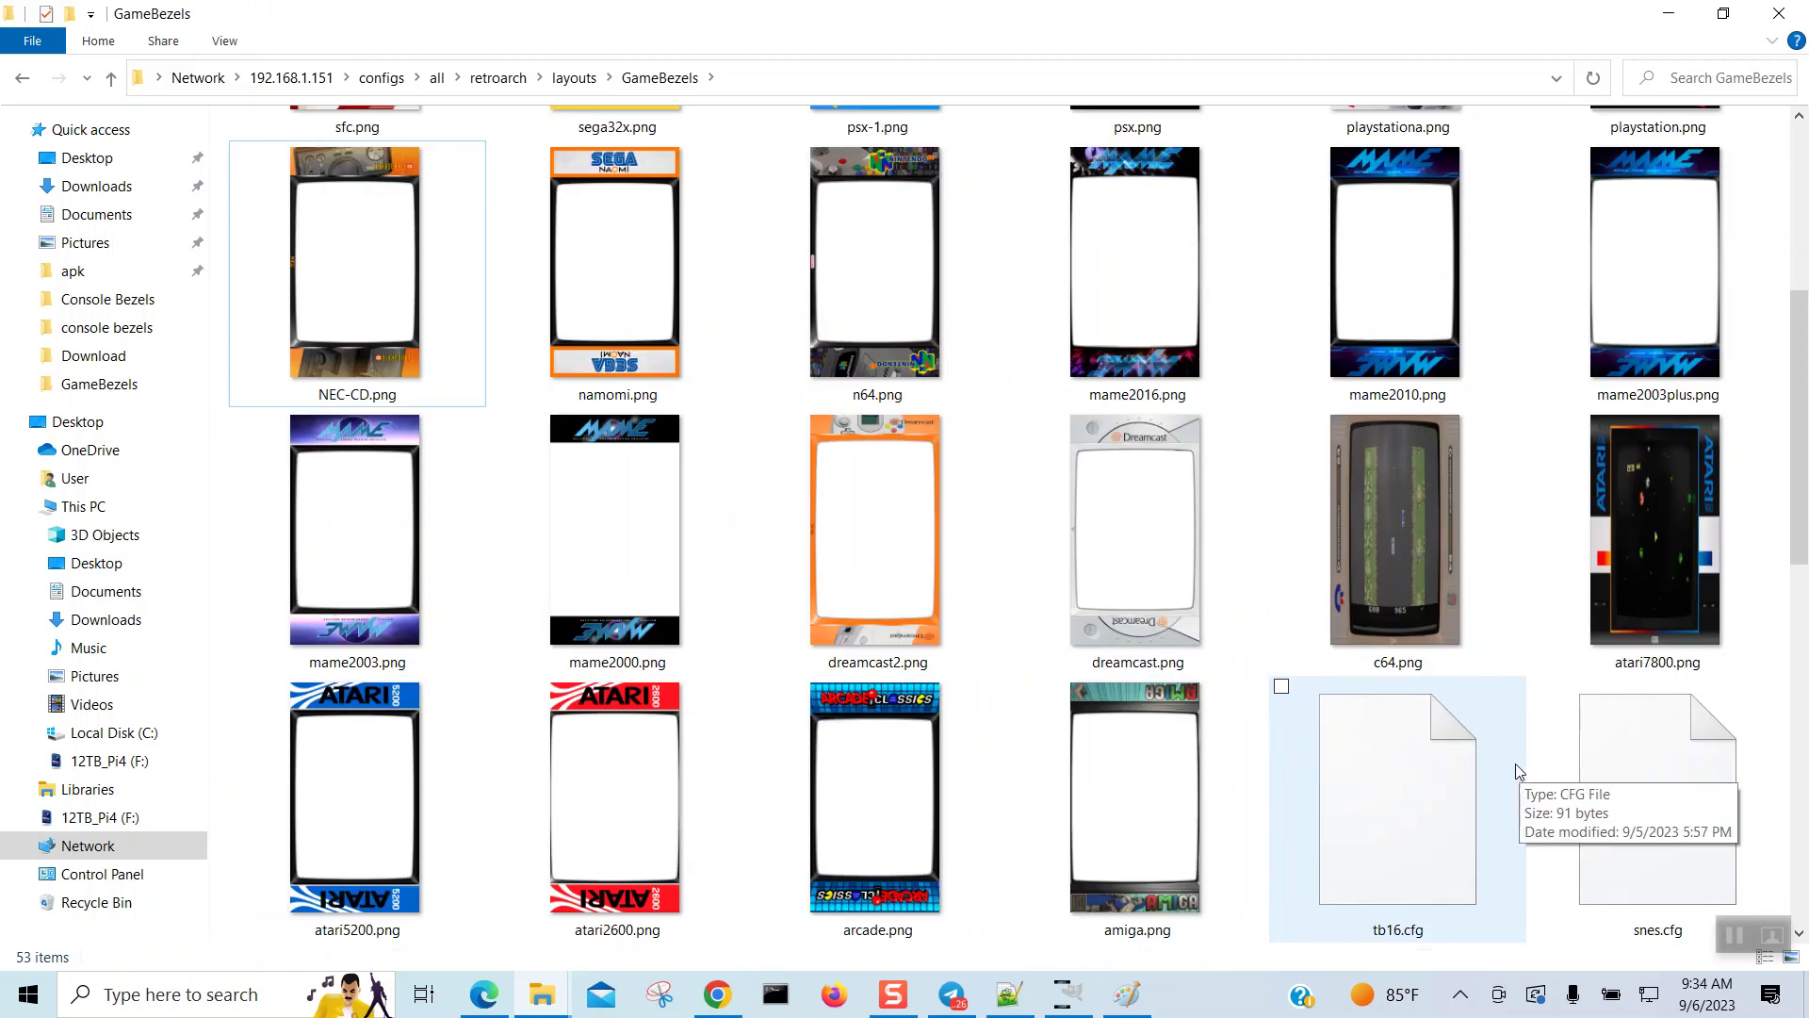
pyautogui.click(1394, 576)
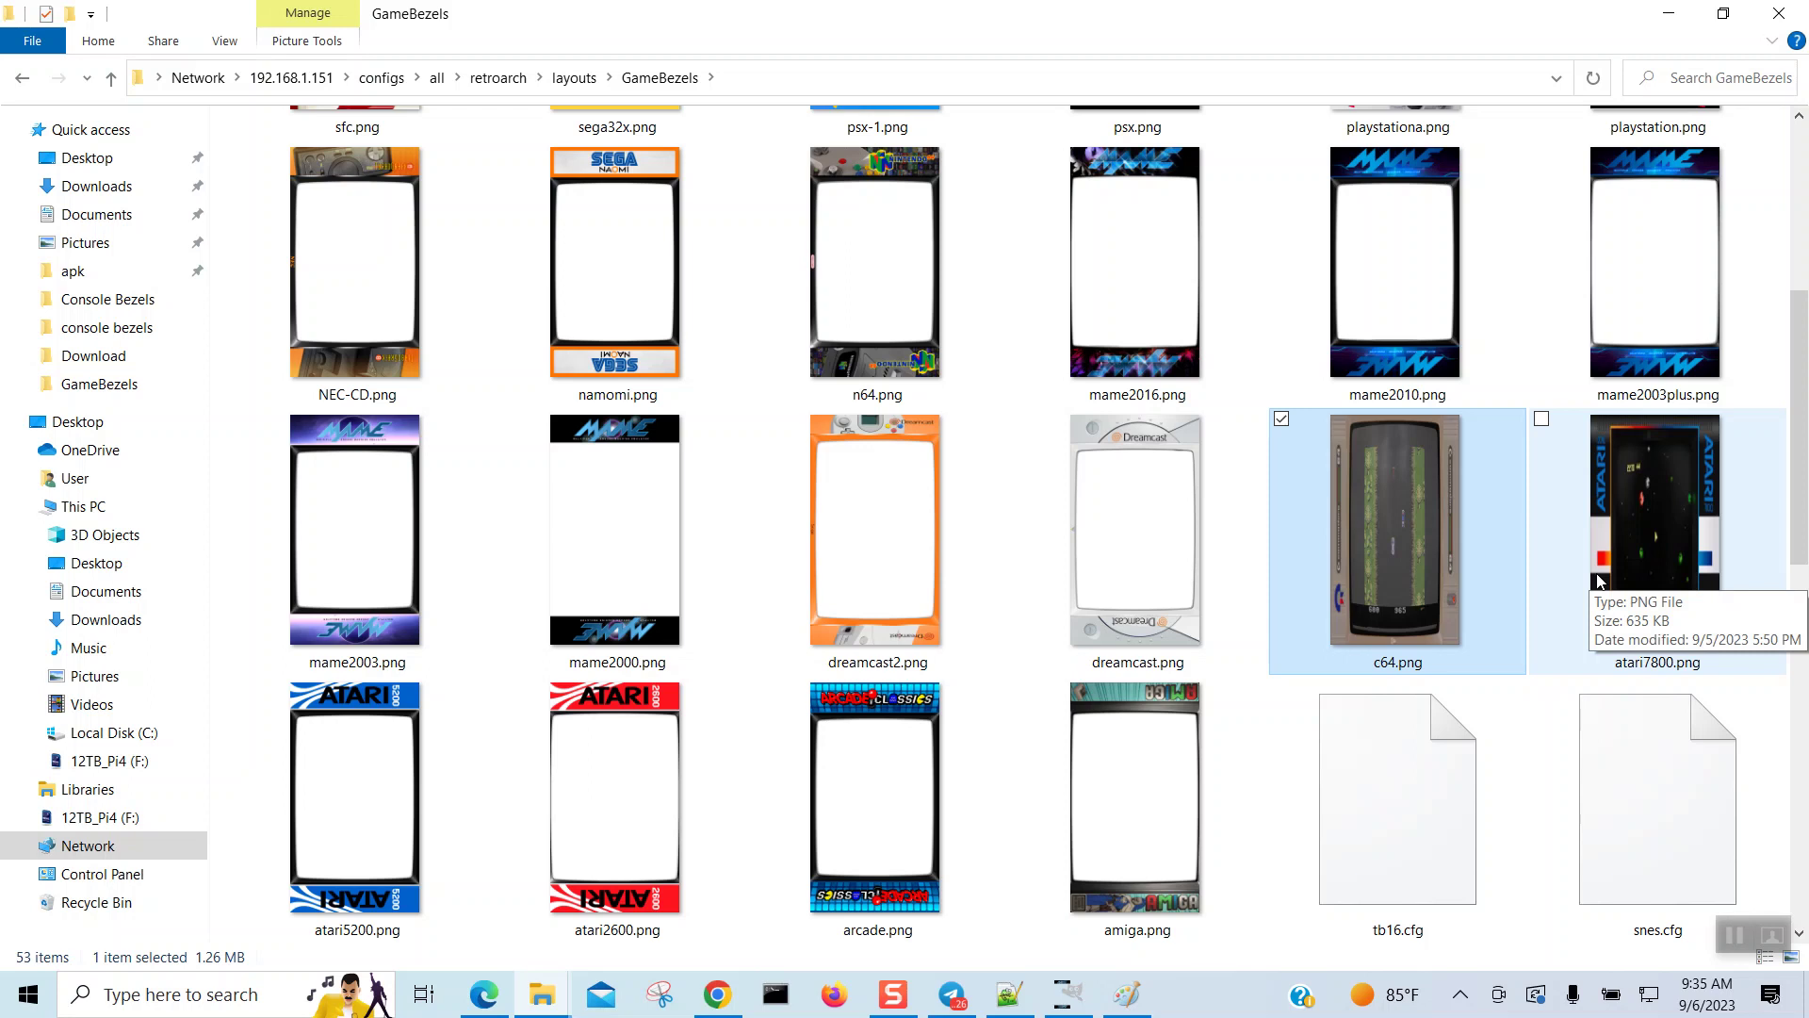
# Step: Restore the GameBezels window's size, switch to Chrome and search Google Images for "nes bezel transparent"
pyautogui.click(1711, 19)
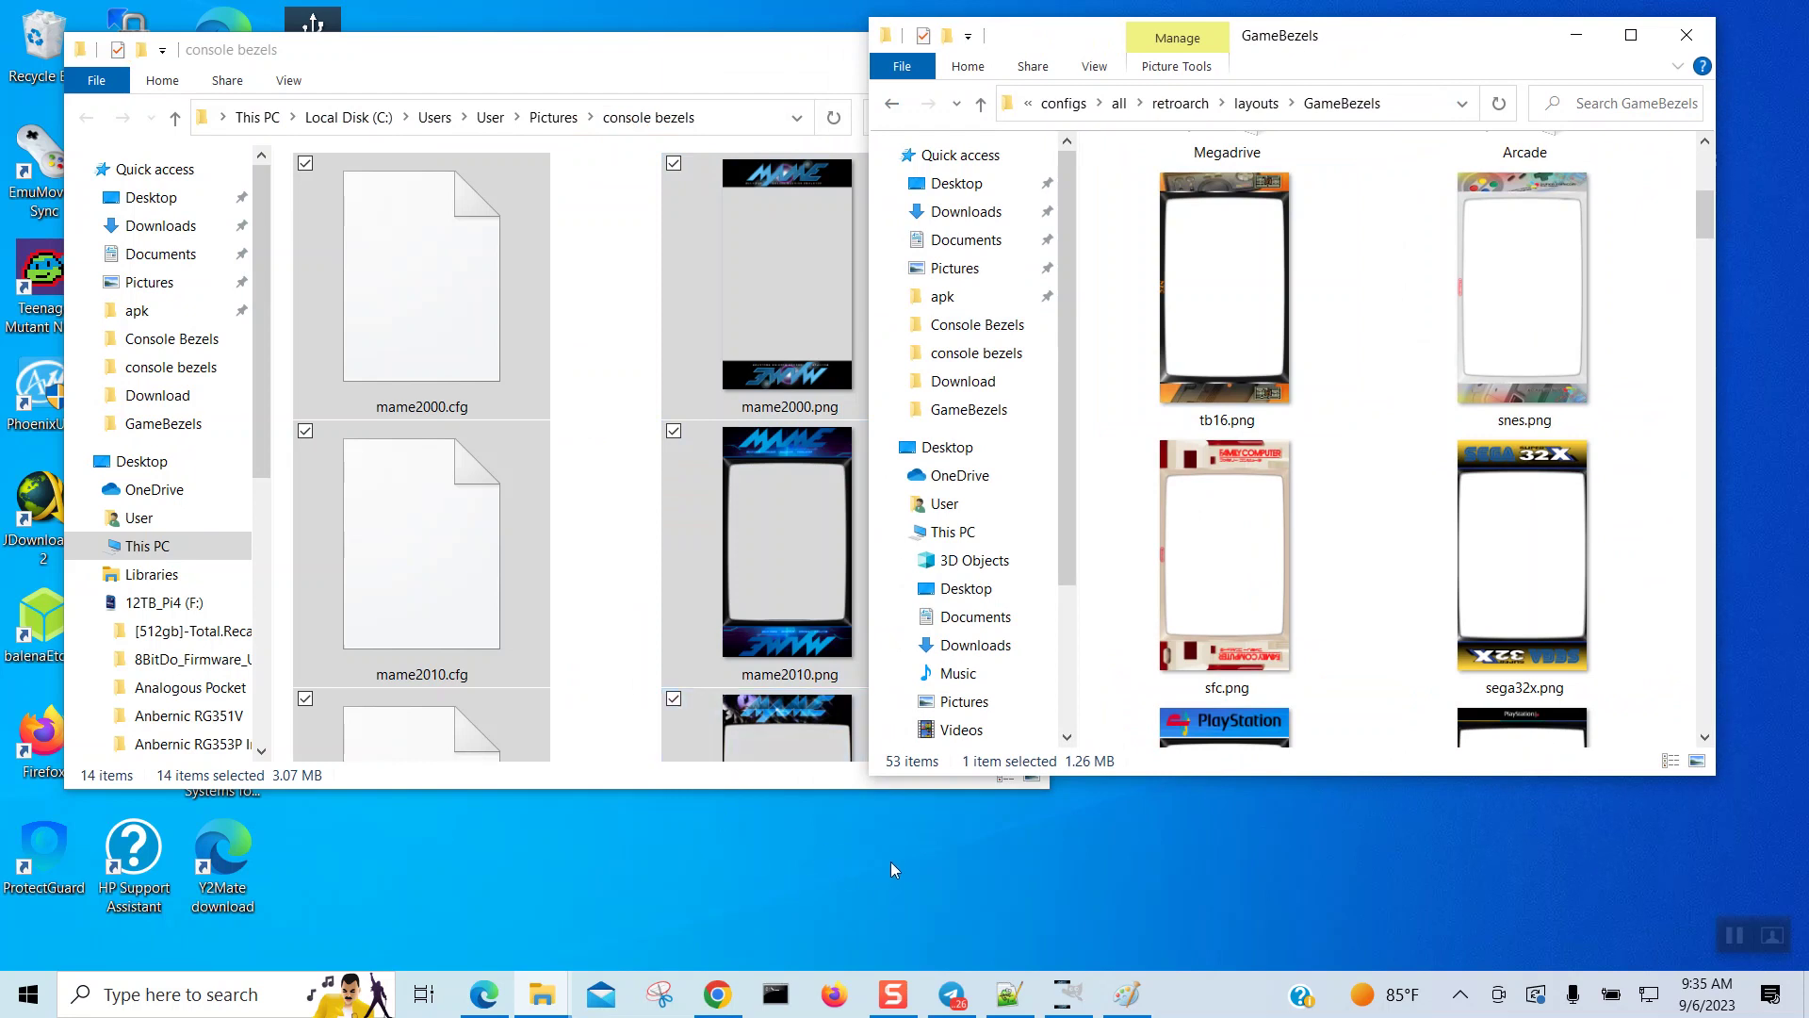
pyautogui.moveTo(1009, 997)
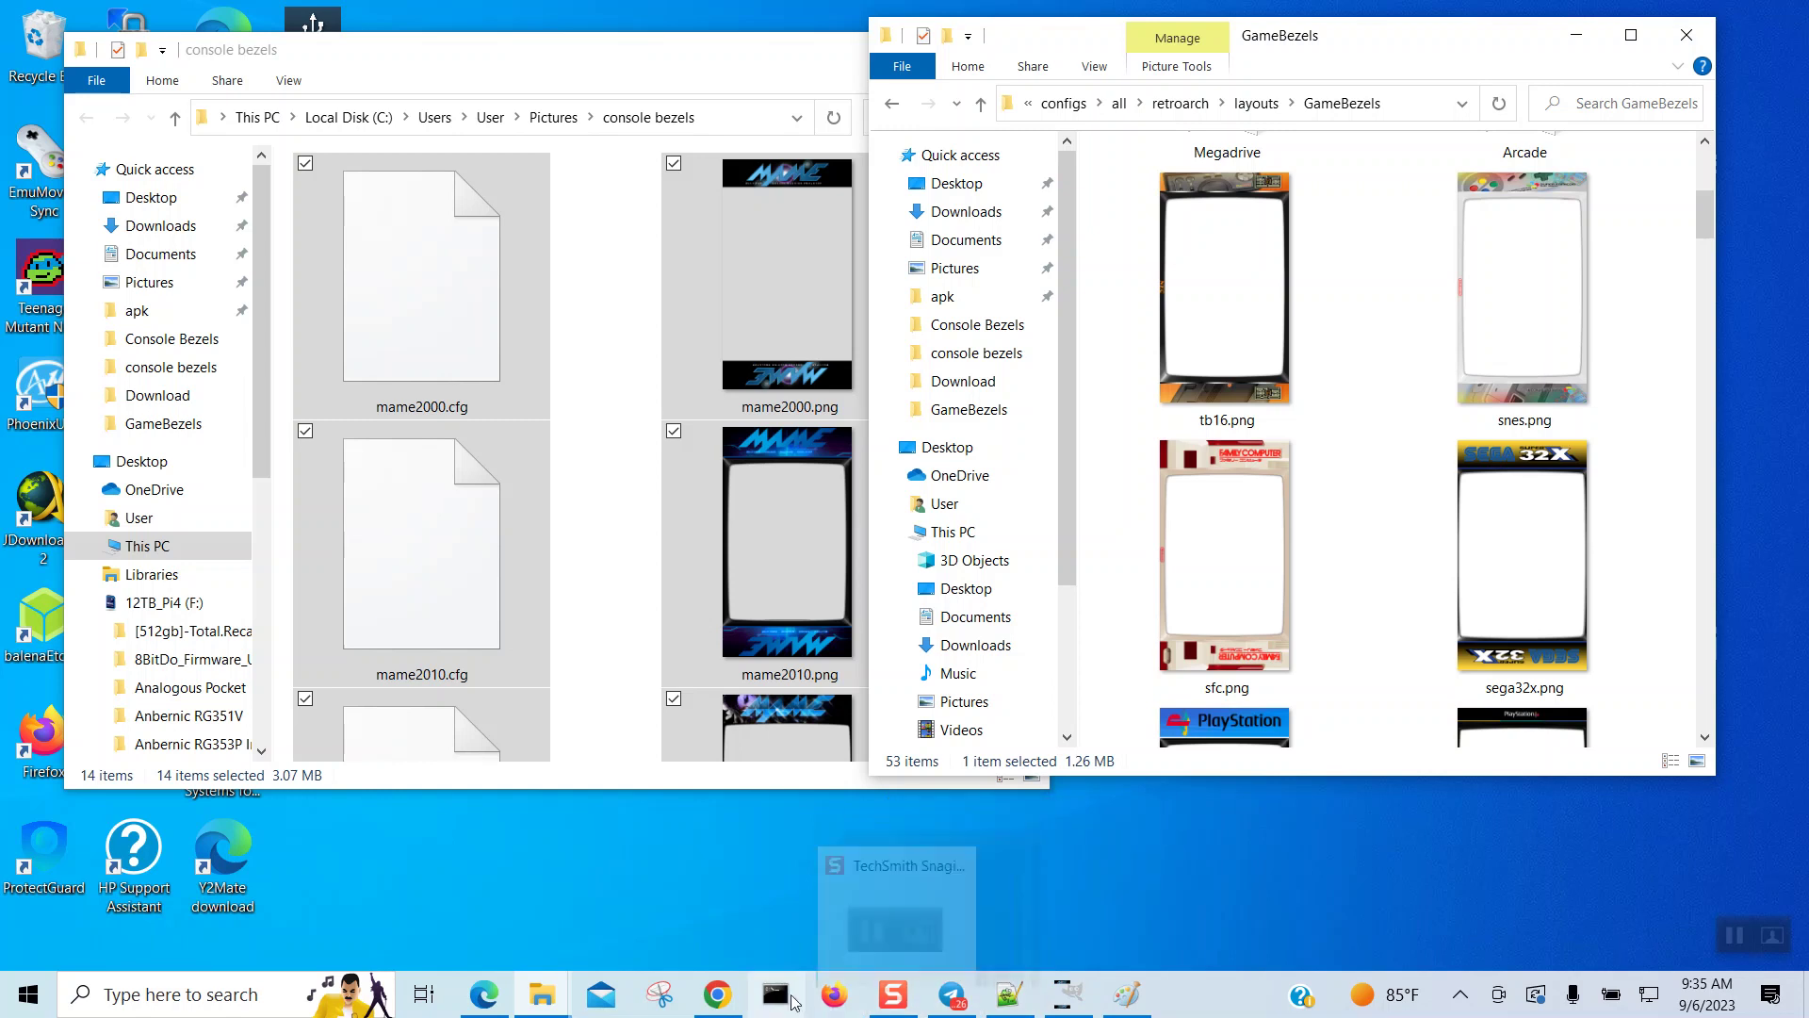
pyautogui.click(747, 895)
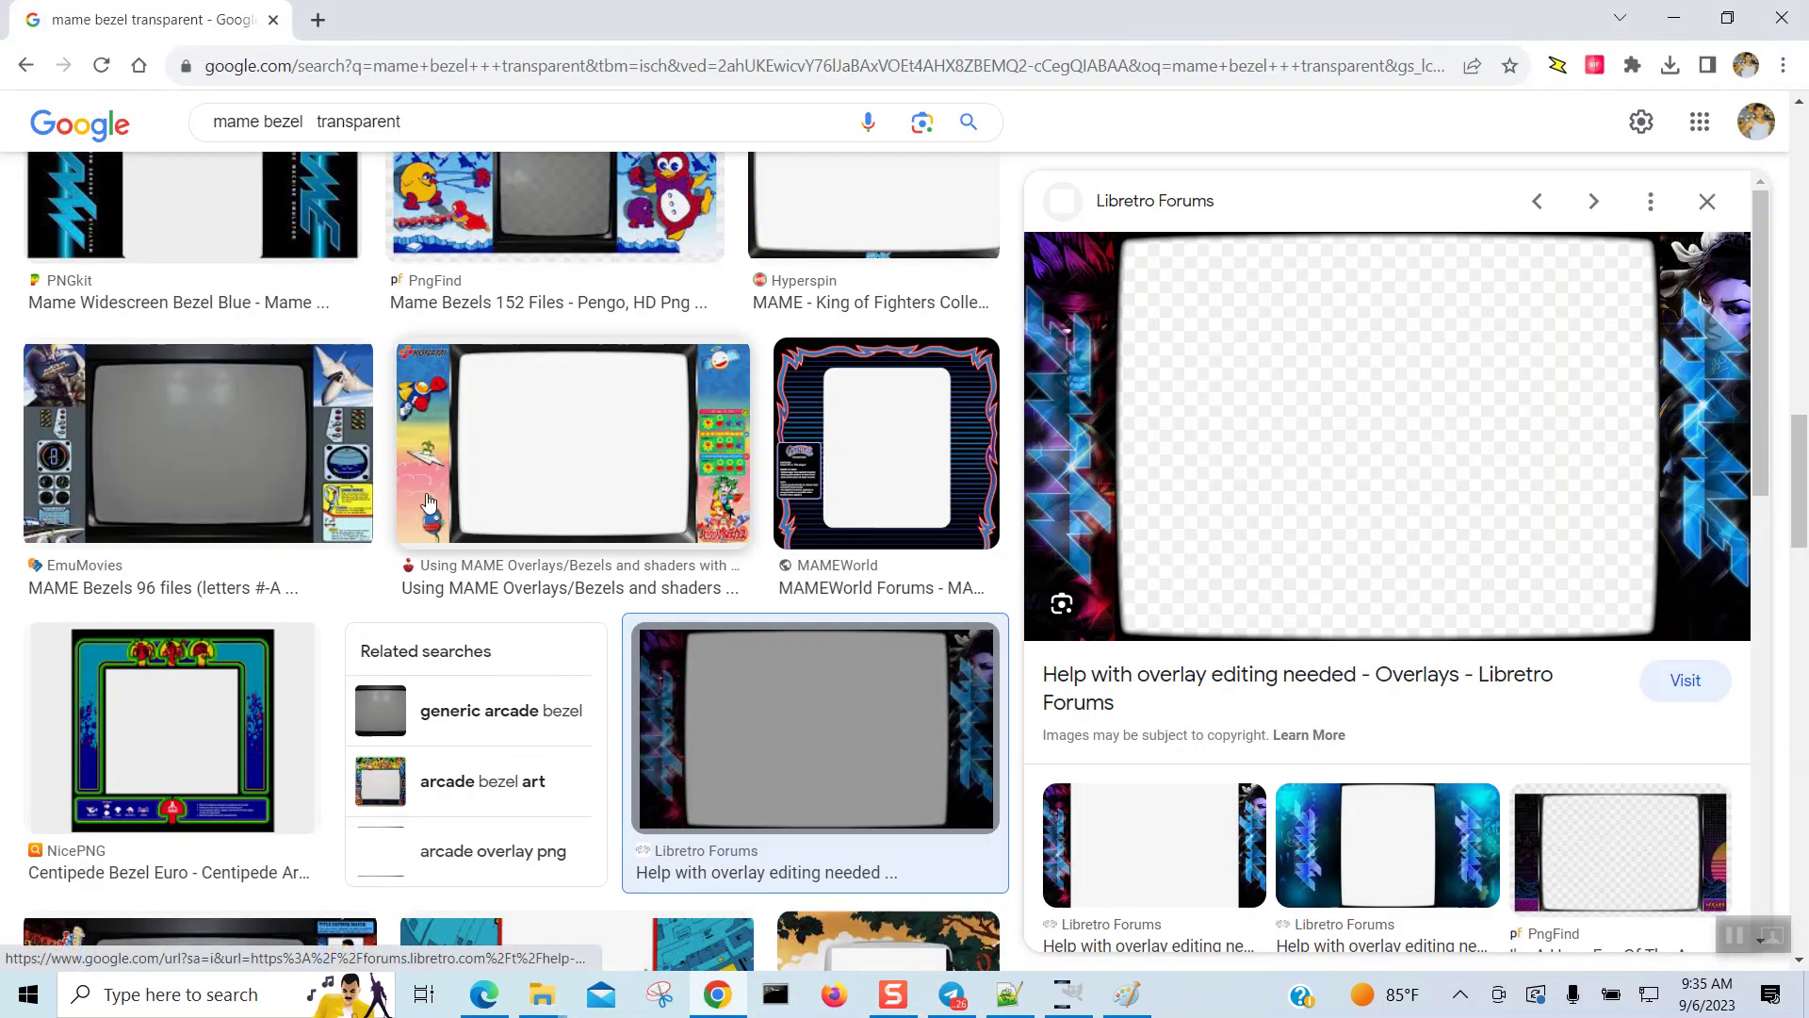
pyautogui.doubleClick(236, 122)
pyautogui.write('nes')
pyautogui.press('Return')
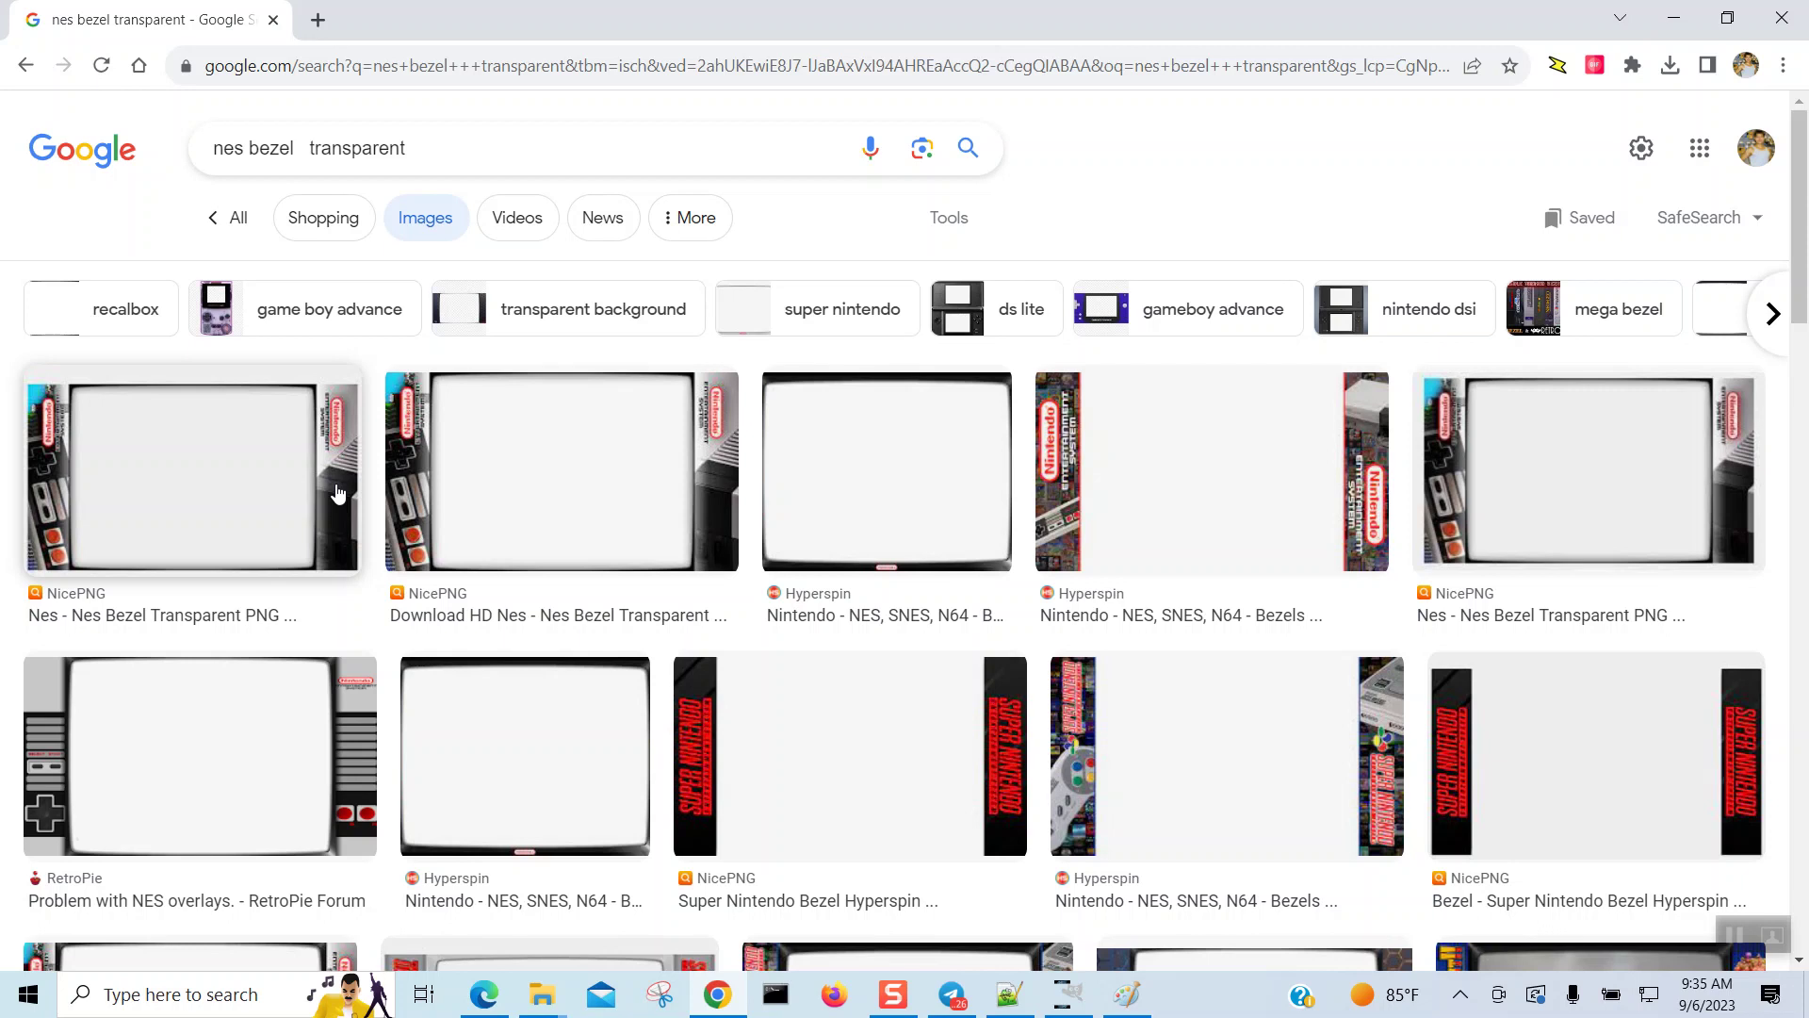
# Step: Save the 1,920 × 1,080 Hyperspin NES bezel image as nes.png in the console bezels folder
pyautogui.click(246, 488)
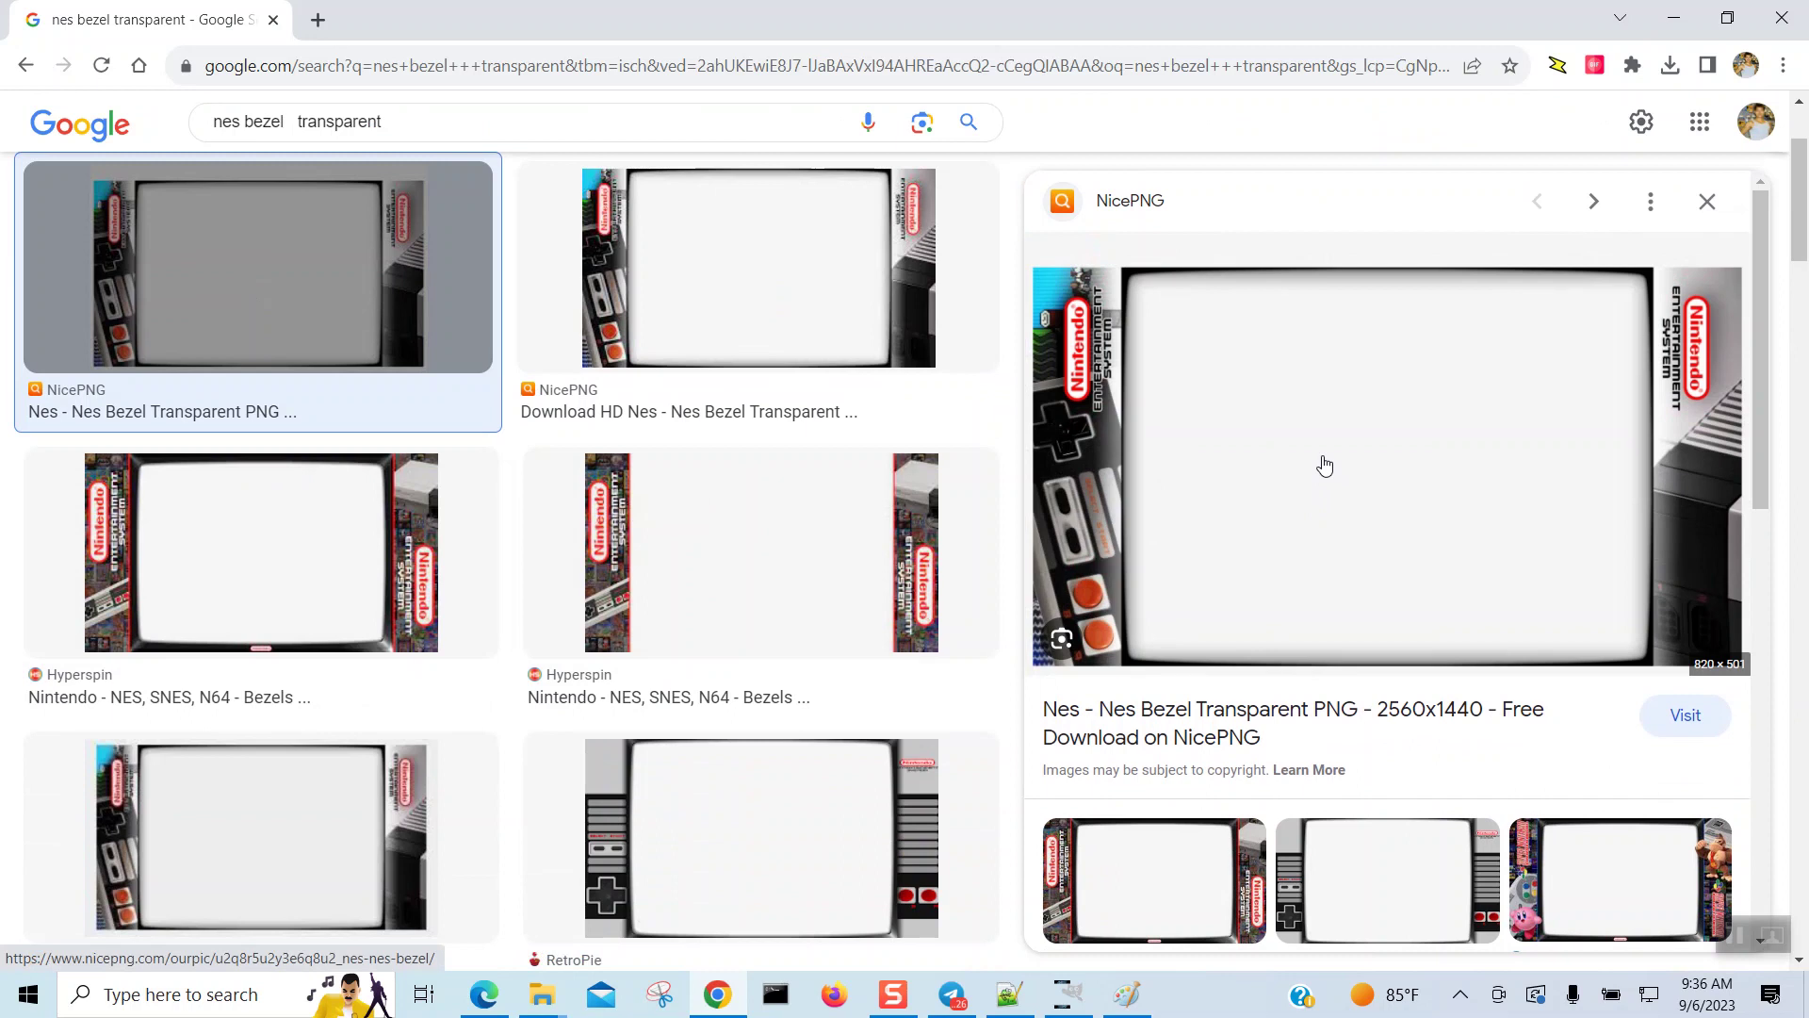
pyautogui.click(1173, 884)
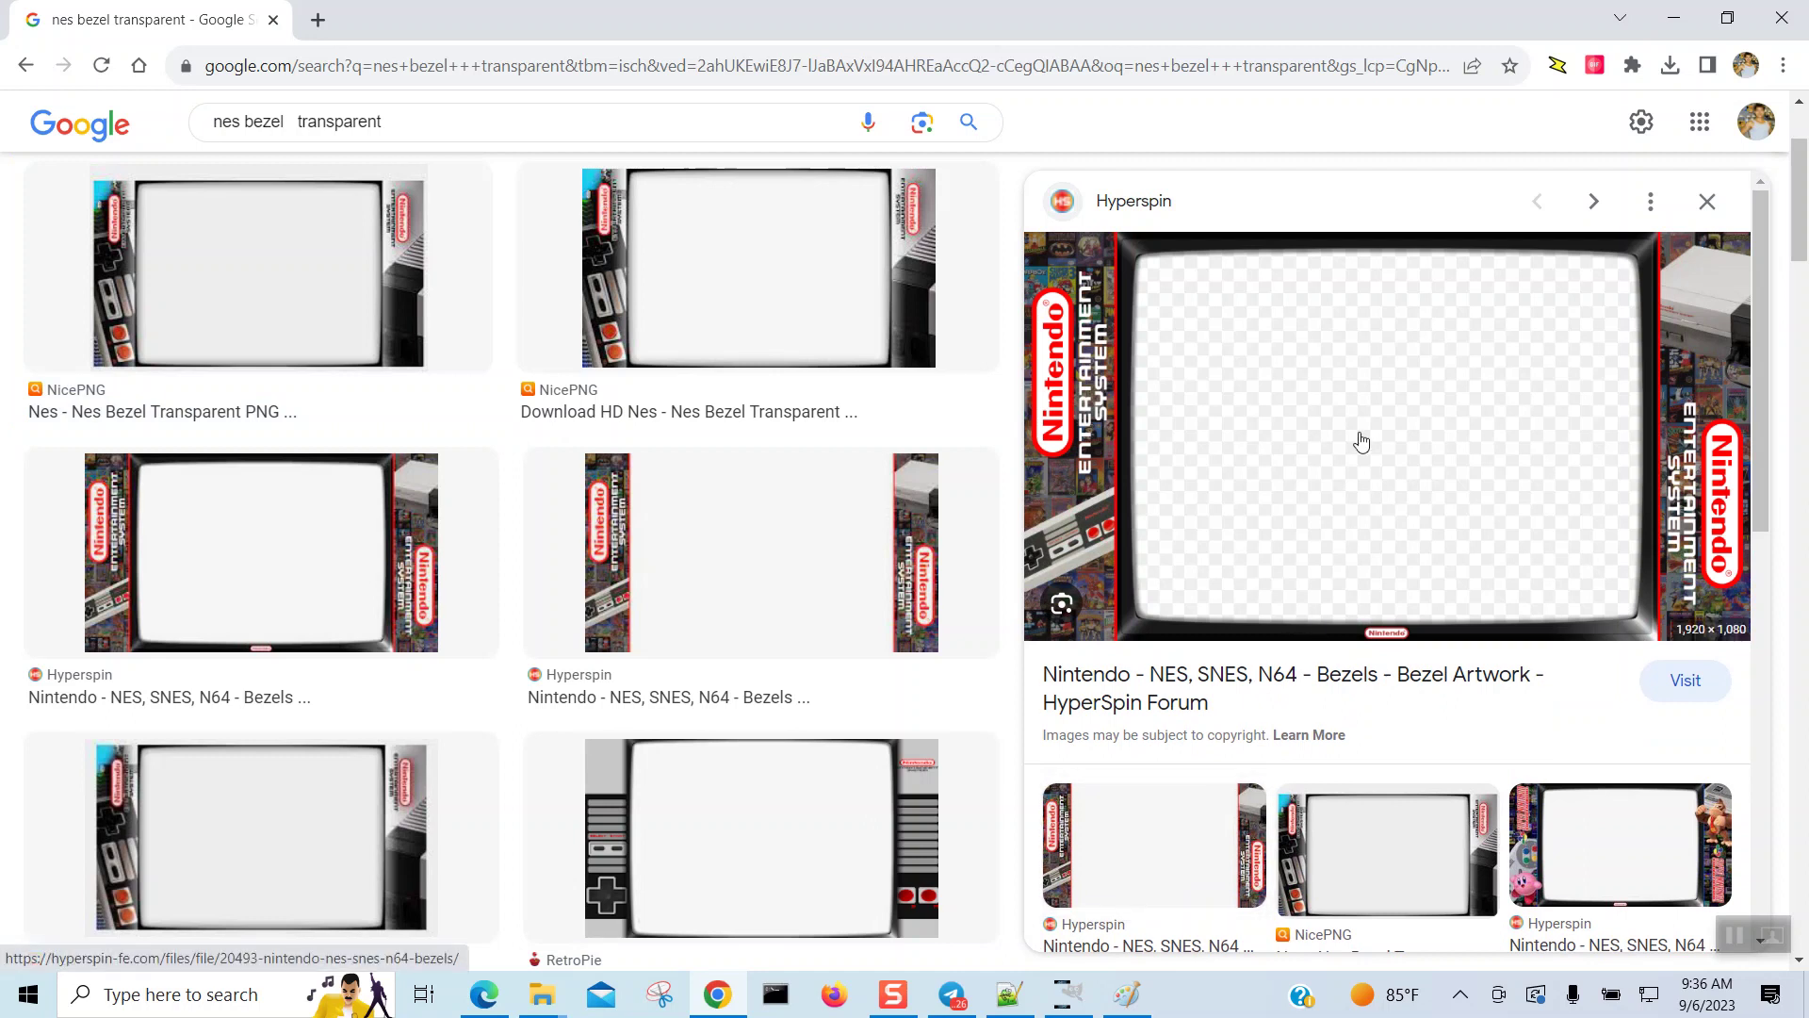
pyautogui.rightClick(1312, 360)
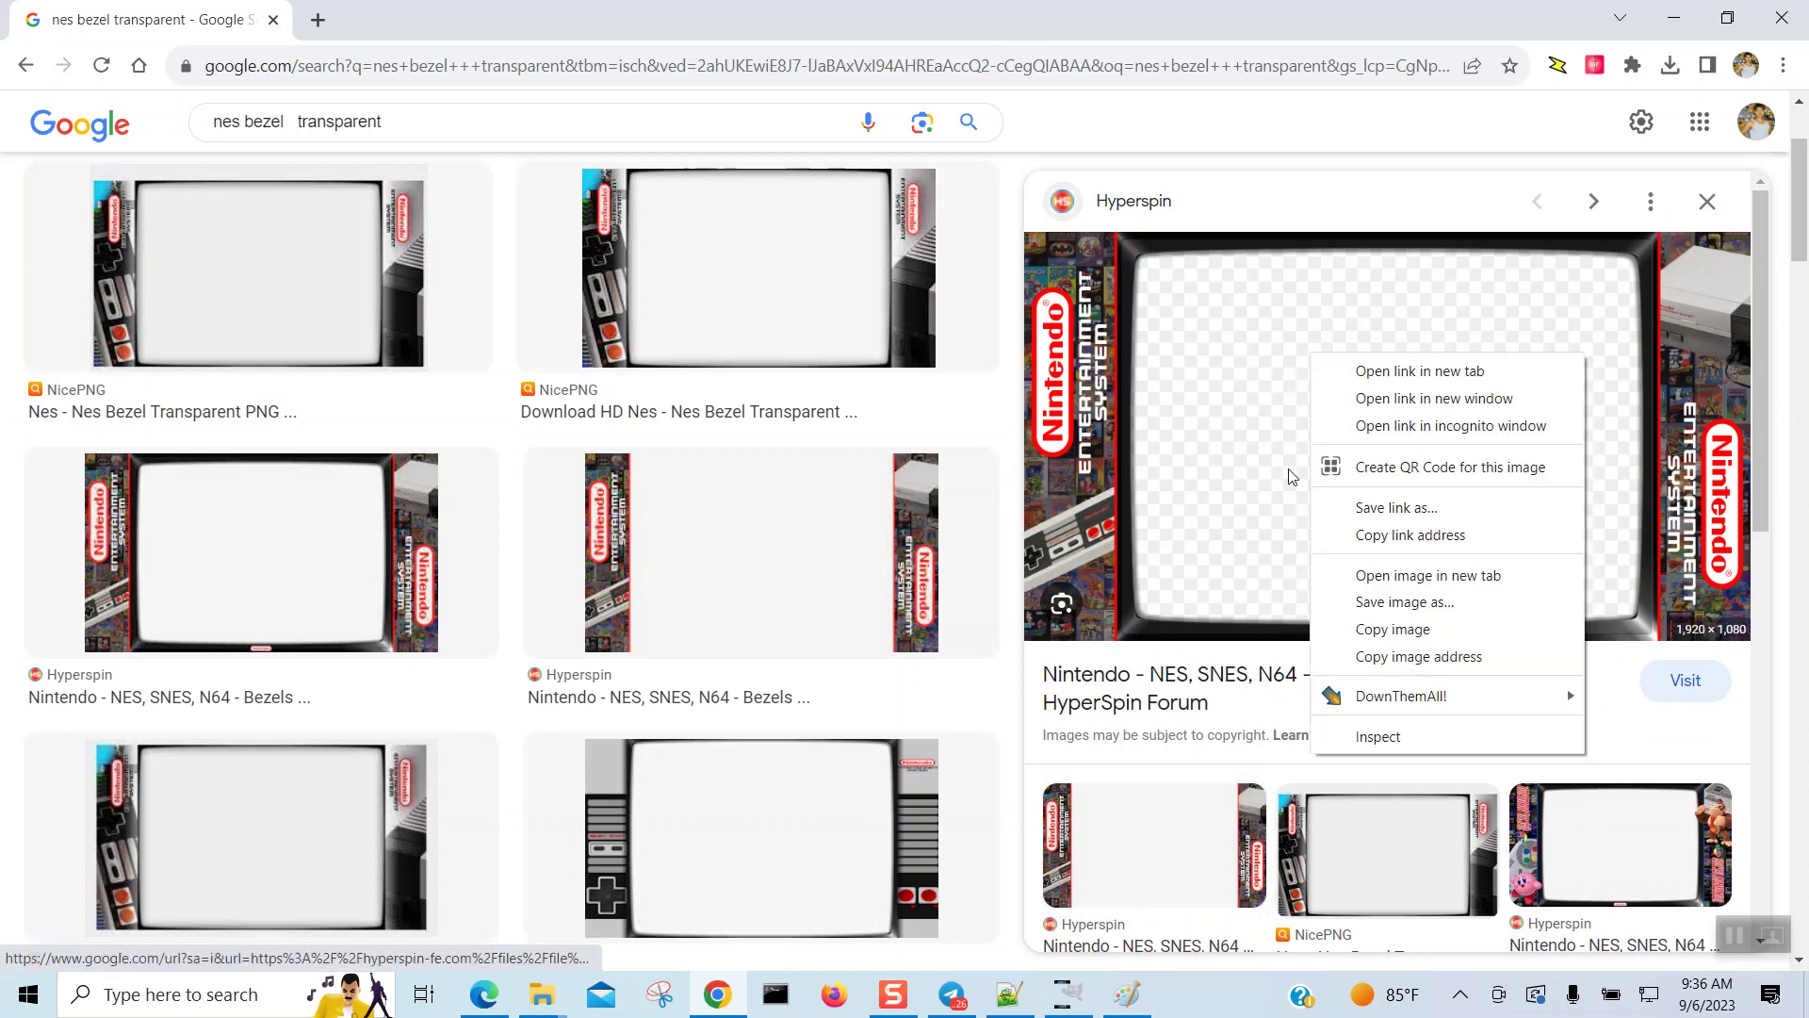
pyautogui.click(1369, 606)
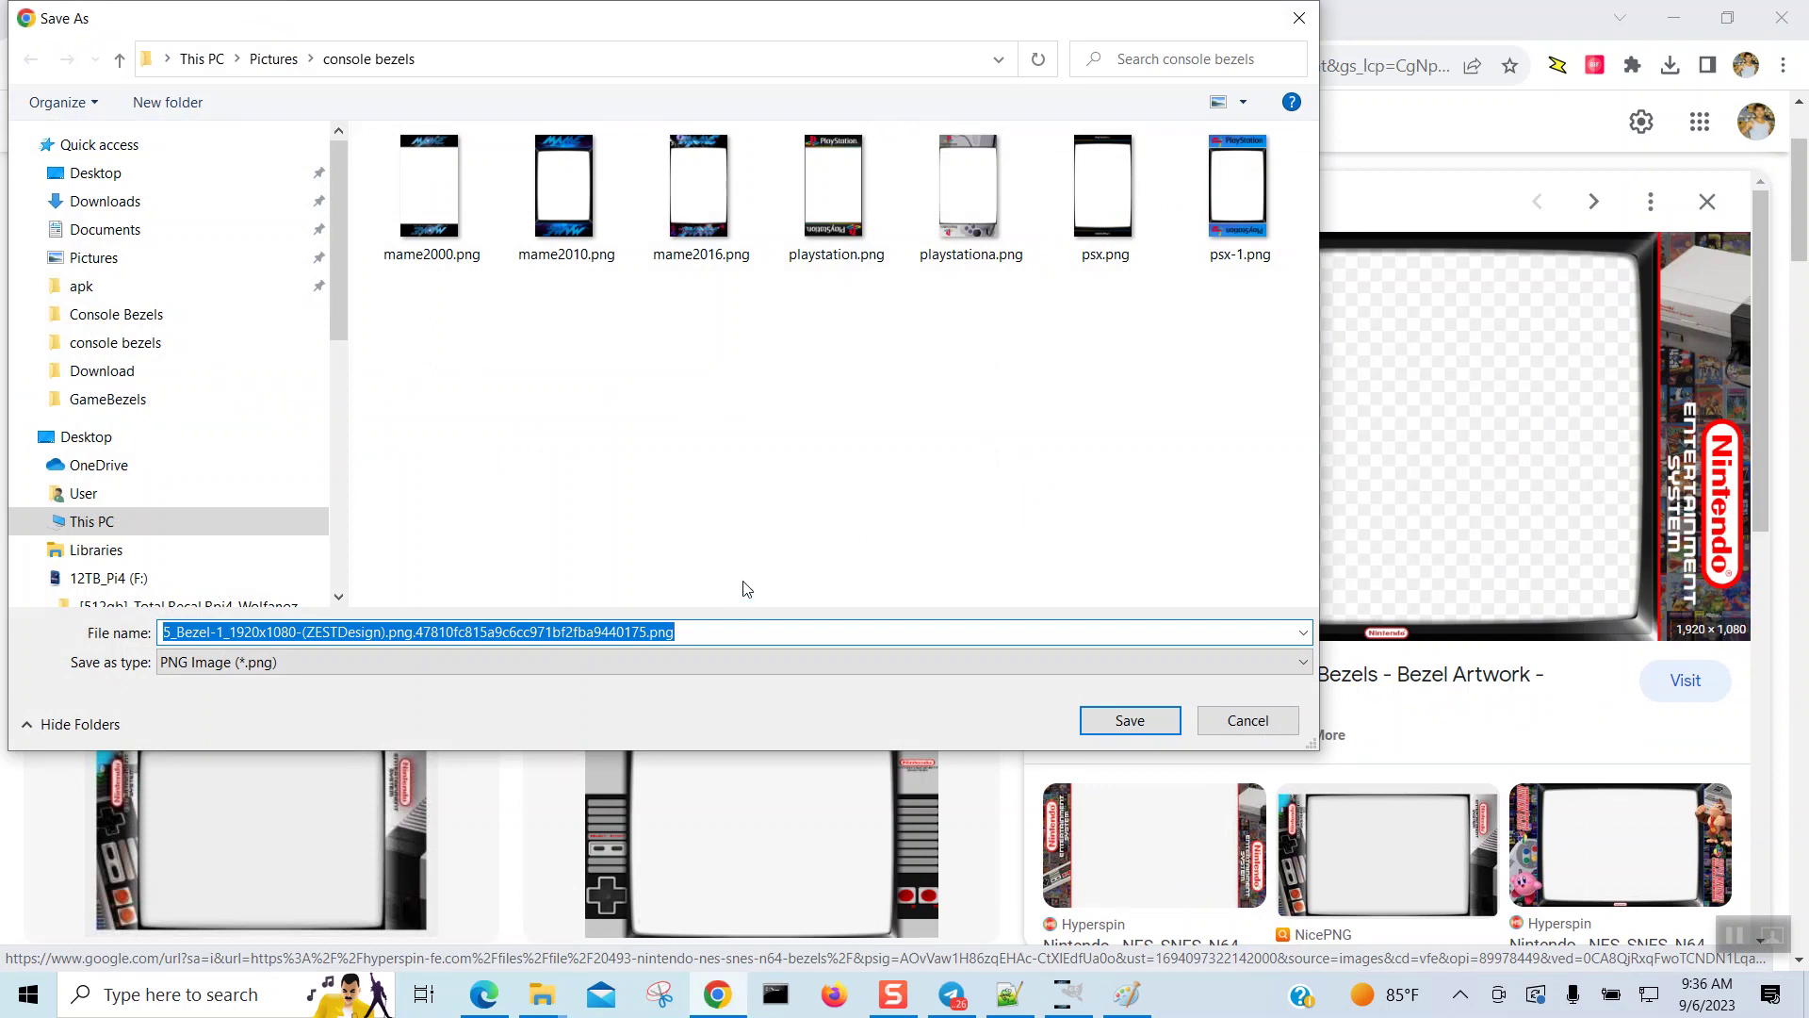
pyautogui.moveTo(646, 631); pyautogui.dragTo(70, 657)
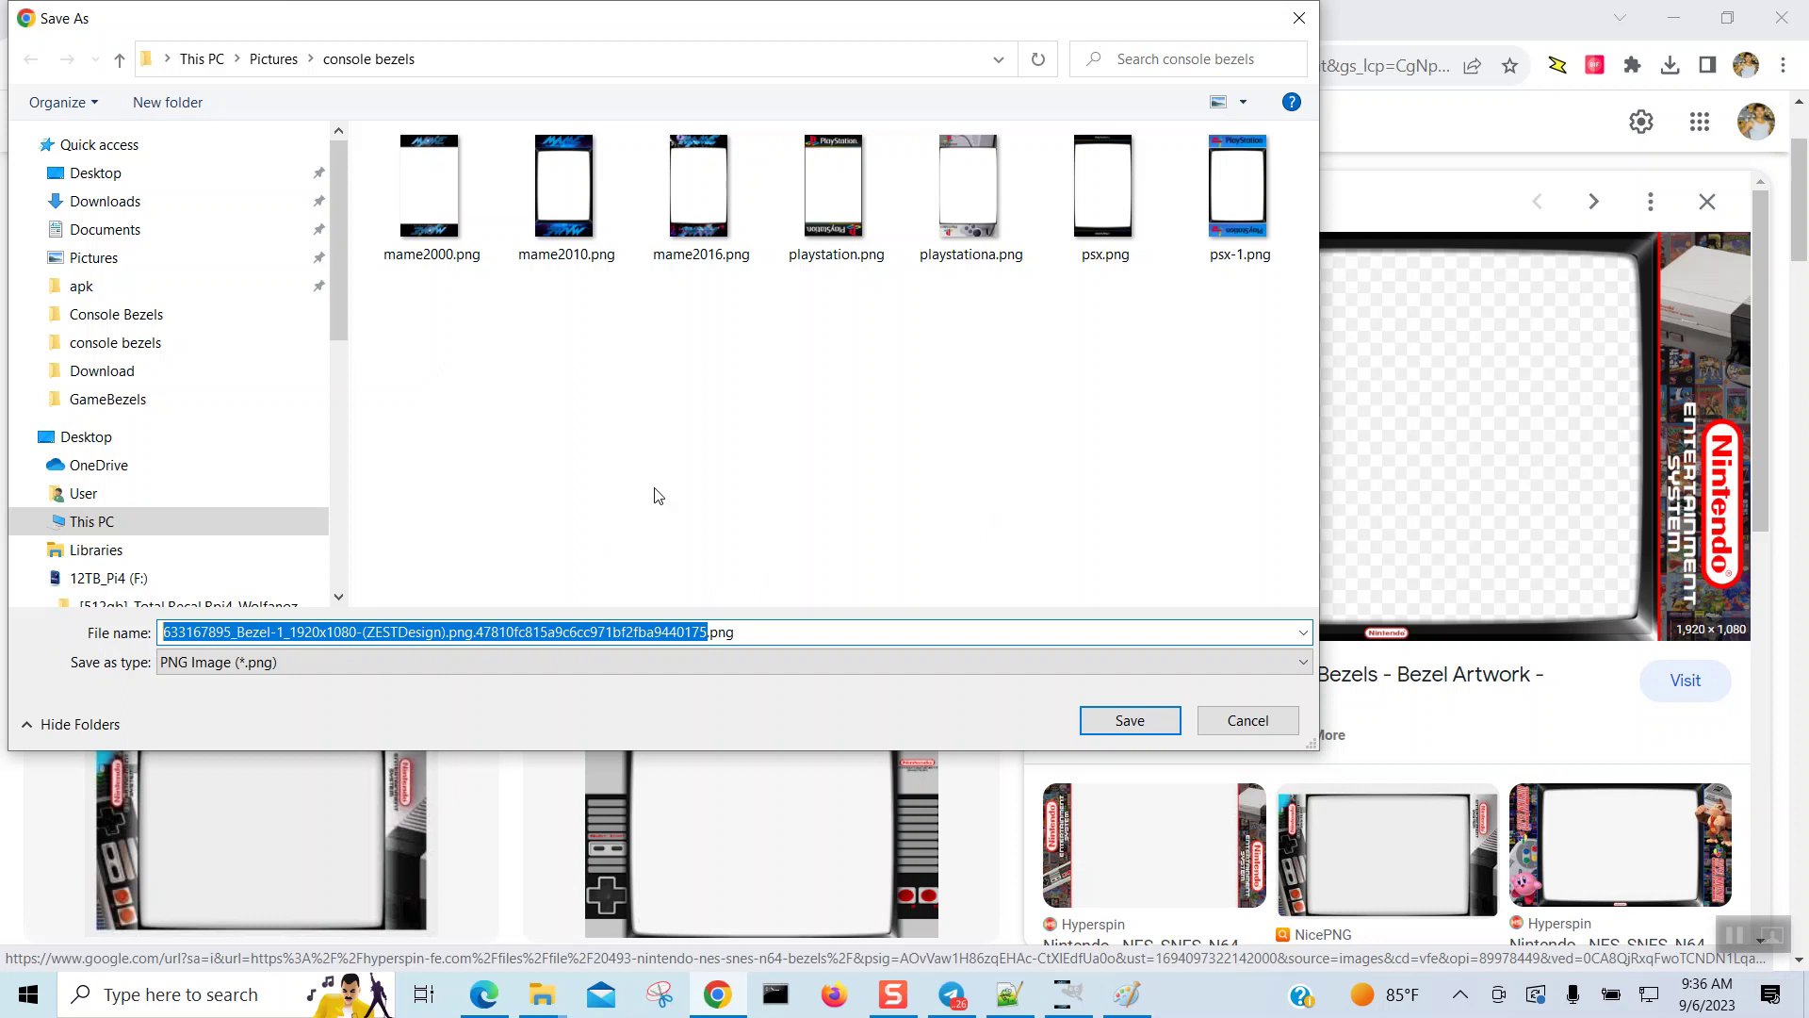
pyautogui.write('nes')
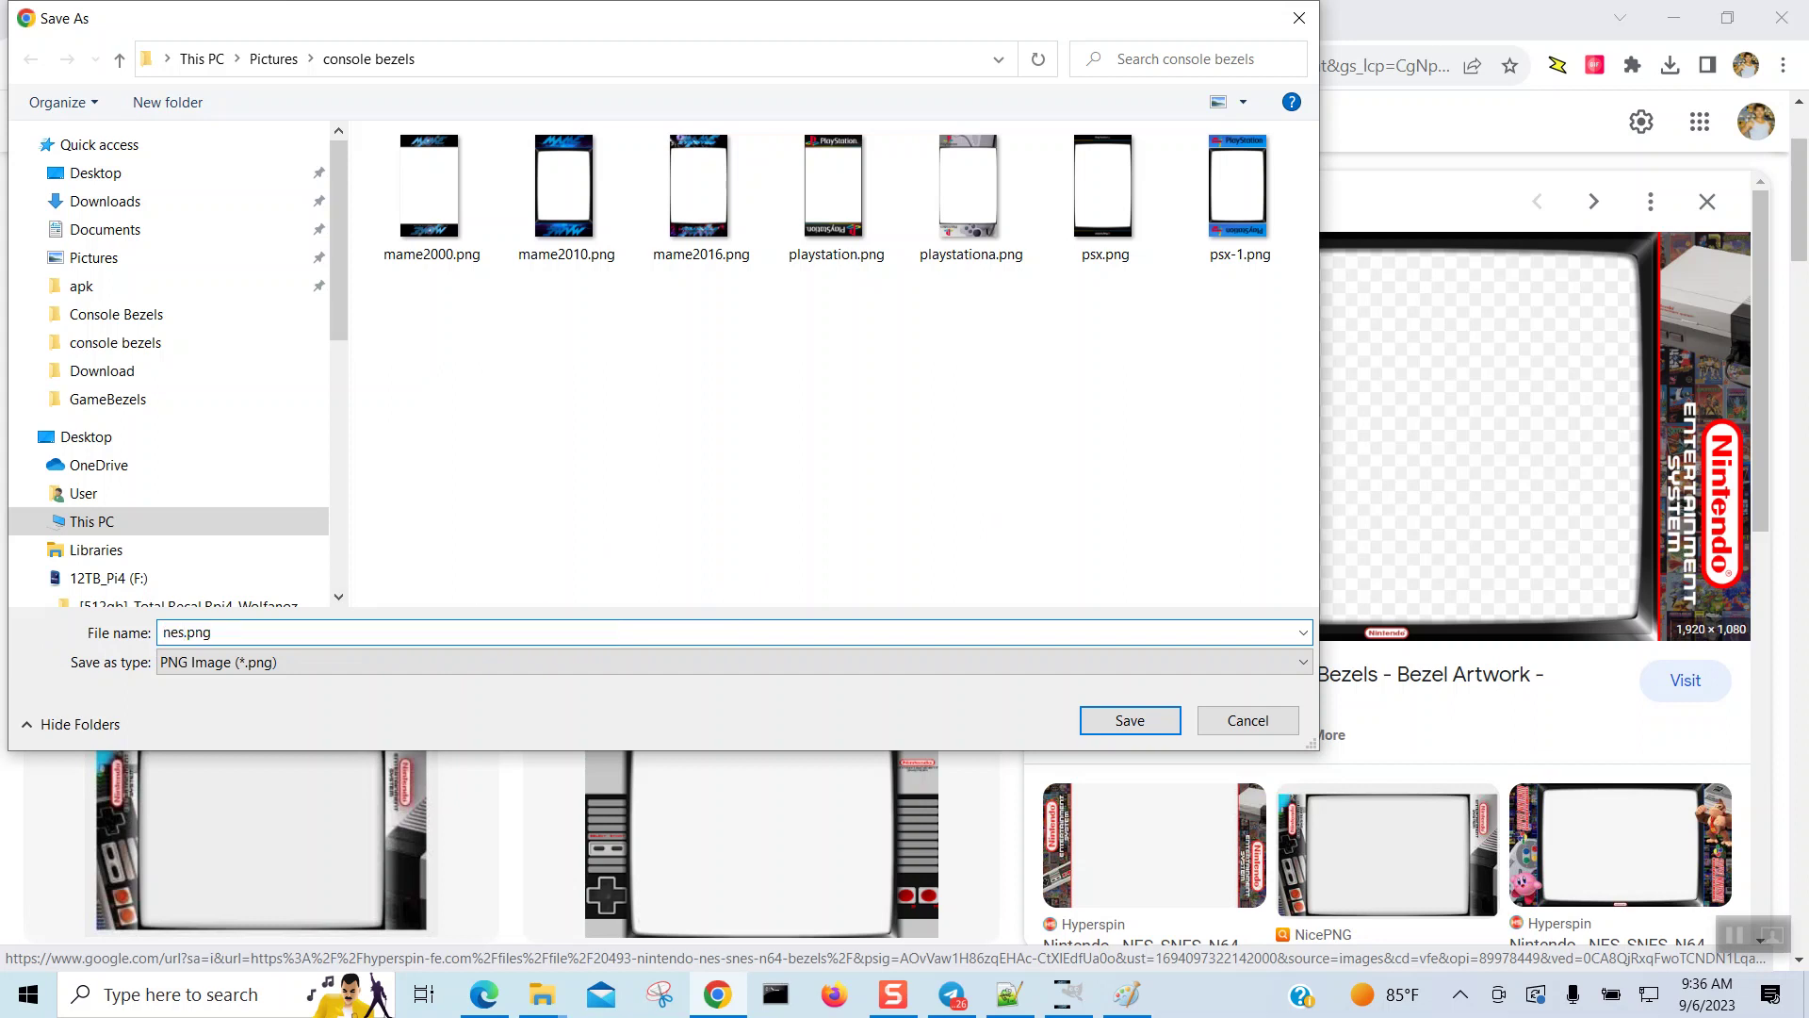
pyautogui.click(1114, 720)
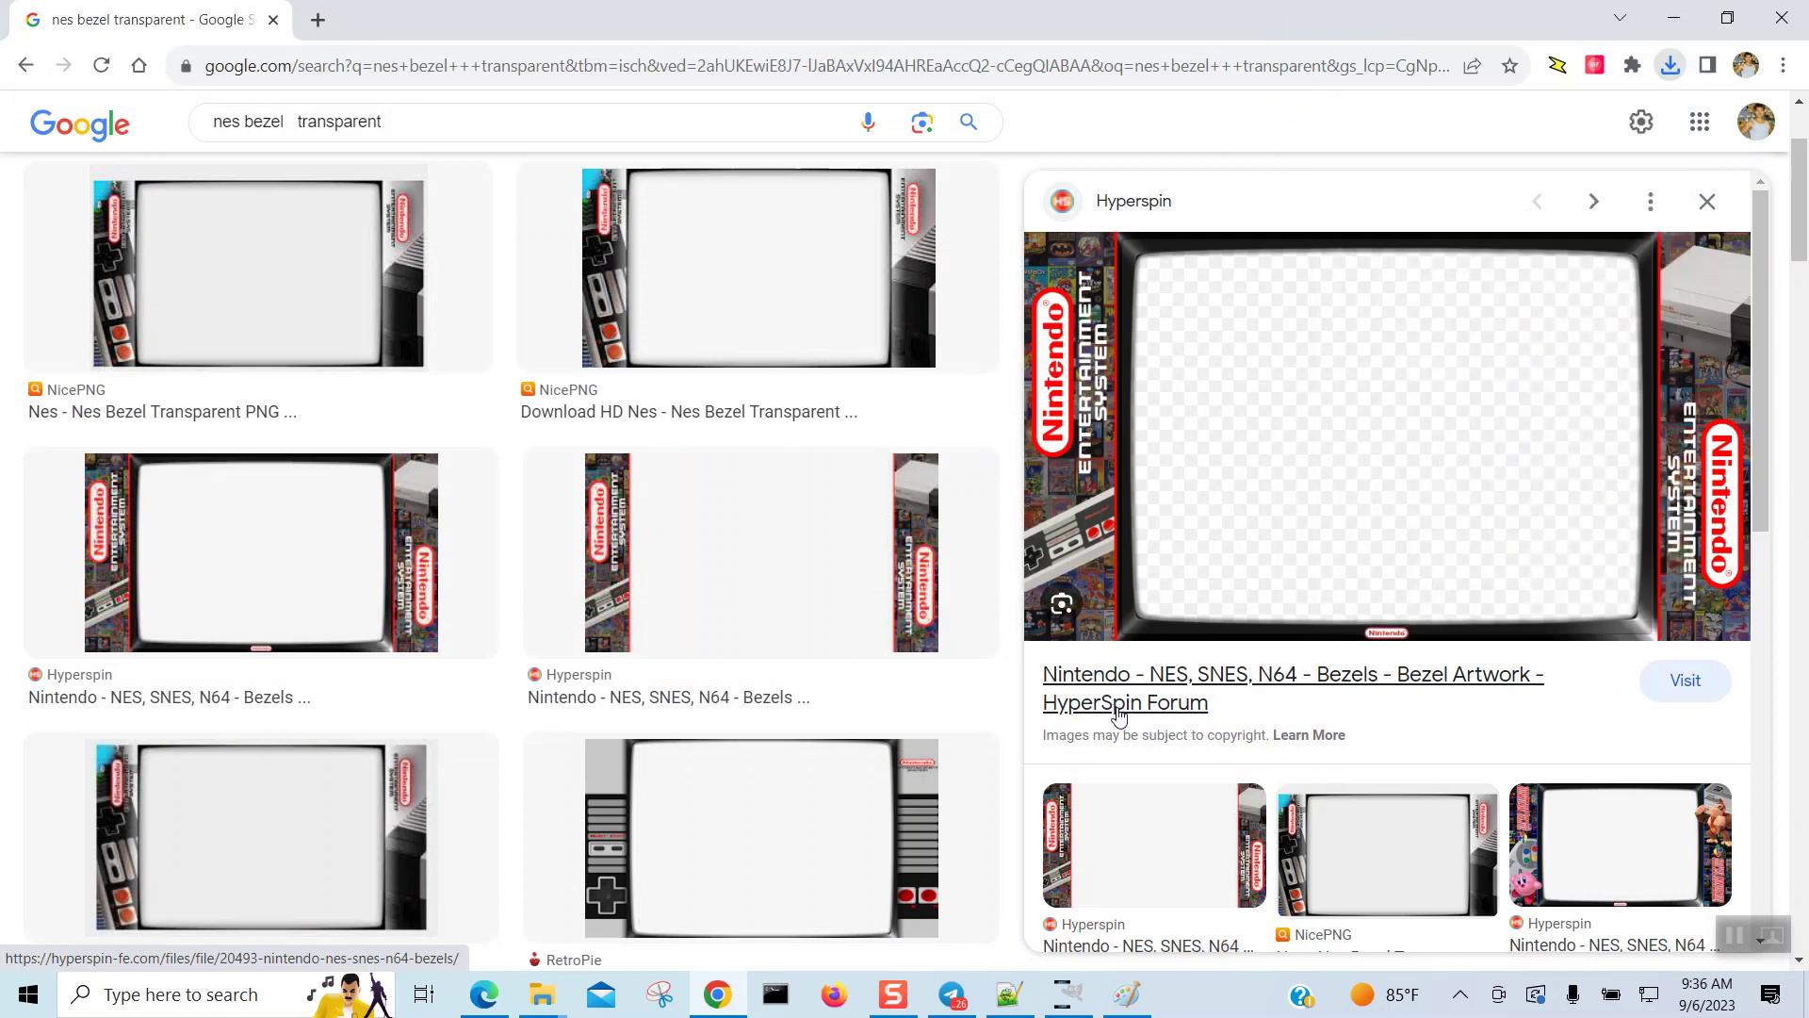
# Step: Save the NicePNG NES bezel image as nes-b.png in the console bezels folder
pyautogui.click(1387, 888)
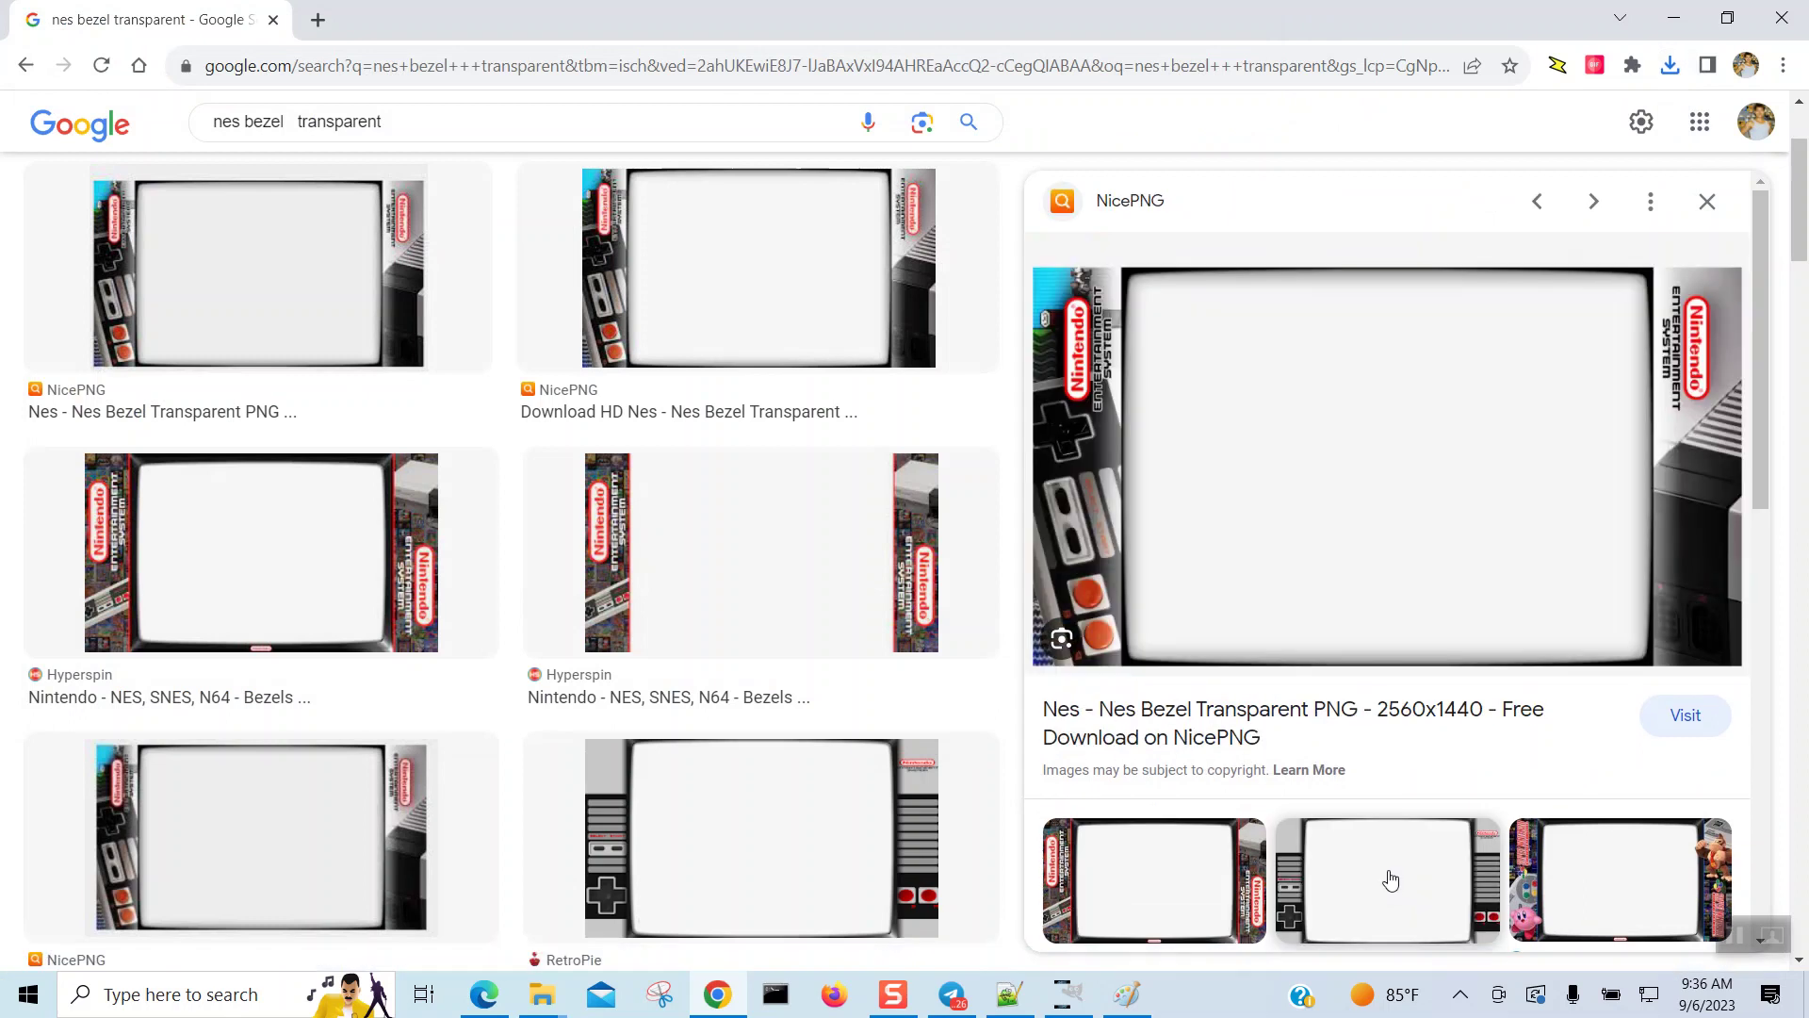
pyautogui.rightClick(1309, 396)
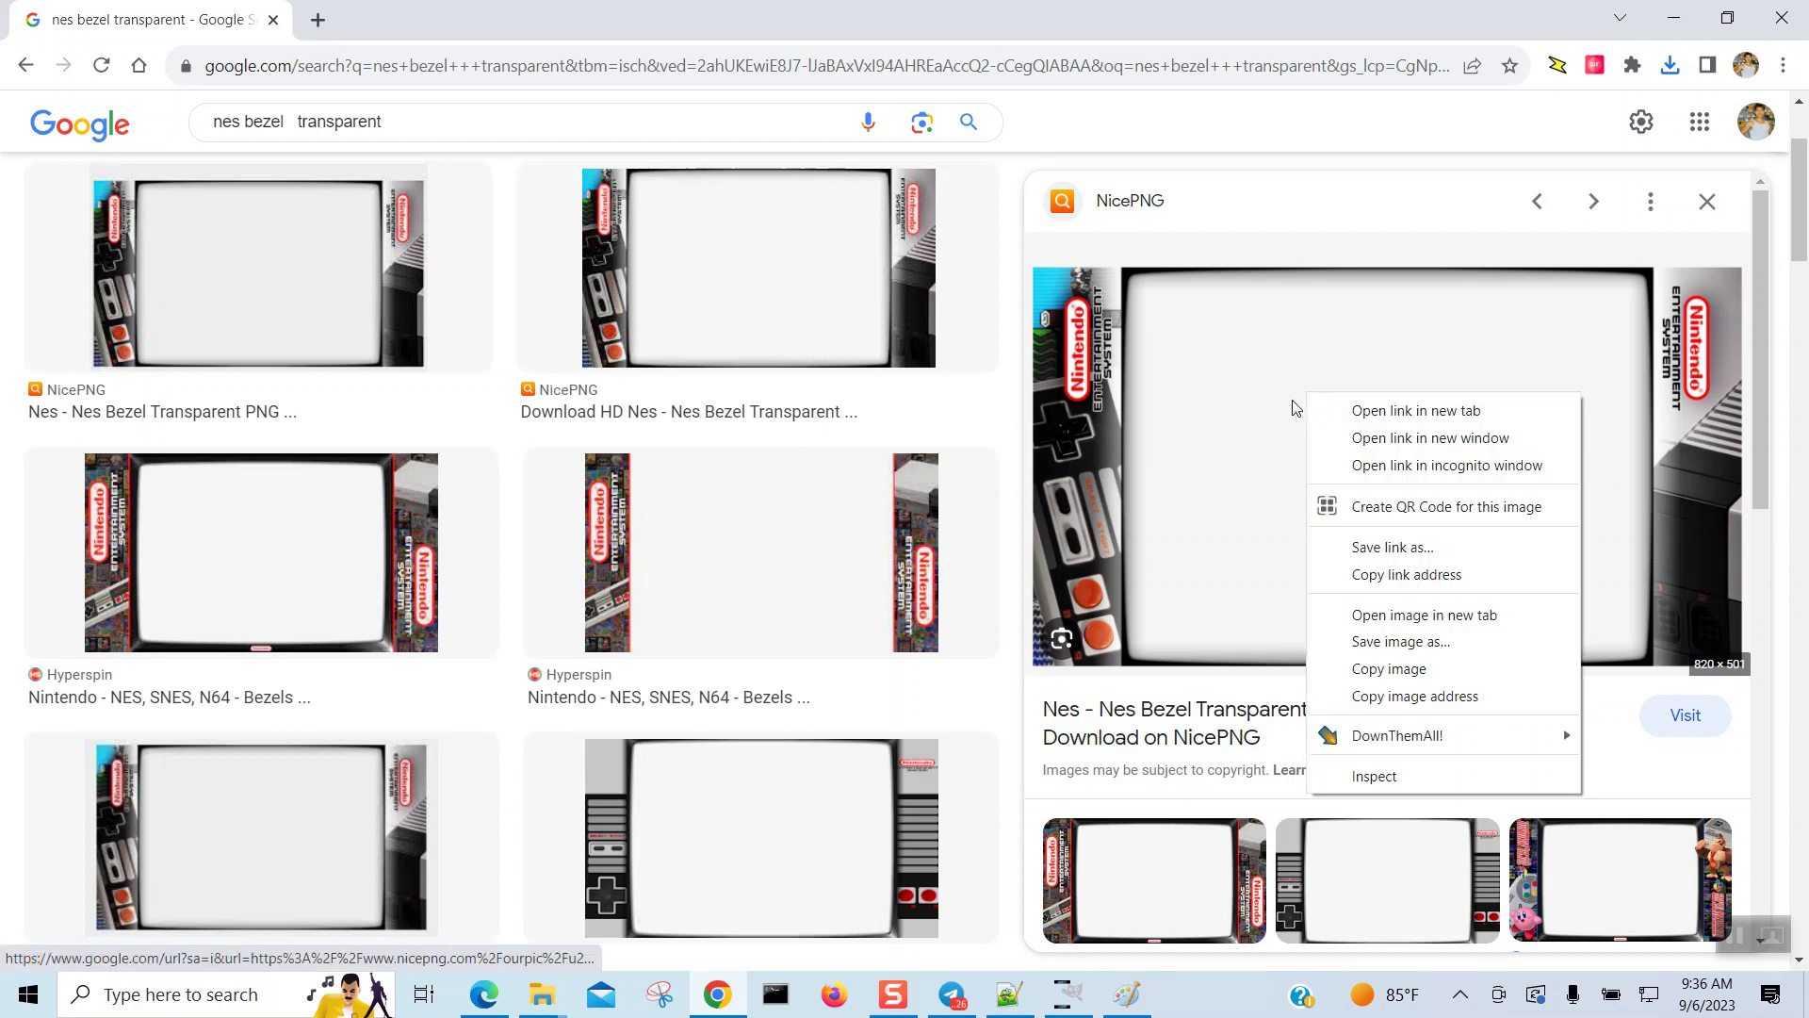
pyautogui.click(1336, 641)
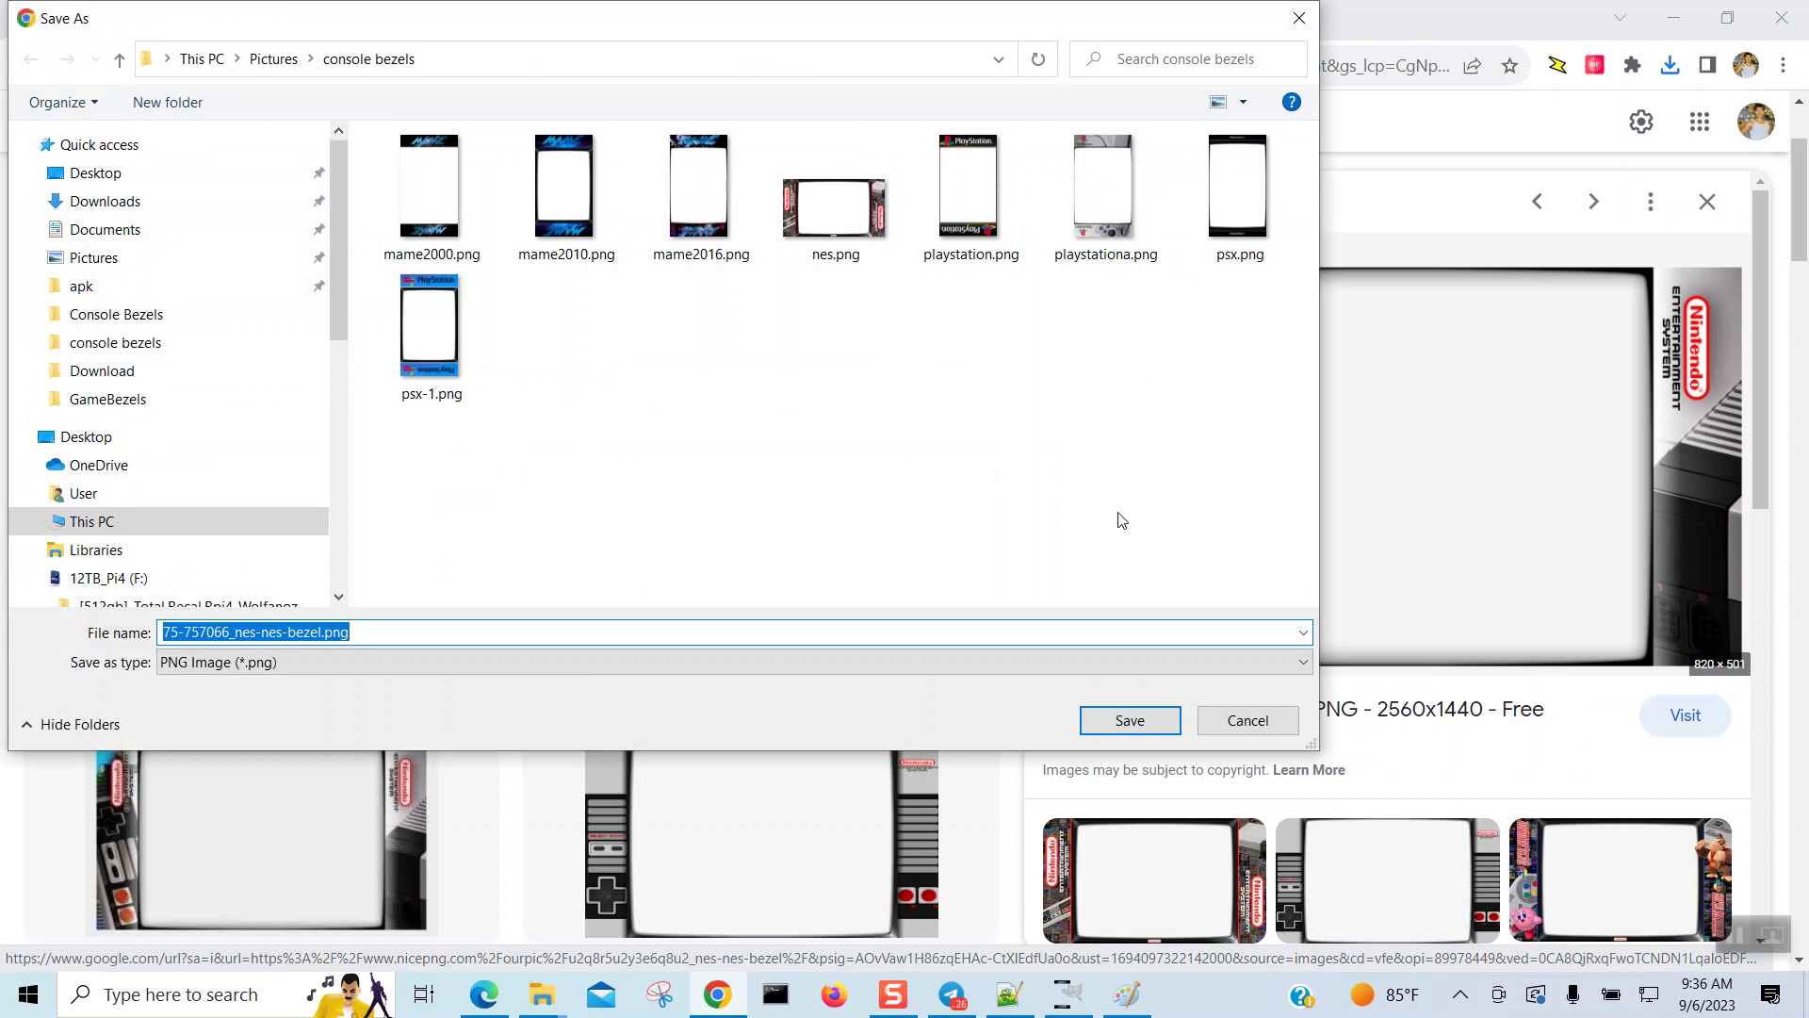
pyautogui.write('sfc')
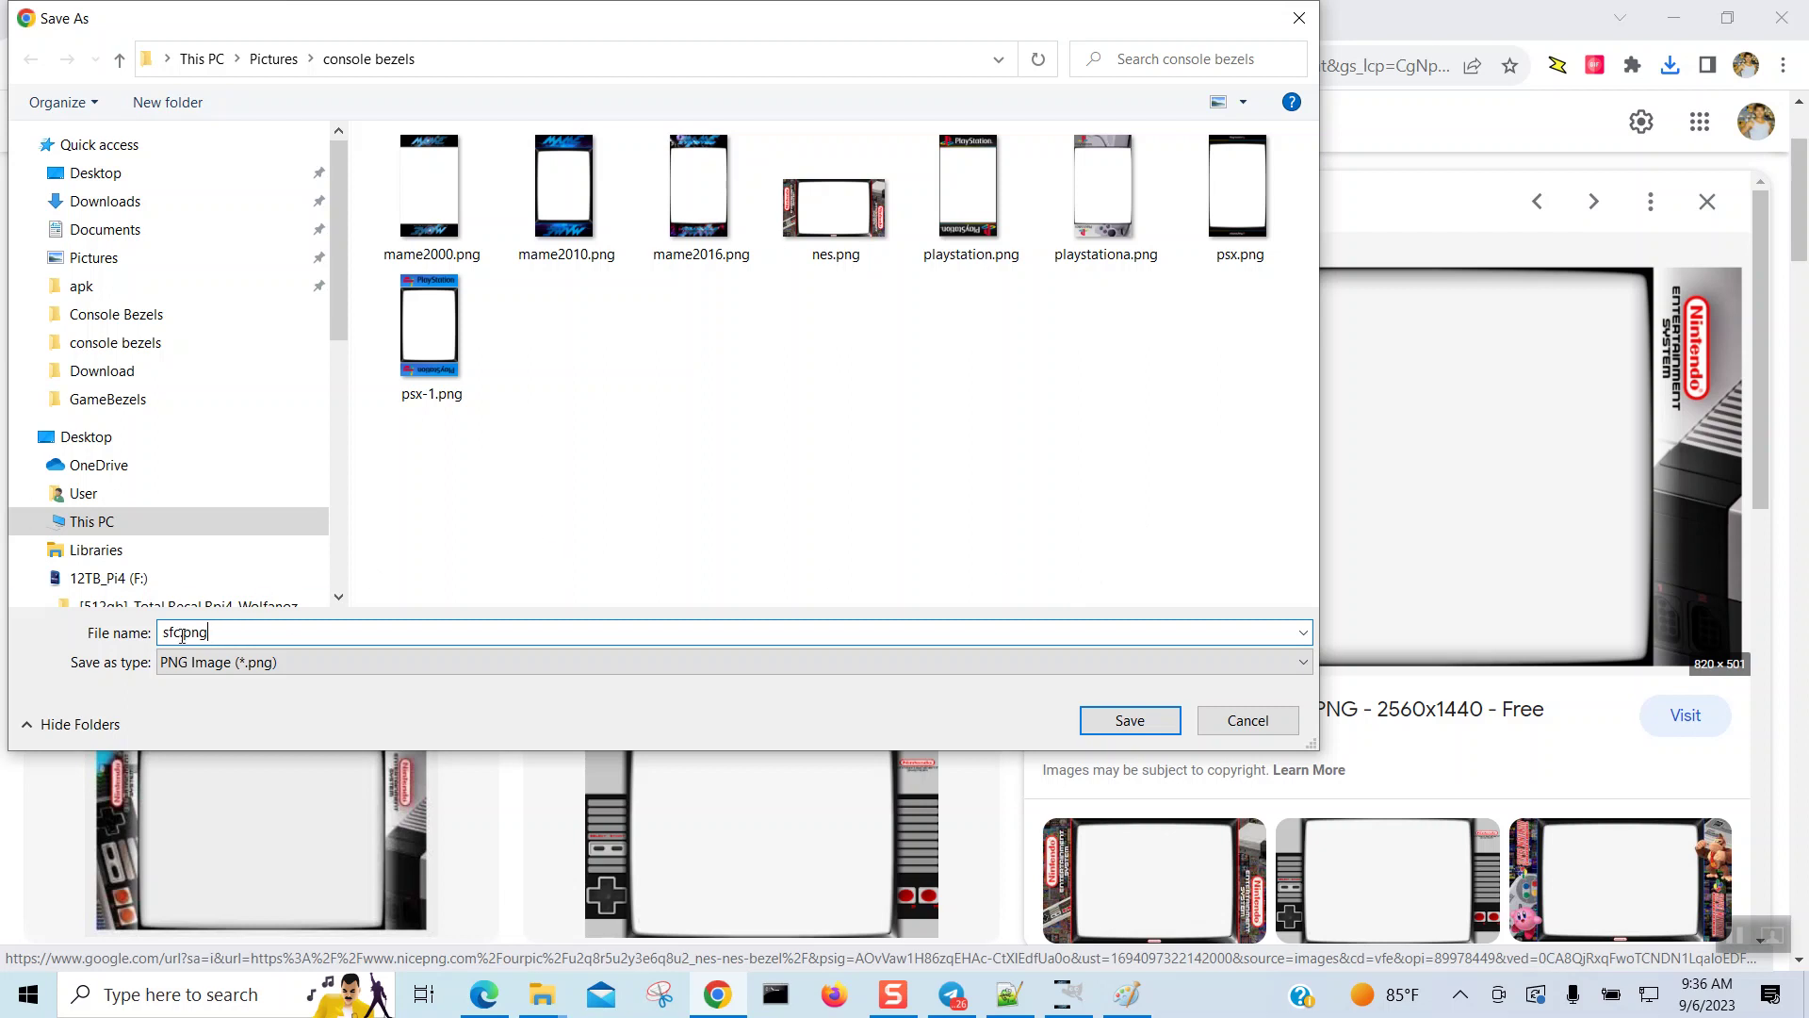
pyautogui.press('BackSpace')
pyautogui.press('BackSpace')
pyautogui.press('BackSpace')
pyautogui.write('nes-b')
pyautogui.click(1128, 721)
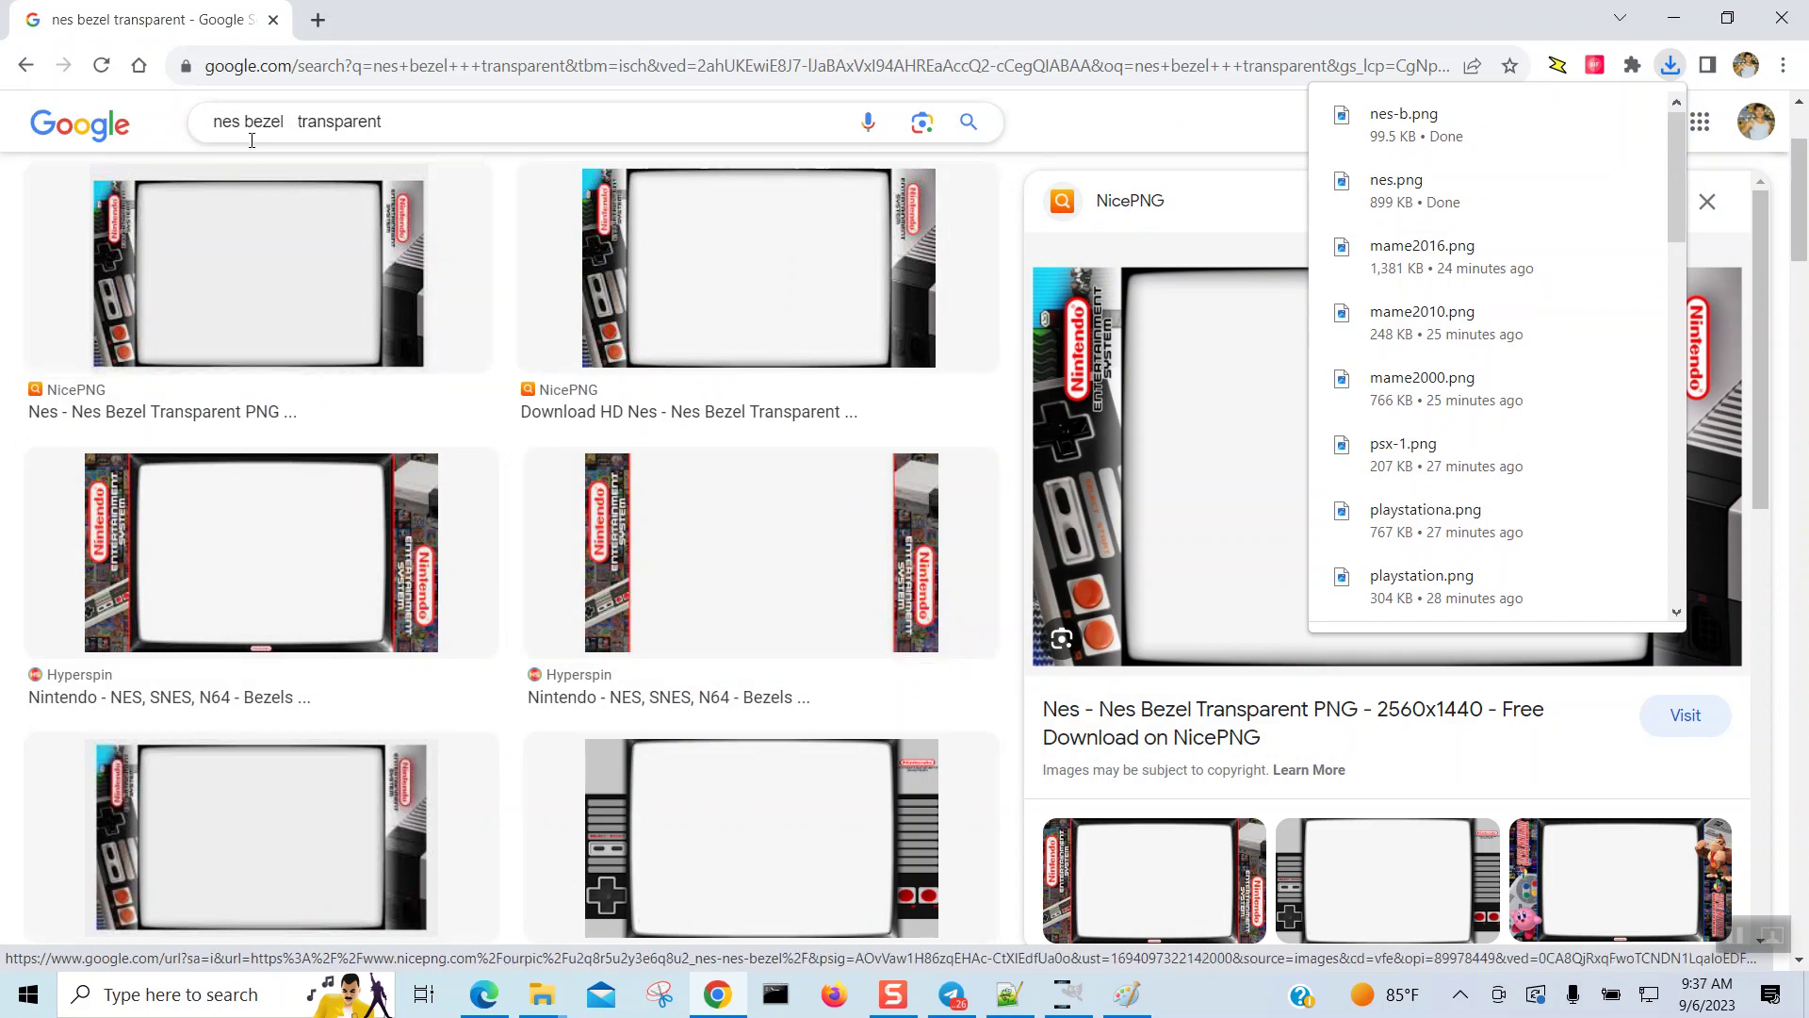
# Step: Change the image search to "c64 bezel transparent" and run it
pyautogui.click(242, 122)
pyautogui.doubleClick(242, 123)
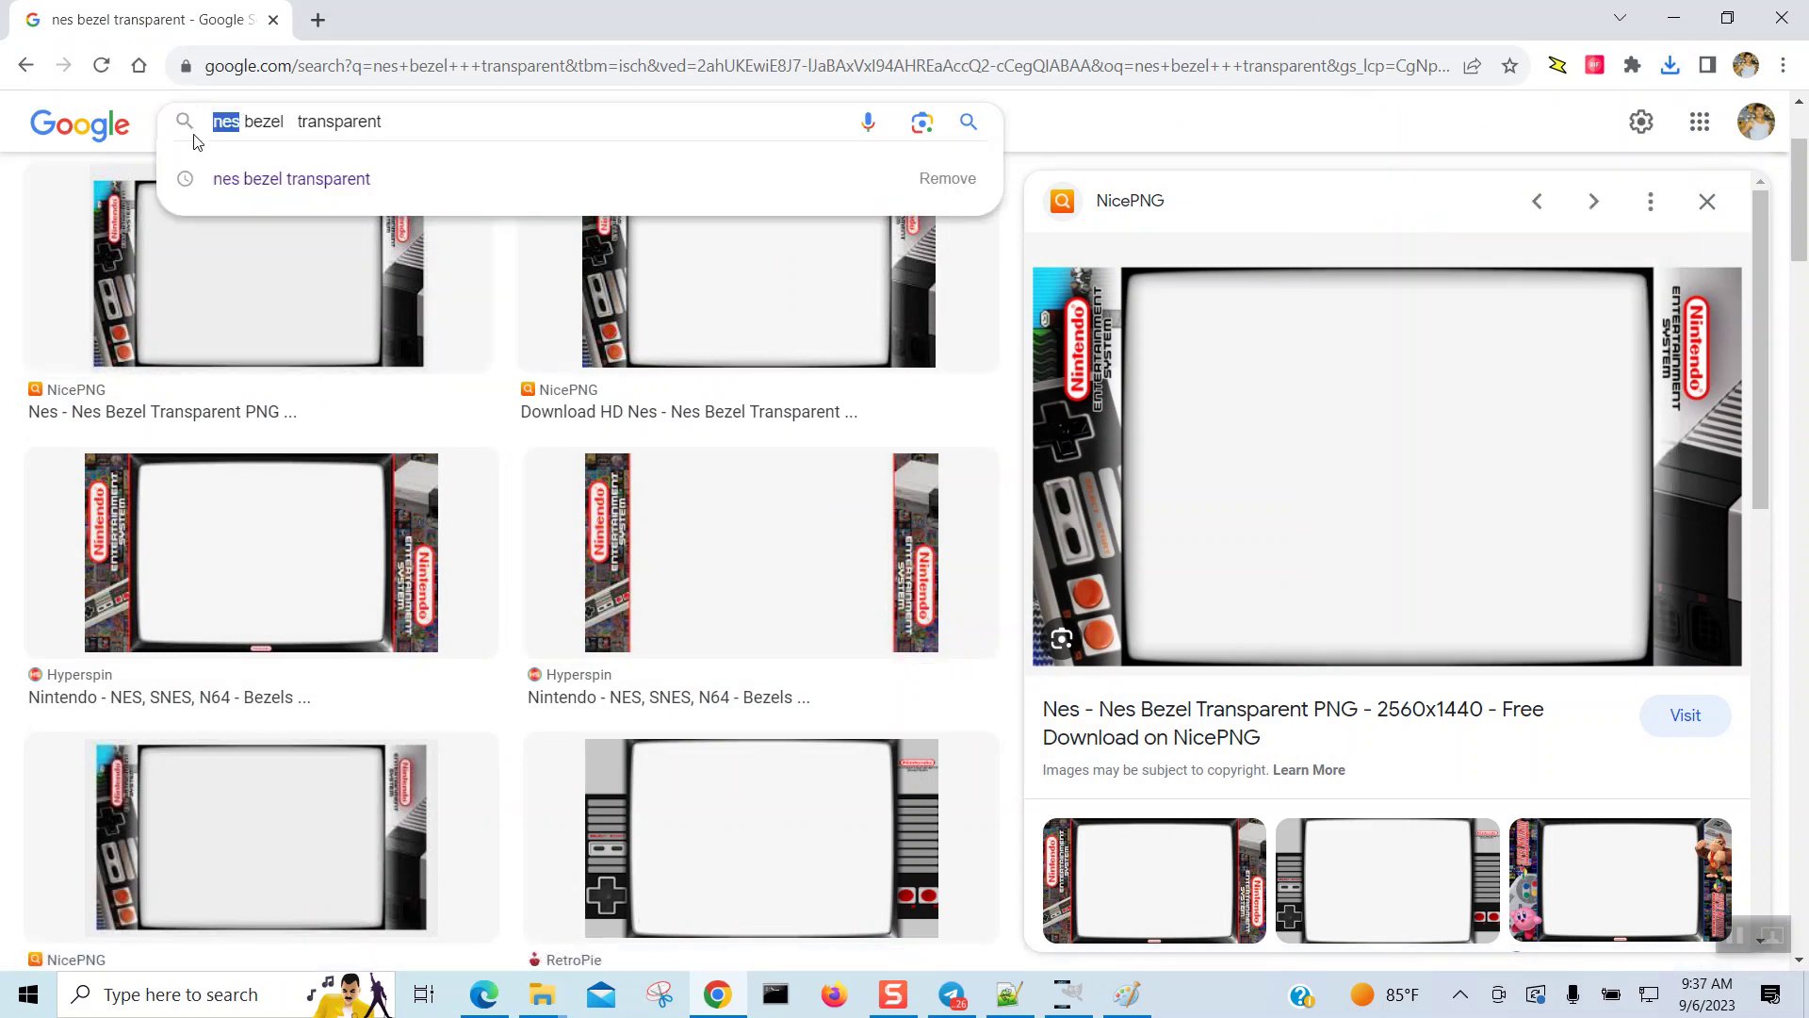
pyautogui.write('c')
pyautogui.write('64')
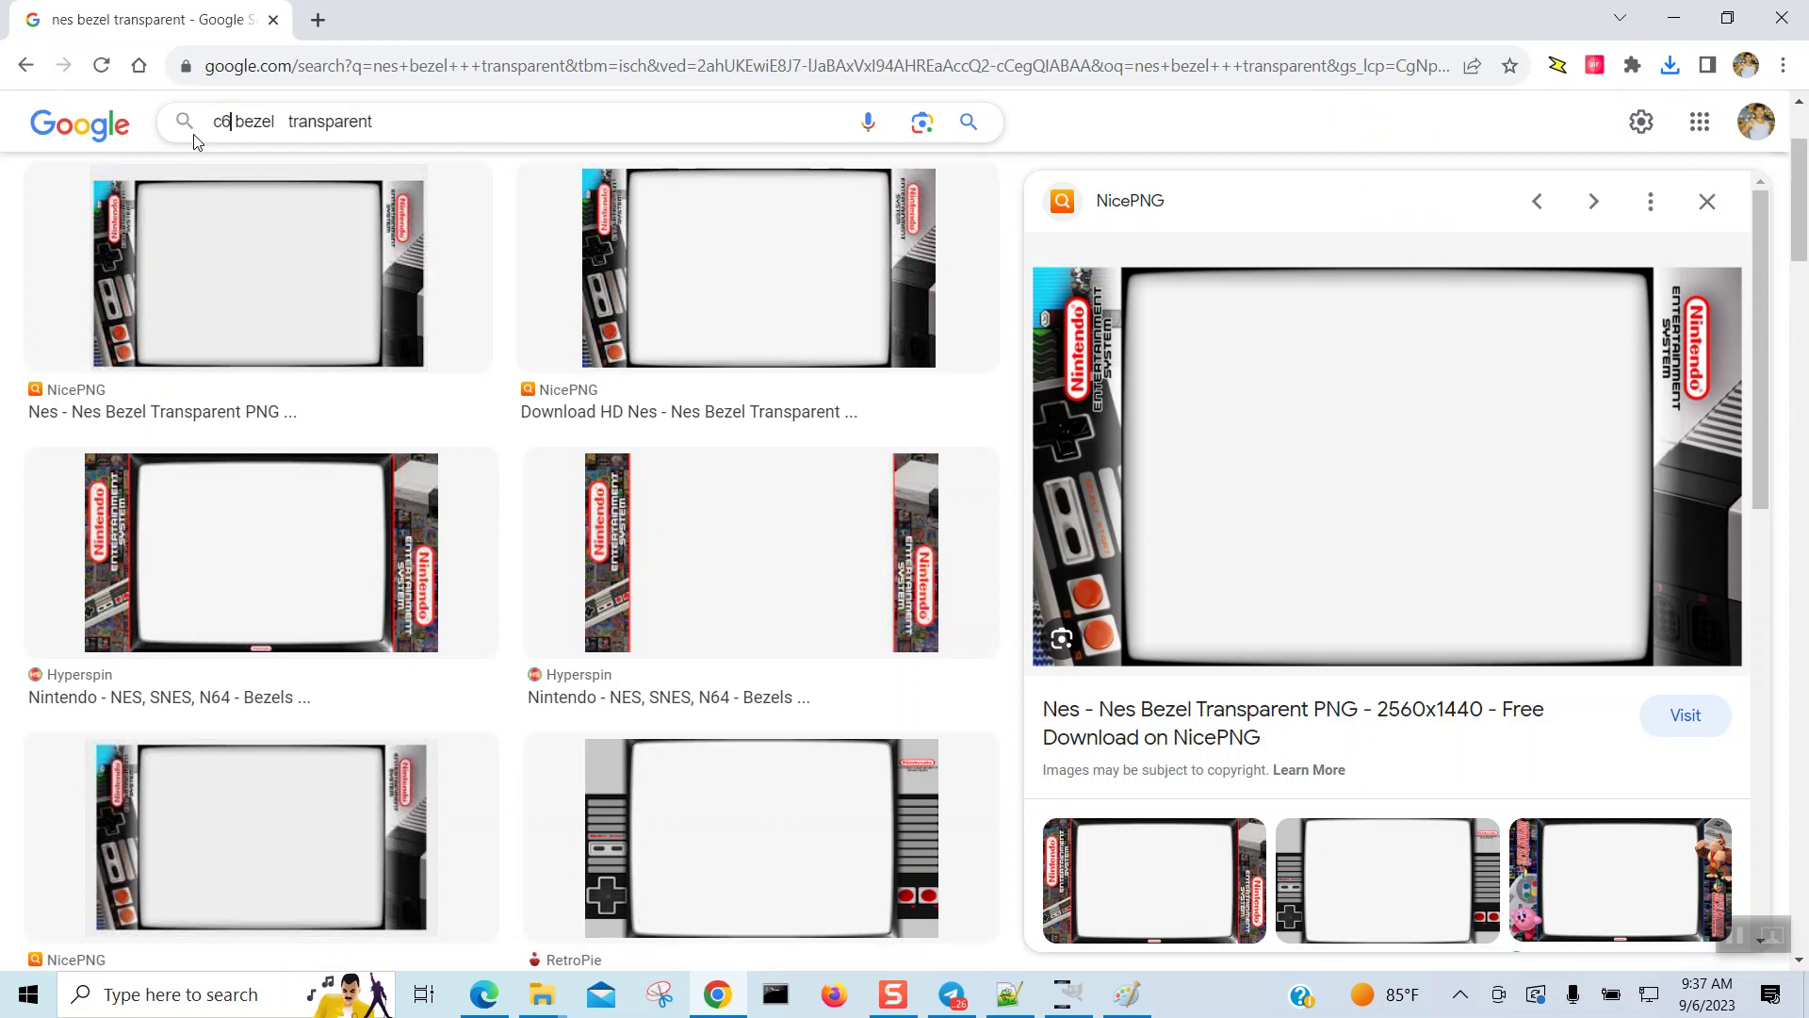
pyautogui.press('Return')
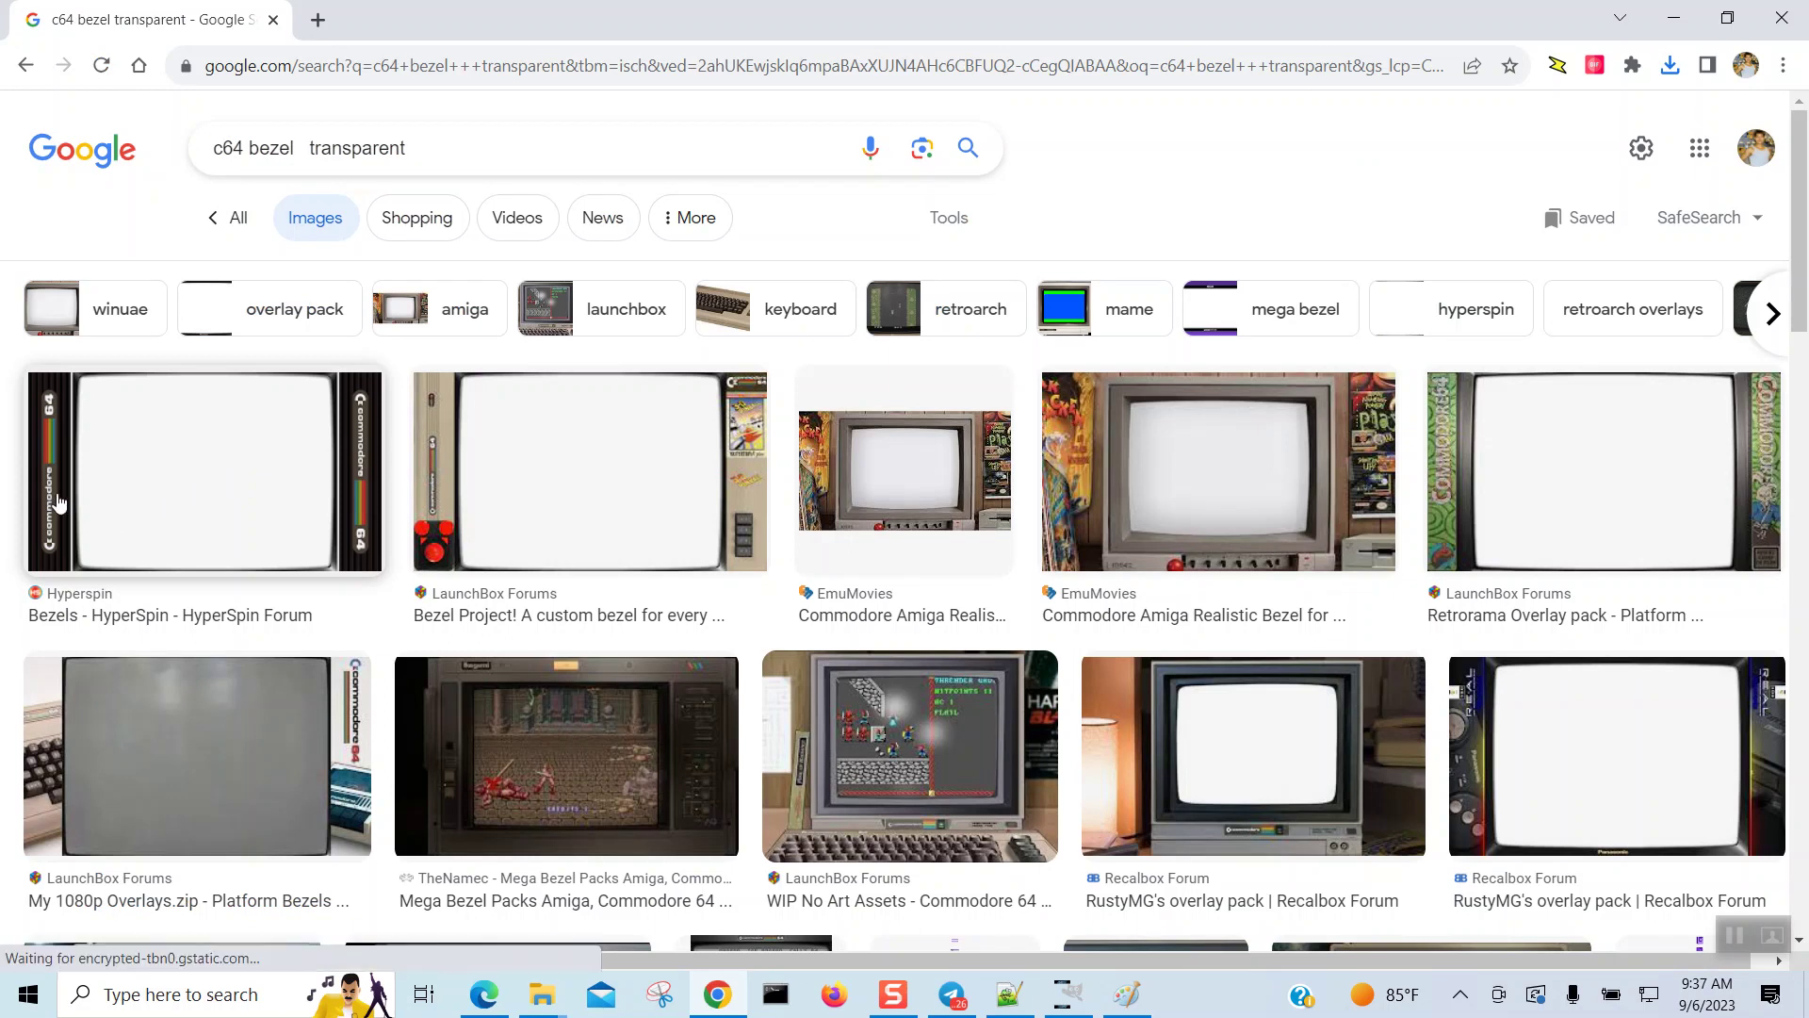
# Step: Save the first result, the Hyperspin Commodore 64 bezel, as c64.png in the console bezels folder
pyautogui.click(180, 485)
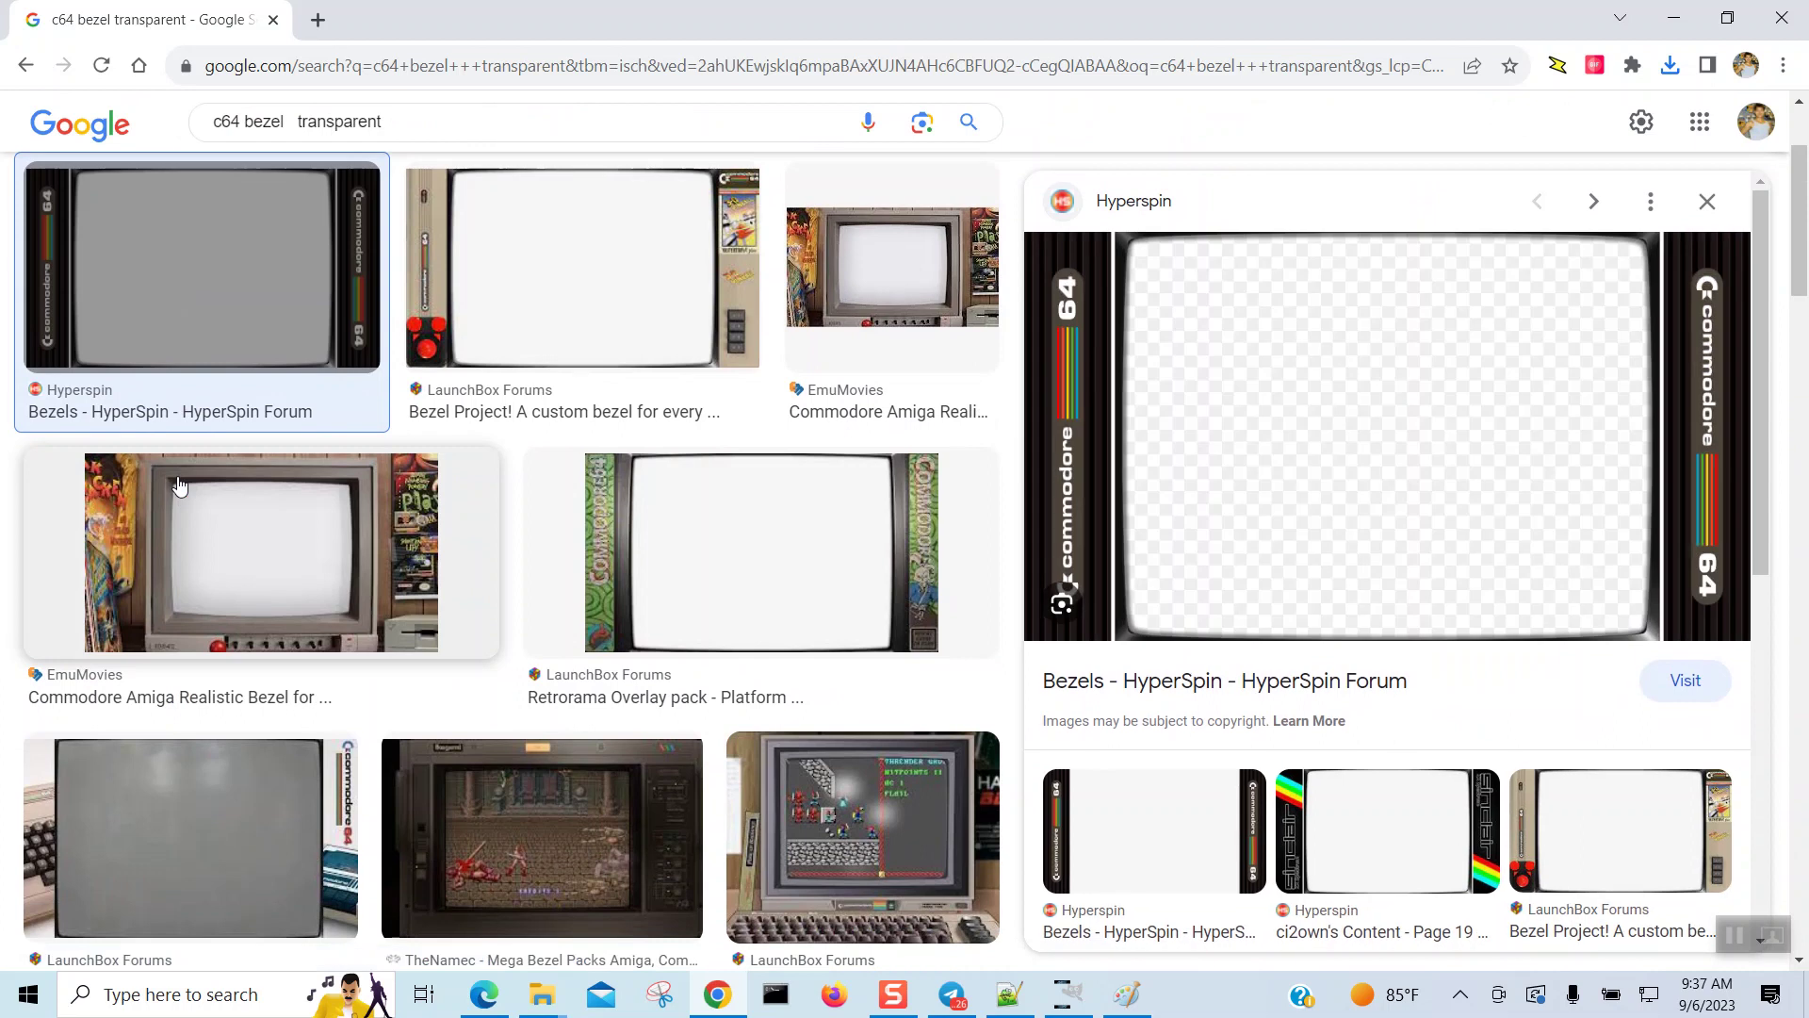
pyautogui.rightClick(1301, 367)
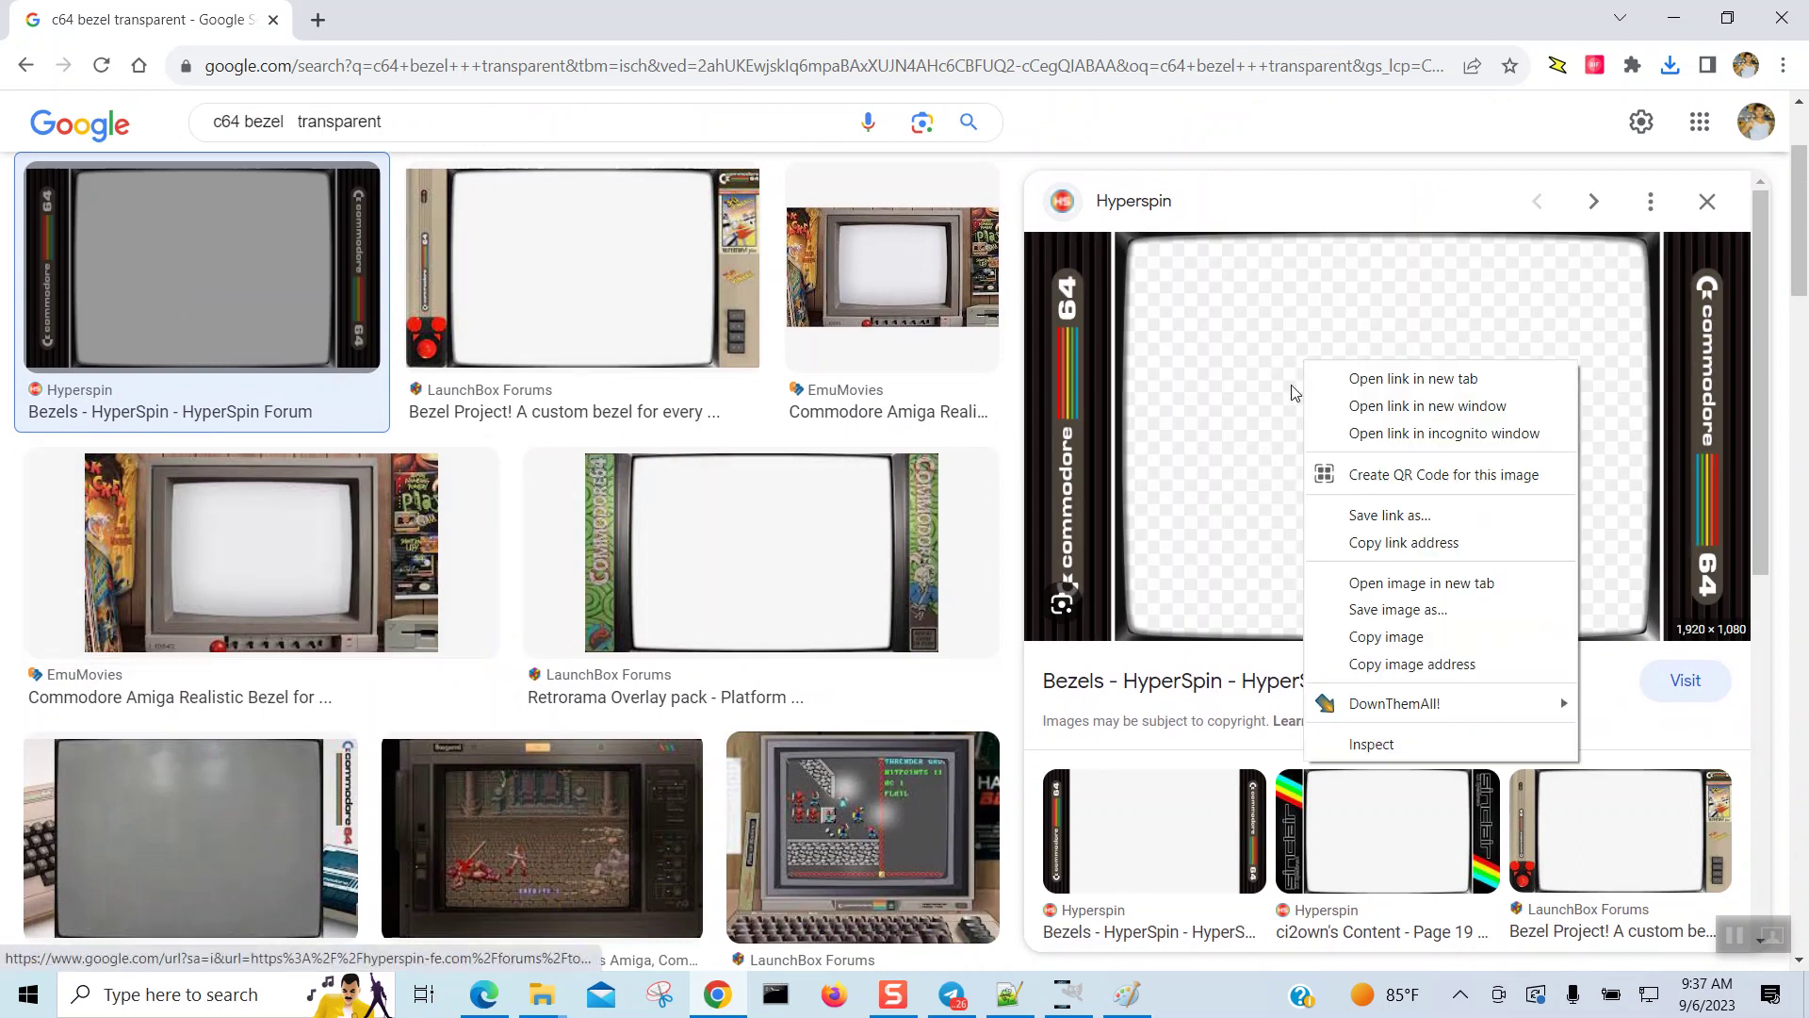
pyautogui.click(1357, 609)
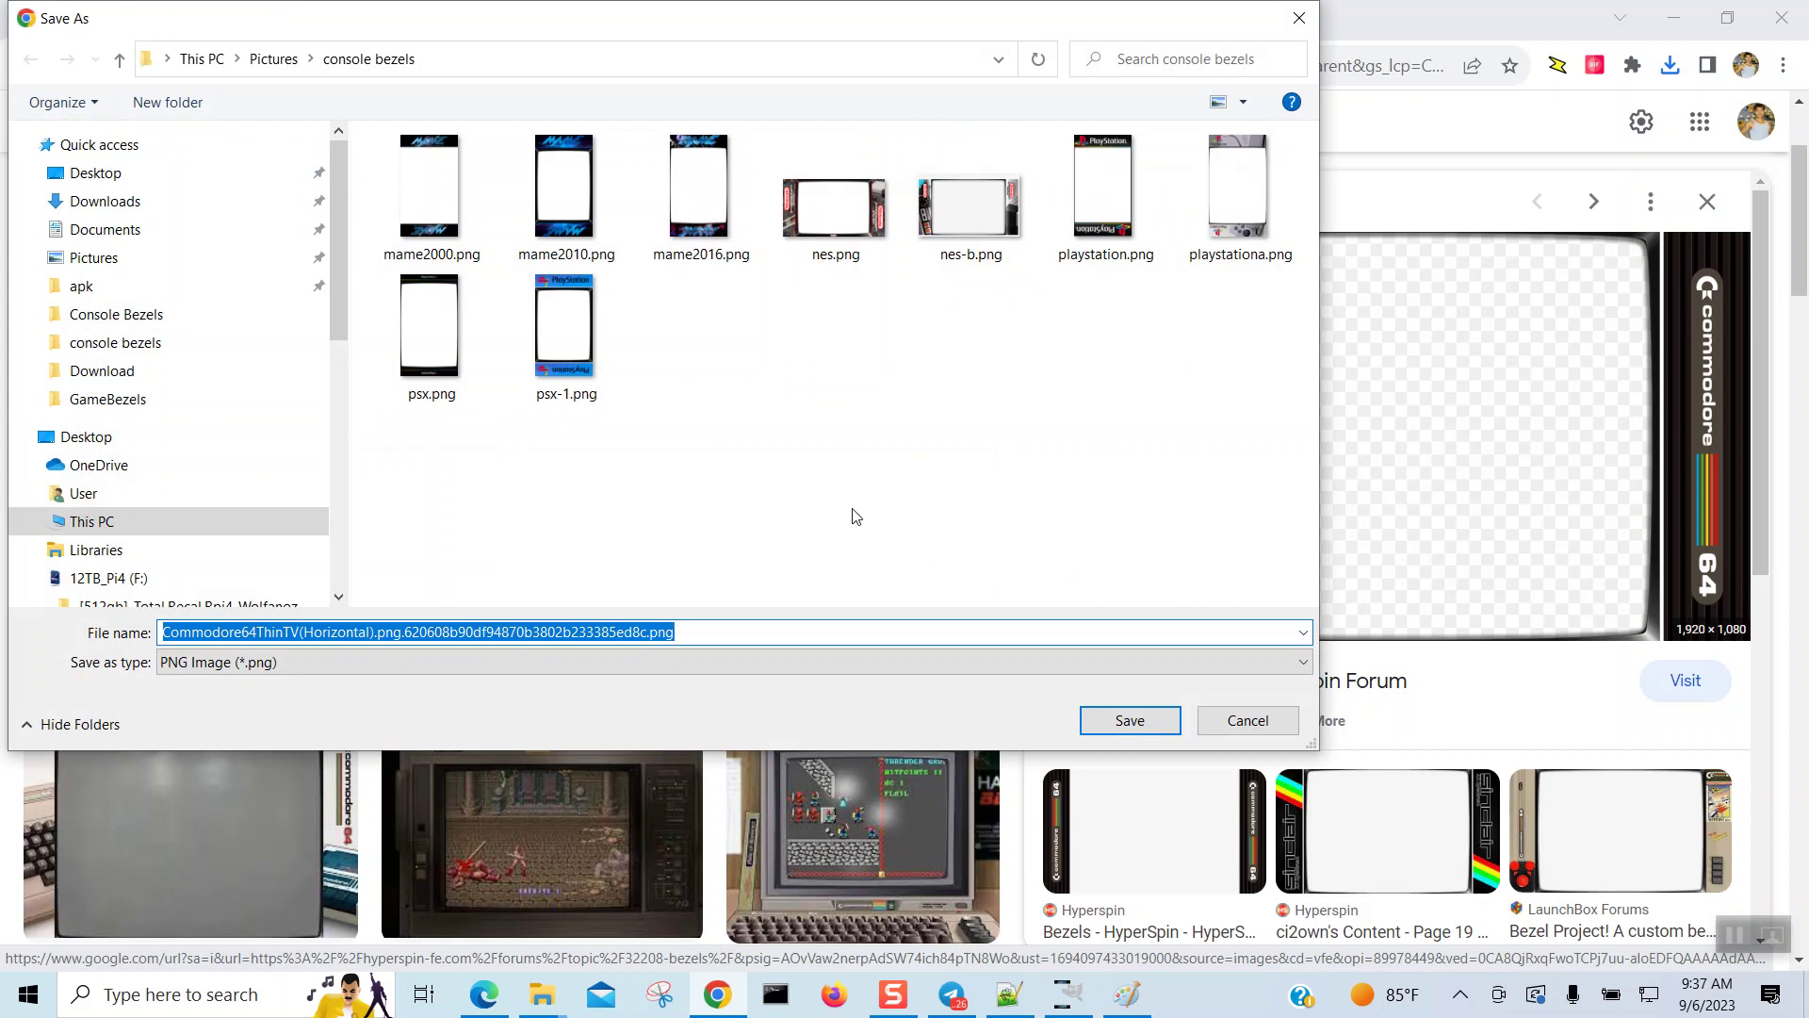
pyautogui.write('c64')
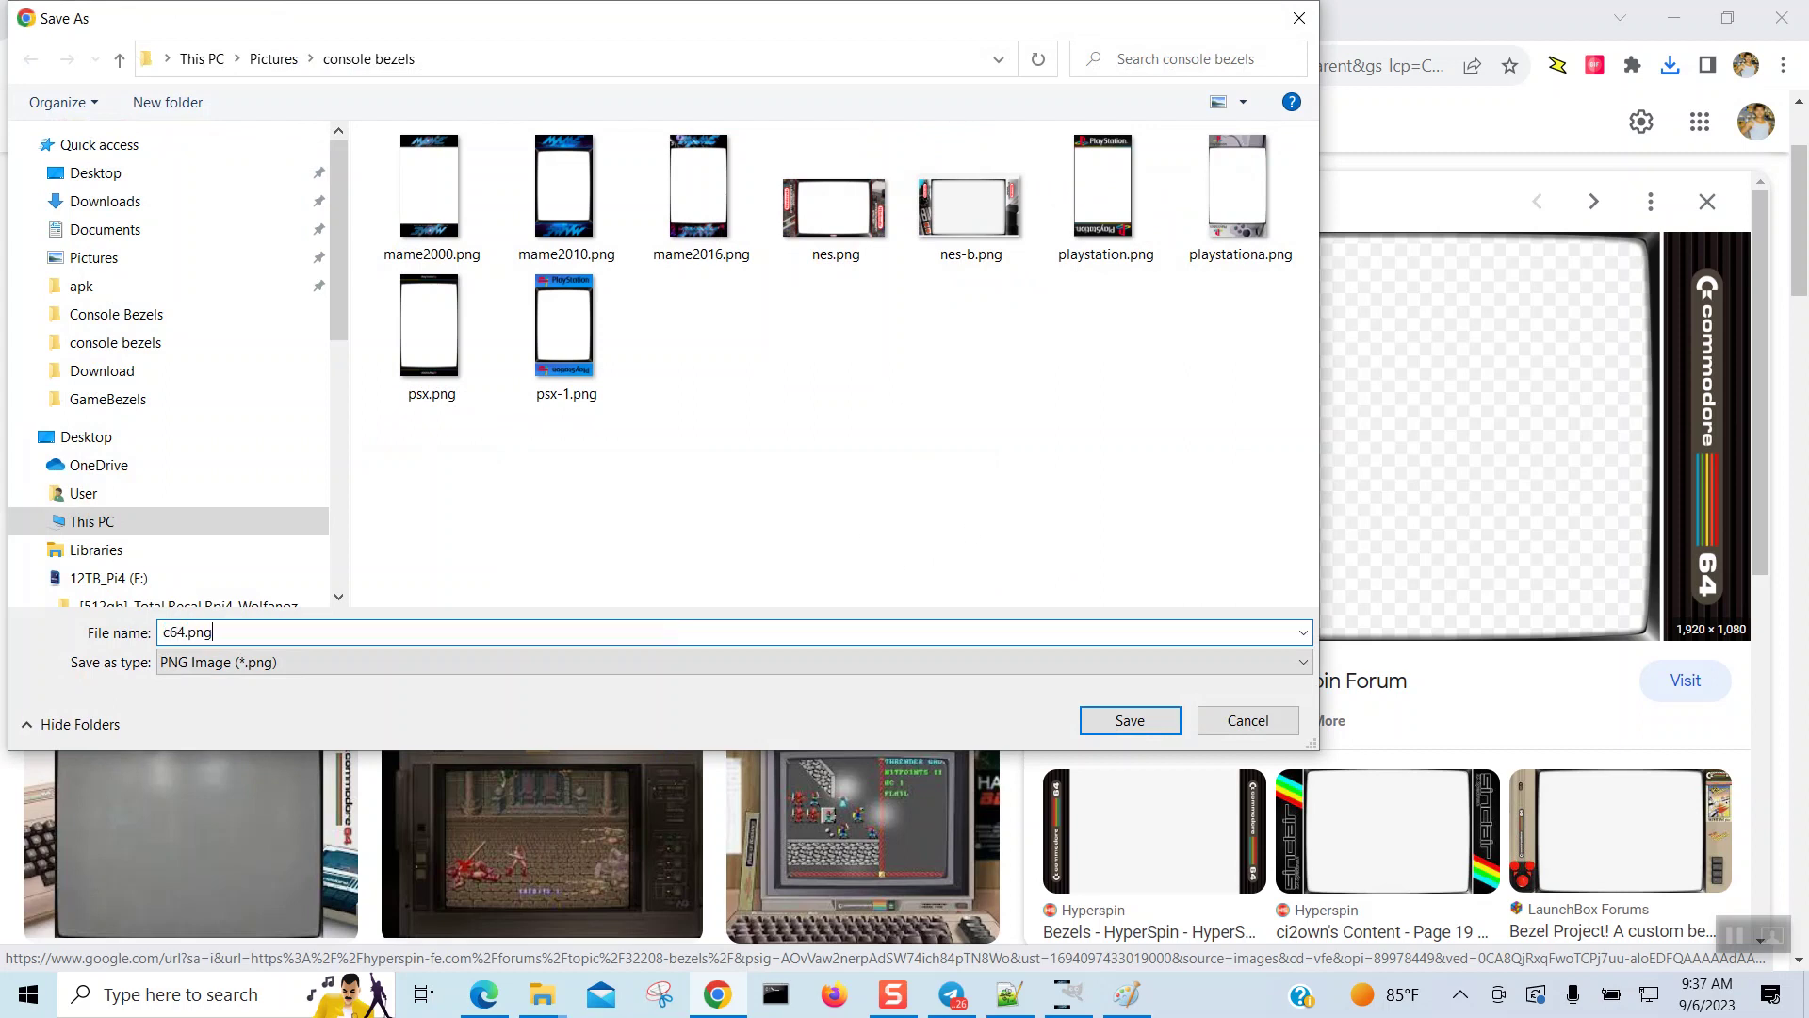
pyautogui.press('Return')
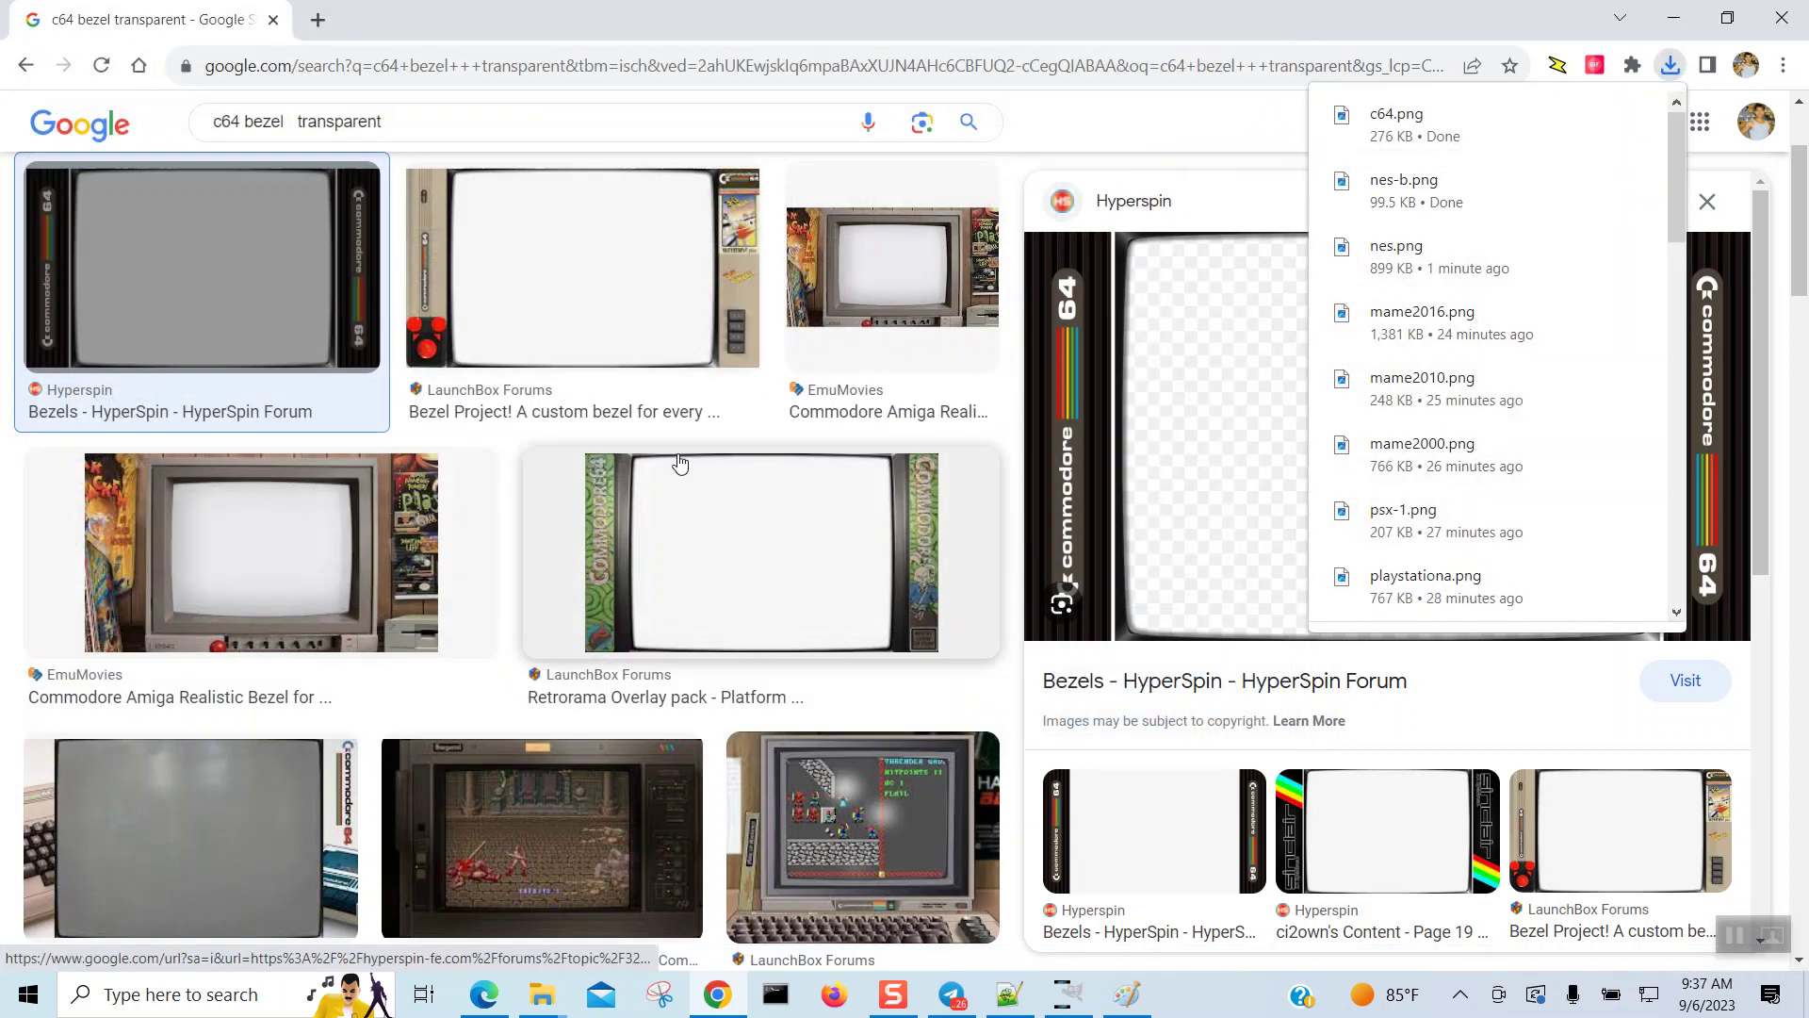
# Step: Change the image search to "atari7800 bezel transparent" and run it
pyautogui.doubleClick(240, 123)
pyautogui.write('atari7800')
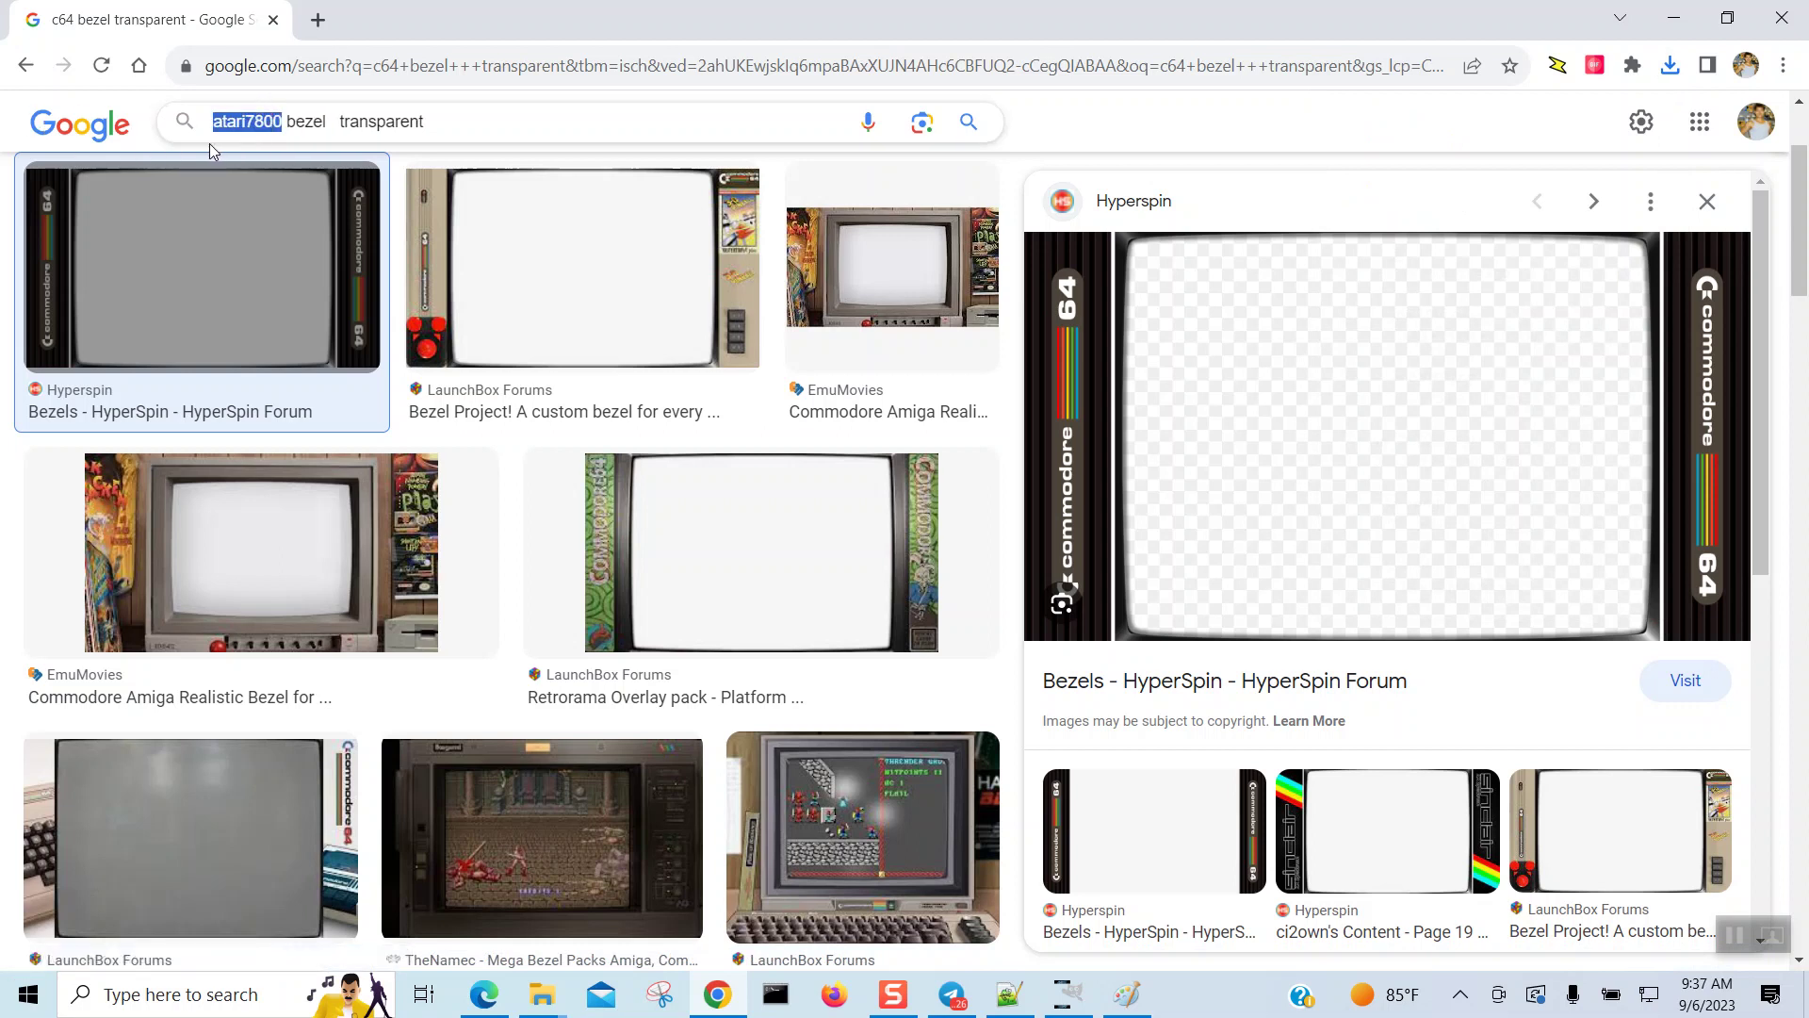
pyautogui.press('Return')
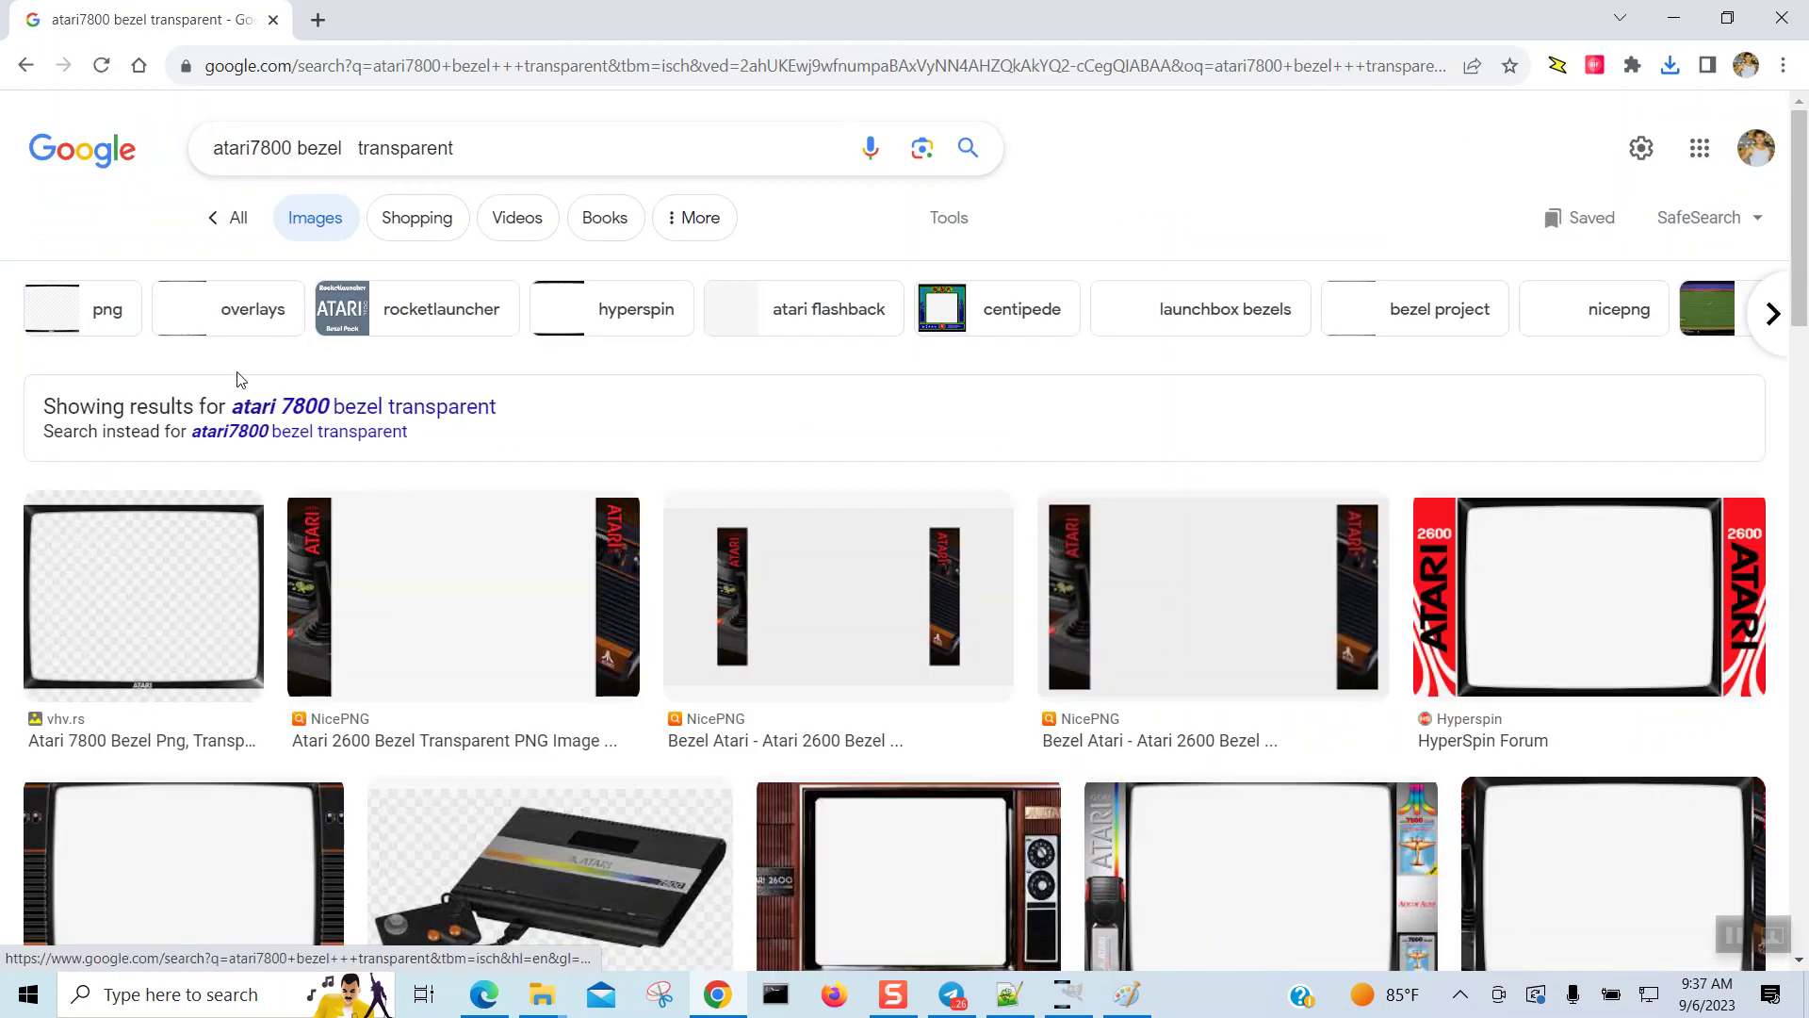
# Step: Browse the Atari bezel image results and preview the NicePNG Atari 2600 bezel and the LaunchBox Forums Atari 7800 bezel
pyautogui.click(450, 602)
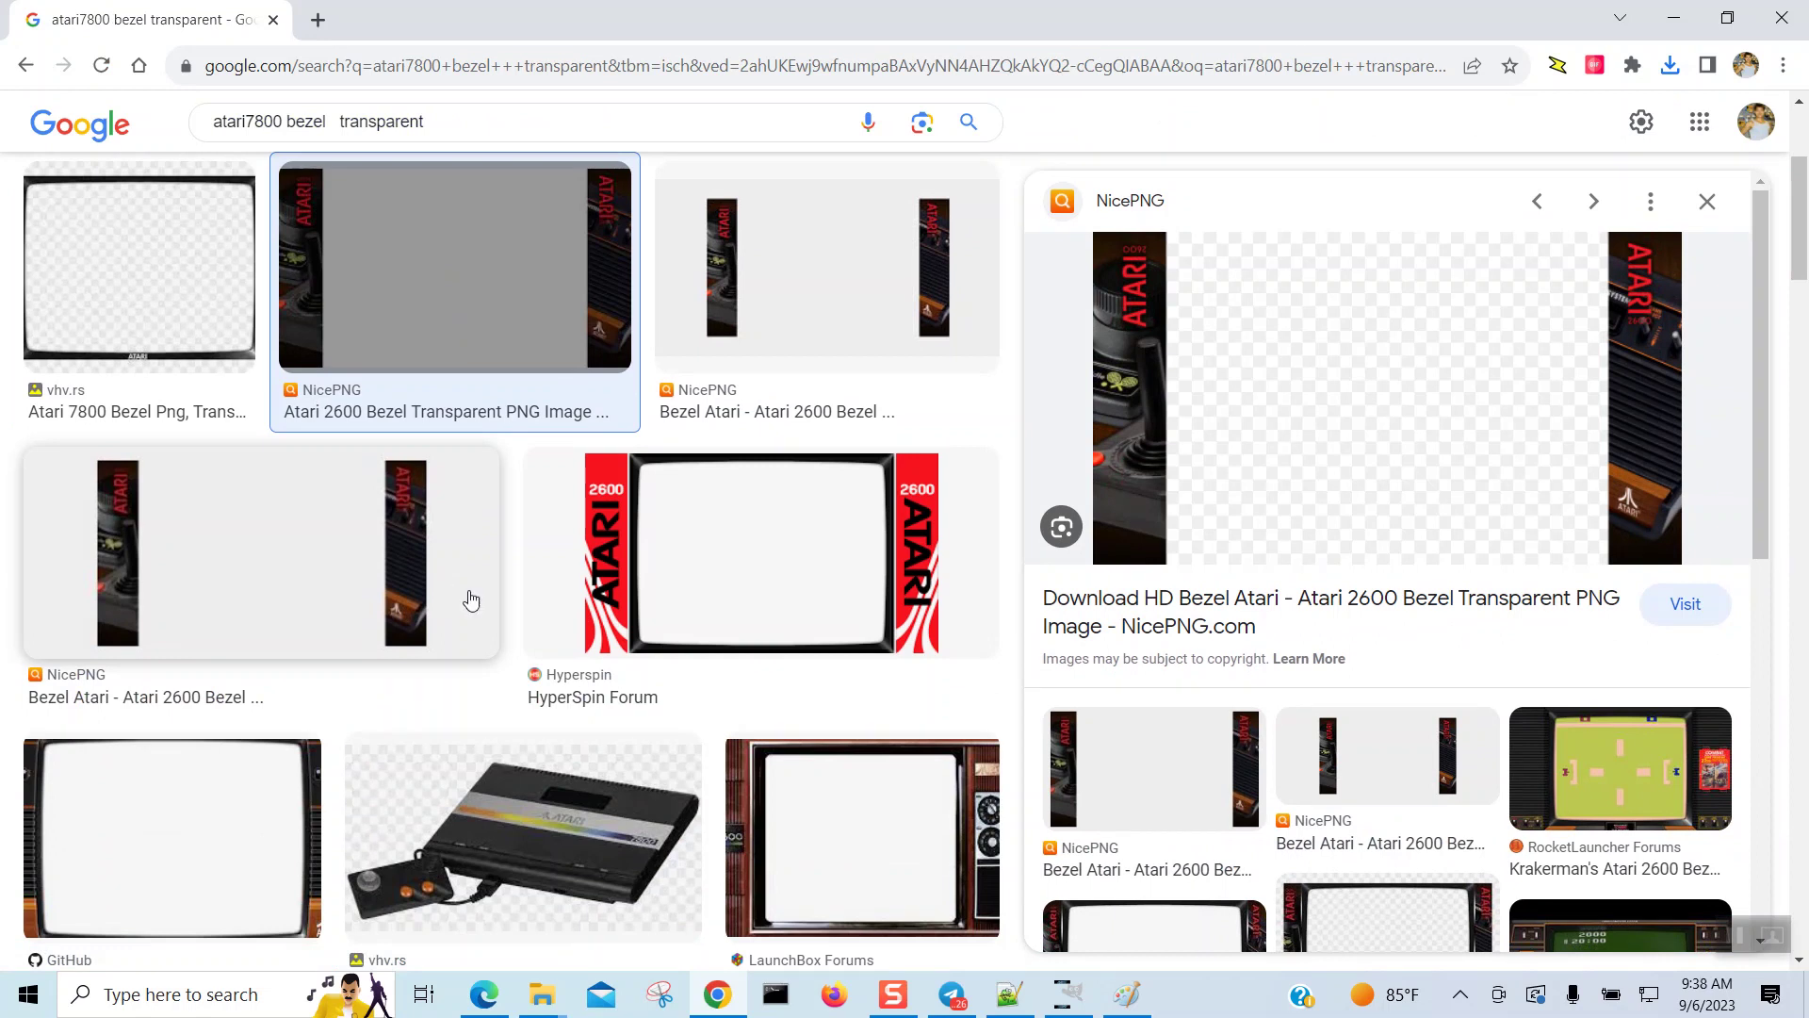
pyautogui.scroll(-1, 579, 579)
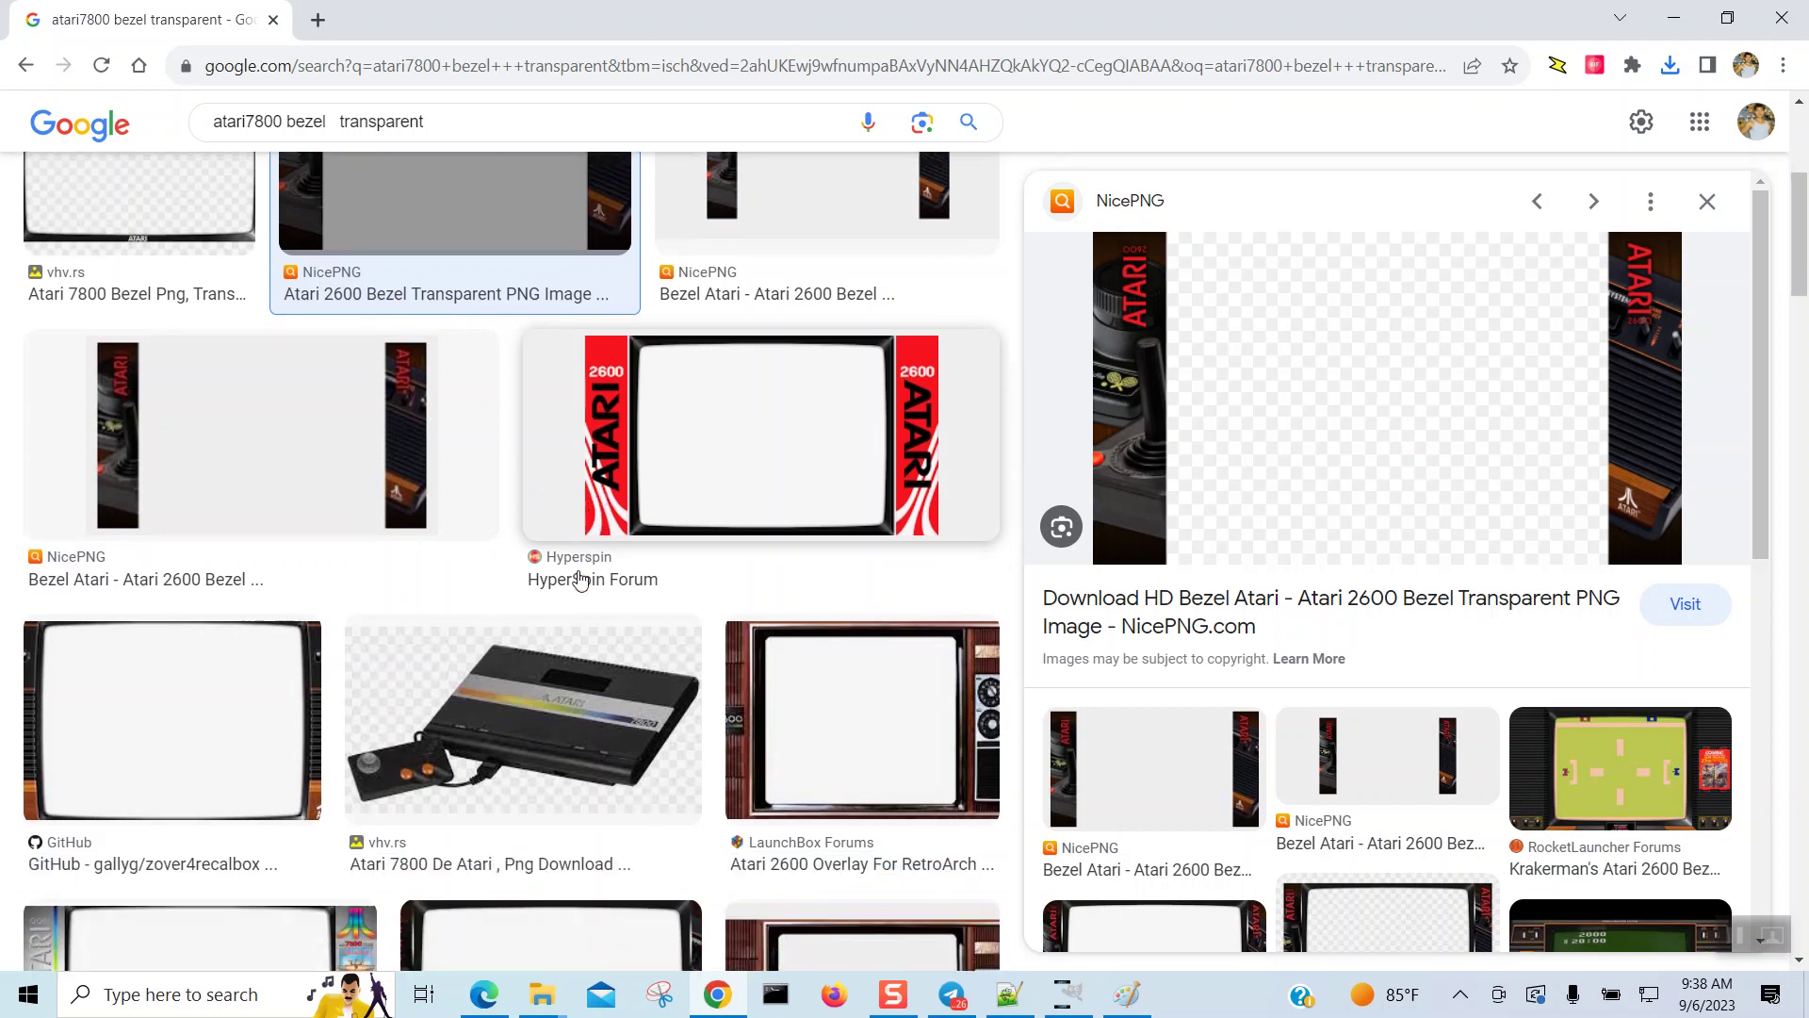
pyautogui.scroll(-3, 581, 580)
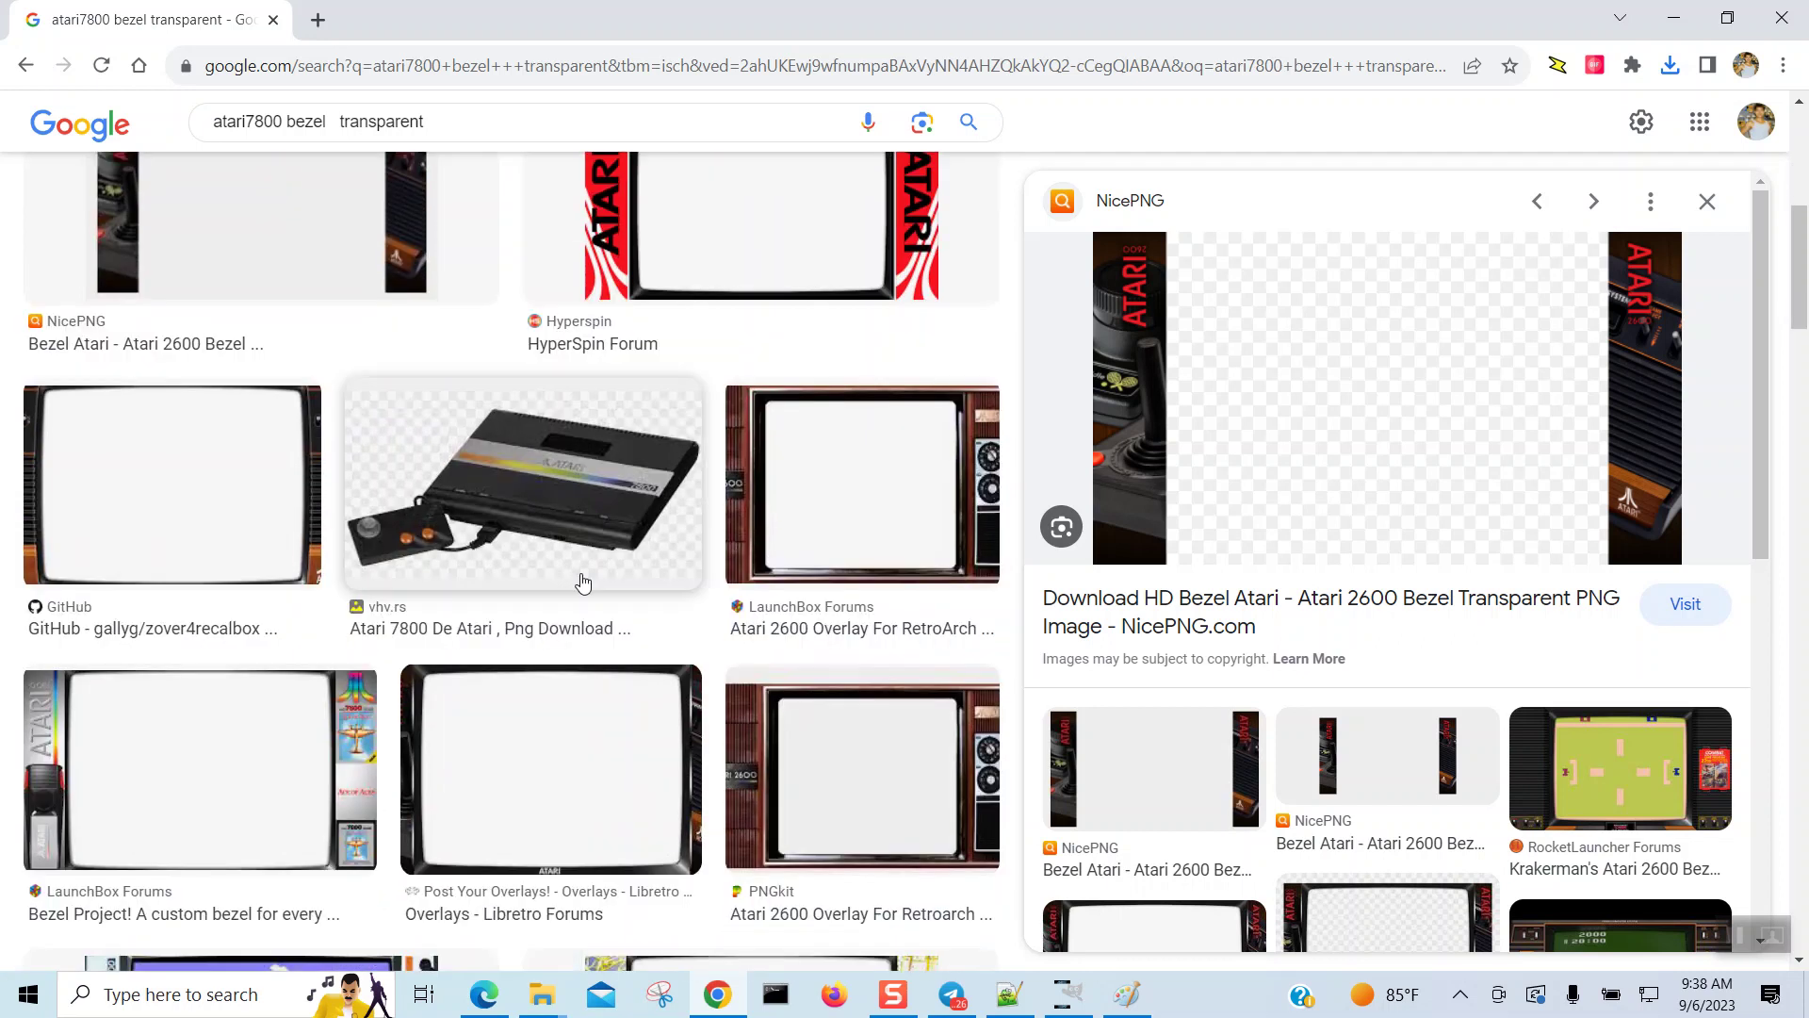
pyautogui.scroll(-3, 582, 586)
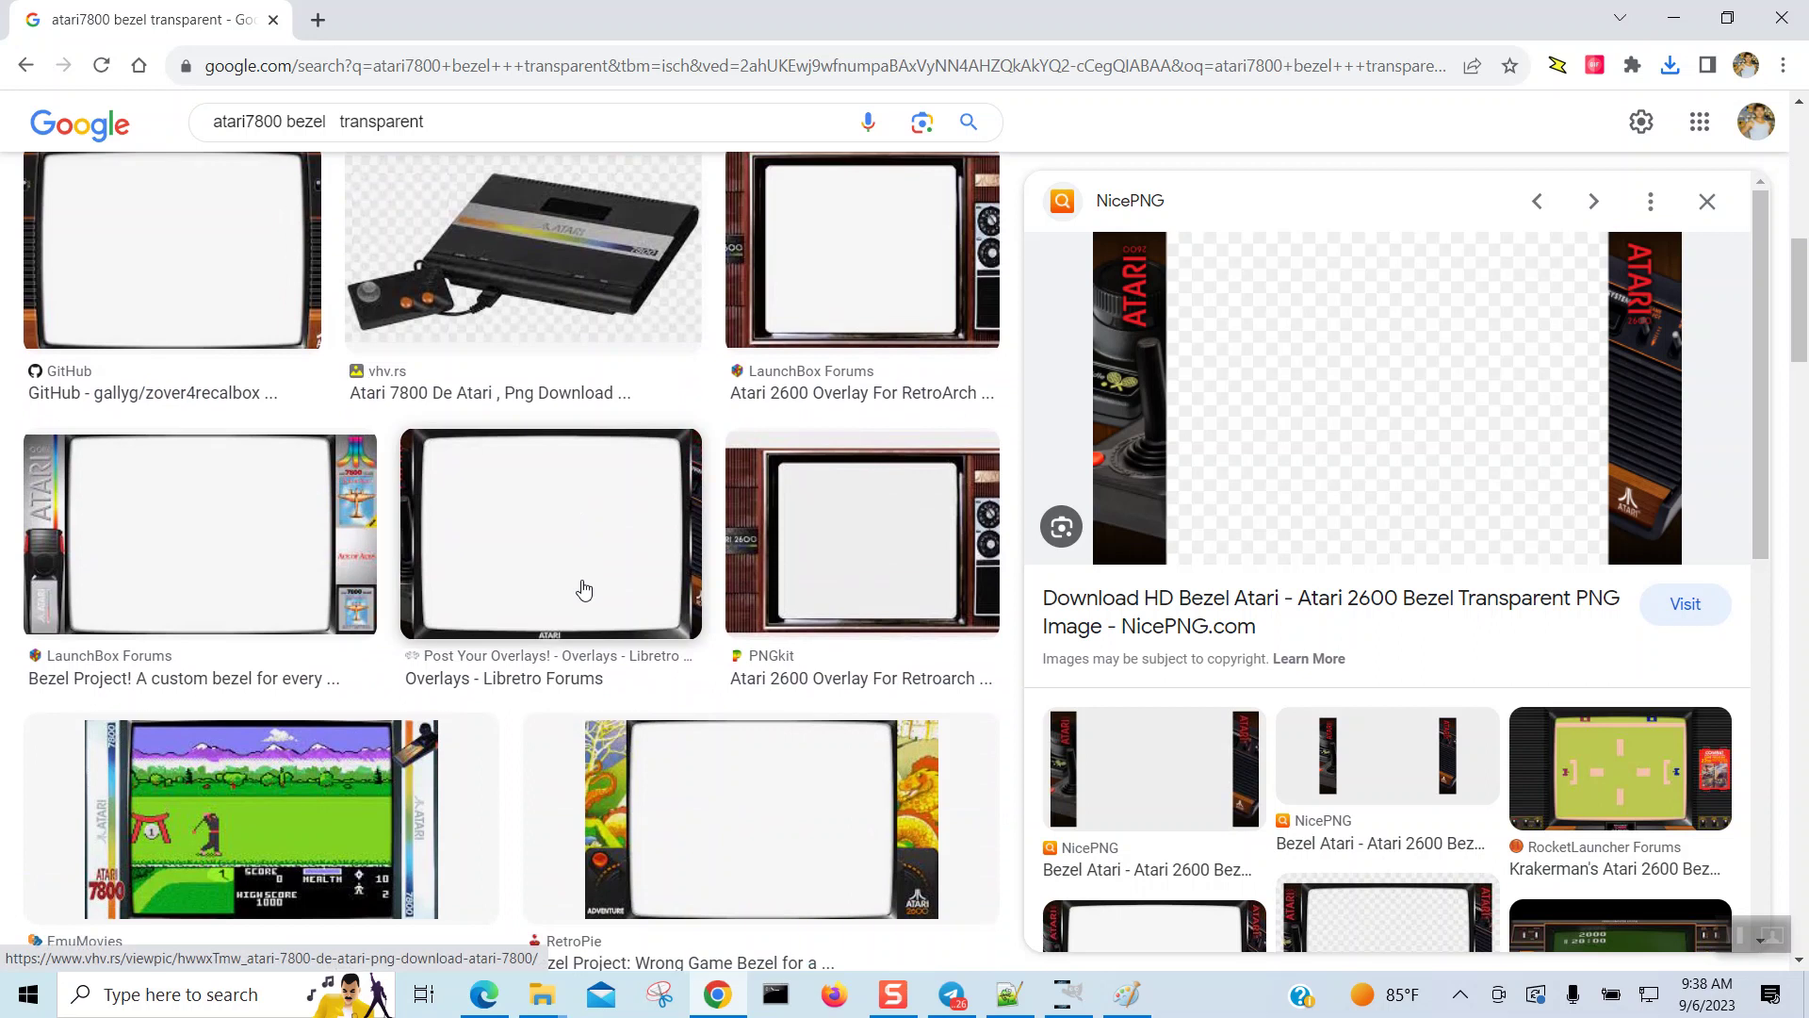
pyautogui.click(216, 511)
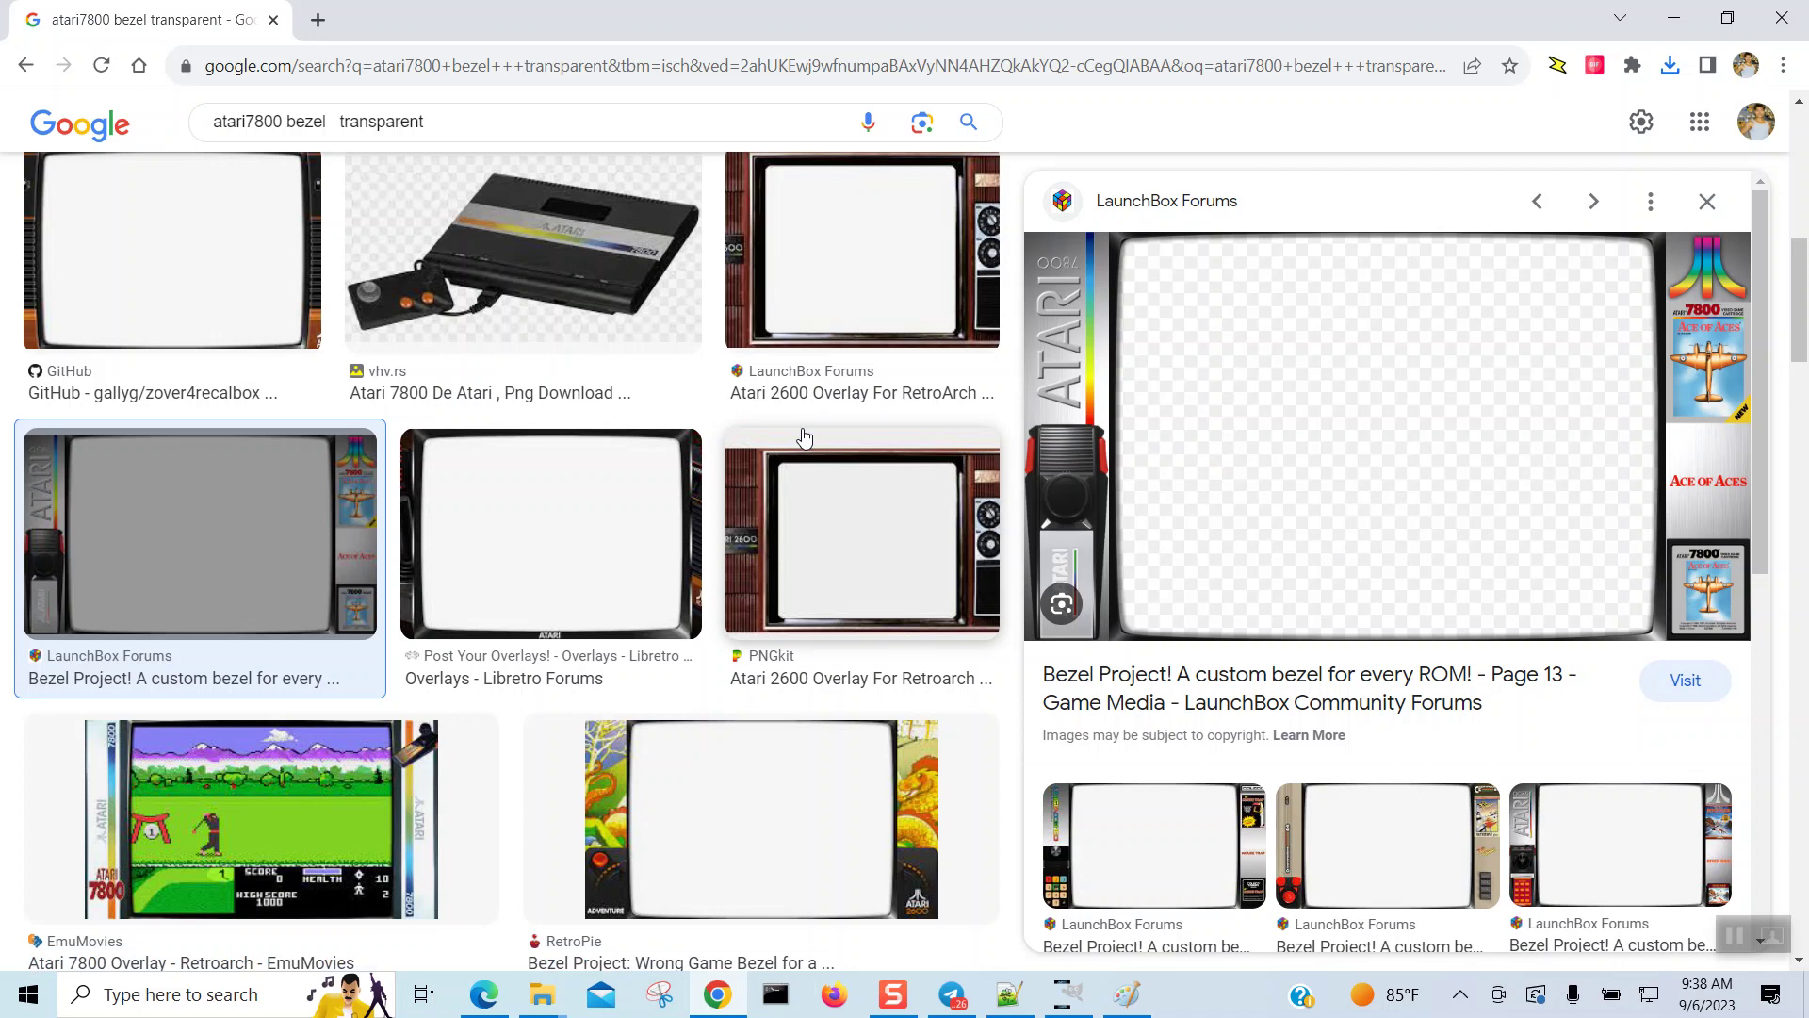
# Step: Preview the Libretro Forums Atari 7800 overlay and examine the remaining image results for alternative bezels
pyautogui.scroll(-2, 817, 422)
pyautogui.scroll(-2, 812, 426)
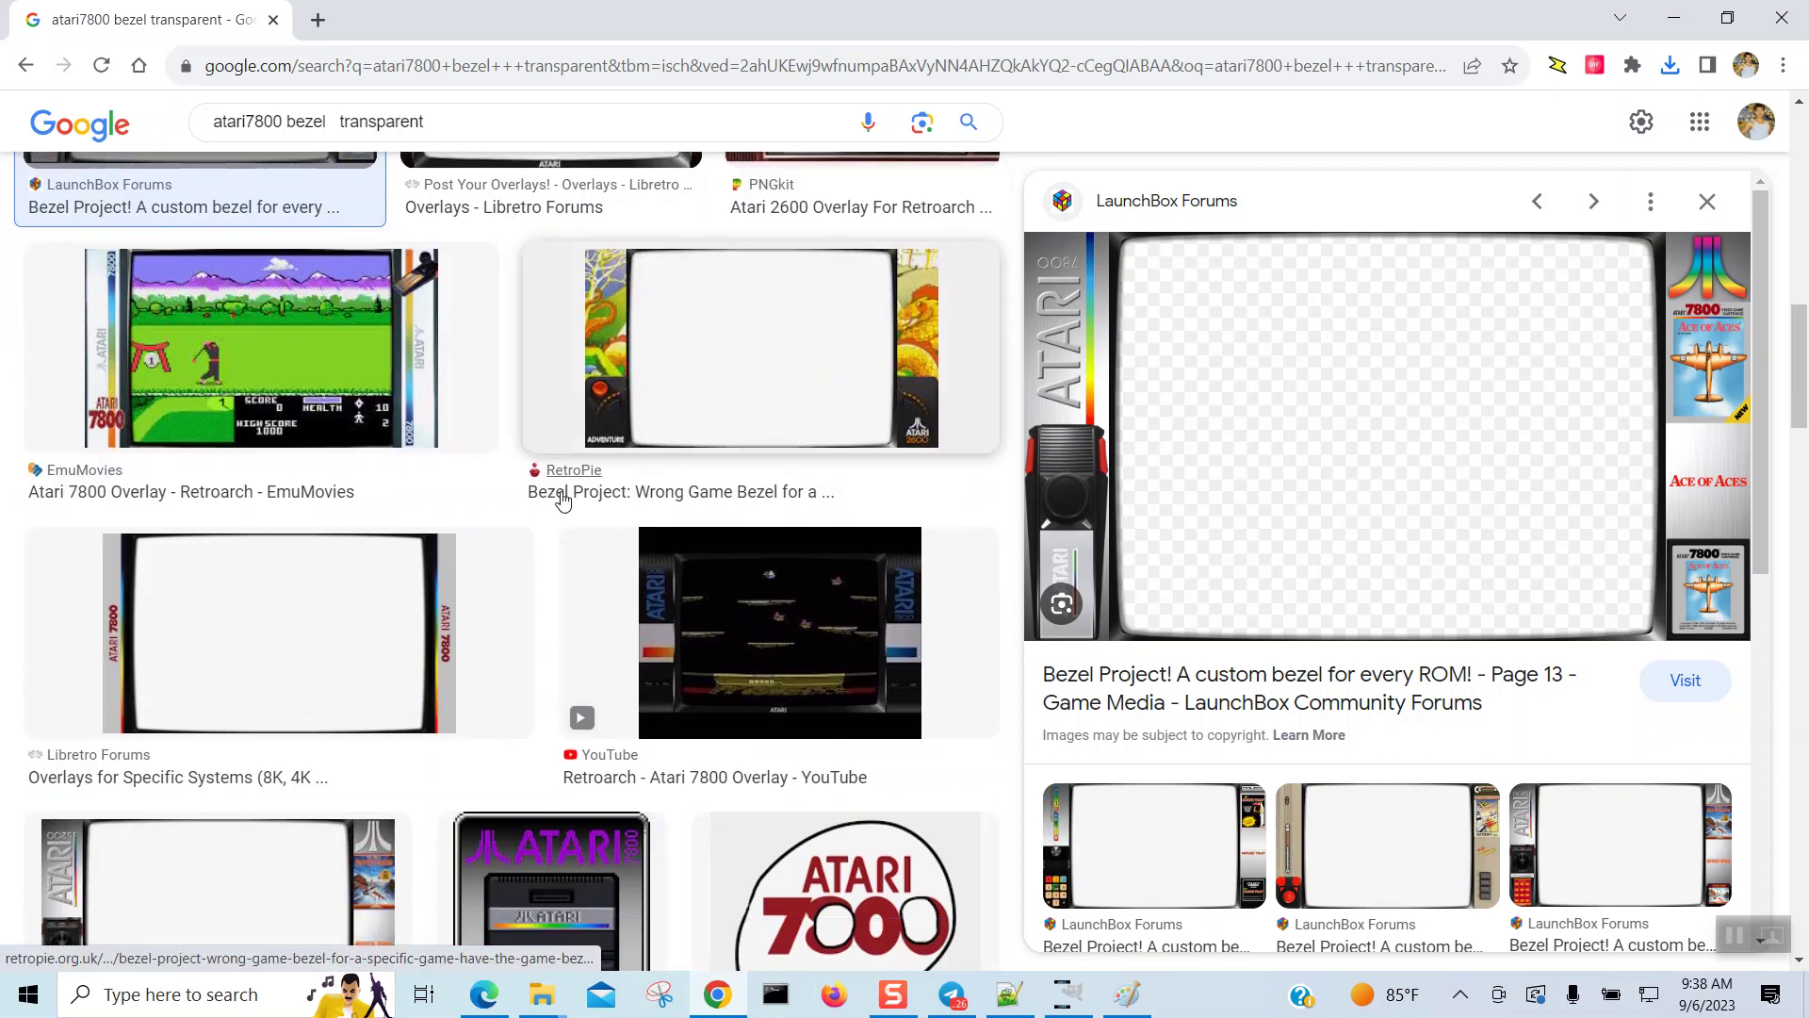
pyautogui.scroll(-2, 575, 499)
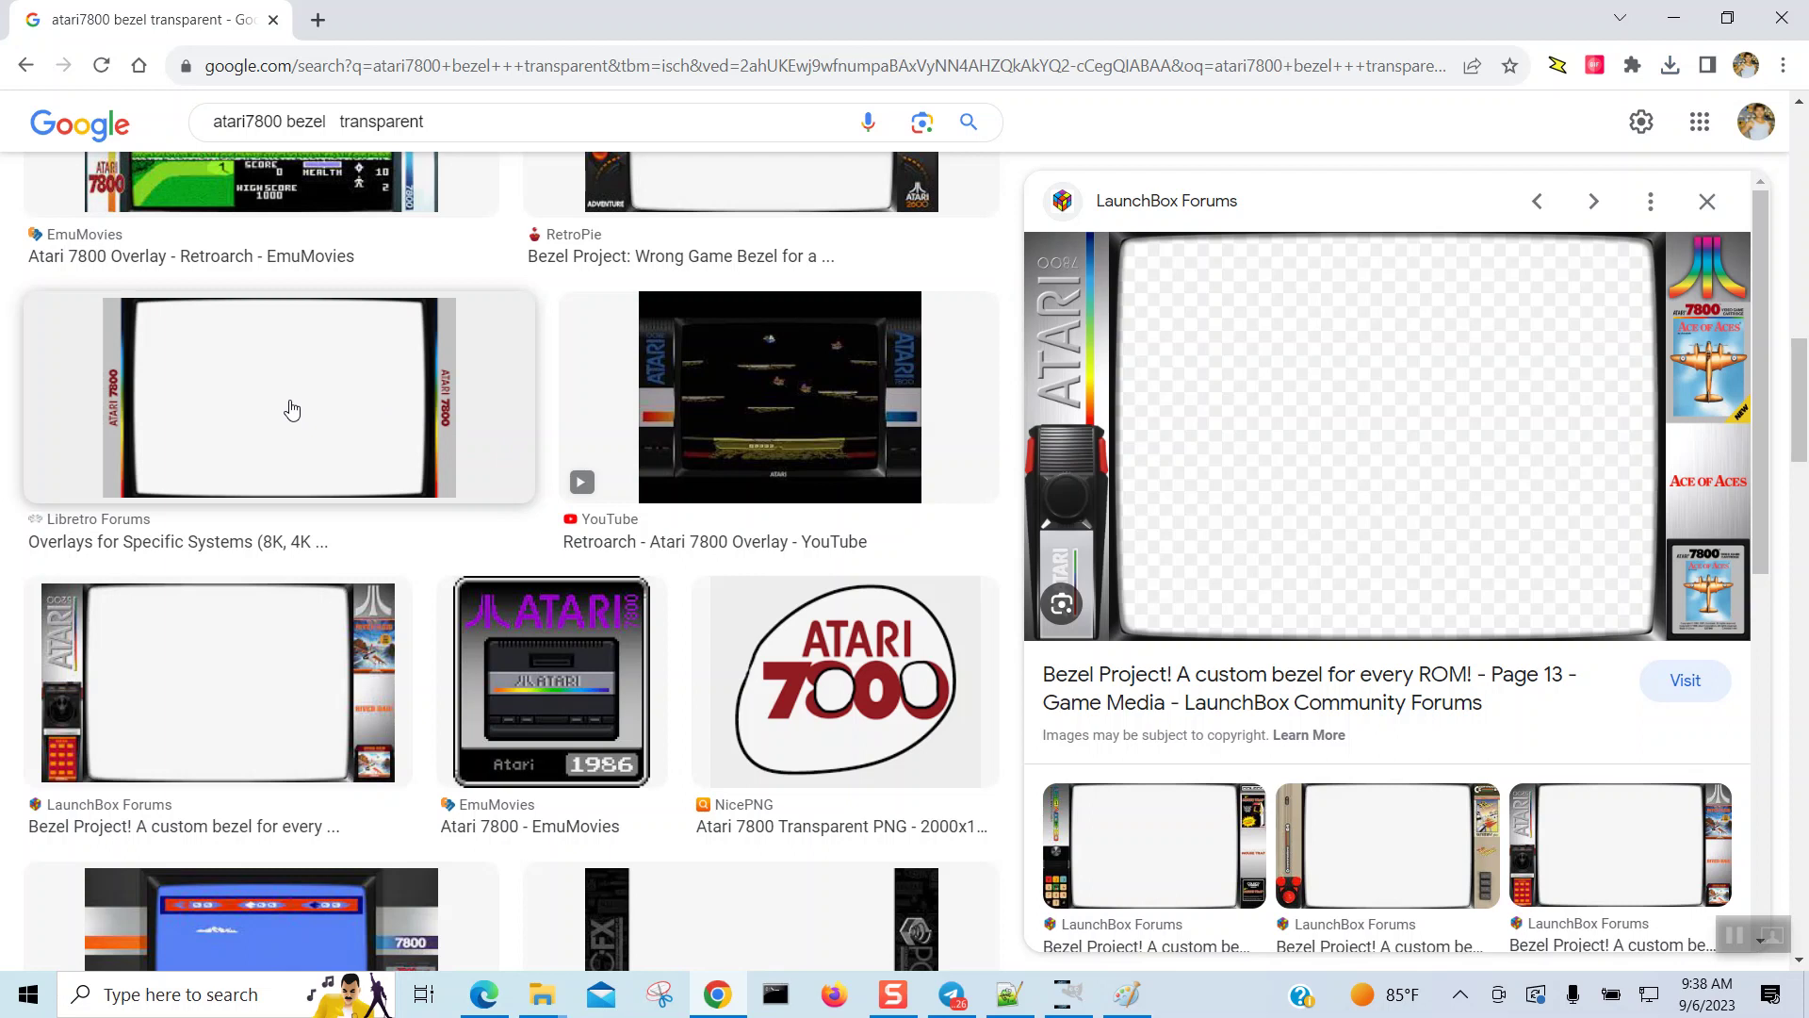
pyautogui.click(292, 410)
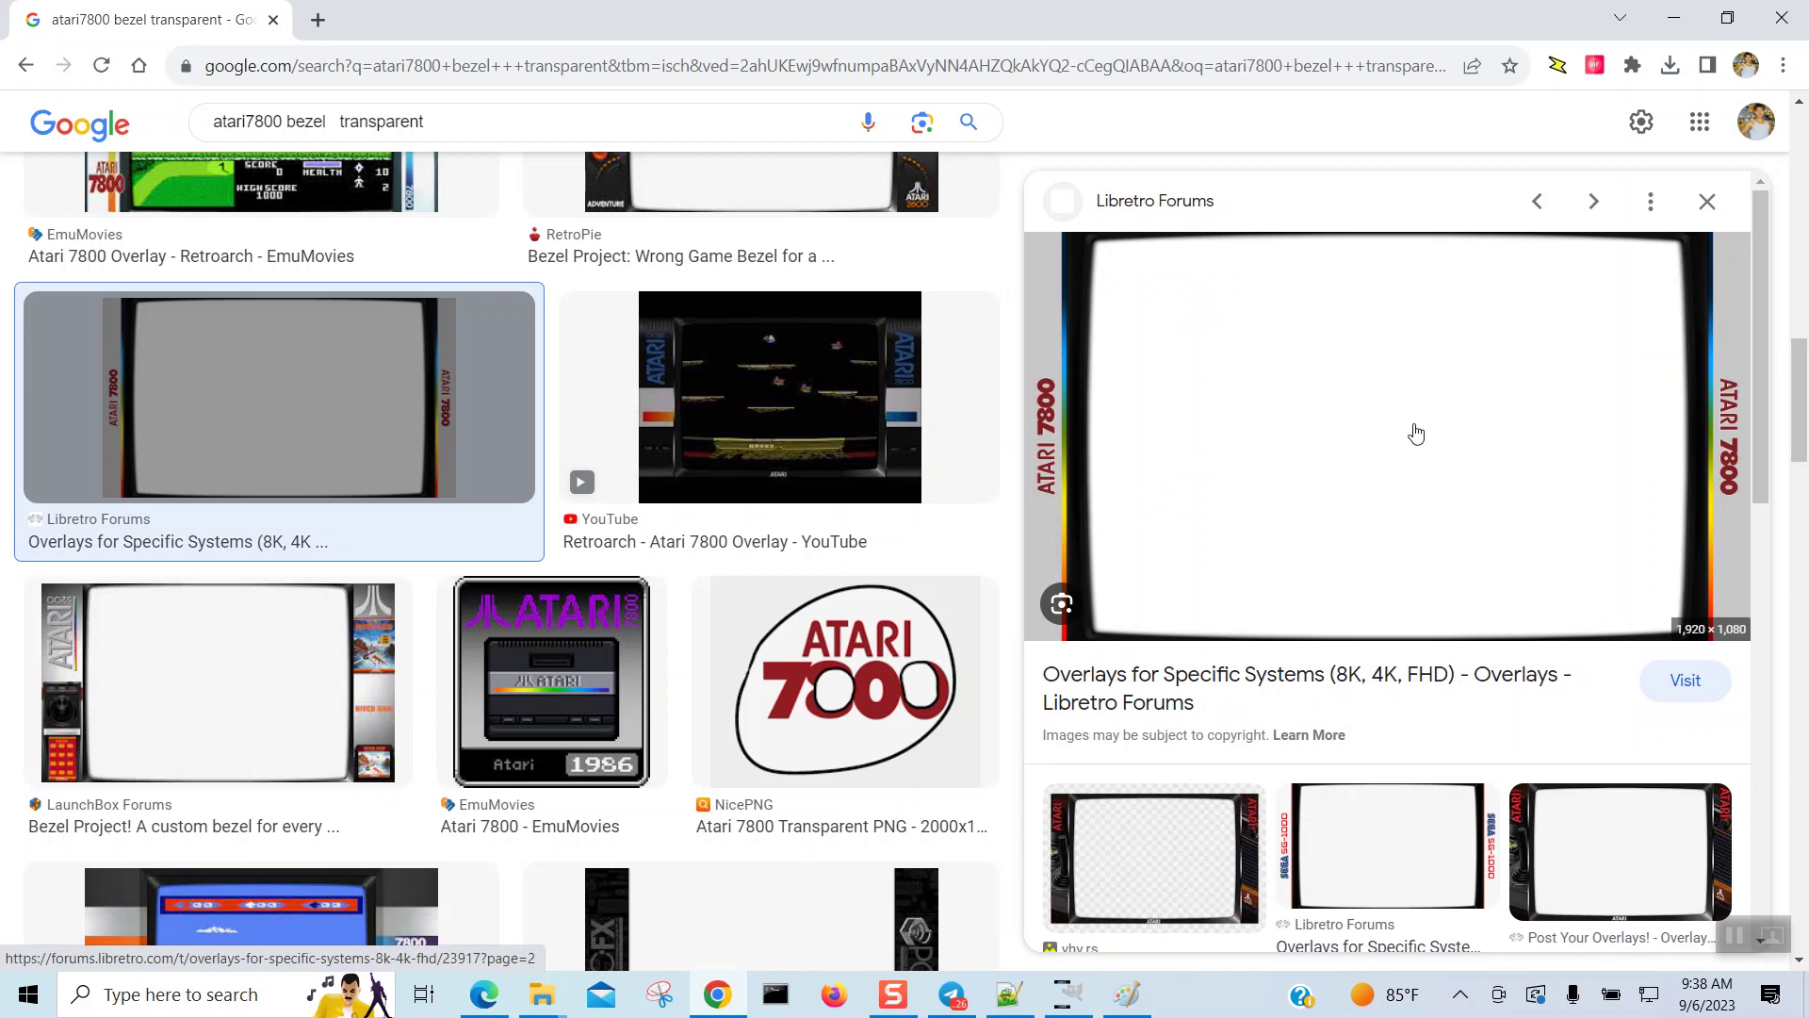
pyautogui.scroll(-4, 860, 376)
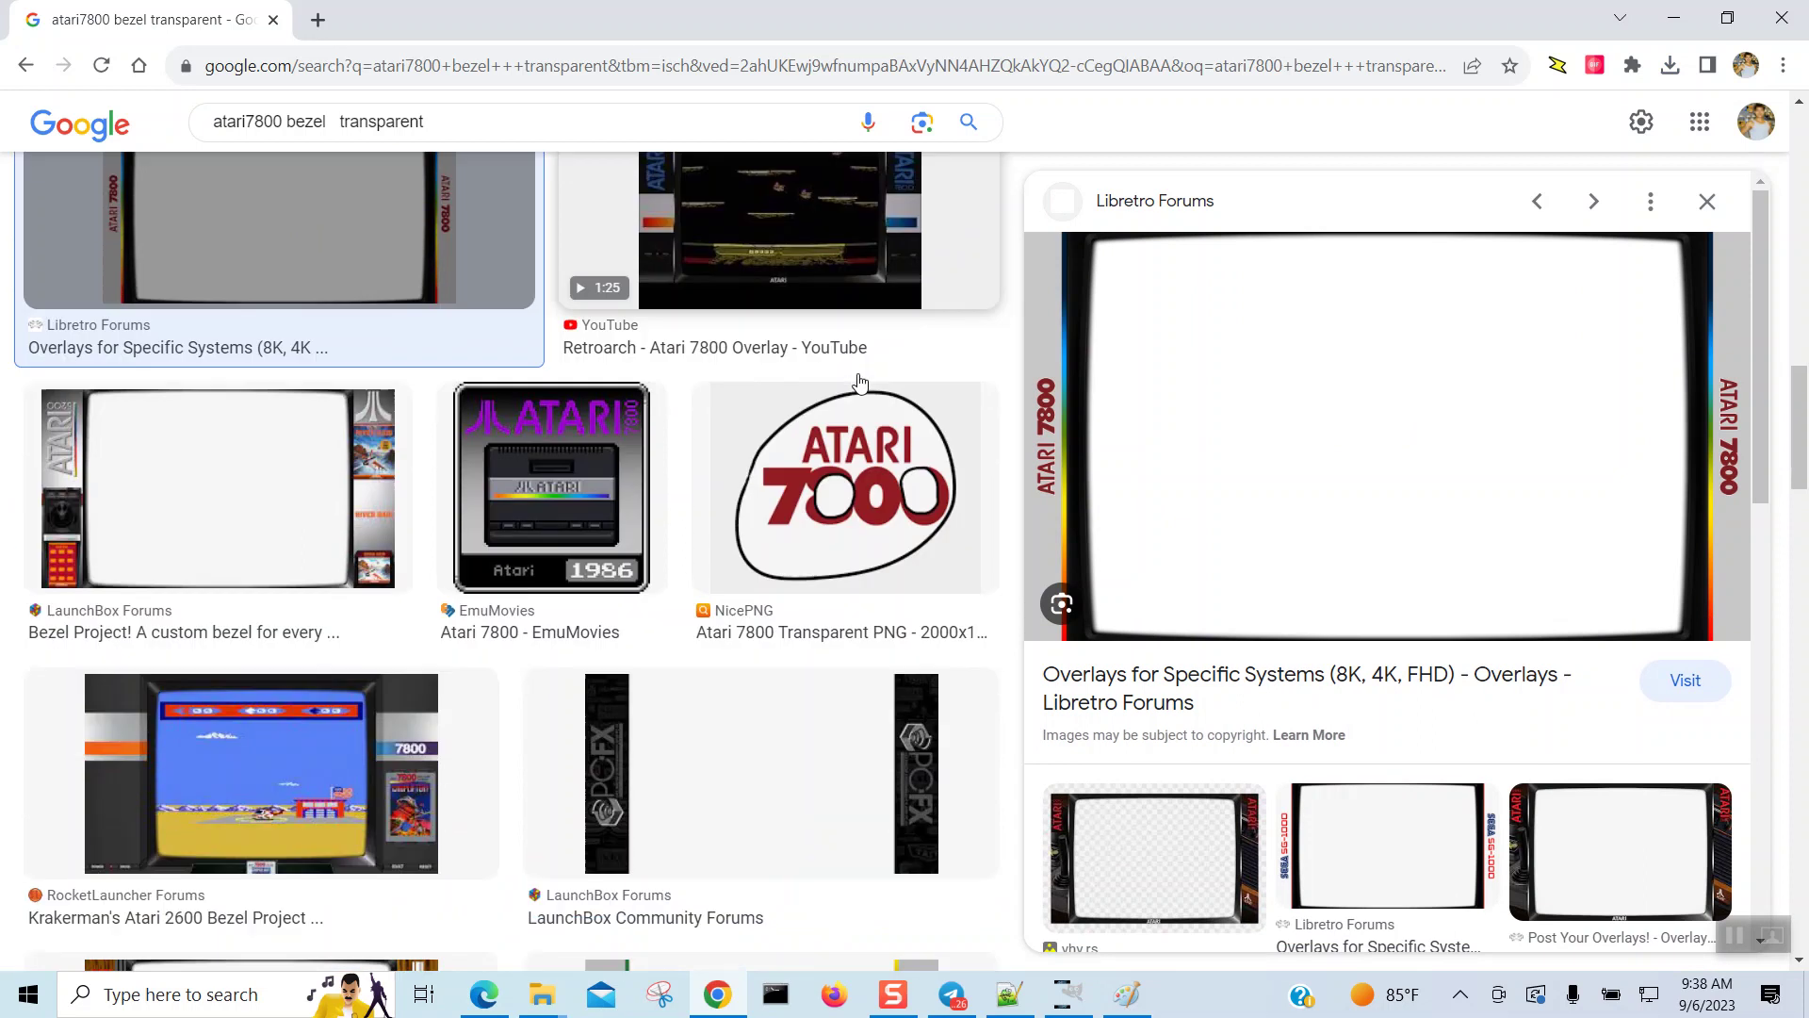
pyautogui.scroll(-3, 869, 395)
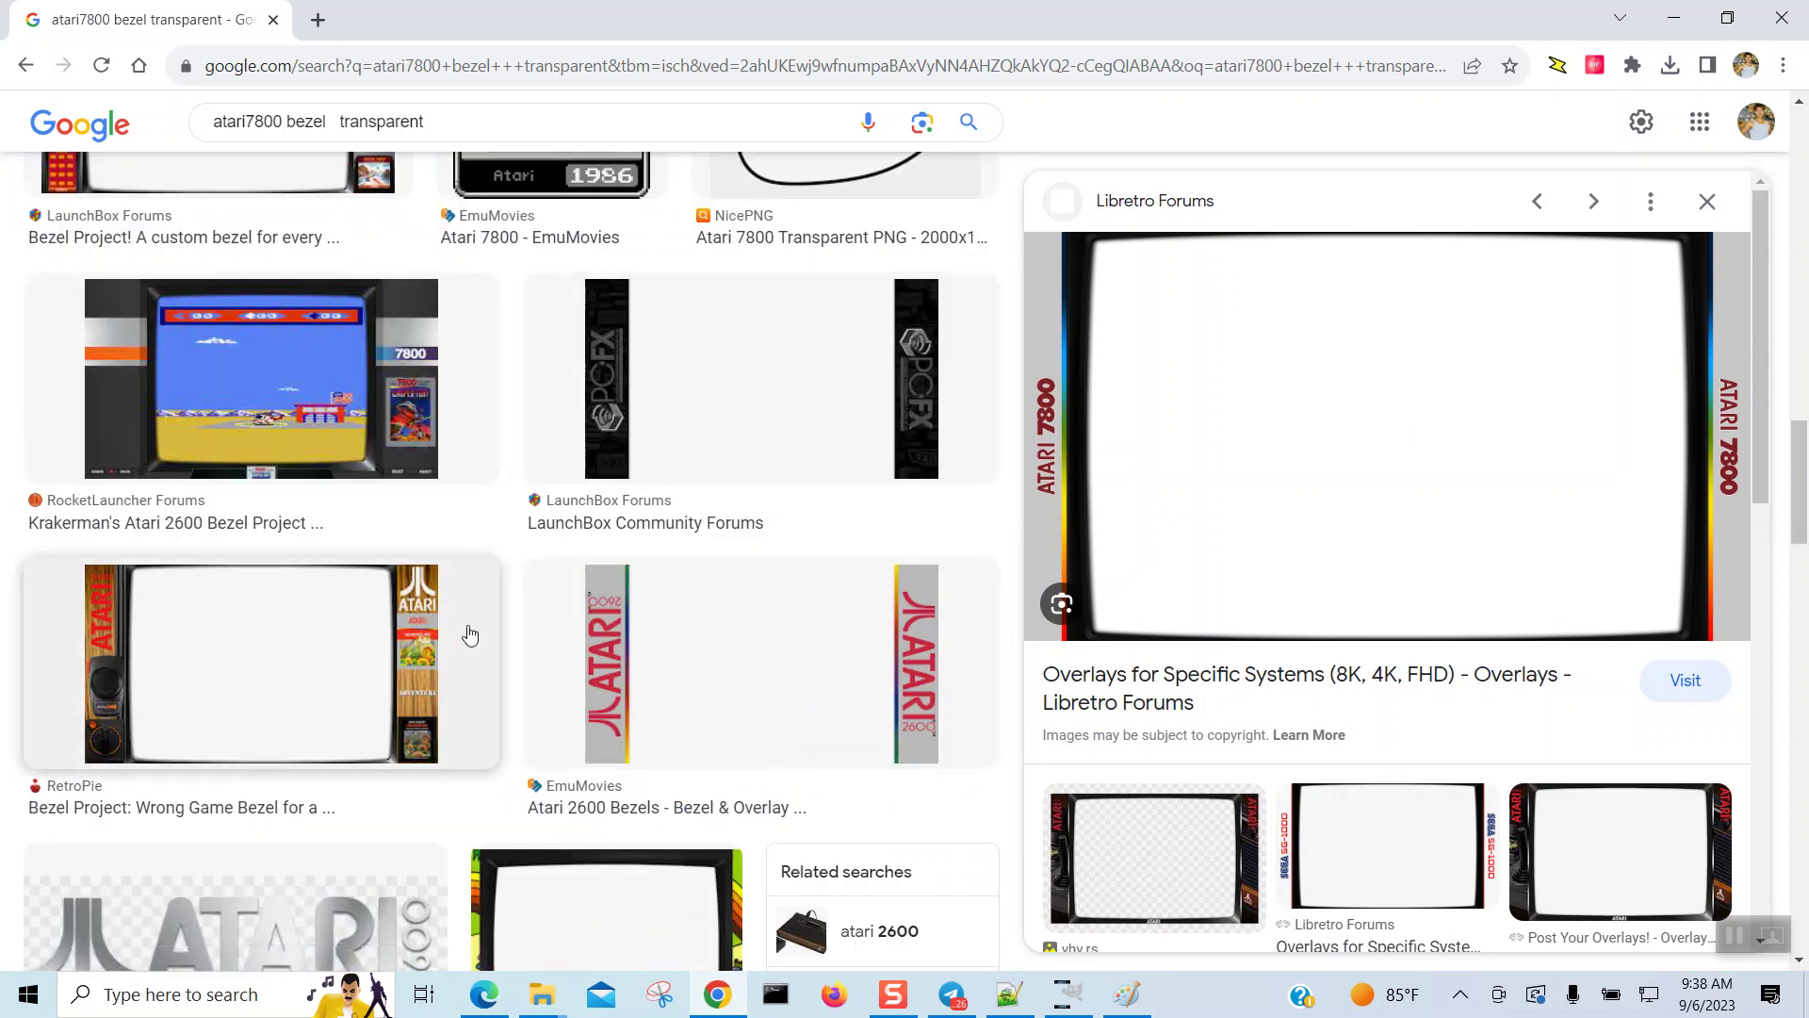
pyautogui.scroll(-7, 738, 659)
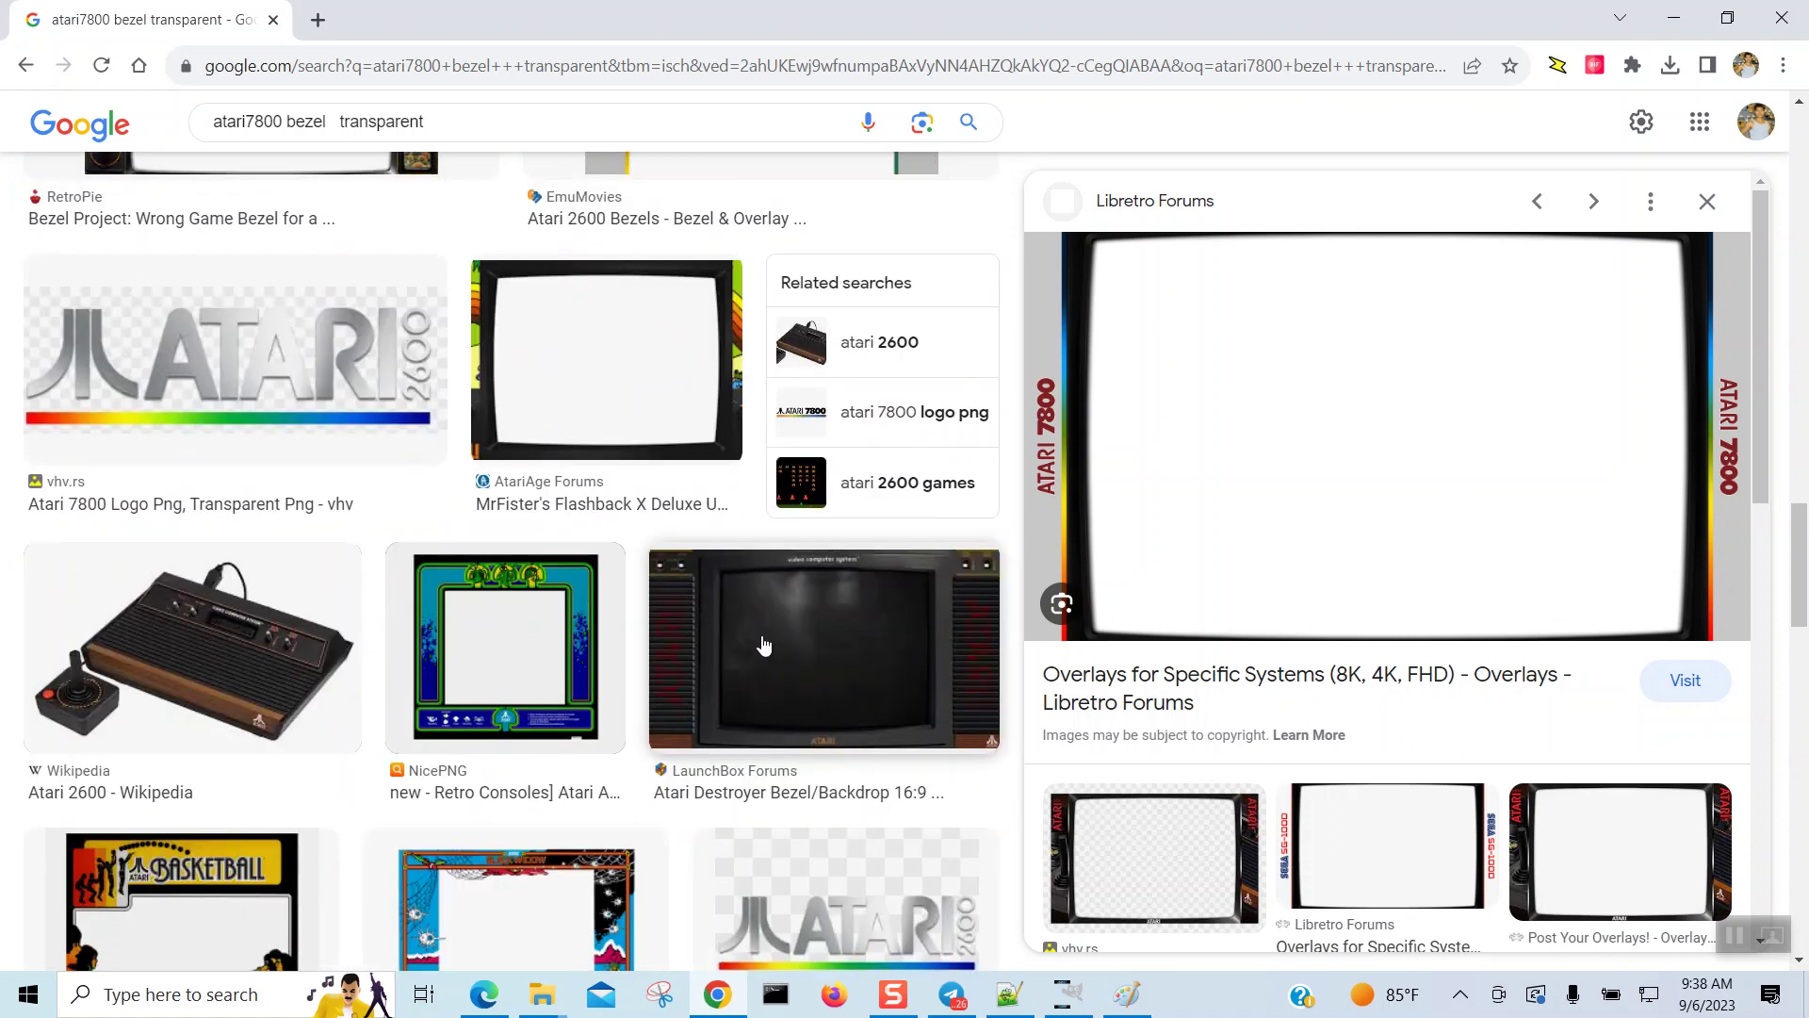
pyautogui.scroll(-4, 764, 646)
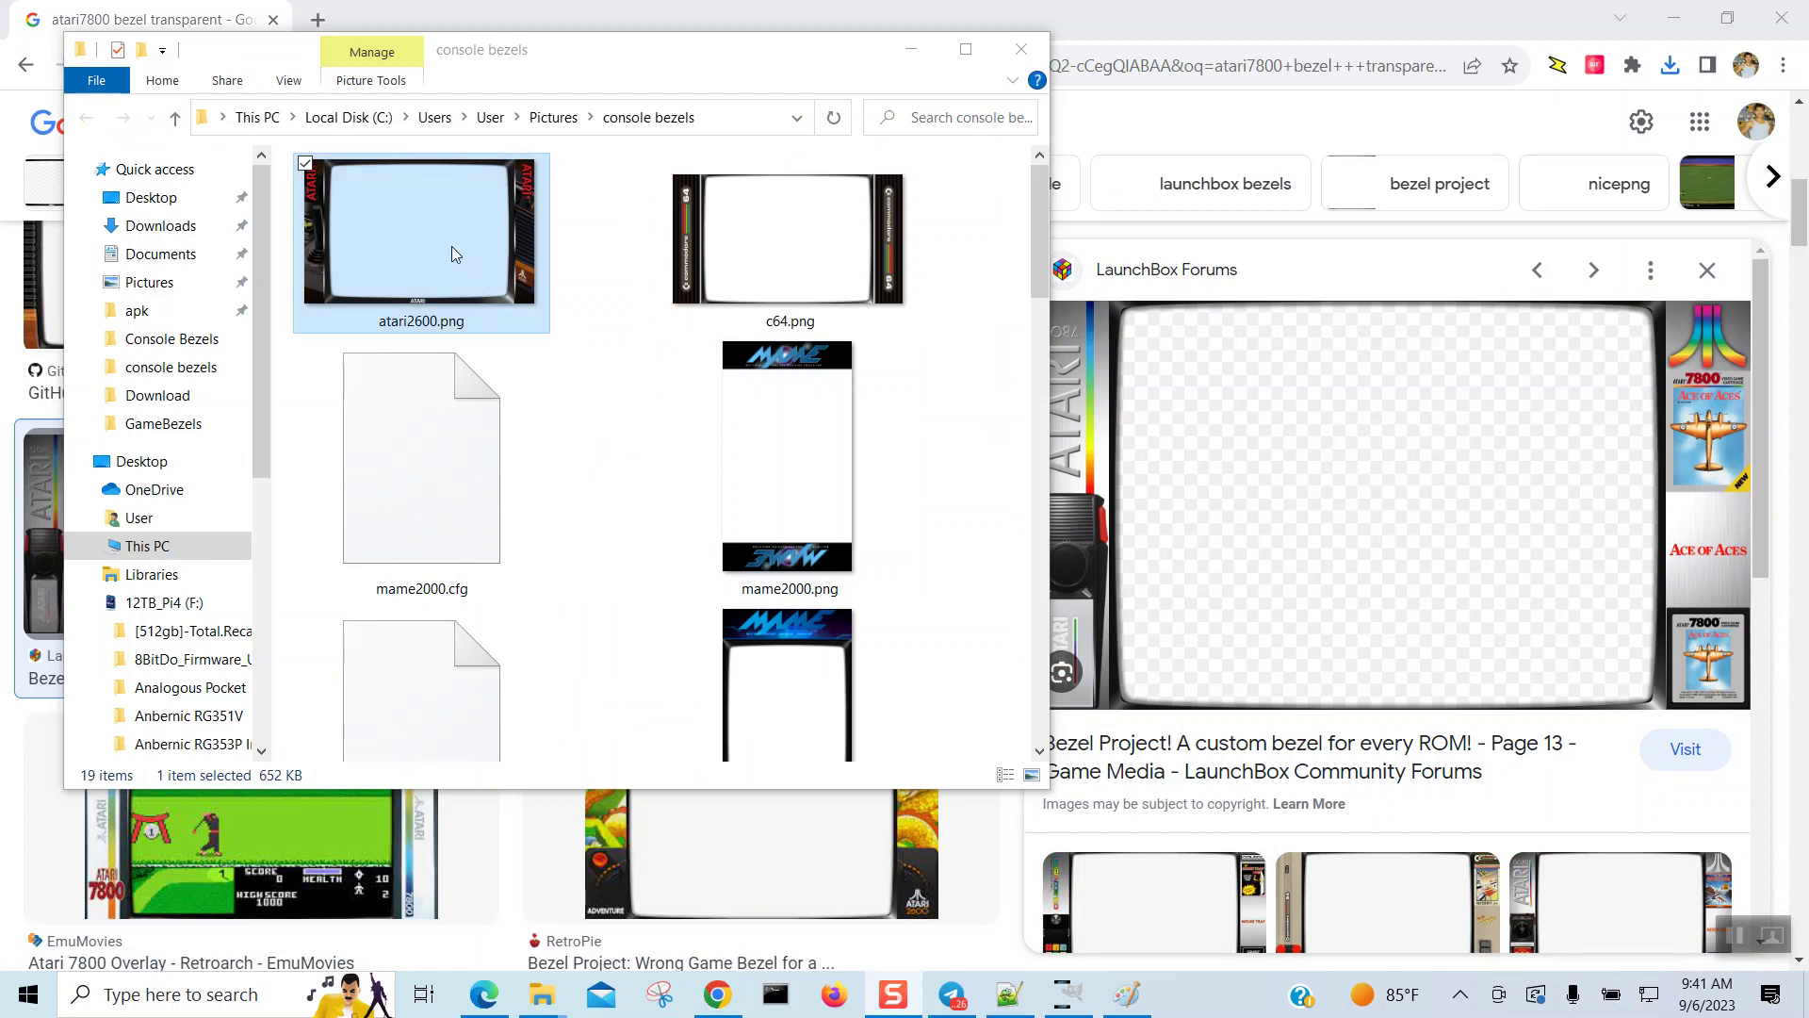
# Step: Rotate atari2600.png, c64.png, nes.png, nes-b.png and atari7800.png together to the right by 90 degrees in the console bezels folder
pyautogui.click(588, 282)
pyautogui.moveTo(471, 252)
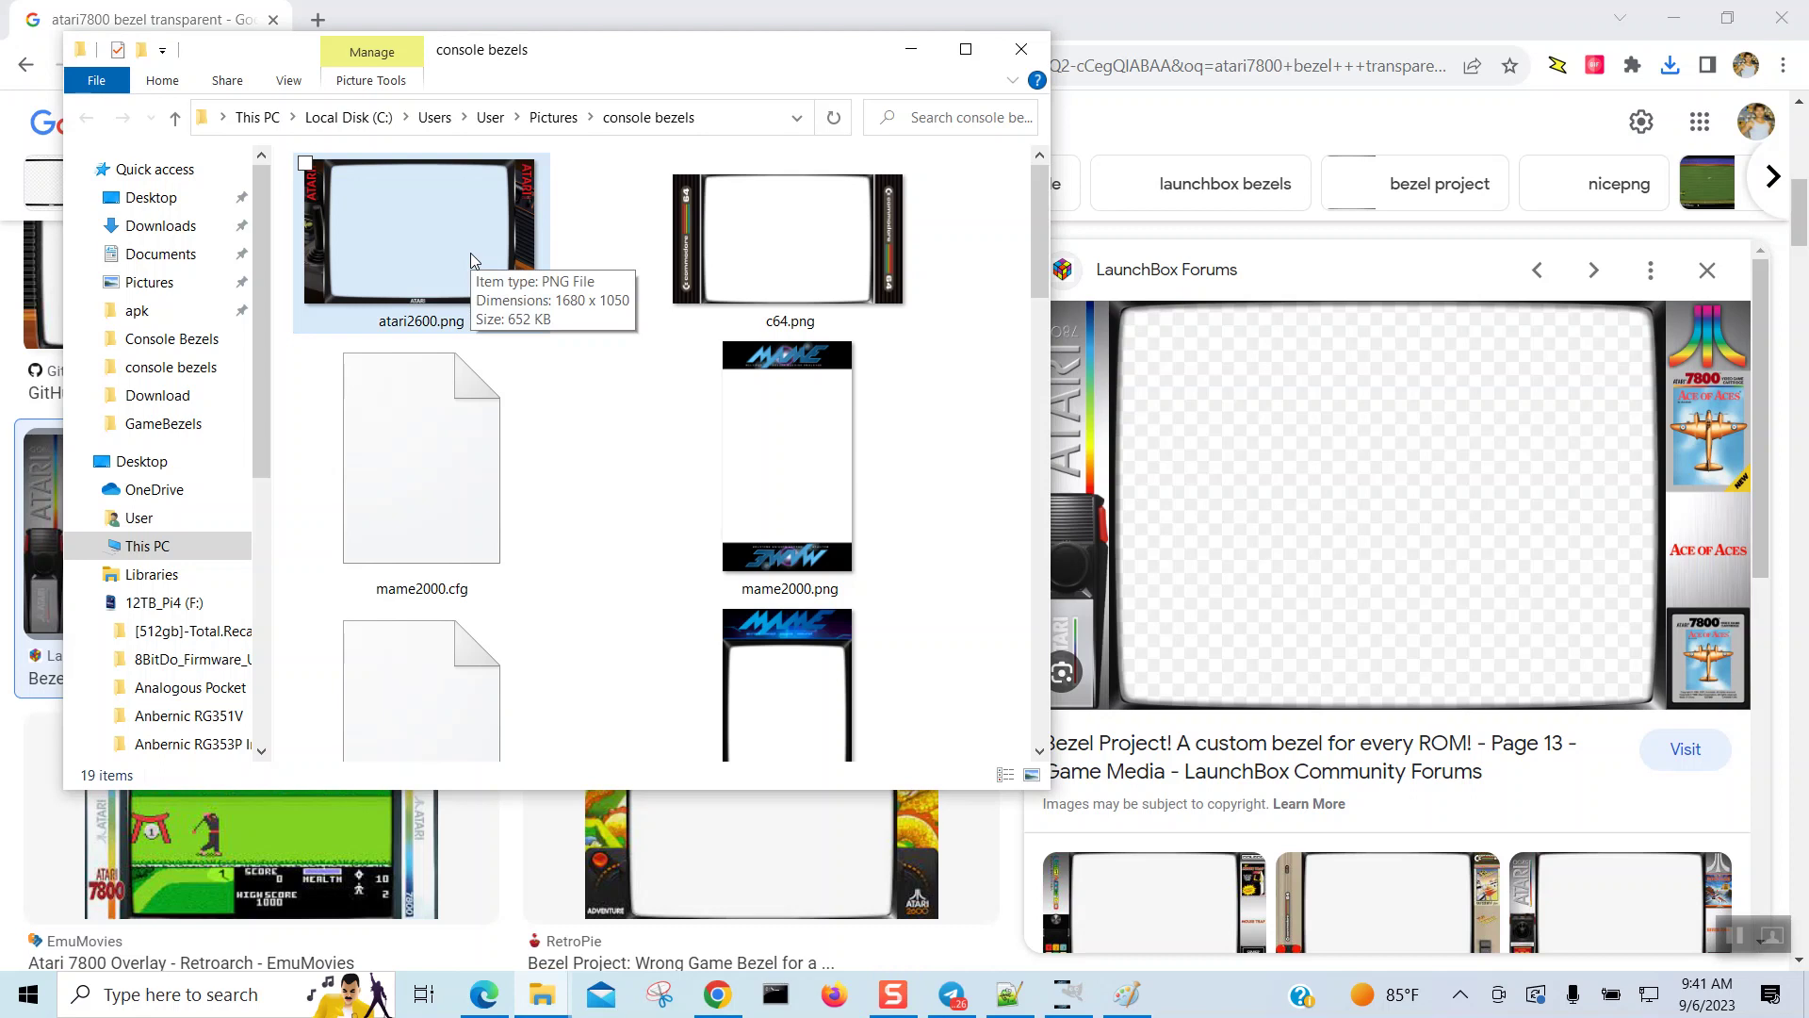
pyautogui.click(323, 174)
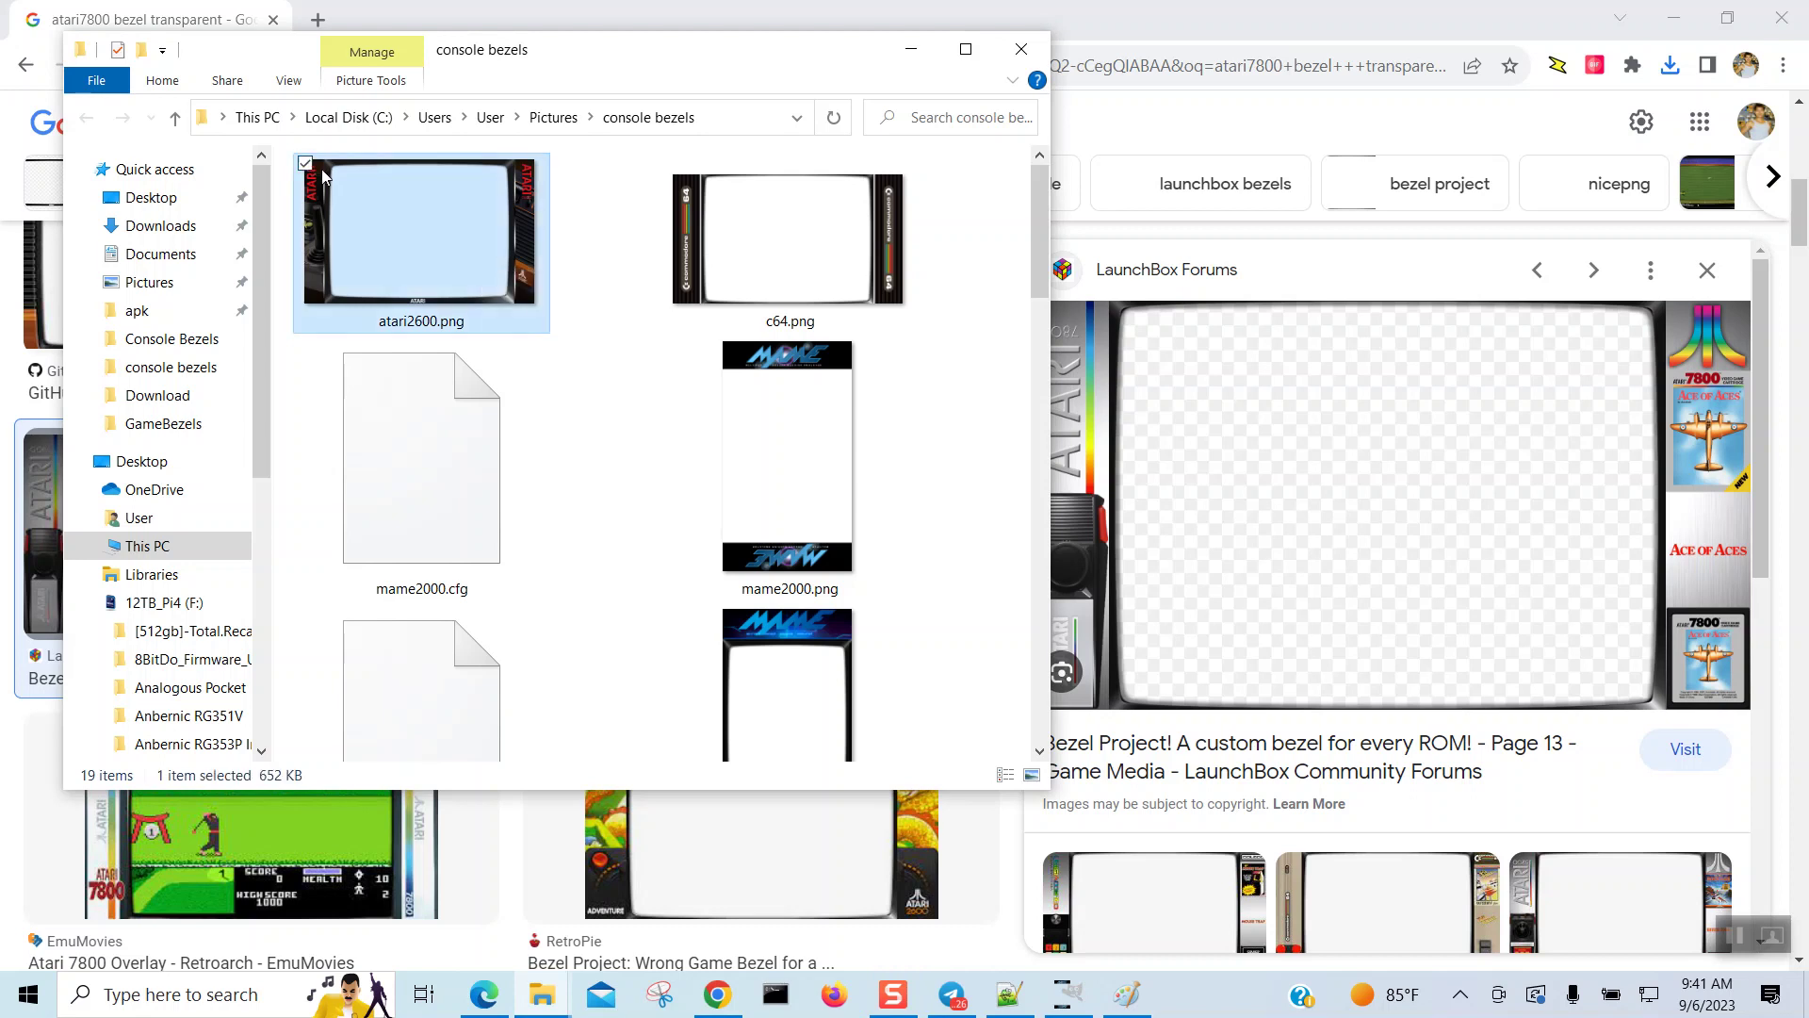
pyautogui.click(674, 163)
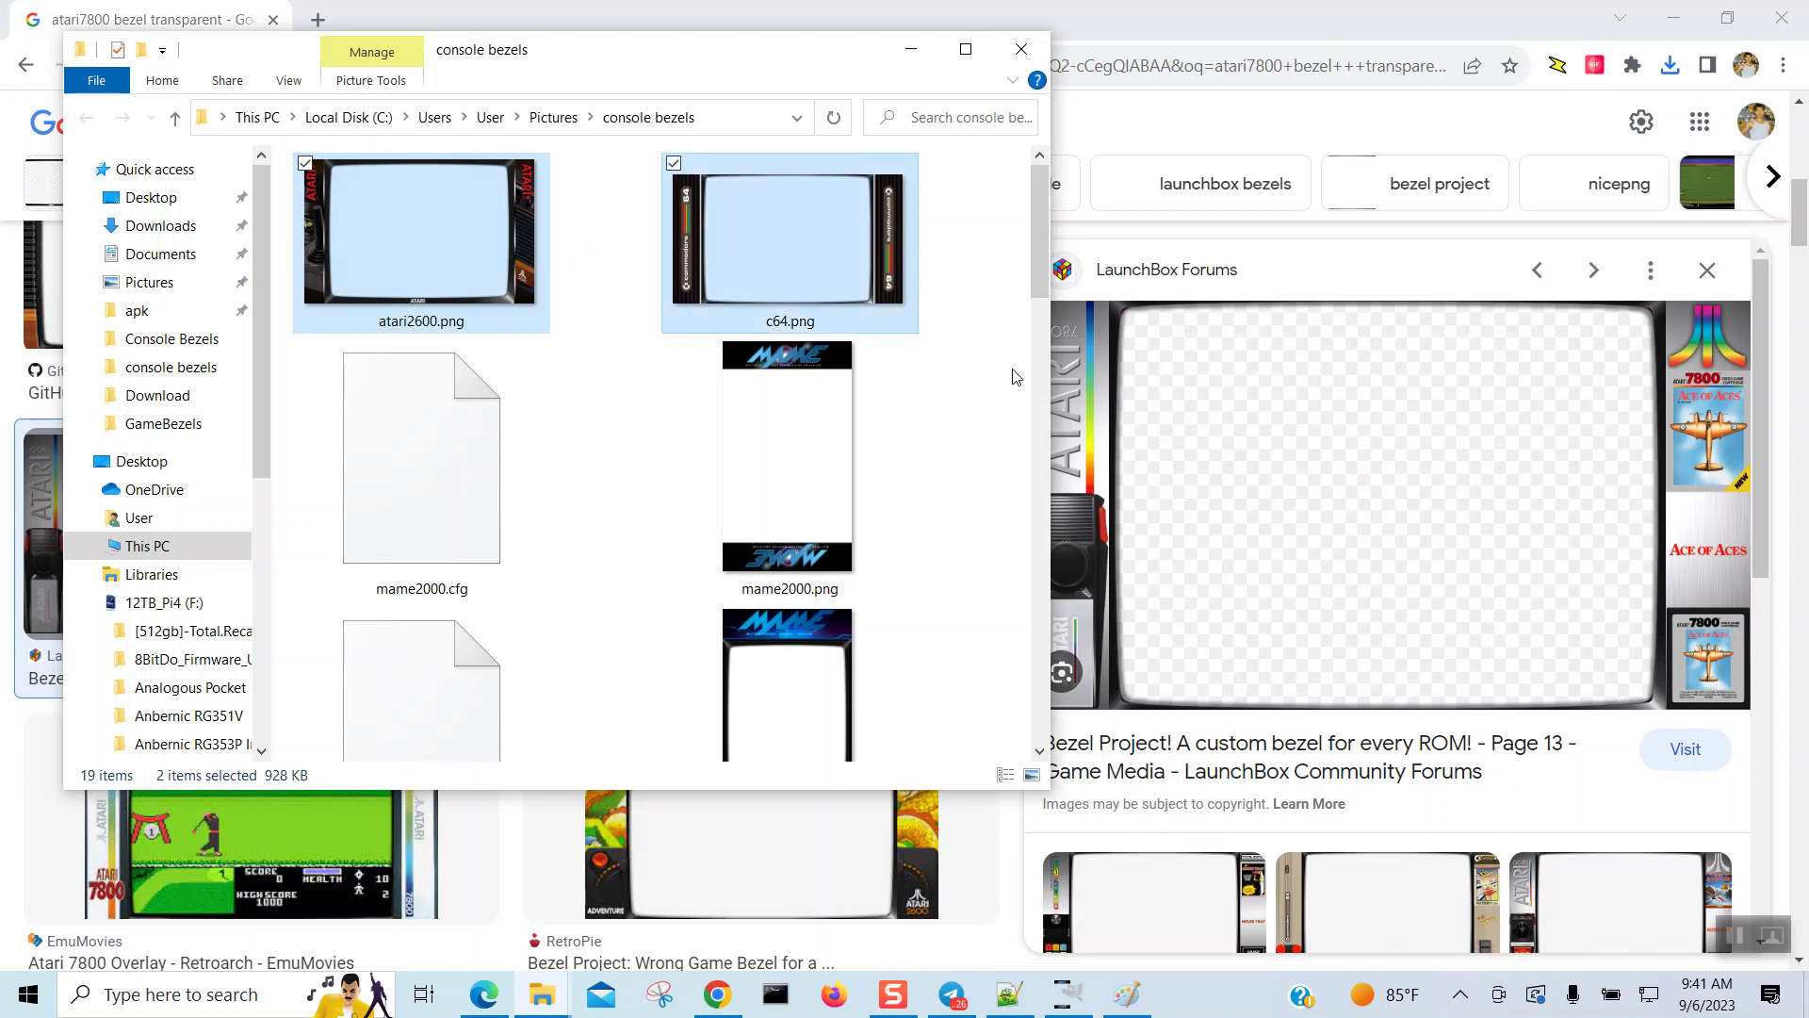
pyautogui.scroll(-2, 1044, 316)
pyautogui.scroll(-5, 1044, 316)
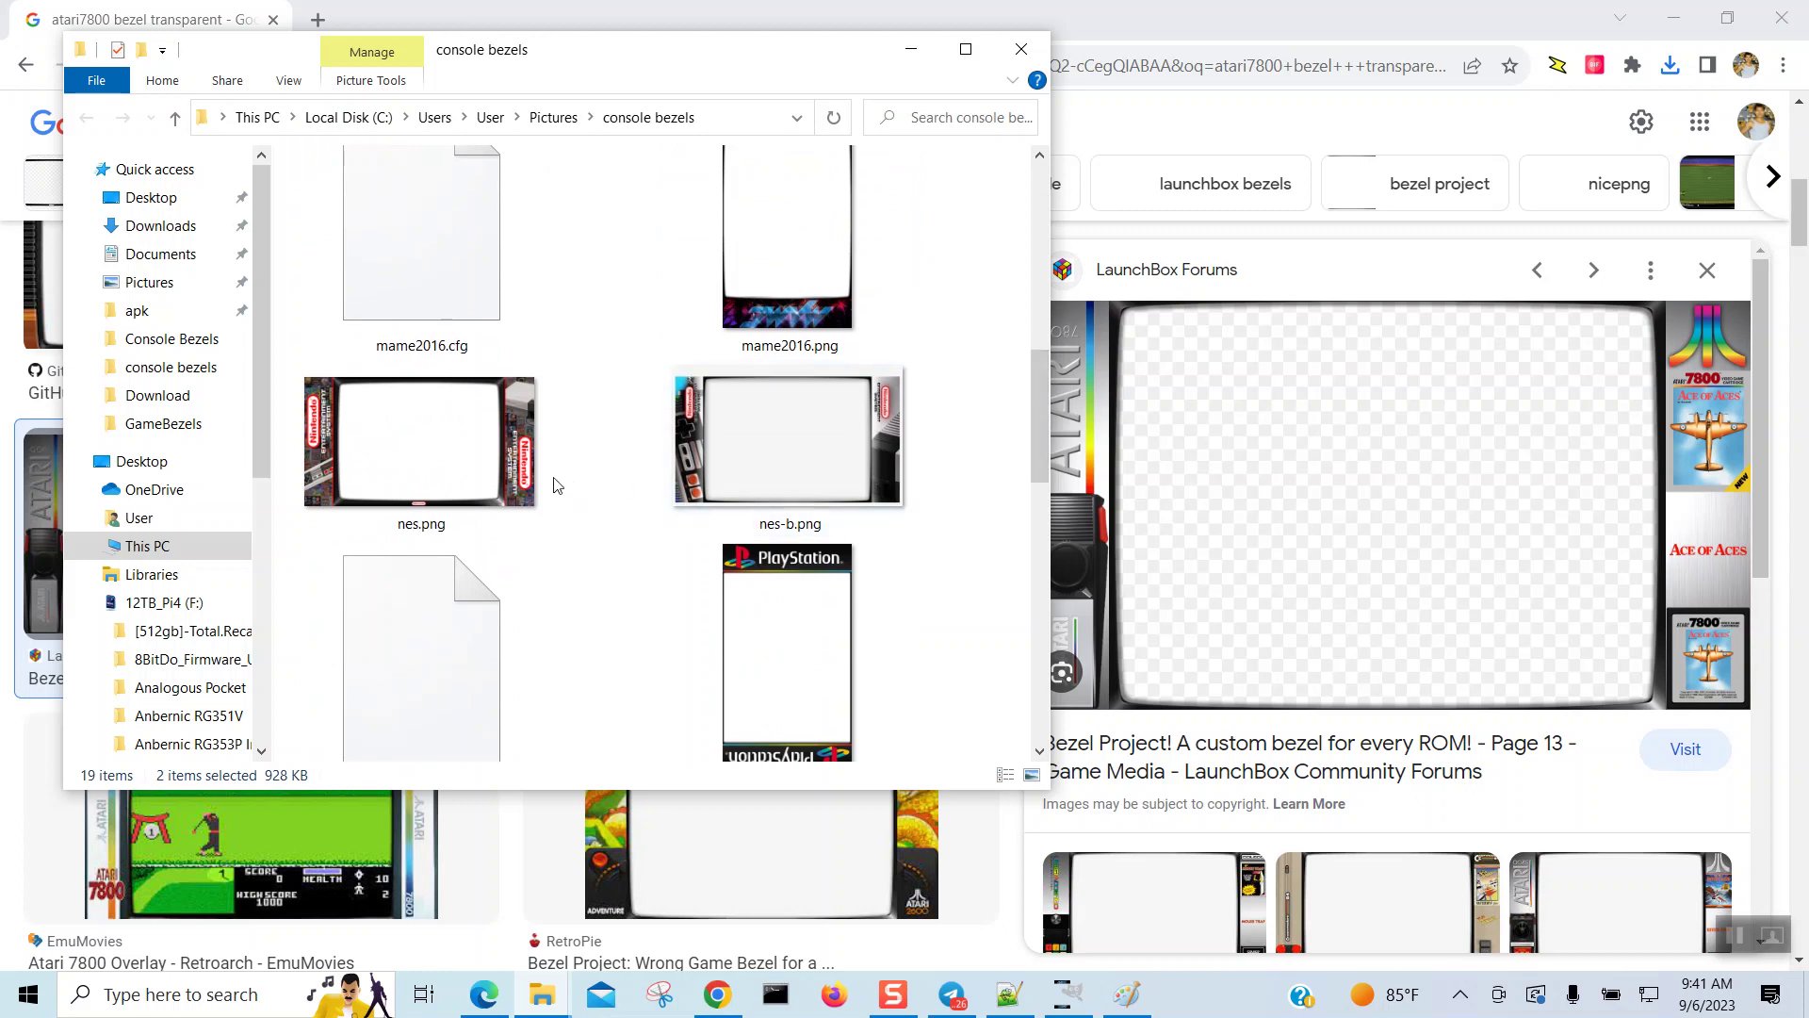
pyautogui.click(306, 370)
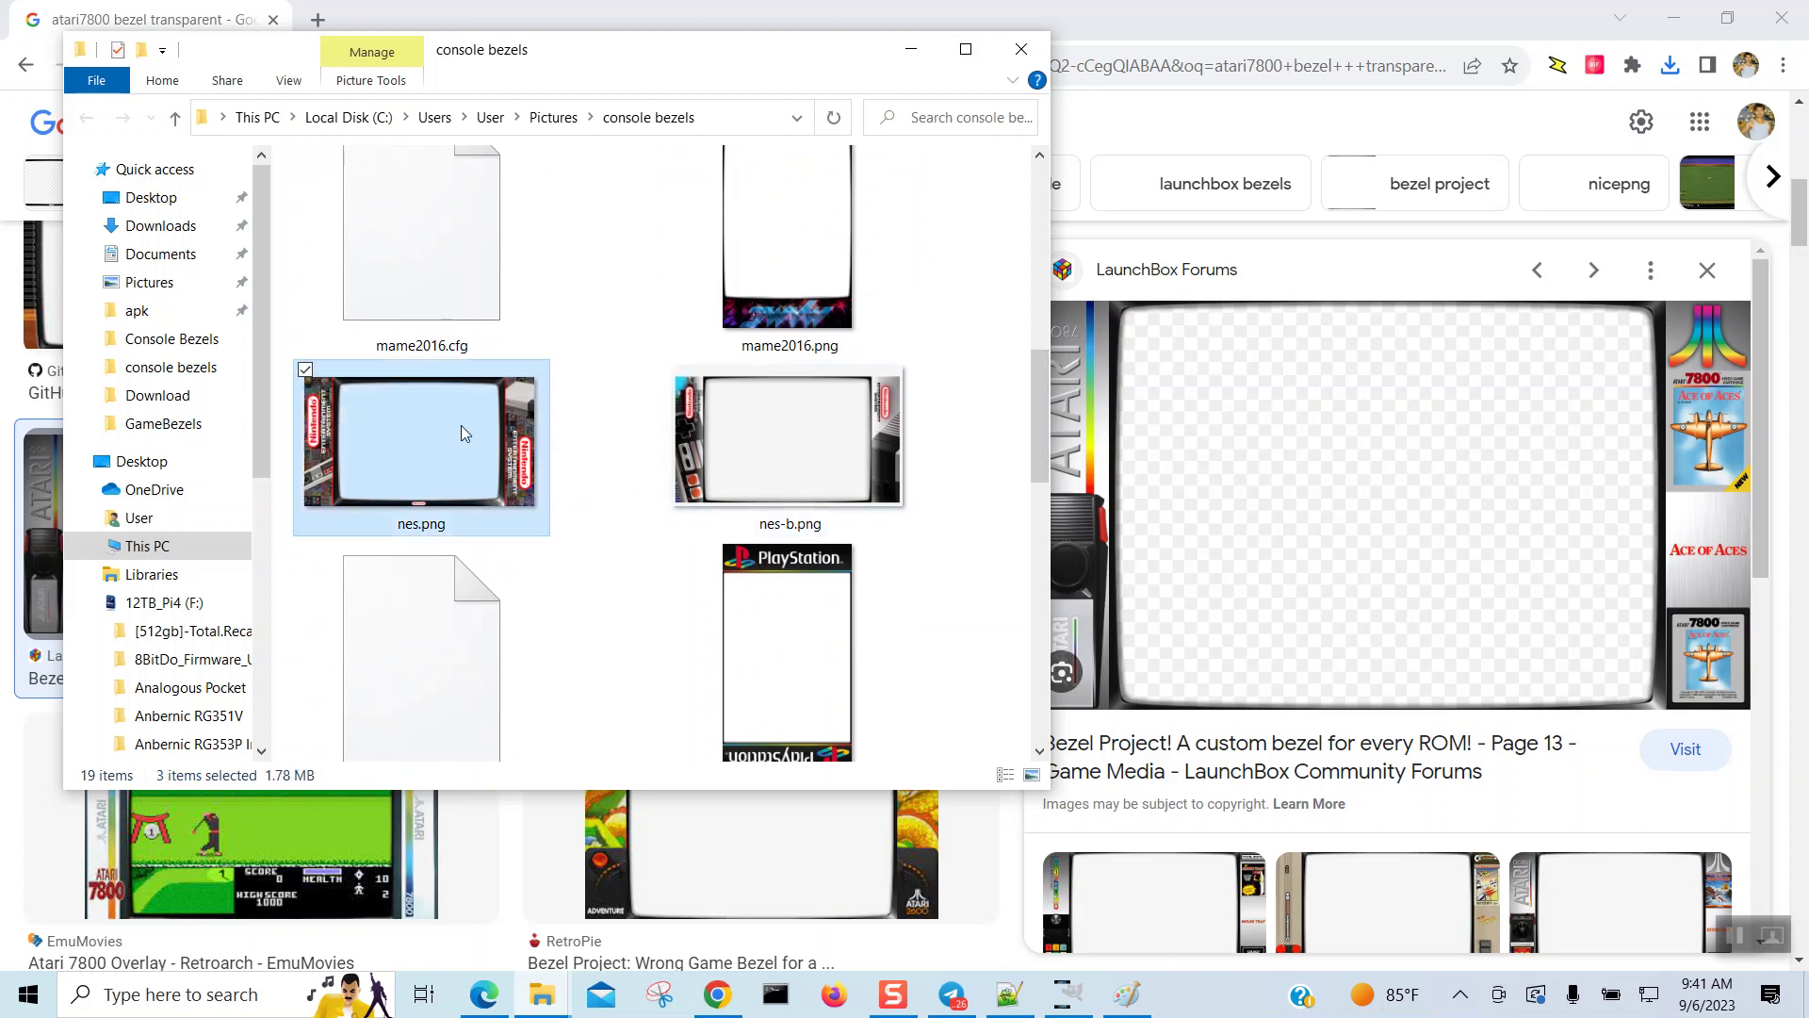
pyautogui.click(673, 370)
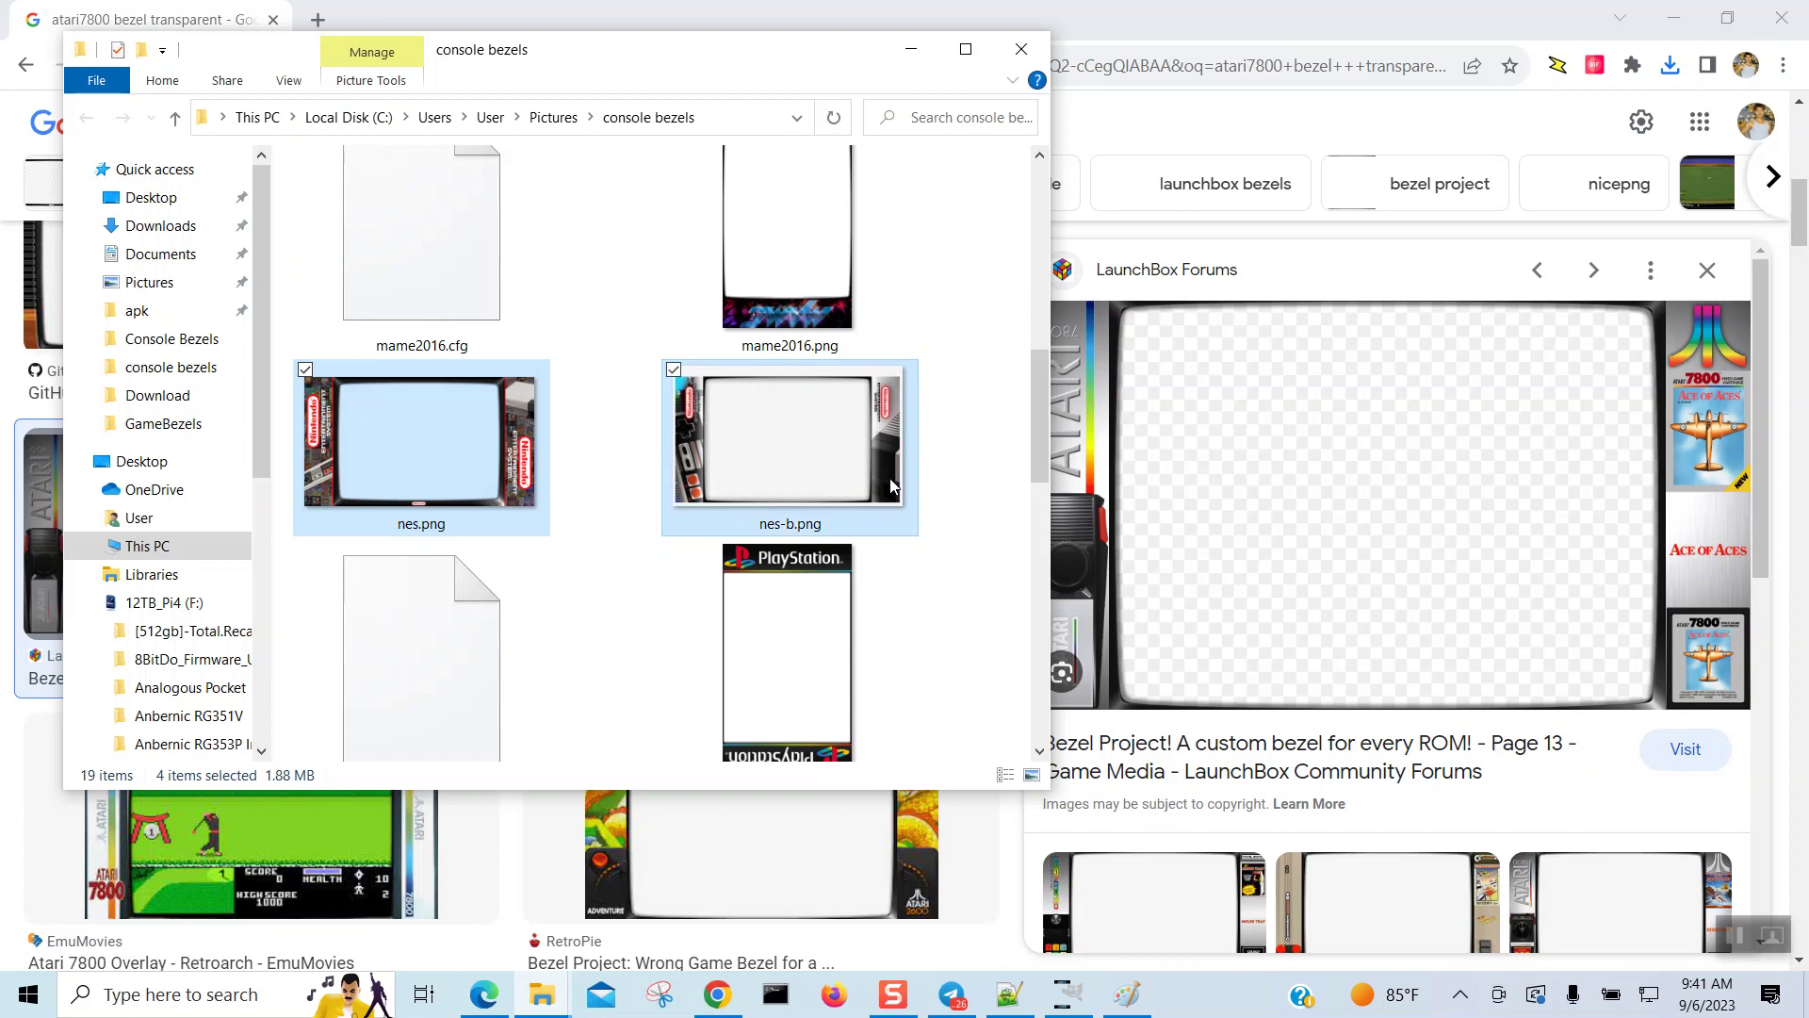
pyautogui.moveTo(1033, 464); pyautogui.dragTo(1036, 727)
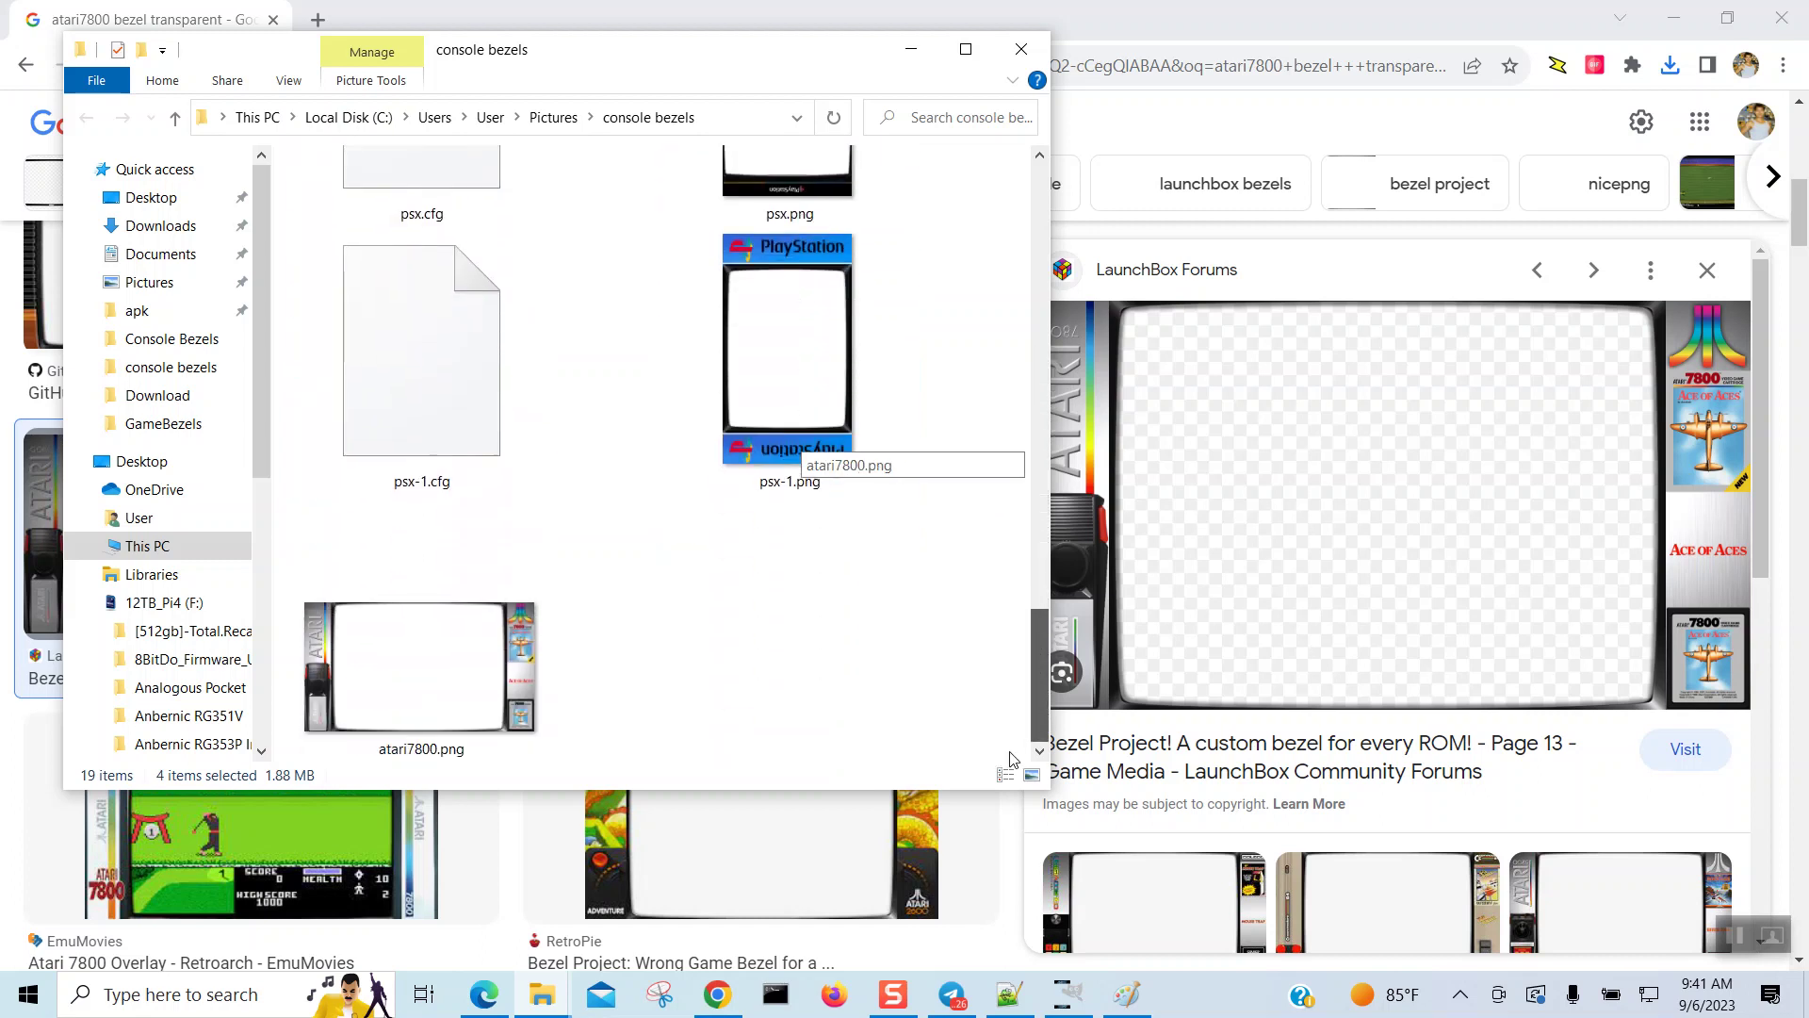
pyautogui.click(305, 506)
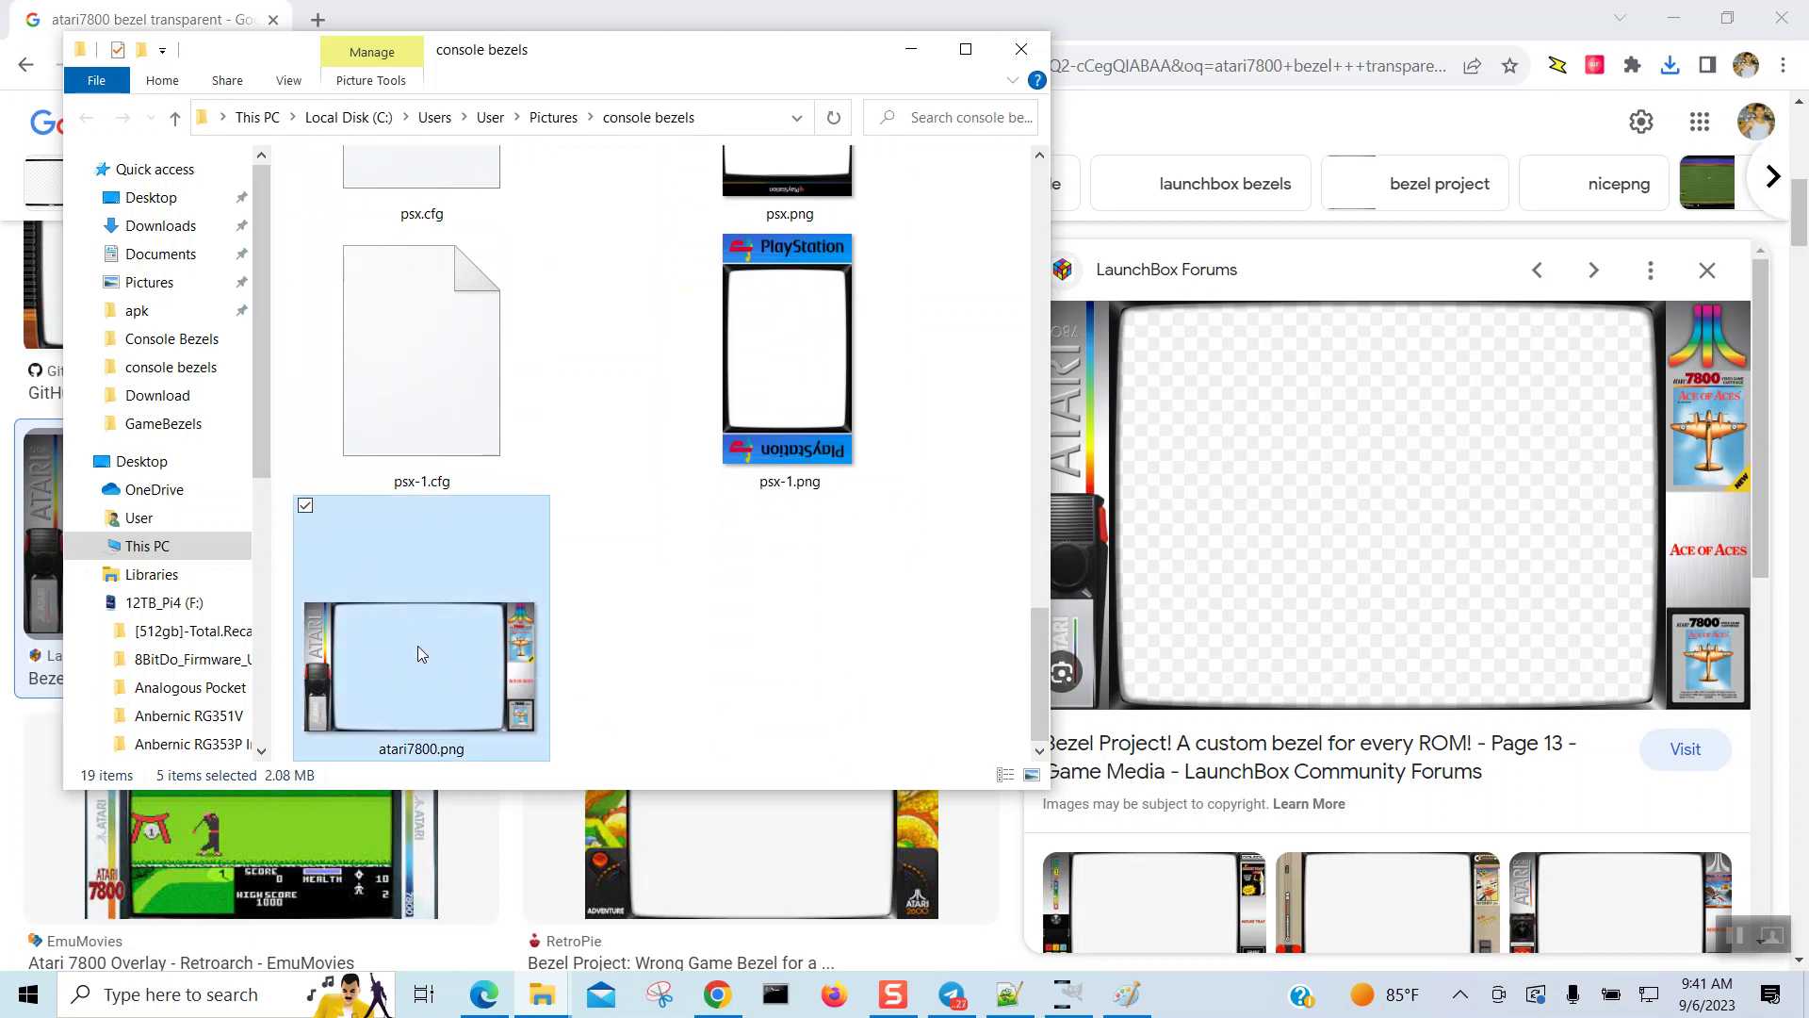
pyautogui.rightClick(419, 654)
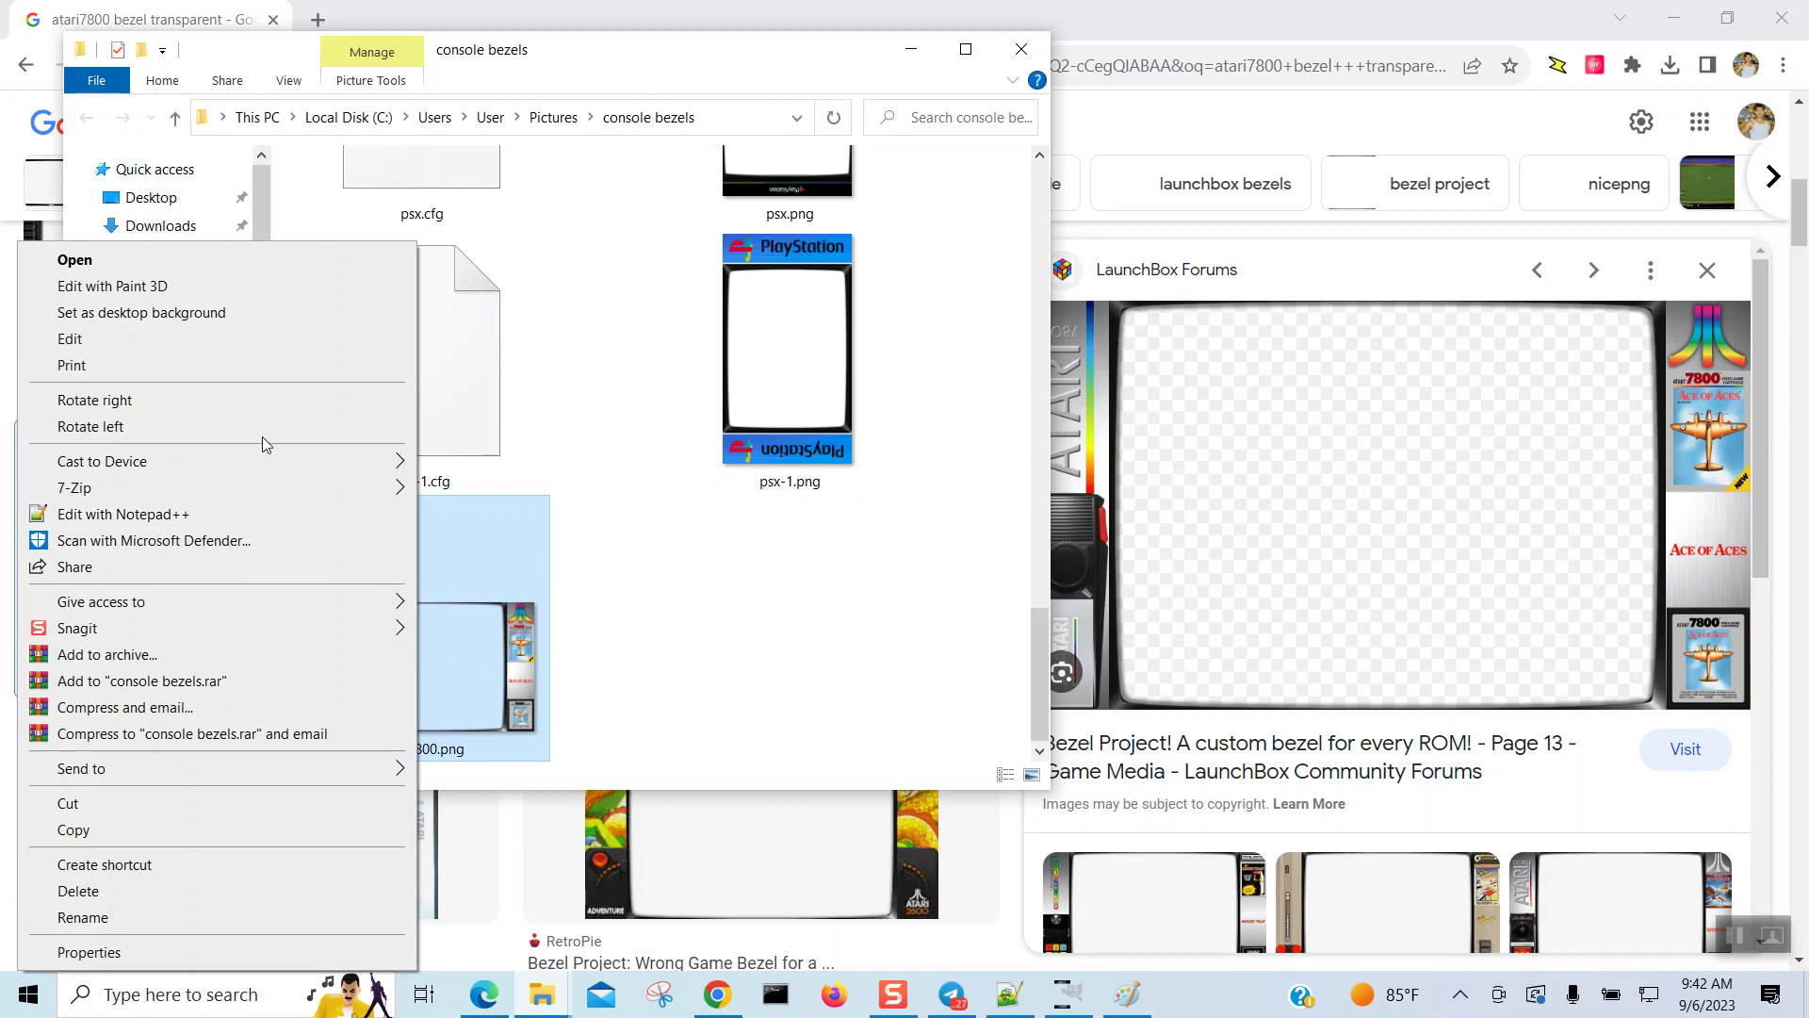
pyautogui.click(172, 409)
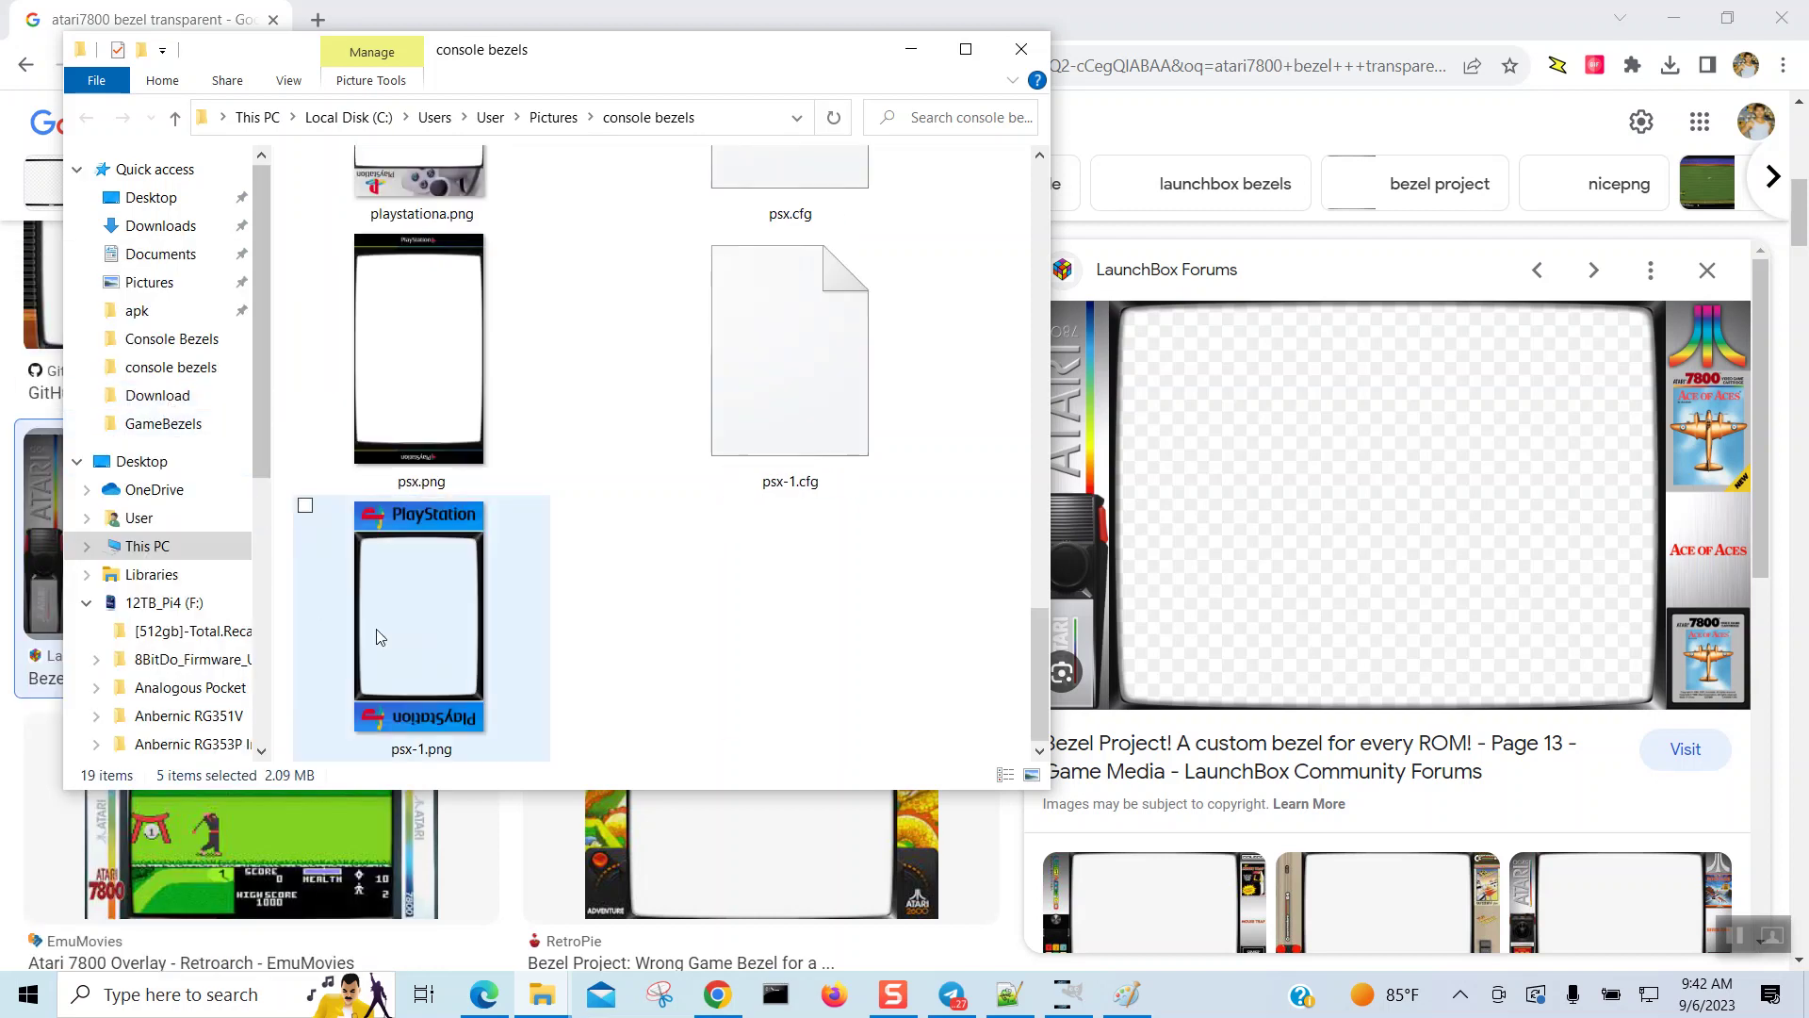
# Step: Check the thumbnails of the rotated bezels throughout the folder and clear the file selection
pyautogui.scroll(3, 622, 577)
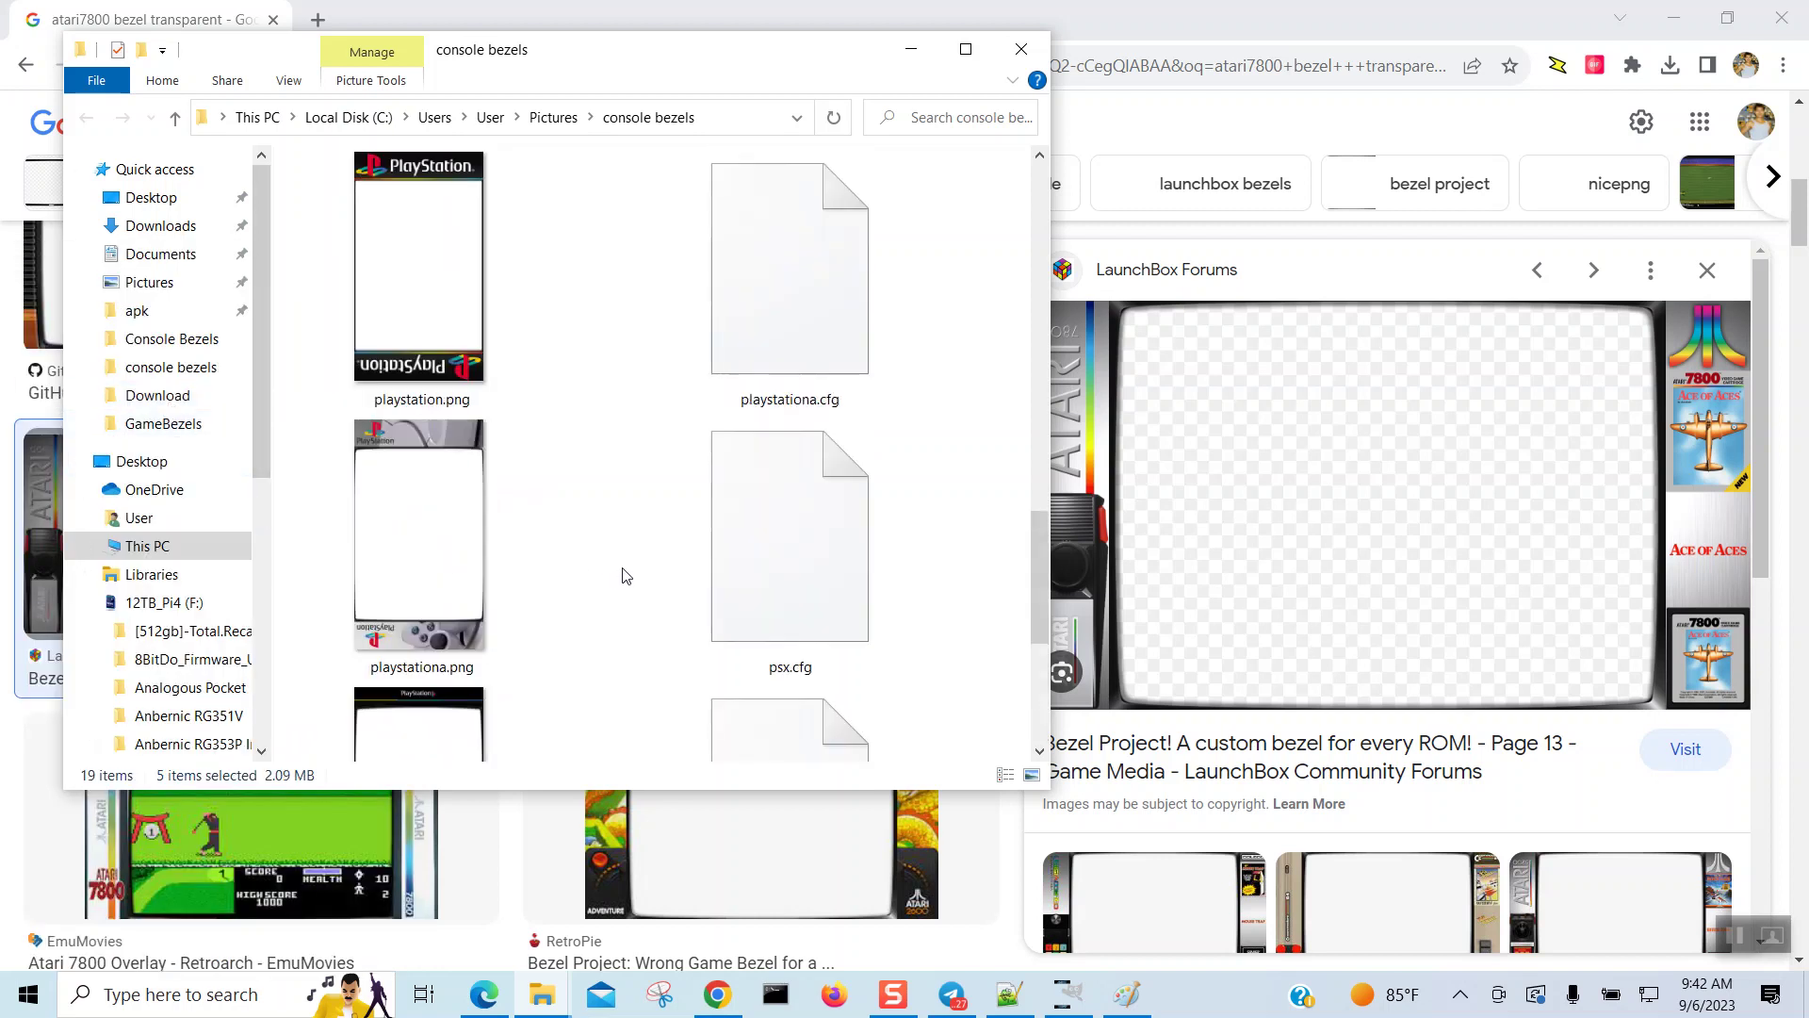
pyautogui.scroll(5, 622, 576)
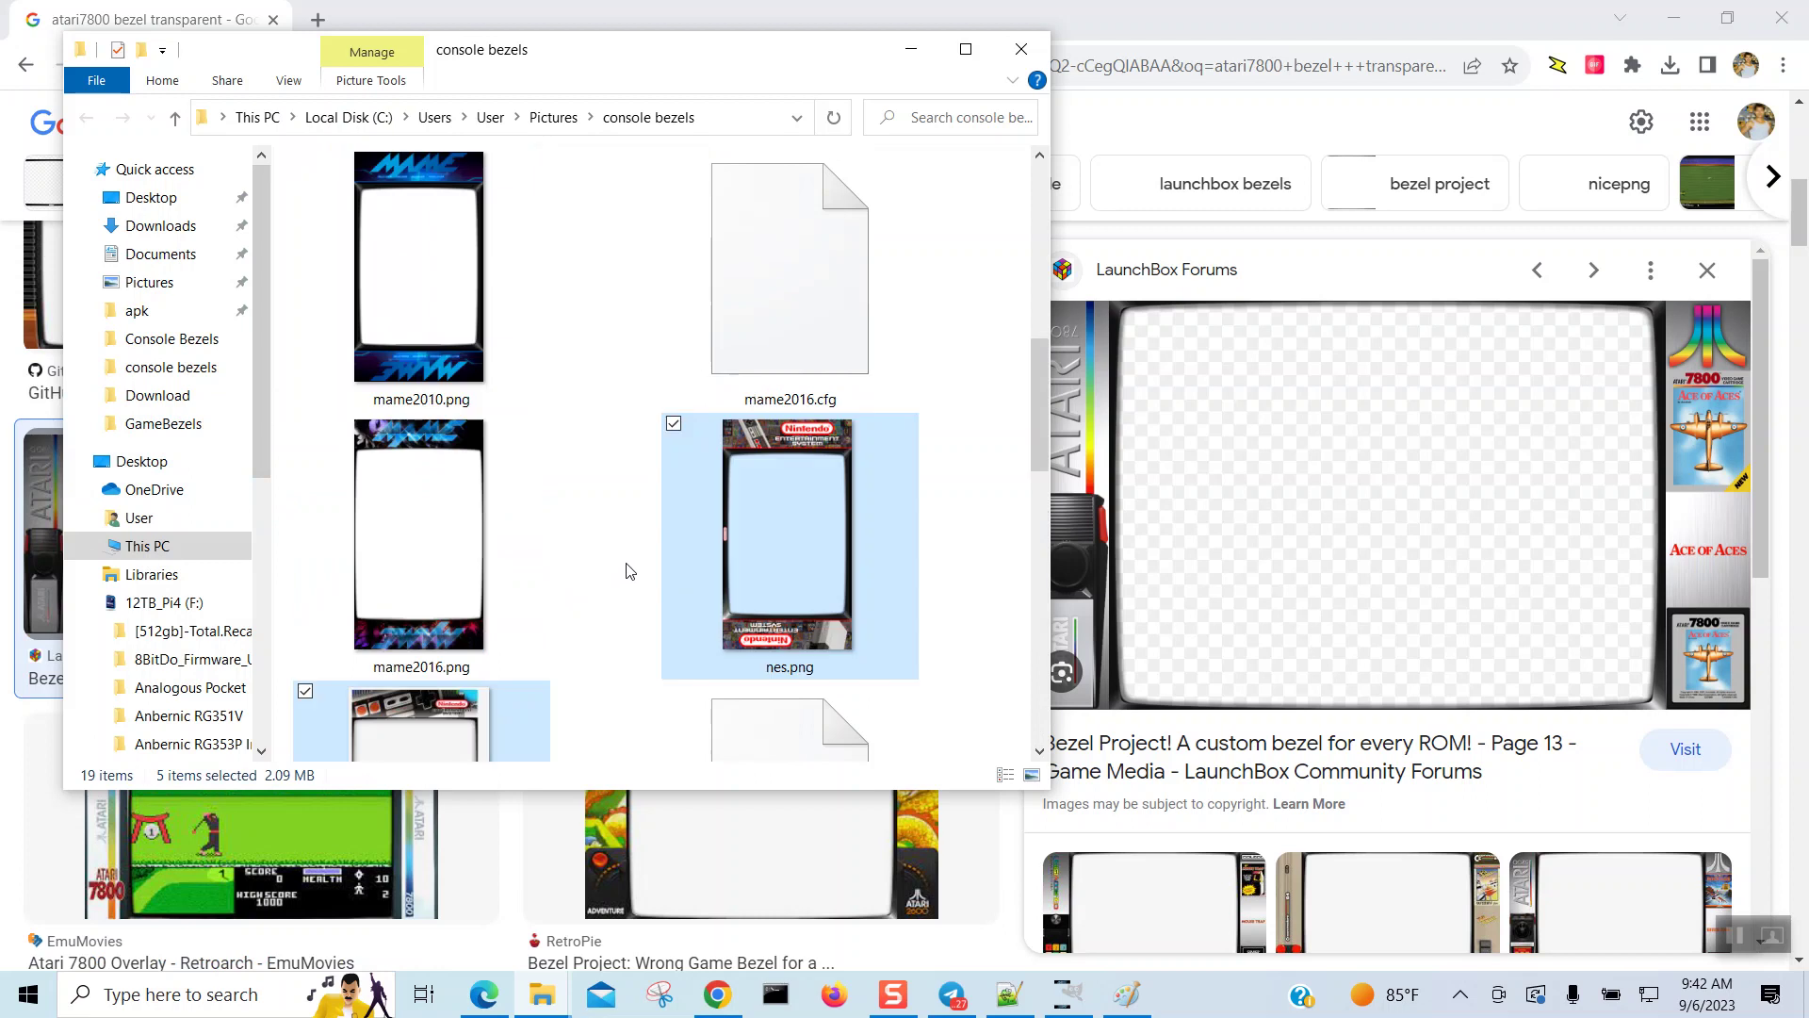
pyautogui.scroll(4, 608, 570)
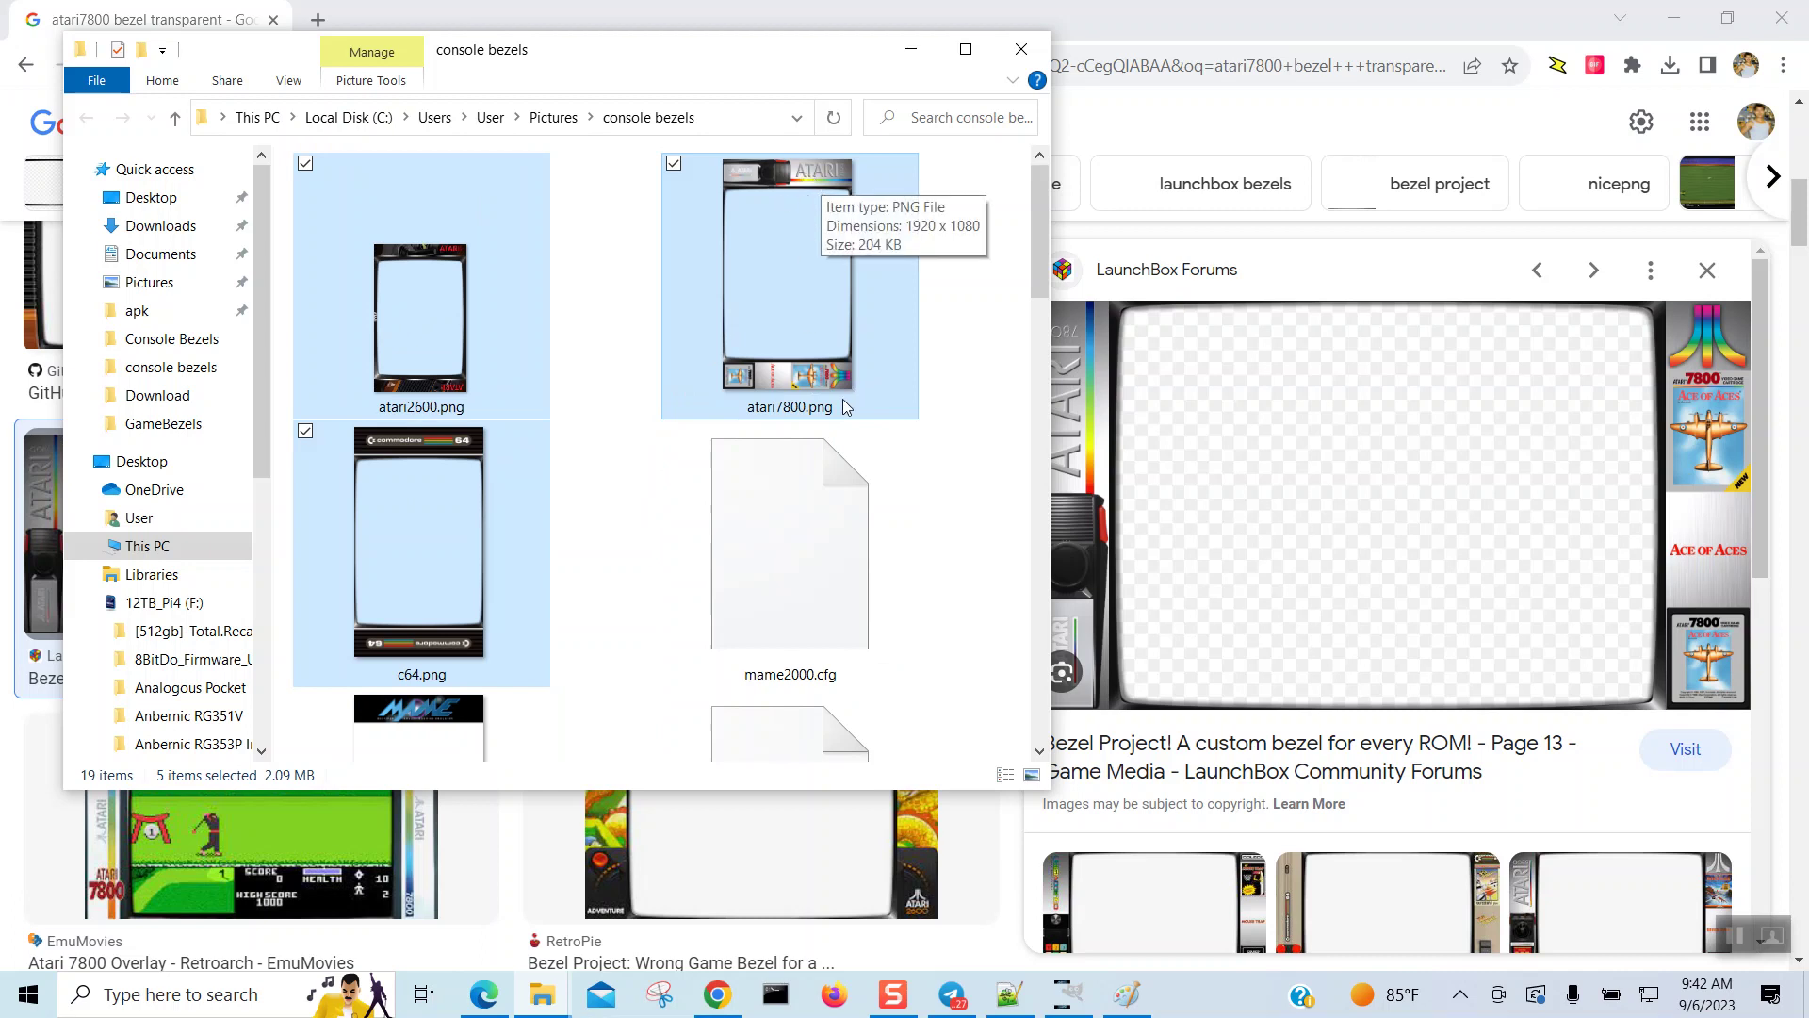
pyautogui.click(985, 430)
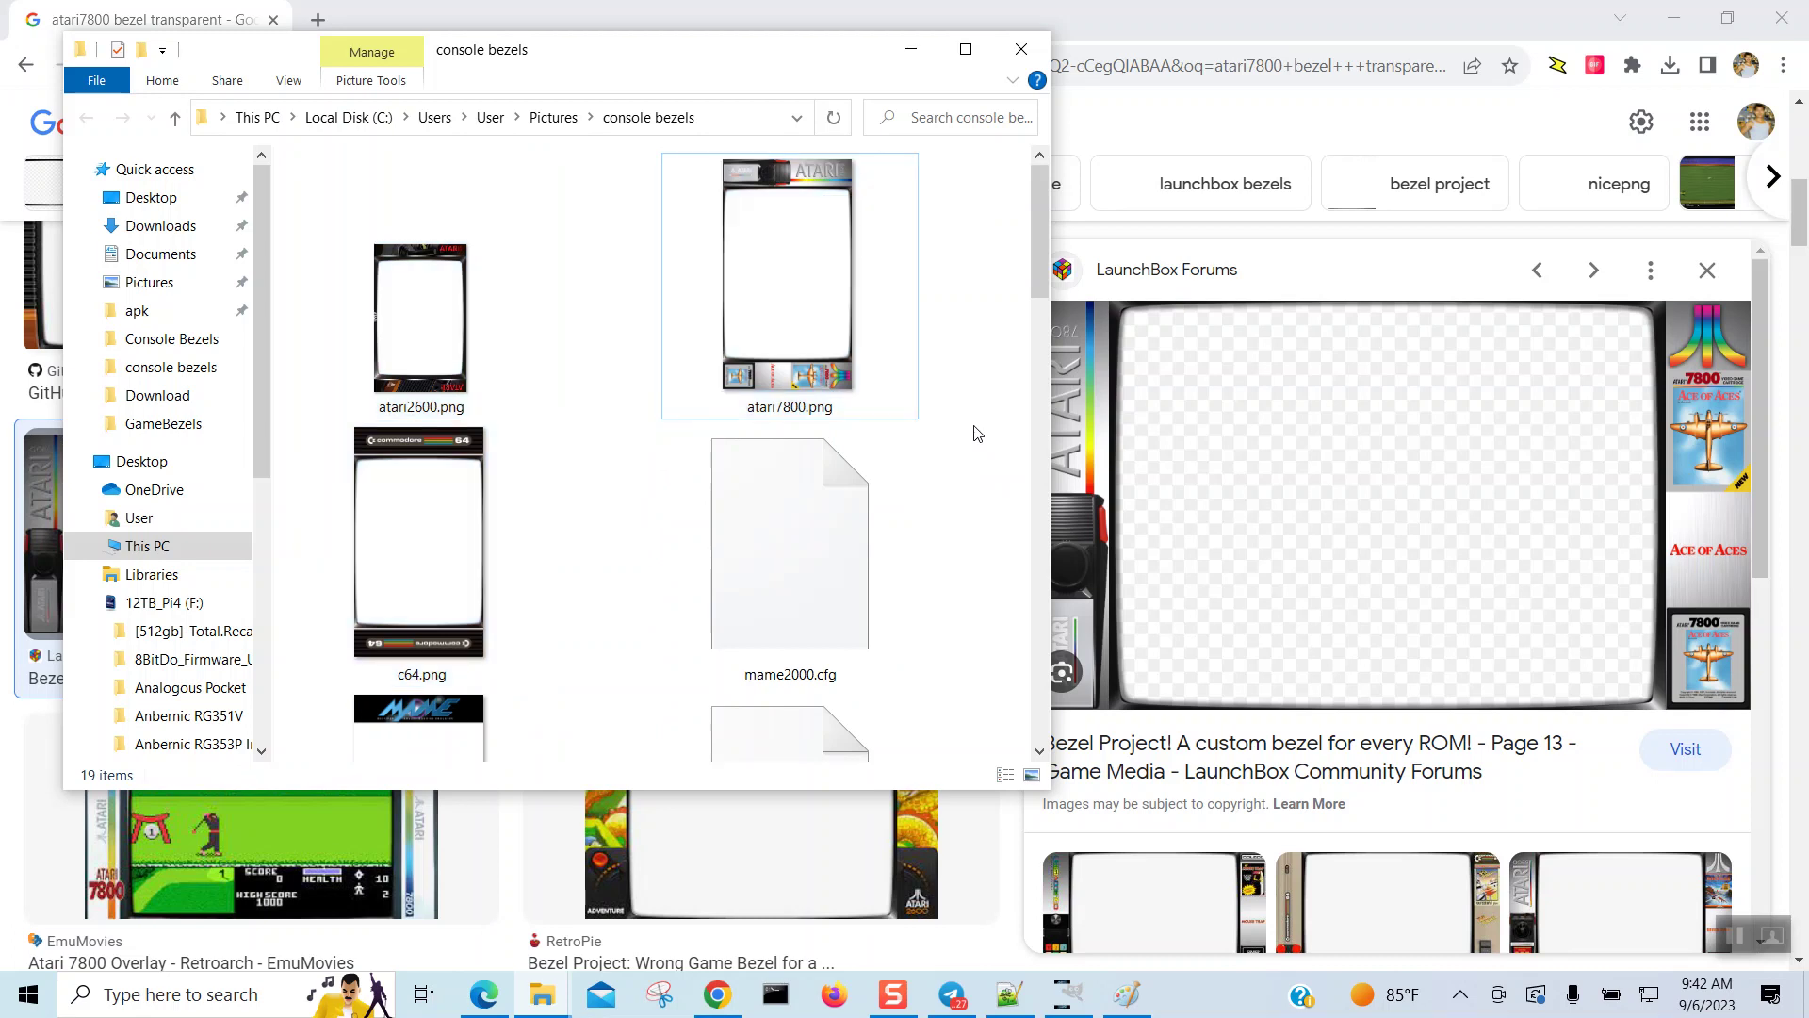
# Step: Open atari2600.png for editing in Paint, showing the whole bezel at 50% zoom
pyautogui.rightClick(422, 304)
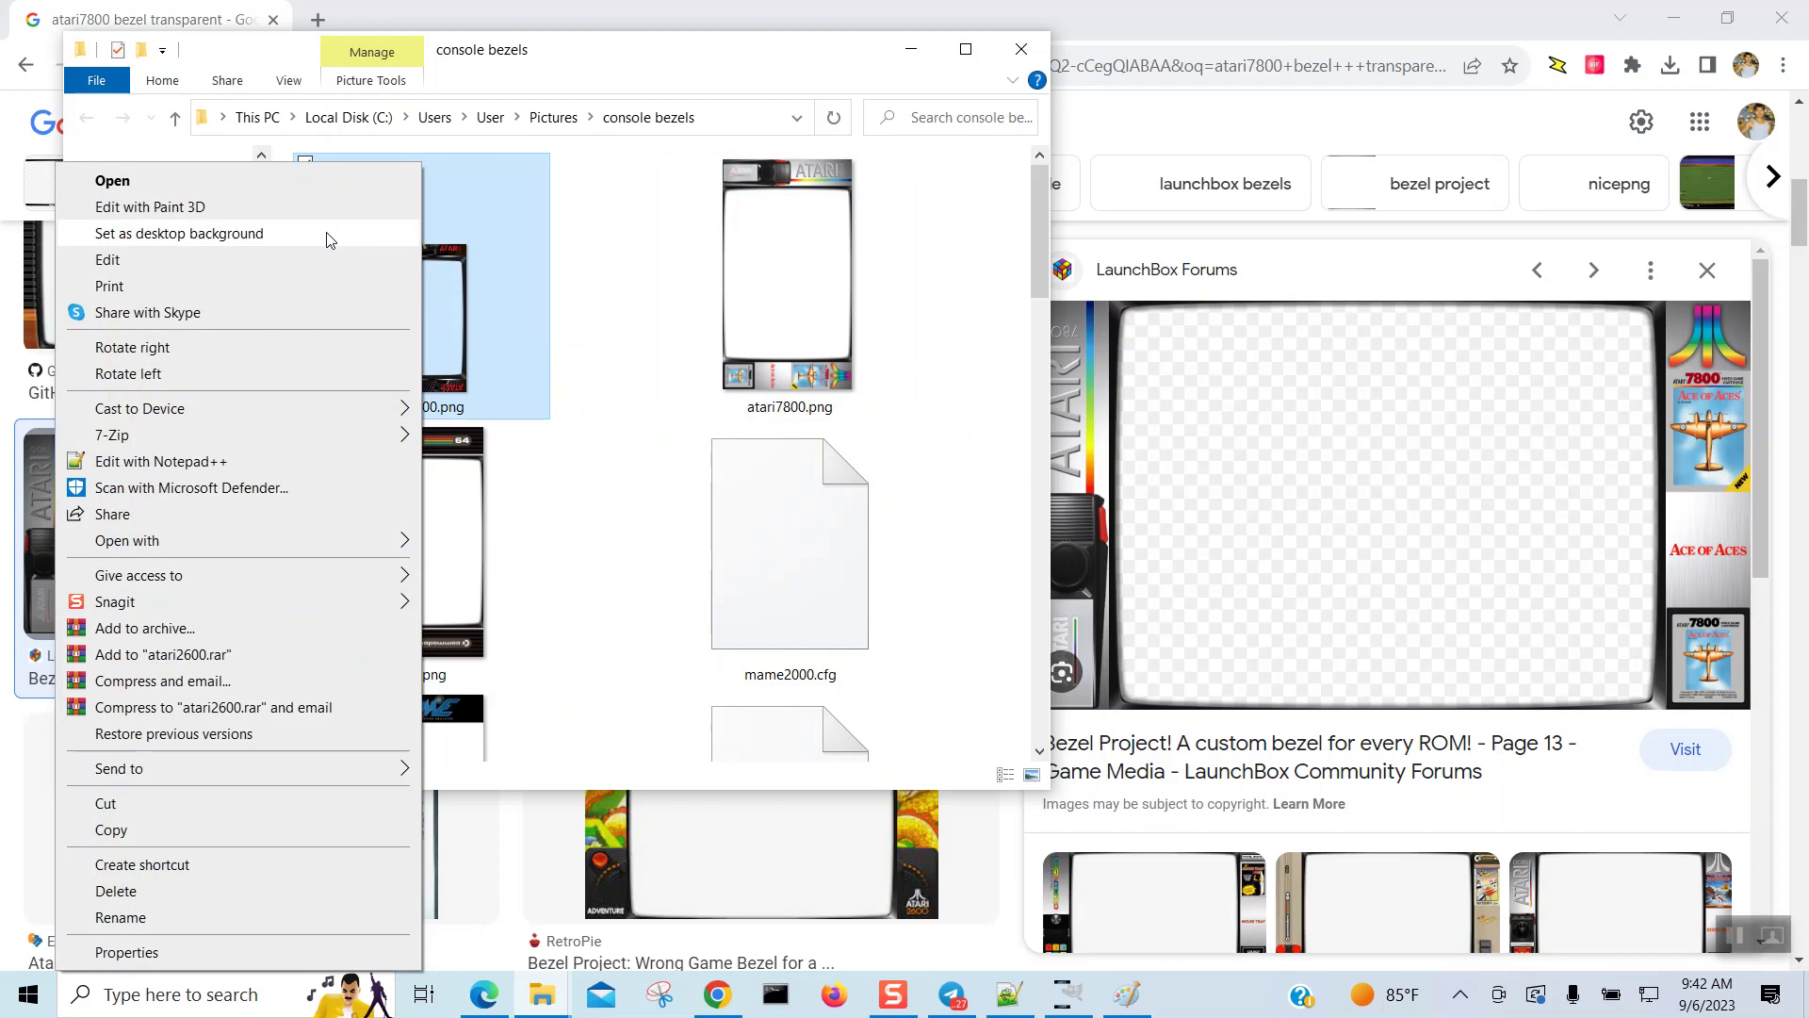
pyautogui.click(280, 262)
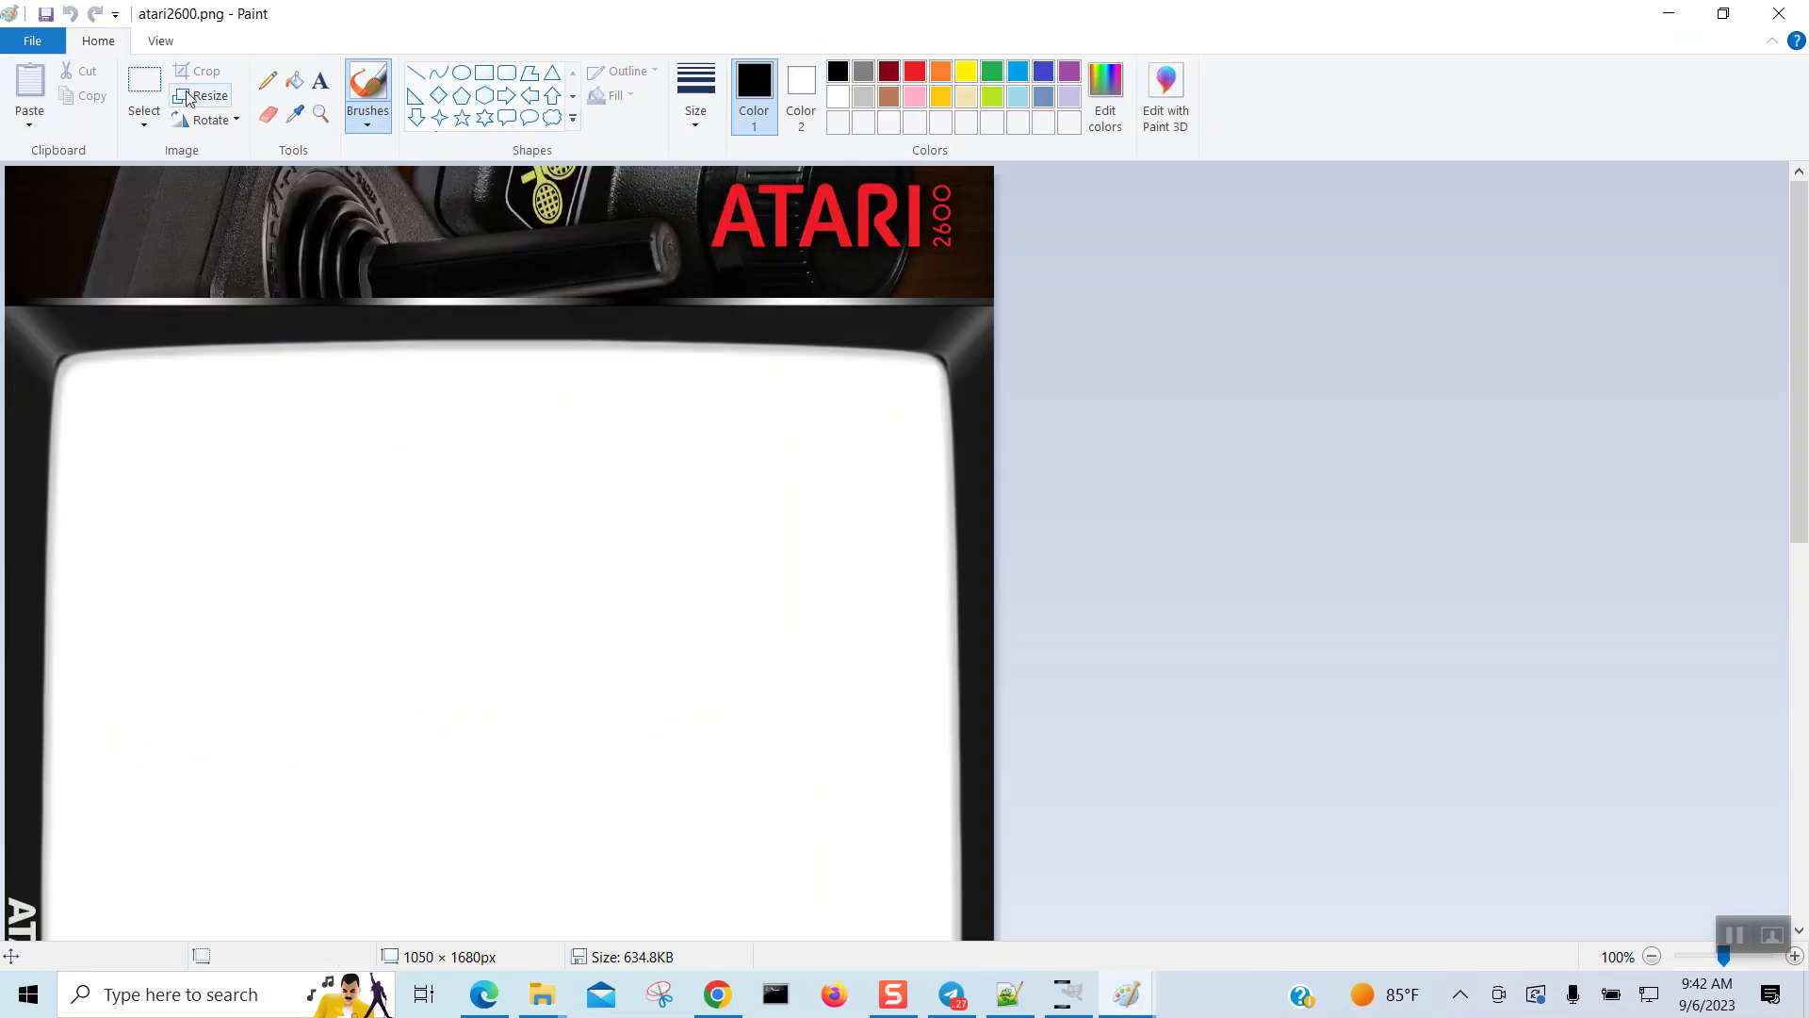
pyautogui.click(160, 41)
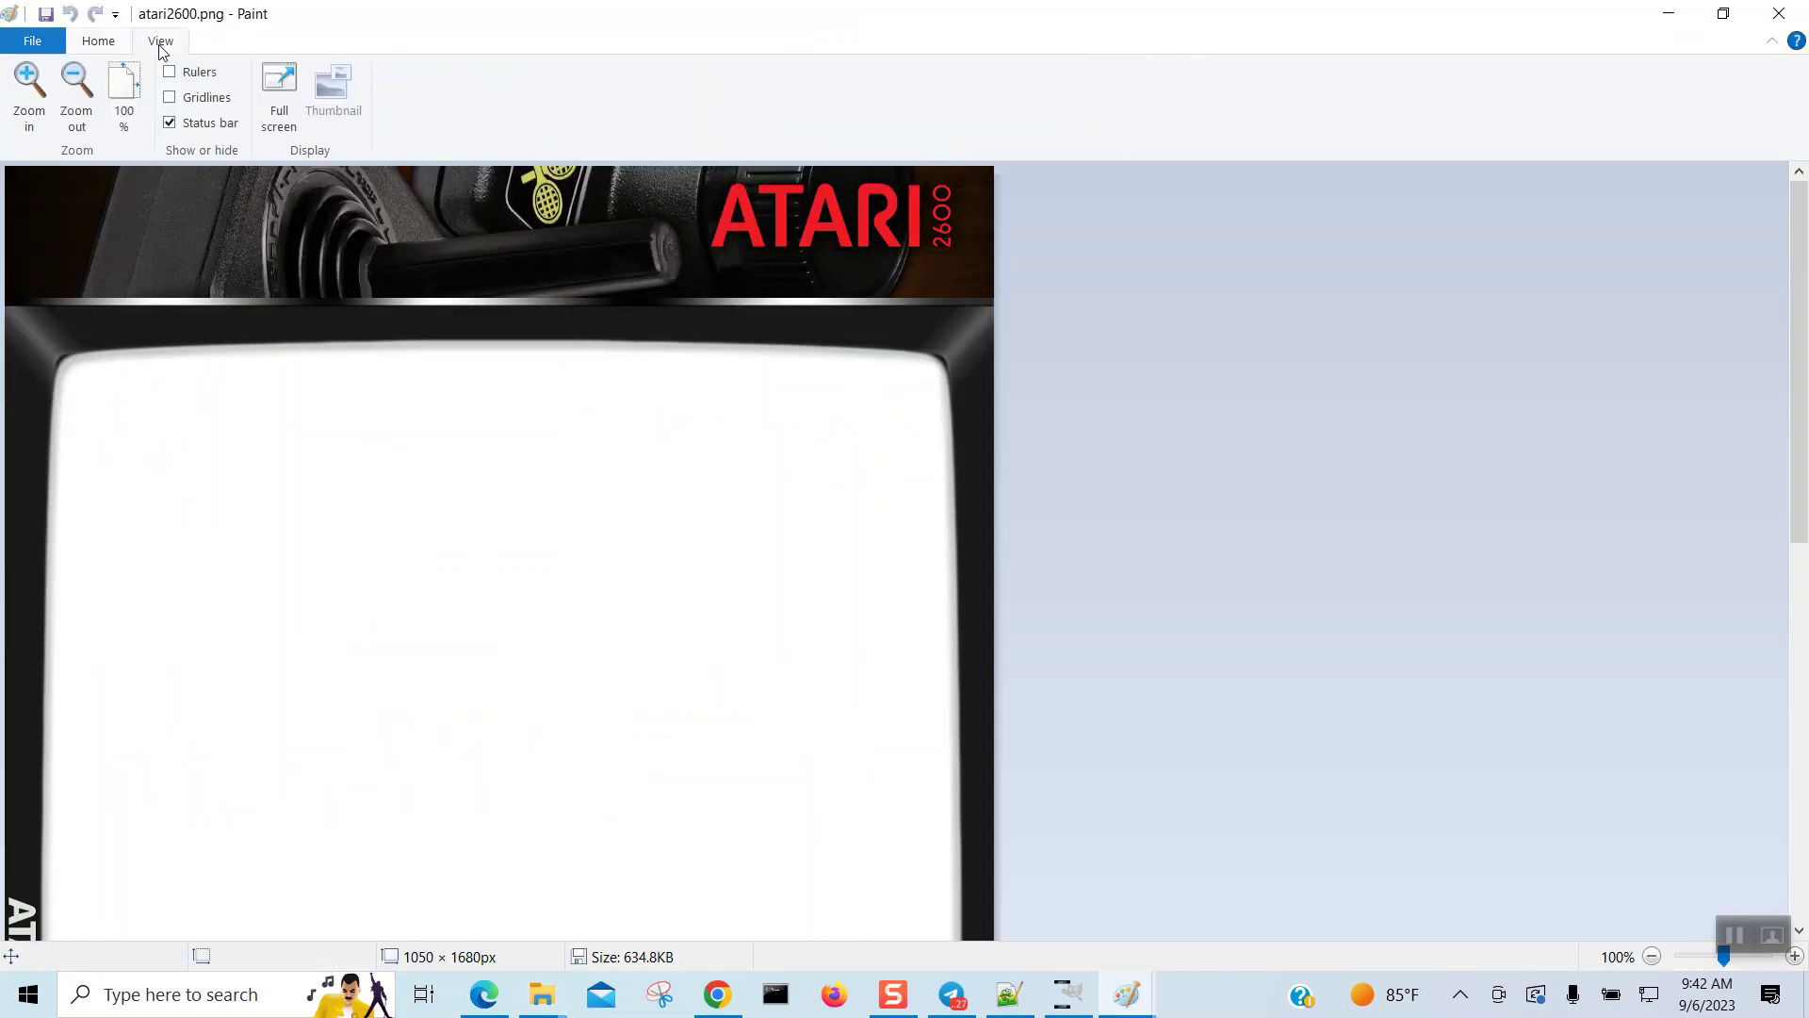
pyautogui.click(79, 99)
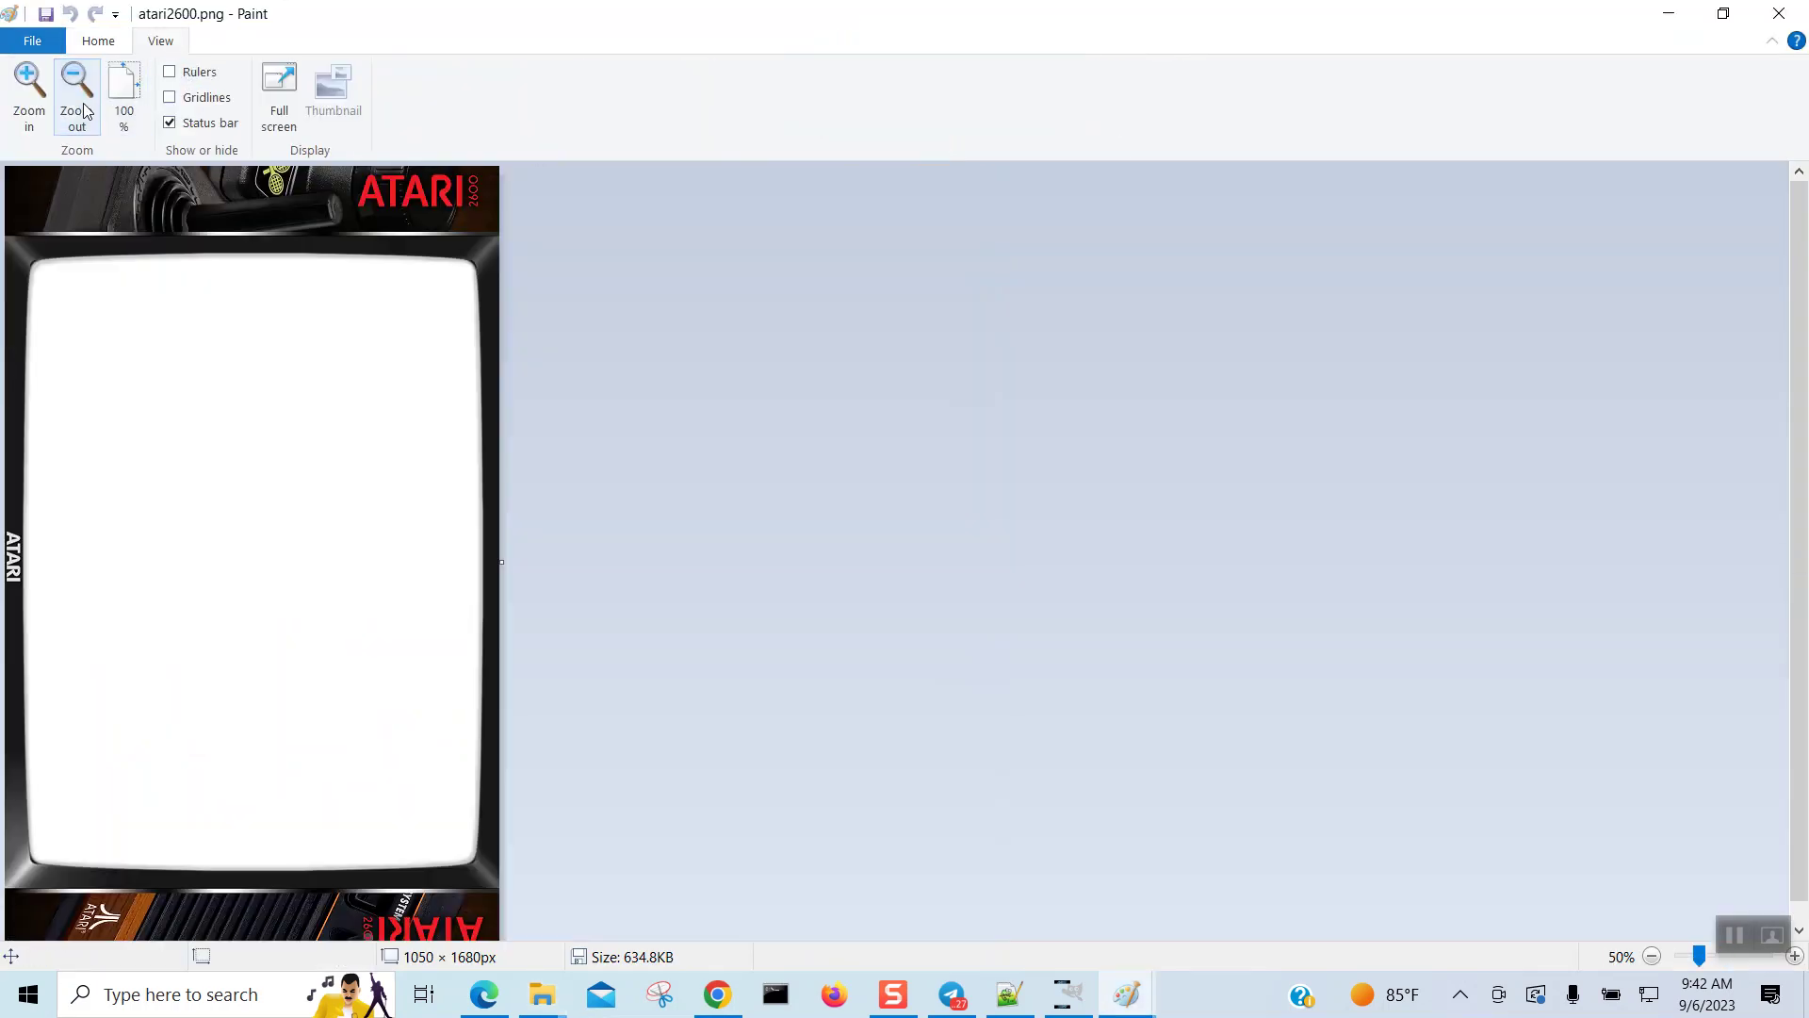
# Step: Resize the Atari 2600 bezel to 1080 pixels wide by 1920 pixels high without maintaining the aspect ratio, and check it
pyautogui.click(98, 40)
pyautogui.click(203, 95)
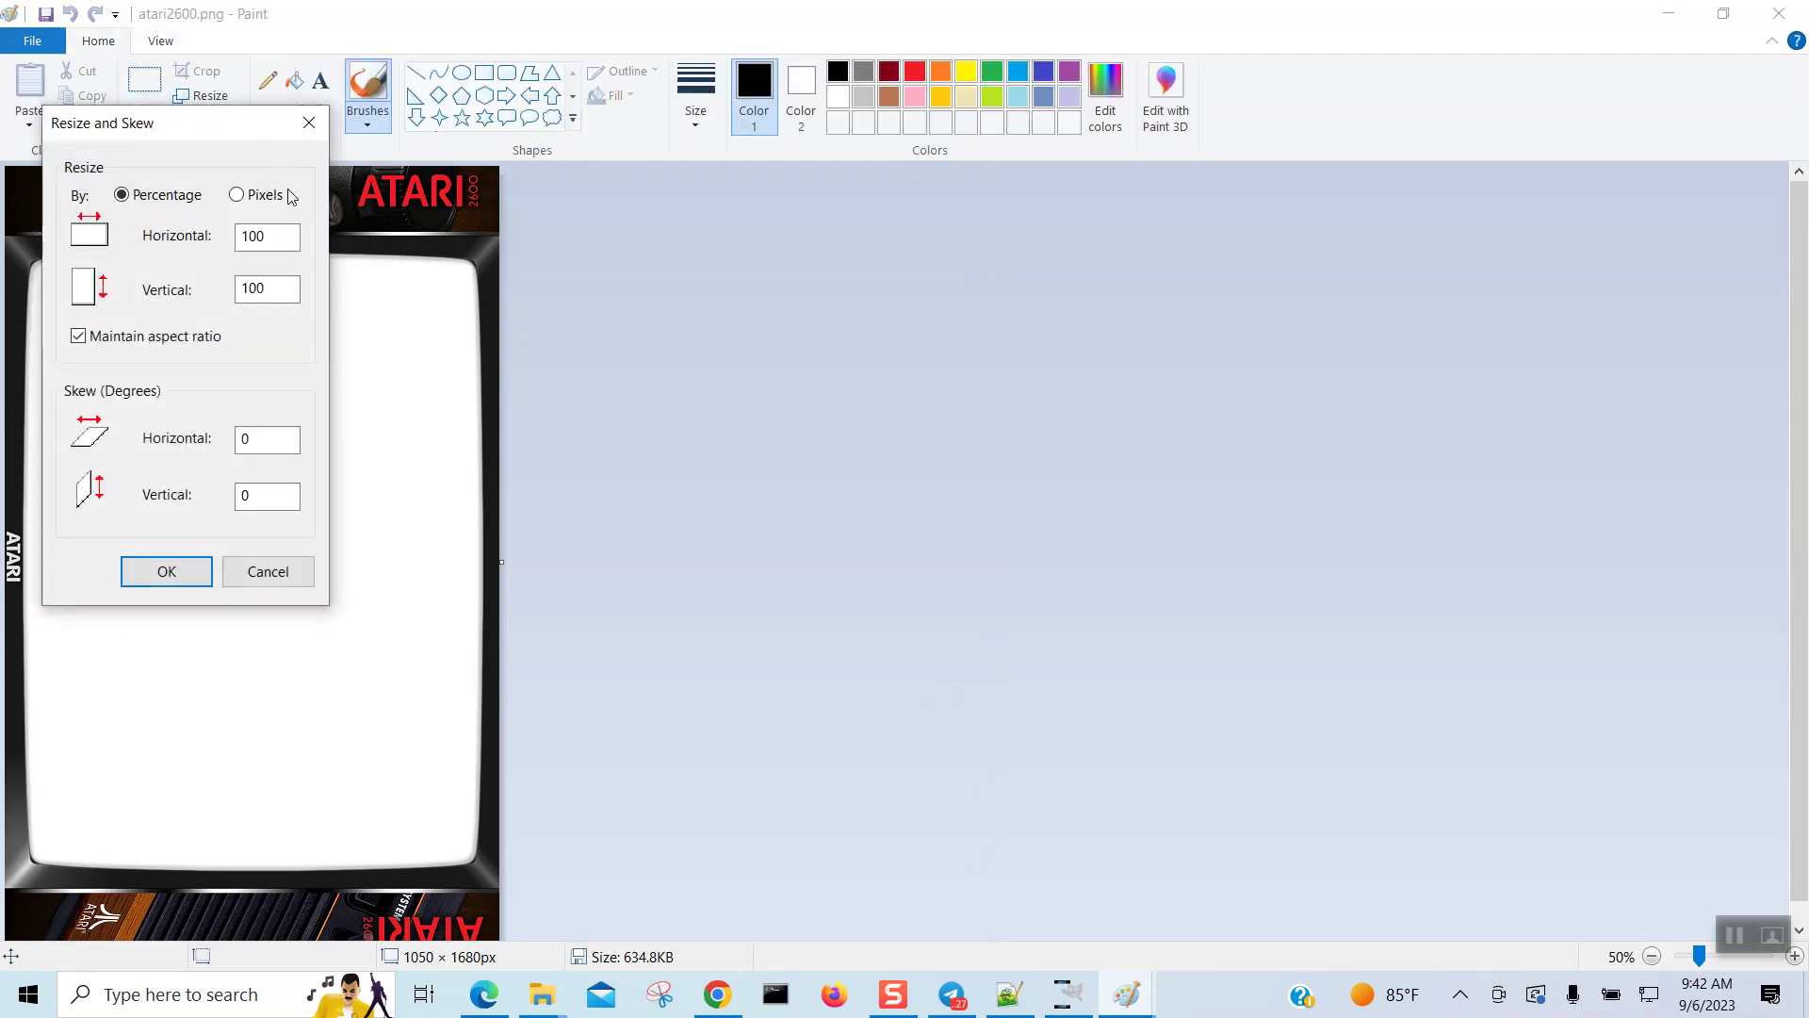
pyautogui.click(275, 195)
pyautogui.doubleClick(284, 236)
pyautogui.write('108')
pyautogui.click(195, 336)
pyautogui.doubleClick(257, 288)
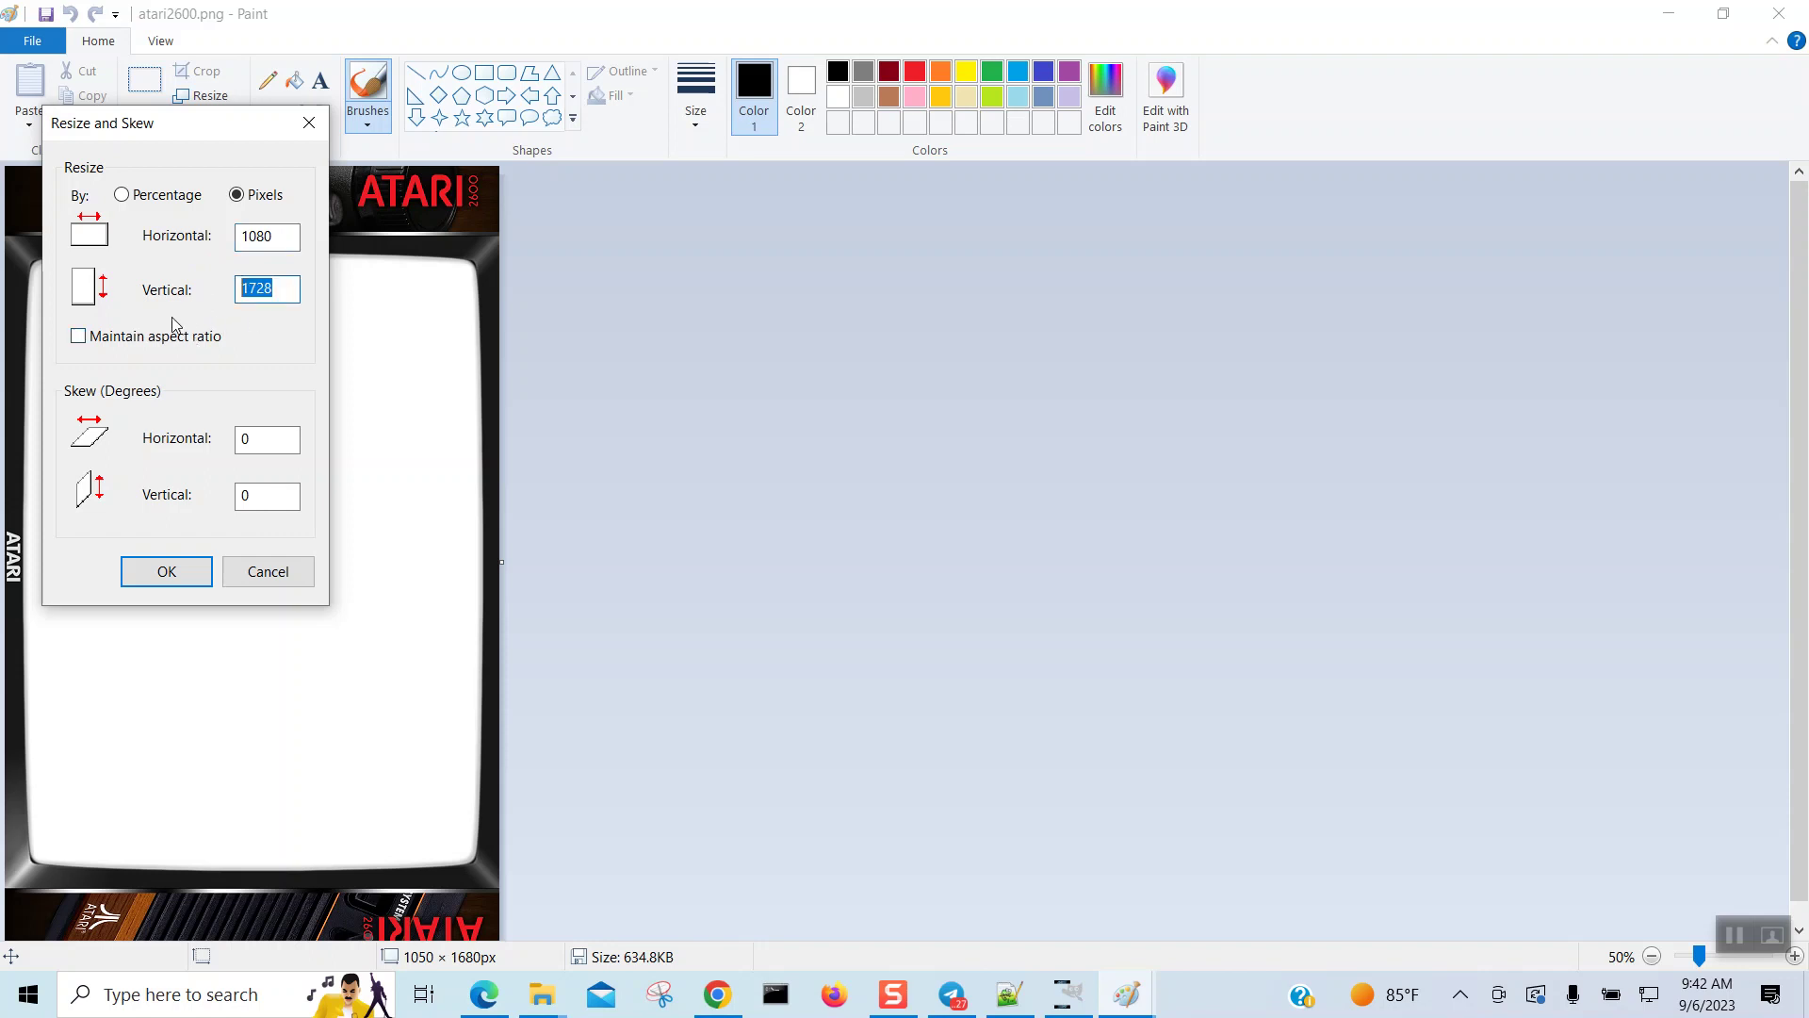
pyautogui.write('1')
pyautogui.click(182, 575)
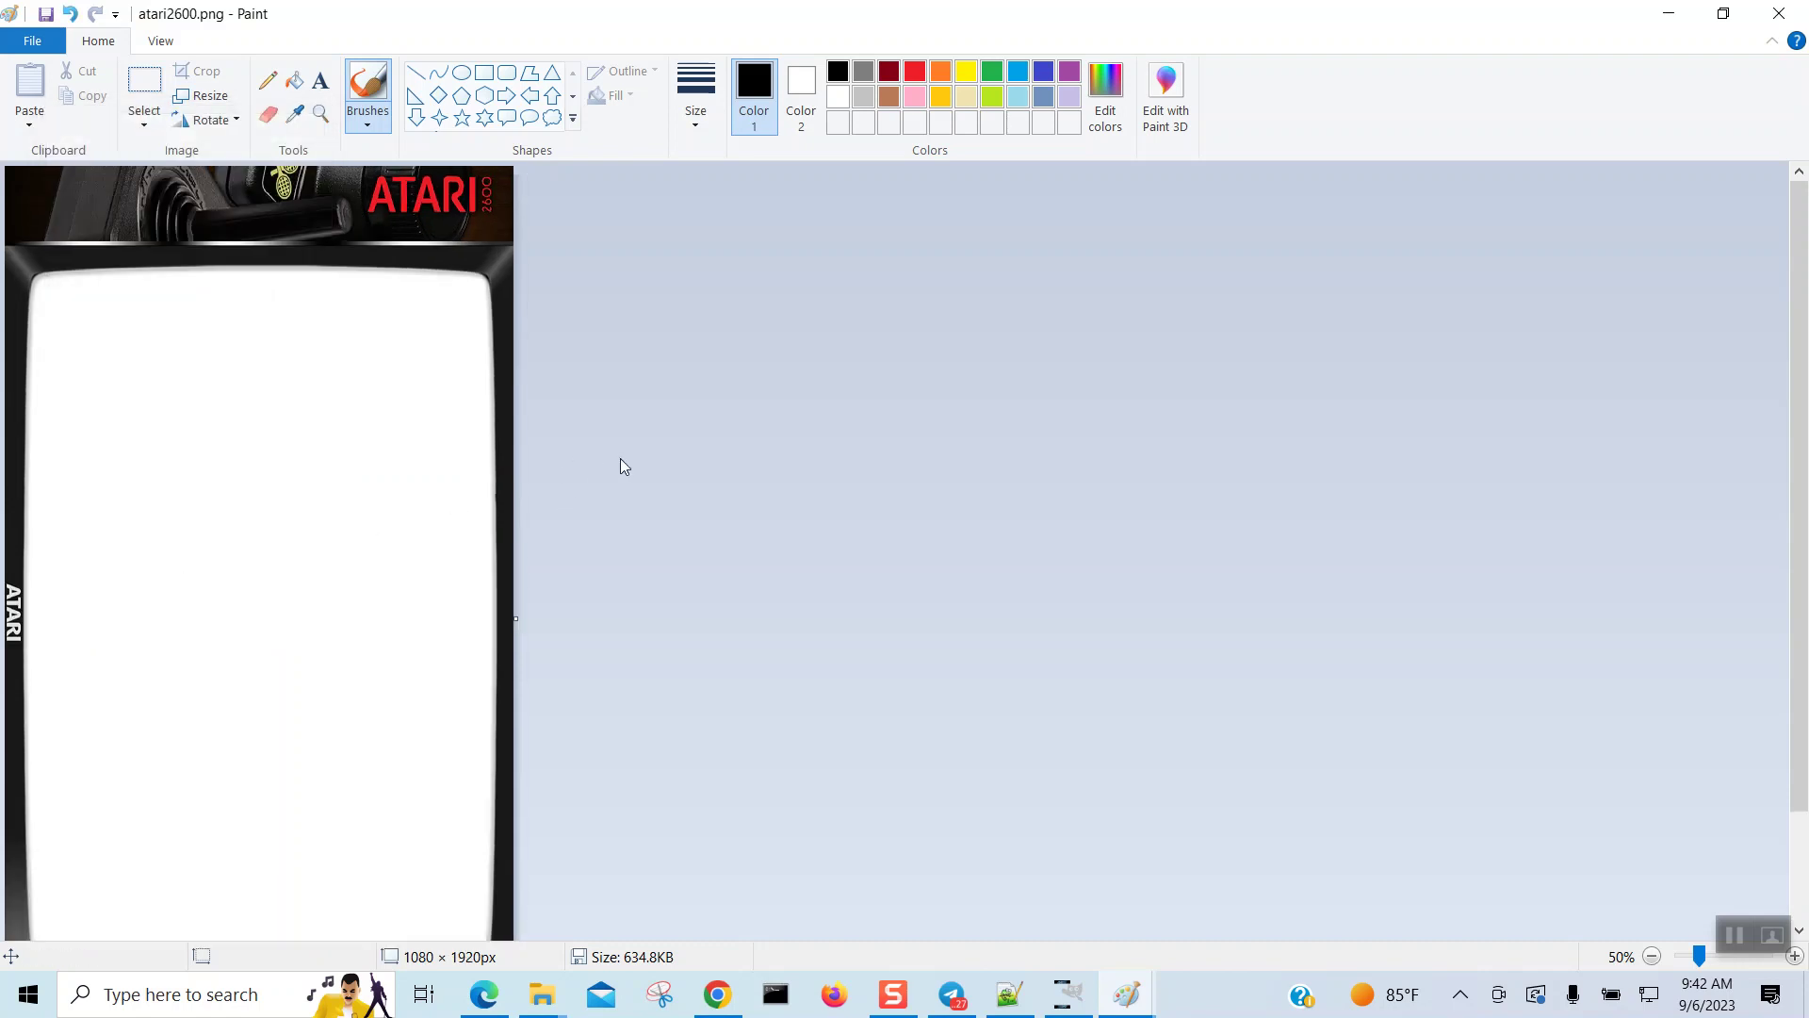
pyautogui.scroll(-3, 623, 464)
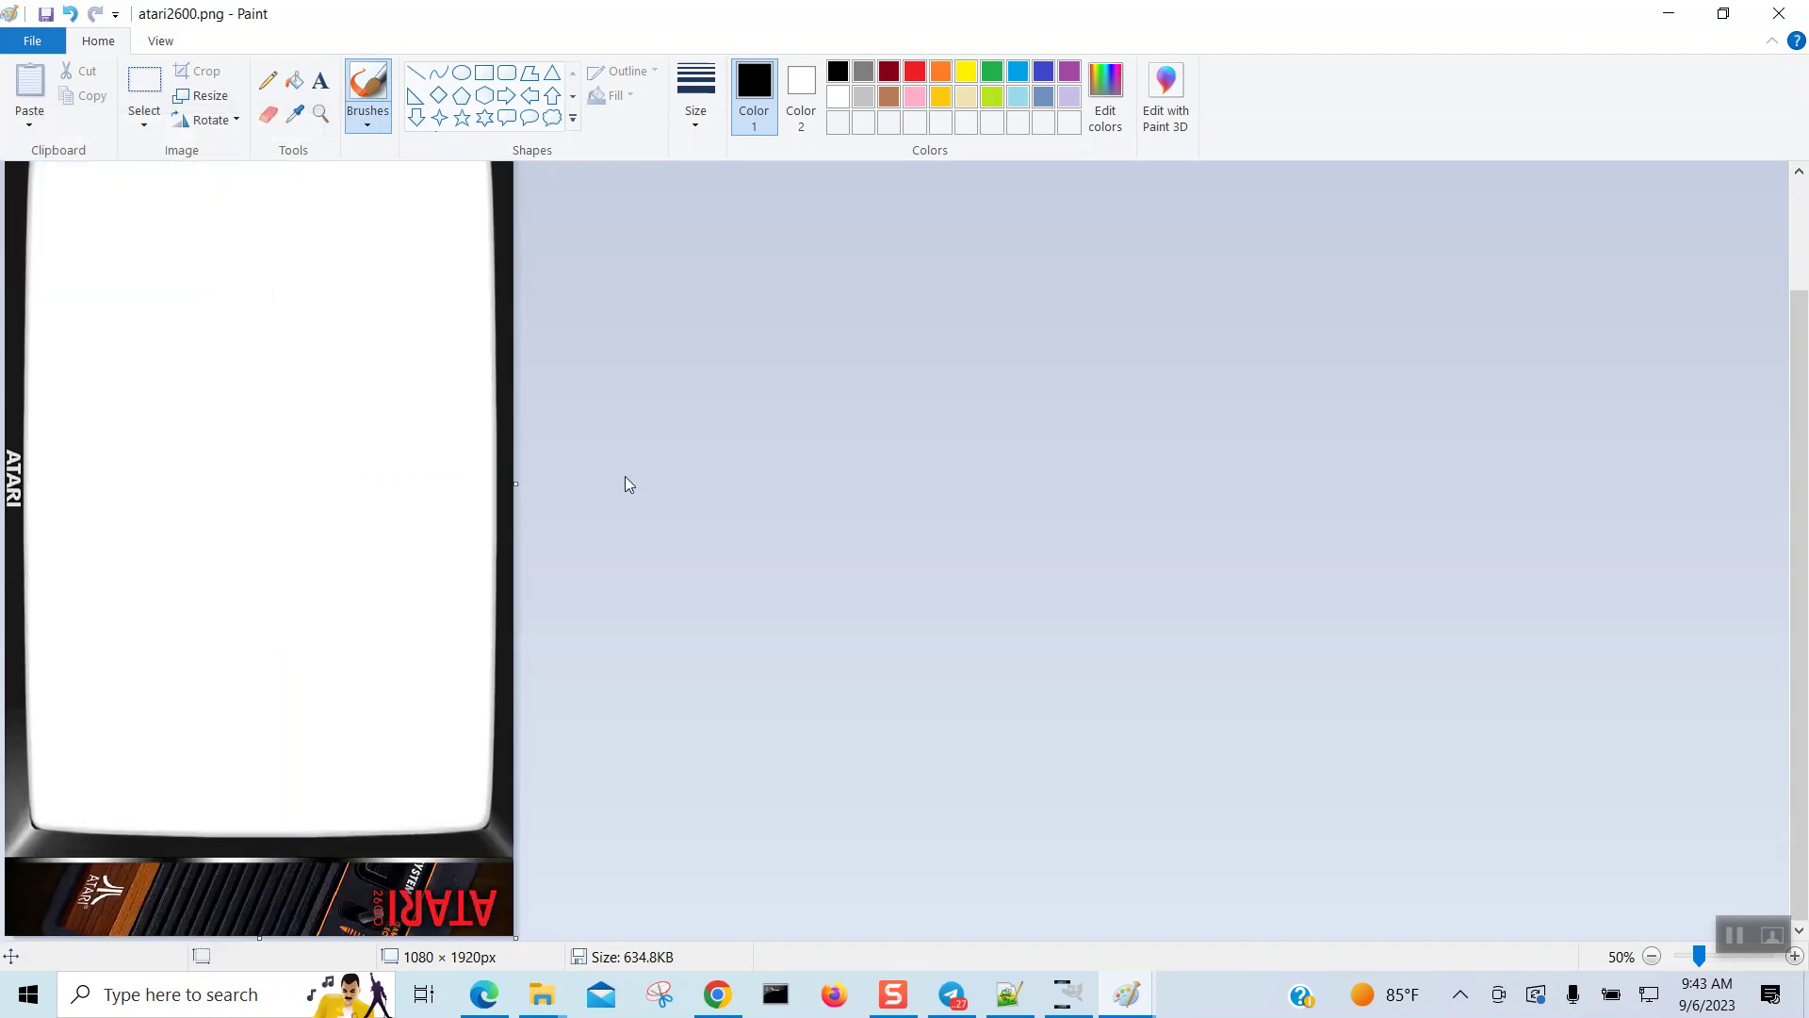
pyautogui.scroll(3, 625, 484)
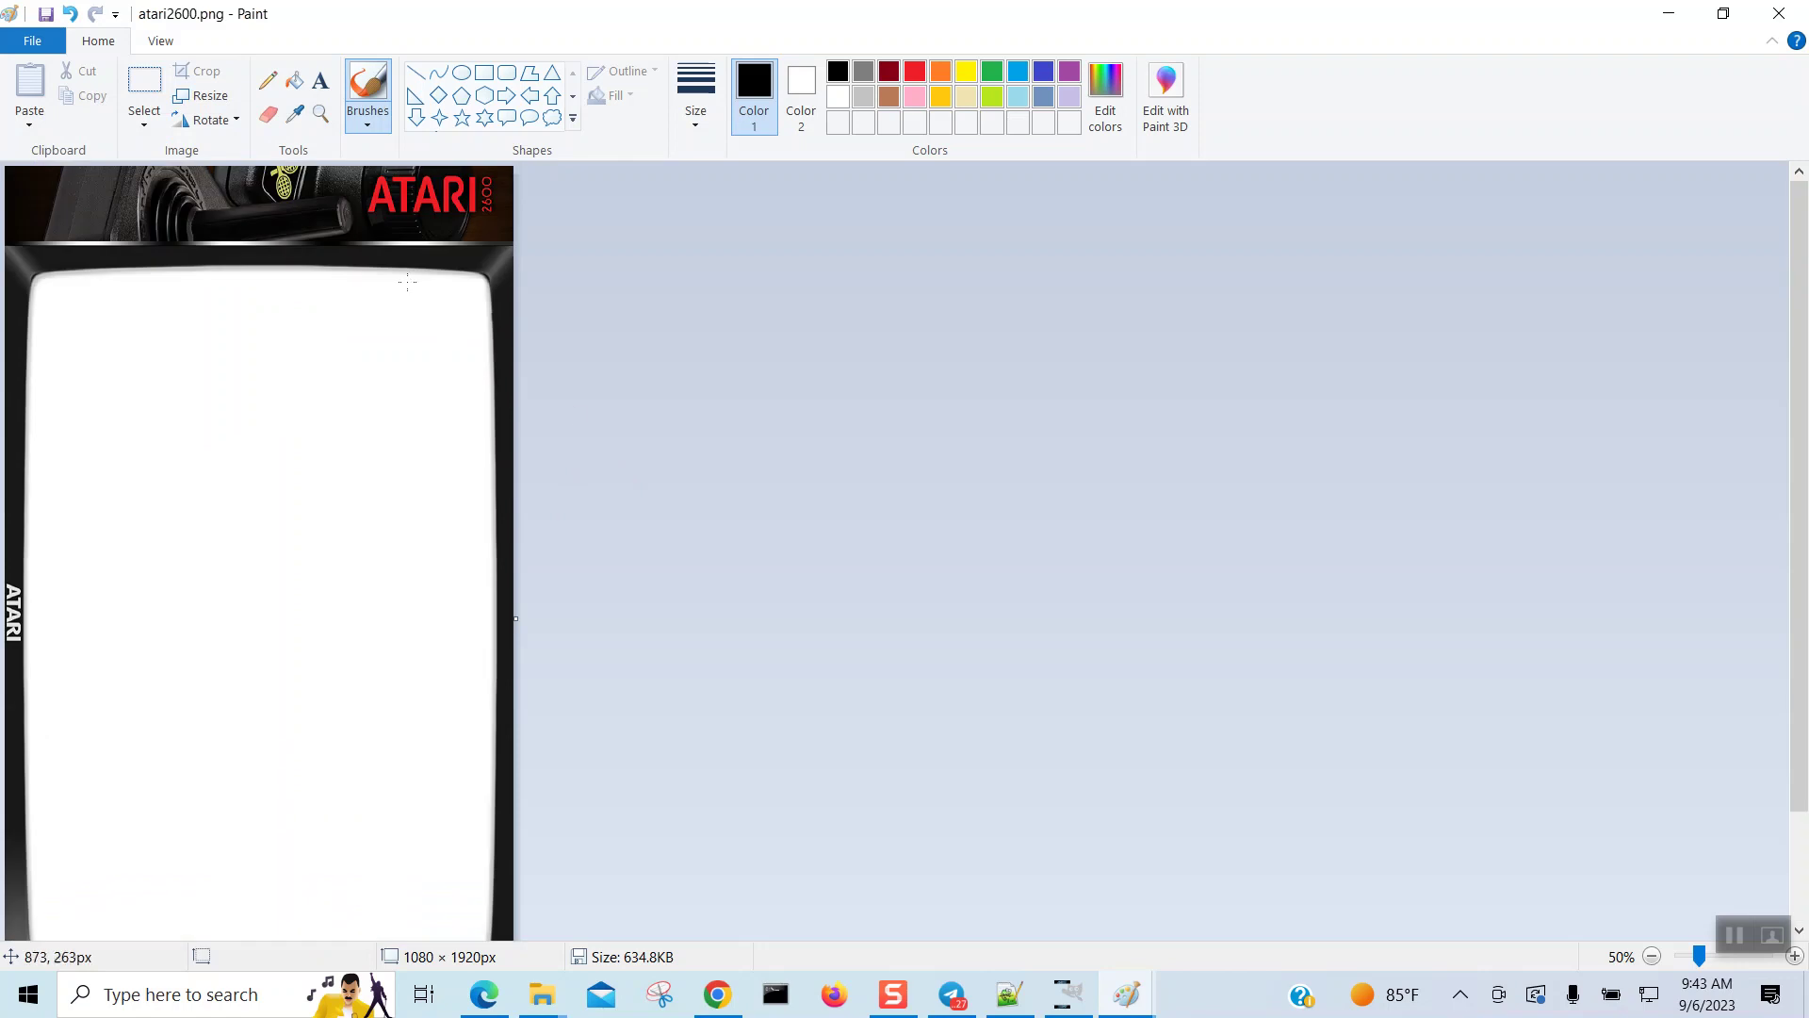
# Step: Save the resized Atari 2600 bezel, close Paint, and open atari2600.png from the console bezels folder in GIMP
pyautogui.click(45, 15)
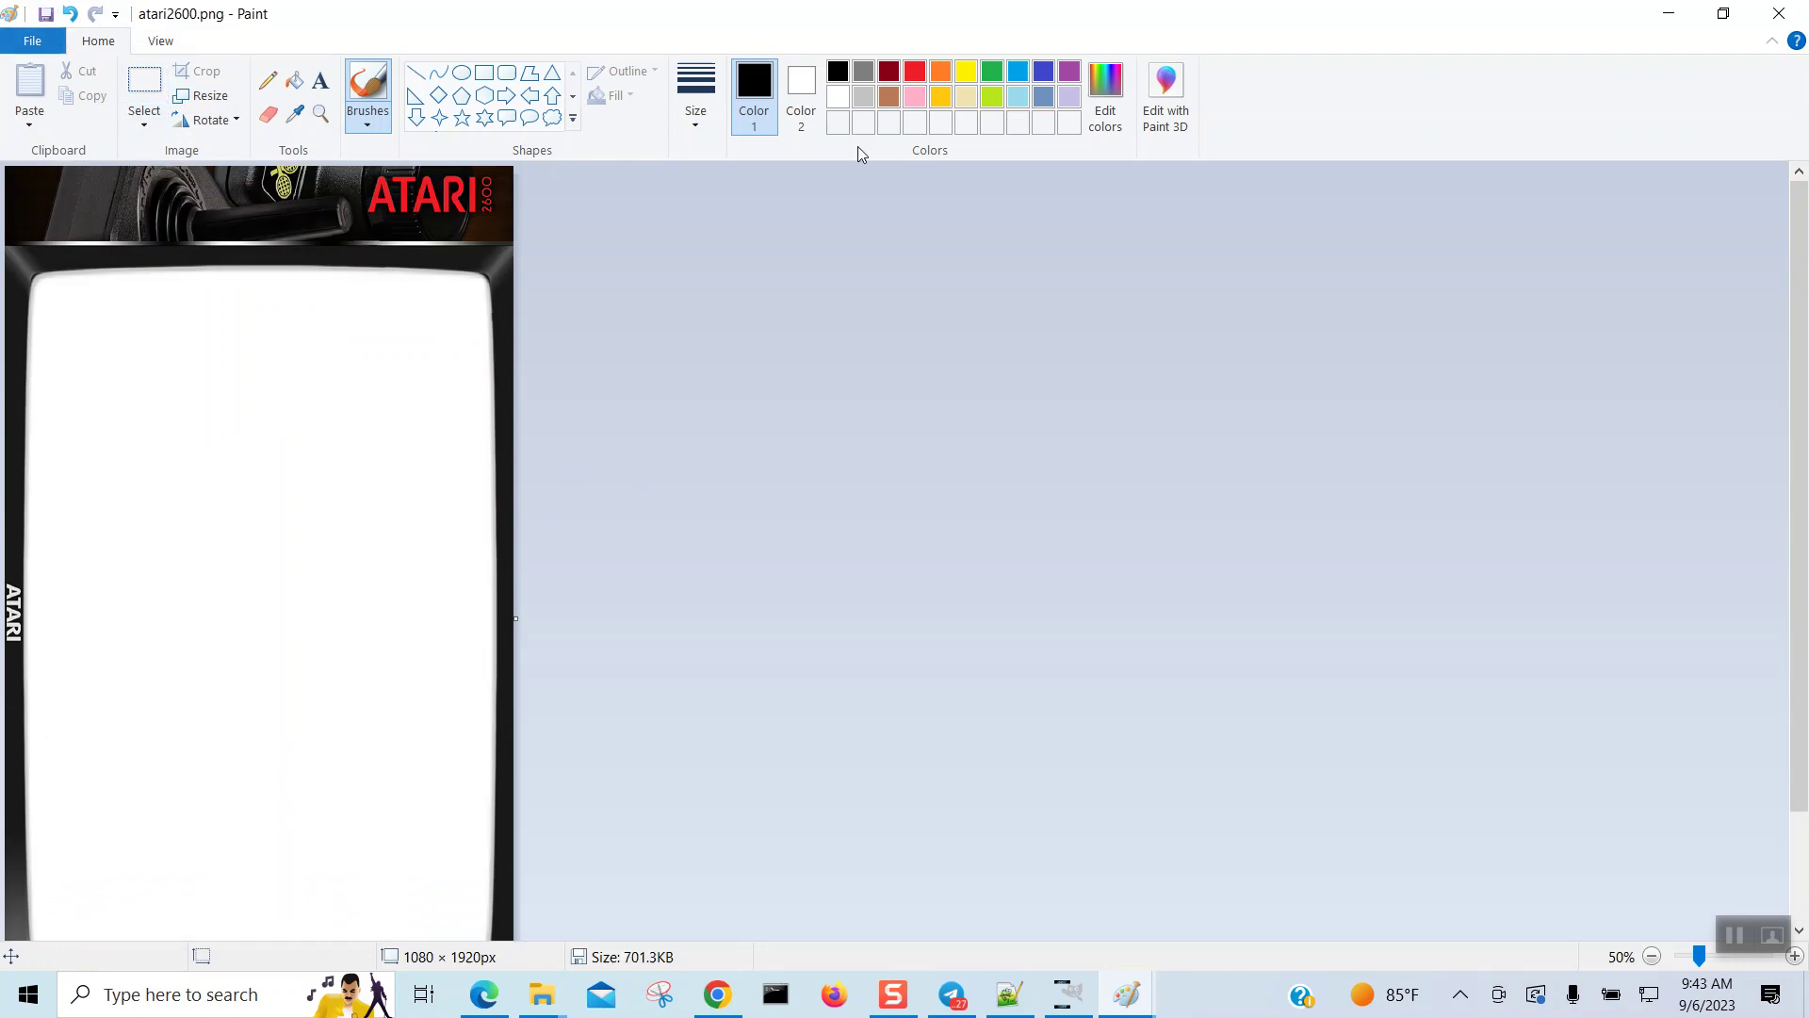
pyautogui.click(1779, 13)
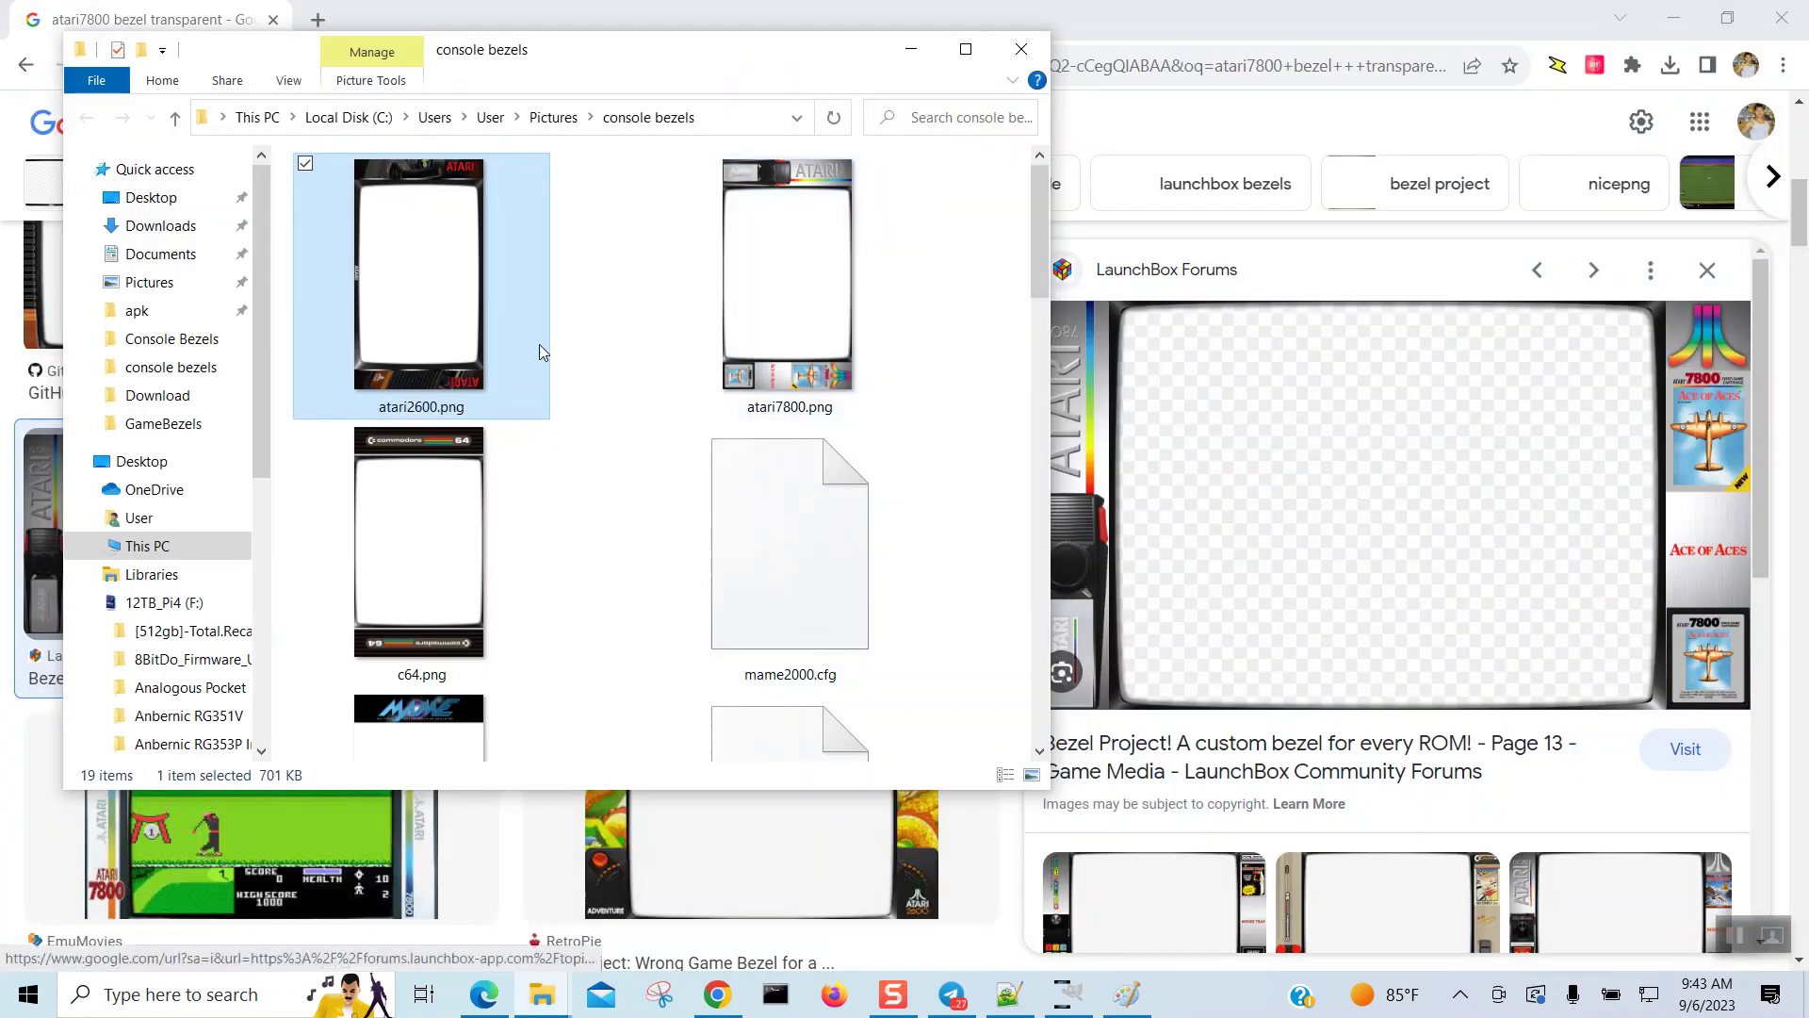
pyautogui.rightClick(445, 281)
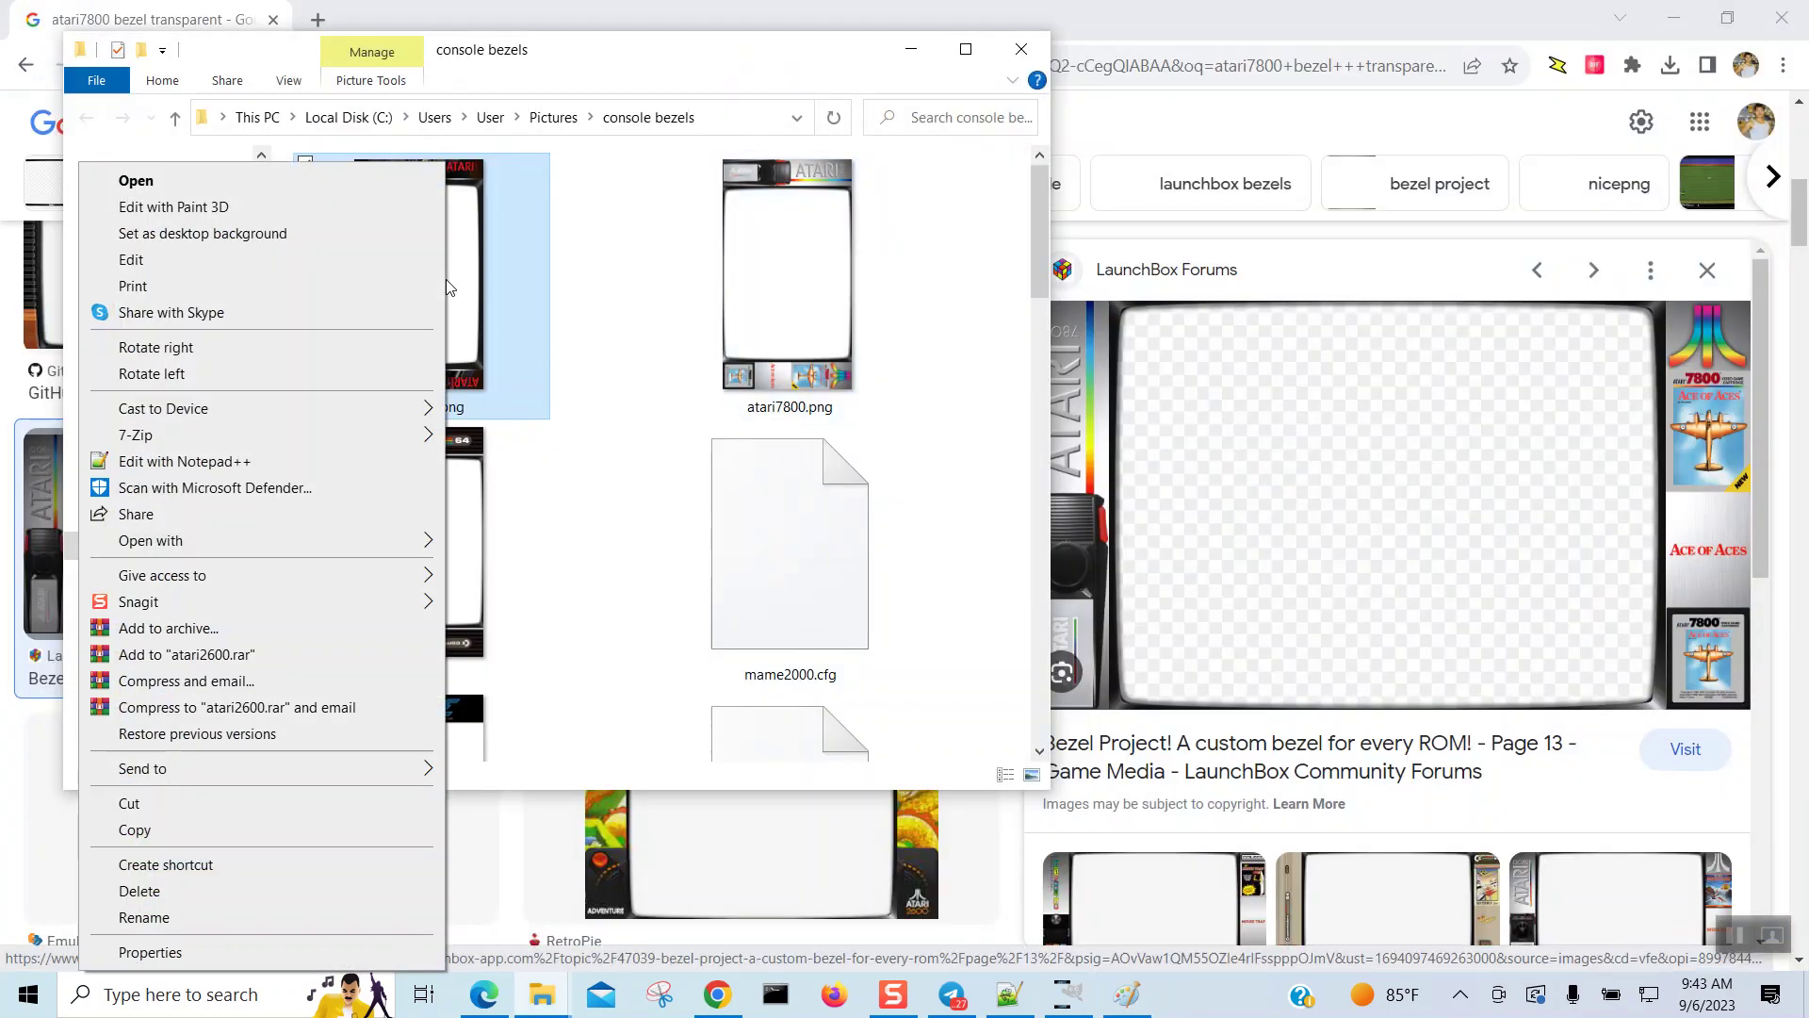
pyautogui.click(597, 315)
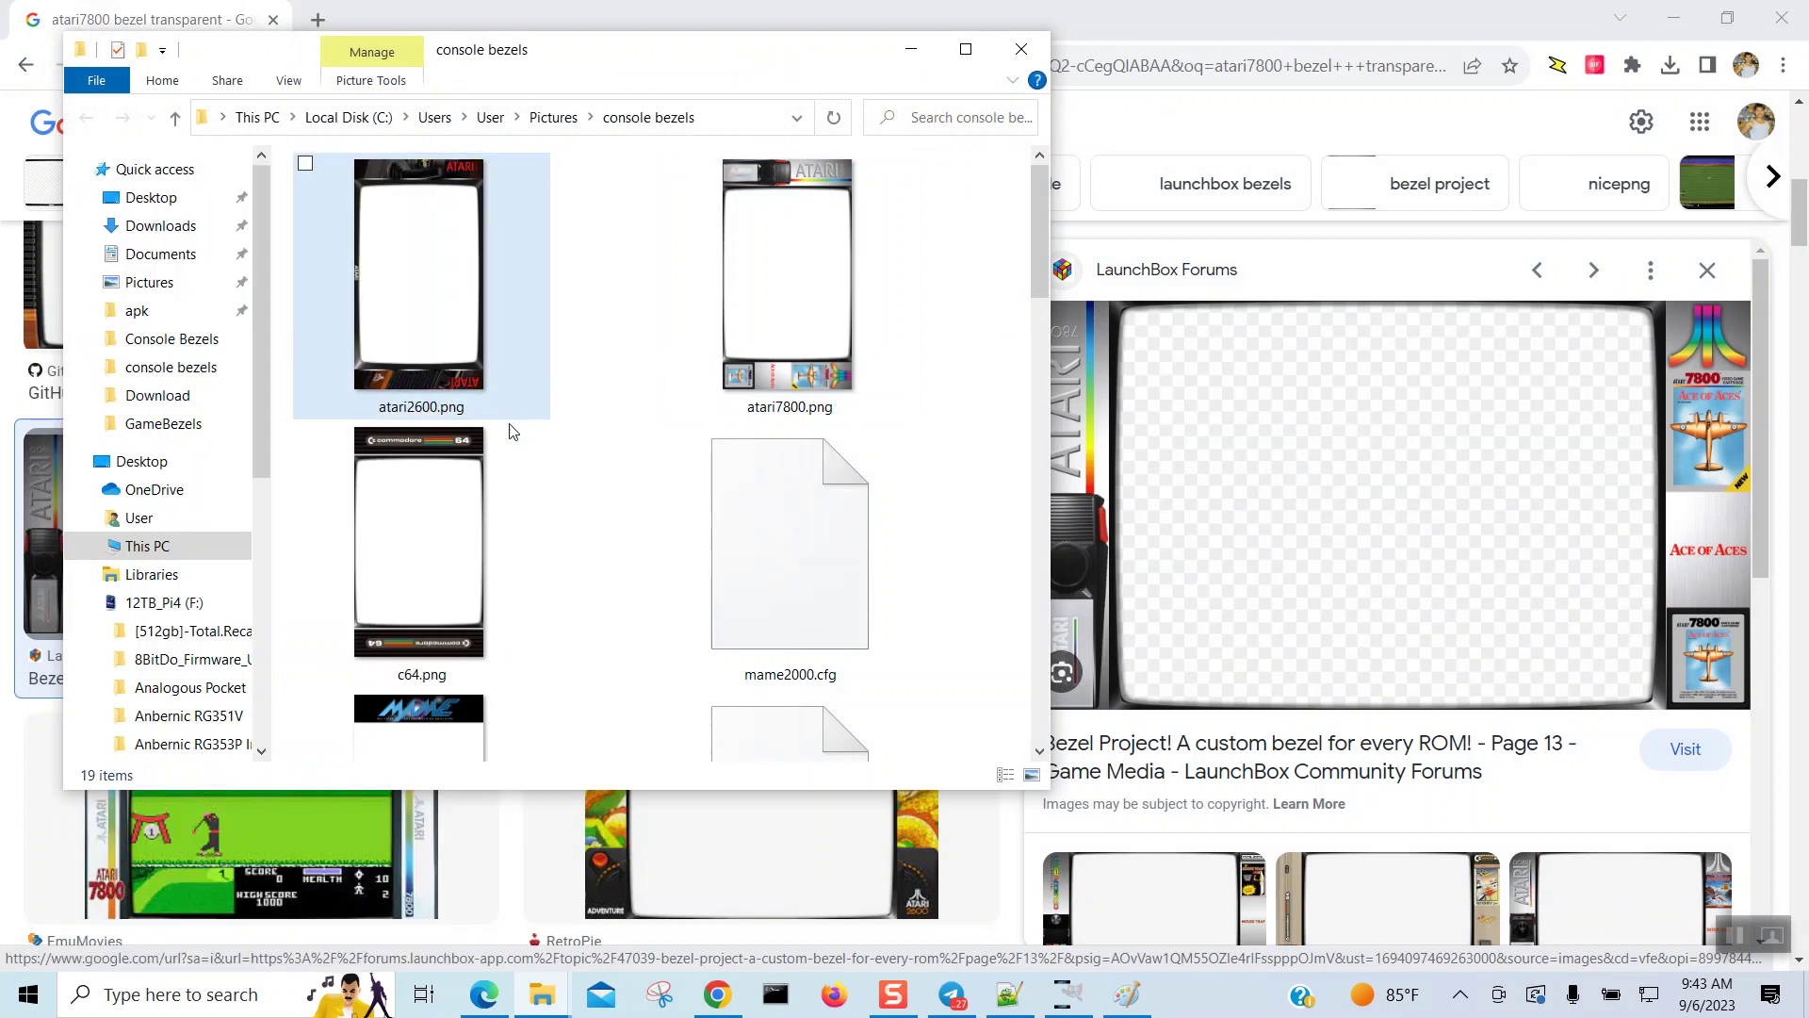
pyautogui.click(435, 259)
pyautogui.rightClick(435, 260)
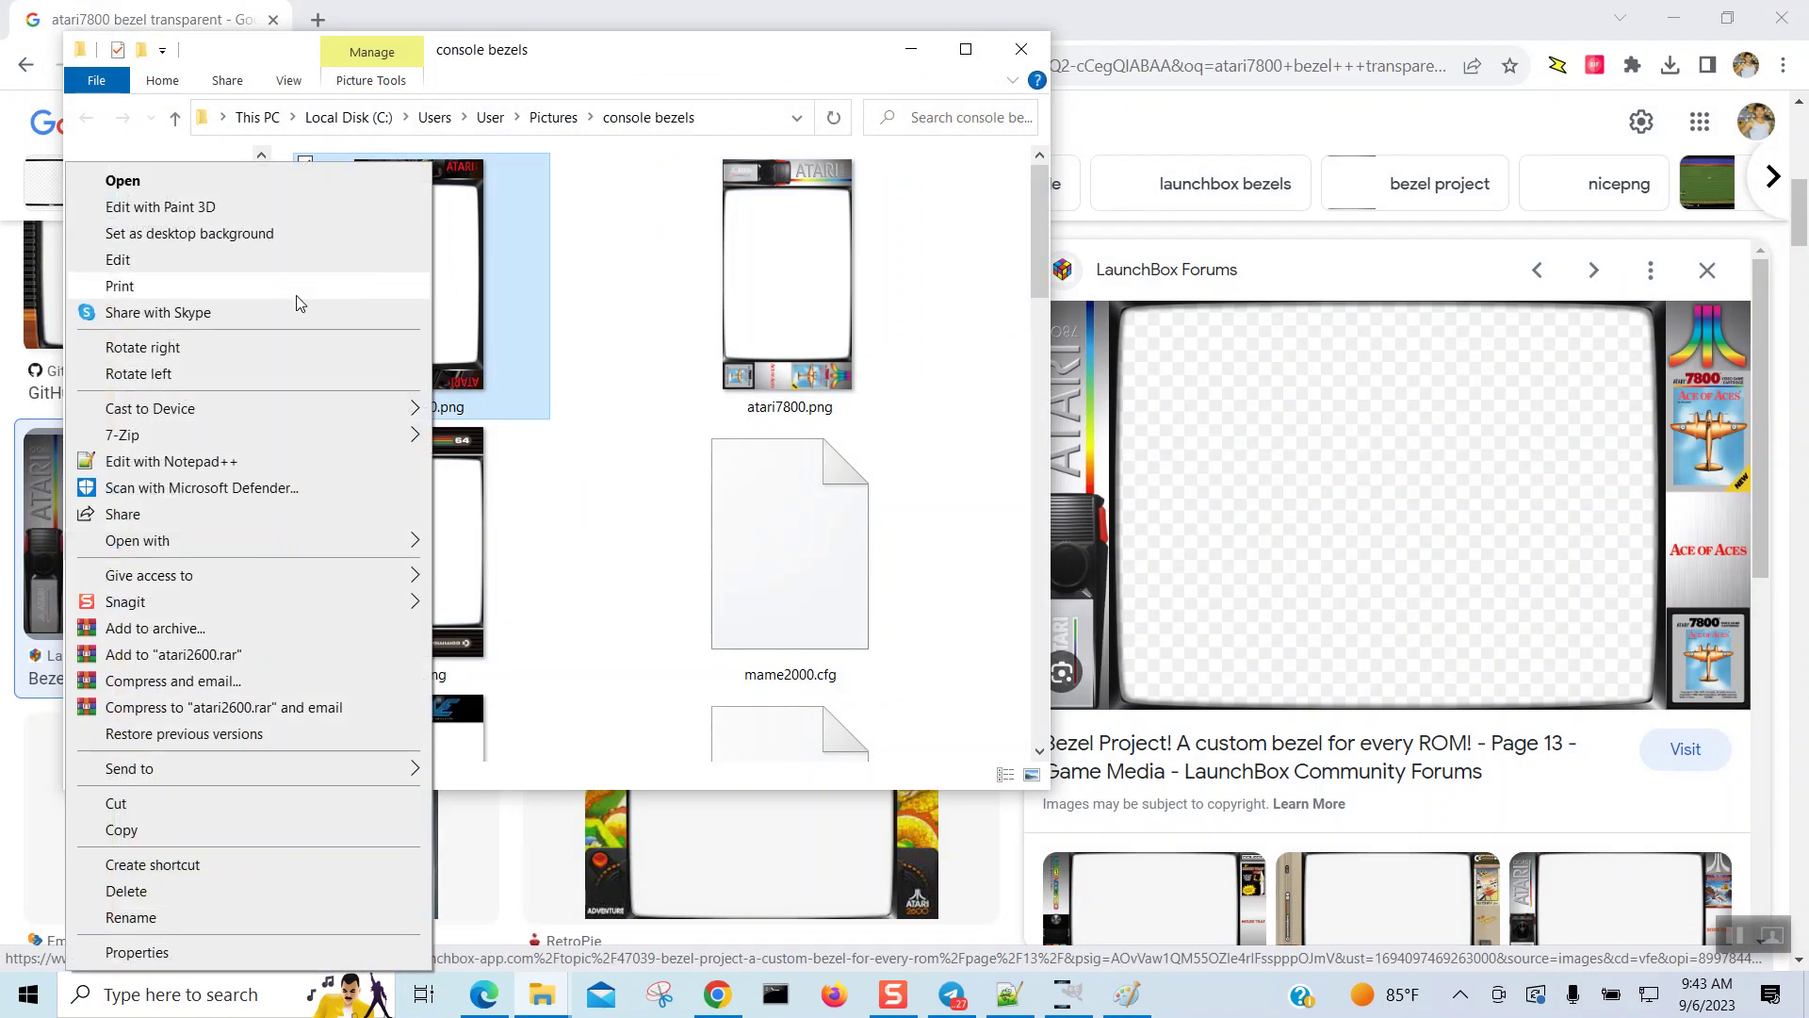
pyautogui.moveTo(300, 542)
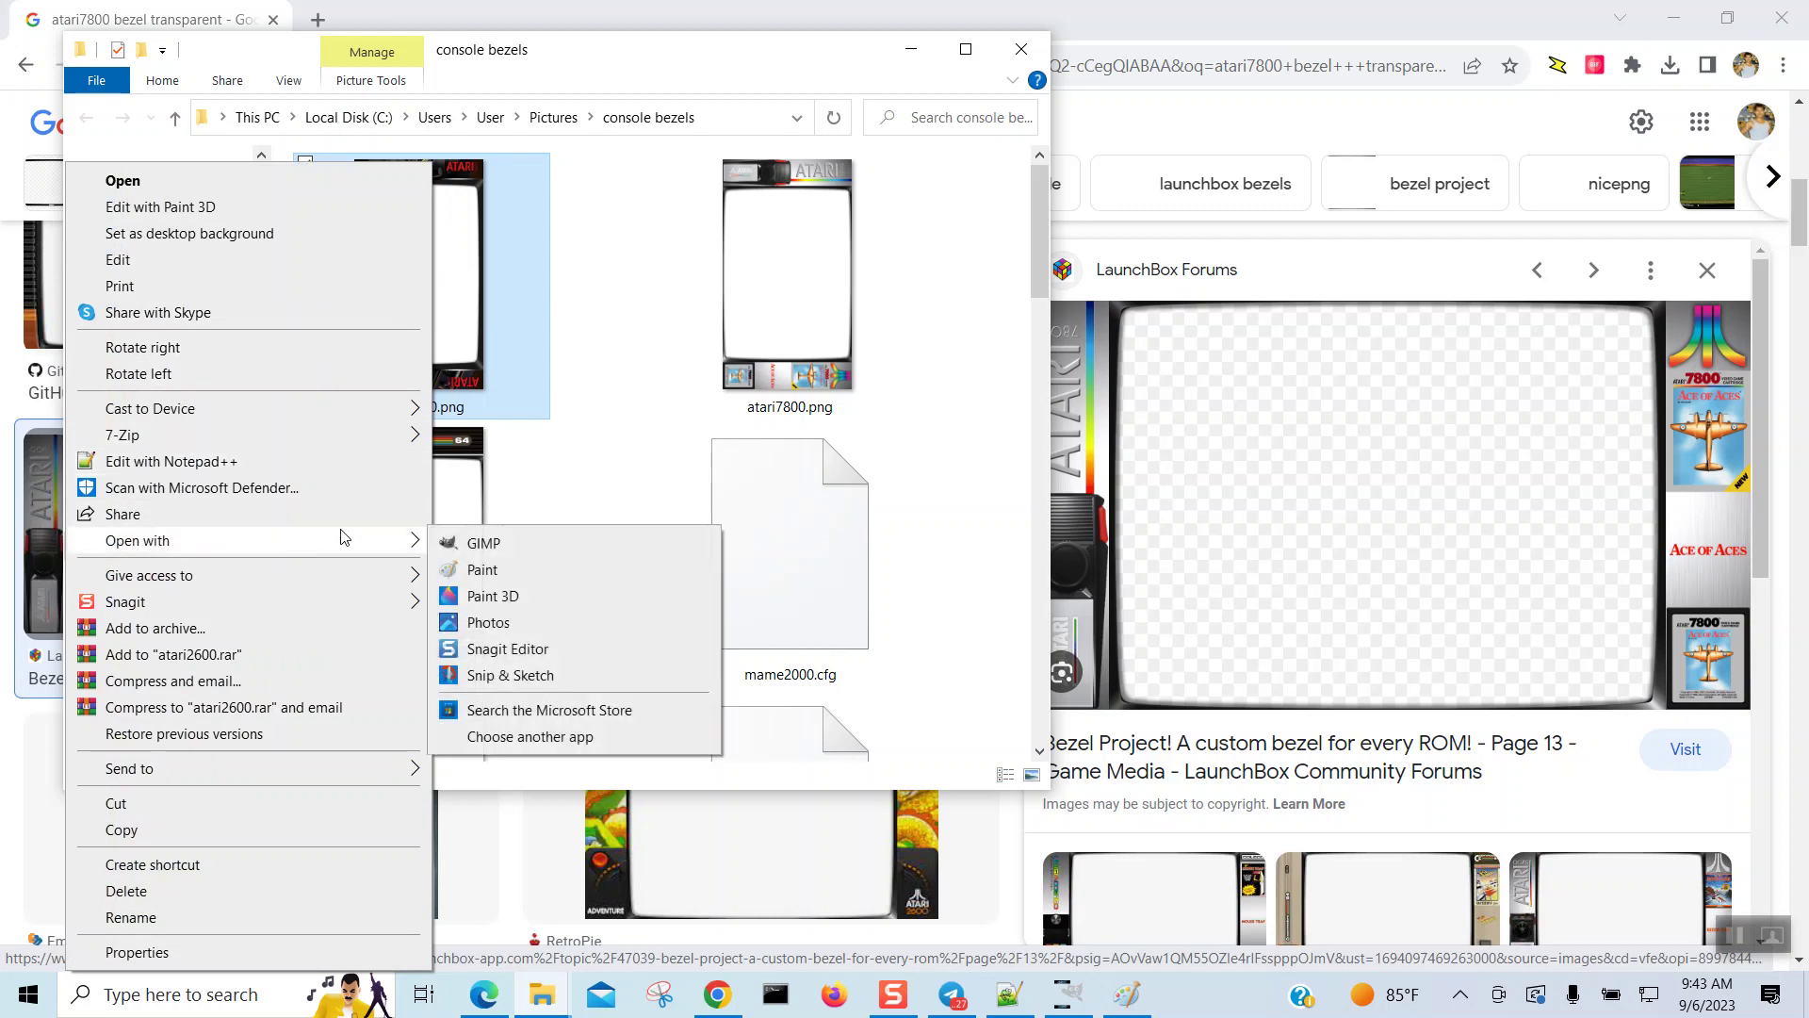
pyautogui.click(588, 543)
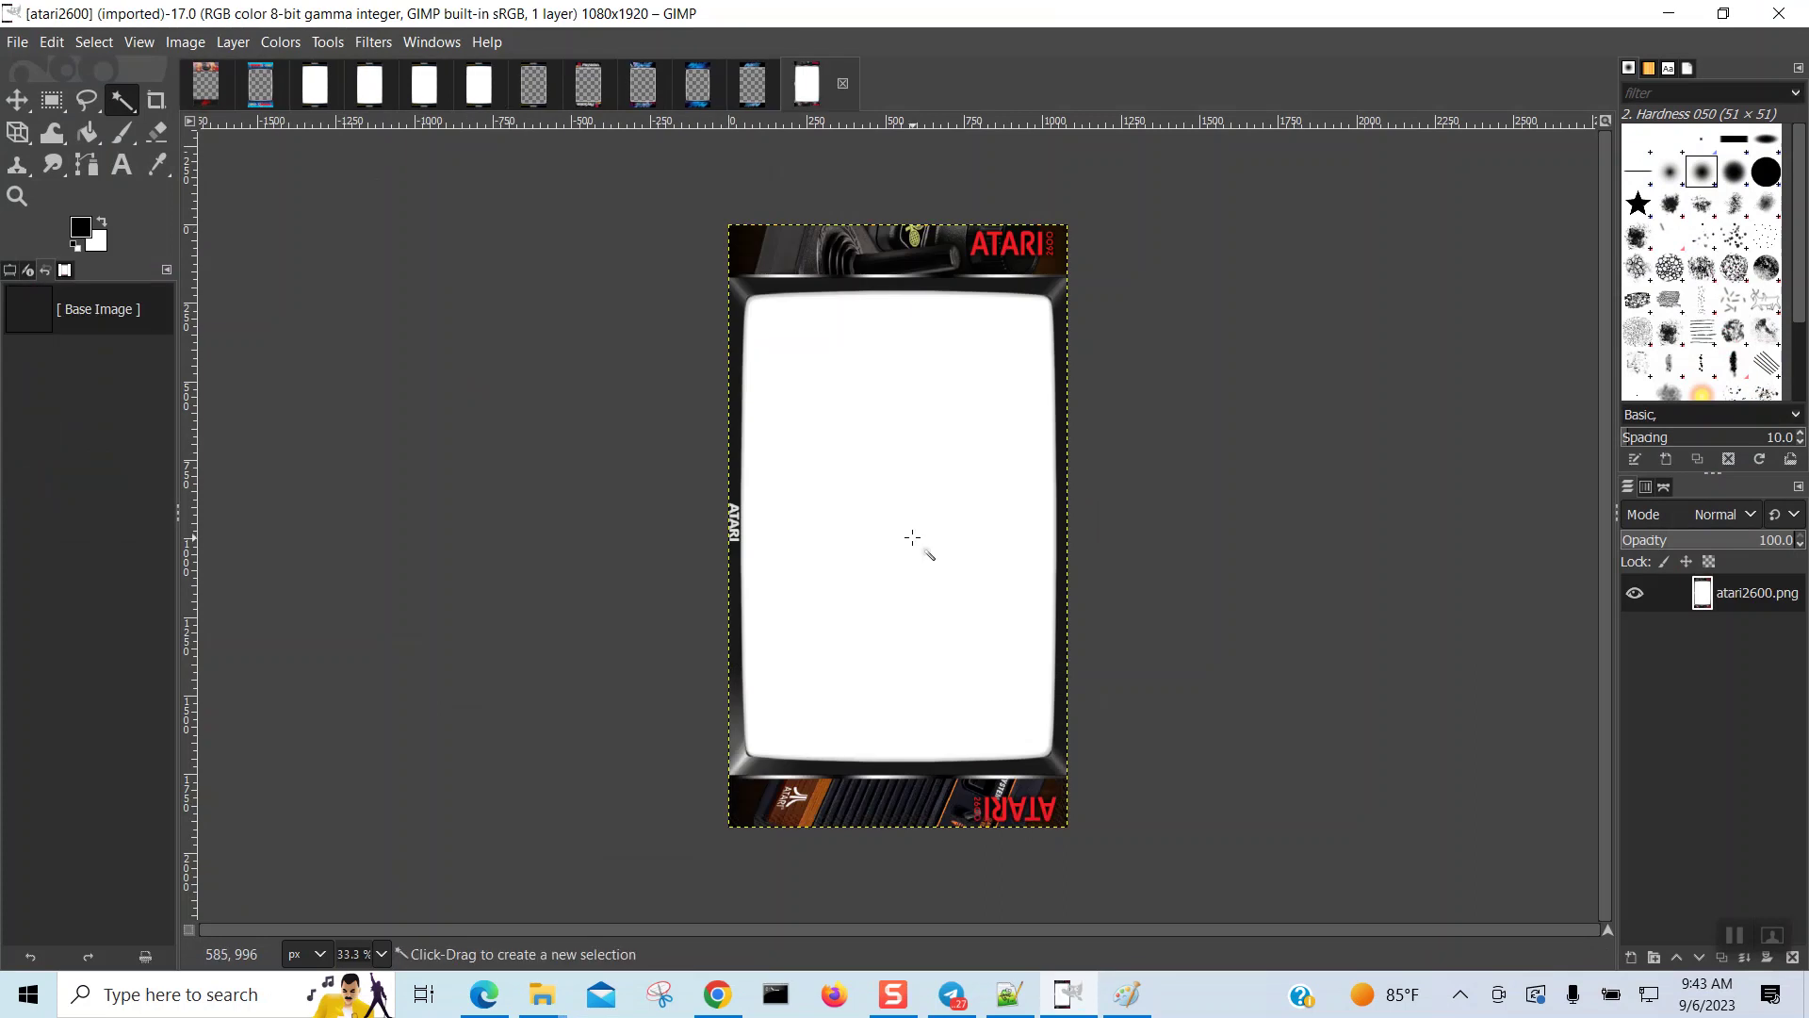
# Step: Fuzzy-select the white screen area of the Atari 2600 bezel and cut it out to leave it transparent
pyautogui.click(1210, 430)
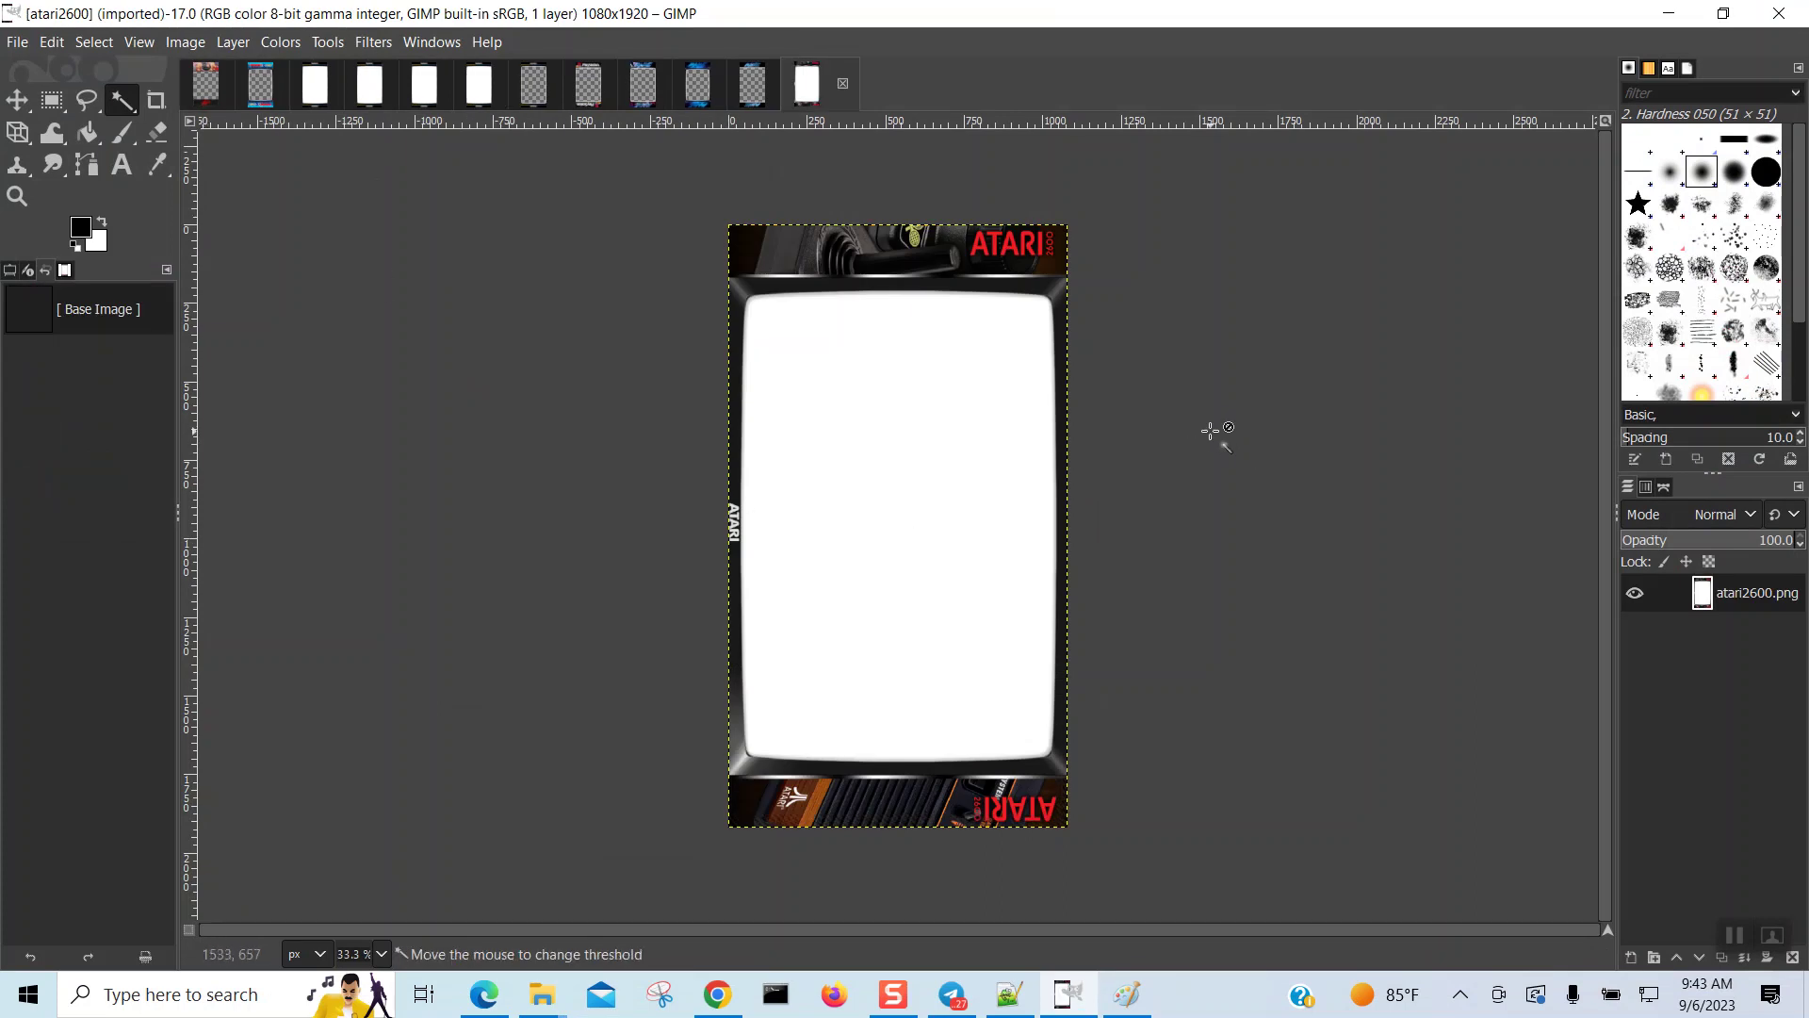
pyautogui.click(854, 450)
pyautogui.rightClick(868, 439)
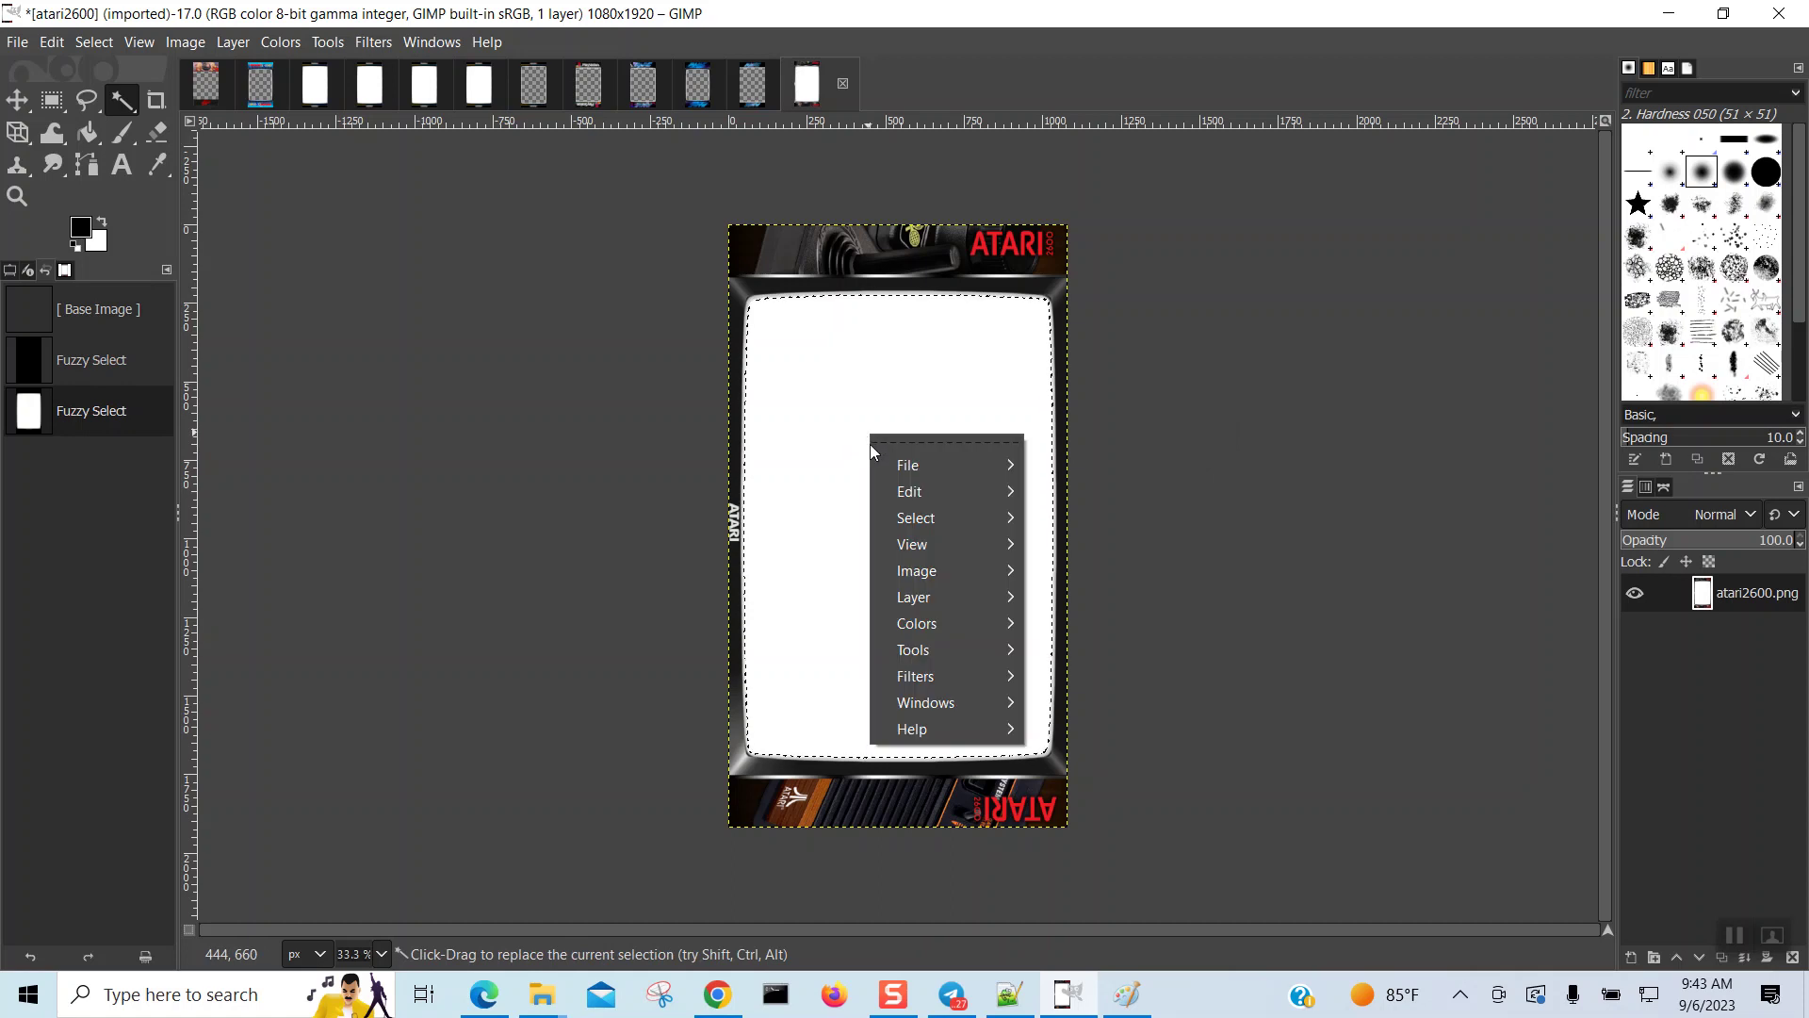
pyautogui.moveTo(918, 488)
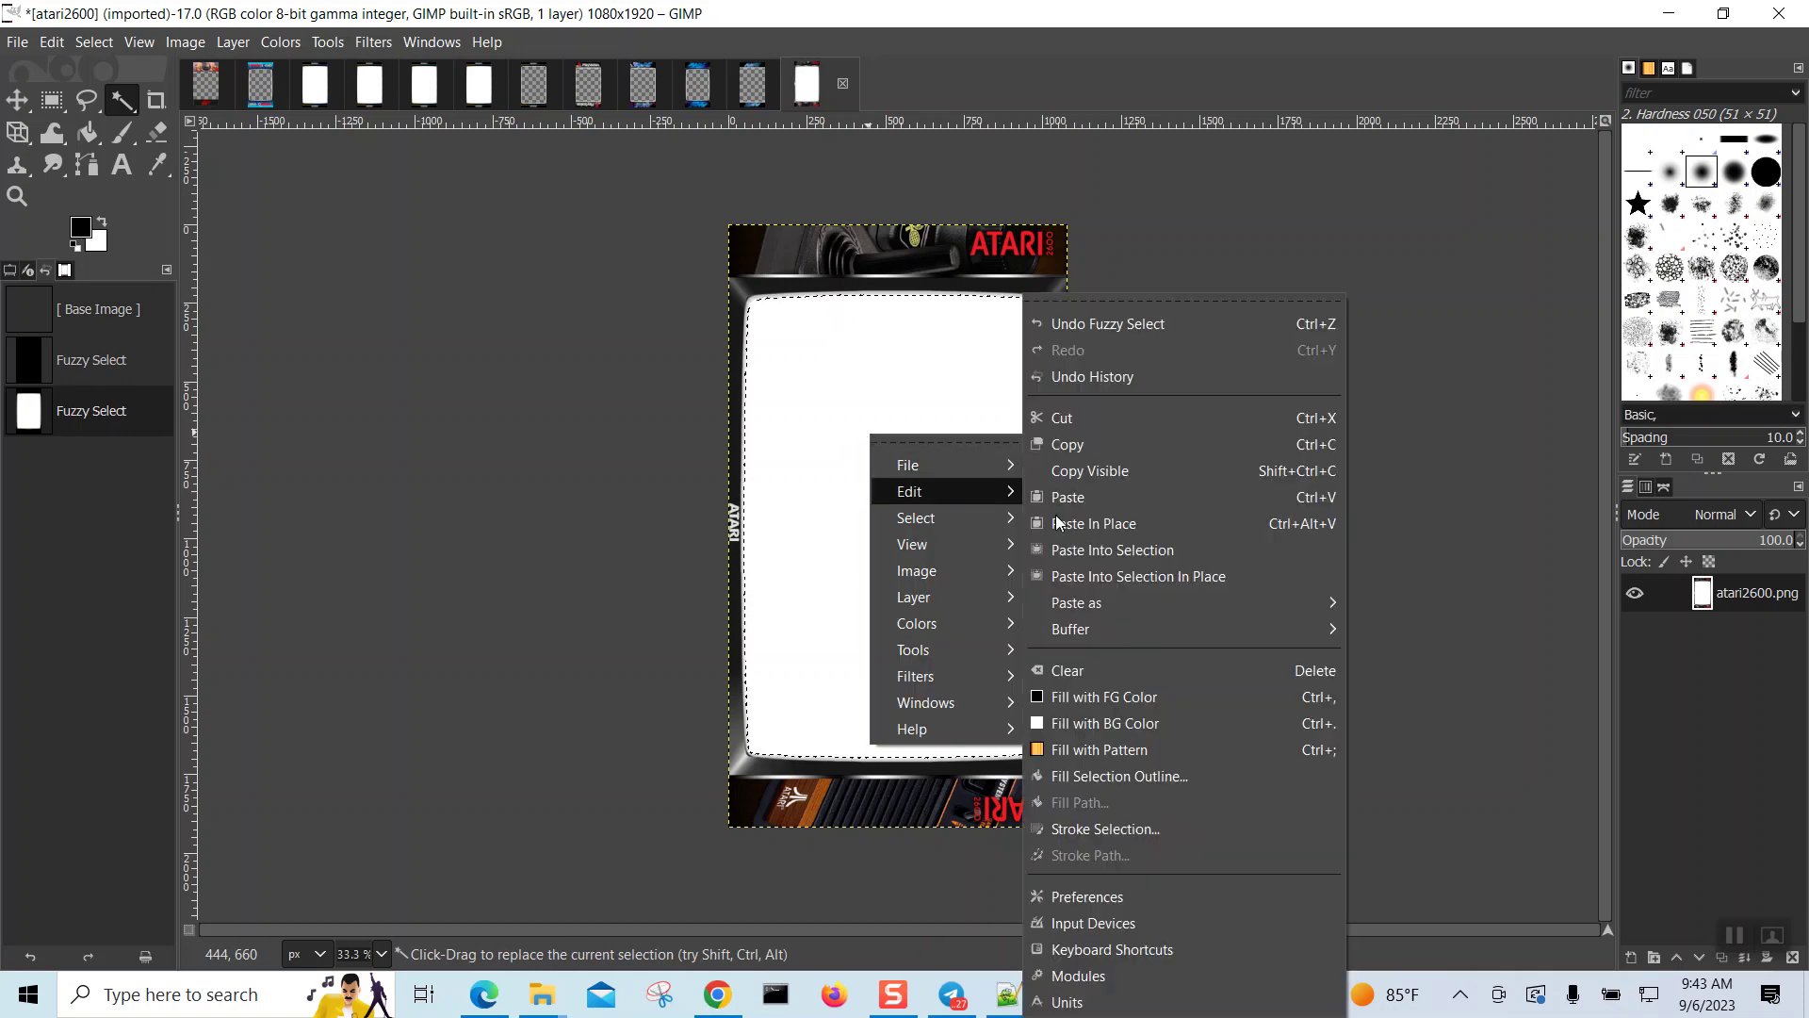
pyautogui.click(1200, 414)
pyautogui.click(1200, 412)
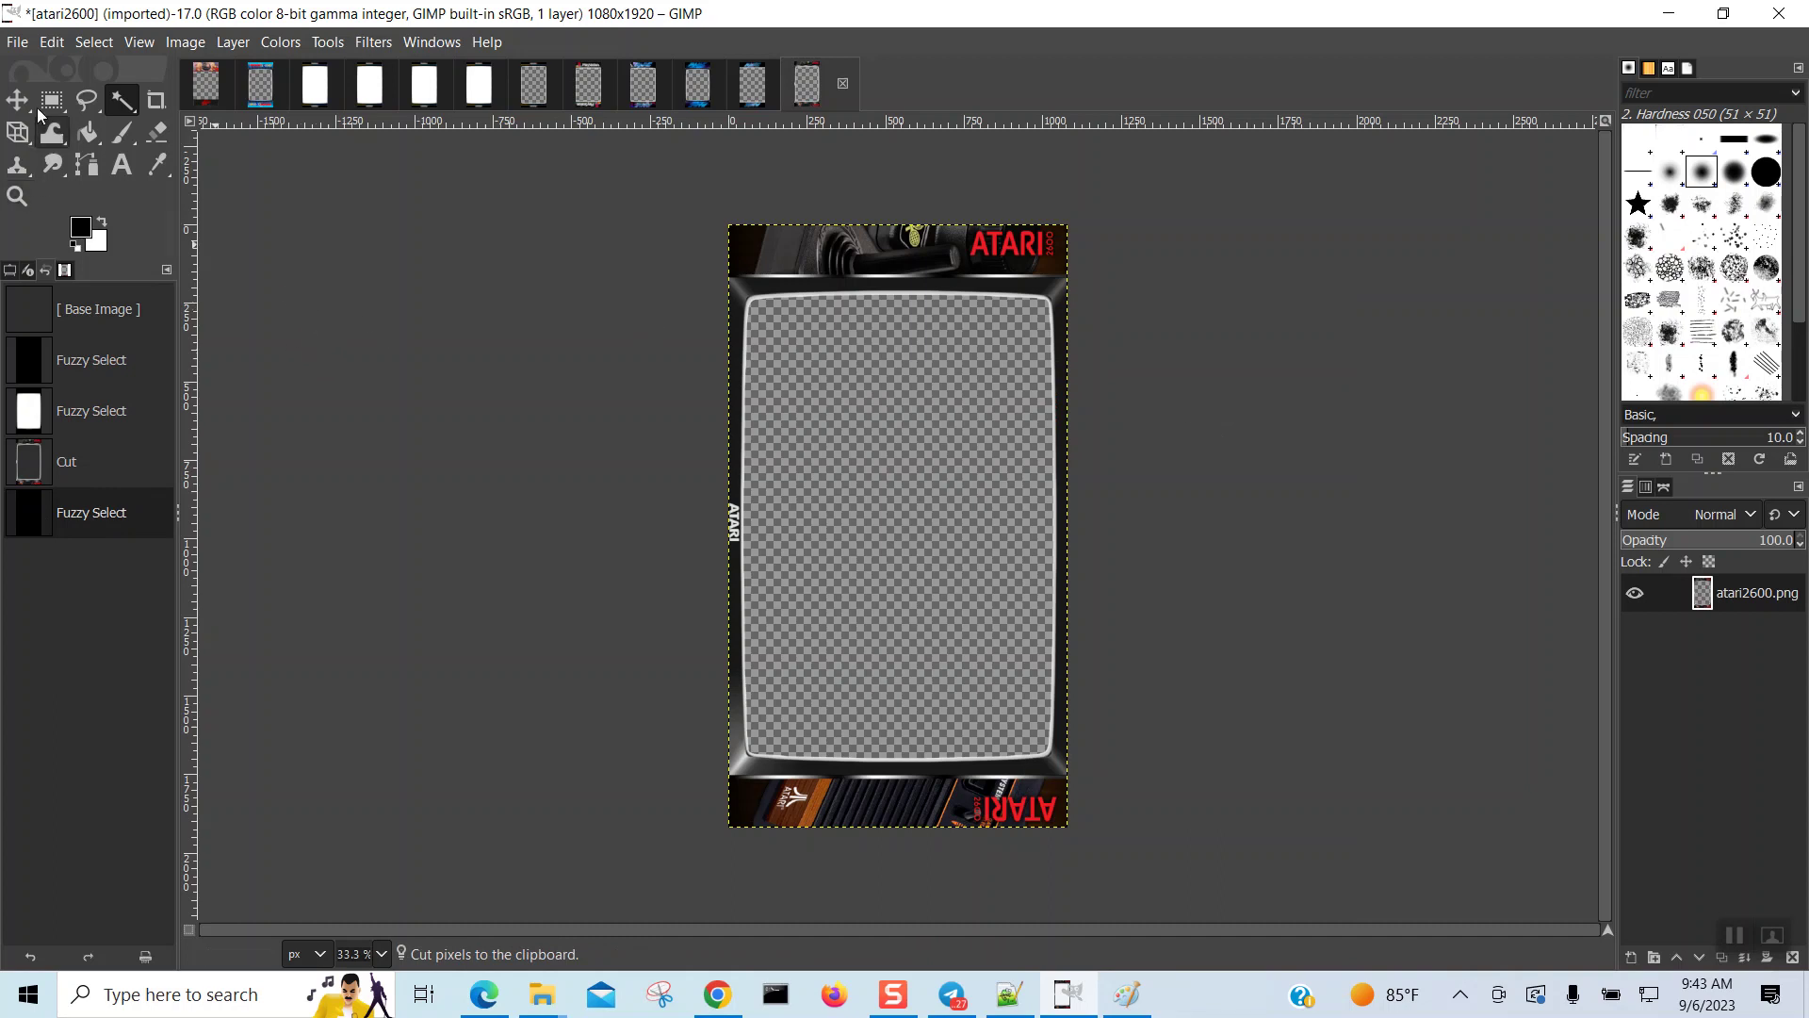
# Step: Overwrite atari2600.png with the transparent-screen version and minimize GIMP to return to the console bezels folder
pyautogui.click(18, 42)
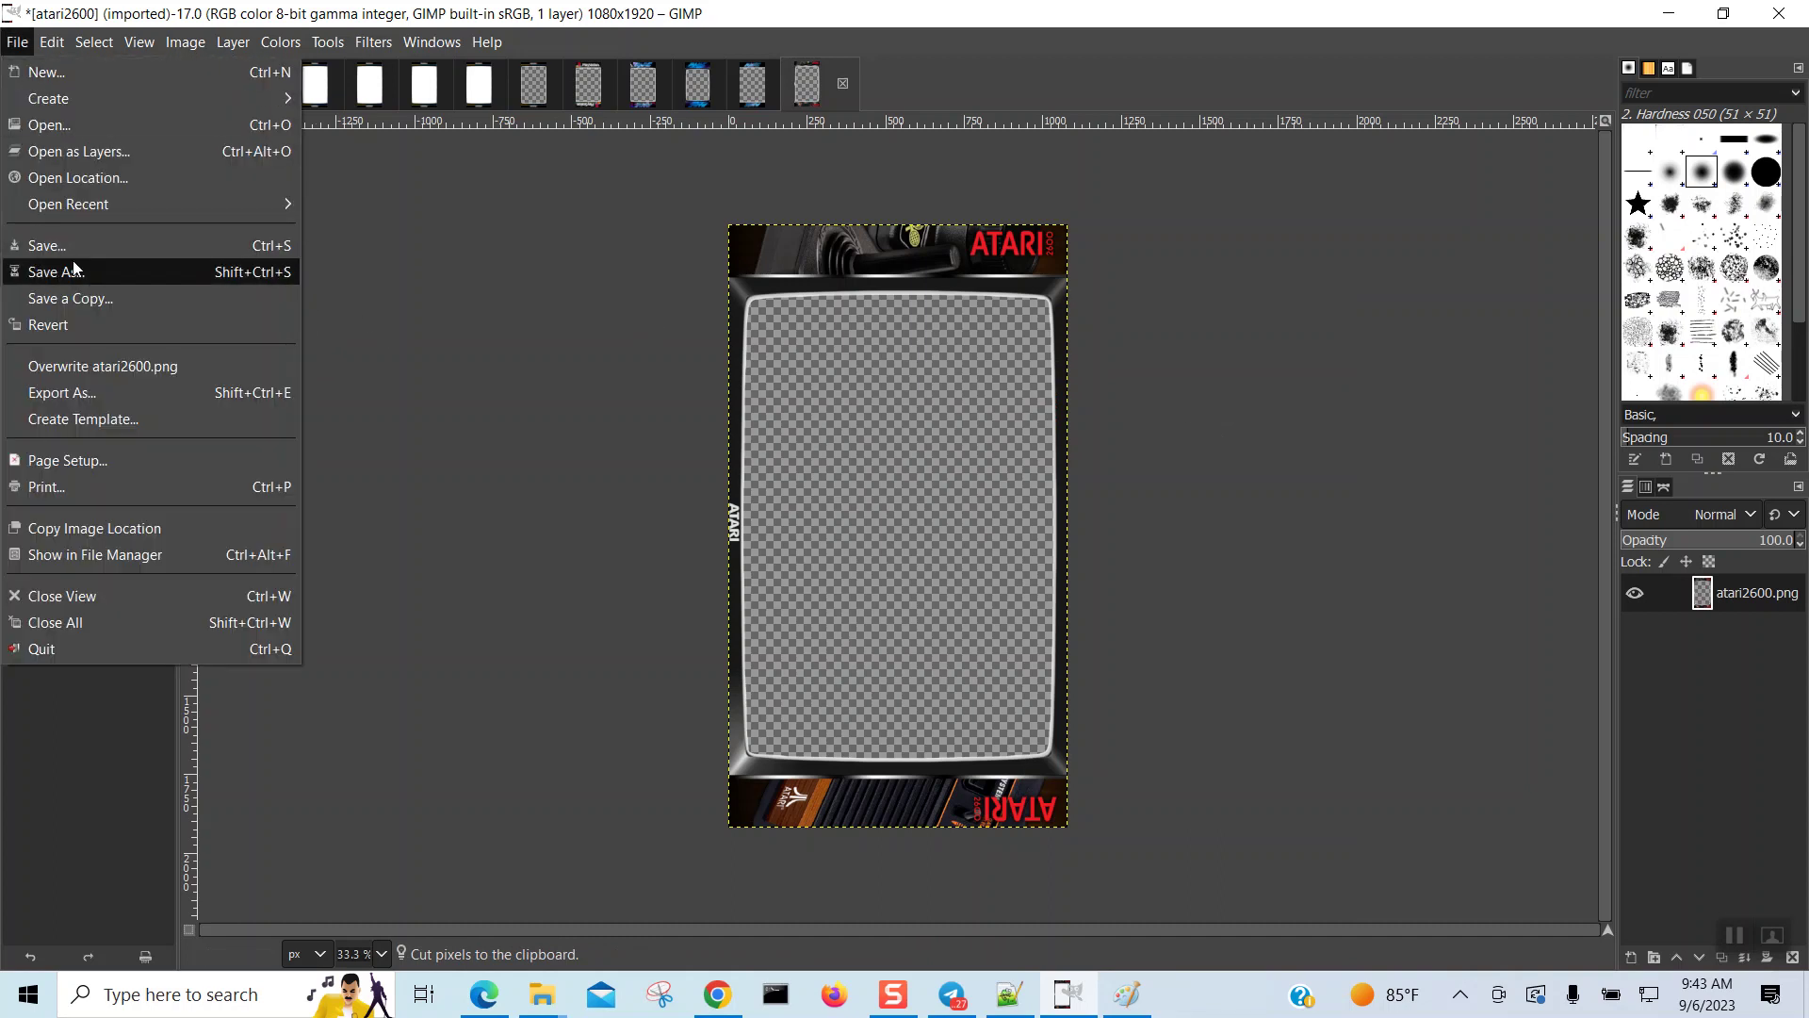
pyautogui.click(130, 369)
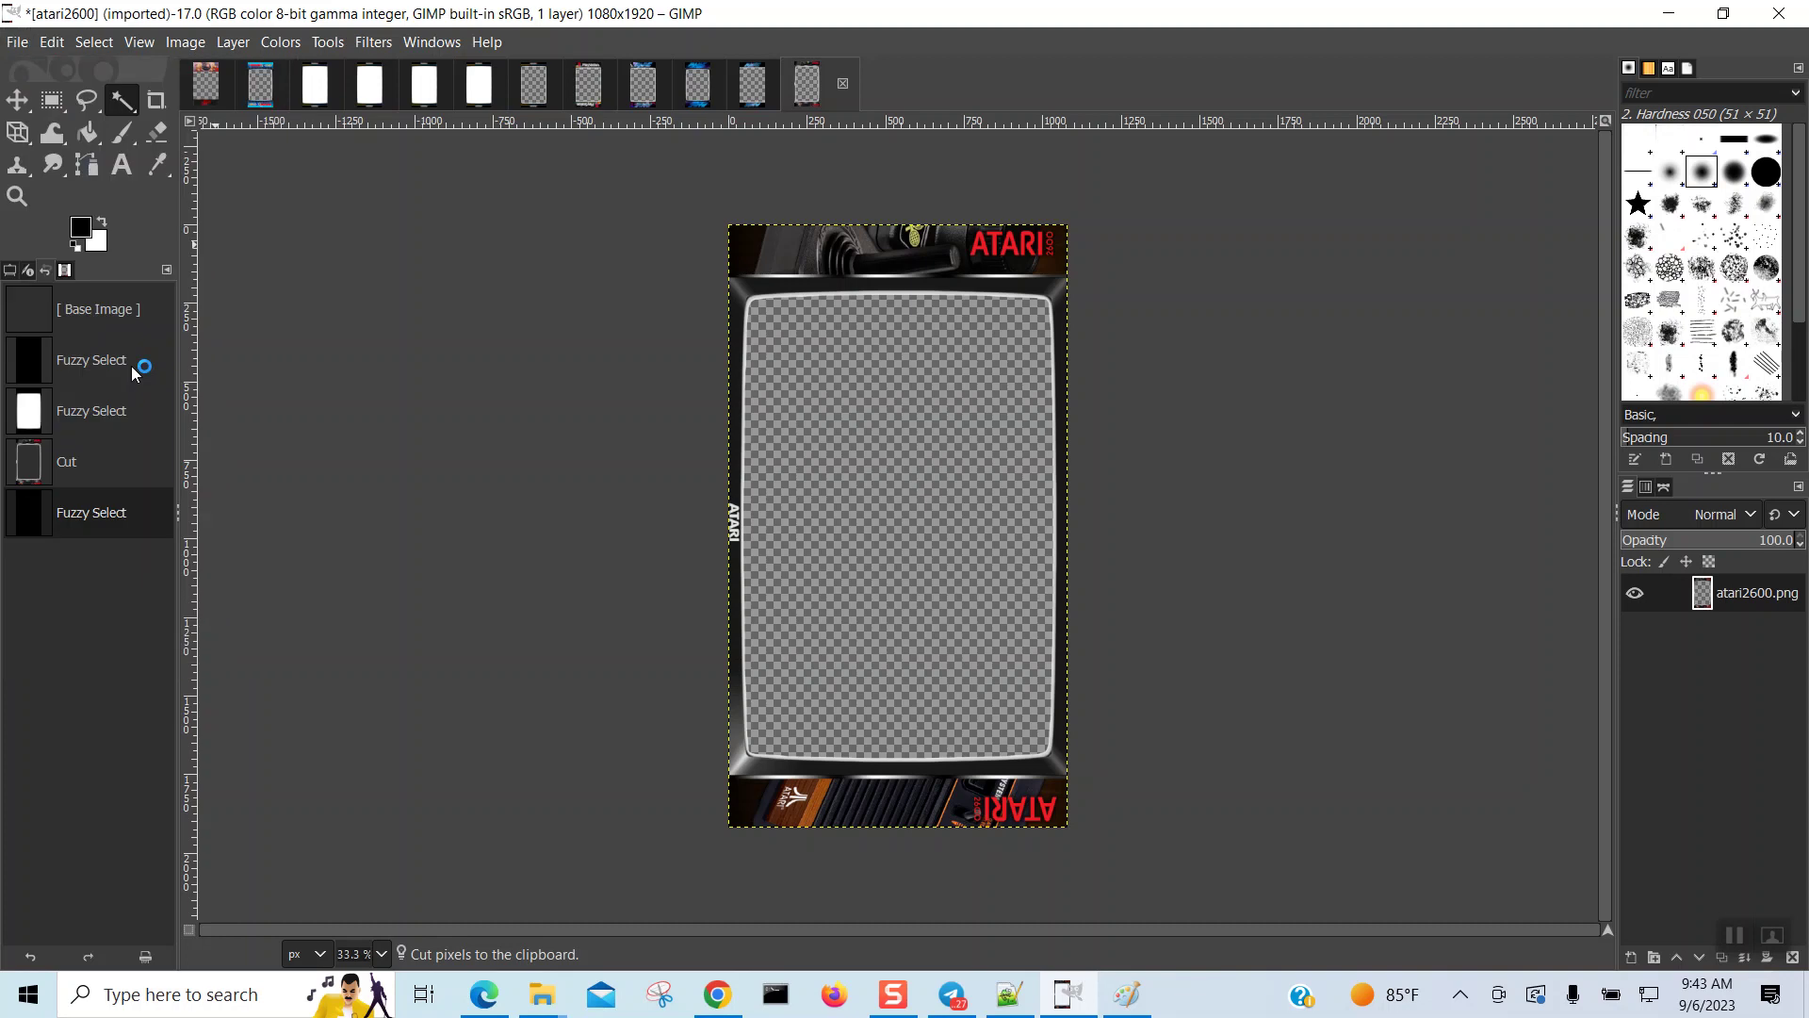
pyautogui.click(1668, 13)
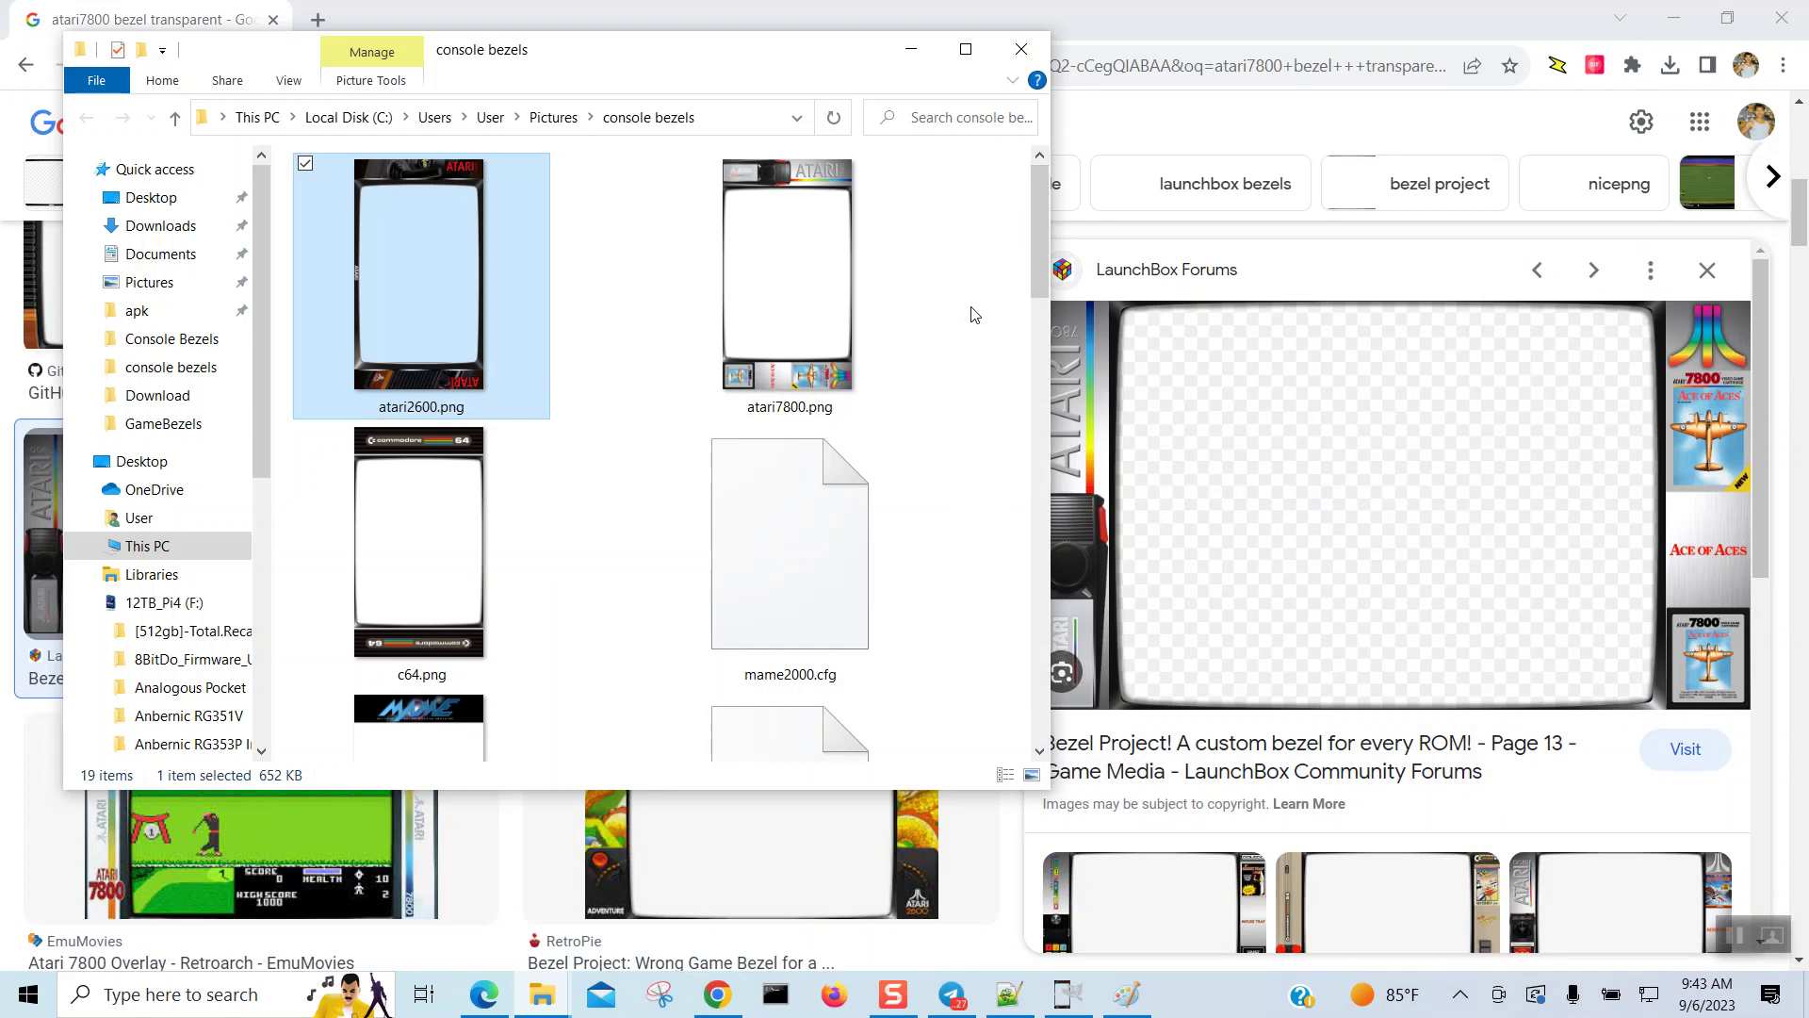
# Step: Check the dimensions of atari7800.png and open it in Paint, showing the whole bezel at 25% zoom
pyautogui.moveTo(773, 281)
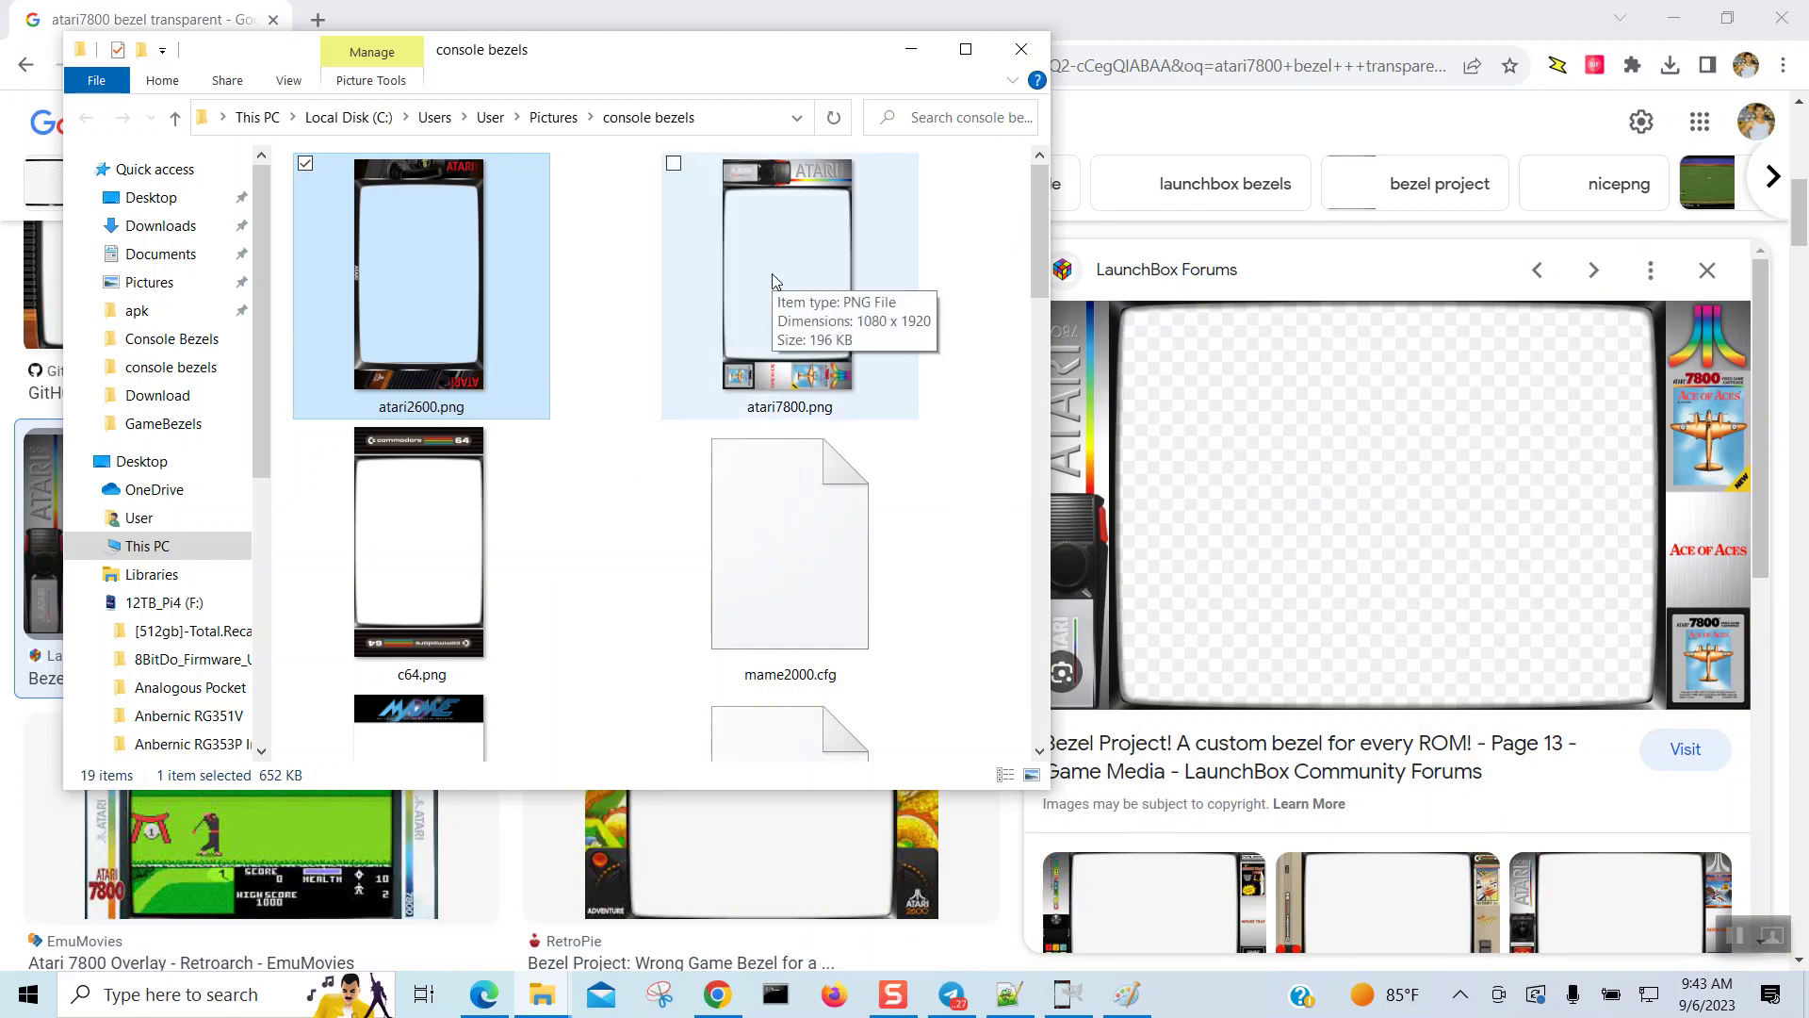
pyautogui.rightClick(772, 281)
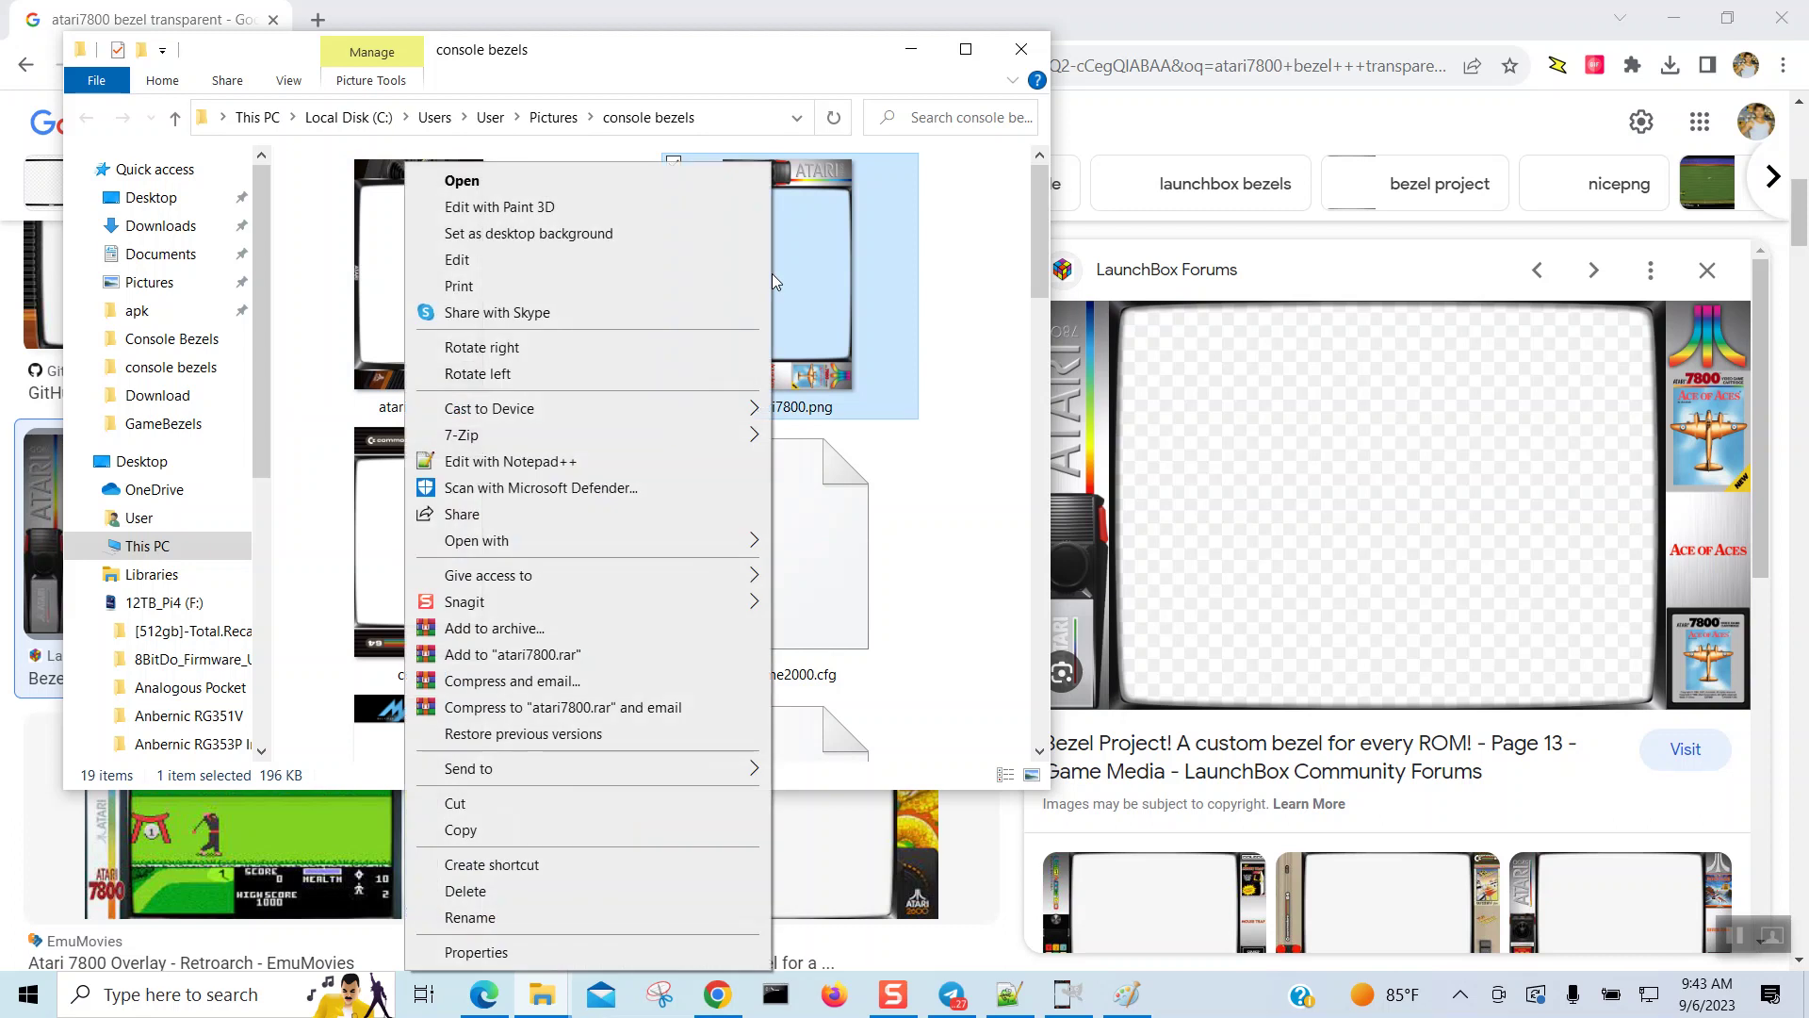
pyautogui.click(666, 260)
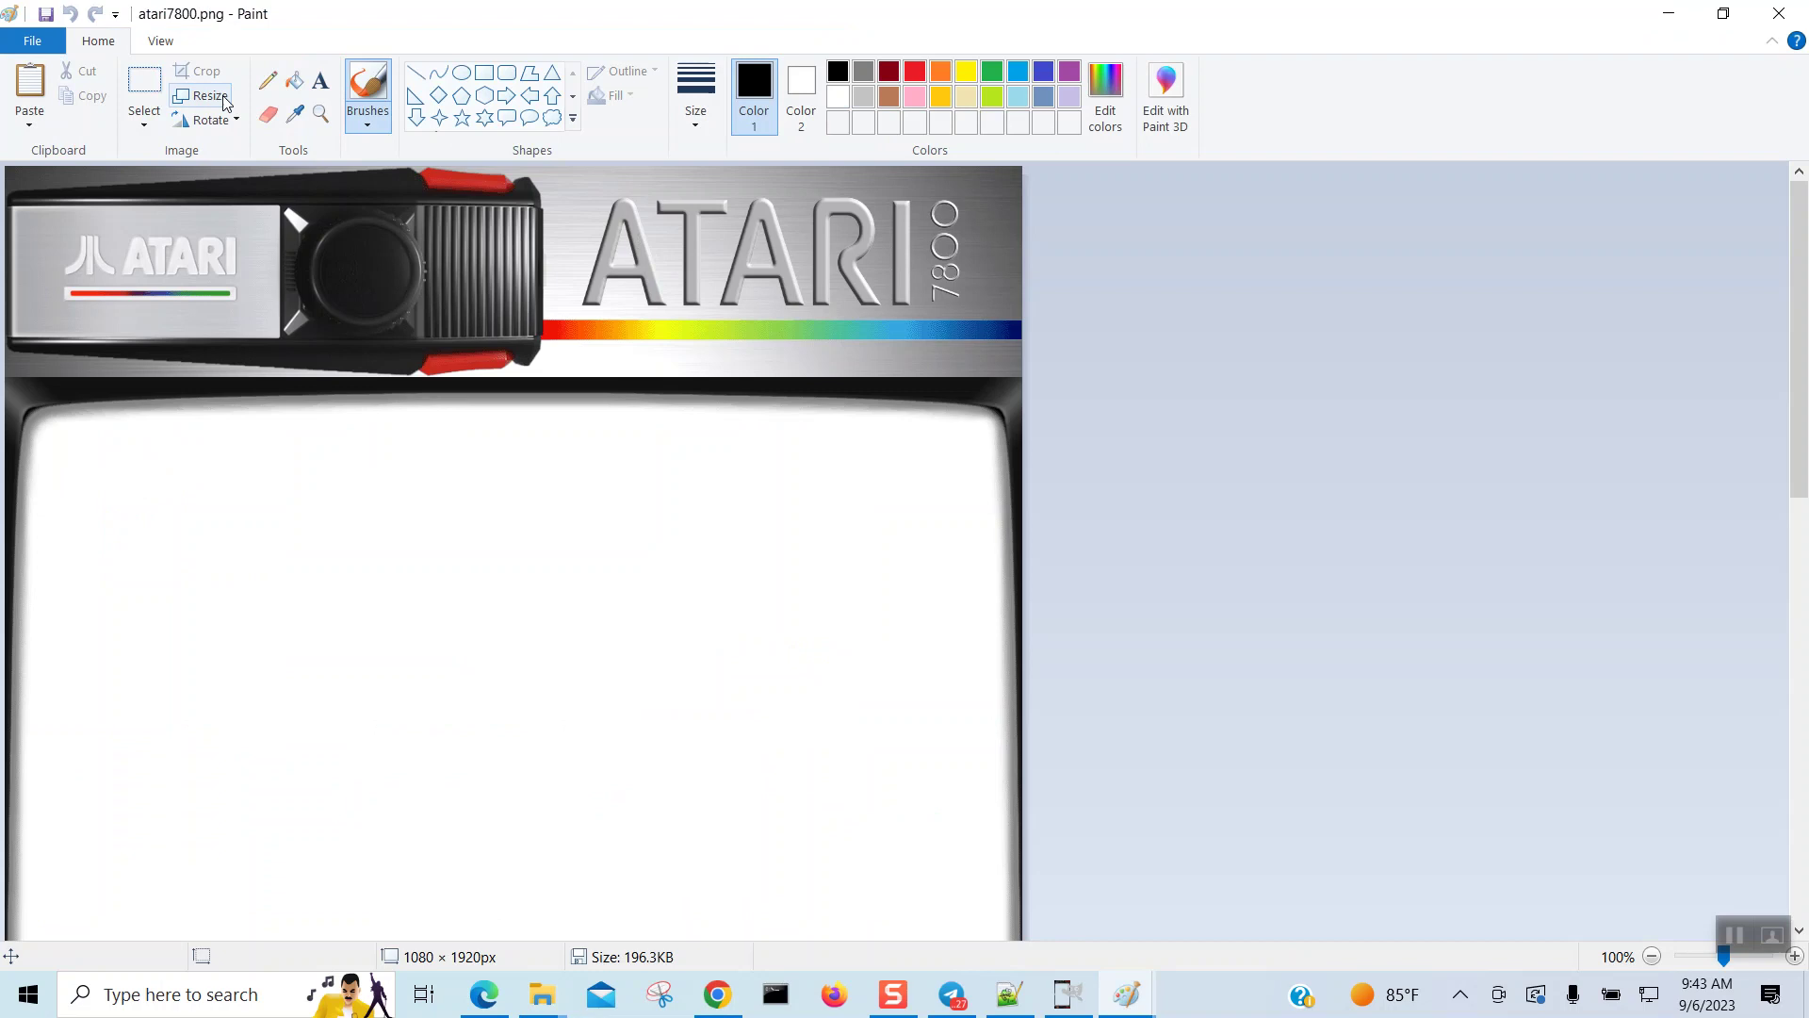
pyautogui.click(158, 42)
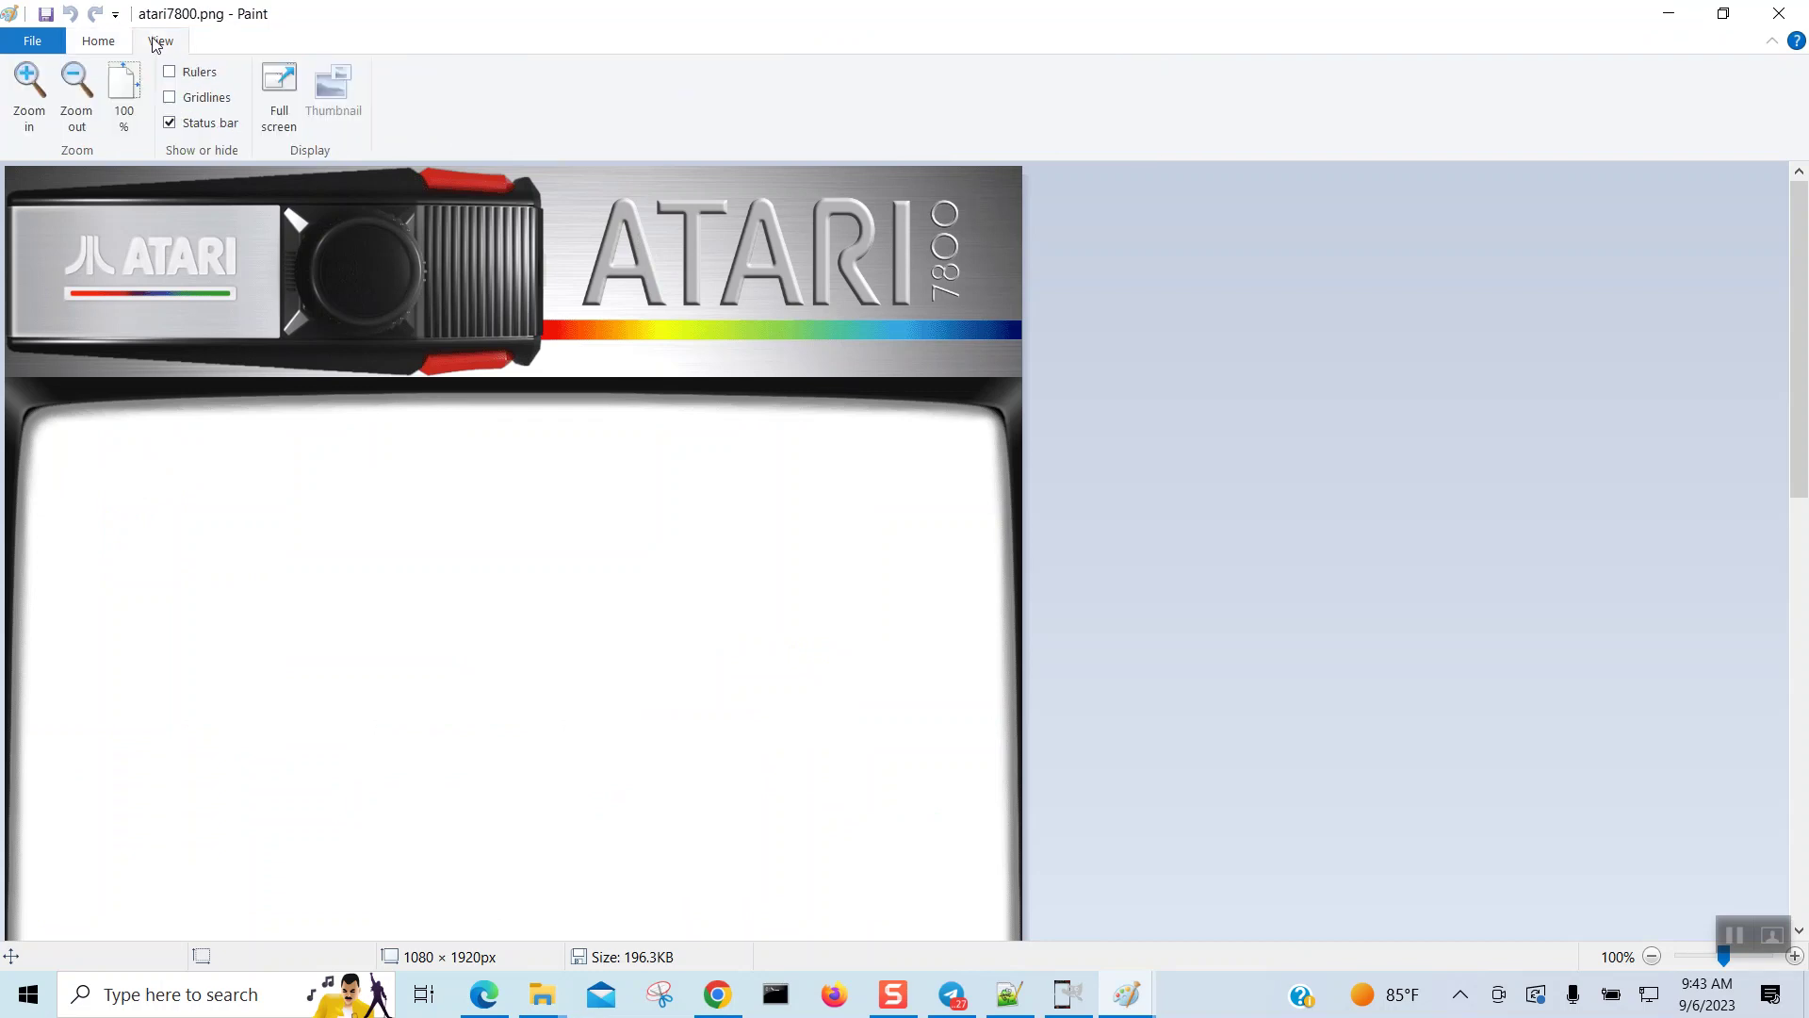
pyautogui.click(91, 101)
pyautogui.click(92, 102)
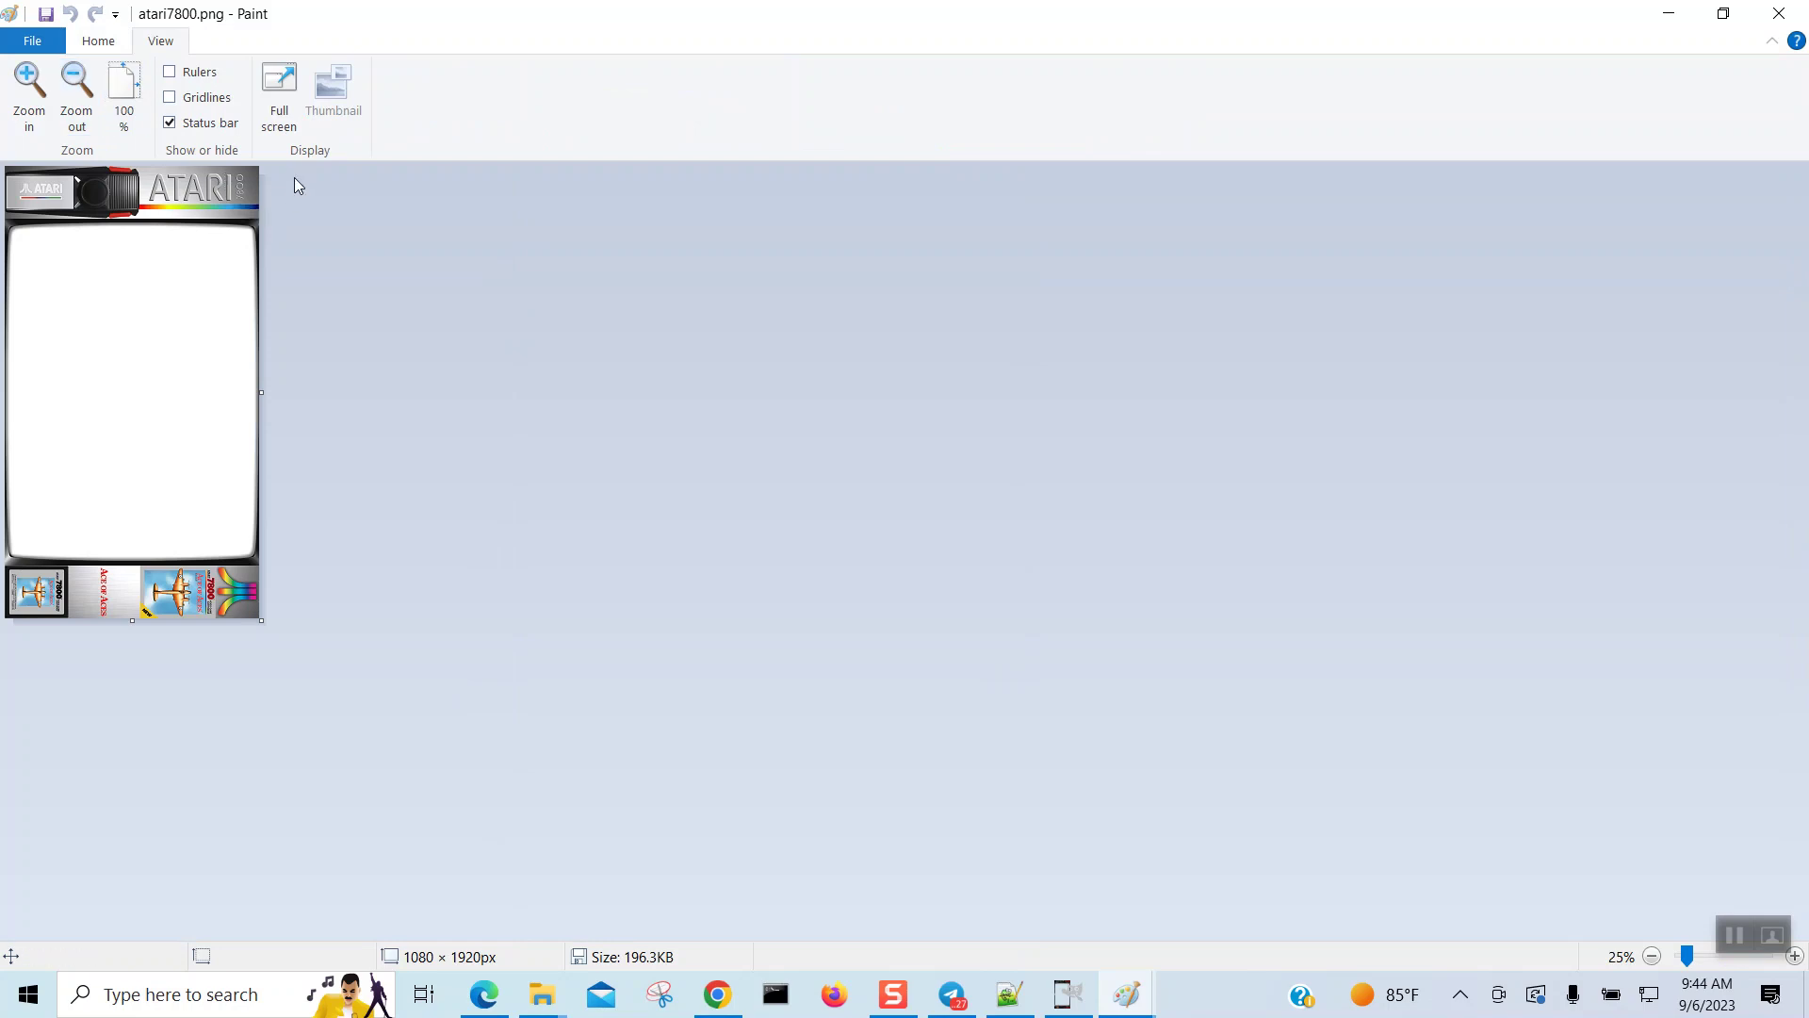
# Step: Select the entire Atari 7800 bezel image and copy it
pyautogui.click(98, 42)
pyautogui.click(144, 82)
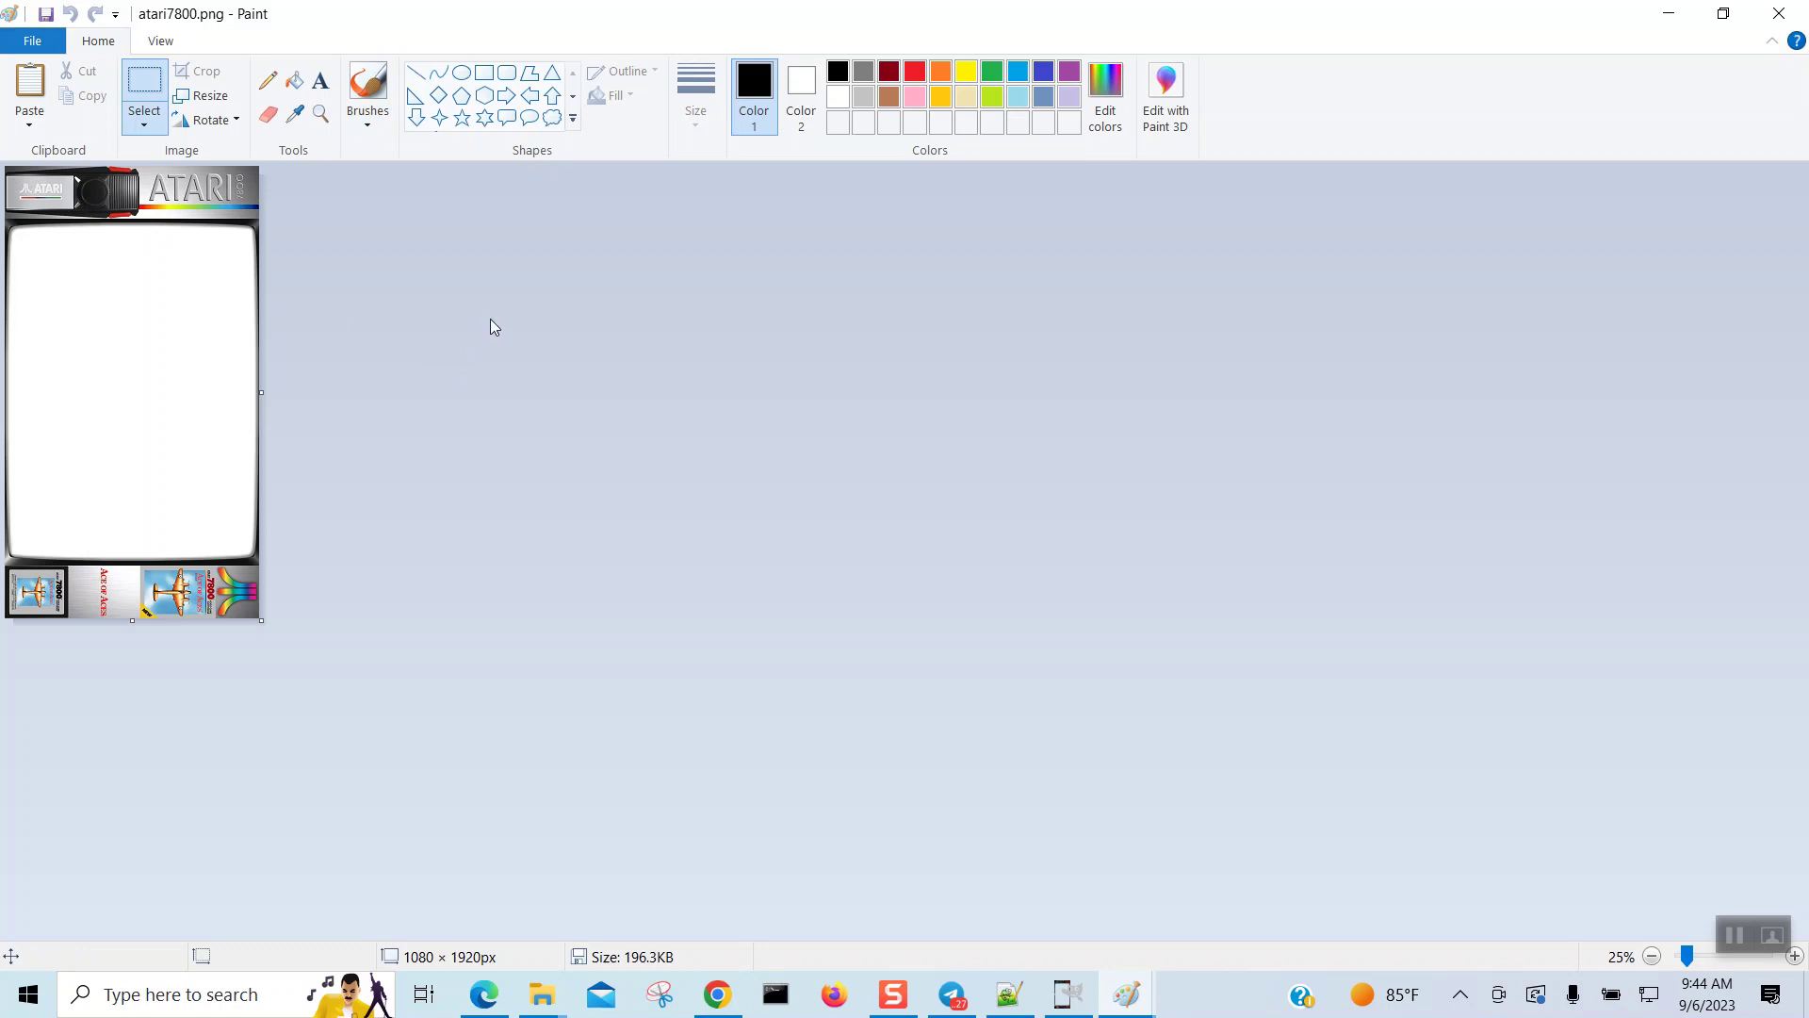
pyautogui.moveTo(143, 249); pyautogui.dragTo(143, 358)
pyautogui.click(353, 352)
pyautogui.click(144, 125)
pyautogui.click(144, 125)
pyautogui.click(143, 124)
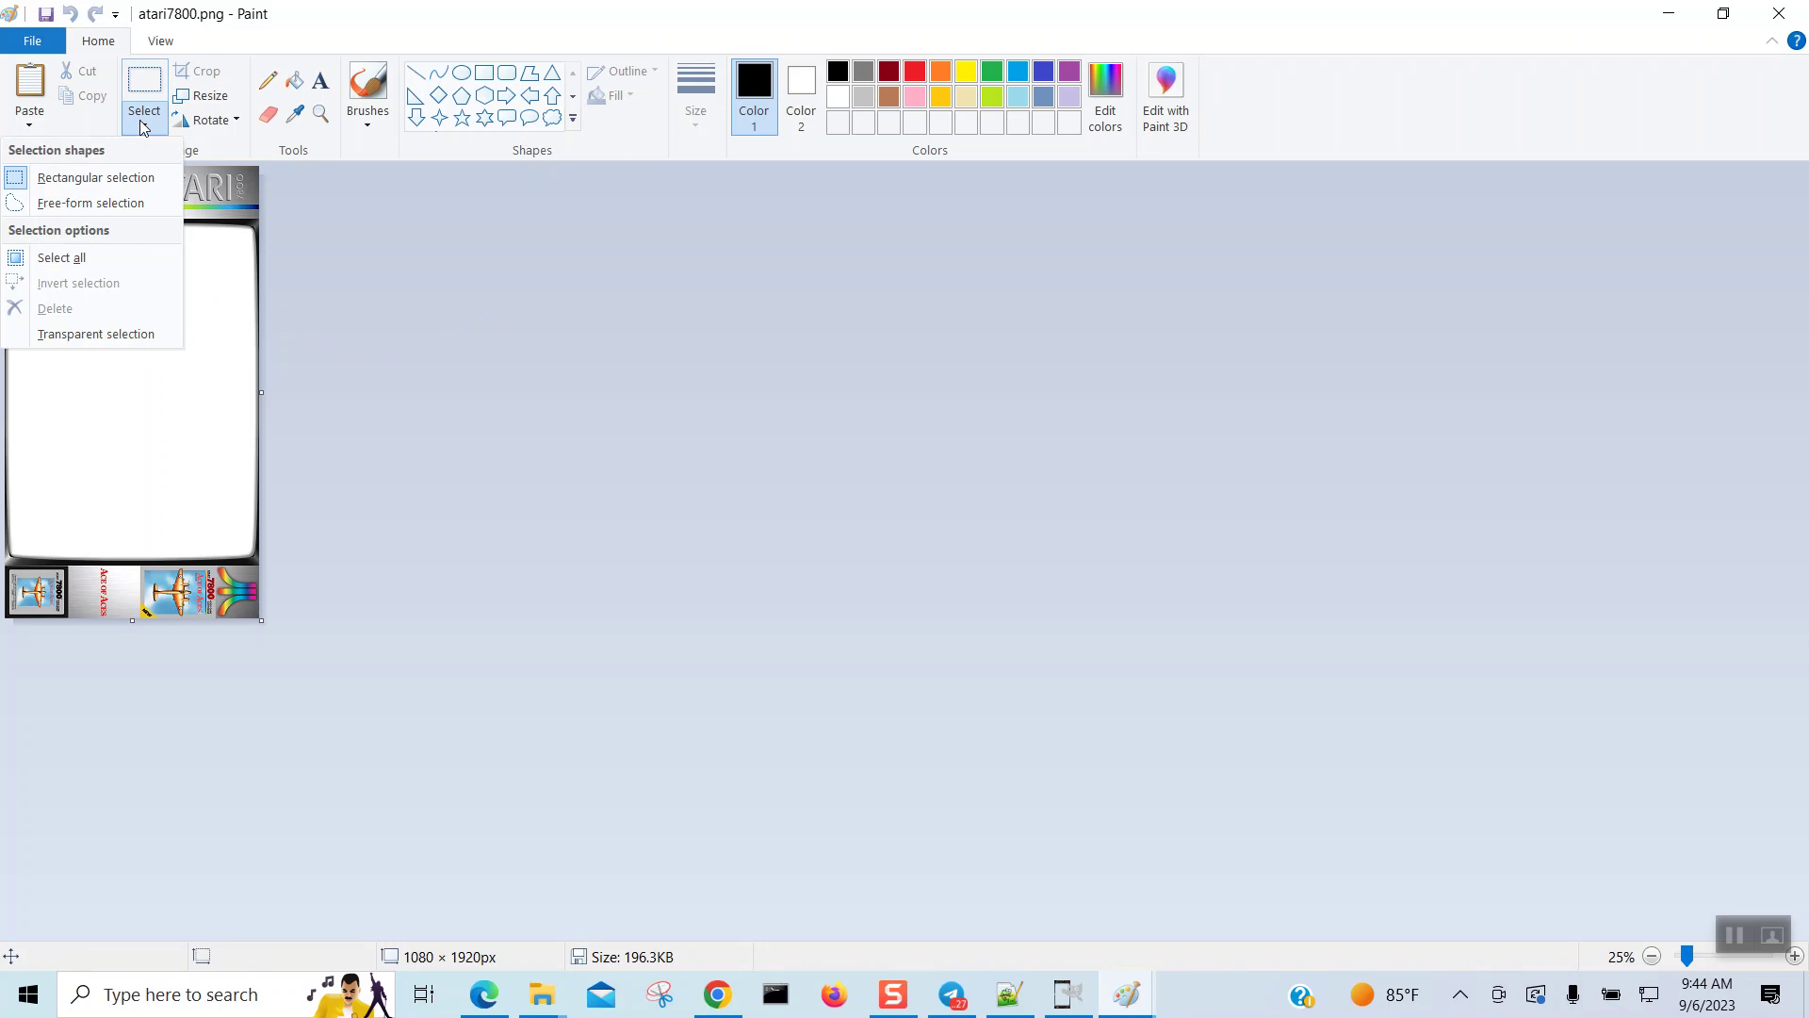
pyautogui.click(115, 257)
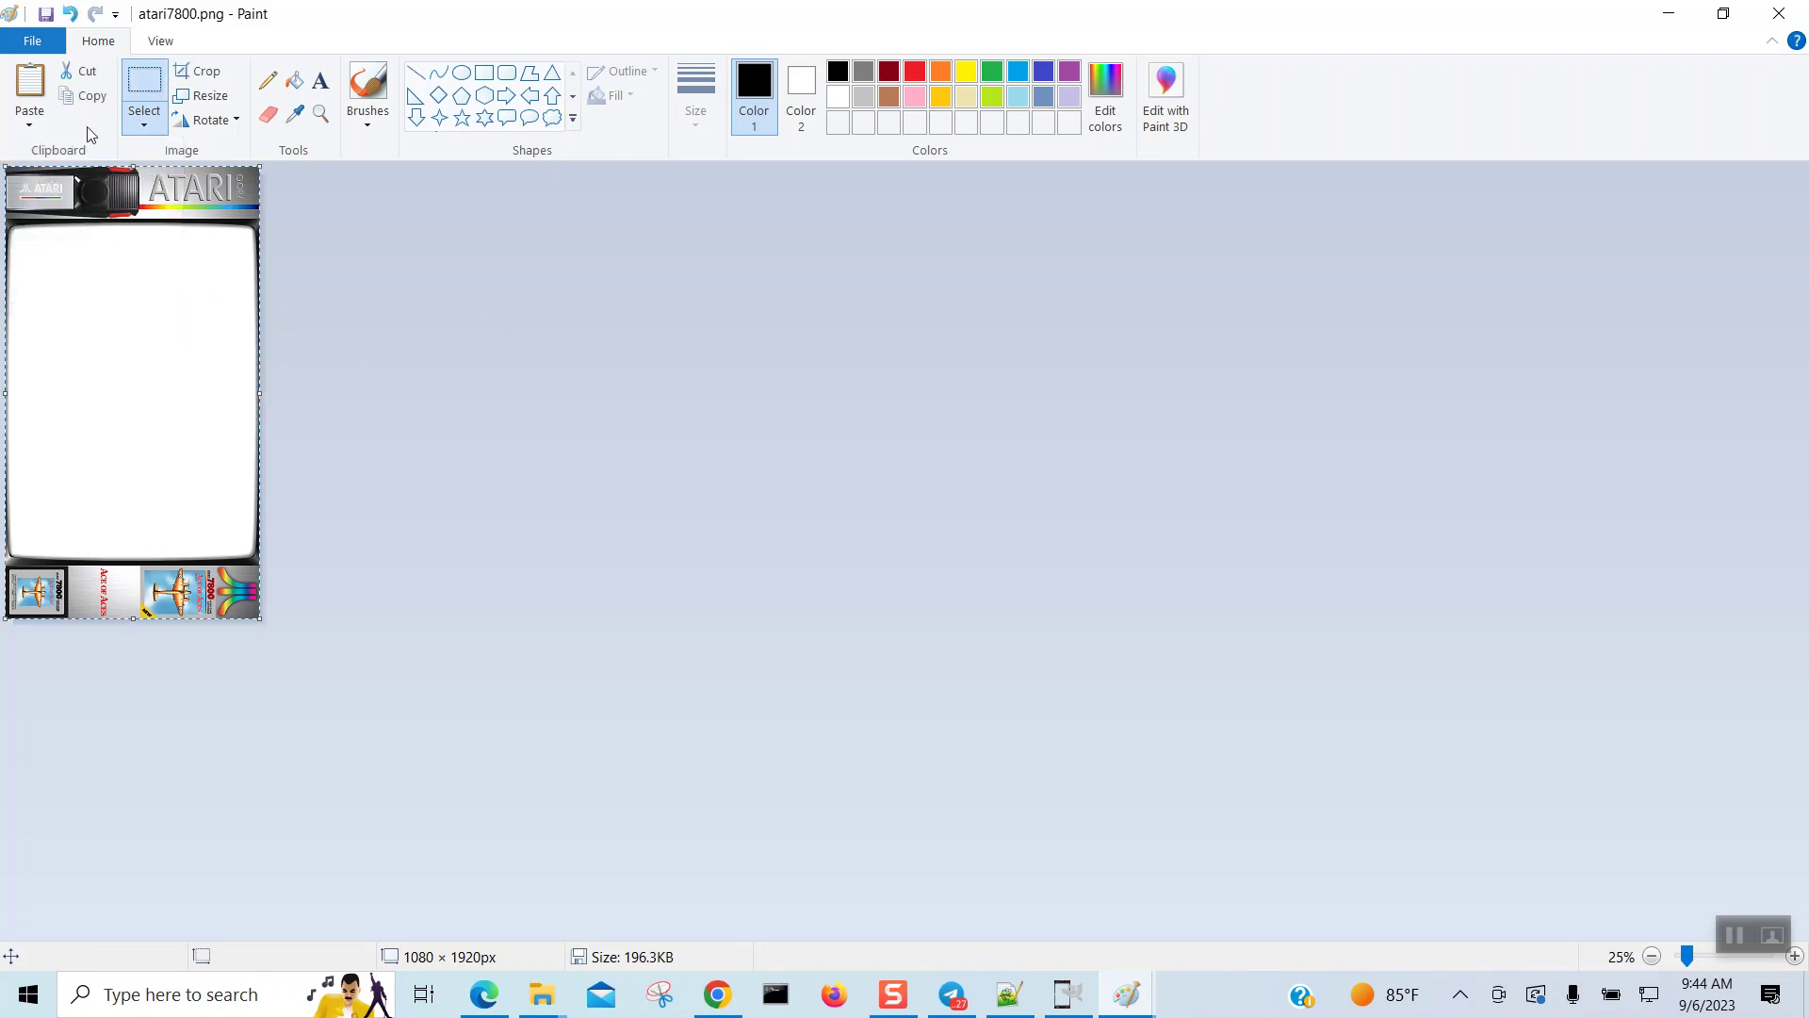
pyautogui.click(86, 98)
# Step: Paste the copied bezel and move it down so its Atari 7800 console banner covers the game artwork below the screen area
pyautogui.hotkey('ctrl', 'v')
pyautogui.moveTo(136, 201); pyautogui.dragTo(133, 597)
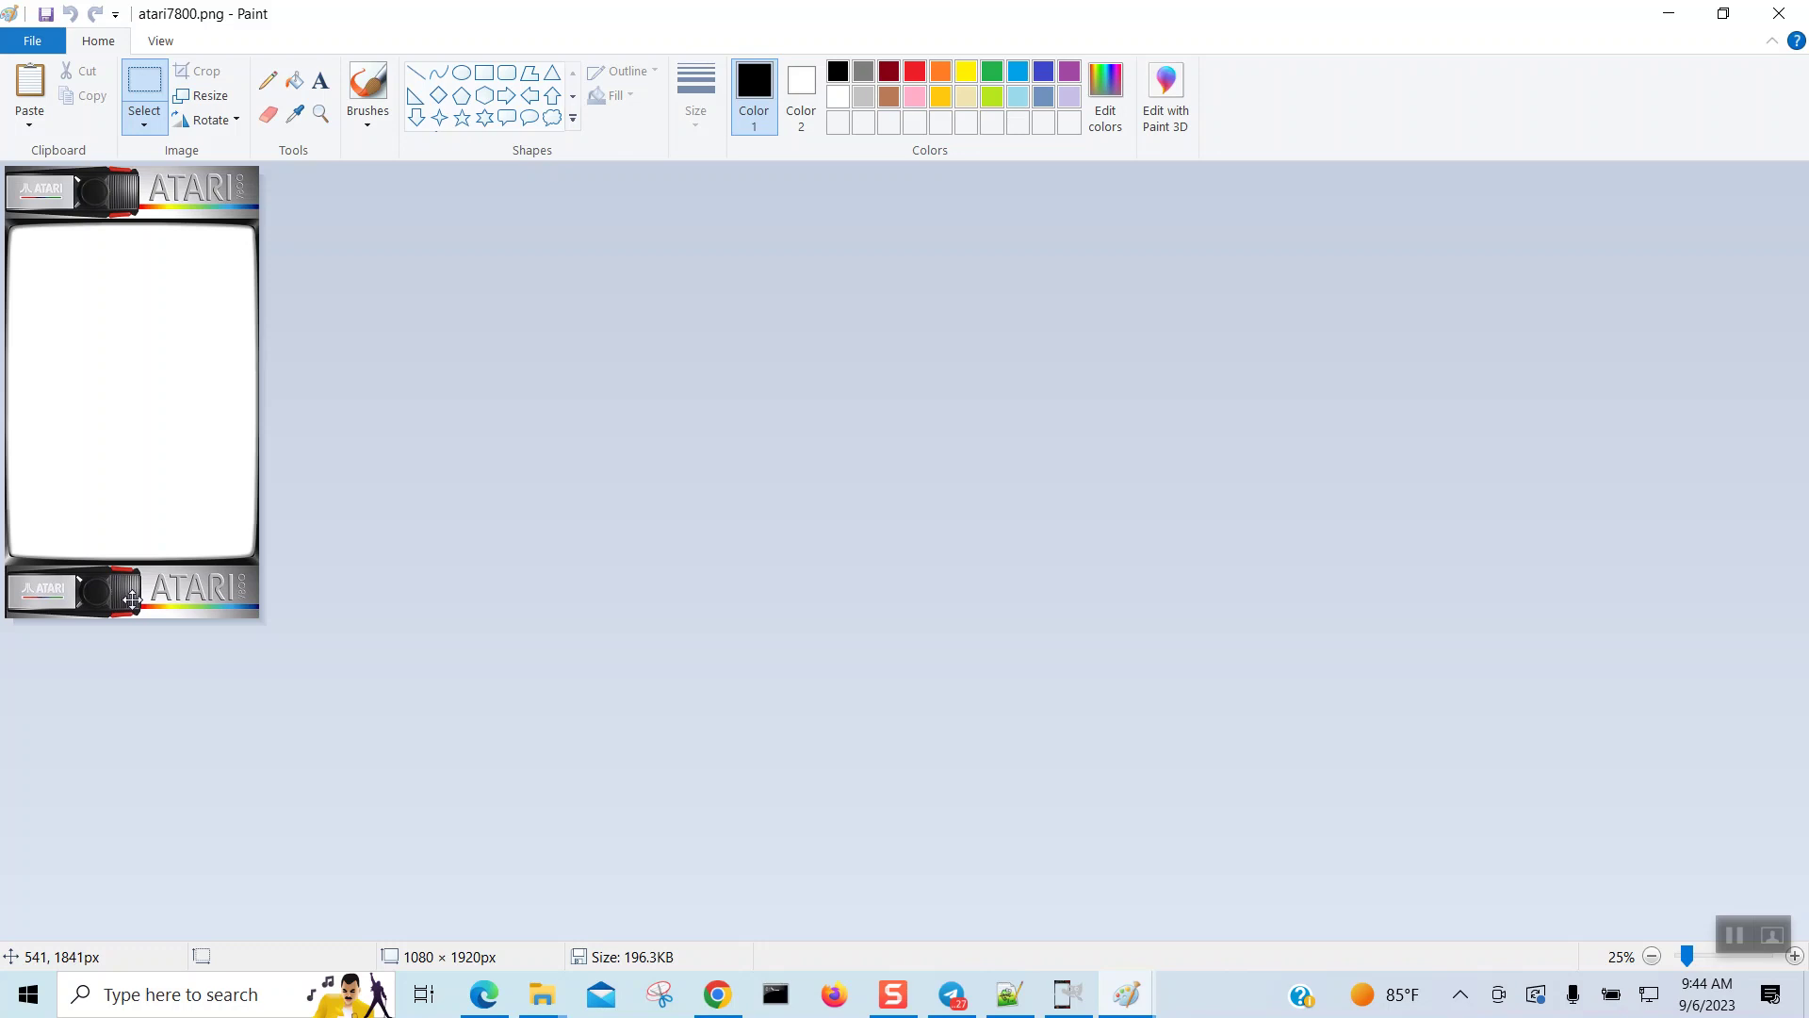
pyautogui.moveTo(132, 597); pyautogui.dragTo(133, 597)
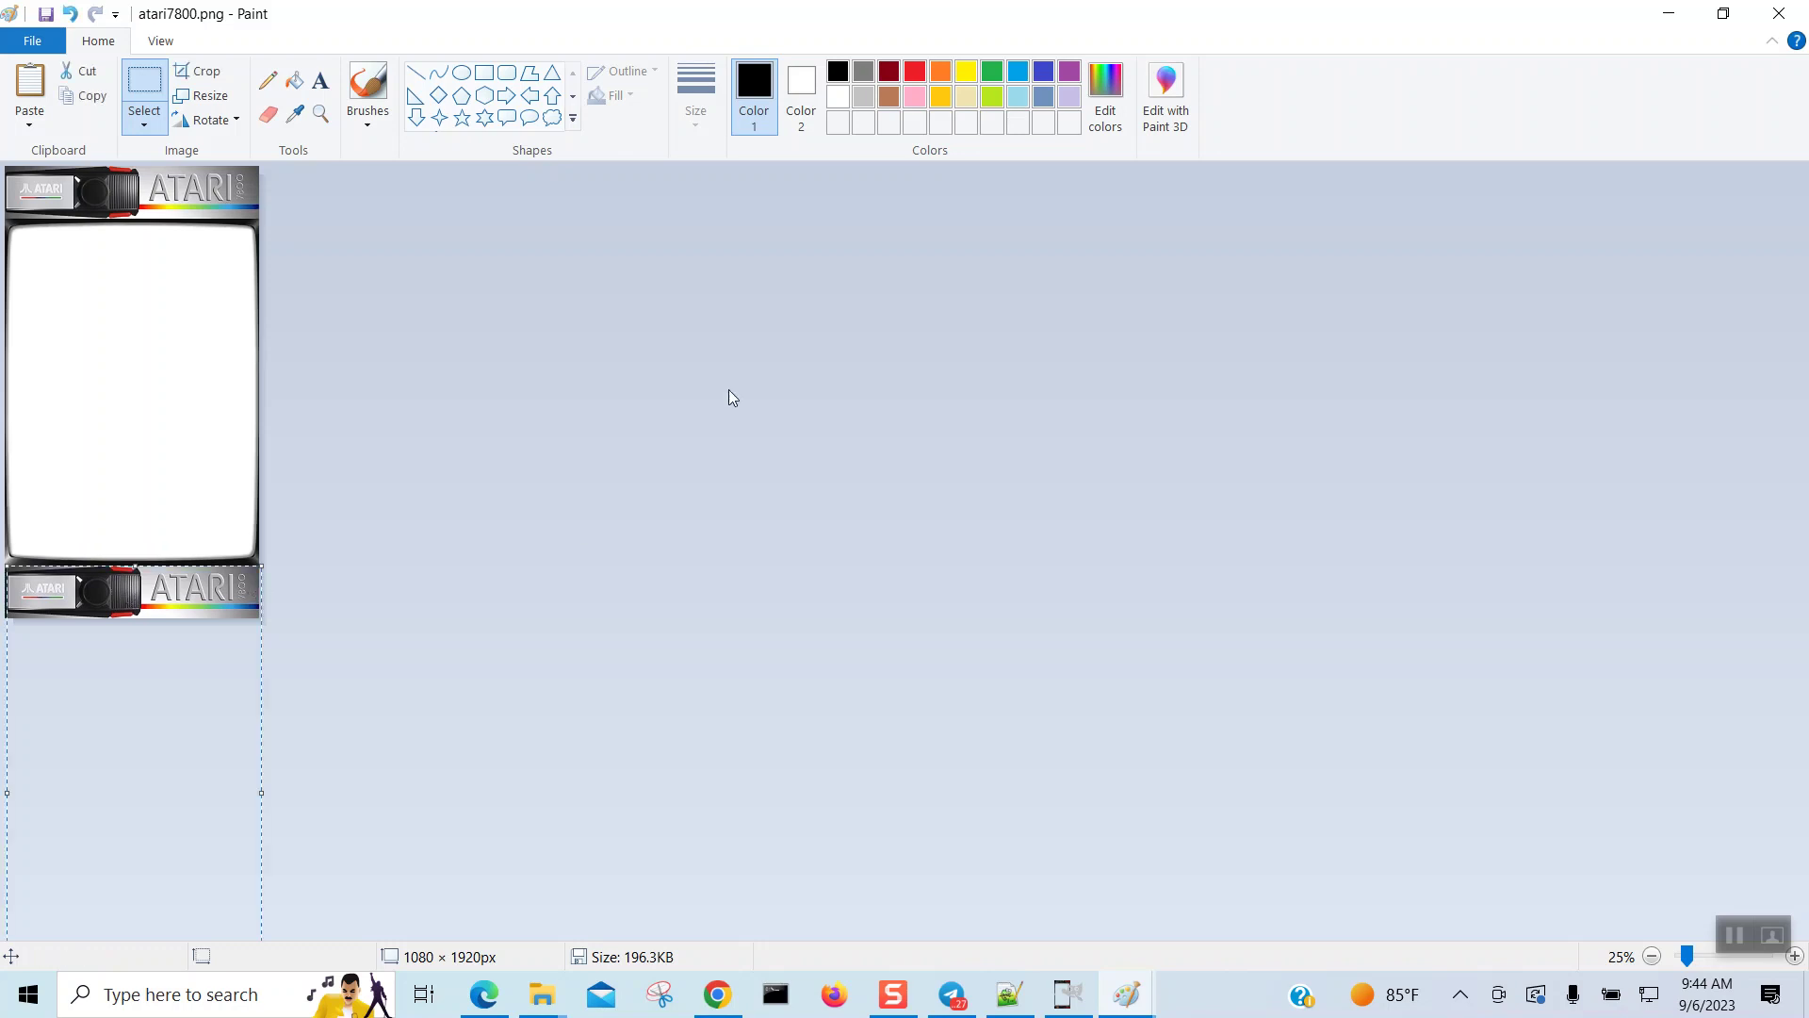
pyautogui.click(588, 320)
# Step: Save the edited Atari 7800 bezel, close Paint, and open atari7800.png in GIMP
pyautogui.click(45, 14)
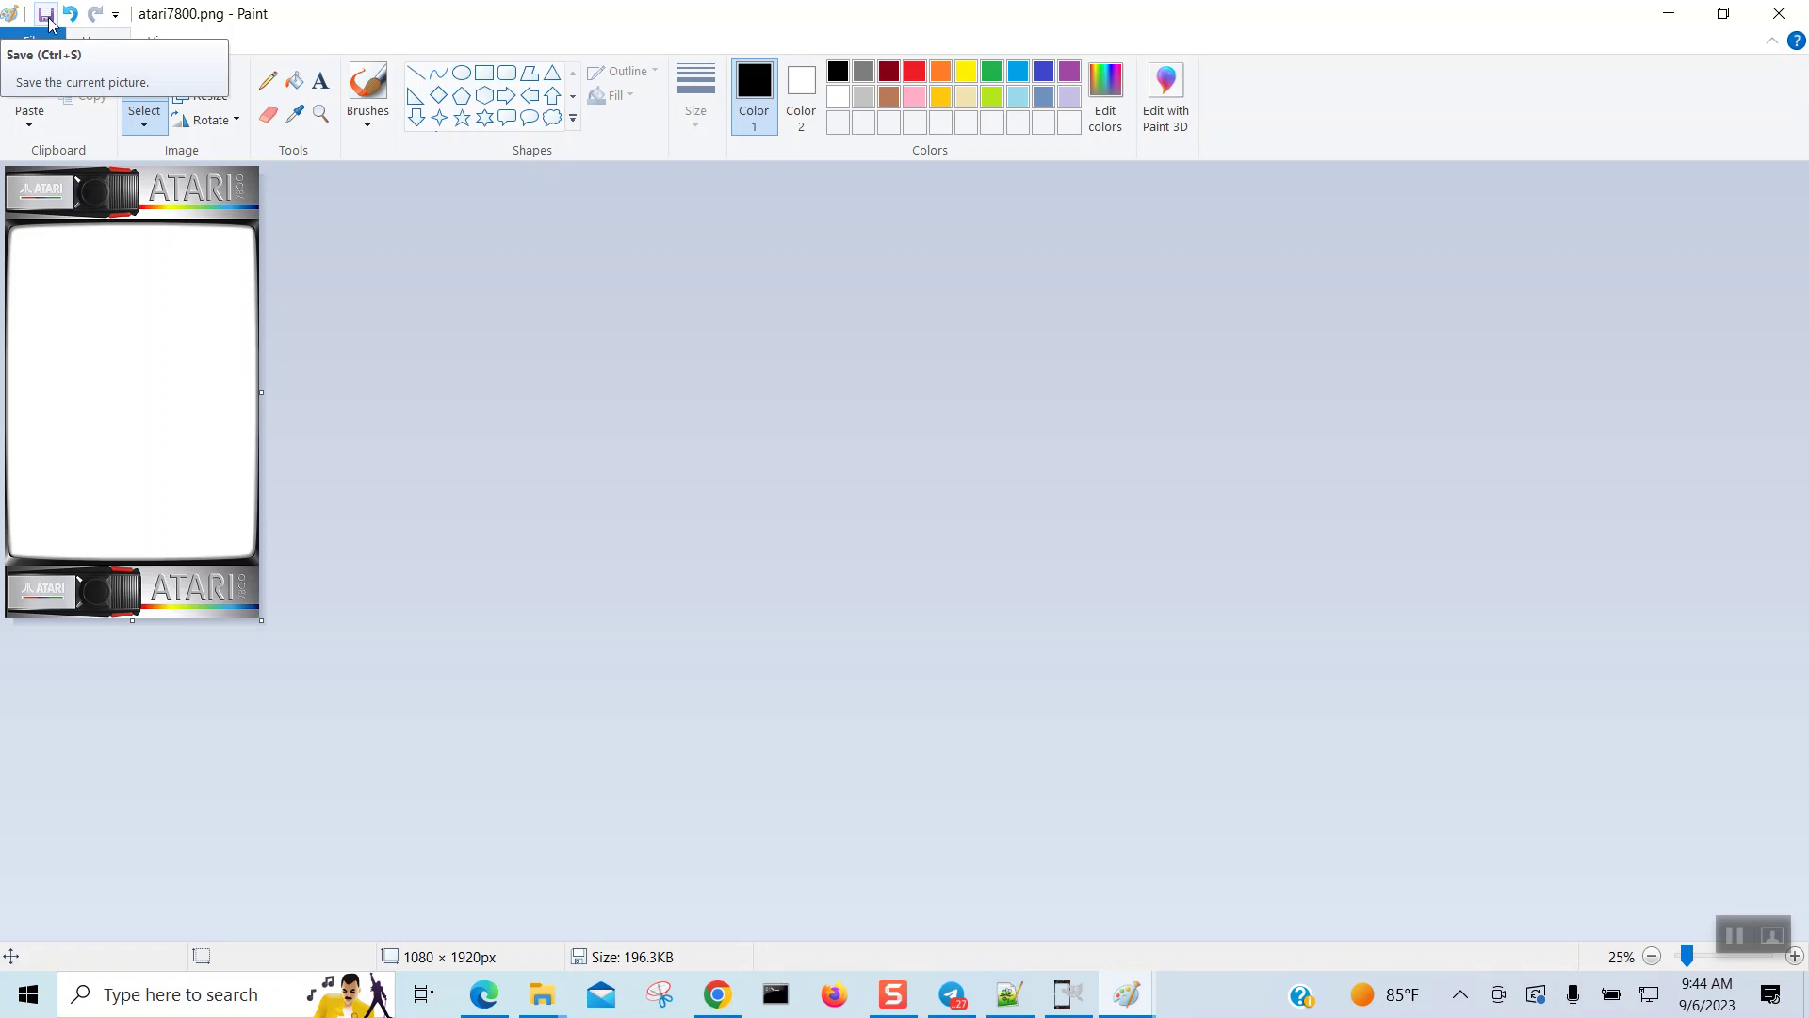
pyautogui.click(46, 15)
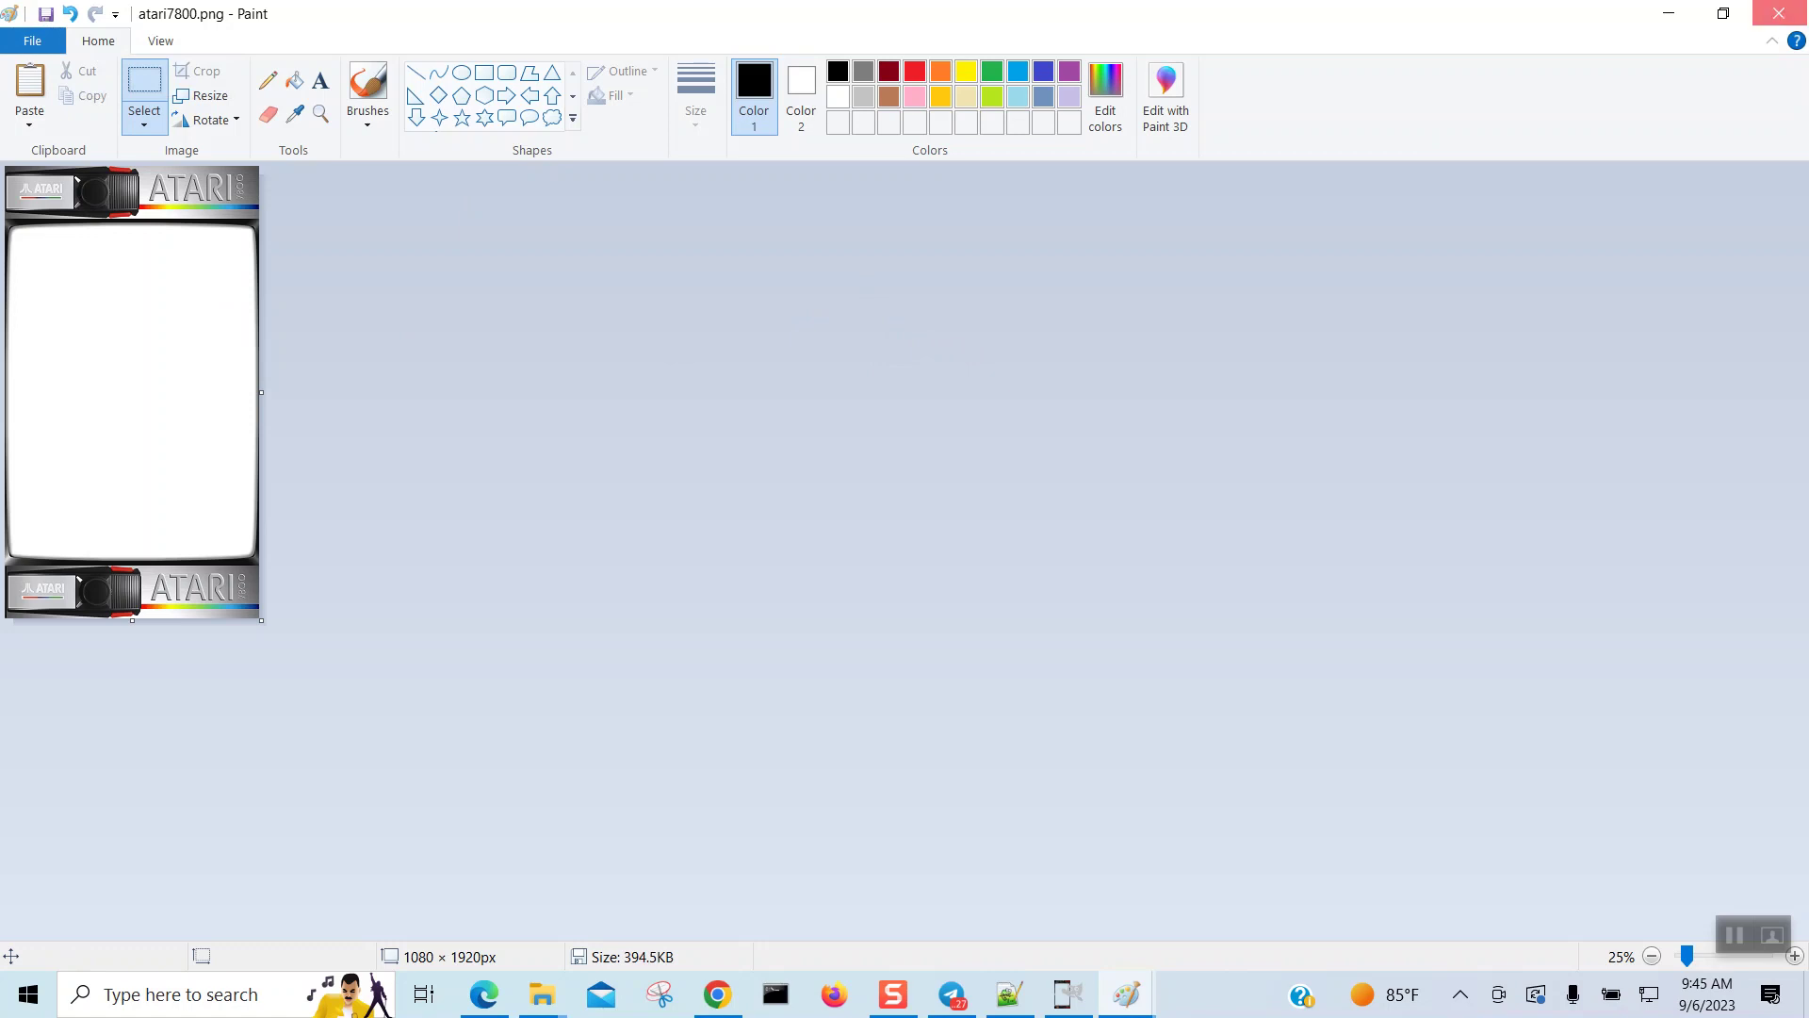
pyautogui.click(1775, 15)
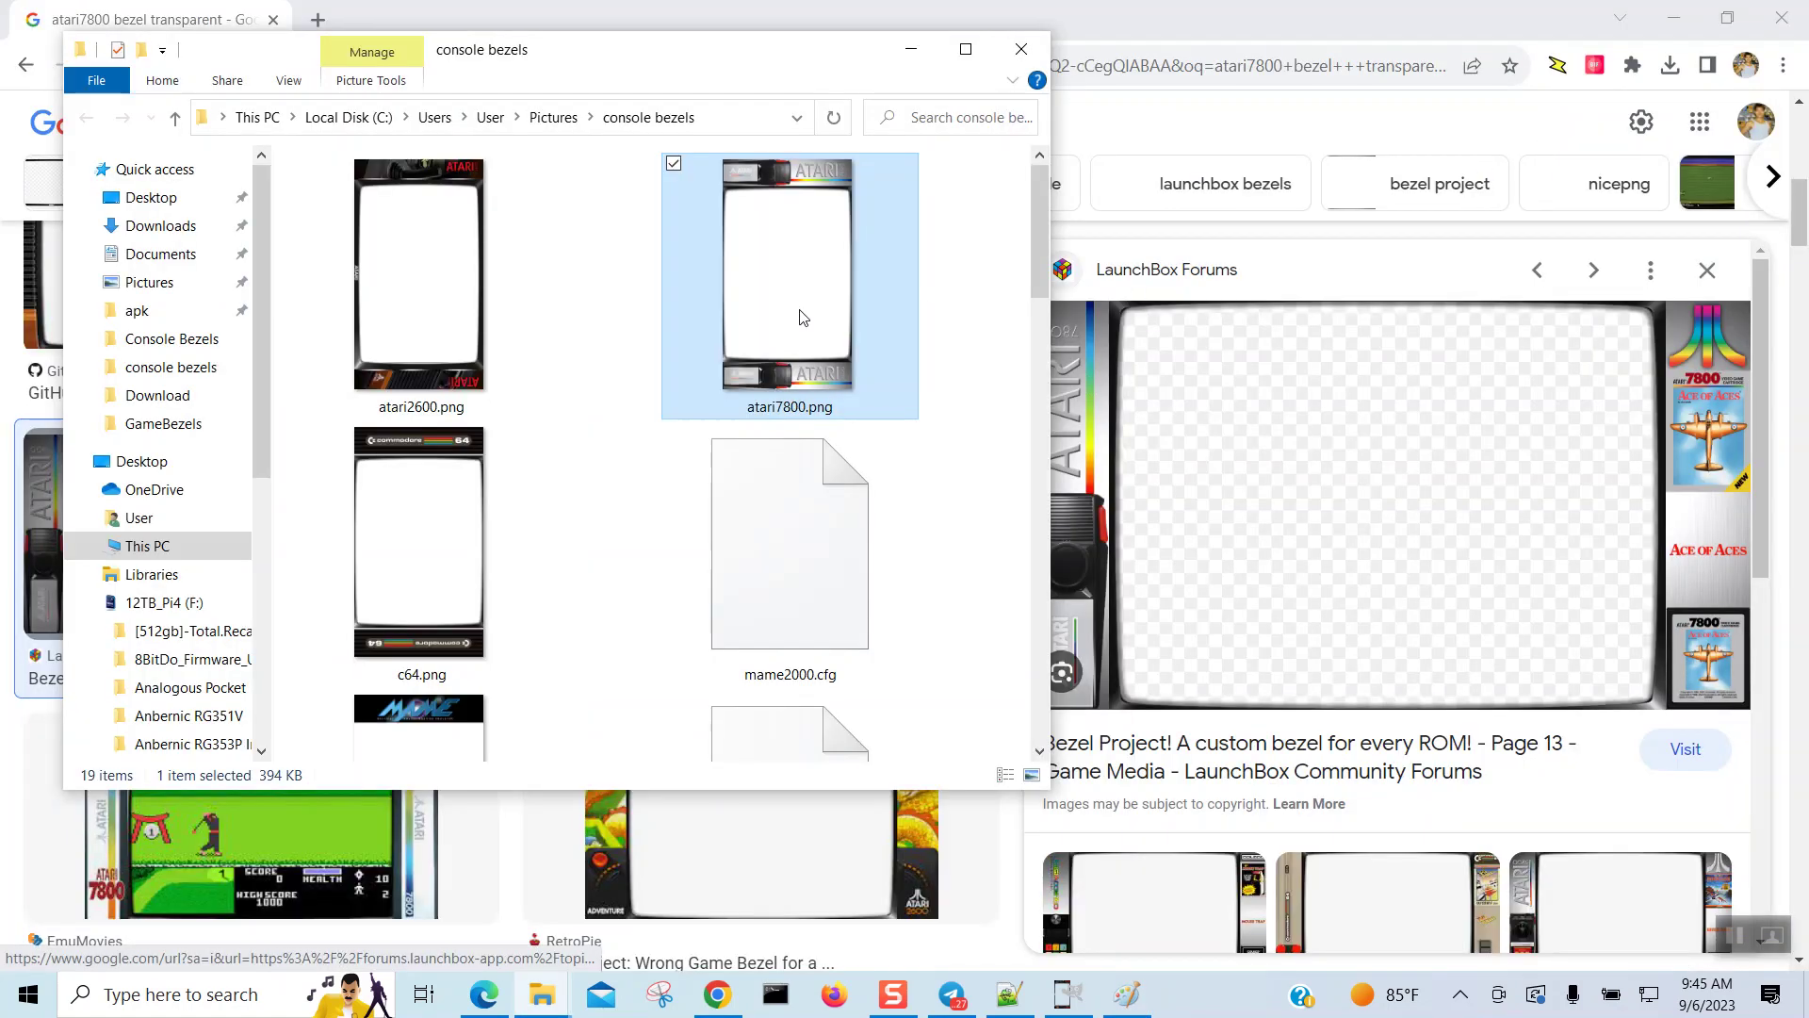
pyautogui.rightClick(783, 249)
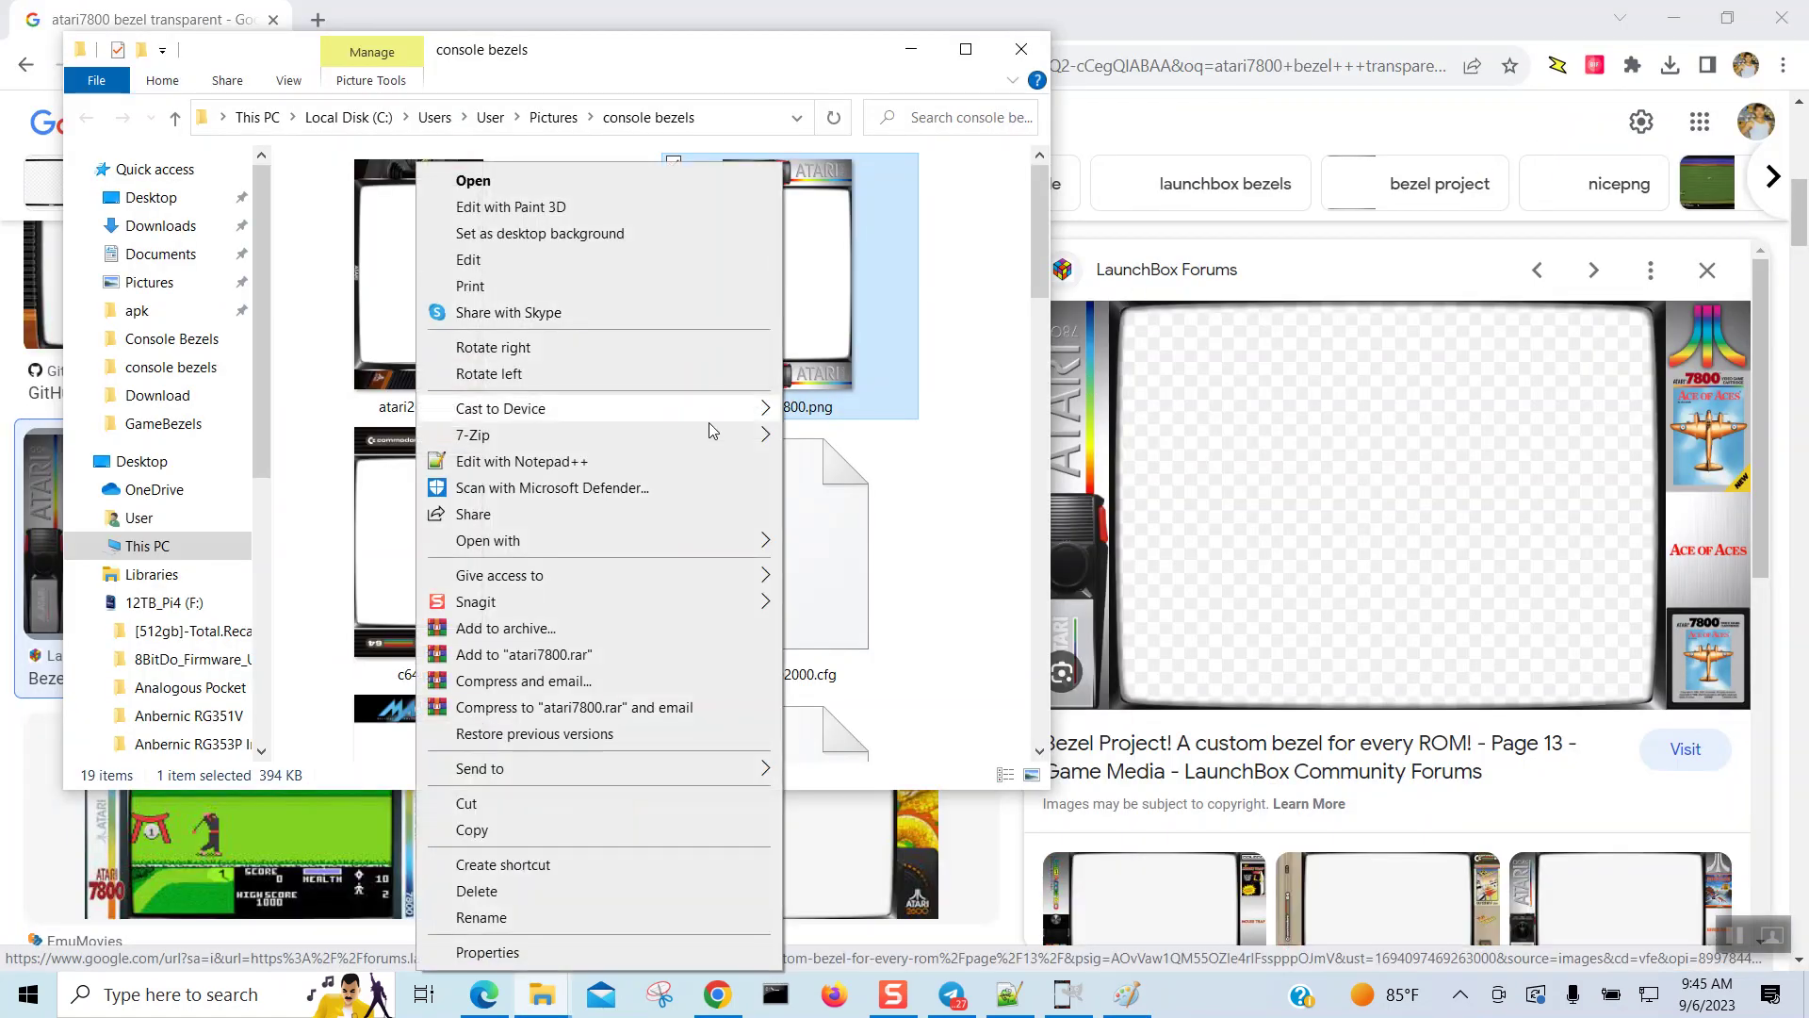
pyautogui.moveTo(733, 540)
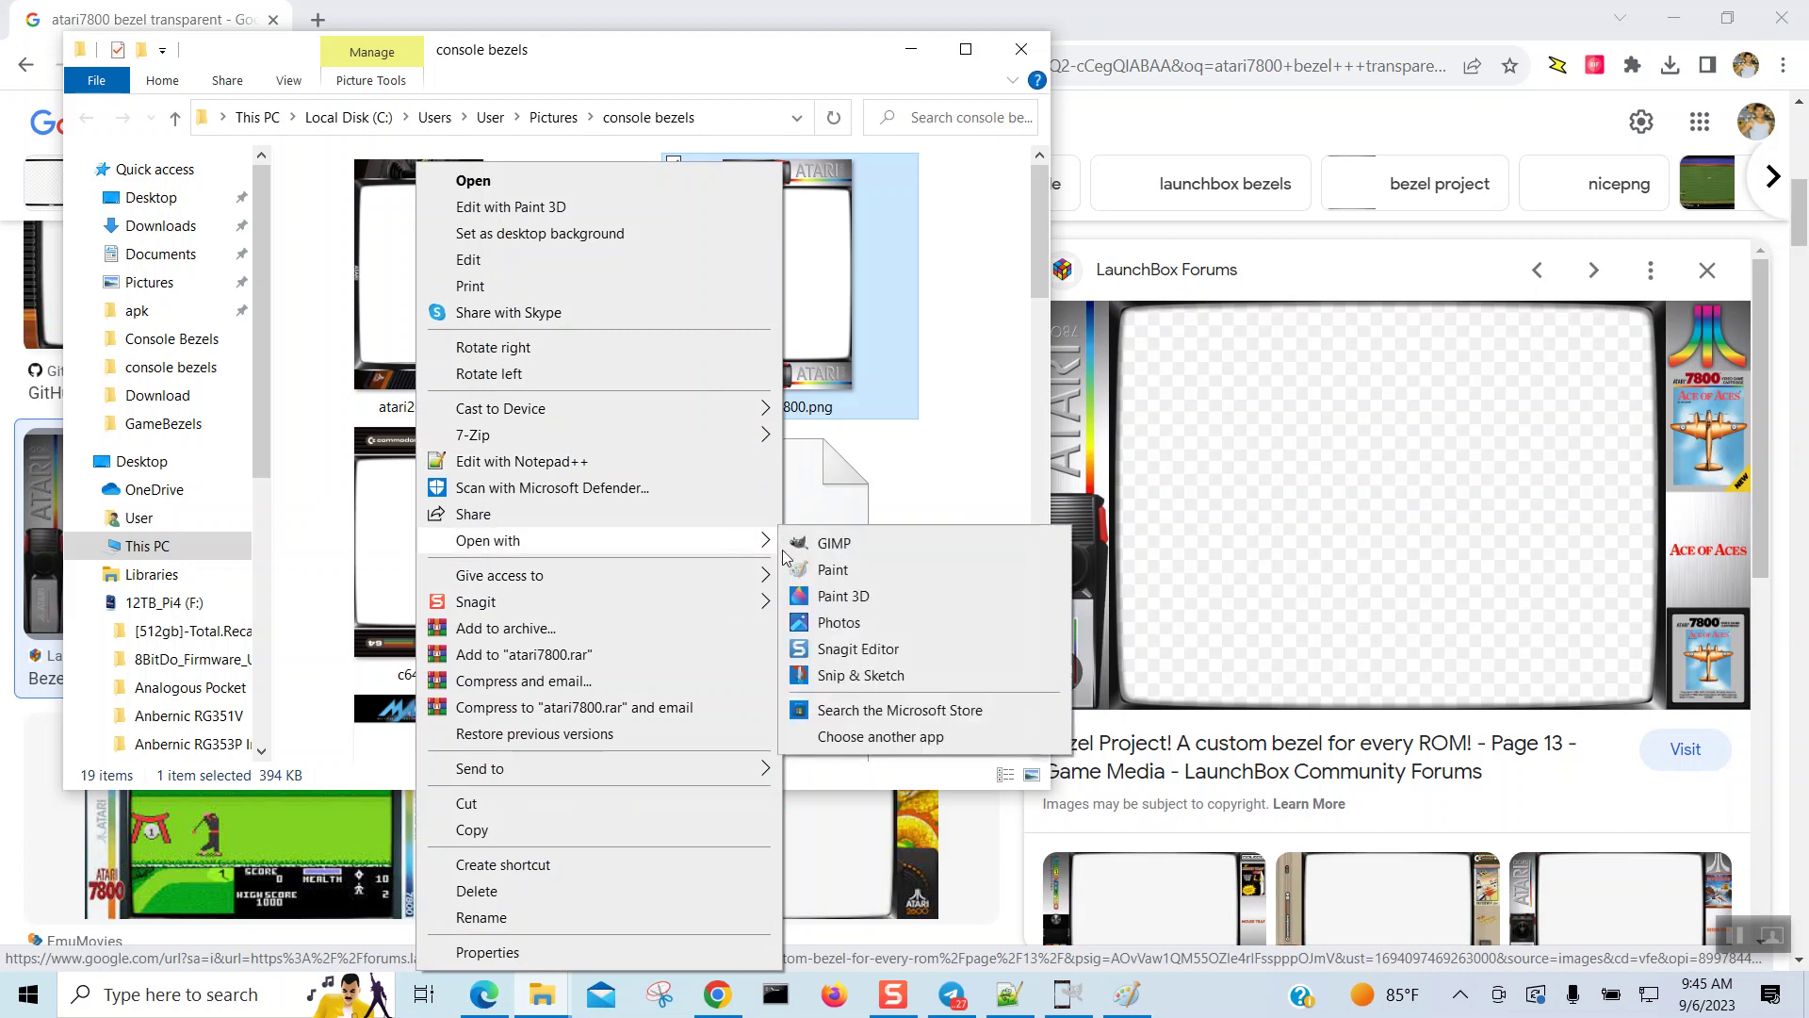
pyautogui.click(876, 557)
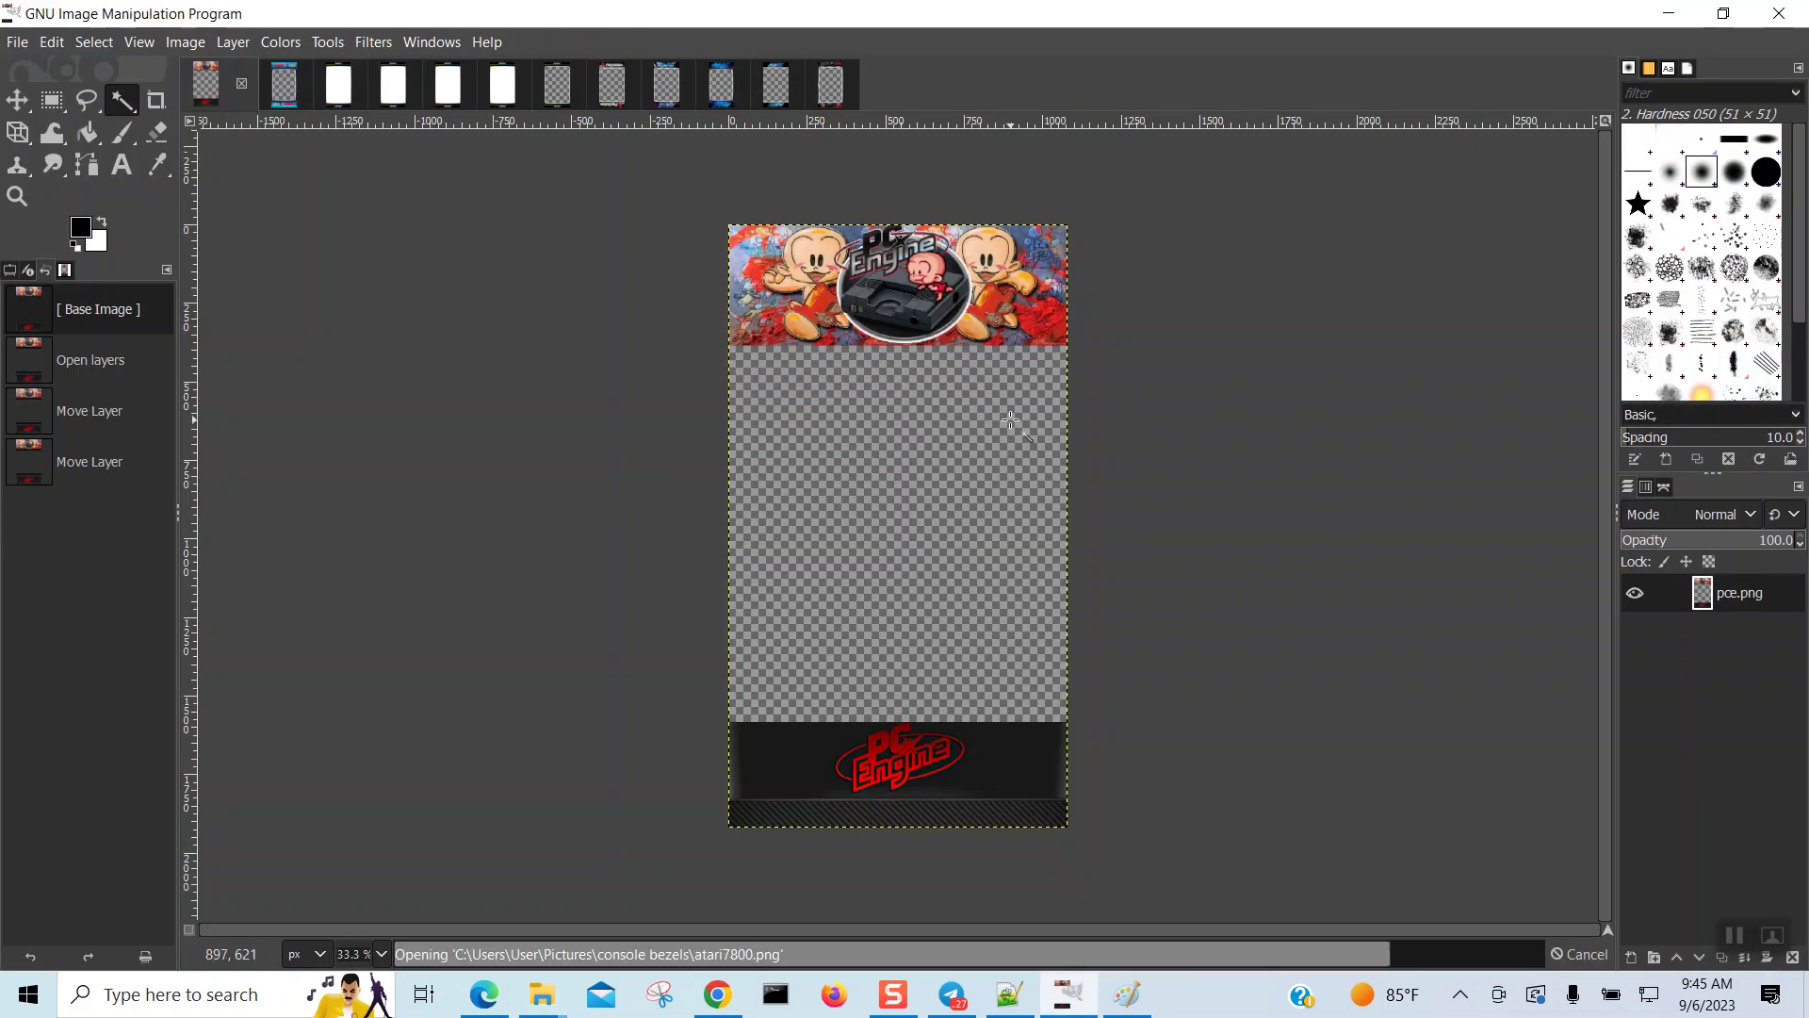
# Step: Fuzzy-select and cut out the white screen area of the Atari 7800 bezel, overwrite atari7800.png, and minimize GIMP
pyautogui.click(1148, 409)
pyautogui.click(907, 453)
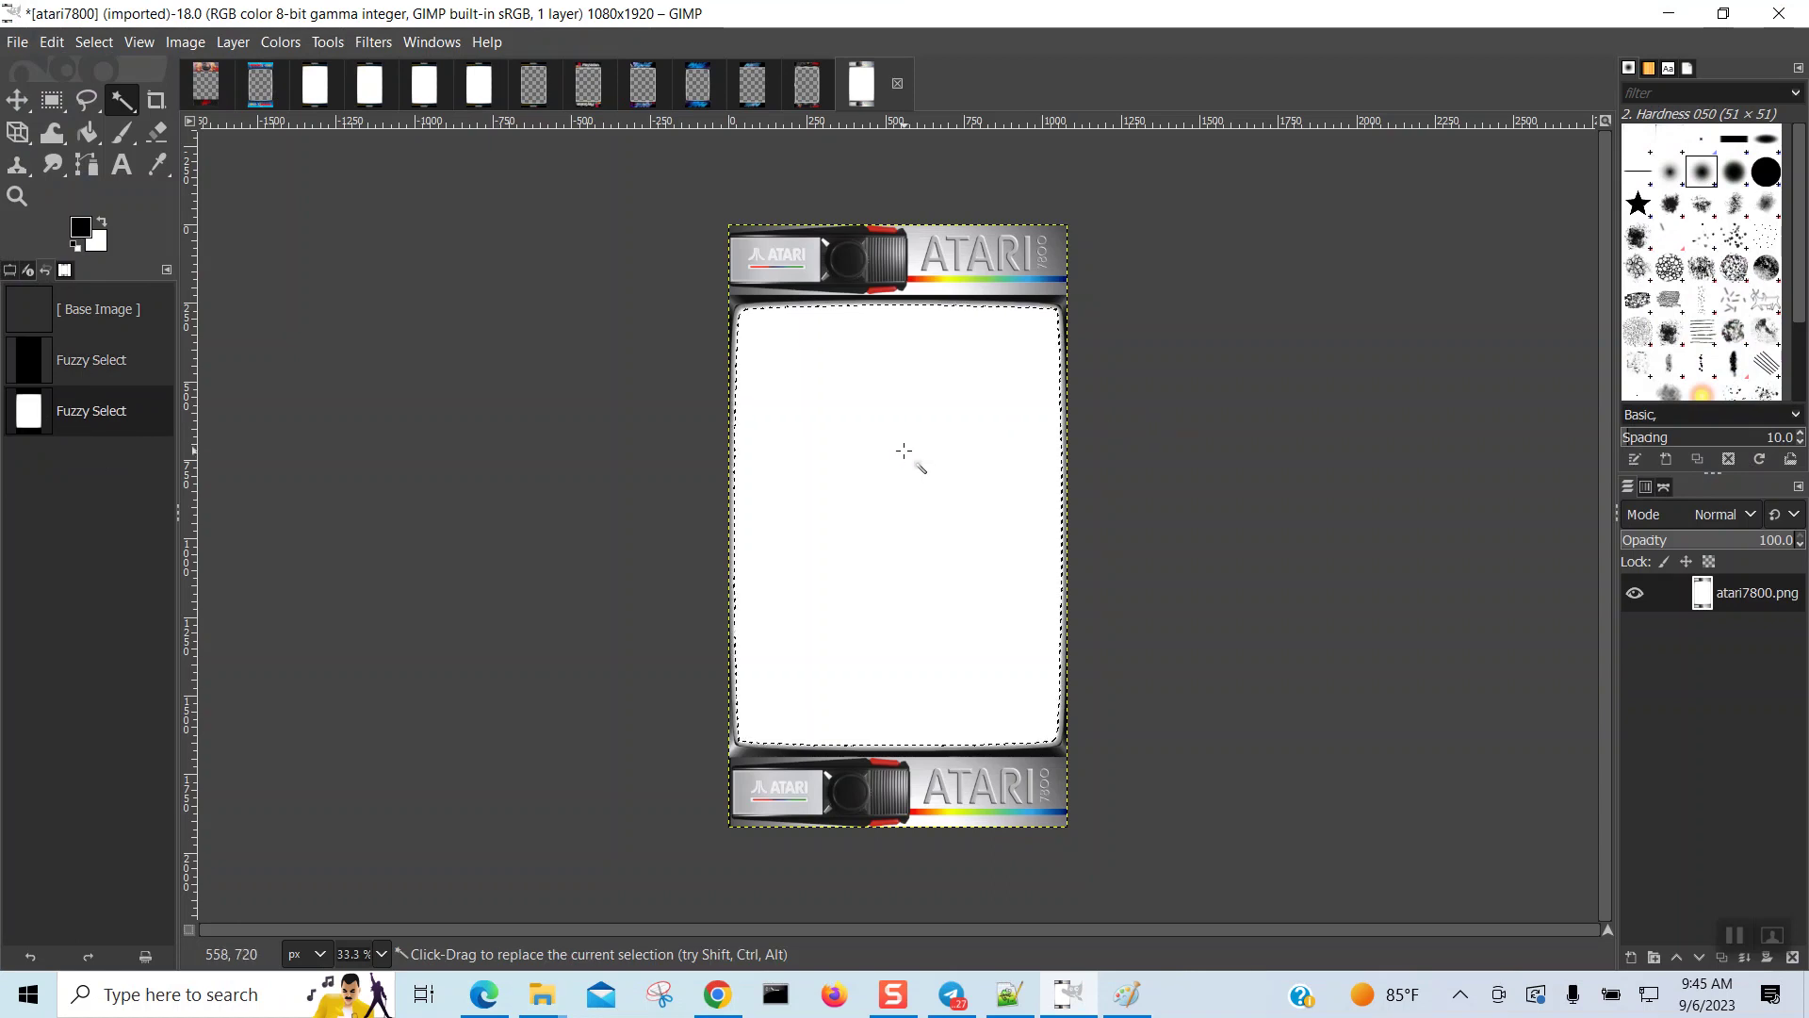
pyautogui.hotkey('ctrl', 'x')
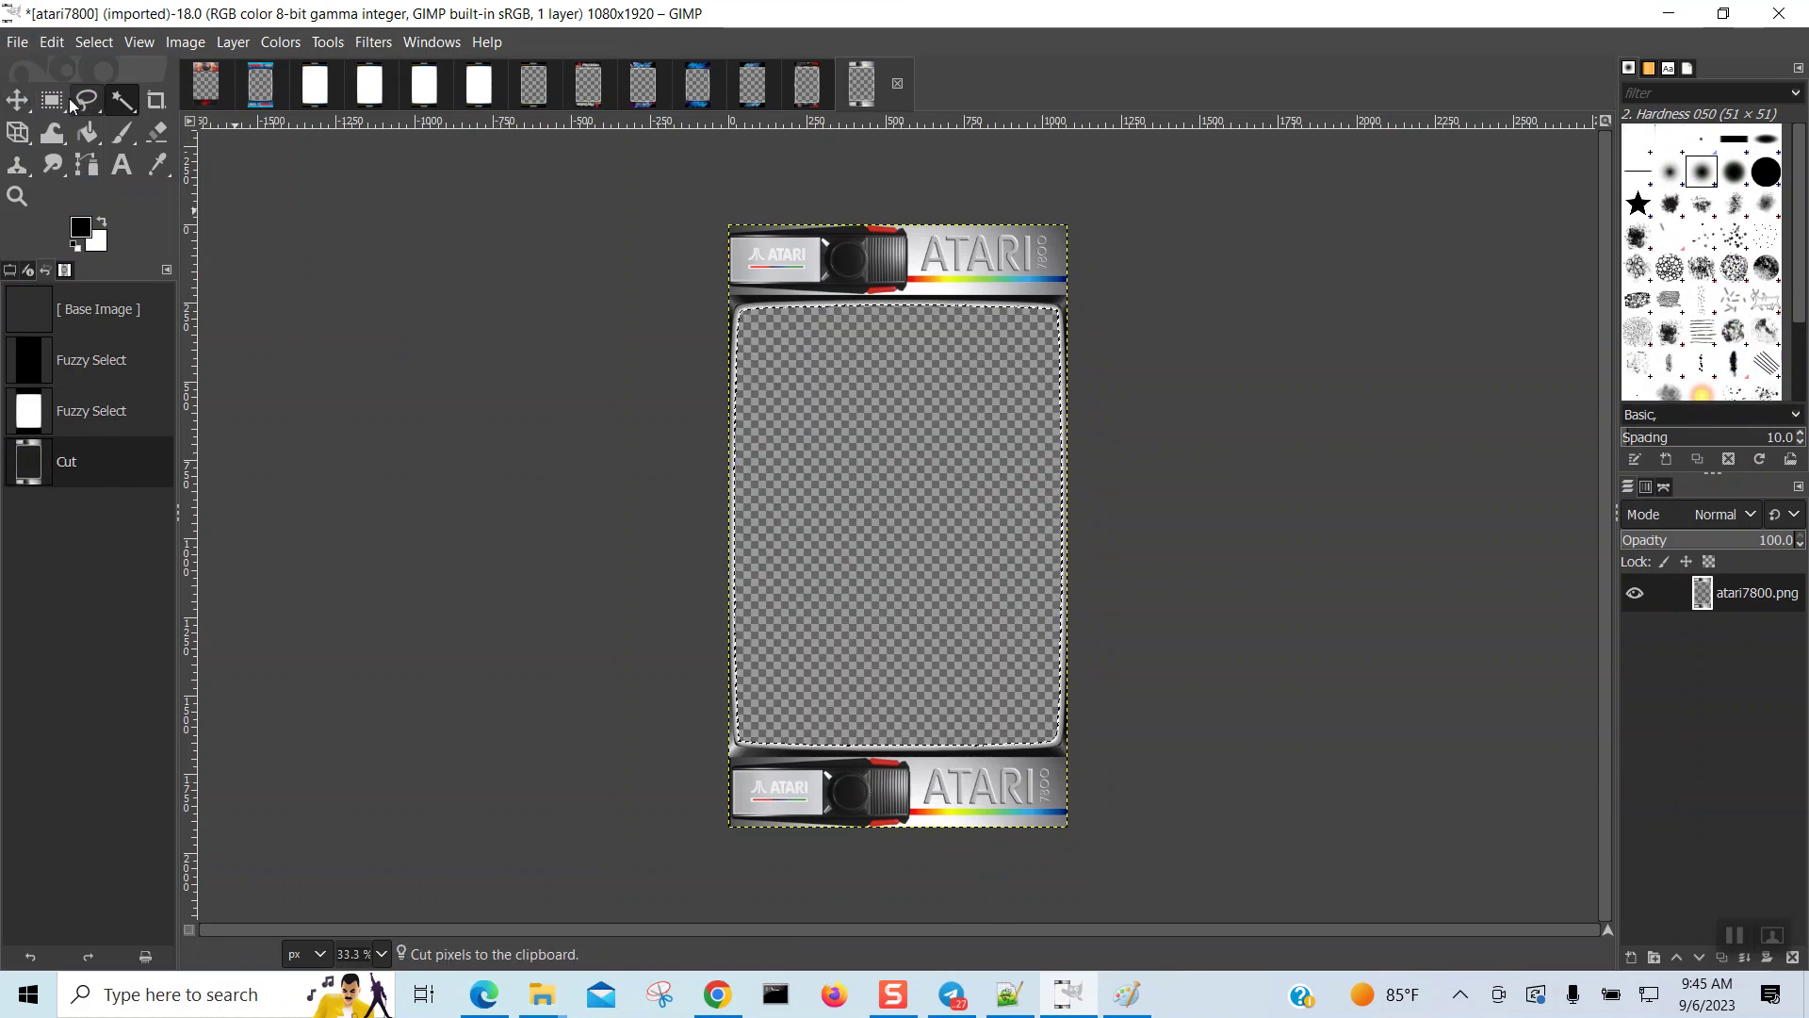
pyautogui.click(17, 41)
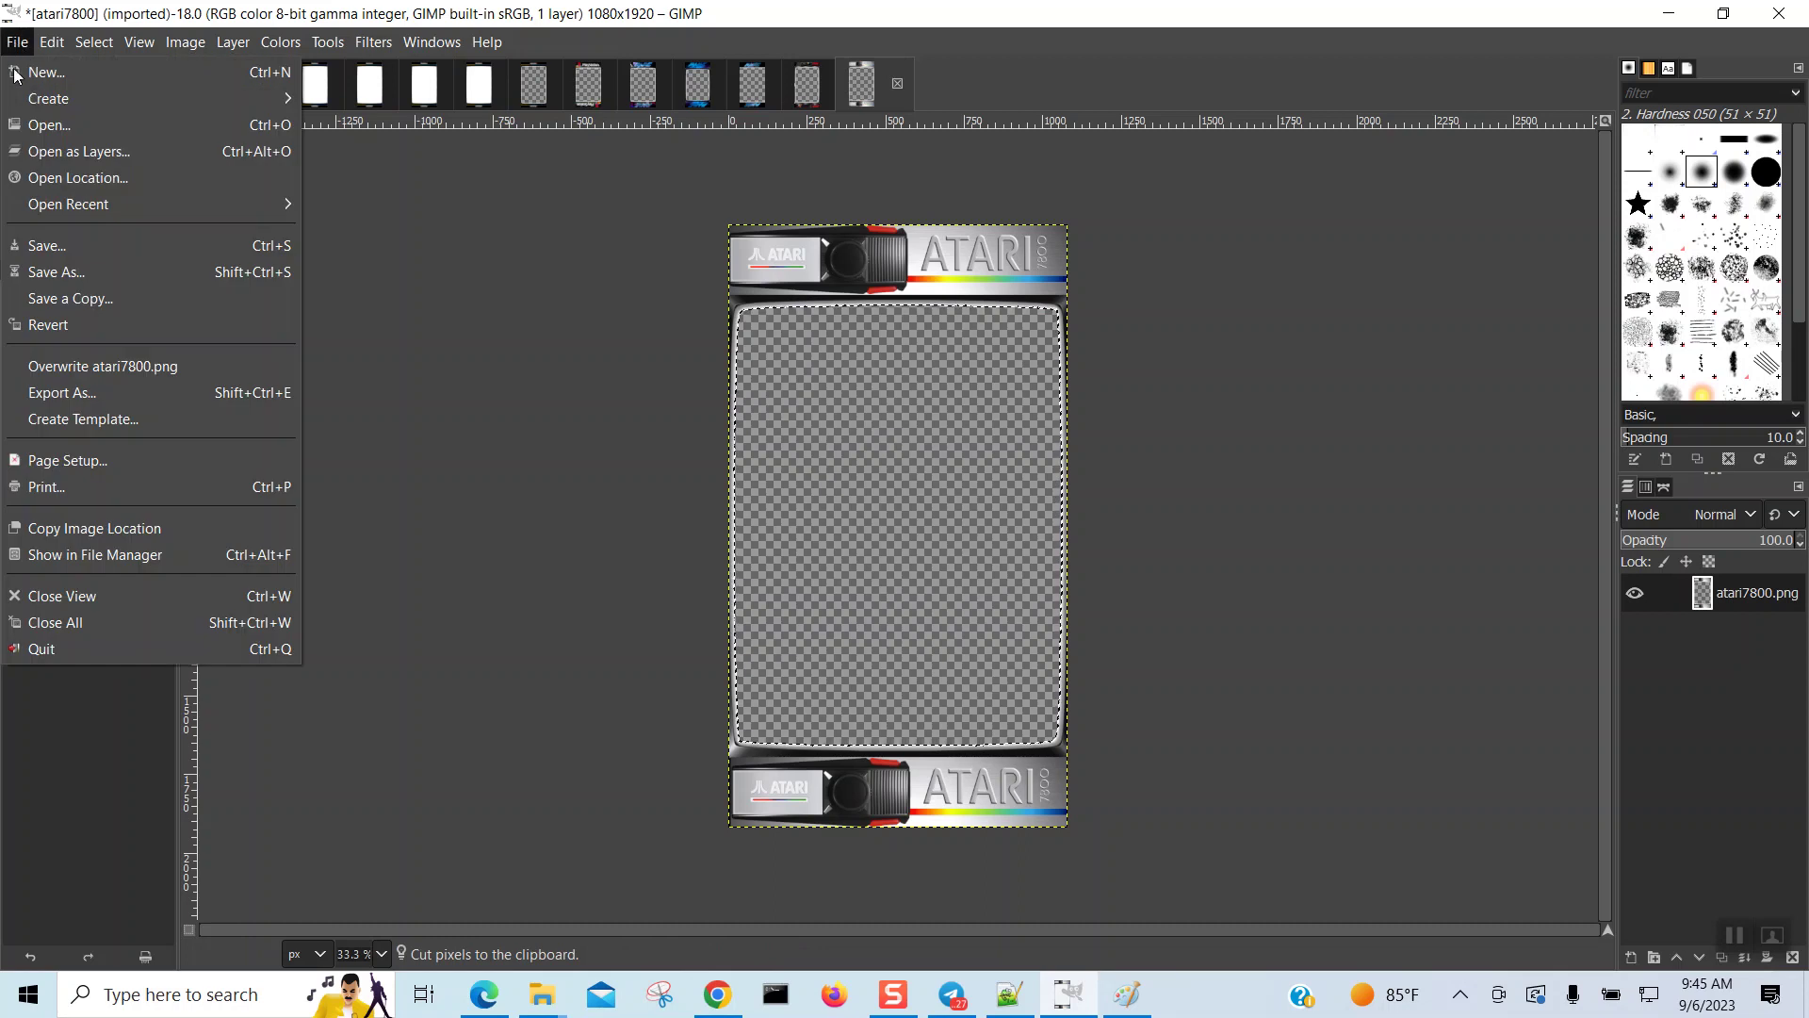
pyautogui.click(103, 373)
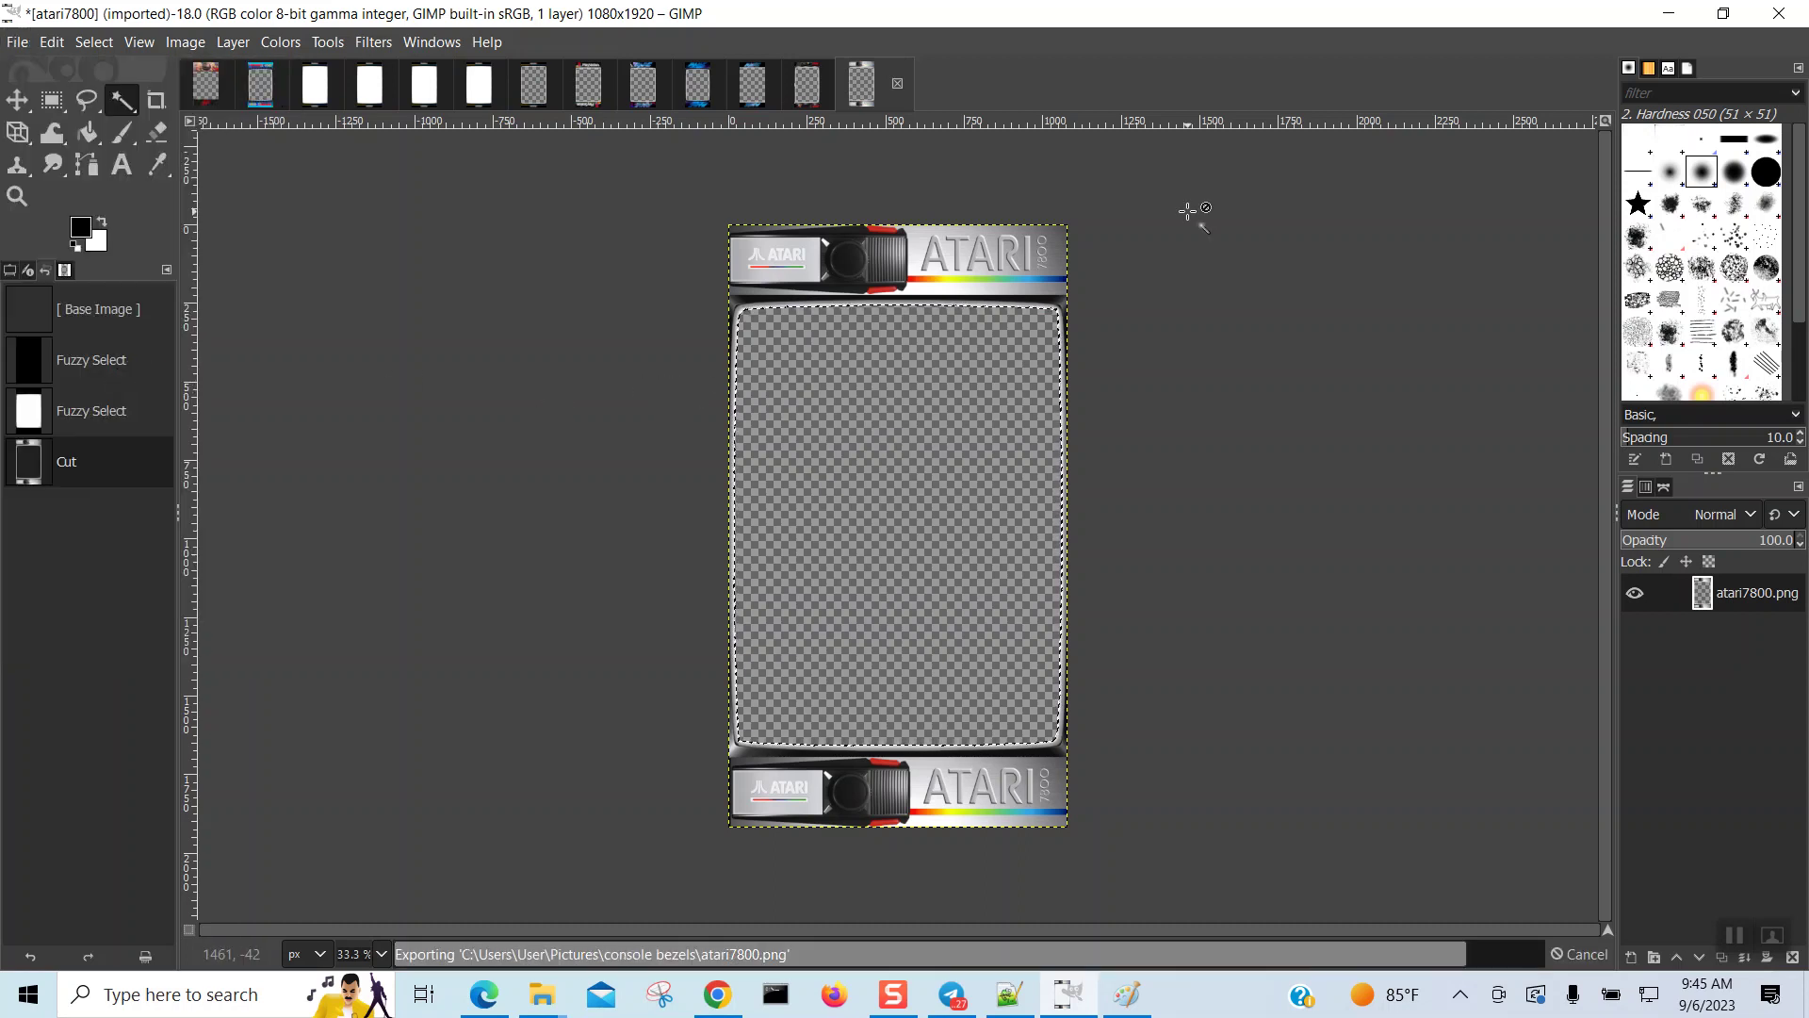
pyautogui.click(1669, 13)
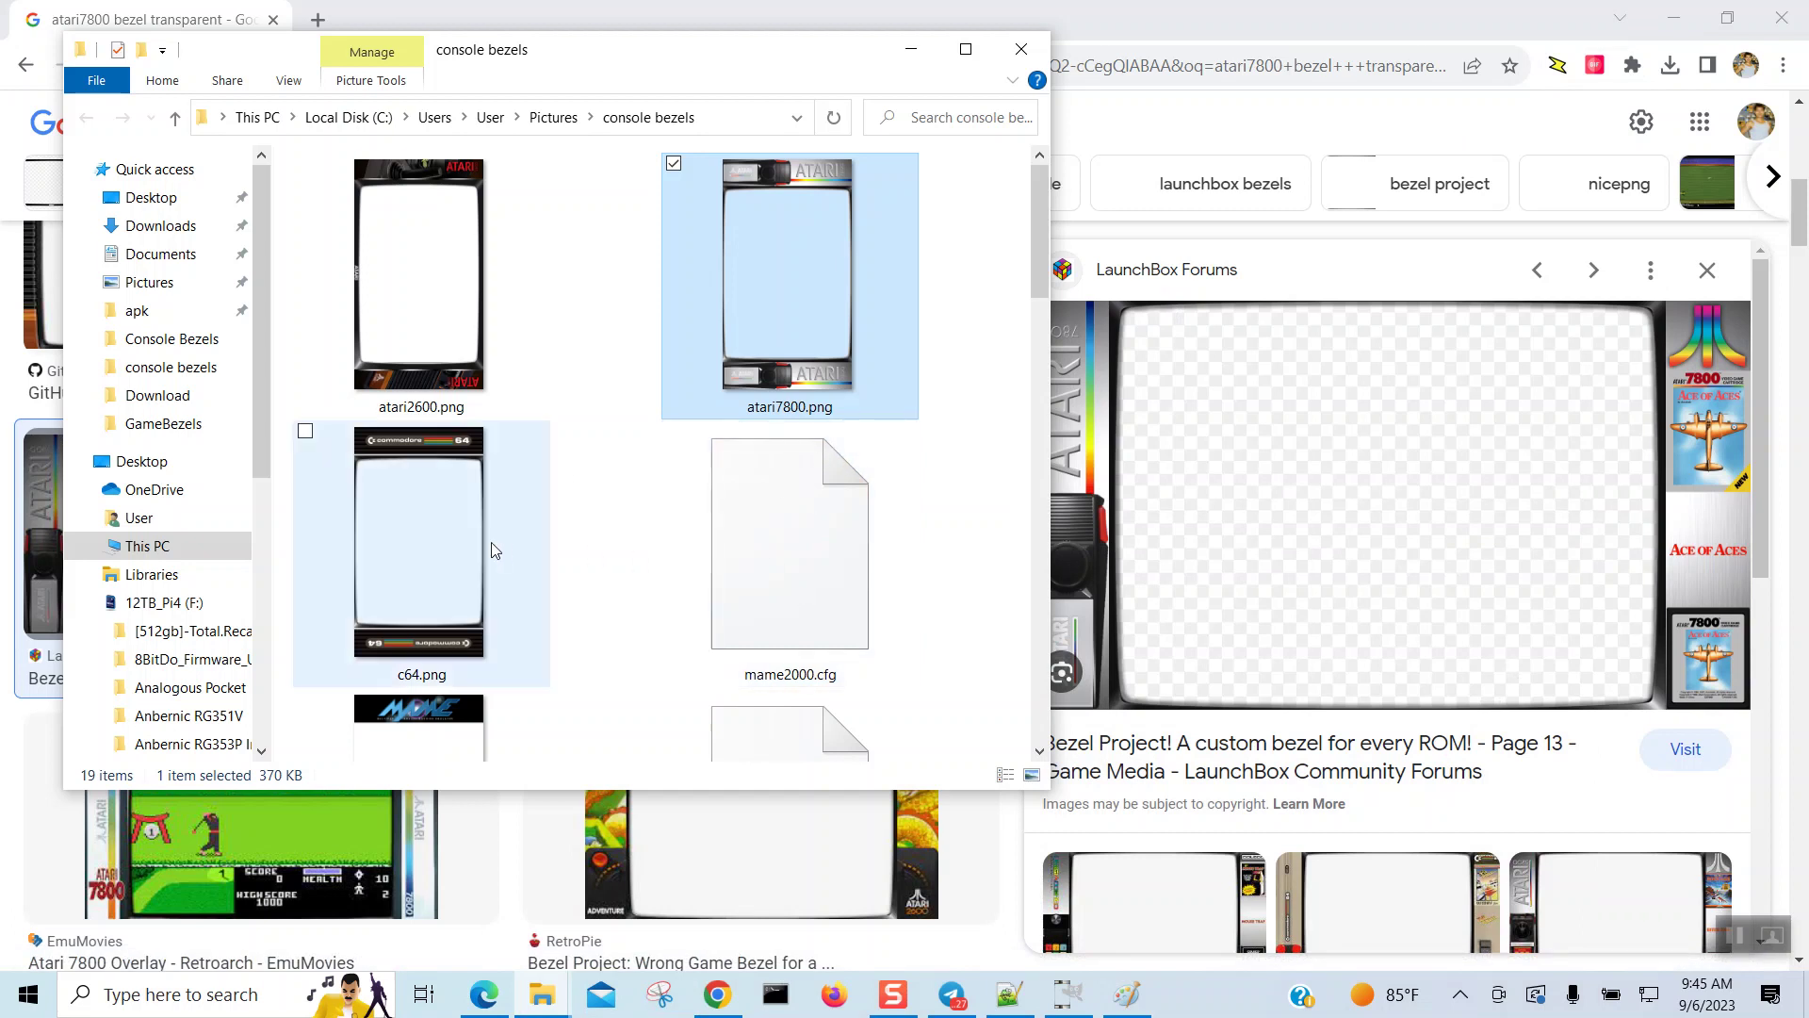
# Step: Find nes-b.png in the console bezels folder and open it for editing in Paint
pyautogui.click(447, 547)
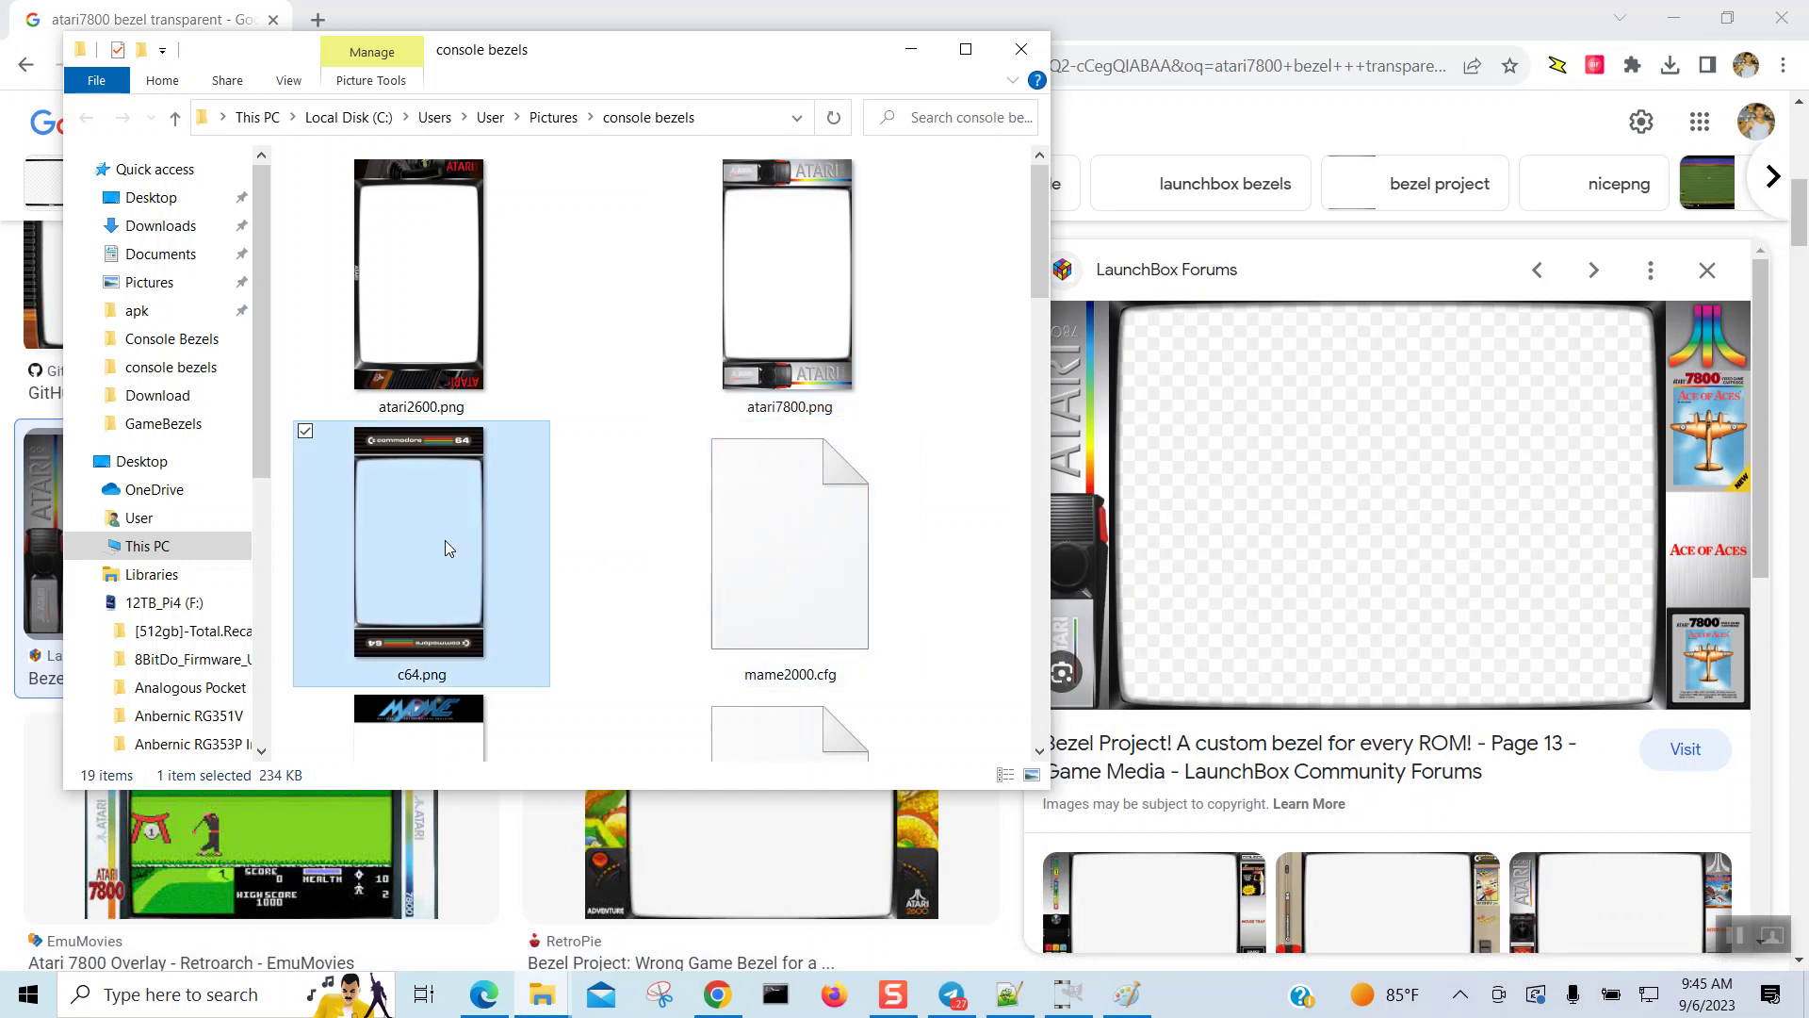
pyautogui.click(599, 539)
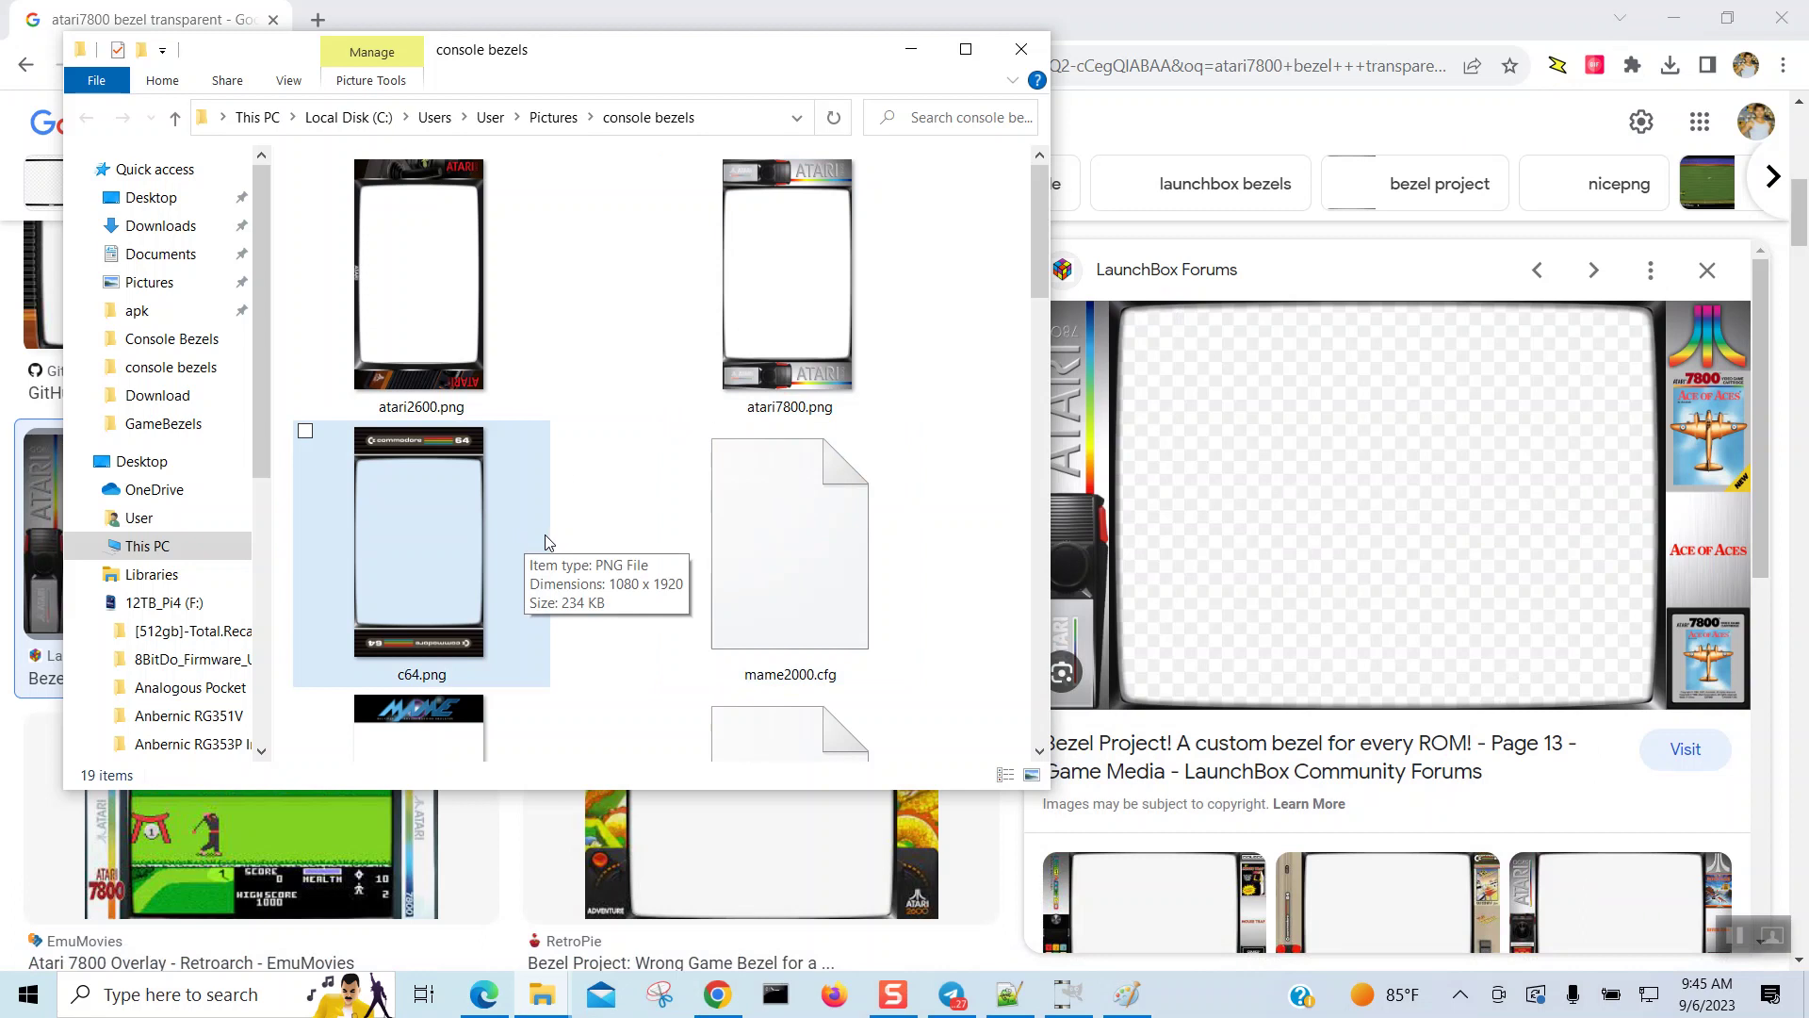
pyautogui.scroll(-10, 593, 562)
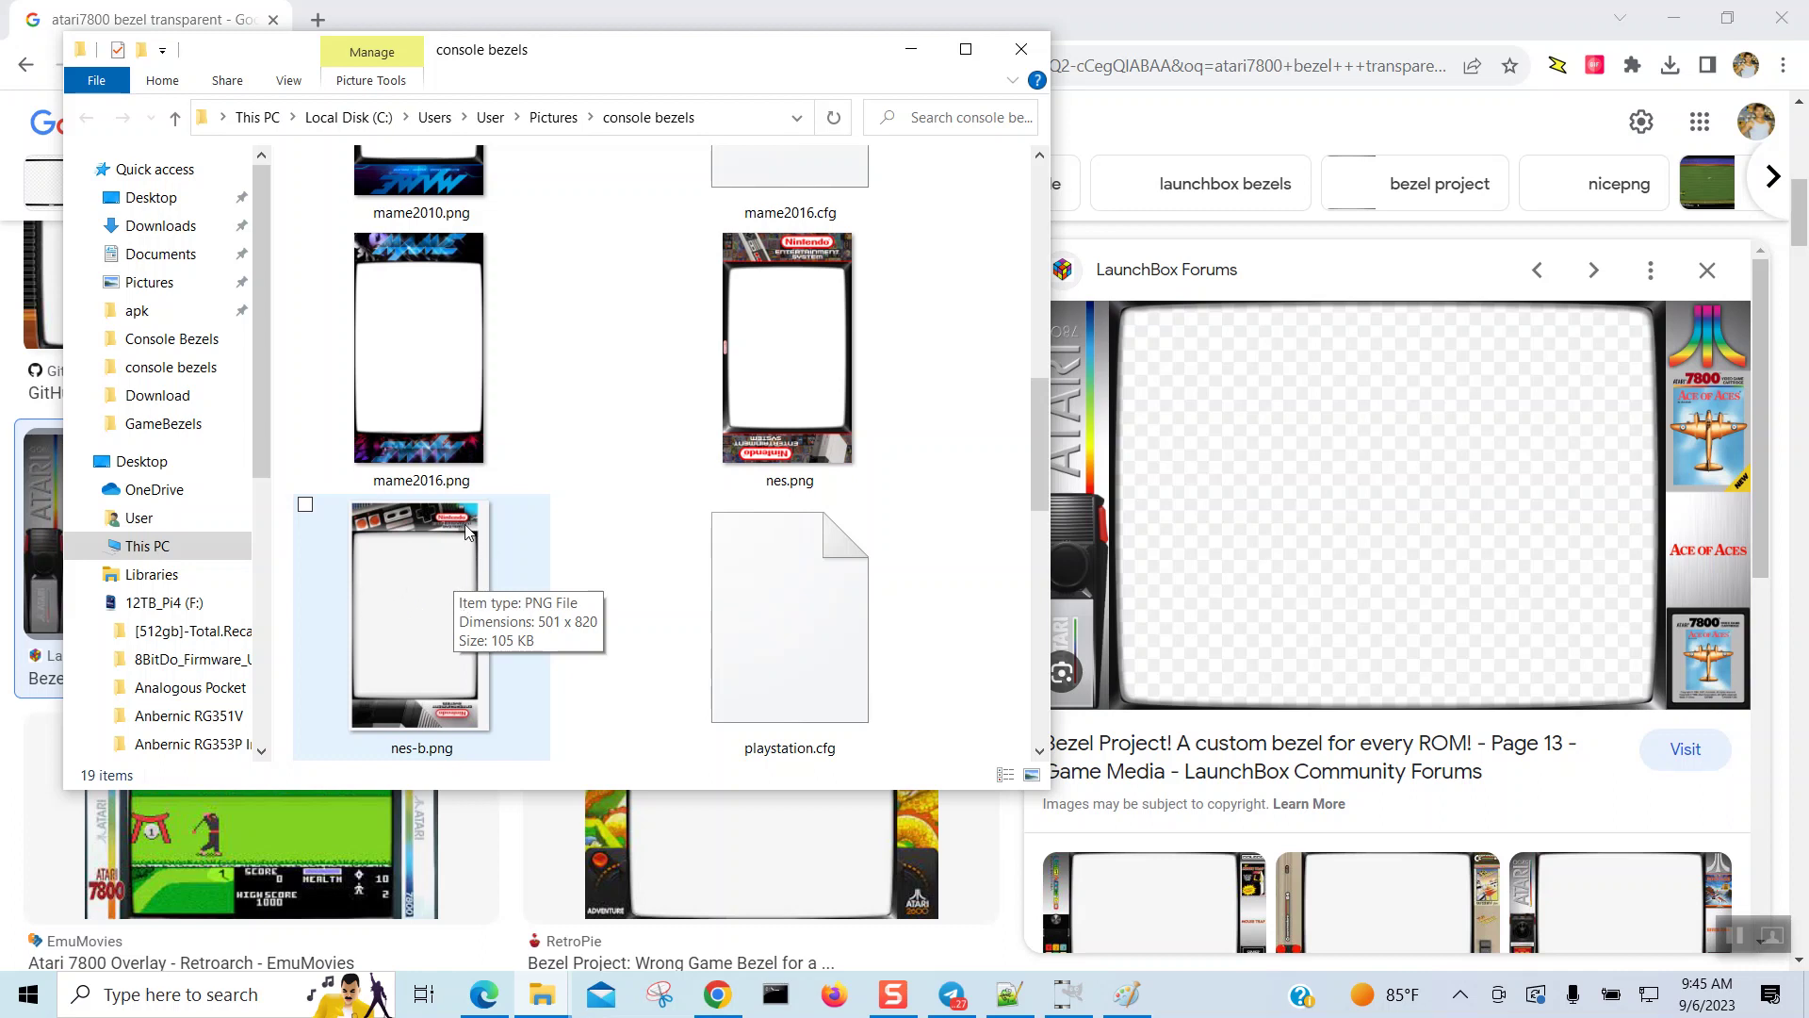
pyautogui.rightClick(427, 621)
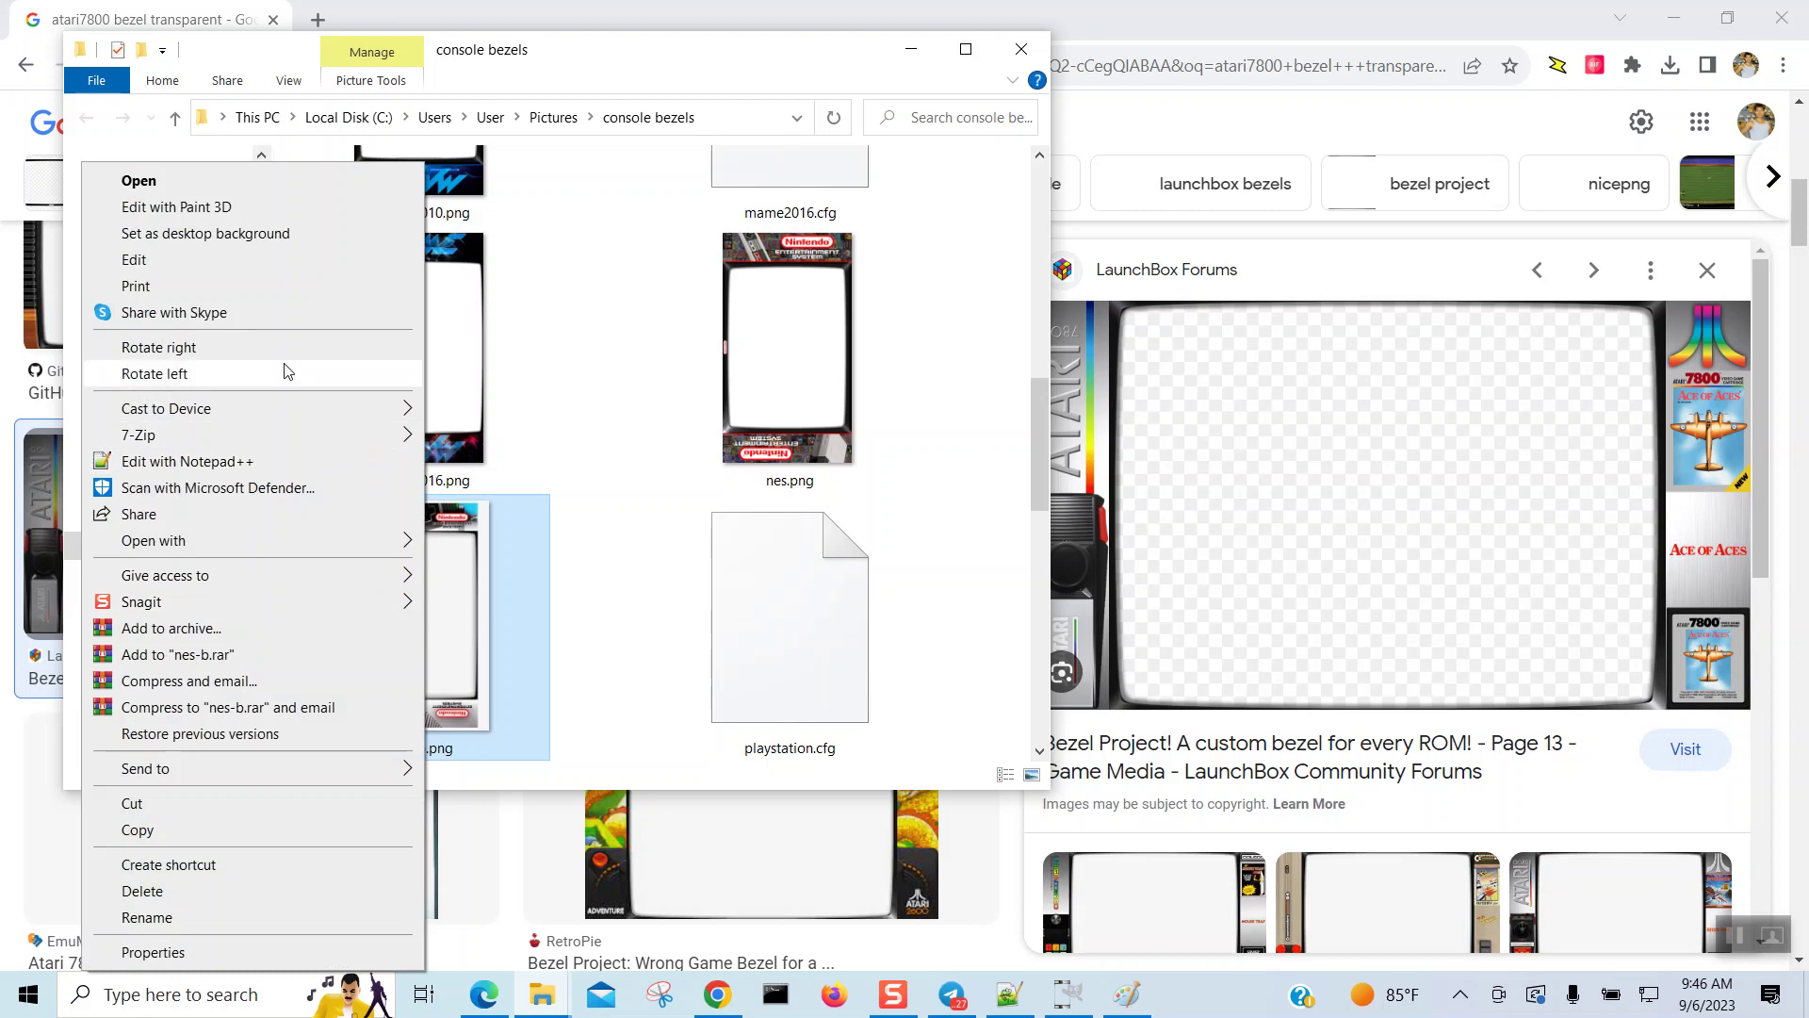
pyautogui.click(192, 257)
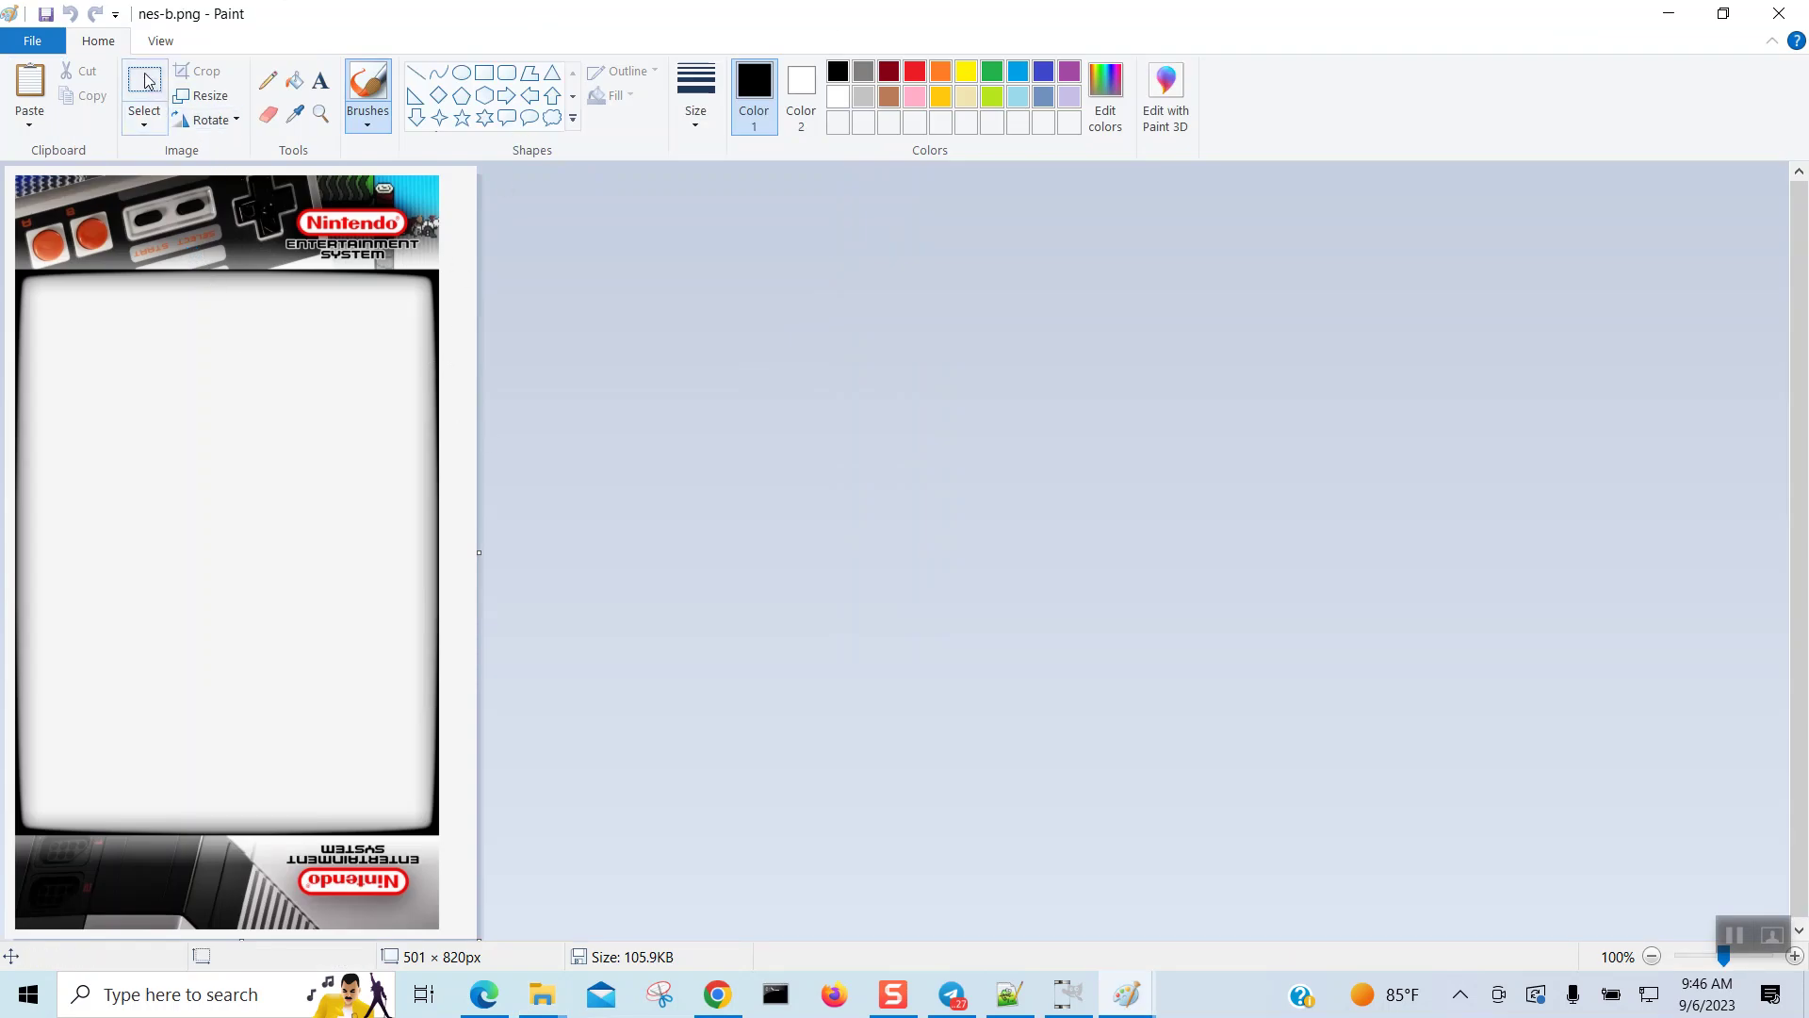
# Step: Select only the NES bezel artwork without its white border, about 453 × 805 px, and cut it
pyautogui.click(162, 42)
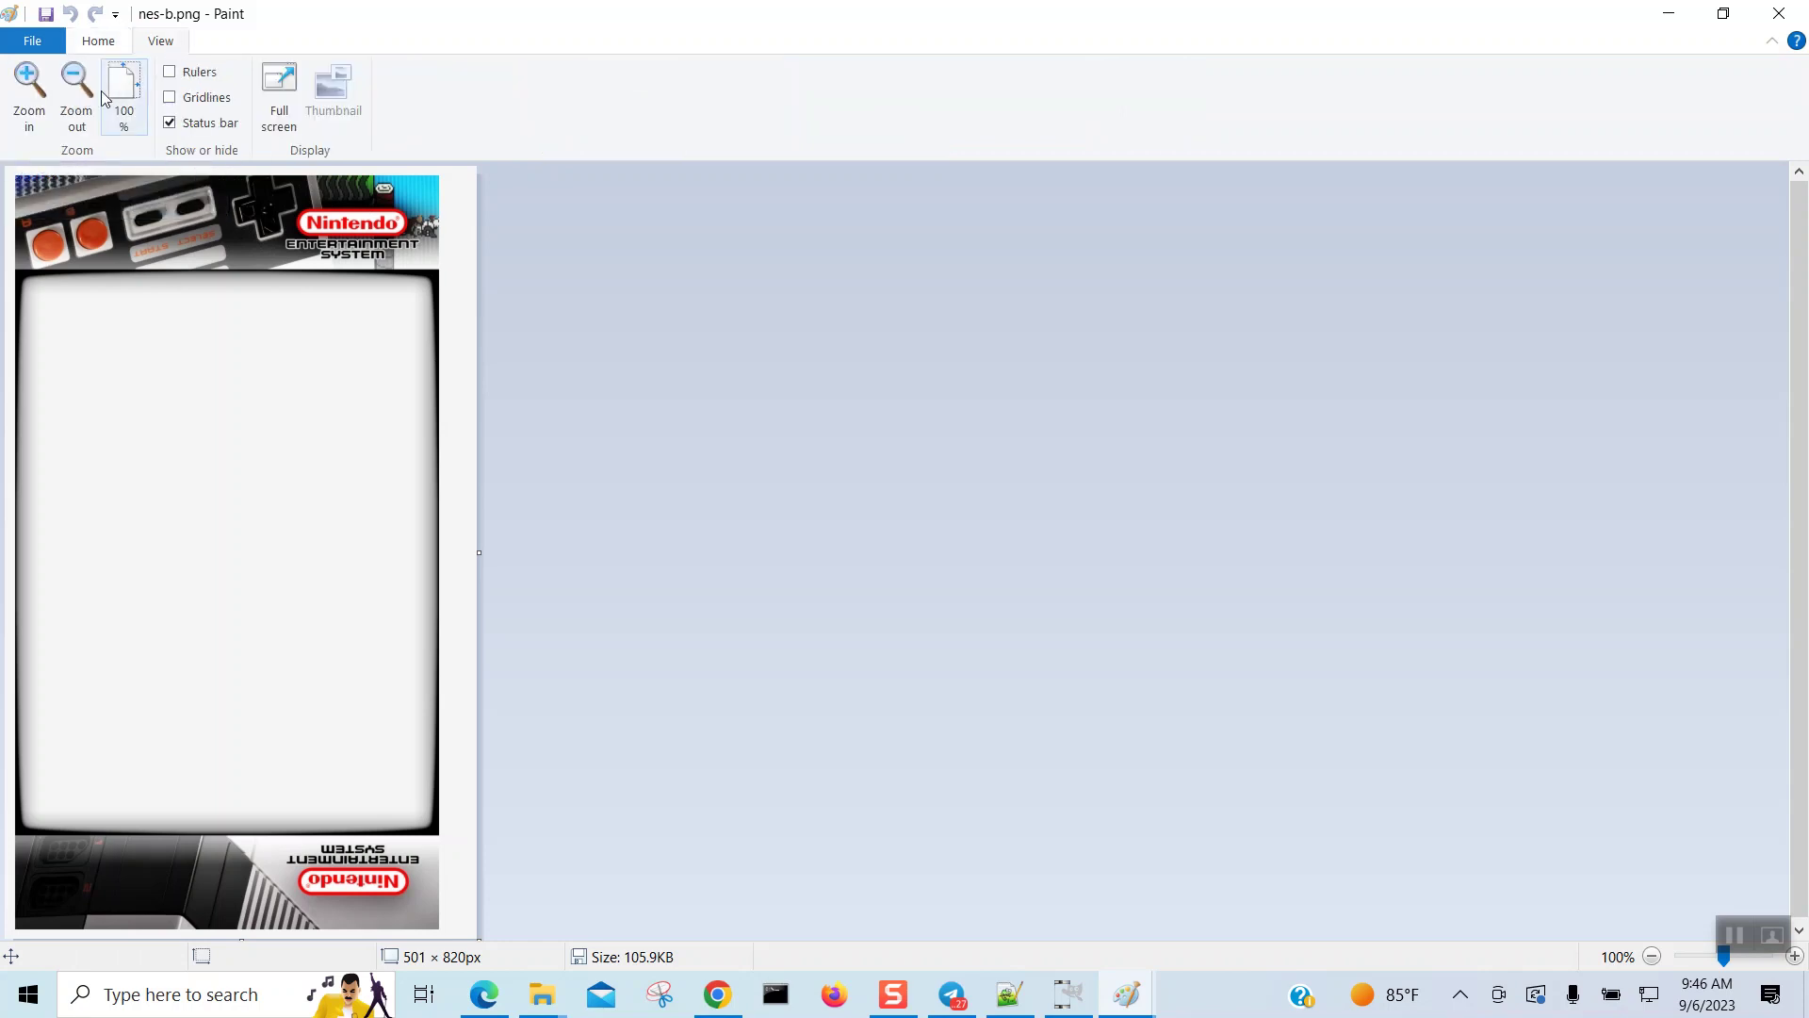
pyautogui.click(78, 124)
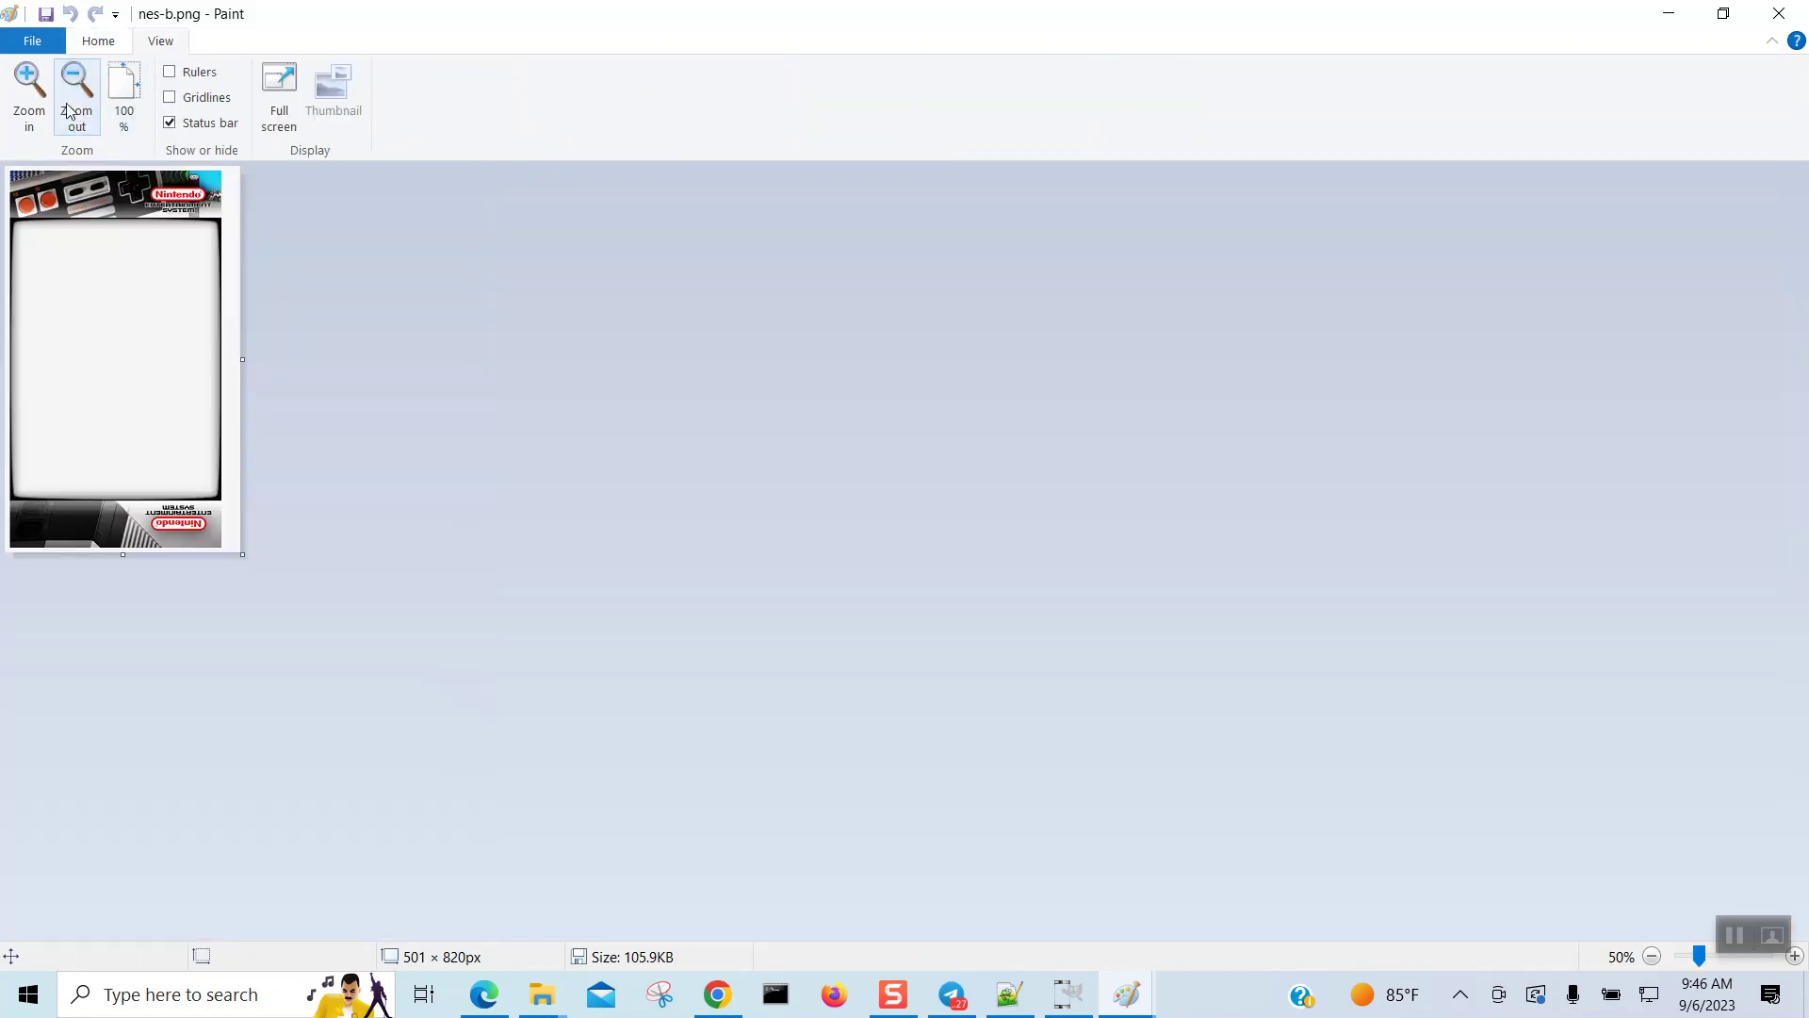
pyautogui.click(98, 42)
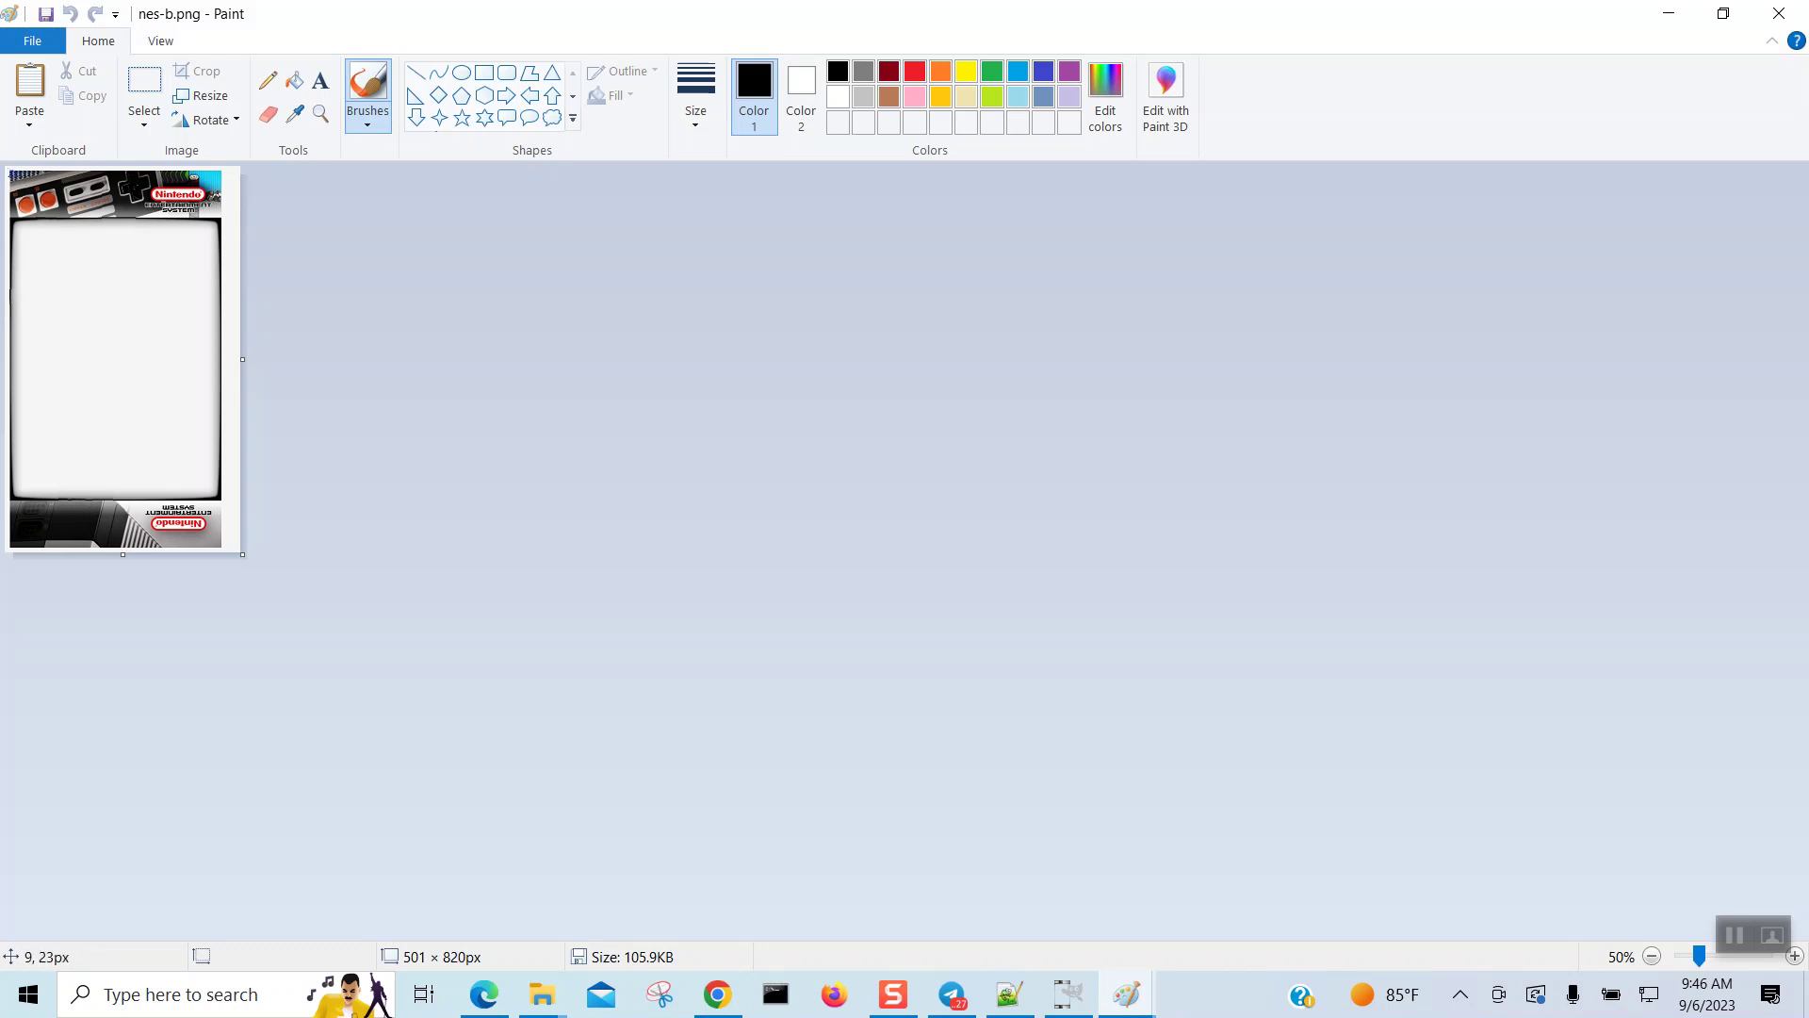
pyautogui.click(144, 89)
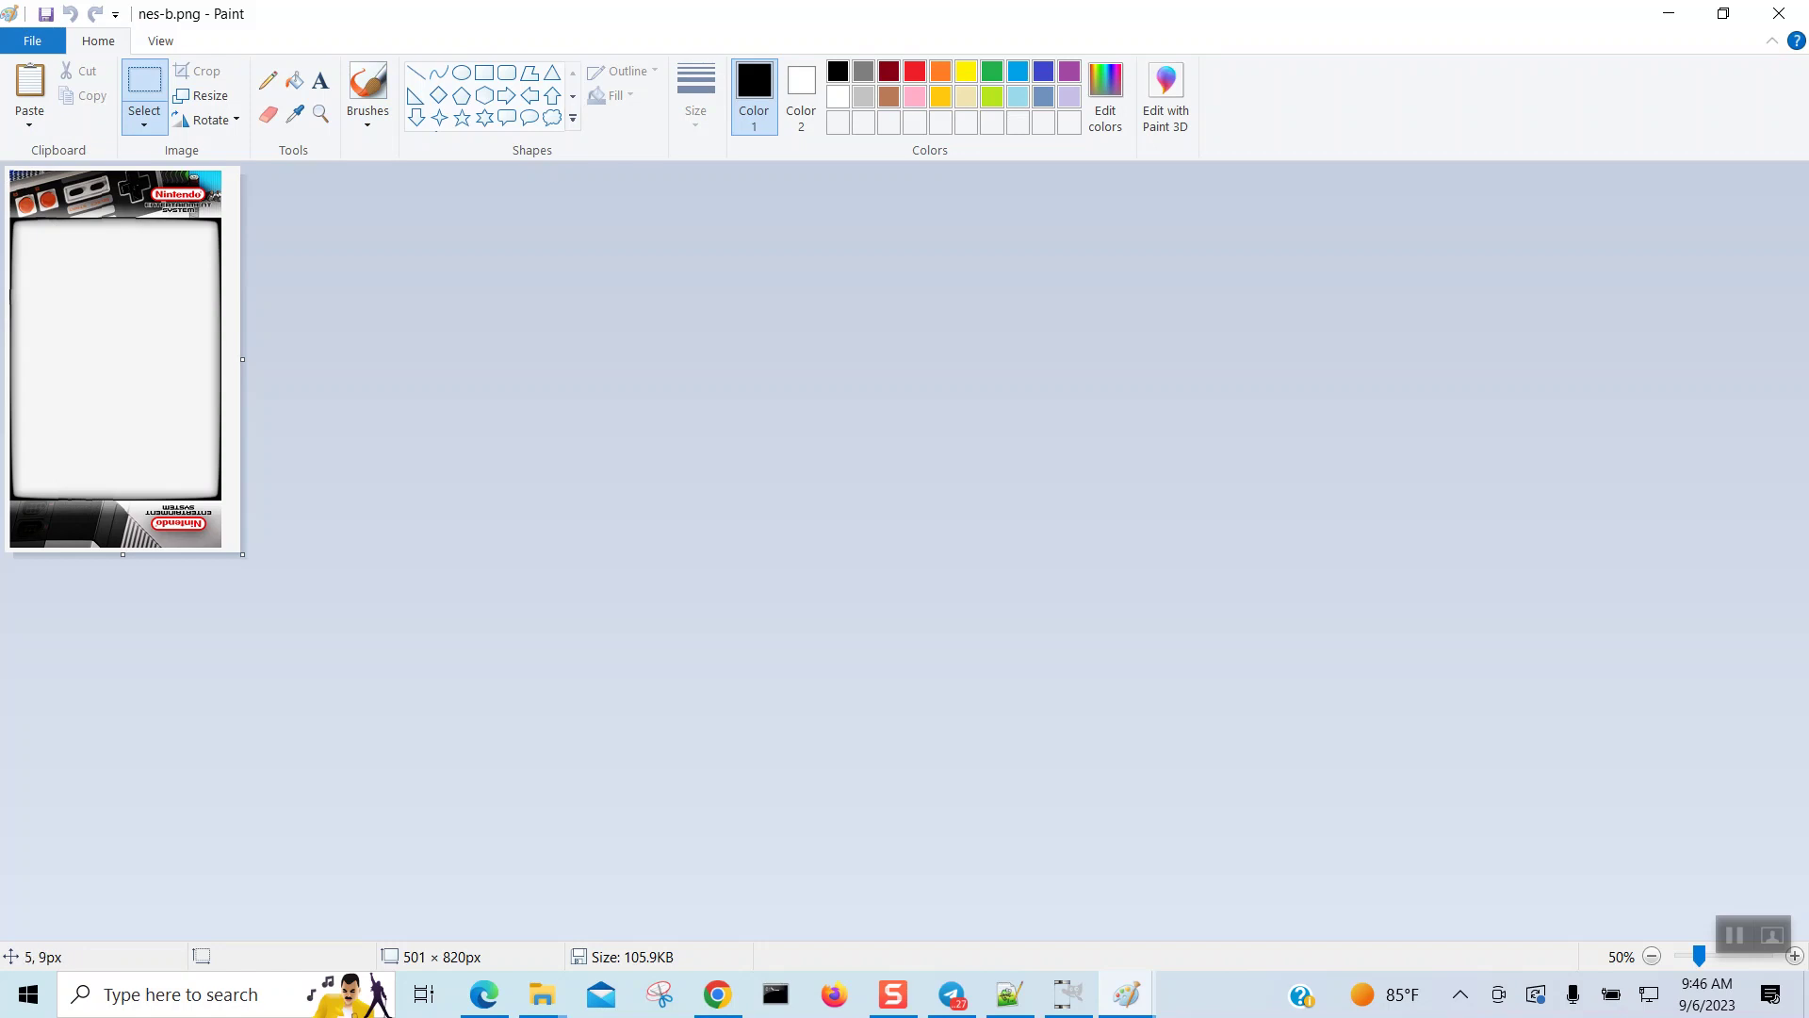
pyautogui.moveTo(13, 175); pyautogui.dragTo(224, 548)
pyautogui.press('Escape')
pyautogui.click(1734, 934)
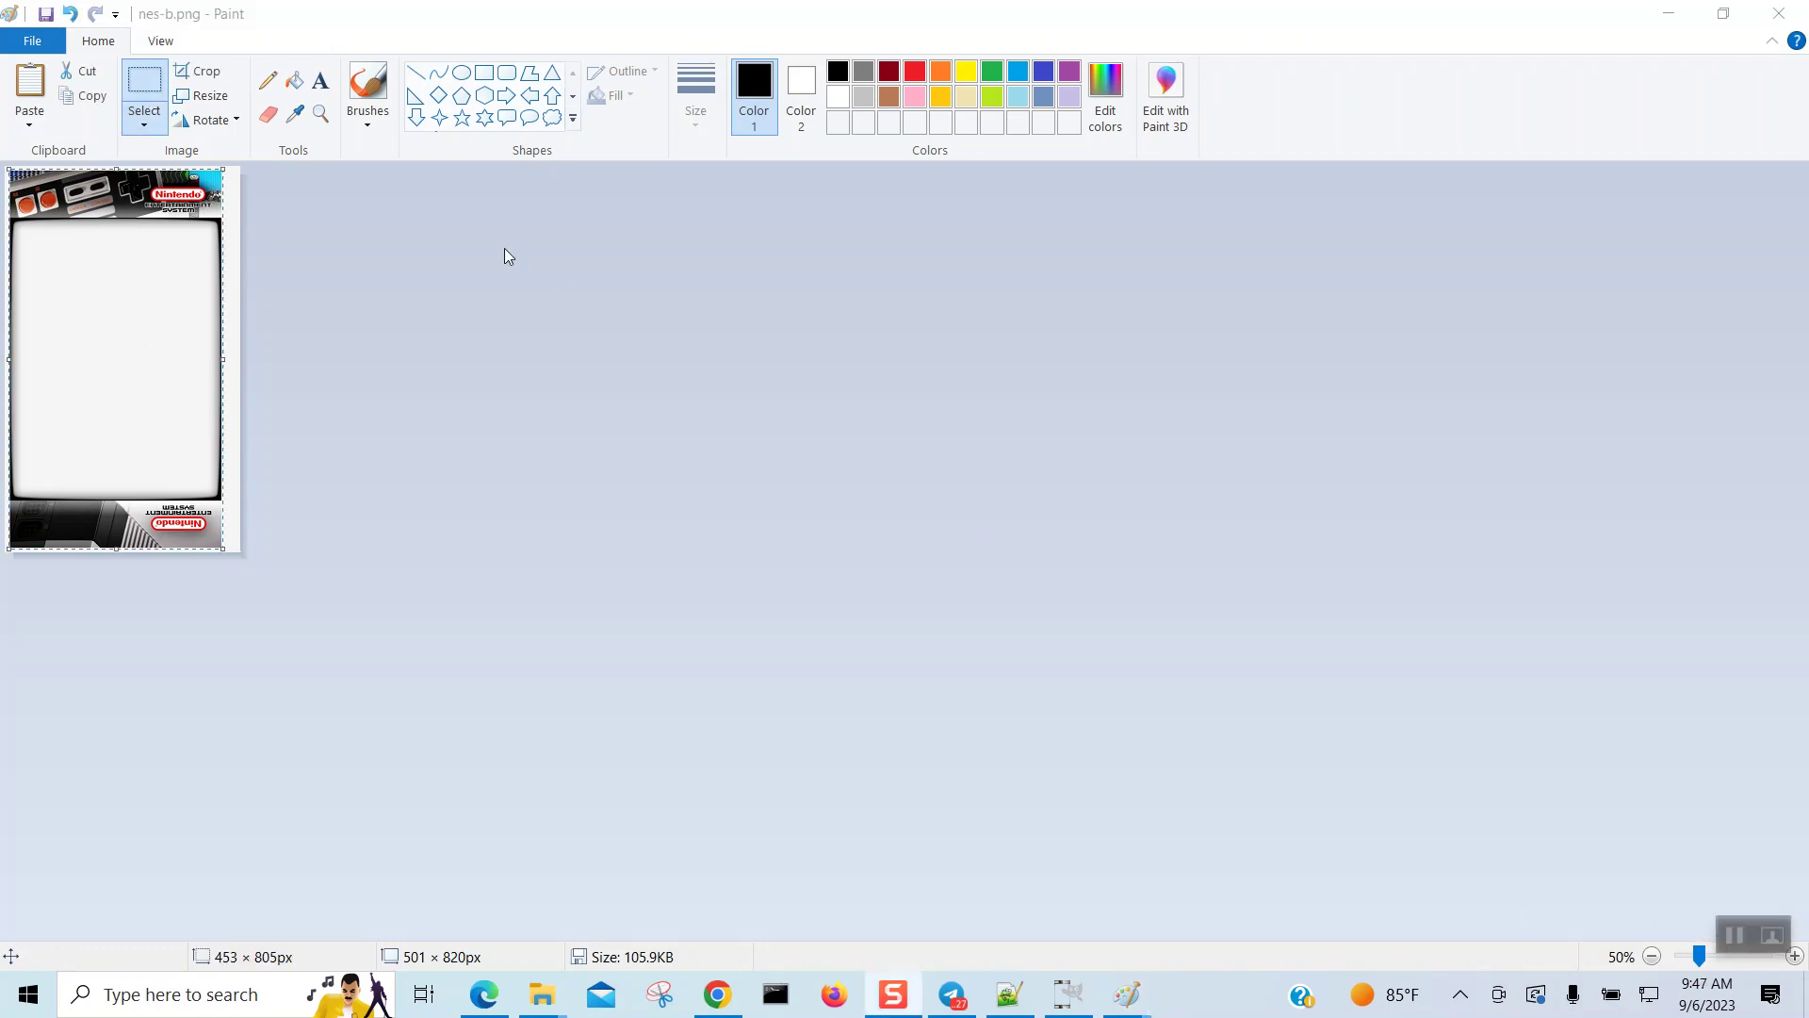
pyautogui.click(84, 77)
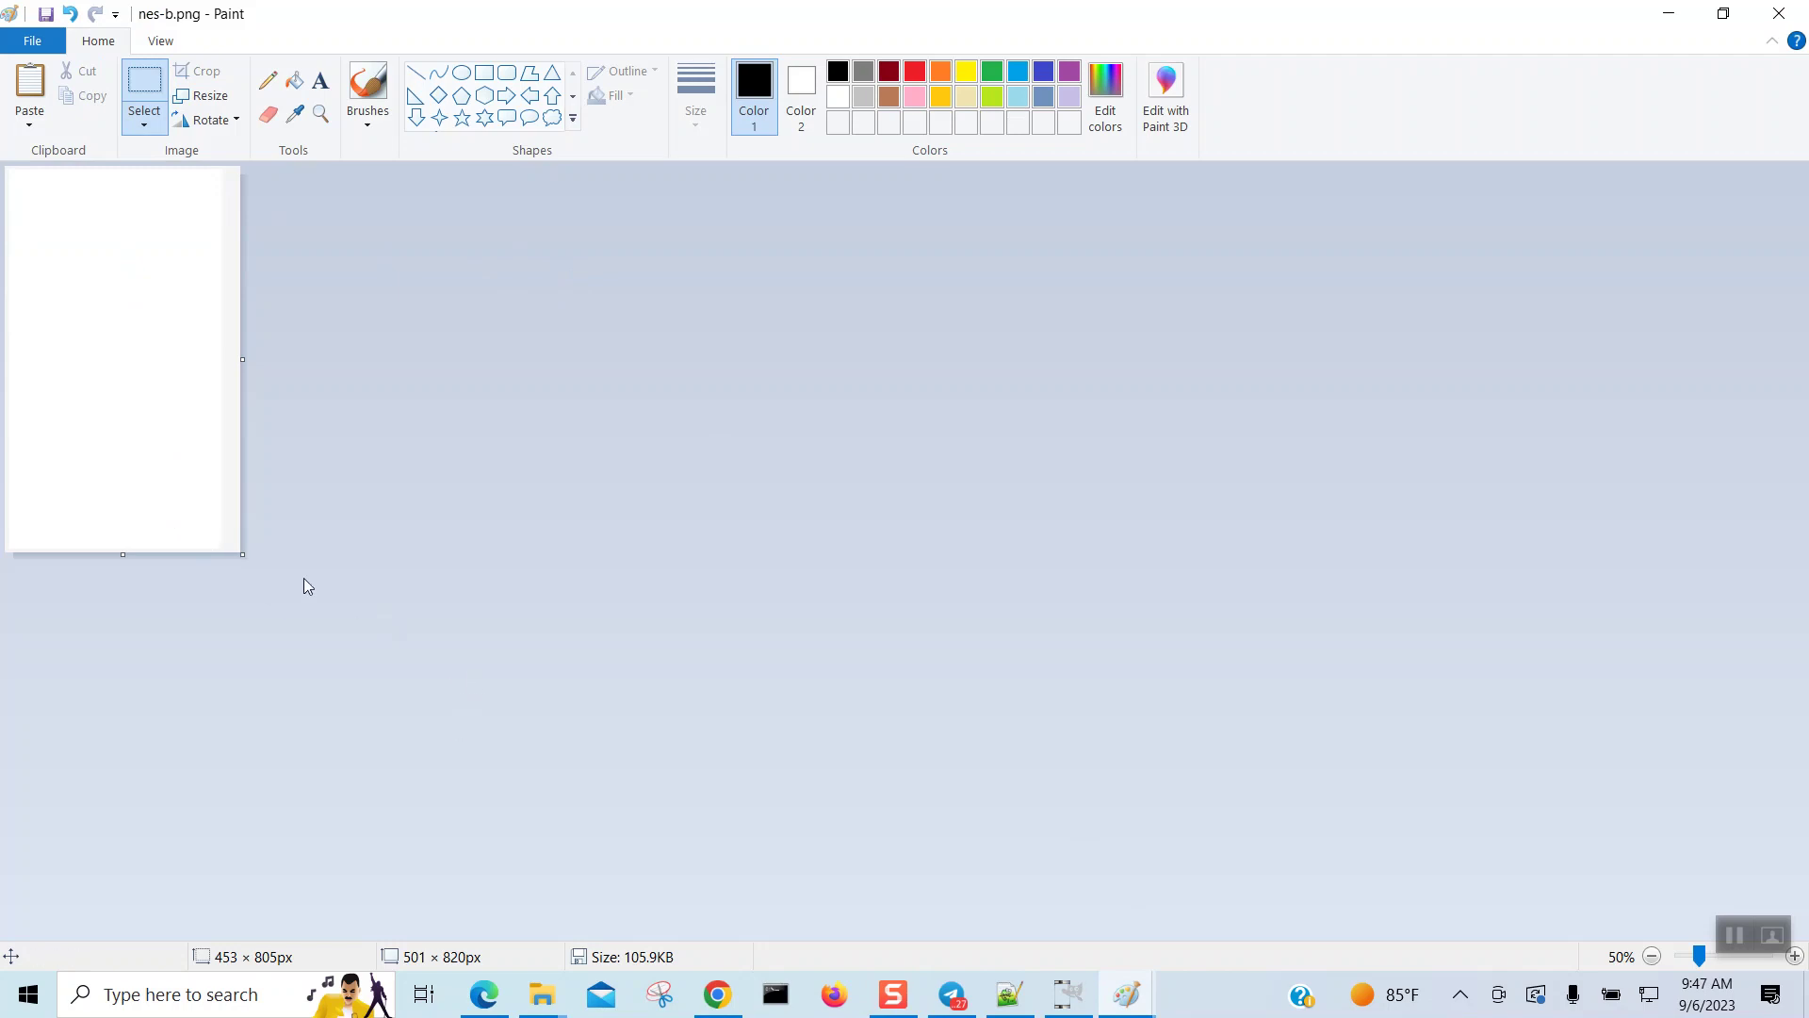
# Step: Shrink the blank canvas to about 178 × 60 px and paste the cut NES bezel so the canvas fits it
pyautogui.moveTo(240, 559); pyautogui.dragTo(90, 195)
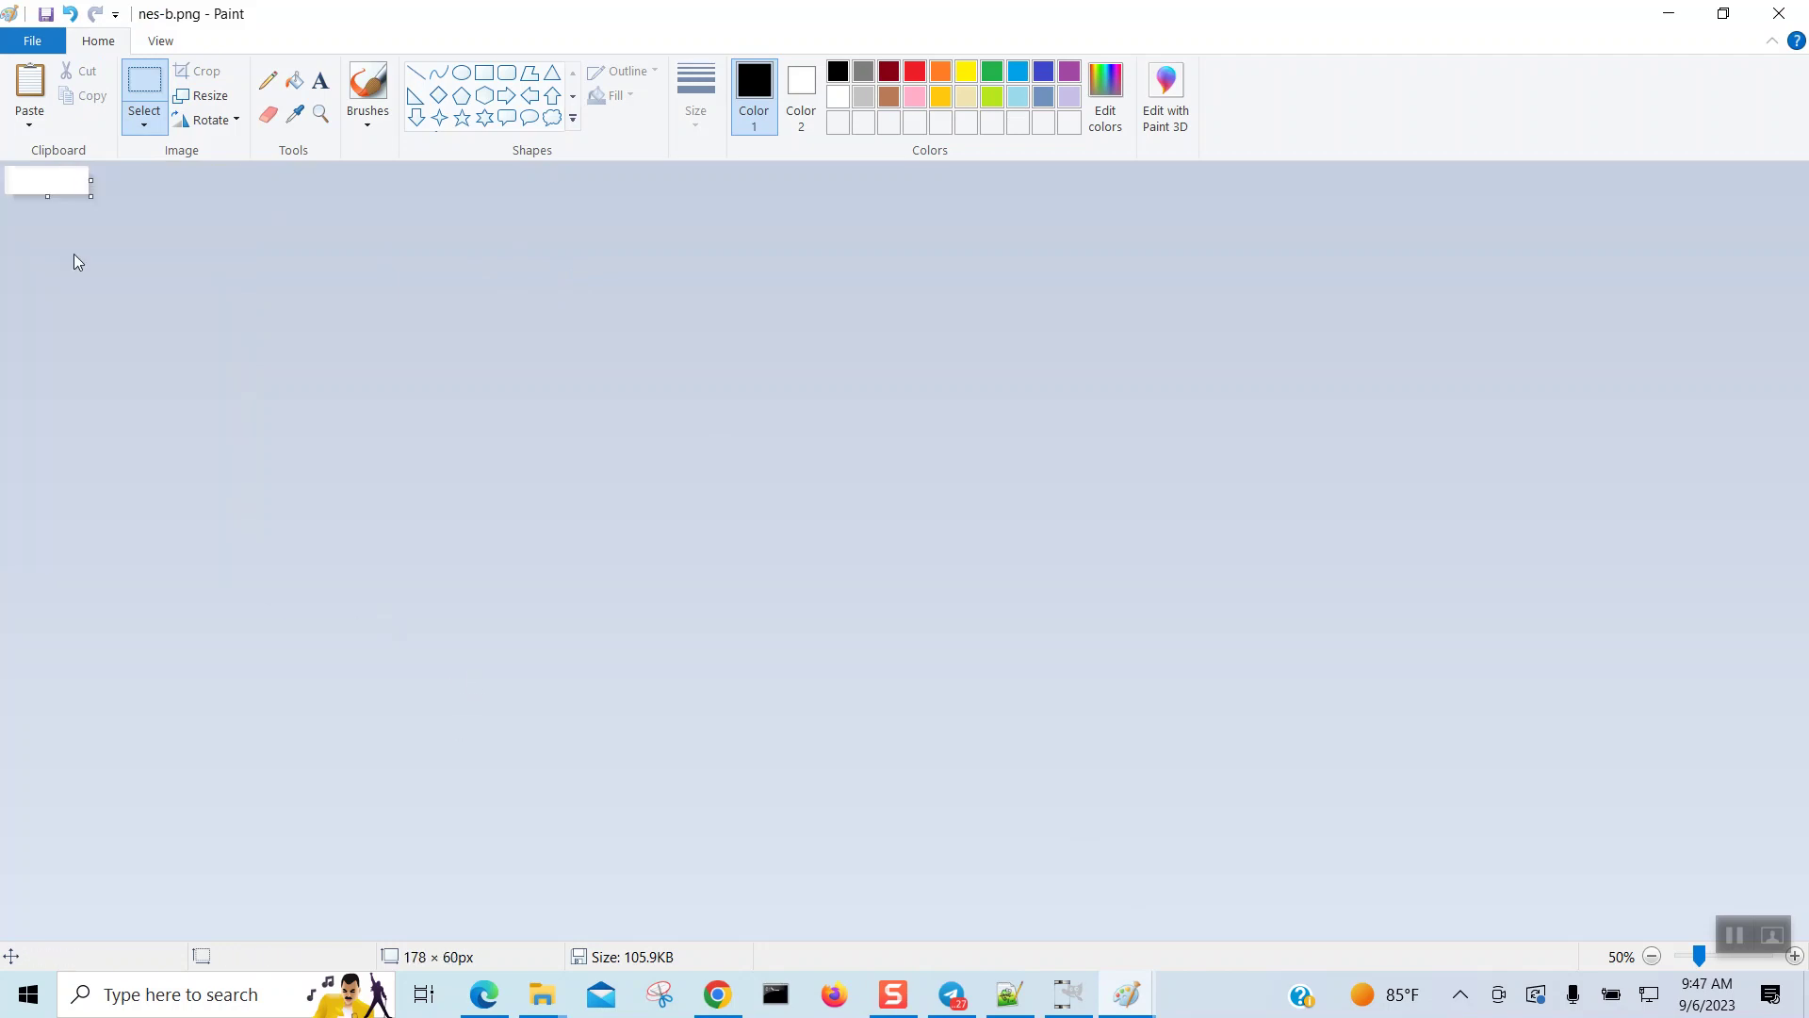
pyautogui.click(29, 85)
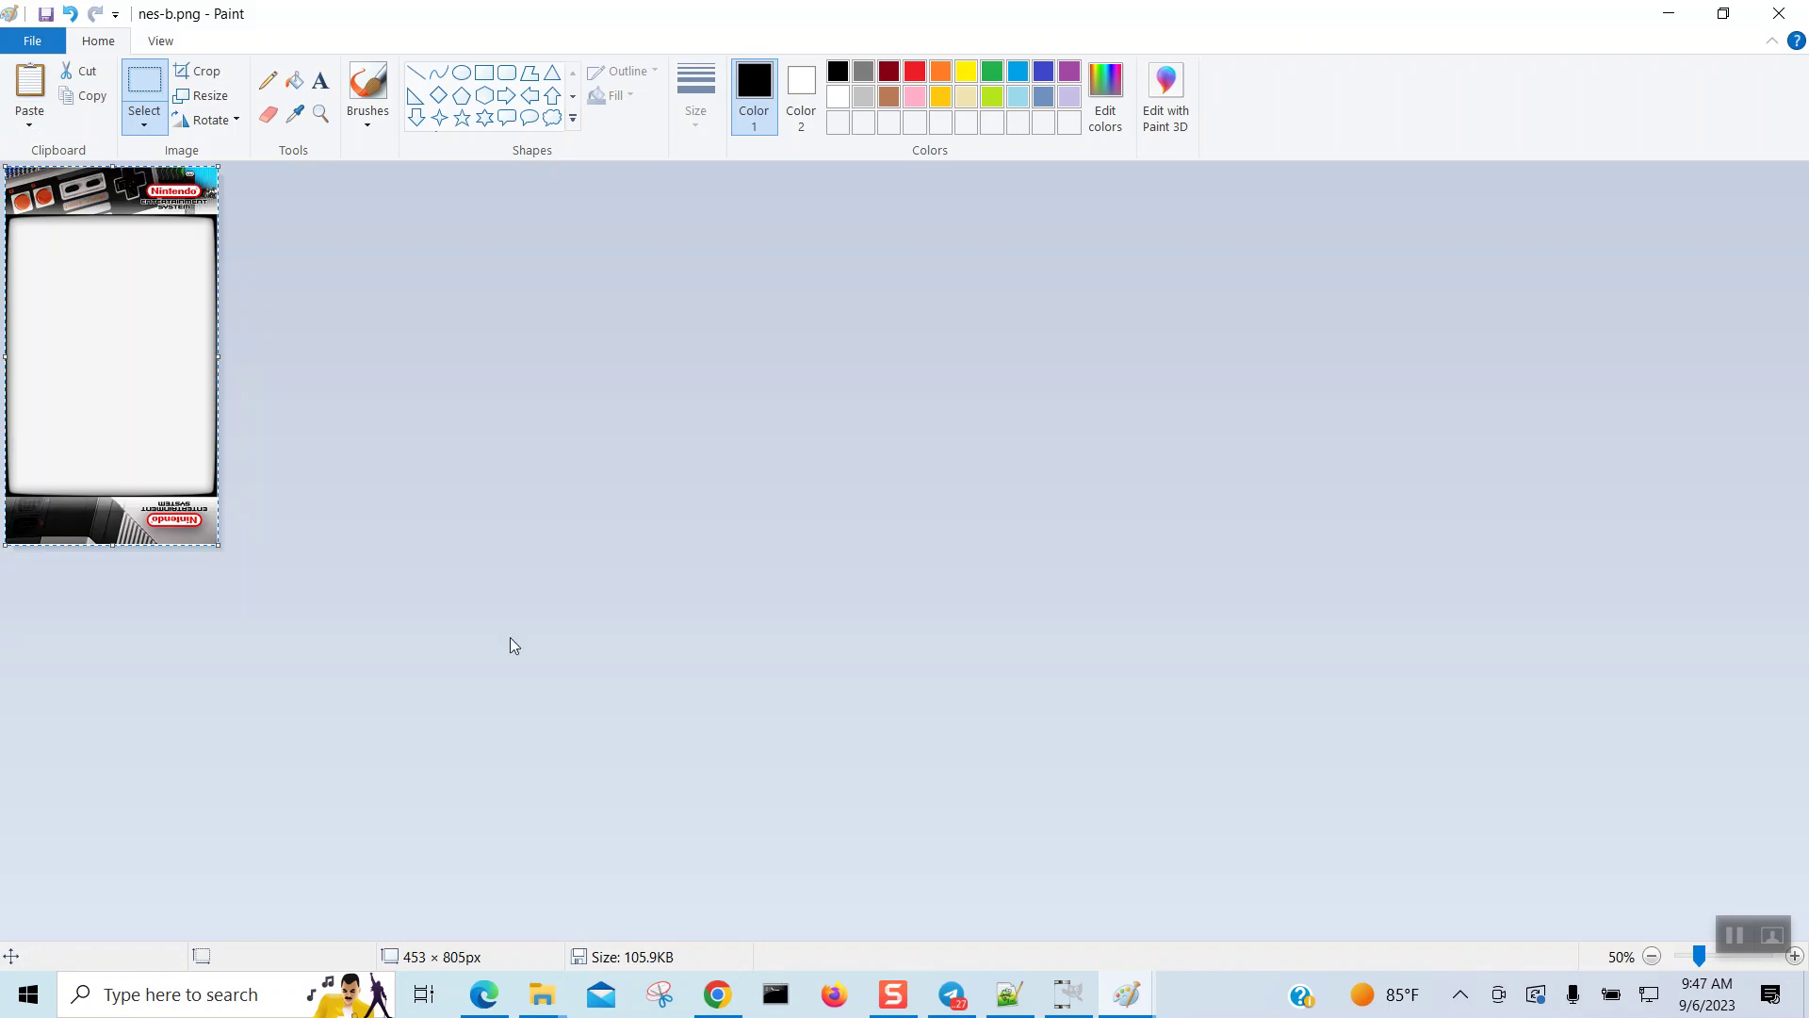
pyautogui.click(343, 365)
# Step: Resize the NES bezel image to 1080 × 1920 pixels
pyautogui.click(203, 96)
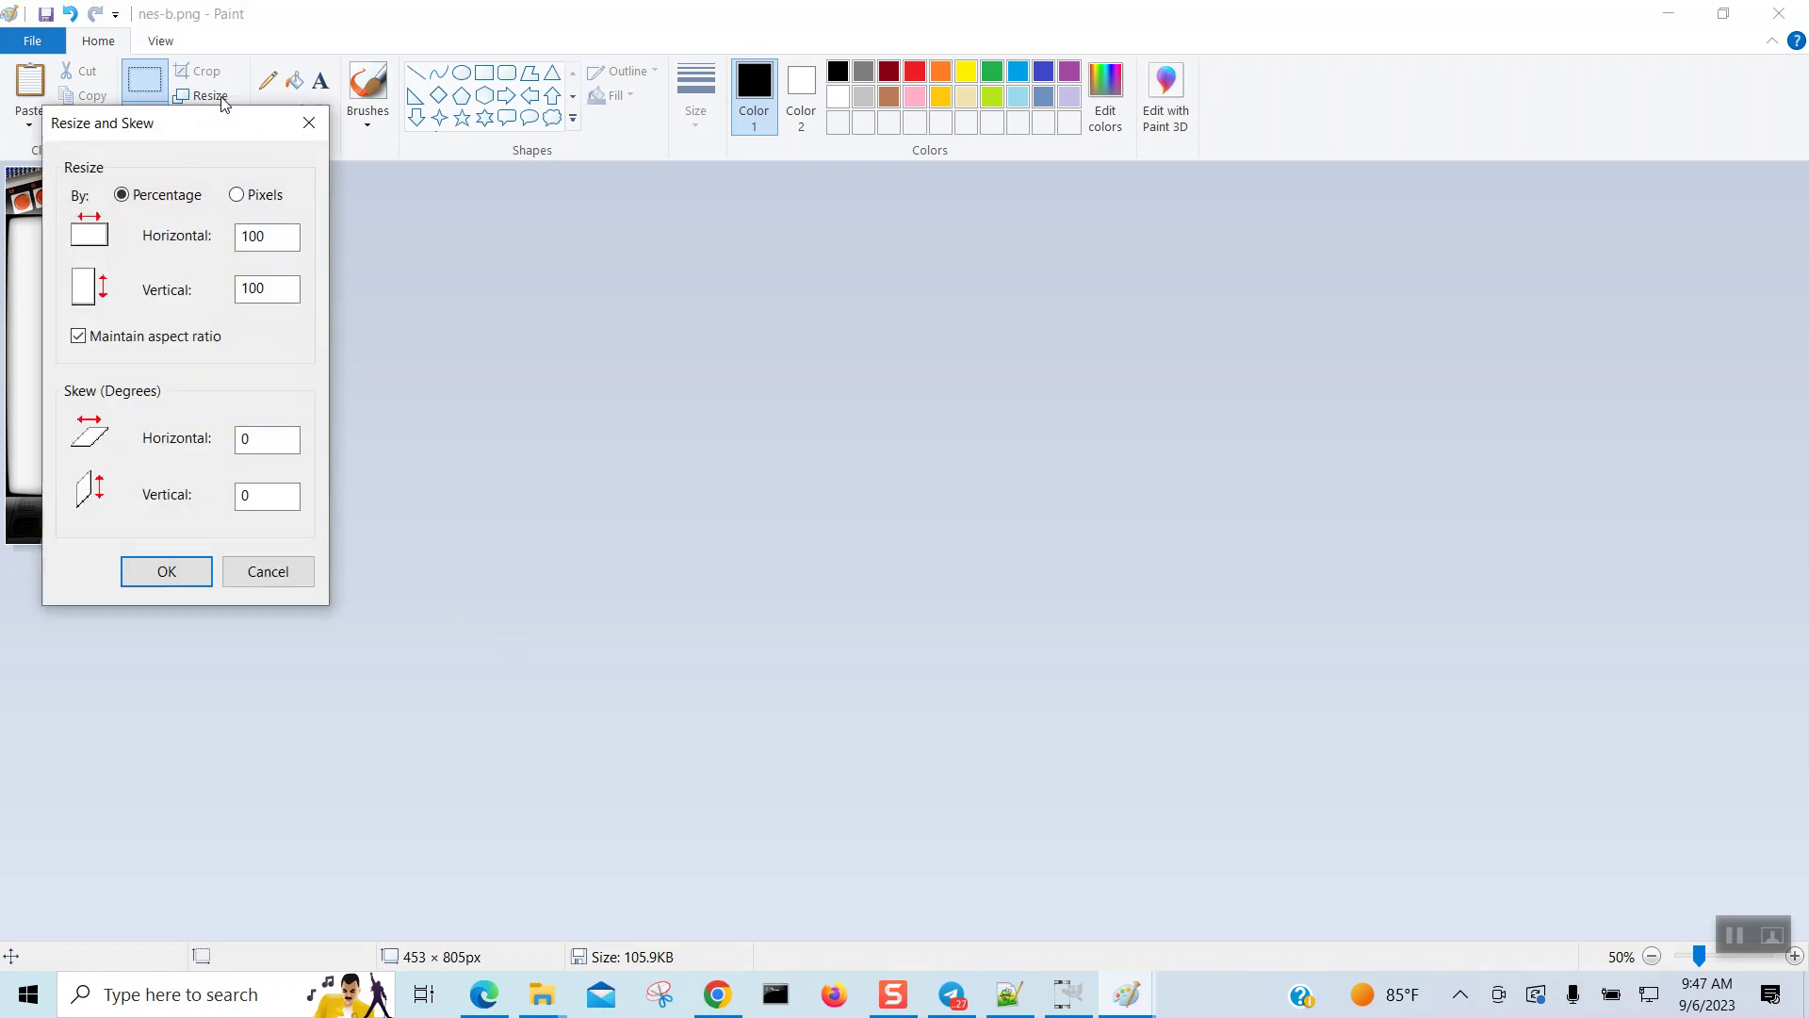
pyautogui.click(237, 194)
pyautogui.moveTo(279, 236); pyautogui.dragTo(206, 236)
pyautogui.write('10')
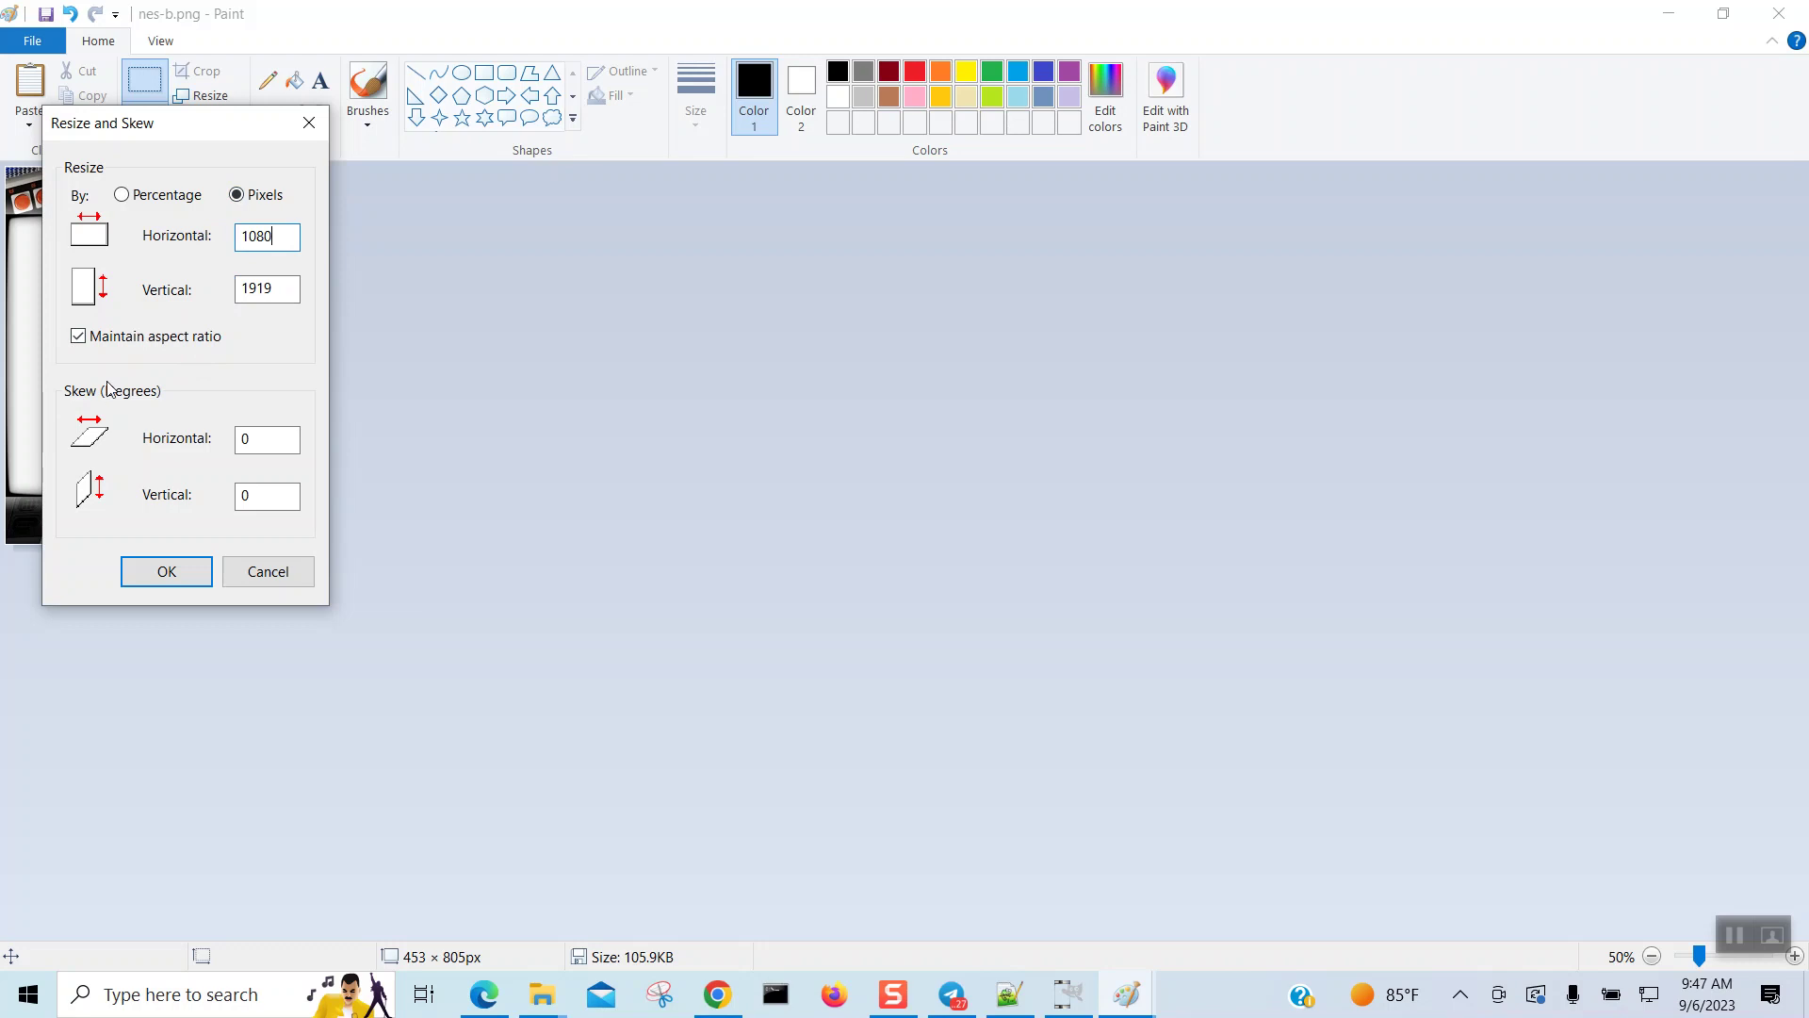
pyautogui.click(274, 290)
pyautogui.write('2')
pyautogui.click(167, 571)
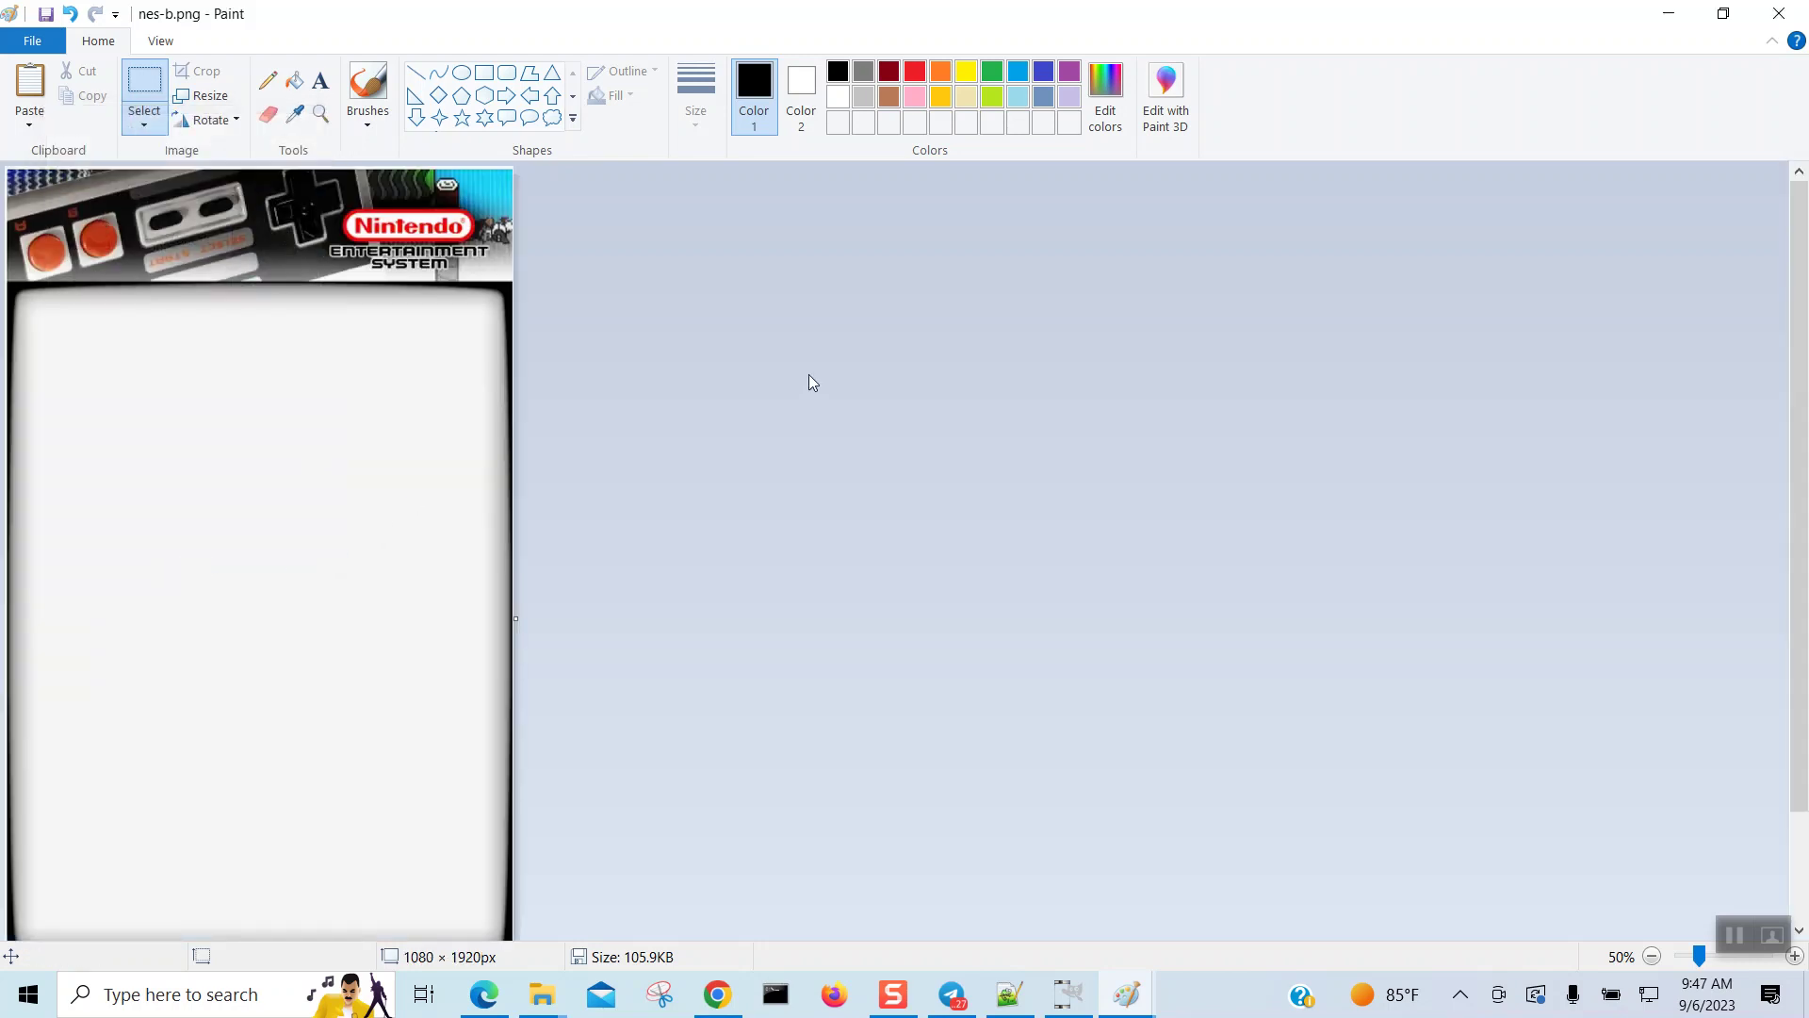
# Step: Check the resized NES bezel from top to bottom, save it, and close Paint
pyautogui.scroll(-3, 718, 350)
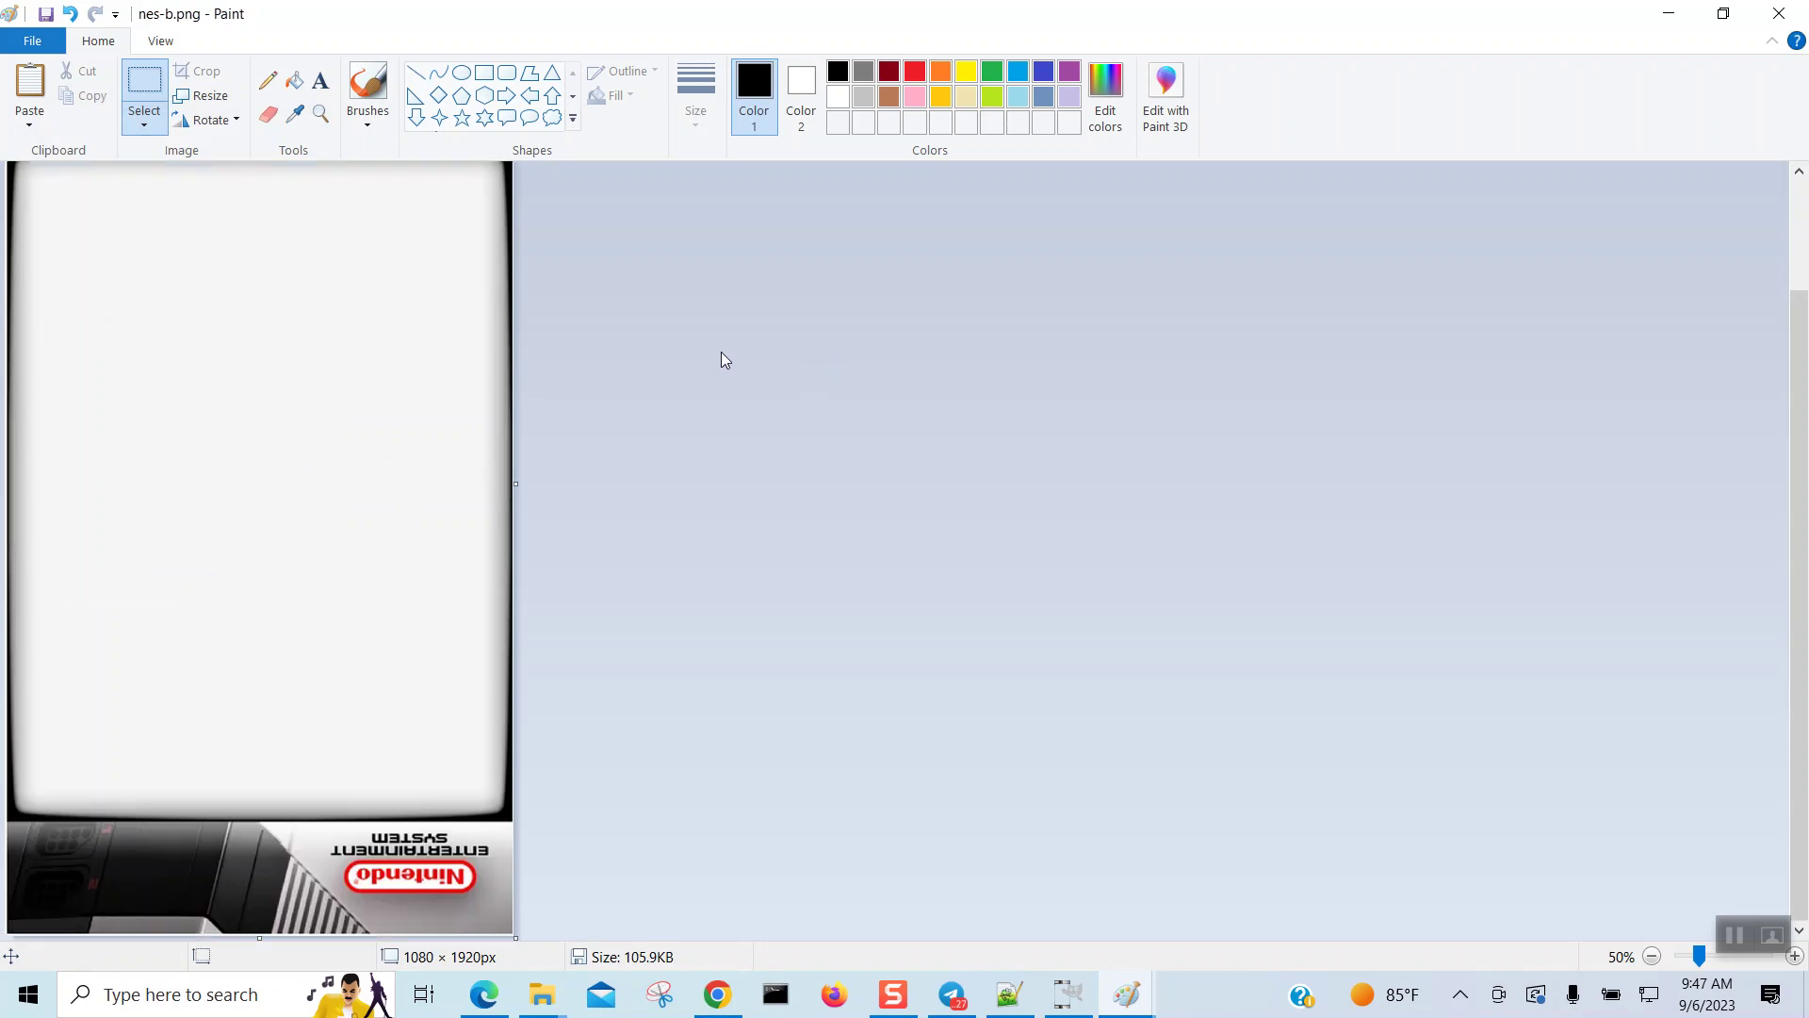
pyautogui.scroll(3, 650, 425)
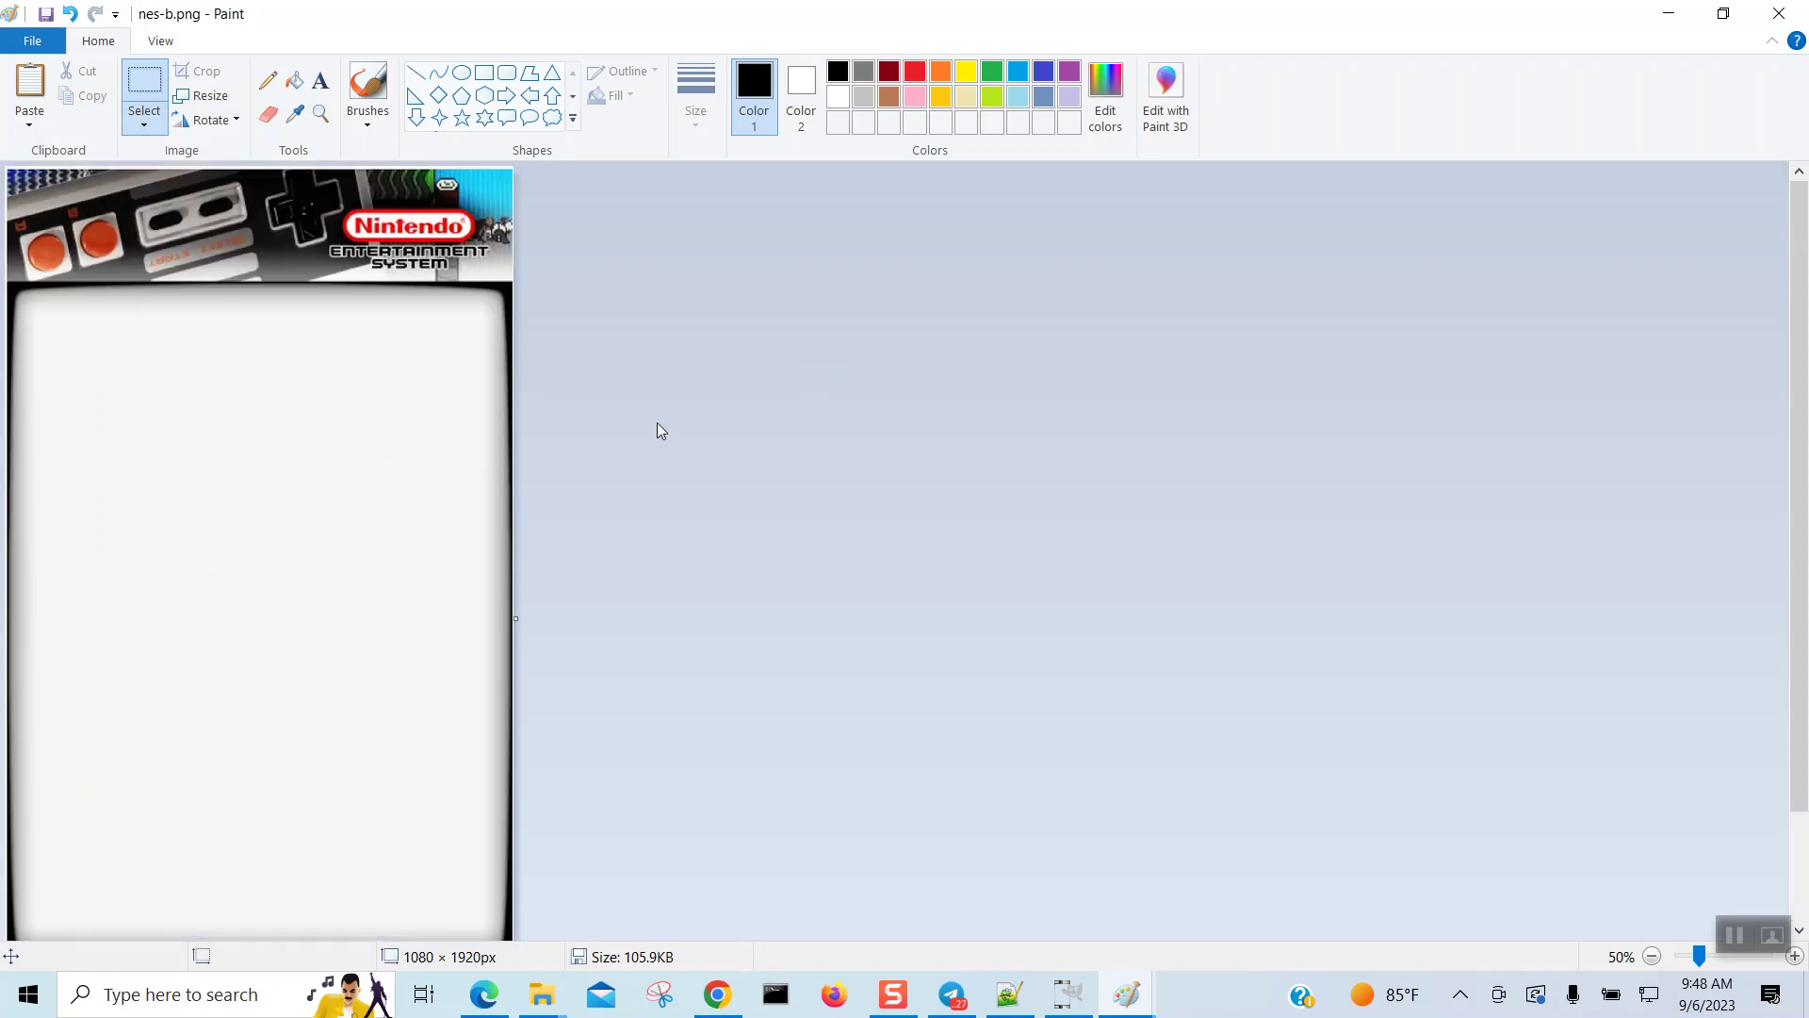
pyautogui.click(48, 19)
pyautogui.click(1778, 13)
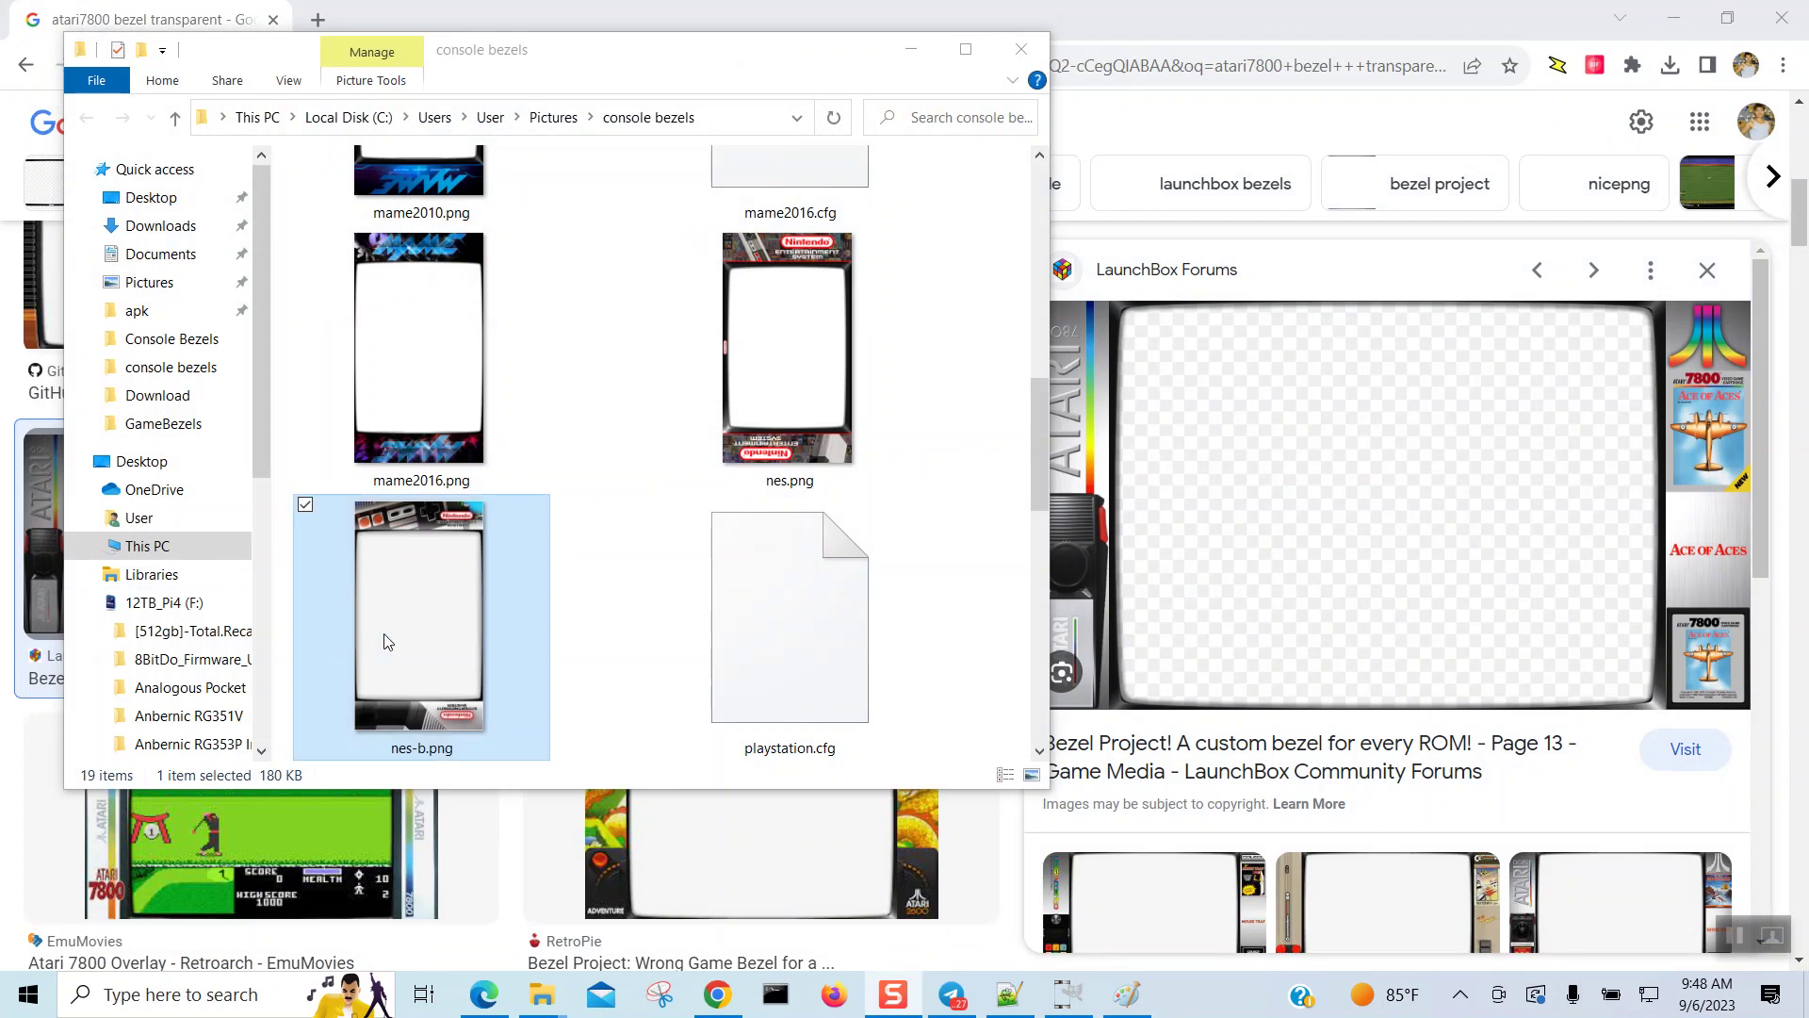
# Step: Open nes-b.png from the console bezels folder in GIMP
pyautogui.rightClick(427, 610)
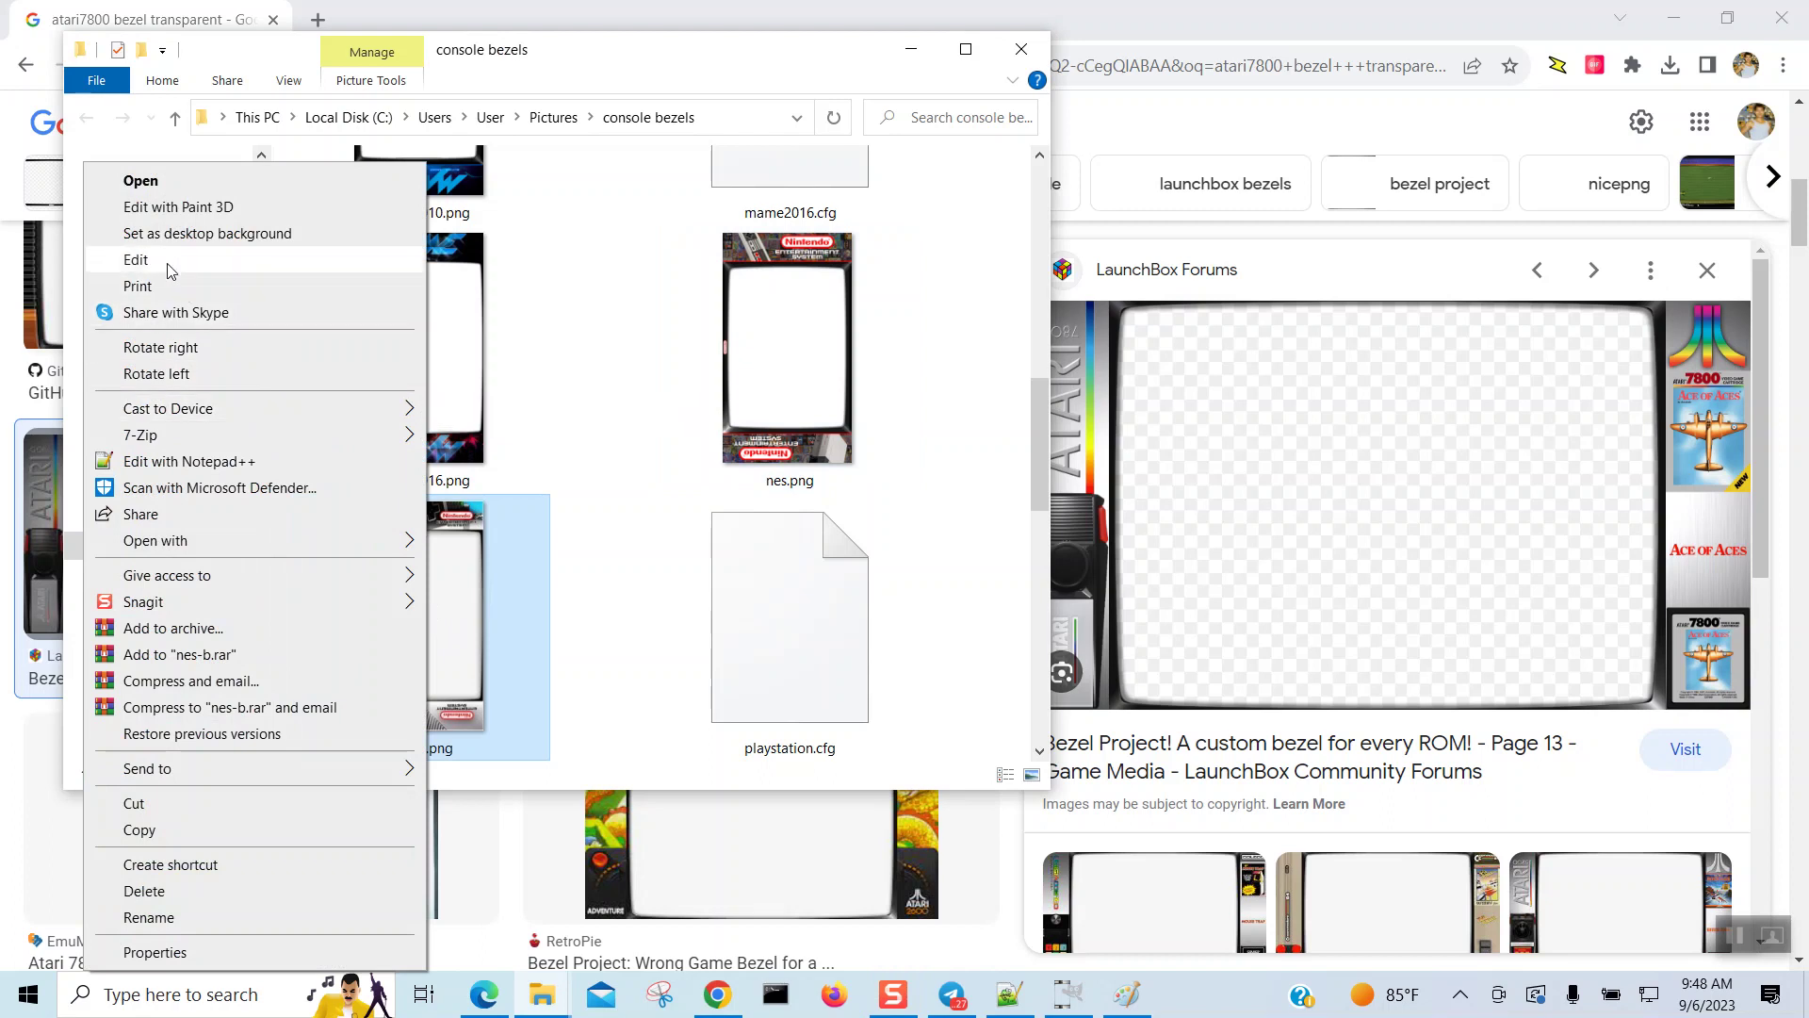
pyautogui.moveTo(342, 544)
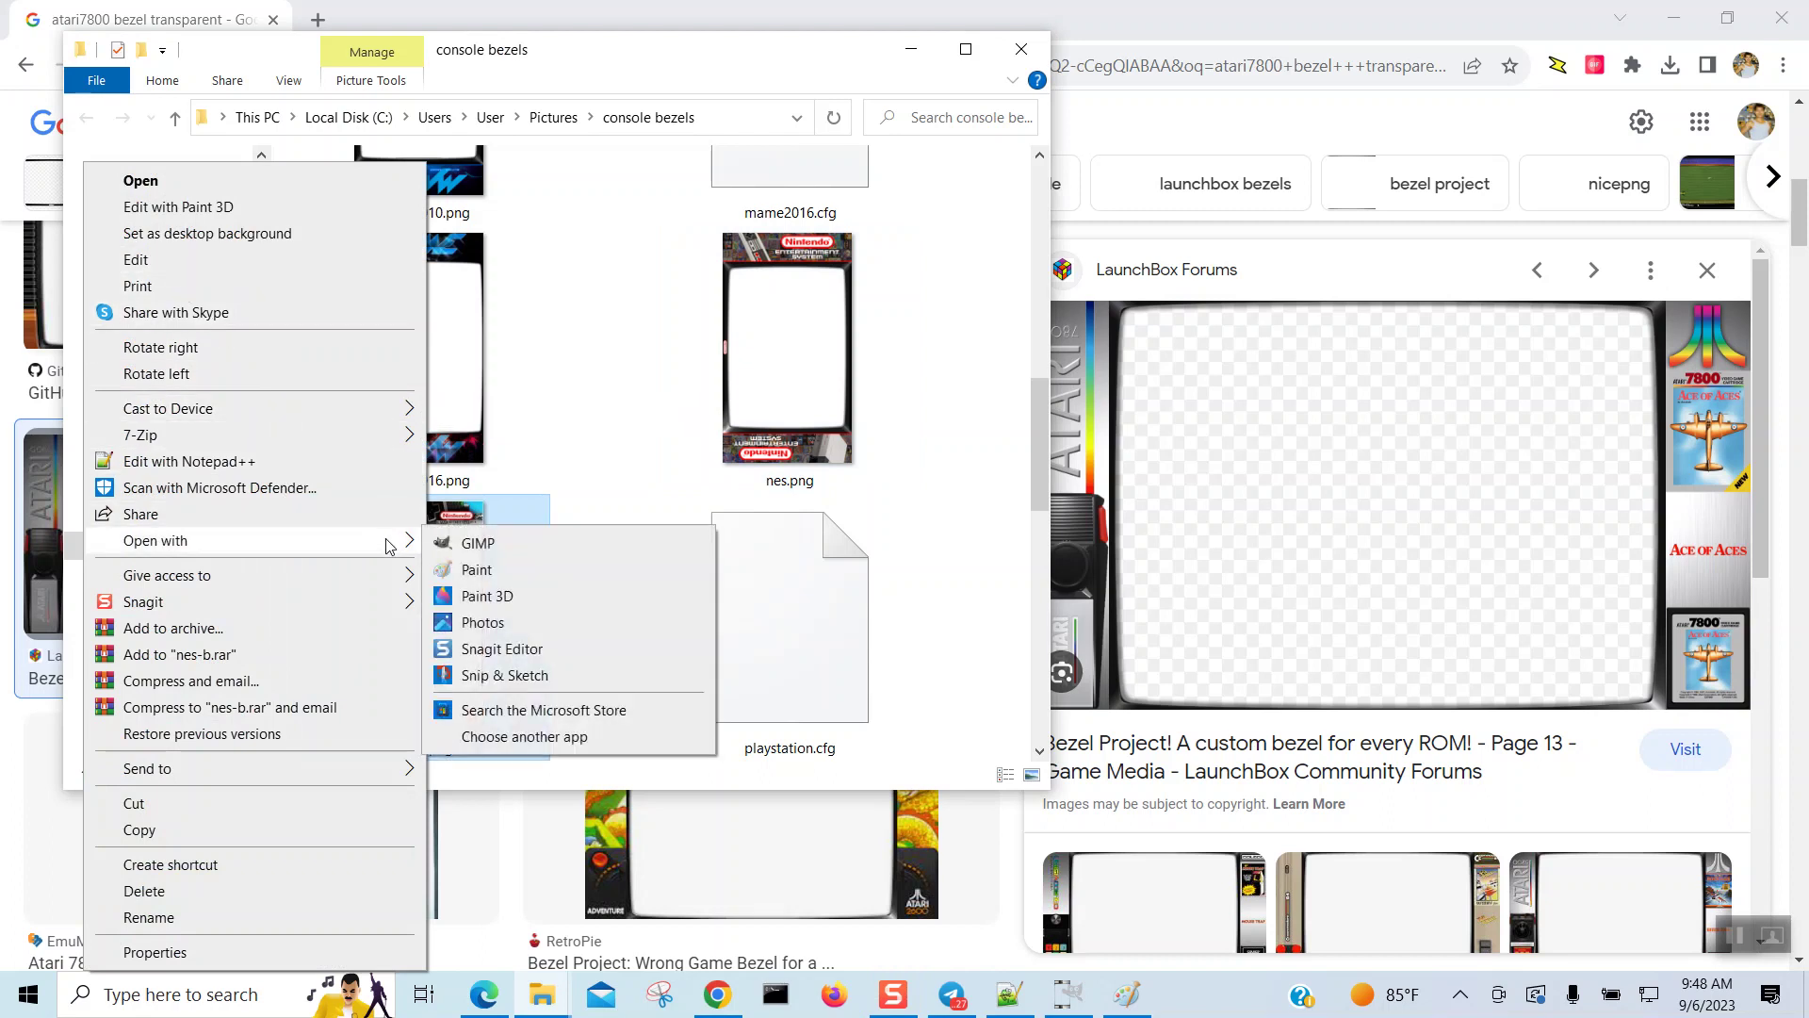
pyautogui.click(480, 542)
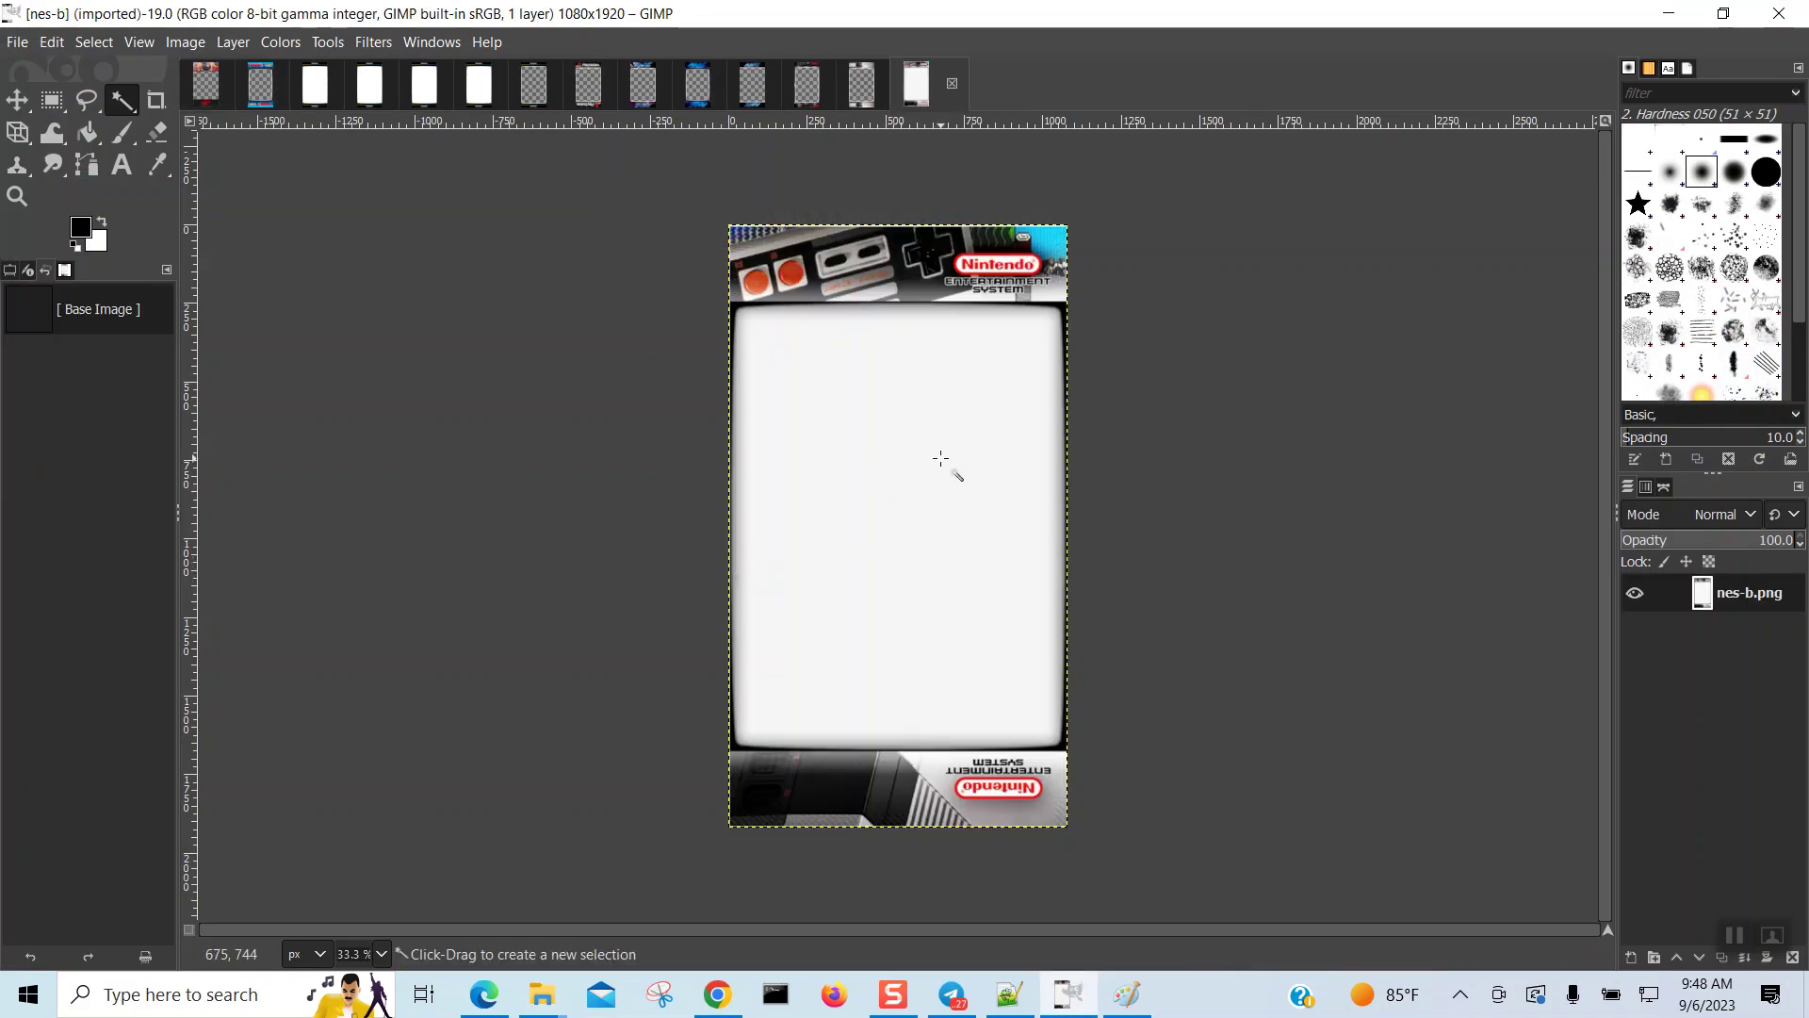
# Step: Fuzzy-select the light screen area inside the NES bezel and cut it out
pyautogui.click(1317, 474)
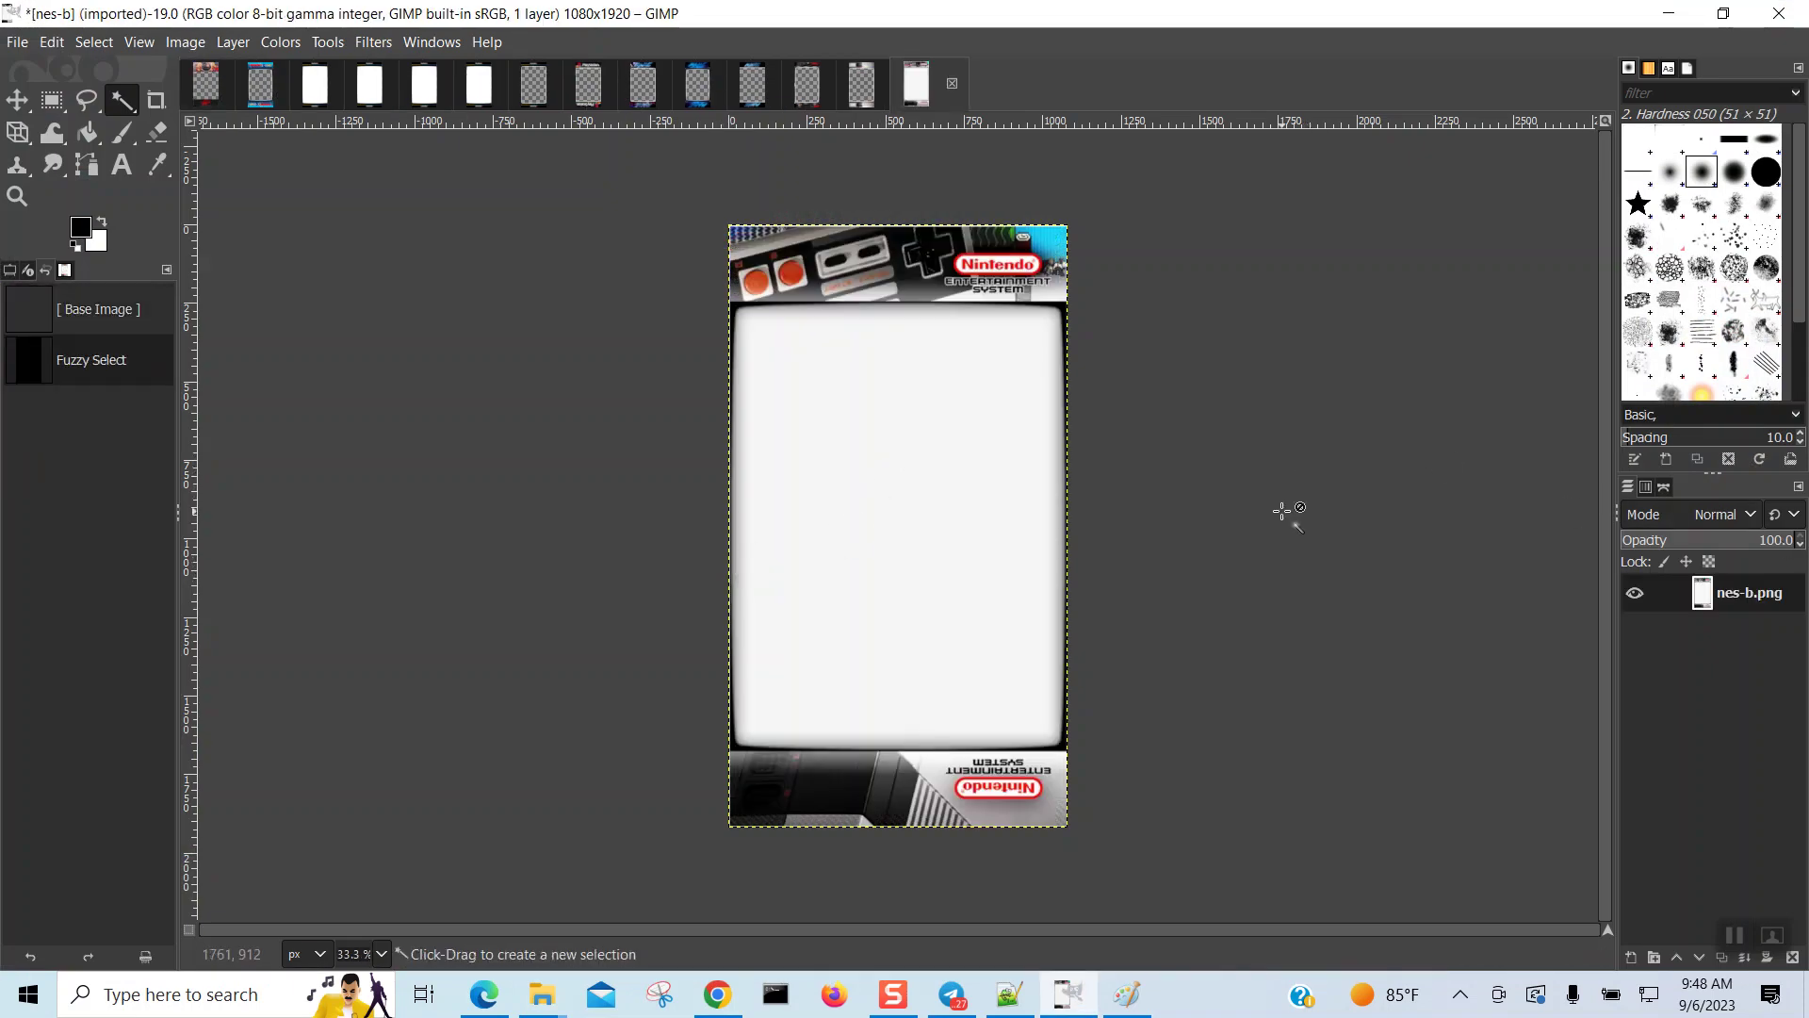
pyautogui.click(863, 432)
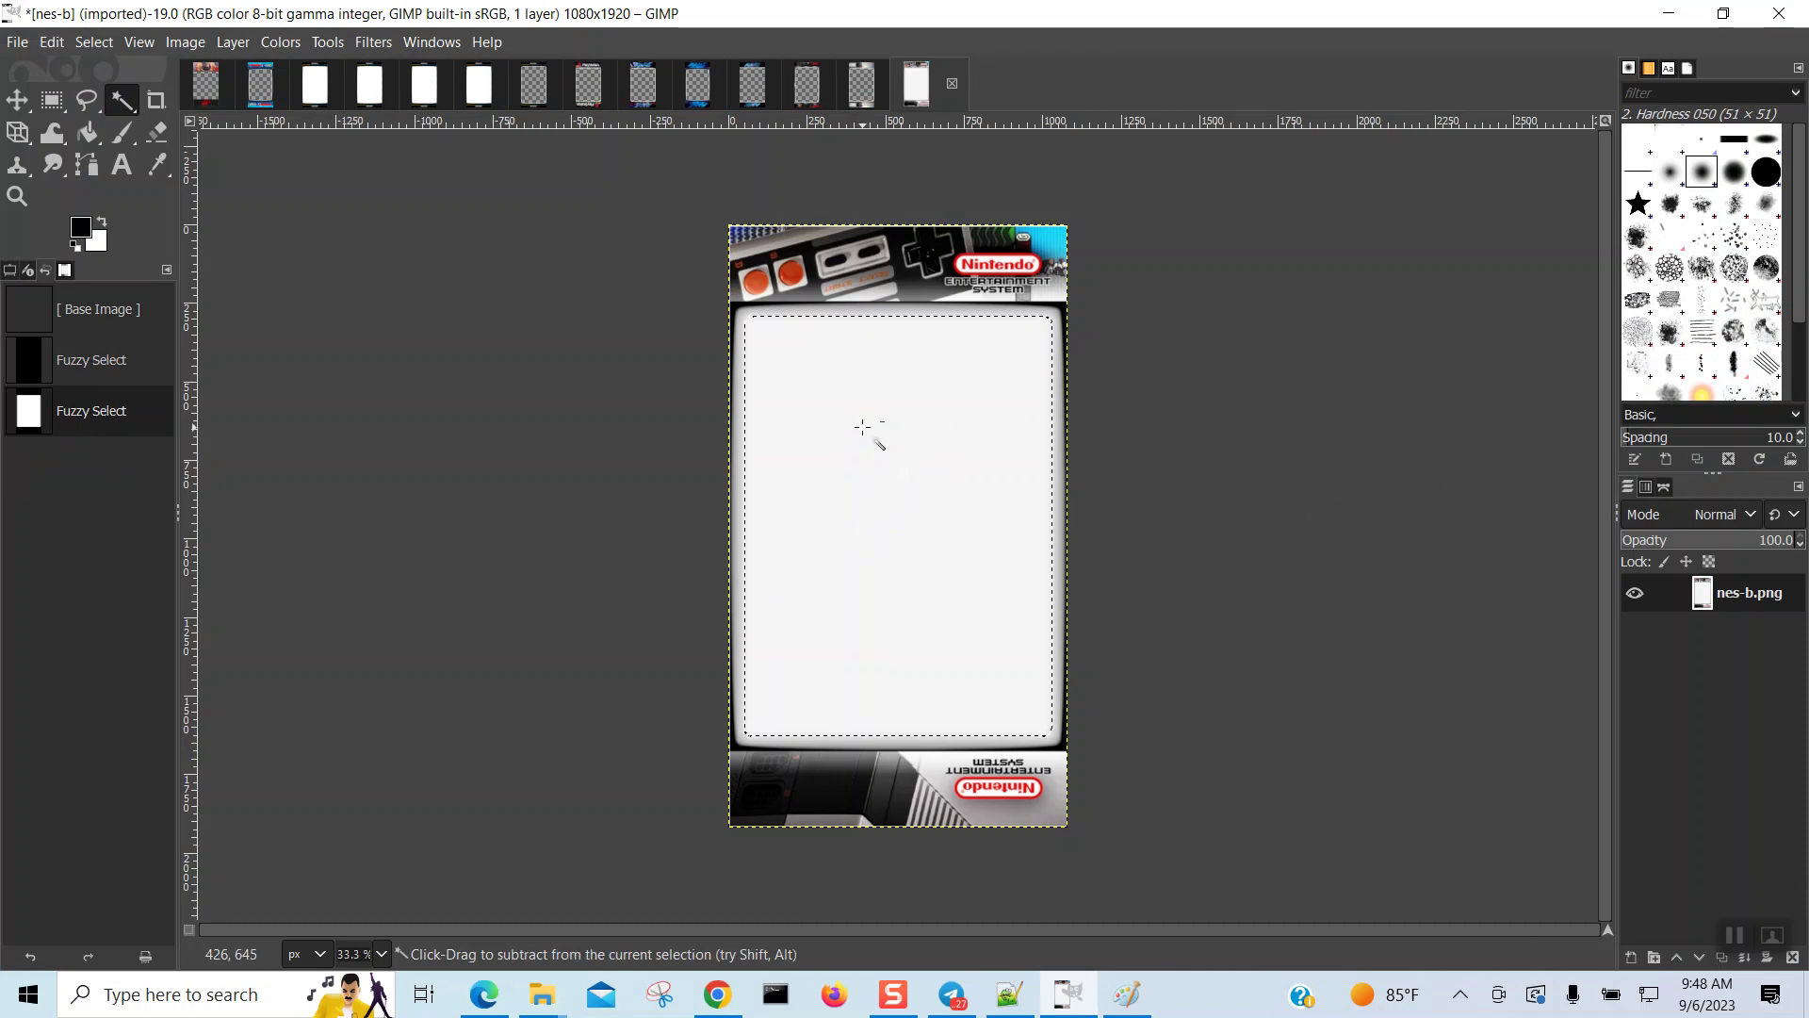
pyautogui.hotkey('ctrl', 'x')
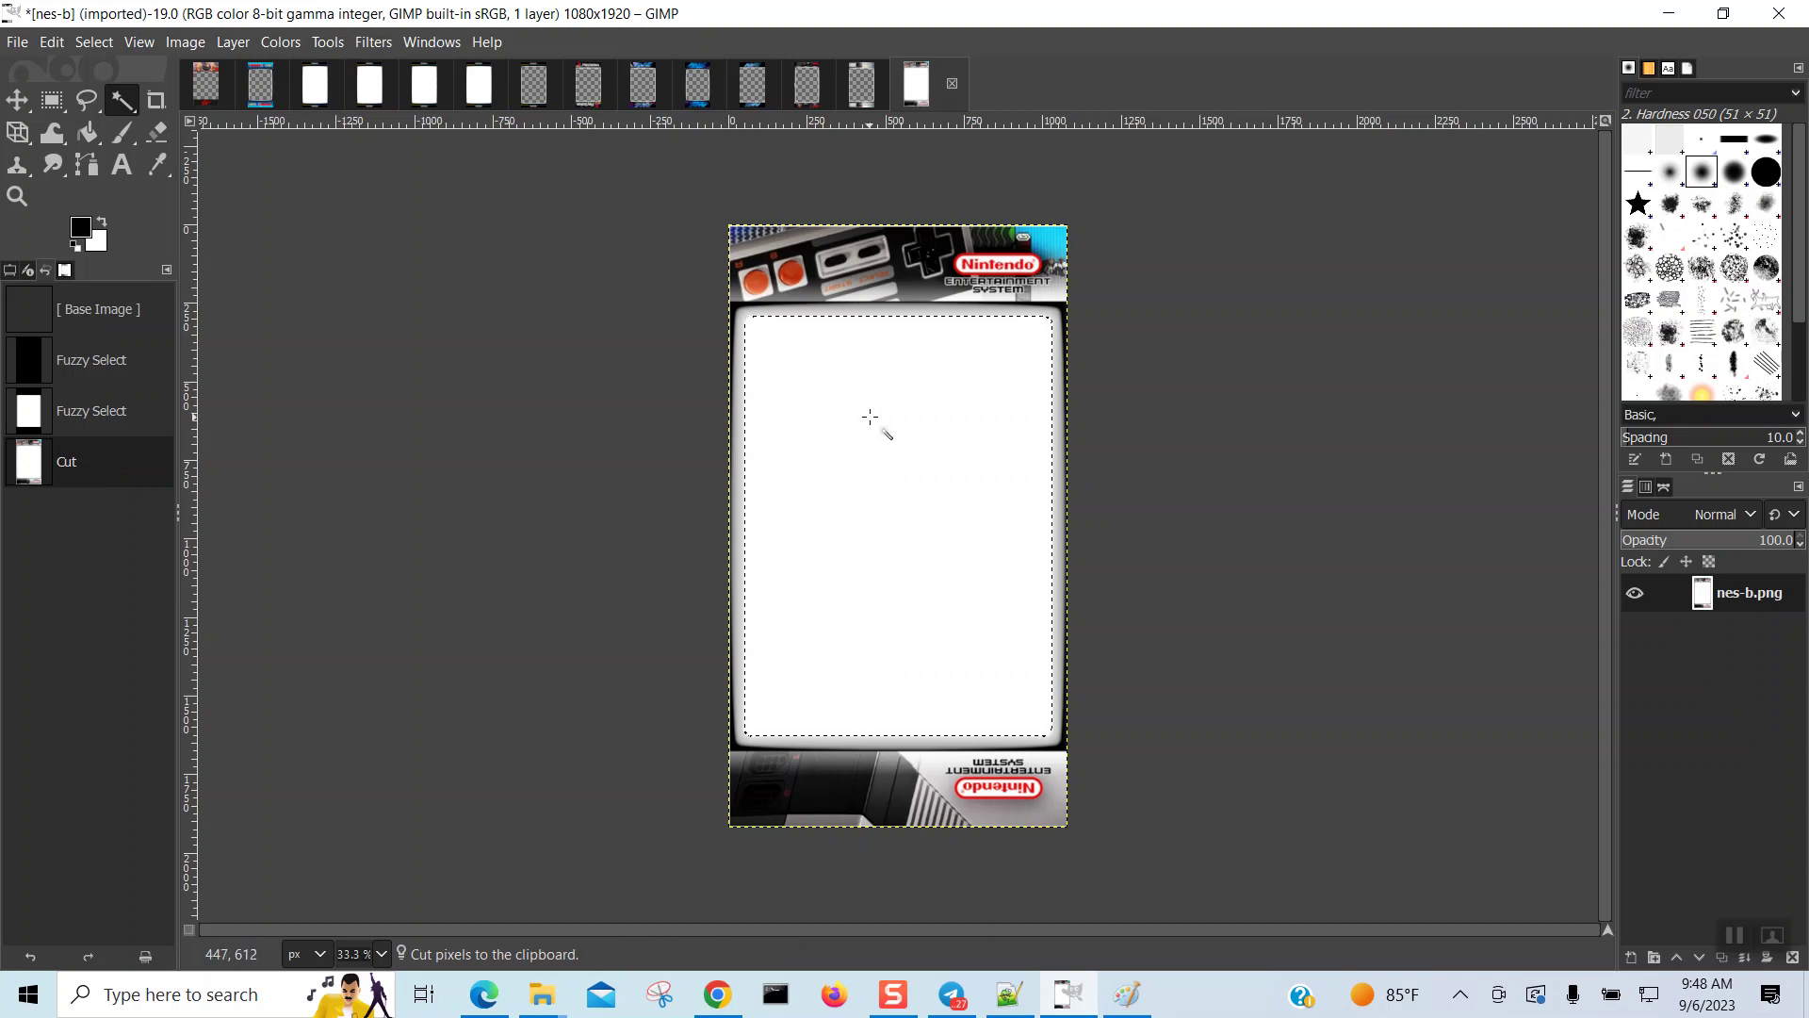
pyautogui.click(1231, 461)
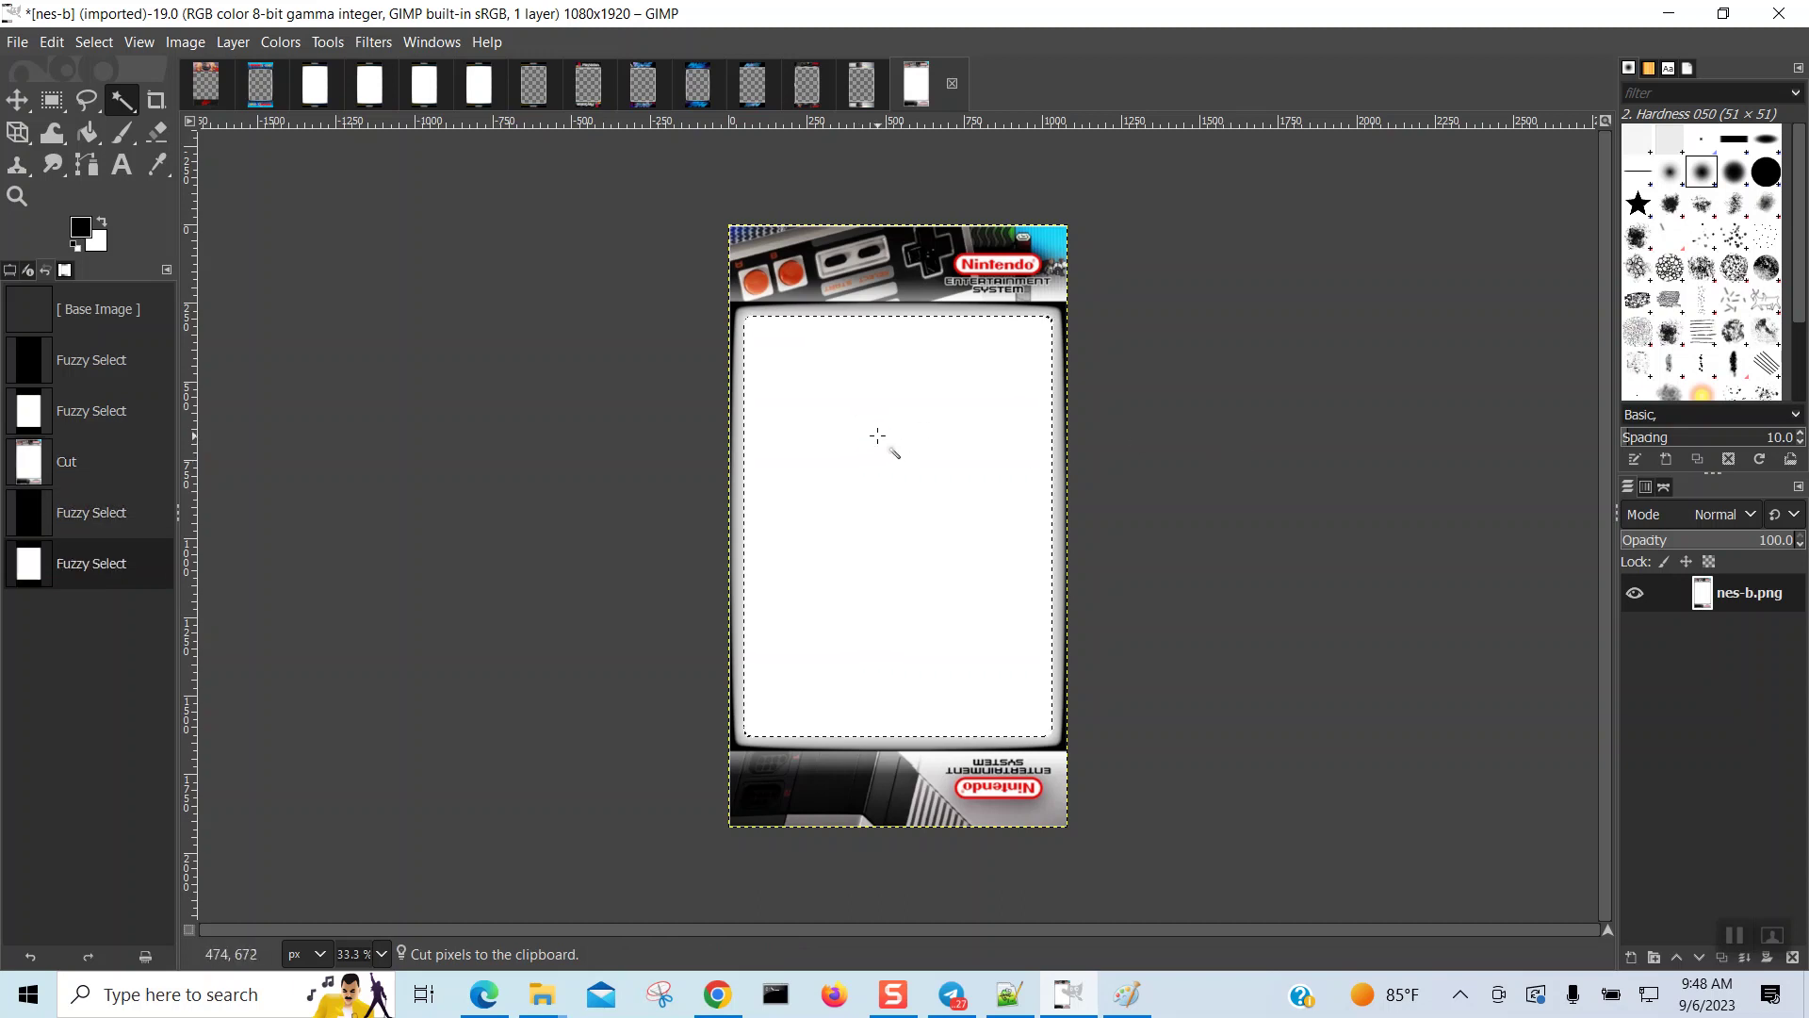
pyautogui.hotkey('ctrl', 'x')
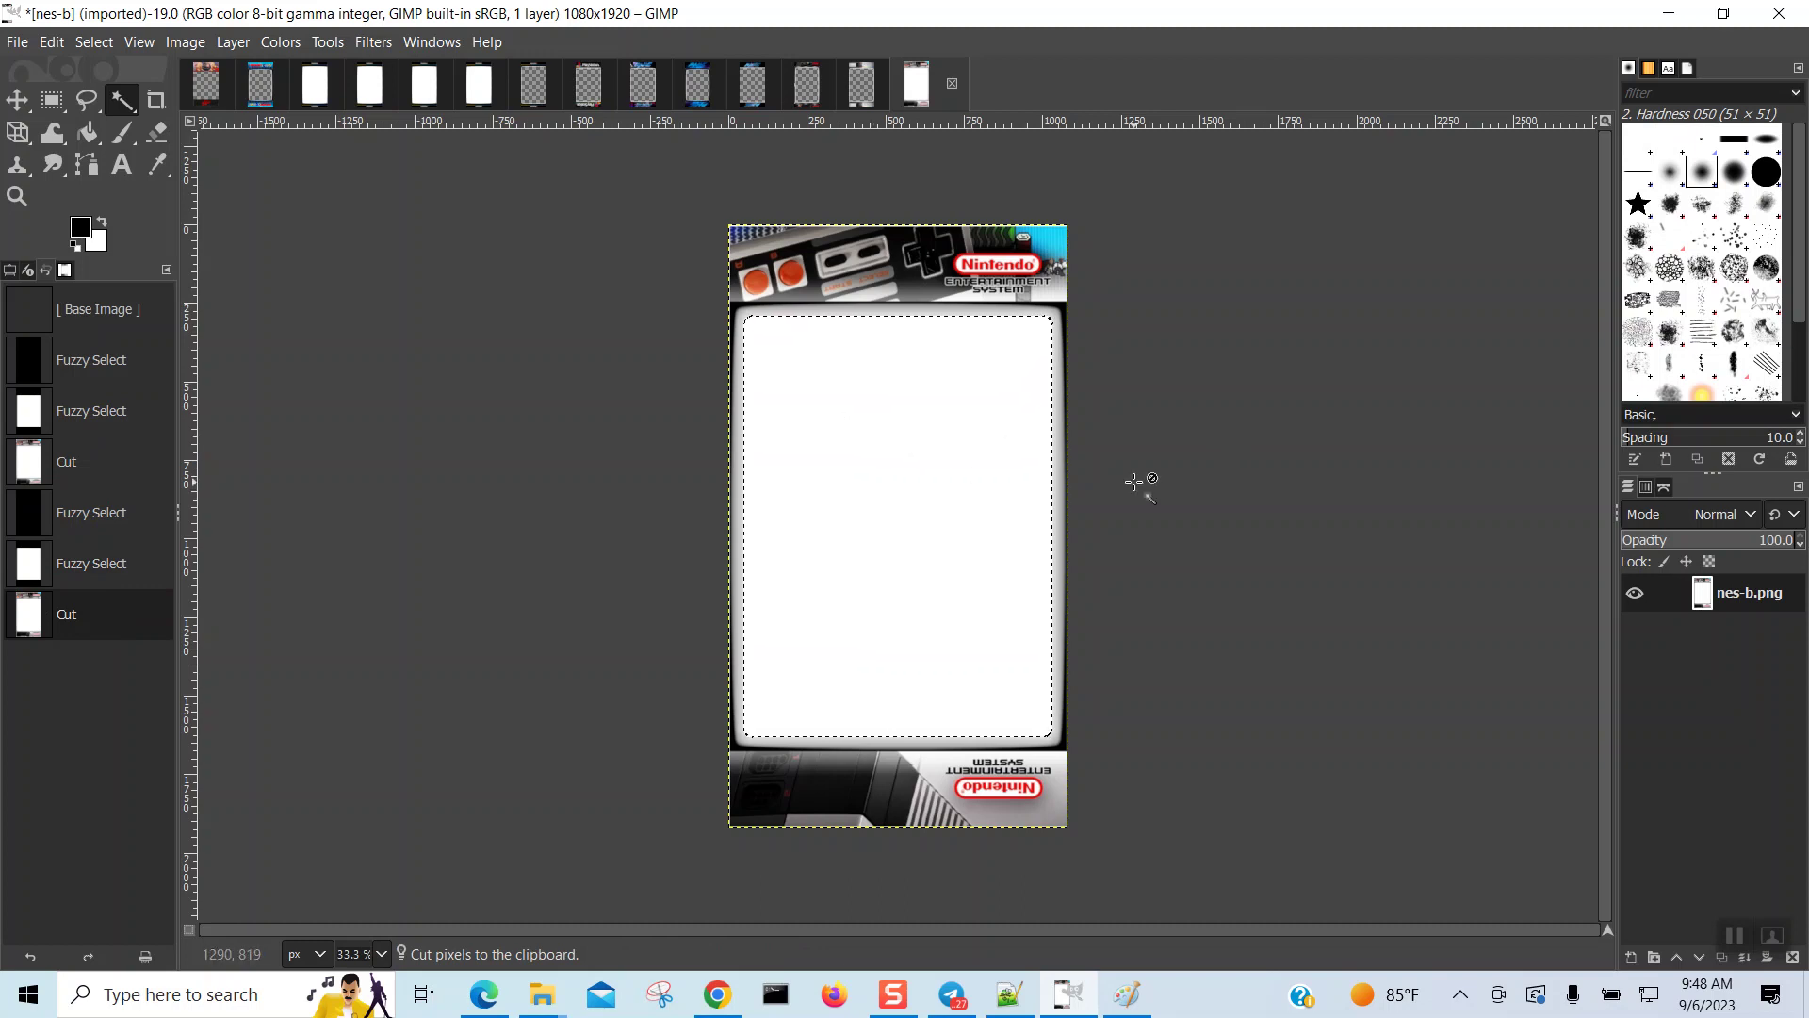
# Step: Cut the entire NES bezel image and replace its original layer with a new 1080 × 1920 px layer filled with transparency
pyautogui.hotkey('ctrl', 'a')
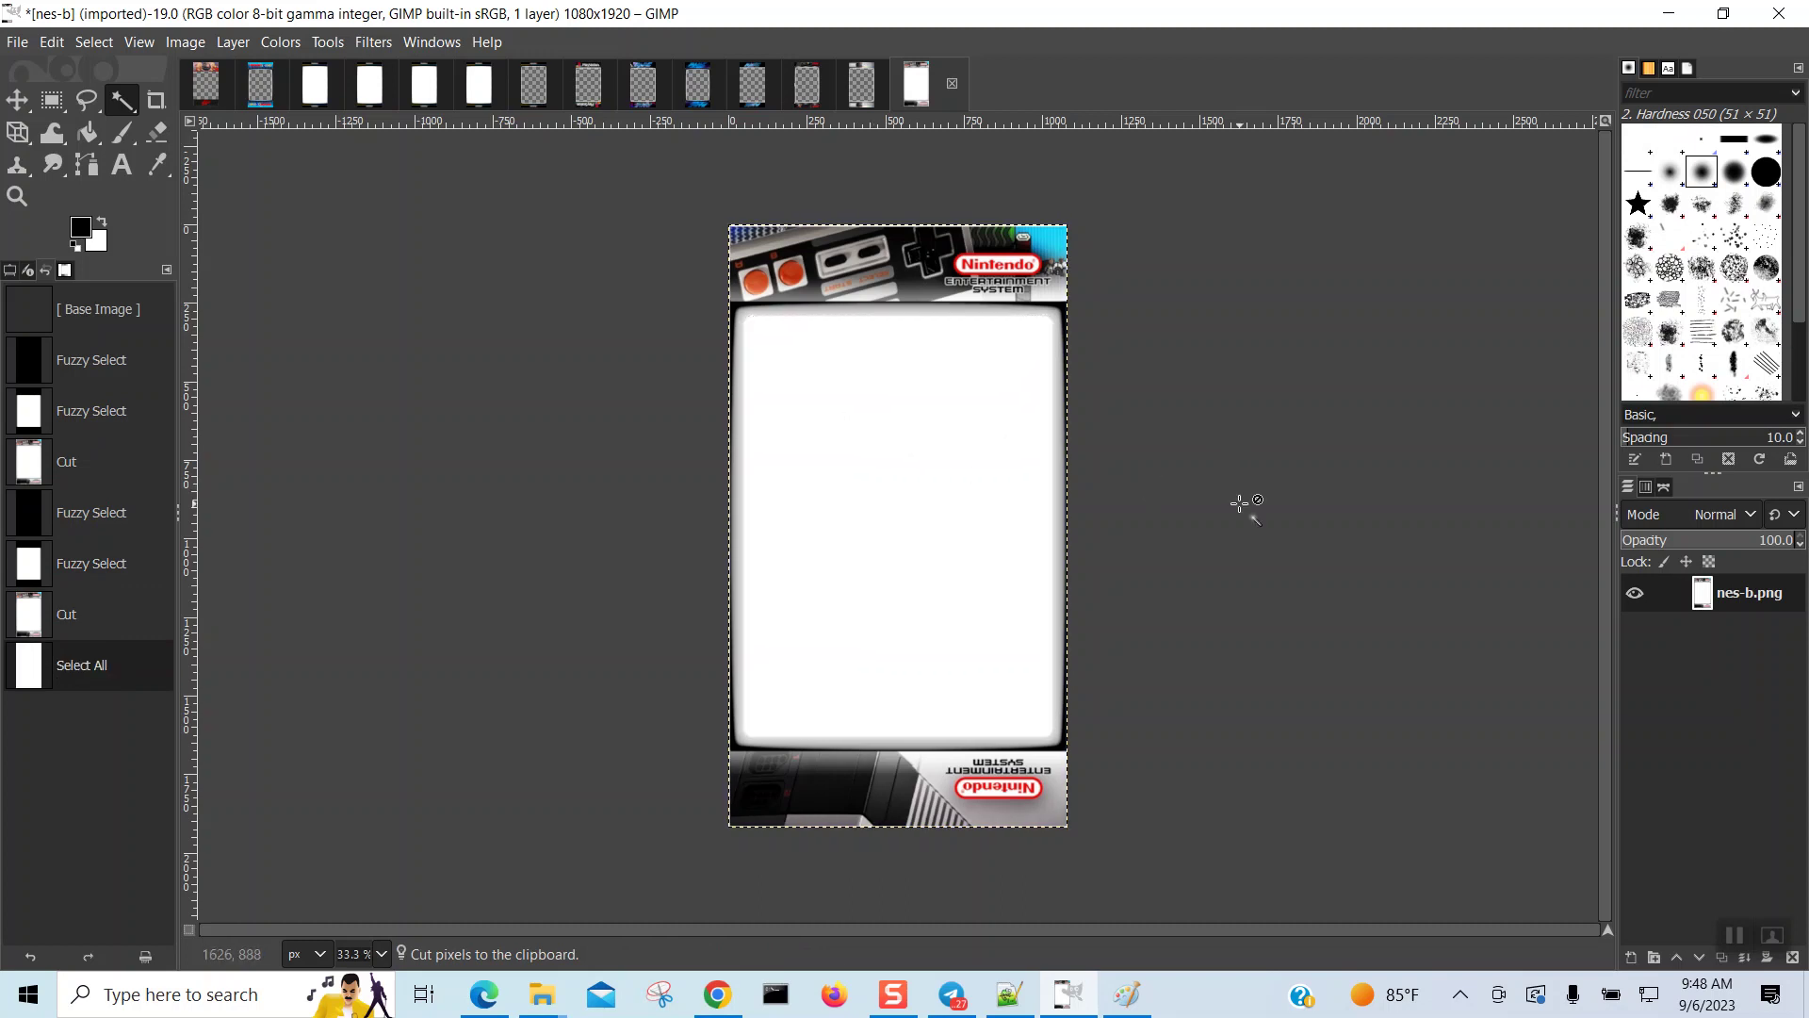
pyautogui.hotkey('ctrl', 'x')
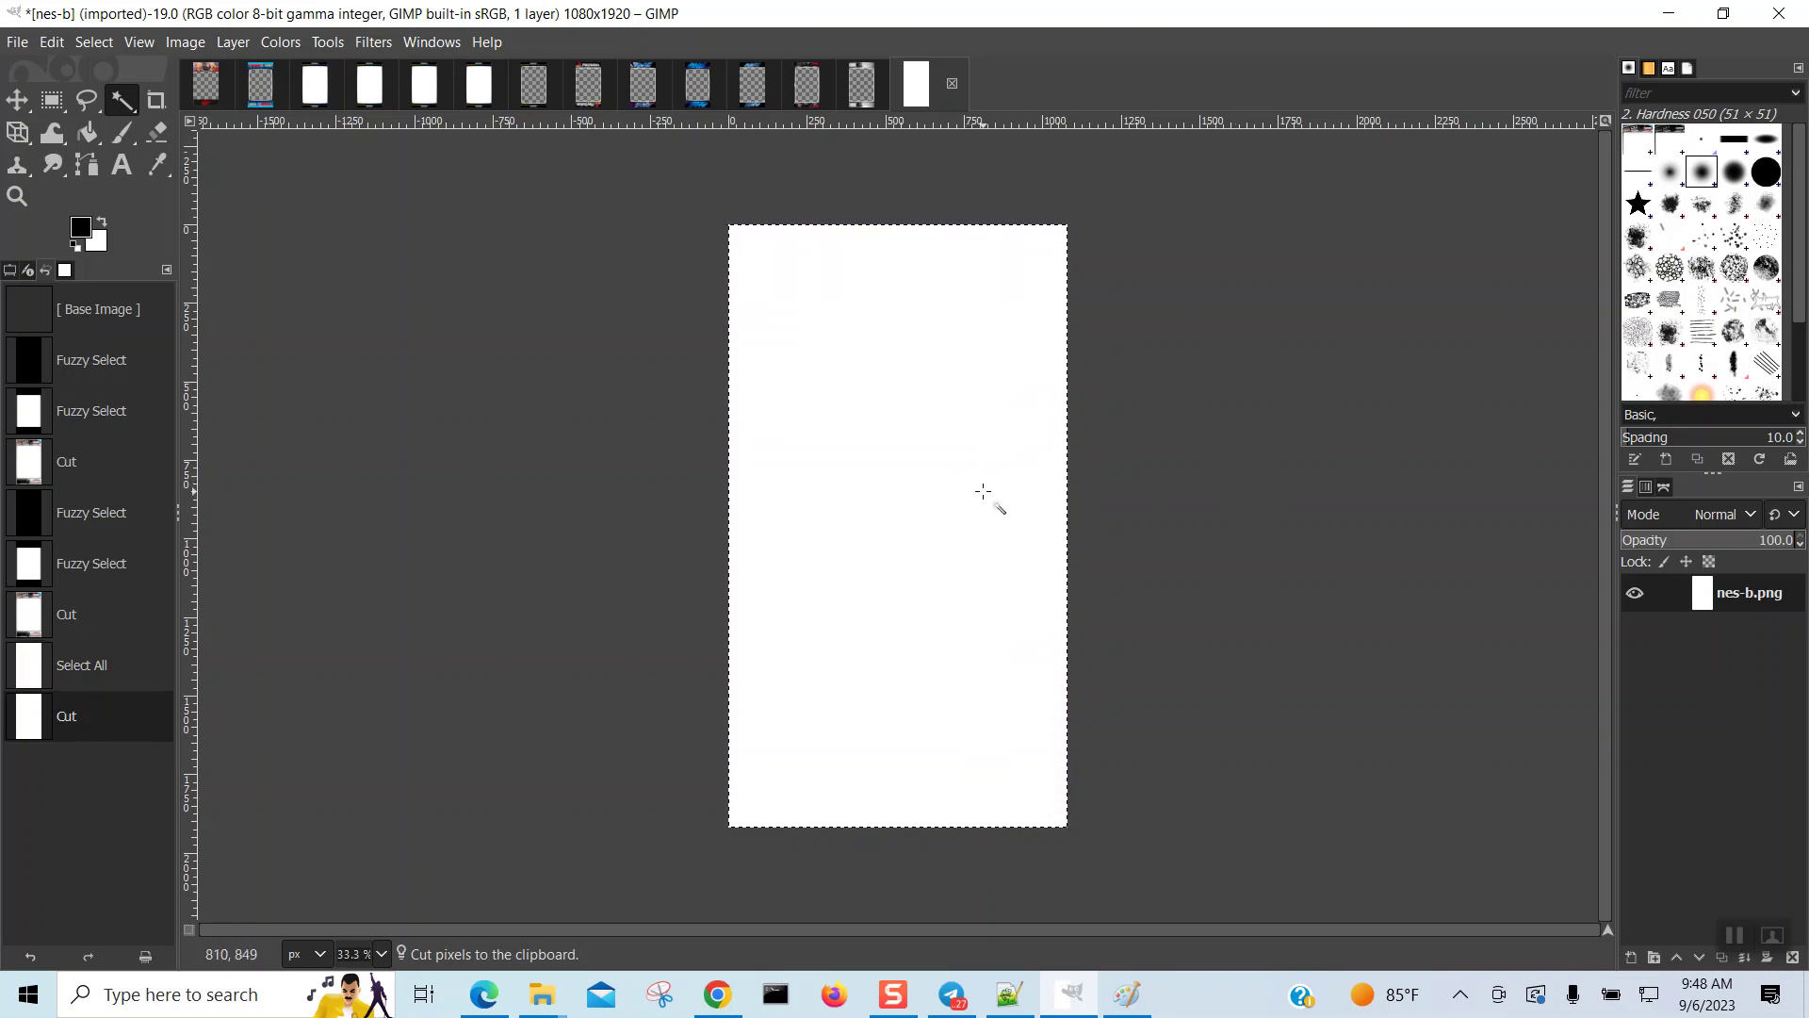
pyautogui.rightClick(1703, 646)
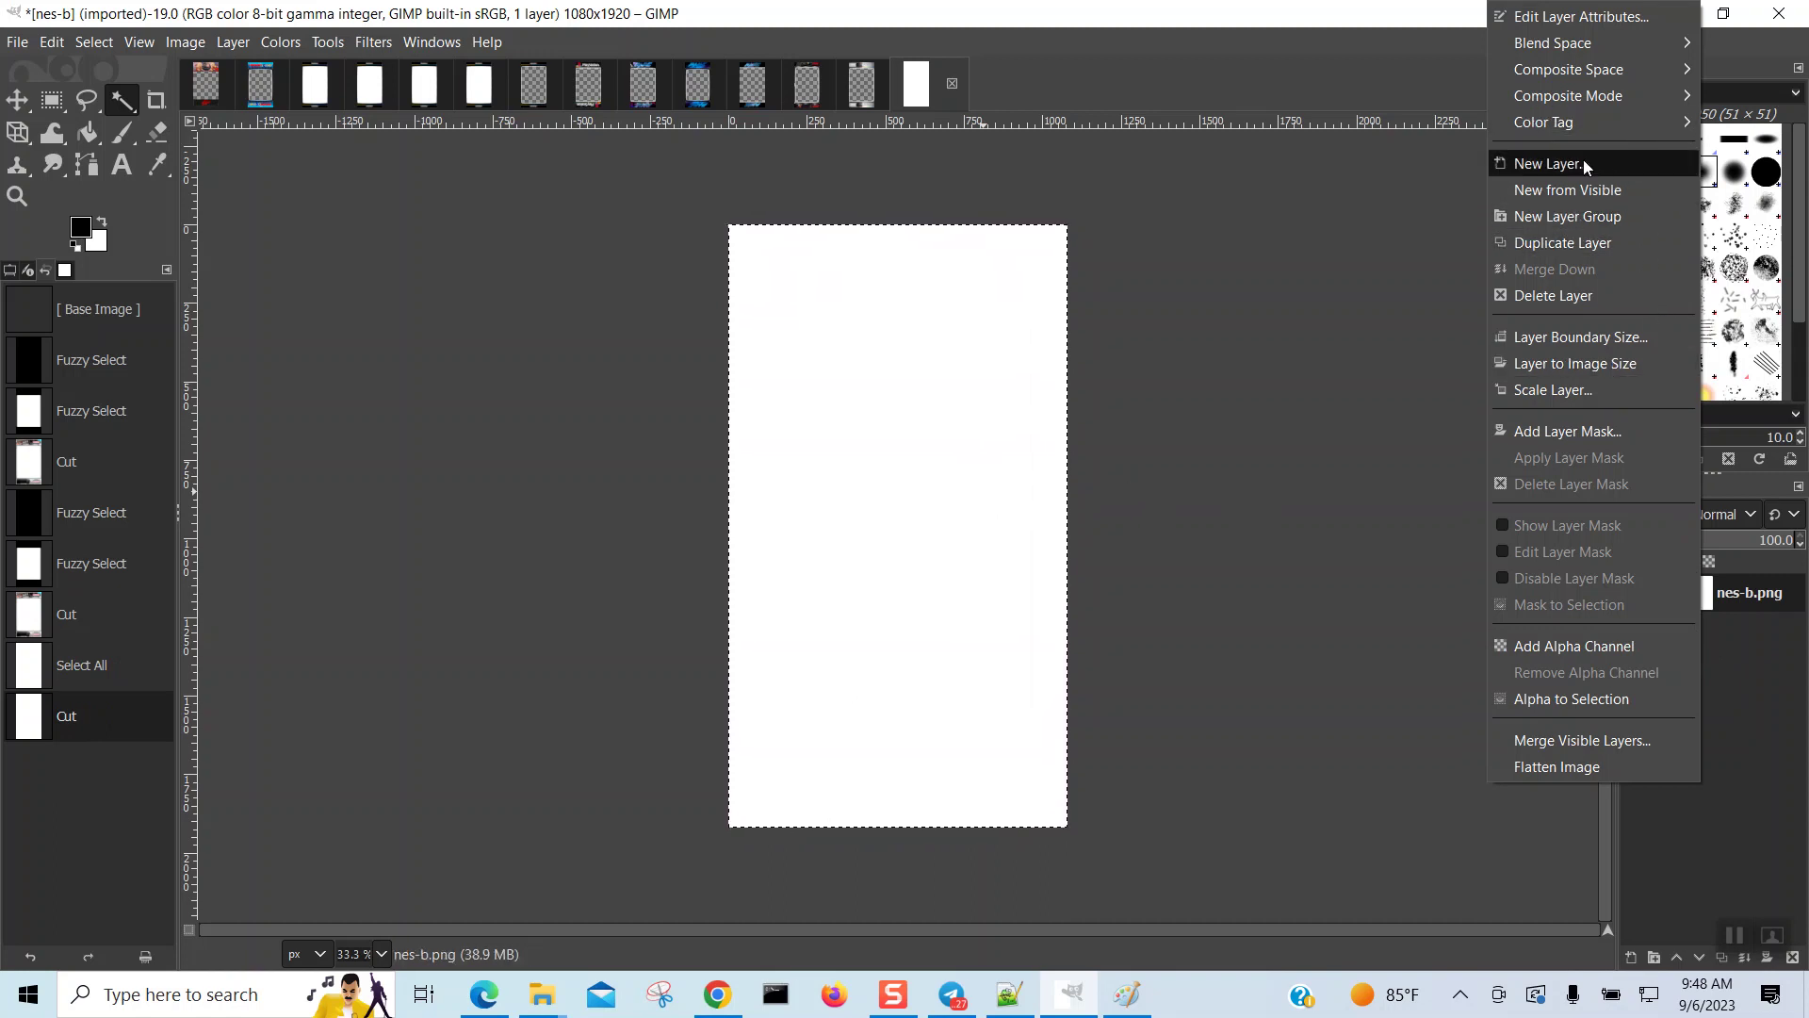
pyautogui.click(1555, 164)
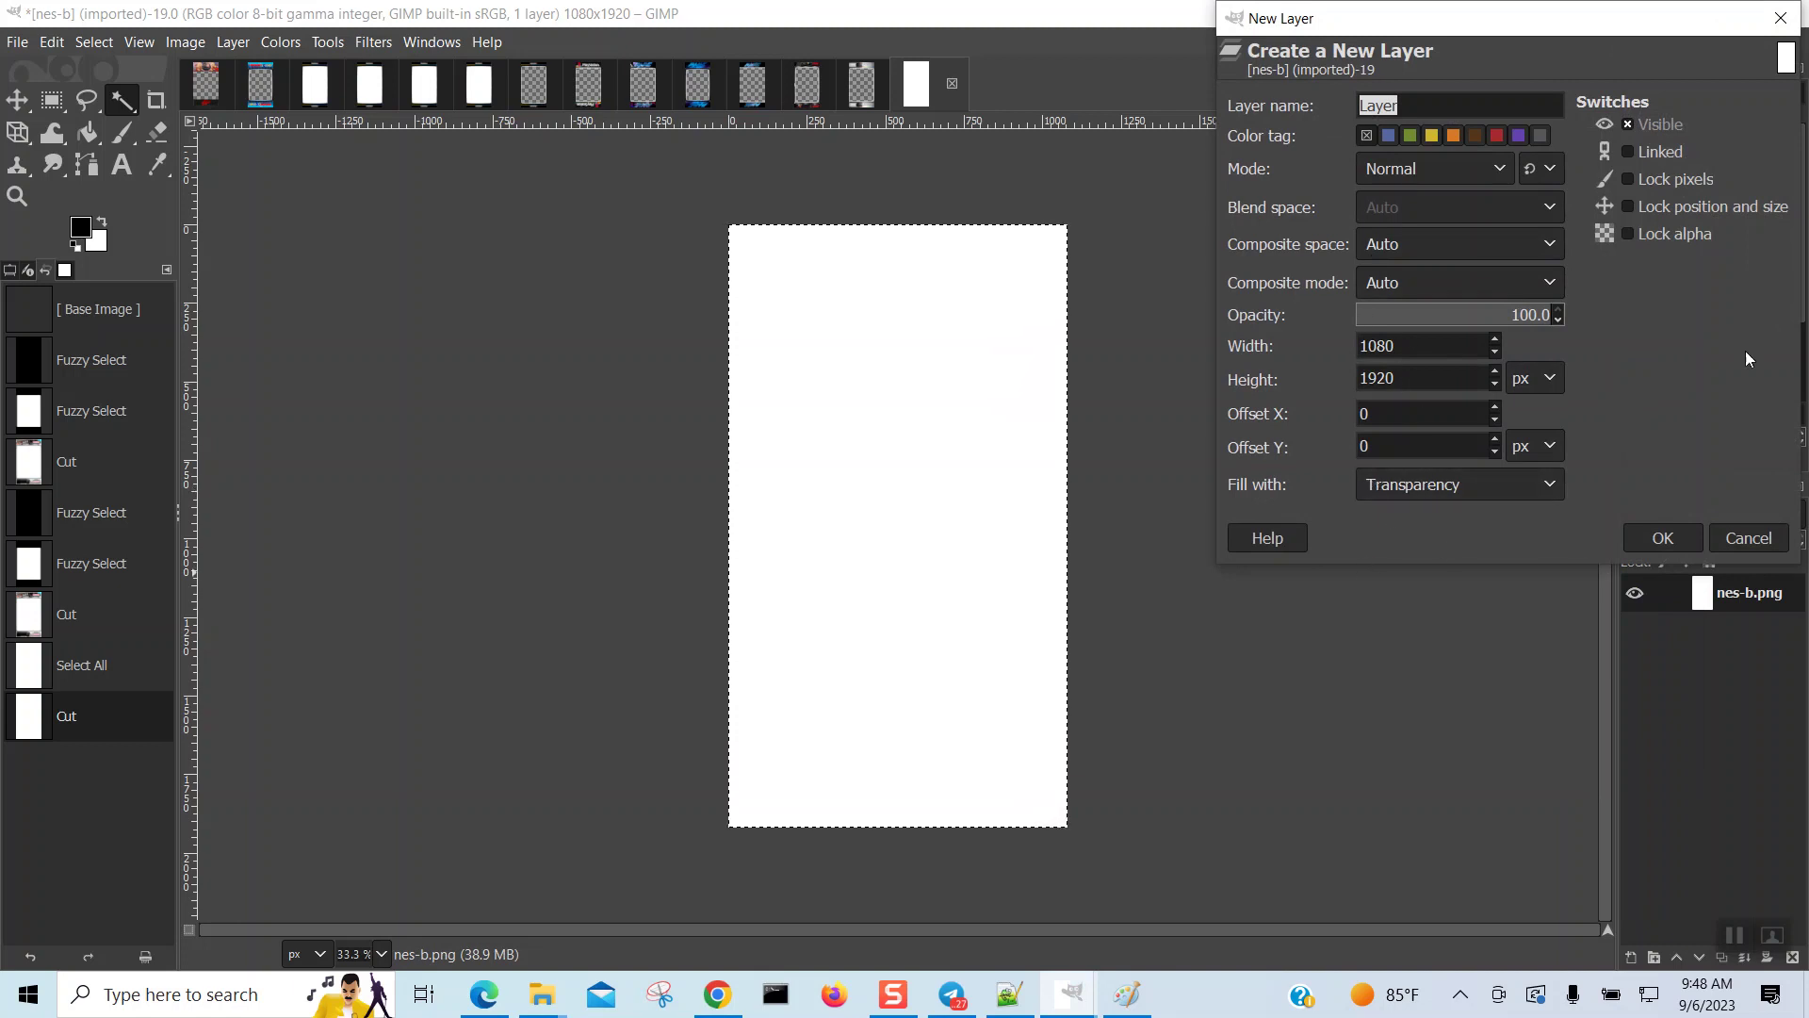
pyautogui.click(1664, 538)
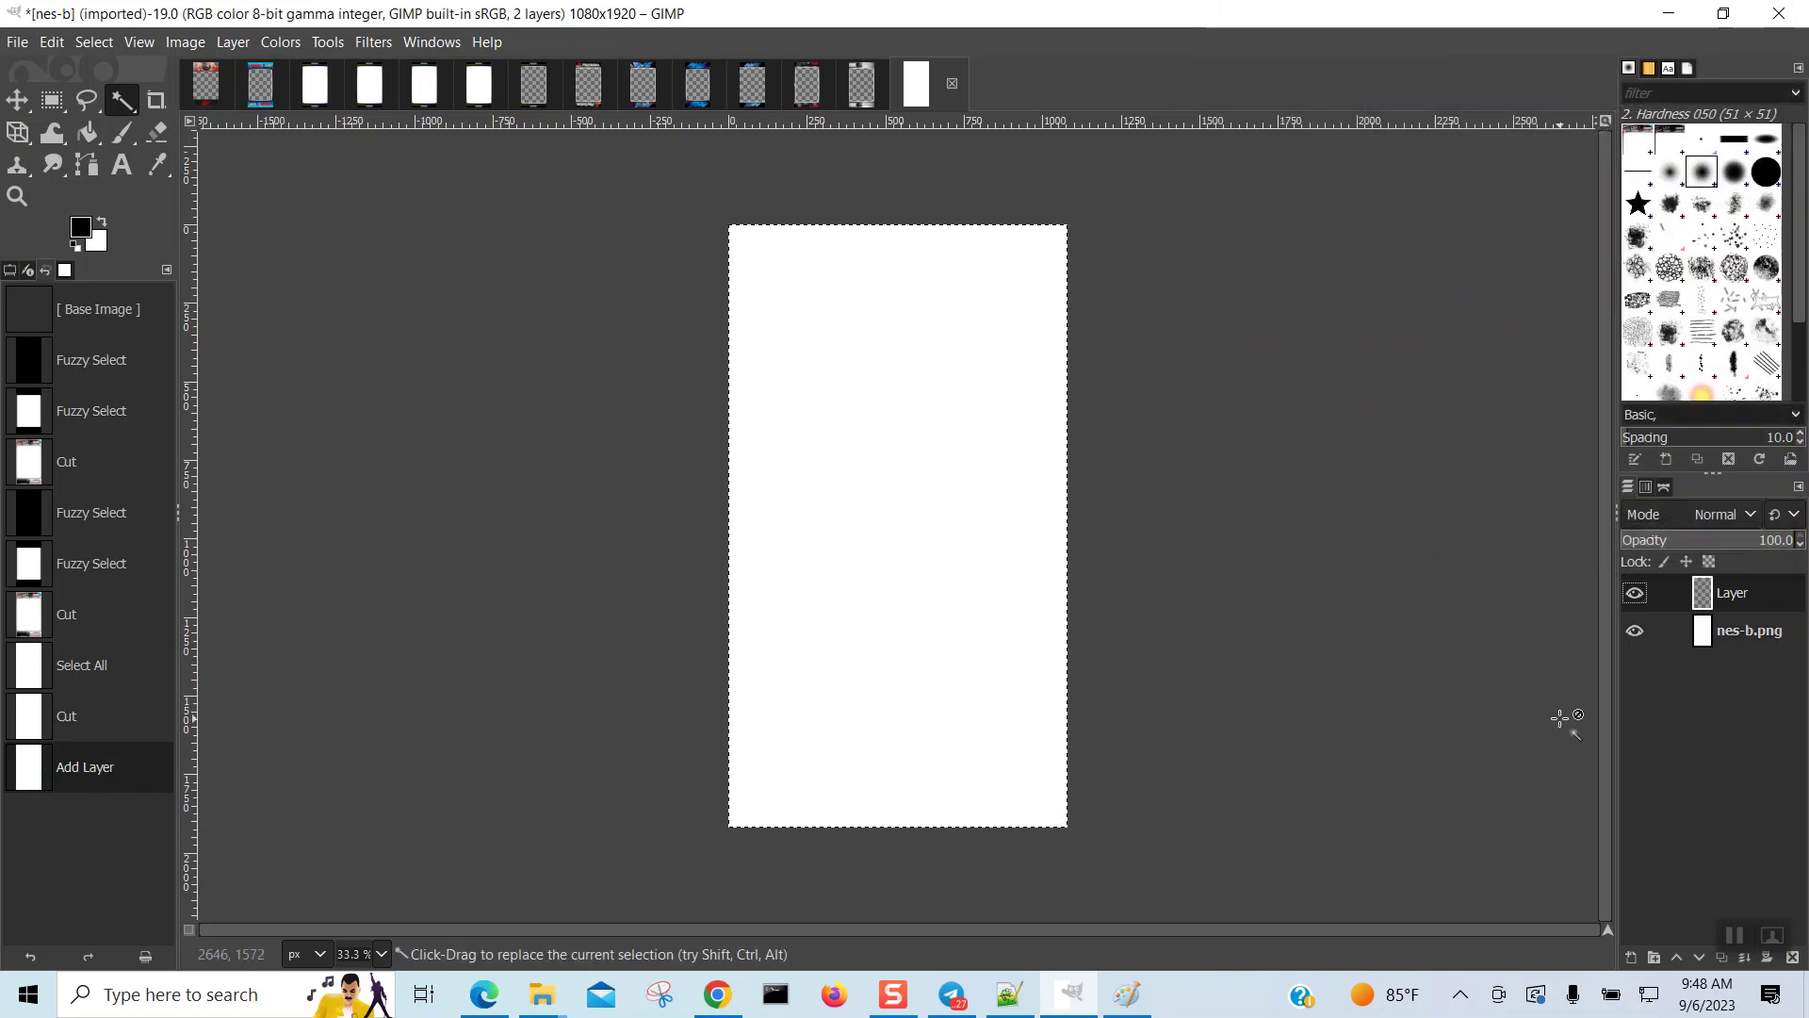
pyautogui.click(1672, 630)
pyautogui.rightClick(1672, 630)
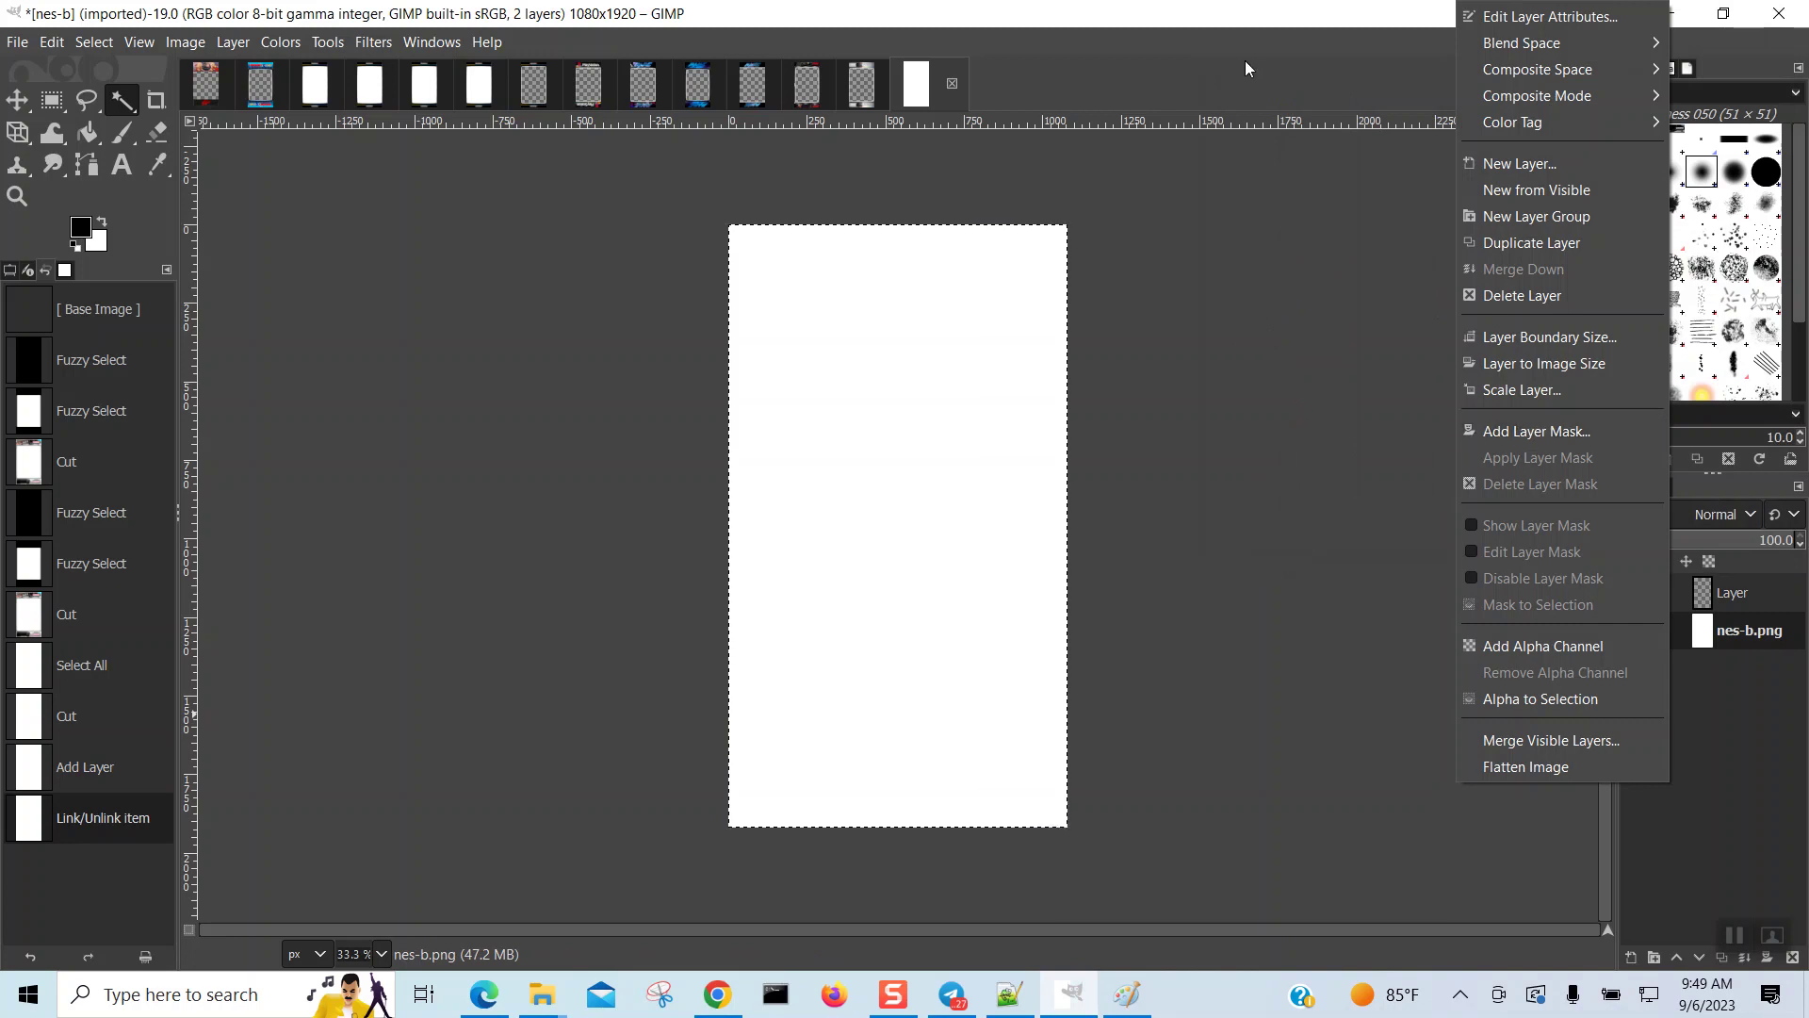
pyautogui.click(1557, 298)
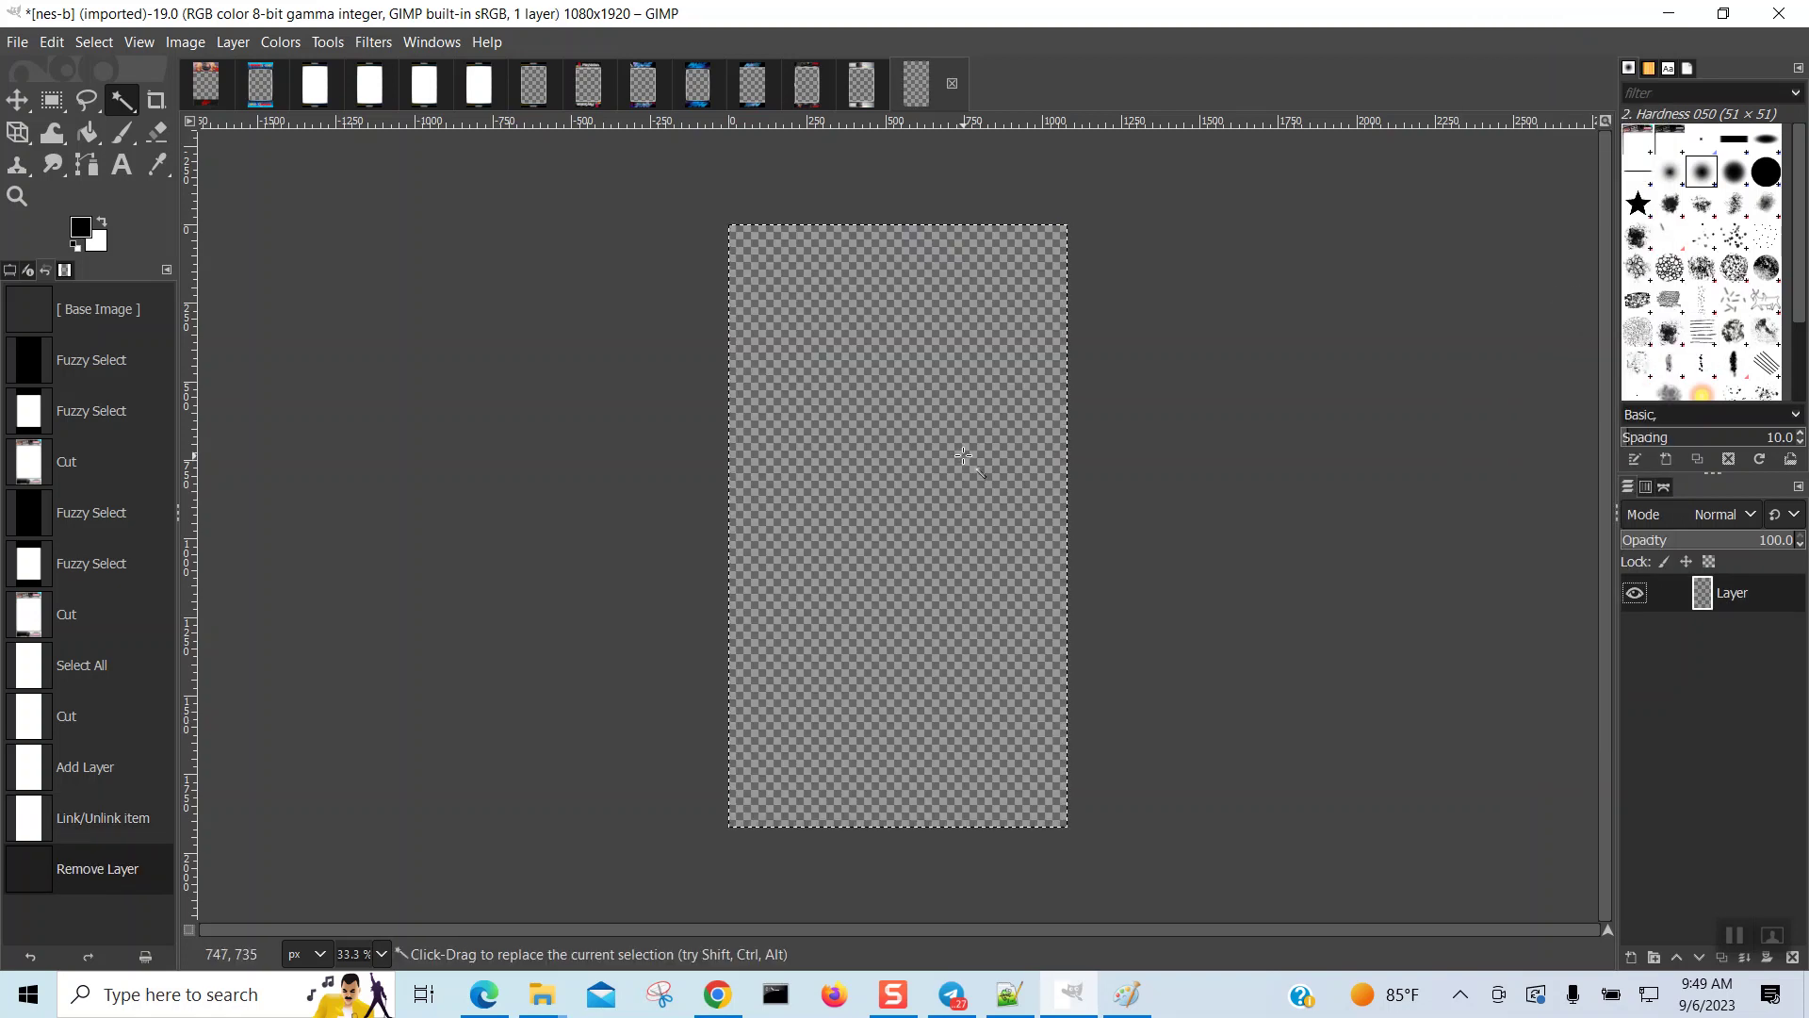
# Step: Paste the cut NES bezel onto the new transparent layer and anchor the floating selection
pyautogui.rightClick(860, 434)
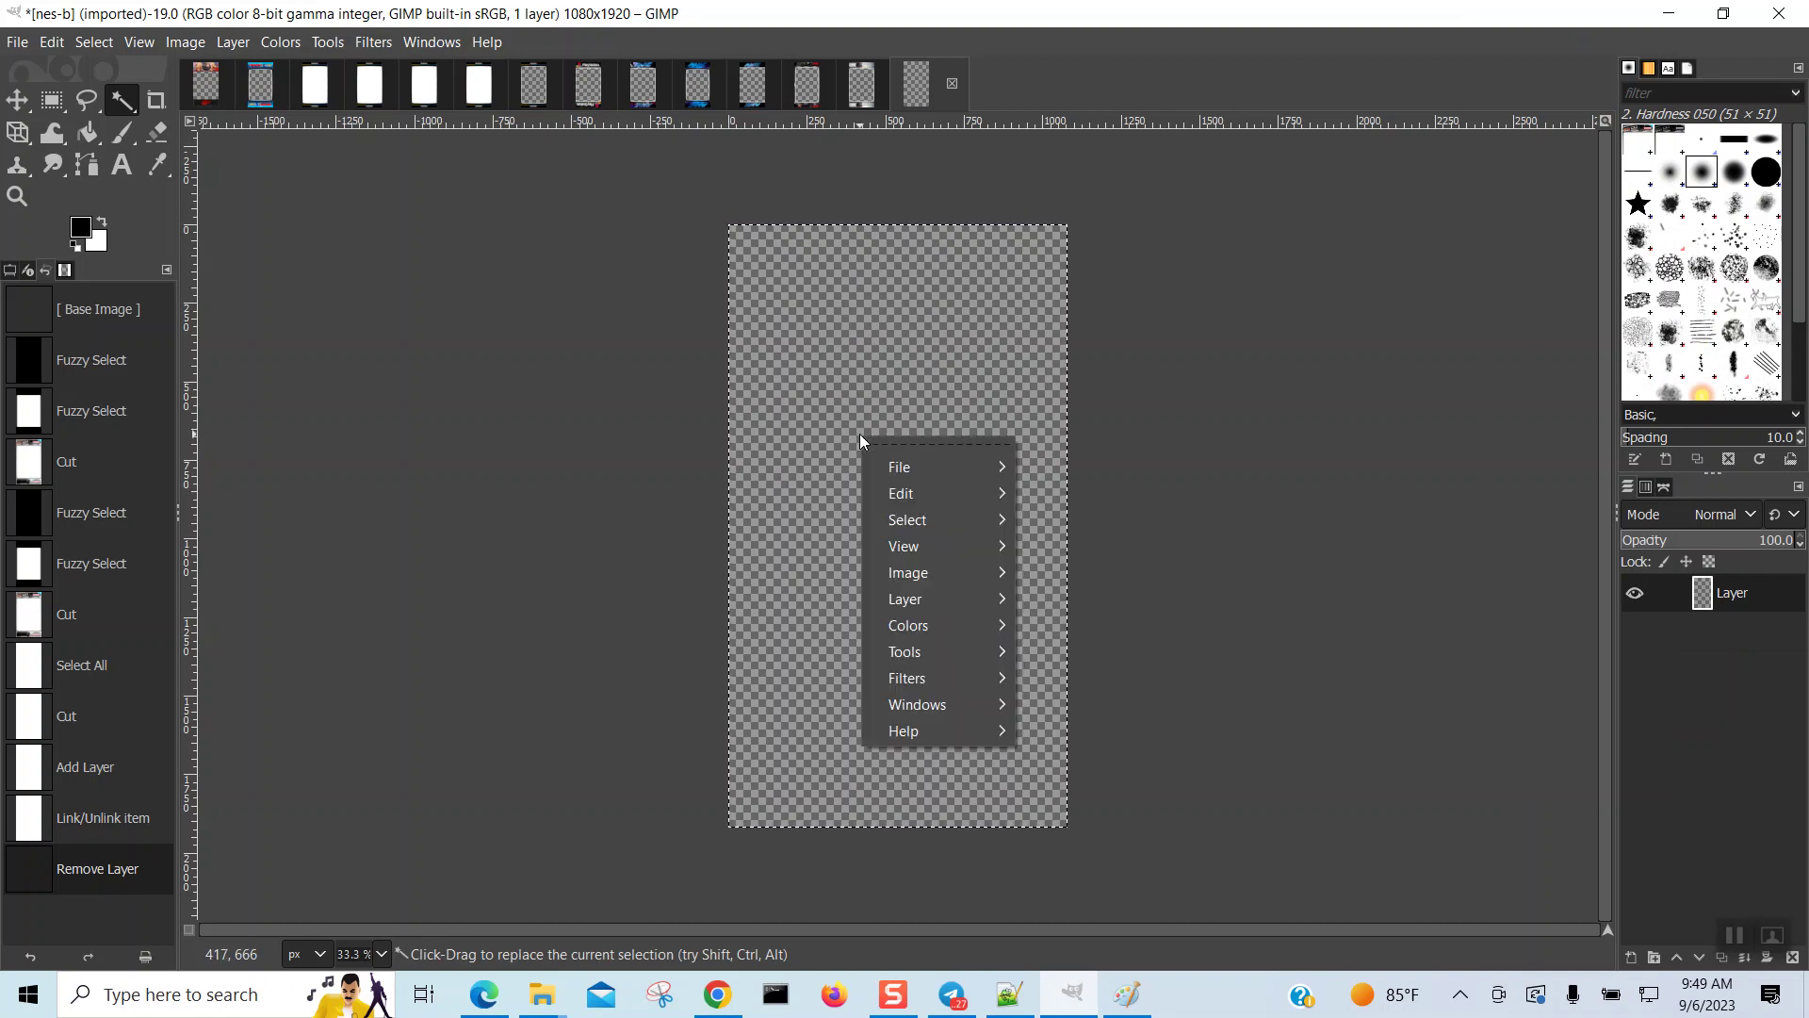
pyautogui.moveTo(943, 490)
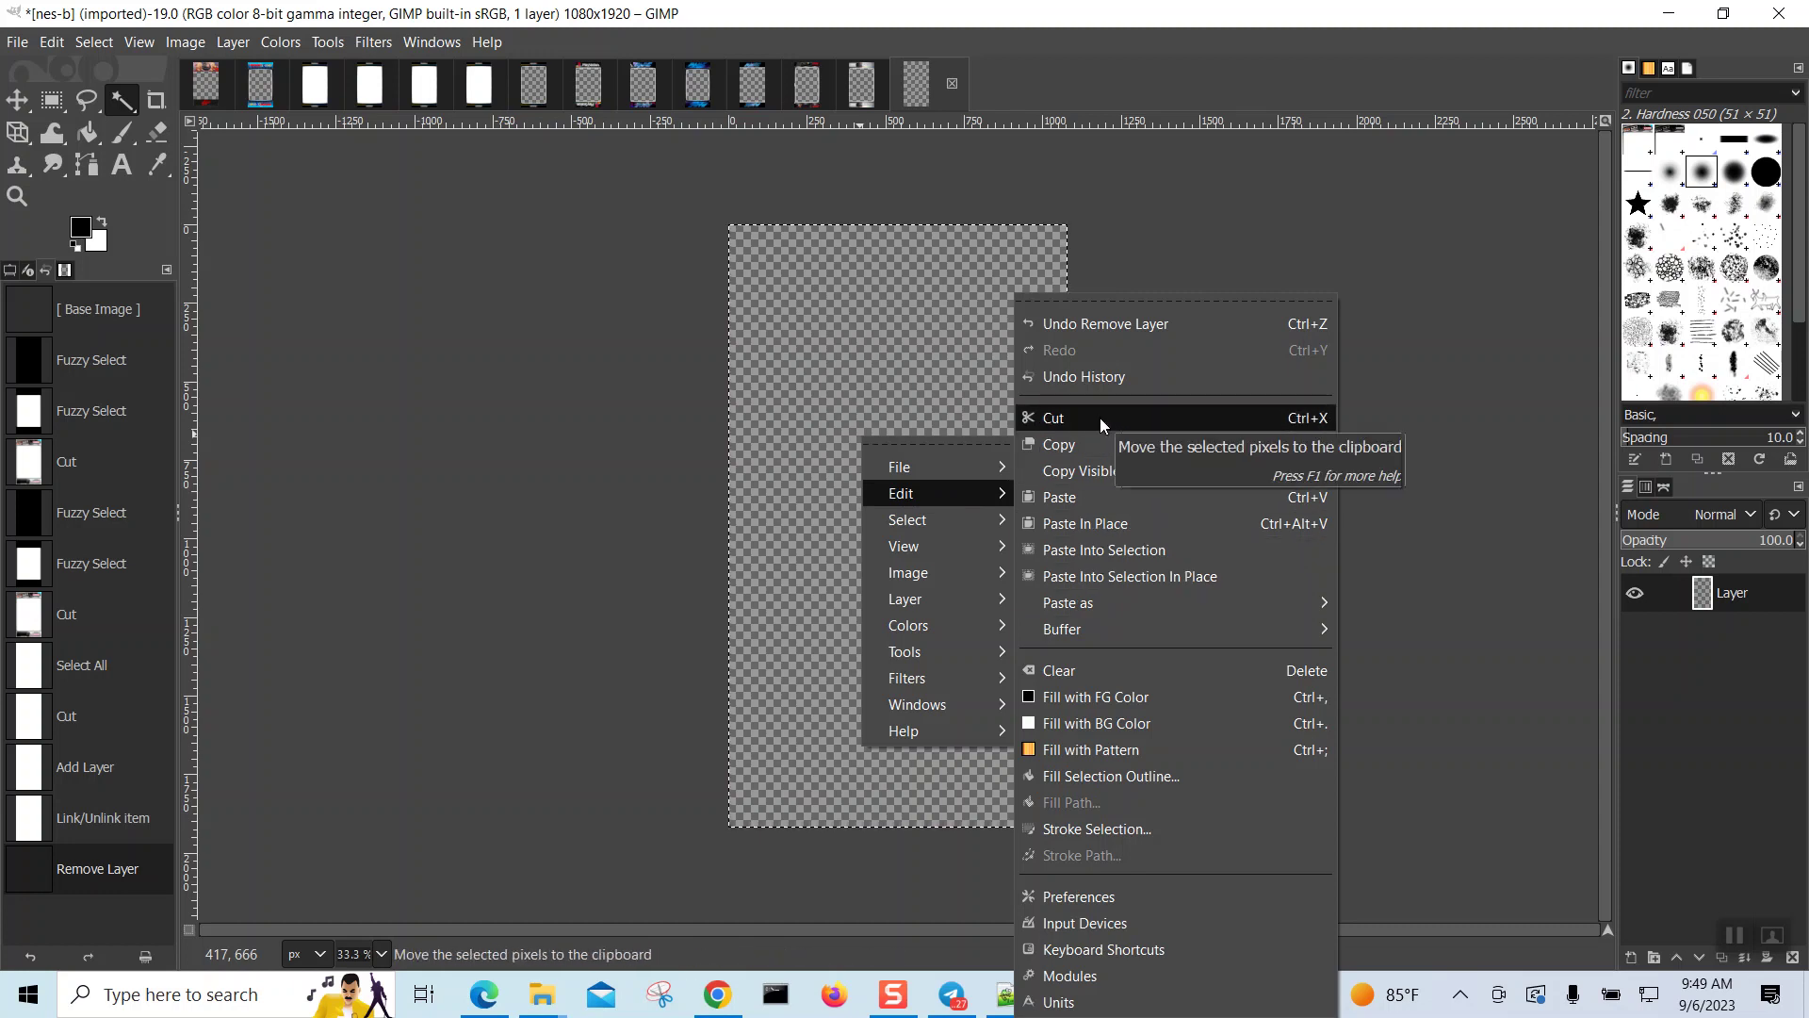
pyautogui.click(1141, 498)
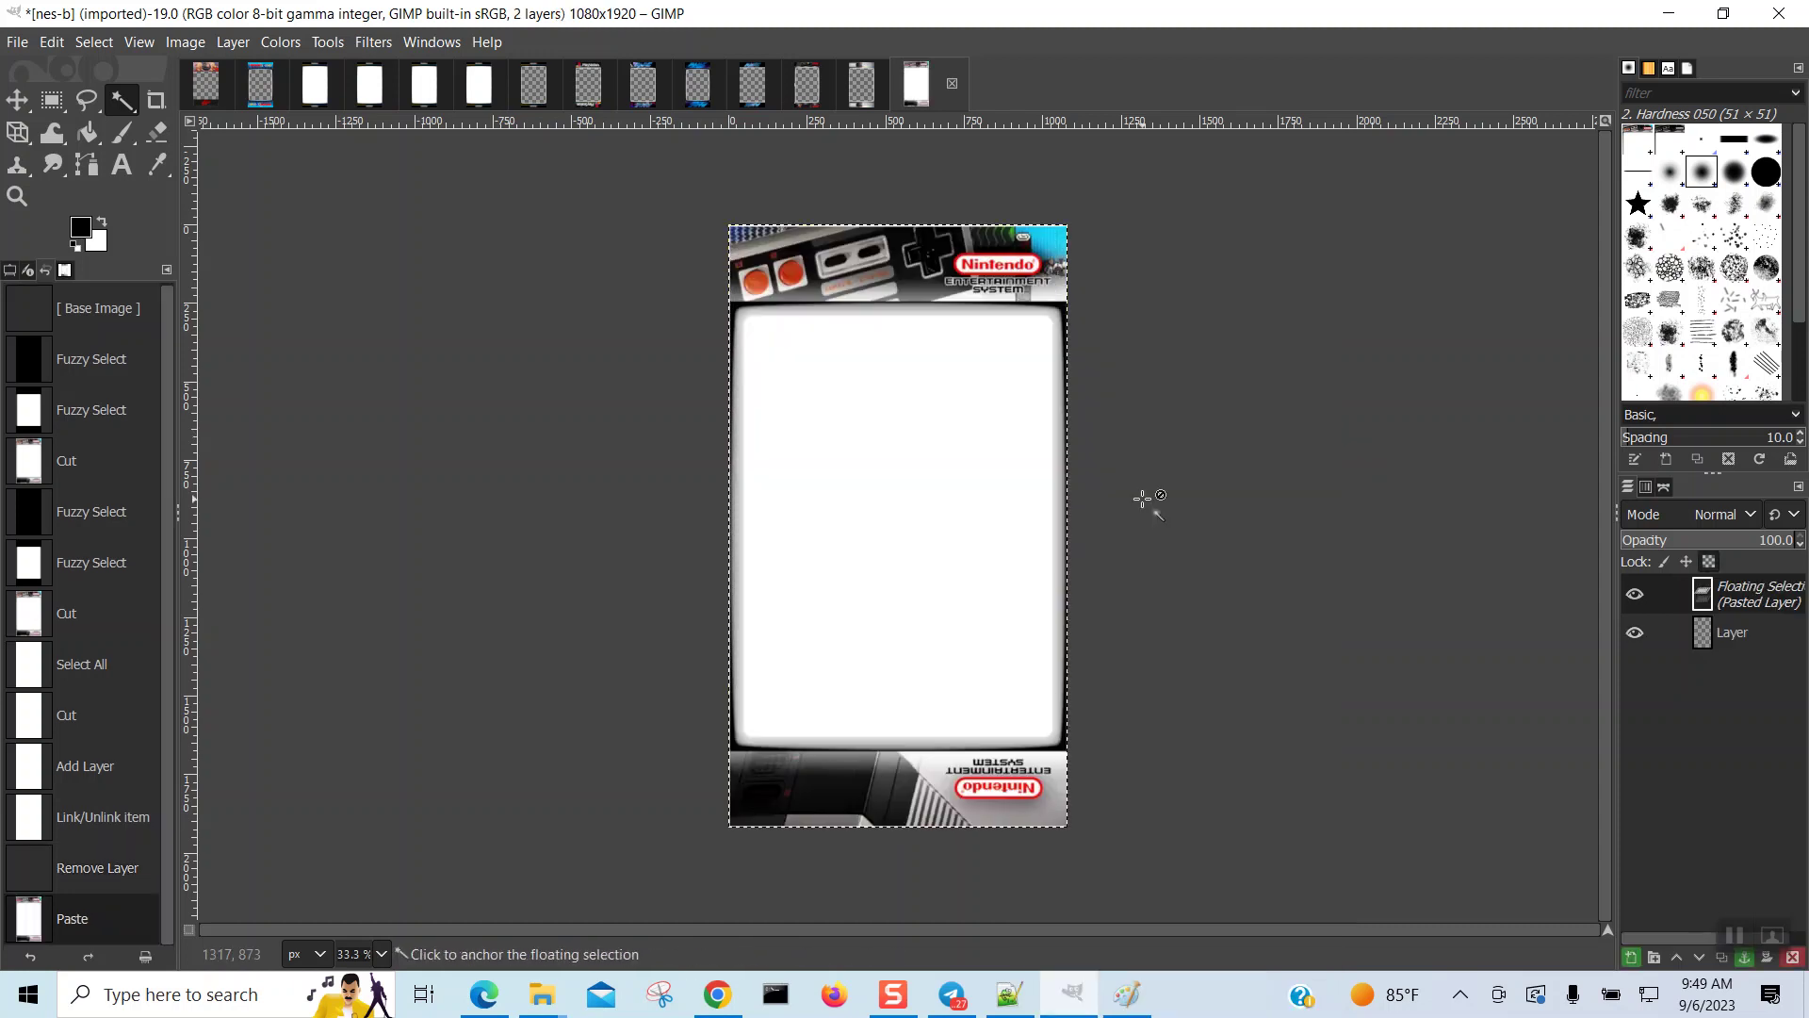
pyautogui.click(1207, 518)
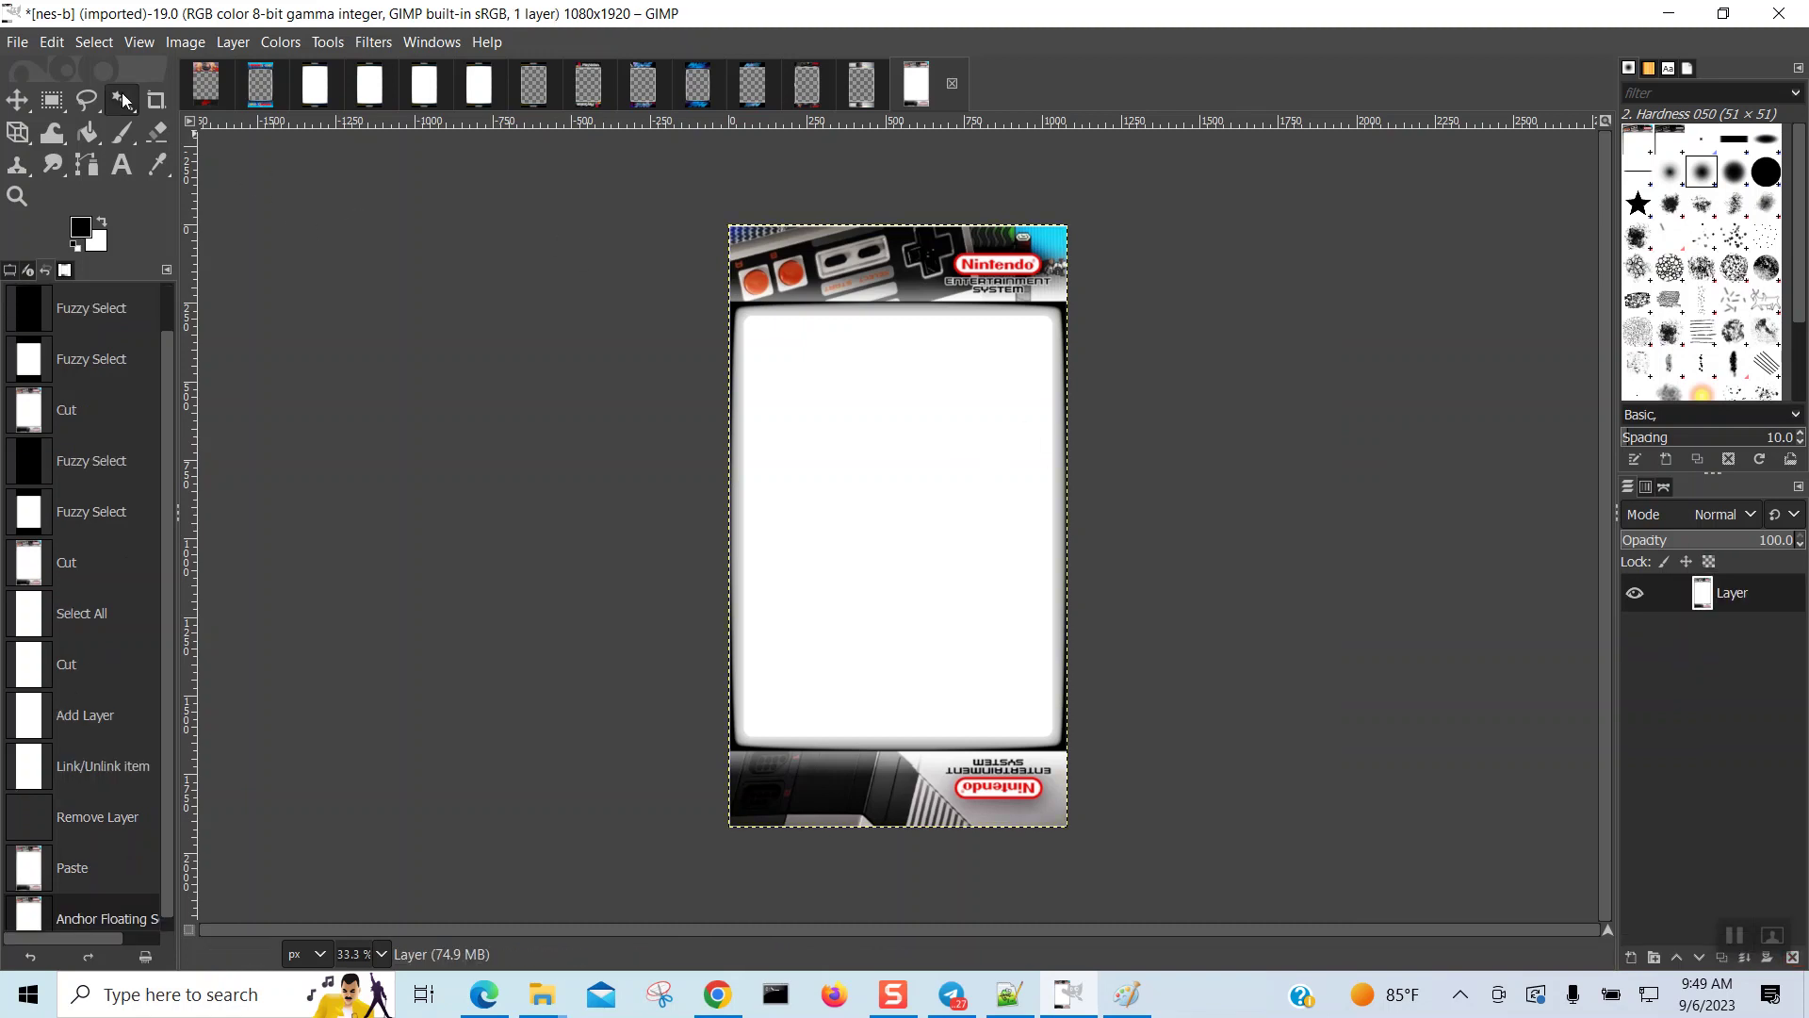
# Step: Fuzzy-select the white screen area inside the pasted NES bezel and cut it out to transparency
pyautogui.click(838, 450)
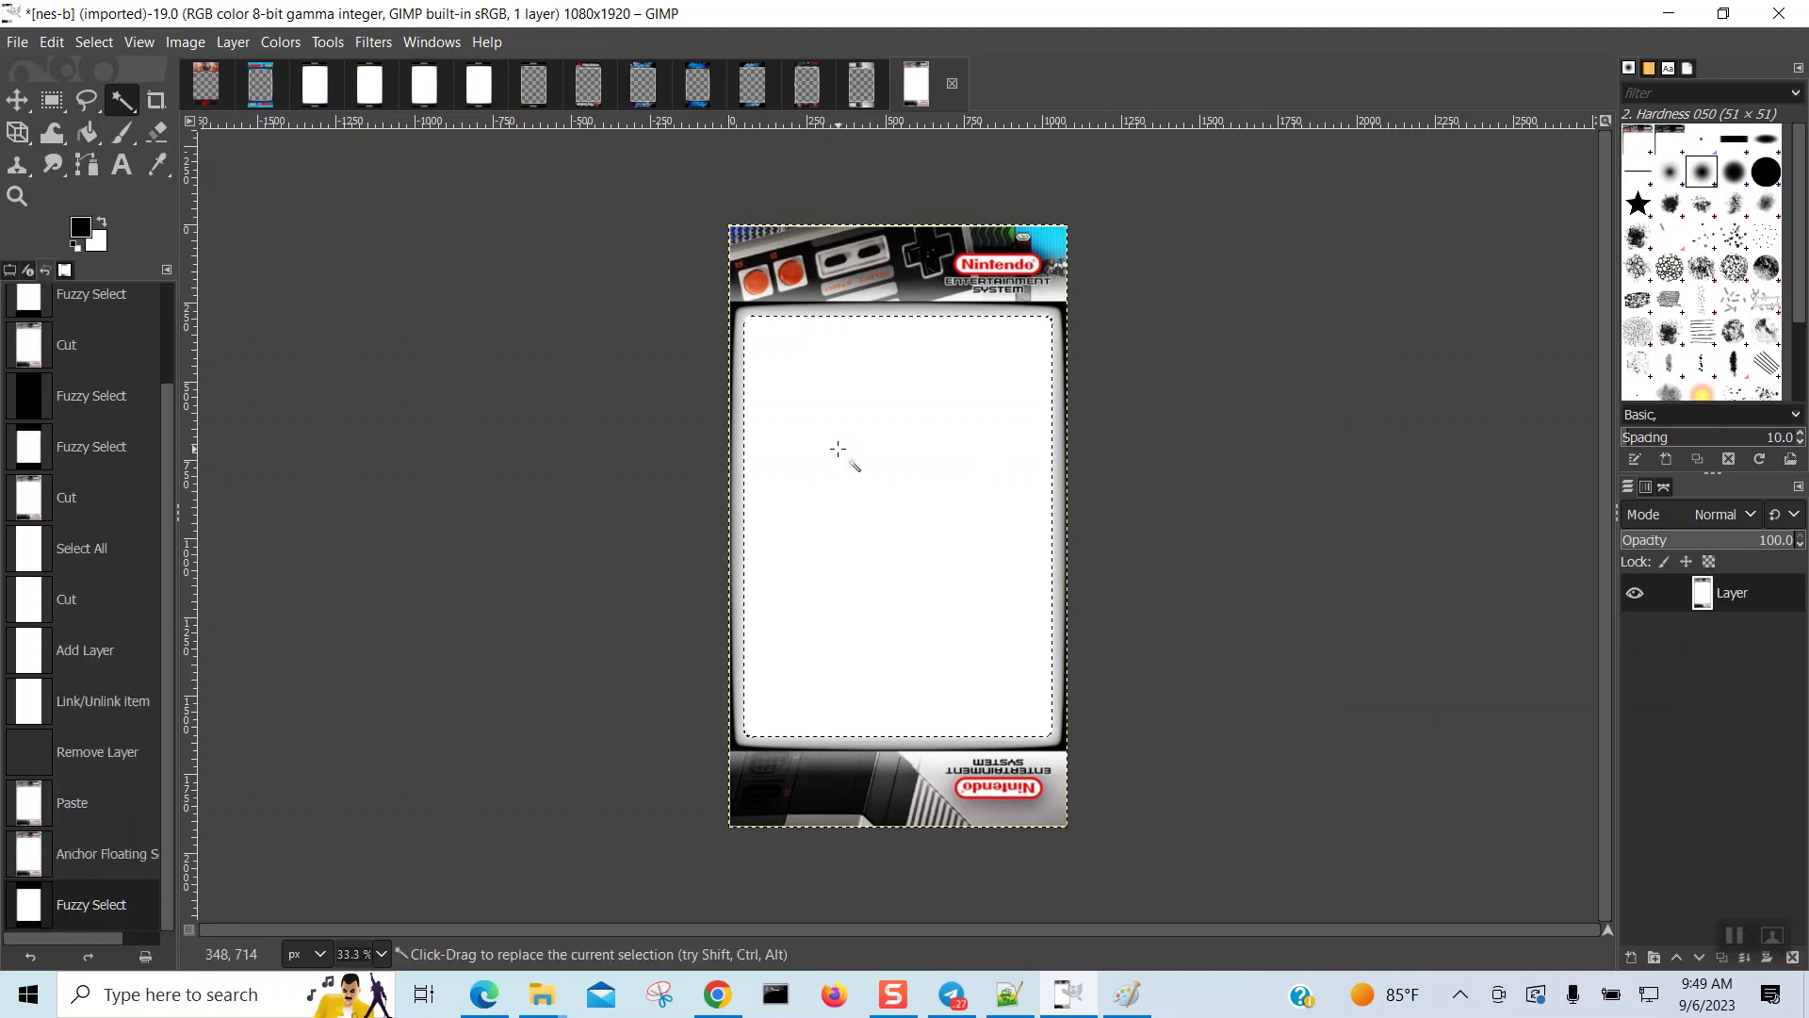
pyautogui.rightClick(837, 450)
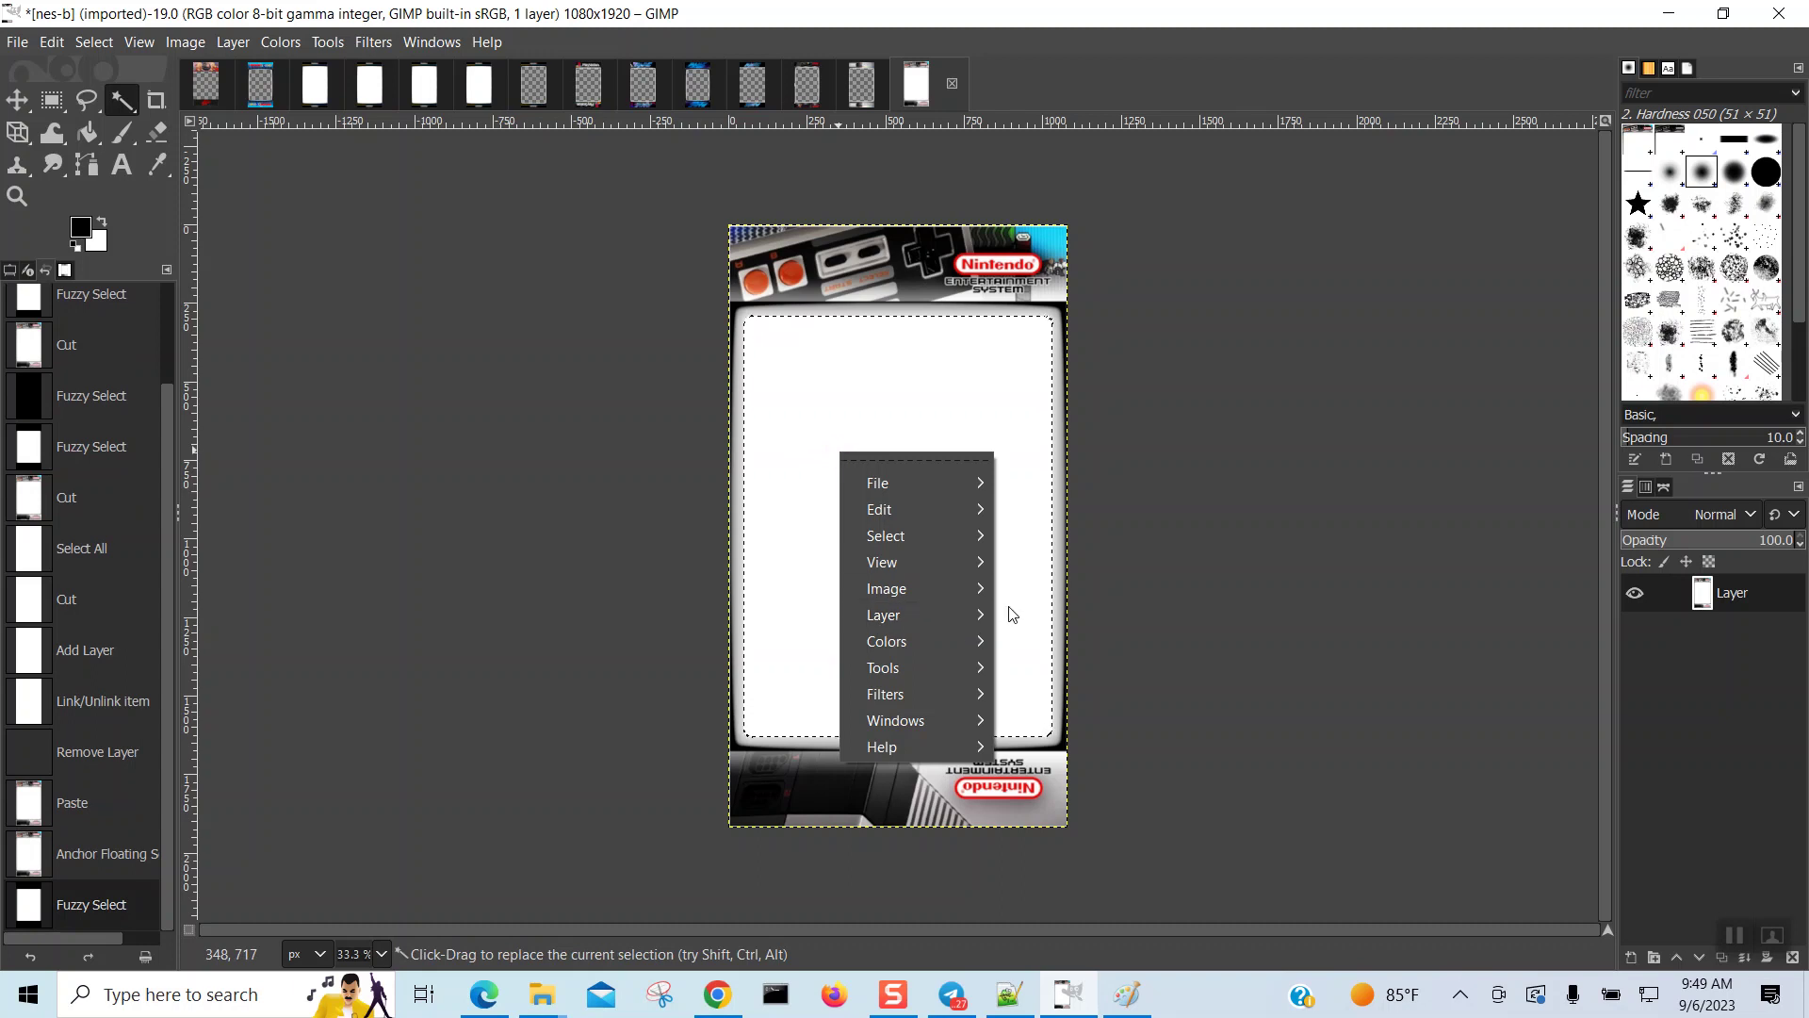
pyautogui.moveTo(952, 514)
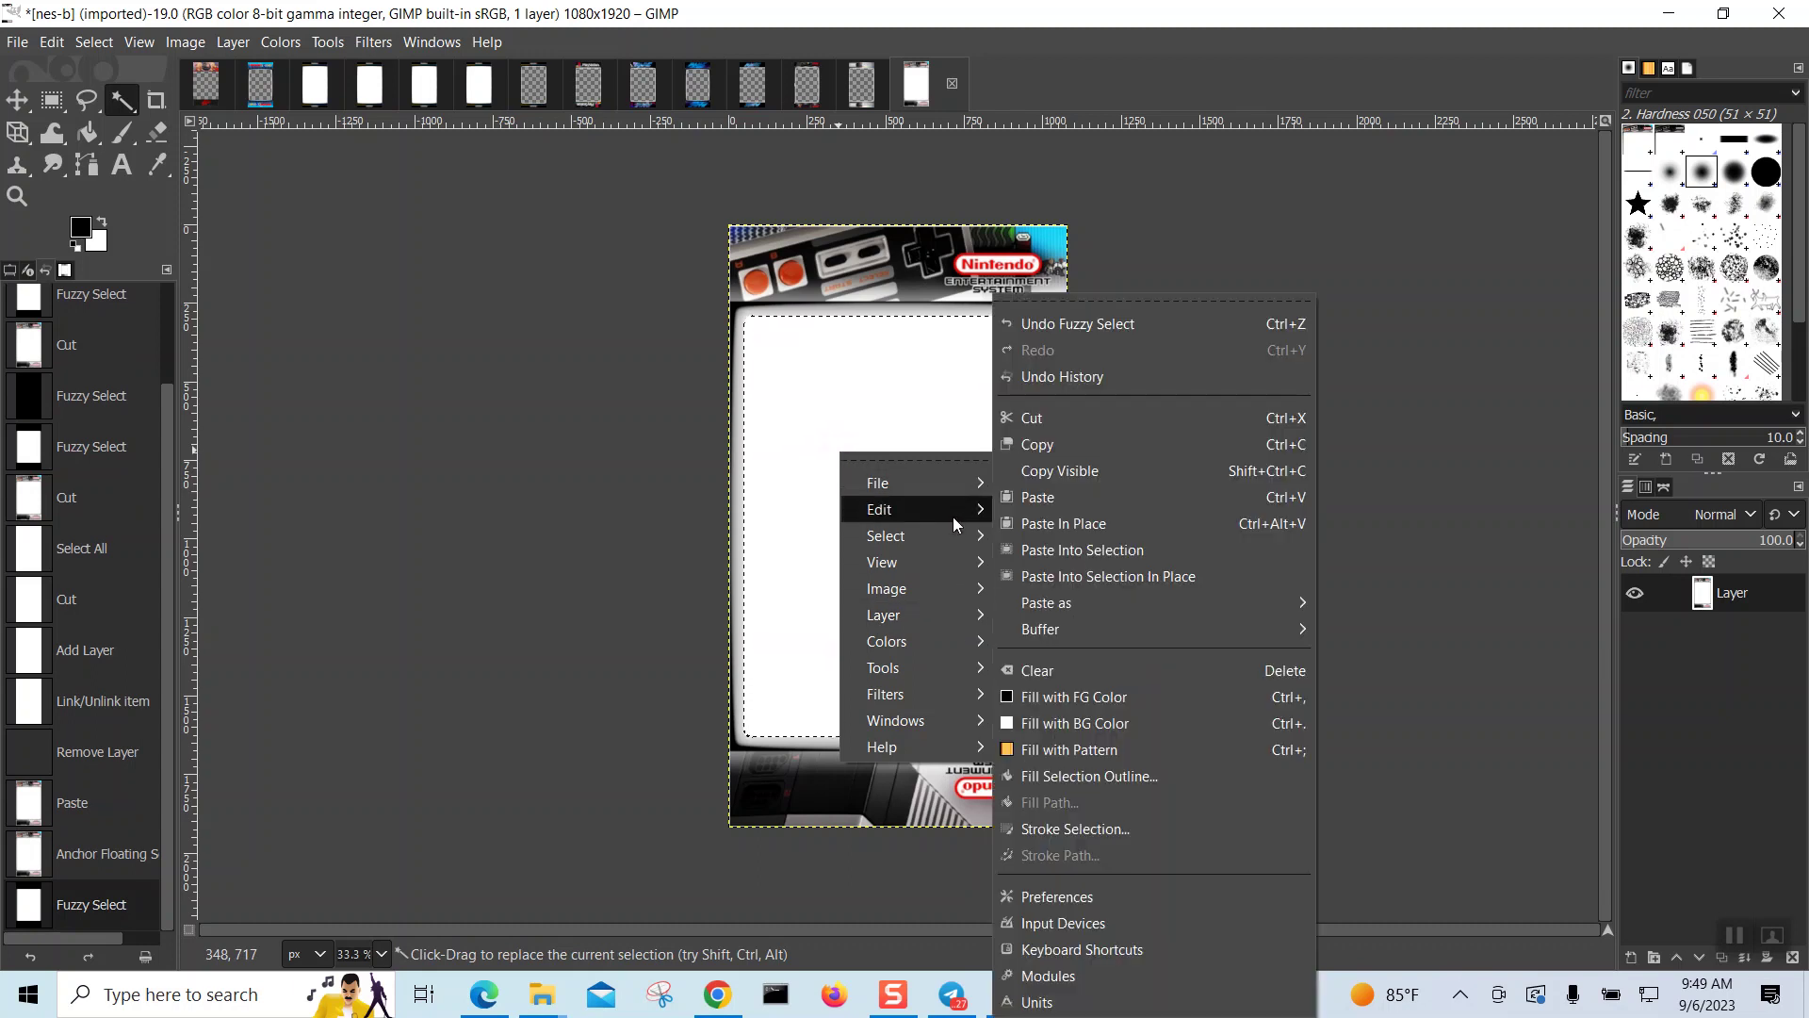
pyautogui.click(1063, 422)
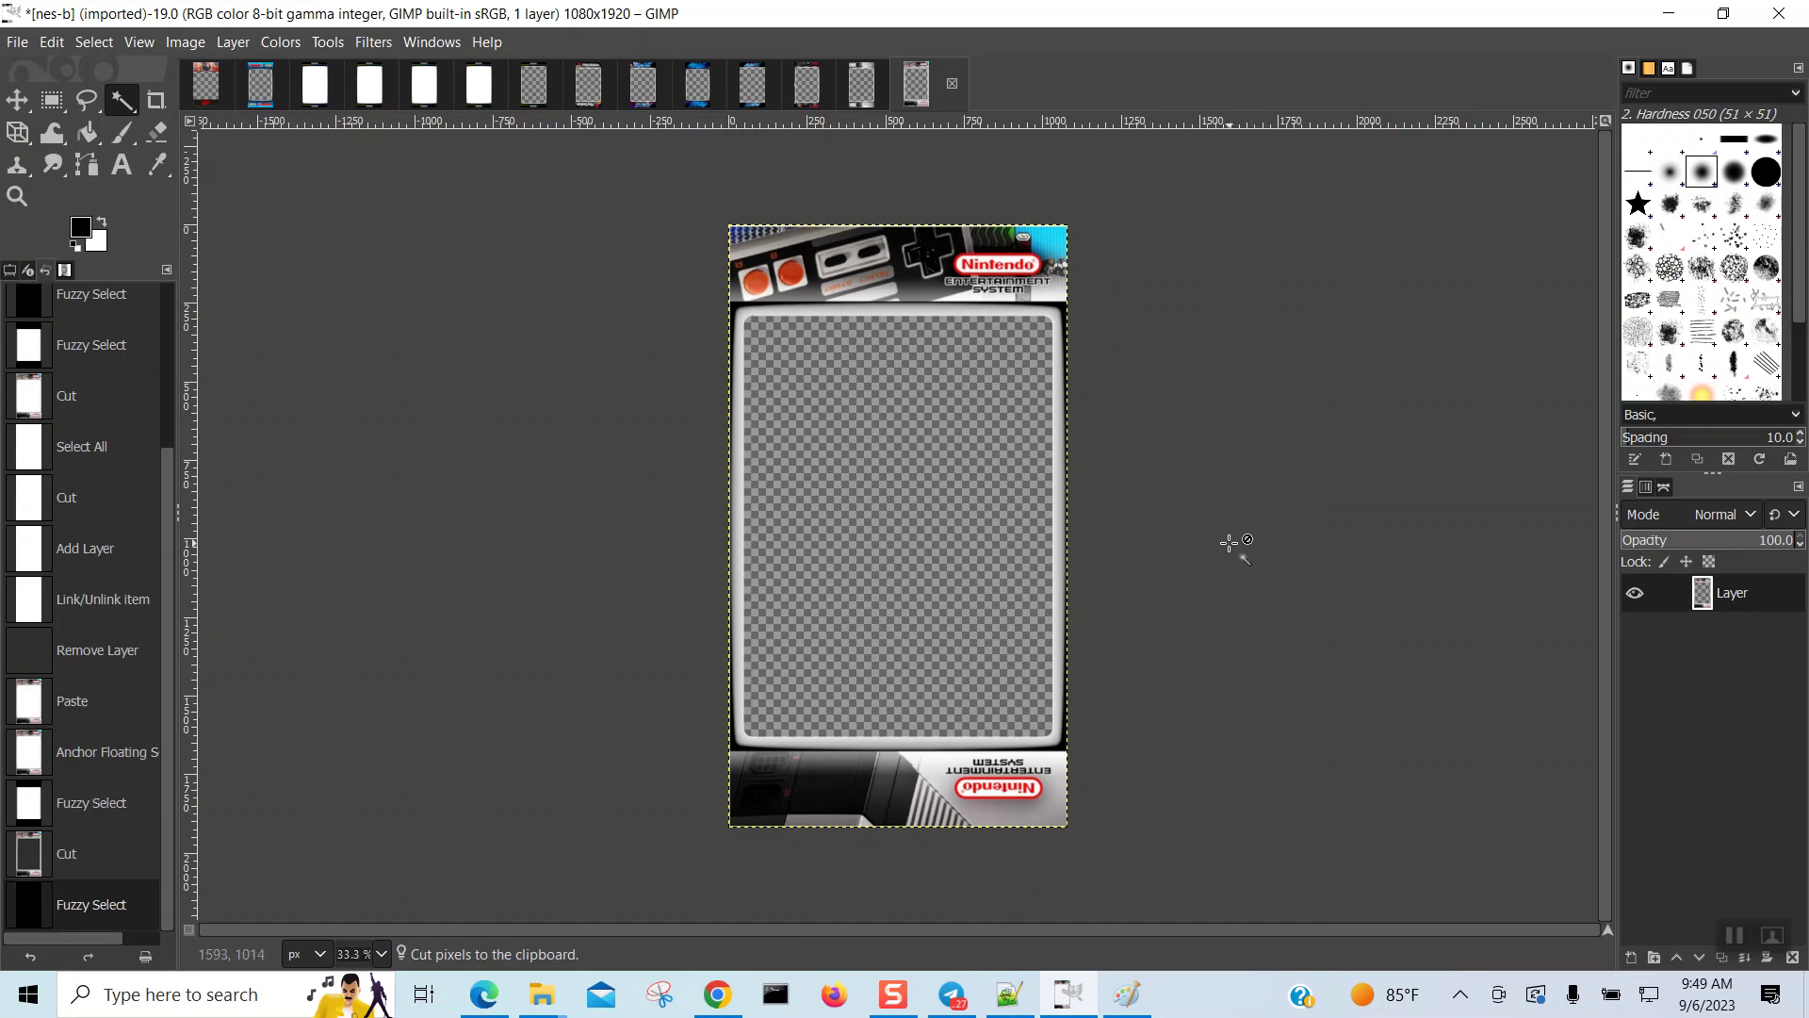
# Step: Overwrite nes-b.png with the edited transparent bezel and minimize GIMP
pyautogui.click(28, 44)
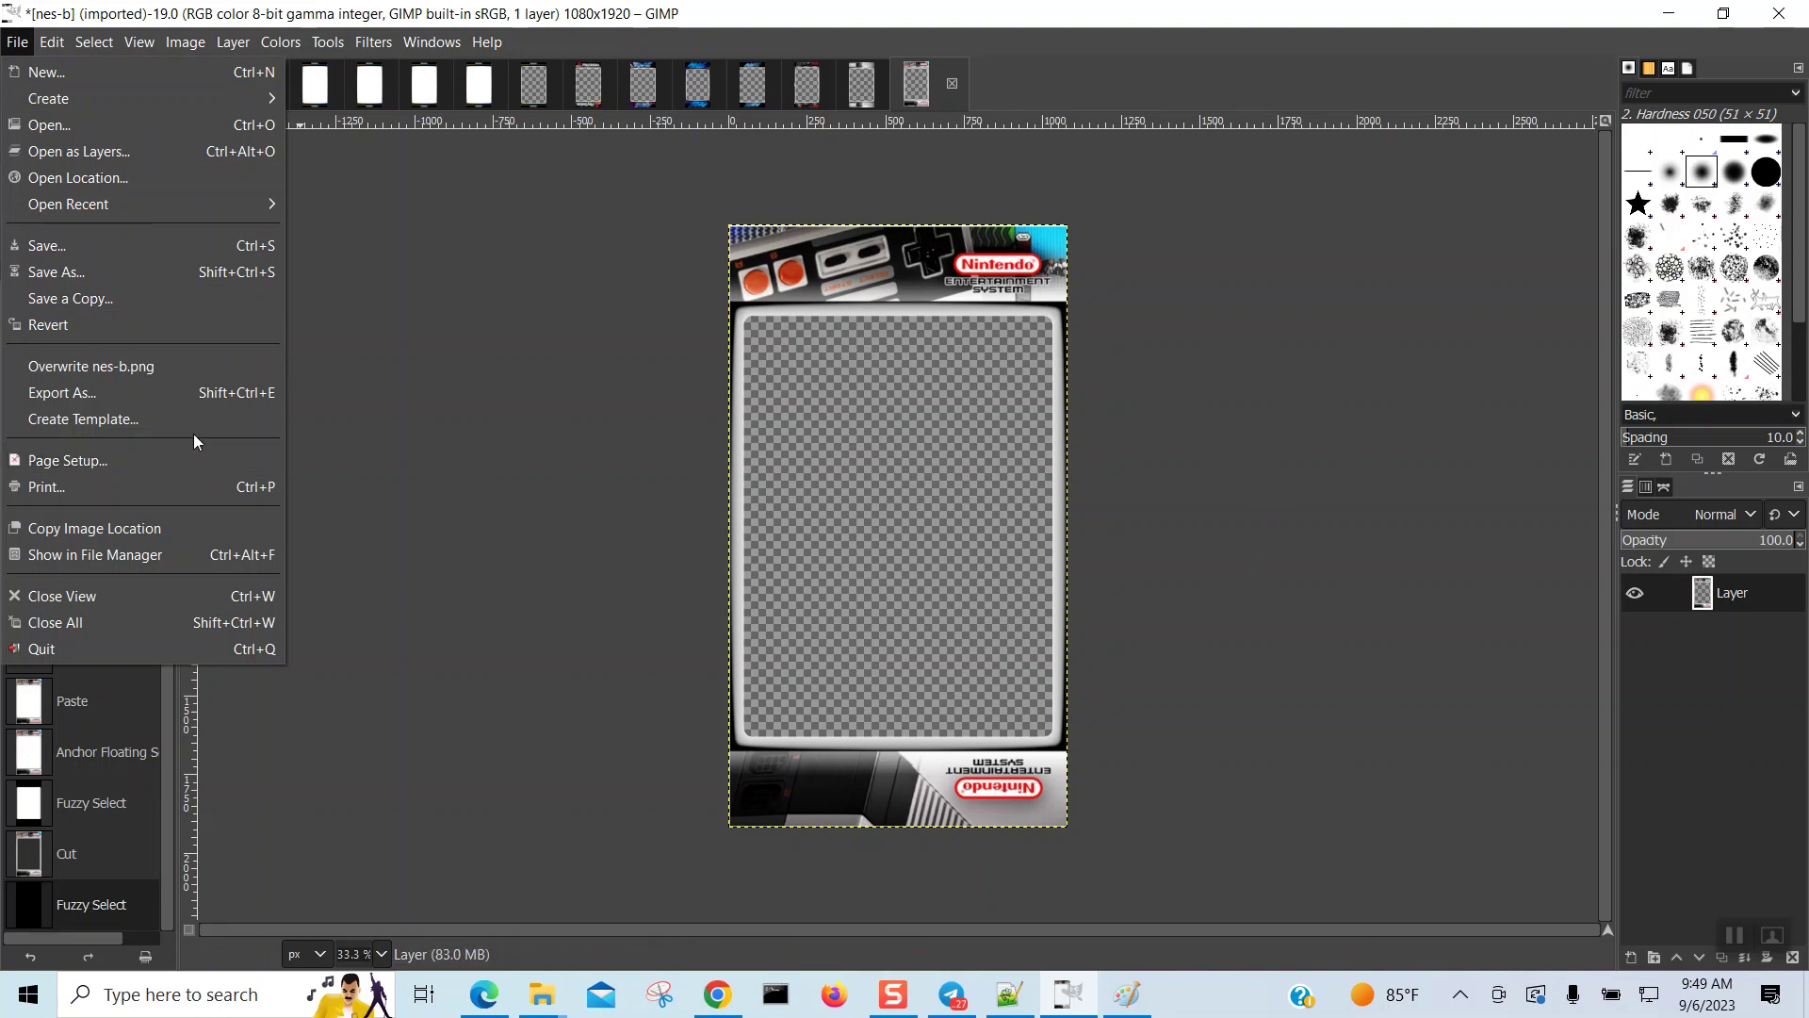
pyautogui.click(170, 370)
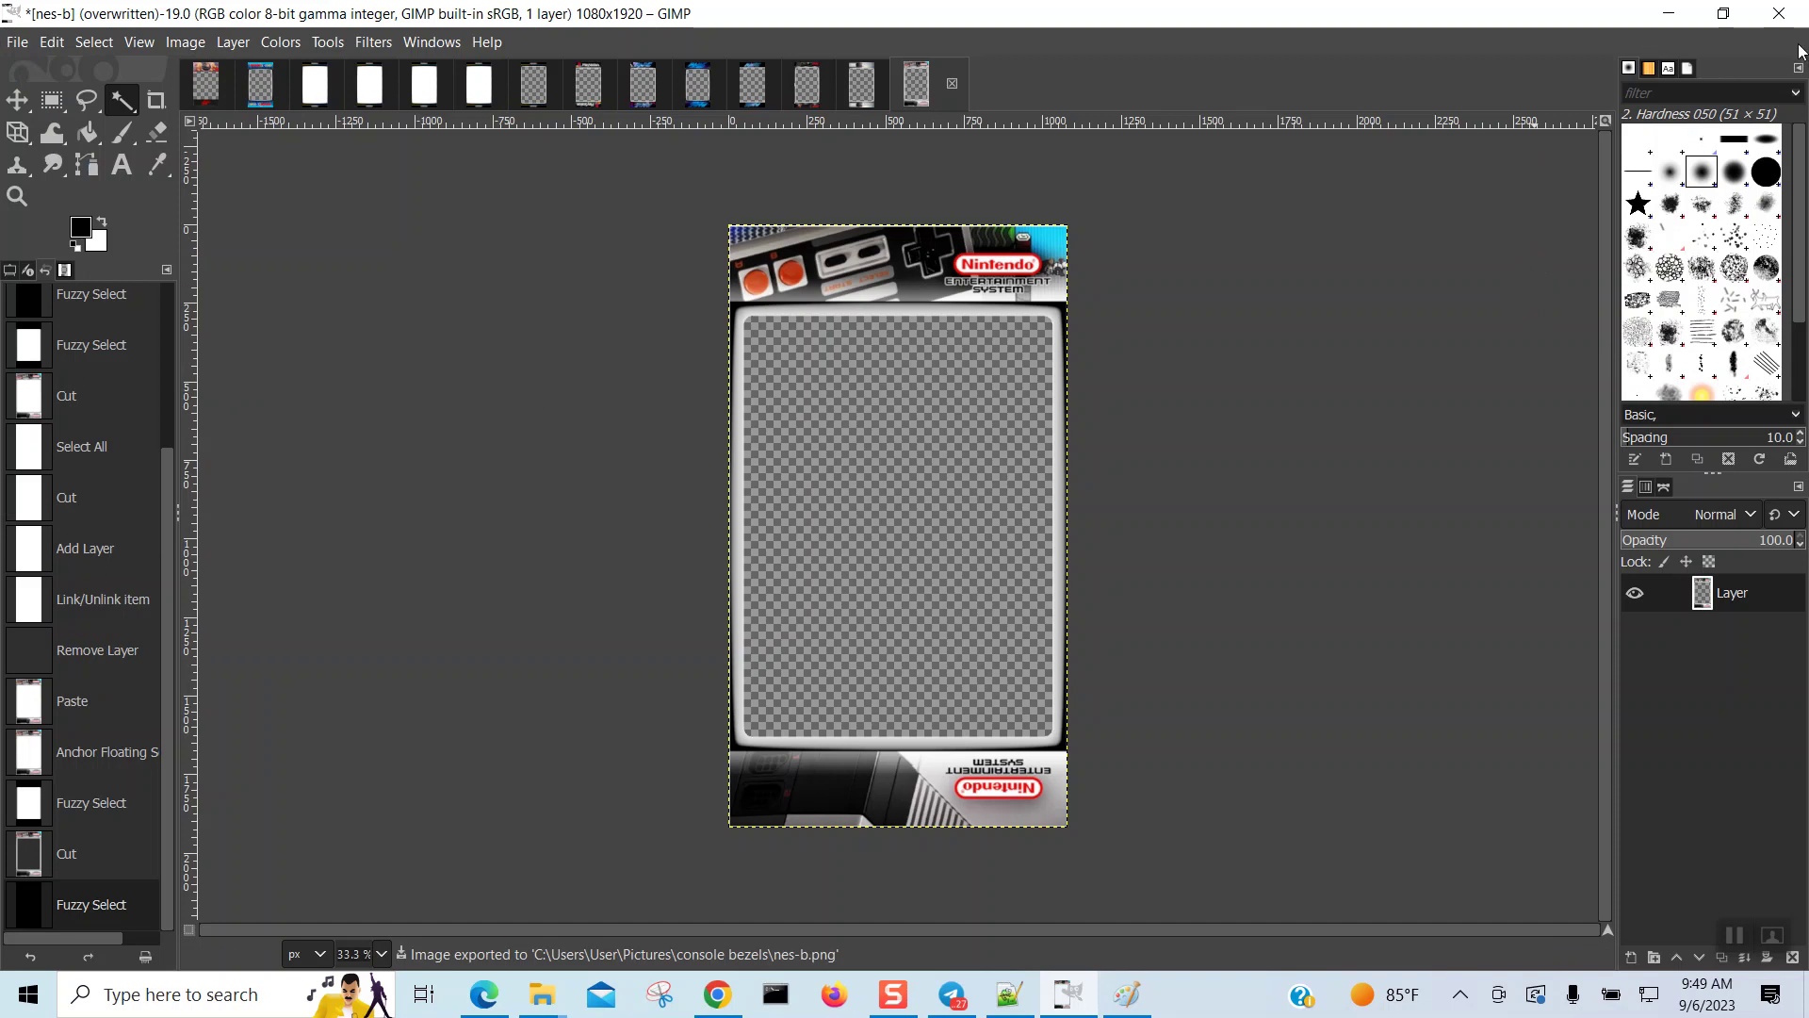
pyautogui.click(1667, 17)
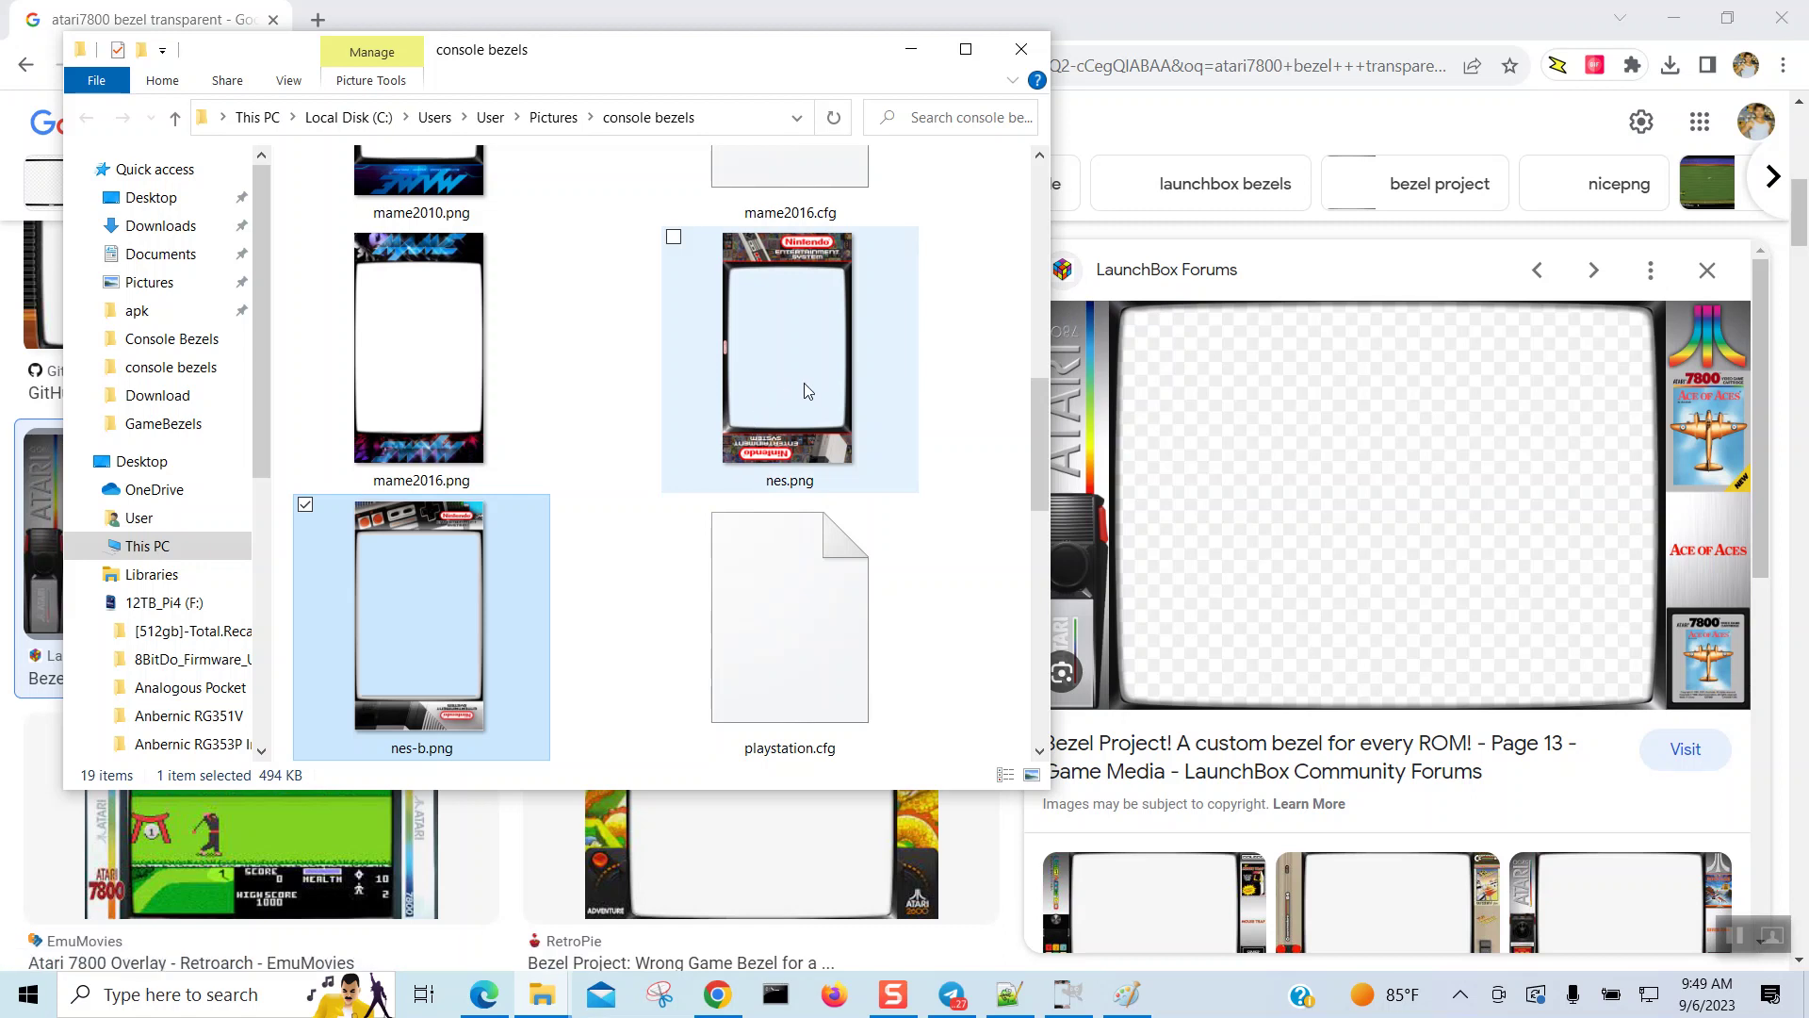
# Step: Copy all files from the console bezels folder into the network GameBezels folder, skipping those with the same names
pyautogui.click(1674, 21)
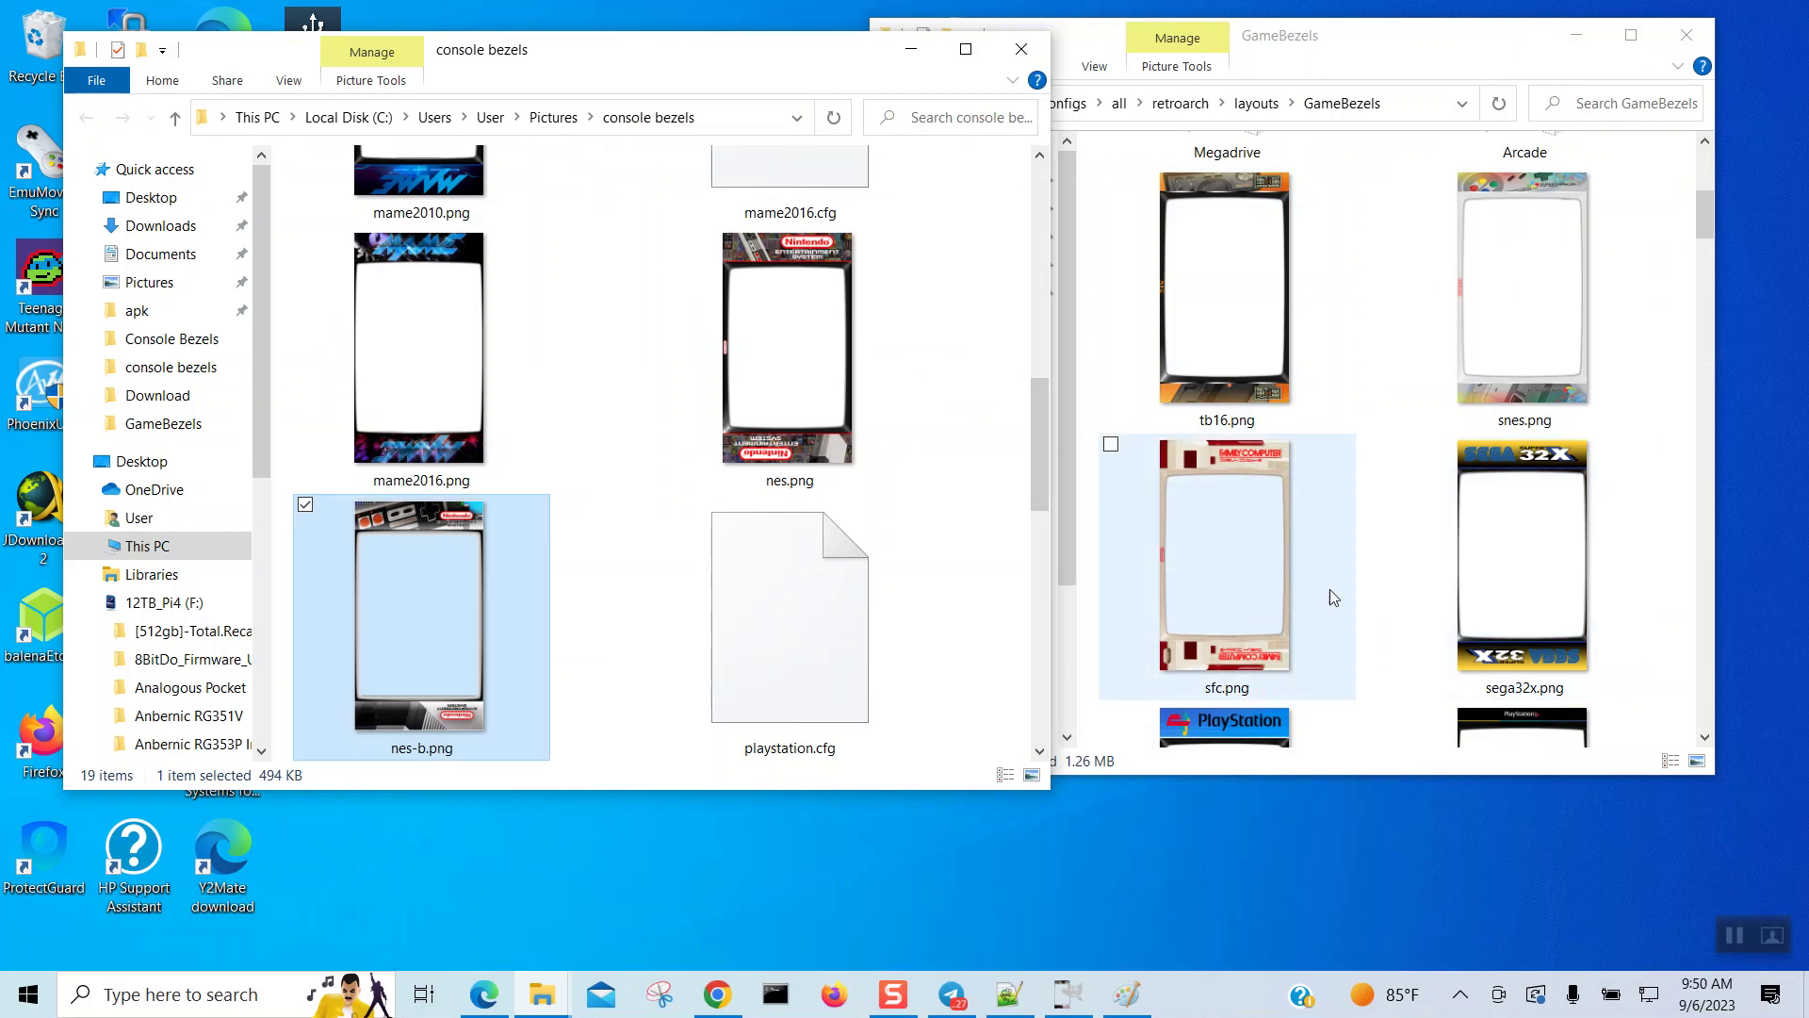
pyautogui.moveTo(709, 456)
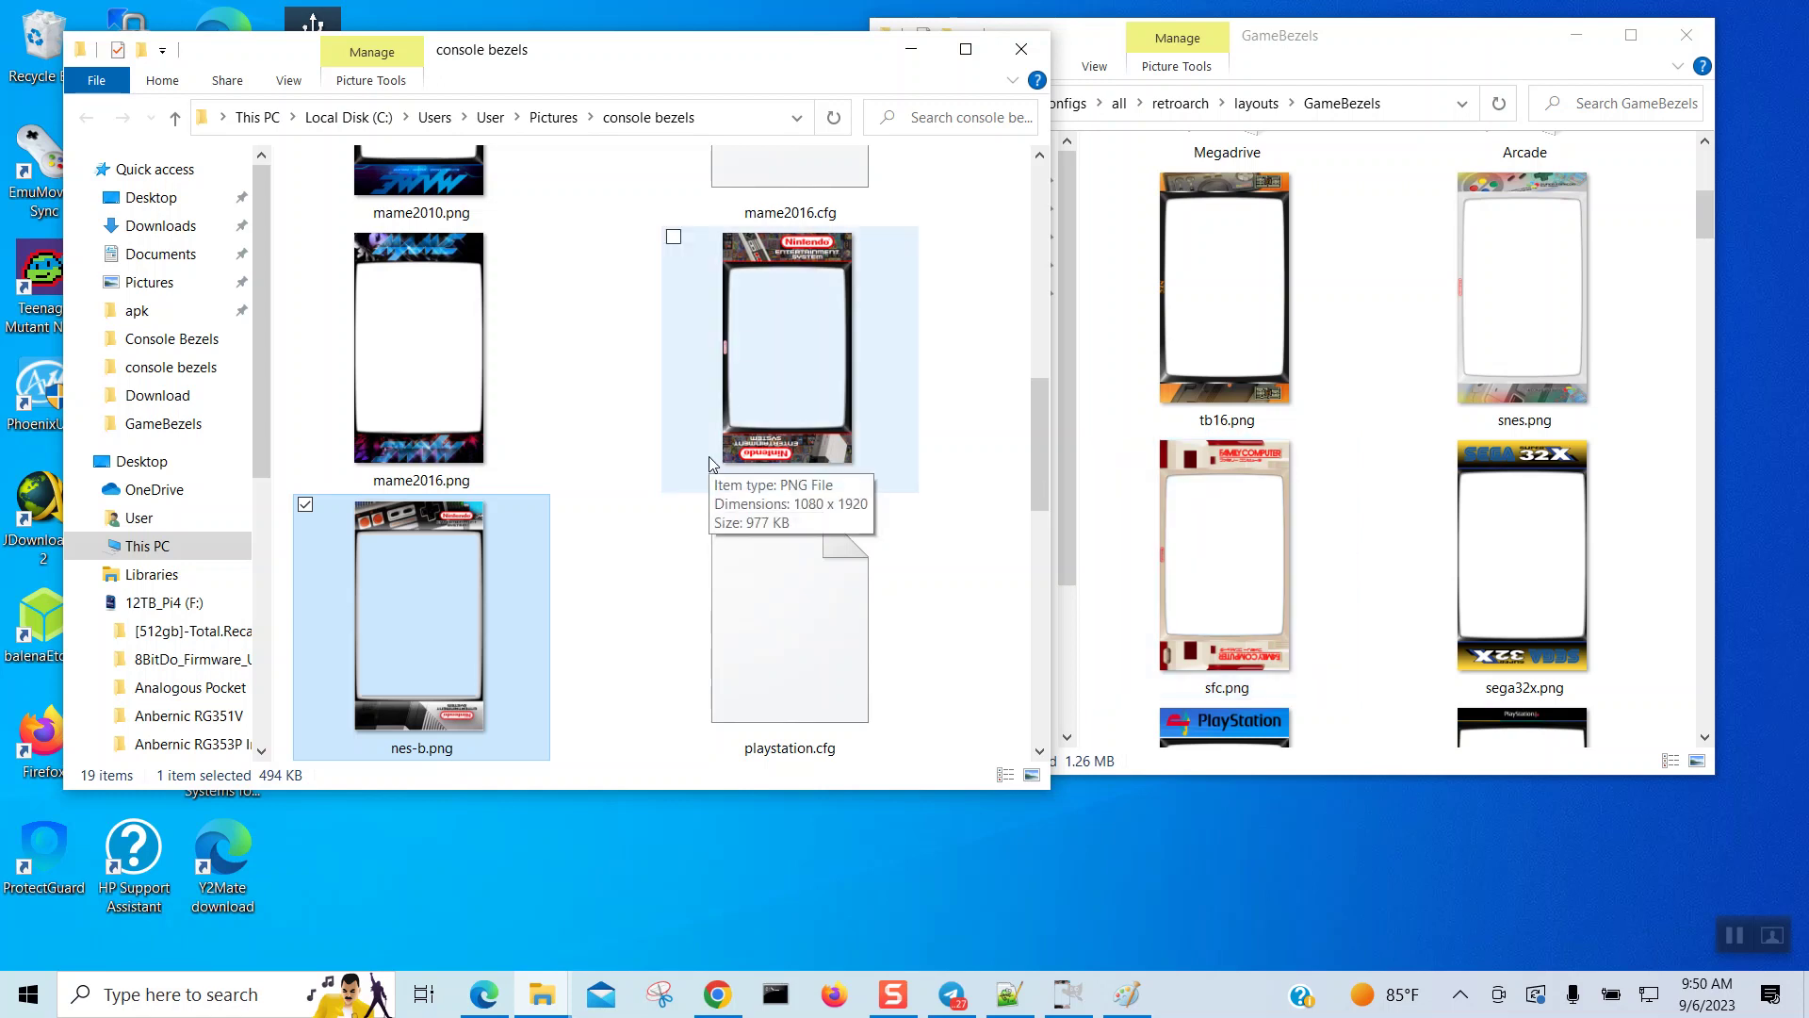
pyautogui.moveTo(744, 338)
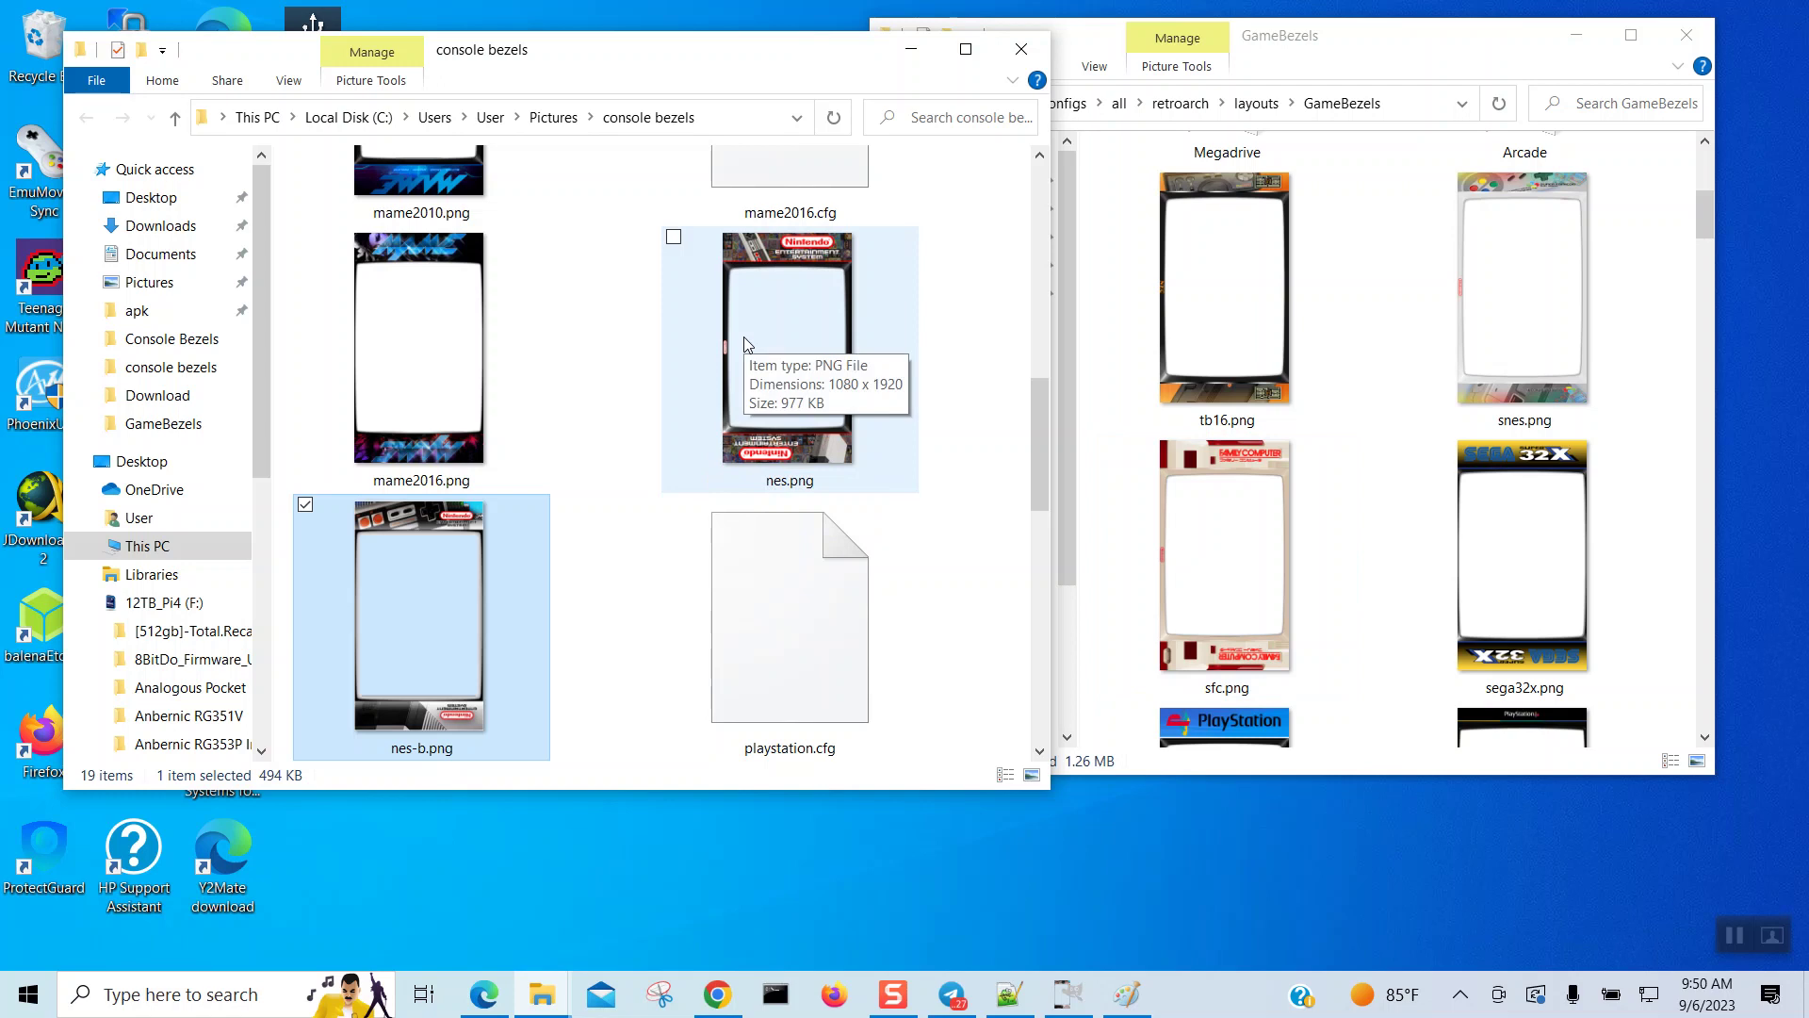
pyautogui.hotkey('ctrl', 'a')
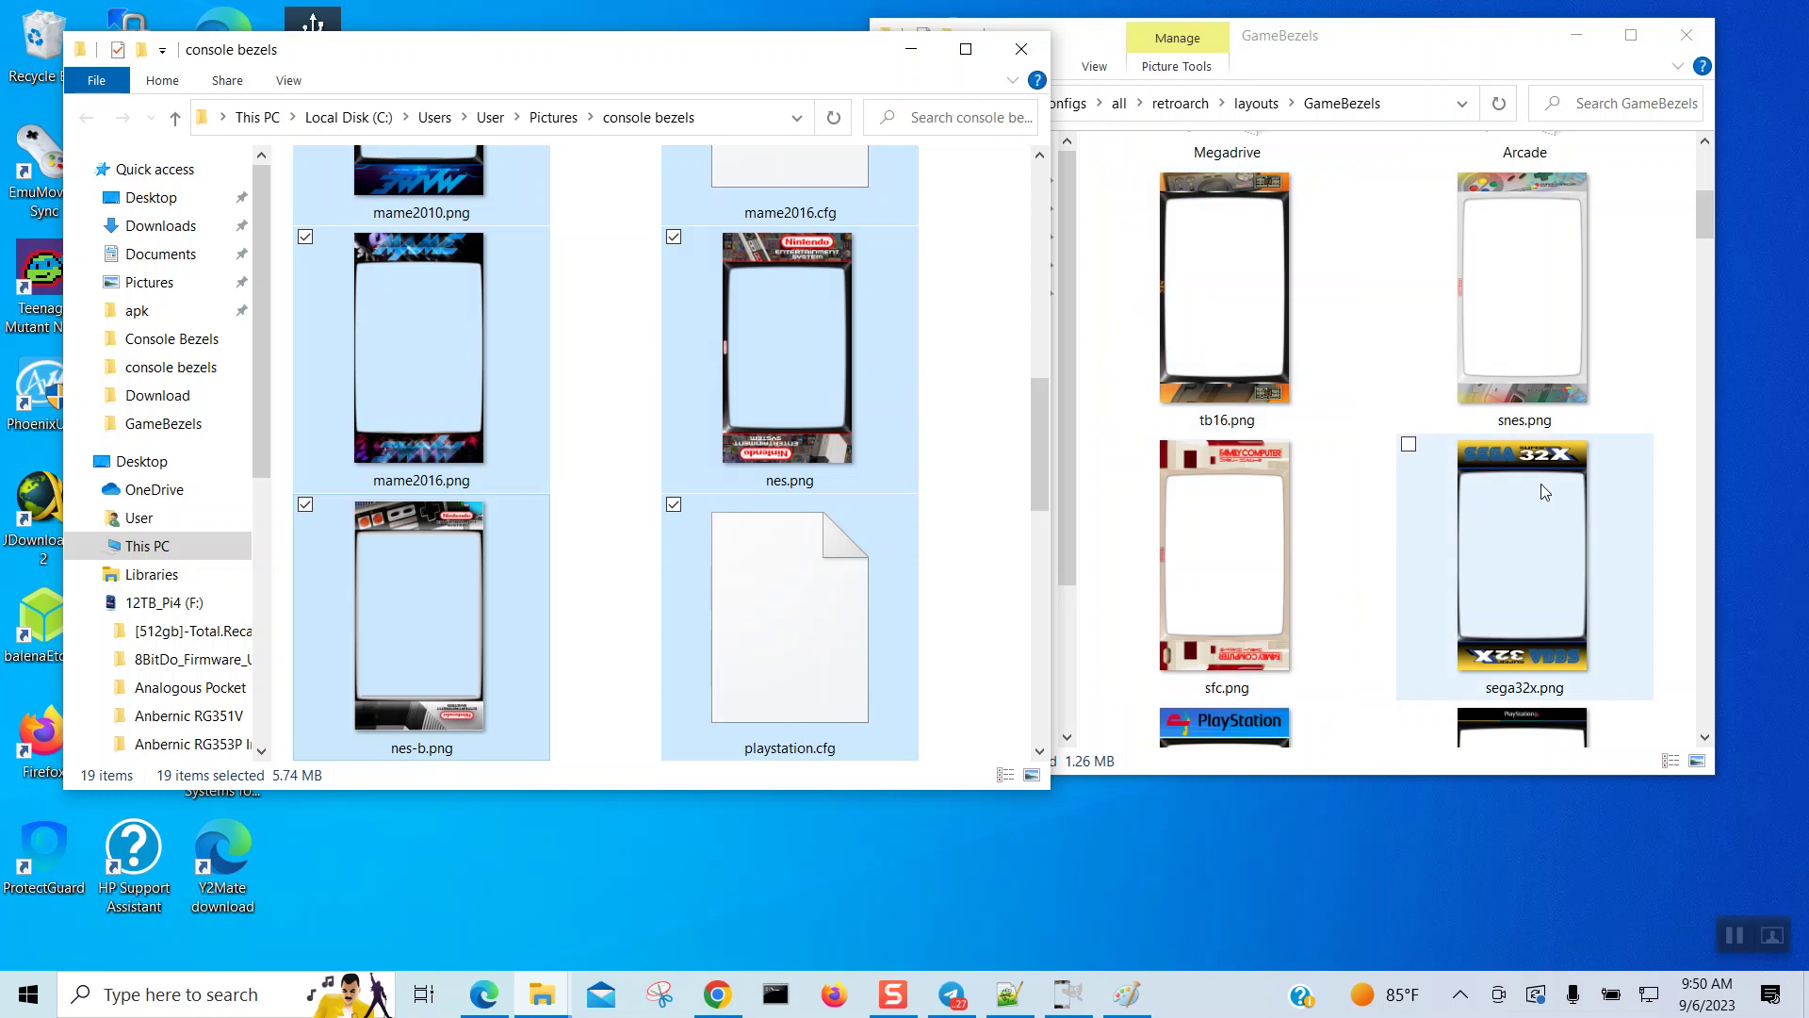
pyautogui.click(1644, 205)
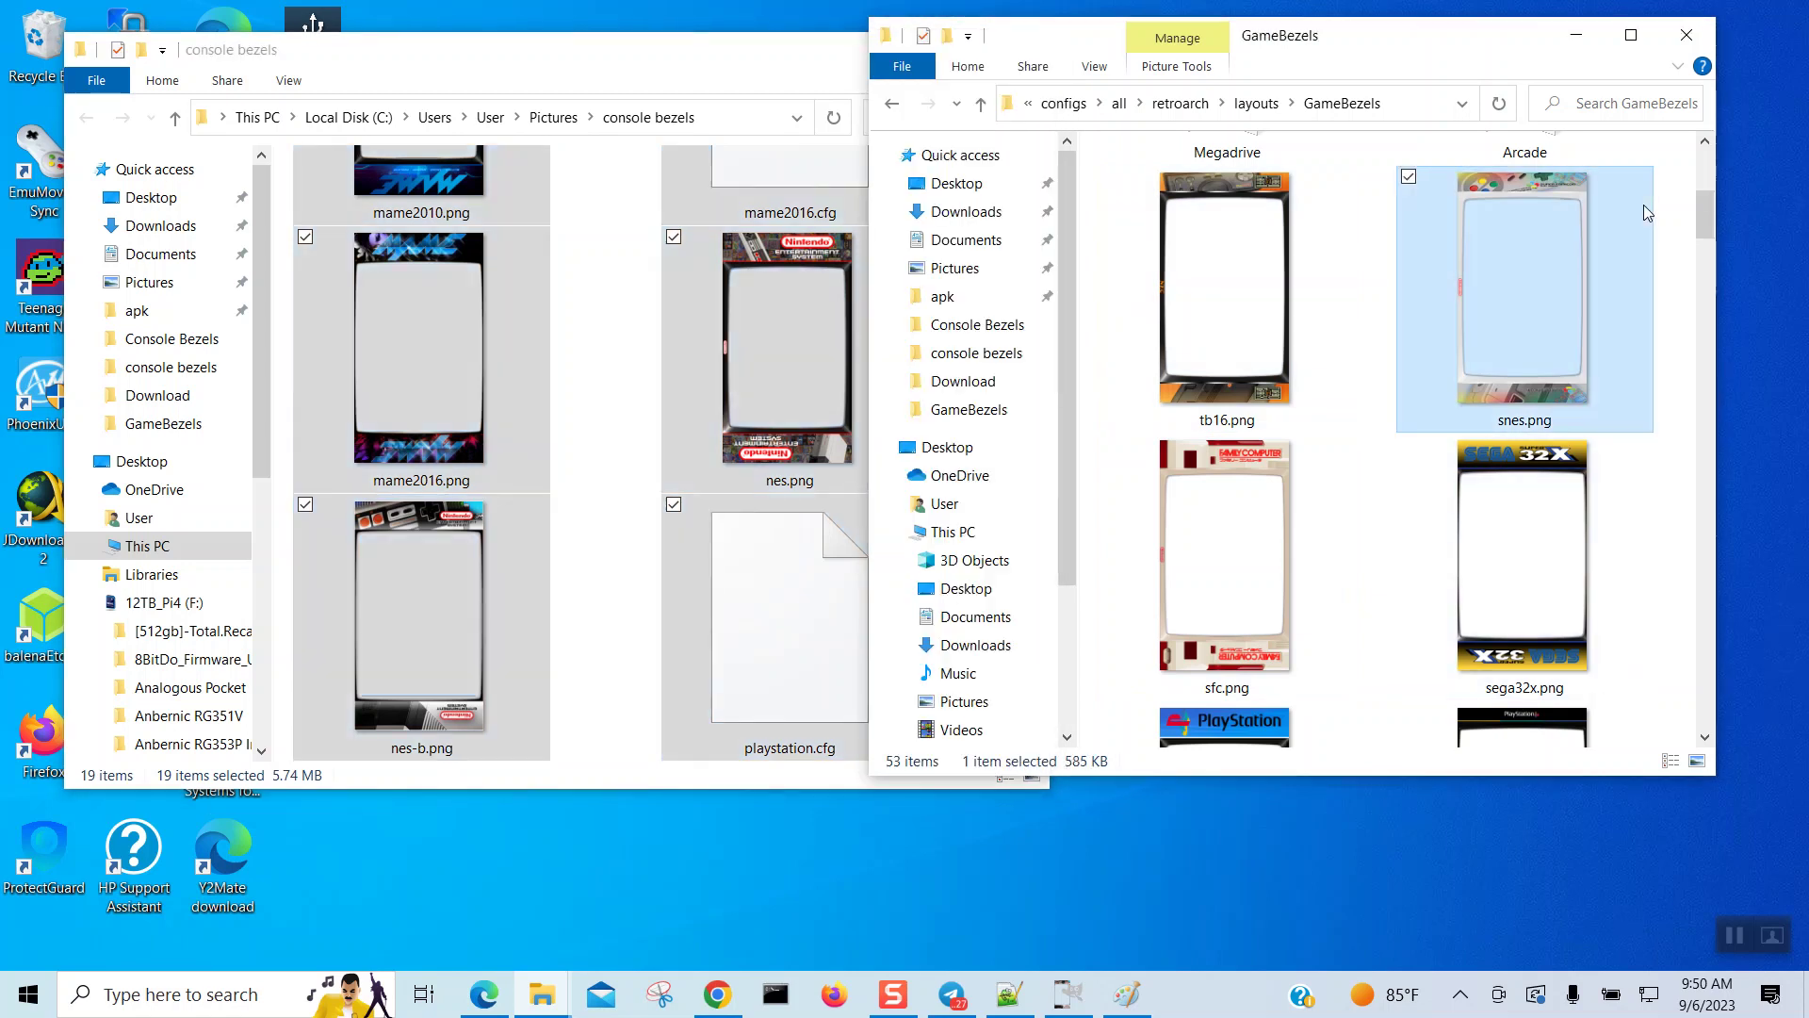
pyautogui.hotkey('ctrl', 'v')
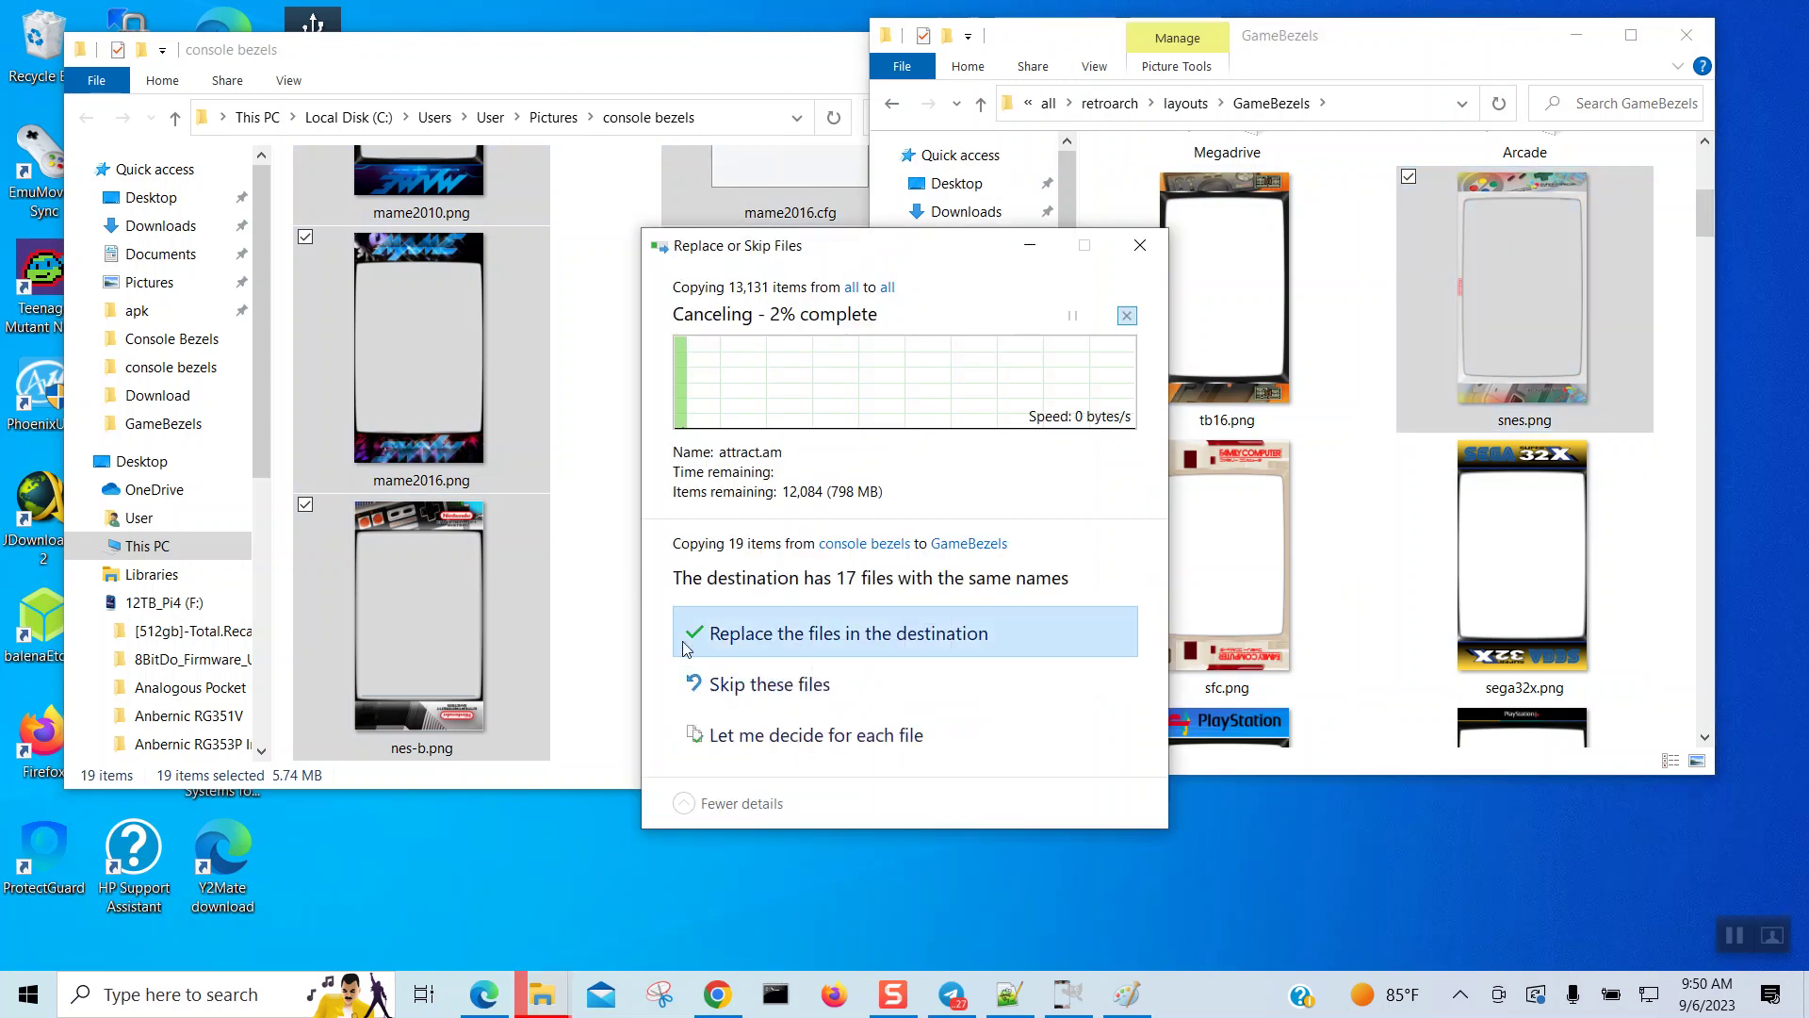
pyautogui.click(860, 705)
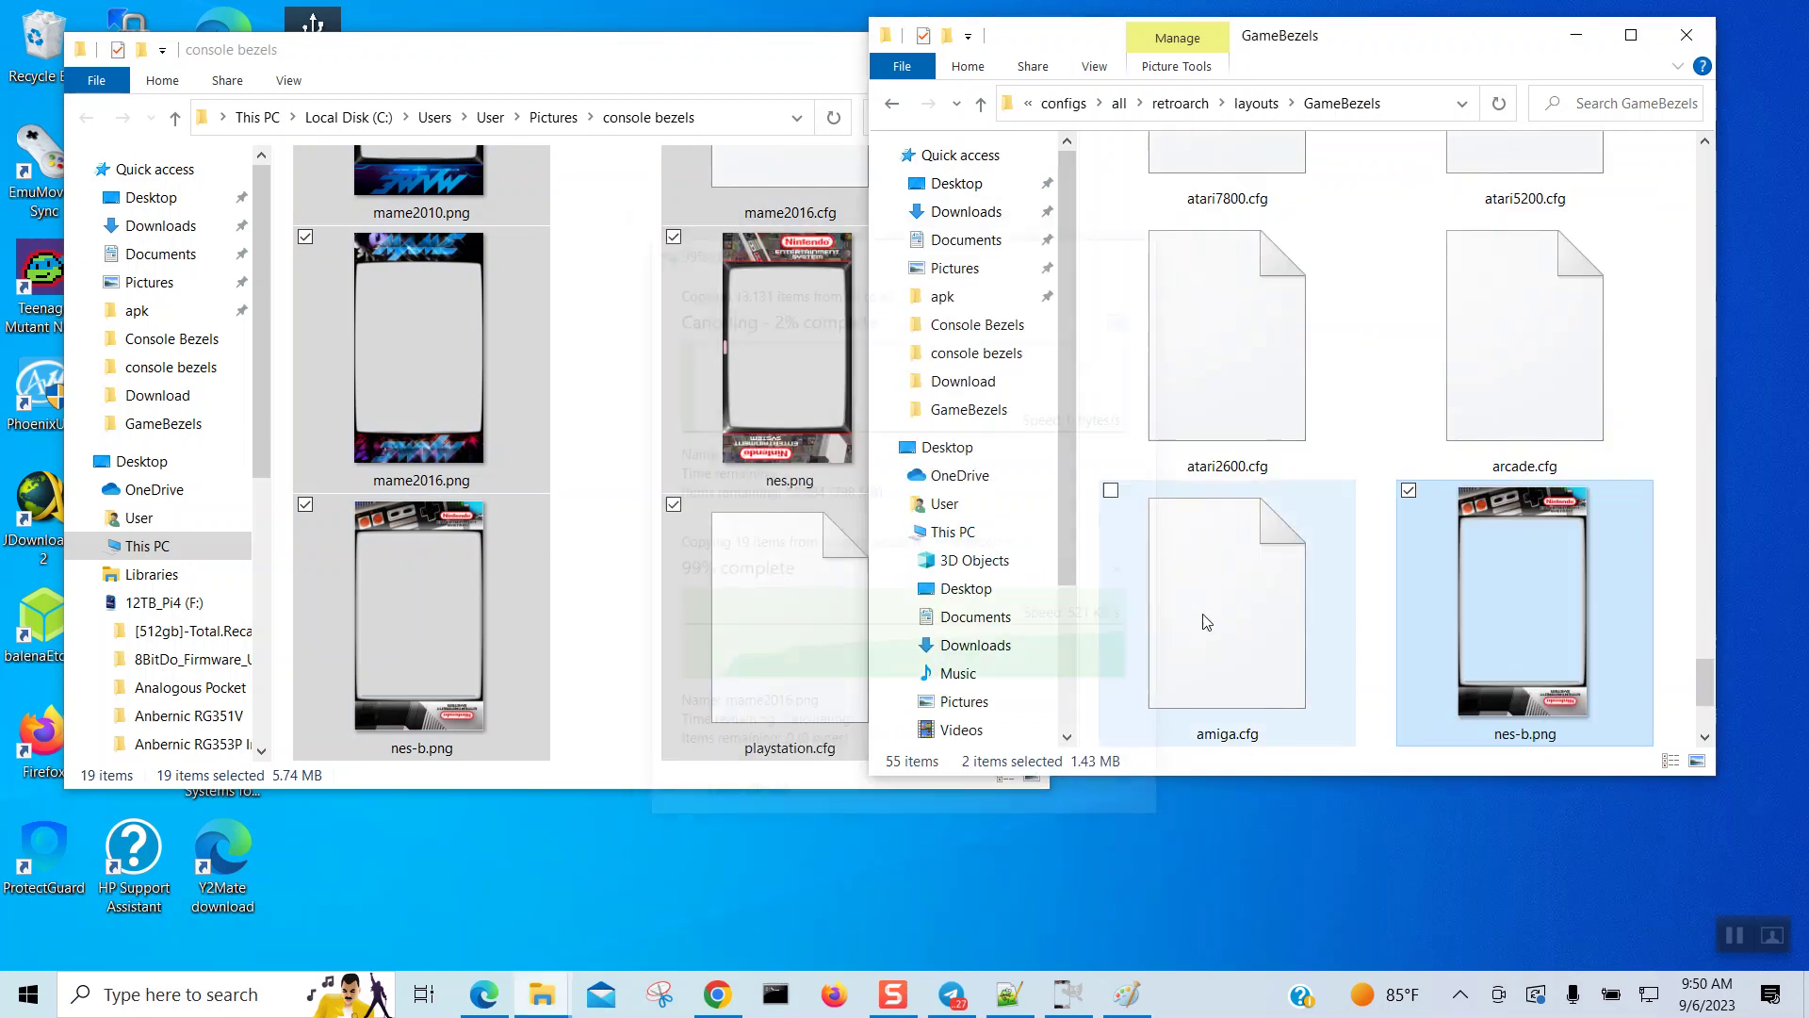
# Step: Maximize the GameBezels folder window, clear the file selection, and refresh its listing
pyautogui.click(1632, 49)
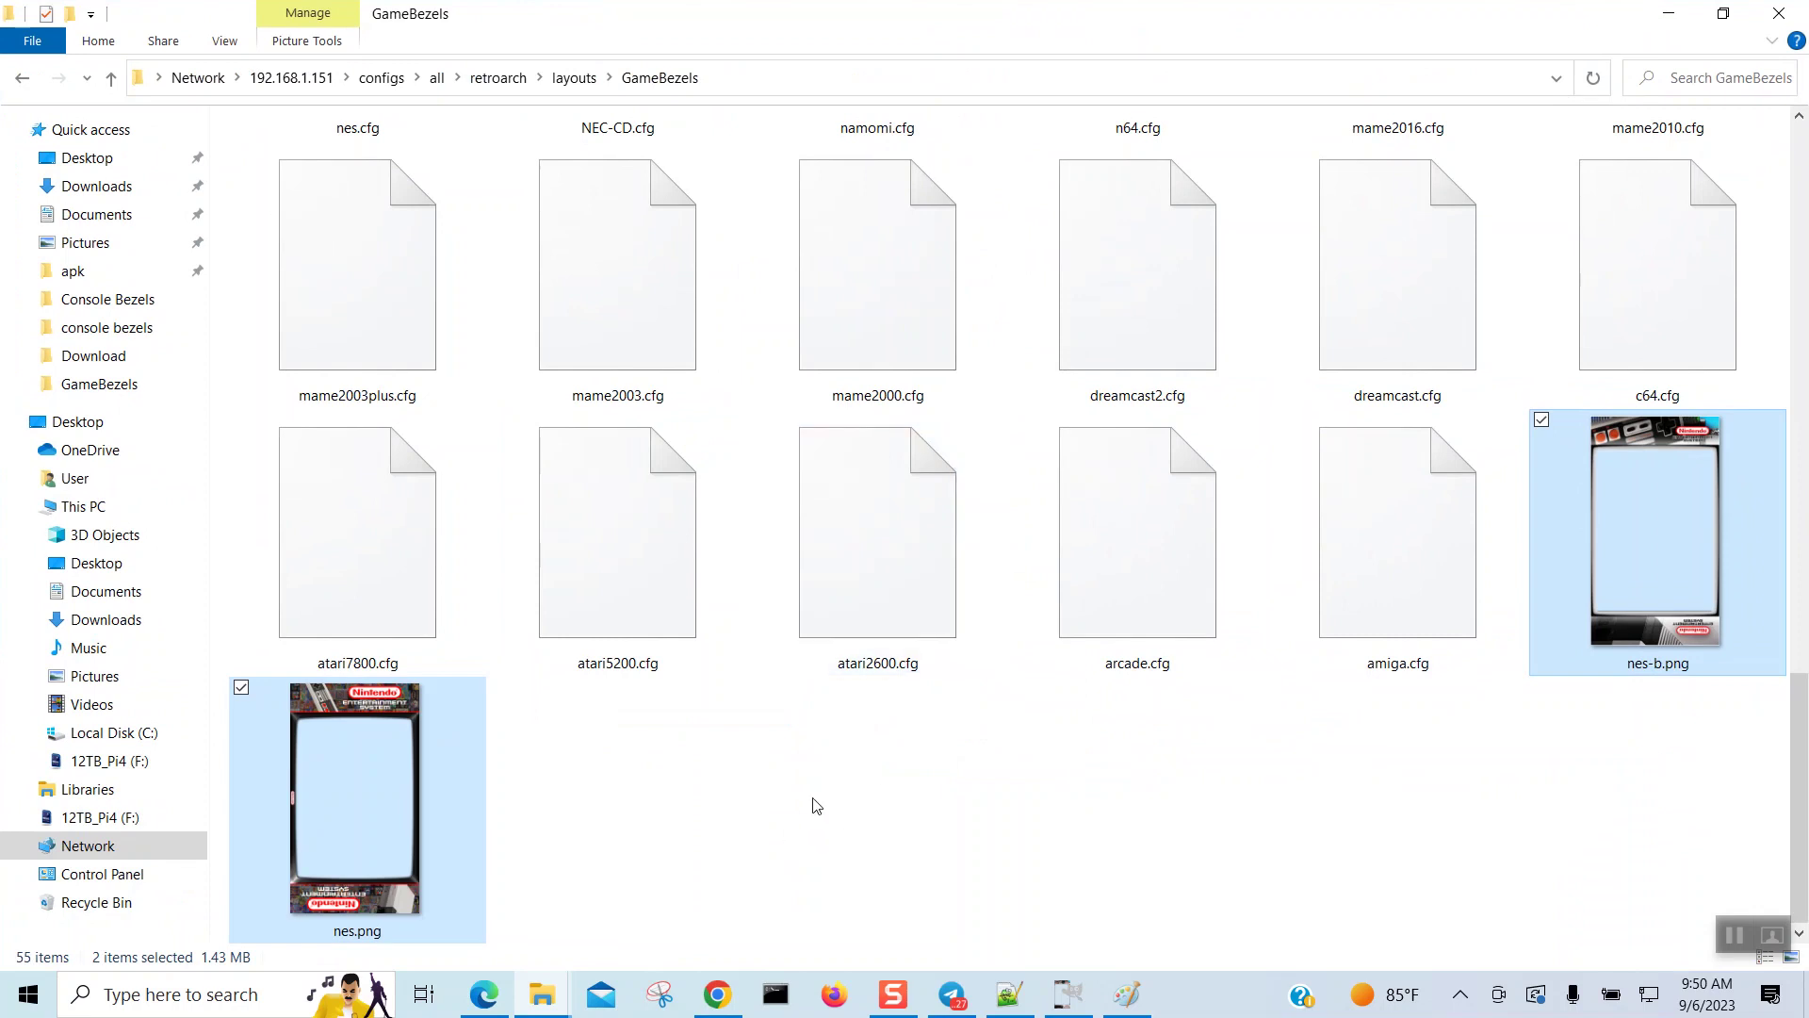
pyautogui.rightClick(813, 799)
pyautogui.click(898, 796)
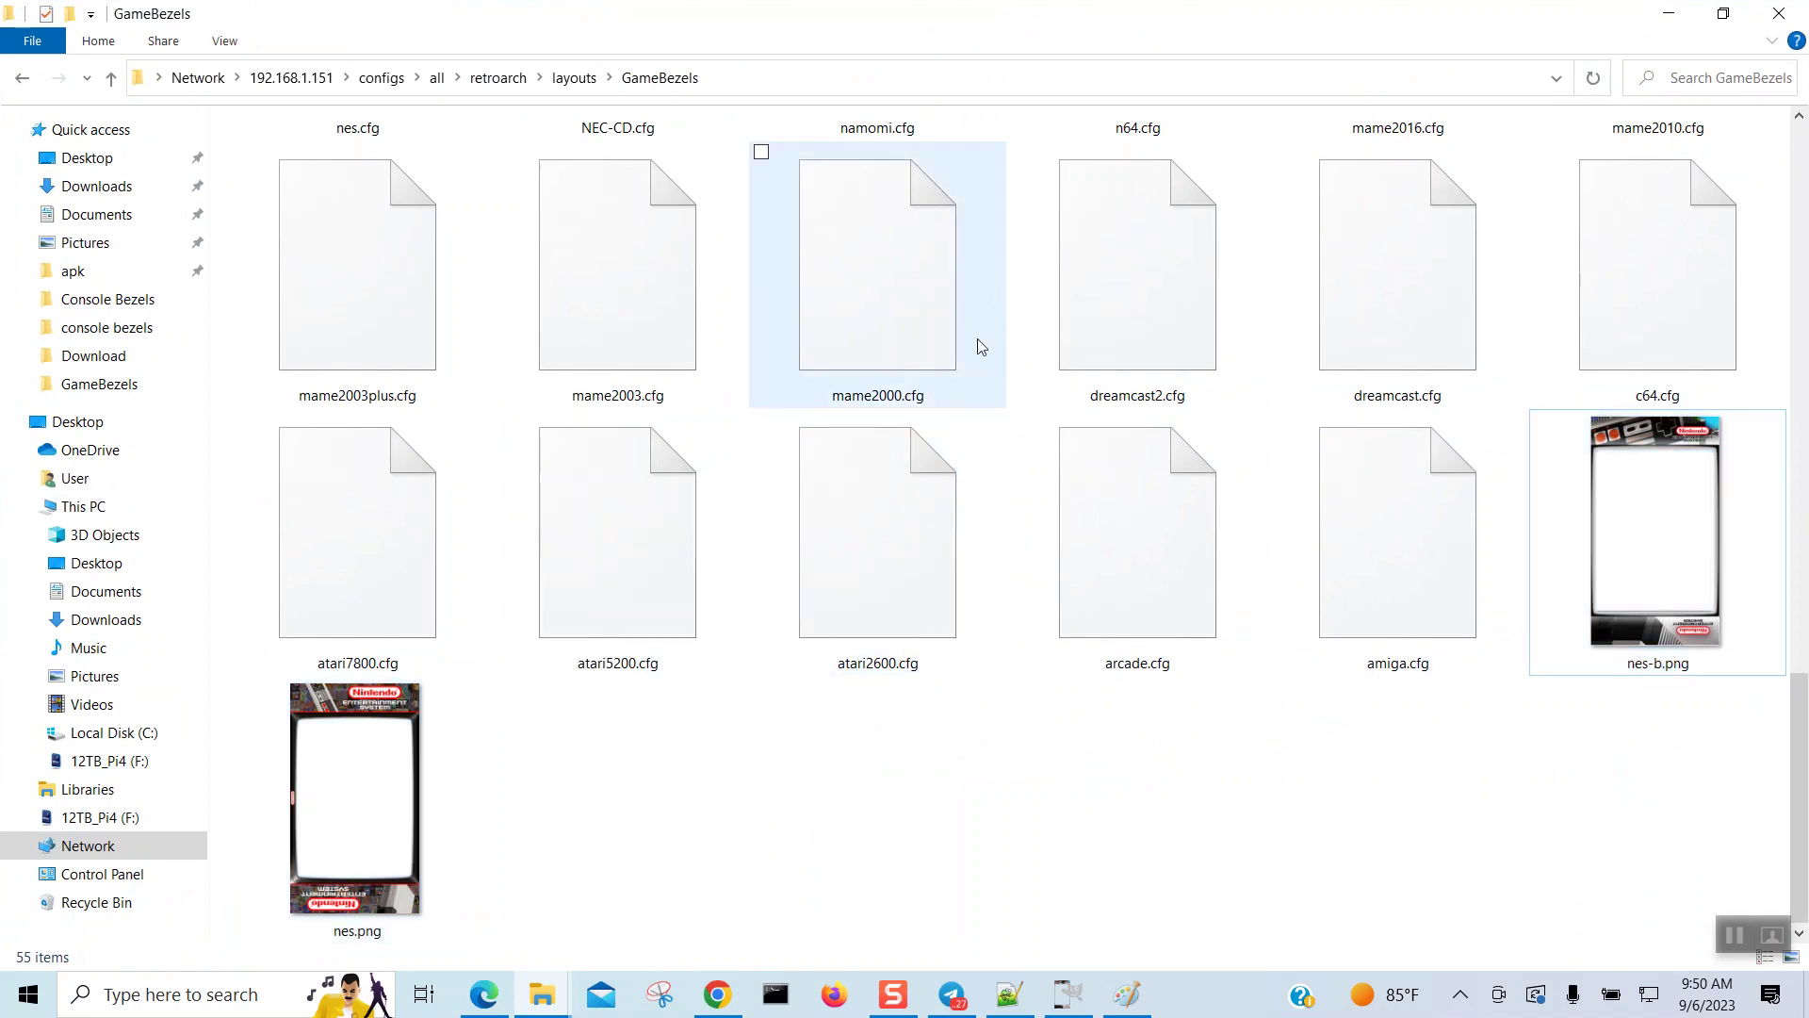
pyautogui.click(1593, 79)
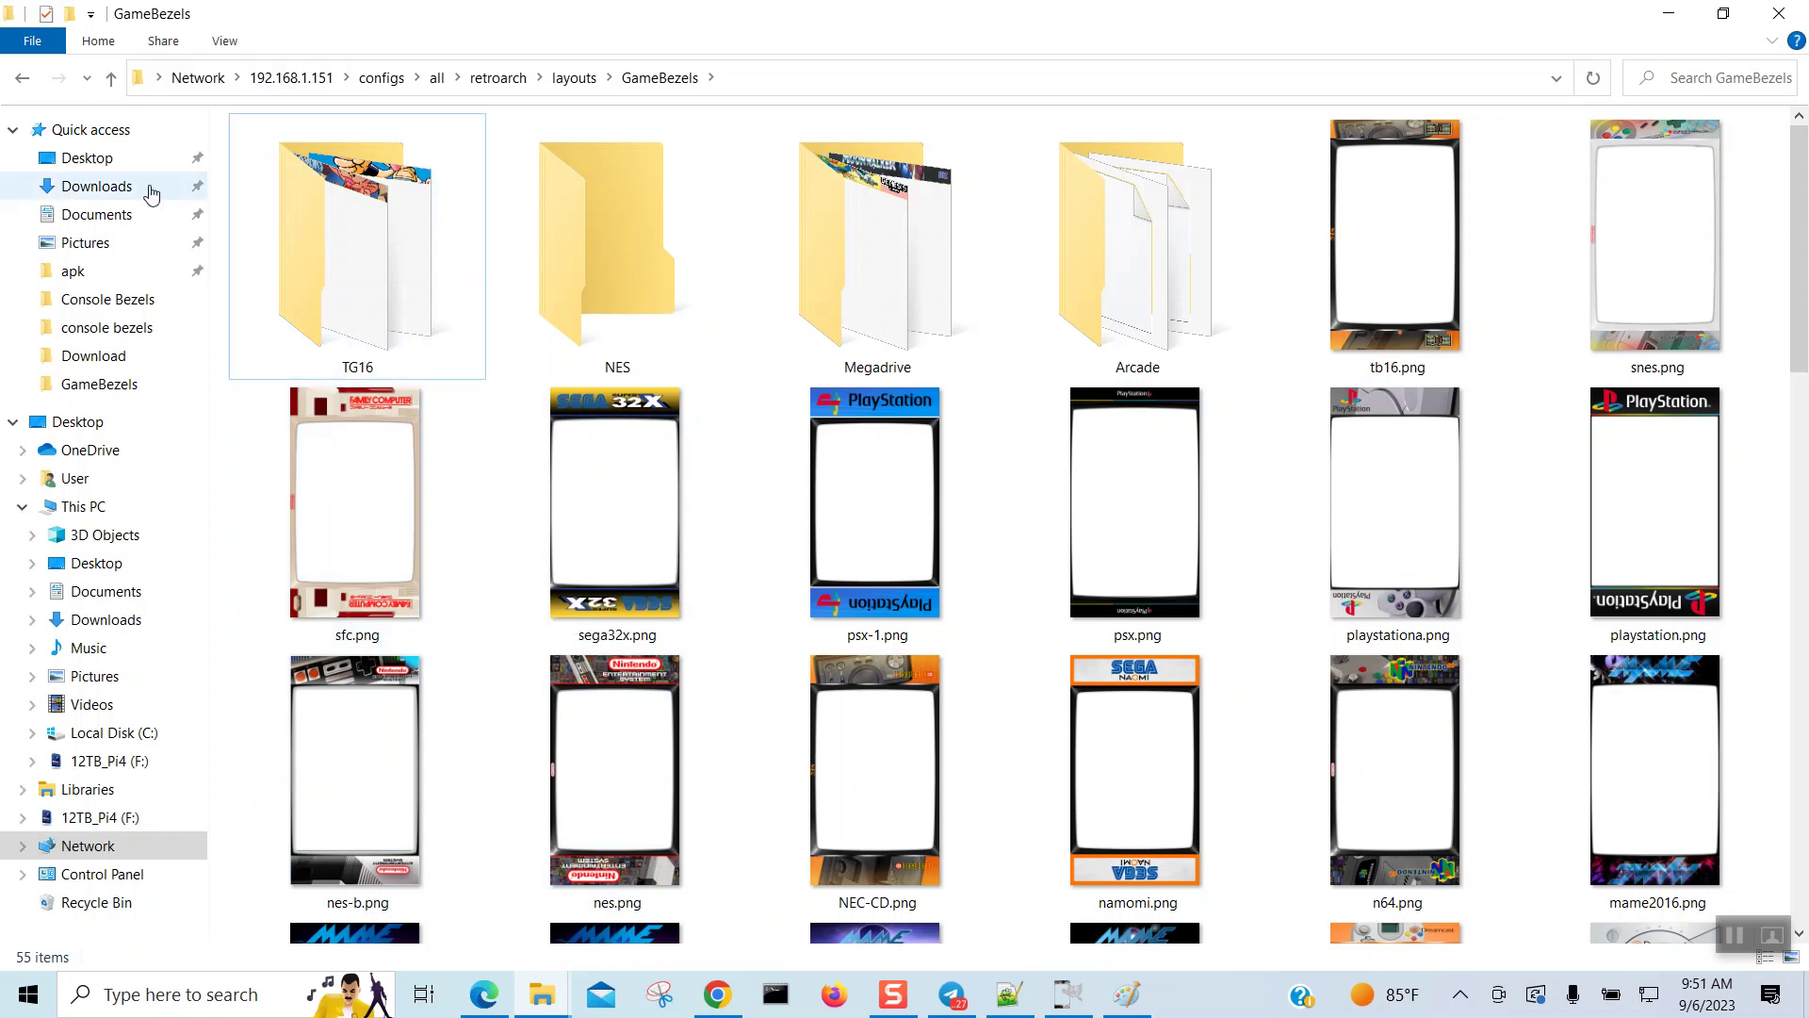
# Step: Go up from GameBezels to the retroarch network folder and copy its layouts folder
pyautogui.click(113, 80)
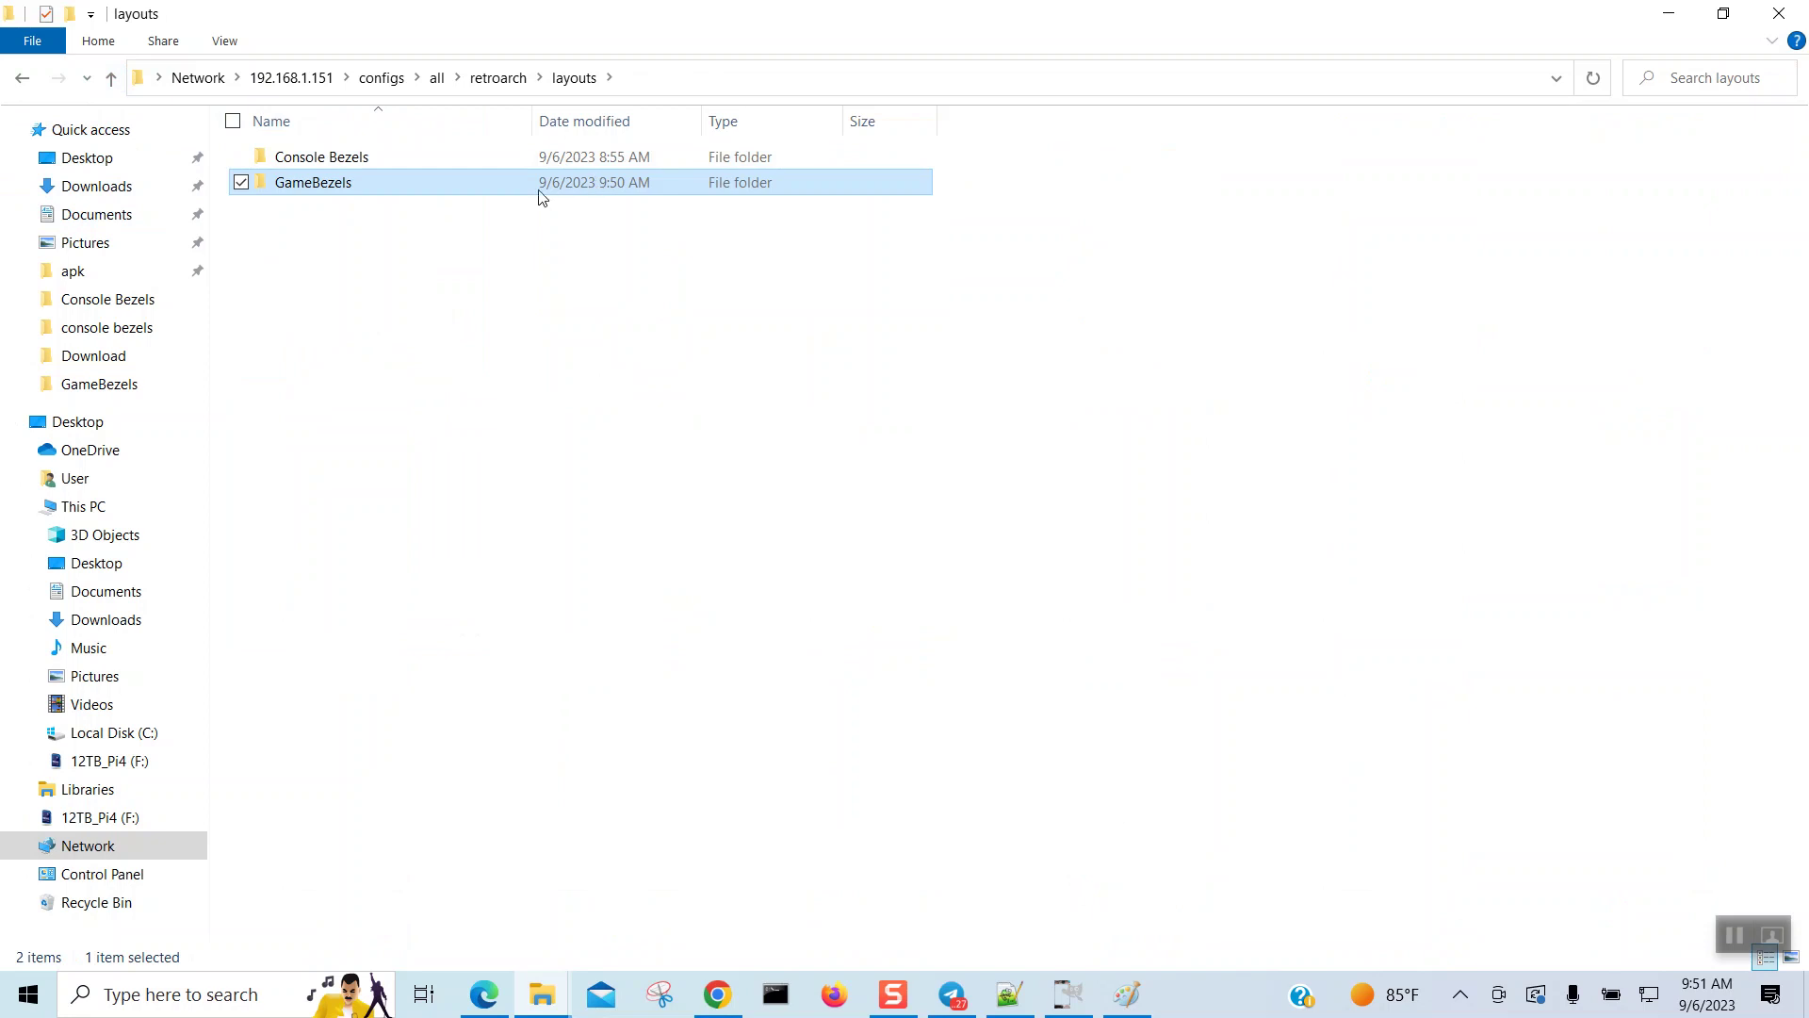
pyautogui.rightClick(509, 193)
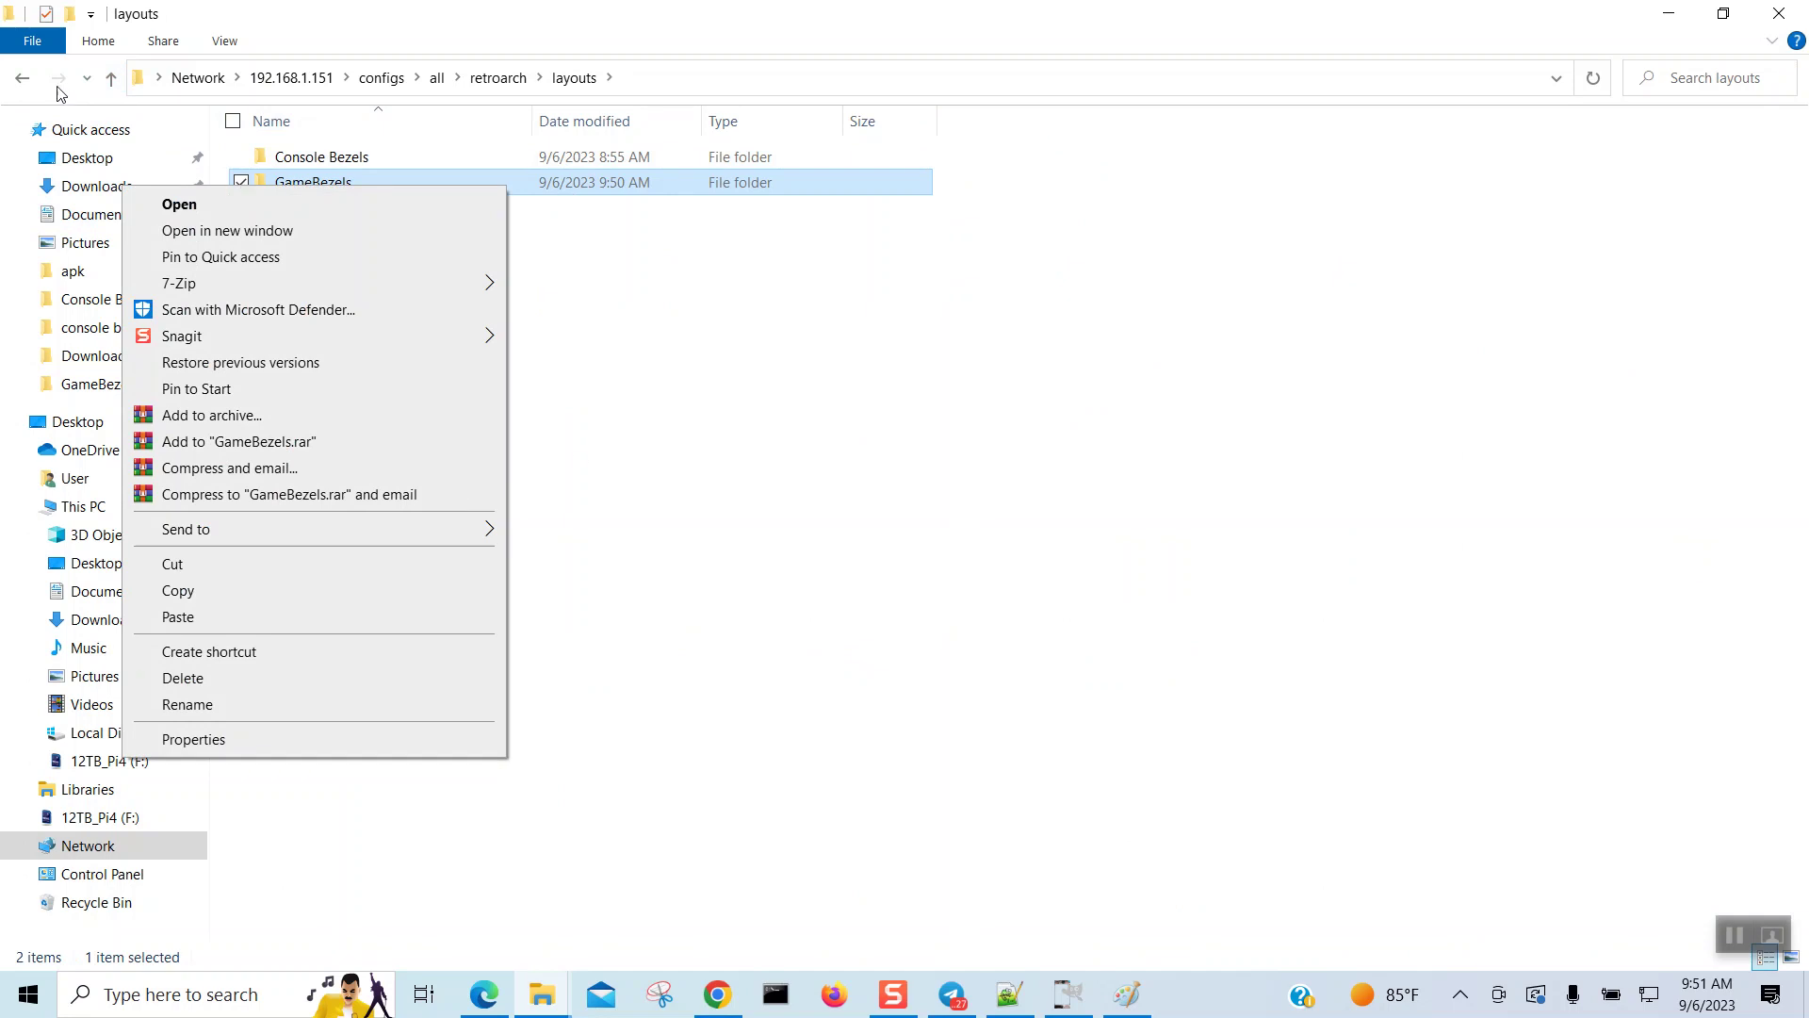
pyautogui.click(111, 78)
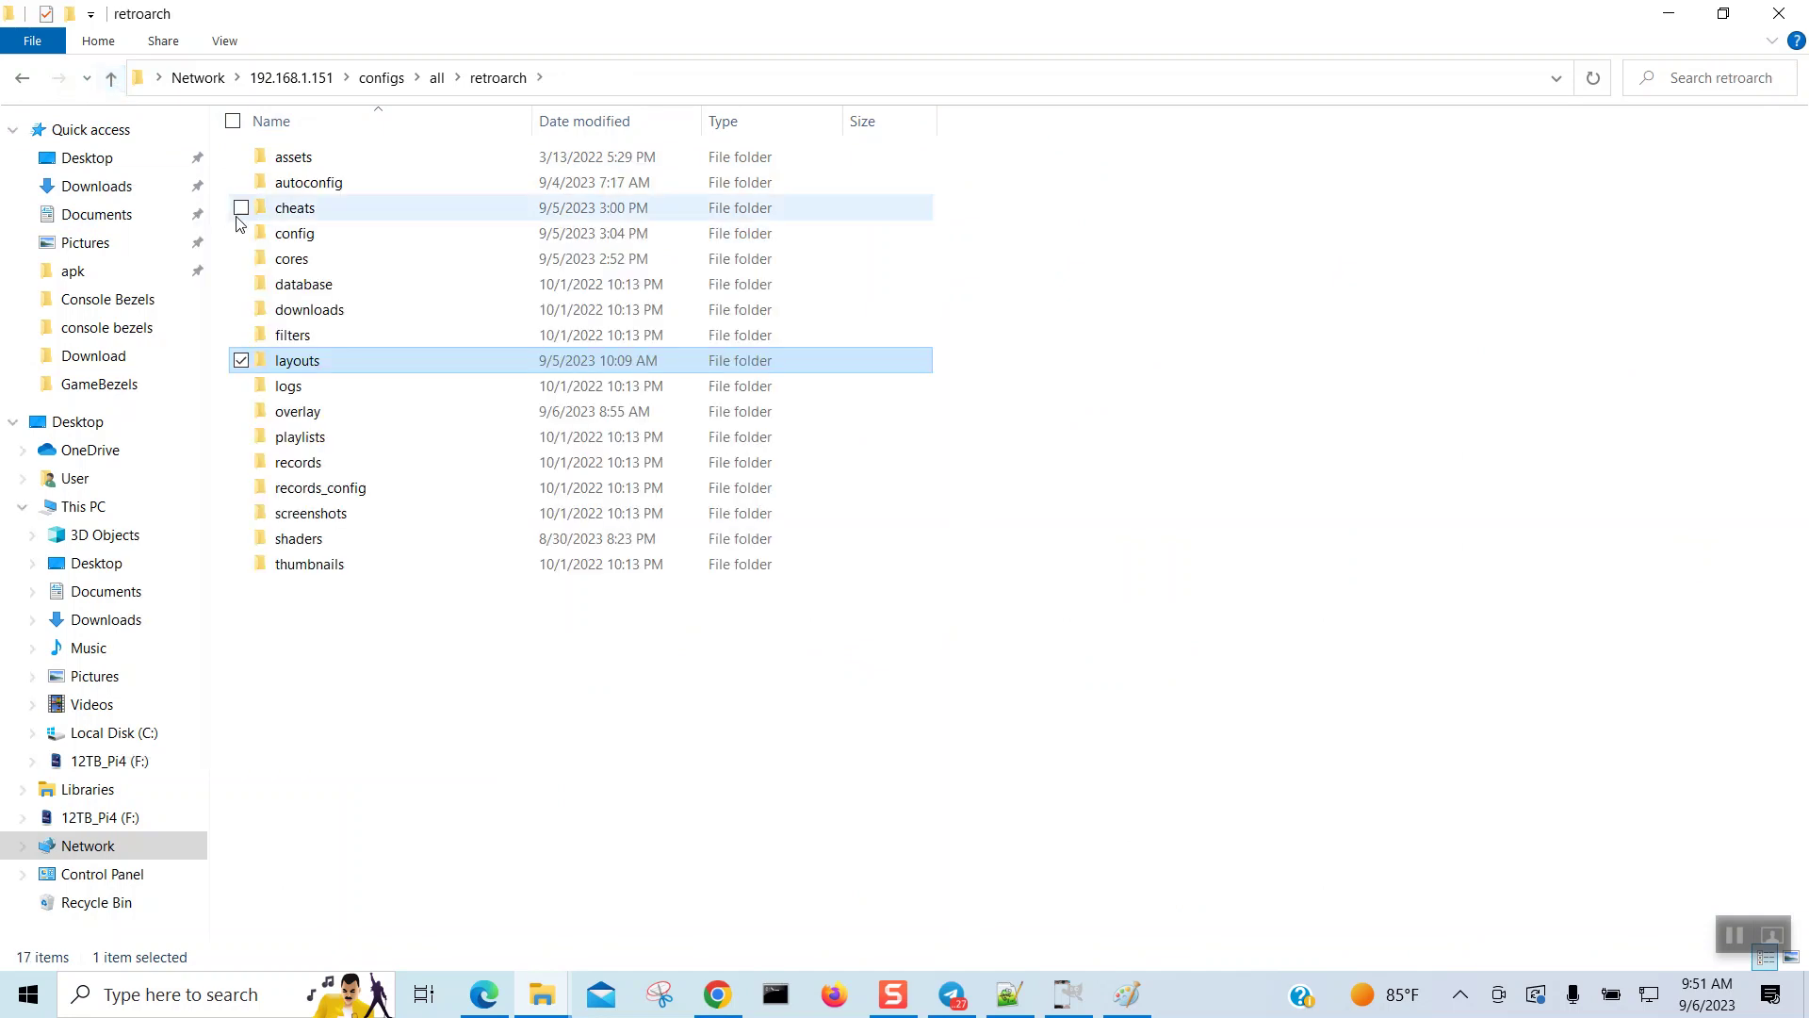
pyautogui.rightClick(372, 360)
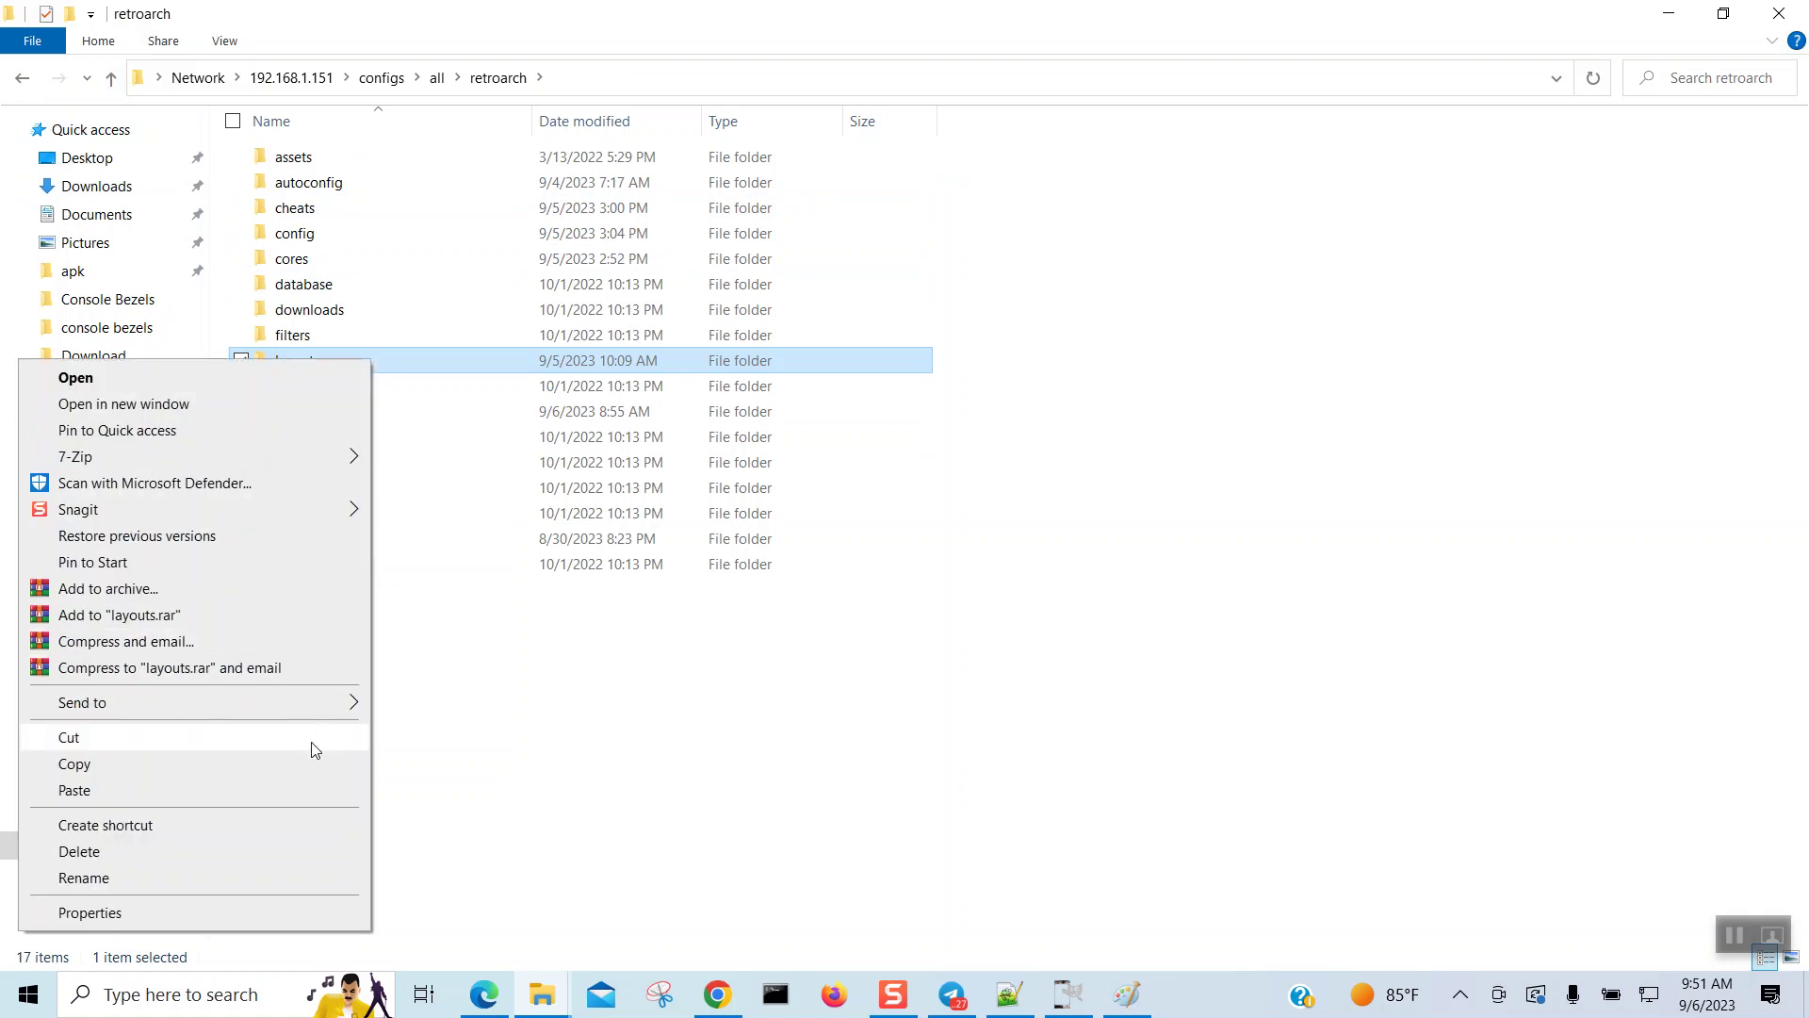
pyautogui.click(306, 768)
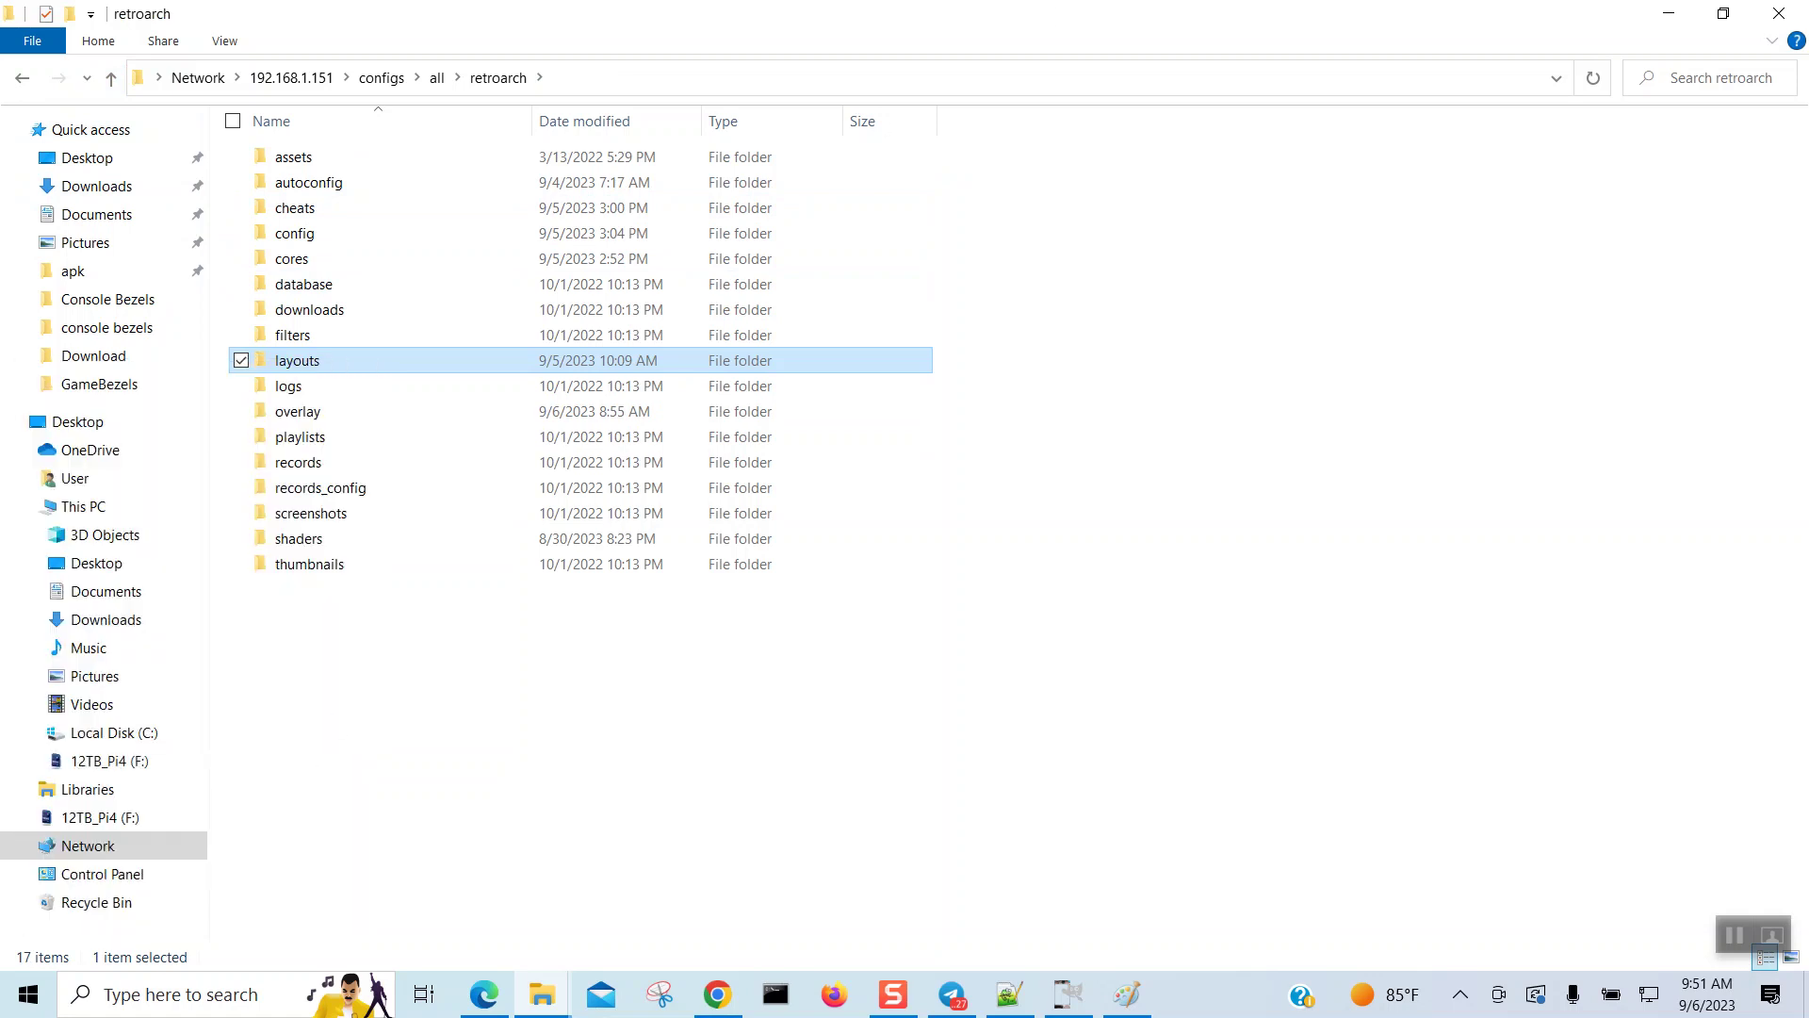
# Step: Minimize the network folder window and paste the copied layouts folder into the local console bezels folder
pyautogui.click(1668, 14)
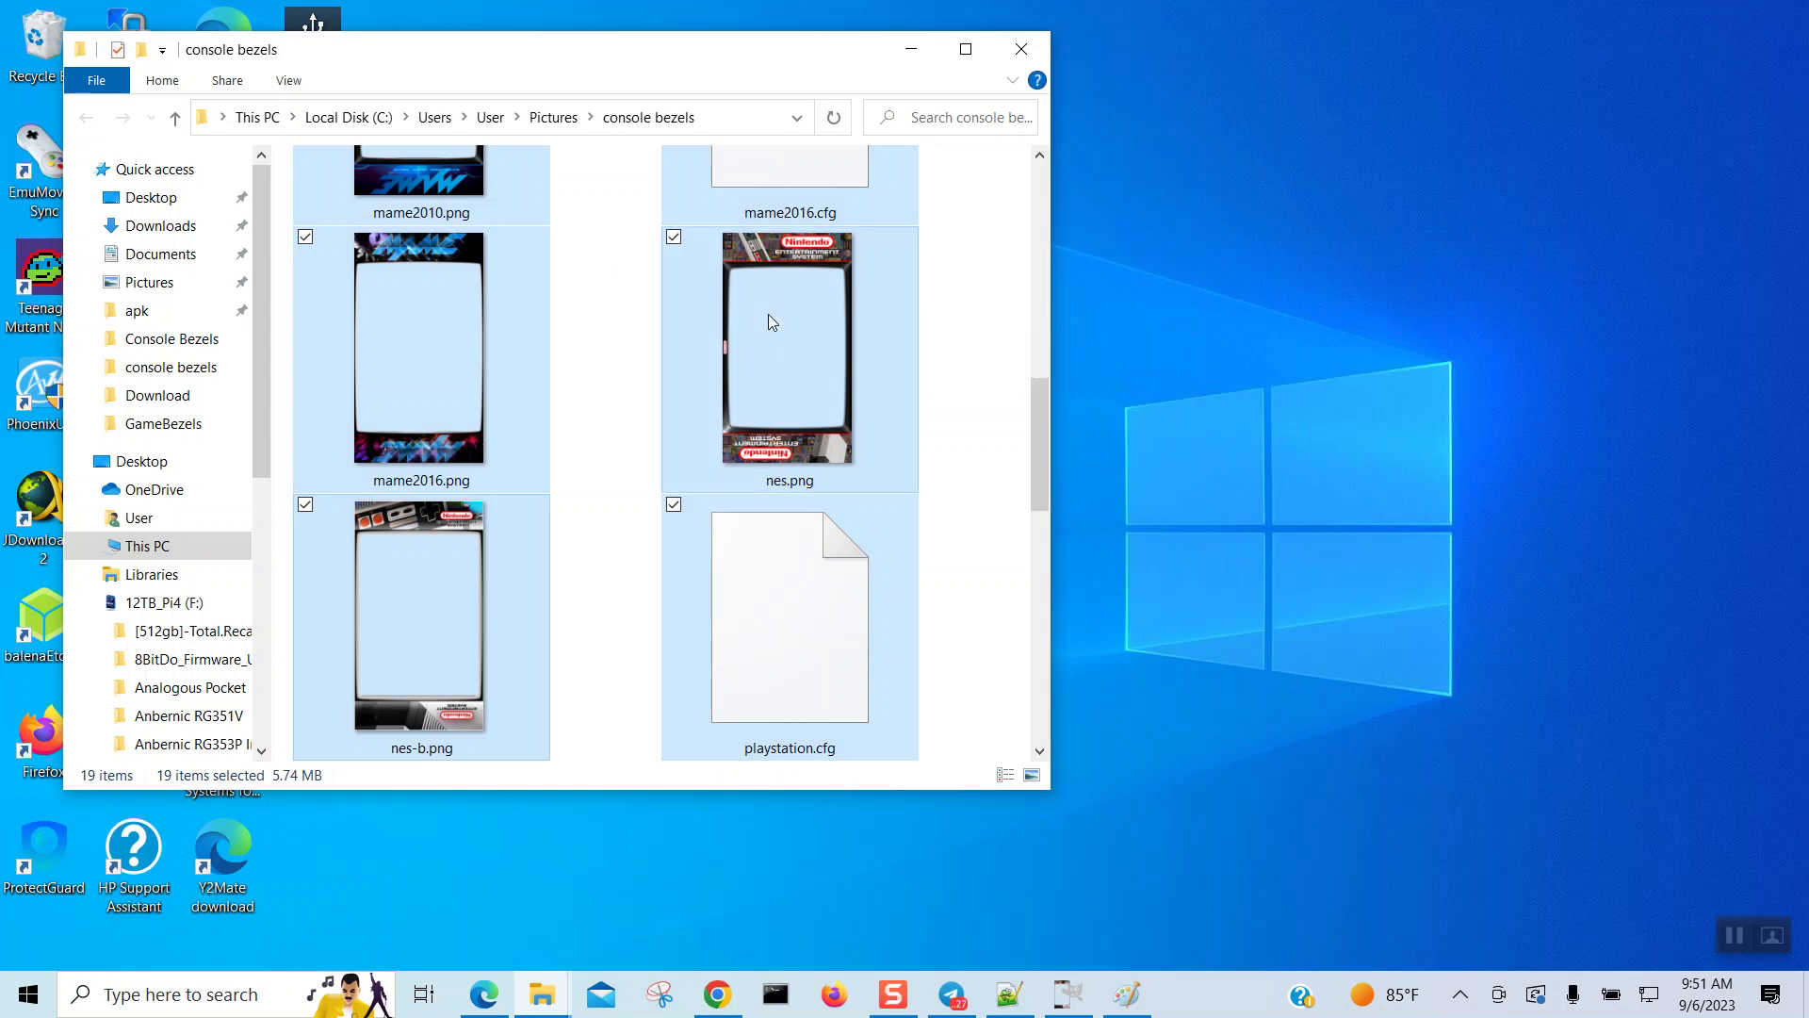
pyautogui.rightClick(971, 414)
pyautogui.moveTo(877, 658)
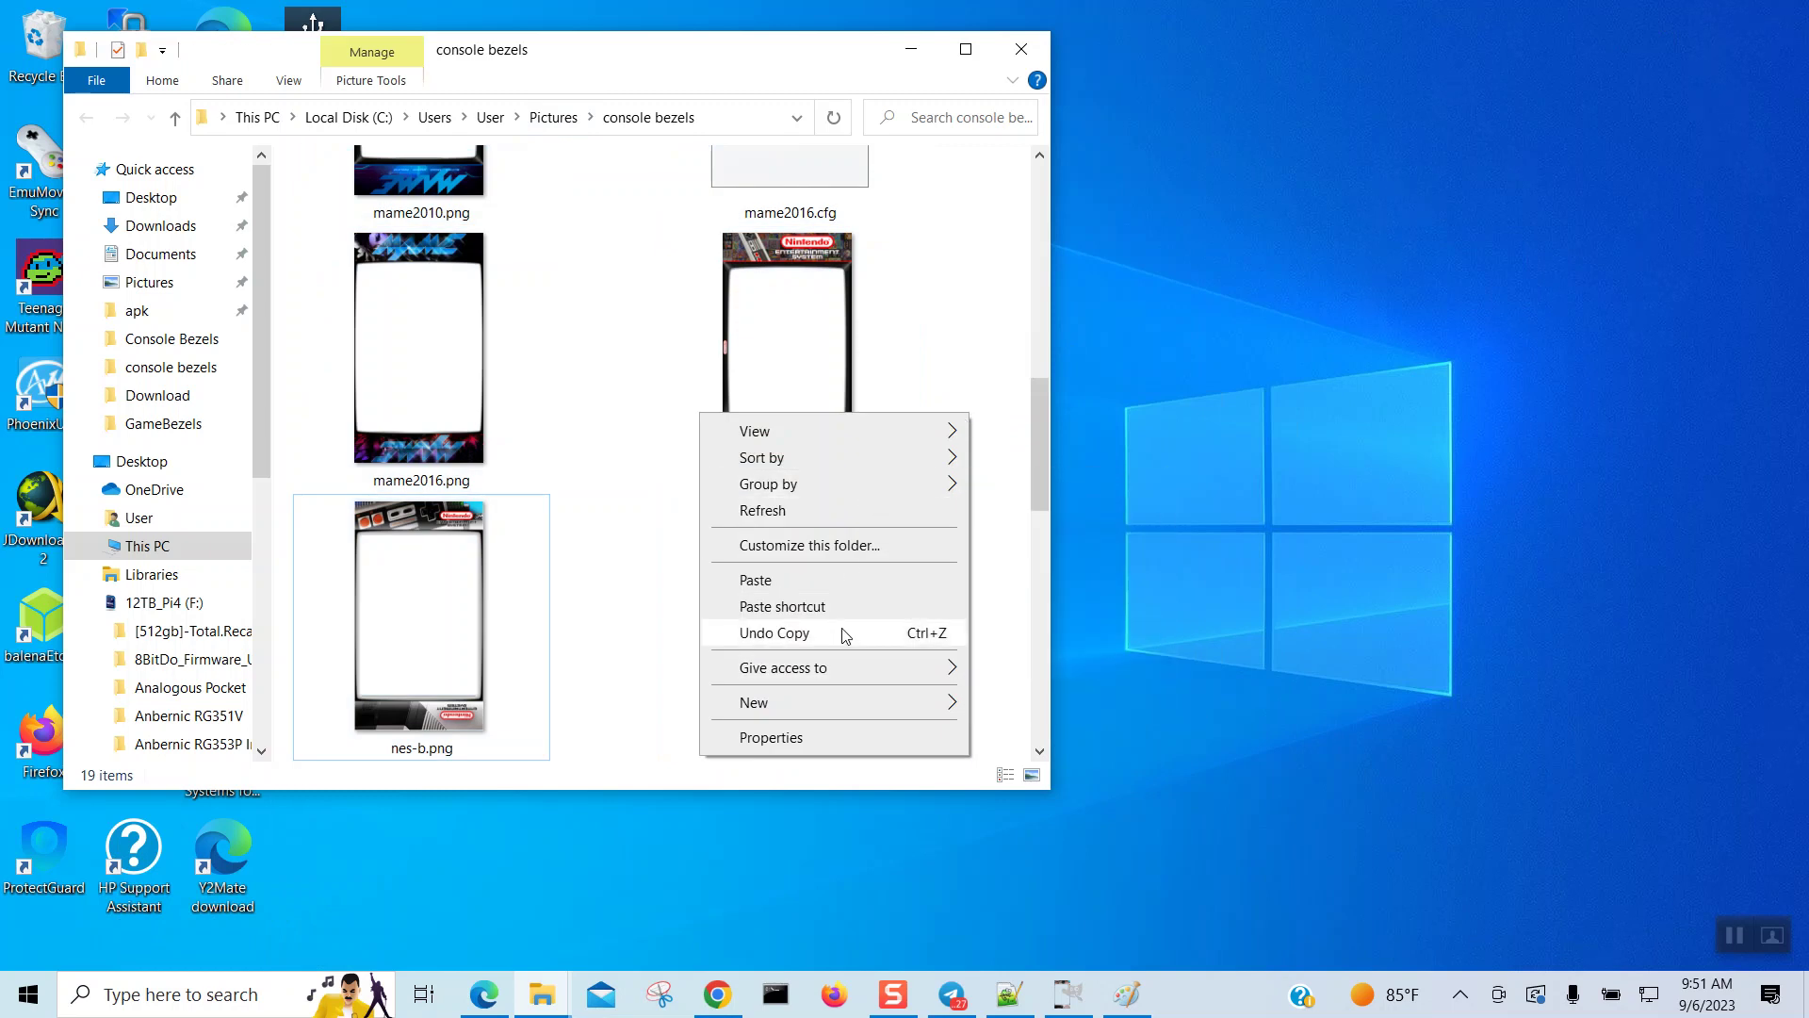
pyautogui.click(860, 580)
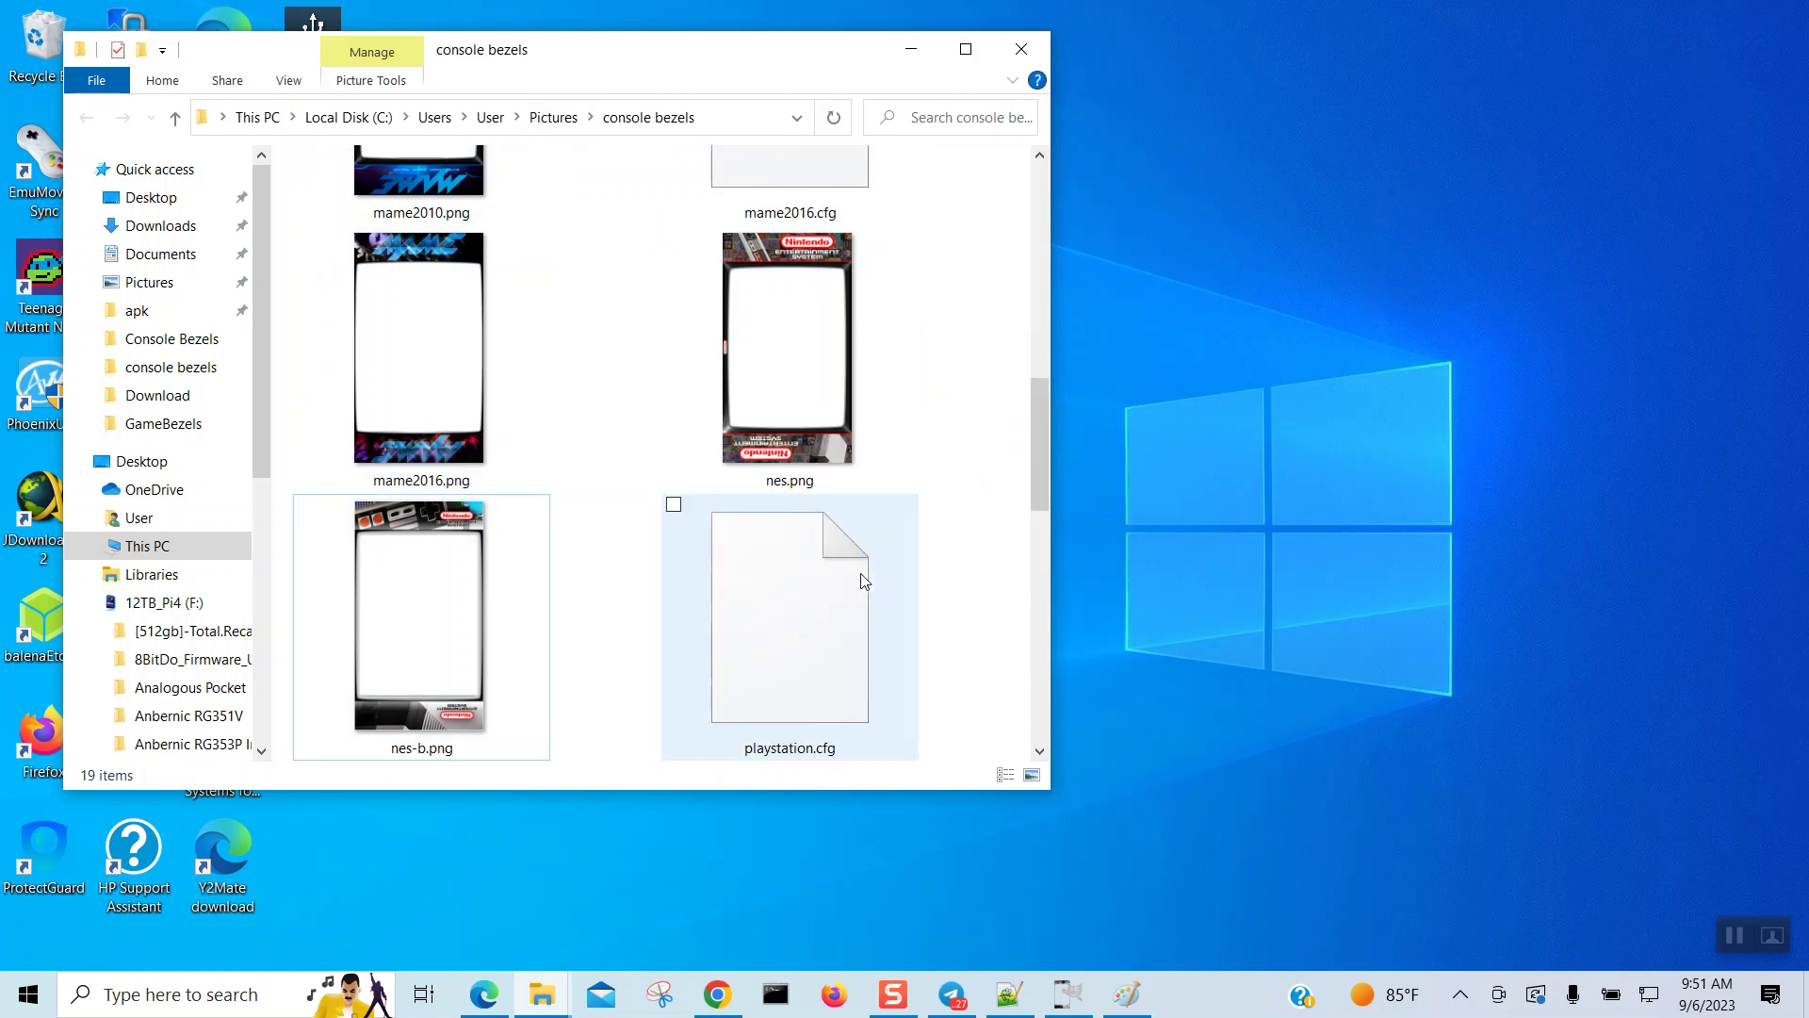